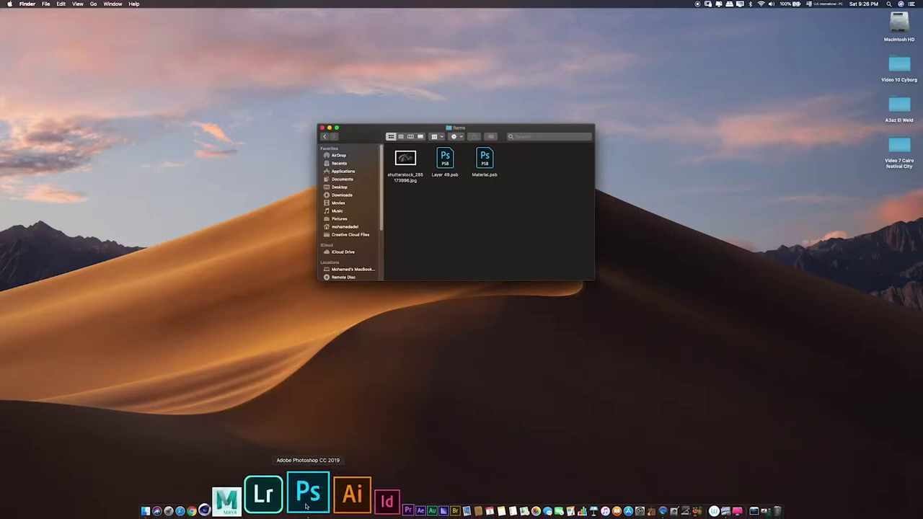
Step: Bring up Photoshop with the Cyborg.psd composite and open the New Document dialog
left_click(305, 498)
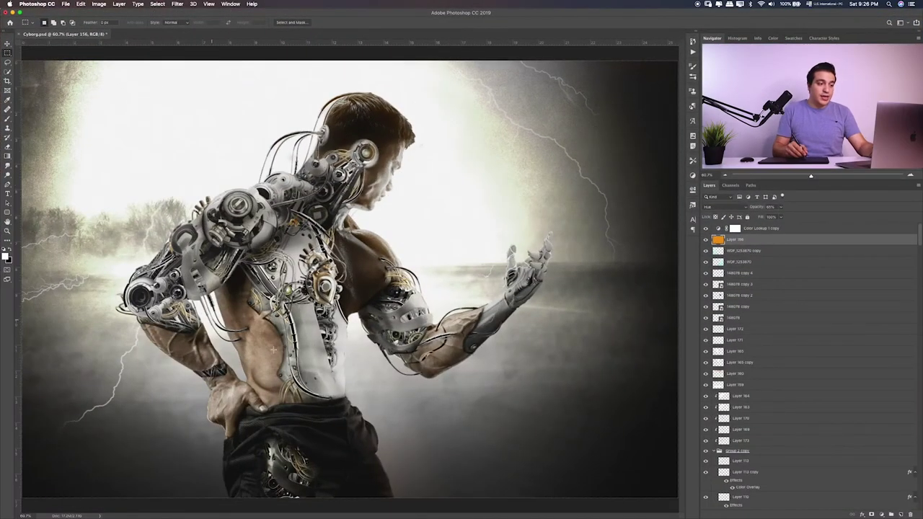
left_click(65, 4)
left_click(79, 16)
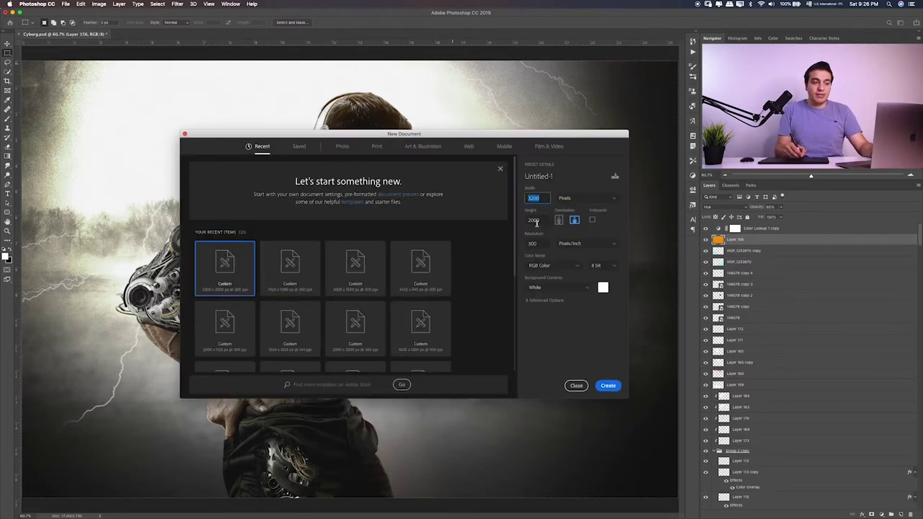
Step: Create a blank document named 'Cyborg' at 3200 × 2000 px, 300 ppi
key("shift+Tab")
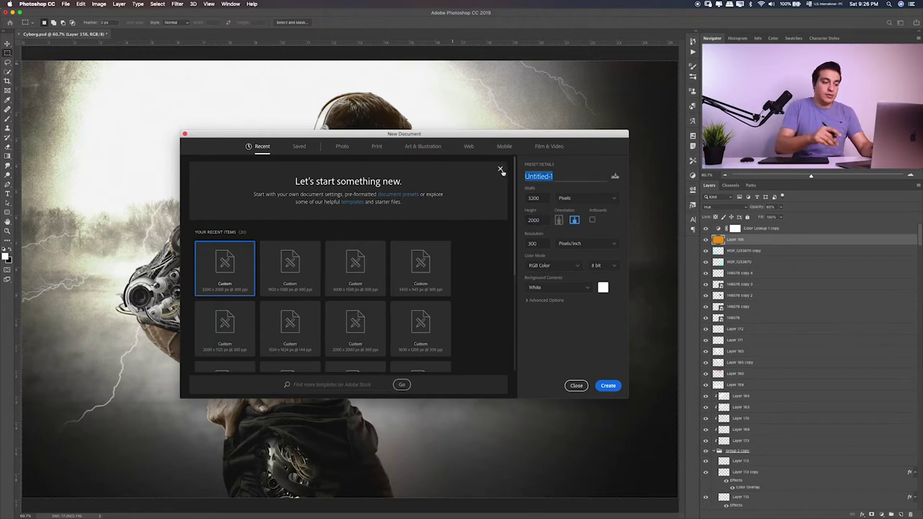
type("Cyb")
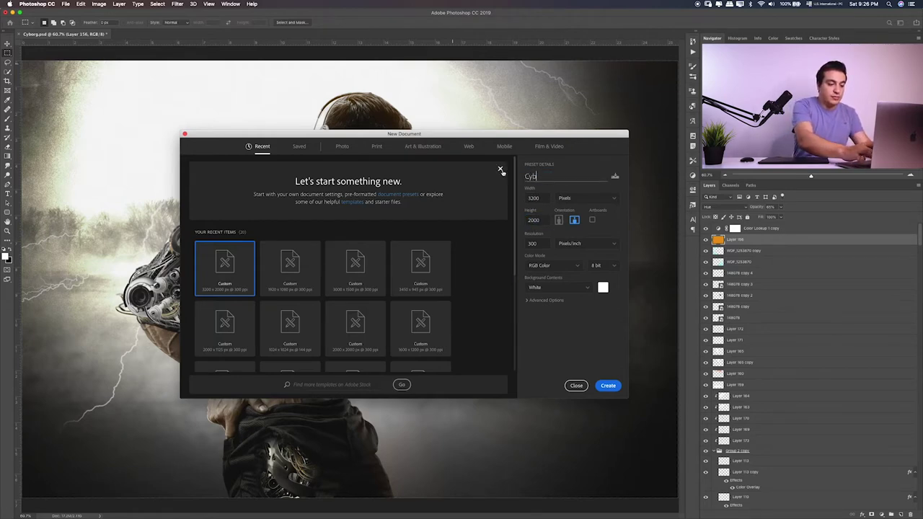
type("org")
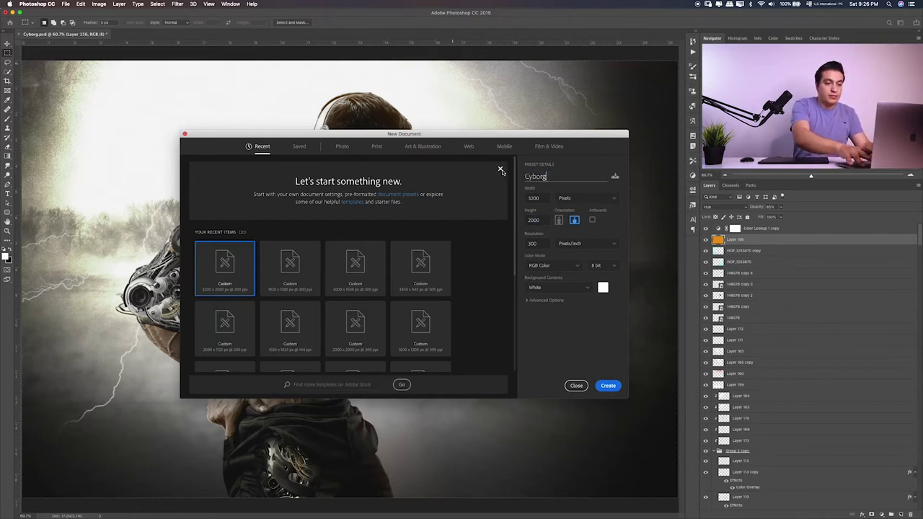
key("Return")
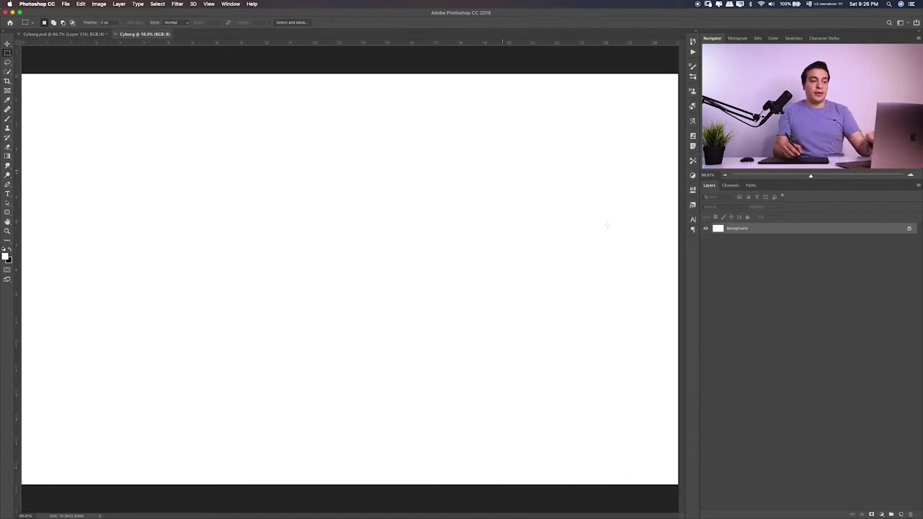
Step: Preview the Material.psb, Layer 49.psb and stock photo files in Finder
key("super+Tab")
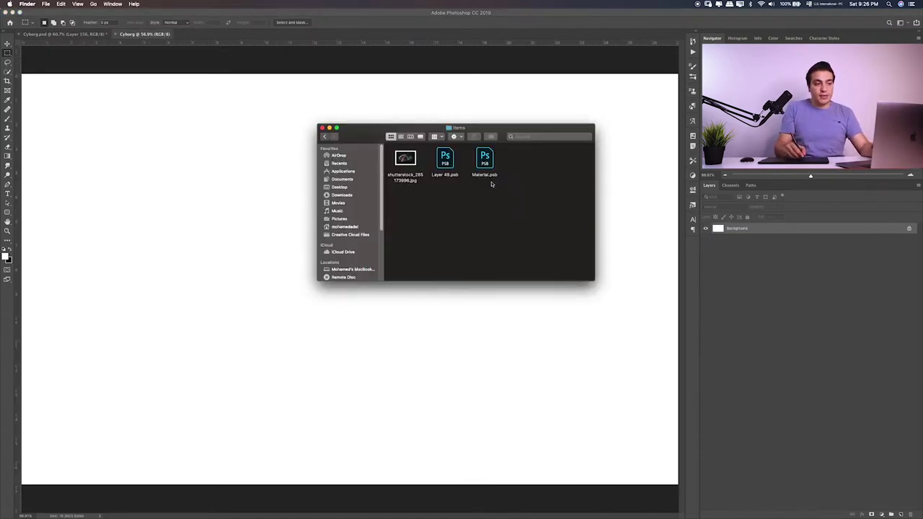
left_click(489, 160)
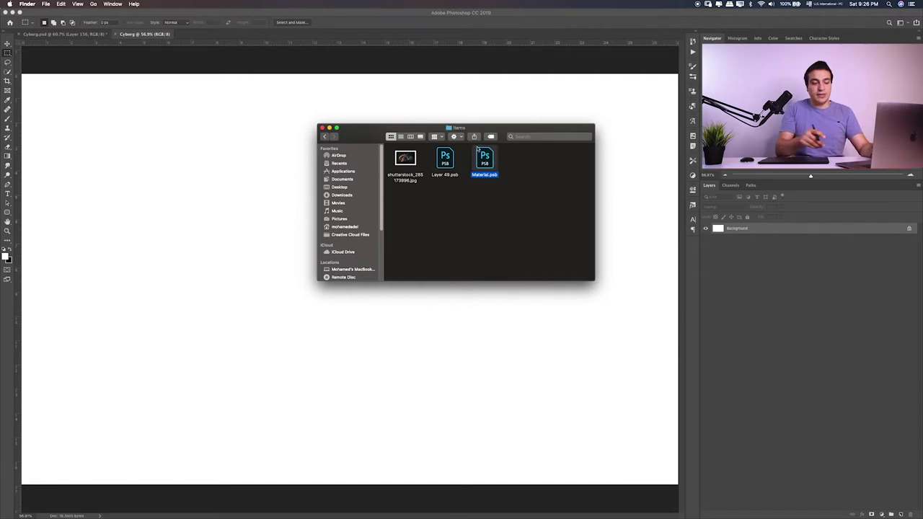
key("space")
key("Left")
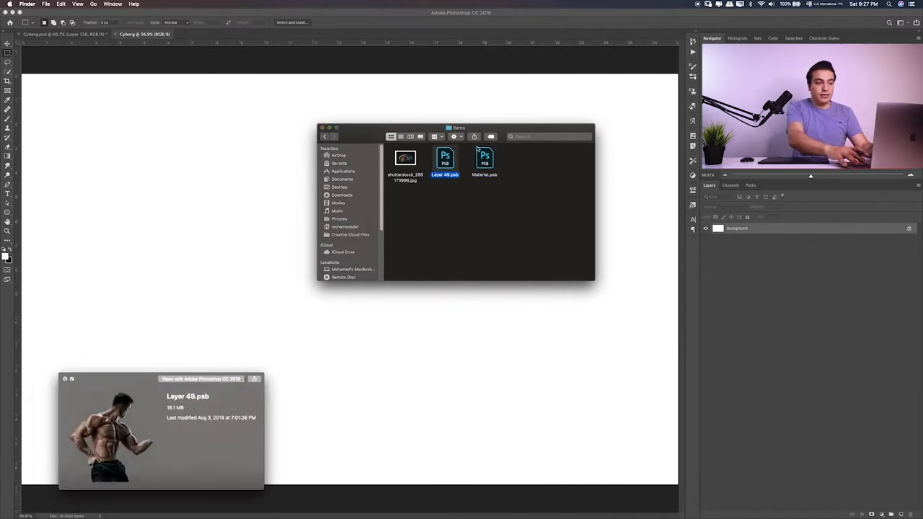
key("Left")
key("space")
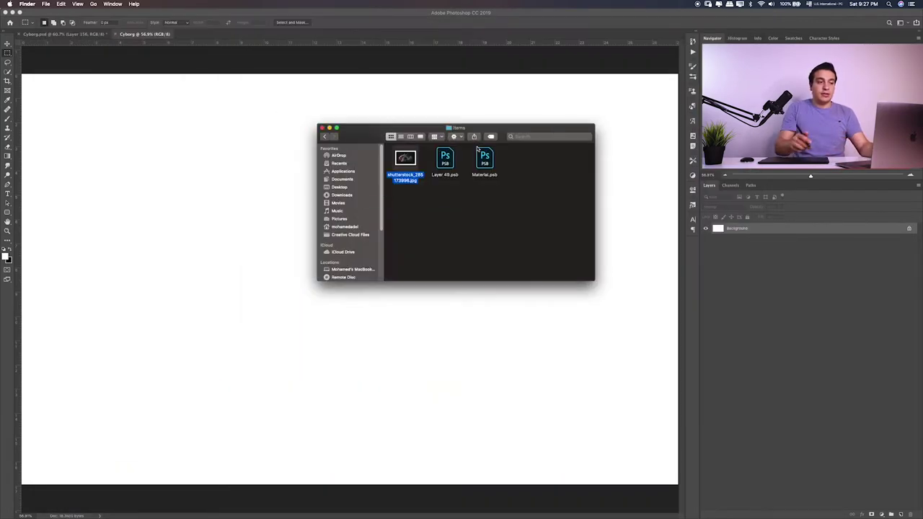
Step: Place shutterstock_285173996.jpg on the Cyborg canvas, then open Layer 49.psb
left_click_drag(405, 161, 235, 198)
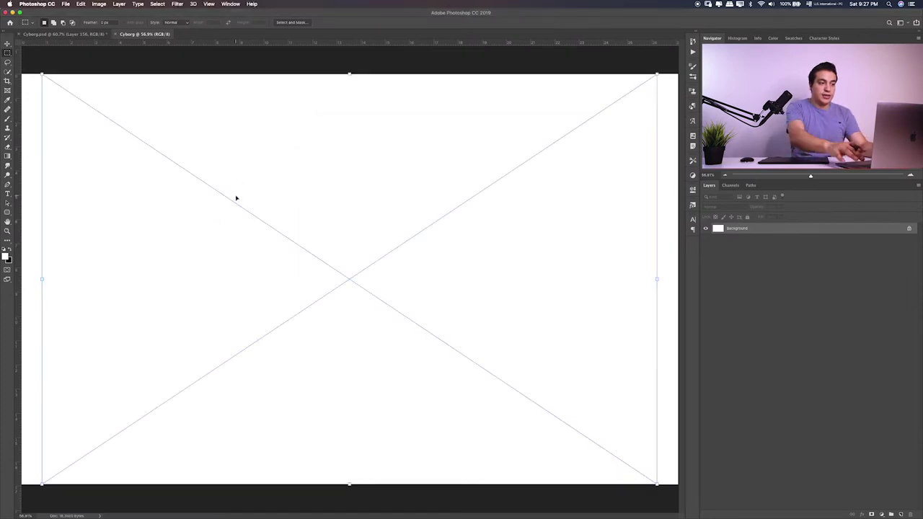
key("Return")
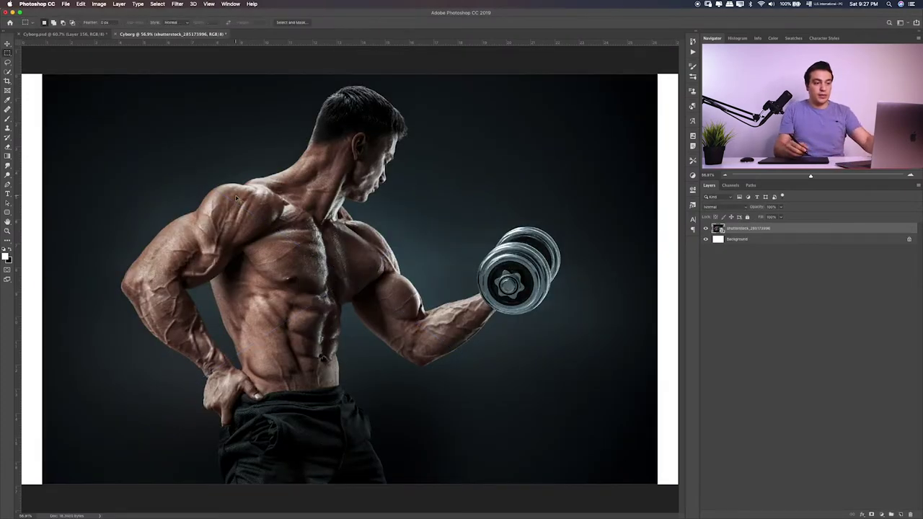
key("ctrl+t")
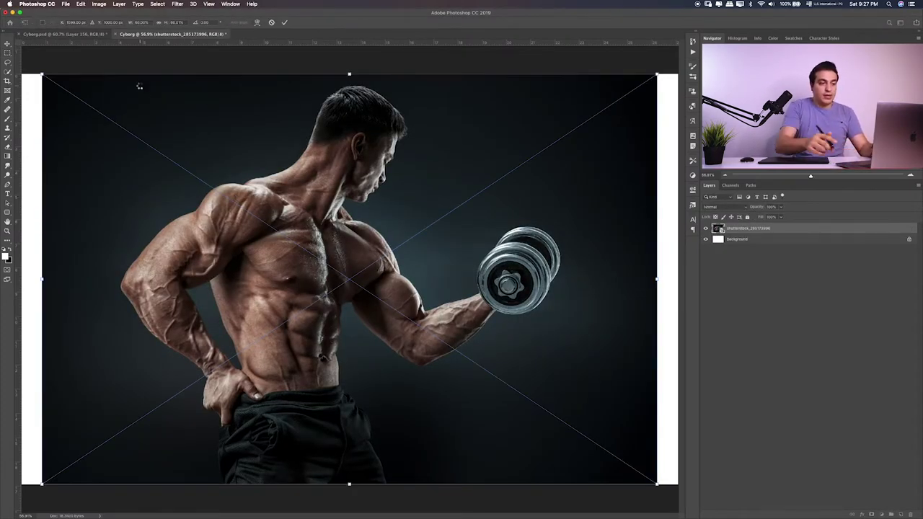
key("Return")
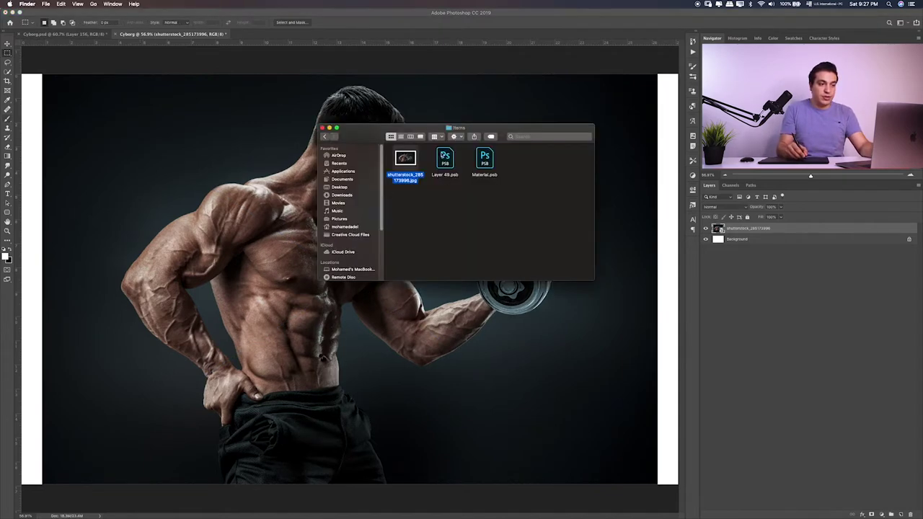
double_click(444, 159)
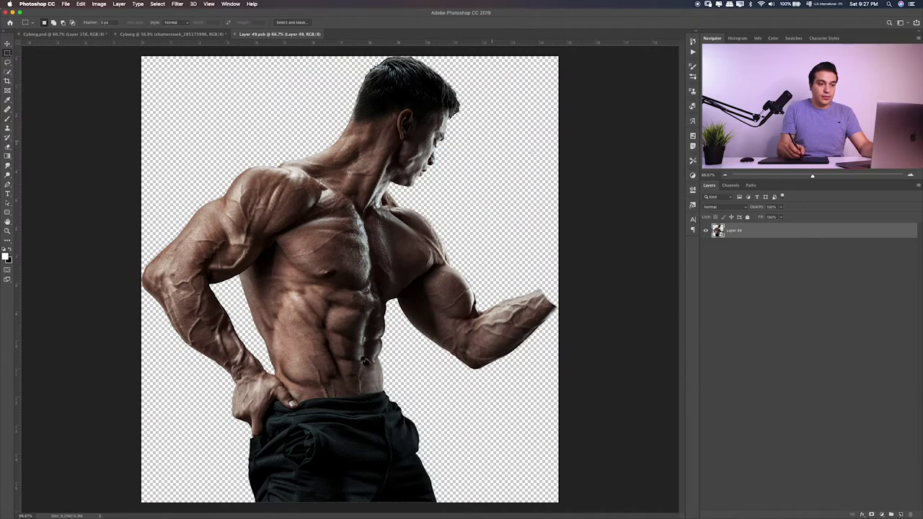
Step: Copy the cut-out figure from Layer 49.psb into the Cyborg document
key("v")
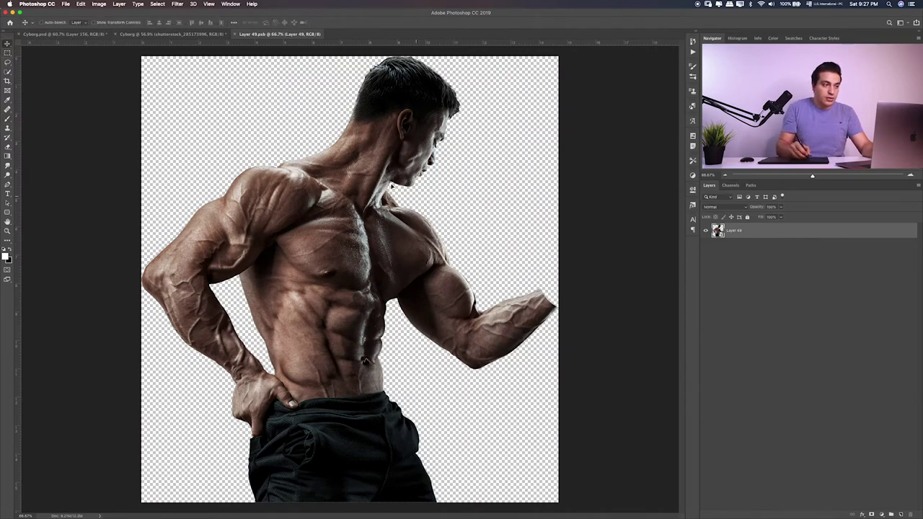
mouse_move(392, 186)
left_mouse_down()
mouse_move(214, 27)
mouse_move(522, 143)
left_mouse_up()
left_click_drag(438, 243, 438, 245)
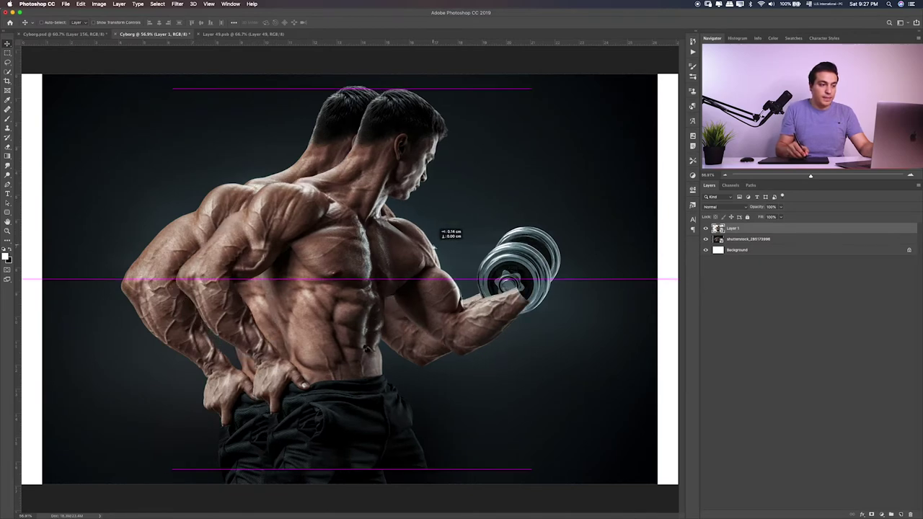
key("ctrl+z")
Step: Align the figure over the original pose, toggling the stock photo to check
left_click(705, 239)
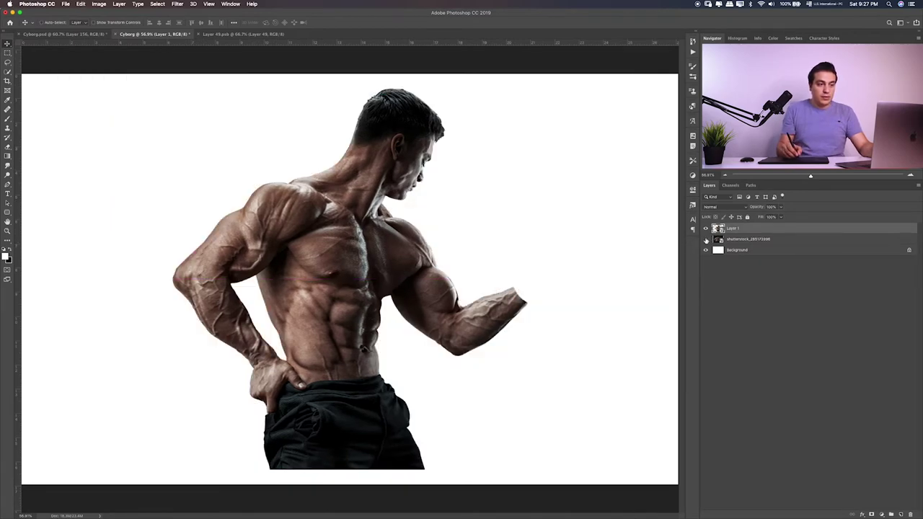
left_click(705, 238)
left_click_drag(571, 246, 538, 254)
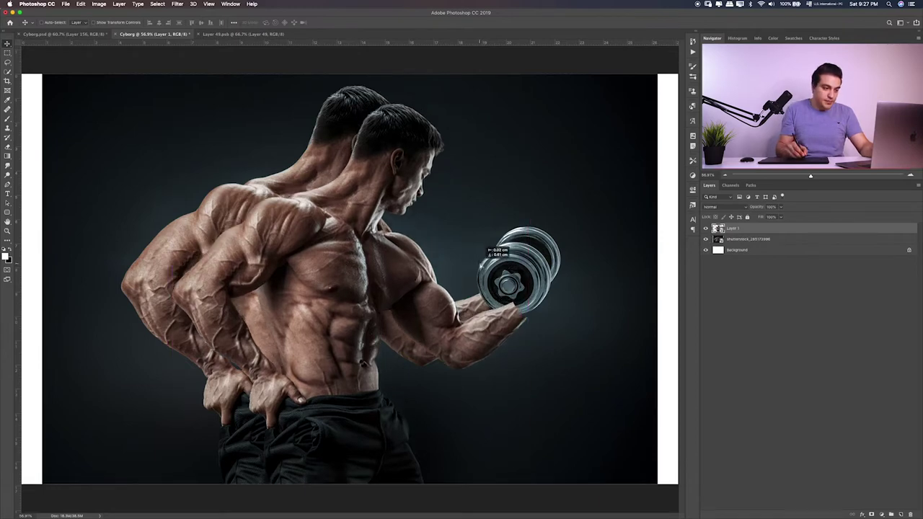
left_click(705, 238)
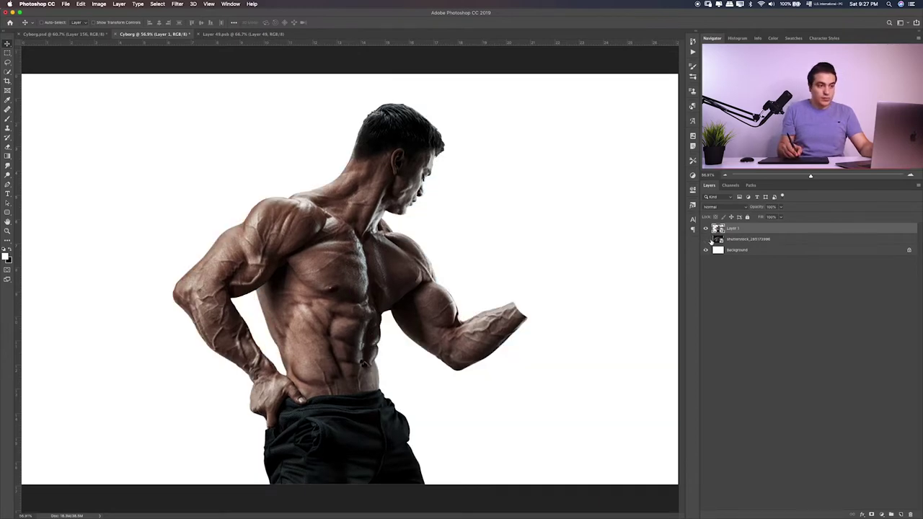
left_click_drag(482, 257, 476, 257)
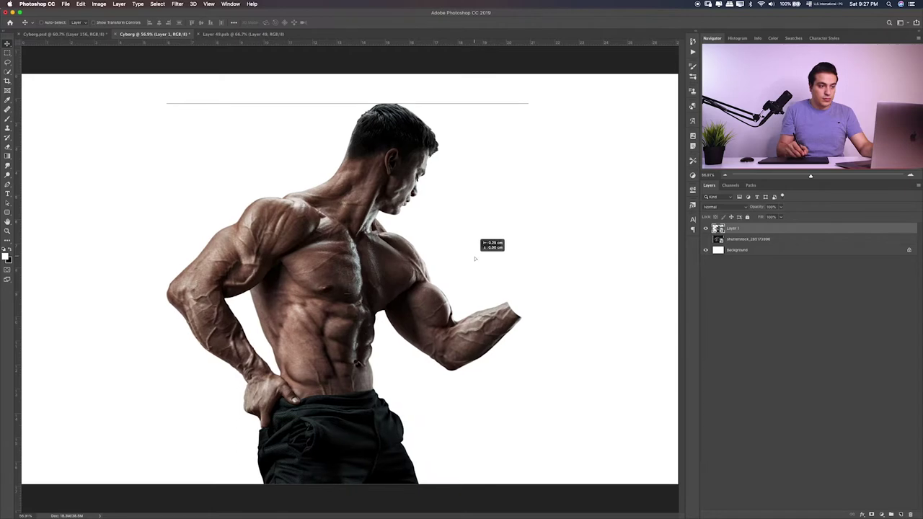
left_click(705, 238)
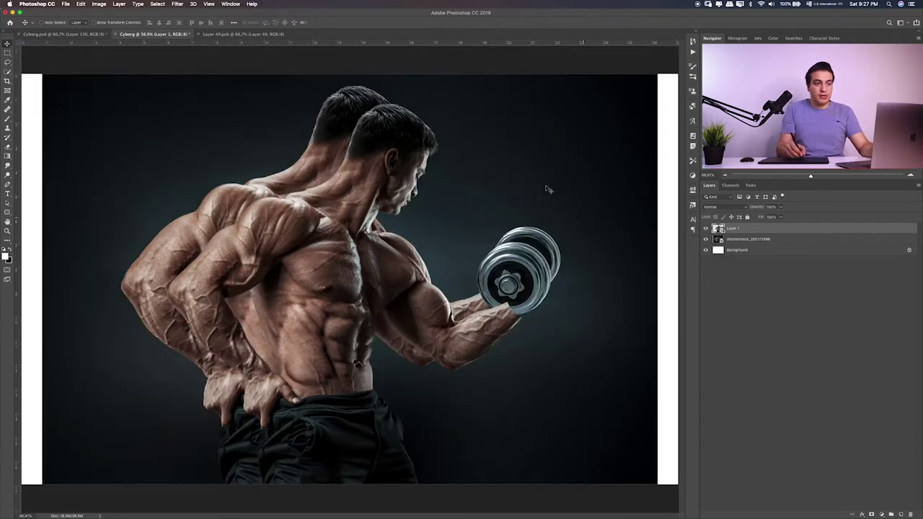
key("alt+bracketleft")
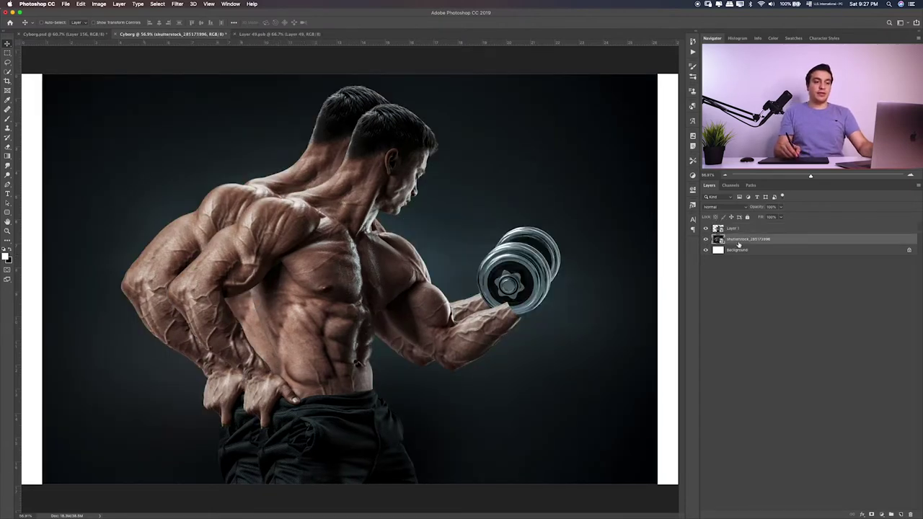
Step: Add Layer 2 above Background and fill it black with the Paint Bucket
left_click(8, 121)
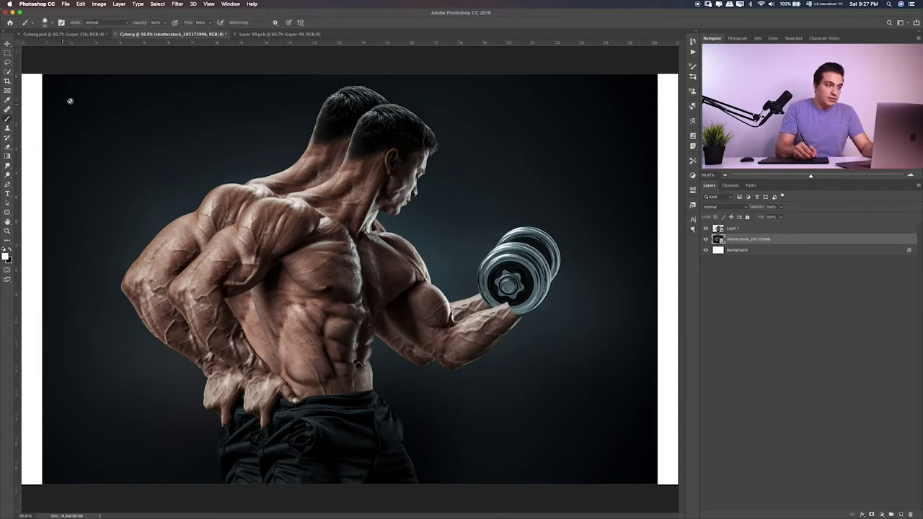
left_click(8, 156)
left_click(43, 164)
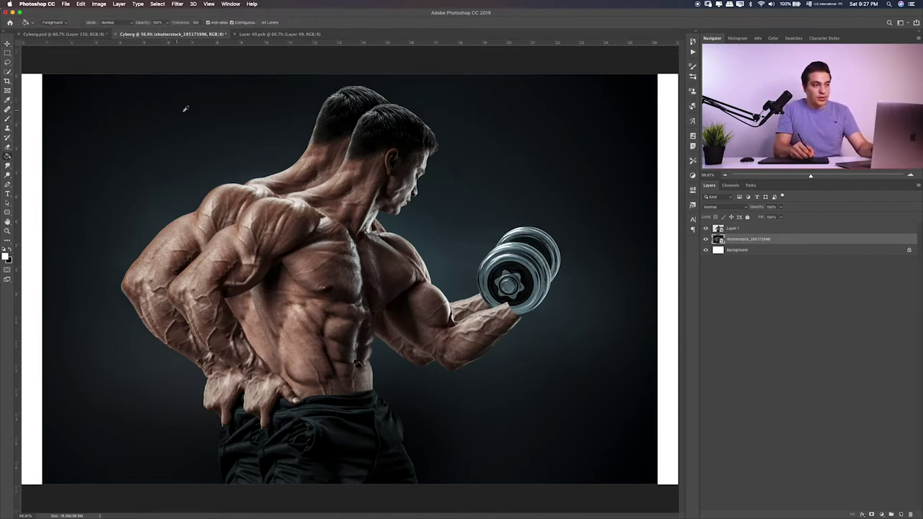
key("x")
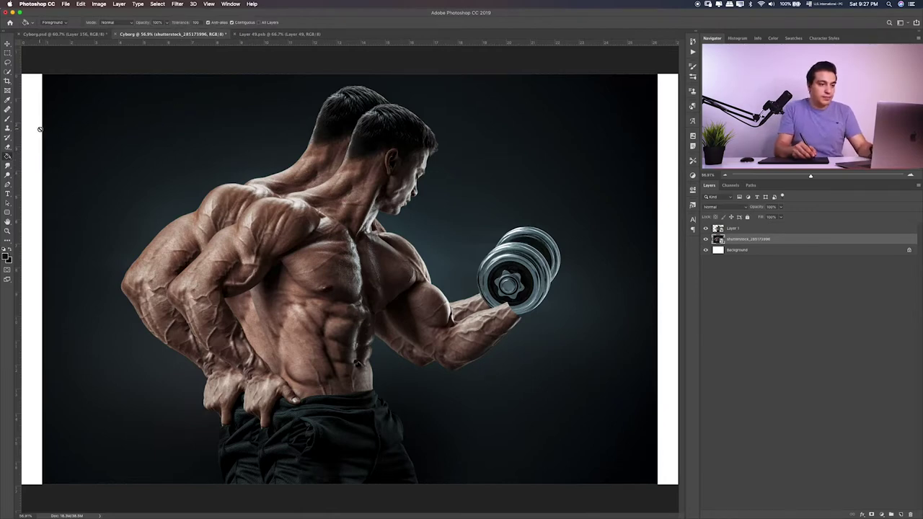
left_click(770, 251)
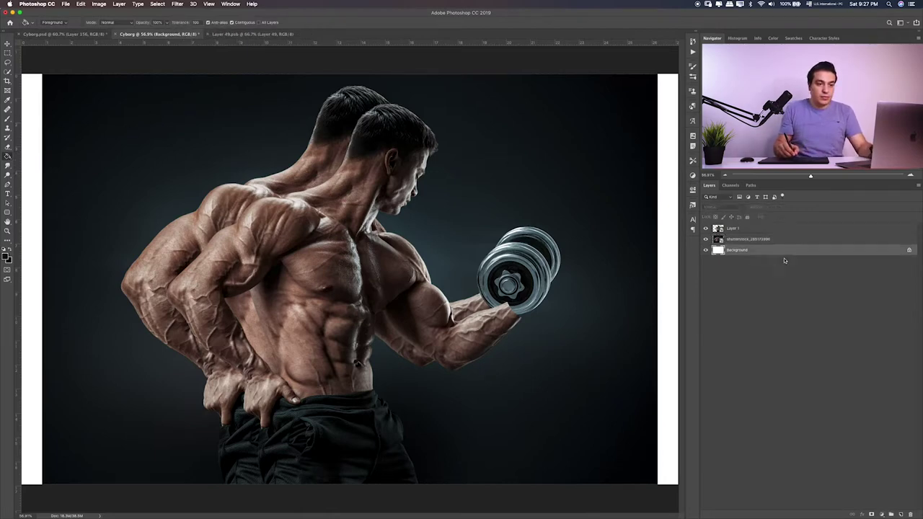
left_click(896, 513)
left_click(38, 166)
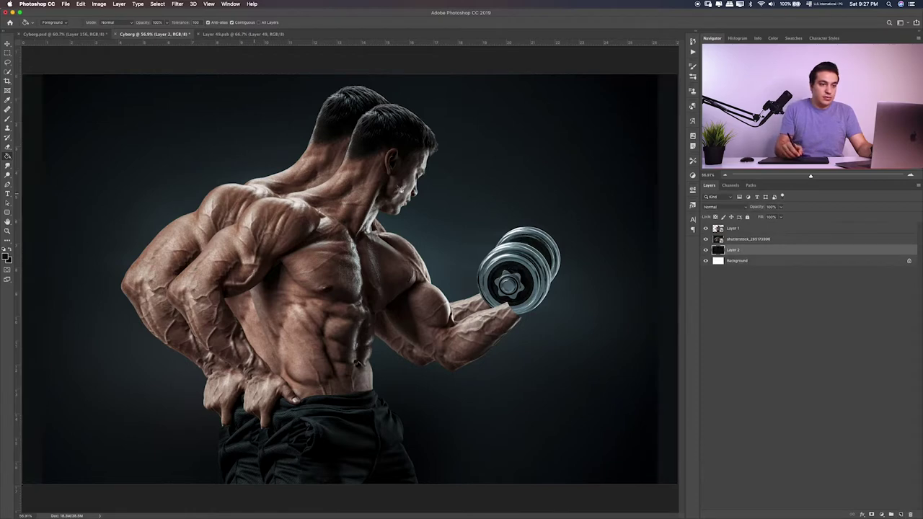
Step: Add Layer 3 filled solid black, plus an empty Layer 4 above it
left_click(733, 240)
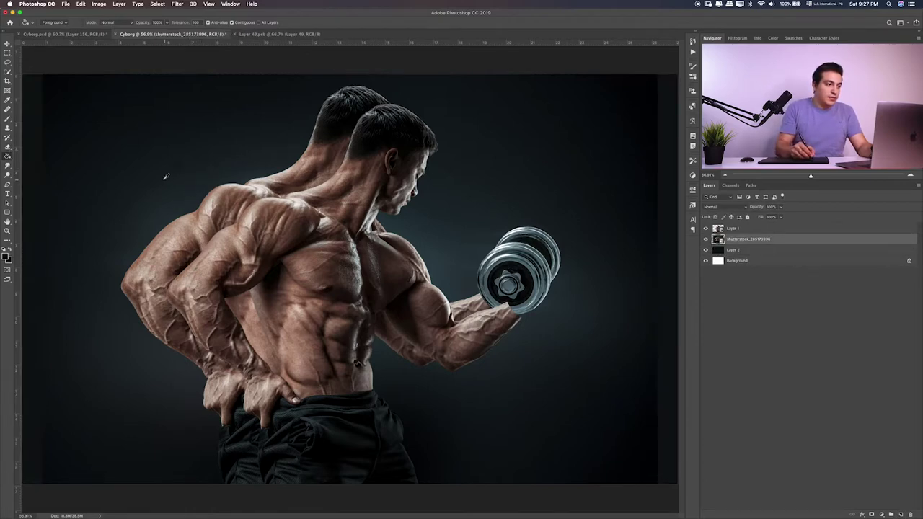
left_click(768, 252)
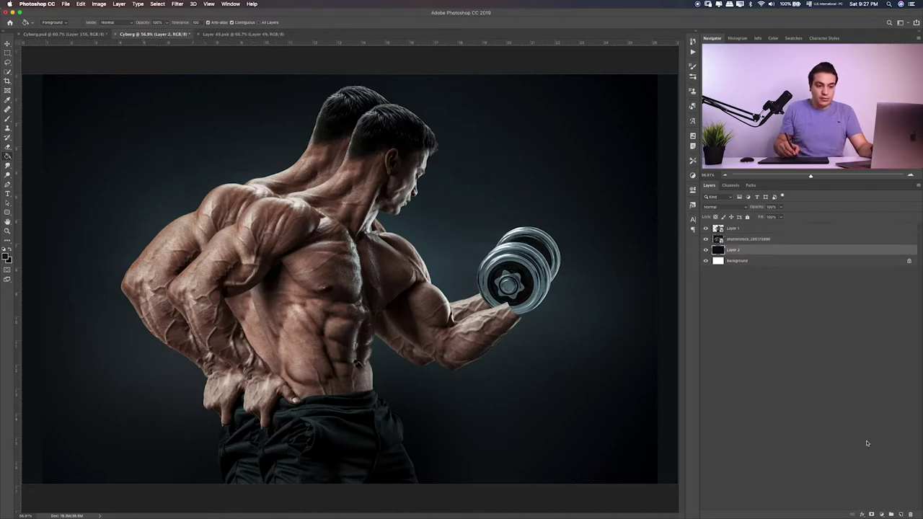
left_click(899, 514)
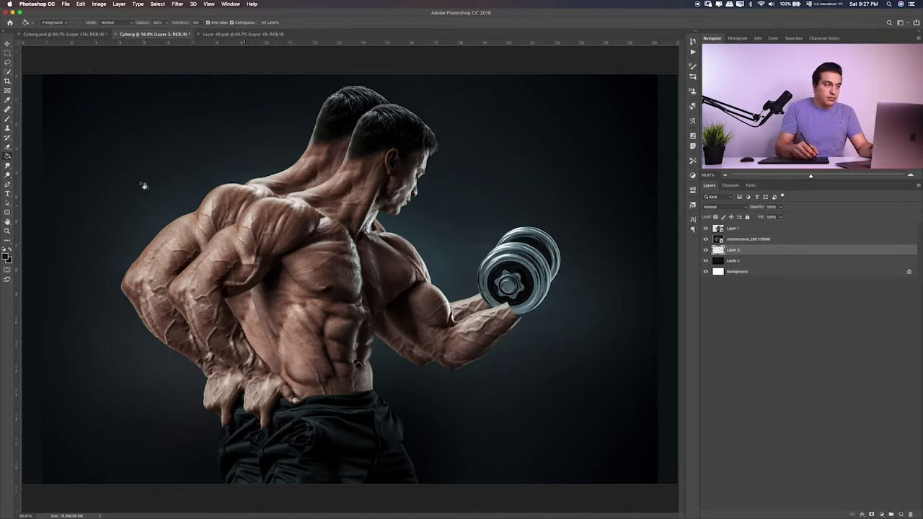
left_click(196, 177)
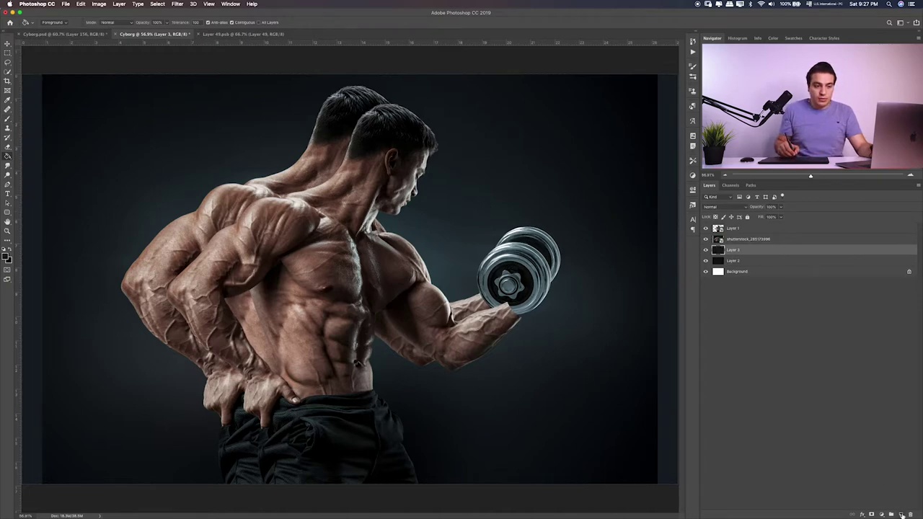
left_click(901, 514)
left_click(748, 239)
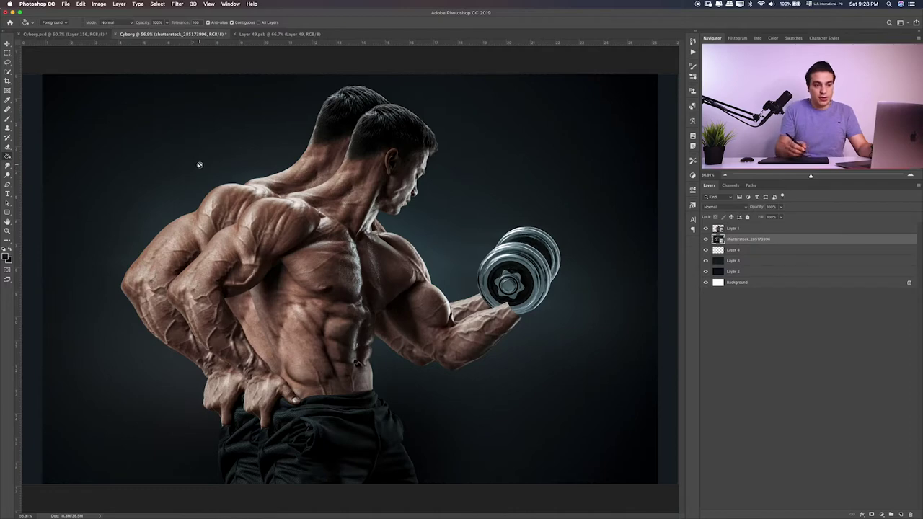
Step: Fill Layer 4 dark blue-grey and hide the shutterstock photo layer
left_click(9, 121)
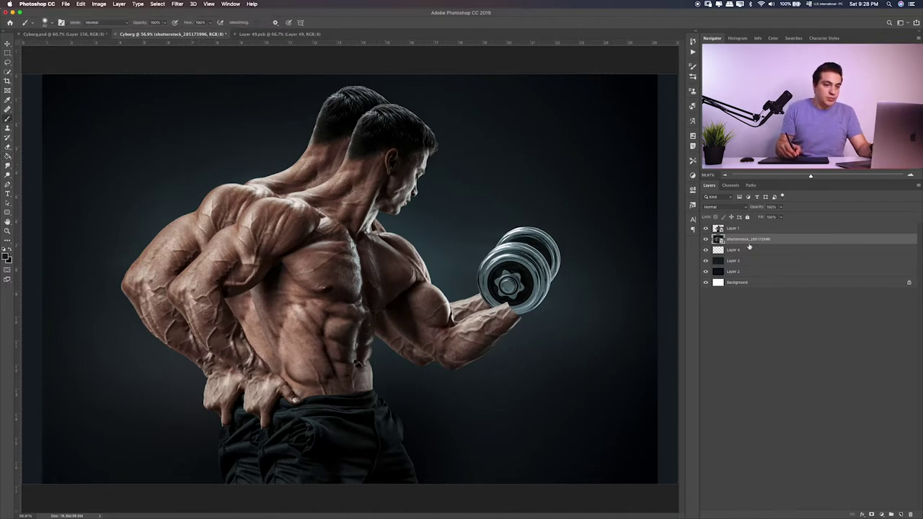
left_click(749, 250)
left_click(10, 157)
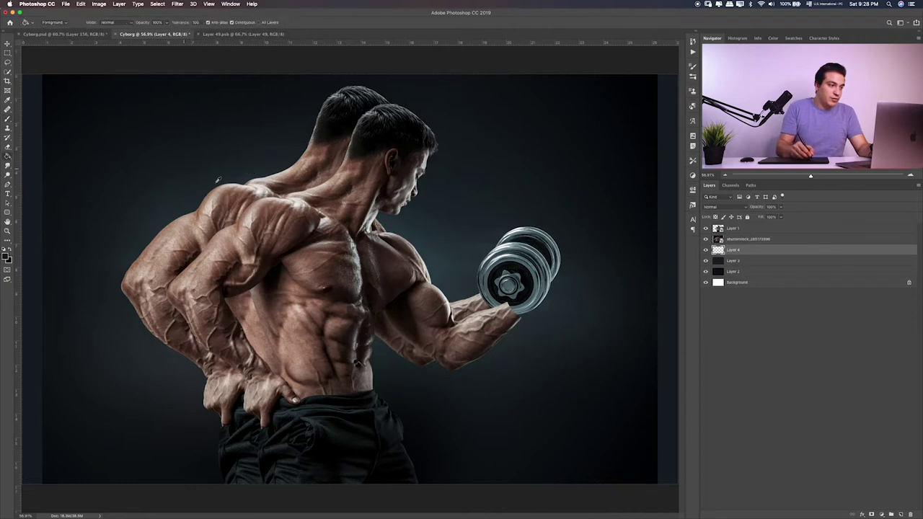
left_click(276, 232)
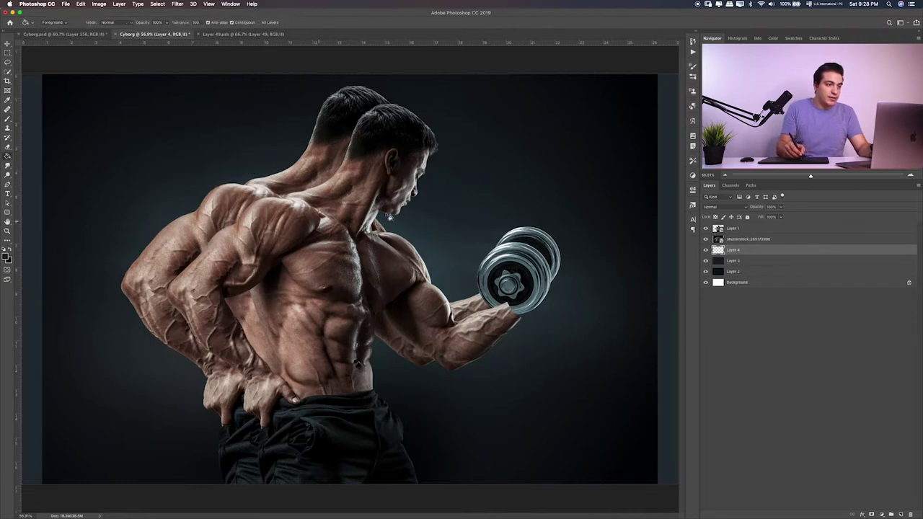
left_click(705, 239)
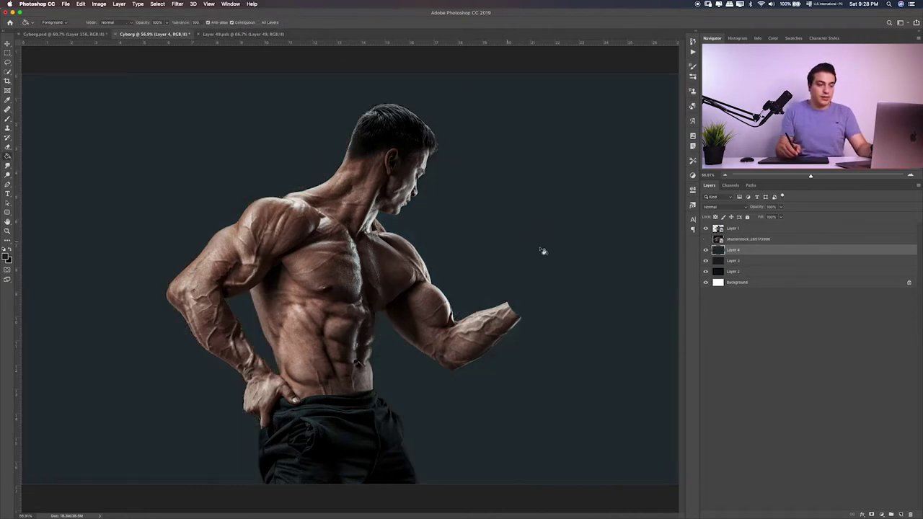
left_click_drag(705, 252, 705, 261)
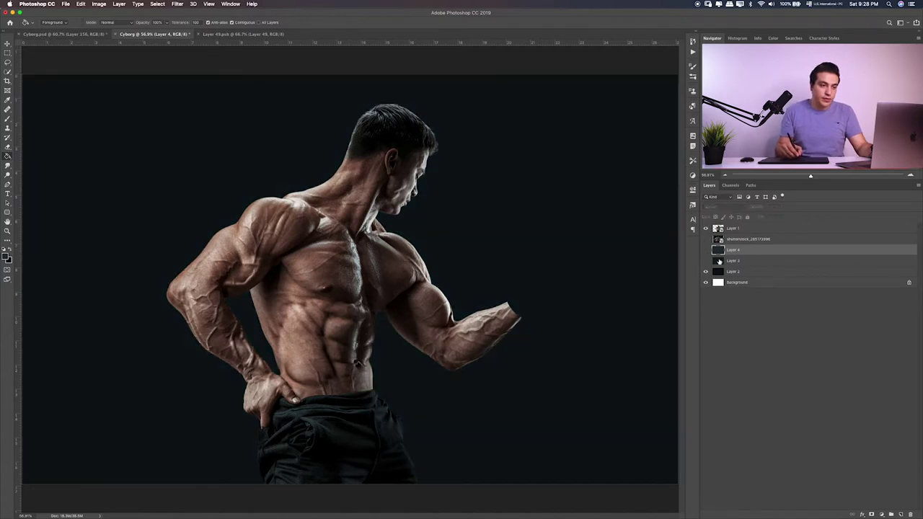
left_click(705, 260)
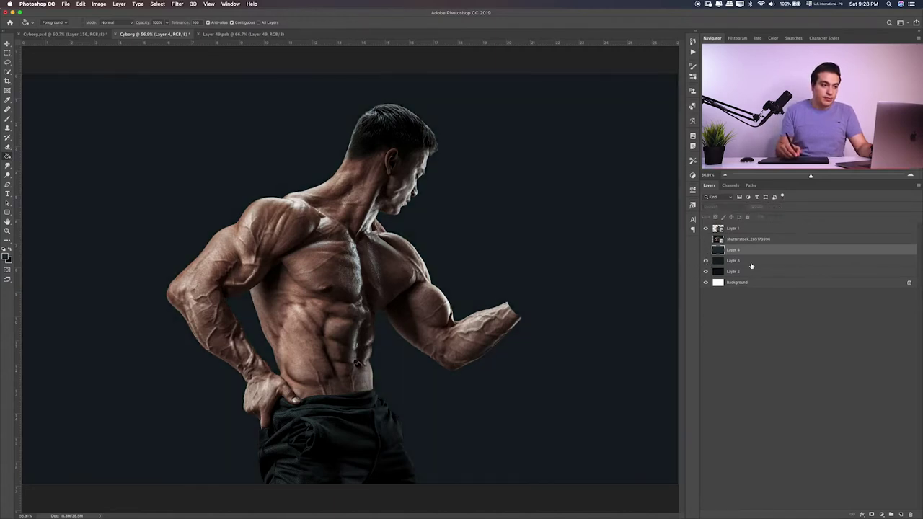
left_click(744, 261)
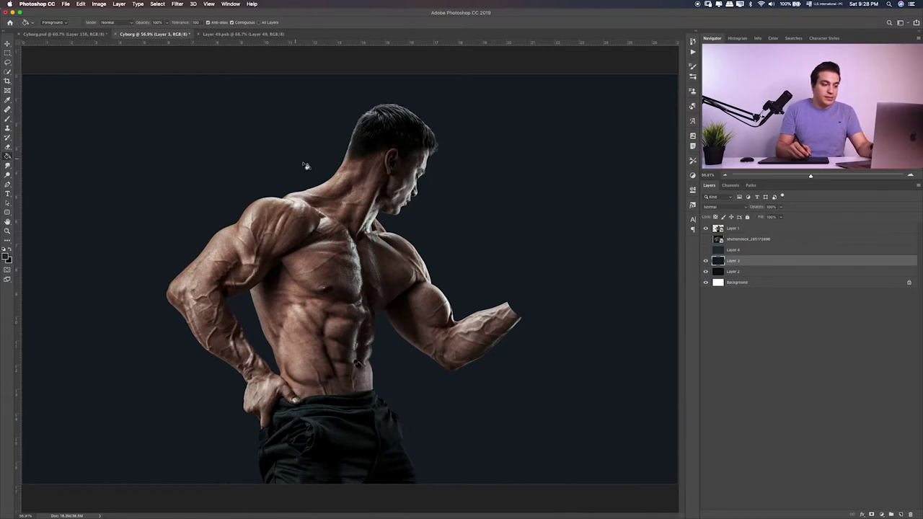
Step: Erase the top of Layer 3 with a large 20% eraser to darken it
key("e")
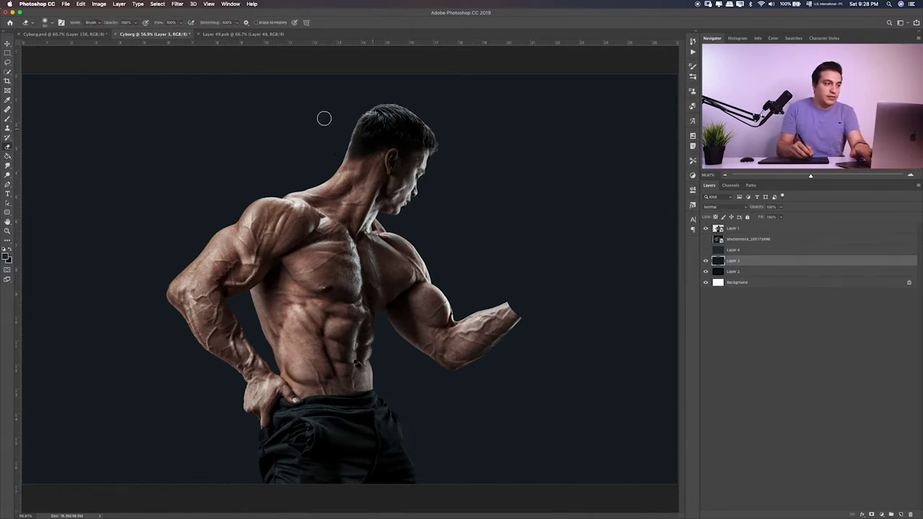
key("bracketright")
key("bracketright")
key("bracketright")
key("bracketright")
key("bracketright")
key("bracketright")
left_click_drag(154, 77, 584, 61)
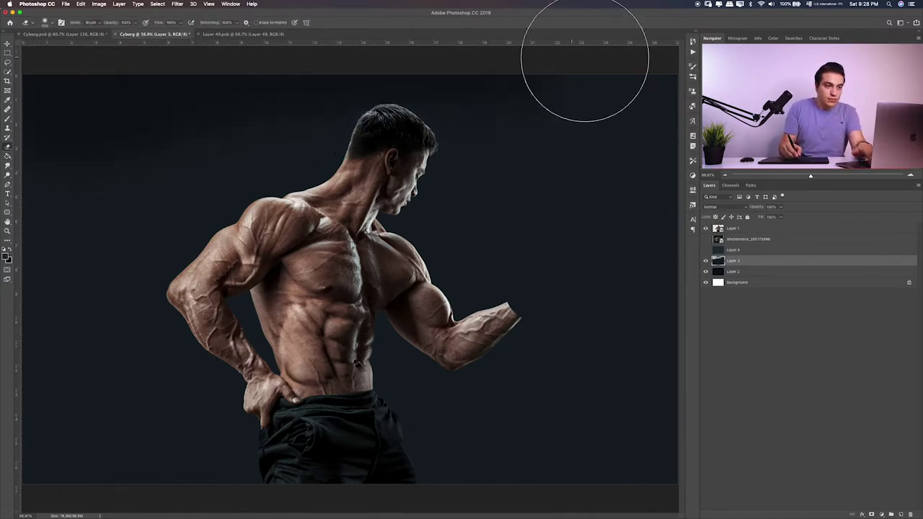
key("ctrl+minus")
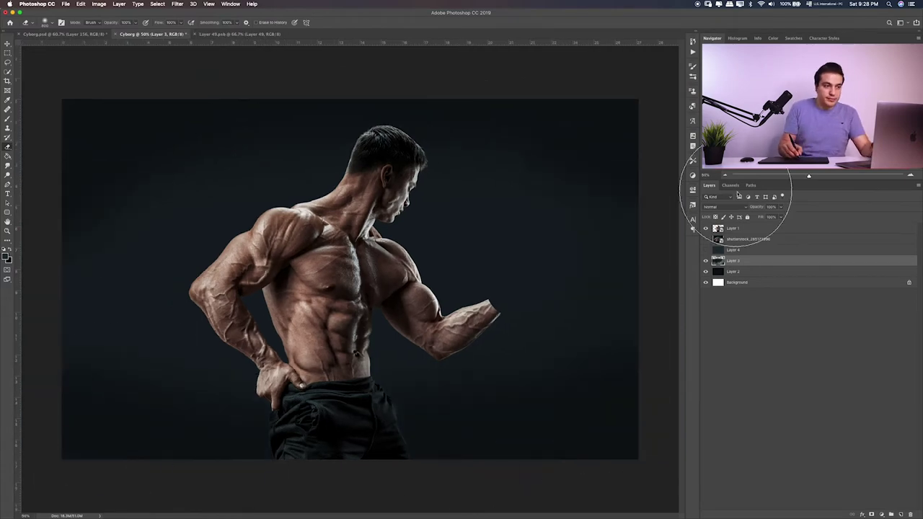
key("2")
Step: Erase Layer 4's top, right and bottom edges into a vignette around the glow
left_click(706, 249)
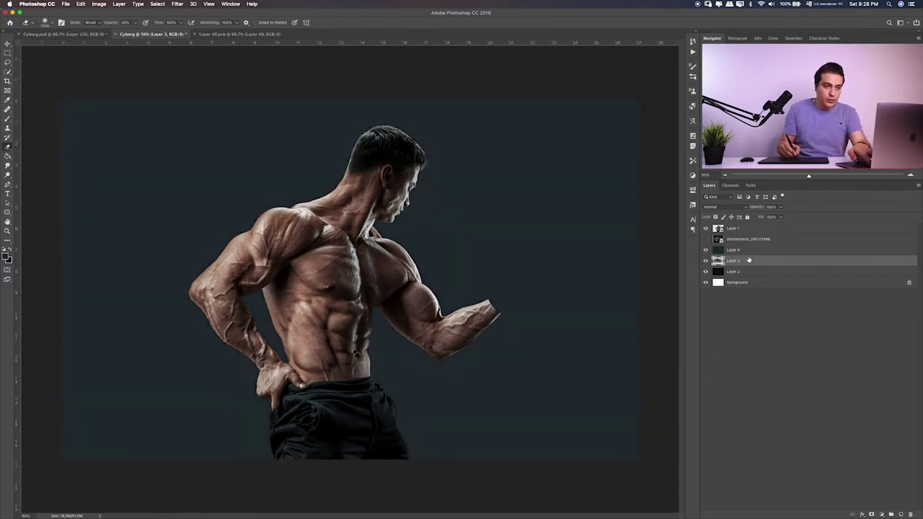
left_click(742, 250)
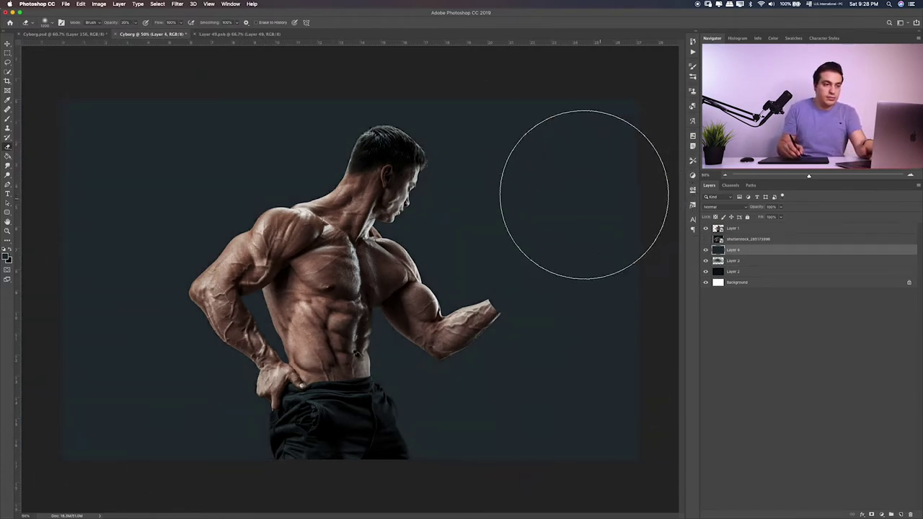
mouse_move(593, 119)
left_mouse_down()
mouse_move(151, 103)
mouse_move(47, 147)
left_mouse_up()
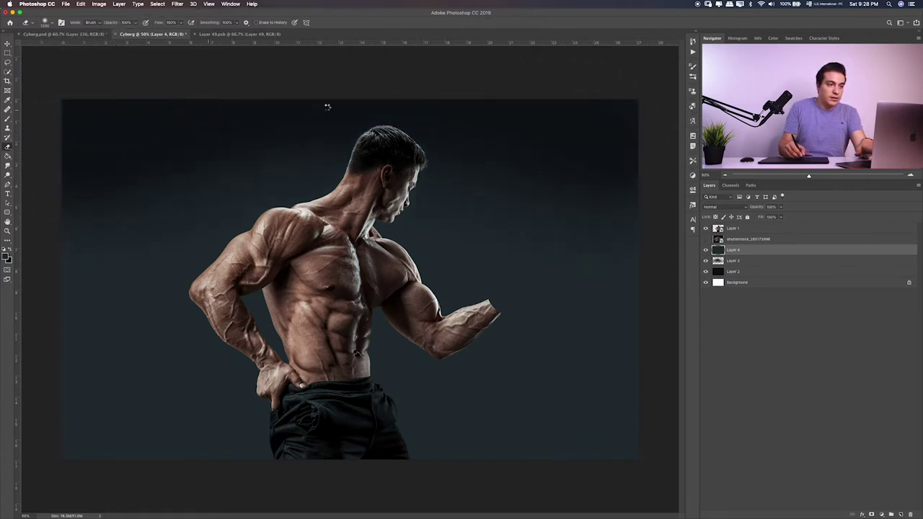
mouse_move(572, 157)
left_mouse_down()
mouse_move(635, 281)
mouse_move(548, 426)
mouse_move(183, 403)
mouse_move(56, 262)
left_mouse_up()
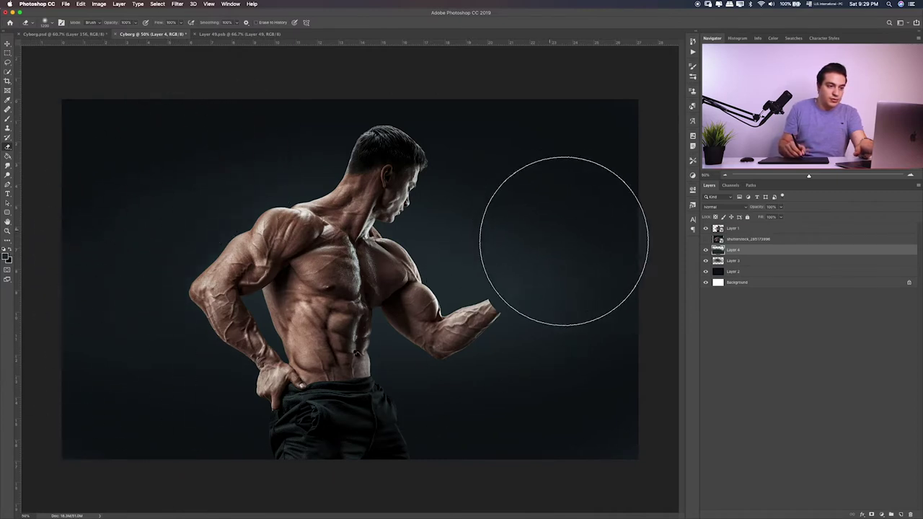
left_click_drag(562, 233, 547, 303)
key("2")
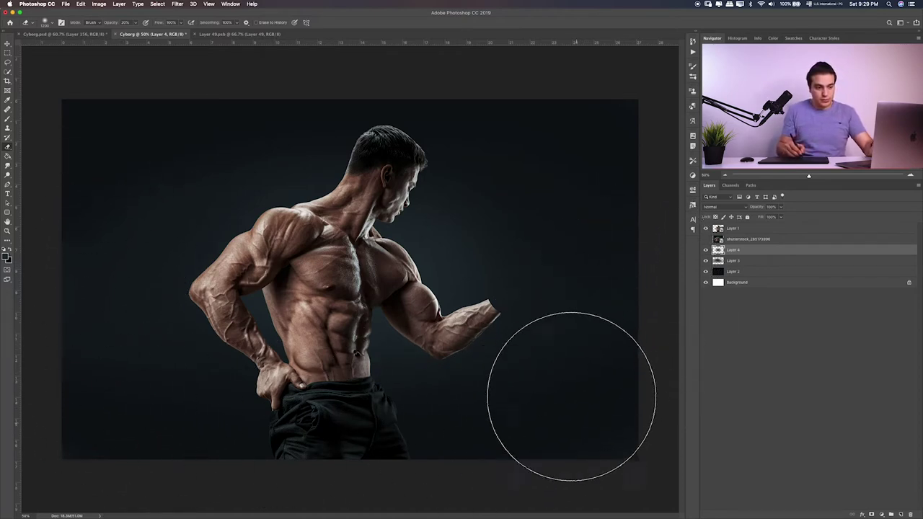
key("F2")
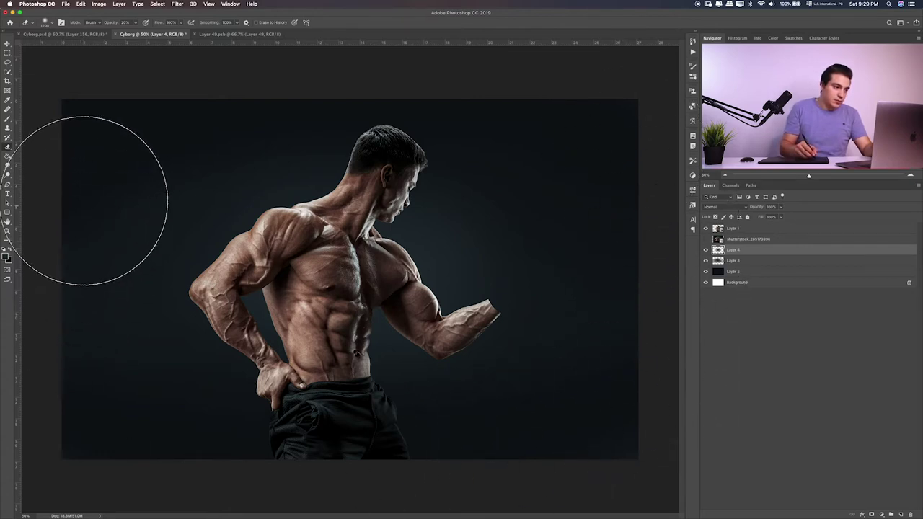
left_click(707, 250)
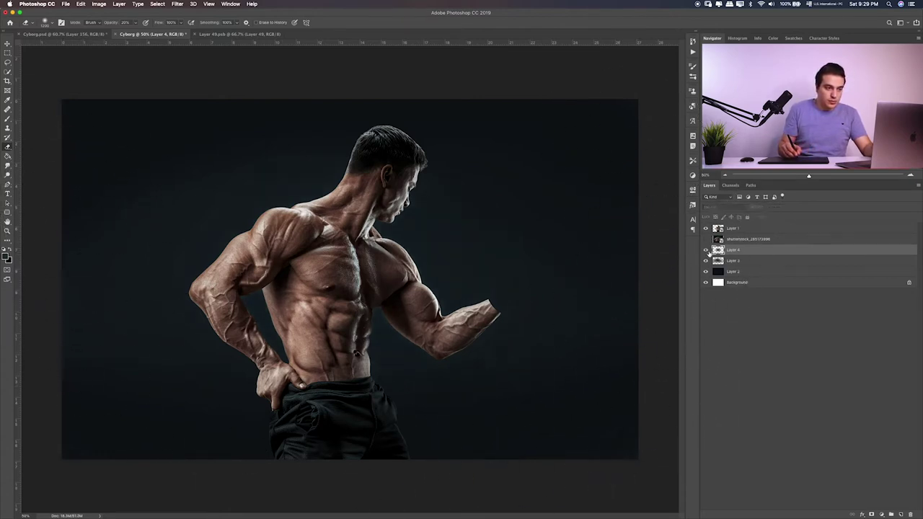
Step: Apply a Gaussian Blur to Layer 4
key("v")
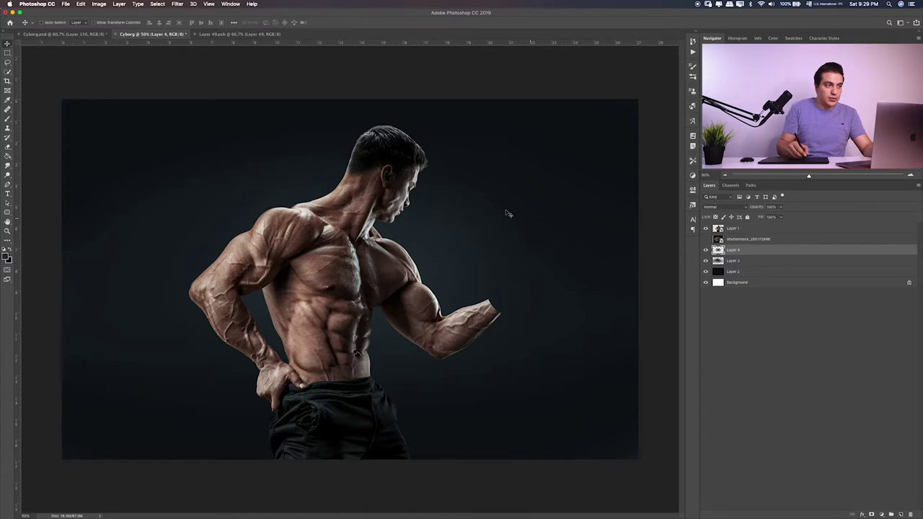
left_click(176, 5)
mouse_move(181, 90)
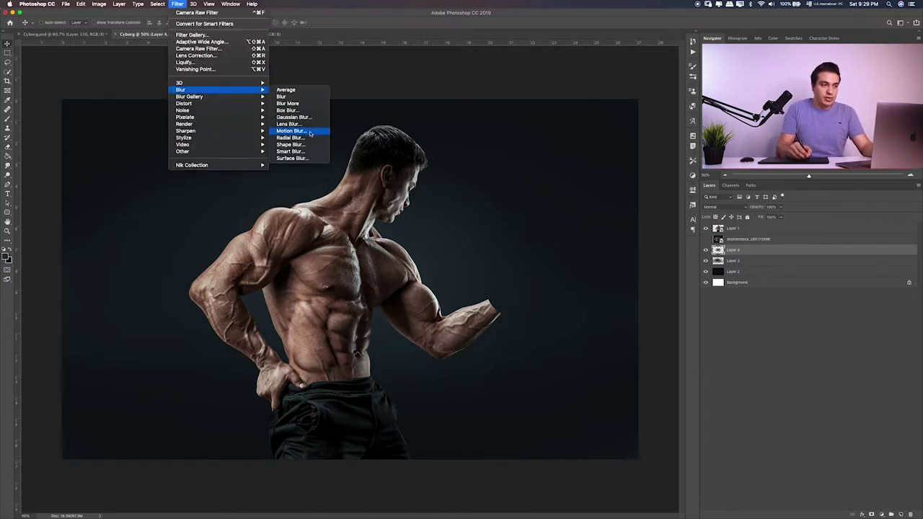
left_click(292, 117)
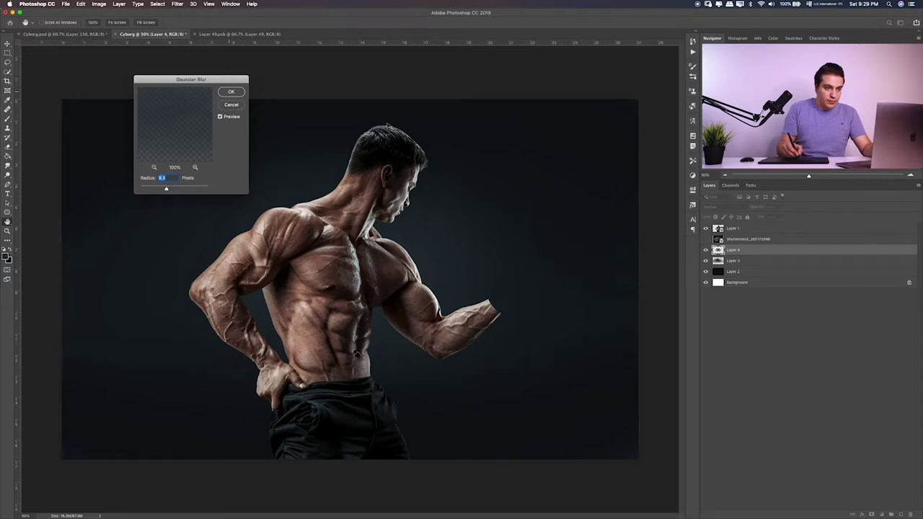
key("Return")
Step: Blur Layer 3 with a stronger ~31.7 px Gaussian Blur and add empty Layer 5
key("alt+bracketleft")
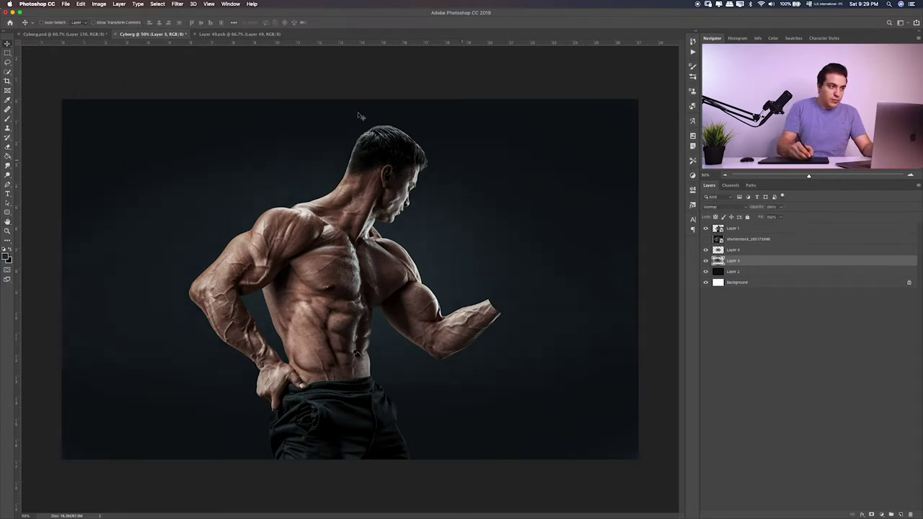
left_click(181, 7)
mouse_move(181, 90)
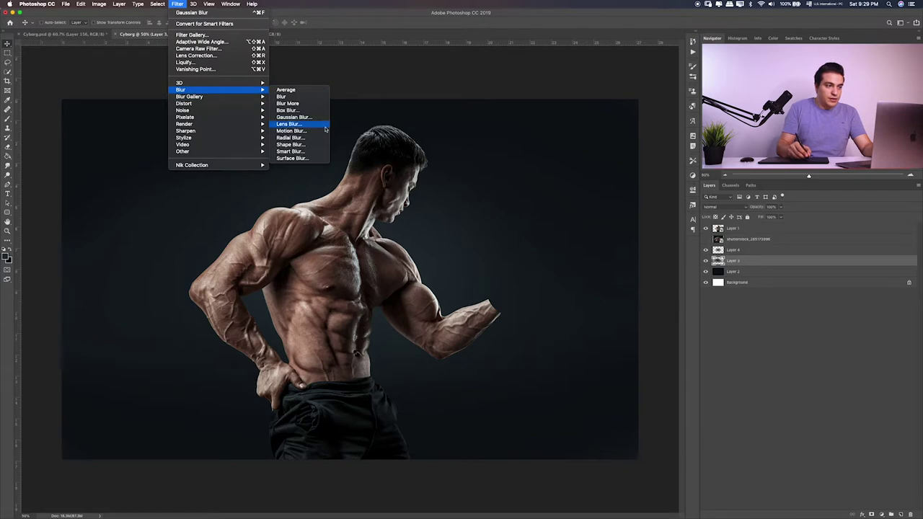
left_click(317, 117)
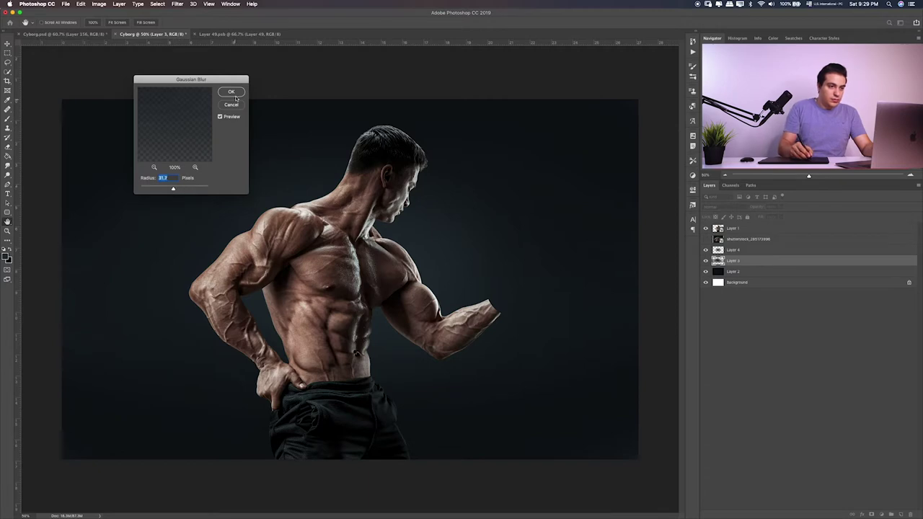
key("Escape")
left_click(747, 250)
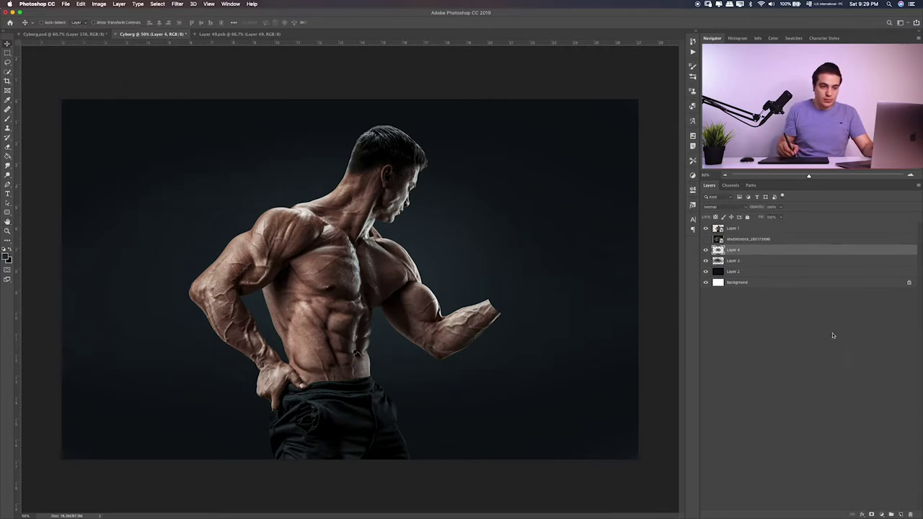
left_click(900, 514)
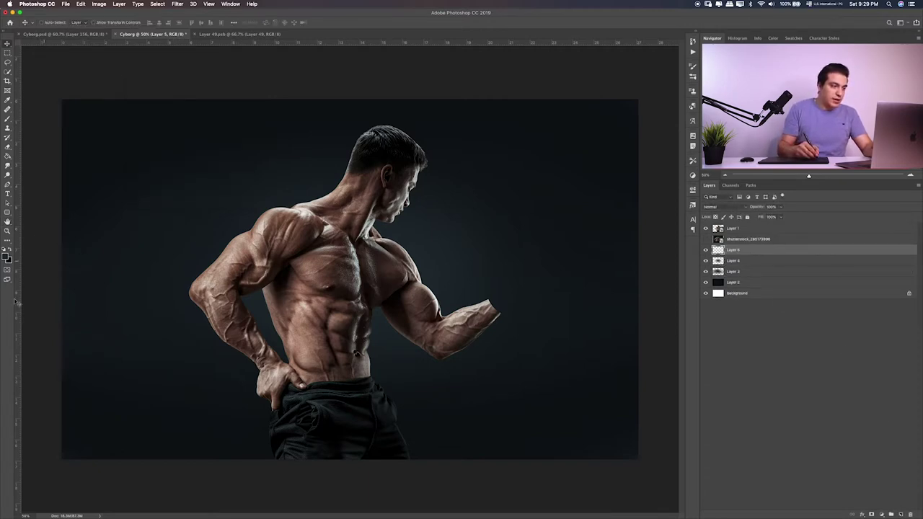
Step: Set the brush colour to blue-grey 3a4f58 and enlarge the glow on Layer 5
key("b")
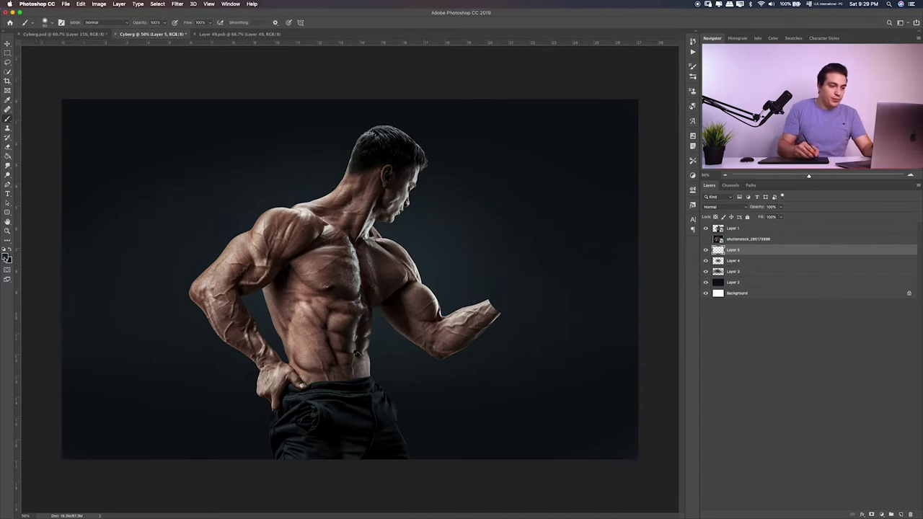
left_click(5, 257)
left_click(446, 228)
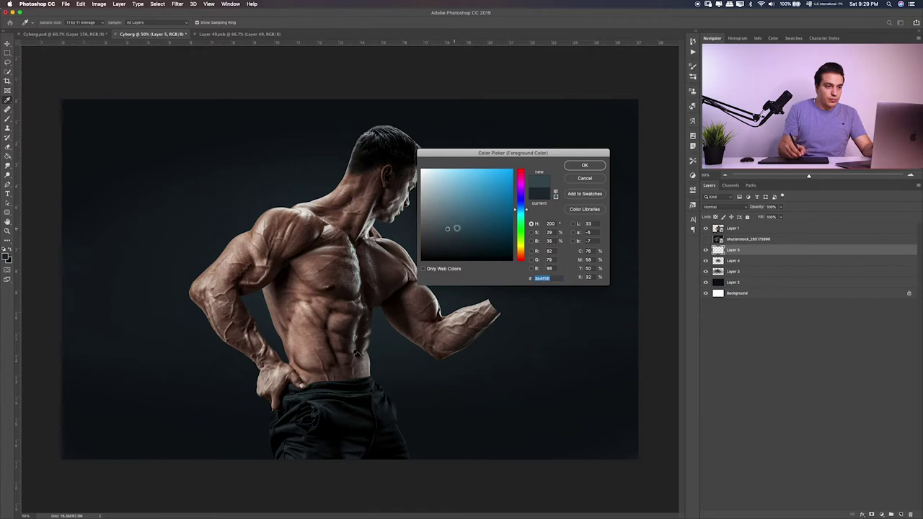
left_click(584, 166)
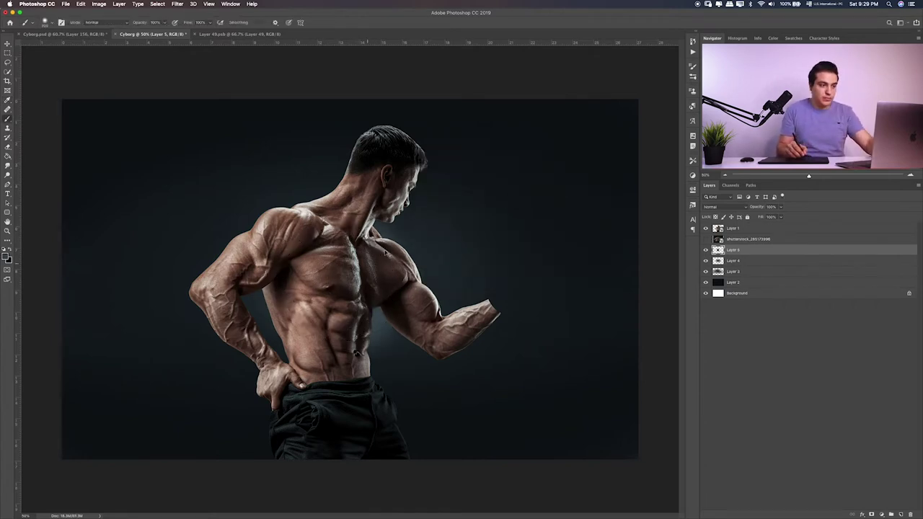
key("ctrl+t")
left_click_drag(432, 188, 505, 119)
key("Return")
Step: Cycle through blend modes for the glow layer, settling on Exclusion
key("shift+plus")
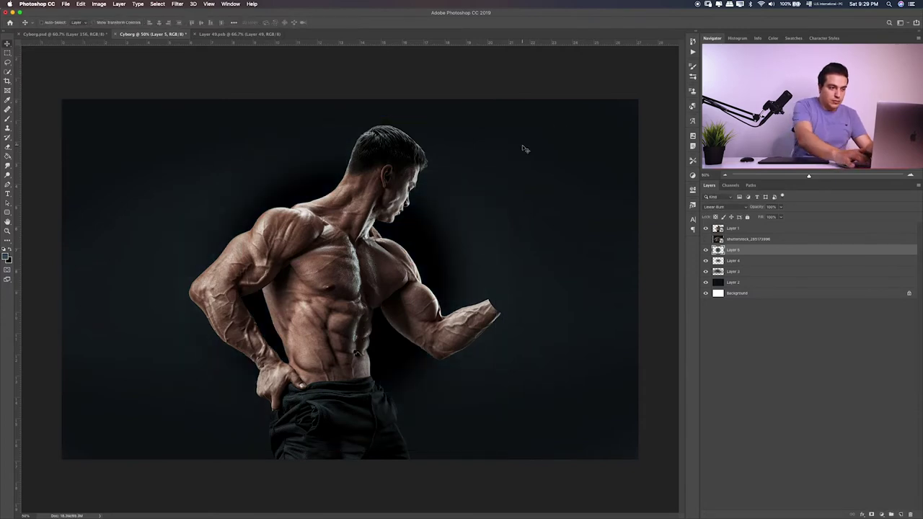
key("shift+plus")
key("shift+plus")
key("shift+minus")
key("shift+plus")
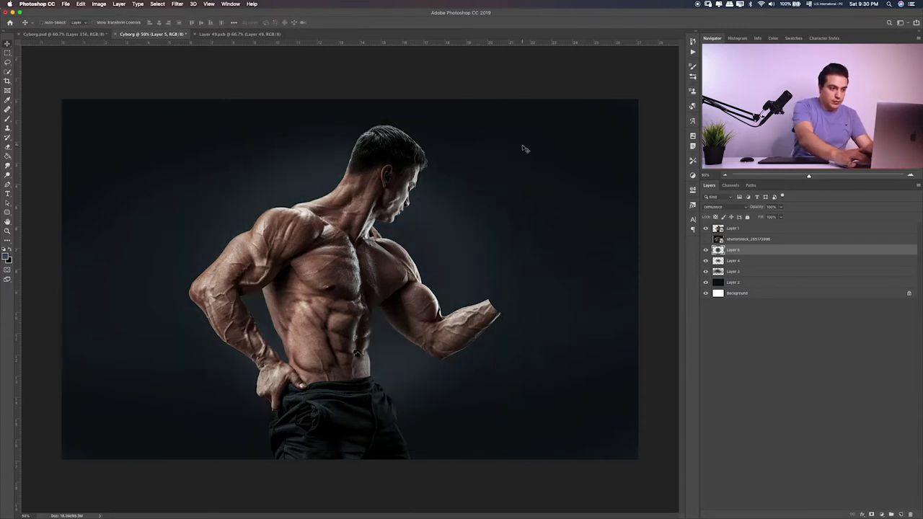
key("shift+plus")
key("shift+plus")
key("shift+plus")
key("shift+plus")
key("shift+plus")
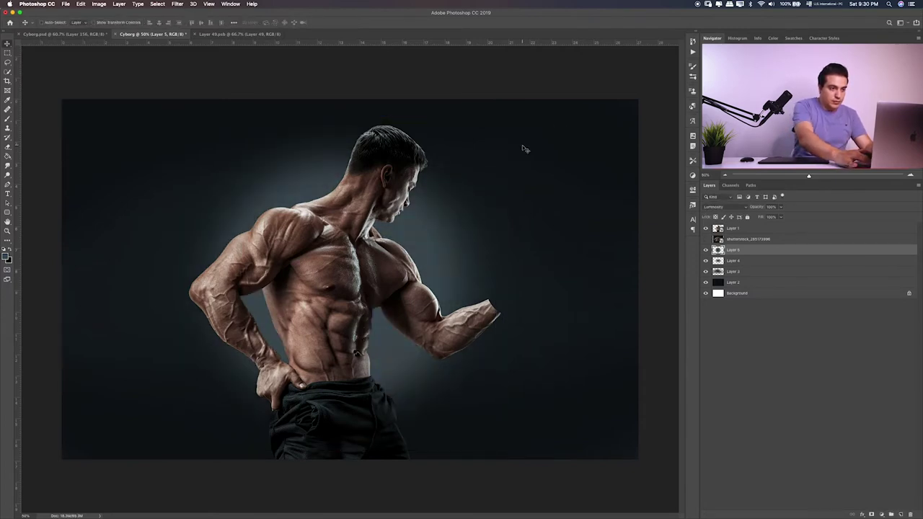
key("shift+plus")
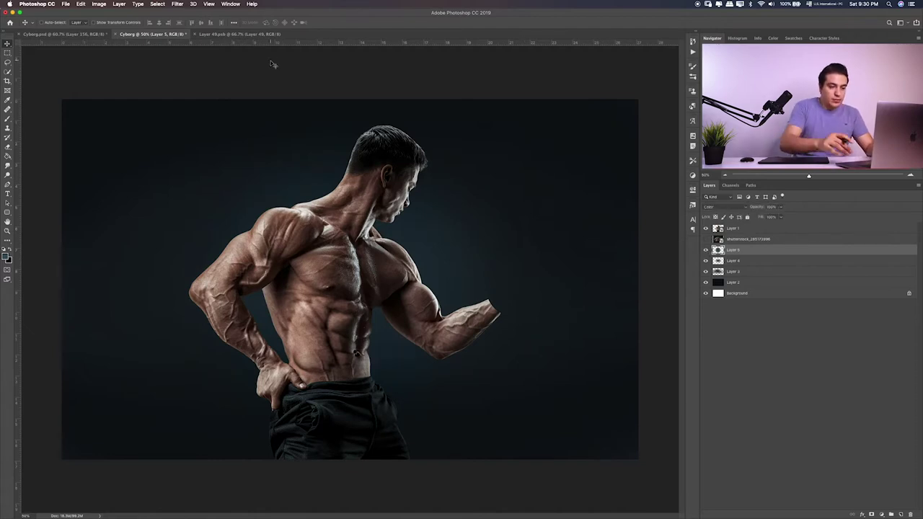
key("shift+plus")
key("shift+plus")
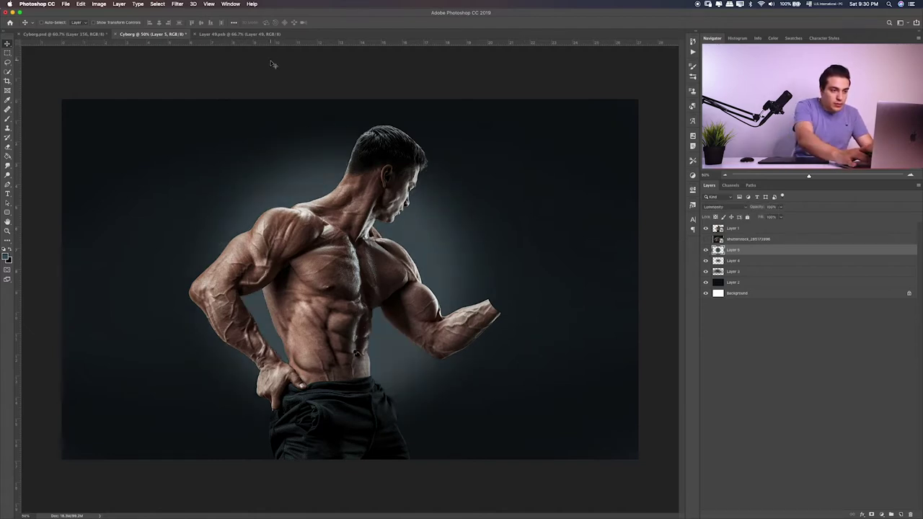
key("shift+plus")
key("shift+plus")
key("shift+plus")
key("shift+plus")
key("shift+plus")
key("shift+plus")
key("shift+plus")
key("shift+plus")
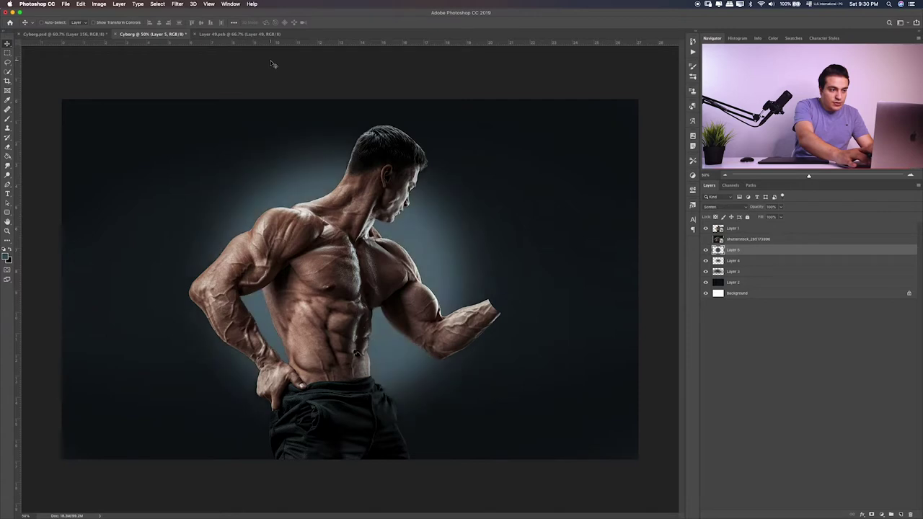
key("shift+plus")
key("shift+plus")
key("shift+plus")
key("shift+plus")
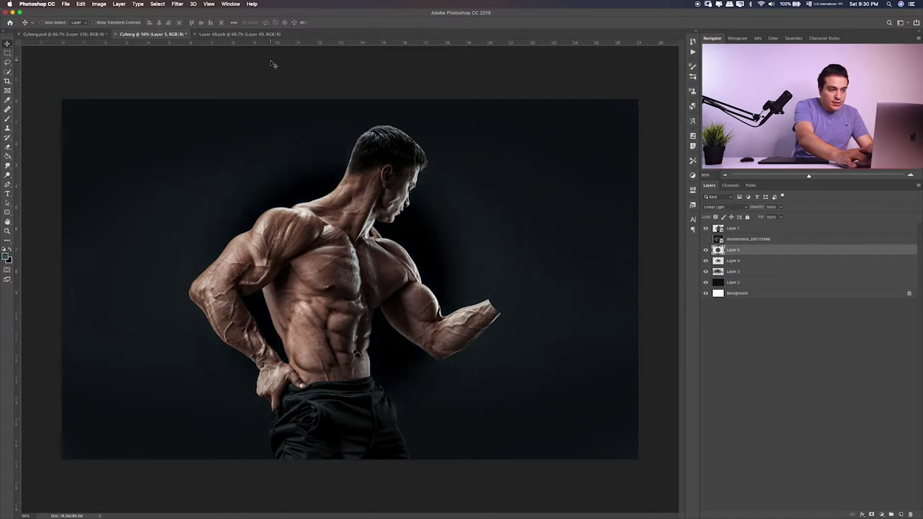
key("shift+plus")
key("shift+plus")
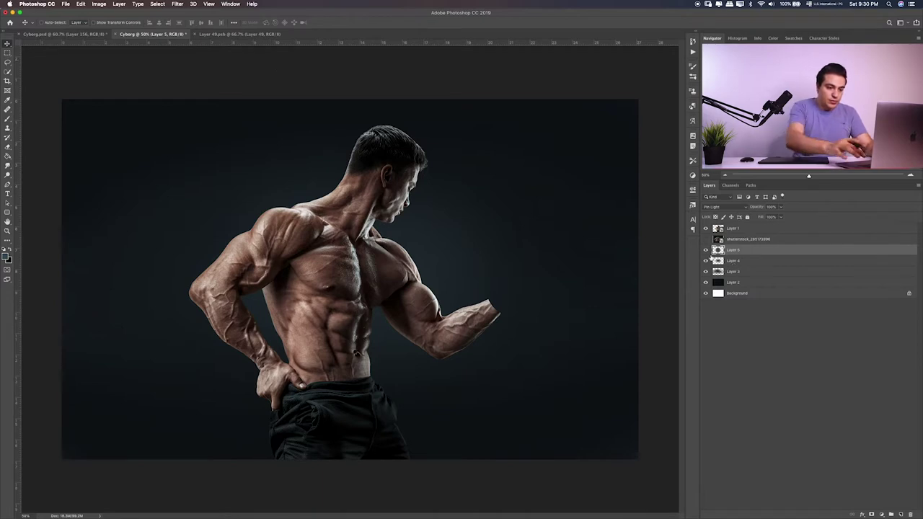
key("shift+plus")
key("shift+plus")
key("shift+plus")
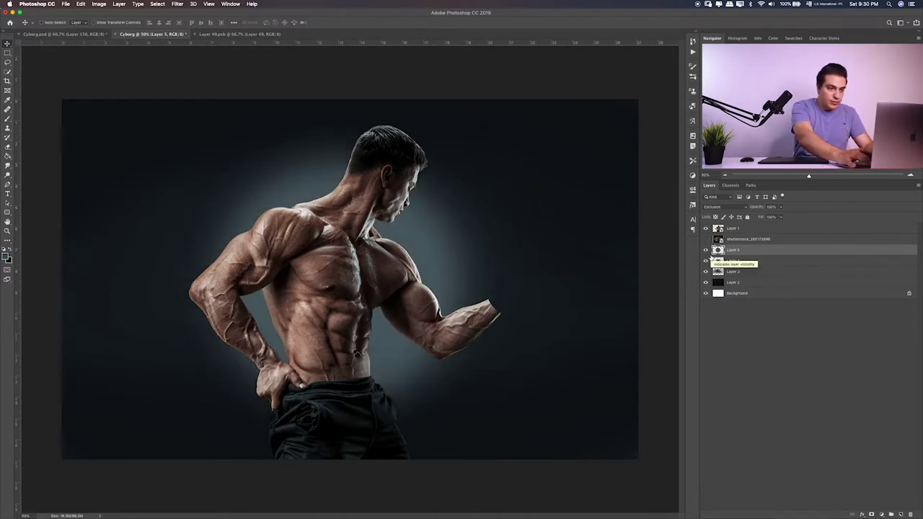
Step: Blur the Layer 5 glow with a roughly 241 px Gaussian Blur
left_click(178, 4)
mouse_move(181, 90)
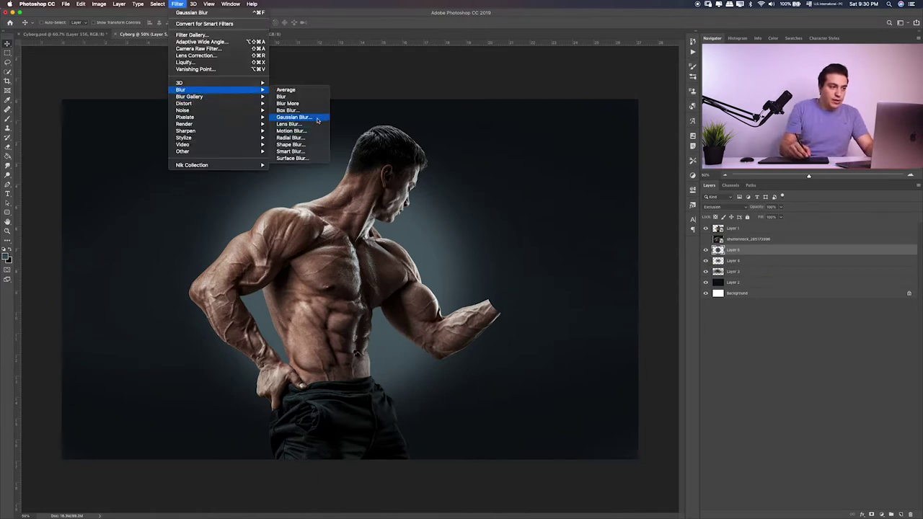
left_click(317, 119)
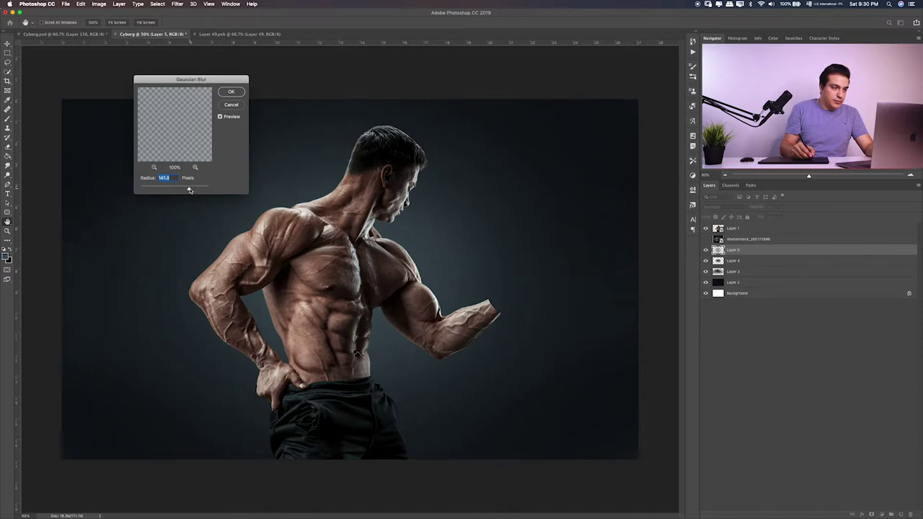
left_click_drag(189, 190, 197, 189)
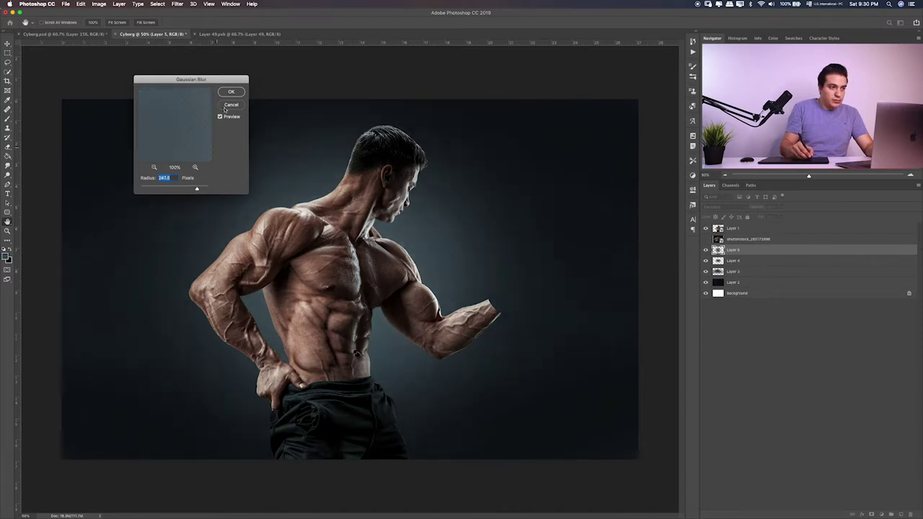
key("Return")
Step: Lower Layer 5's opacity to about 60% and reselect Layer 1
left_click(705, 250)
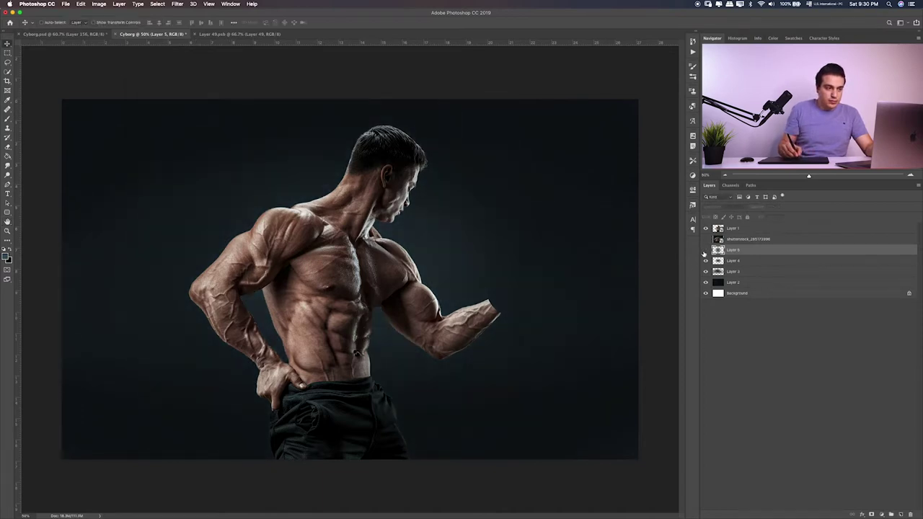
left_click(780, 207)
left_click_drag(781, 216, 769, 216)
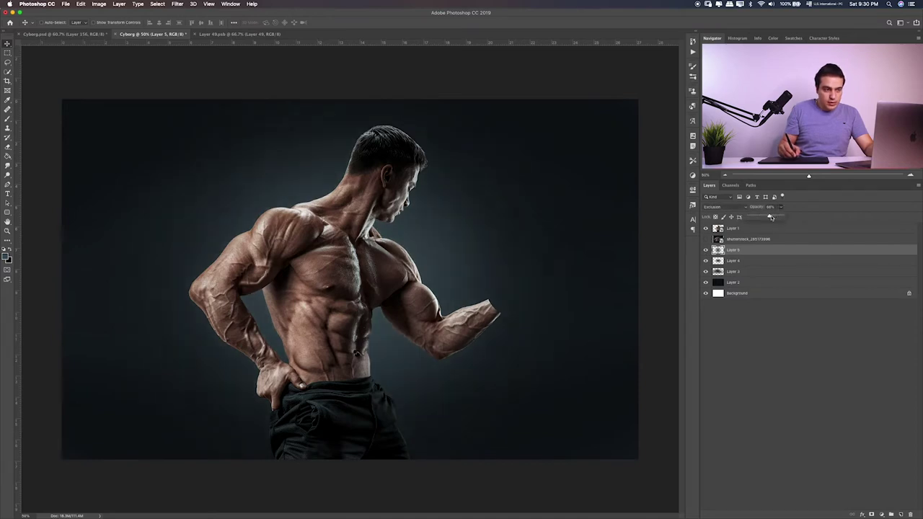
left_click(705, 239)
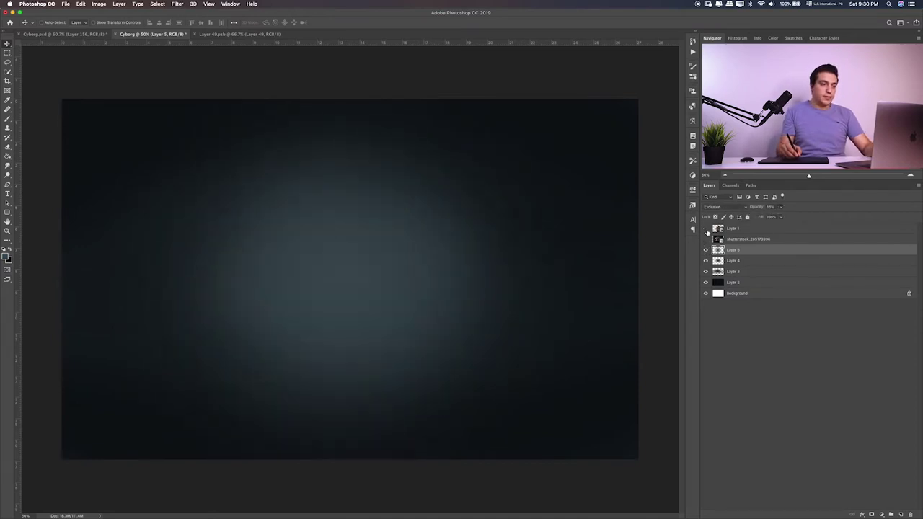
key("alt+bracketright")
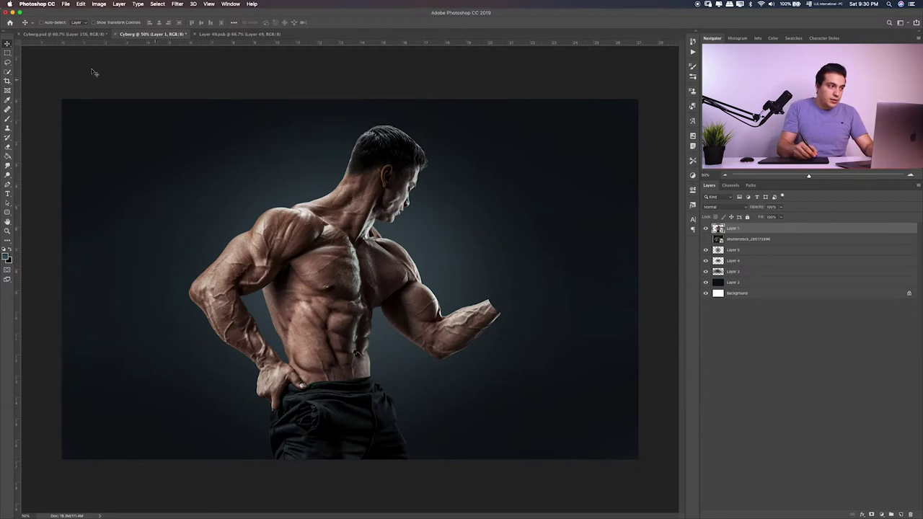
Step: Move the shutterstock photo layer below Layer 2
left_click(11, 55)
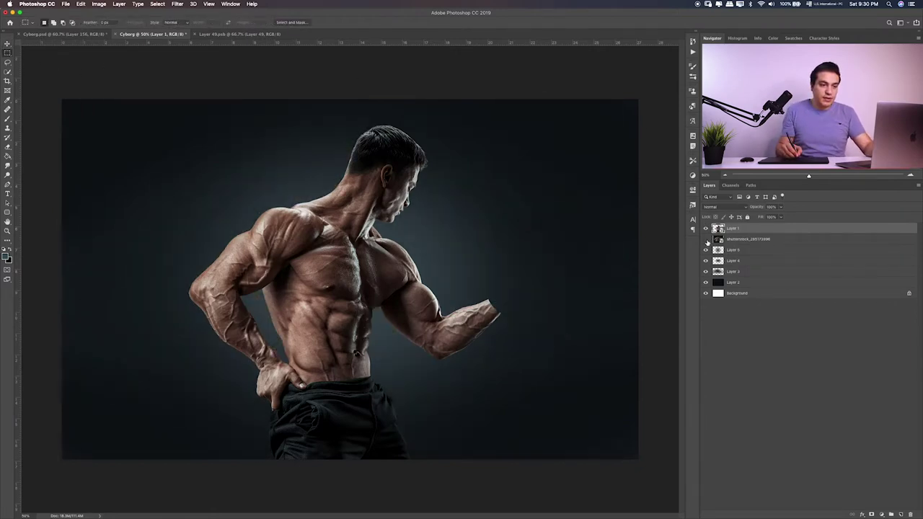
left_click(705, 240)
left_click_drag(746, 240, 743, 286)
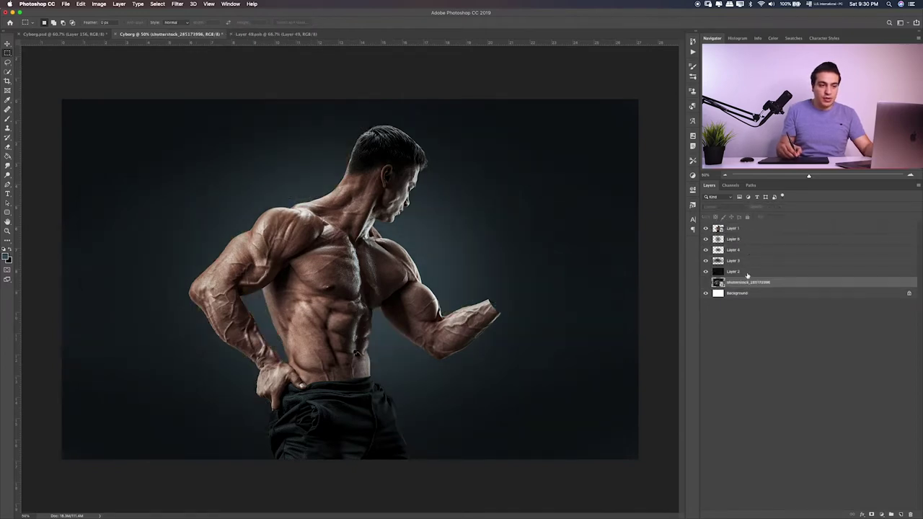
Step: Group Layers 5–2 into a group named 'Background', then open Material.psb
left_click(747, 272)
left_click(768, 230, "shift")
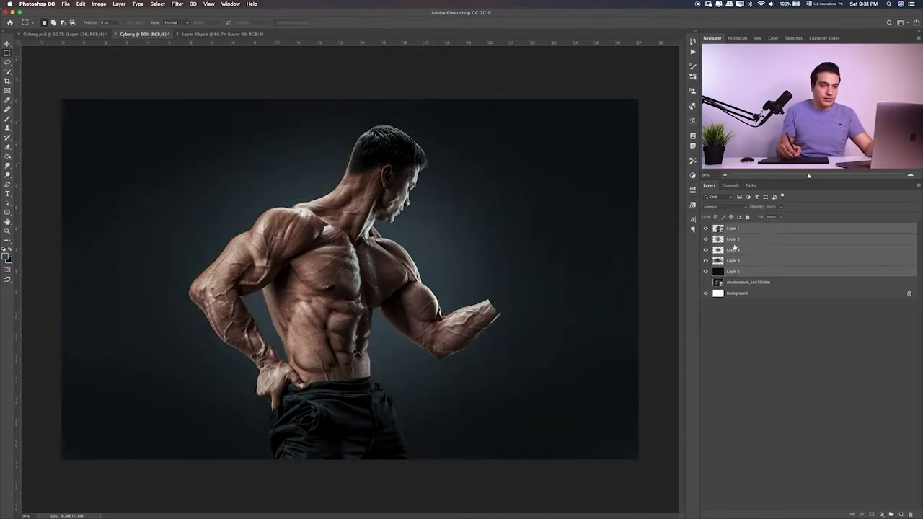
left_click(743, 239)
left_click(746, 273, "shift")
key("ctrl+g")
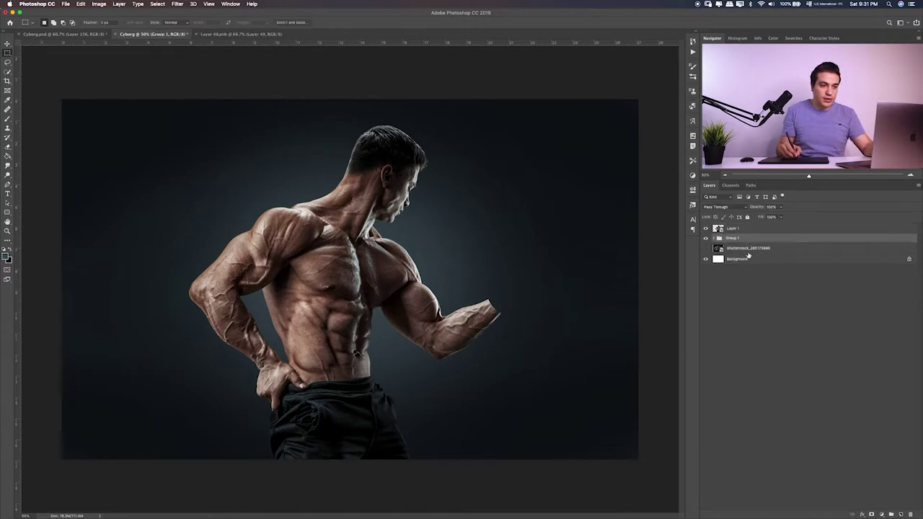
double_click(729, 238)
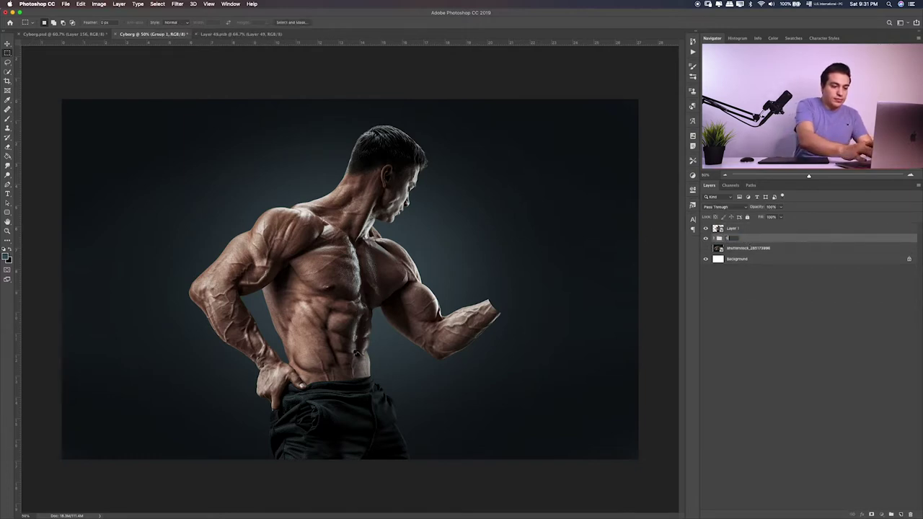
type("Background")
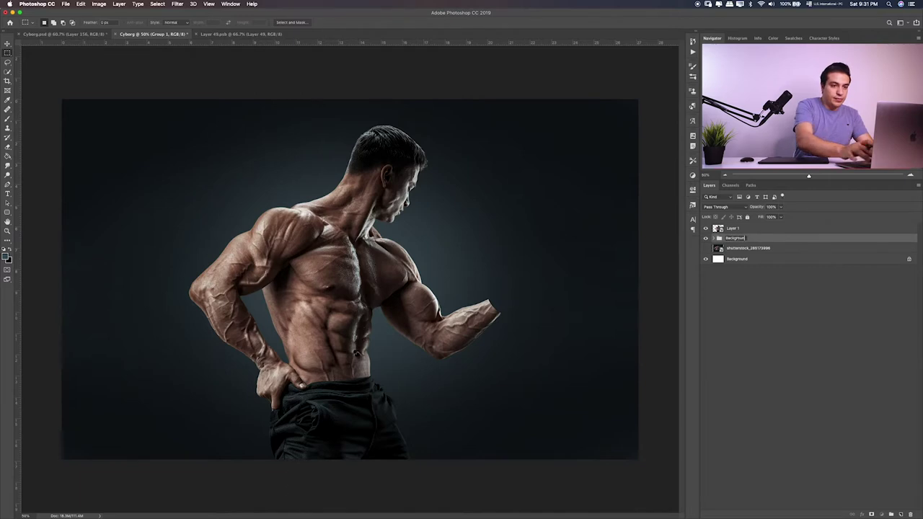
key("Return")
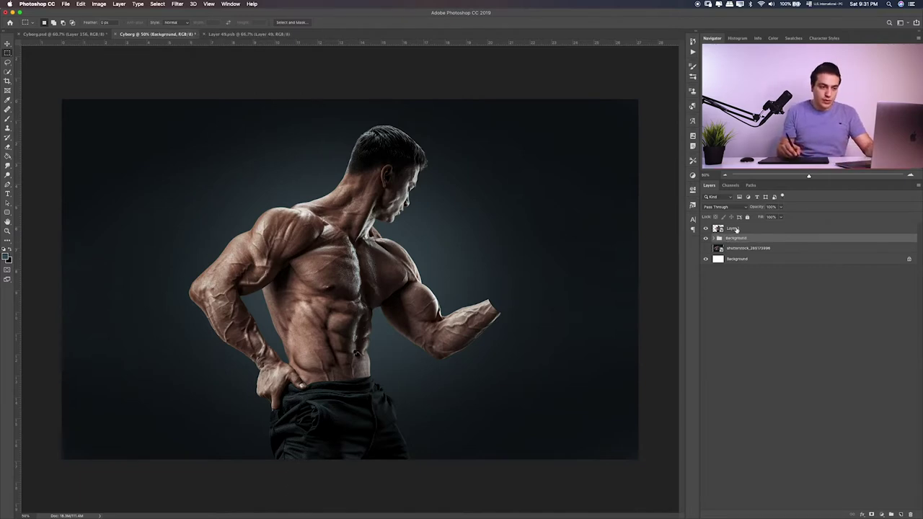
left_click(735, 230)
double_click(486, 163)
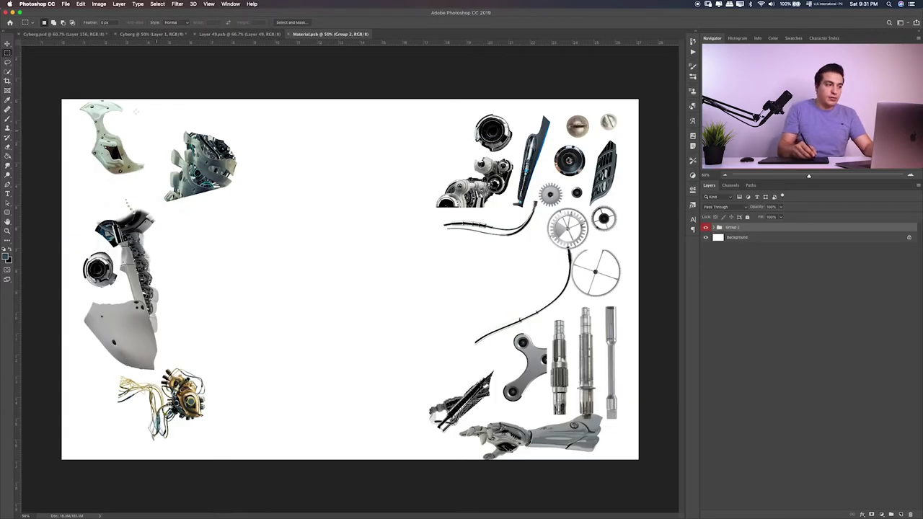
Step: Close Layer 49.psb and drag Material.psb's robotic parts Group 2 toward the Cyborg document
left_click(238, 34)
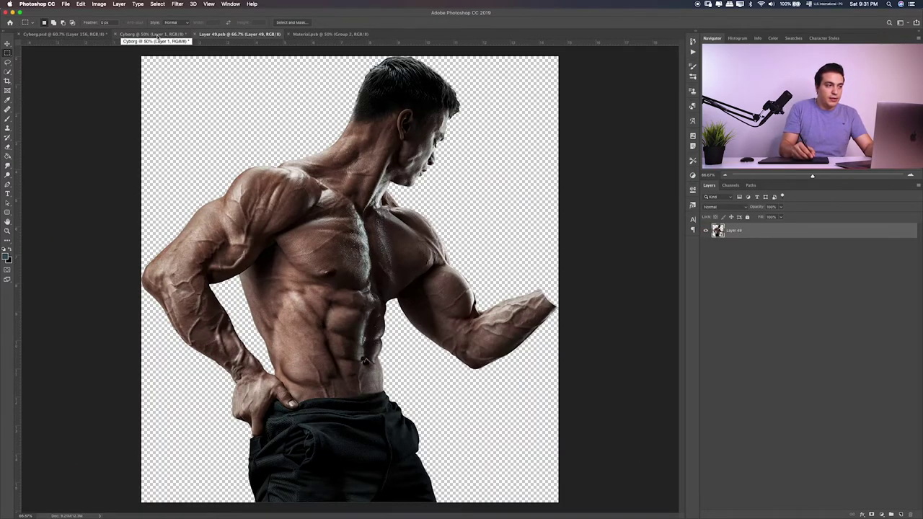
key("super+w")
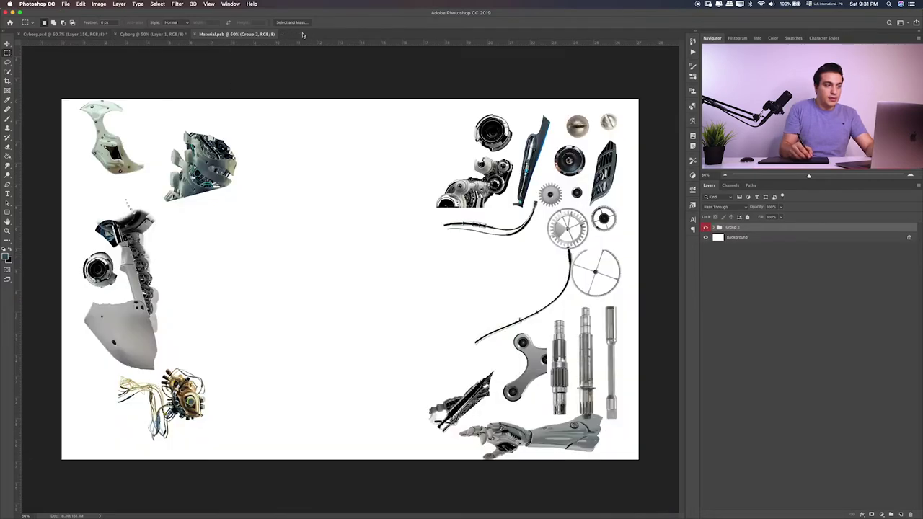
key("v")
mouse_move(389, 238)
left_mouse_down()
mouse_move(146, 38)
mouse_move(173, 92)
left_mouse_up()
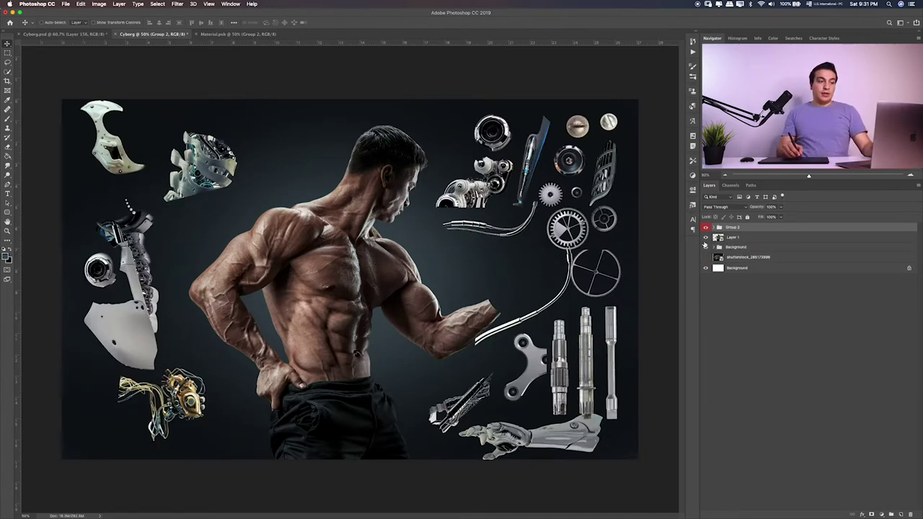
Step: In Group 2, hide every robot part layer except the robotic arm, Layer 48 copy
key("ctrl+plus")
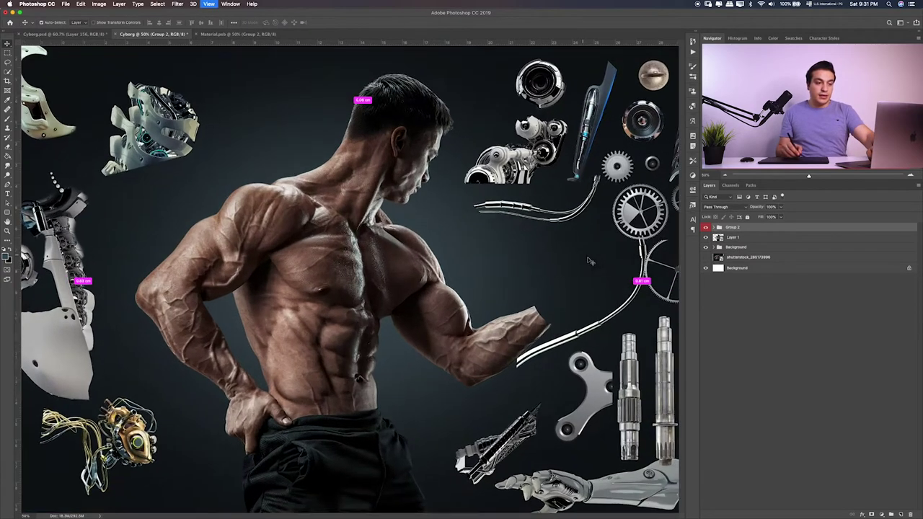
left_click(714, 228)
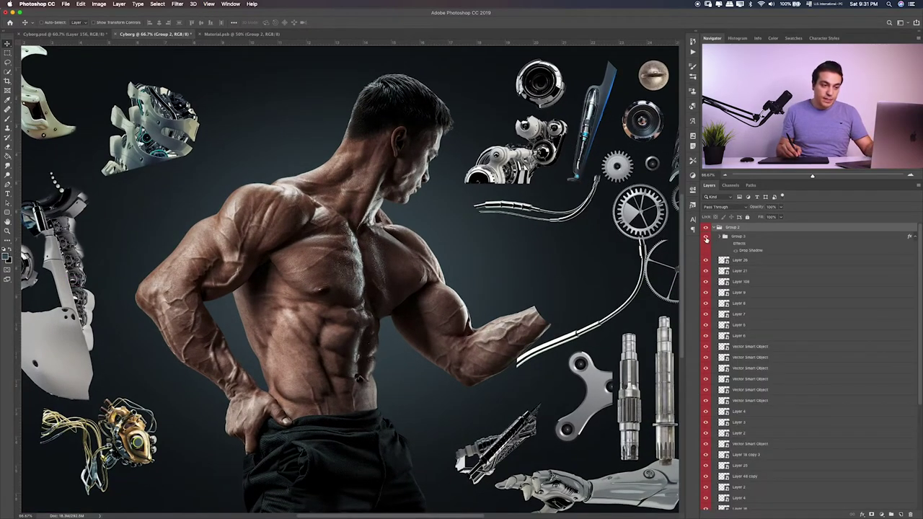
mouse_move(699, 422)
left_mouse_down()
mouse_move(705, 276)
mouse_move(700, 353)
left_mouse_up()
left_click_drag(706, 476, 705, 368)
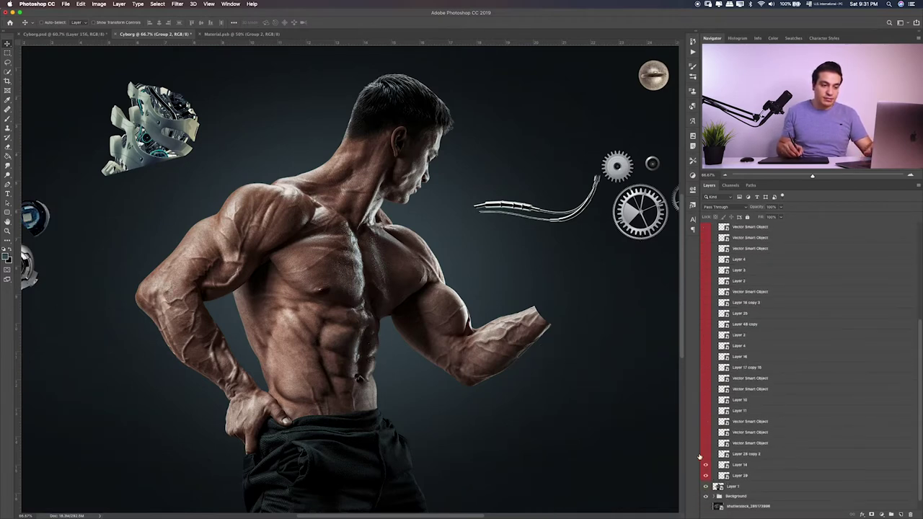
left_click_drag(705, 477, 703, 440)
left_click_drag(704, 300, 705, 343)
left_click(705, 270)
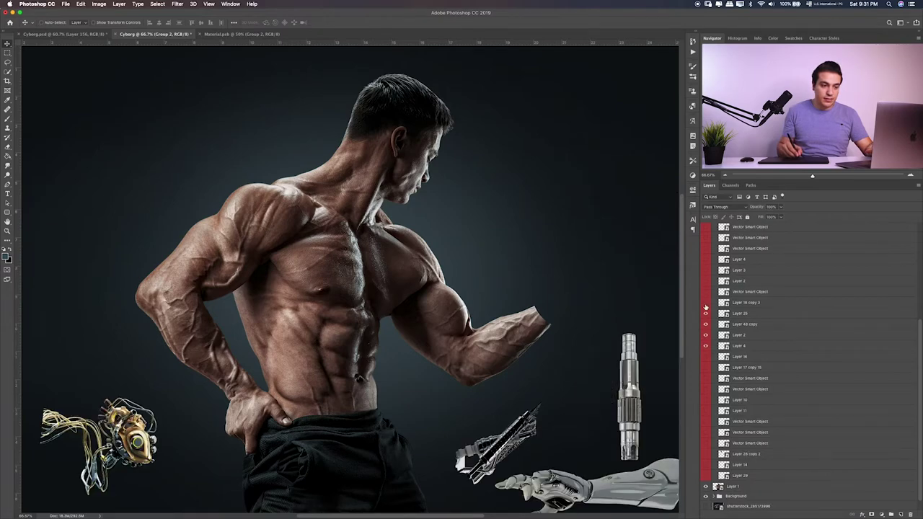
left_click(706, 324)
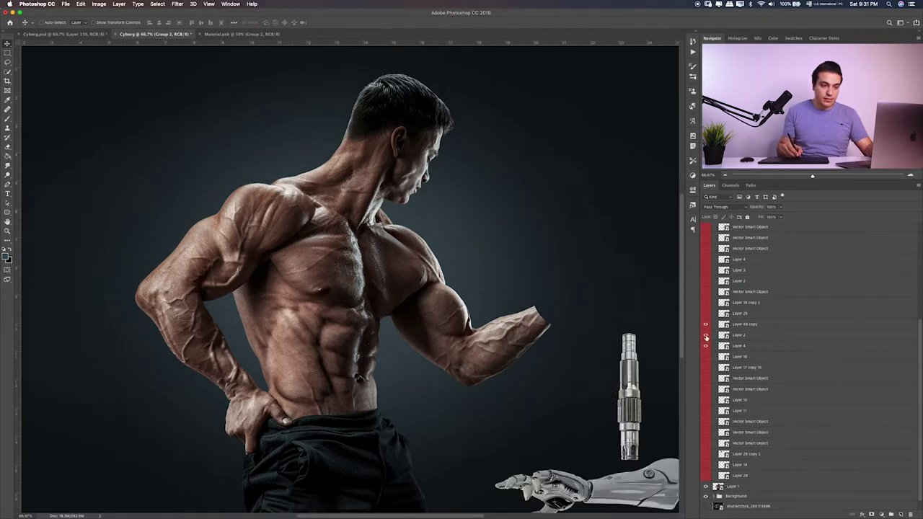
left_click(706, 345)
Step: Move Layer 48 copy out of Group 2 to just above Layer 1, then collapse Group 2
left_click(723, 326)
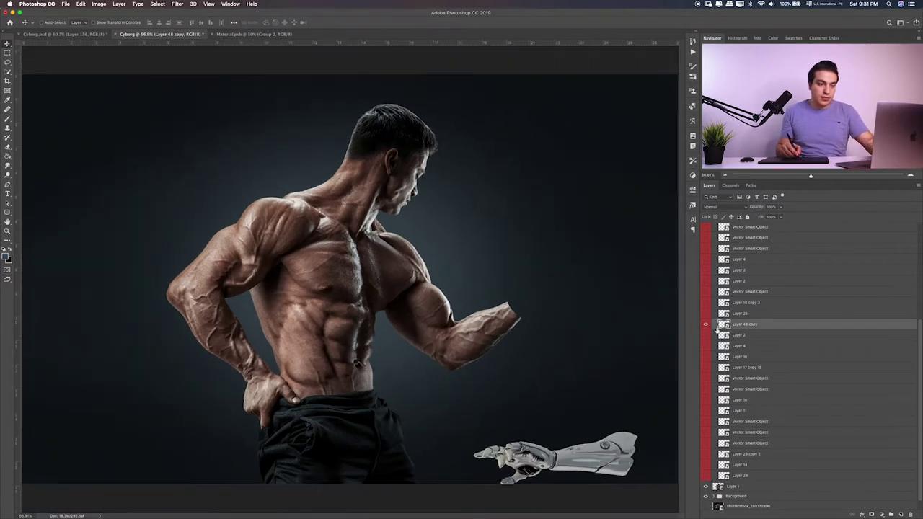
key("ctrl+minus")
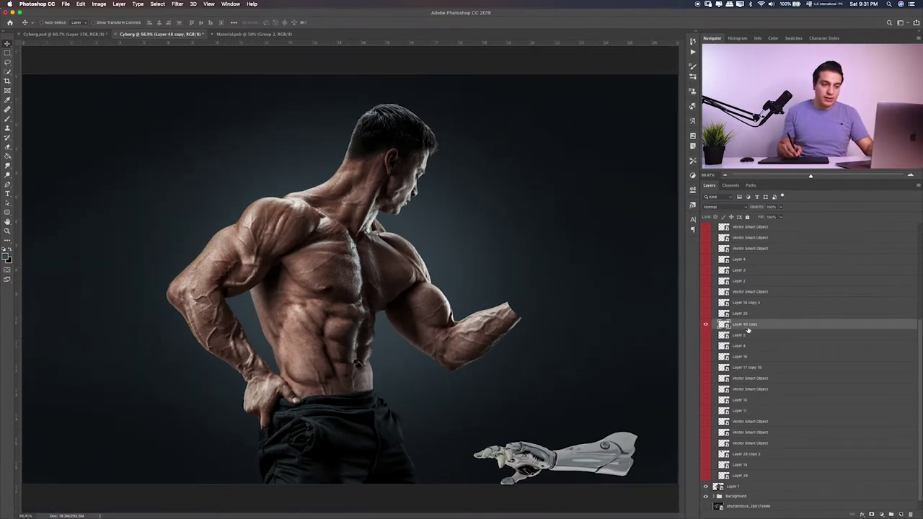
left_click_drag(747, 329, 750, 477)
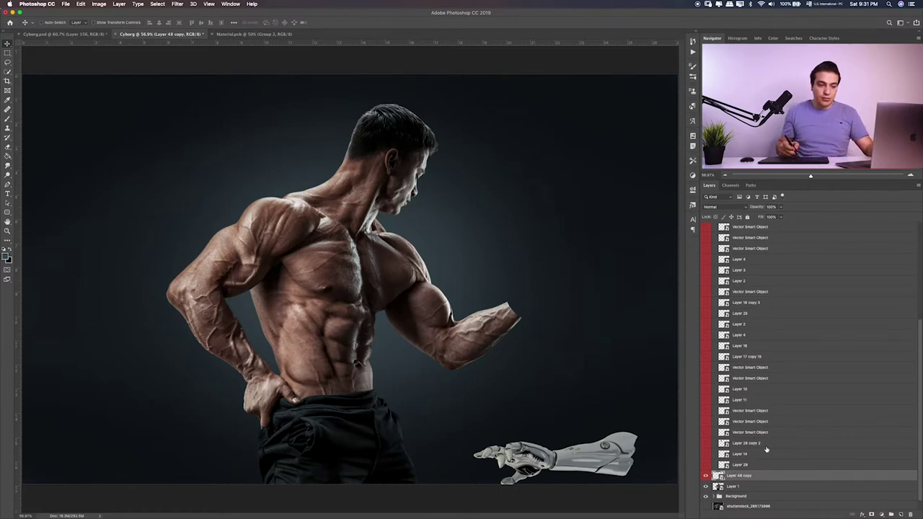
right_click(765, 476)
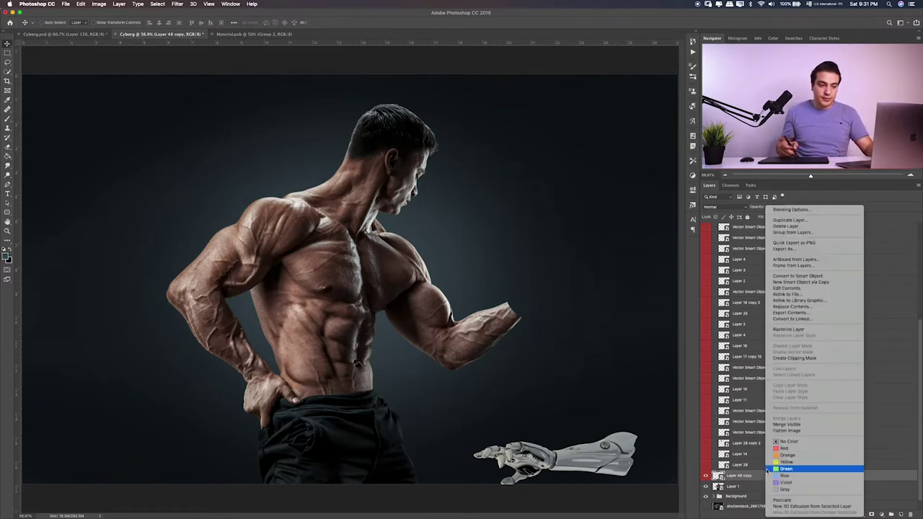
right_click(746, 478)
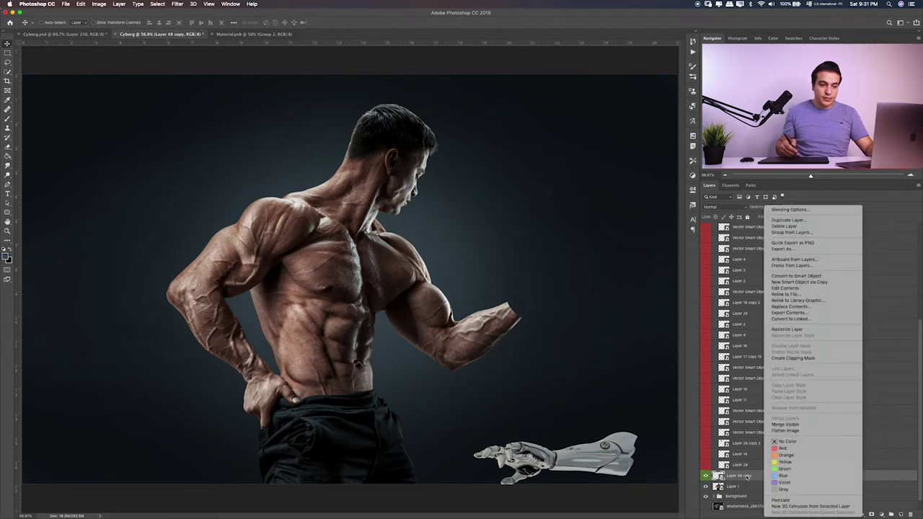
key("Escape")
left_click(720, 239)
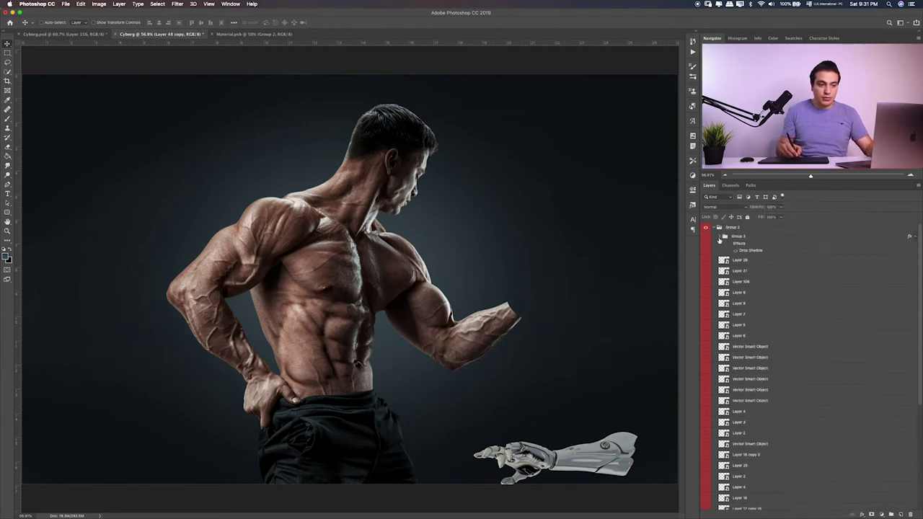
left_click(718, 227)
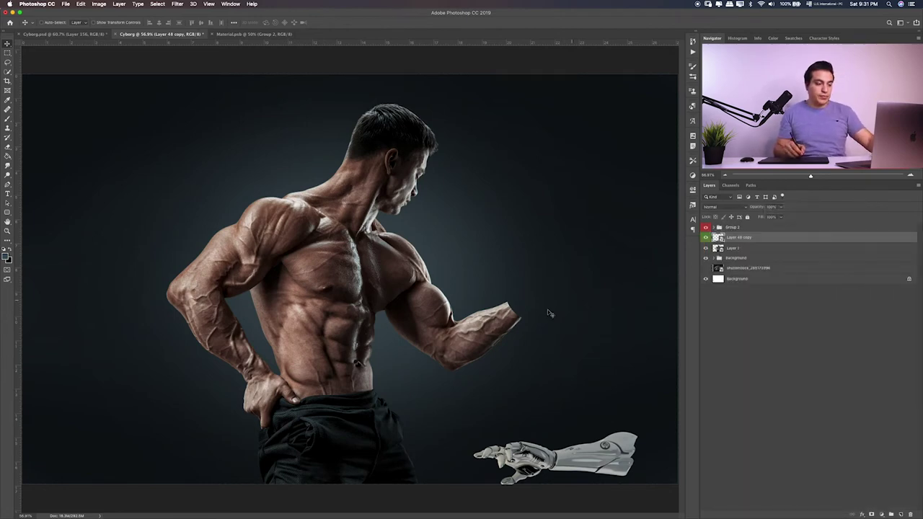
Step: Free-transform the robotic arm, rotating it hand-up and dragging it onto the man's elbow
key("ctrl+t")
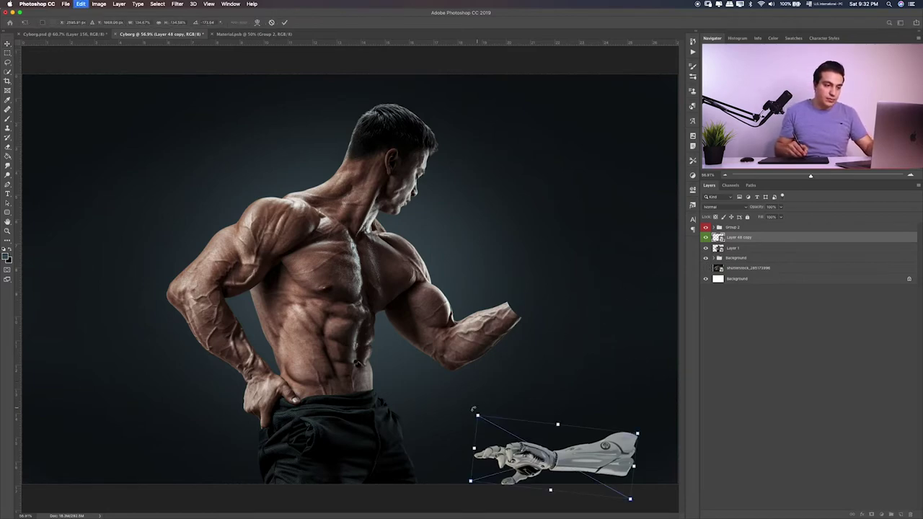
left_click_drag(474, 409, 656, 417)
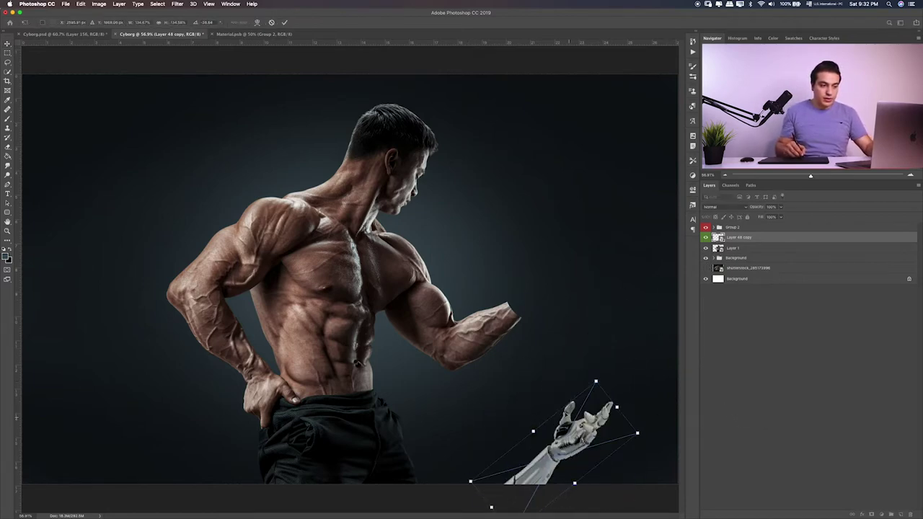
left_click_drag(562, 440, 527, 294)
left_click_drag(611, 248, 615, 234)
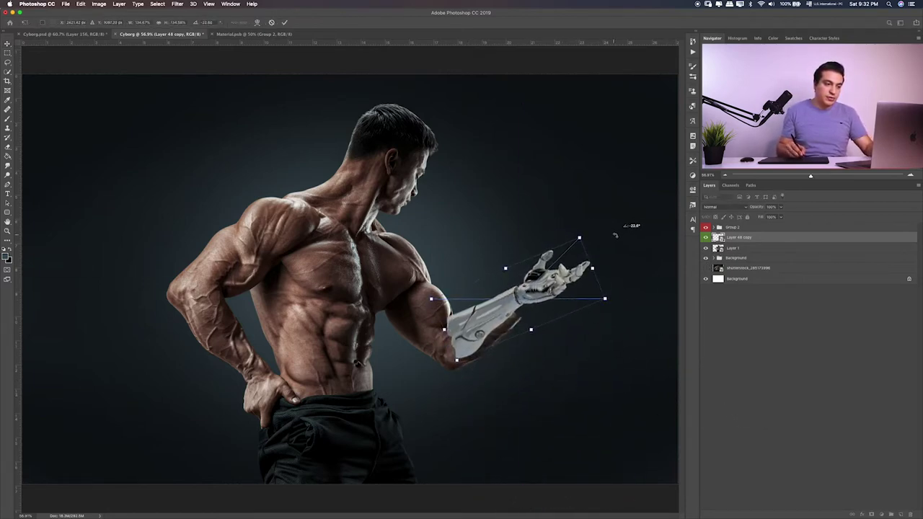
left_click_drag(524, 276, 552, 274)
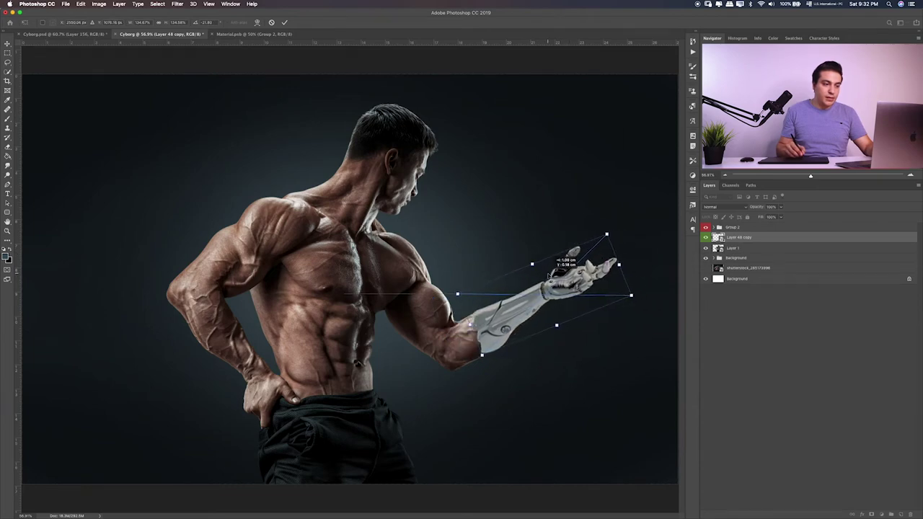
key("ctrl+1")
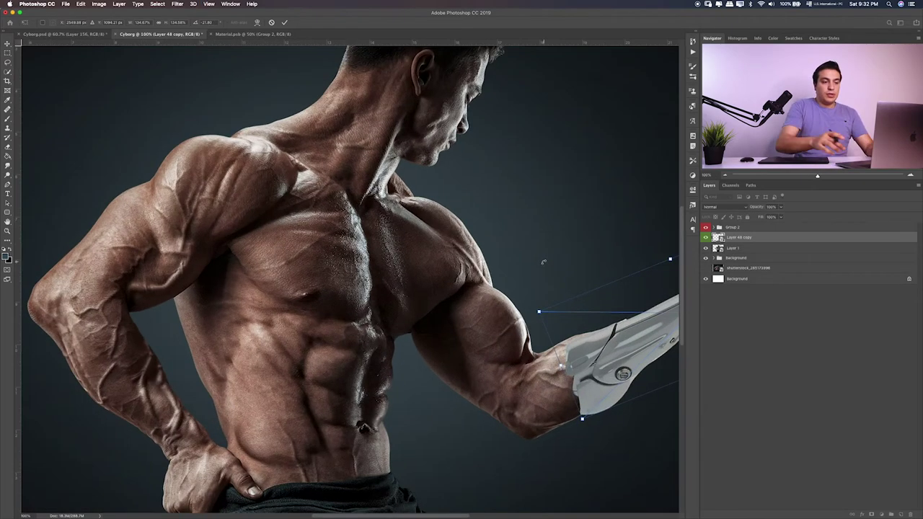
scroll(613, 247, "right", 10)
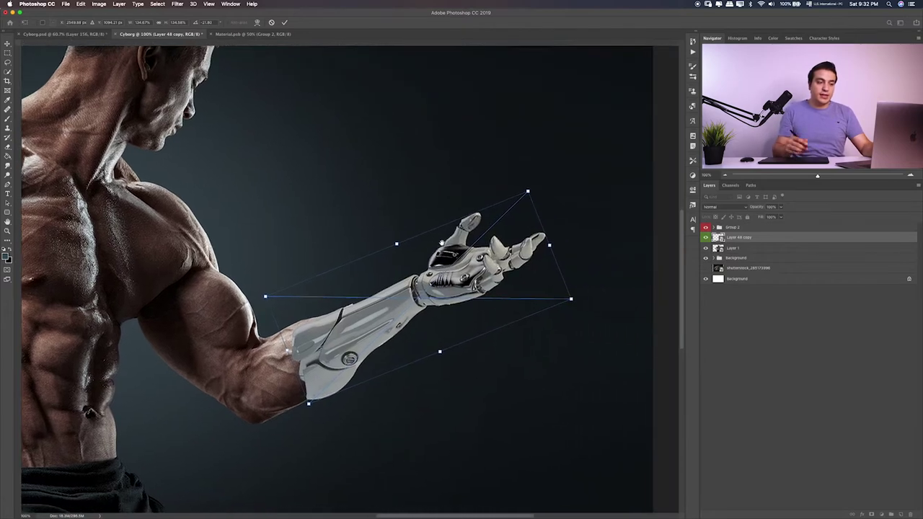
scroll(441, 243, "right", 2)
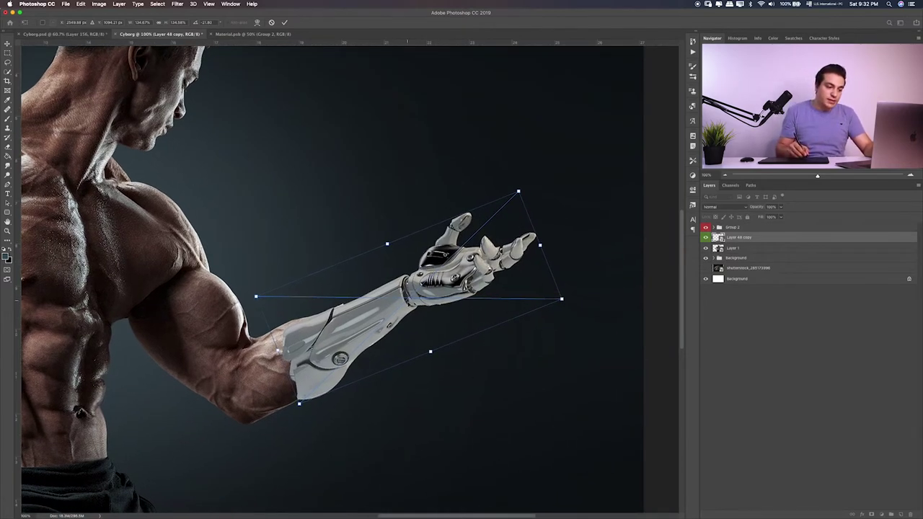
Step: Fine-tune the arm's position and angle on the forearm and commit the transform
left_click_drag(412, 306, 402, 309)
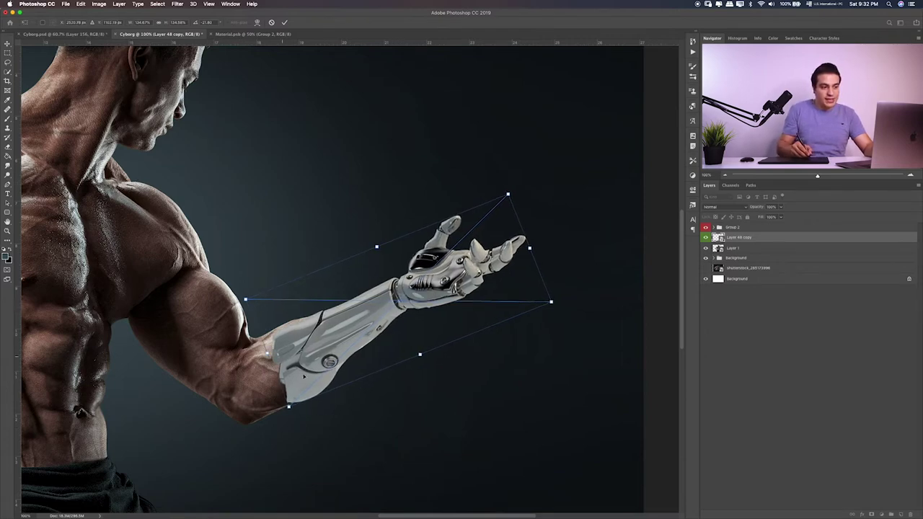
left_click_drag(422, 303, 437, 297)
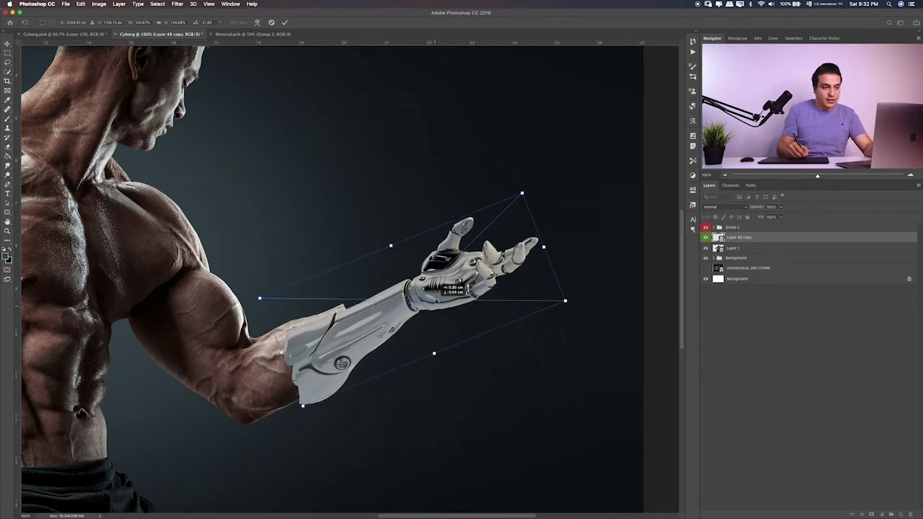
left_click_drag(558, 230, 552, 225)
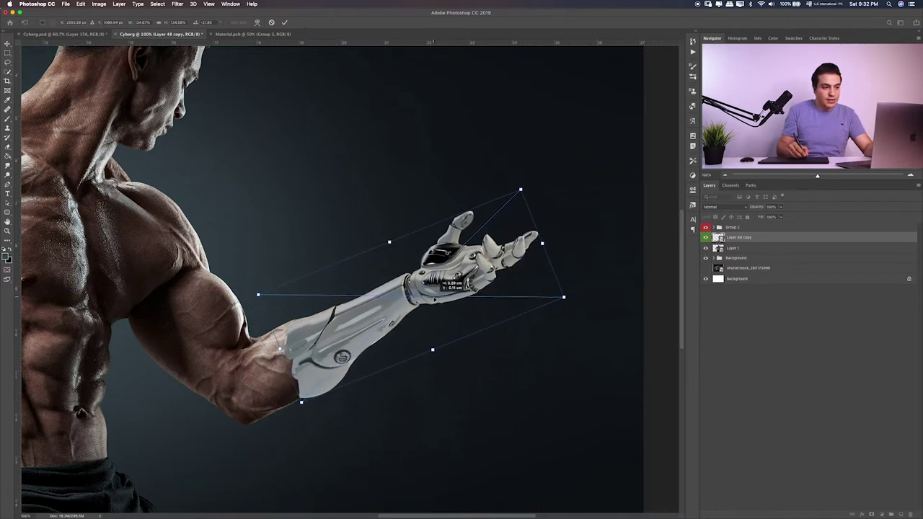
left_click_drag(478, 281, 467, 273)
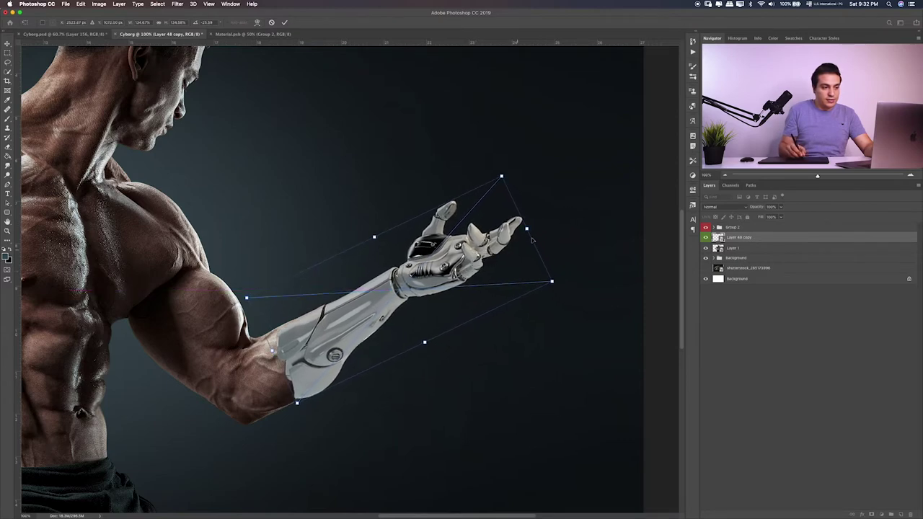
left_click_drag(555, 214, 568, 203)
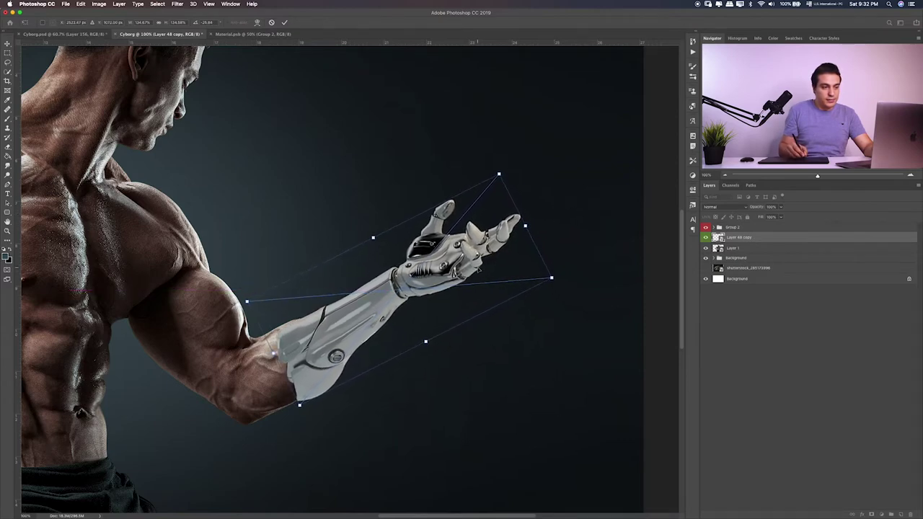
key("Left")
key("Left")
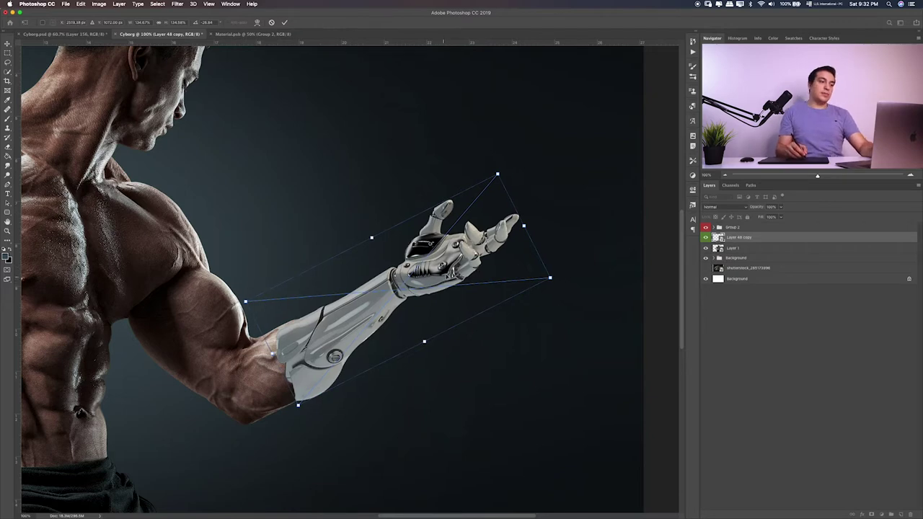
left_click_drag(472, 270, 478, 271)
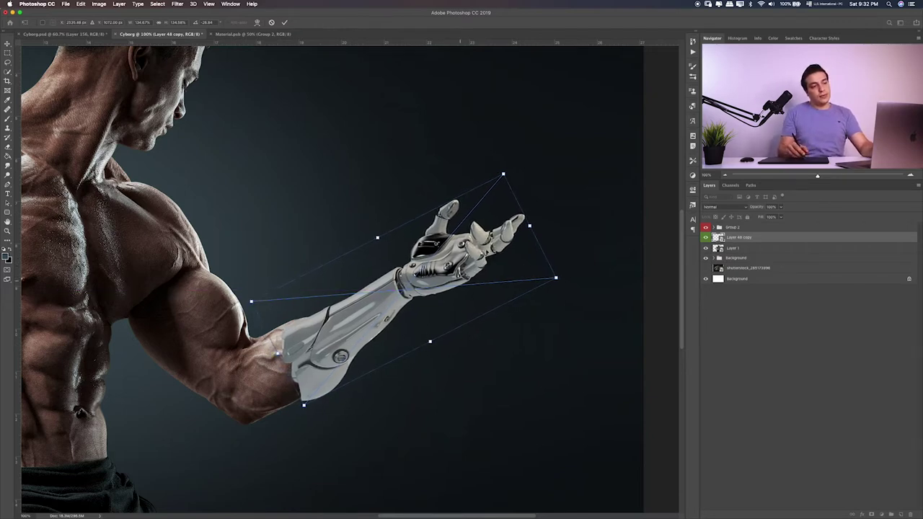
key("Return")
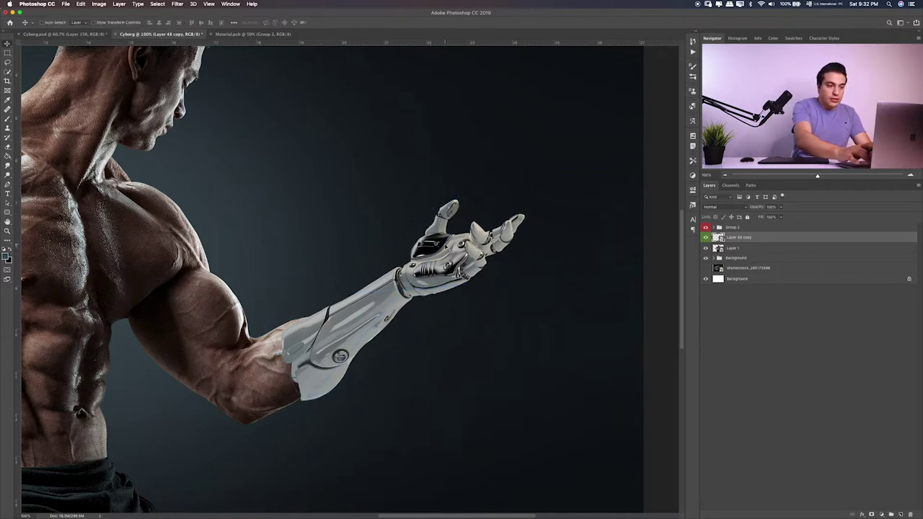
Step: Inspect the elbow join at 200% zoom
key("super+plus")
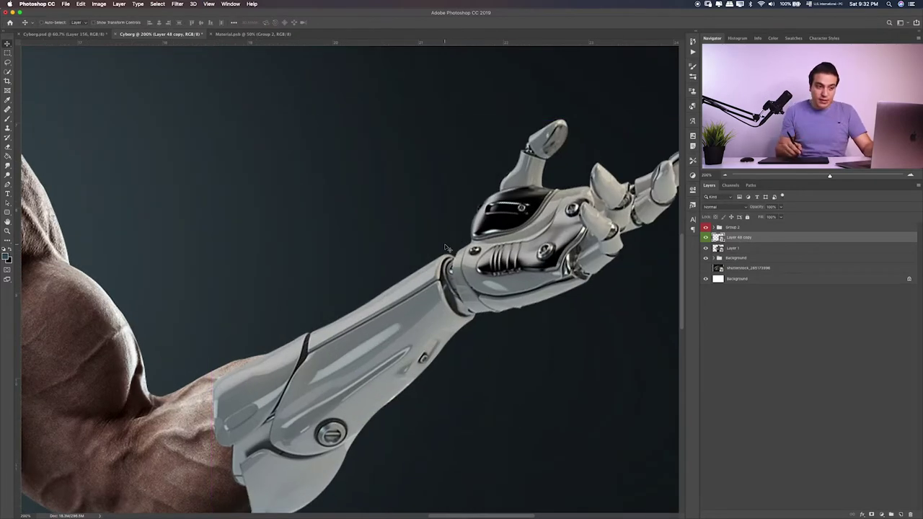
key("super+minus")
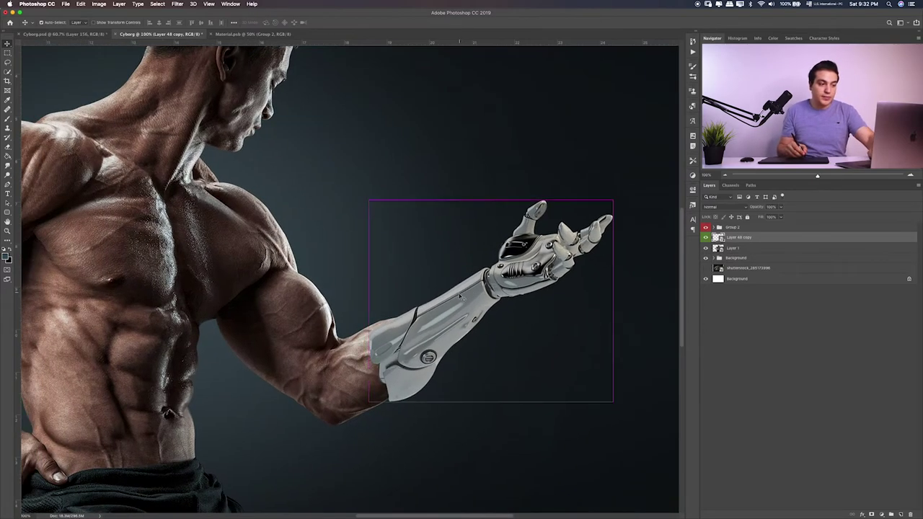
key("super+plus")
scroll(593, 318, "down", 3)
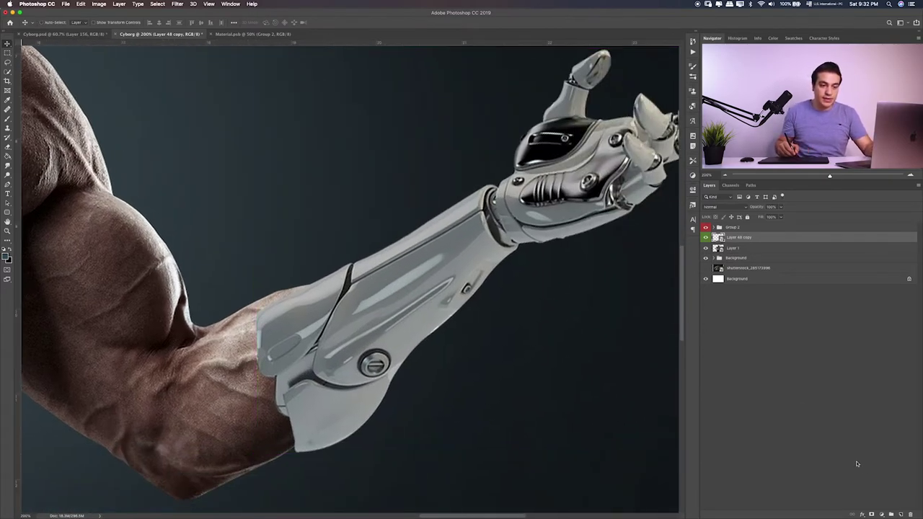
Step: Add a layer mask to the arm and pen-trace the plate's rear end into a selection
left_click(870, 514)
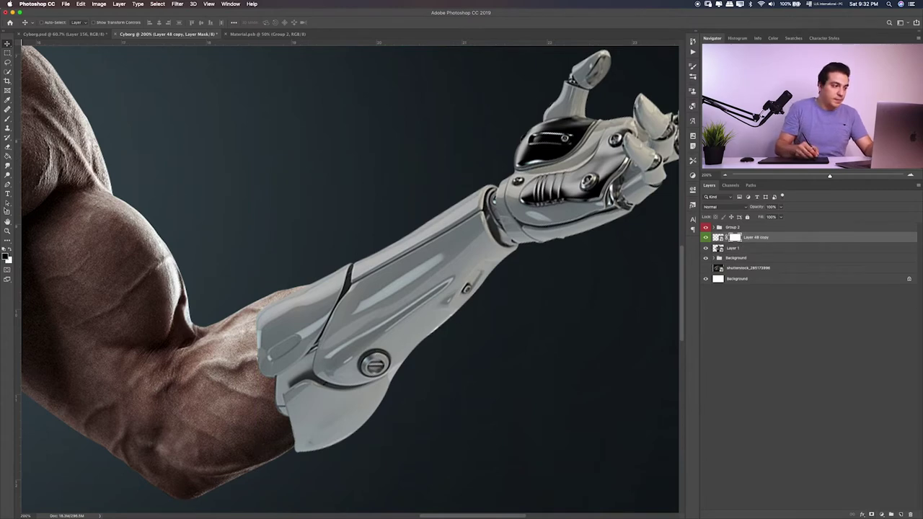
left_click(8, 184)
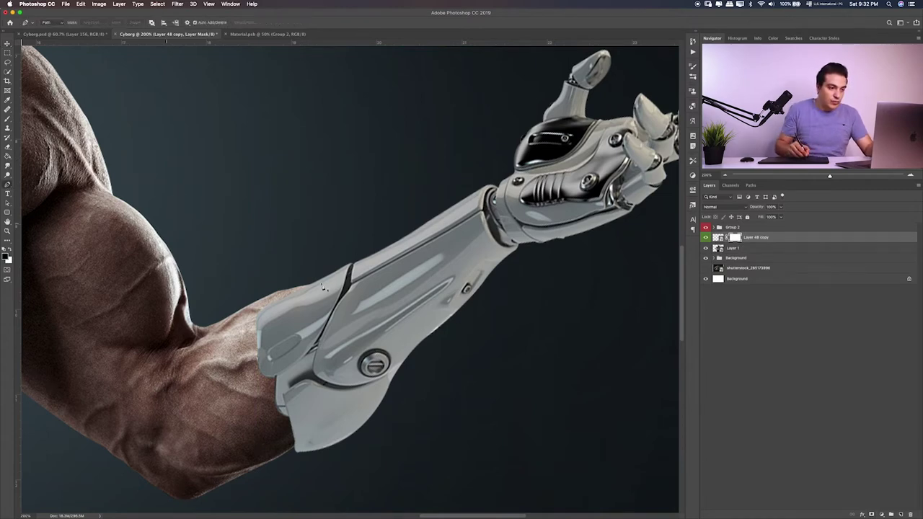
left_click(405, 365)
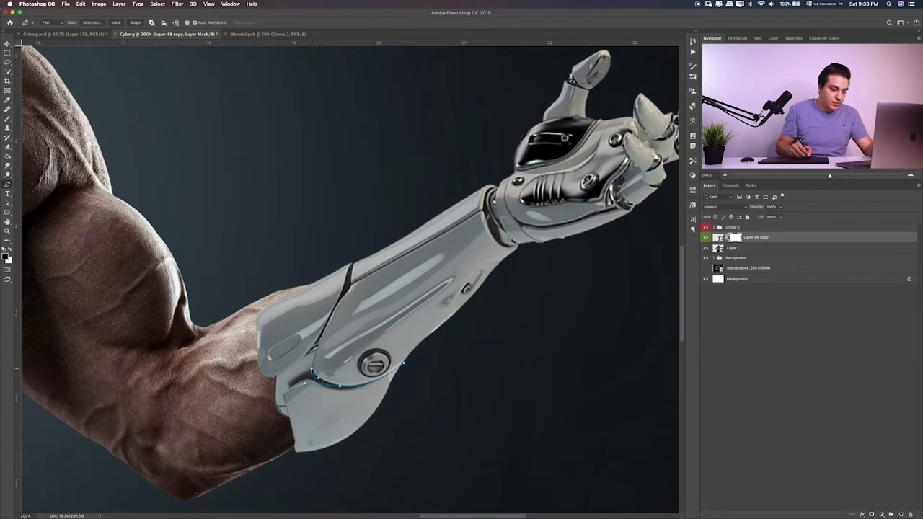
left_click(341, 388, "alt")
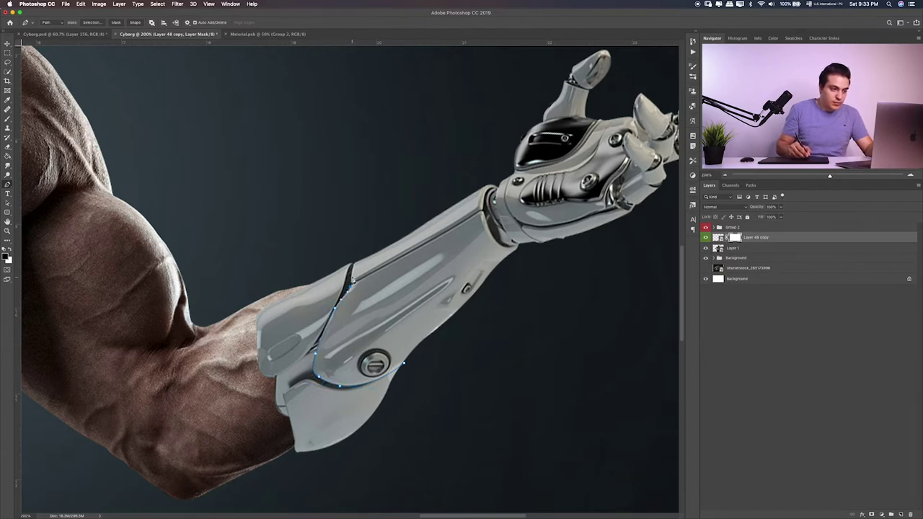
left_click_drag(279, 290, 234, 318)
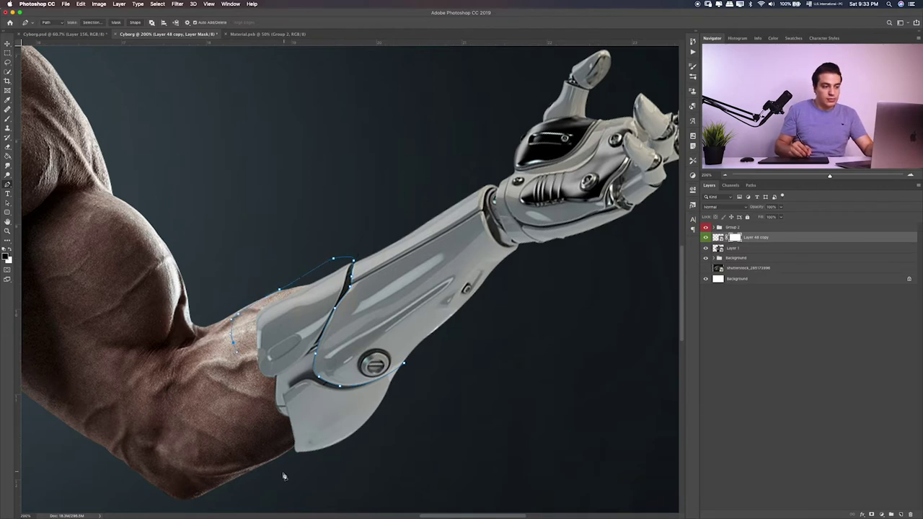
left_click_drag(283, 473, 378, 445)
left_click(405, 365)
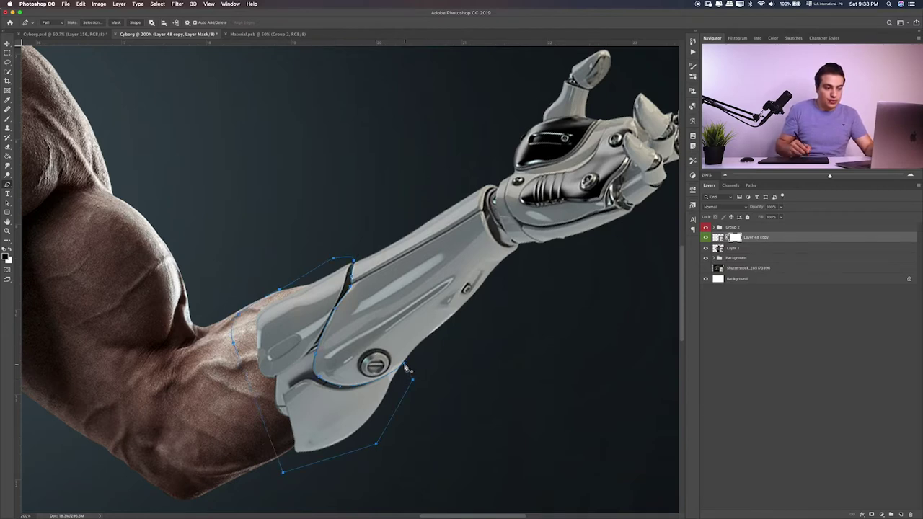
key("ctrl+Return")
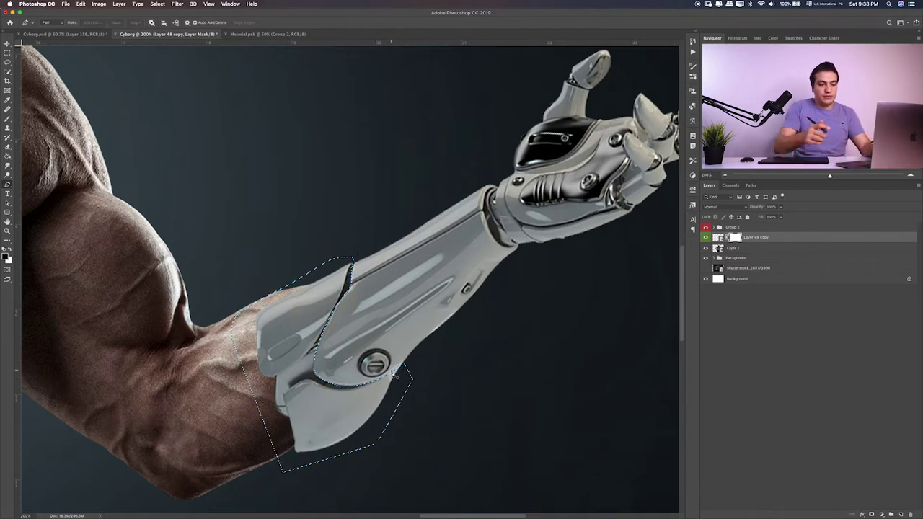
Step: Paint black on the mask to hide the plate end, then deselect and target the layer image
key("b")
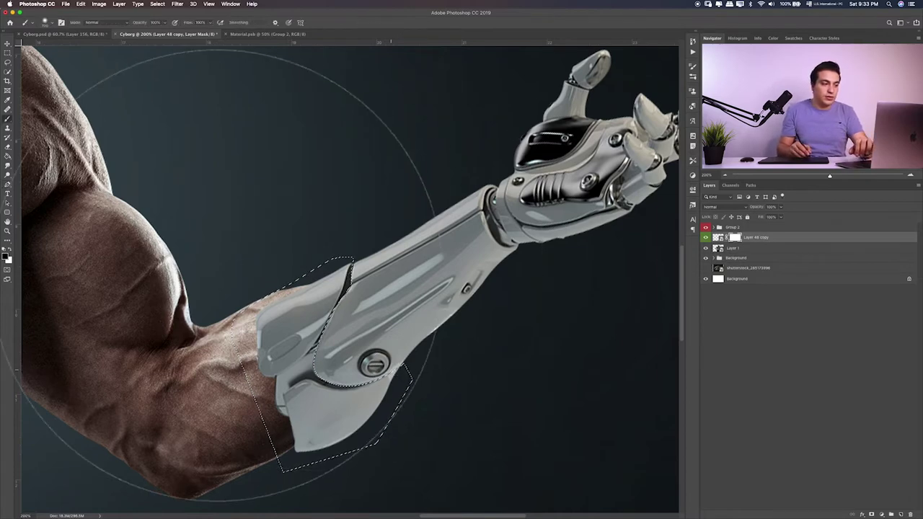
left_click(353, 310)
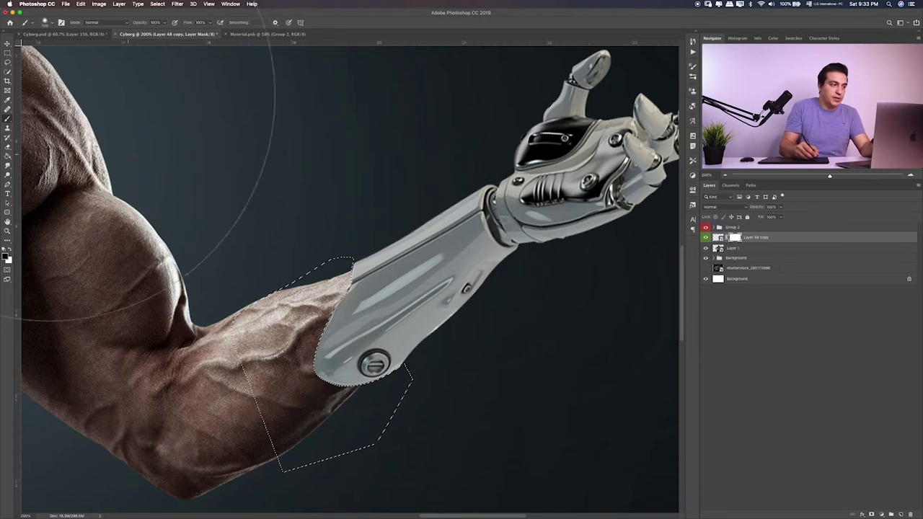
key("m")
key("ctrl+d")
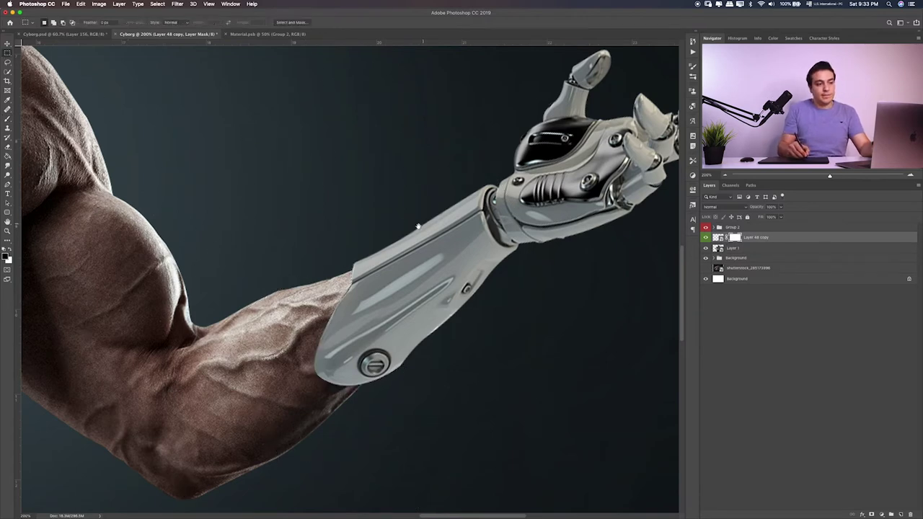
key("ctrl+minus")
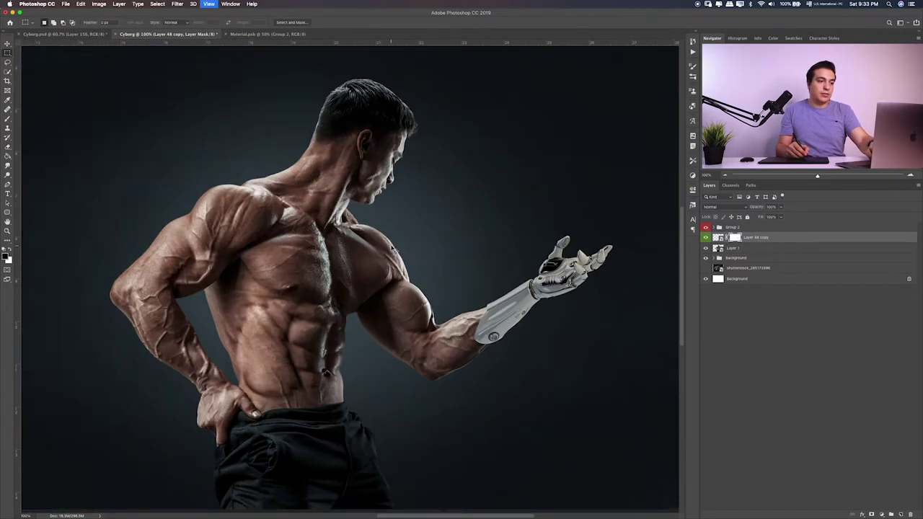
key("ctrl+minus")
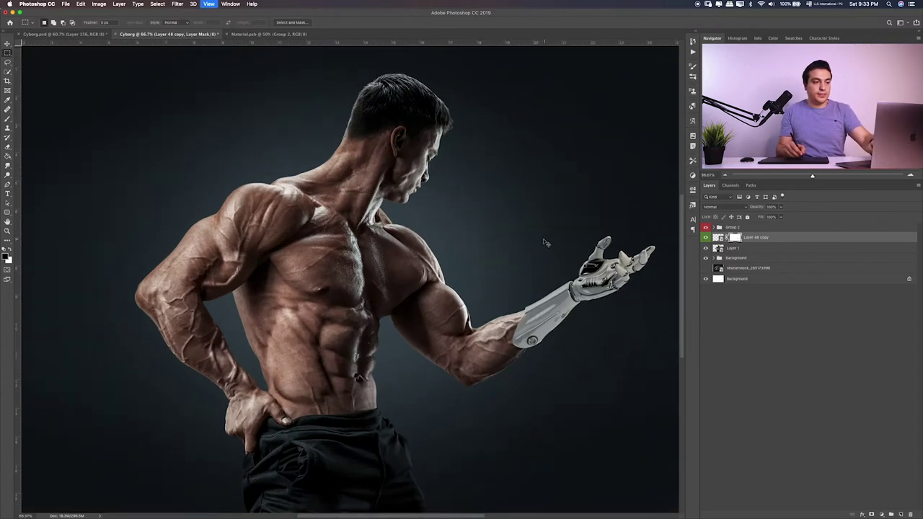
key("ctrl+plus")
left_click_drag(555, 305, 353, 293)
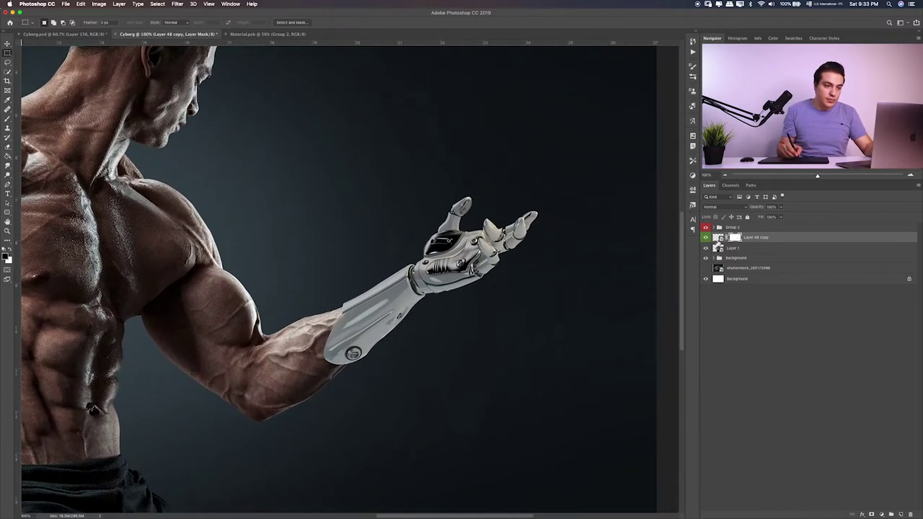
left_click(717, 238)
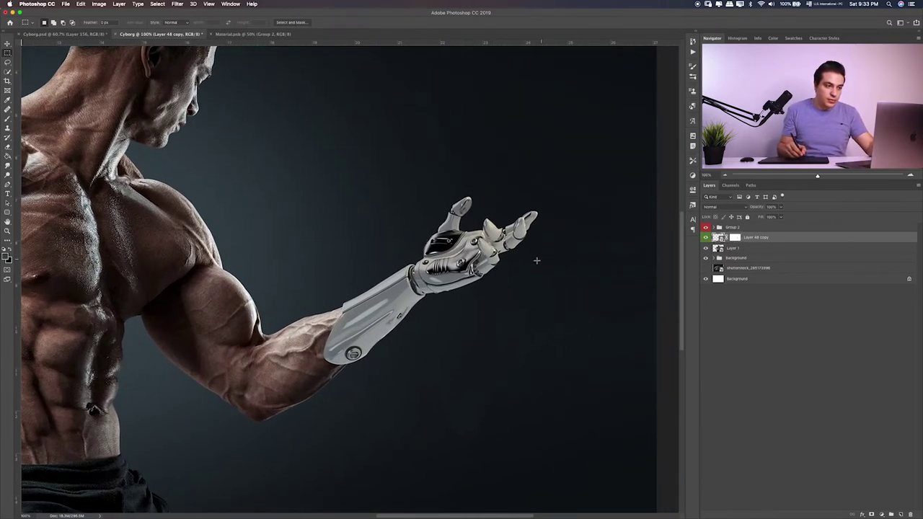
Step: Duplicate the arm as Layer 48 copy 2, then enlarge it and place it over the original
key("ctrl+plus")
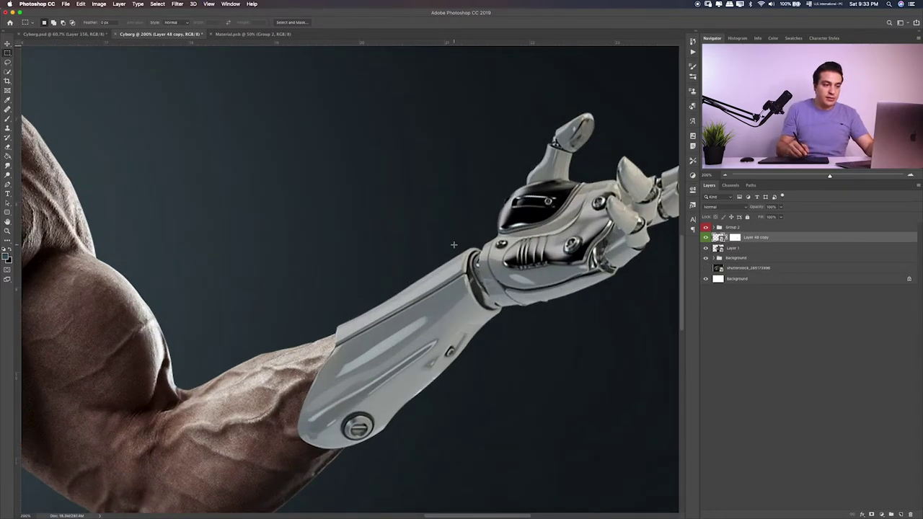
left_click_drag(398, 247, 211, 254)
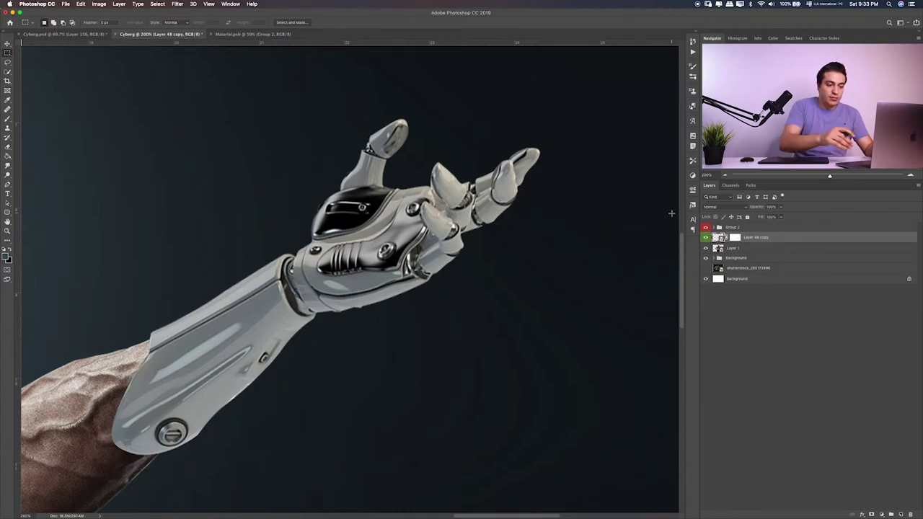
key("ctrl+j")
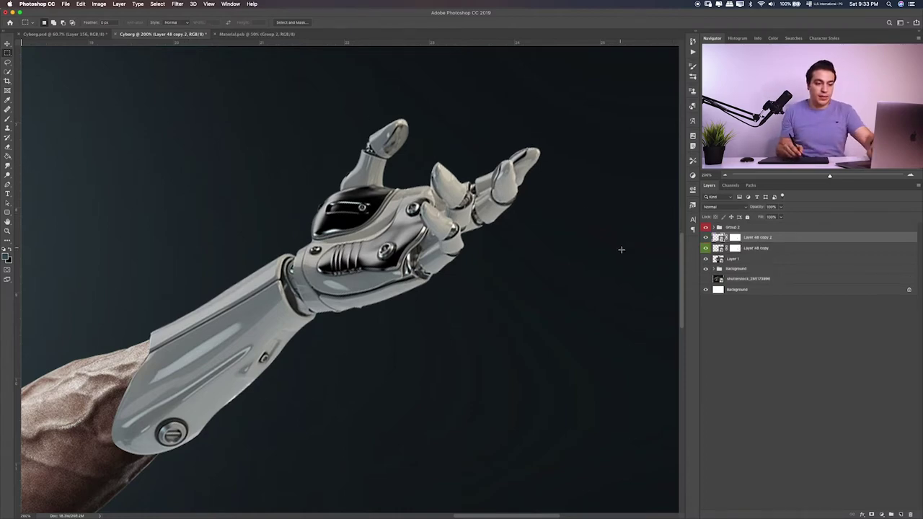
key("ctrl+minus")
key("ctrl+t")
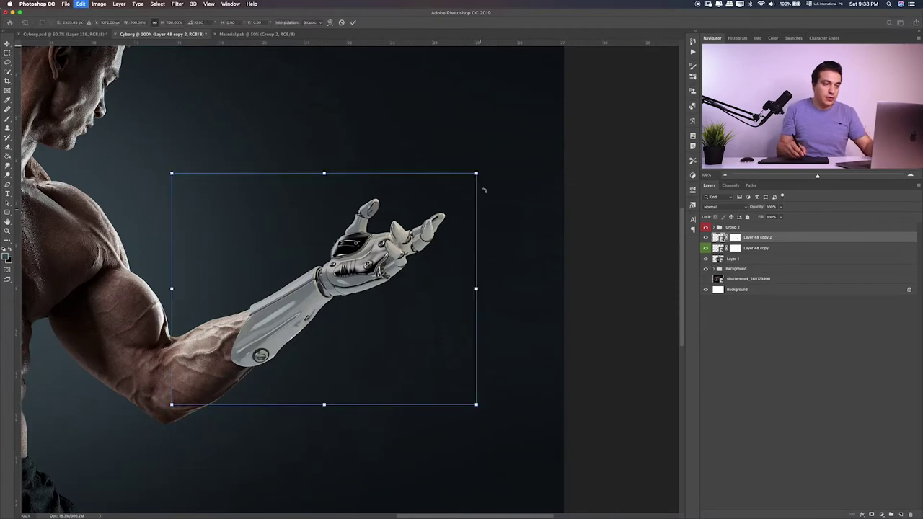
left_click_drag(477, 173, 598, 93)
left_click_drag(508, 182, 447, 149)
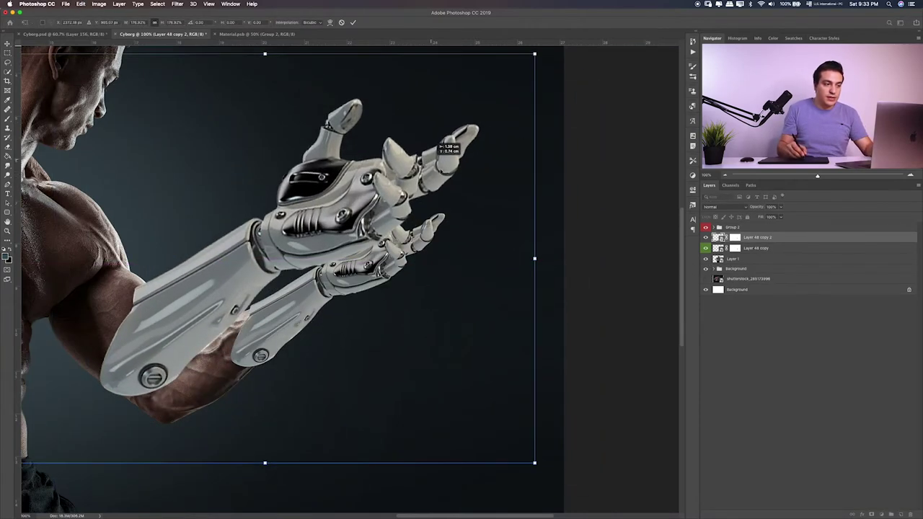
key("Return")
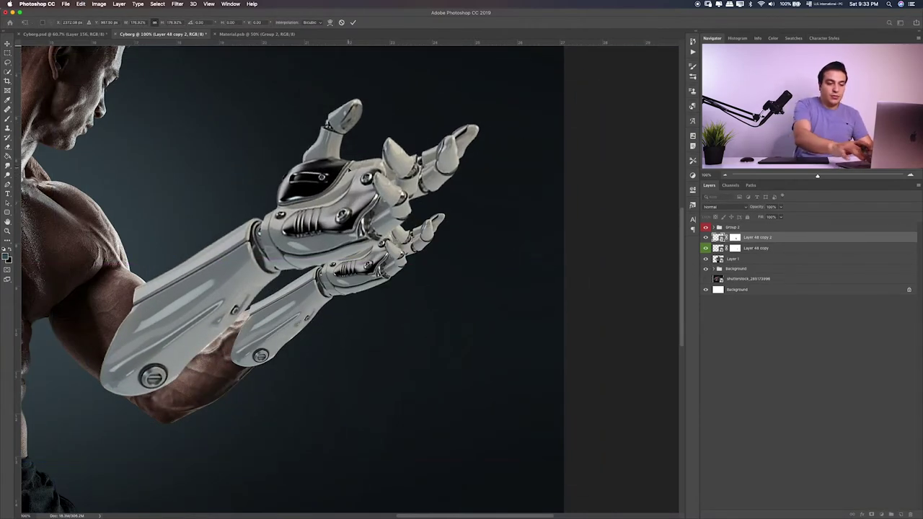
Step: Zoom in on the enlarged hand and show the rulers
key("ctrl+plus")
key("ctrl+plus")
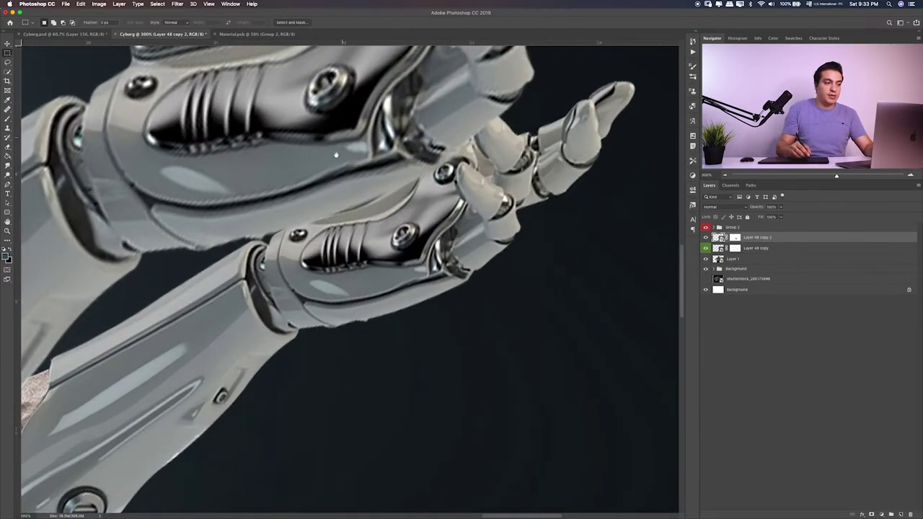
key("ctrl+plus")
key("ctrl+r")
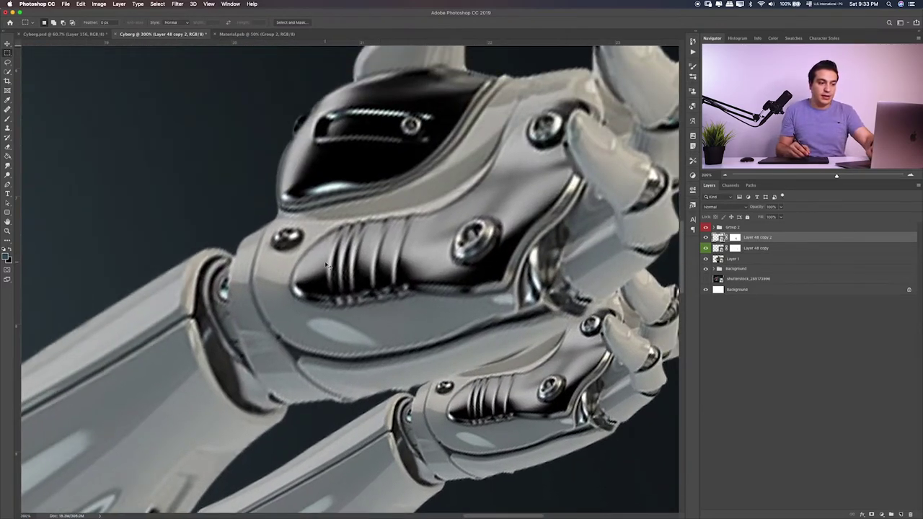
key("ctrl+minus")
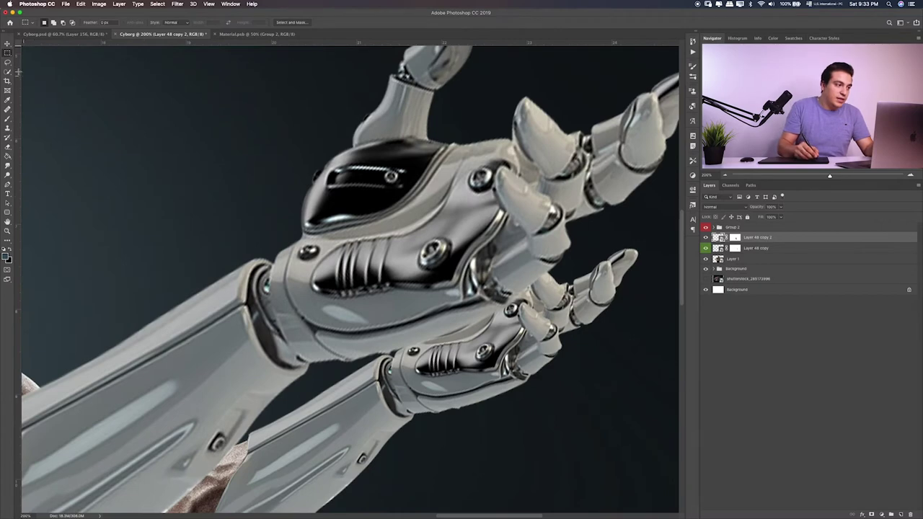
Step: Trace a closed pen path around the enlarged robotic hand
left_click(7, 185)
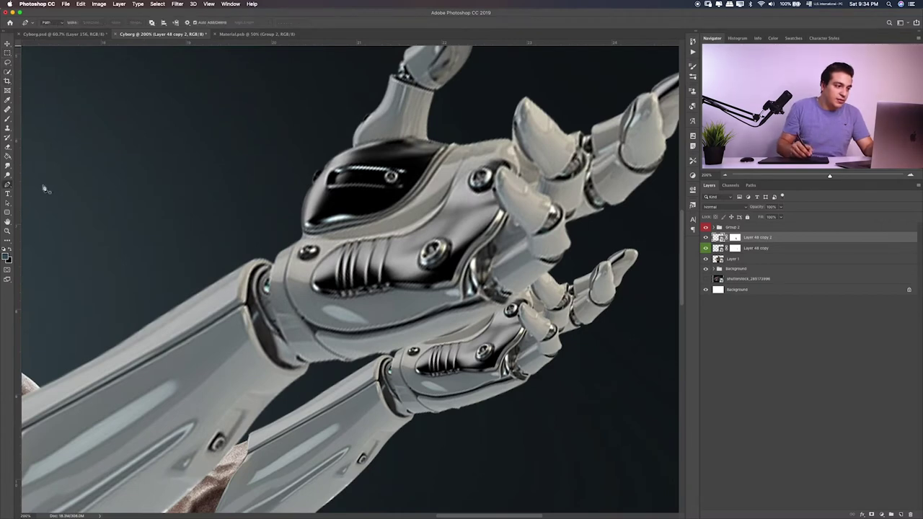
left_click(275, 248)
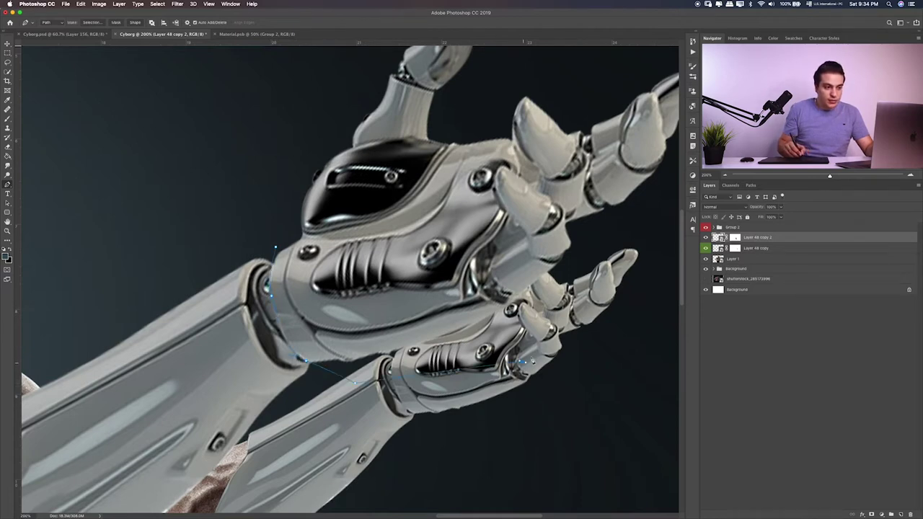
left_click_drag(532, 361, 404, 434)
left_click(583, 293)
left_click(618, 127)
left_click(508, 88)
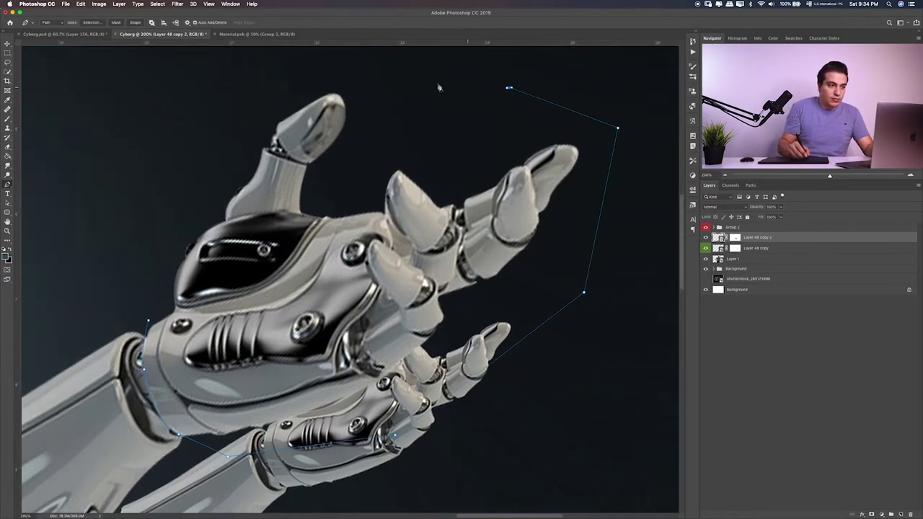
left_click(345, 74)
left_click(252, 108)
left_click(153, 308)
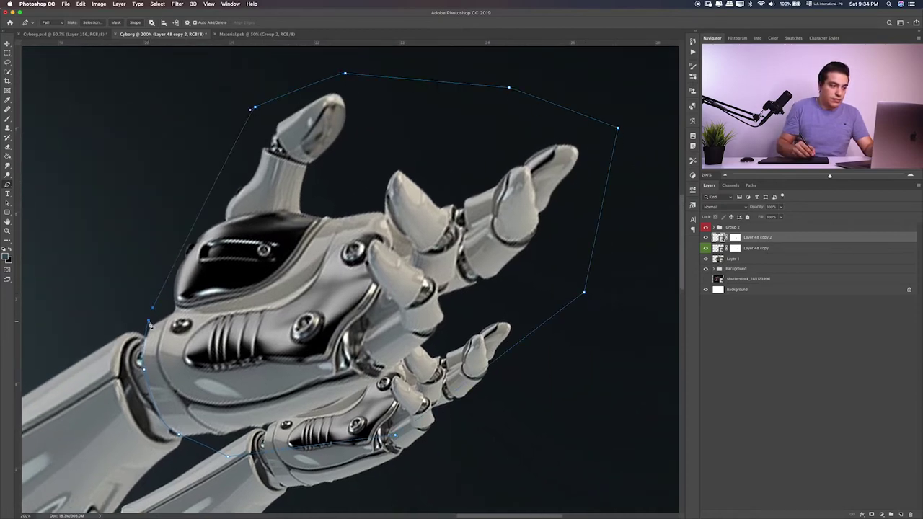
left_click(148, 323)
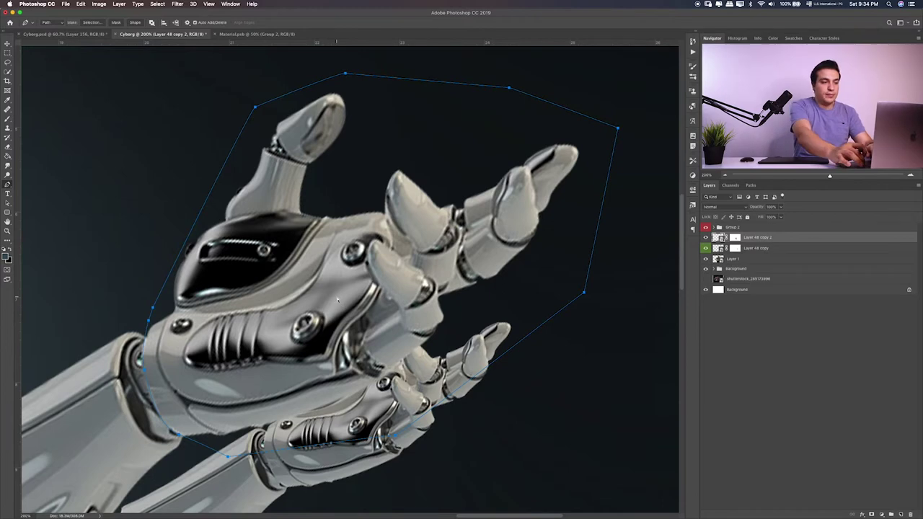
Step: Copy the selected hand to Layer 109 and convert it to a smart object
key("ctrl+Return")
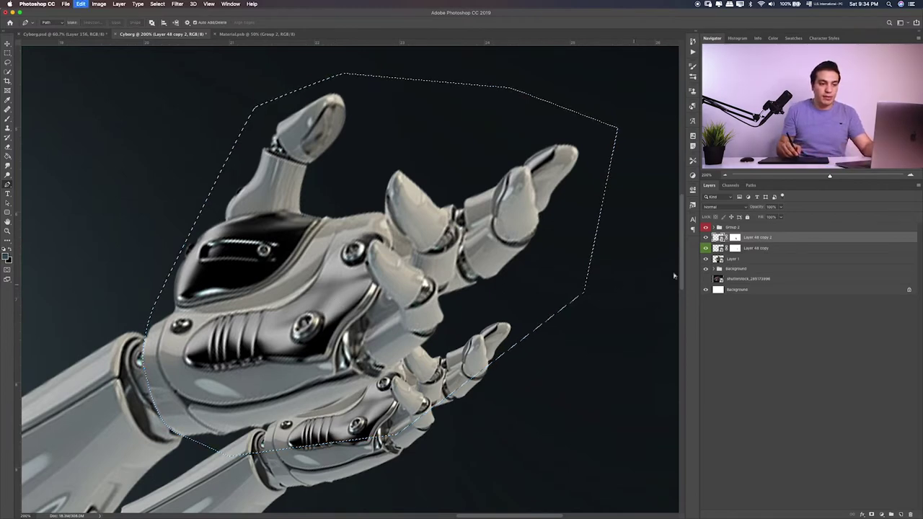
key("ctrl+j")
right_click(778, 238)
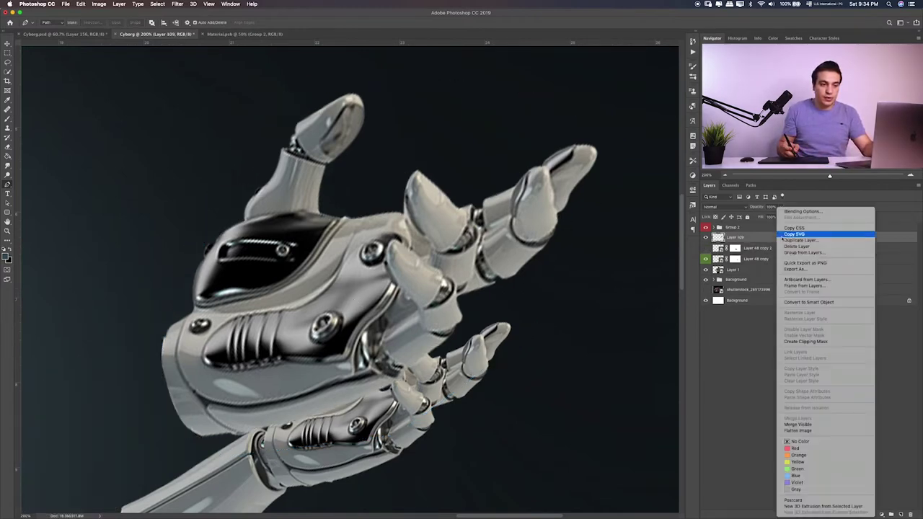
left_click(808, 302)
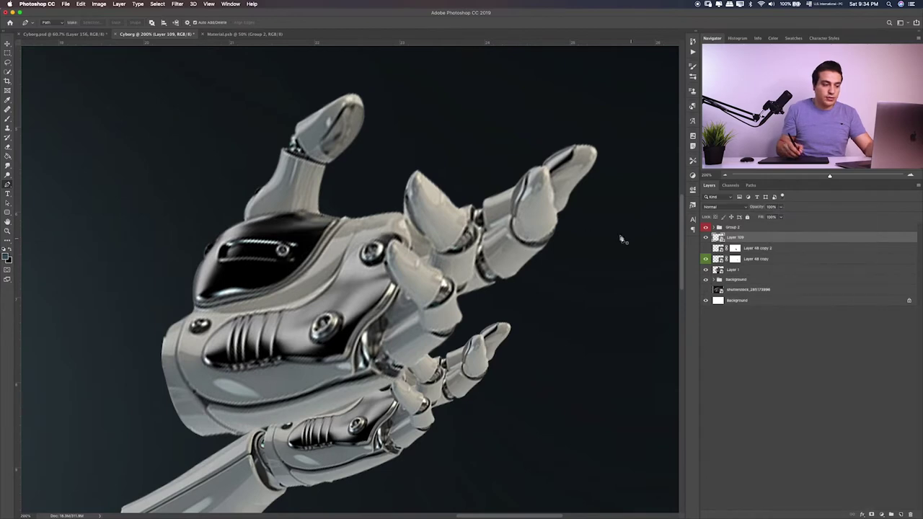
Step: Scale the Layer 109 hand to about 64%, rotate it about -27°, and fit it on the forearm end
key("ctrl+t")
left_click_drag(616, 129, 515, 62)
mouse_move(652, 319)
left_mouse_down()
mouse_move(486, 312)
mouse_move(457, 362)
left_mouse_up()
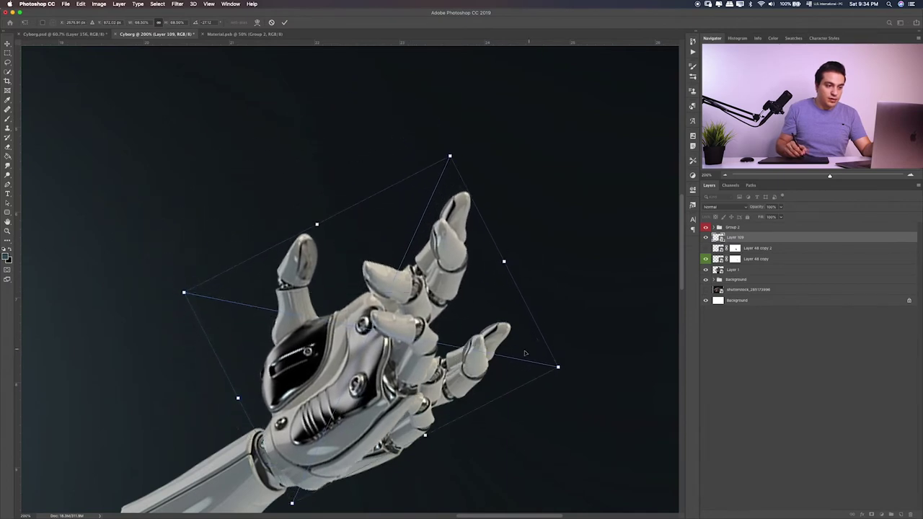
mouse_move(560, 367)
left_mouse_down()
mouse_move(542, 355)
mouse_move(488, 351)
mouse_move(498, 360)
left_mouse_up()
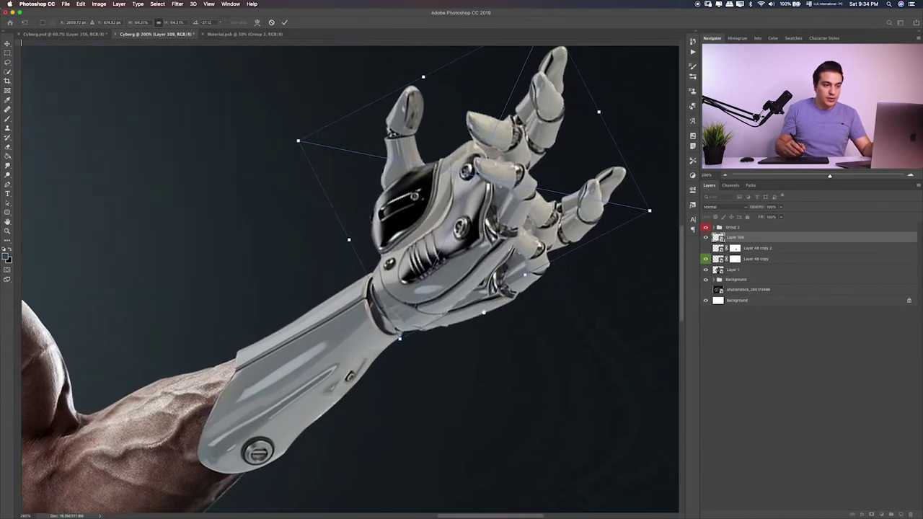
key("Return")
Step: Delete Layer 48 copy 2 and brush black over the old hand on the arm mask
key("p")
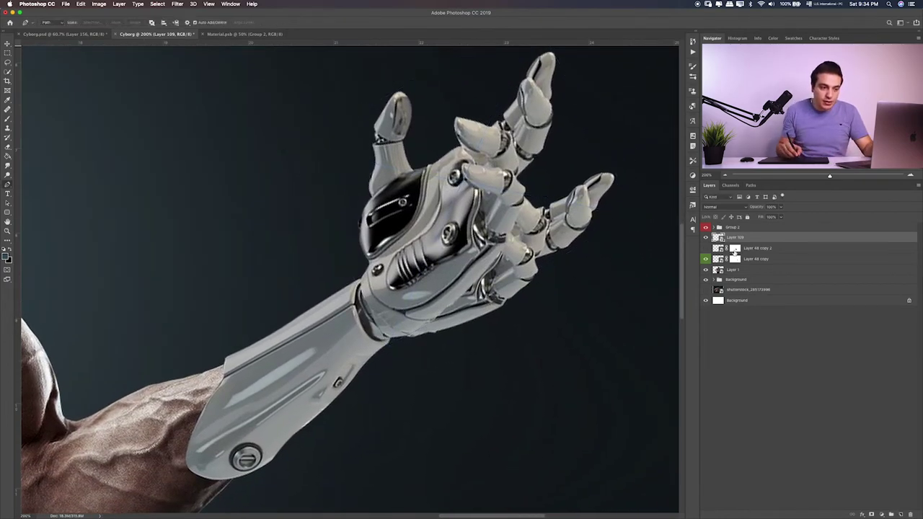
left_click(753, 249)
key("Delete")
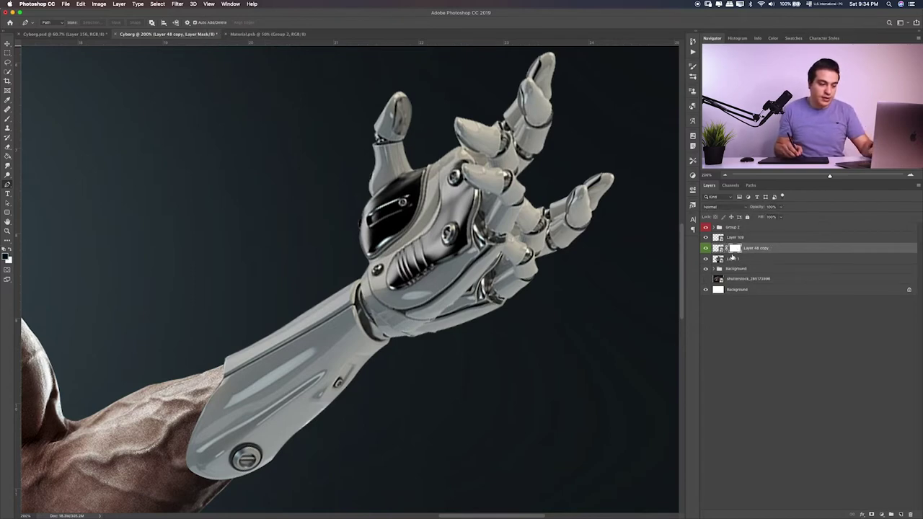
key("b")
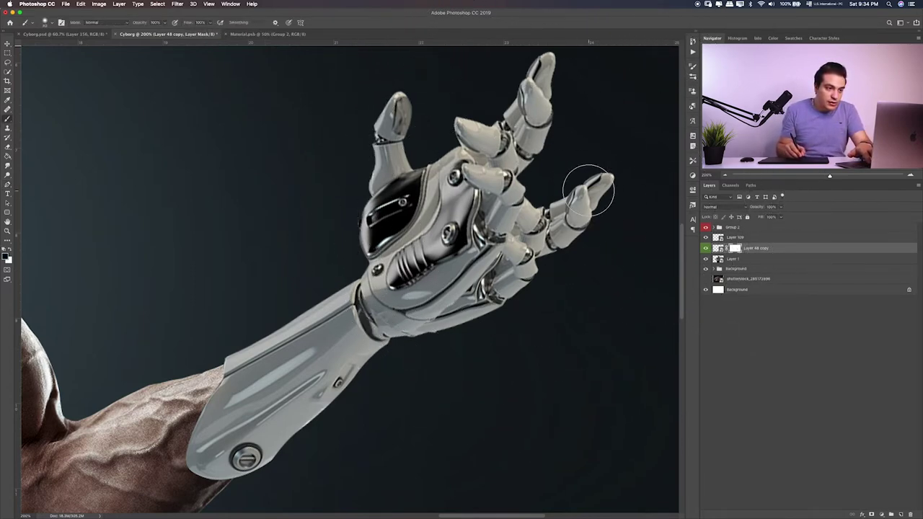
mouse_move(587, 195)
left_mouse_down()
mouse_move(537, 241)
mouse_move(556, 247)
mouse_move(505, 238)
mouse_move(449, 161)
mouse_move(443, 231)
mouse_move(531, 256)
mouse_move(470, 308)
mouse_move(402, 227)
mouse_move(413, 257)
mouse_move(393, 292)
mouse_move(432, 325)
mouse_move(401, 303)
mouse_move(384, 264)
mouse_move(381, 299)
mouse_move(376, 286)
mouse_move(394, 290)
left_mouse_up()
Step: Hide and re-show Layer 109 to check the old hand is masked away
left_click(705, 237)
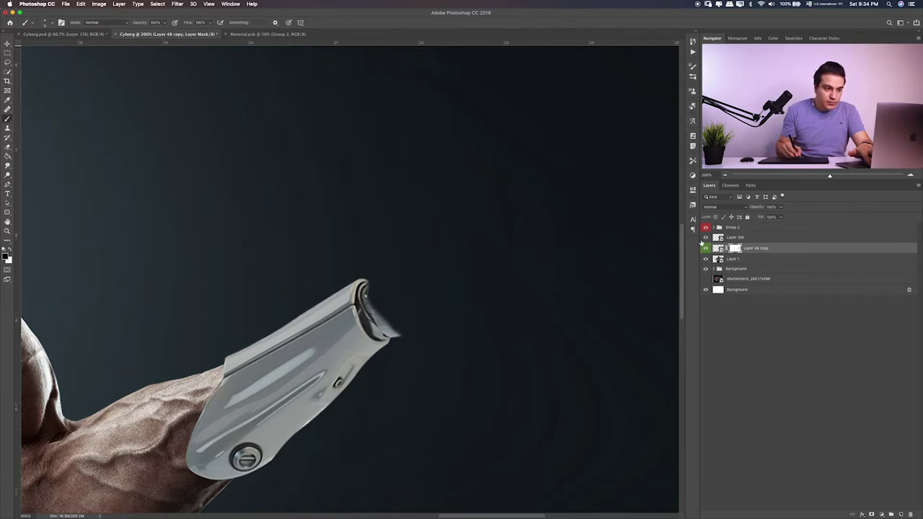
left_click(705, 237)
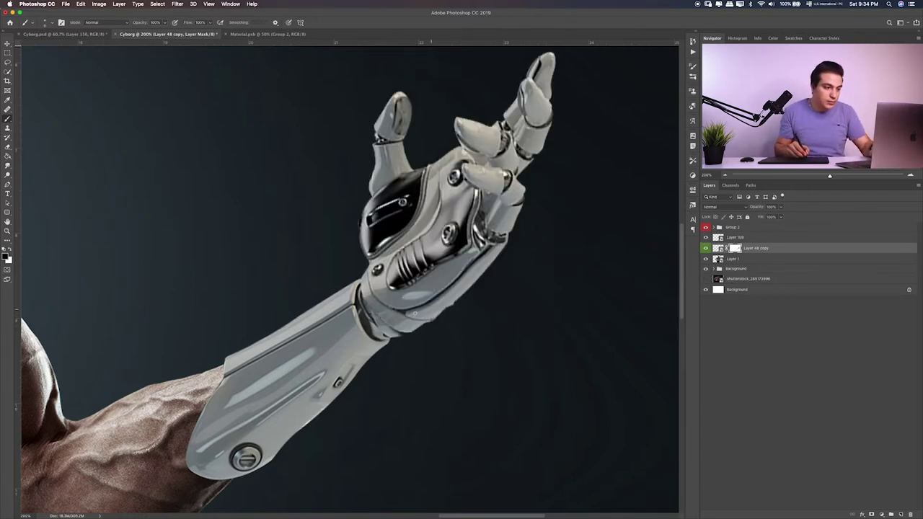
key("c")
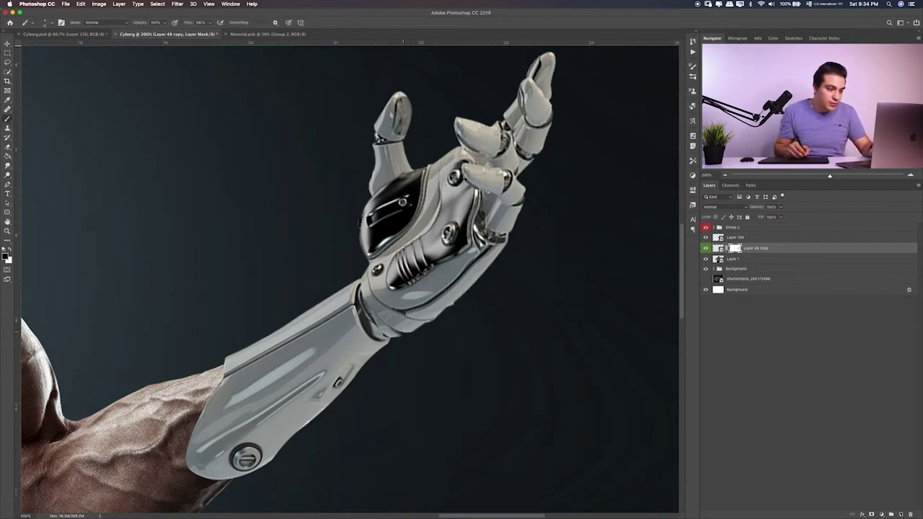
key("z")
key("b")
key("x")
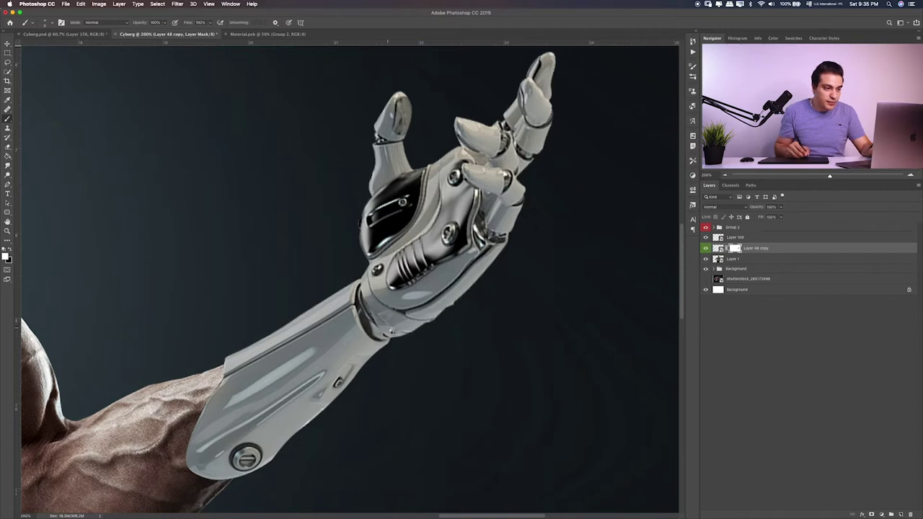
Step: Shrink the Layer 109 hand to about 54% and rotate it roughly -46° so the fingers point up
key("super+minus")
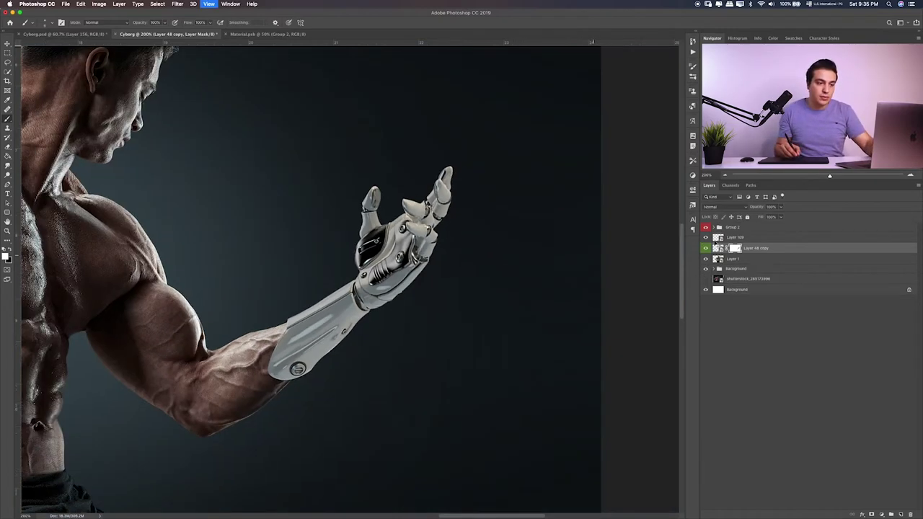
key("alt+bracketright")
key("super+t")
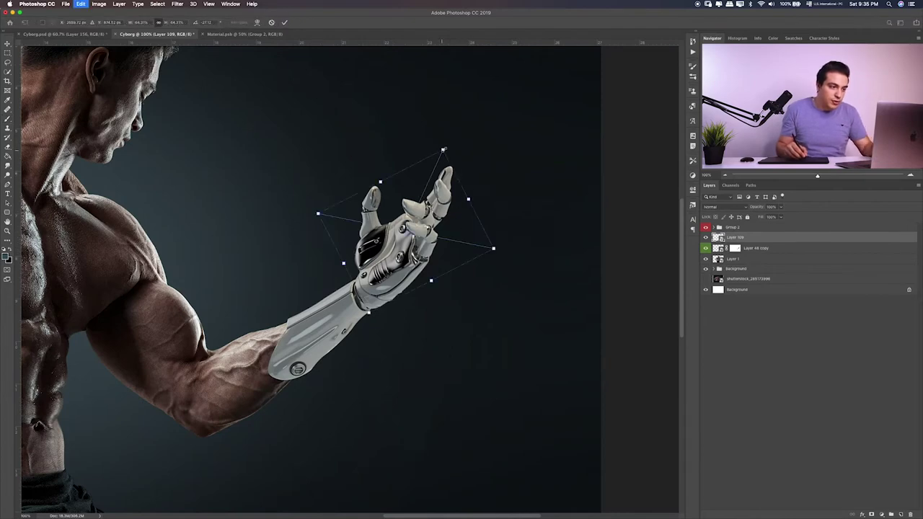
left_click_drag(443, 149, 432, 165)
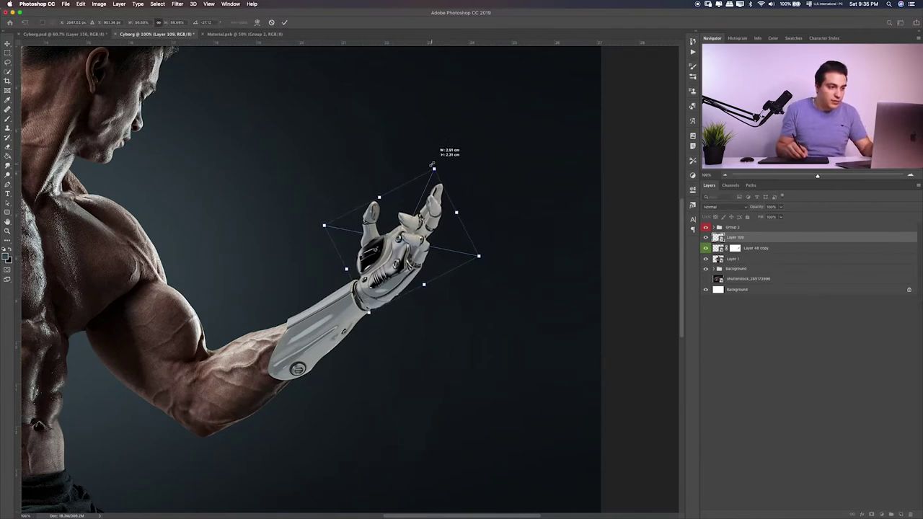
scroll(418, 172, "left", 5)
scroll(411, 175, "down", 2)
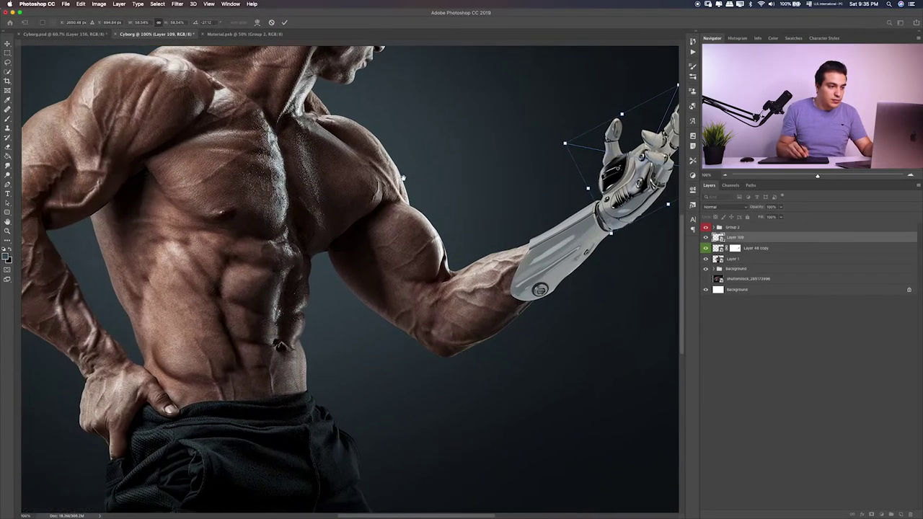
scroll(403, 177, "right", 5)
scroll(462, 152, "up", 2)
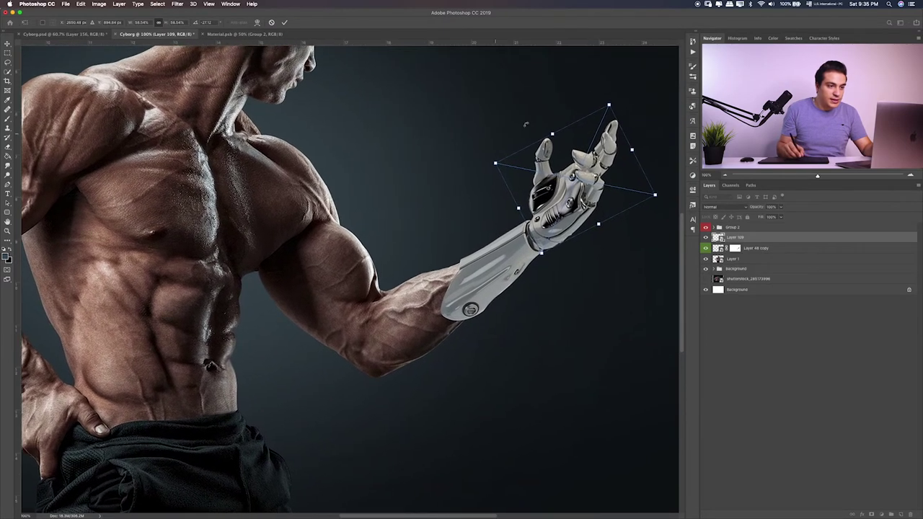
mouse_move(609, 105)
left_mouse_down()
mouse_move(597, 144)
mouse_move(573, 147)
left_mouse_up()
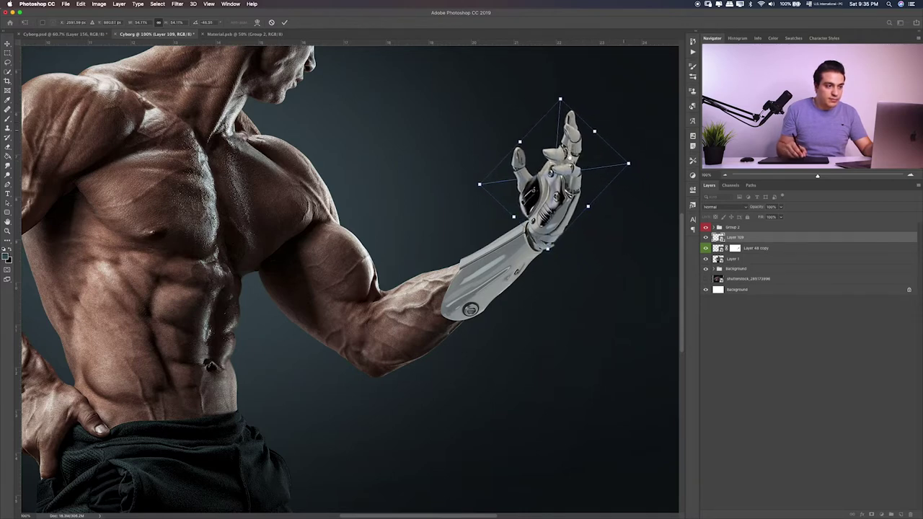
mouse_move(503, 179)
left_mouse_down()
mouse_move(399, 212)
mouse_move(365, 236)
left_mouse_up()
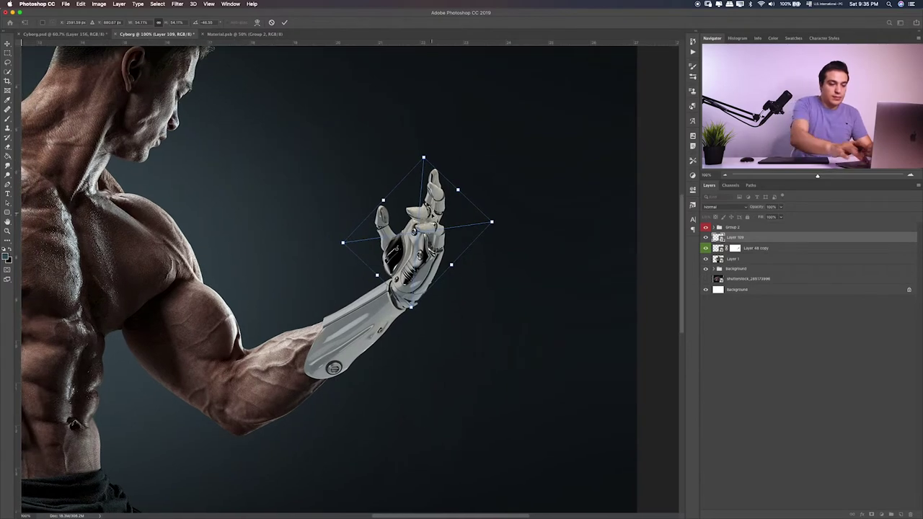
key("Return")
key("ctrl+plus")
key("ctrl+plus")
Step: Paint black on Layer 48 copy's mask around the wrist so the forearm meets the hand cleanly
key("b")
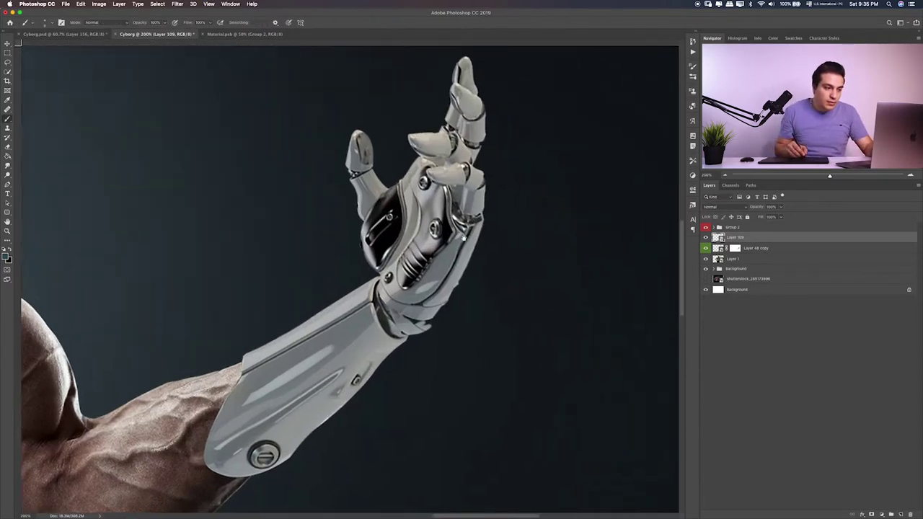
scroll(464, 238, "right", 3)
key("v")
left_click_drag(418, 284, 425, 270)
left_click(734, 249)
key("b")
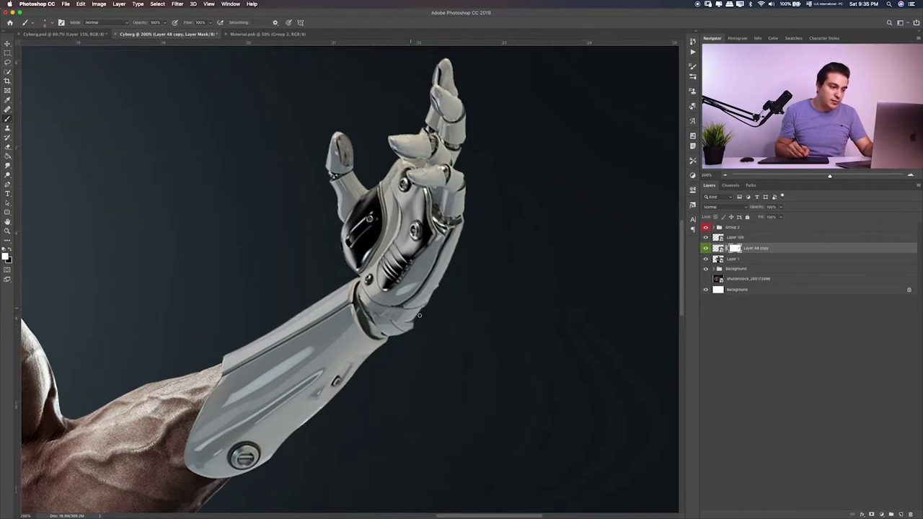
key("x")
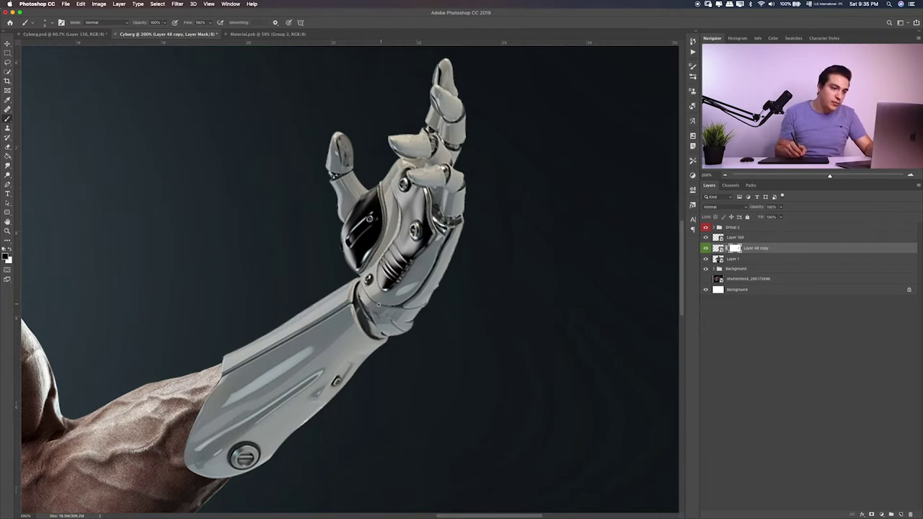
key("ctrl+plus")
key("ctrl+plus")
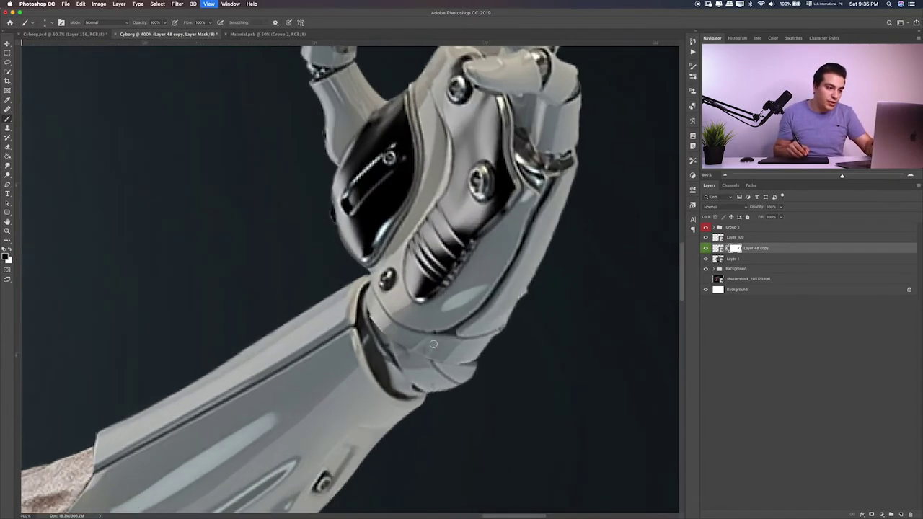
key("alt+bracketright")
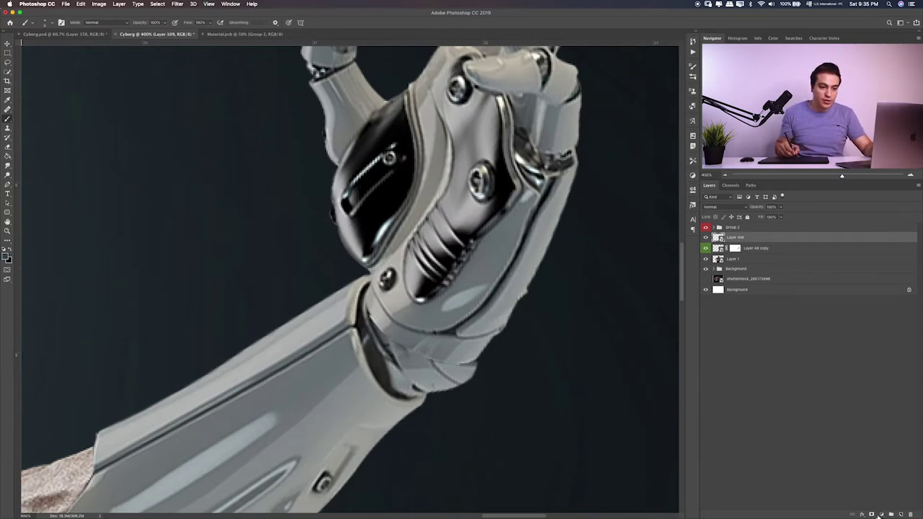
Step: Add a layer mask to Layer 109, declining to rasterize the smart object
left_click(871, 514)
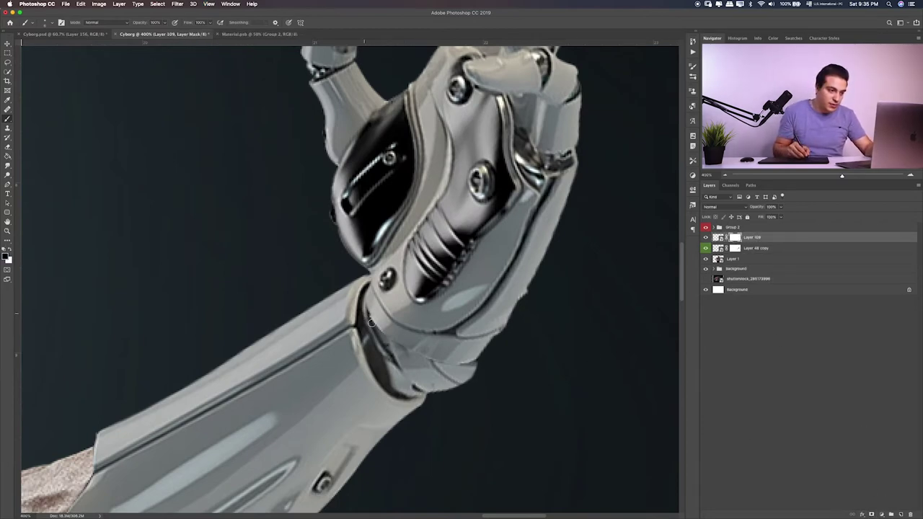
key("ctrl+2")
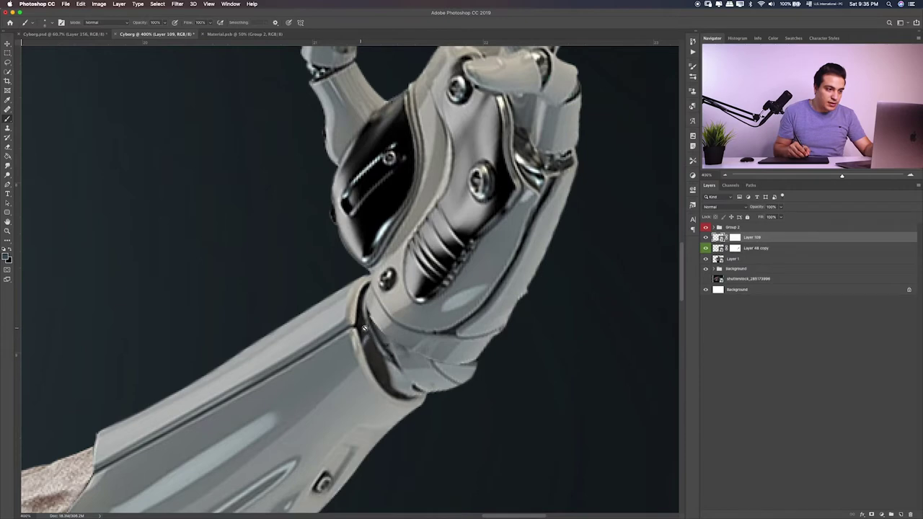
left_click(364, 315)
left_click(479, 167)
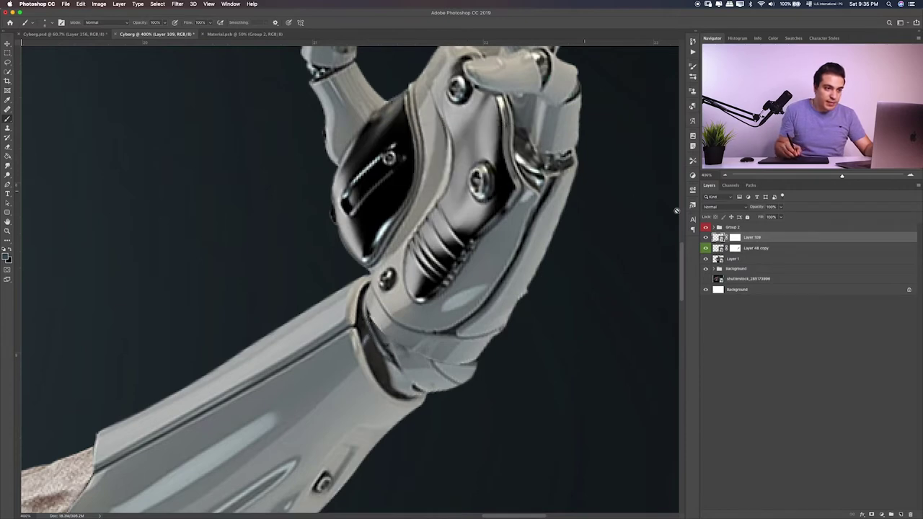
left_click(734, 238)
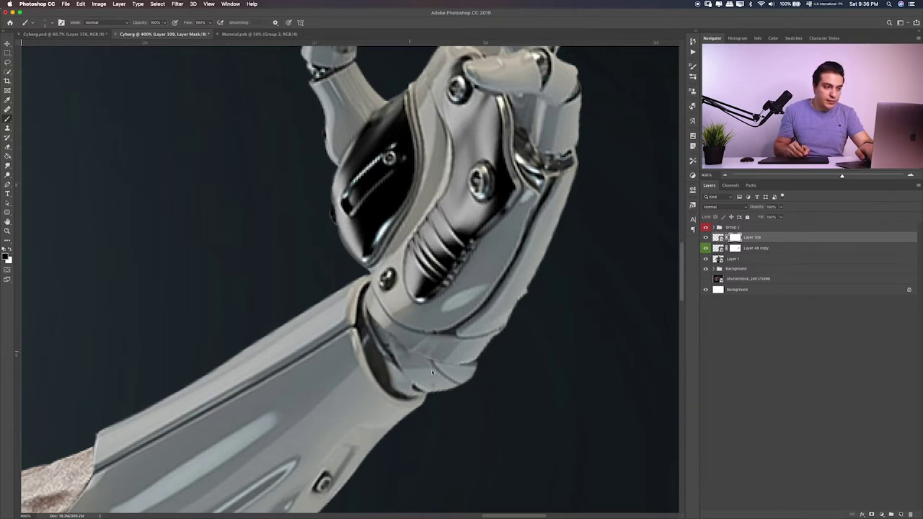
left_click(717, 238)
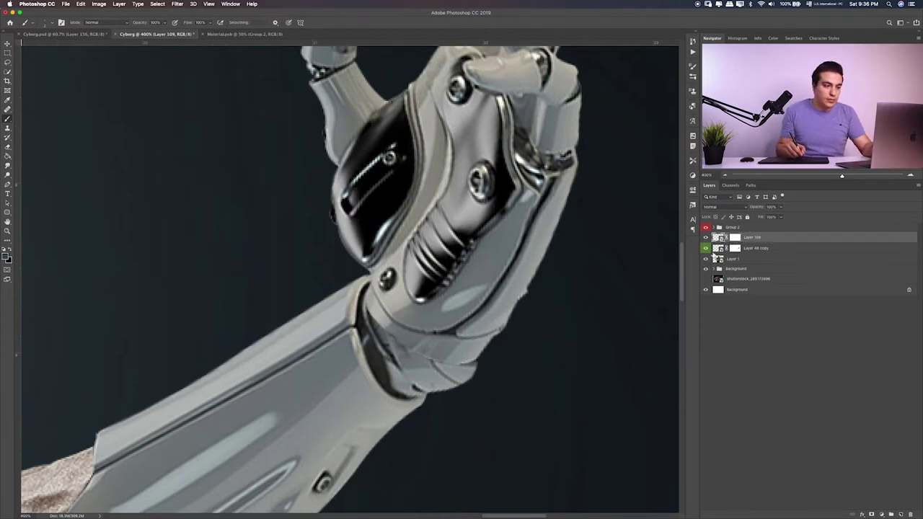
Step: Select the arm and hand layers together and nudge them slightly up and right onto the forearm
key("v")
left_click_drag(464, 243, 476, 229)
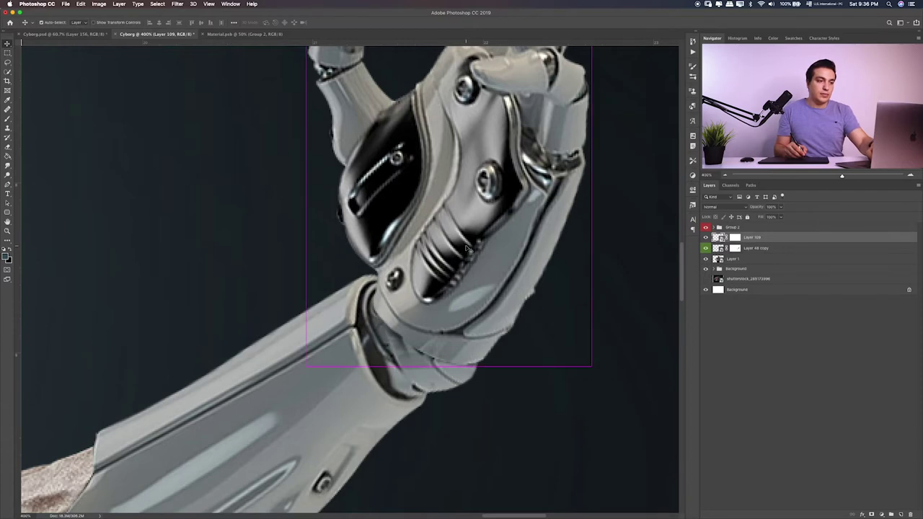
key("super+0")
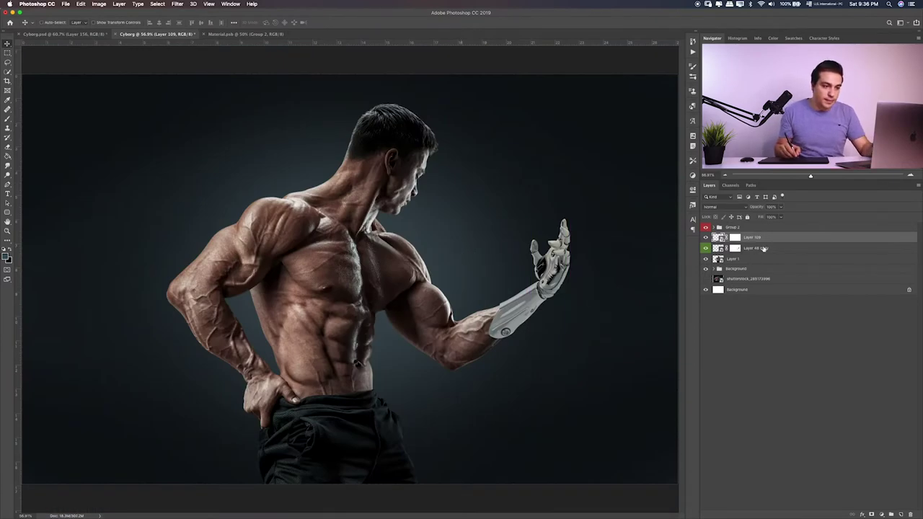
left_click(762, 248, "shift")
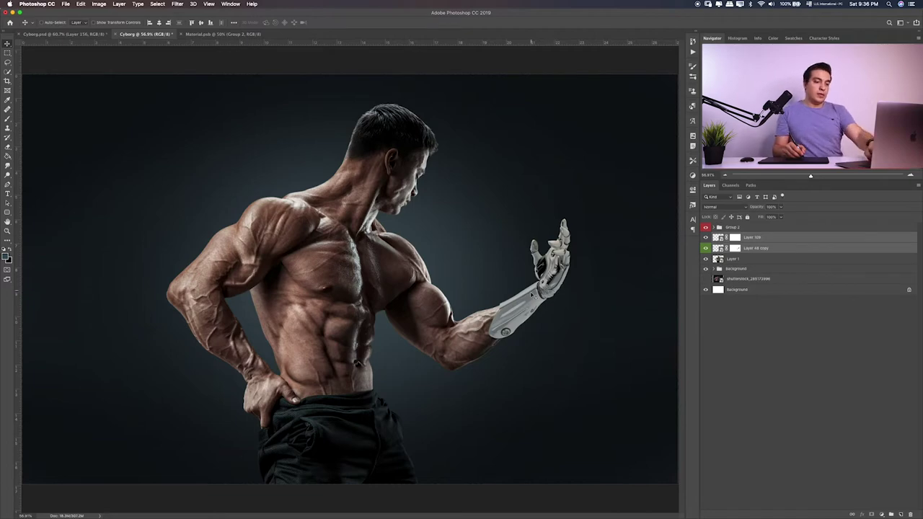
key("super+plus")
key("super+plus")
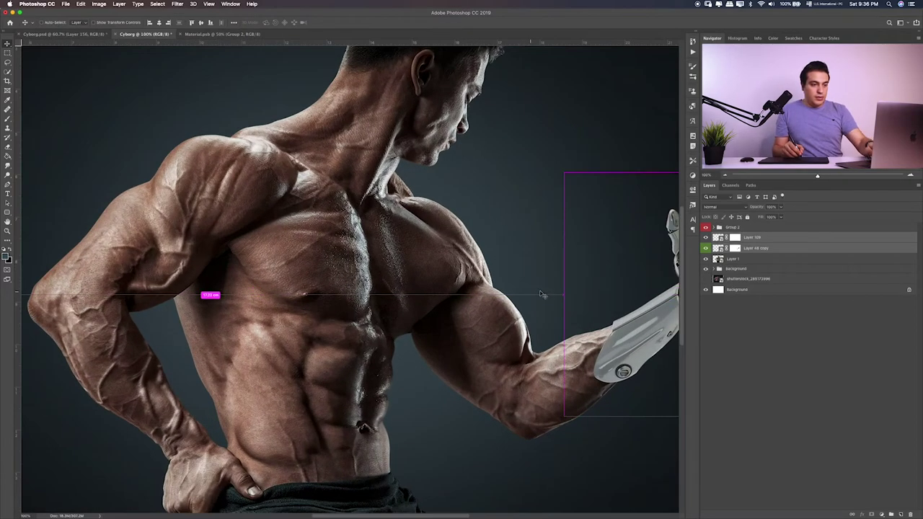
scroll(561, 302, "right", 5)
left_click_drag(471, 267, 457, 273)
left_click_drag(461, 238, 472, 232)
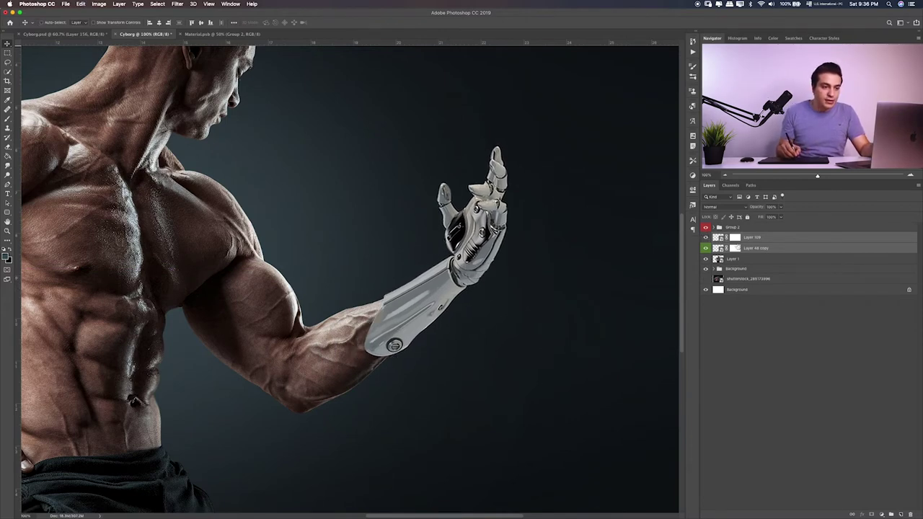
Step: Skew the robotic forearm's corners so it tapers into the man's arm
left_click(761, 249)
key("ctrl+t")
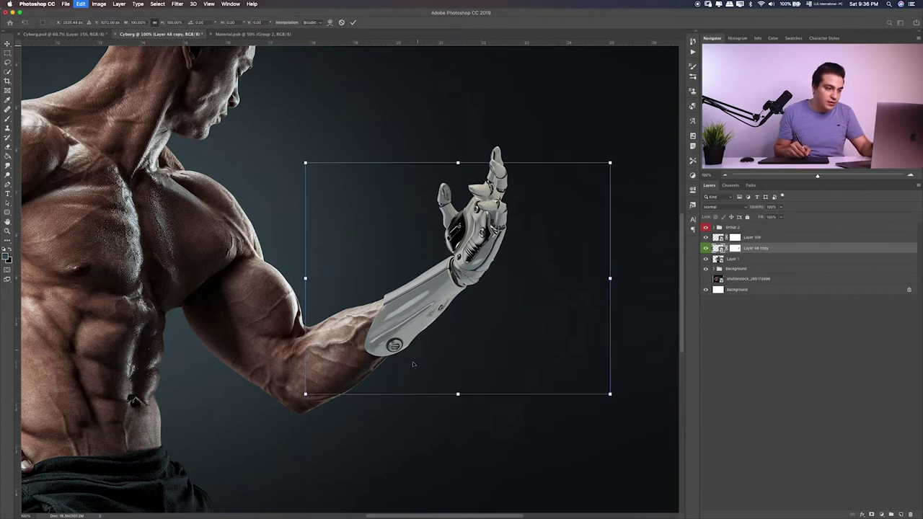
left_click_drag(304, 395, 290, 394)
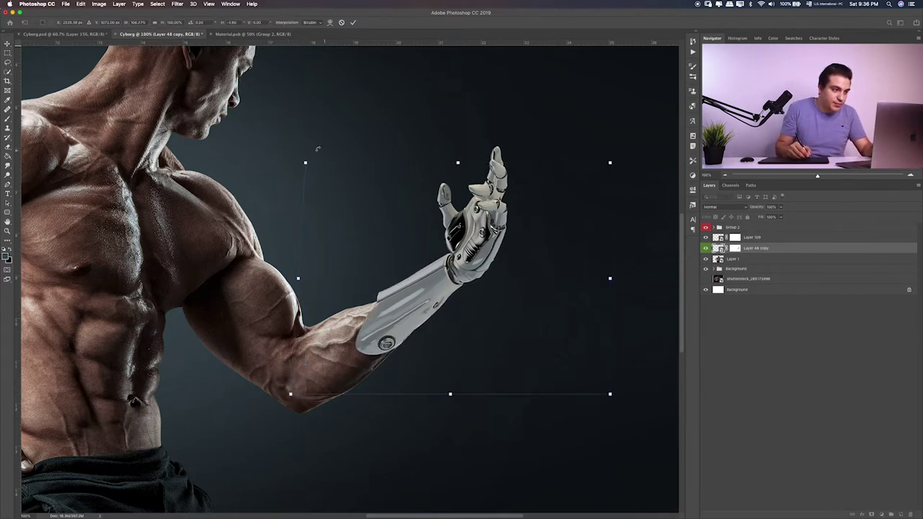
left_click_drag(306, 164, 310, 188)
left_click_drag(477, 274, 491, 264)
key("Return")
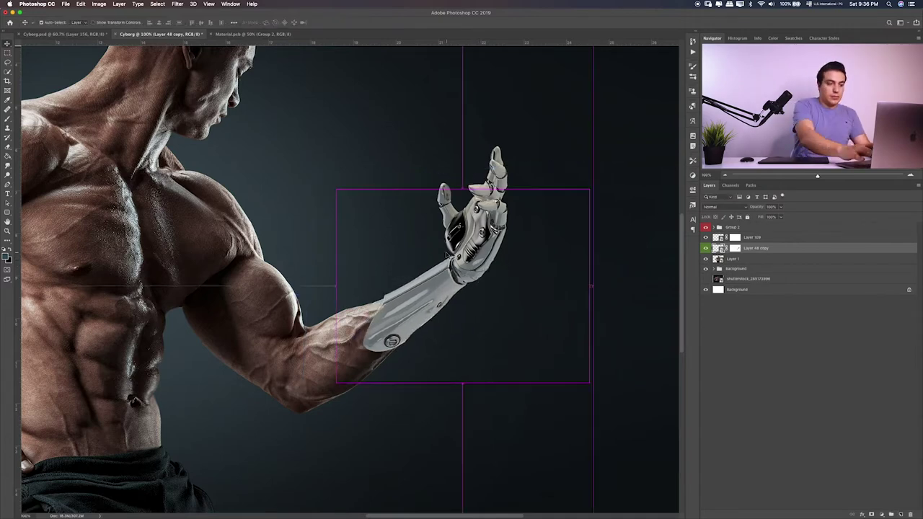
Step: Nudge the forearm and robotic hand together slightly left and down, viewing at 200%
key("super+0")
key("super+1")
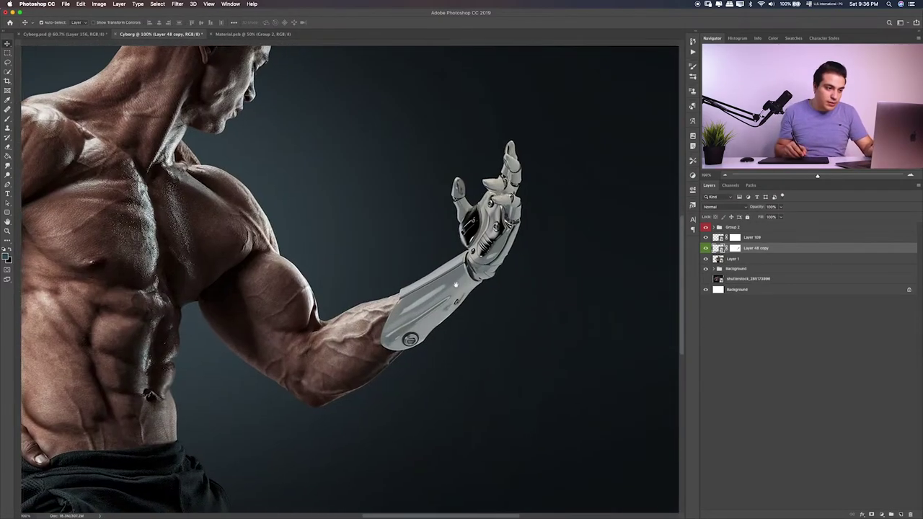
left_click_drag(510, 234, 512, 235)
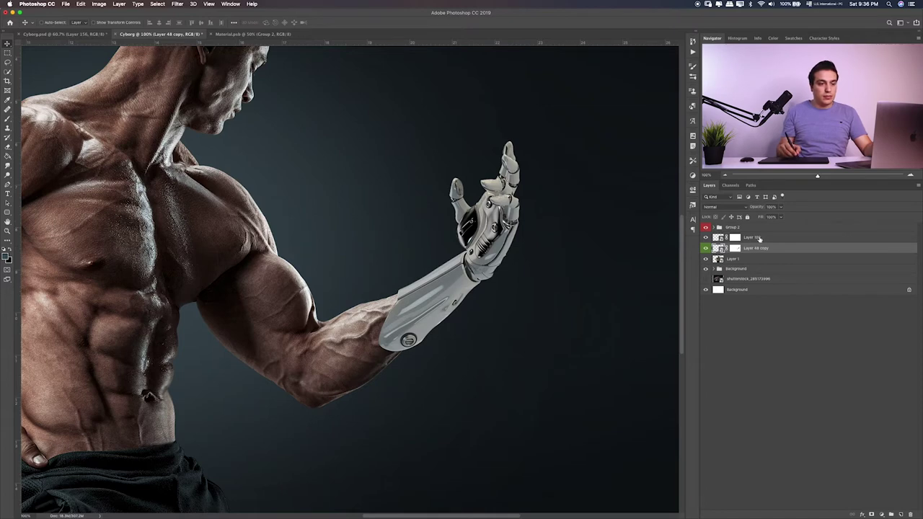
left_click(759, 239, "shift")
left_click_drag(456, 276, 453, 276)
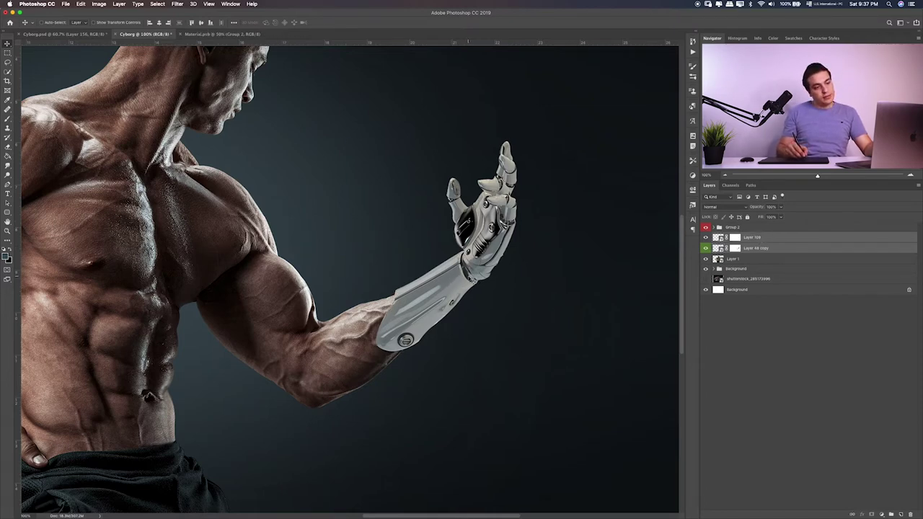
left_click_drag(470, 281, 465, 286)
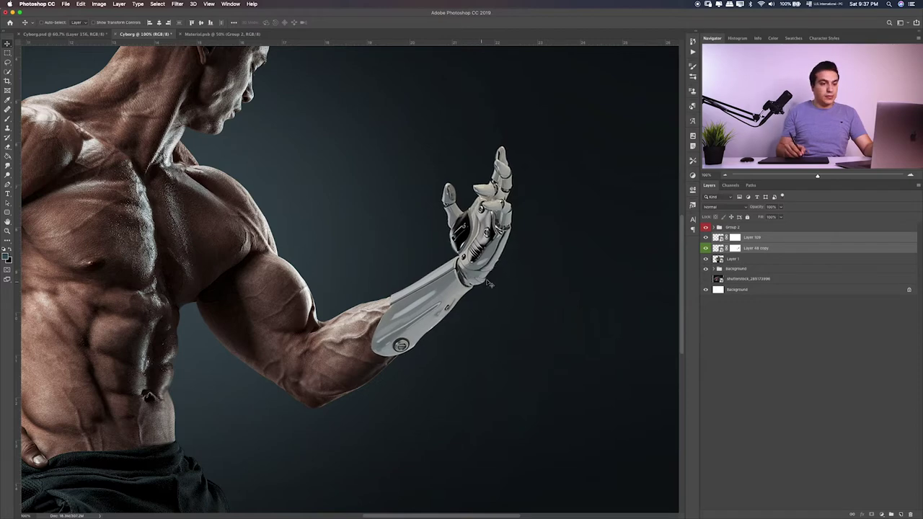
key("super+equal")
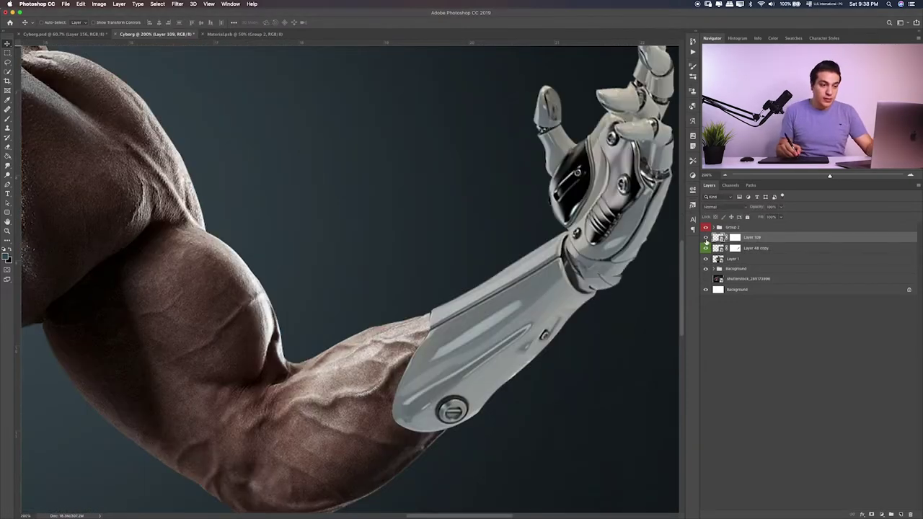
Step: Rotate and shift the robotic hand so its wrist meets the forearm
key("super+t")
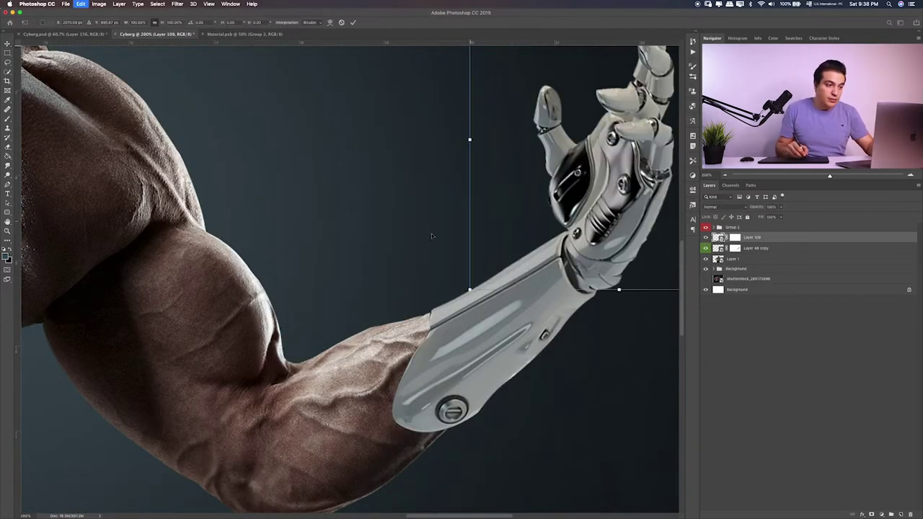
mouse_move(566, 218)
left_mouse_down()
mouse_move(647, 230)
mouse_move(624, 224)
mouse_move(623, 250)
left_mouse_up()
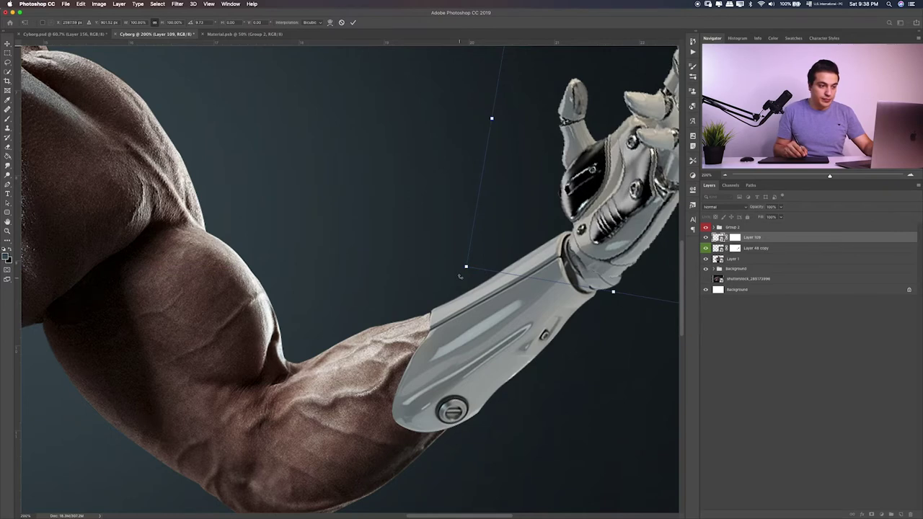
left_click_drag(459, 276, 465, 257)
left_click_drag(614, 235, 618, 235)
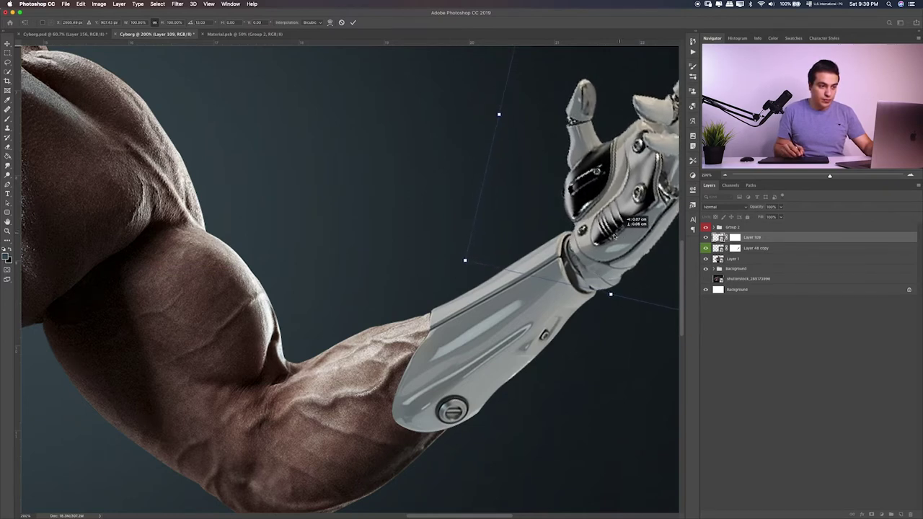
key("Return")
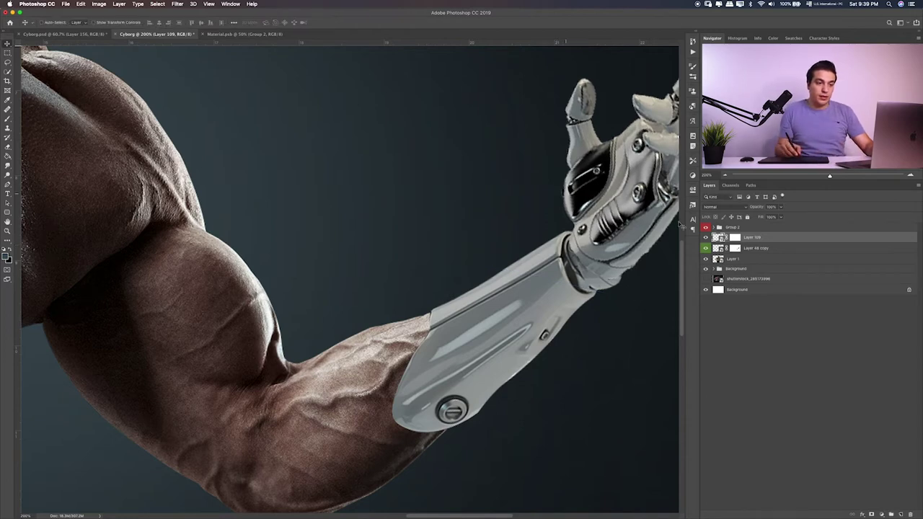
Step: Toggle Layer 48 copy's visibility to check the join, then transform both arm layers
left_click(737, 250)
left_click(705, 248)
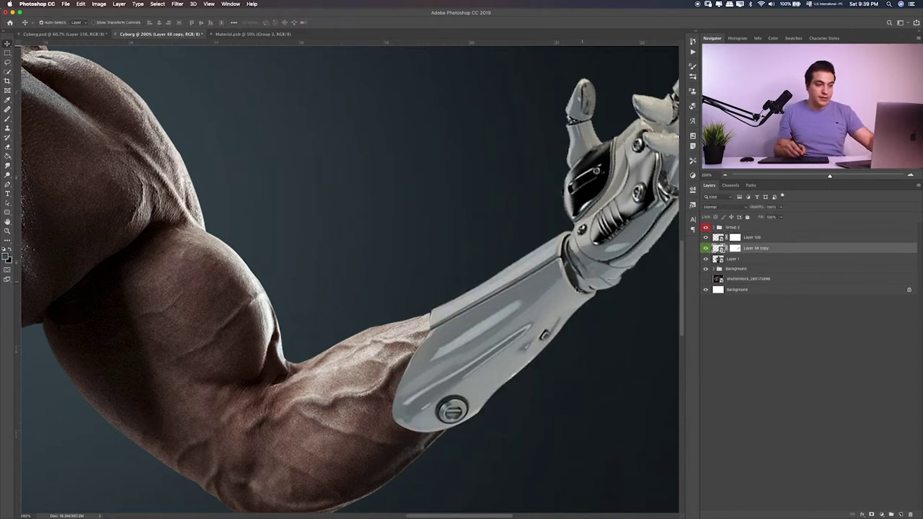
left_click(408, 370, "ctrl+shift")
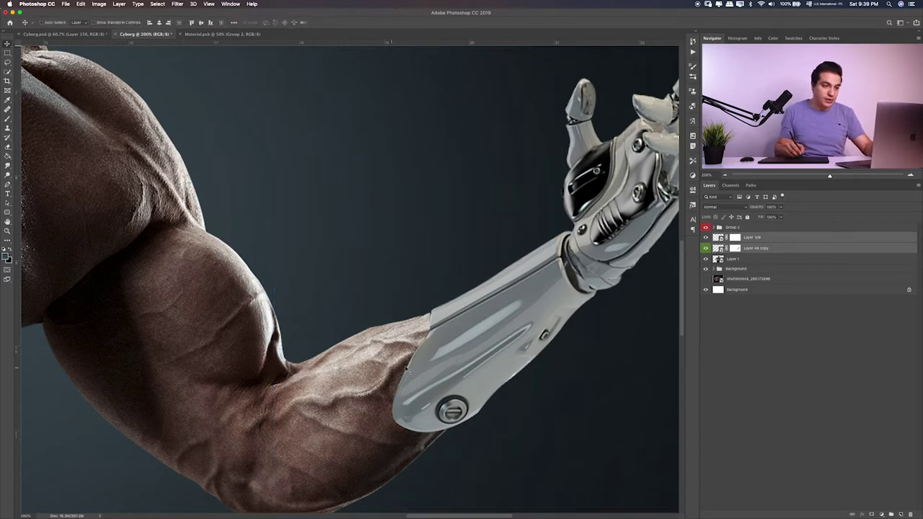
key("ctrl+t")
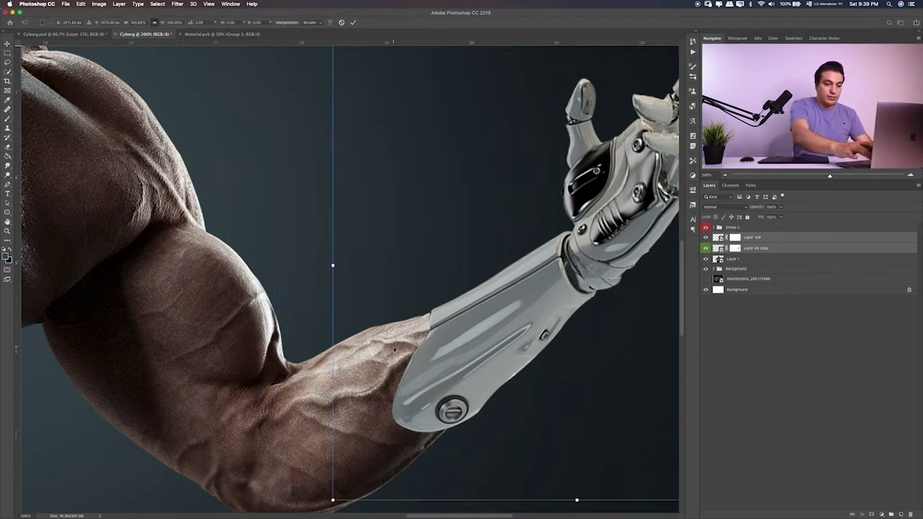
key("ctrl+minus")
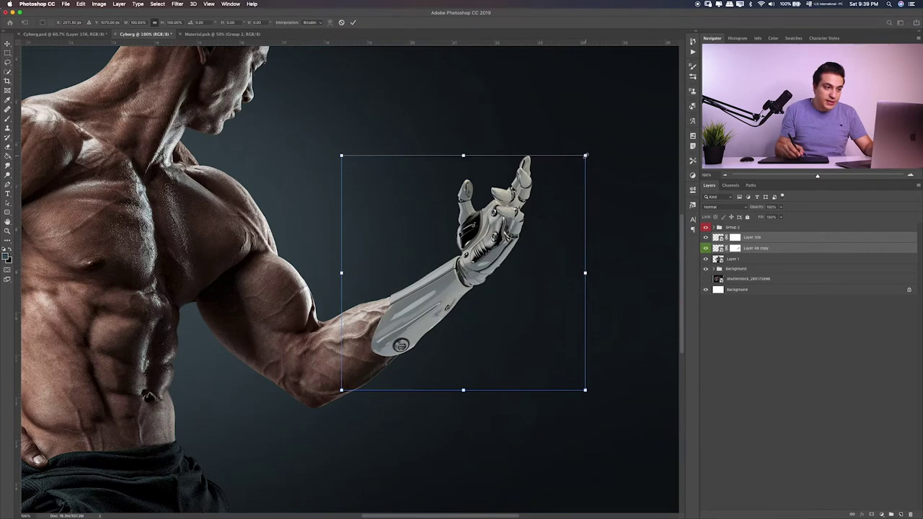
Step: Scale the robotic hand and forearm together, settling at about 105%
left_click_drag(585, 155, 575, 165)
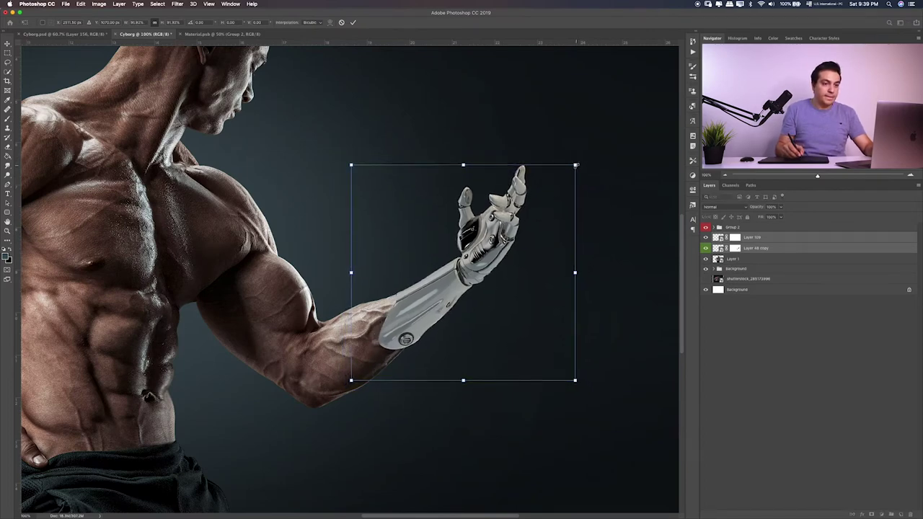
key("Return")
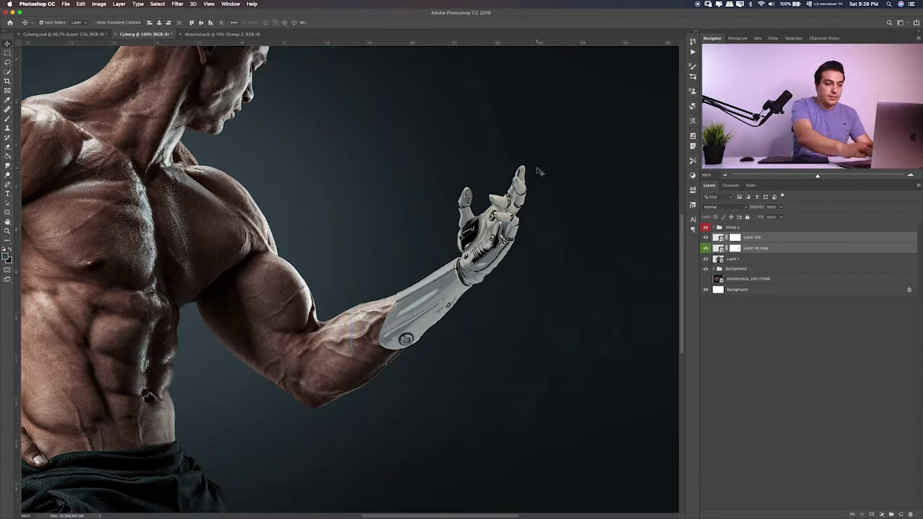
key("super+0")
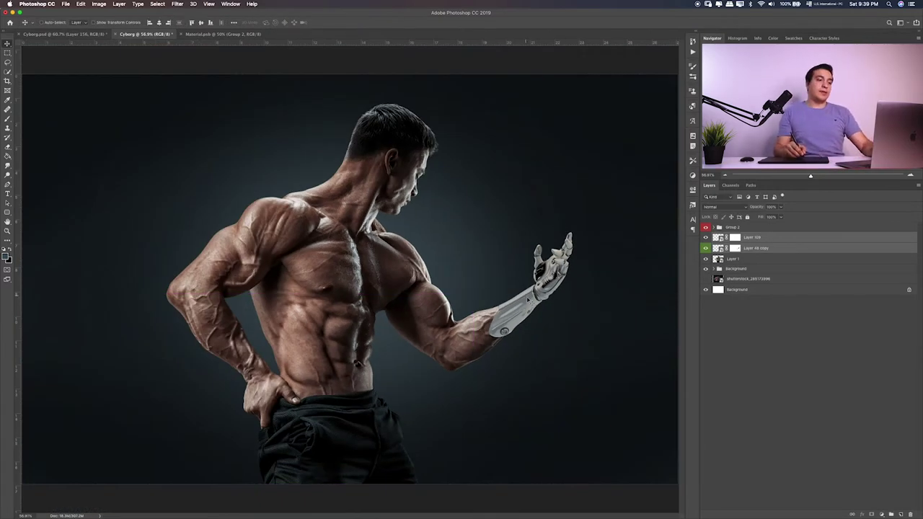
key("super+t")
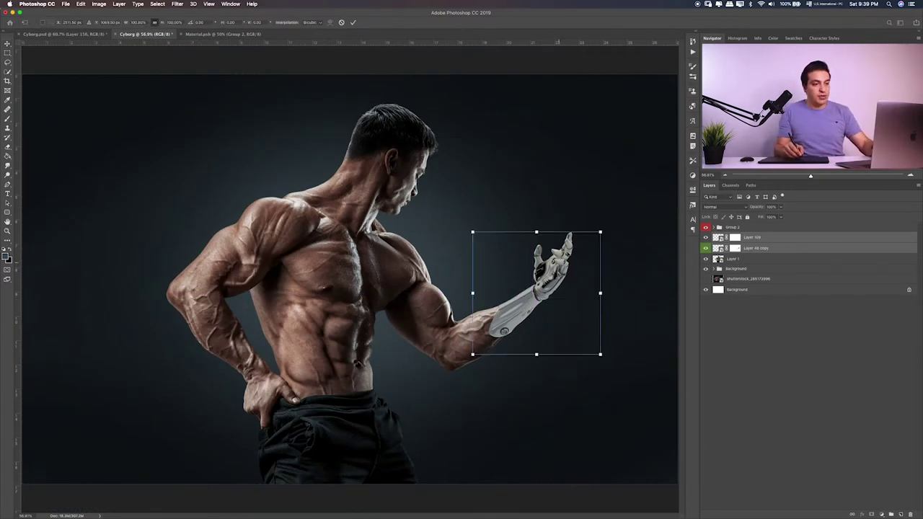
left_click_drag(600, 233, 570, 257)
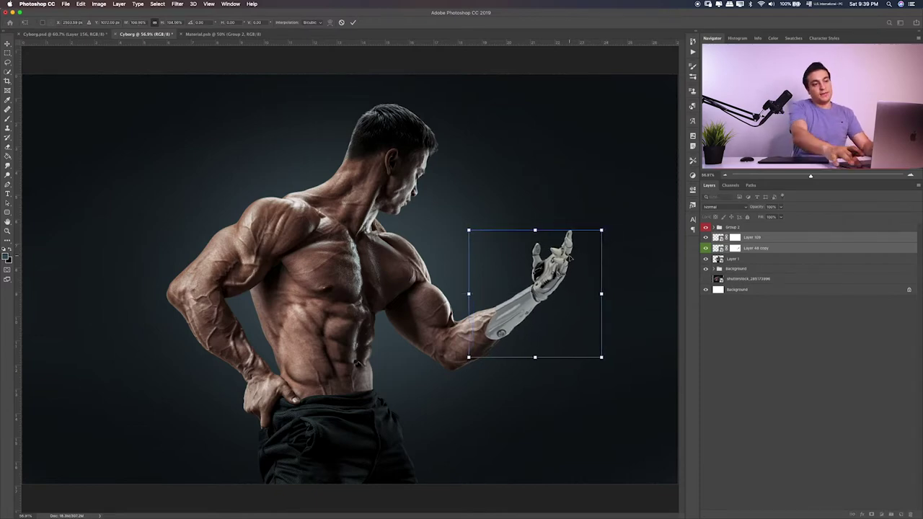
key("Return")
Step: Zoom to 200% on the arm and select the robotic forearm layer
left_click(412, 268, "super+space")
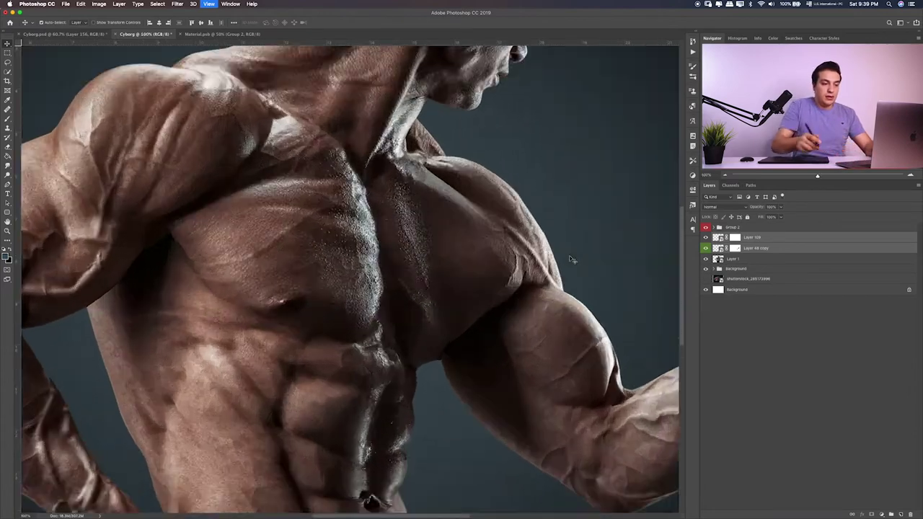
scroll(413, 268, "right", 5)
scroll(336, 243, "right", 5)
scroll(319, 261, "right", 5)
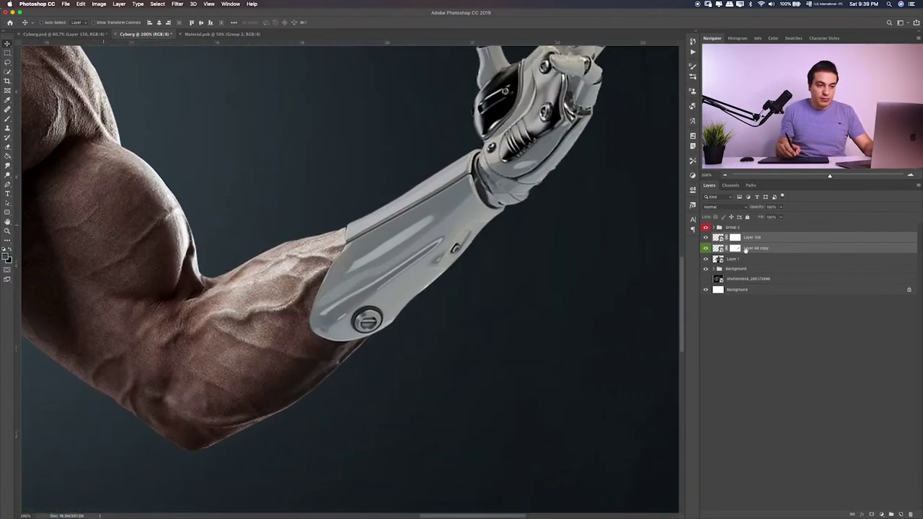
left_click(798, 251)
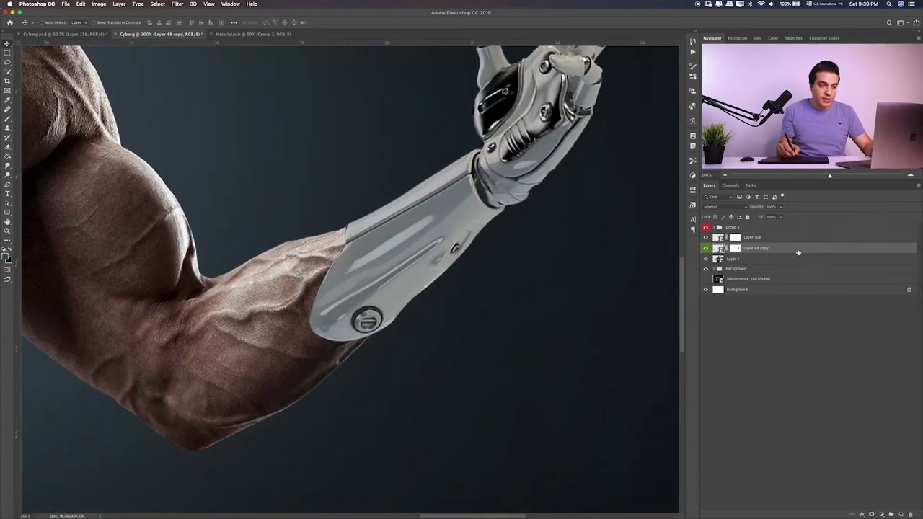
Step: Add a Normal-blend Inner Shadow to the forearm in Layer Style
double_click(833, 250)
left_click(325, 210)
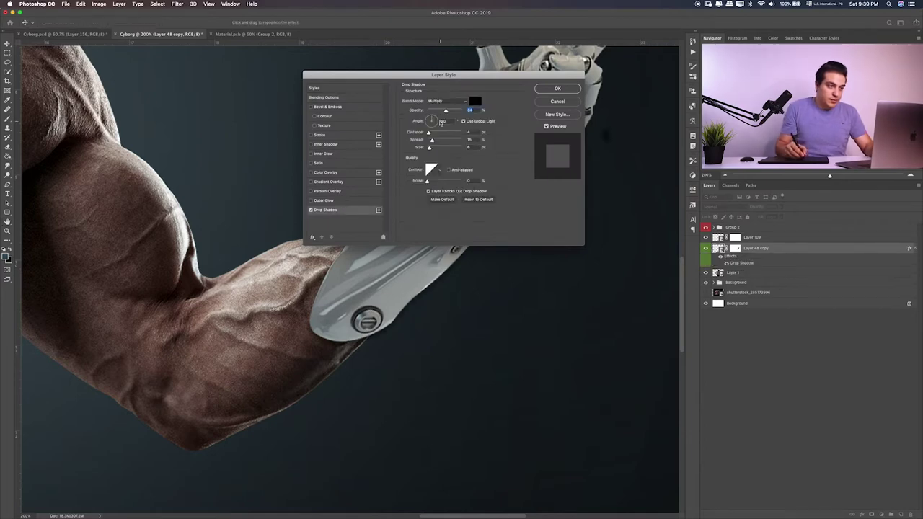
left_click(311, 210)
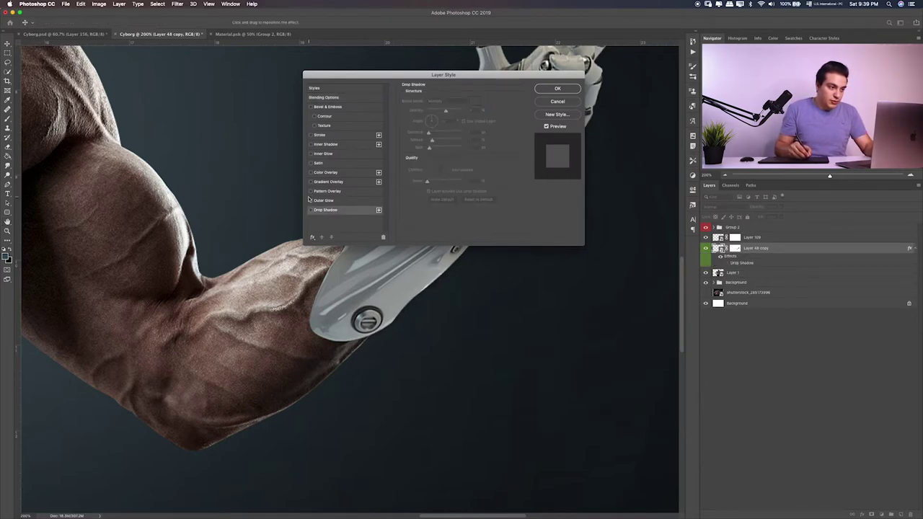
left_click(324, 145)
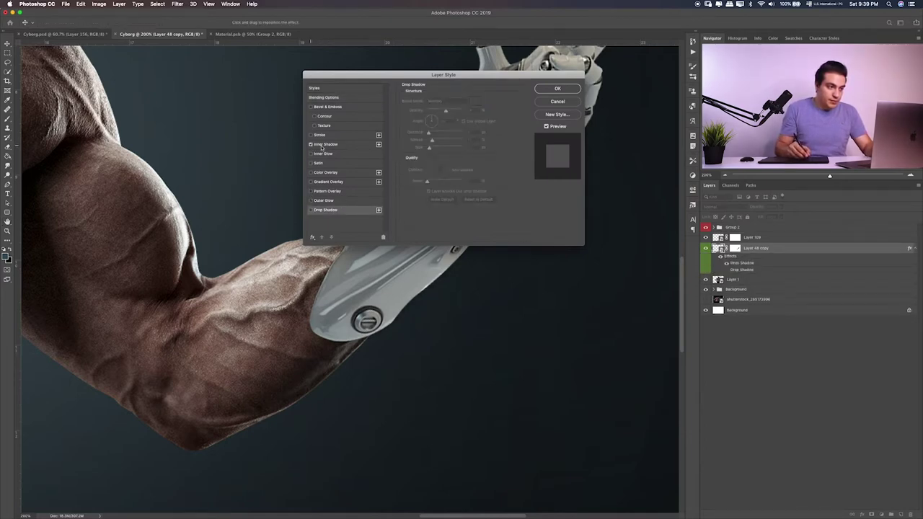
mouse_move(437, 80)
left_mouse_down()
mouse_move(198, 114)
mouse_move(197, 102)
mouse_move(186, 100)
left_mouse_up()
left_click(205, 134)
left_click(209, 114)
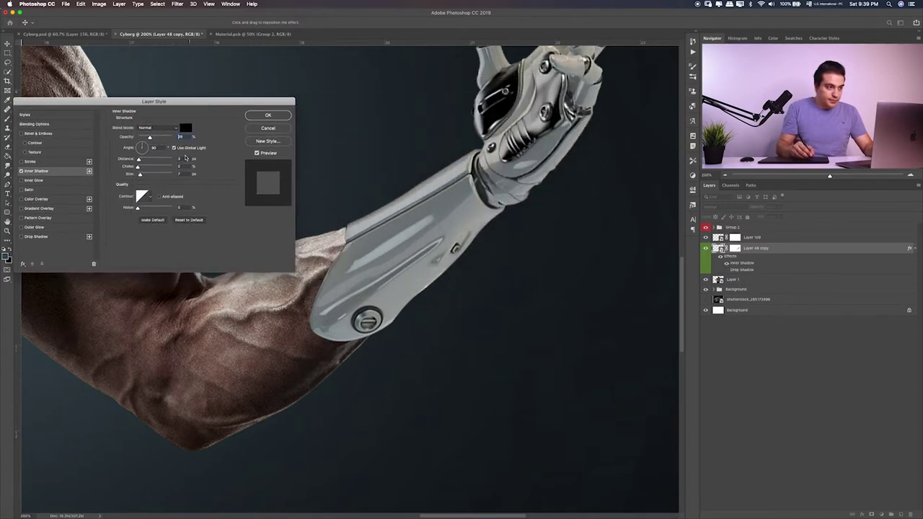
Step: Adjust the inner shadow's angle, then reduce its size and distance
mouse_move(142, 151)
left_mouse_down()
mouse_move(149, 170)
mouse_move(155, 159)
mouse_move(141, 152)
mouse_move(137, 176)
mouse_move(159, 138)
left_mouse_up()
left_click(140, 166)
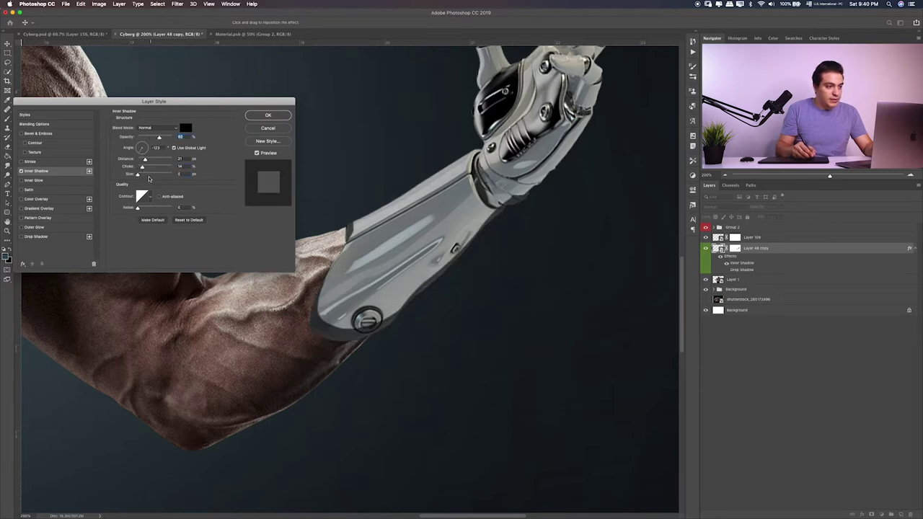
left_click_drag(138, 175, 145, 175)
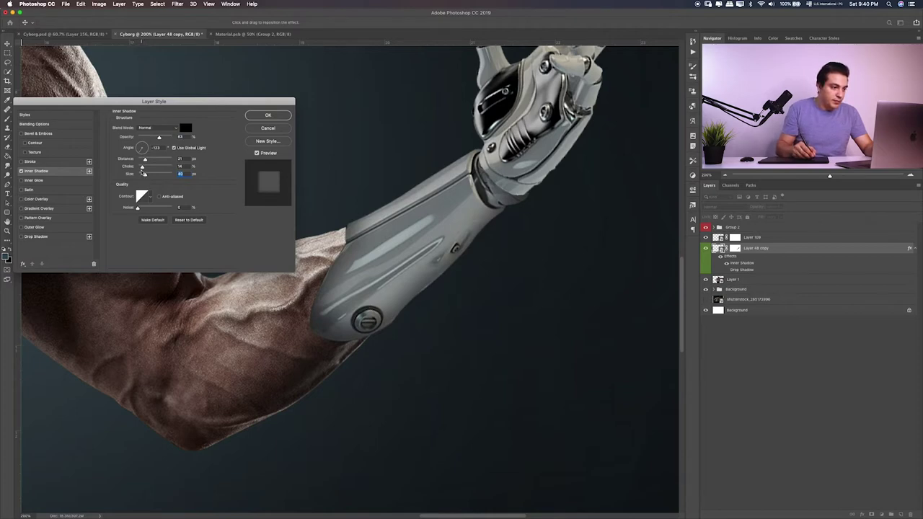
left_click_drag(144, 175, 142, 176)
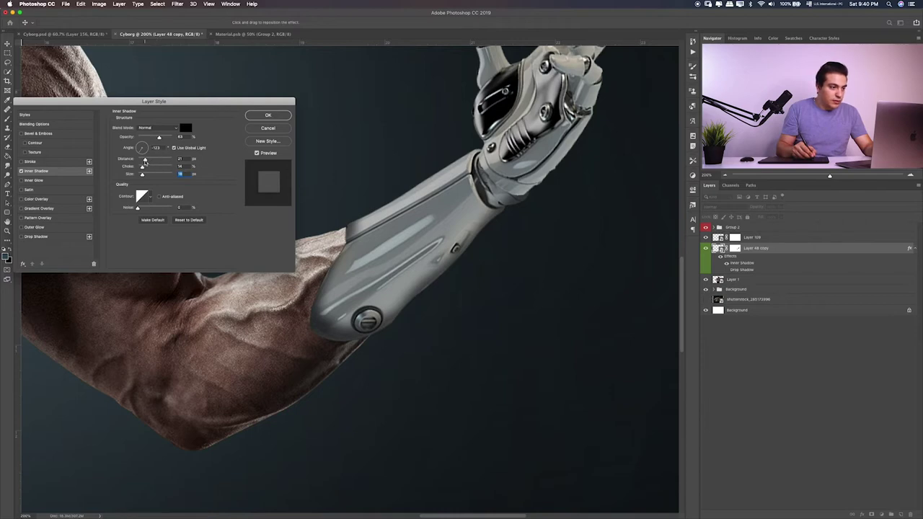
left_click_drag(151, 163, 140, 174)
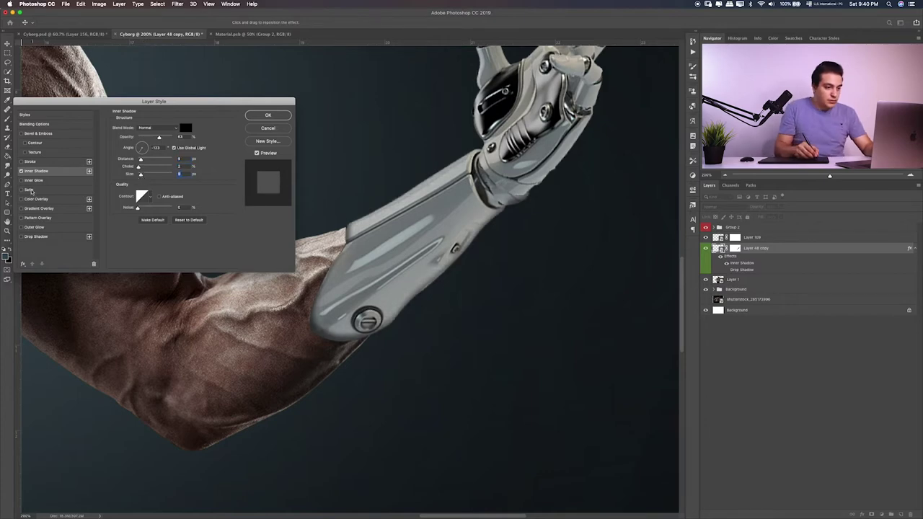
Step: Add a black Inner Glow to the forearm with Normal blending
left_click(22, 181)
left_click(129, 152)
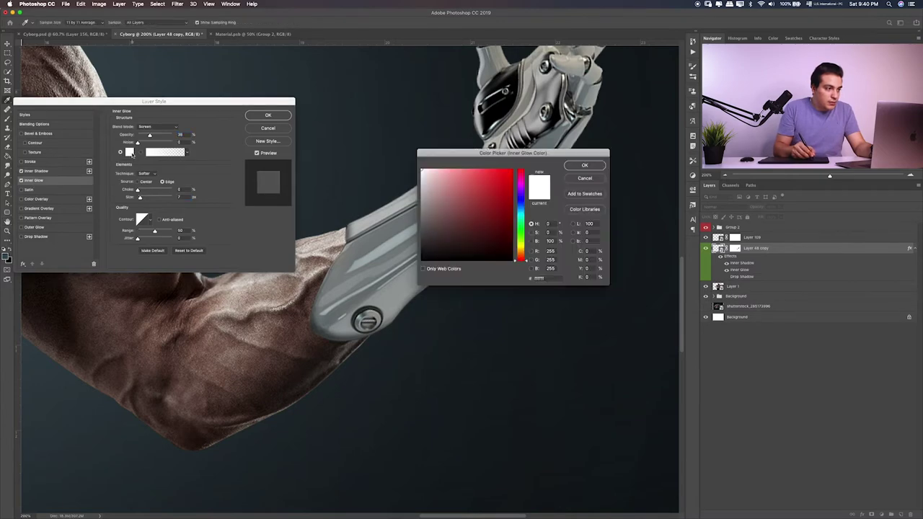
left_click(583, 165)
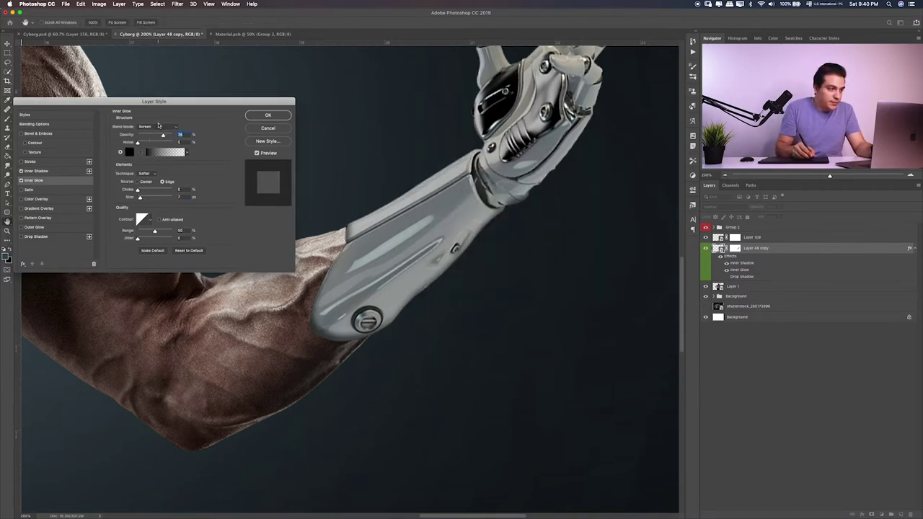
left_click(158, 126)
left_click(155, 73)
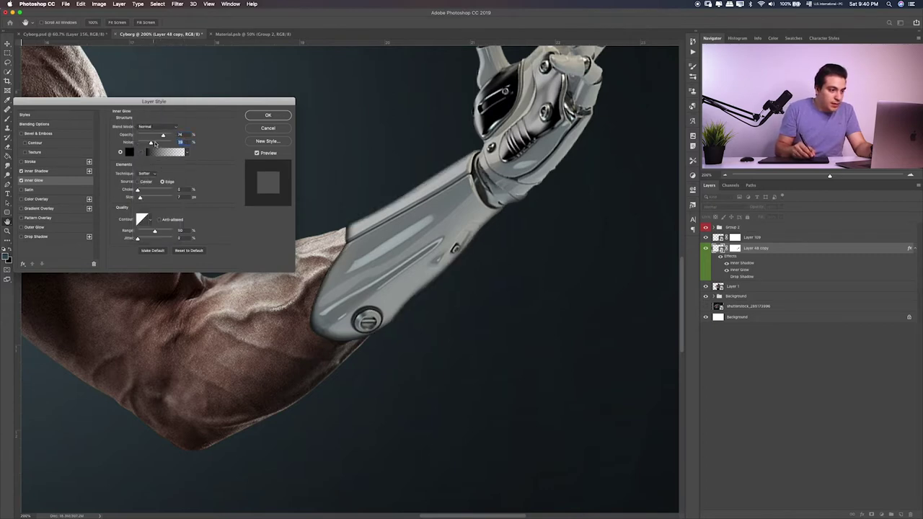
Step: Tweak glow noise, choke and opacity, then split the effects into separate layers
left_click_drag(155, 144, 152, 143)
left_click_drag(158, 189, 143, 199)
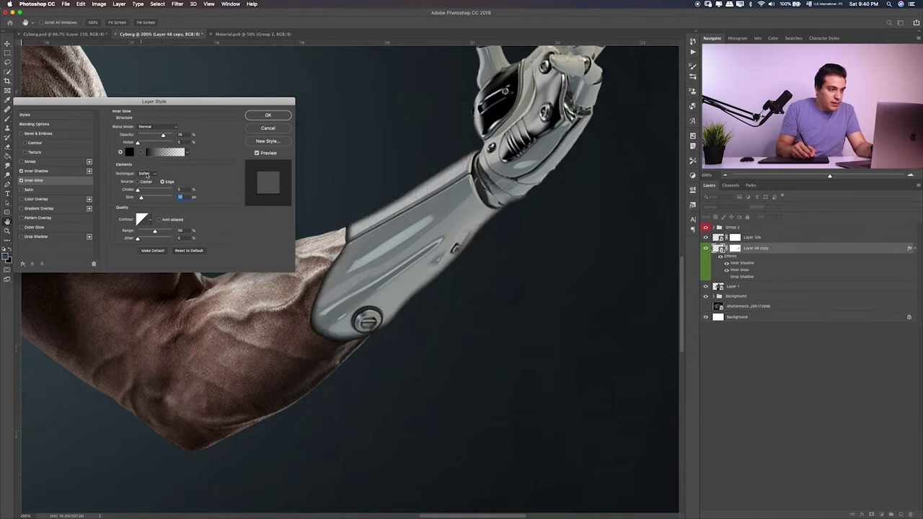
left_click_drag(161, 135, 158, 136)
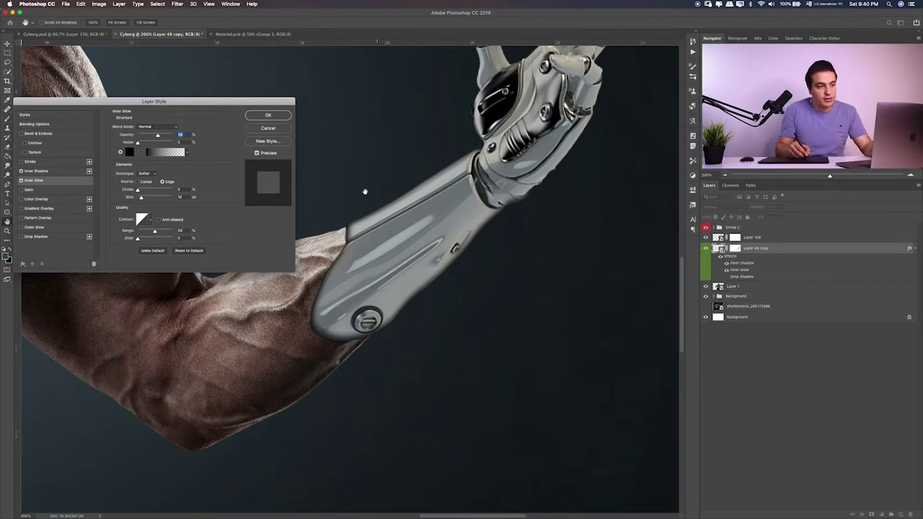
key("Return")
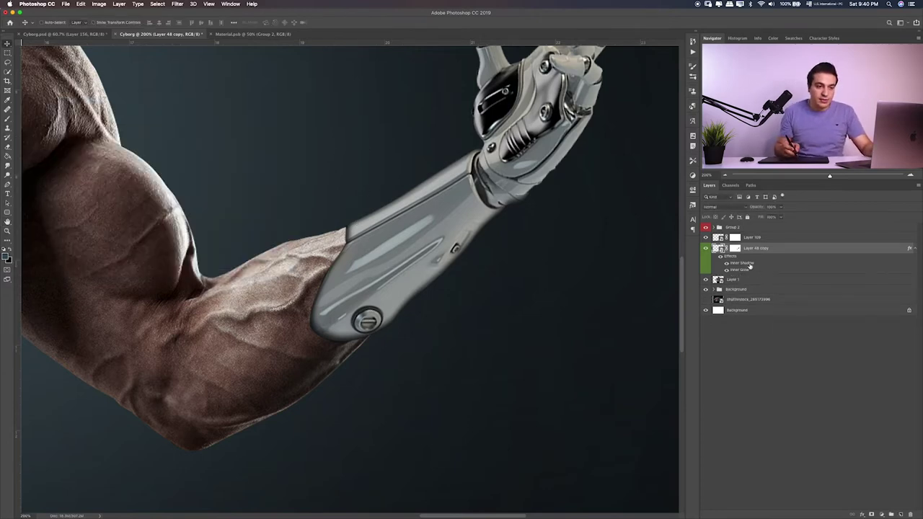
right_click(745, 268)
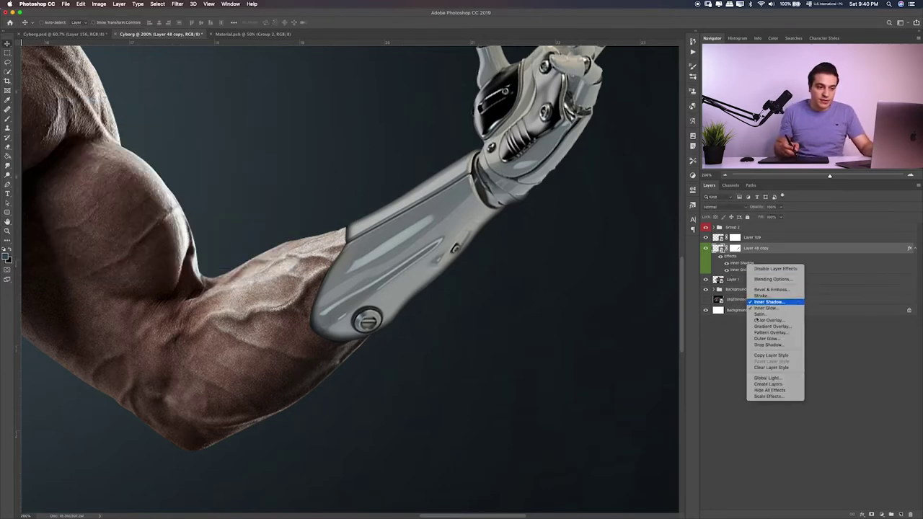
left_click(780, 385)
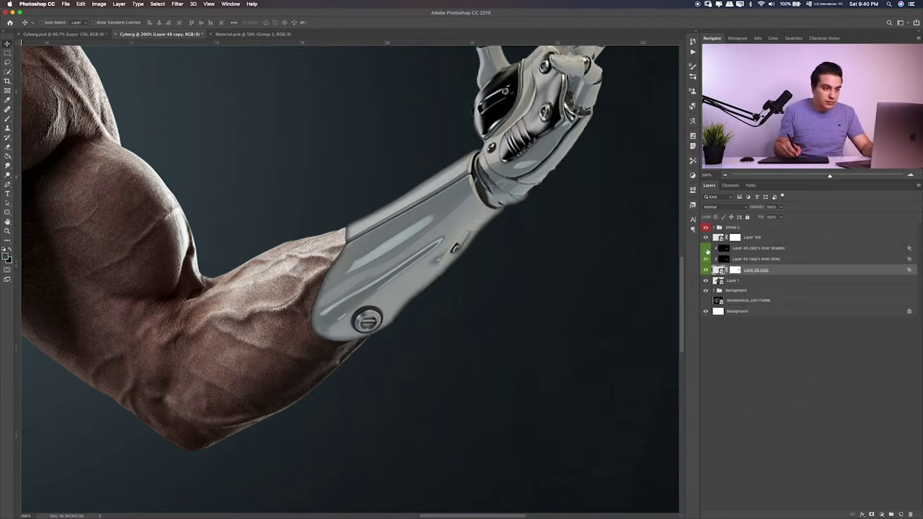
Step: Erase the grey haze below the forearm on the Inner Shadow layer at 100% opacity
left_click(721, 249)
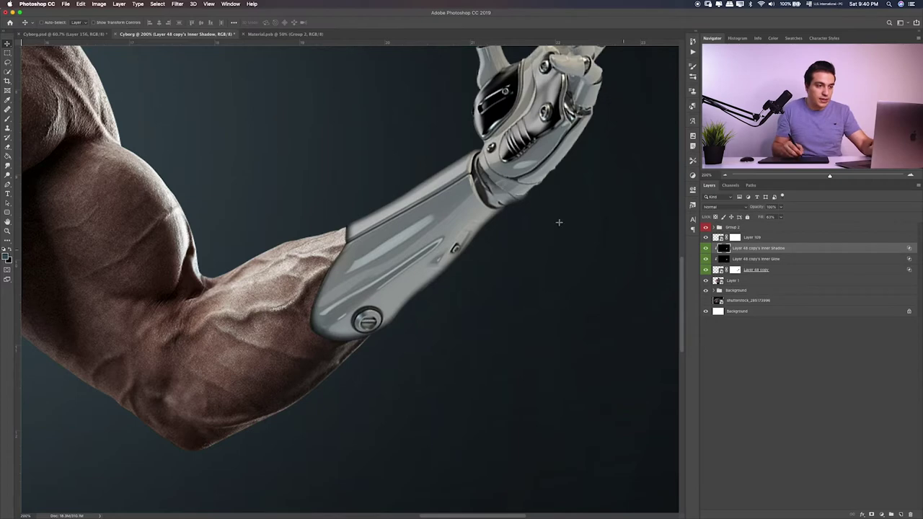
key("e")
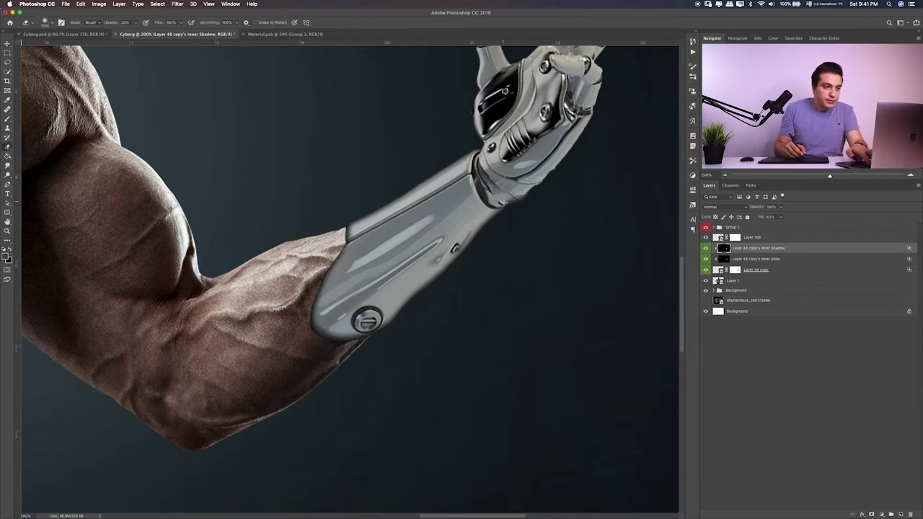
key("bracketleft")
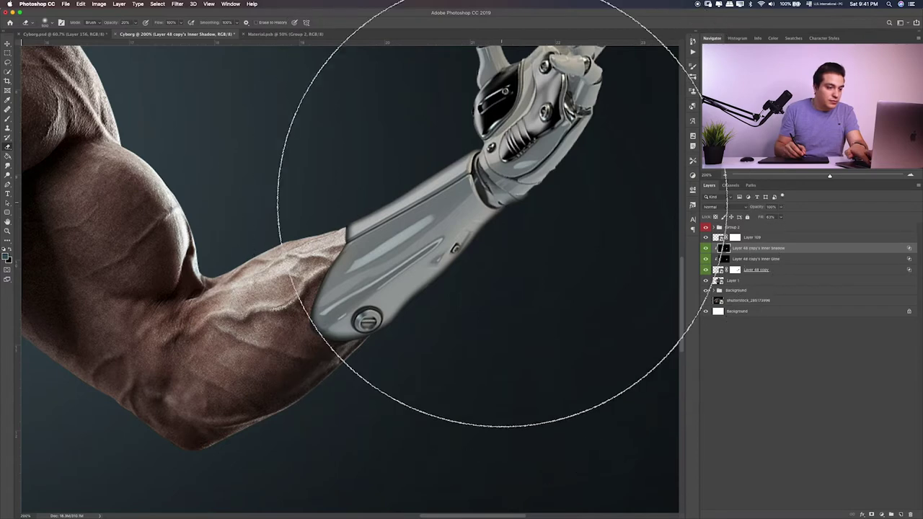
key("bracketleft")
key("bracketleft")
key("bracketleft")
key("bracketleft")
key("bracketleft")
key("0")
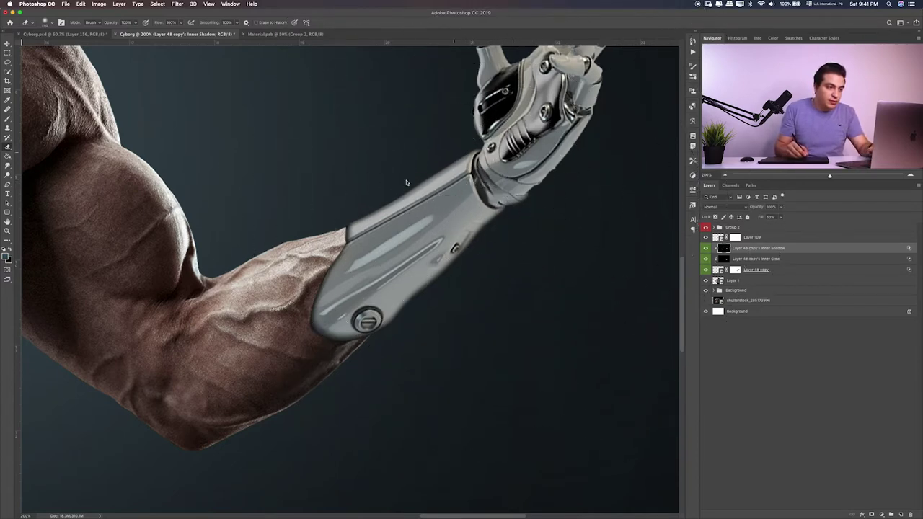
left_click_drag(515, 216, 449, 274)
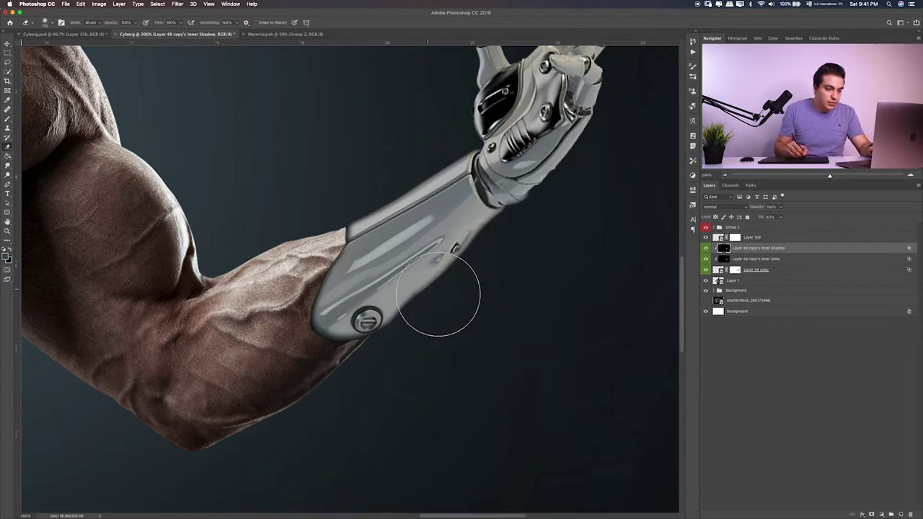
key("bracketleft")
key("bracketleft")
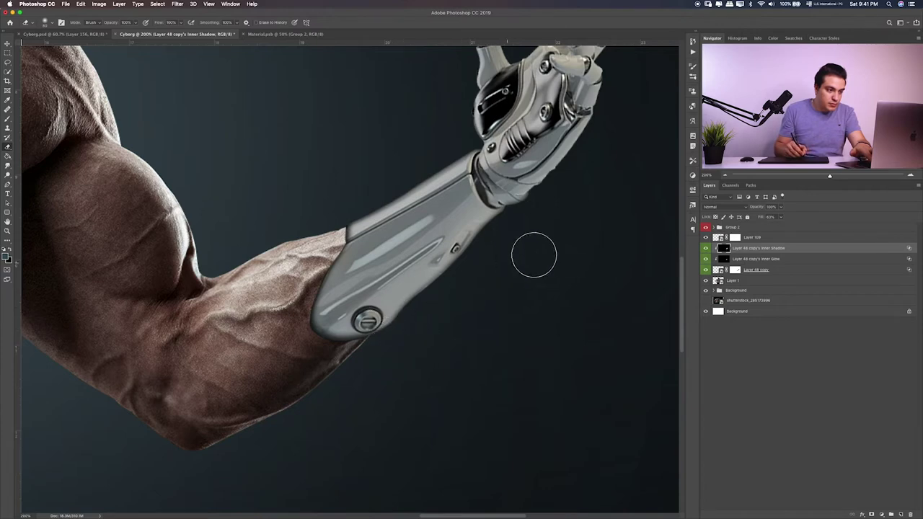
left_click(730, 260)
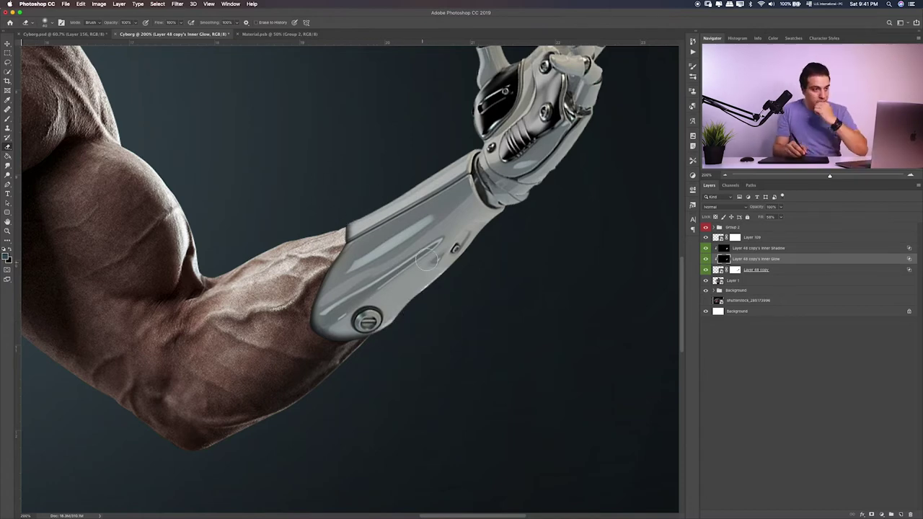
Step: Enlarge the robotic hand slightly, to about 103%
key("ctrl+z")
key("ctrl+z")
key("ctrl+z")
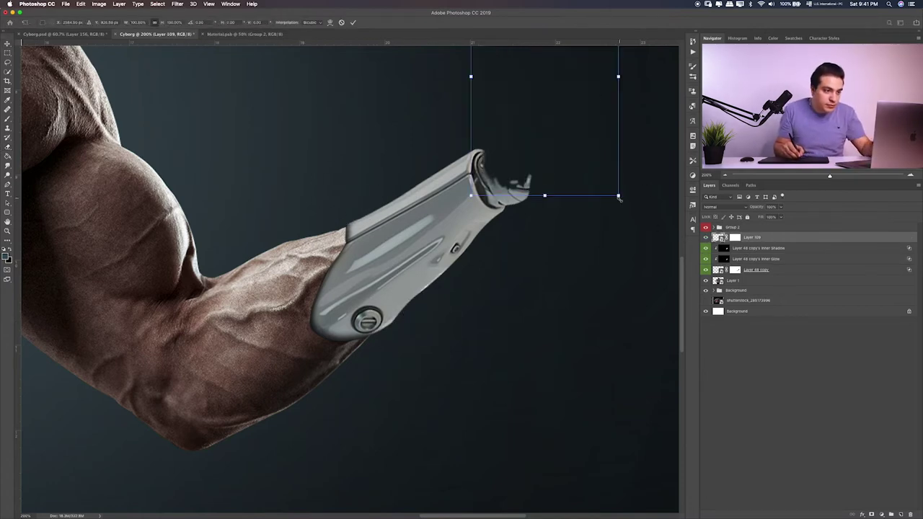
key("ctrl+minus")
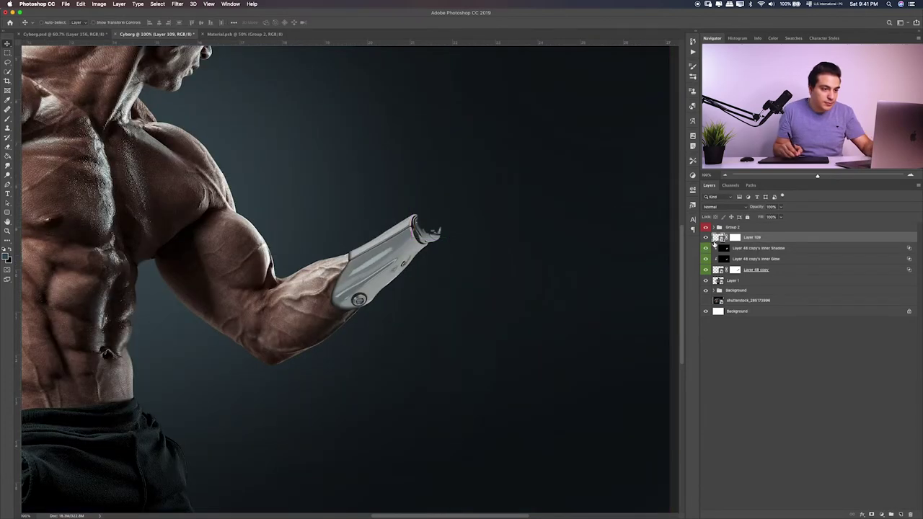
key("ctrl+t")
left_click_drag(485, 117, 487, 114)
key("Escape")
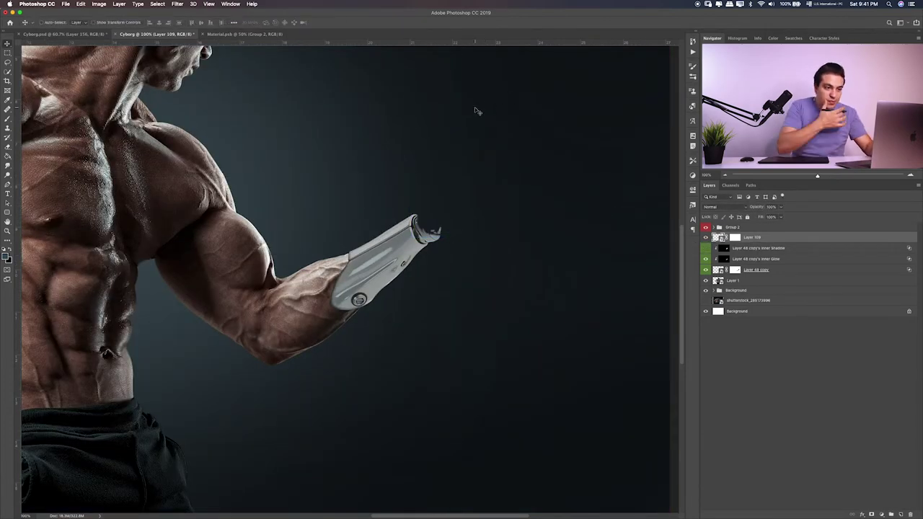
Step: Zoom back in and pan to the robotic forearm
key("ctrl+z")
key("ctrl+plus")
key("ctrl+plus")
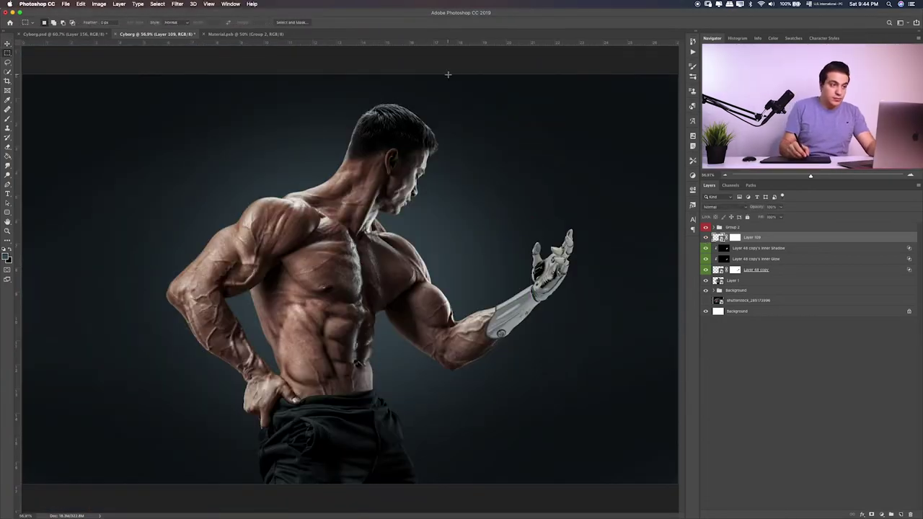
key("ctrl+plus")
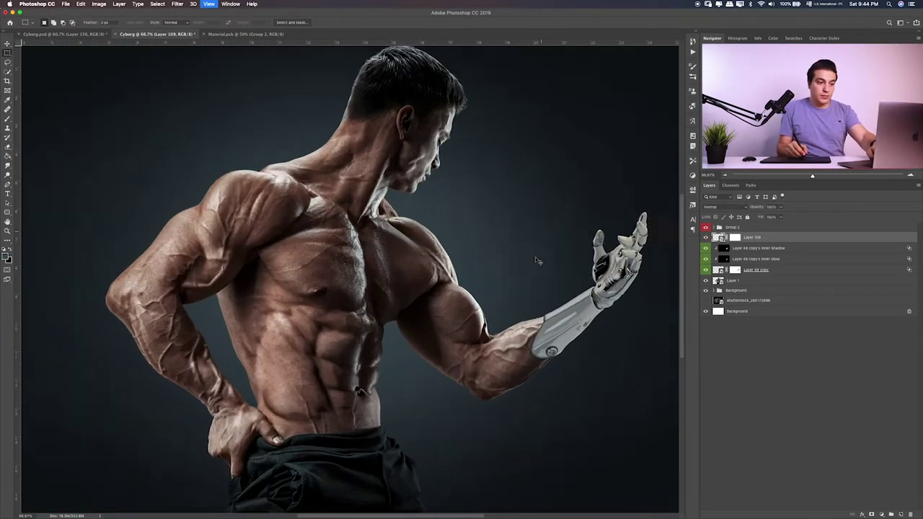
key("ctrl+plus")
key("ctrl+plus")
left_click_drag(490, 290, 335, 301)
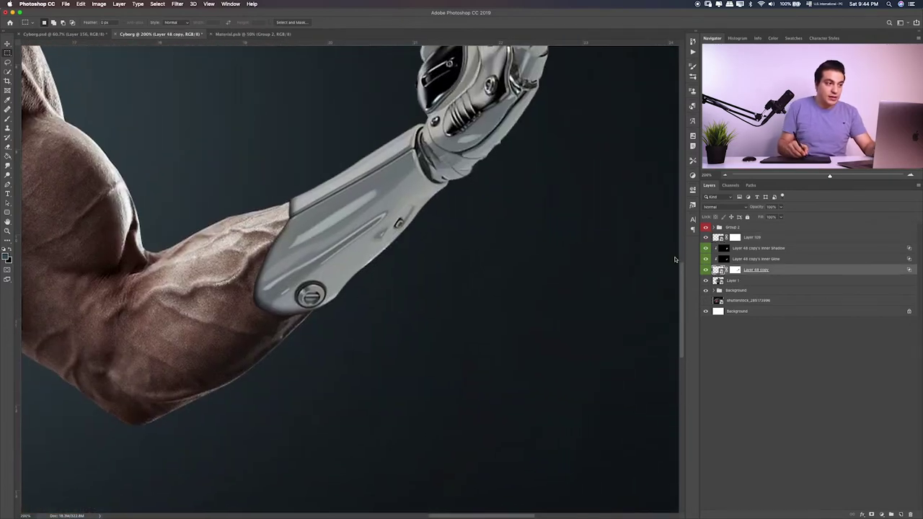
Step: Apply Liquify to the robotic forearm with a smaller brush
left_click(750, 269)
left_click(176, 4)
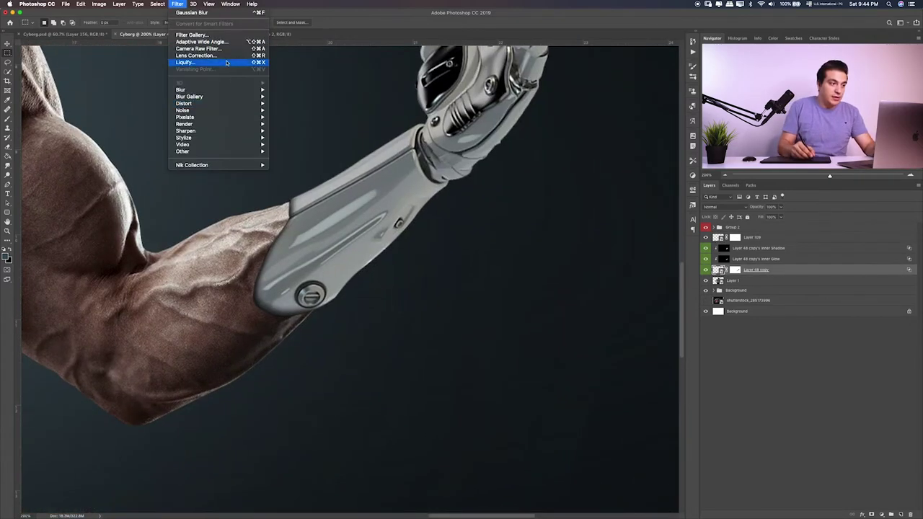
left_click(252, 63)
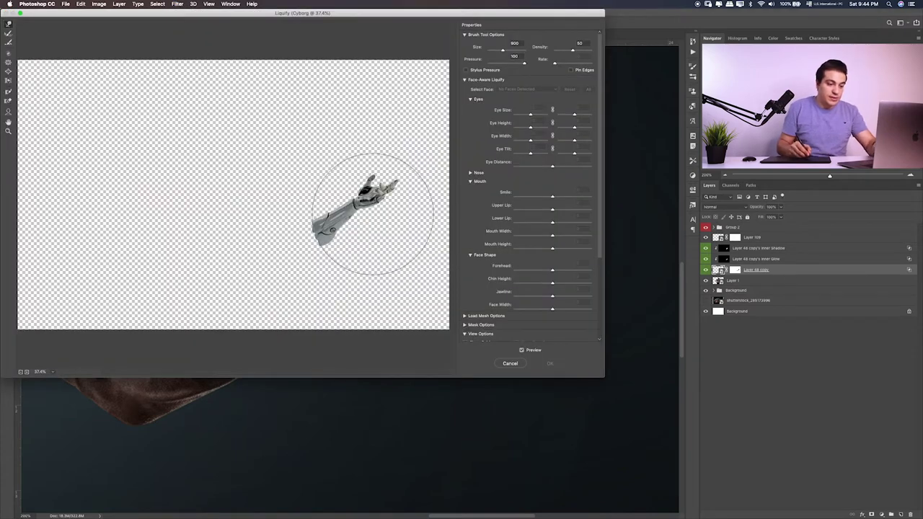
scroll(372, 217, "up", 3)
scroll(325, 205, "up", 3)
scroll(289, 195, "up", 3)
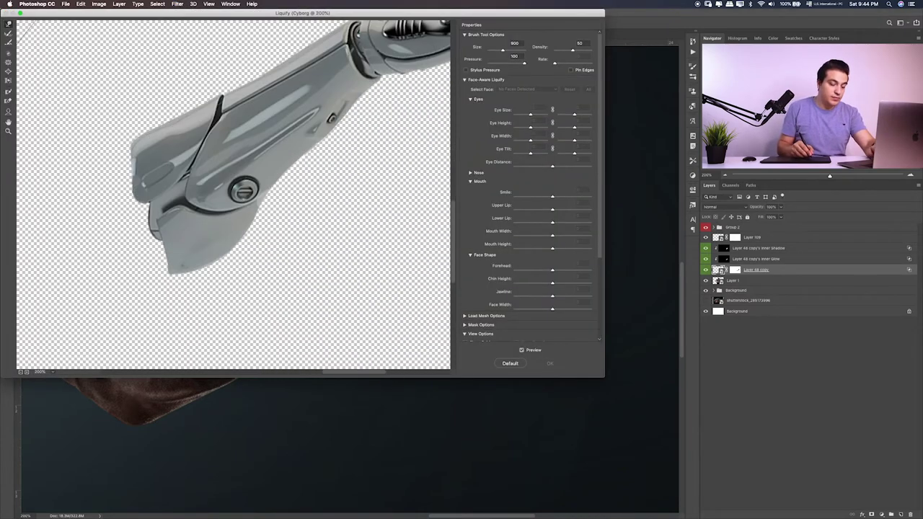
key("[")
key("[")
key("[")
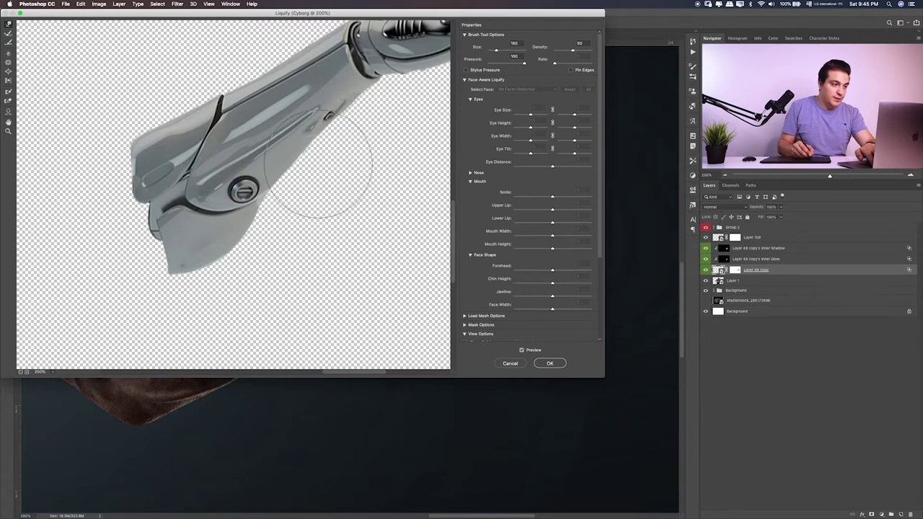
key("[")
key("[")
key("[")
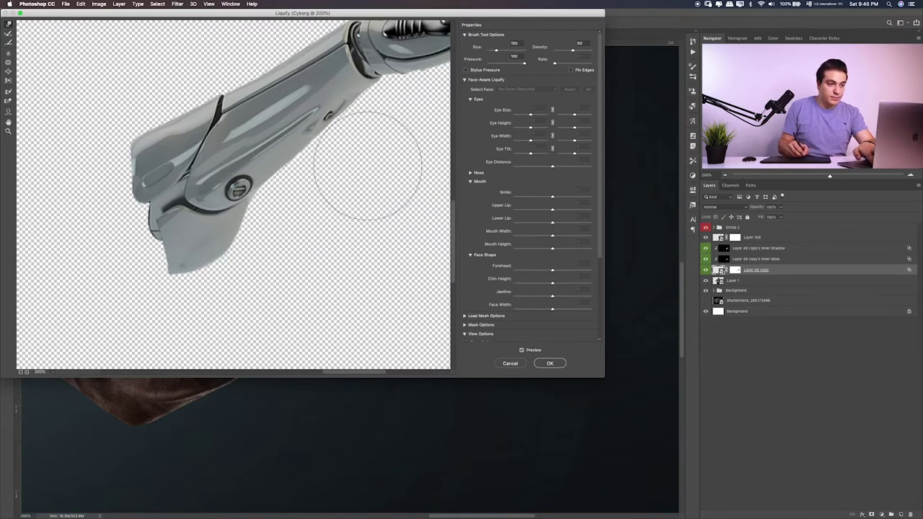
left_click(550, 362)
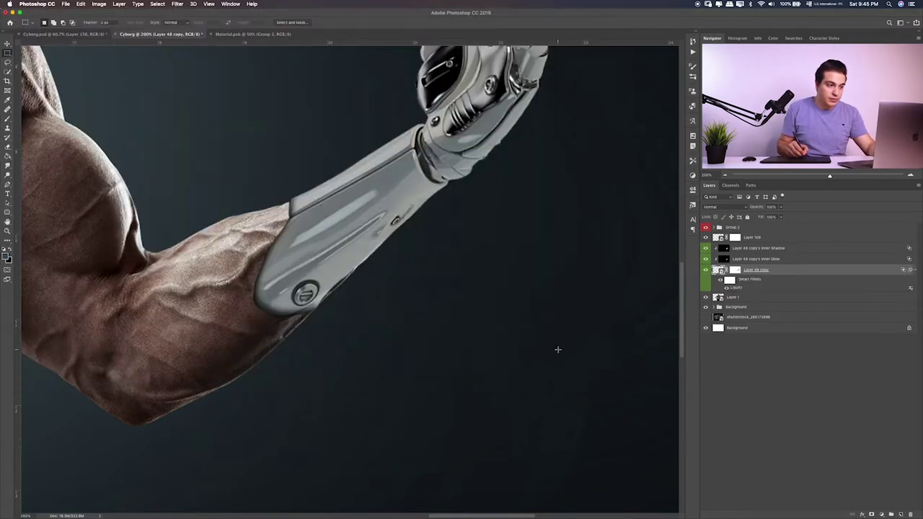
Step: Reopen Liquify and push the elbow end snugly against the biceps
double_click(743, 288)
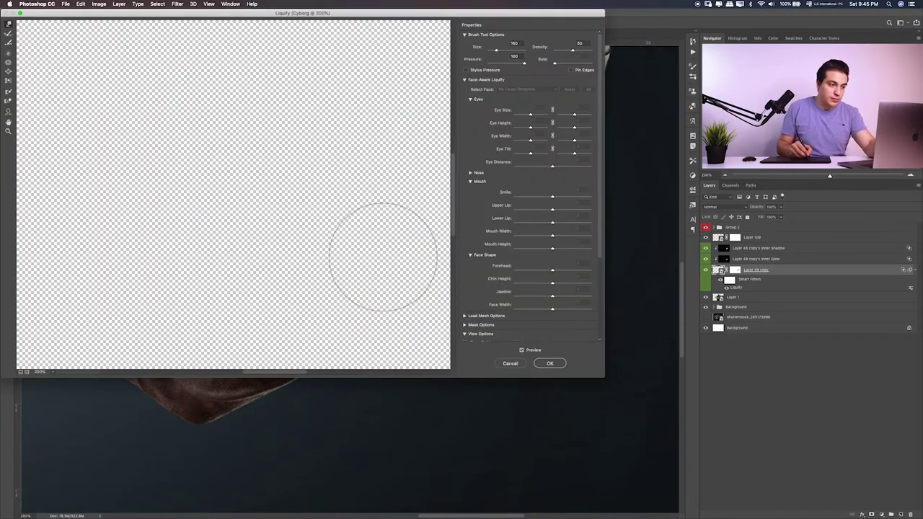
left_click(549, 363)
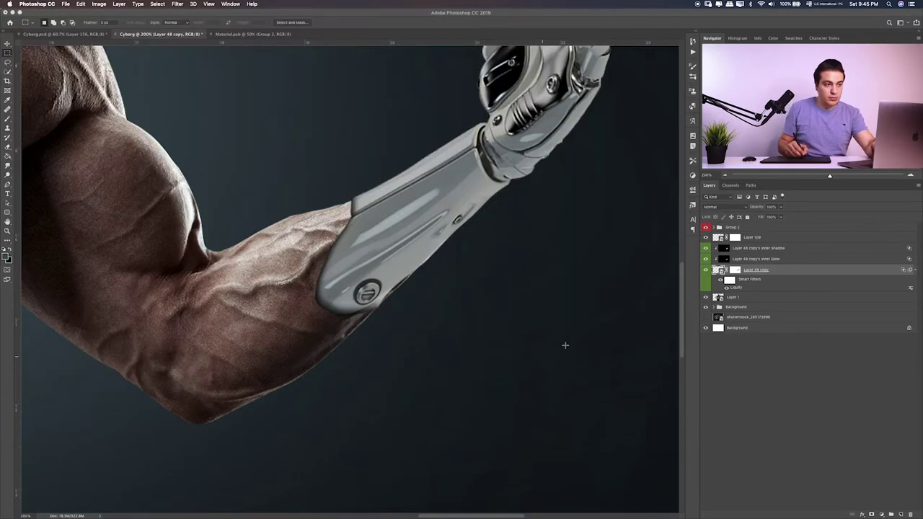
key("ctrl+shift+x")
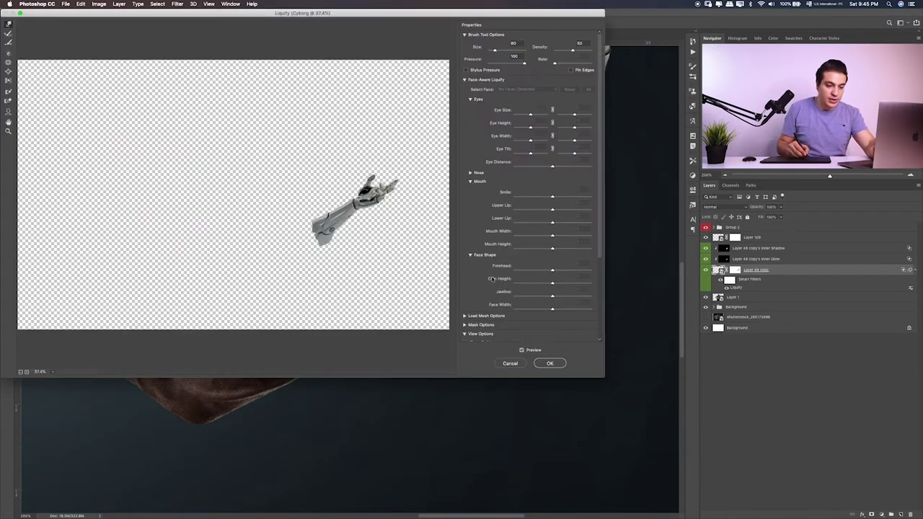
key("ctrl+plus")
key("ctrl+plus")
key("ctrl+plus")
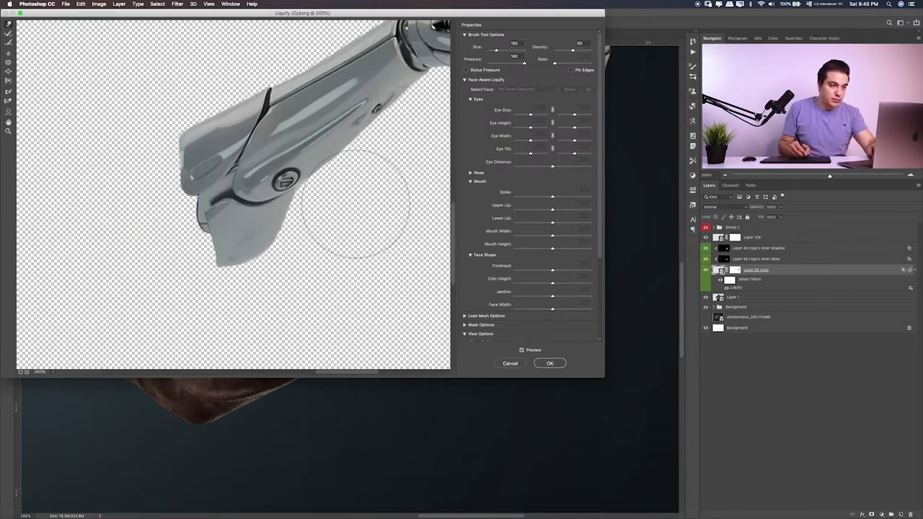
left_click(550, 362)
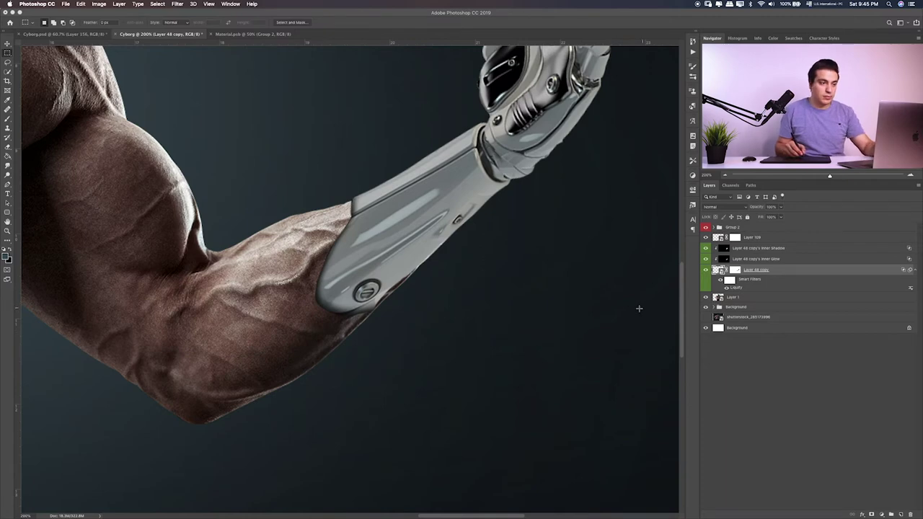
left_click(732, 298)
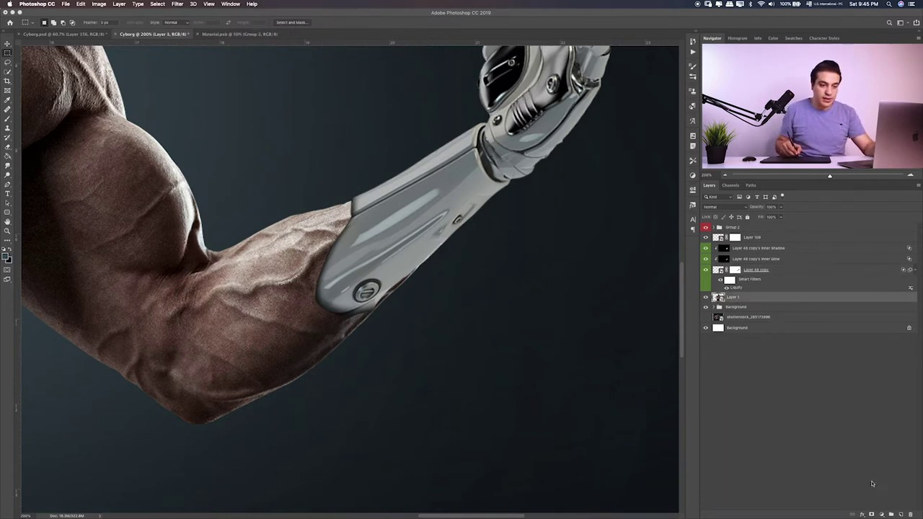
Step: Mask Layer 1 and paint out the skin edge beneath the metal arm
left_click(871, 515)
key("b")
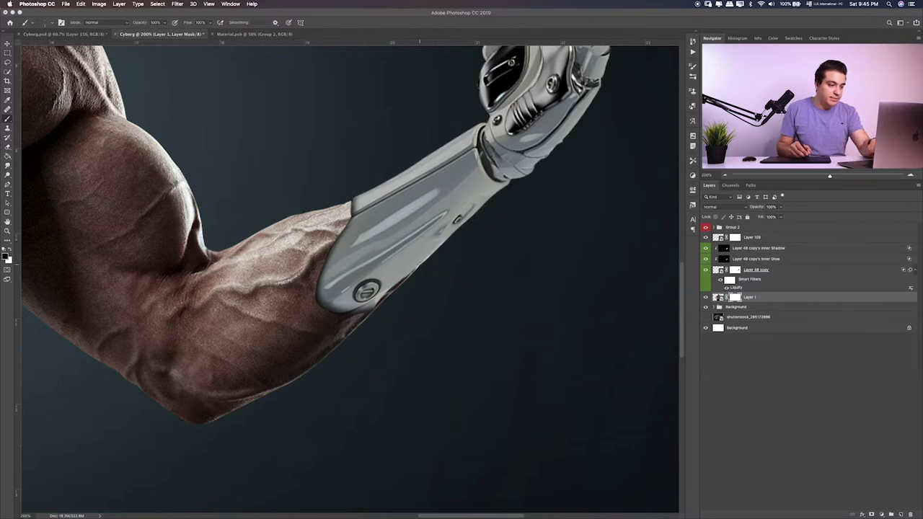
left_click_drag(391, 290, 433, 279)
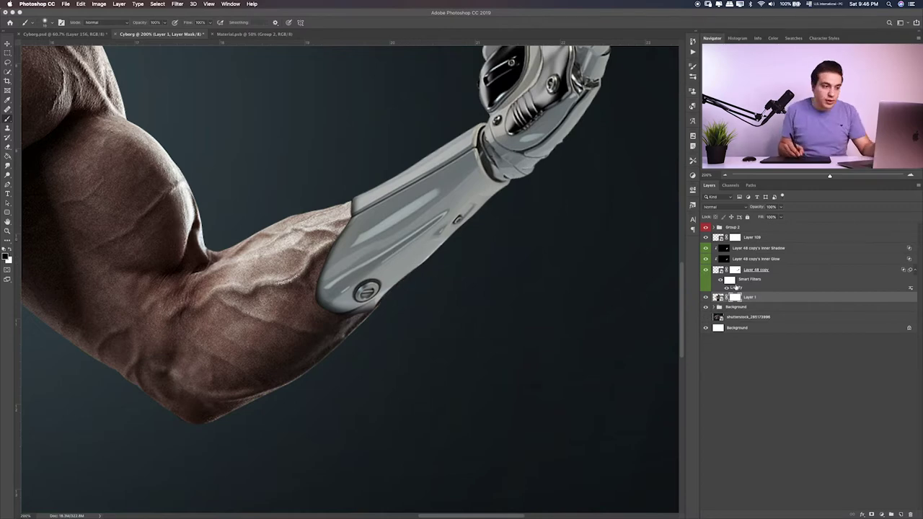
Step: Recheck the arm's Liquify filter without changes and fit the whole image
double_click(736, 287)
left_click(560, 363)
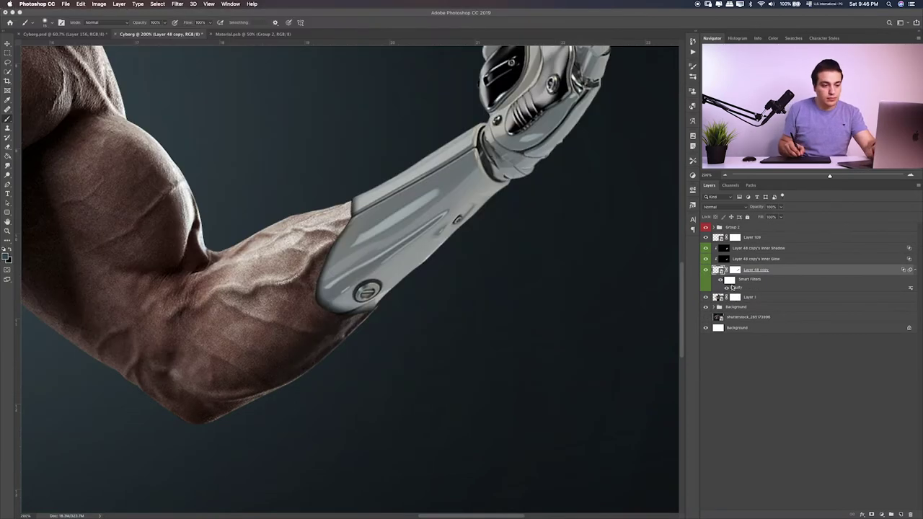
double_click(734, 287)
scroll(309, 227, "up", 2)
left_click(538, 359)
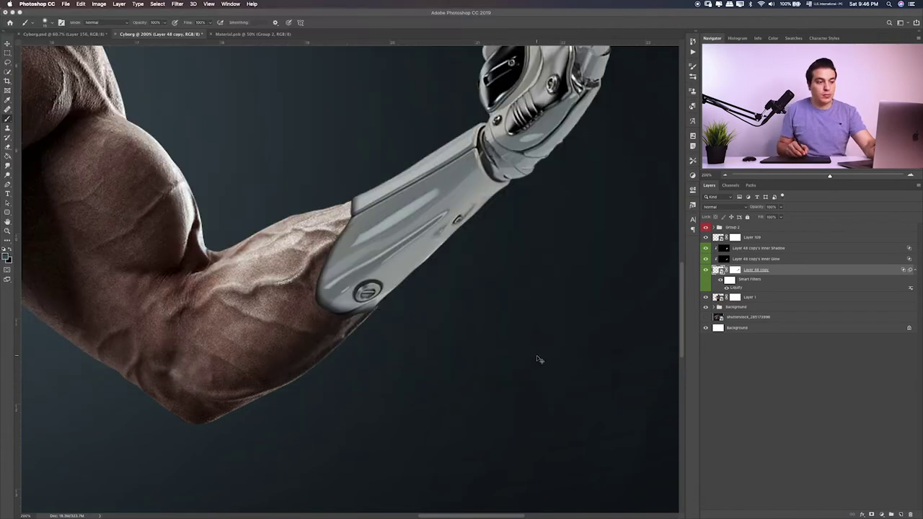
key("super+0")
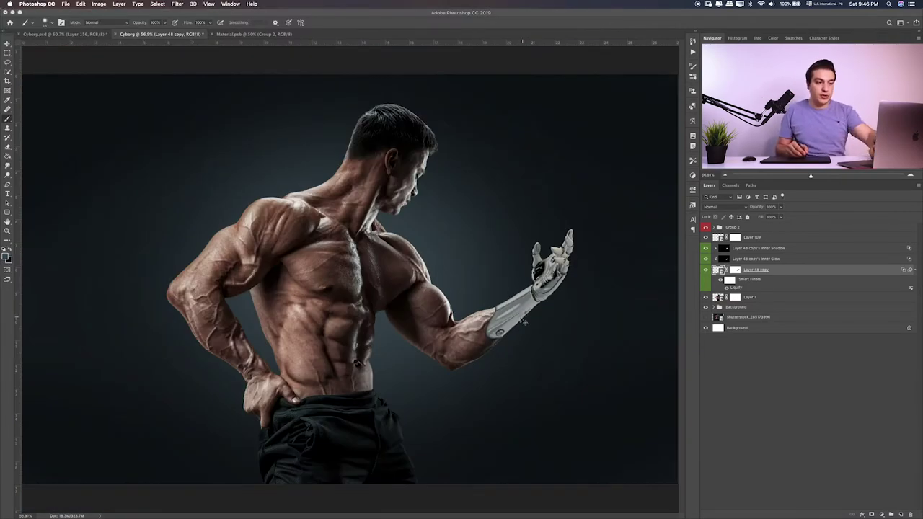
scroll(459, 279, "up", 5)
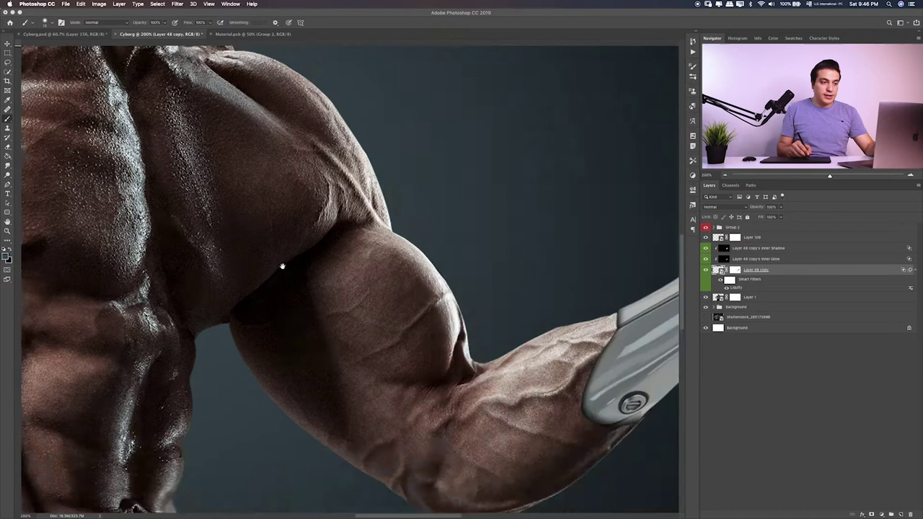
left_click_drag(281, 266, 108, 224)
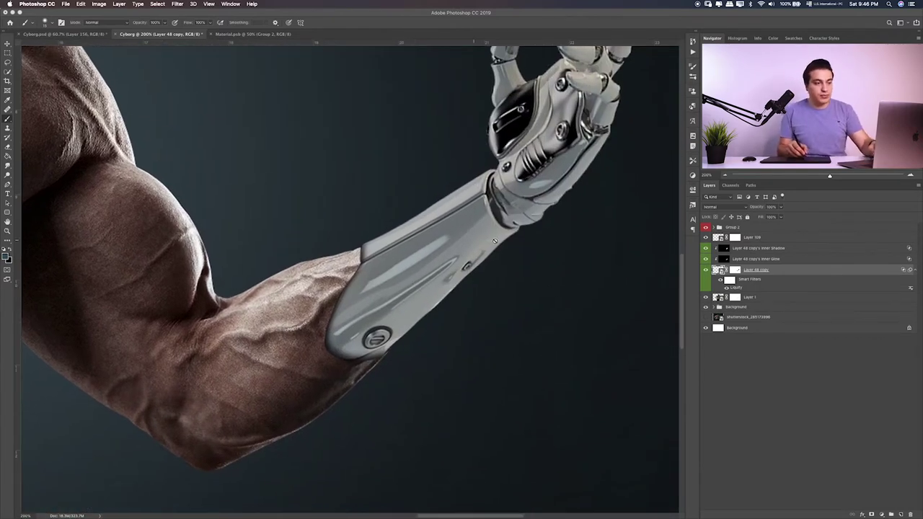
key("ctrl+0")
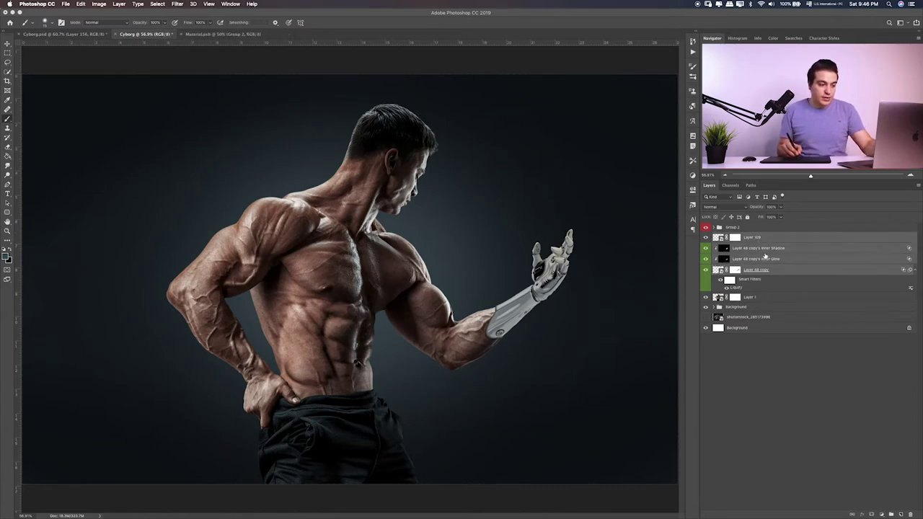
Step: Group the arm layers into Group 4 and paint dark shading on a clipped new layer
key("ctrl+g")
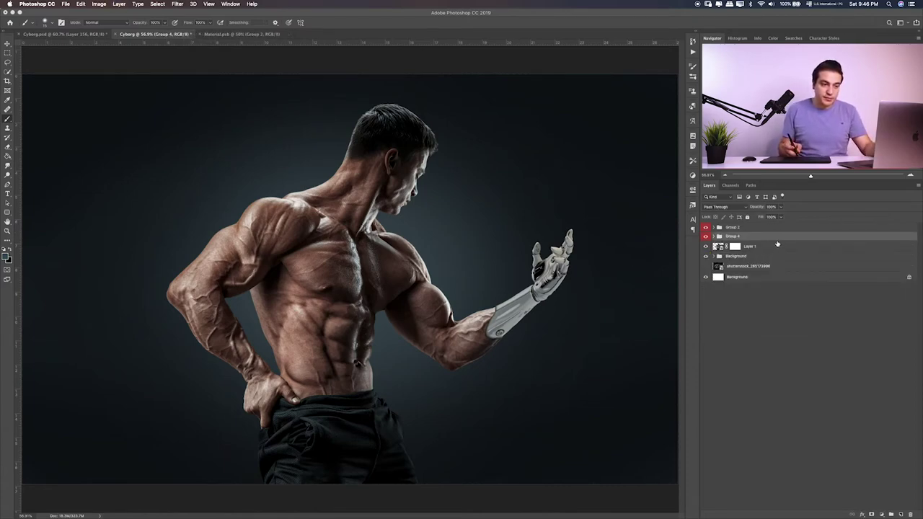
left_click(901, 514)
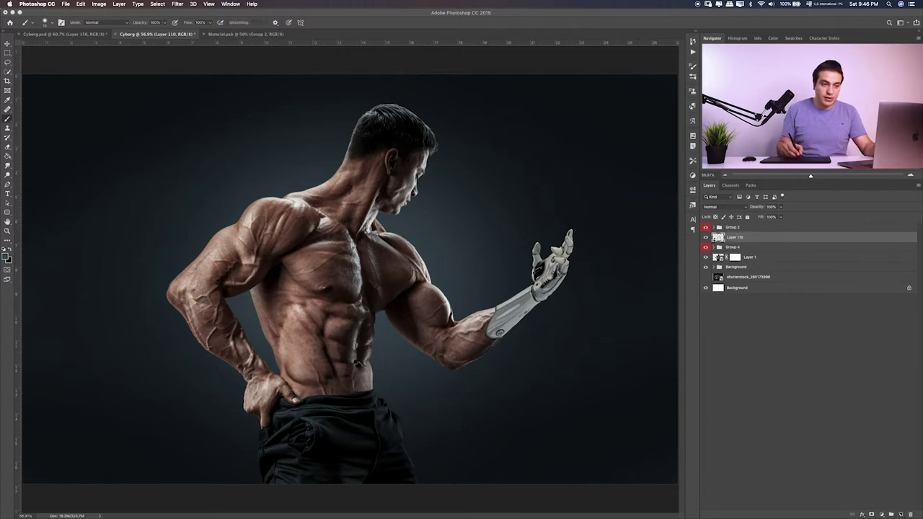
left_click(735, 241, "alt")
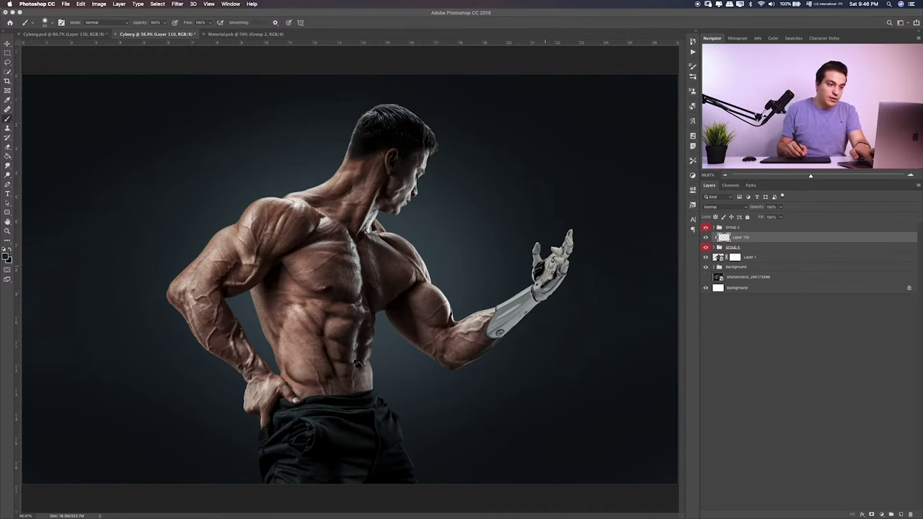
mouse_move(561, 268)
left_mouse_down()
mouse_move(511, 305)
mouse_move(541, 260)
mouse_move(569, 239)
left_mouse_up()
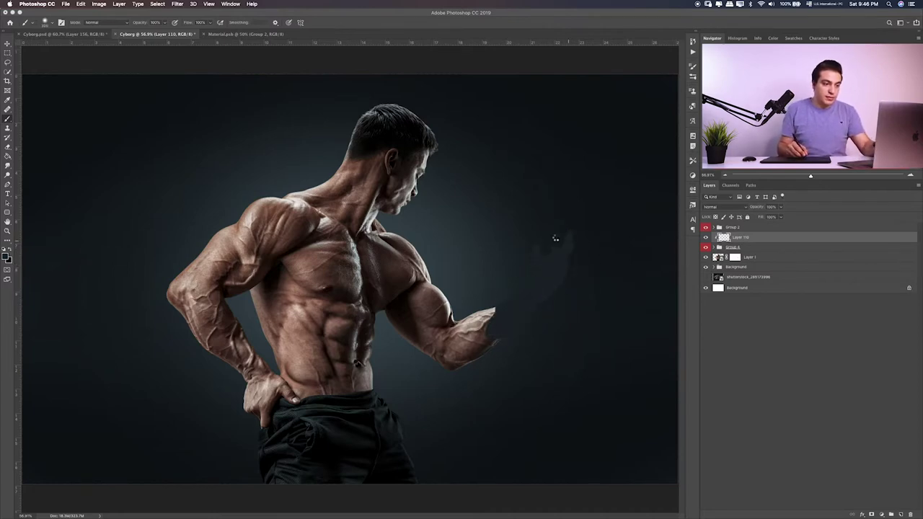
Step: Set the shading layer's blend mode to Soft Light
key("v")
key("shift+plus")
key("shift+plus")
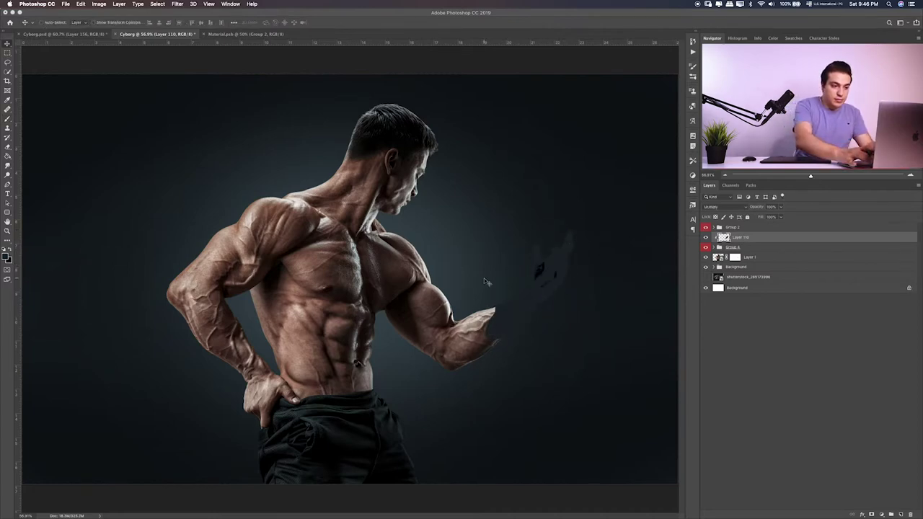
key("shift+plus")
key("shift+plus")
key("shift+plus")
key("shift+plus")
key("shift+plus")
key("shift+plus")
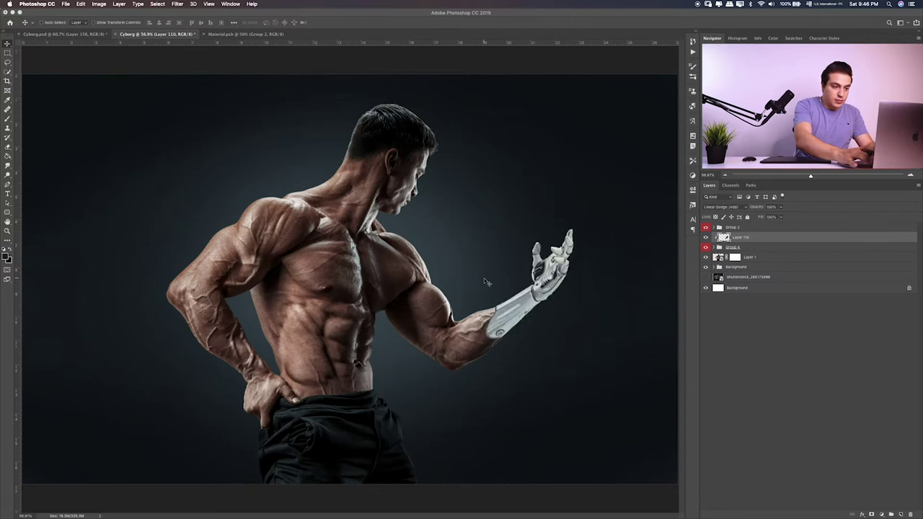
key("shift+plus")
key("shift+plus")
key("shift+minus")
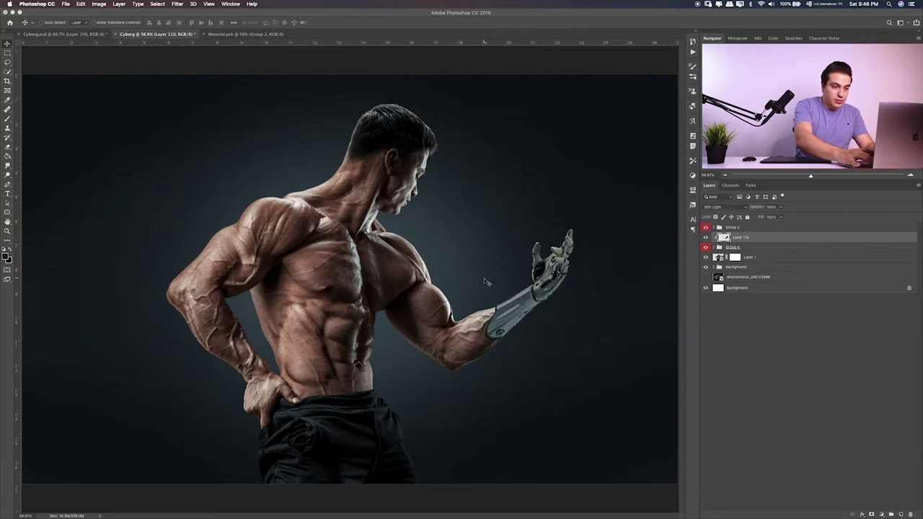
key("shift+plus")
key("shift+plus")
Step: At 200% zoom, erase Layer 110's soft-light shading from the palm and finger bases at 20% opacity
key("b")
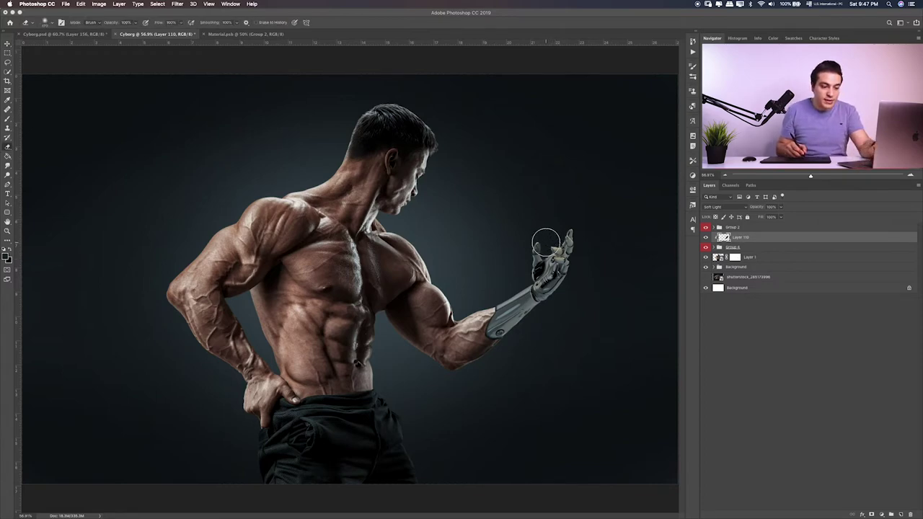
key("ctrl+plus")
key("ctrl+plus")
key("ctrl+plus")
mouse_move(566, 248)
left_mouse_down()
mouse_move(538, 286)
mouse_move(525, 342)
left_mouse_up()
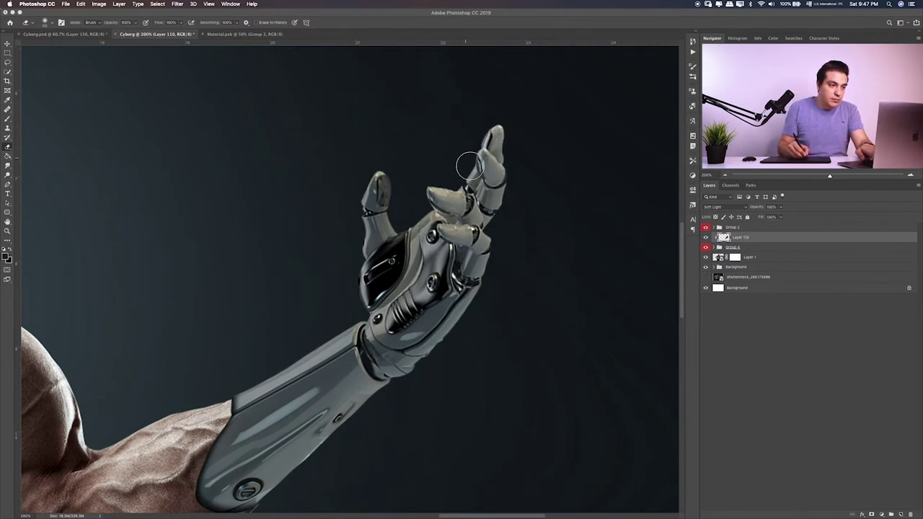
left_click_drag(406, 223, 395, 182)
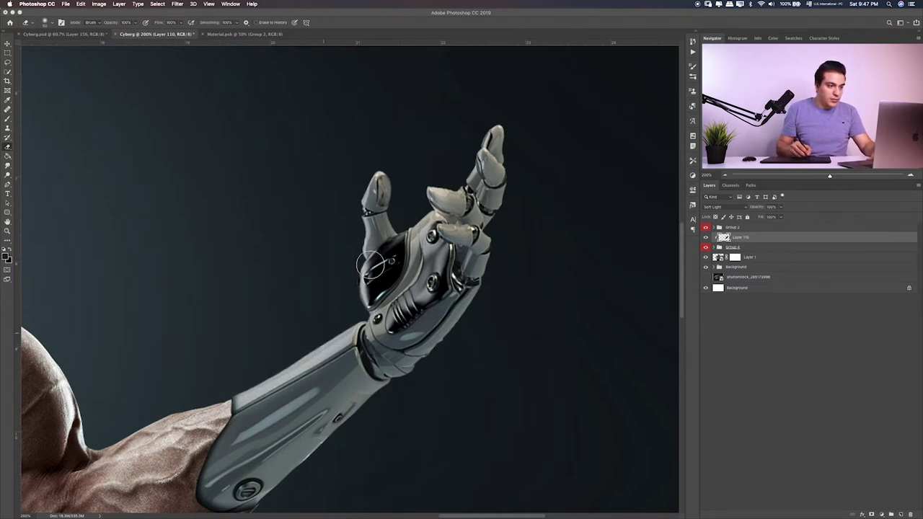
key("2")
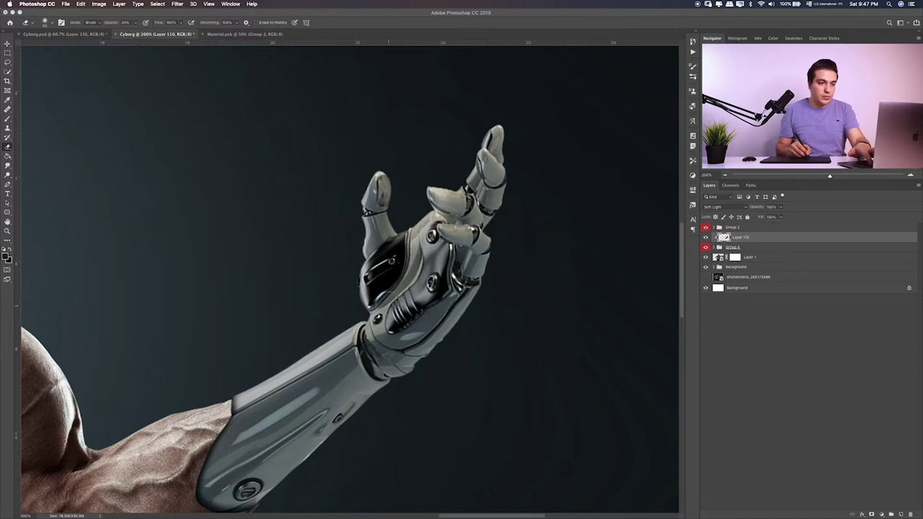
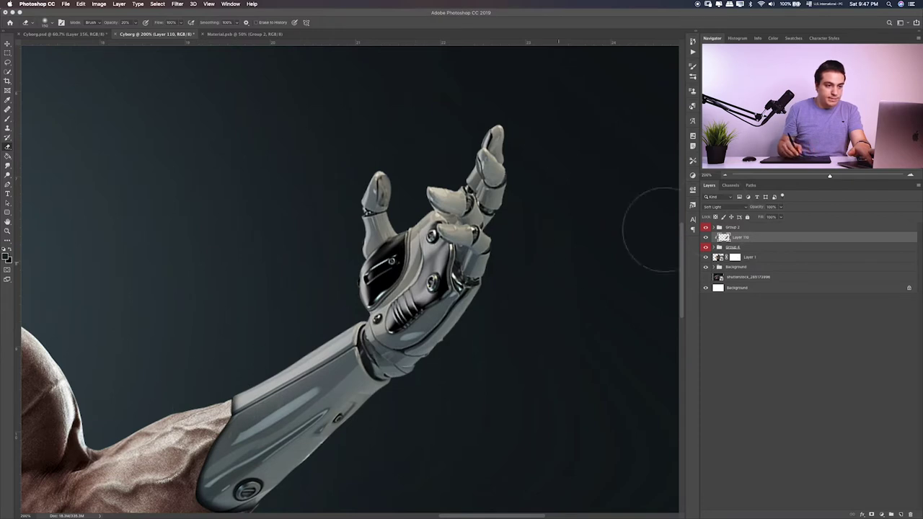
Step: Compare Layer 110 on and off, then add Layer 111 above it in Group 4
left_click(705, 238)
left_click(706, 238)
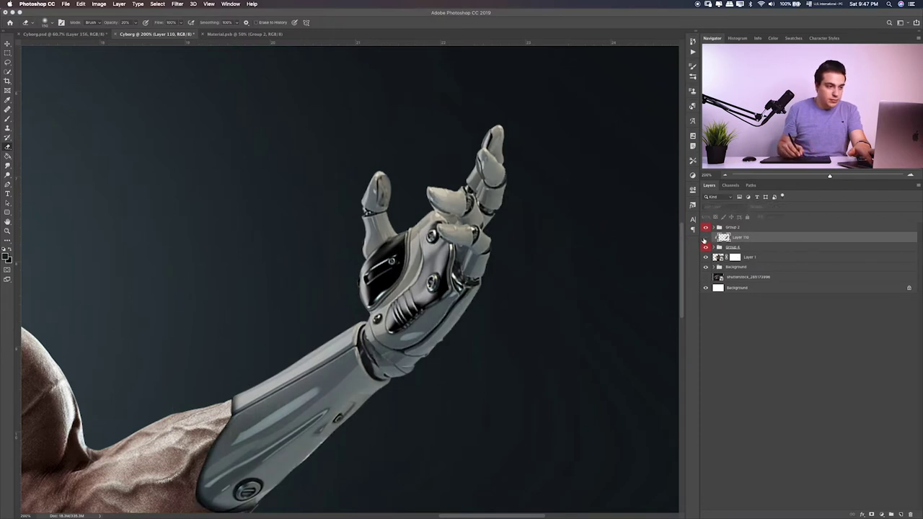
left_click(705, 238)
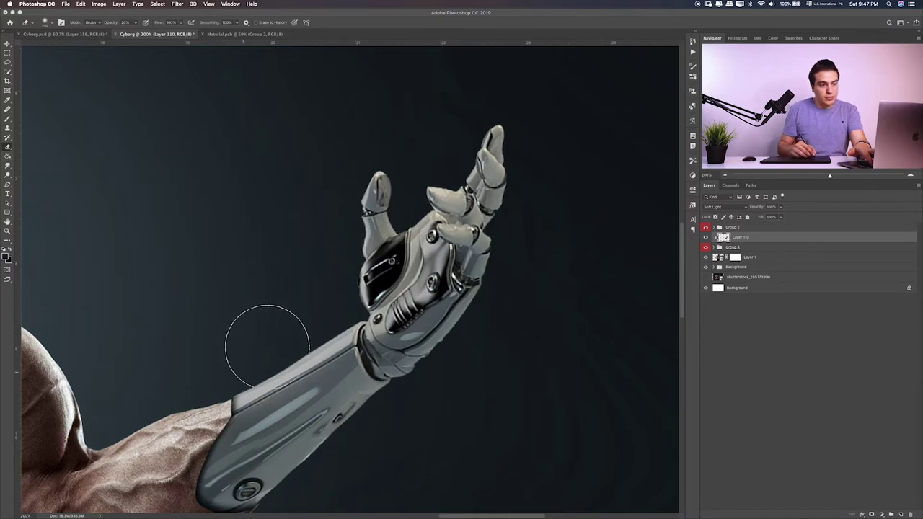
left_click(782, 248)
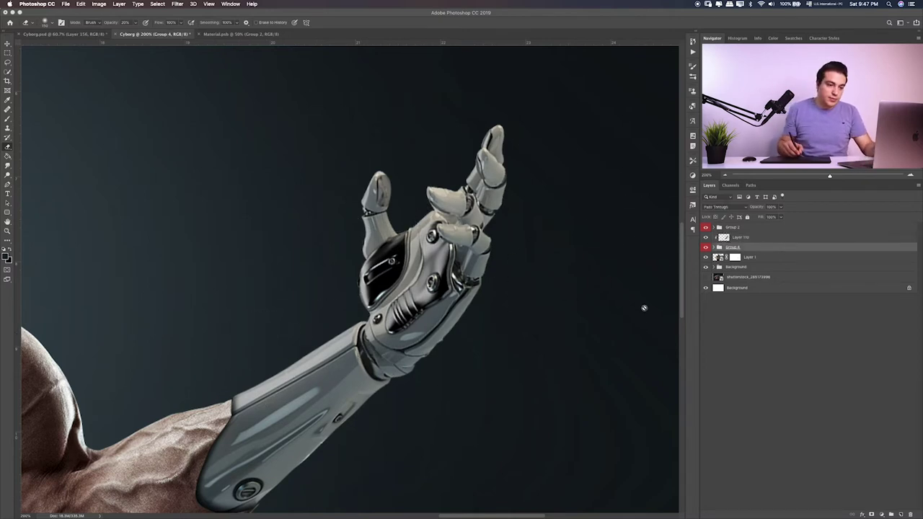
left_click(901, 514)
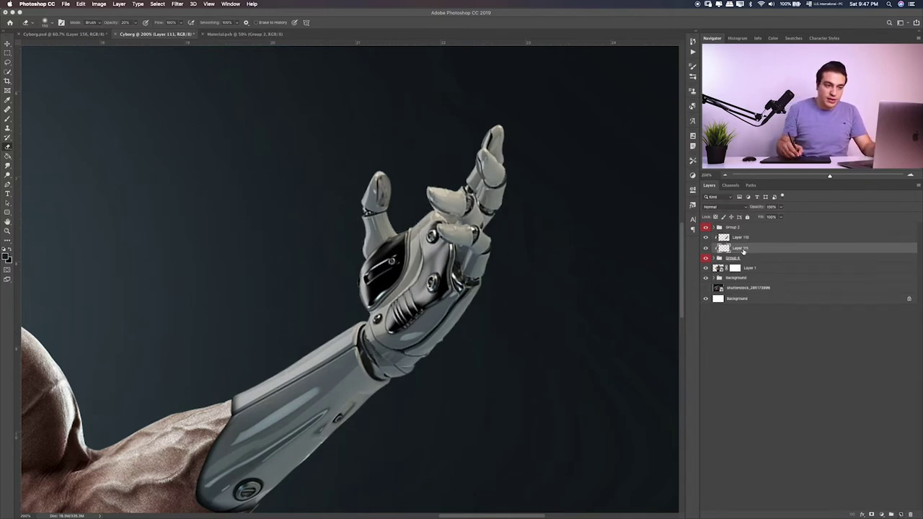
left_click_drag(742, 250, 742, 234)
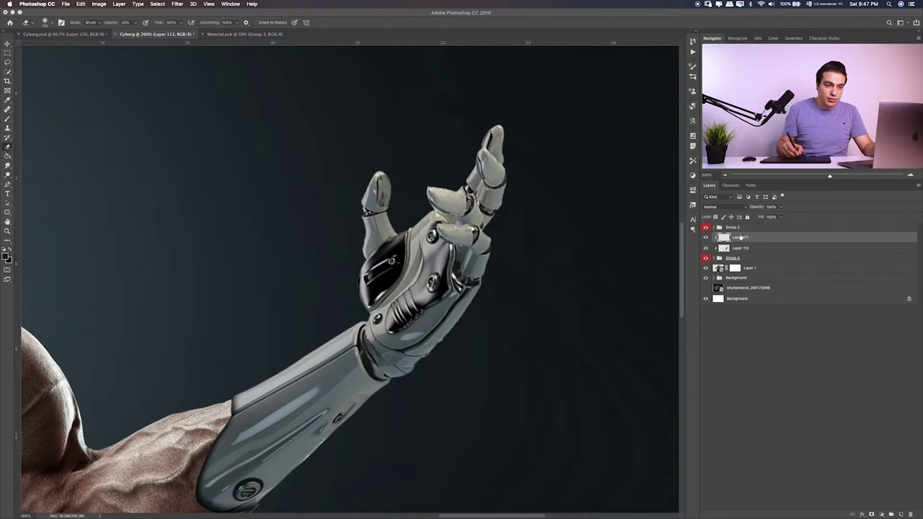
Step: With a small white brush, highlight the robot fingertips, thumb and forearm's upper edge
left_click(7, 120)
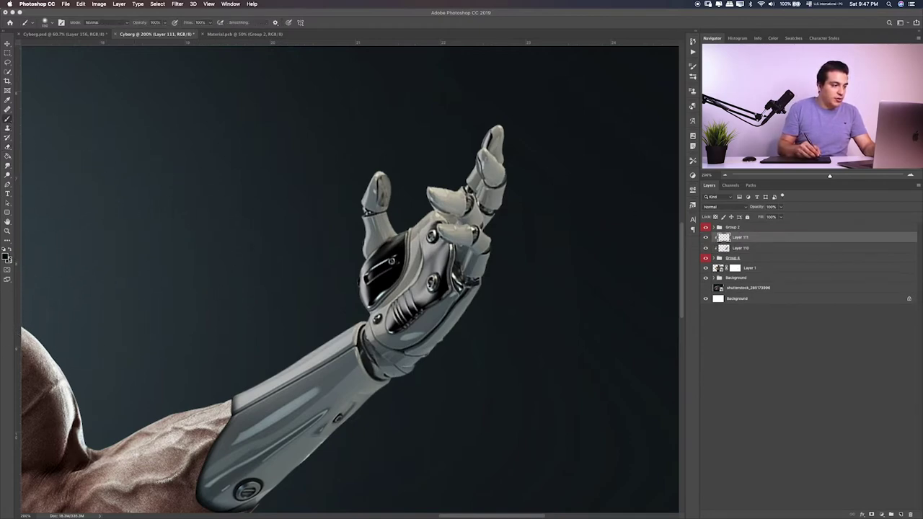
left_click(6, 256)
left_click(585, 166)
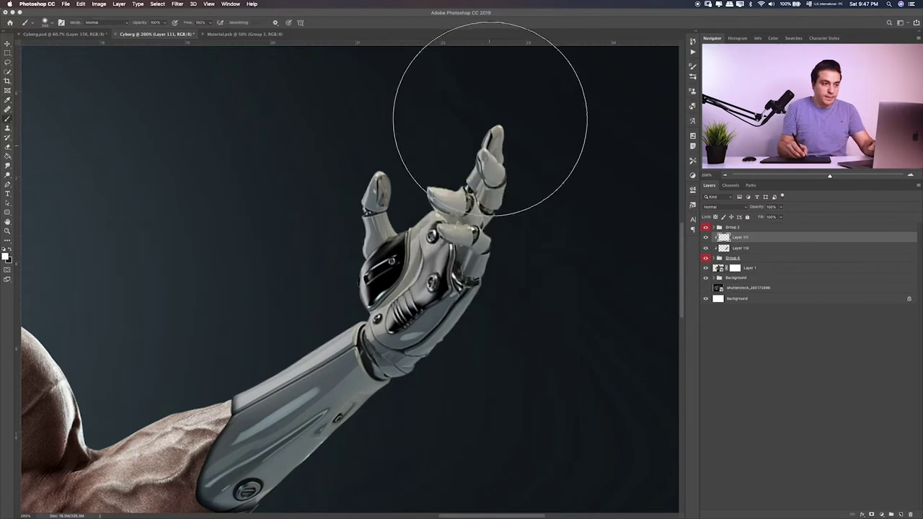
key("bracketleft")
key("bracketleft")
key("bracketleft")
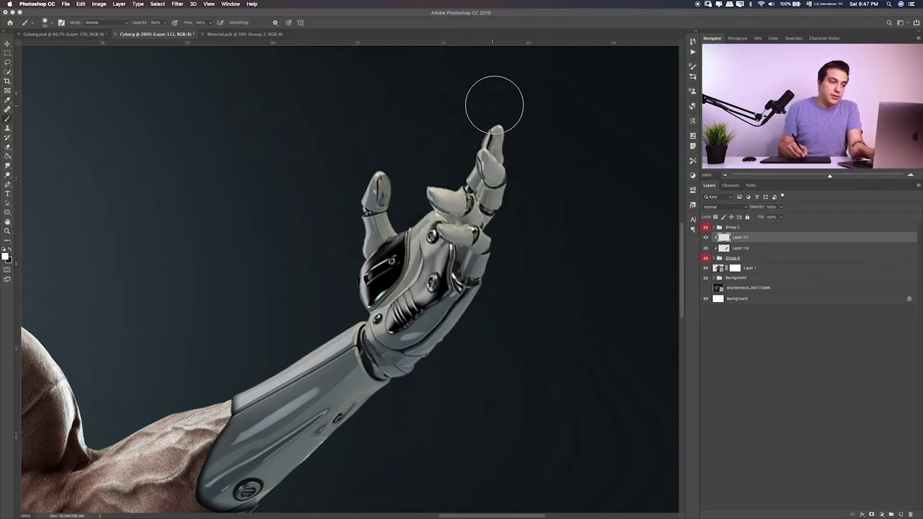
left_click_drag(488, 98, 478, 116)
key("bracketleft")
key("bracketleft")
left_click_drag(468, 154, 450, 175)
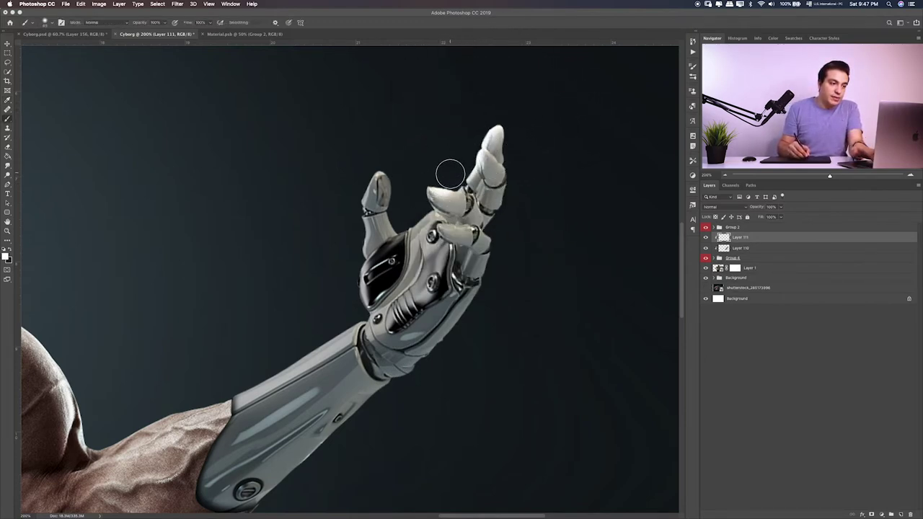
mouse_move(417, 205)
left_mouse_down()
mouse_move(396, 217)
mouse_move(397, 173)
mouse_move(374, 180)
left_mouse_up()
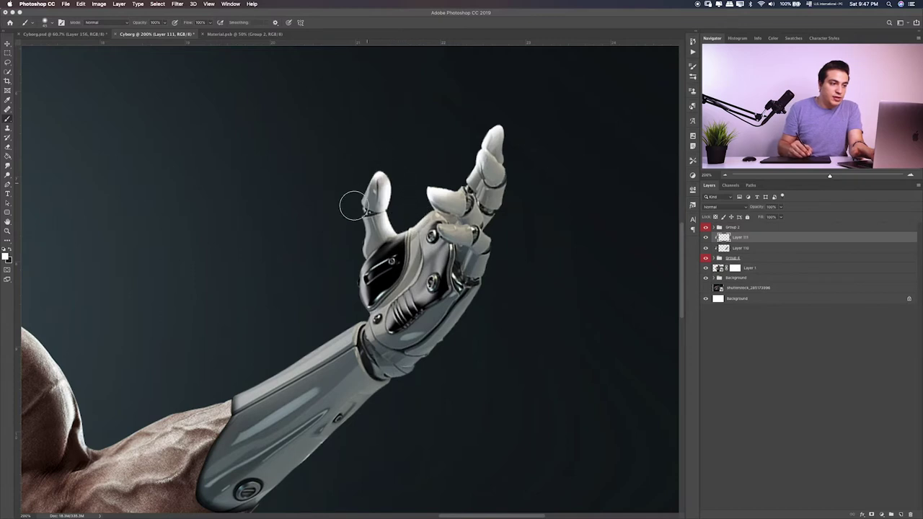
mouse_move(349, 279)
left_mouse_down()
mouse_move(339, 313)
mouse_move(219, 397)
left_mouse_up()
Step: Set Layer 111 to Overlay blending and reapply the forearm's Liquify smart filter
key("shift+alt+o")
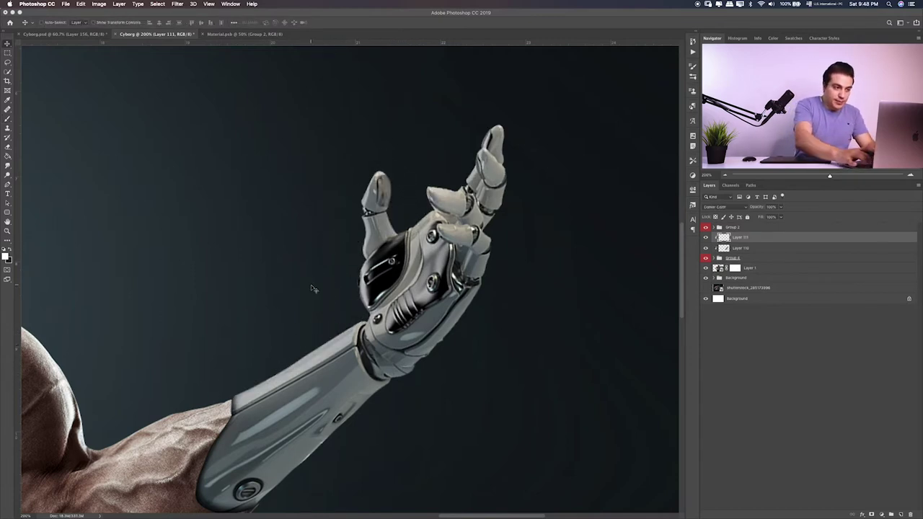
key("e")
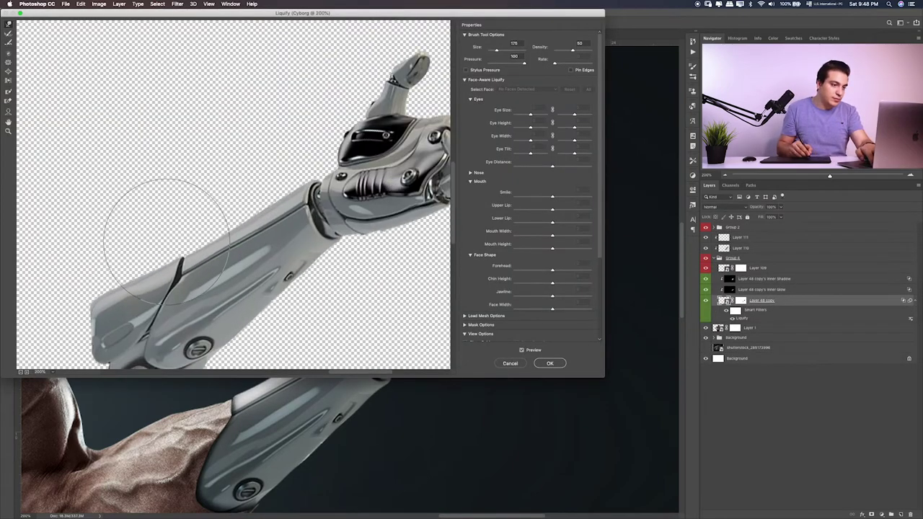
left_click(549, 363)
scroll(499, 335, "down", 2)
scroll(509, 329, "down", 4)
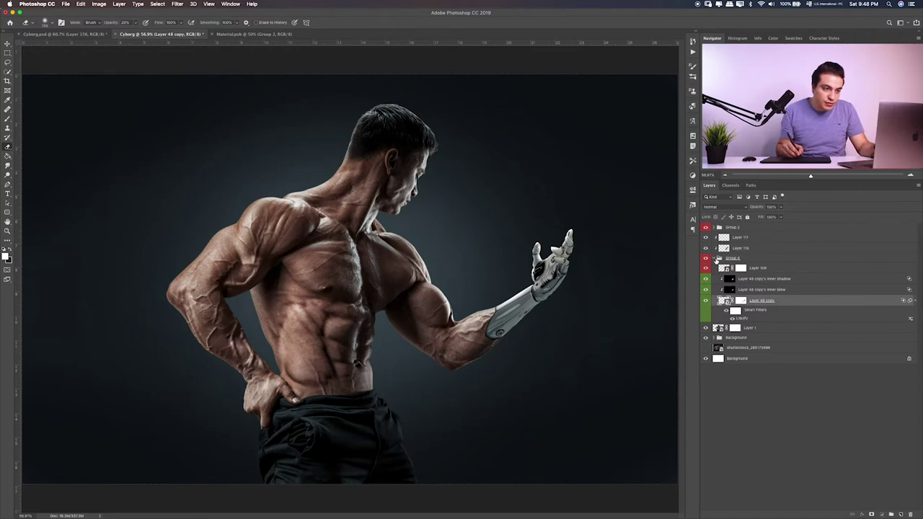
Step: Rotate Group 4, Layer 110 and Layer 111 together by about -1.24°
left_click(714, 258)
left_click(757, 239, "shift")
key("ctrl+t")
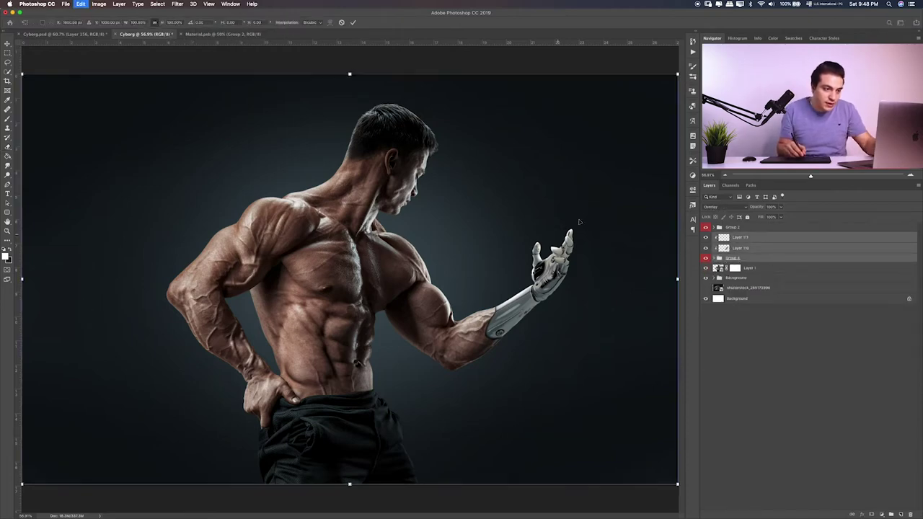
left_click_drag(655, 67, 642, 64)
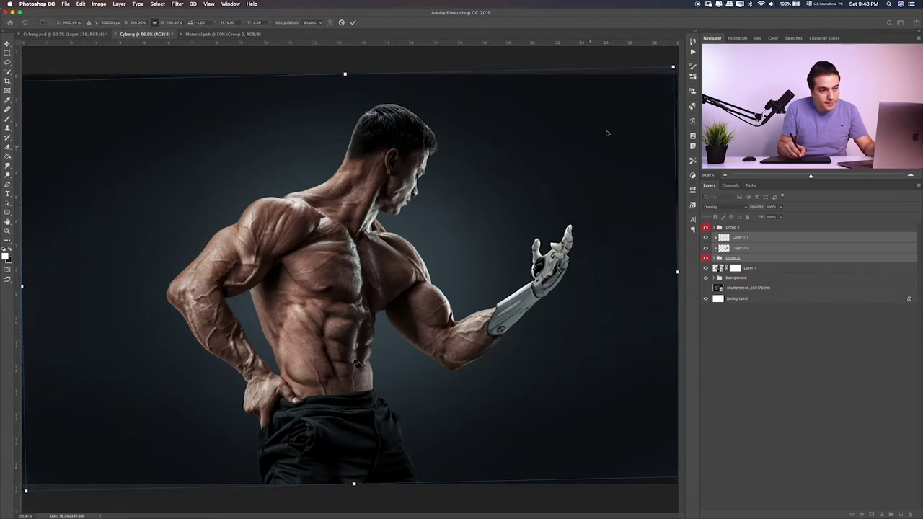
key("Return")
key("e")
Step: Nudge the rotated arm layers about 0.08 cm into place at 100% zoom
key("ctrl+1")
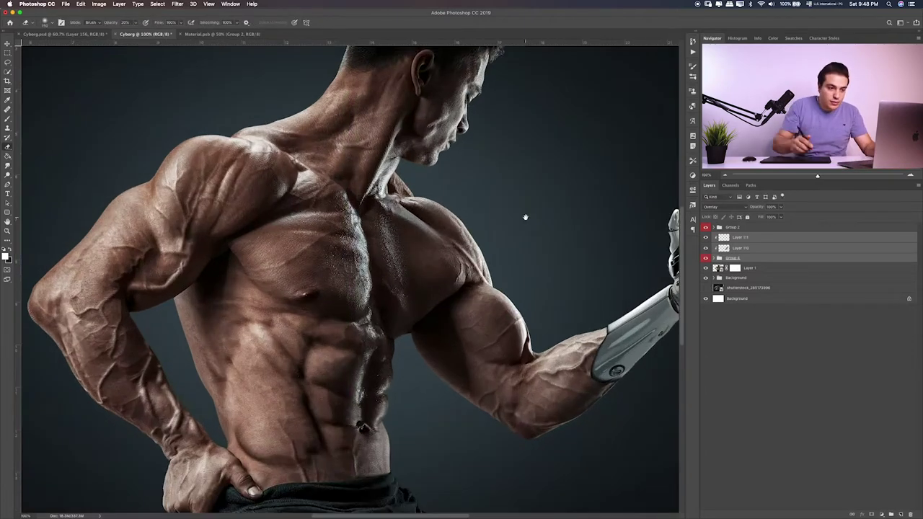
scroll(524, 217, "right", 5)
left_click(377, 274)
key("Return")
key("v")
left_click_drag(361, 266, 363, 268)
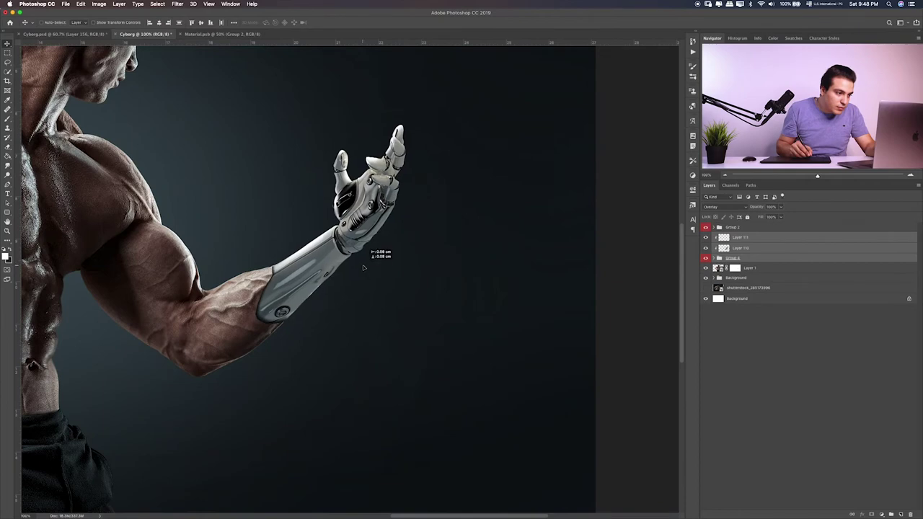
Step: Check the attached arm at 200%, 100% and fit-to-screen, toggling the rulers
key("ctrl+plus")
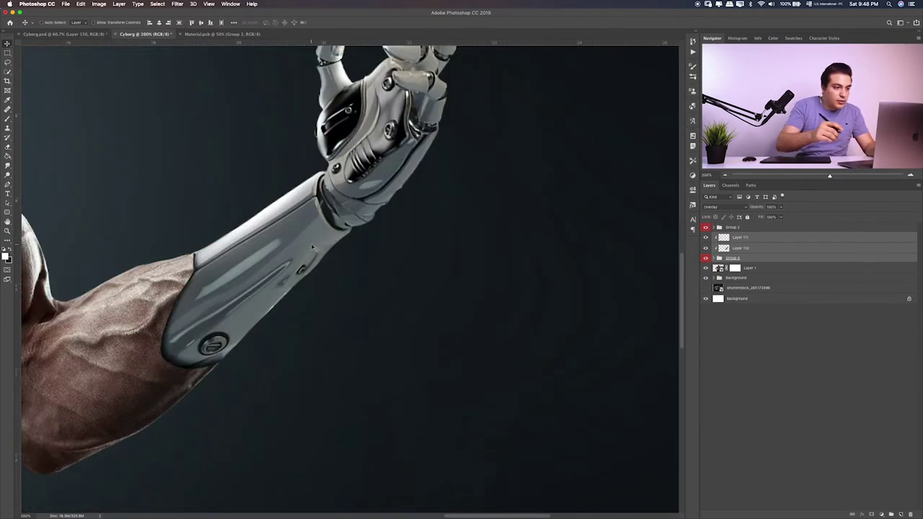
key("ctrl+0")
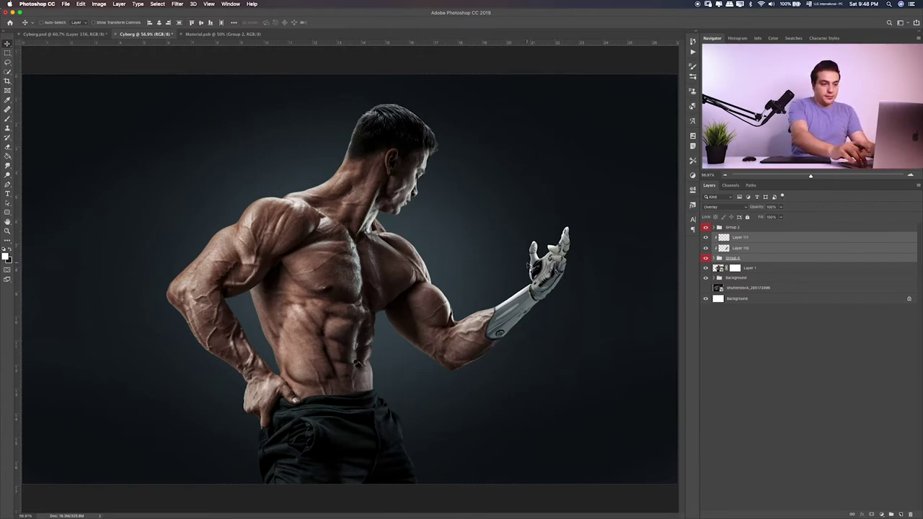
key("ctrl+1")
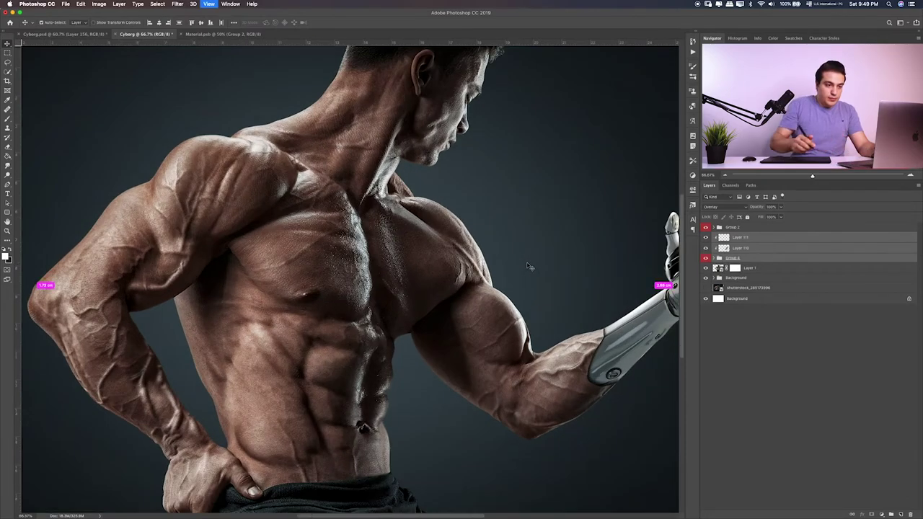
left_click_drag(548, 295, 426, 278)
key("ctrl+r")
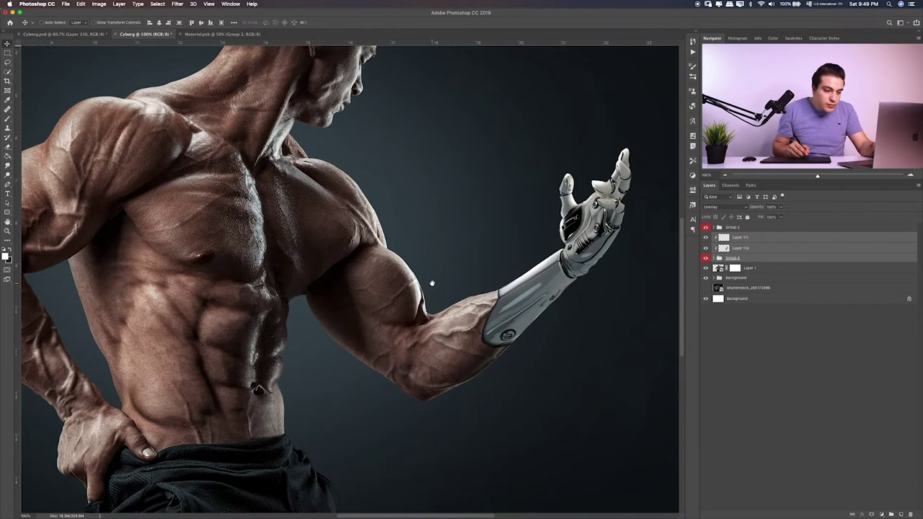
key("ctrl+0")
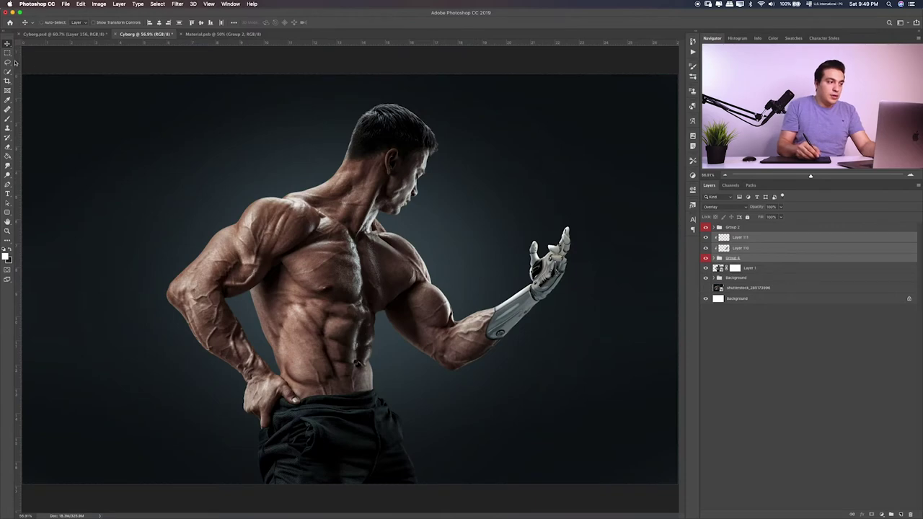
key("m")
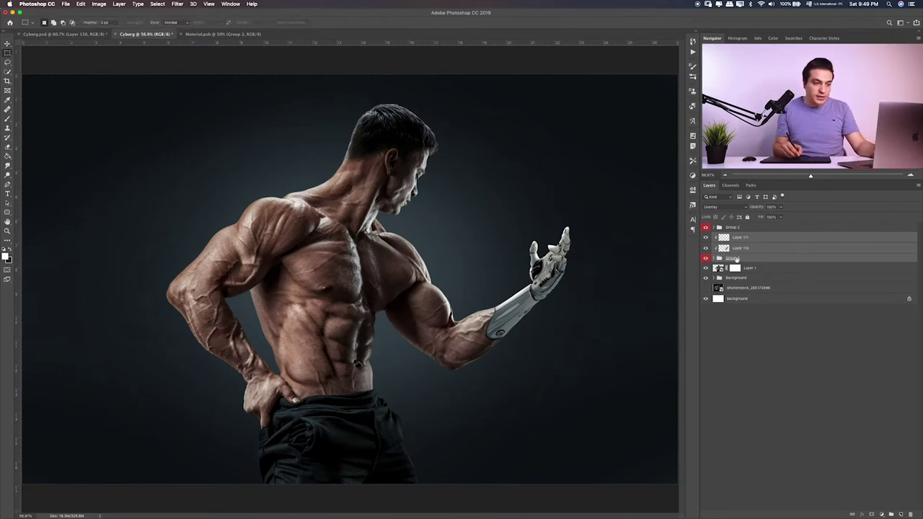
Step: Group the robotic arm layers into one orange-labelled group, then expand Group 2
key("ctrl+g")
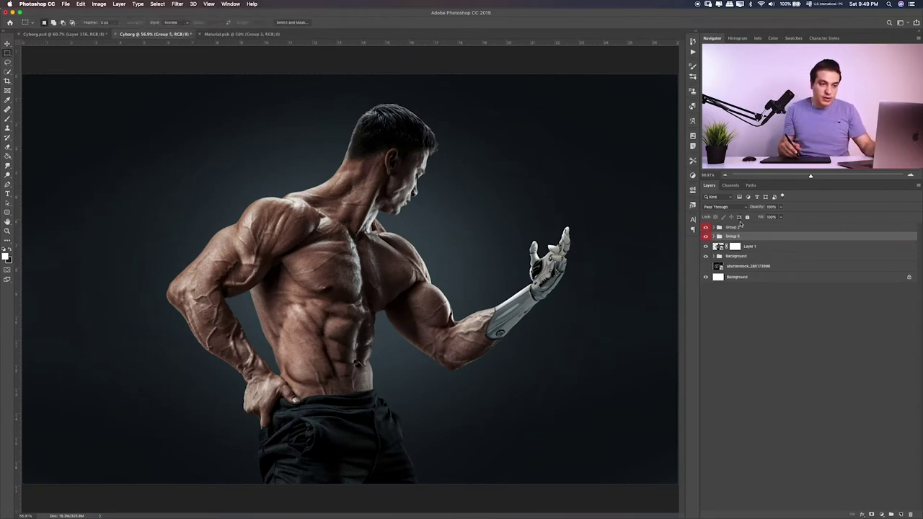
right_click(743, 238)
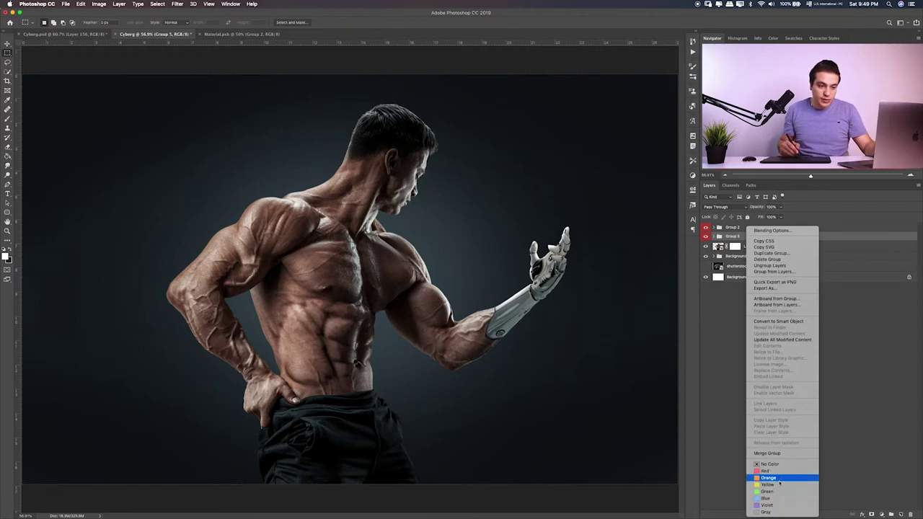
left_click(769, 477)
type("Hand")
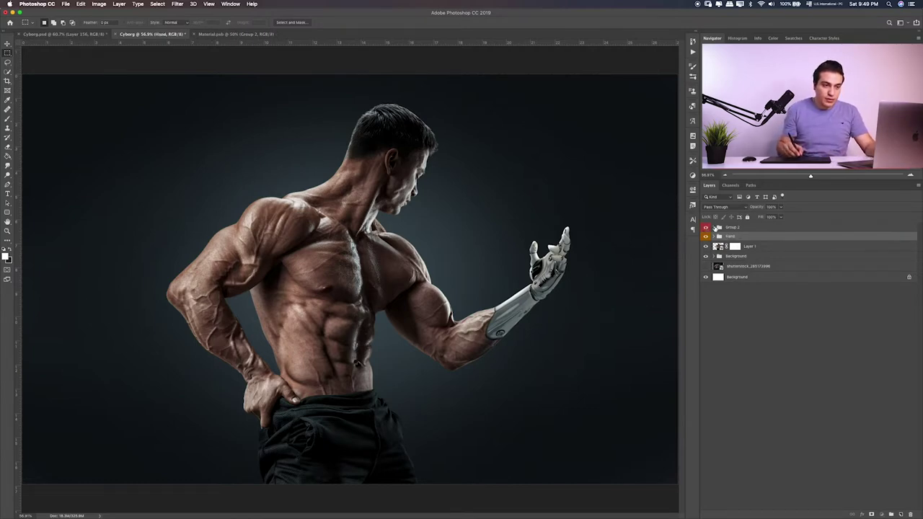
left_click(714, 227)
Step: Move Layer 26 (white plate) and Layer 21 (spine) above Group 2, then hide Group 2
scroll(742, 328, "down", 3)
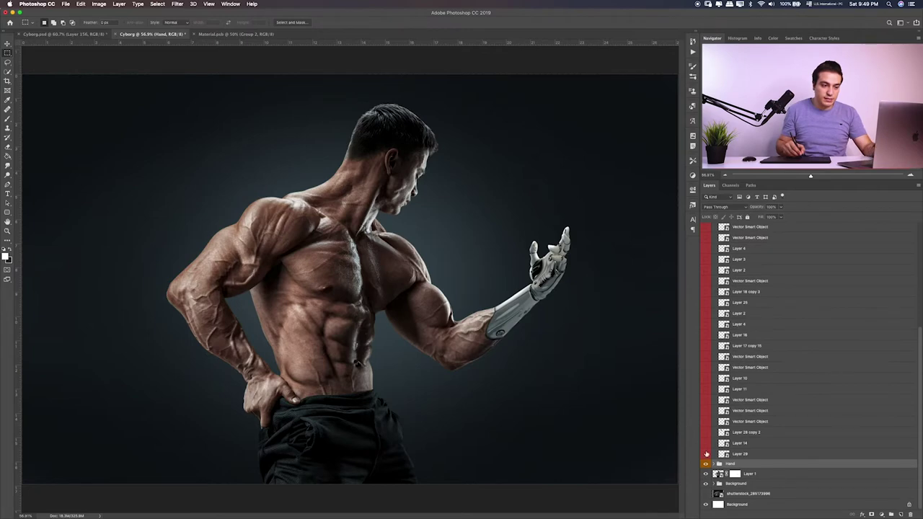
left_click_drag(705, 313, 705, 228)
scroll(715, 363, "up", 5)
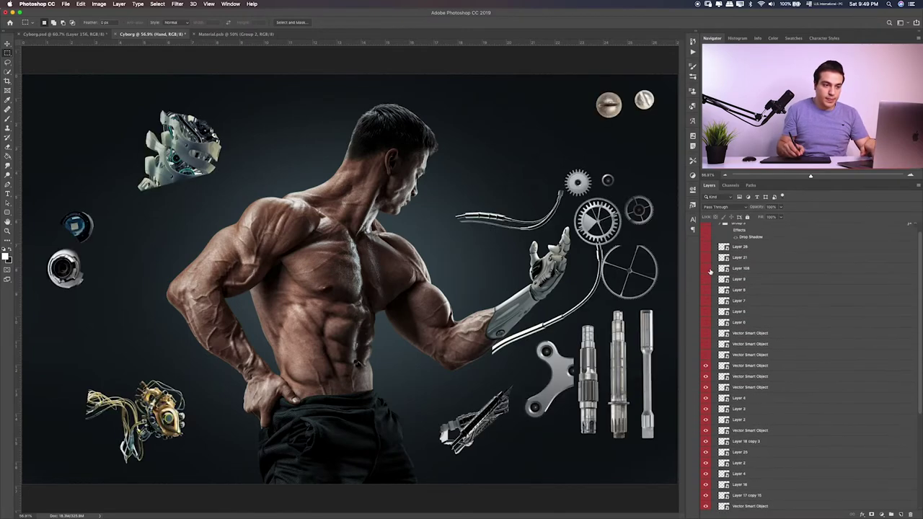
left_click_drag(705, 349, 705, 240)
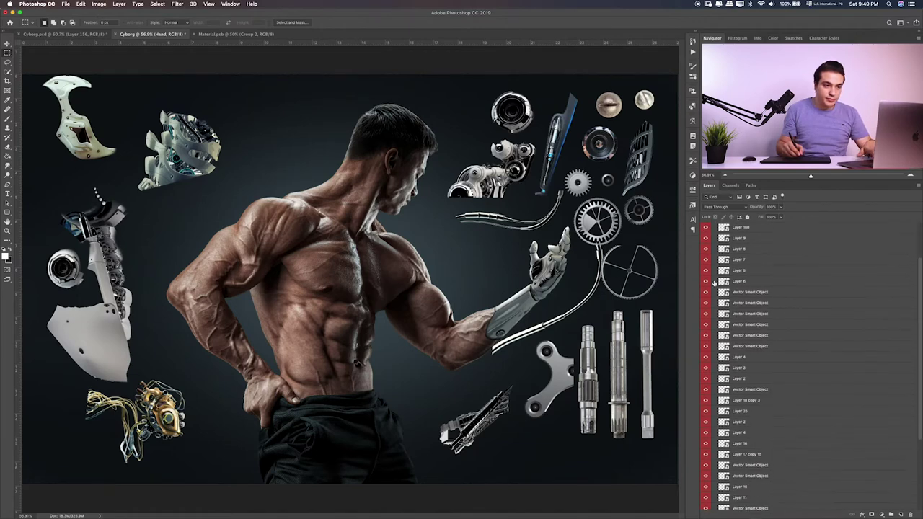
left_click(706, 263)
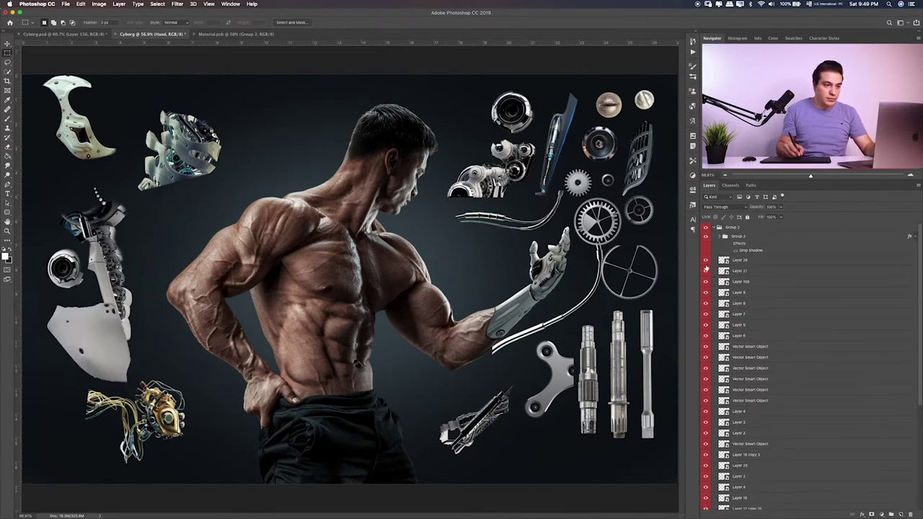
left_click_drag(736, 262, 747, 225)
left_click(706, 271)
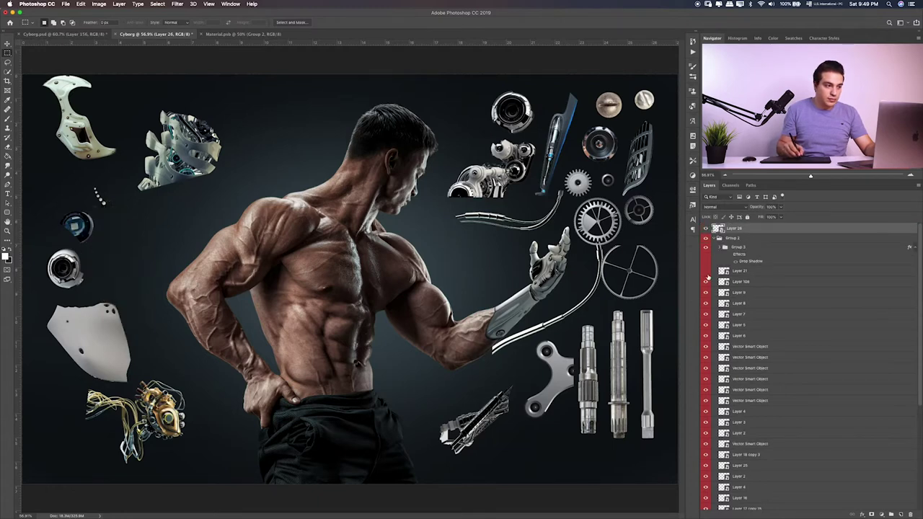
left_click_drag(742, 273, 742, 239)
left_click(716, 249)
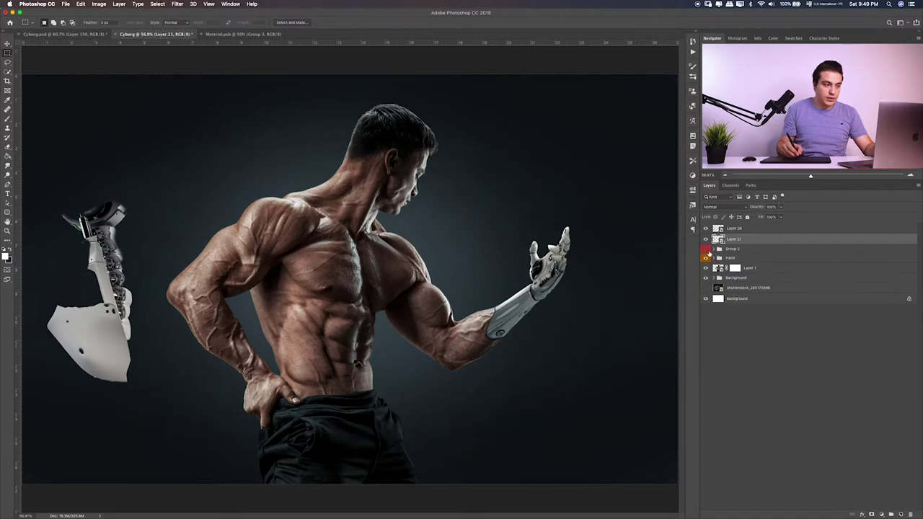
left_click(706, 239)
left_click(706, 238)
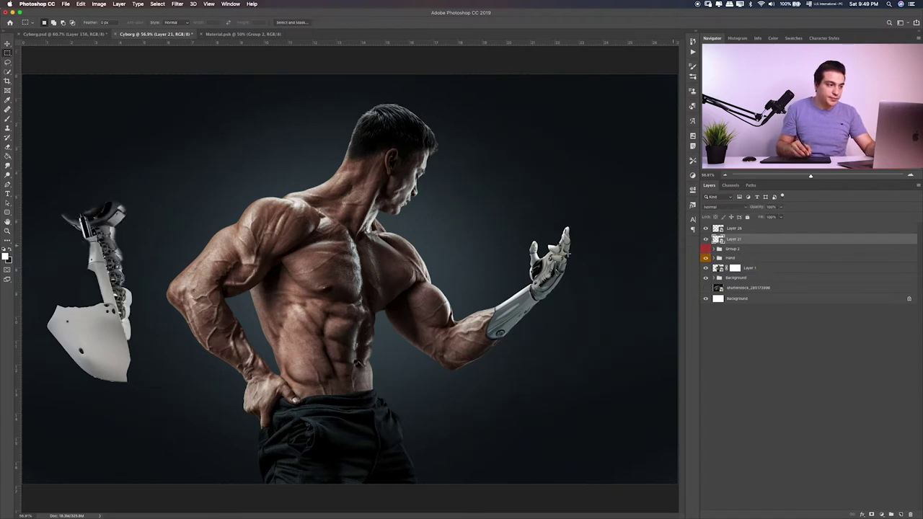
Step: Drag the Layer 21 spine piece onto the man's torso and fine-tune its position
key("v")
mouse_move(217, 252)
left_mouse_down()
mouse_move(461, 303)
mouse_move(462, 311)
left_mouse_up()
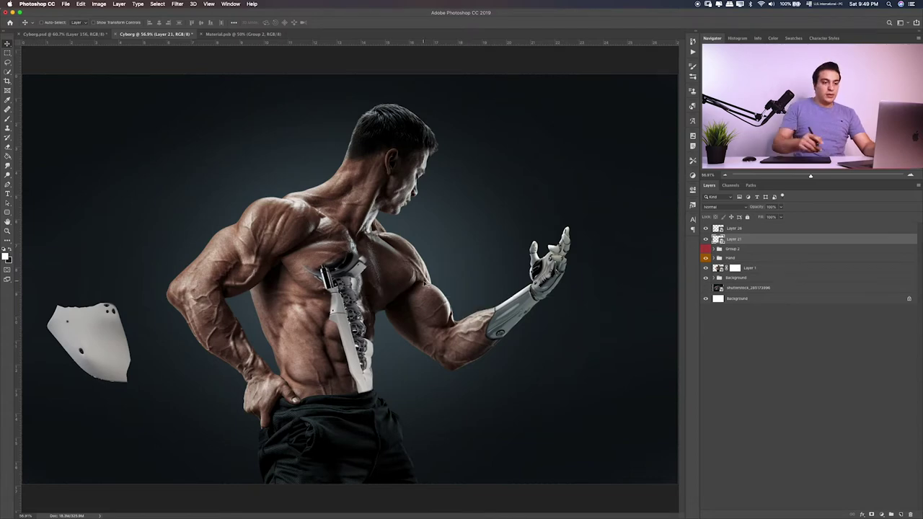
key("ctrl+1")
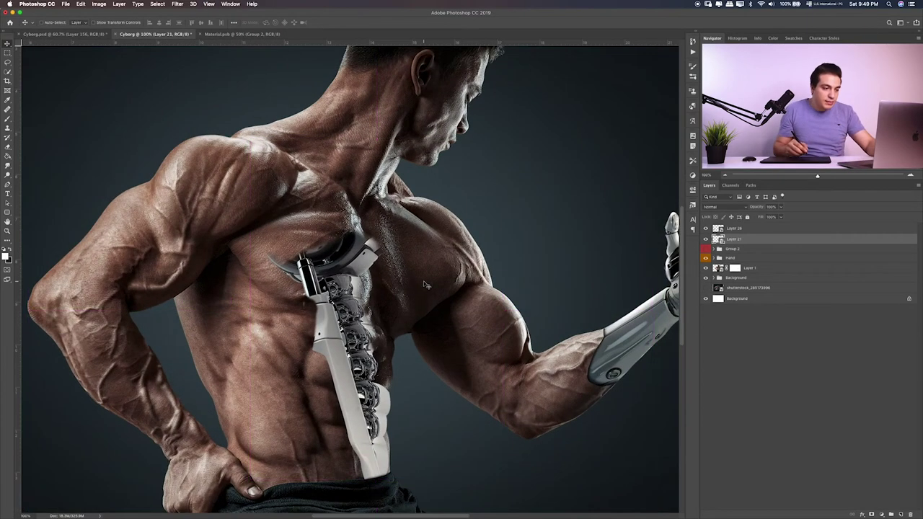
key("ctrl+plus")
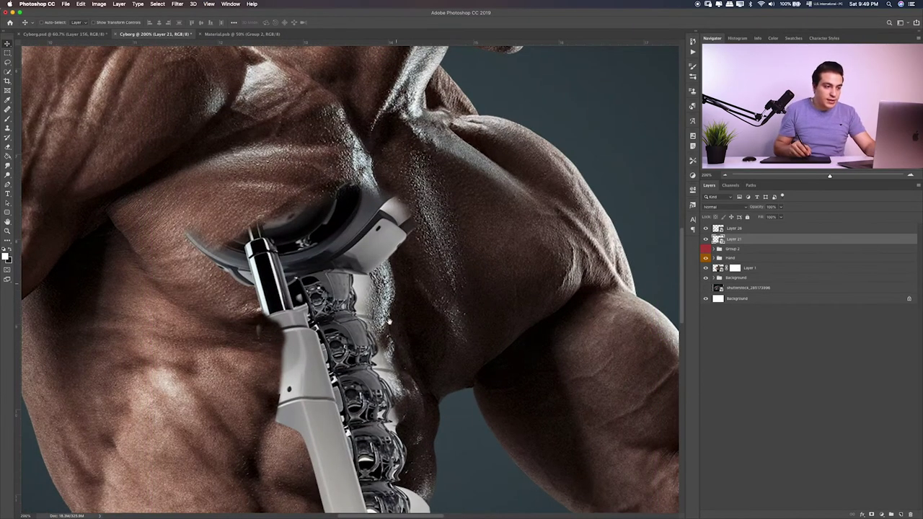
scroll(388, 322, "down", 5)
scroll(388, 321, "right", 2)
scroll(367, 328, "down", 2)
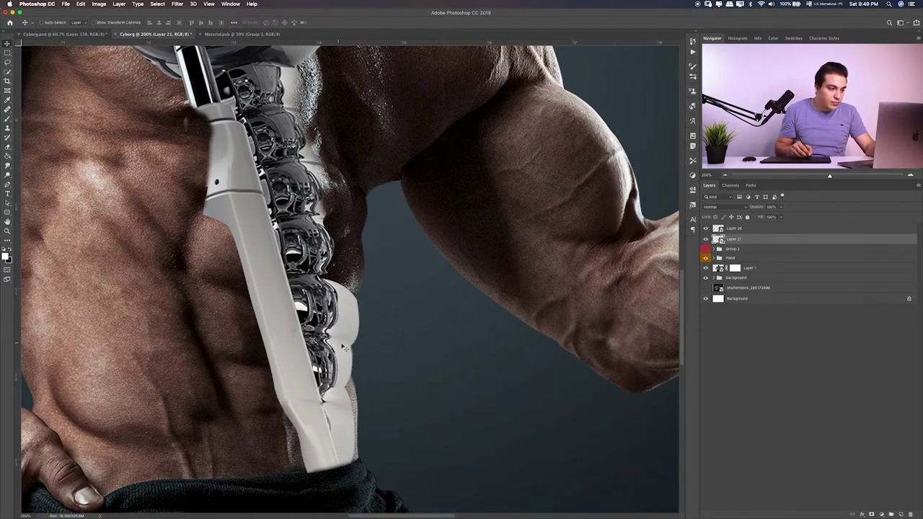
left_click_drag(344, 348, 343, 322)
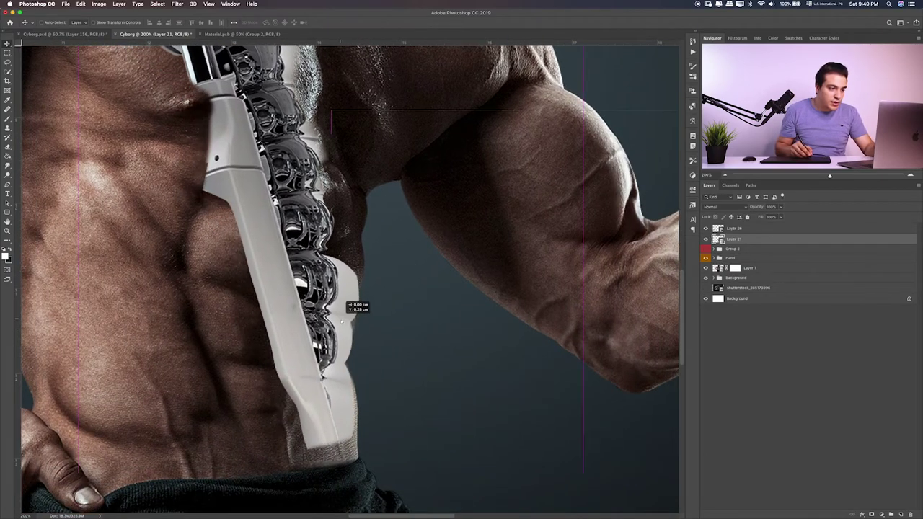
left_click_drag(343, 322, 337, 320)
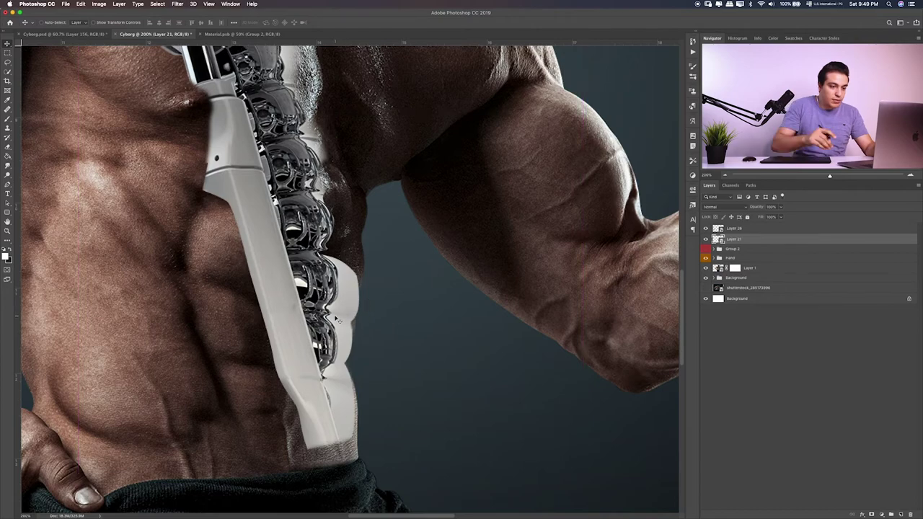
Step: Enlarge the spine piece from its centre and shift it up slightly
key("ctrl+t")
key("ctrl+minus")
key("ctrl+minus")
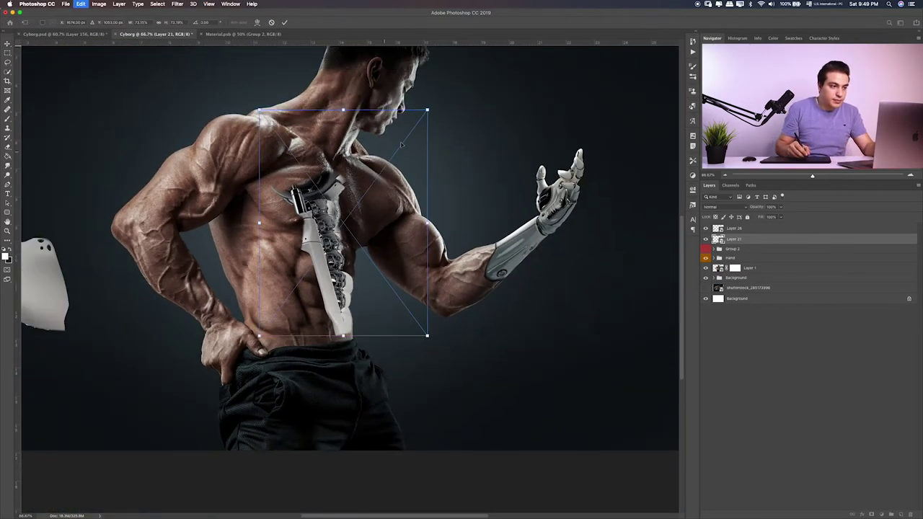
left_click_drag(430, 111, 450, 88)
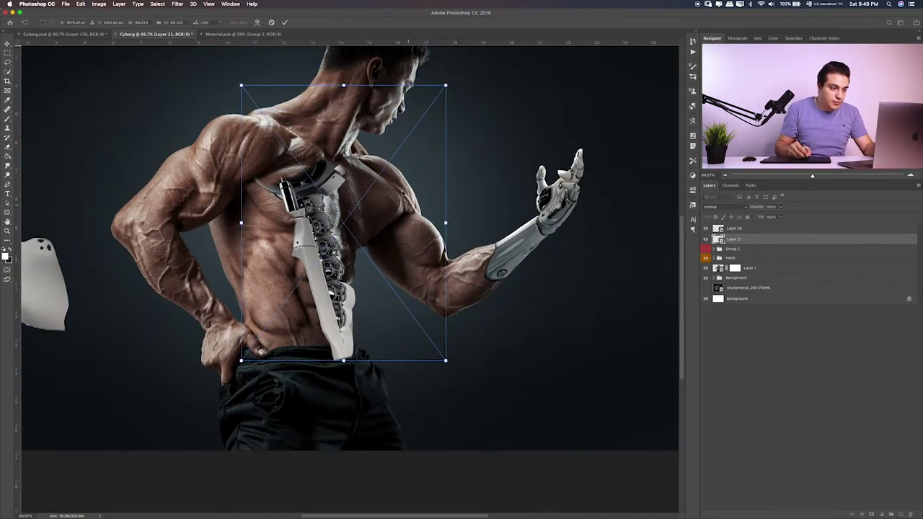
left_click_drag(410, 209, 413, 173)
key("Return")
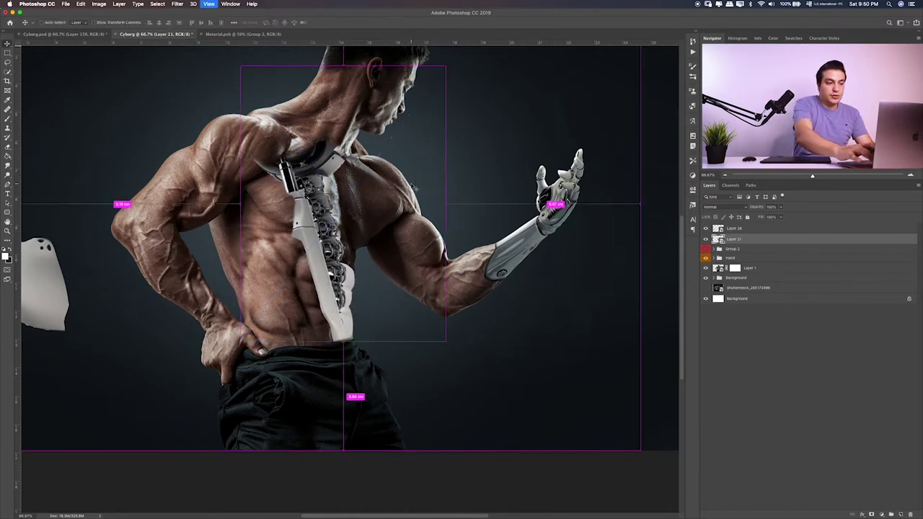
key("ctrl+plus")
key("ctrl+plus")
key("ctrl+plus")
scroll(461, 249, "down", 5)
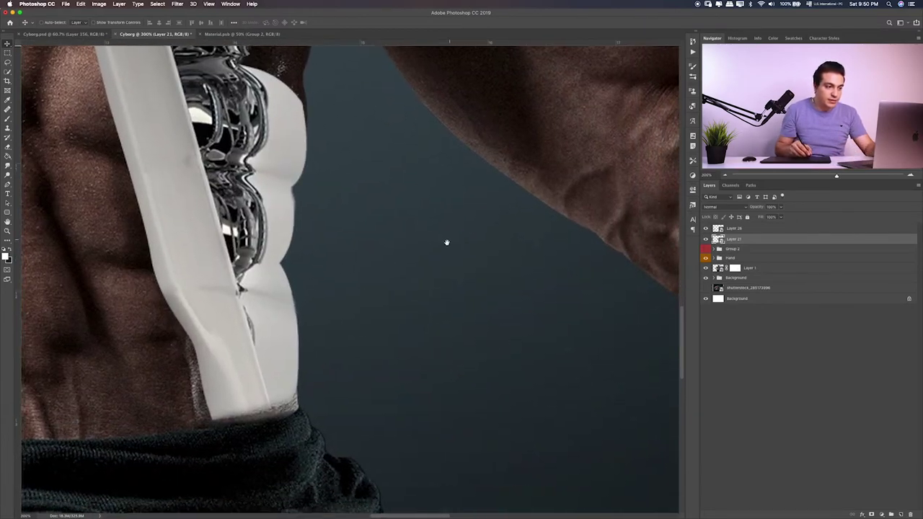
mouse_move(324, 293)
left_mouse_down()
mouse_move(313, 294)
mouse_move(326, 281)
left_mouse_up()
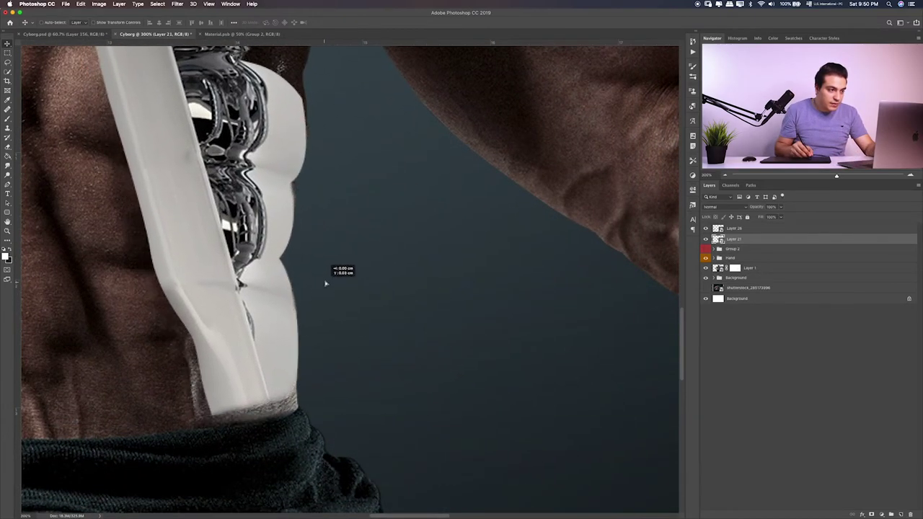
Step: Rescale the spine so its lower end meets the figure's waistband
key("ctrl+t")
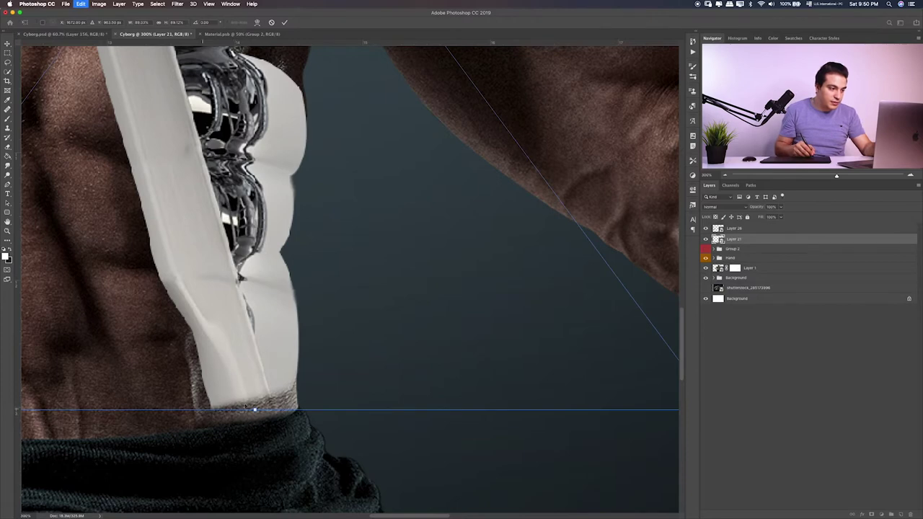
left_click_drag(254, 409, 249, 440)
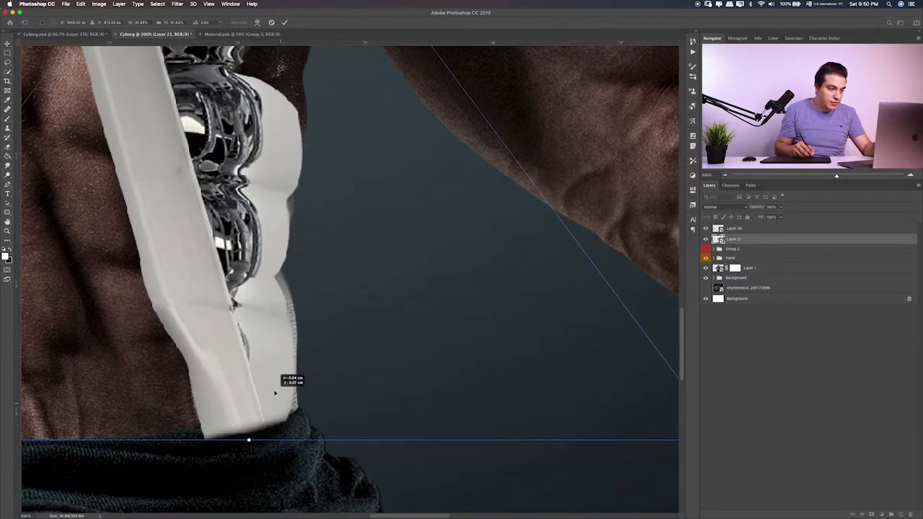
mouse_move(274, 393)
left_mouse_down()
mouse_move(280, 377)
mouse_move(266, 370)
left_mouse_up()
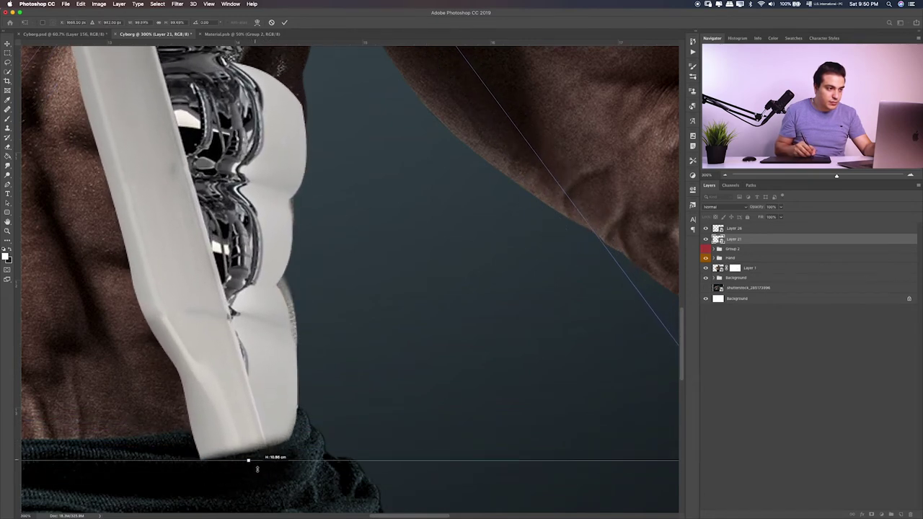
left_click_drag(263, 427, 290, 370)
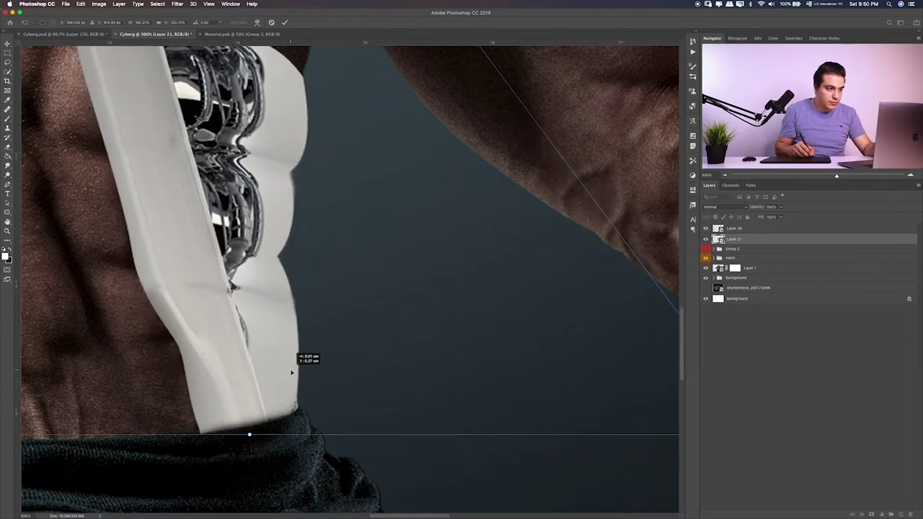
key("Return")
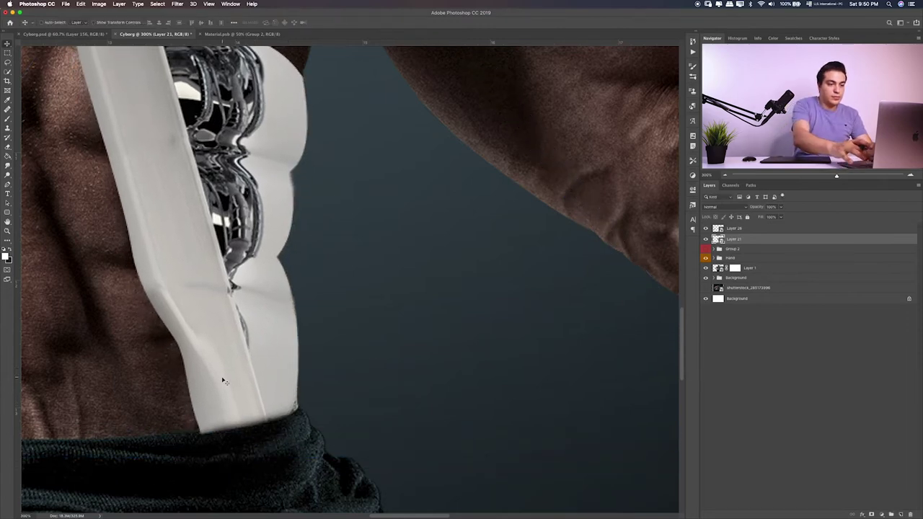
key("ctrl+0")
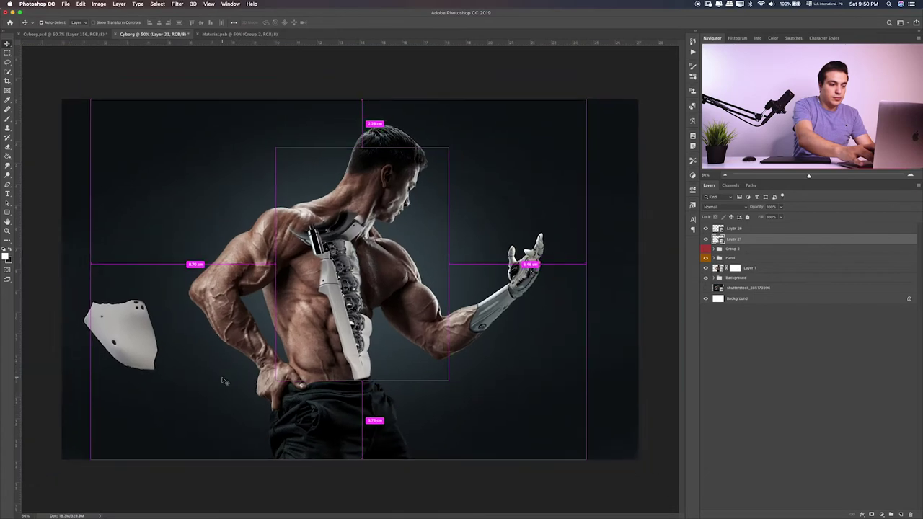
key("ctrl+1")
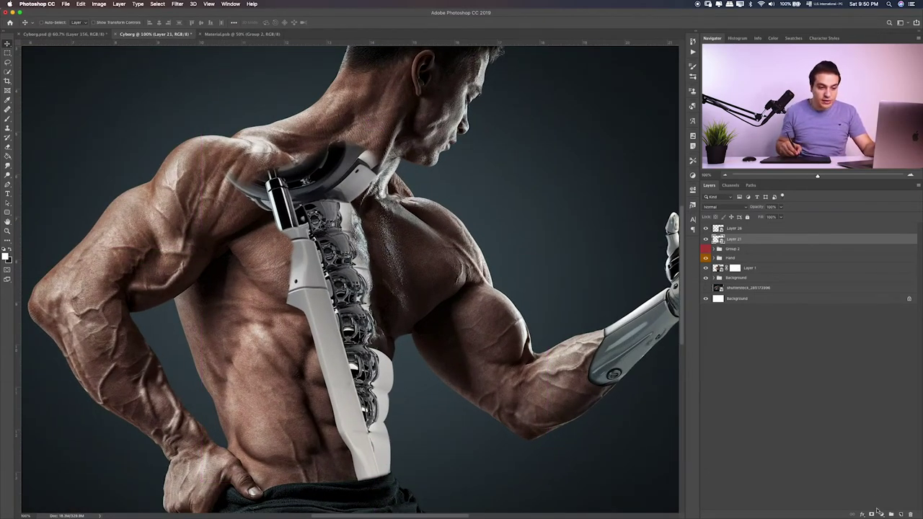
Step: Mask Layer 21 and paint black over the spine's top near the shoulder and armpit
left_click(871, 514)
key("b")
mouse_move(371, 152)
left_mouse_down()
mouse_move(313, 154)
mouse_move(303, 166)
mouse_move(393, 184)
left_mouse_up()
left_click_drag(305, 195, 226, 177)
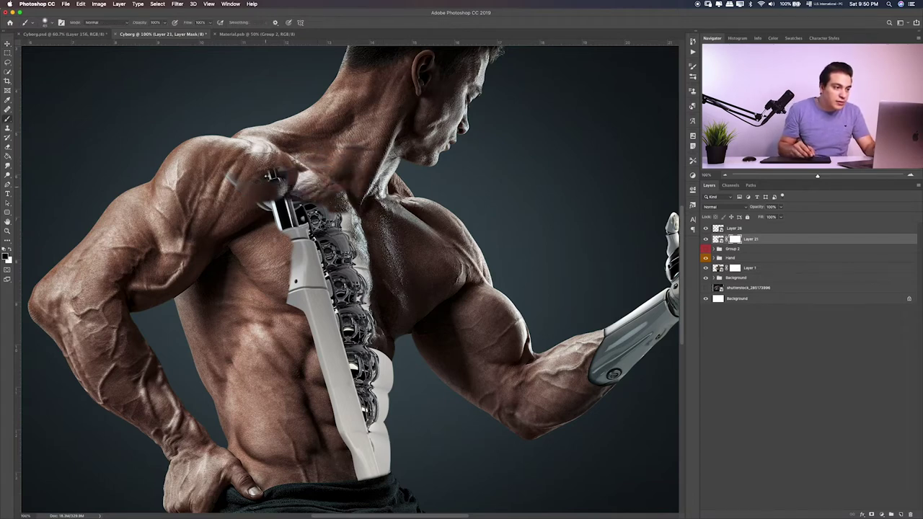
left_click_drag(265, 210, 286, 197)
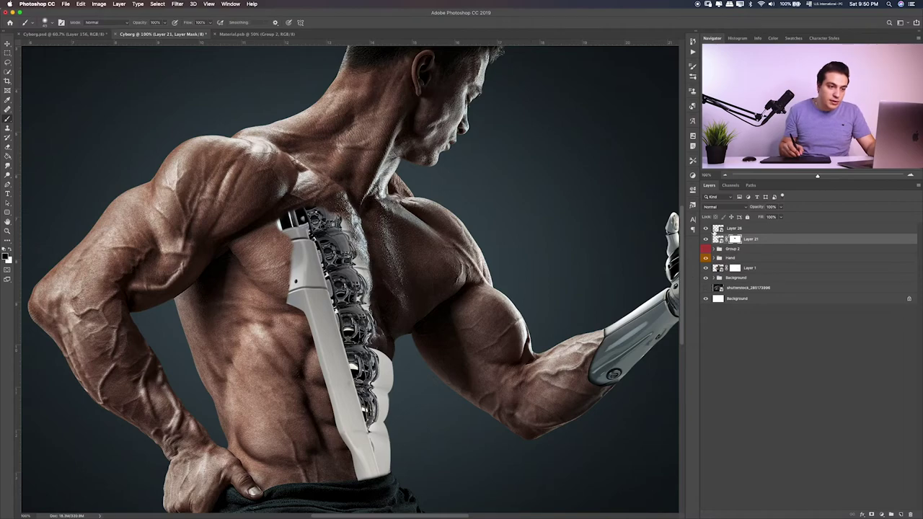
left_click(736, 229)
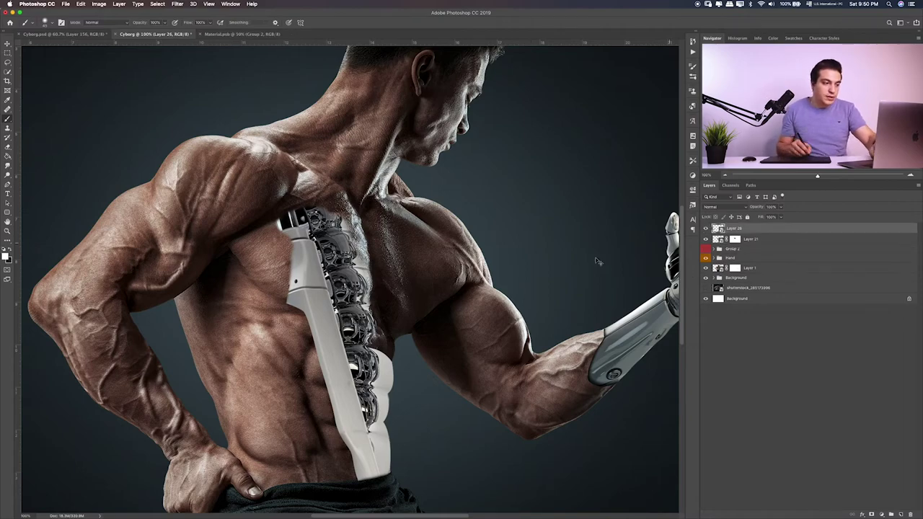
Step: Move the white chest plate onto the upper chest and squash its top edge down
key("ctrl+0")
key("v")
left_click_drag(104, 323, 338, 253)
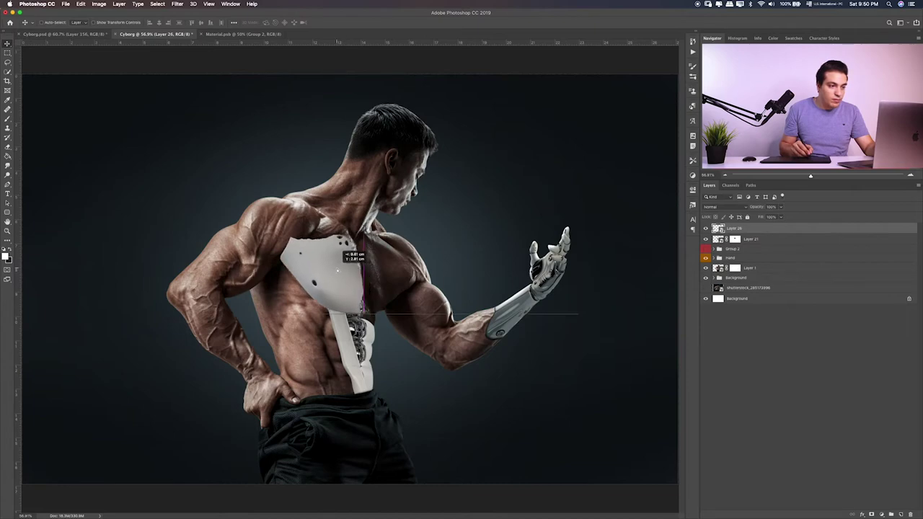
key("ctrl+1")
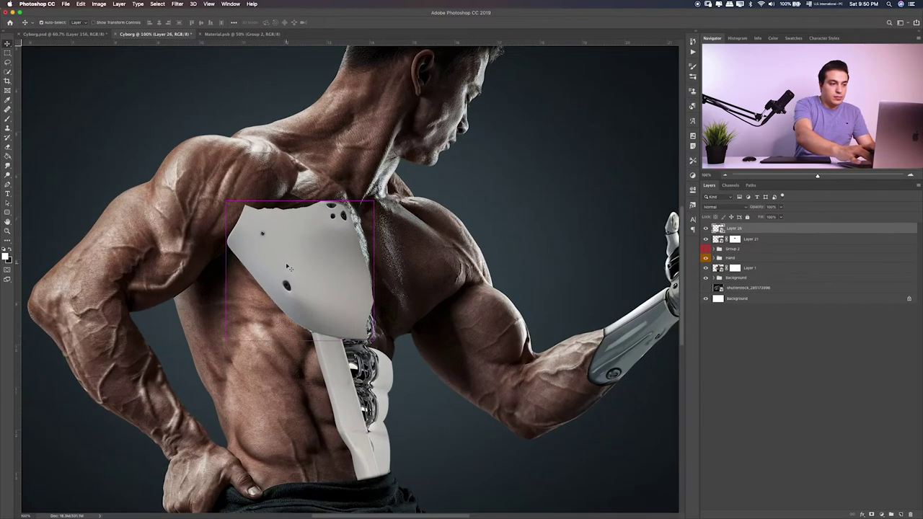
key("ctrl+plus")
mouse_move(328, 253)
left_mouse_down()
mouse_move(440, 180)
mouse_move(344, 216)
left_mouse_up()
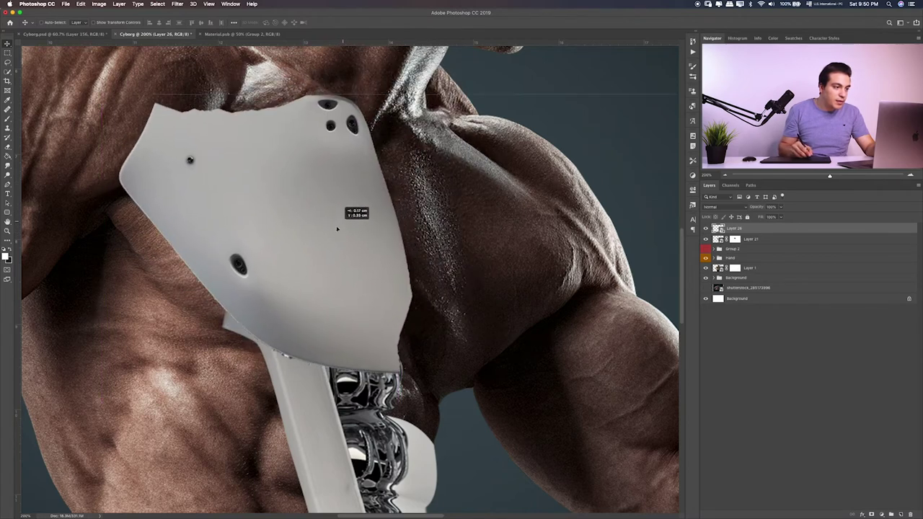
key("ctrl+t")
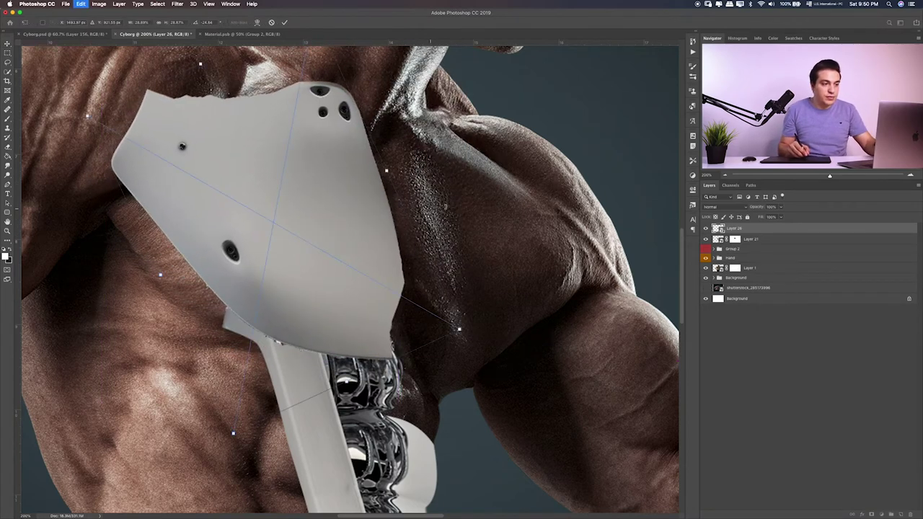
mouse_move(384, 171)
left_mouse_down()
mouse_move(354, 203)
mouse_move(383, 203)
left_mouse_up()
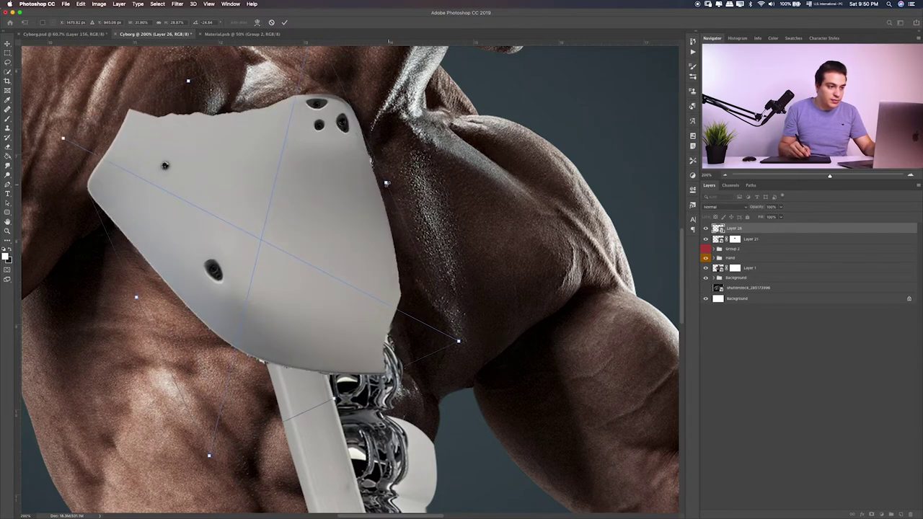
mouse_move(189, 64)
left_mouse_down()
mouse_move(194, 88)
mouse_move(216, 93)
left_mouse_up()
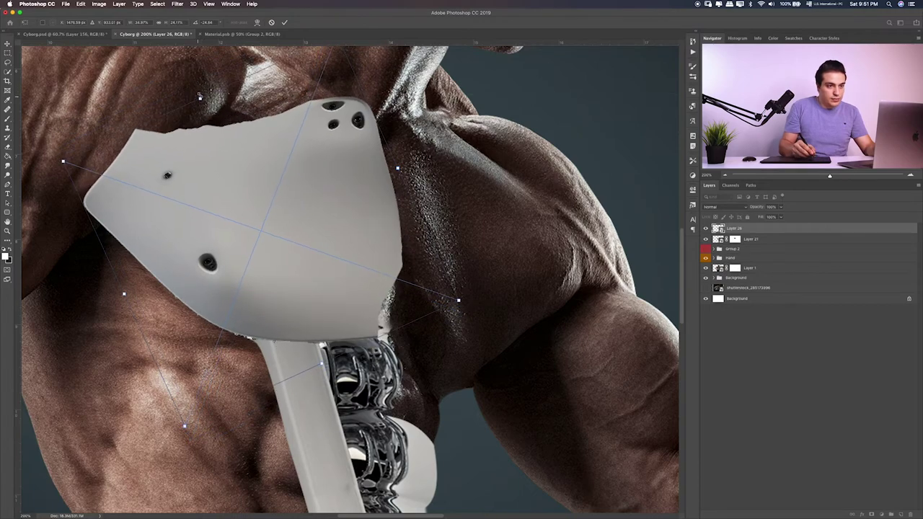
key("Return")
Step: Rotate the armour plate about -22° so it sits across the upper chest
key("ctrl+0")
key("ctrl+plus")
key("ctrl+plus")
key("ctrl+plus")
key("ctrl+t")
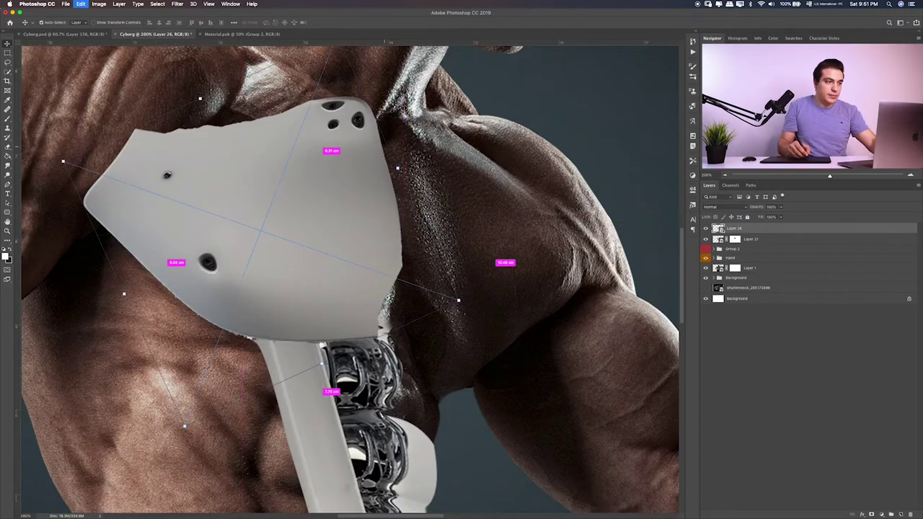
mouse_move(338, 93)
left_mouse_down()
mouse_move(363, 84)
mouse_move(366, 140)
left_mouse_up()
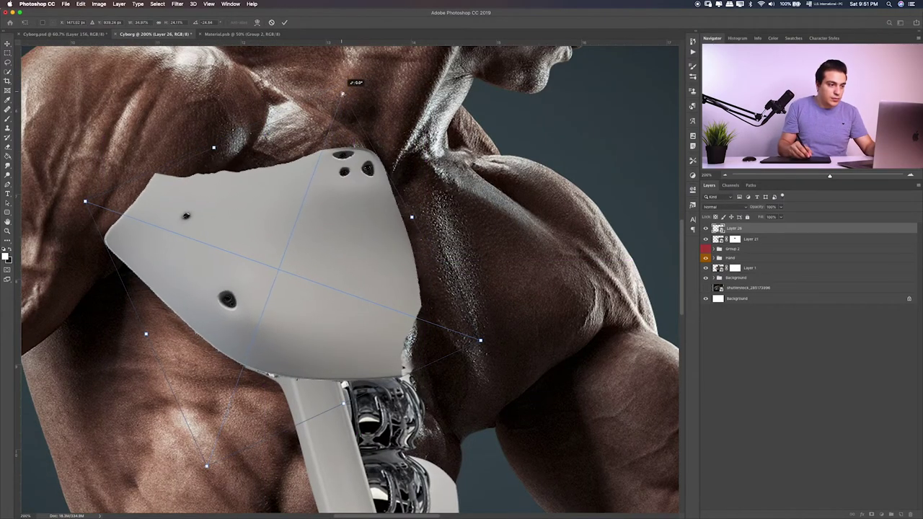
key("Return")
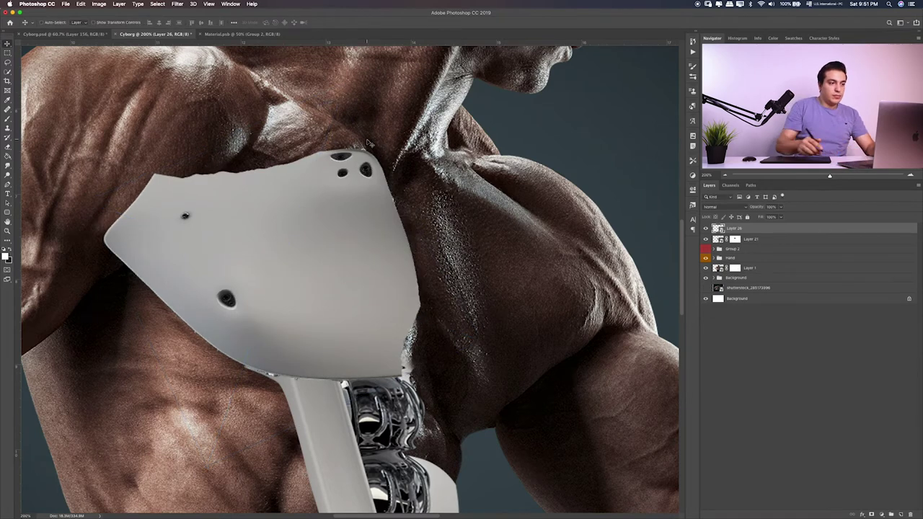
Step: Lower Layer 26's opacity, add a layer mask and hide the plate's upper-left edge
scroll(332, 219, "left", 3)
scroll(331, 219, "left", 3)
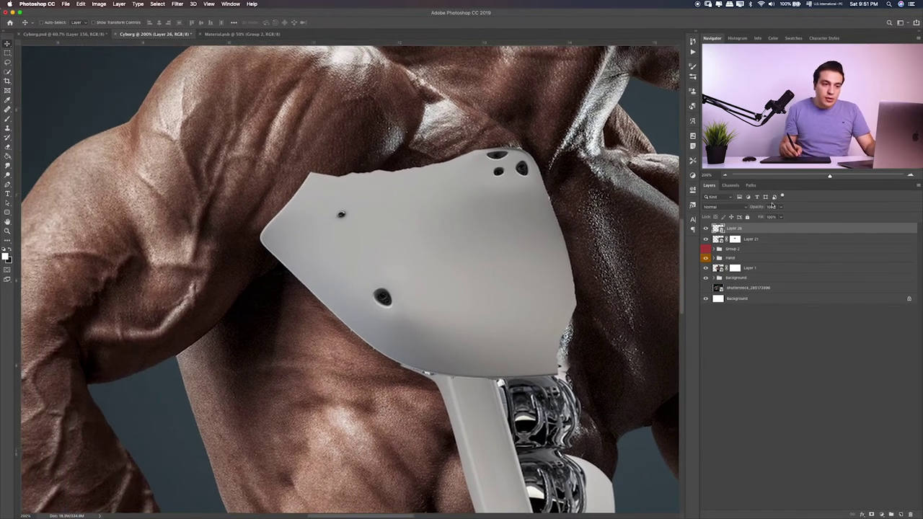
left_click_drag(778, 214, 766, 218)
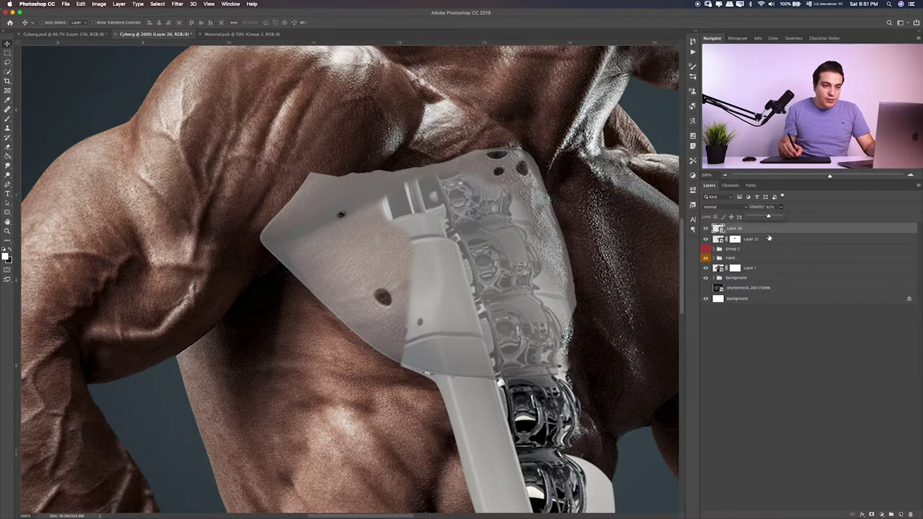
left_click(872, 514)
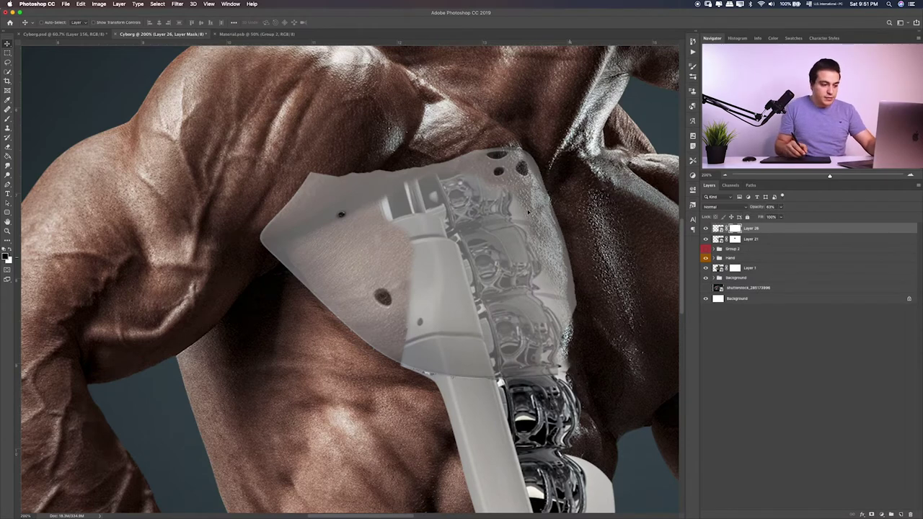
key("b")
mouse_move(329, 174)
left_mouse_down()
mouse_move(258, 207)
mouse_move(375, 168)
mouse_move(245, 235)
mouse_move(378, 181)
mouse_move(272, 257)
left_mouse_up()
key("x")
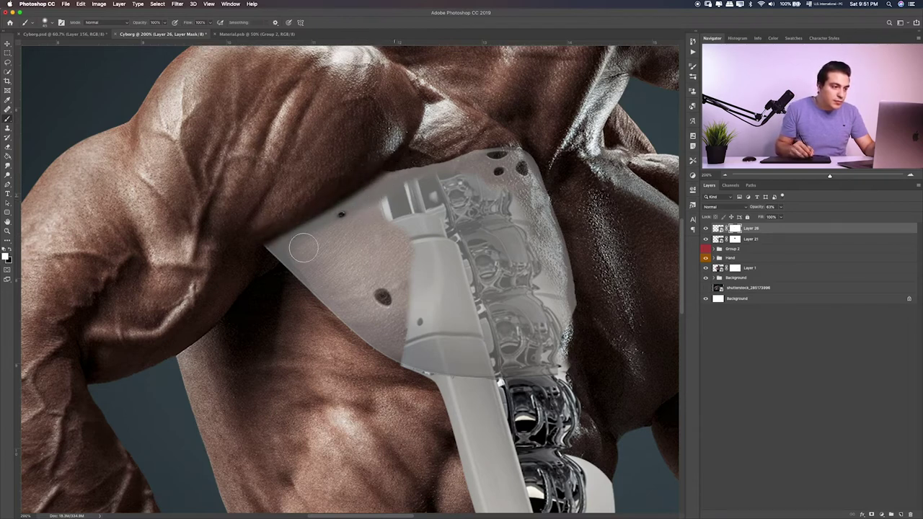
key("x")
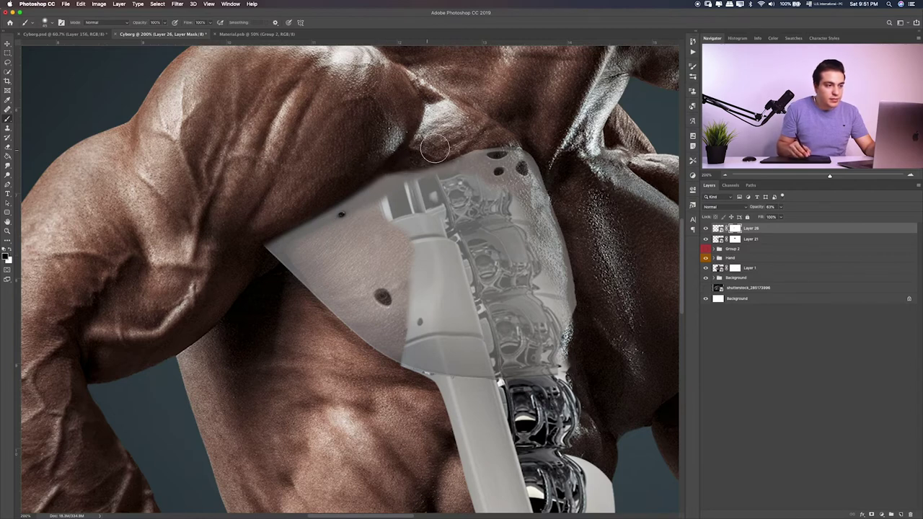
Step: Mask the plate's top and right edges under the muscles, restore full opacity, nudge it down
left_click_drag(433, 148, 384, 163)
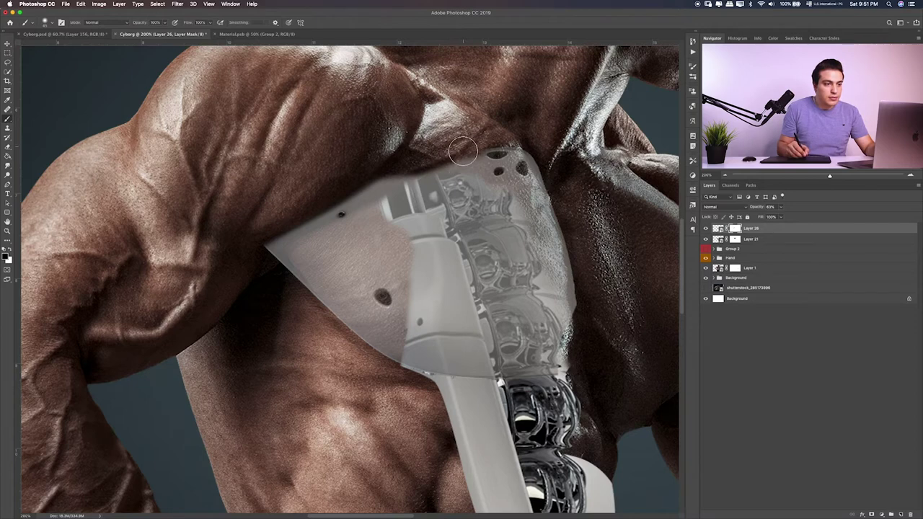
left_click_drag(570, 181, 500, 150)
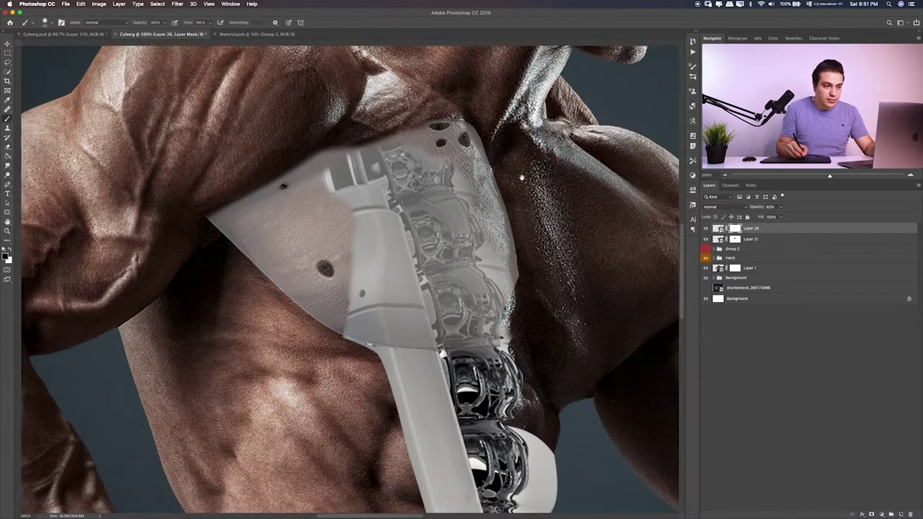
mouse_move(525, 283)
left_mouse_down()
mouse_move(513, 193)
mouse_move(518, 307)
left_mouse_up()
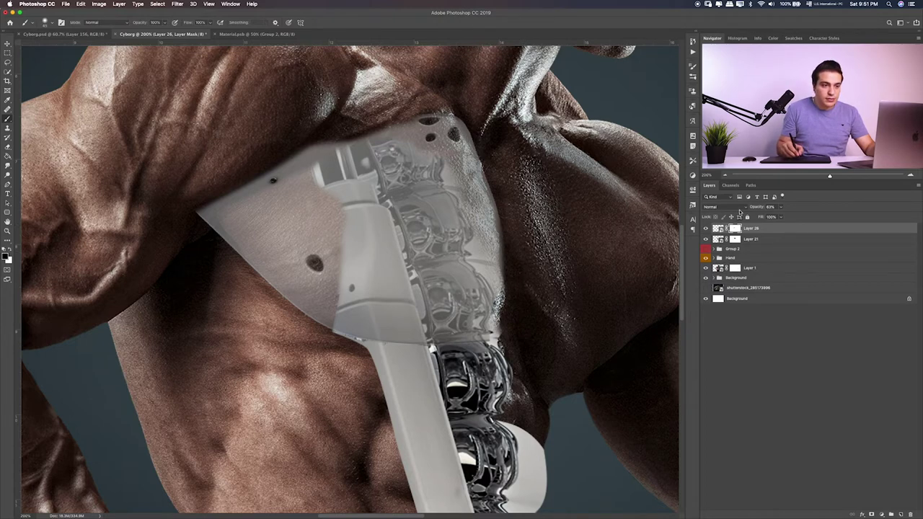
left_click_drag(806, 217, 815, 217)
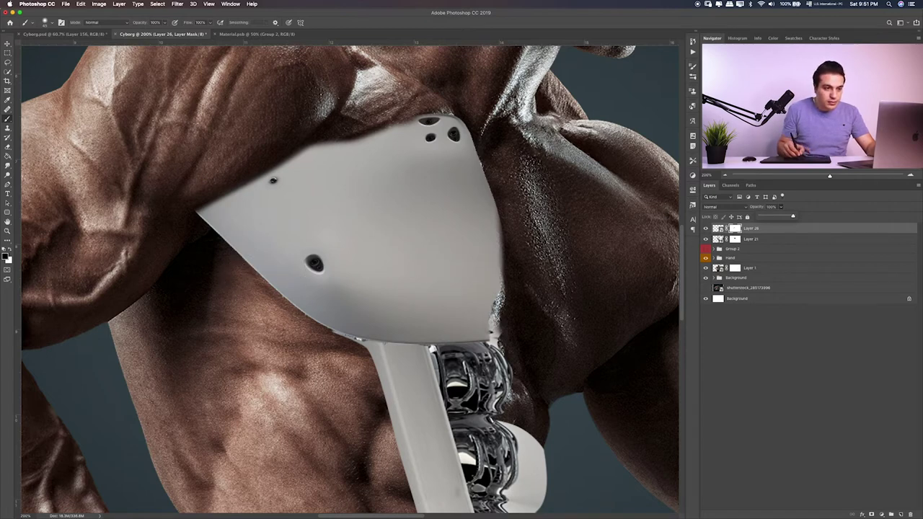
left_click(717, 228)
key("v")
left_click_drag(427, 253, 427, 254)
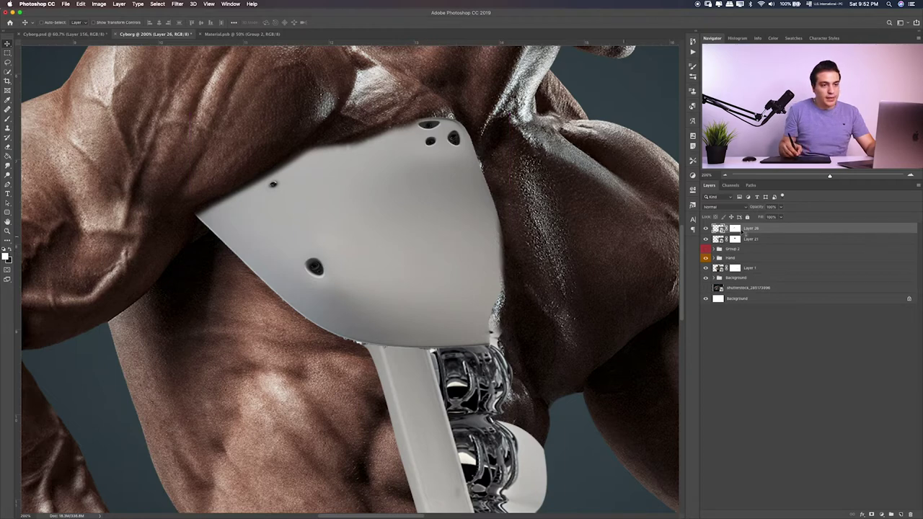
Step: Round off the plate's upper-left corner on its mask, checking the fit before returning to 100% opacity
left_click(736, 229)
key("b")
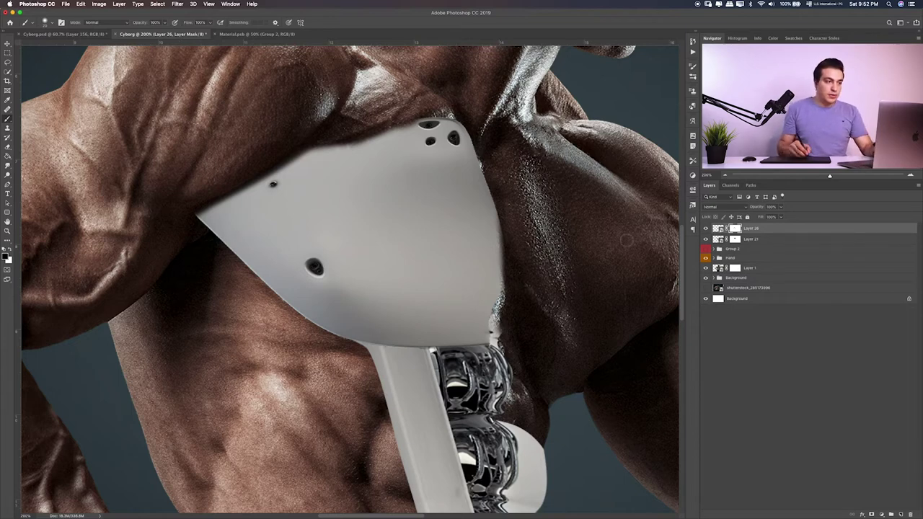
left_click_drag(181, 221, 179, 287)
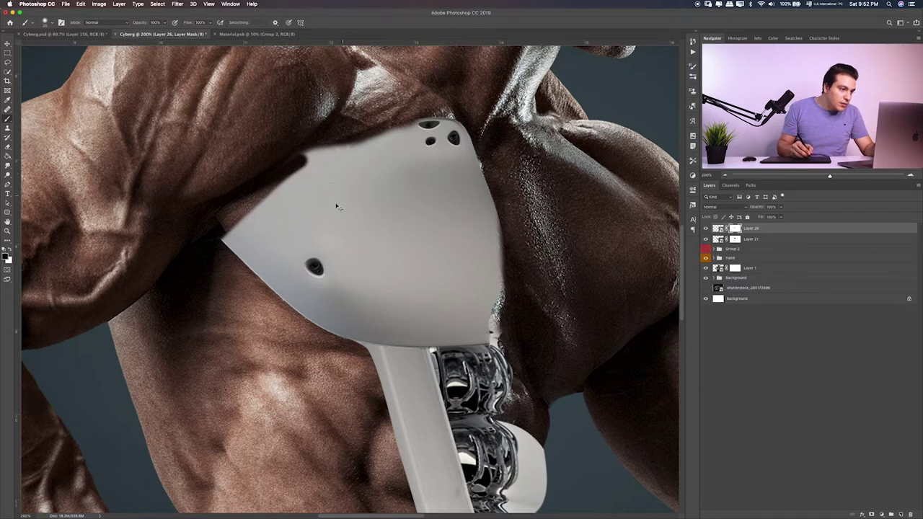
key("ctrl+z")
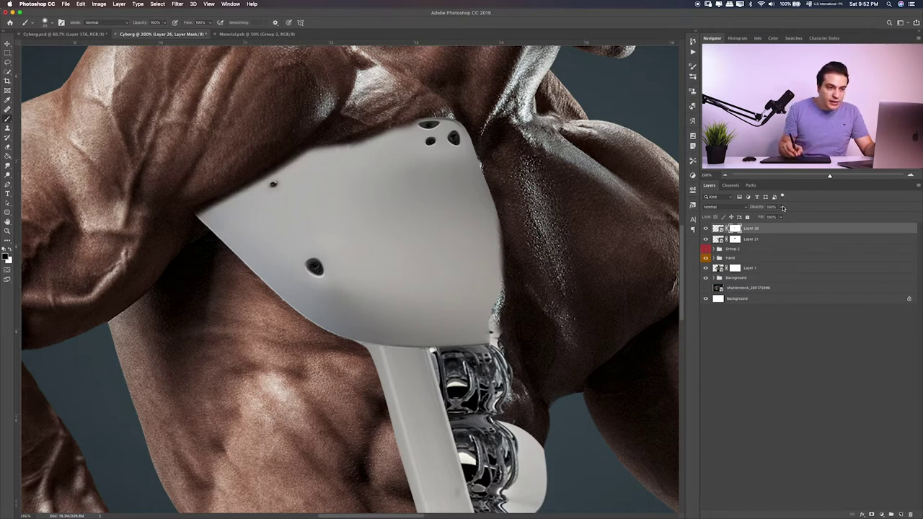
left_click_drag(765, 217, 764, 217)
left_click(195, 215)
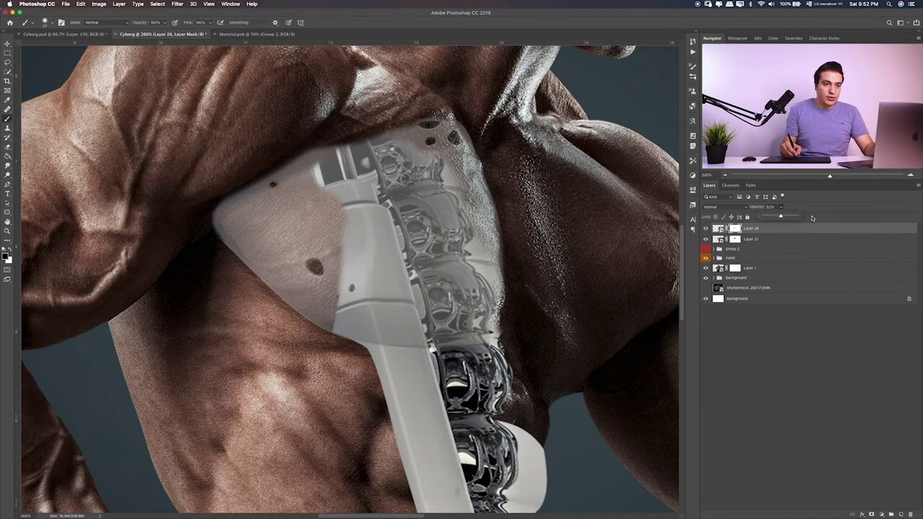
left_click_drag(818, 214, 819, 215)
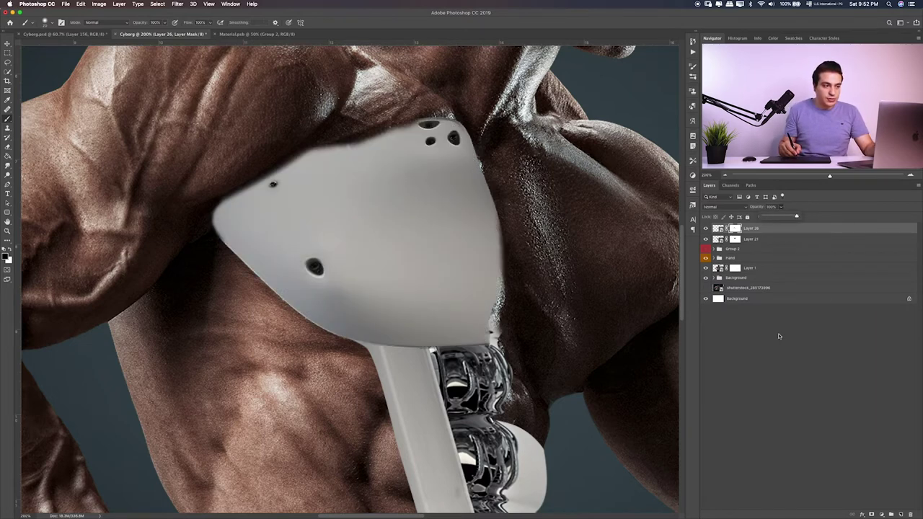
Step: Add a clipped Soft Light layer and paint shadow along the plate's upper-left edge
left_click(899, 514)
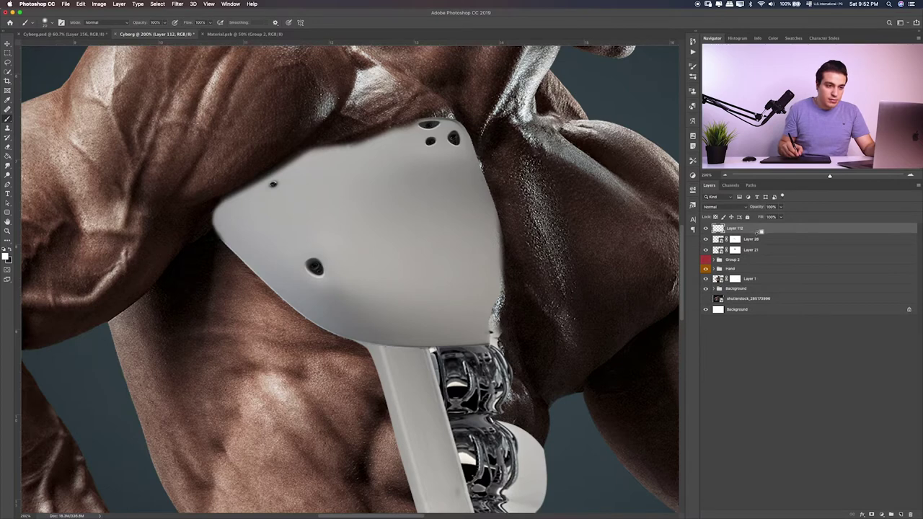
left_click(758, 233, "alt")
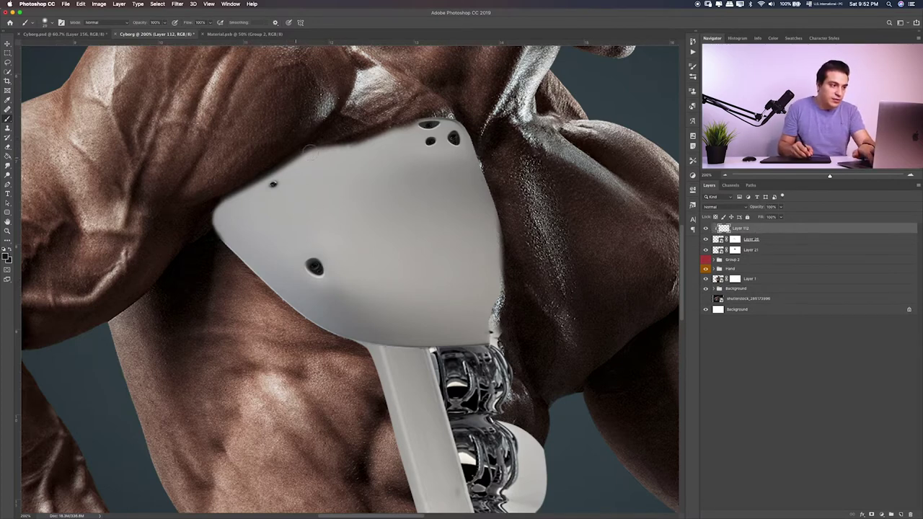
left_click_drag(310, 149, 198, 215)
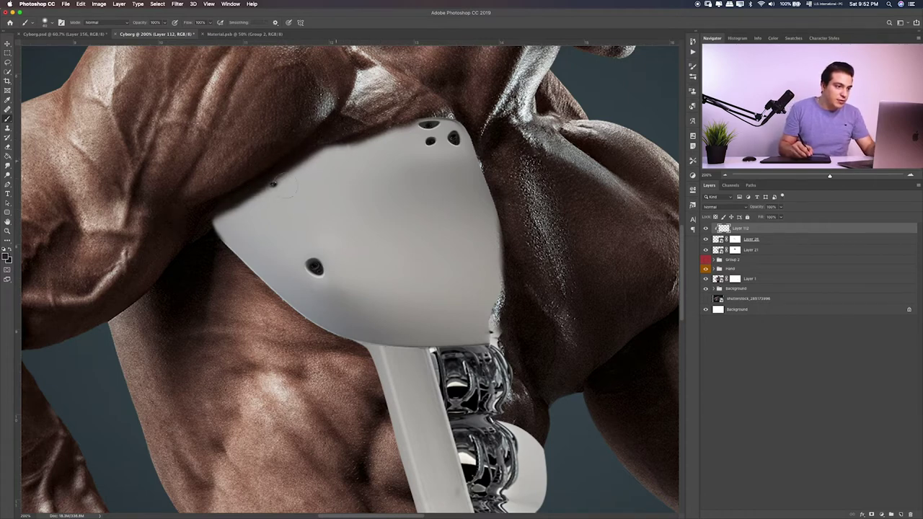
left_click_drag(330, 137, 218, 208)
left_click_drag(320, 147, 223, 216)
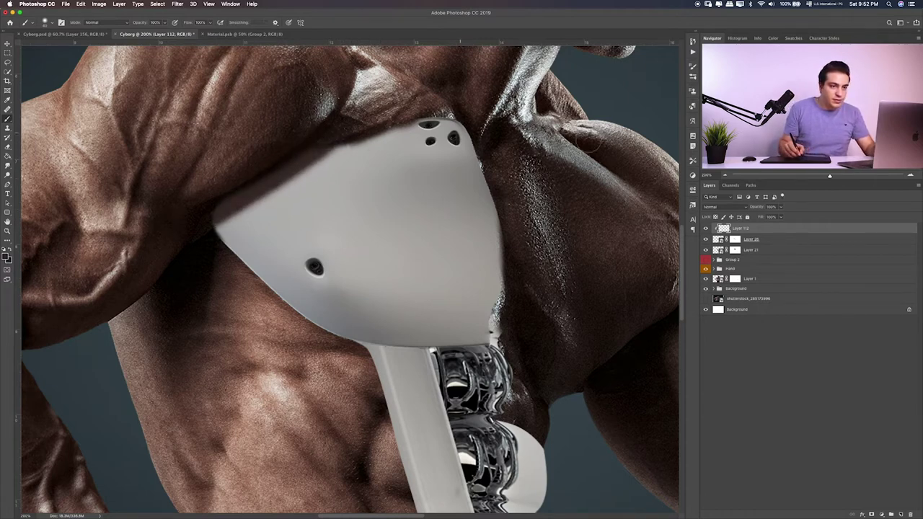
left_click(718, 206)
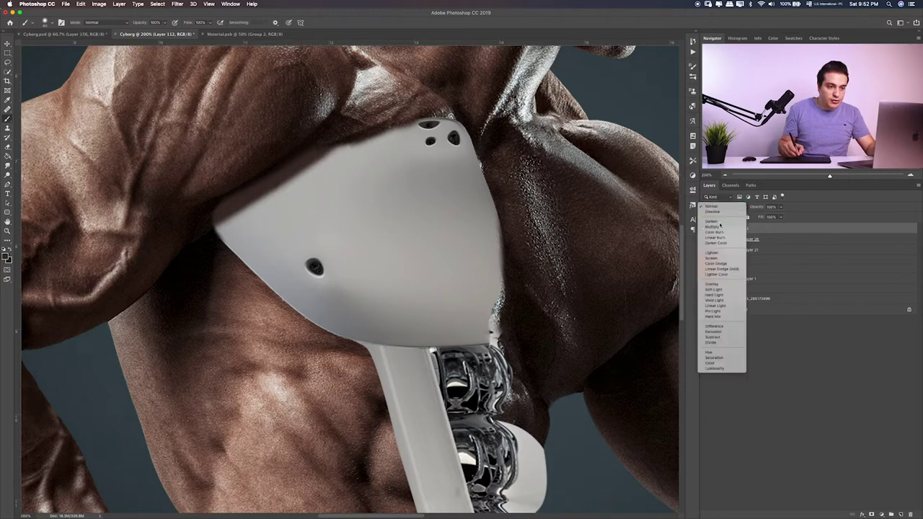
left_click(721, 292)
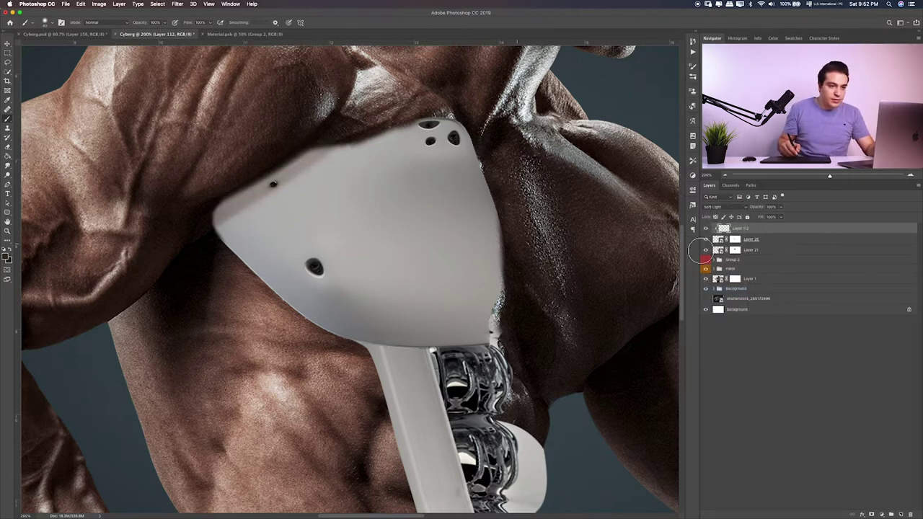
Step: Add a second clipped layer under Layer 112 with upper-left edge shading at about 48% opacity
left_click(899, 514)
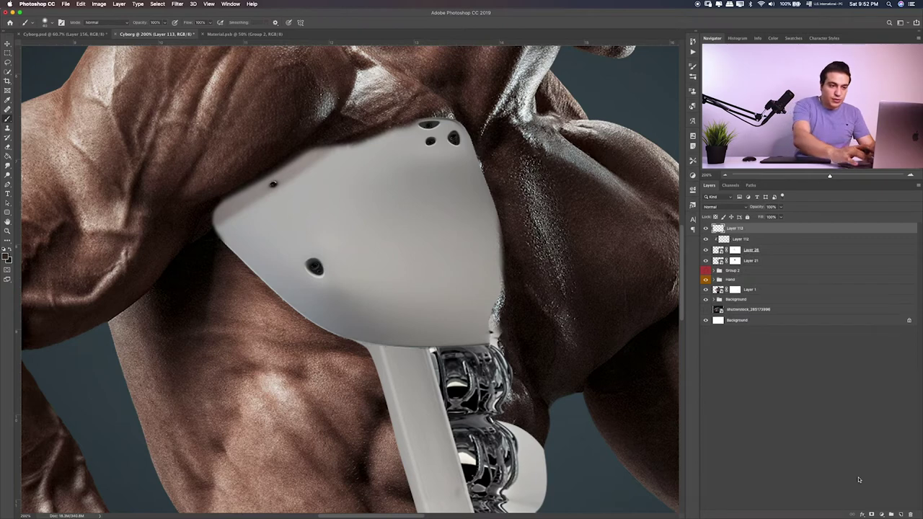
key("ctrl+bracketleft")
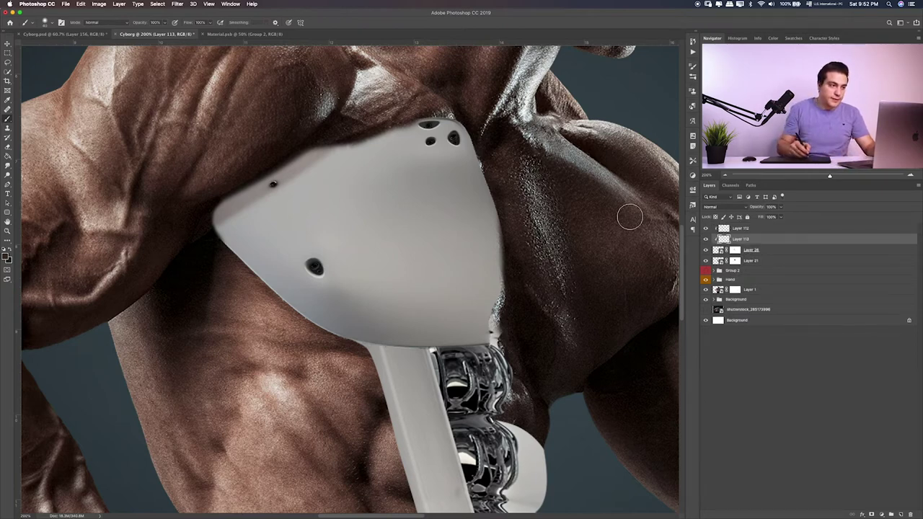
left_click_drag(317, 128, 227, 202)
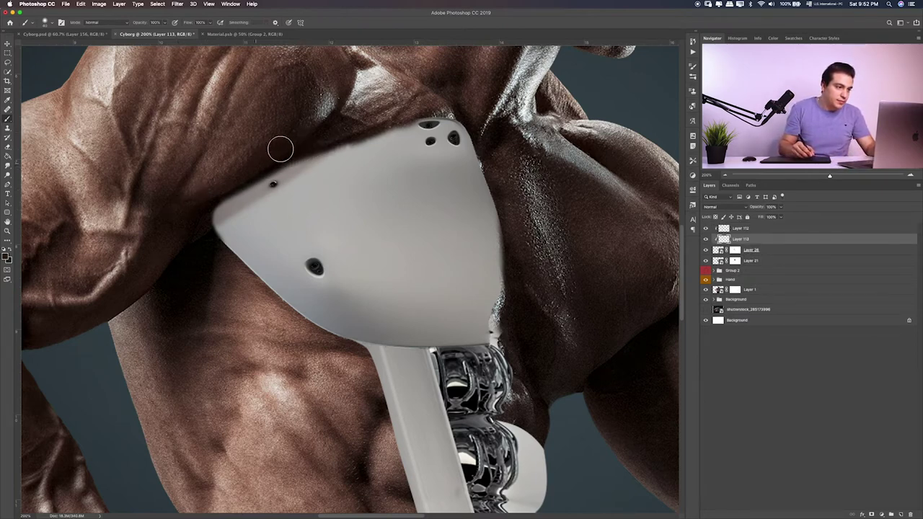
left_click_drag(281, 166, 216, 223)
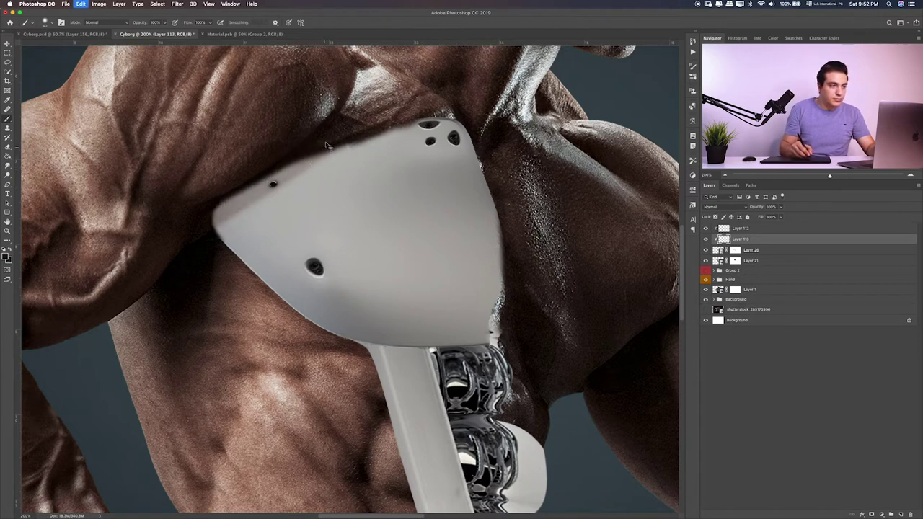
left_click_drag(320, 130, 208, 189)
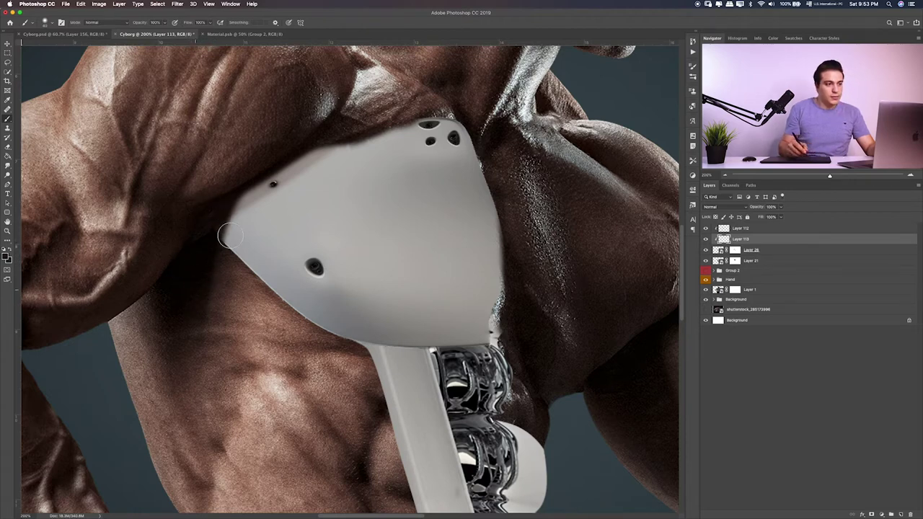
mouse_move(776, 214)
left_mouse_down()
mouse_move(766, 216)
mouse_move(777, 217)
left_mouse_up()
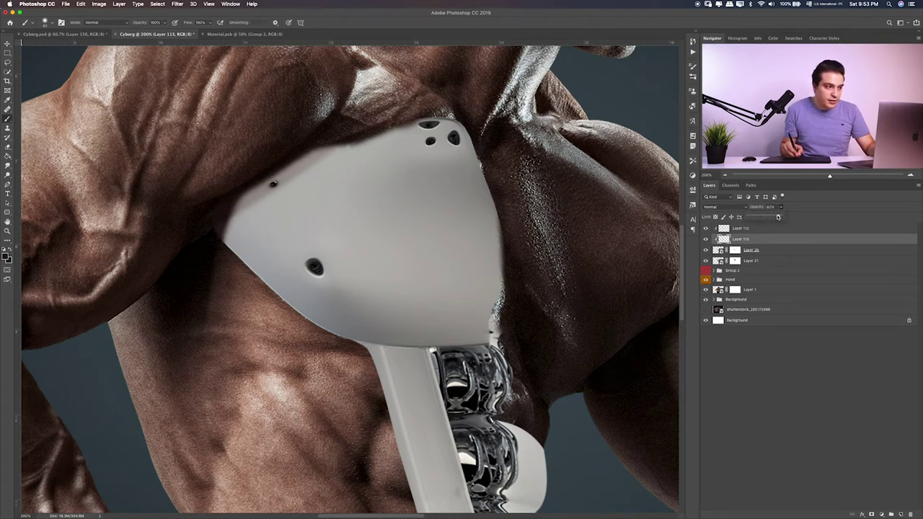
left_click(241, 168)
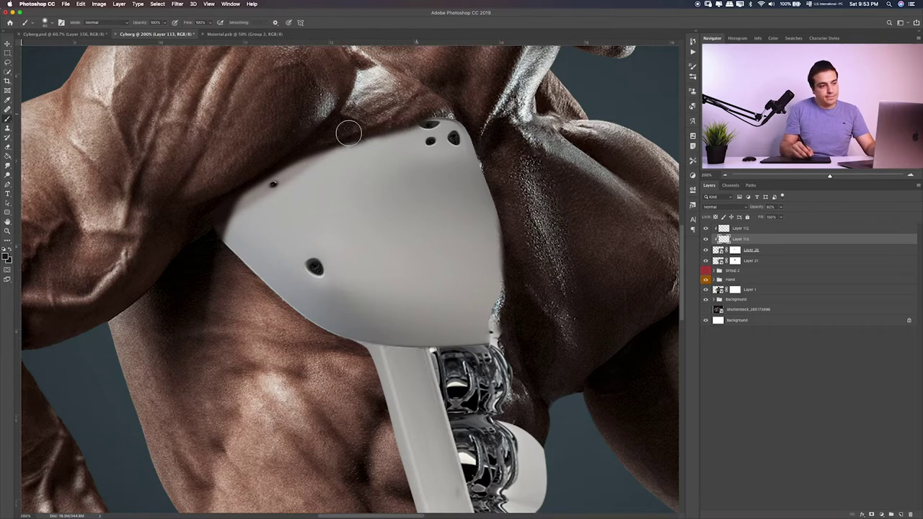
Step: On Layer 112, darken the plate's upper edge and, with a larger brush, the skin below its lower-left edge
left_click(754, 229)
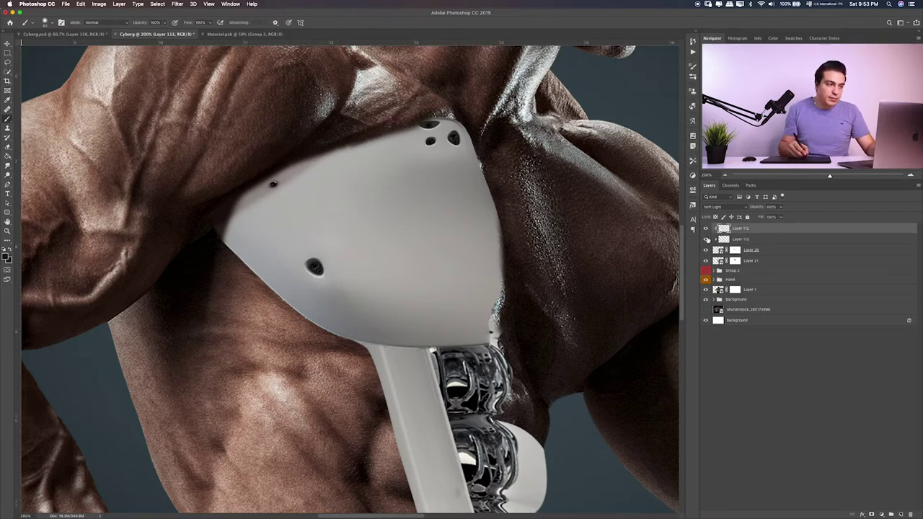
mouse_move(320, 144)
left_mouse_down()
mouse_move(267, 182)
mouse_move(432, 96)
left_mouse_up()
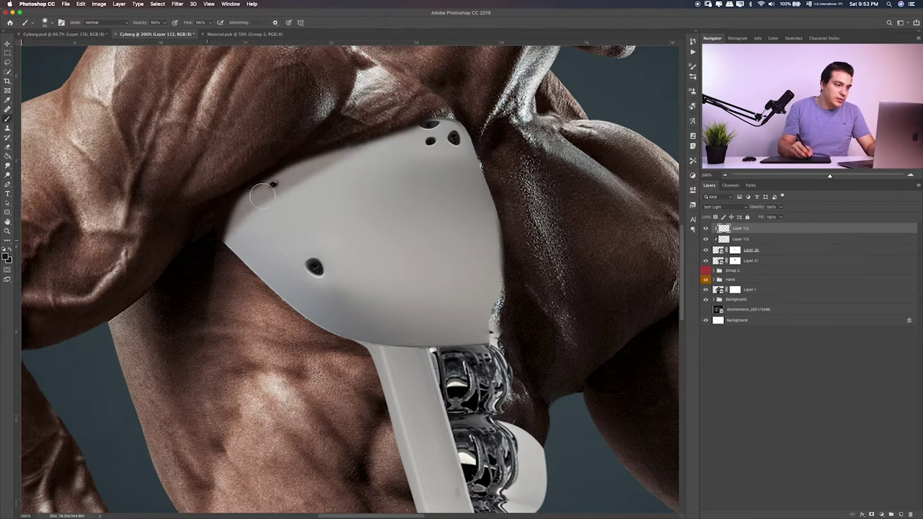
left_click_drag(298, 173, 312, 149)
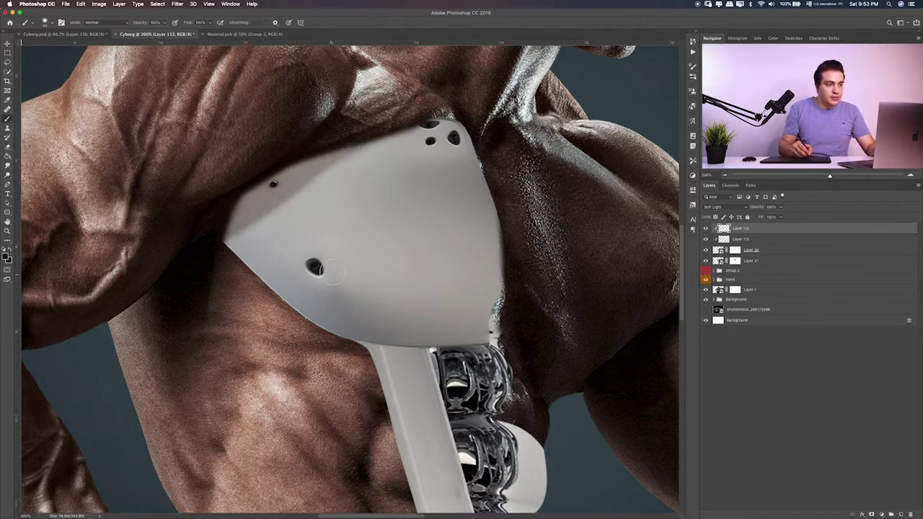
key("bracketright")
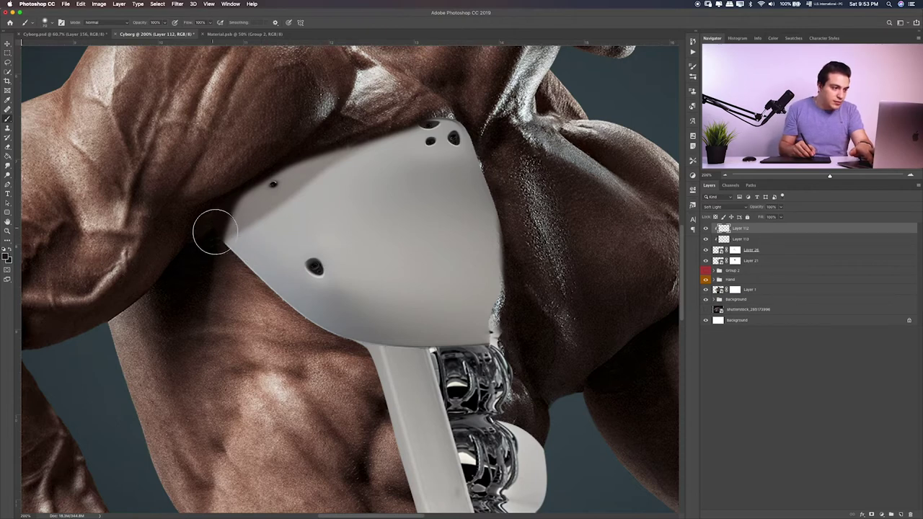
left_click_drag(256, 278, 382, 350)
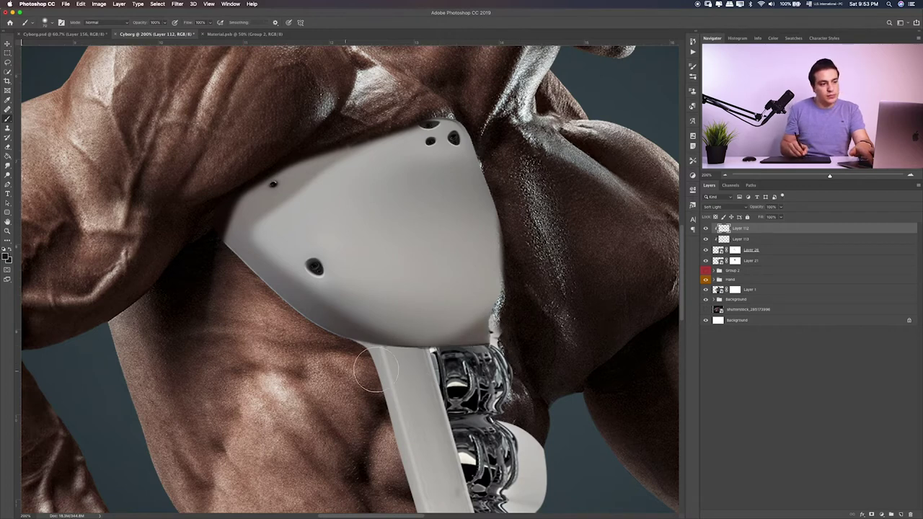
Step: On a new layer above Layer 26, paint a dark shadow under the plate's lower-left edge at about 36% opacity
left_click(766, 251)
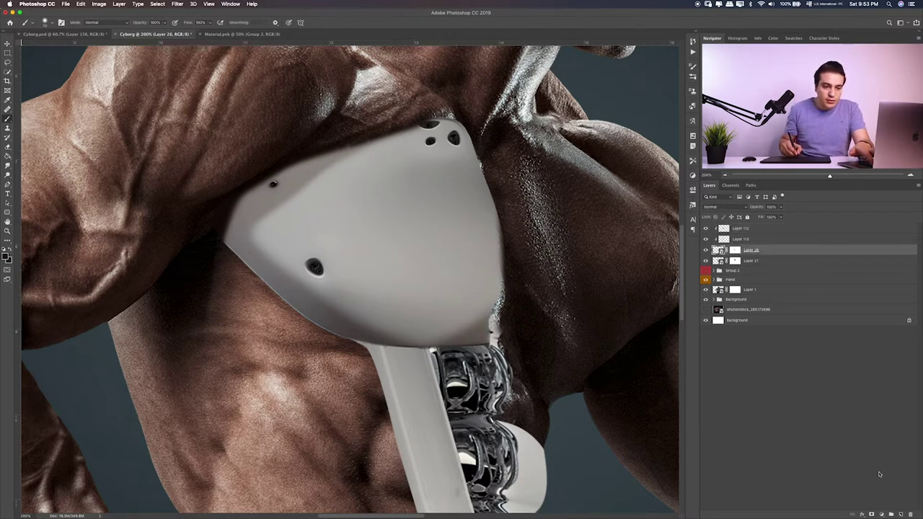
left_click(900, 514)
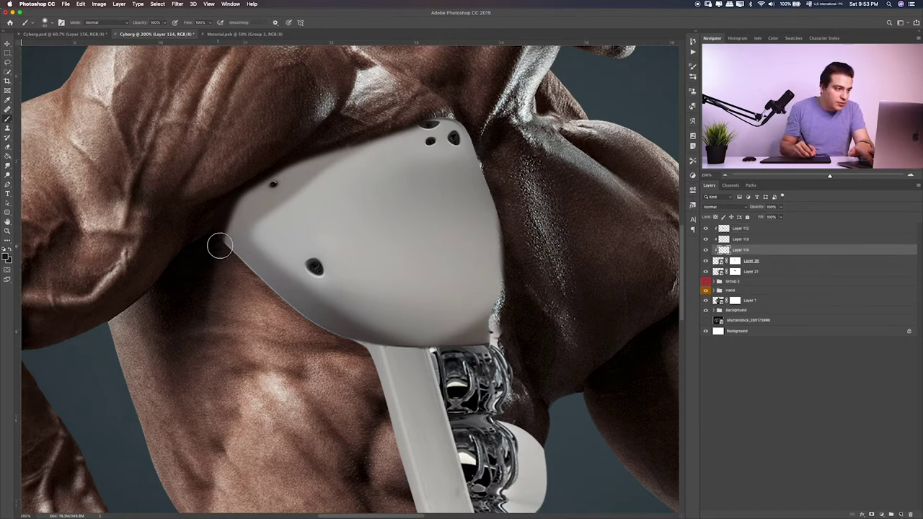
left_click_drag(240, 263, 429, 377)
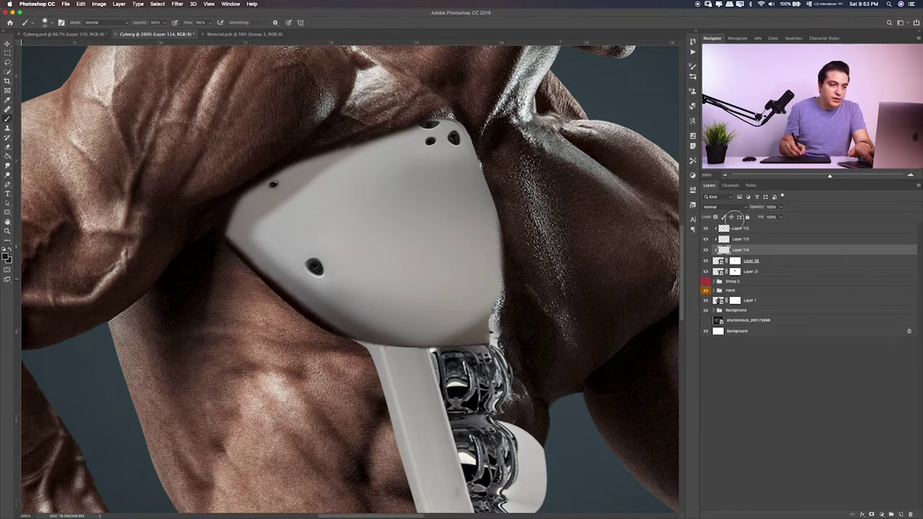
mouse_move(219, 242)
left_mouse_down()
mouse_move(221, 231)
mouse_move(251, 284)
left_mouse_up()
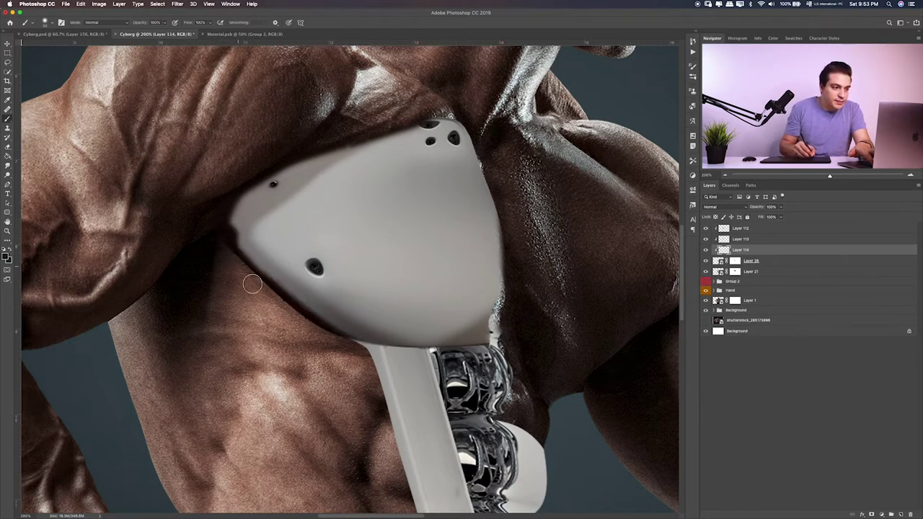
left_click_drag(228, 228, 256, 274)
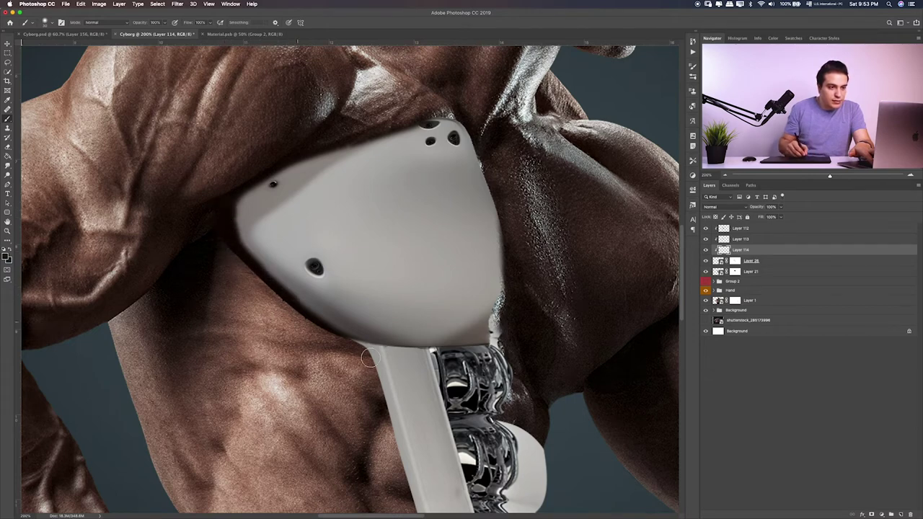
left_click_drag(780, 216, 759, 218)
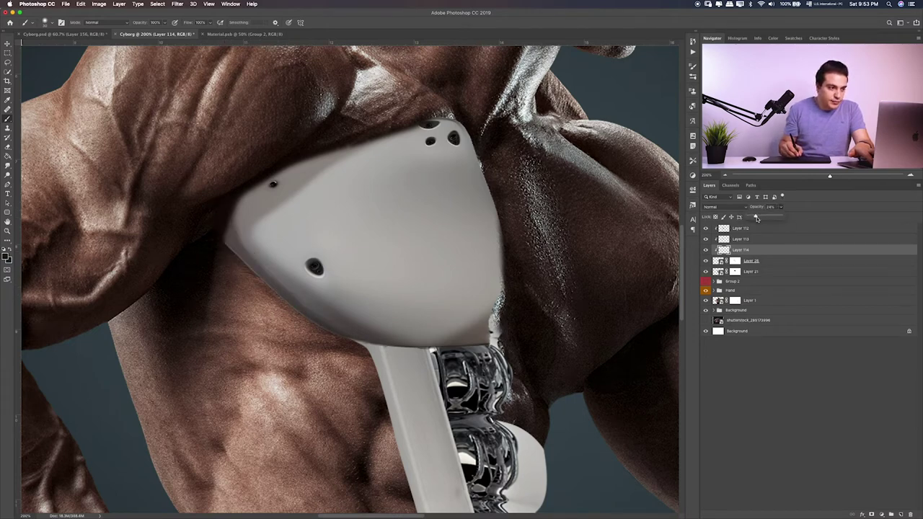
left_click(178, 4)
mouse_move(216, 89)
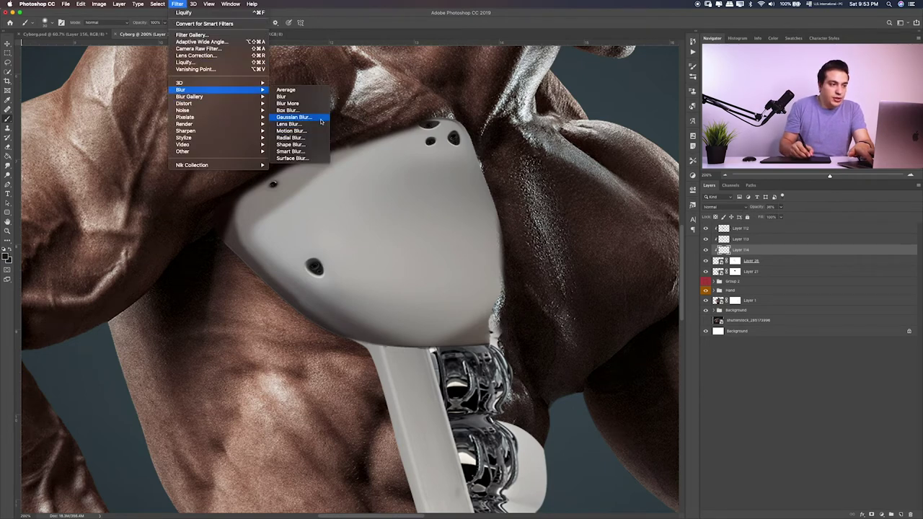
Step: Apply a small-radius Gaussian Blur to the under-plate shadow on Layer 114
left_click(299, 117)
left_click_drag(169, 189, 160, 189)
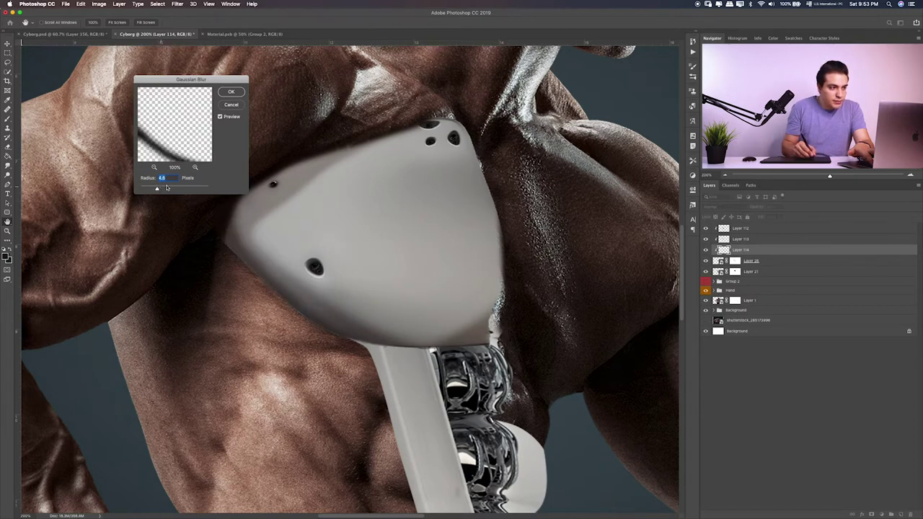
key("Return")
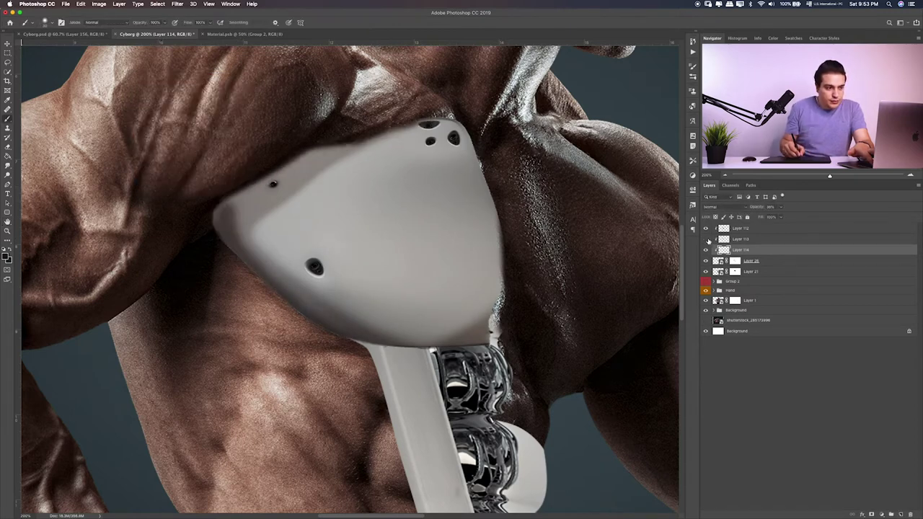
Step: Blur the chest-plate shading on Layer 112 with an 8.0 px Gaussian Blur and fit the image on screen
left_click(735, 229)
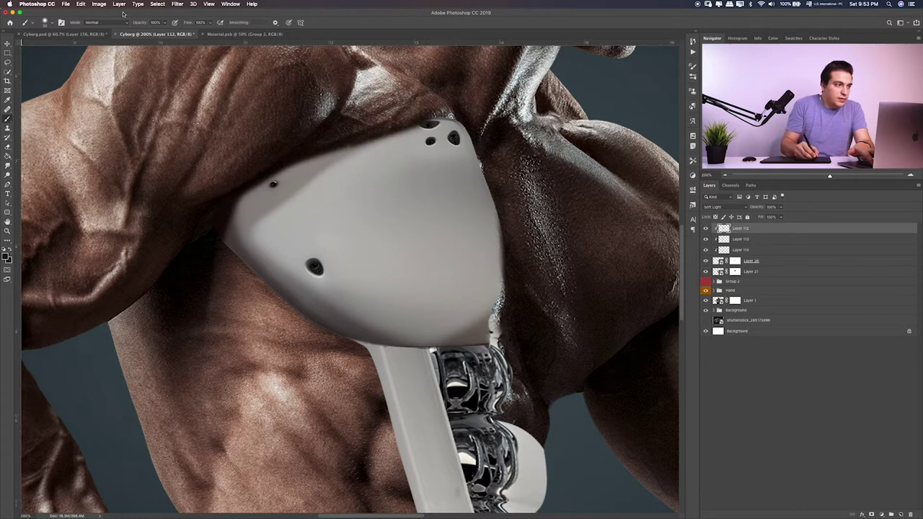
left_click(178, 4)
mouse_move(217, 90)
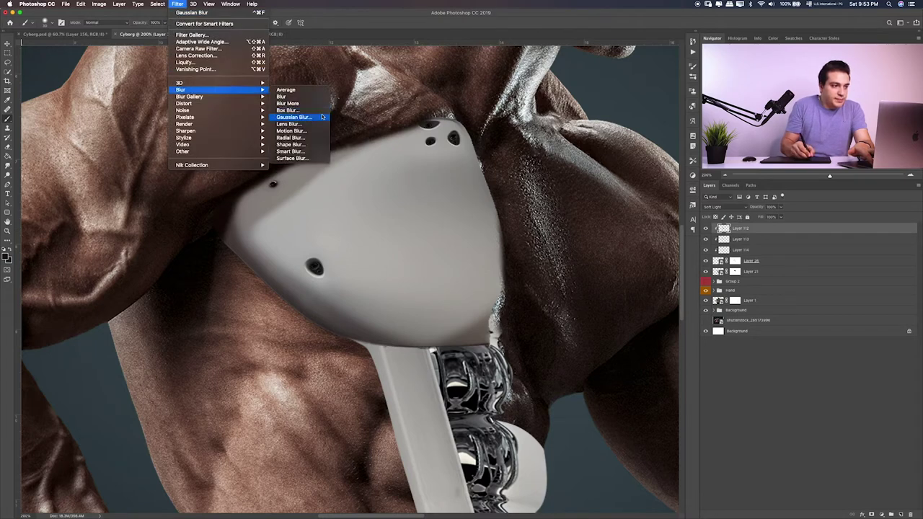
left_click(294, 117)
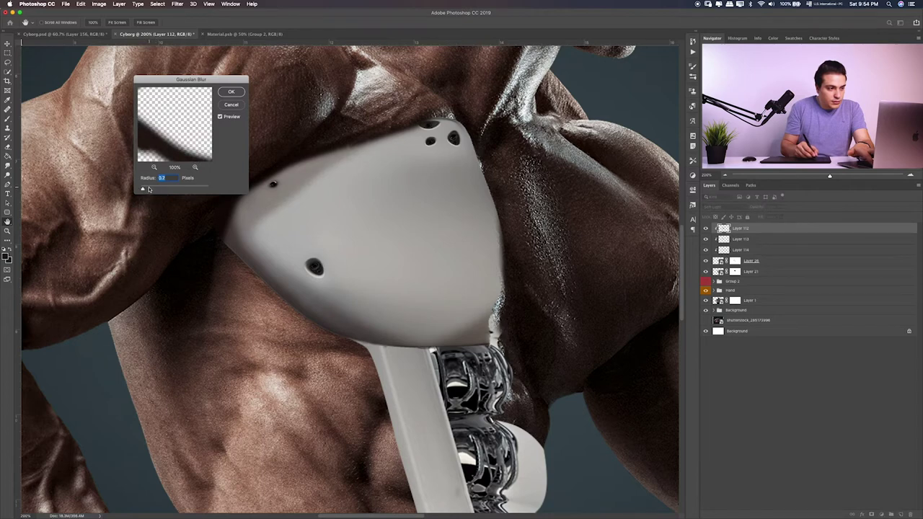
left_click_drag(149, 189, 163, 190)
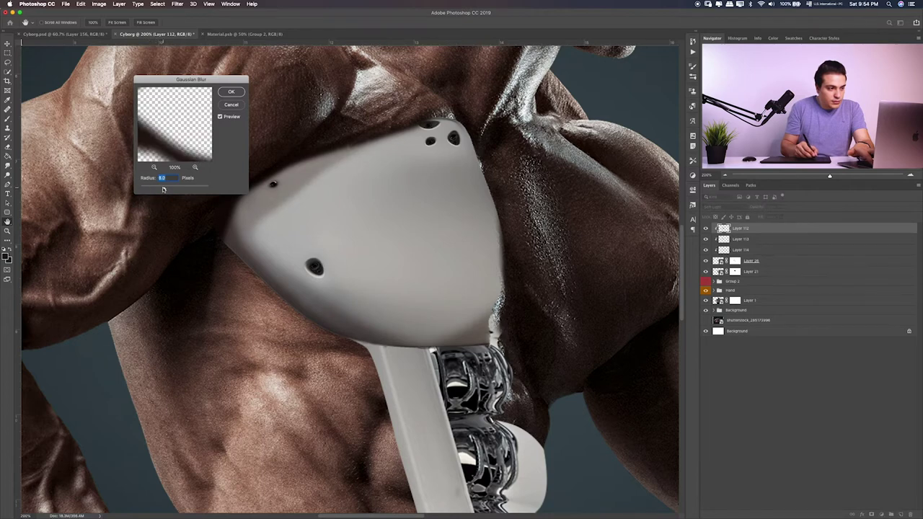
left_click(230, 93)
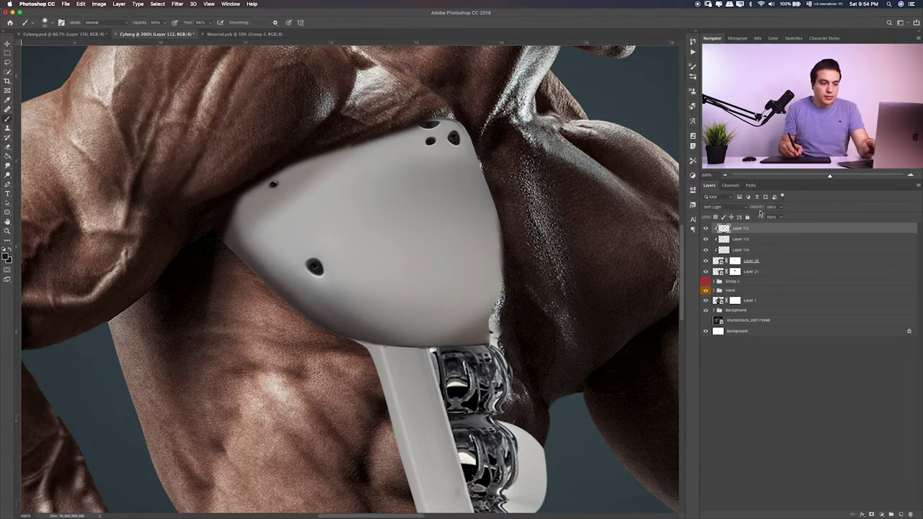
key("ctrl+0")
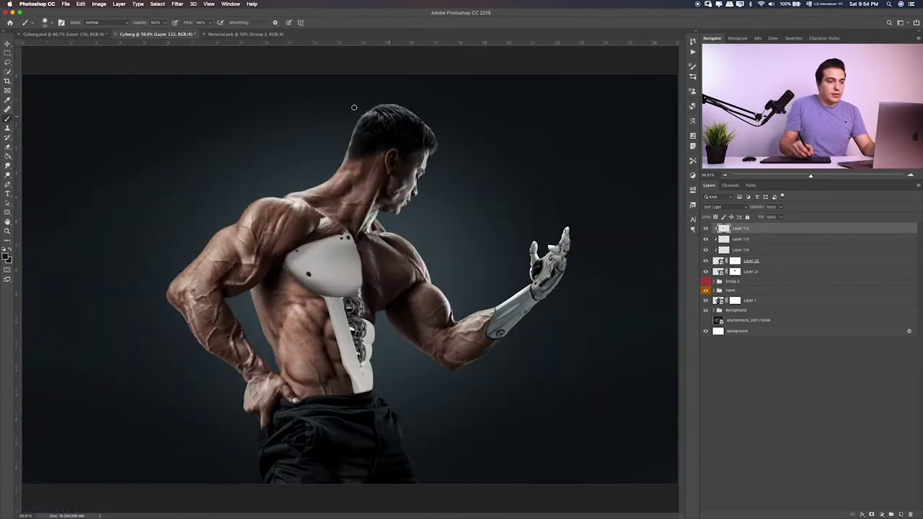
Step: Lower Layer 112's shading opacity and make Group 2's loose mechanical parts visible again
left_click(8, 54)
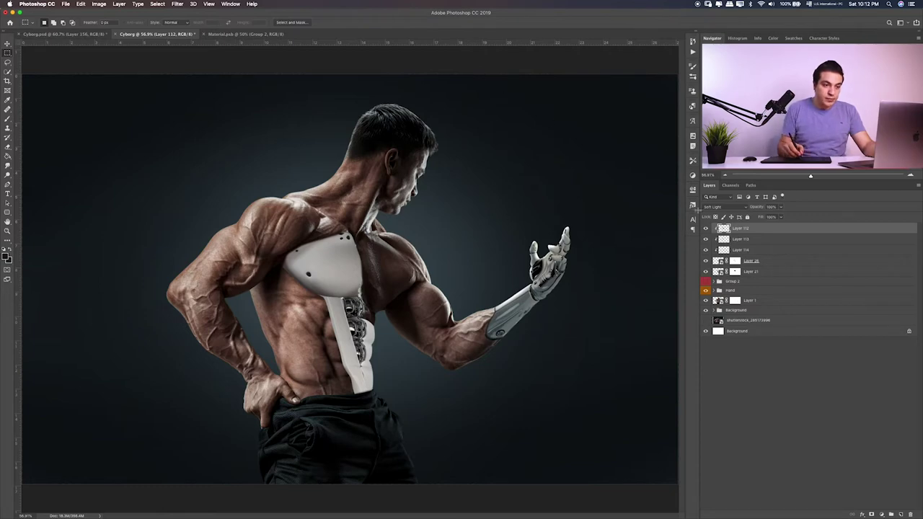
left_click(706, 229)
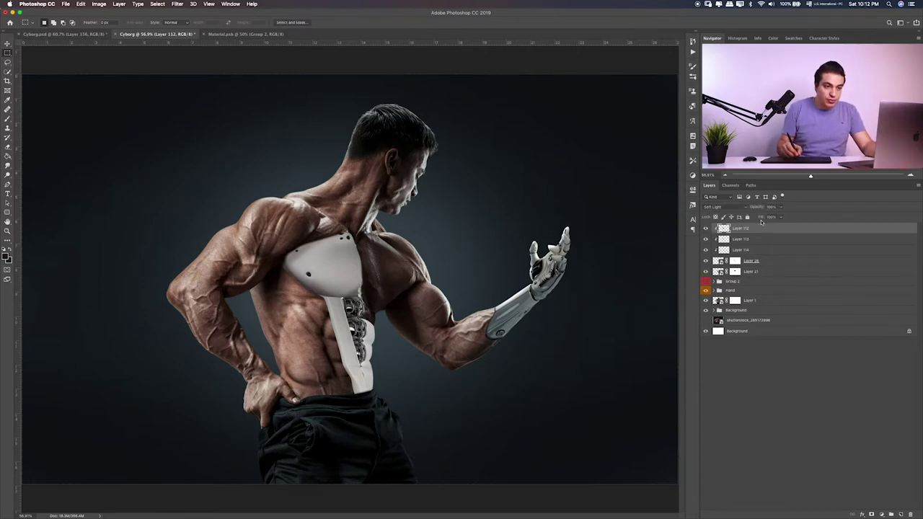
left_click(782, 207)
left_click_drag(772, 217, 771, 218)
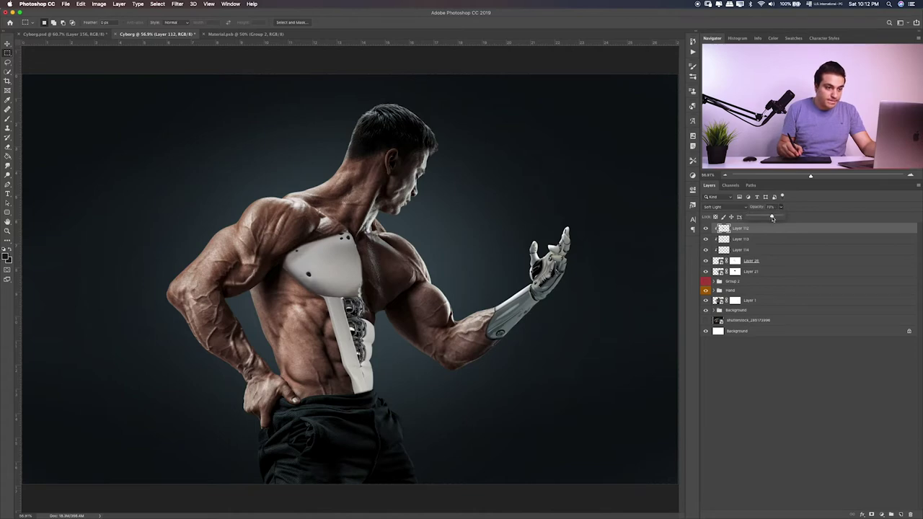
left_click(705, 229)
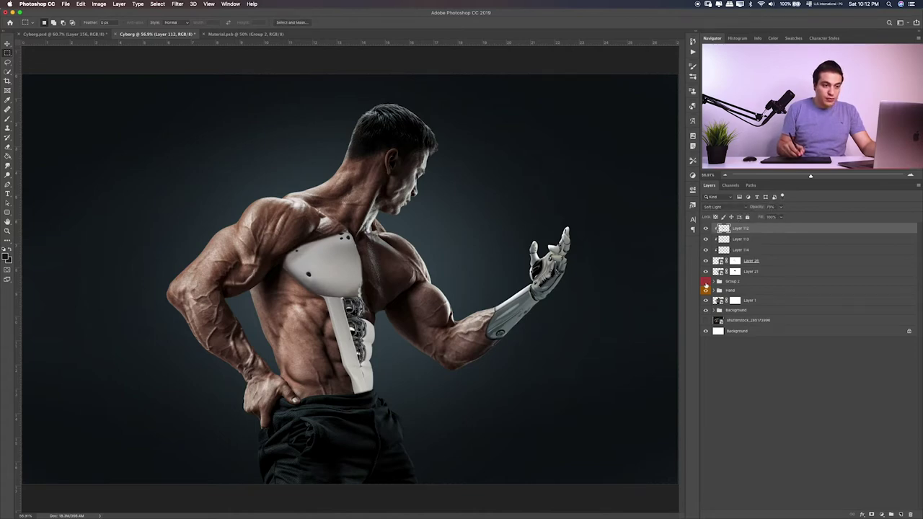
left_click(706, 282)
Step: Group the five chest layers from Layer 21 to Layer 112 and name the group 'Chest'
left_click(756, 275)
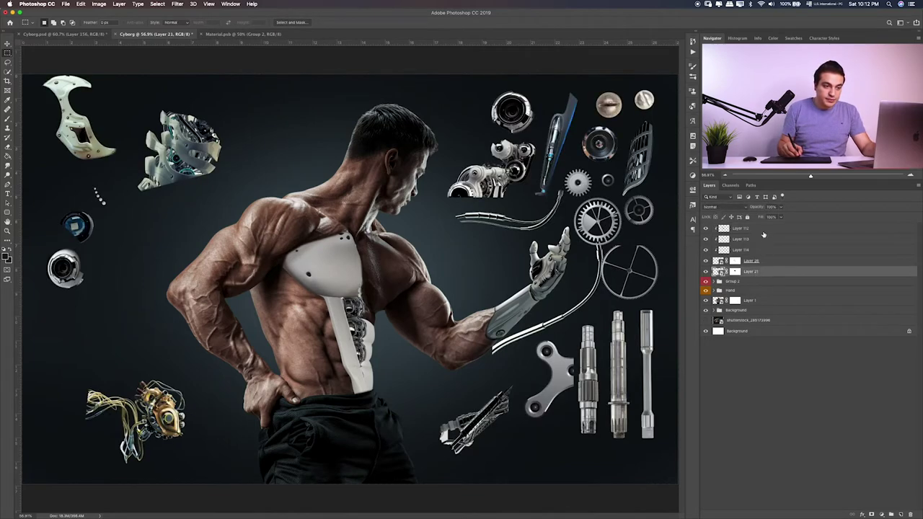
left_click(760, 231, "shift")
key("ctrl+g")
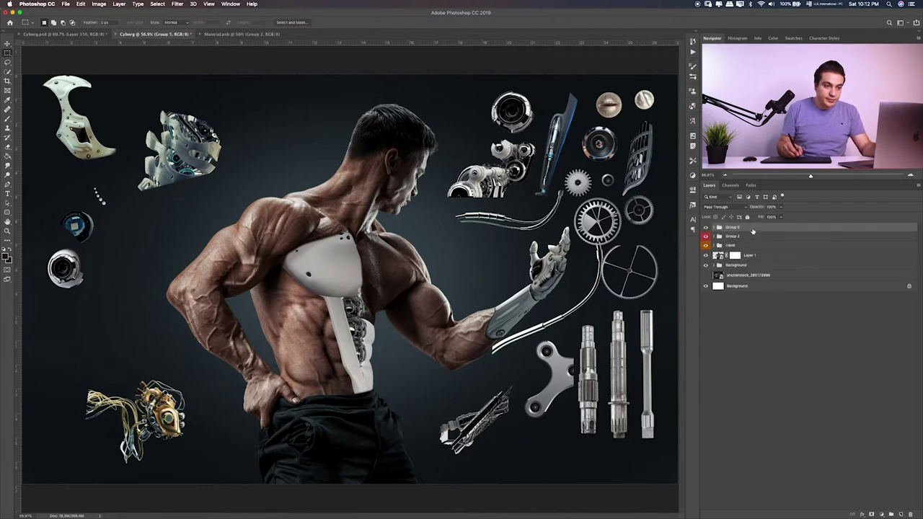
left_click_drag(752, 230, 746, 246)
double_click(732, 237)
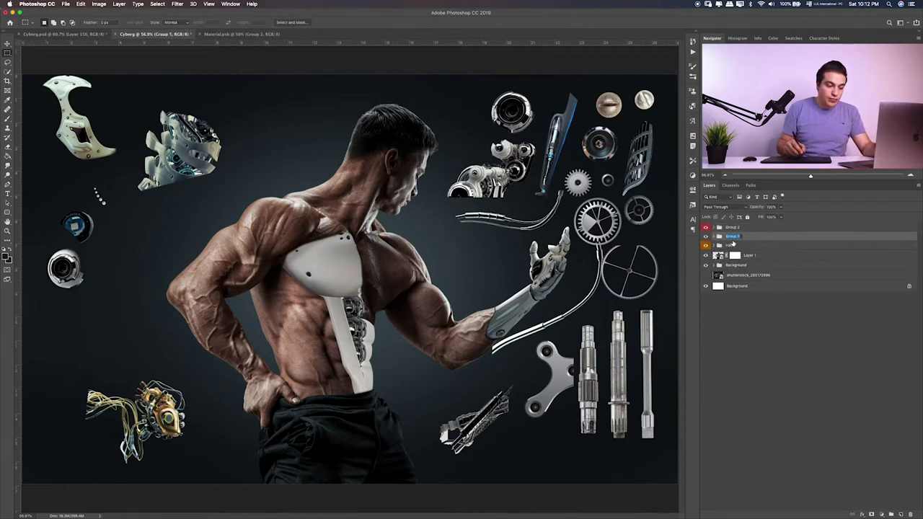
type("Chest")
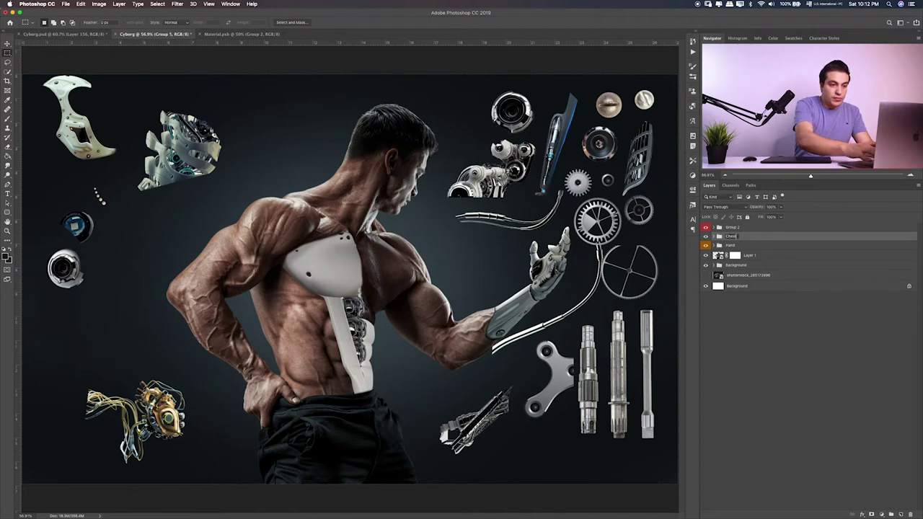
key("Return")
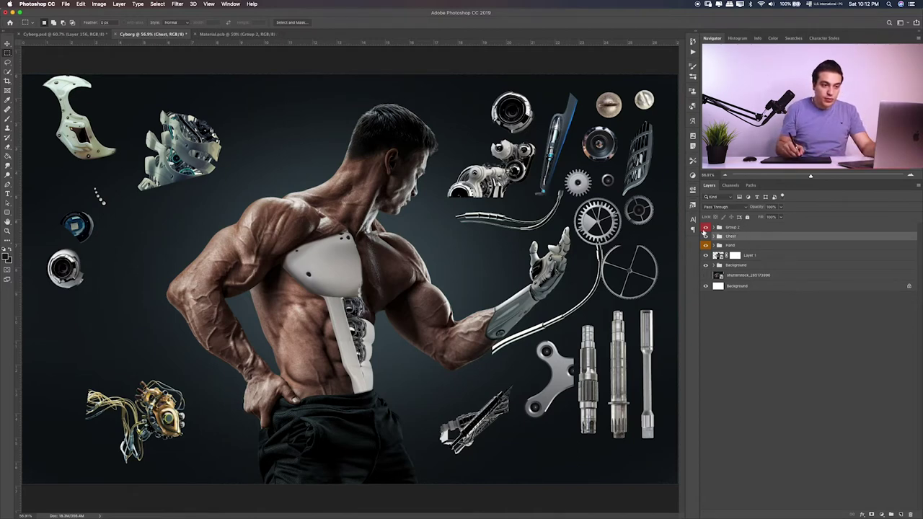
Step: Move Group 3 out of Group 2 and drag its small dots onto the man's chest
double_click(708, 230)
left_click(714, 230)
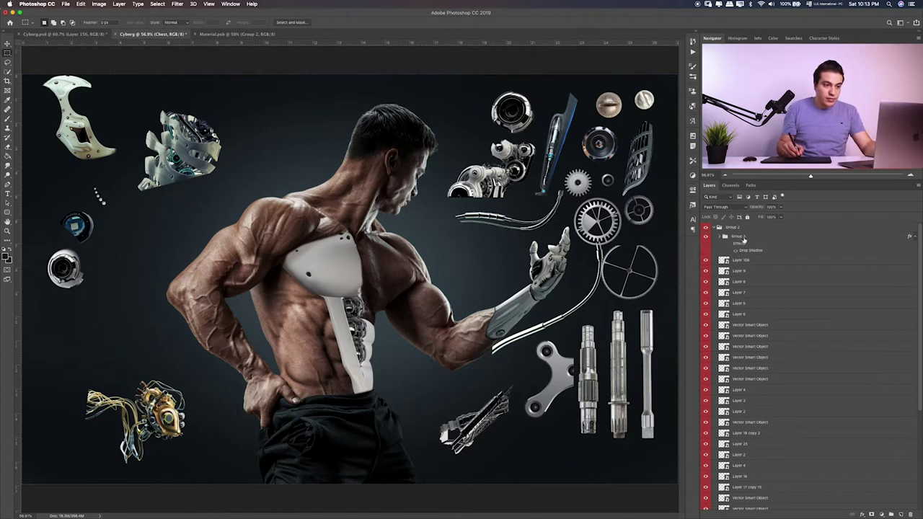
left_click(742, 240)
key("ctrl+]")
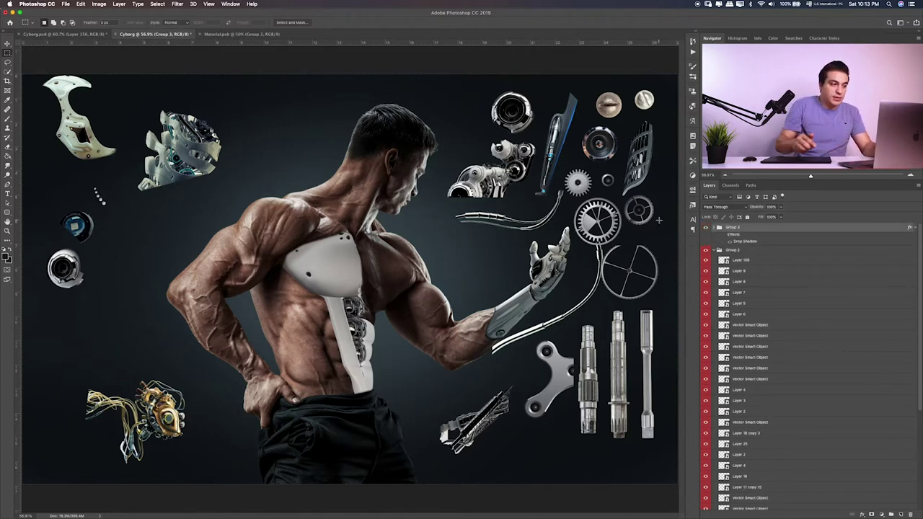
key("v")
left_click_drag(184, 207, 389, 303)
Step: Rotate the row of dots about -17° and nudge them into place below the plate's lower-left edge
key("ctrl+t")
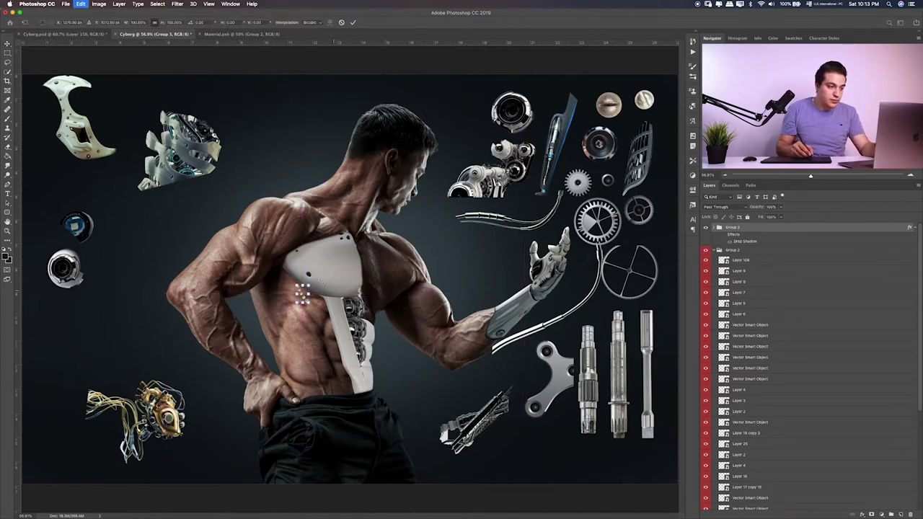
left_click_drag(320, 278, 330, 264)
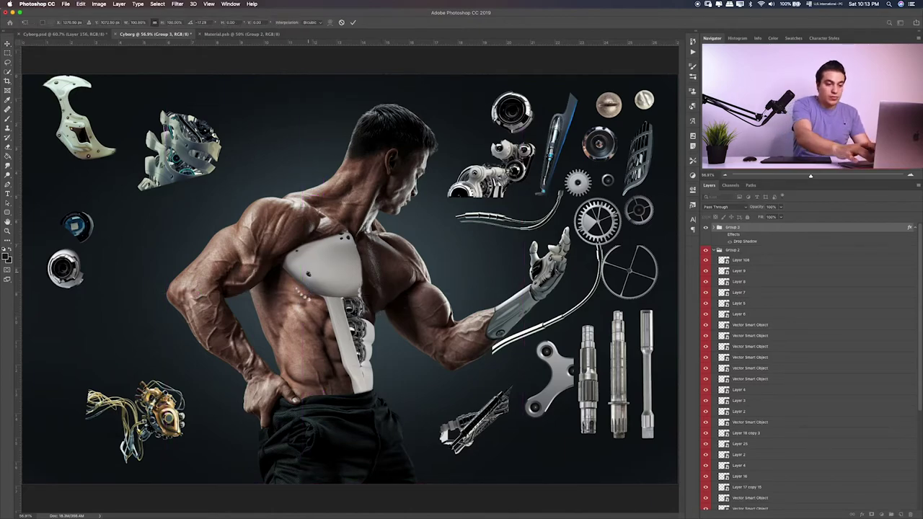
key("Return")
key("ctrl+1")
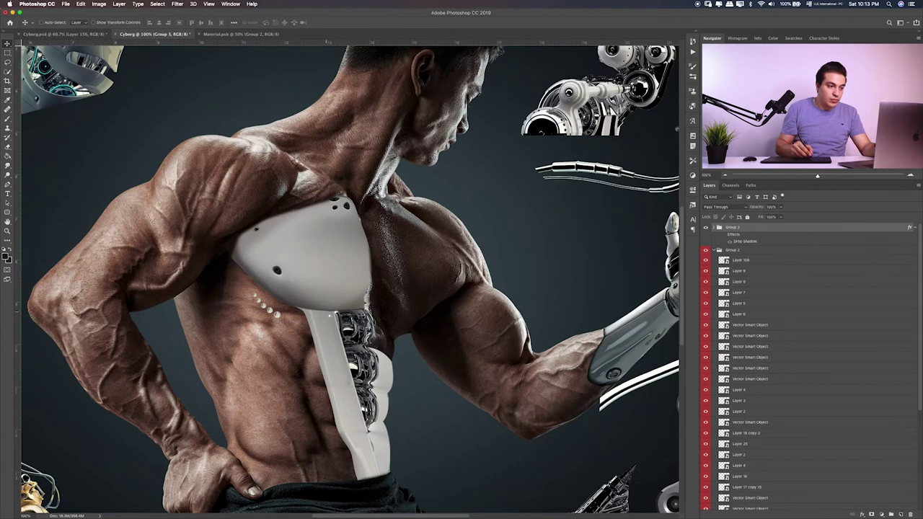
left_click_drag(350, 304, 365, 305)
key("ctrl+t")
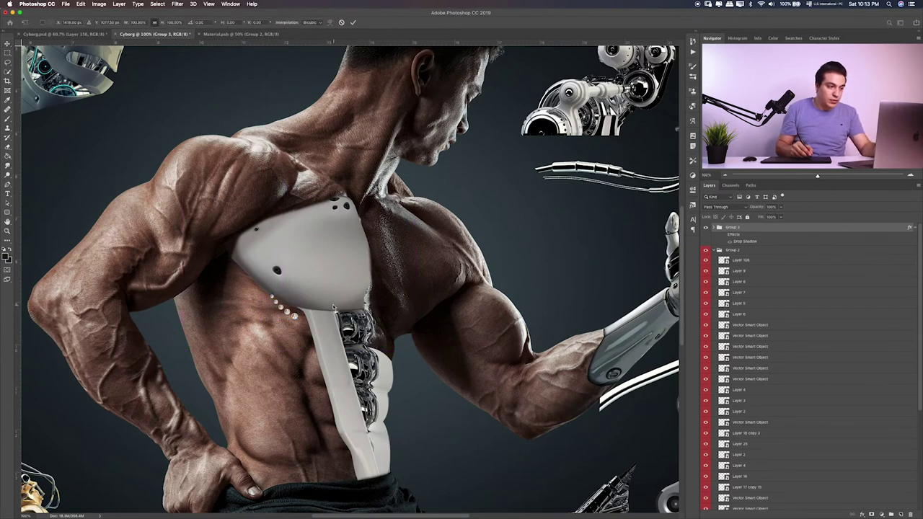
key("Return")
key("ctrl+t")
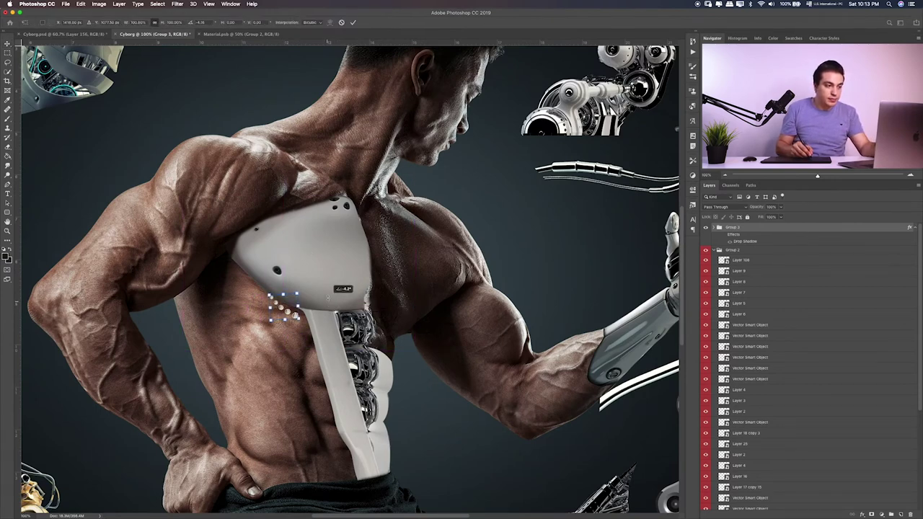
left_click_drag(287, 306, 333, 289)
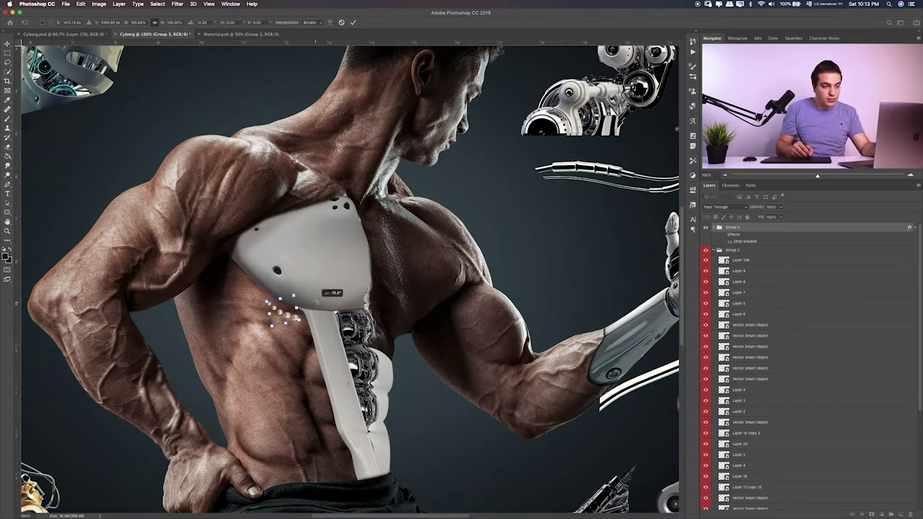
key("Return")
key("ctrl+0")
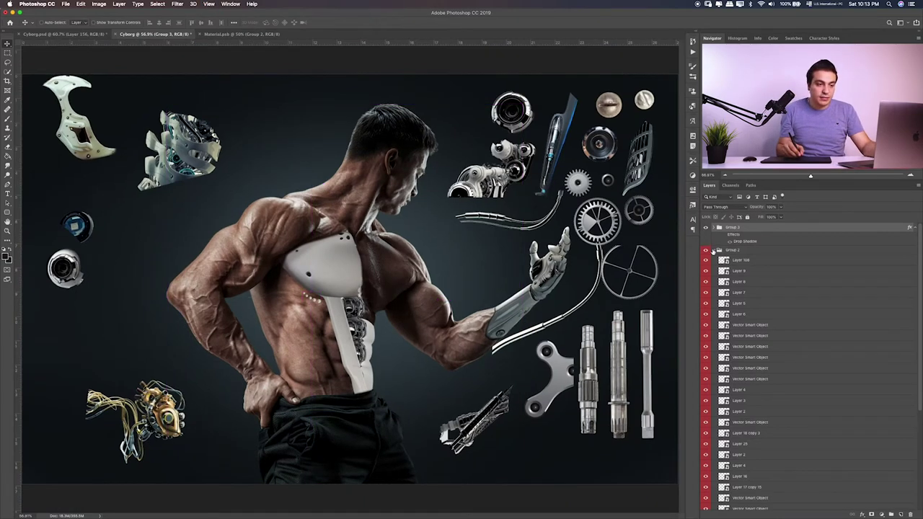
Step: Move Layer 108 out of Group 2 to sit below it and drag the crescent onto the abdomen
left_click(714, 250)
left_click_drag(732, 250, 728, 227)
left_click(714, 228)
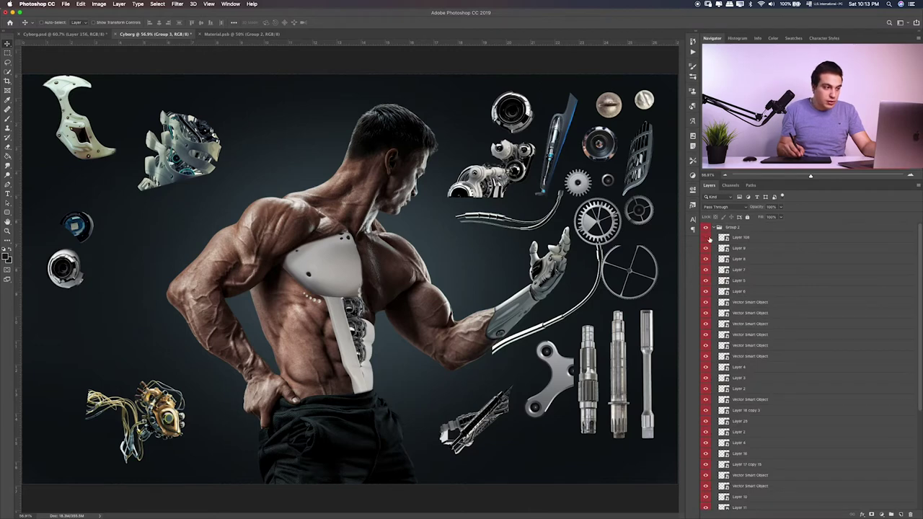
left_click(706, 238)
left_click(712, 238)
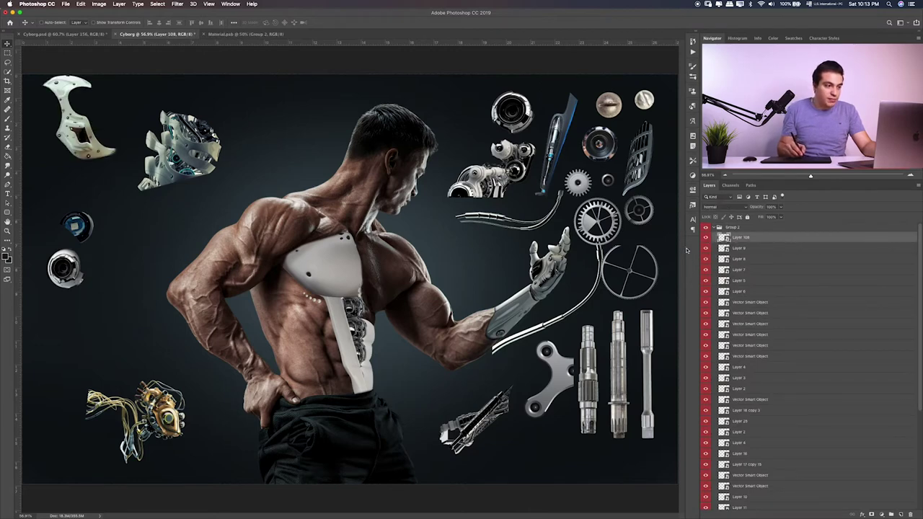
left_click_drag(740, 236, 732, 229)
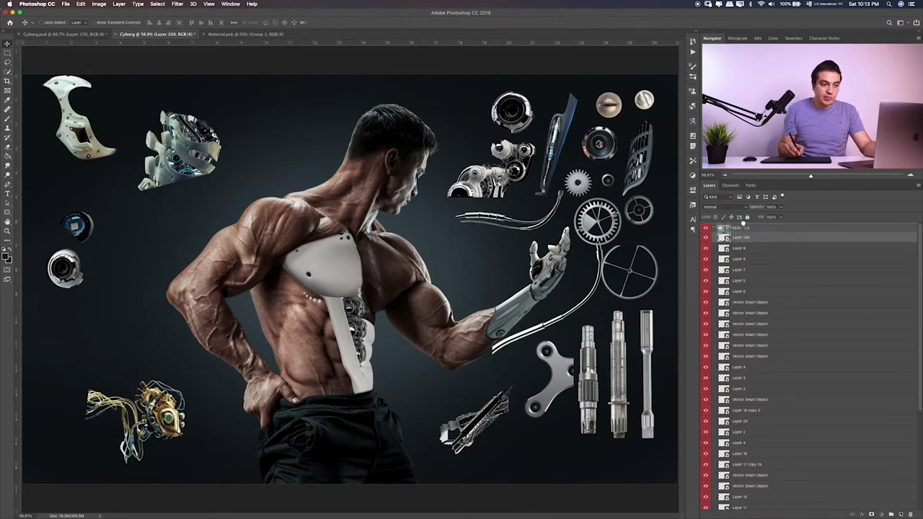
left_click(713, 238)
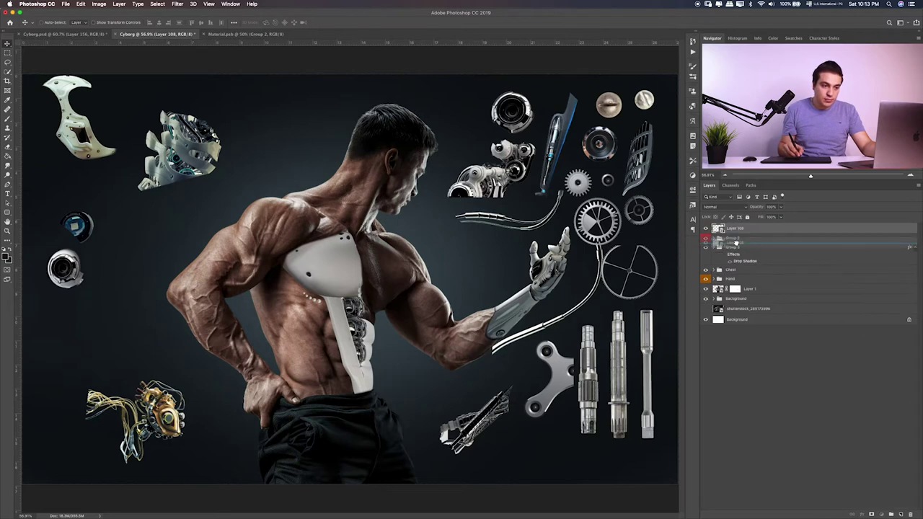
left_click_drag(738, 231, 735, 243)
mouse_move(178, 148)
left_mouse_down()
mouse_move(412, 387)
mouse_move(409, 376)
left_mouse_up()
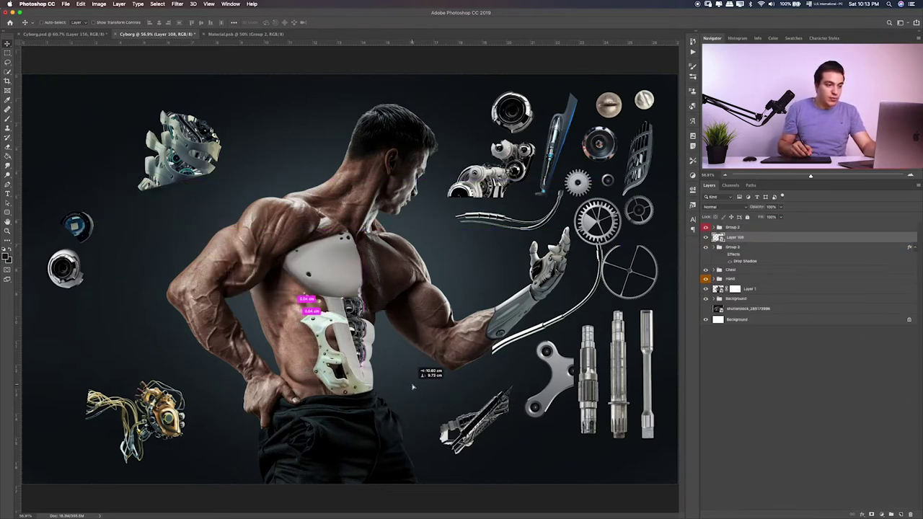
Step: At 200% zoom, rotate the crescent plate about 4° and set it beside the spine strut
key("ctrl+1")
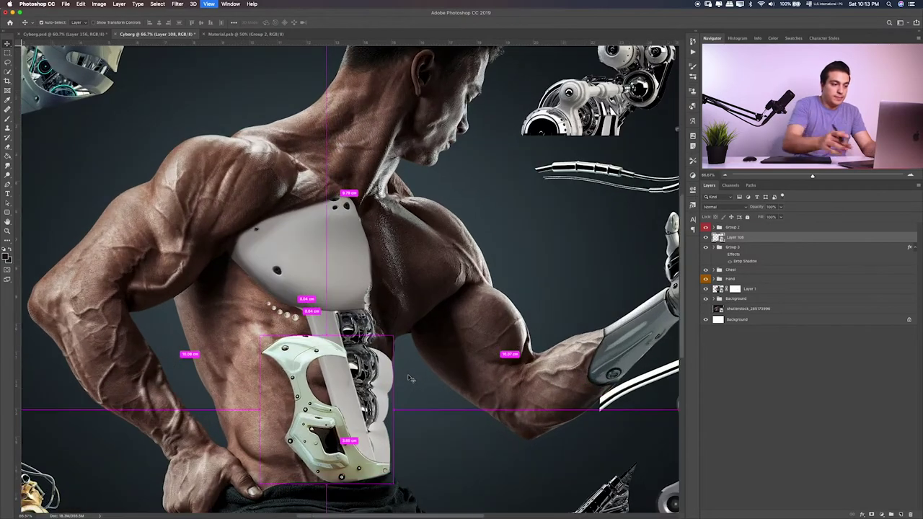
scroll(419, 351, "down", 5)
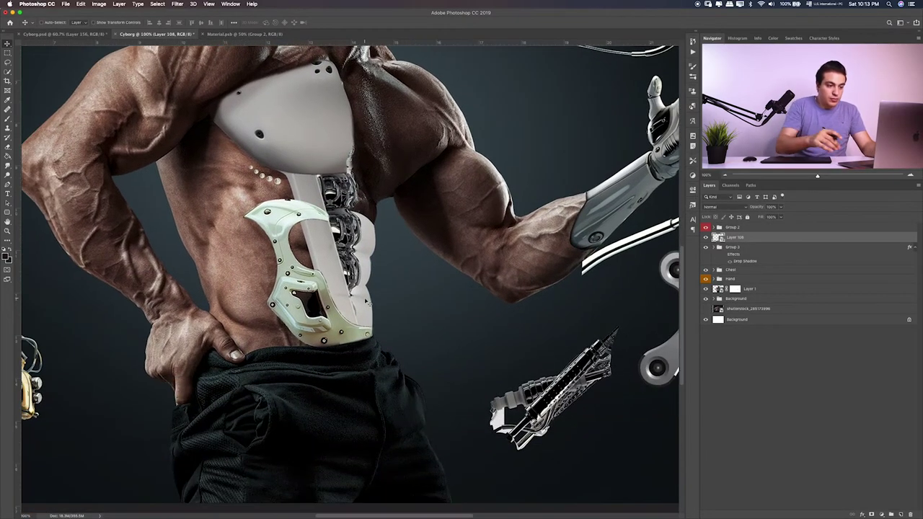
key("ctrl+plus")
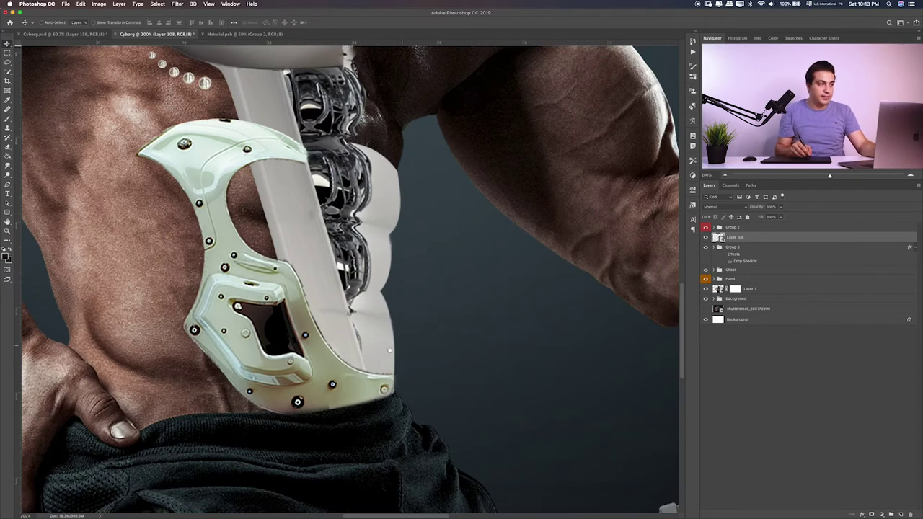
scroll(374, 317, "down", 1)
key("ctrl+t")
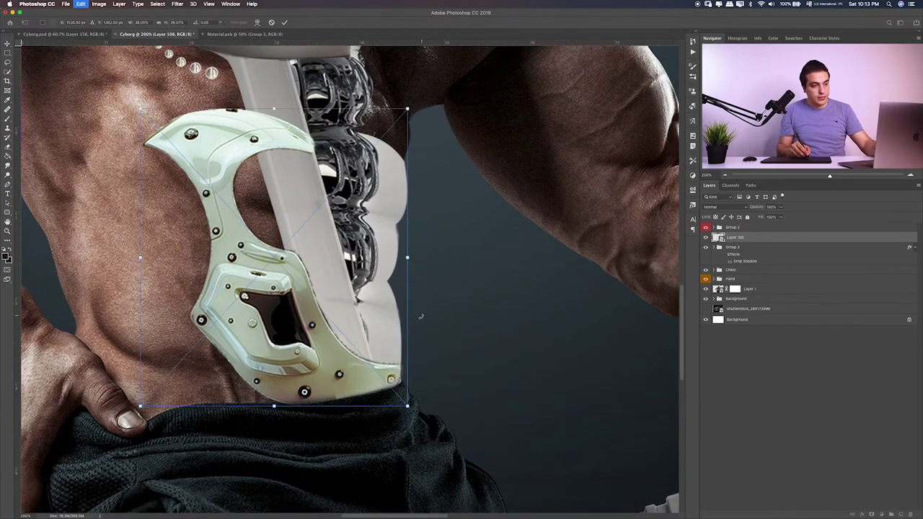
left_click_drag(427, 318, 425, 328)
left_click_drag(350, 358, 341, 359)
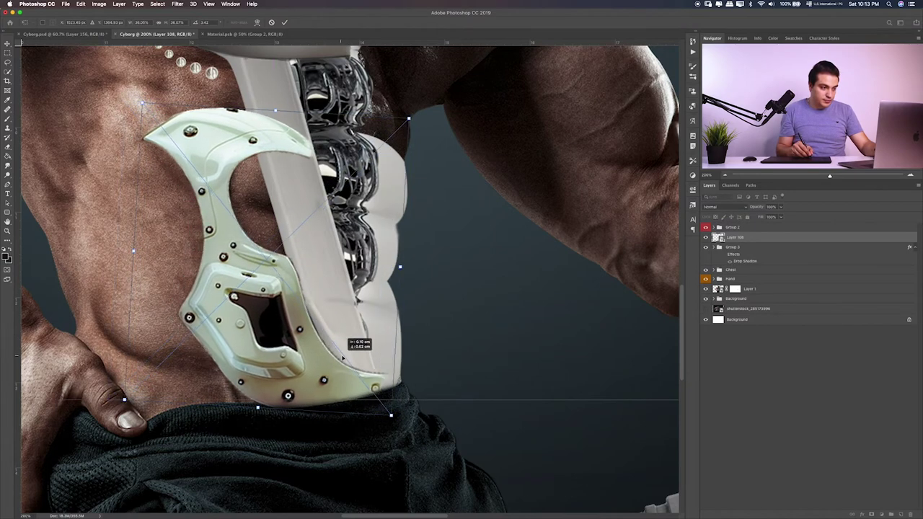
left_click_drag(412, 351, 413, 352)
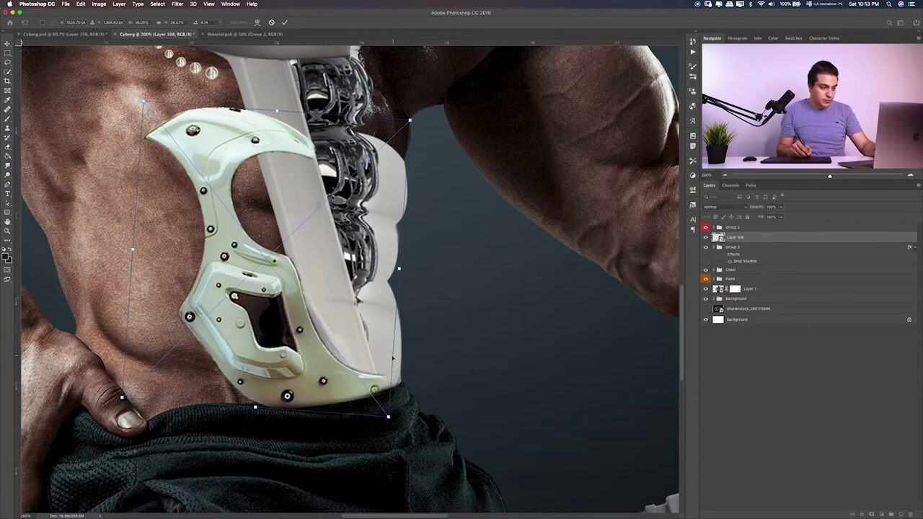
key("Return")
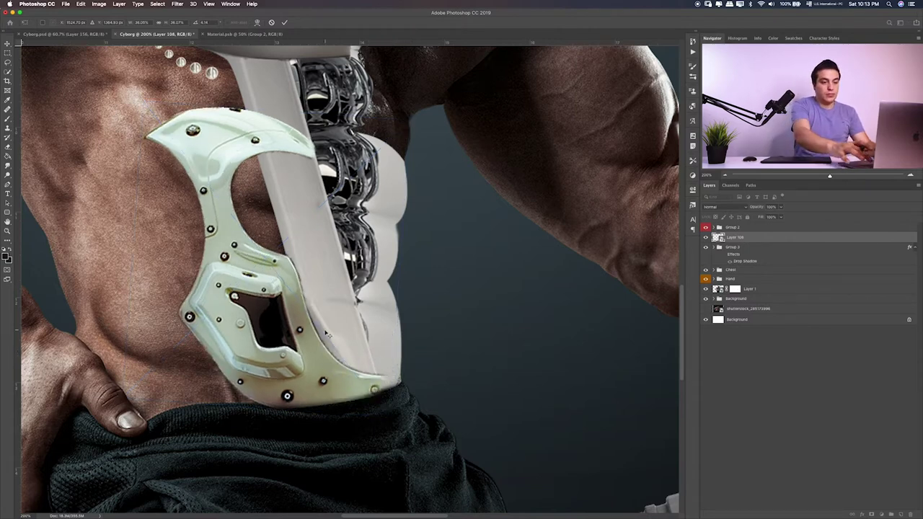
Step: Give Layer 108 Hue/Saturation Lightness +14 and Saturation -100, then move it below the Chest group
key("ctrl+u")
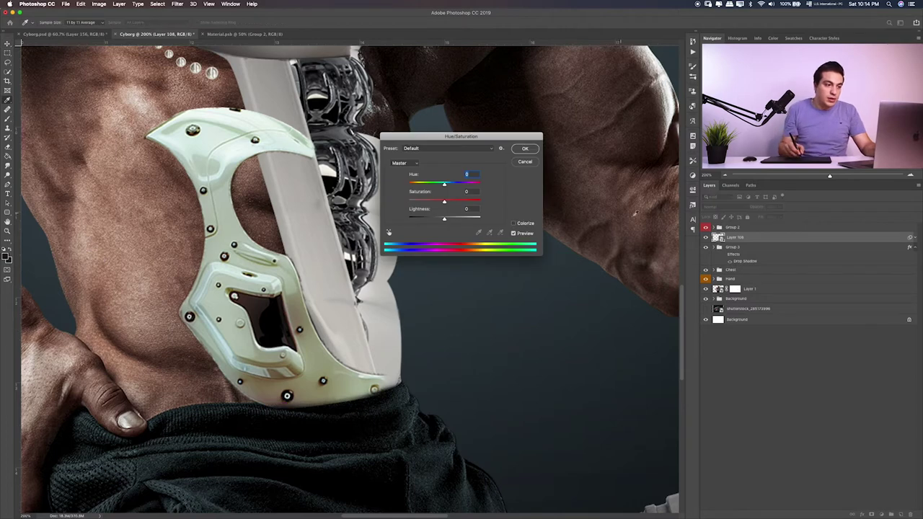
left_click_drag(444, 218, 450, 216)
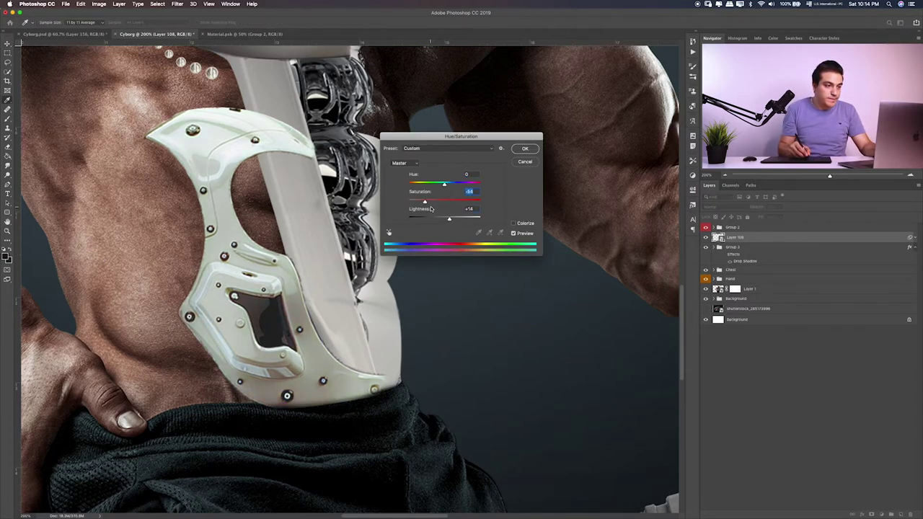
left_click_drag(425, 201, 419, 202)
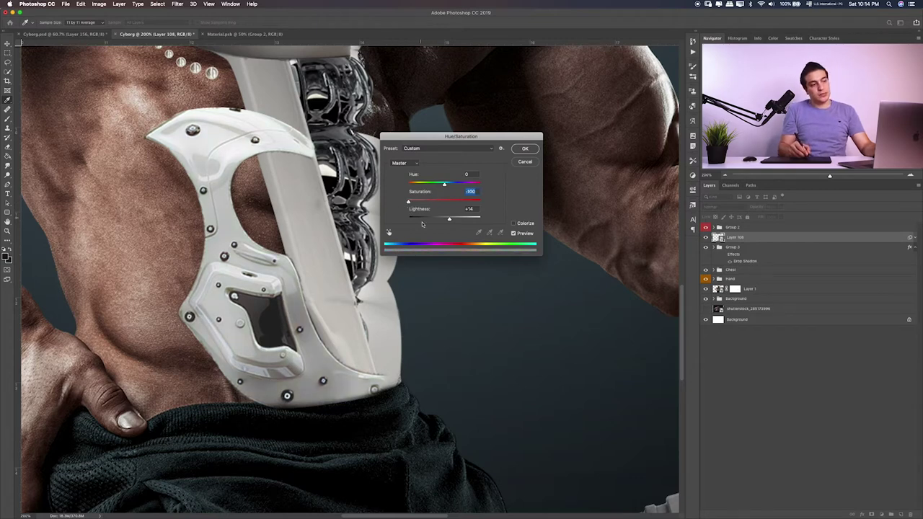
key("Return")
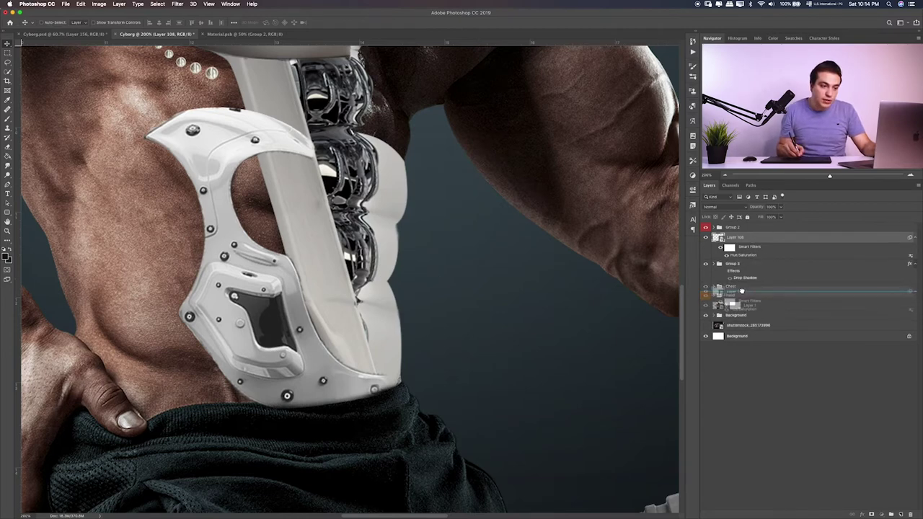
left_click_drag(753, 239, 769, 268)
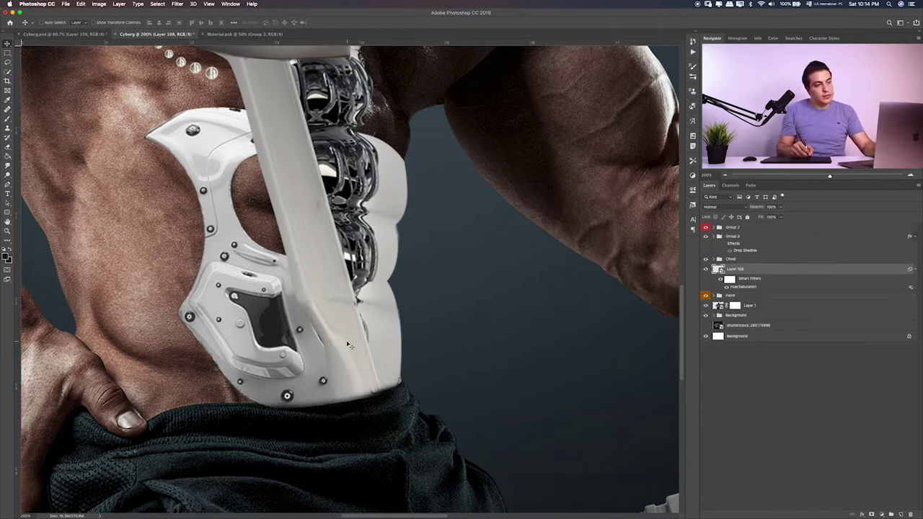
left_click_drag(351, 345, 354, 344)
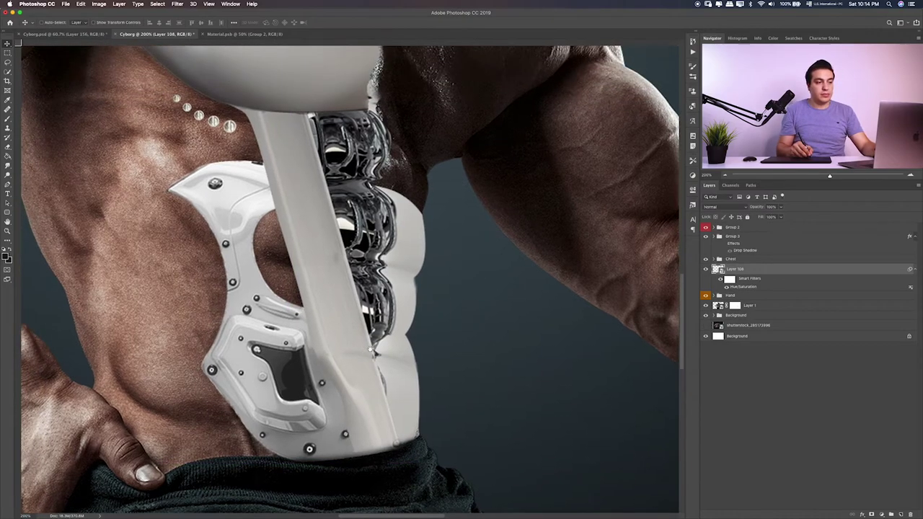
Step: Duplicate the crescent plate, rotate the copy up-left onto the upper chest, and place it beneath the original
scroll(357, 344, "up", 5)
key("super+r")
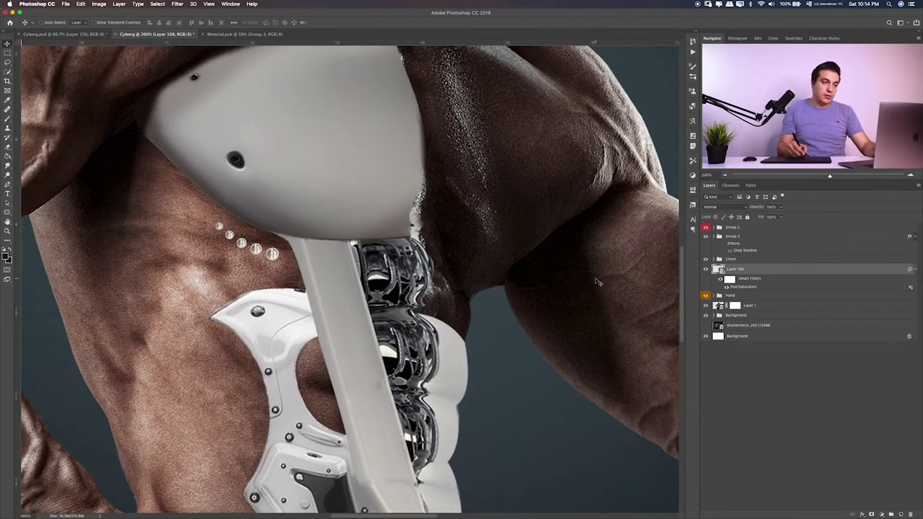
key("super+0")
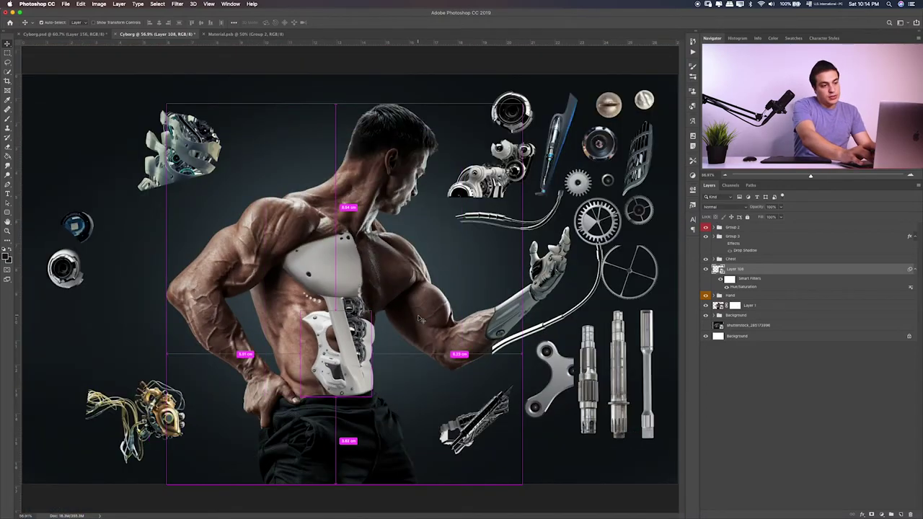
scroll(420, 319, "up", 5)
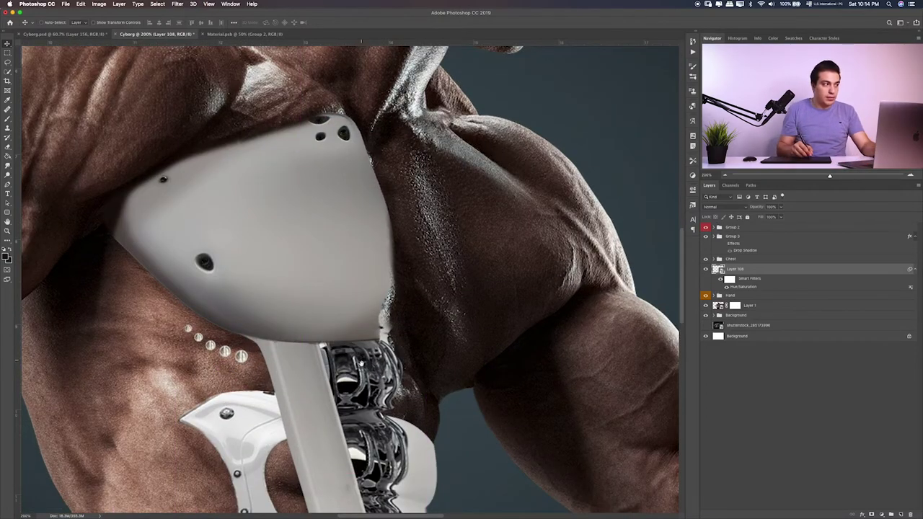
scroll(360, 363, "down", 5)
scroll(361, 354, "down", 5)
scroll(362, 342, "down", 2)
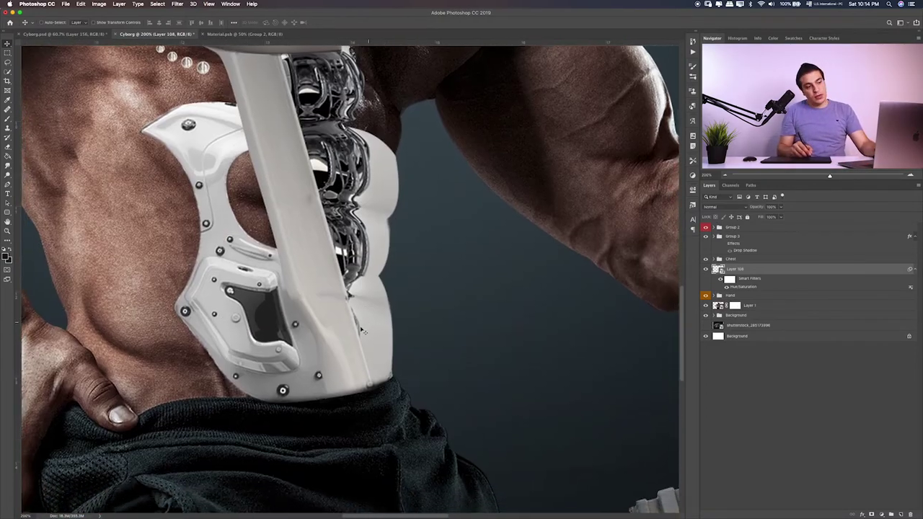
scroll(363, 331, "up", 1)
scroll(364, 333, "up", 3)
scroll(364, 334, "up", 2)
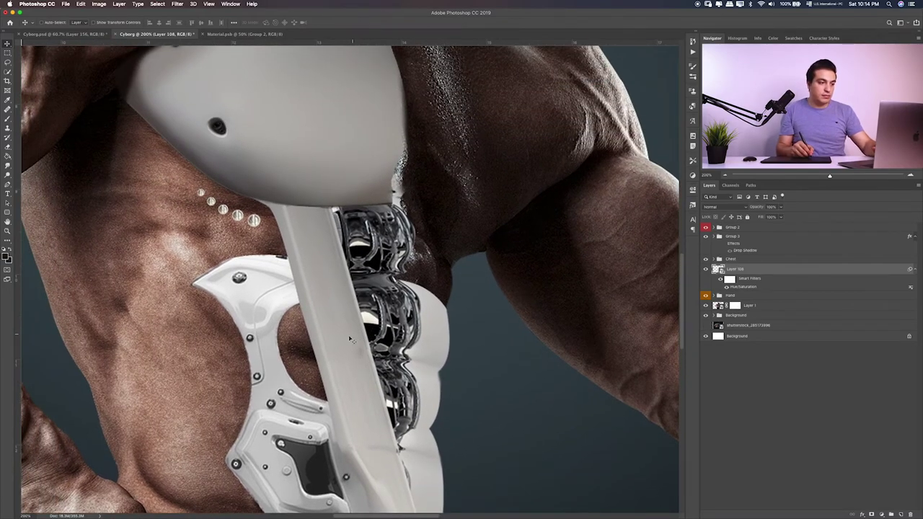
left_click_drag(349, 339, 238, 217)
key("ctrl+t")
left_click_drag(389, 216, 420, 266)
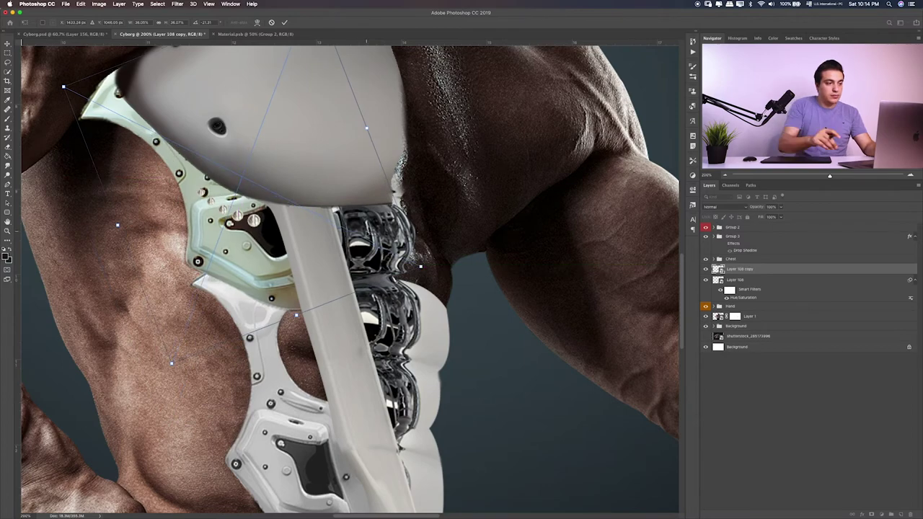
key("Return")
key("ctrl+bracketleft")
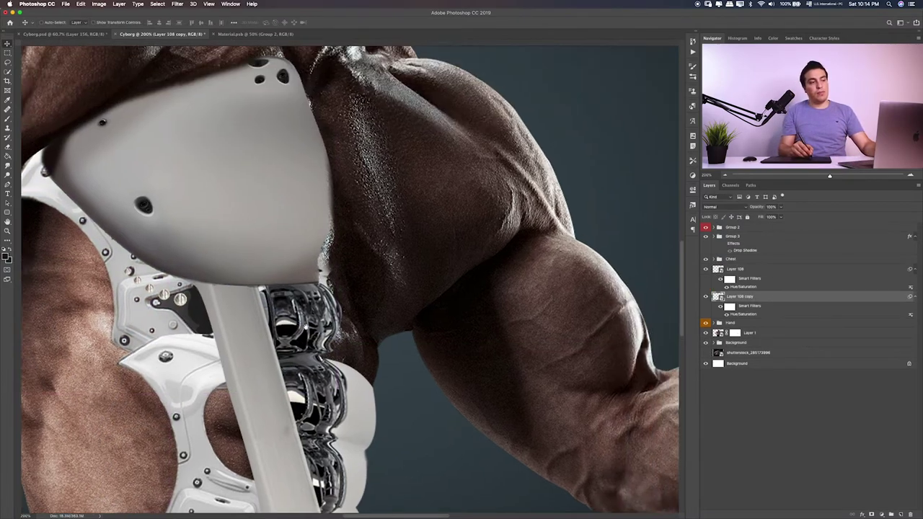
Step: Zoom in on the copied plate and push its left edge to follow the body
left_click_drag(392, 238, 309, 339)
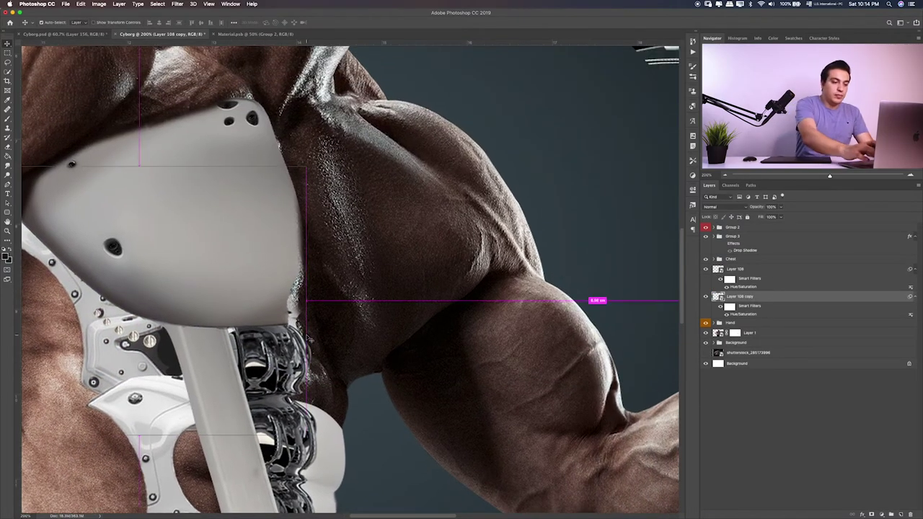
key("ctrl+0")
key("ctrl+1")
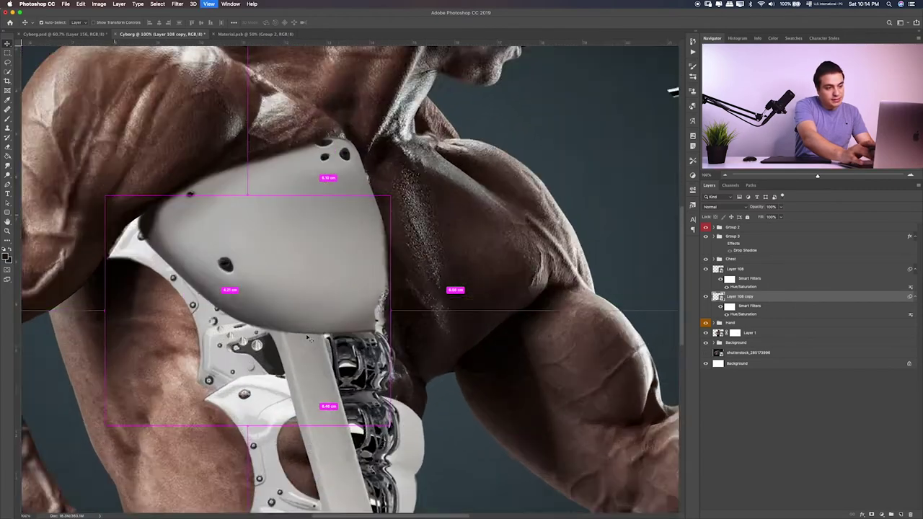
key("ctrl+plus")
key("ctrl+plus")
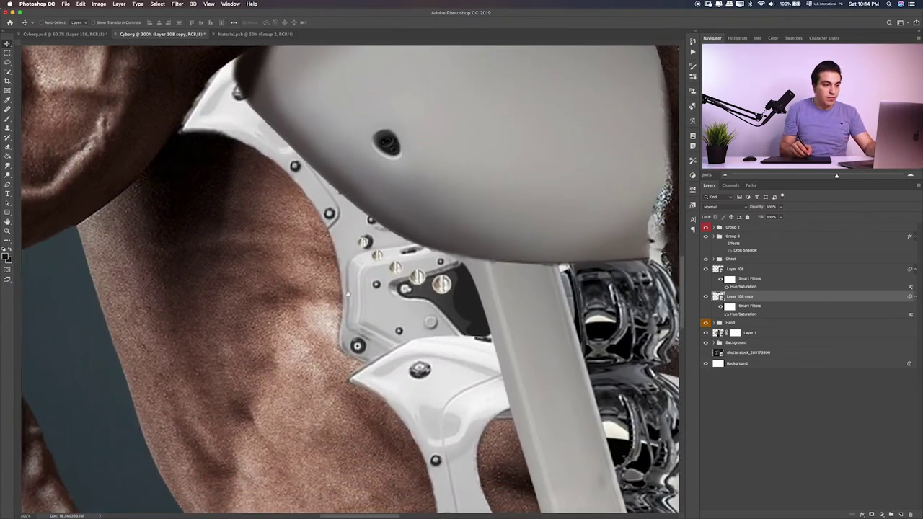
scroll(379, 291, "up", 3)
scroll(379, 291, "right", 3)
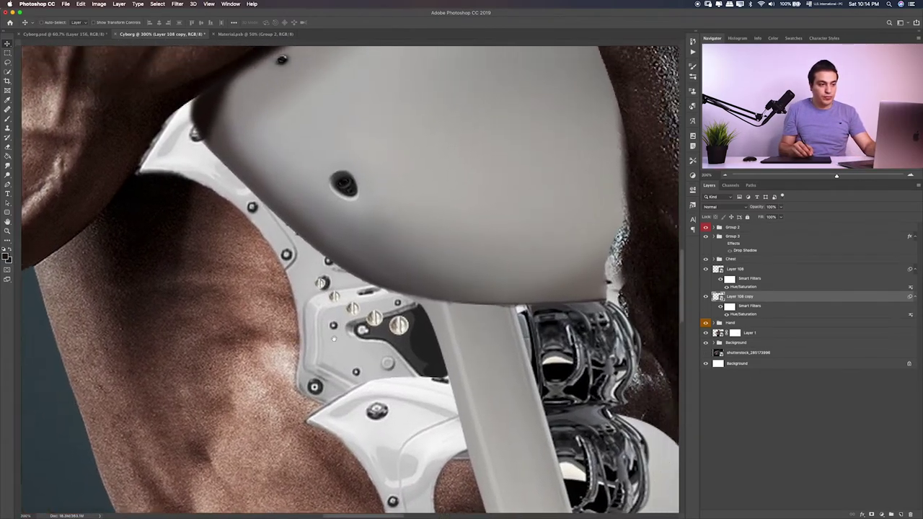
left_click_drag(370, 340, 347, 338)
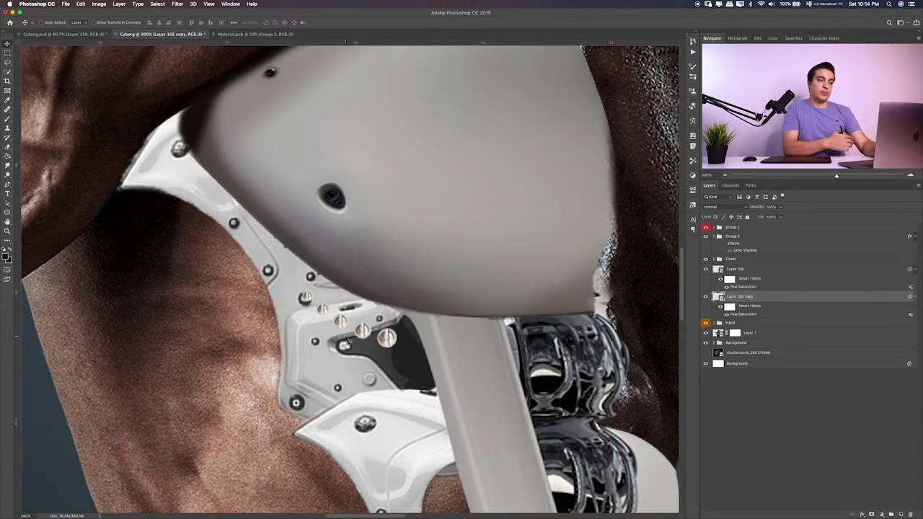
Step: Rotate the Group 3 rivet row about -160° and place it along the chest plate's edge
left_click(741, 236)
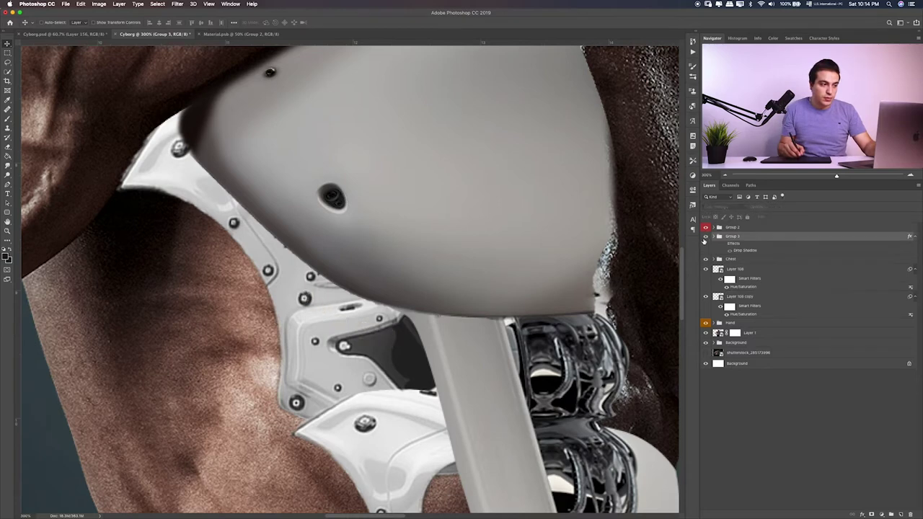
left_click_drag(429, 305, 315, 263)
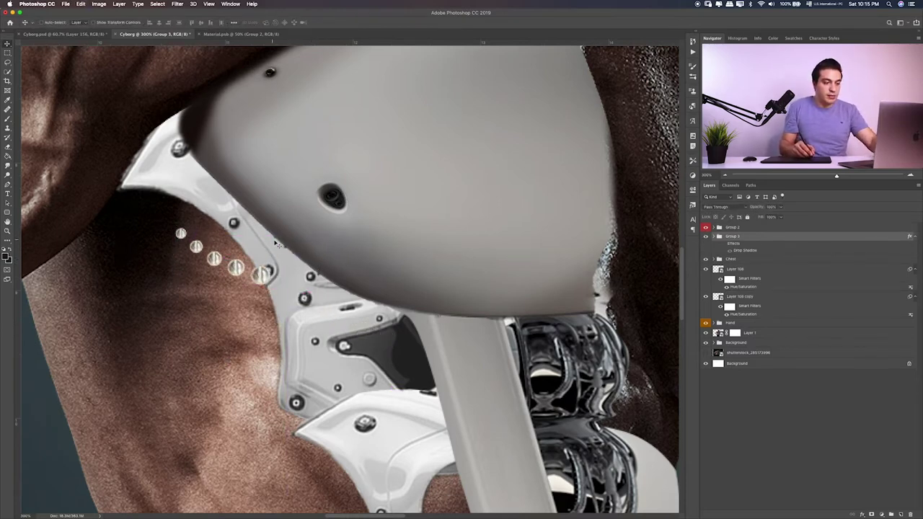
key("ctrl+t")
left_click_drag(277, 216, 144, 270)
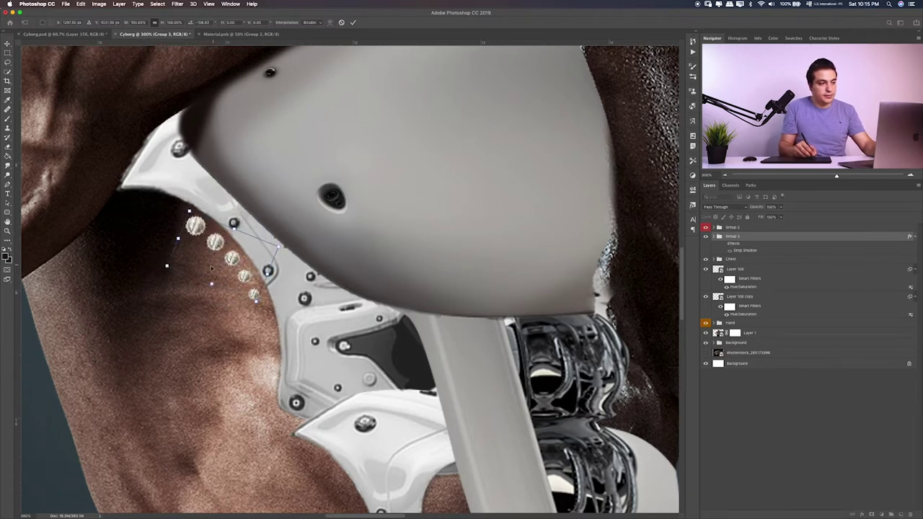
left_click_drag(211, 269, 194, 263)
key("Return")
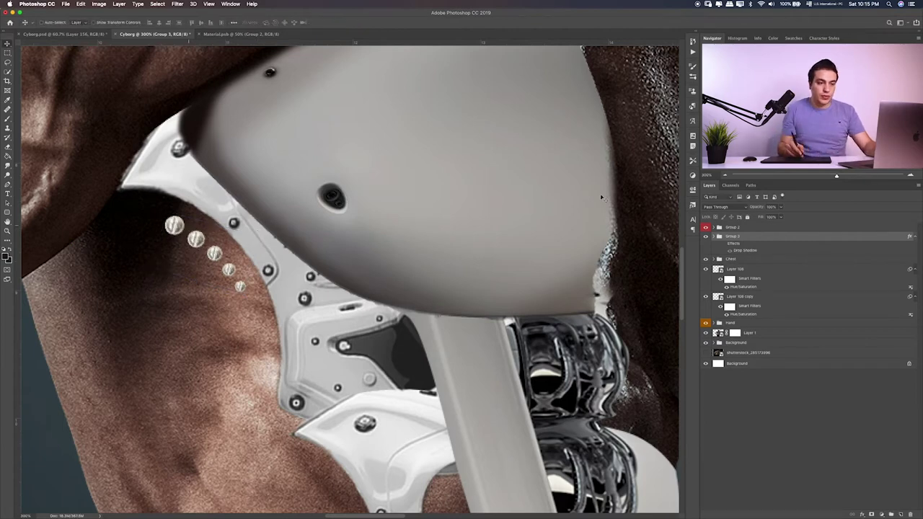
left_click(705, 269)
left_click(704, 269)
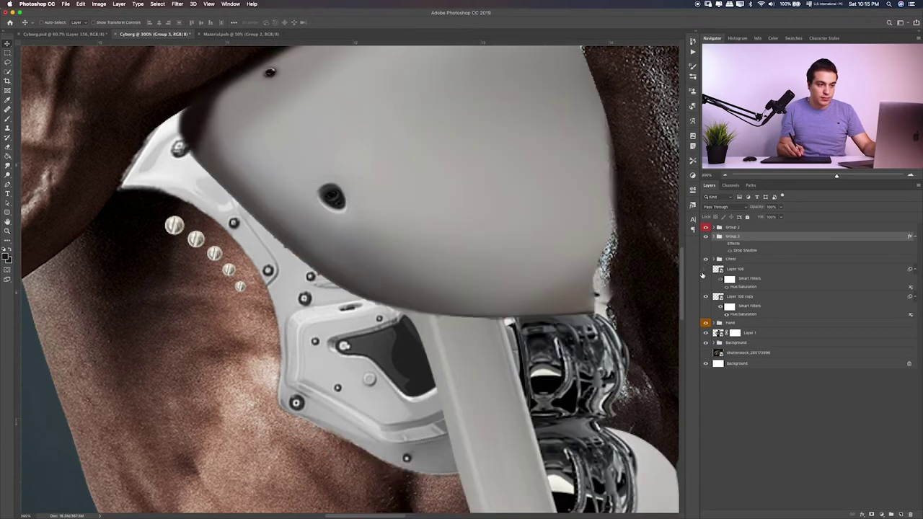
Step: Inspect the overlapping Layer 108 plates, trying Layer 108 below its copy, then undoing it
left_click(743, 269)
left_click_drag(473, 349, 393, 292)
scroll(393, 292, "down", 2)
scroll(392, 296, "right", 2)
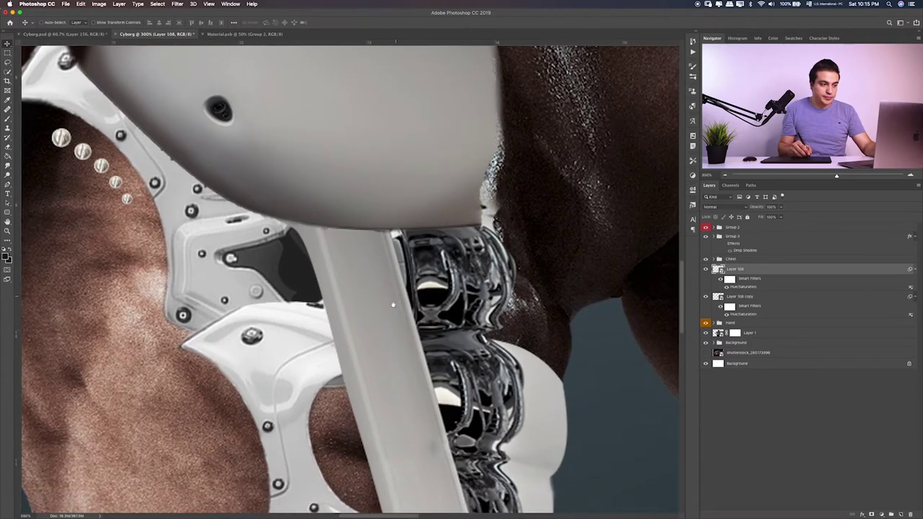
left_click(705, 269)
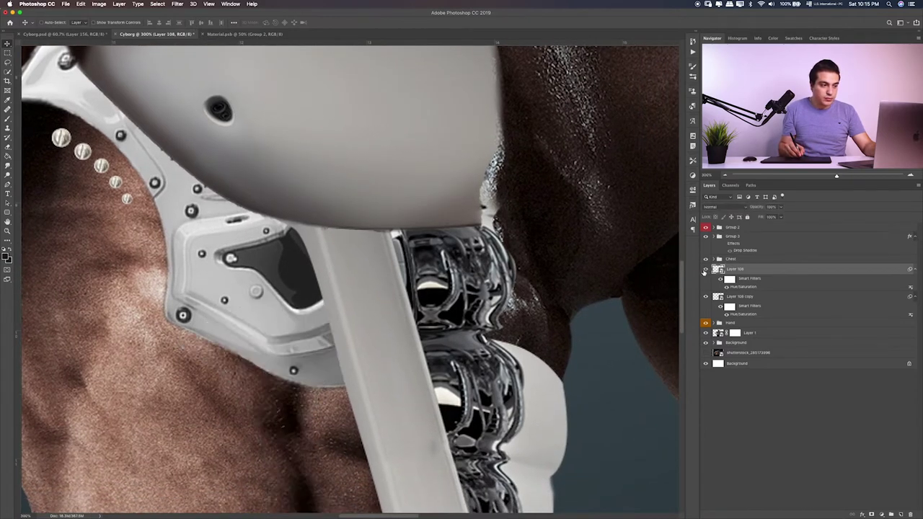
left_click(705, 269)
scroll(589, 290, "down", 2)
scroll(583, 276, "right", 2)
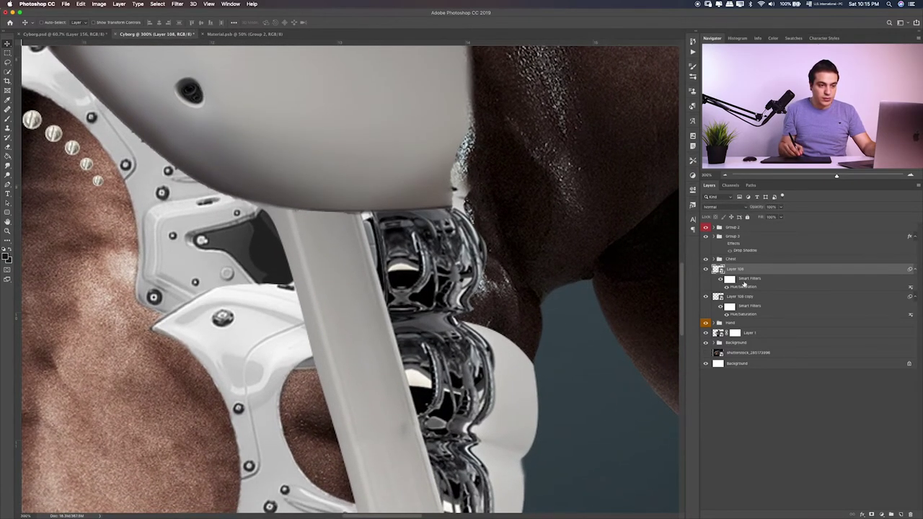
left_click_drag(732, 277, 738, 309)
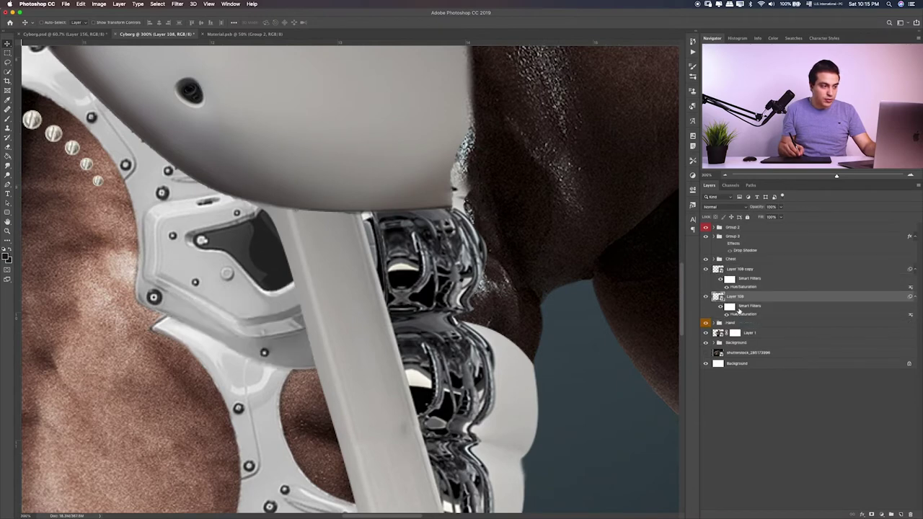
key("ctrl+z")
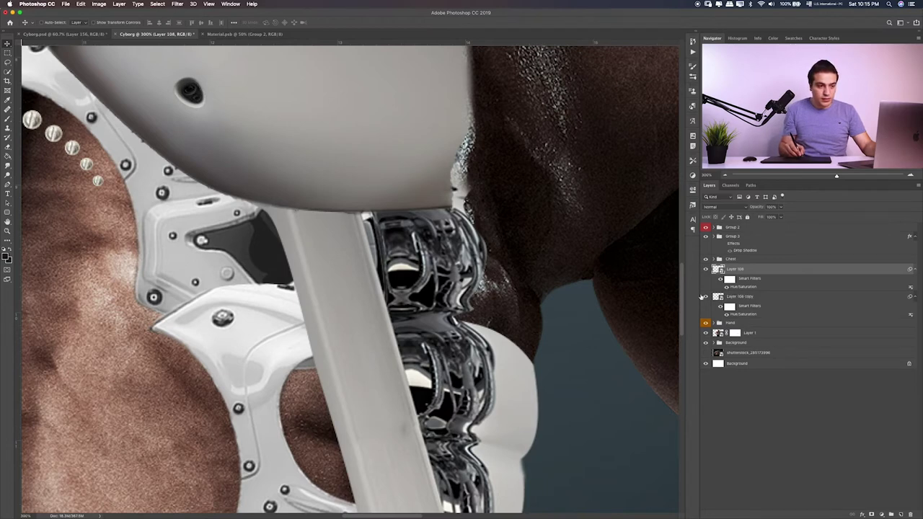
Step: Add a layer mask to Layer 108 copy and switch to the Brush
left_click(705, 296)
left_click(743, 297)
left_click(870, 514)
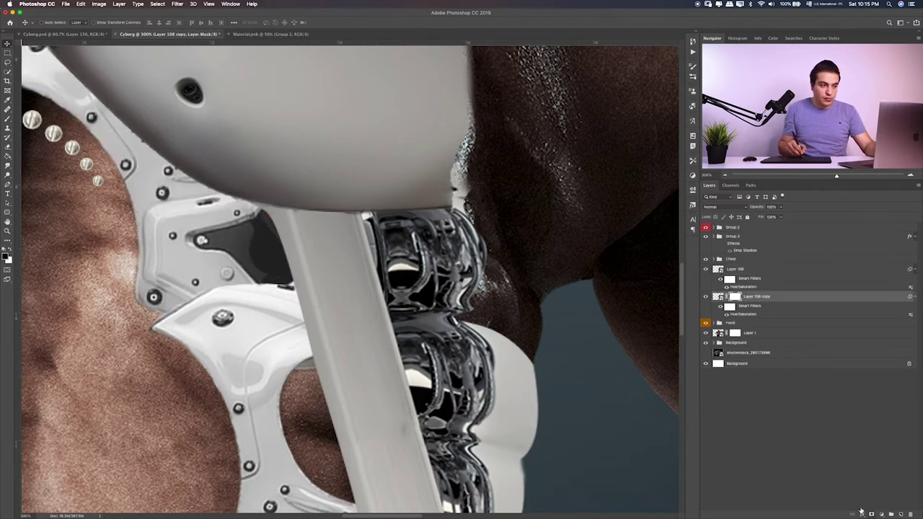
left_click_drag(275, 382, 361, 371)
key("b")
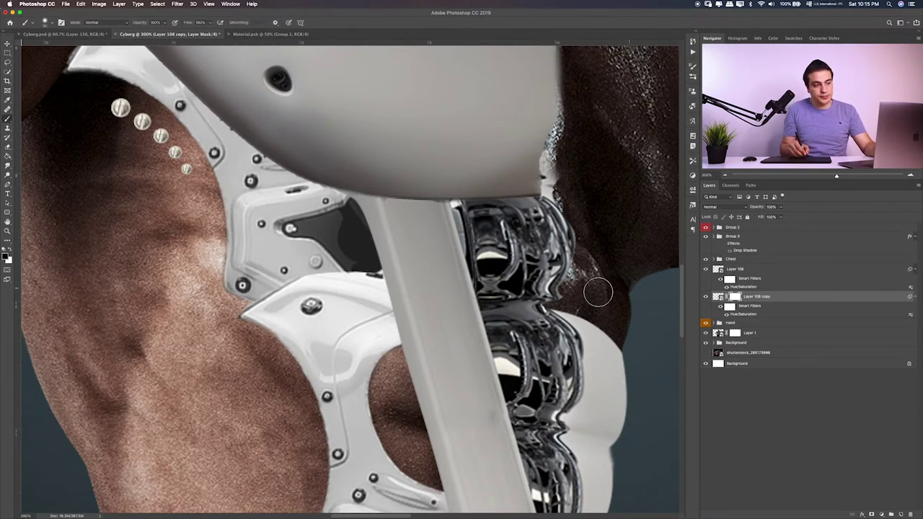
Step: Add a layer mask to Layer 108 and paint black along the overlapping plate seam
left_click(764, 272)
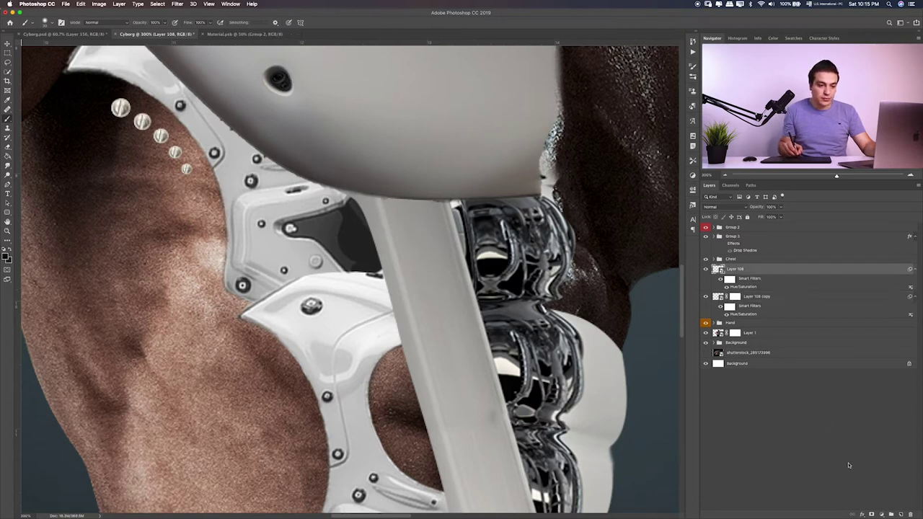
left_click(871, 513)
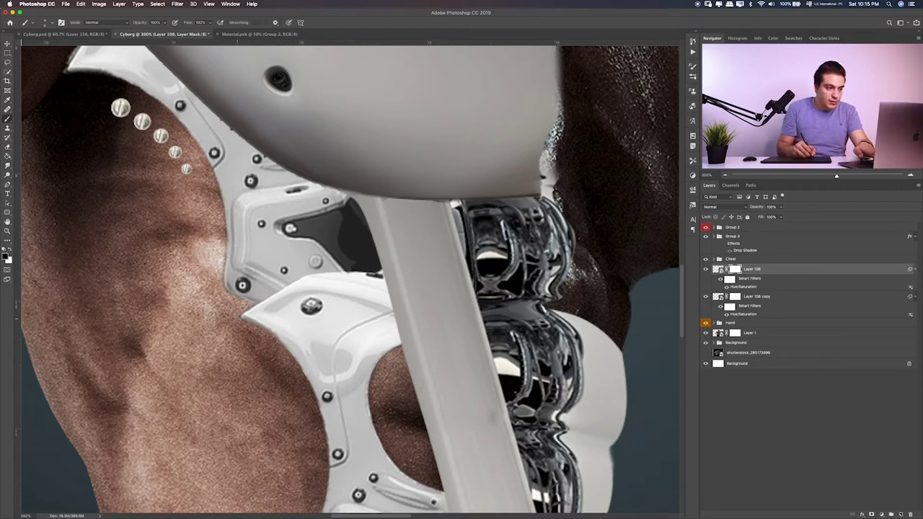
left_click(371, 273)
key("Return")
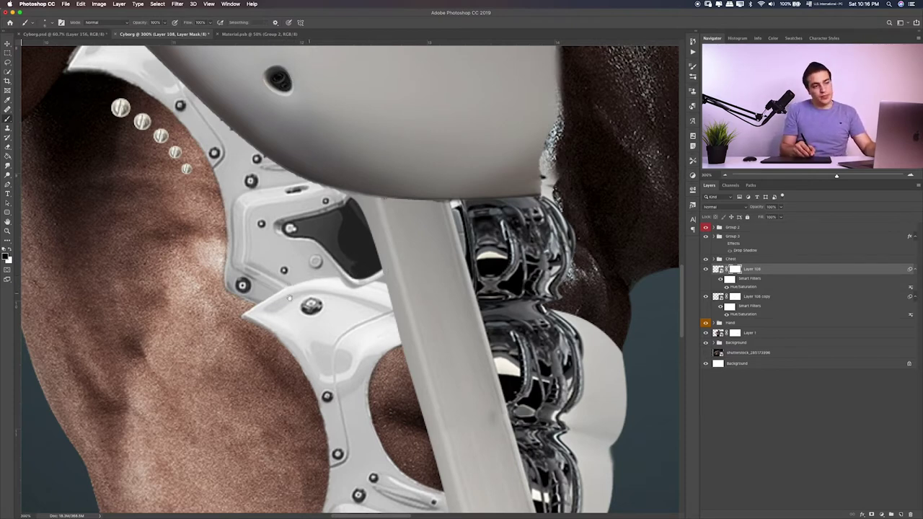
scroll(288, 296, "down", 2)
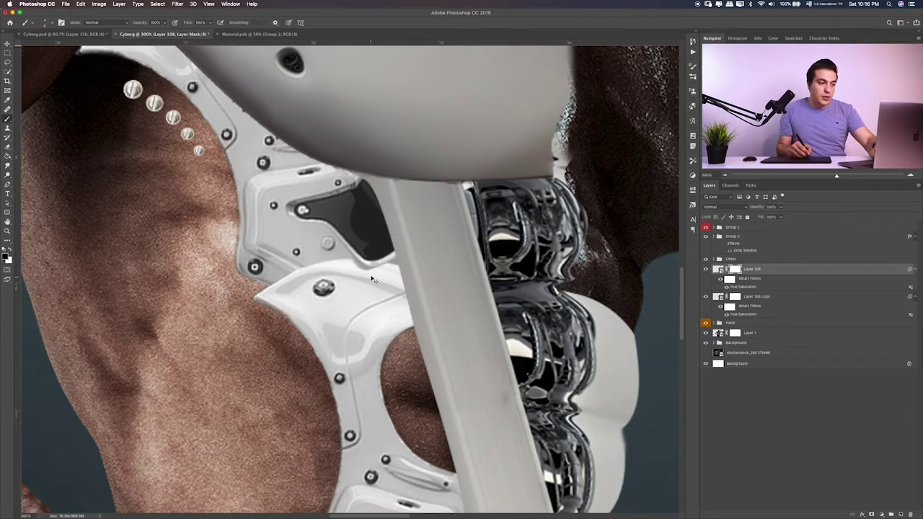
scroll(373, 280, "down", 3)
scroll(373, 280, "down", 3)
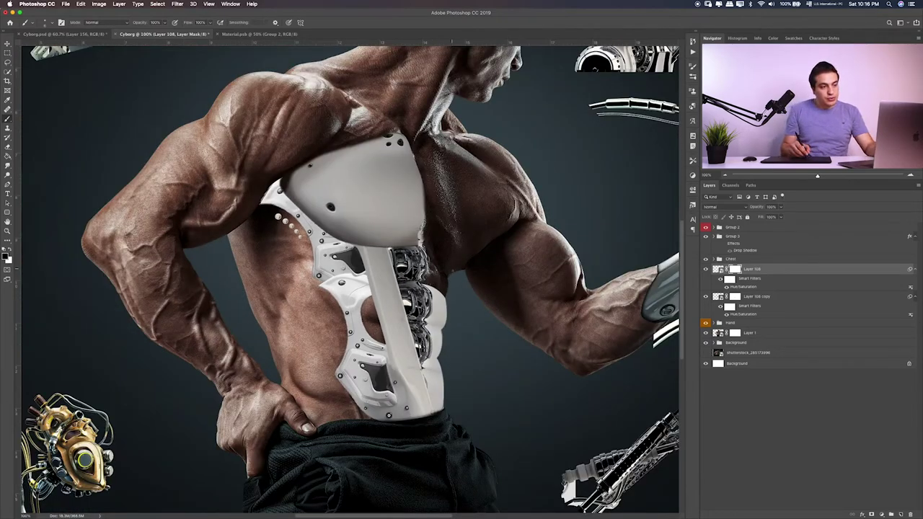
scroll(427, 291, "up", 3)
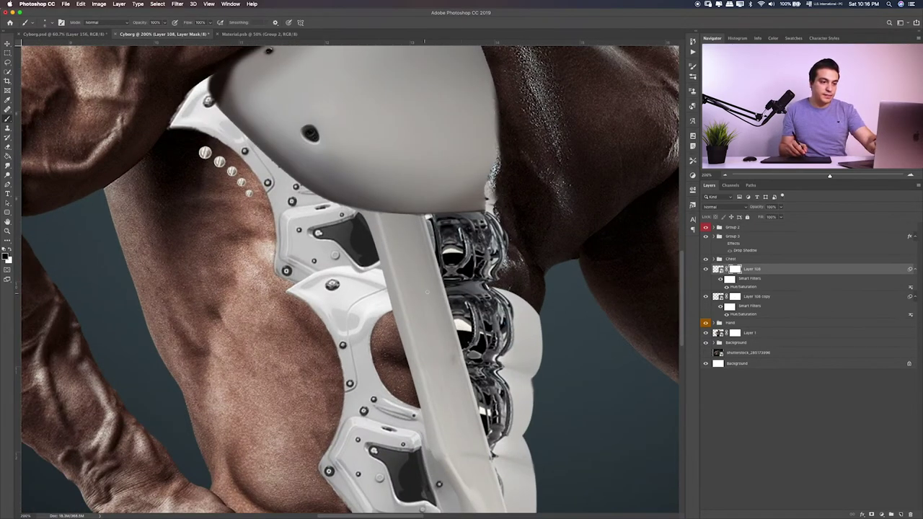
left_click(705, 268)
left_click(705, 269)
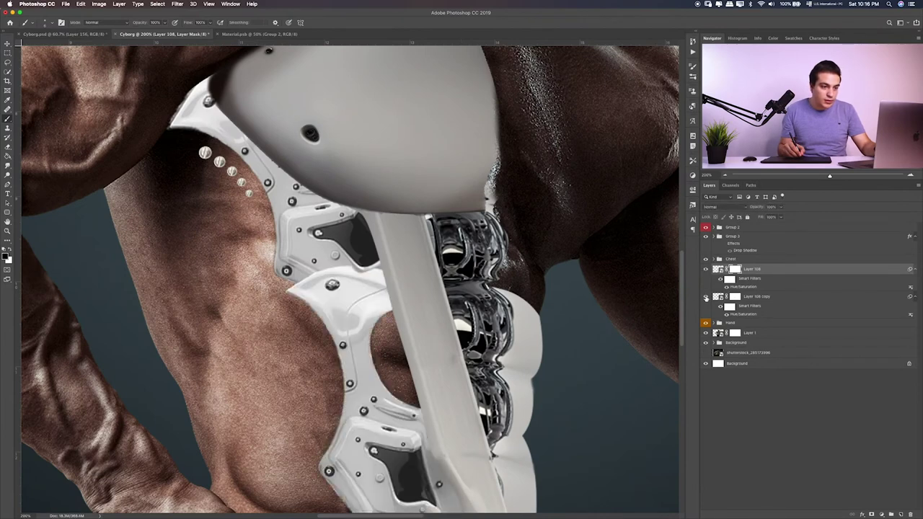
left_click(705, 296)
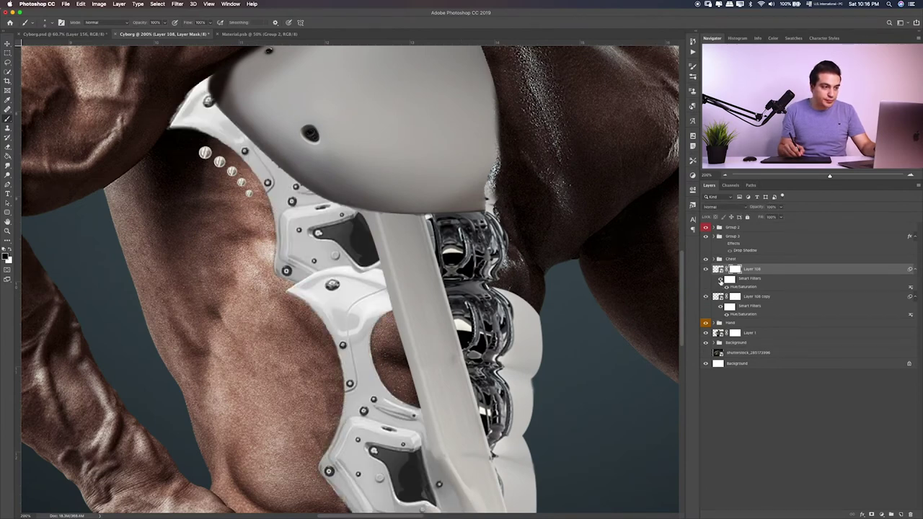
Step: Cancel Layer 108's layer style and make Layer 108 copy active
double_click(719, 280)
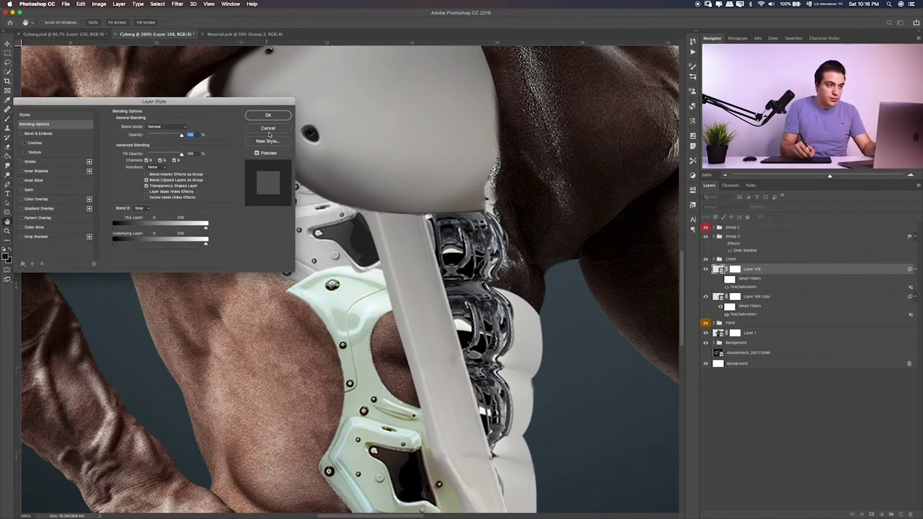
left_click(268, 128)
left_click(706, 296)
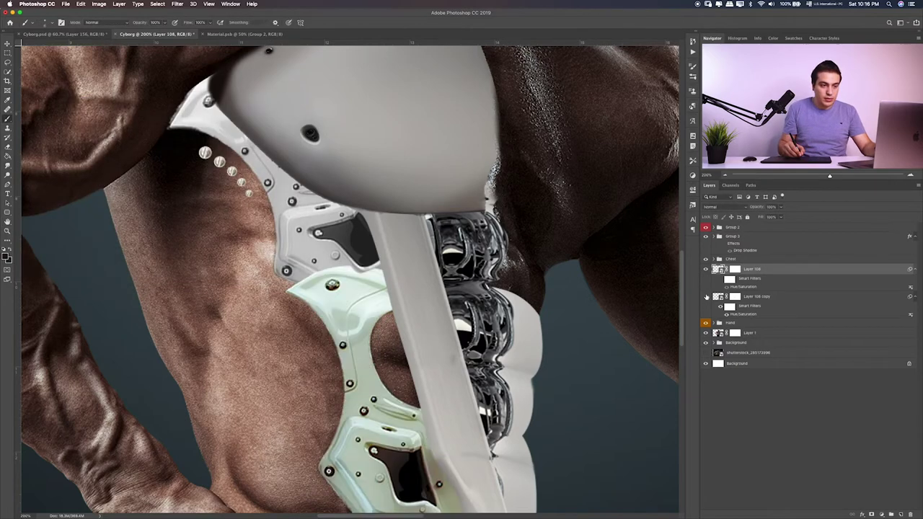
left_click(706, 296)
left_click(706, 296)
left_click(755, 296)
Step: Create Layer 115 and clip it to Layer 108 copy
left_click(900, 514)
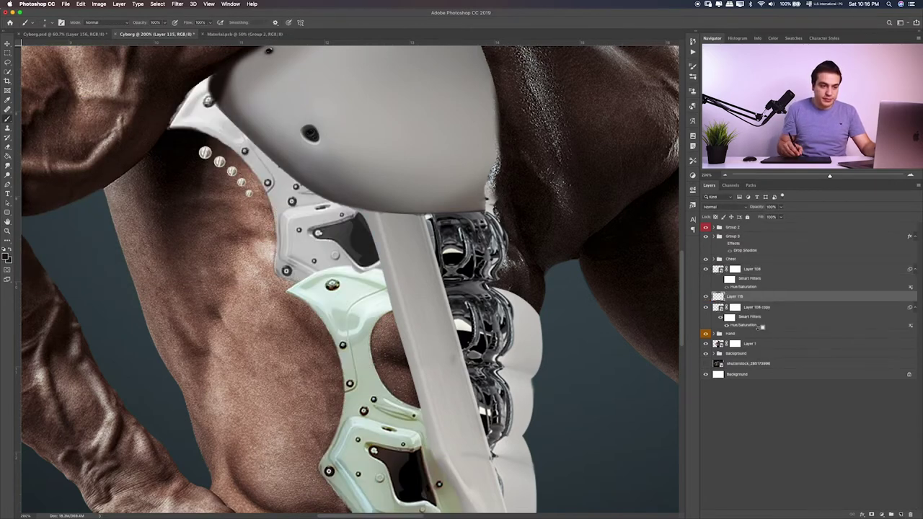
left_click(782, 307)
key("ctrl+j")
key("BackSpace")
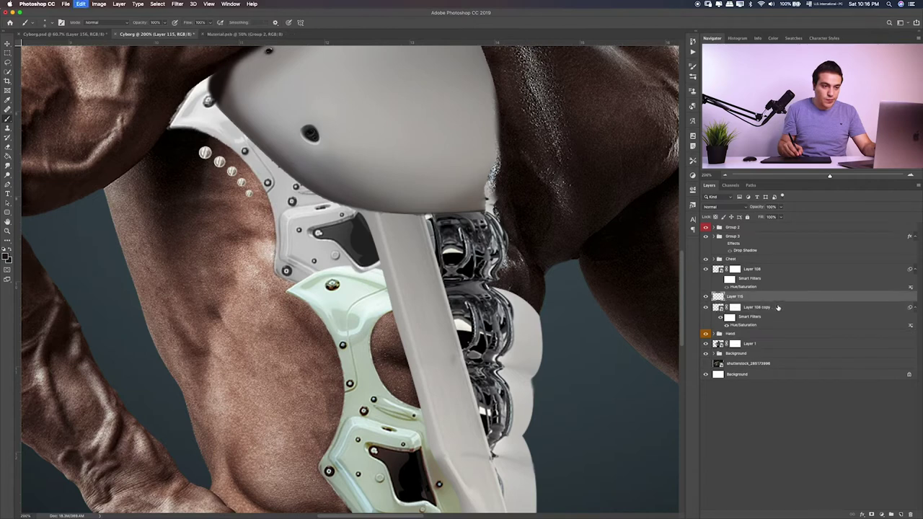
left_click(779, 301, "alt")
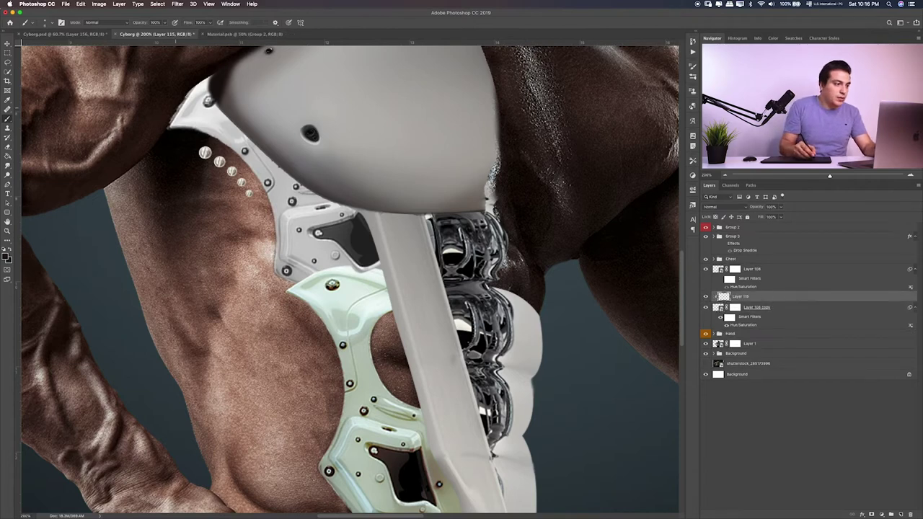
scroll(192, 94, "up", 2)
scroll(192, 93, "up", 2)
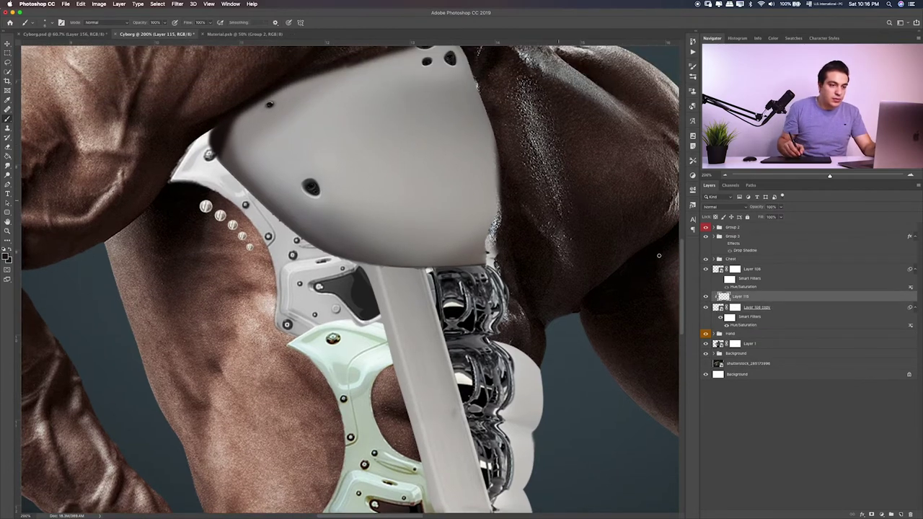
left_click(734, 307)
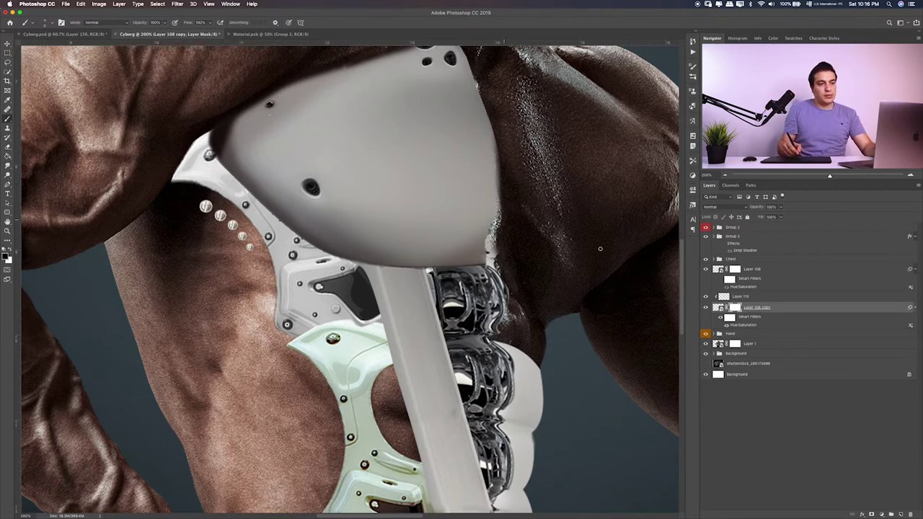
left_click(768, 296)
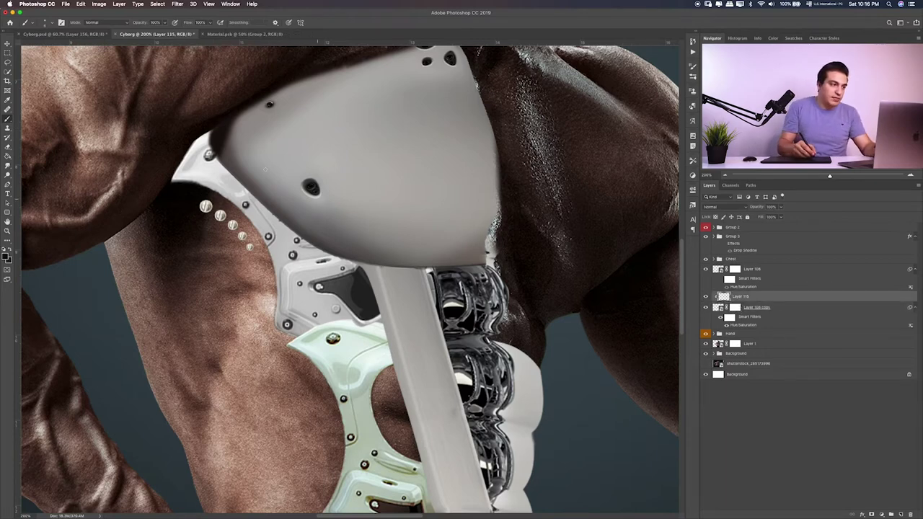
Step: Darken the white armour rim's top edge at Normal blending, then add Layer 116
left_click_drag(217, 130, 189, 177)
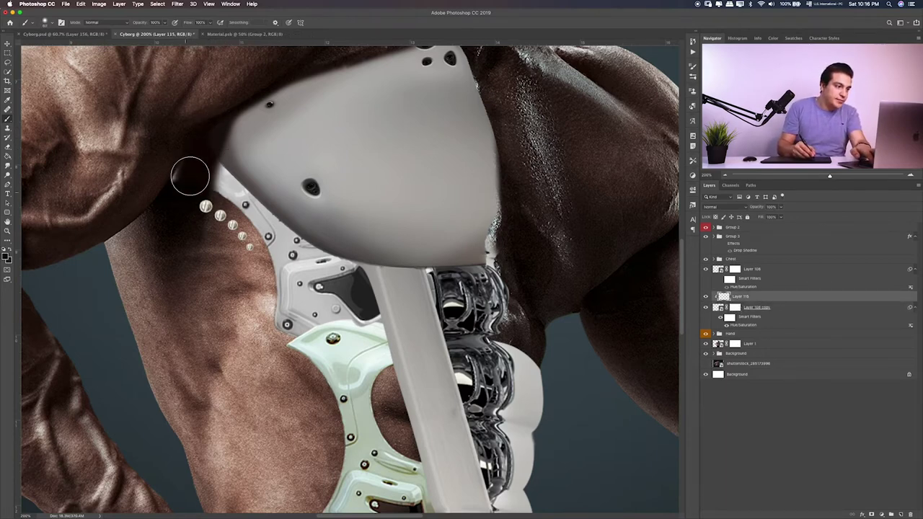
key("v")
left_click(725, 207)
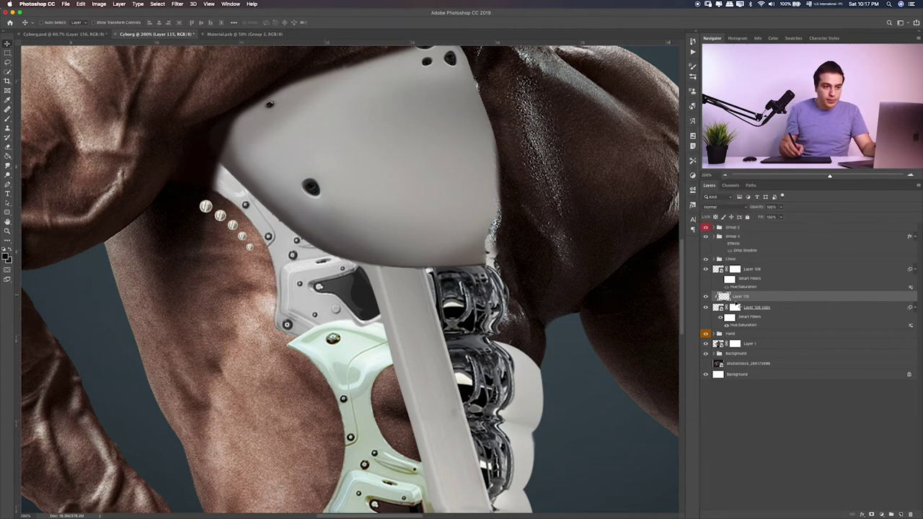
left_click(758, 307)
Step: Paint a dark shadow over the grey armour rim on Layer 116
left_click(900, 514)
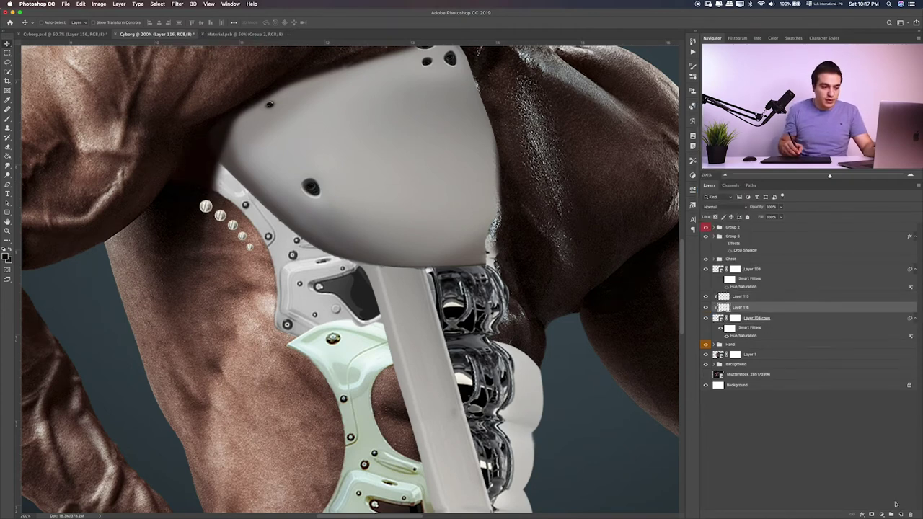
key("b")
left_click_drag(220, 198, 206, 206)
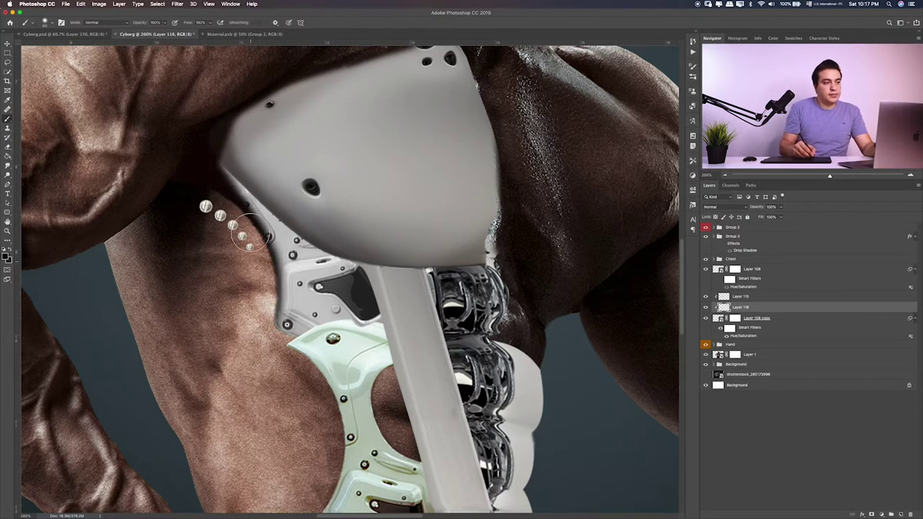
Step: Set Layer 116's shadow to Hard Light blending at 64% opacity
key("v")
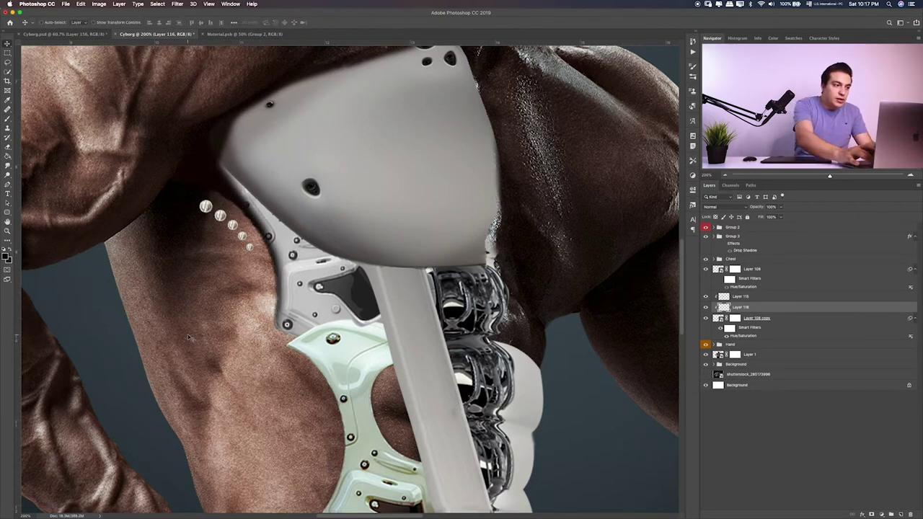
key("shift+alt+m")
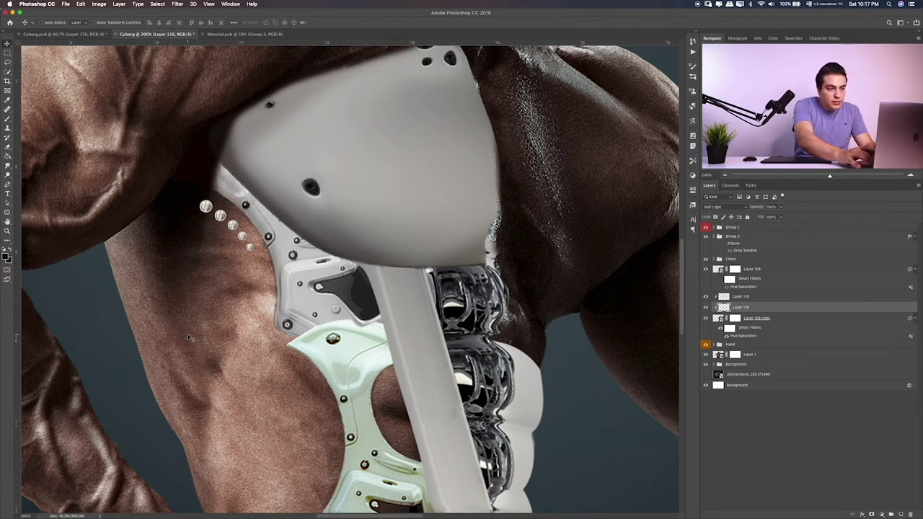
key("shift+alt+h")
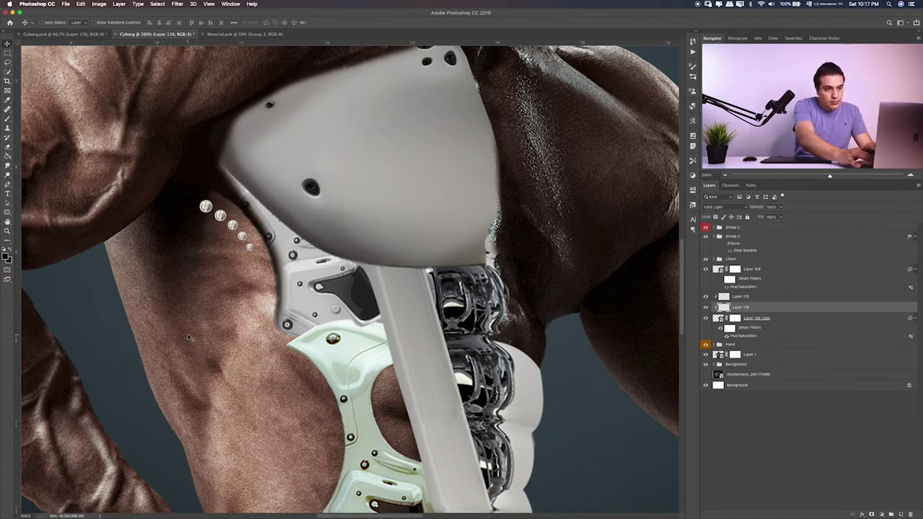
key("shift+plus")
key("shift+plus")
key("shift+plus")
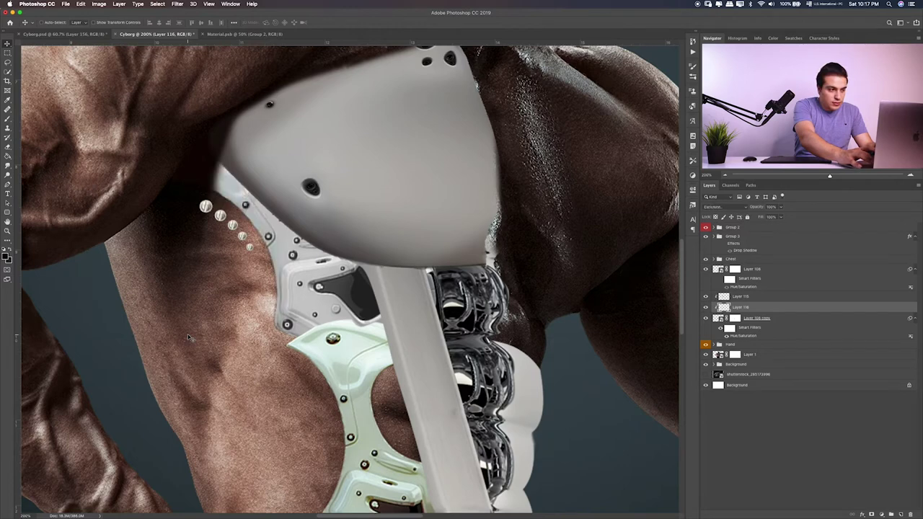
key("shift+plus")
key("shift+plus")
key("shift+plus")
key("shift+plus")
key("shift+plus")
key("shift+plus")
key("shift+plus")
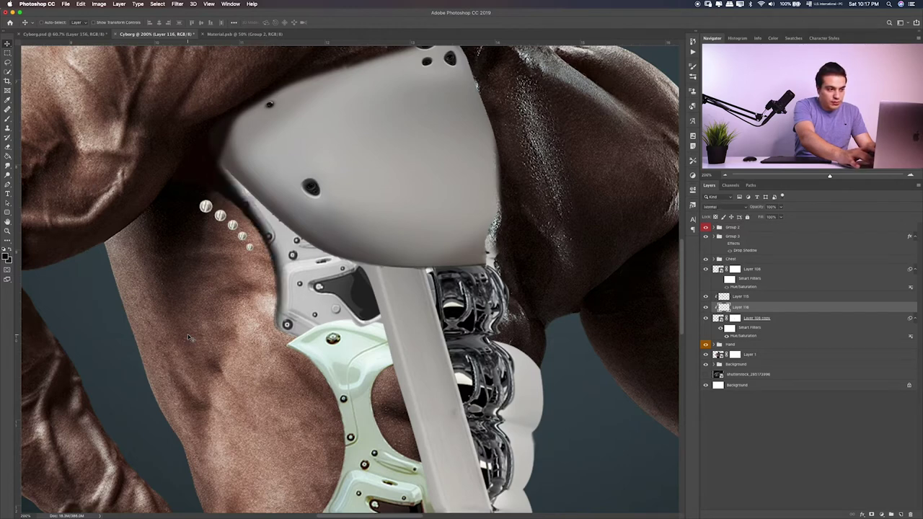
key("shift+plus")
key("shift+plus")
key("shift+plus")
key("shift+plus")
key("shift+plus")
key("shift+plus")
key("shift+plus")
key("shift+plus")
key("shift+plus")
key("shift+plus")
key("shift+plus")
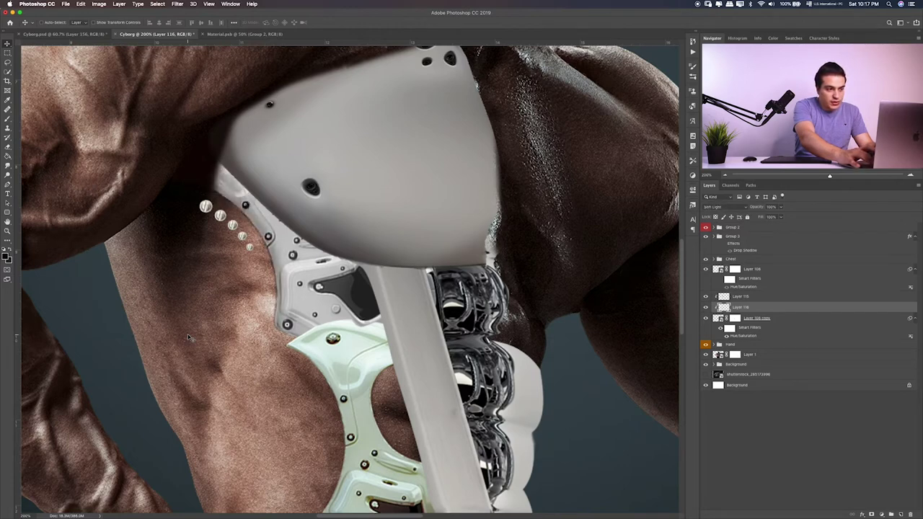
key("shift+plus")
key("shift+plus")
key("shift+plus")
key("shift+minus")
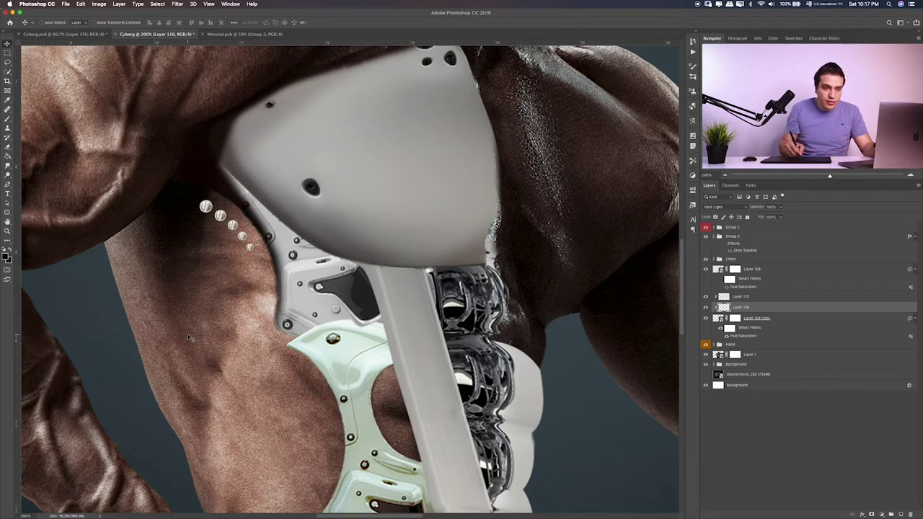
left_click_drag(782, 208, 767, 217)
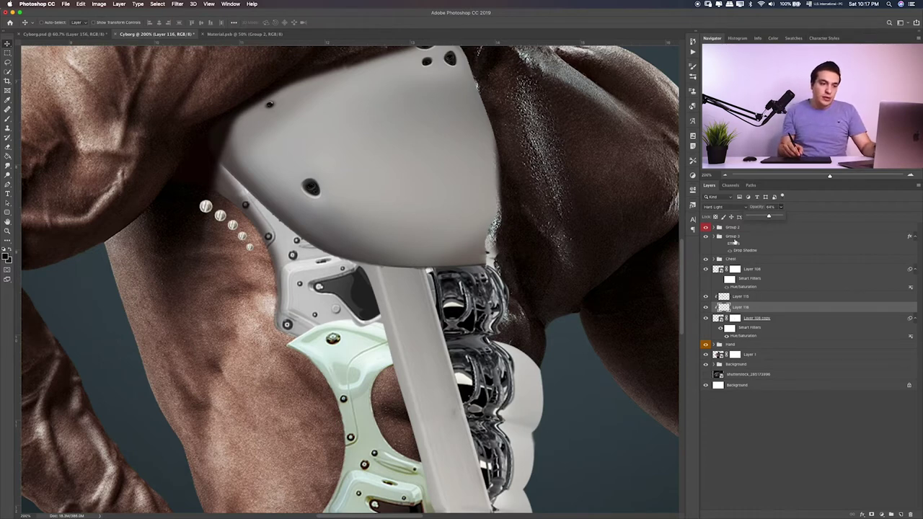
left_click(708, 227)
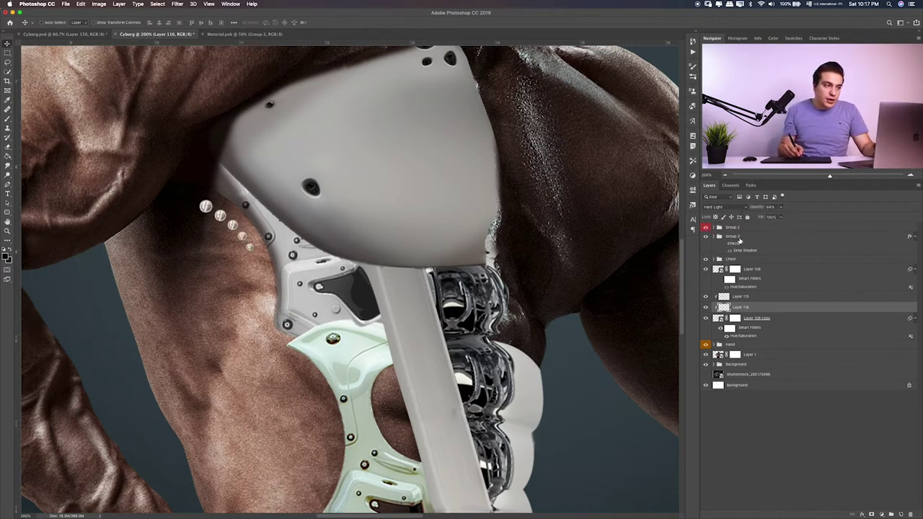
left_click(729, 236)
Step: Add Layer 117 clipped to Group 3
left_click(902, 514)
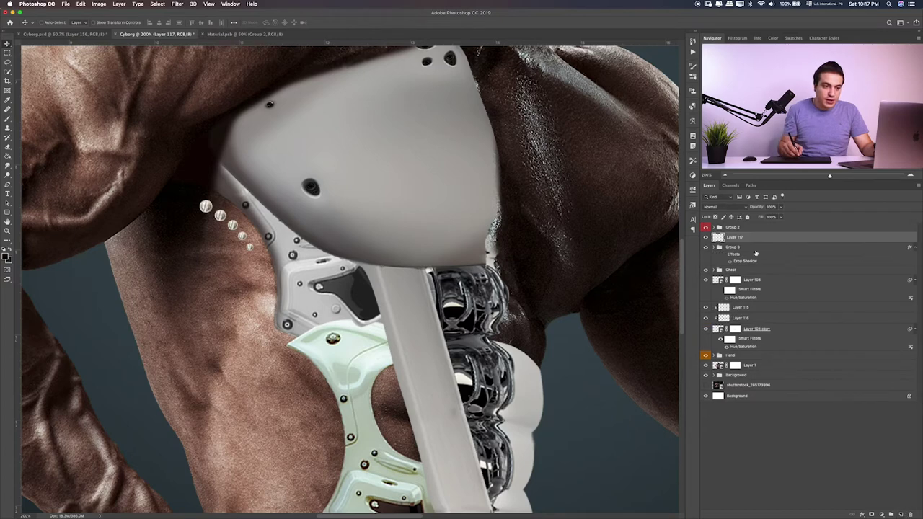
left_click(754, 240, "alt")
key("b")
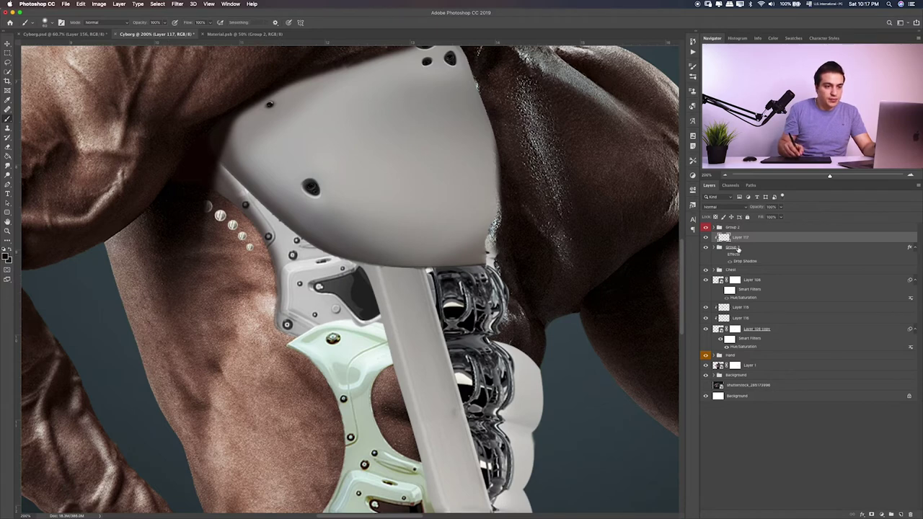
left_click(738, 248)
Step: Add Layer 118 above Group 3 with Hard Light blending at 51% opacity
left_click(901, 515)
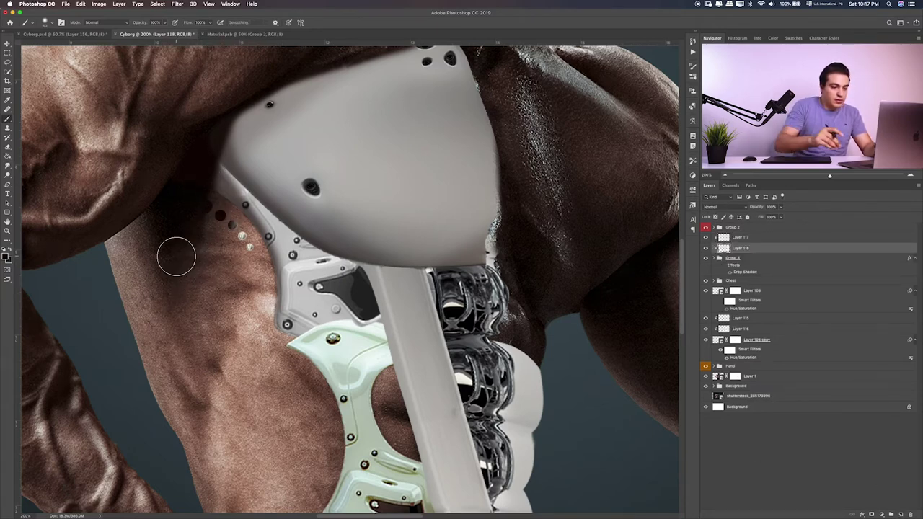
key("v")
key("shift+alt+b")
key("shift+alt+s")
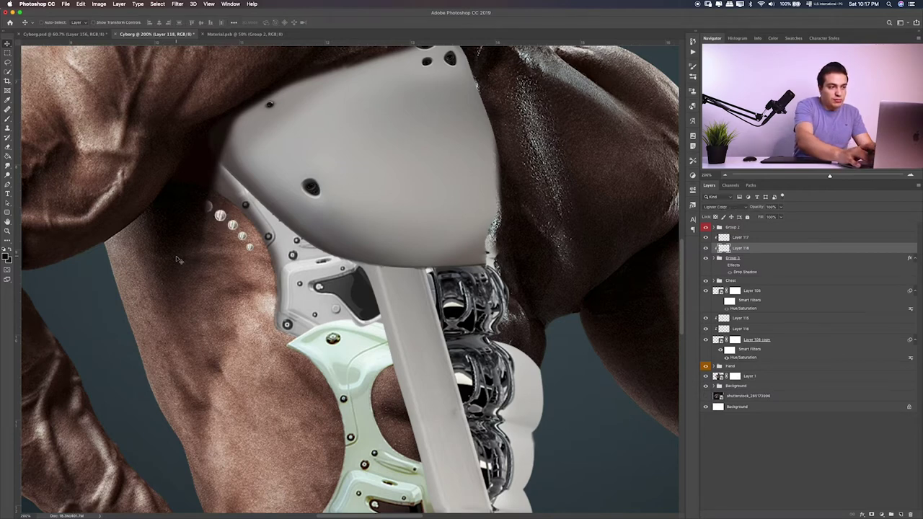
key("shift+alt+f")
key("shift+alt+h")
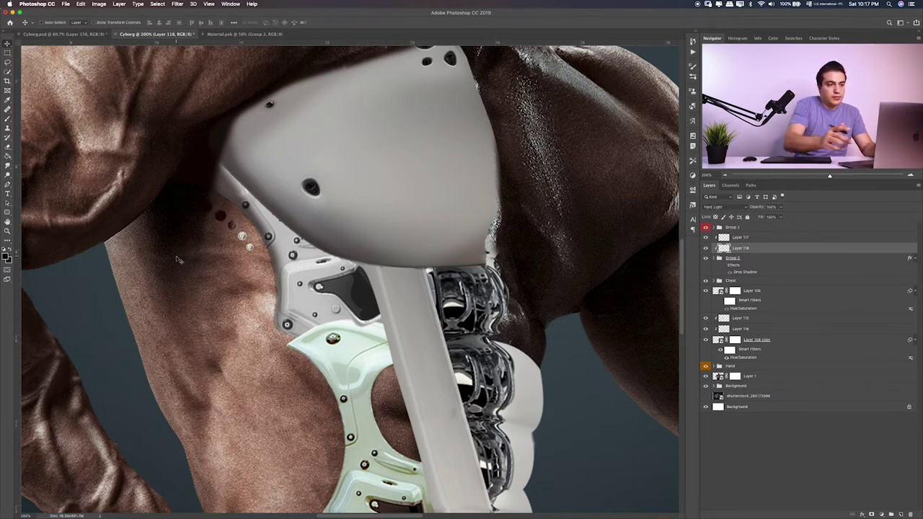
left_click_drag(778, 208, 763, 218)
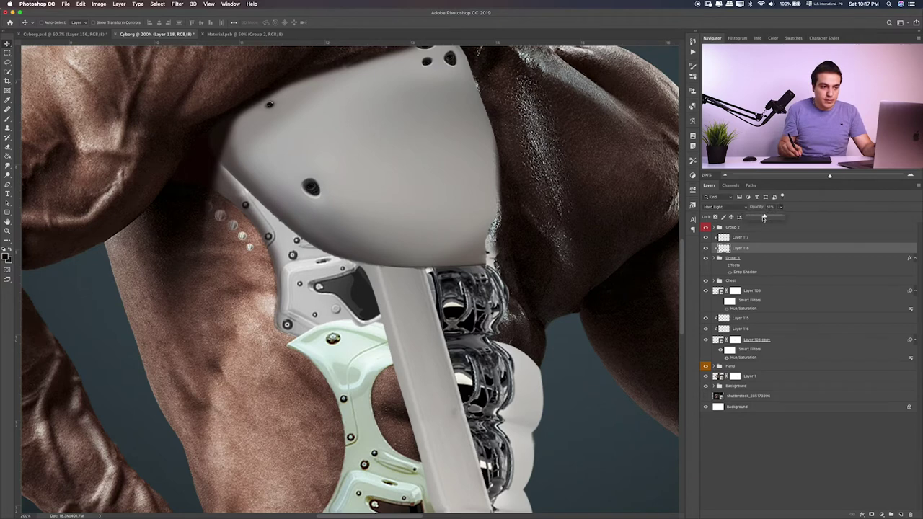
Step: Toggle the chest armour's smart filters to compare, then select the chest armour layer
left_click(706, 291)
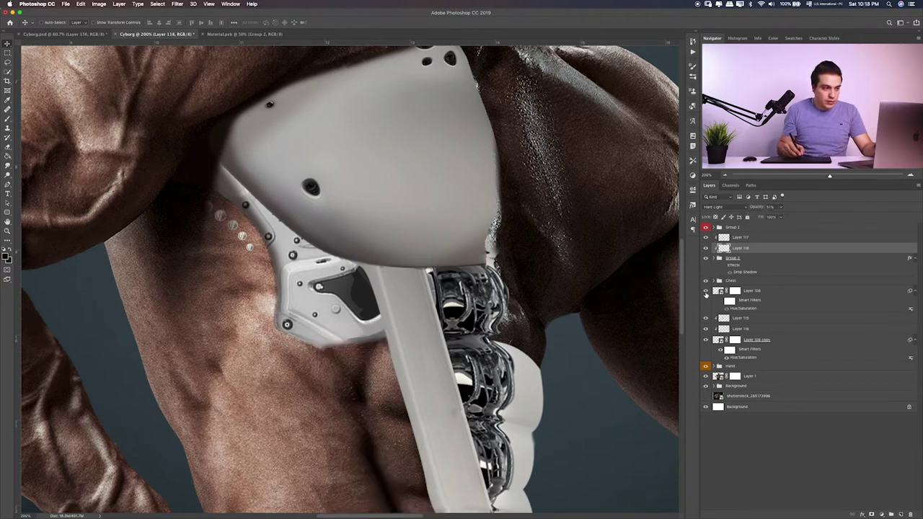
left_click_drag(413, 350, 321, 281)
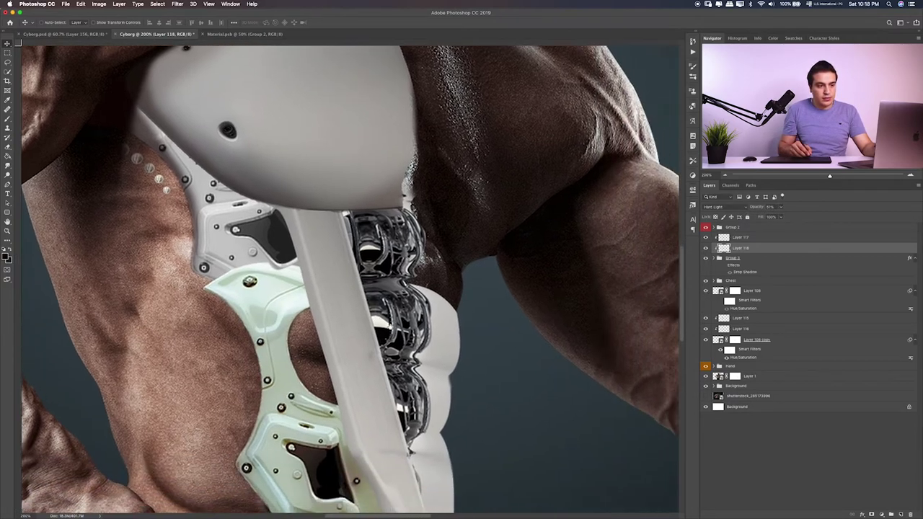
left_click(706, 291)
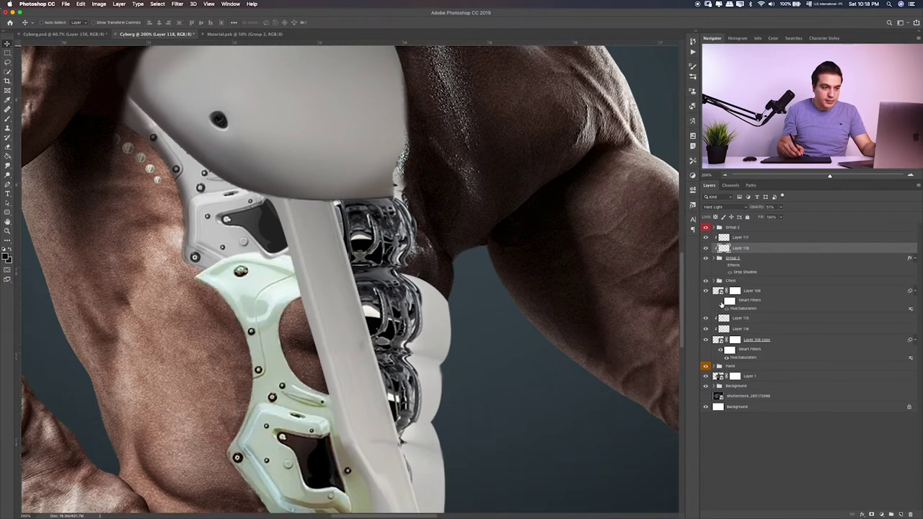
left_click(720, 300)
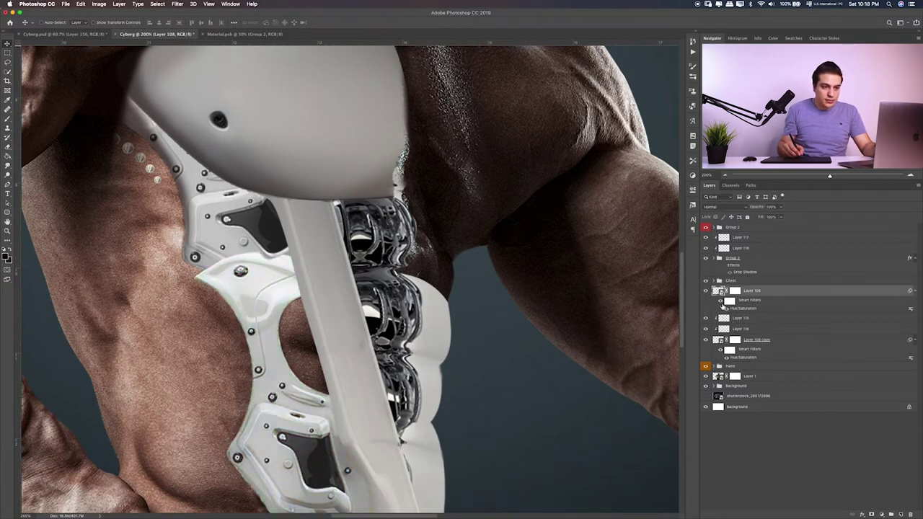
Step: Lower the chest plate's Hue/Saturation Lightness from +14 to -8 and compare
double_click(742, 308)
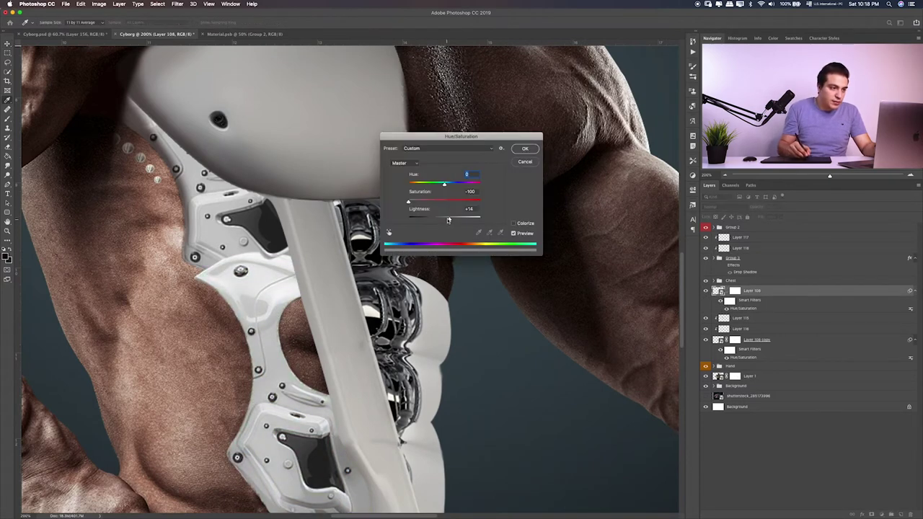
left_click_drag(448, 220, 442, 221)
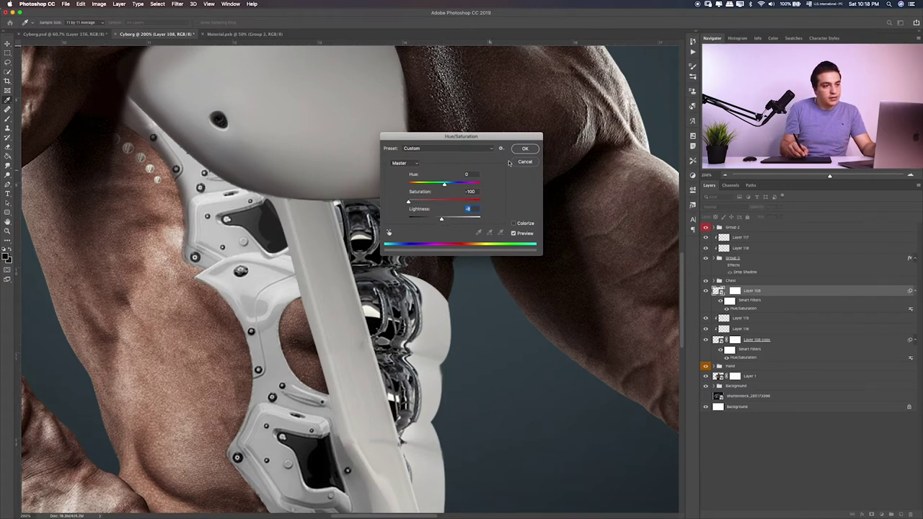
key("Return")
scroll(350, 277, "down", 3)
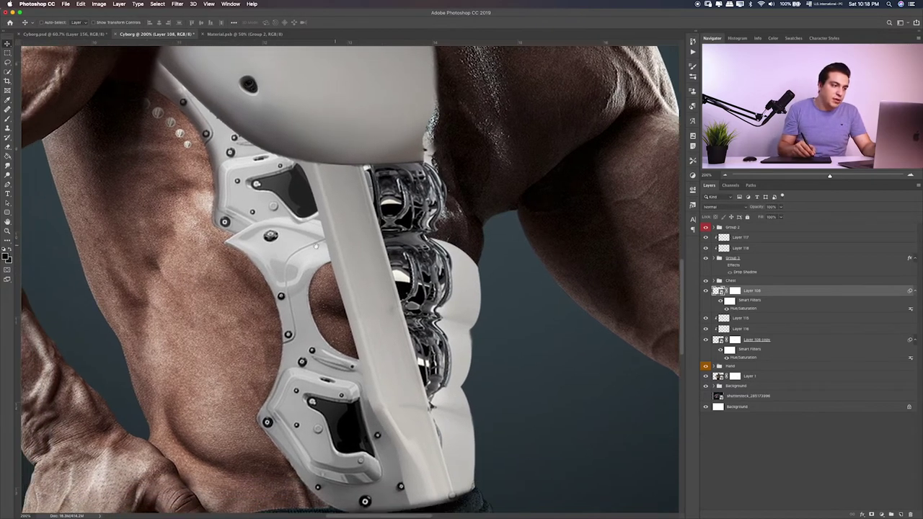
left_click(705, 290)
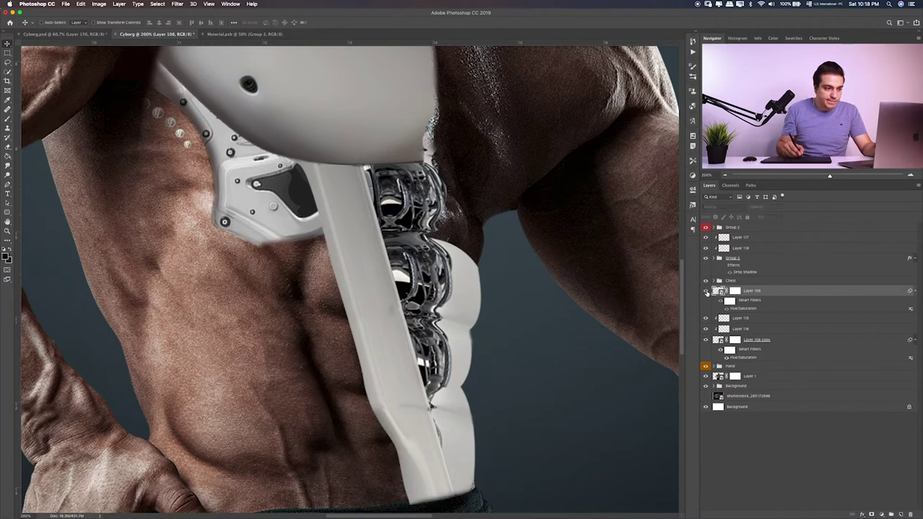
scroll(454, 288, "down", 2)
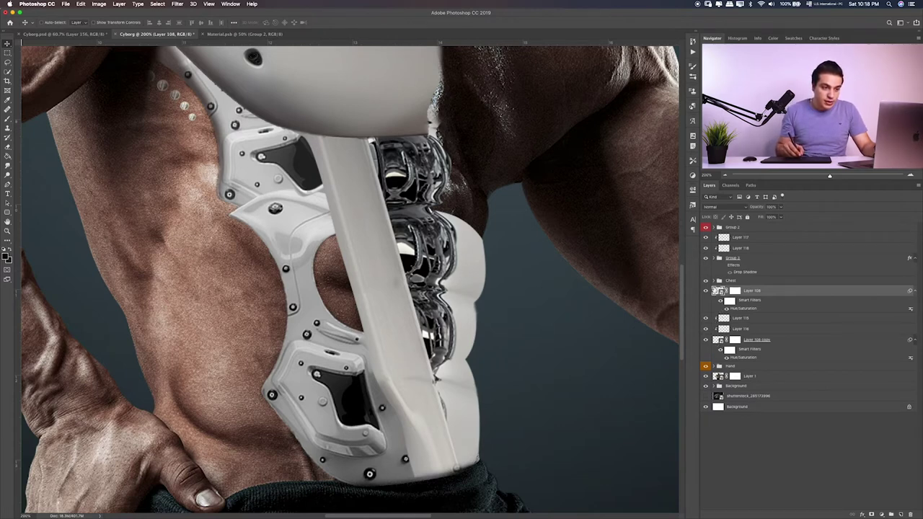
Step: Move Group 3, Layer 117 and Layer 118 into the expanded Chest group
left_click(714, 281)
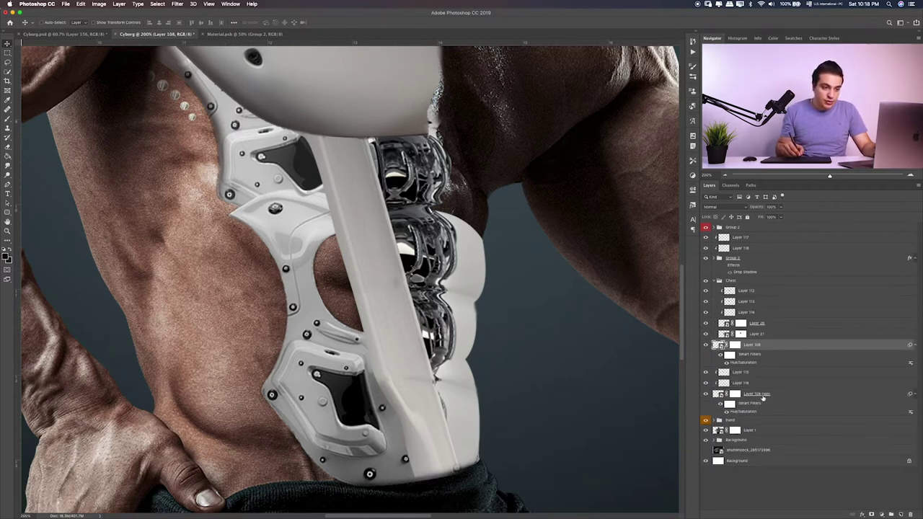
left_click(763, 396, "shift")
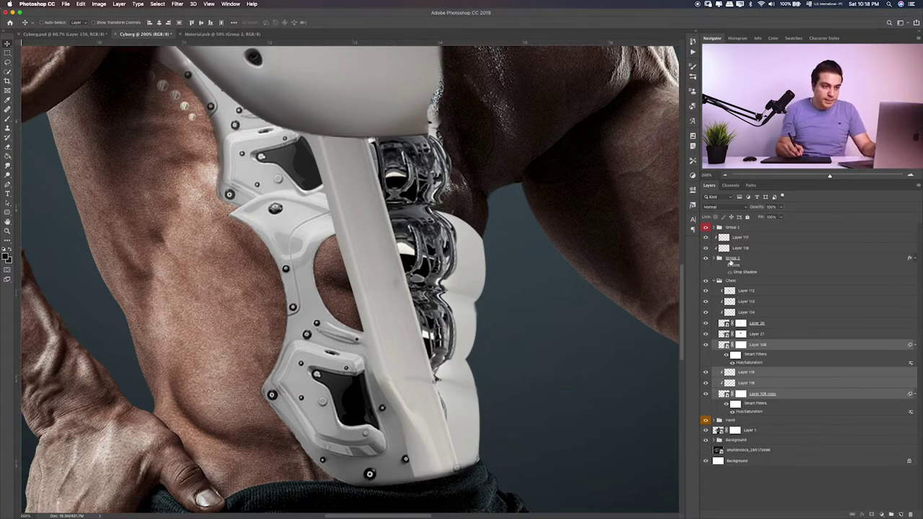
left_click(748, 258)
left_click(756, 238, "shift")
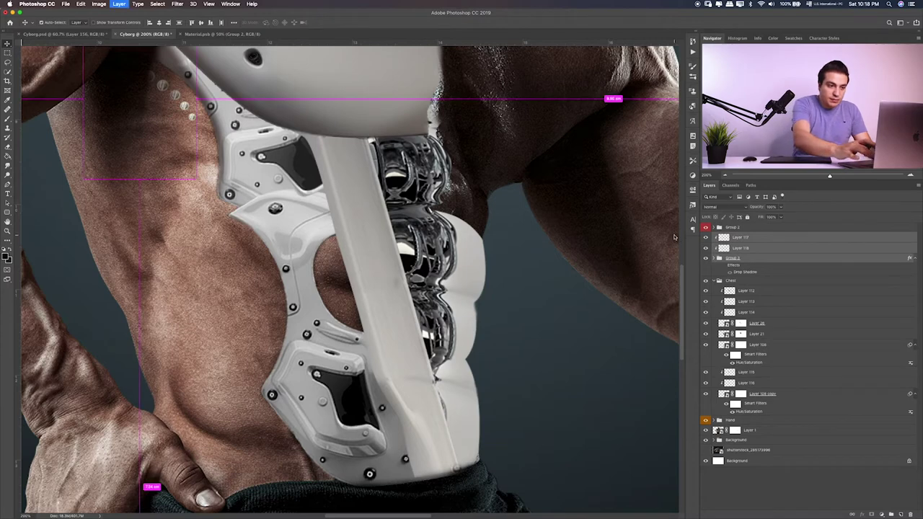
key("ctrl+[")
Step: Toggle the upper, central and lower chest pieces' visibility to check them
left_click(705, 323)
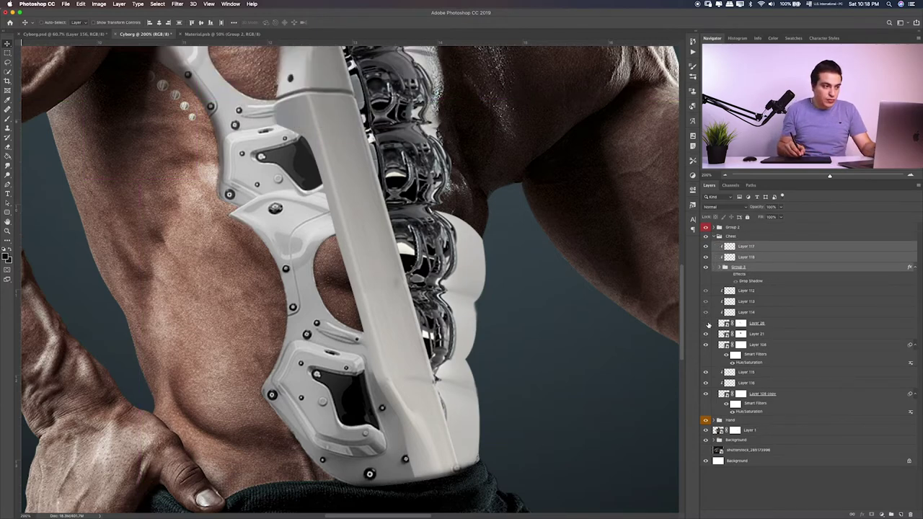
left_click(706, 345)
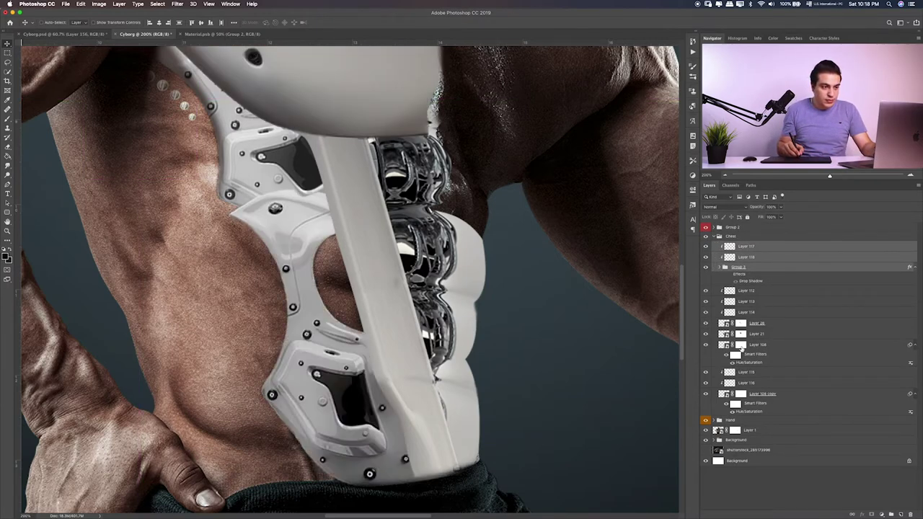
left_click(777, 349)
left_click(706, 345)
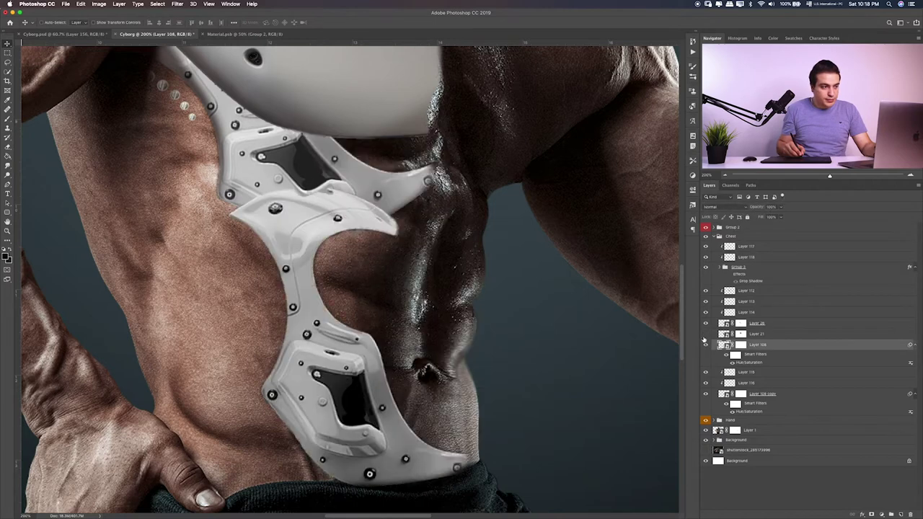
left_click(706, 334)
left_click(705, 345)
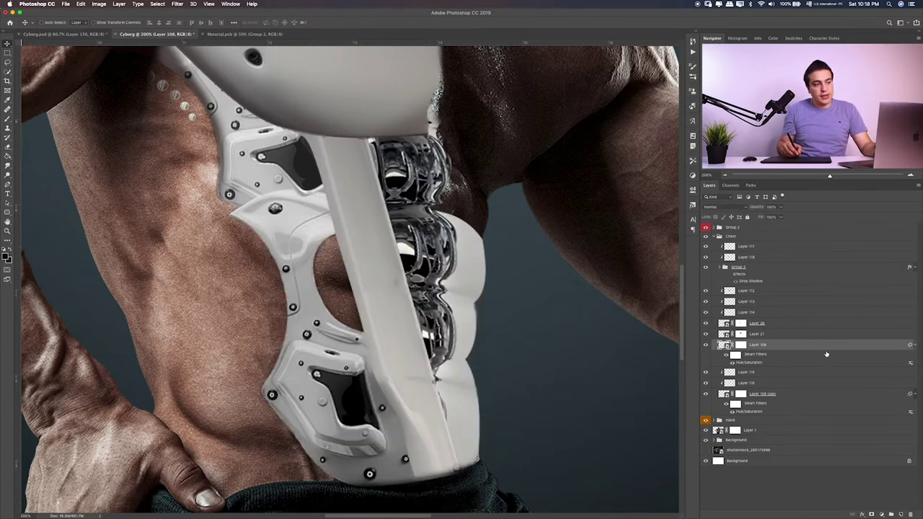
Step: Add an Inner Shadow effect to the Layer 108 chest plate and toggle it to compare
double_click(847, 349)
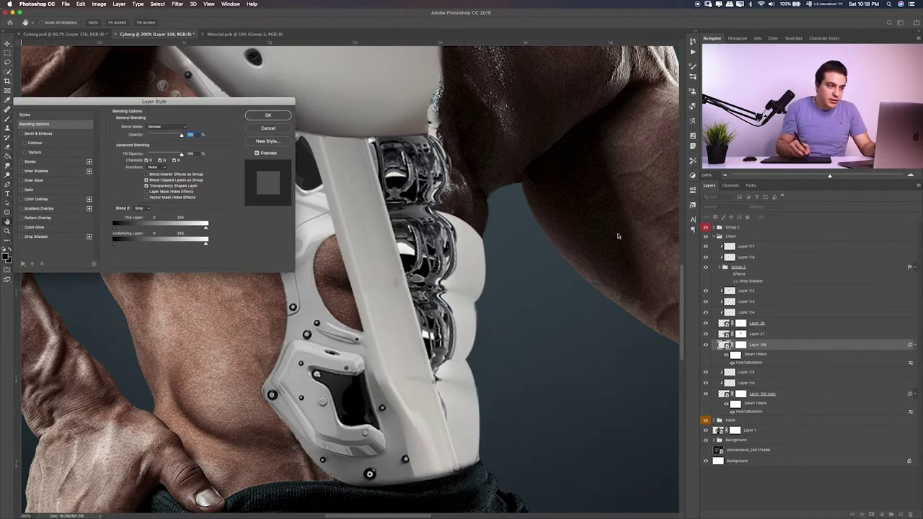
left_click(36, 171)
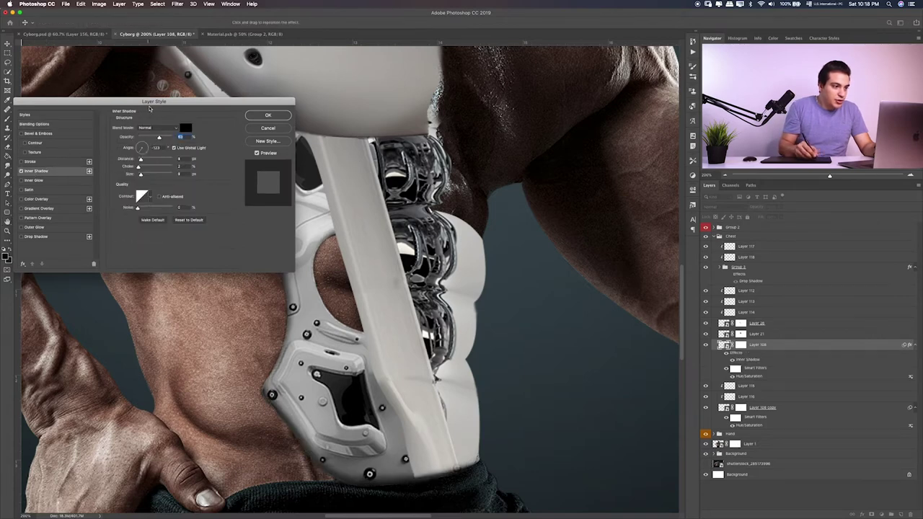
left_click_drag(129, 103, 656, 78)
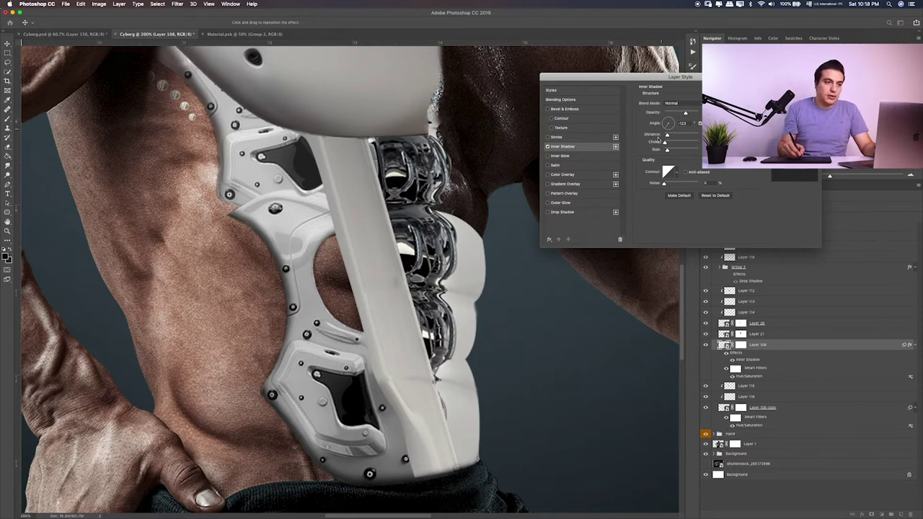
key("Return")
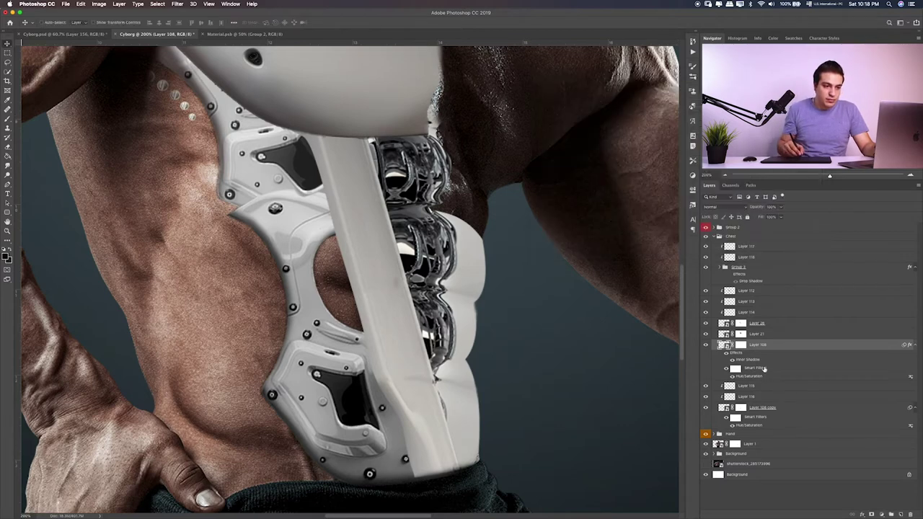
left_click(726, 358)
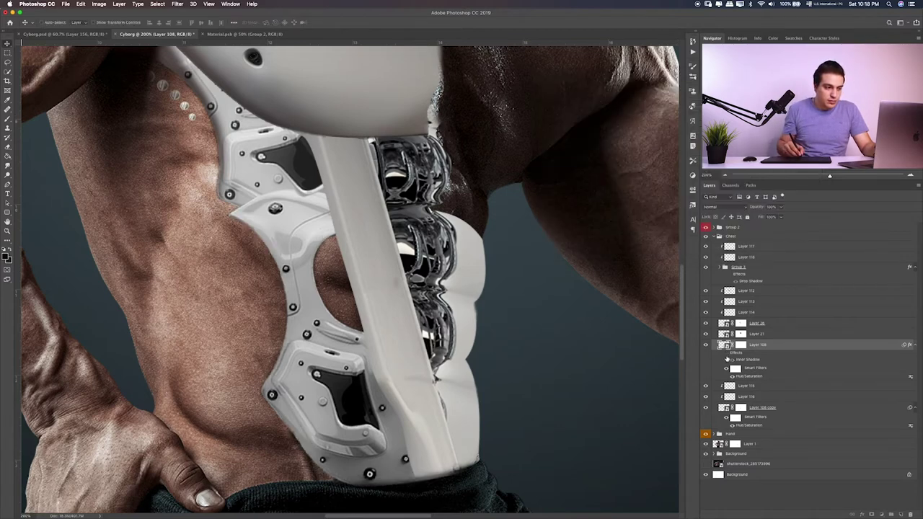
left_click(726, 359)
left_click(727, 359)
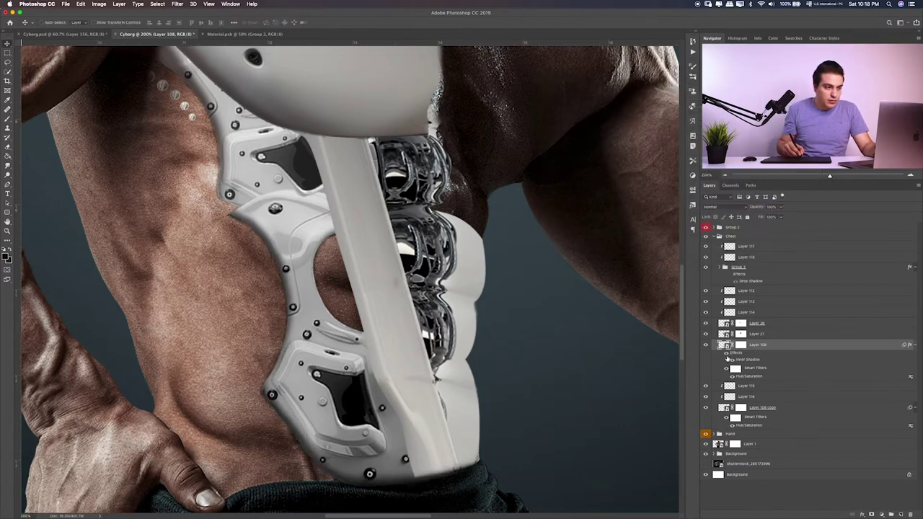
Step: Zoom between fit-on-screen, 100% and 200% to review the whole composition
key("ctrl+0")
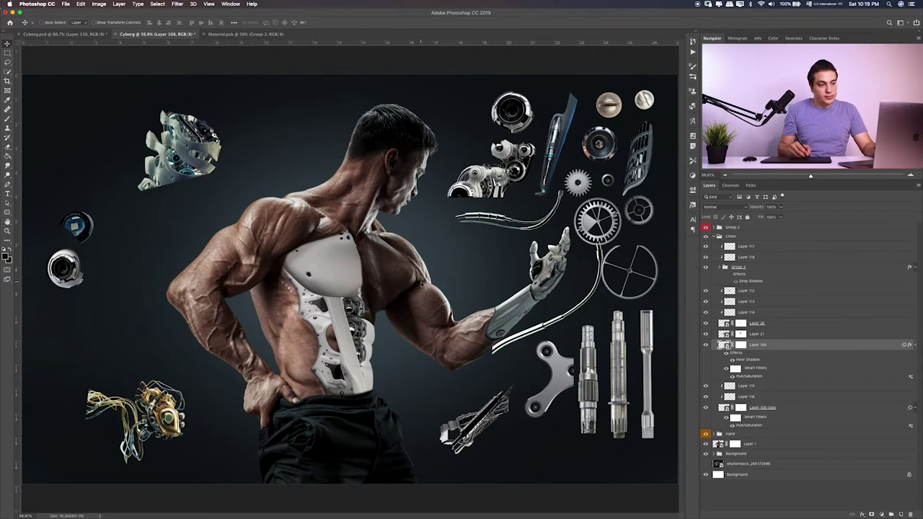
key("ctrl+1")
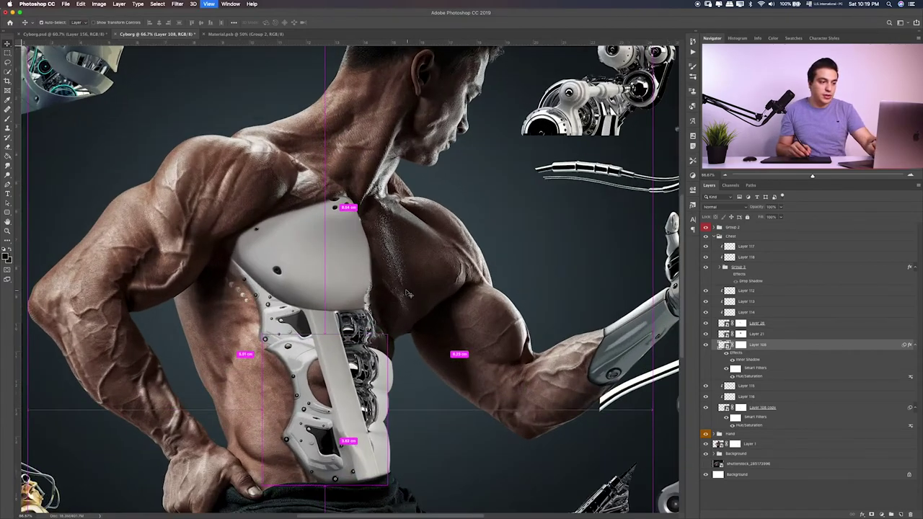
key("ctrl+plus")
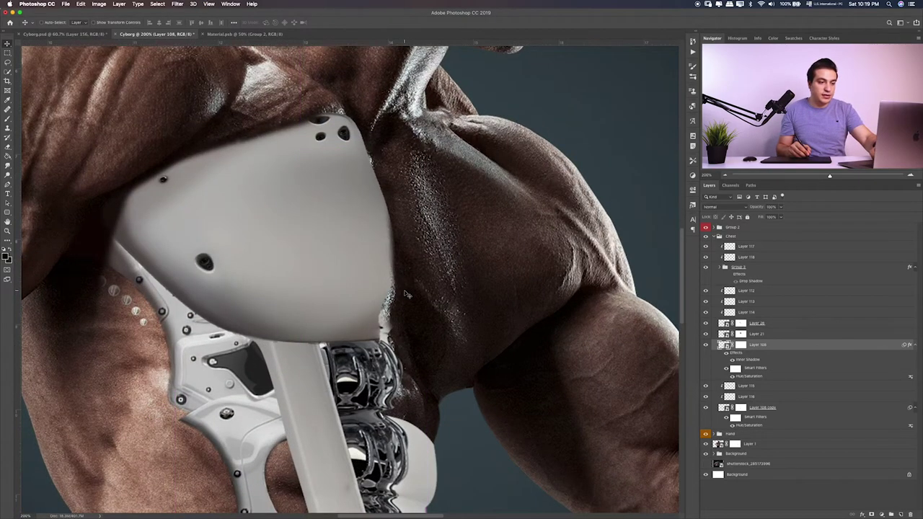
key("ctrl+0")
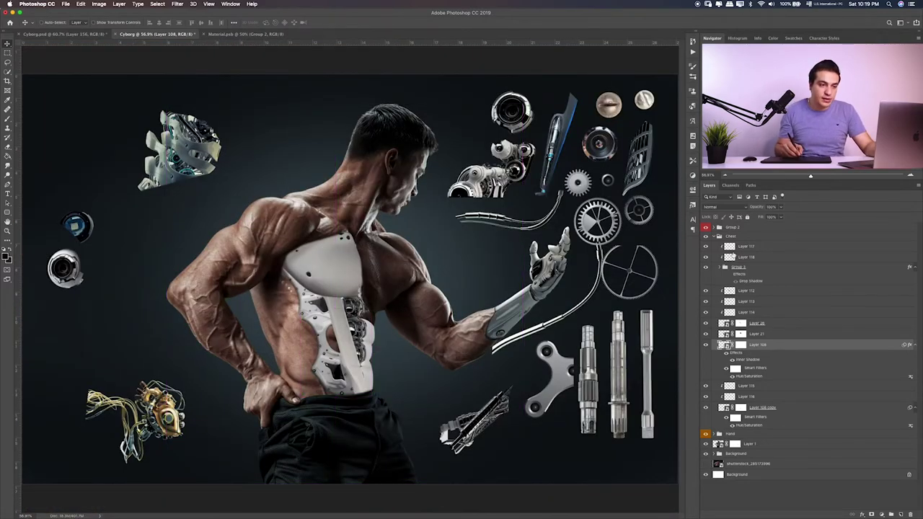
Step: Collapse the Chest group and colour-code it yellow
left_click(714, 236)
left_click(705, 236)
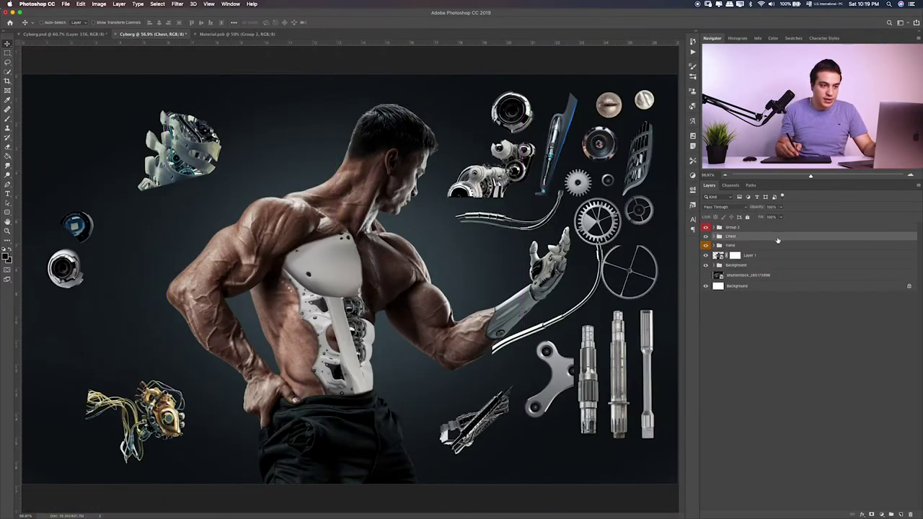
right_click(774, 236)
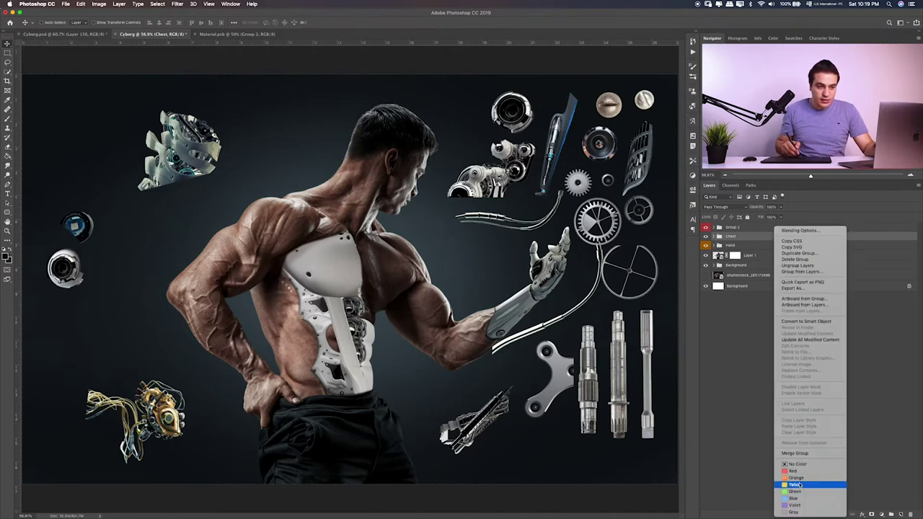
left_click(793, 479)
Step: Inspect Group 2's spare parts, pull Layer 7 to the top, and collapse Group 2
left_click(714, 228)
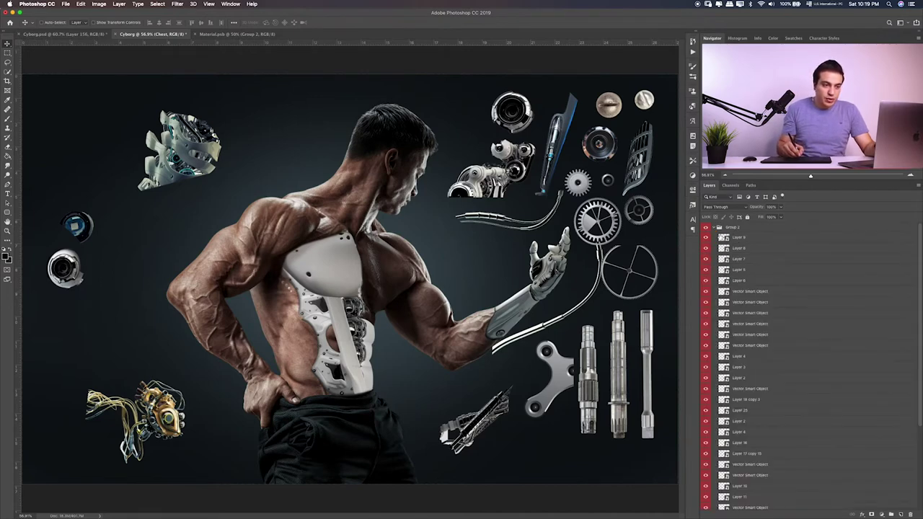
left_click(724, 237)
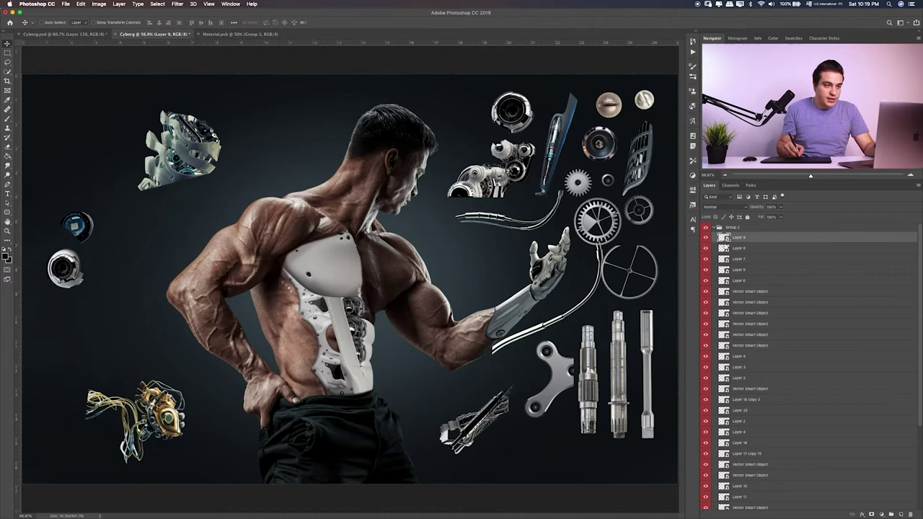
left_click(706, 249)
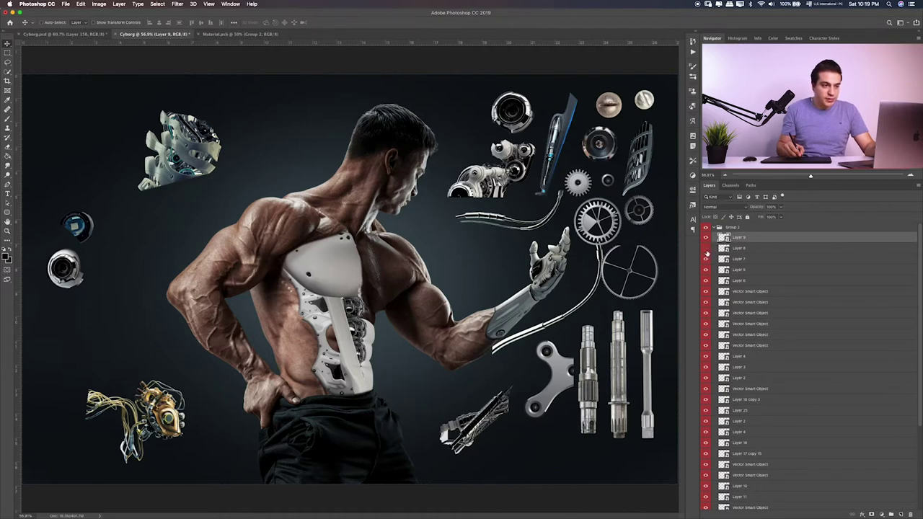
left_click(706, 249)
left_click(706, 249)
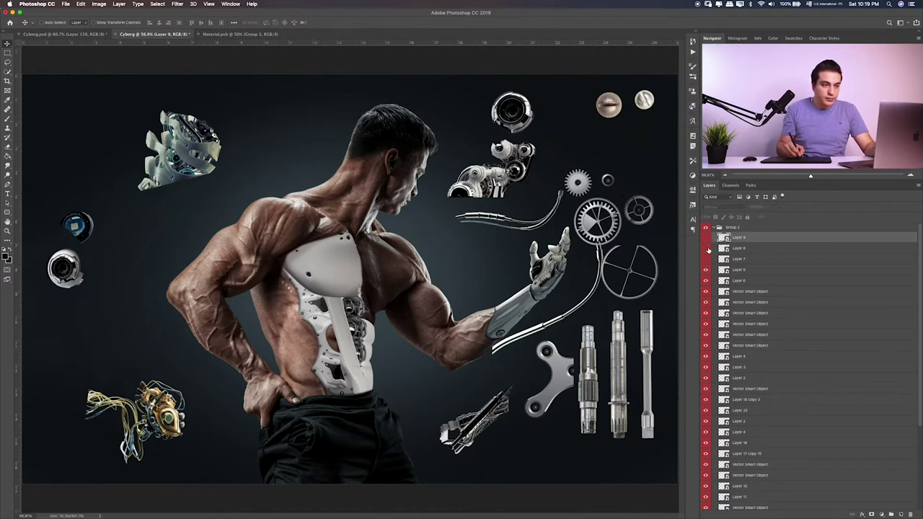
left_click(706, 260)
left_click(706, 259)
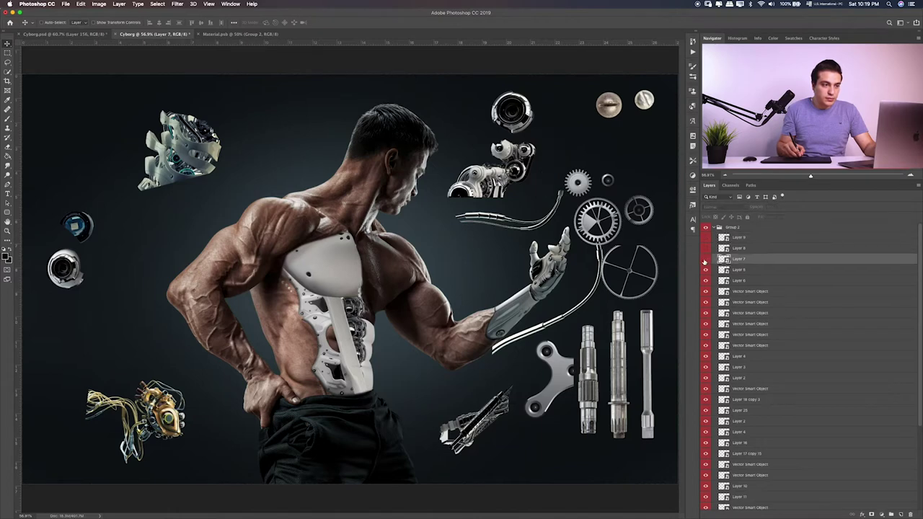
left_click_drag(733, 259, 724, 228)
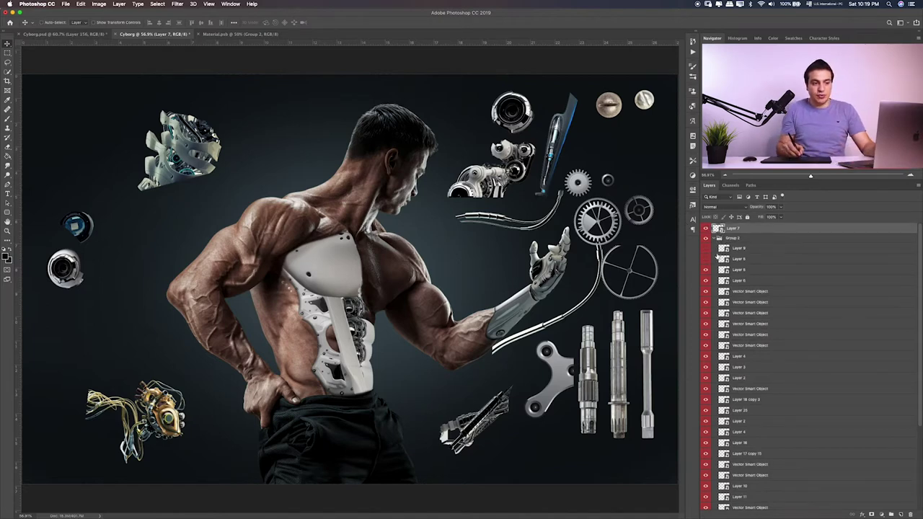
left_click(714, 238)
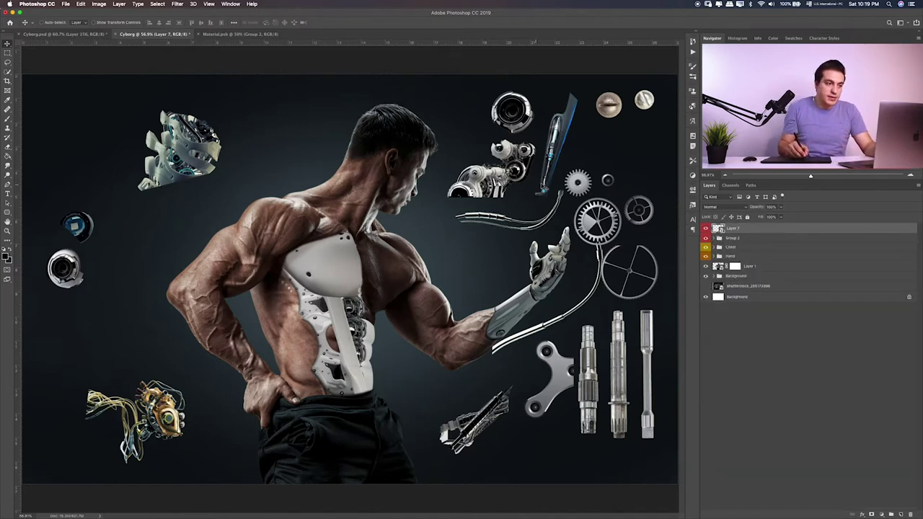
Step: Move and rotate the Layer 7 tube to run up the neck toward the ear
left_click_drag(555, 144, 356, 191)
key("ctrl+t")
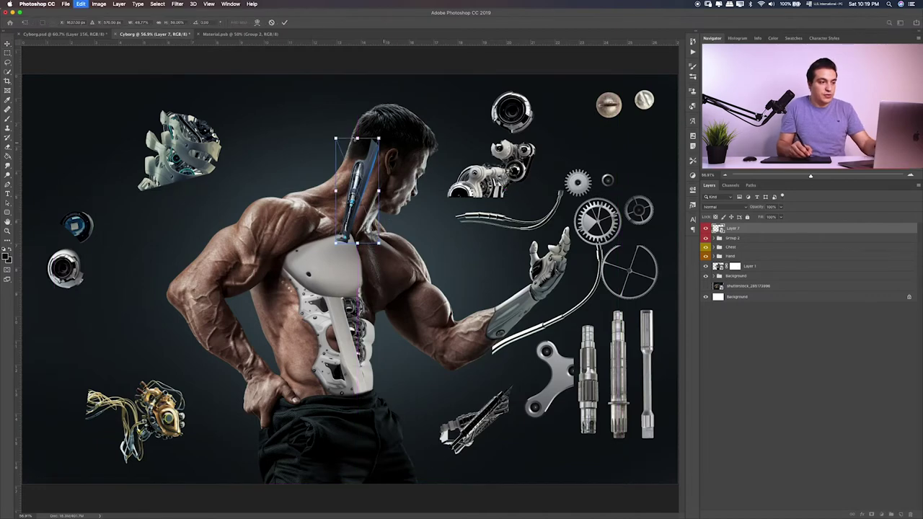
left_click_drag(379, 137, 360, 134)
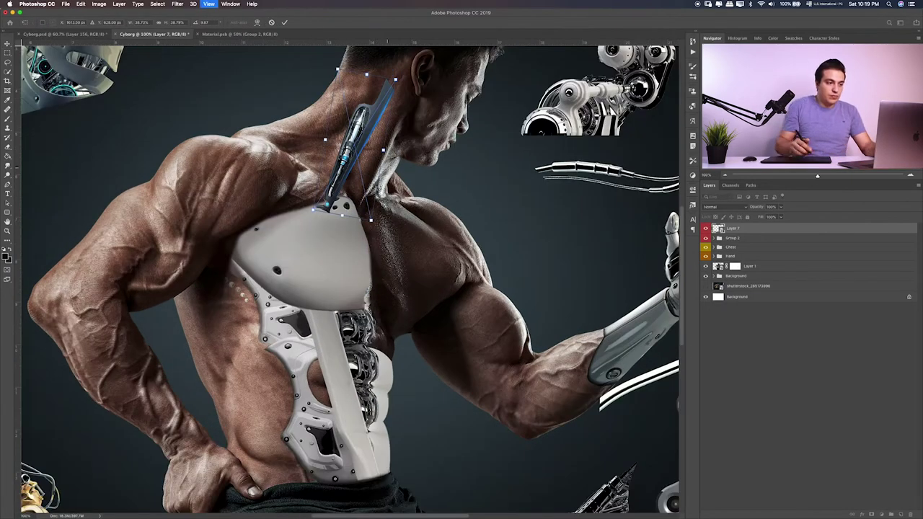
key("ctrl+plus")
mouse_move(432, 180)
left_mouse_down()
mouse_move(453, 190)
mouse_move(446, 196)
mouse_move(459, 184)
left_mouse_up()
key("Return")
key("ctrl+plus")
Step: Recolour the tube with Hue +38, Saturation -70 and duplicate it as Layer 7 copy
key("ctrl+u")
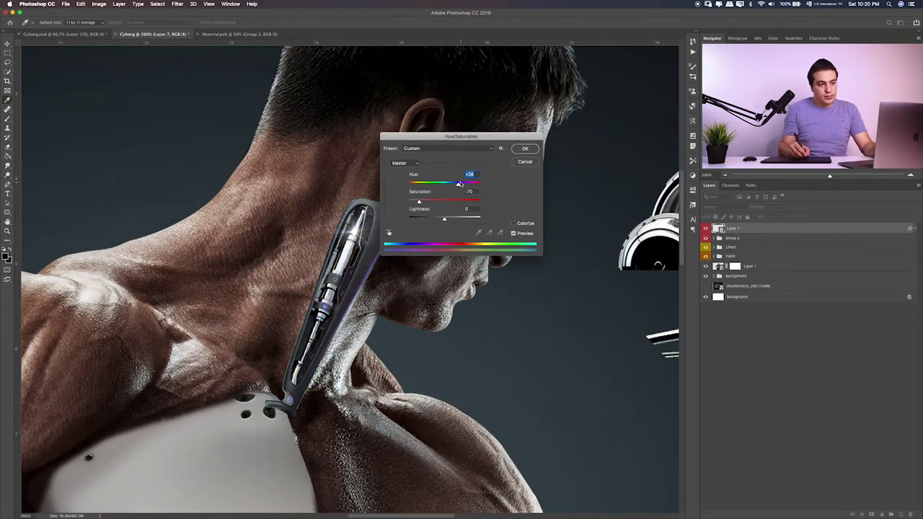
left_click(525, 149)
scroll(443, 239, "right", 1)
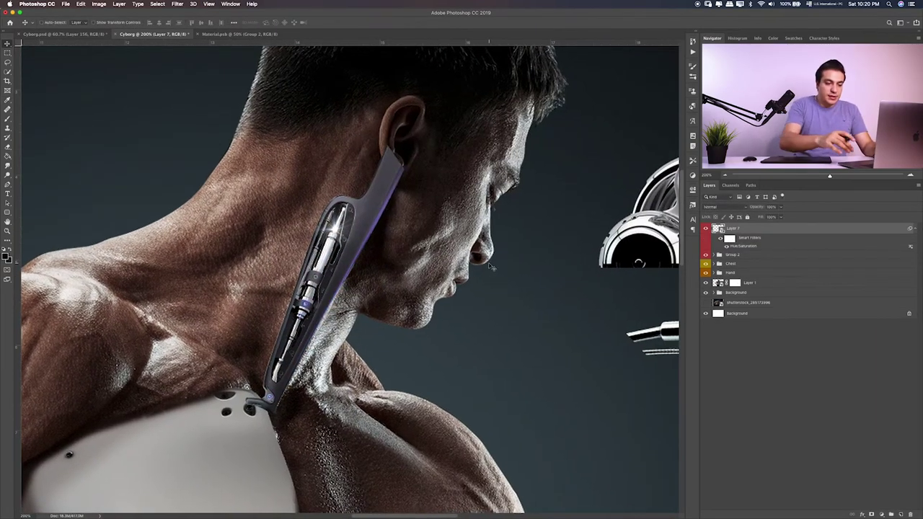
key("ctrl+minus")
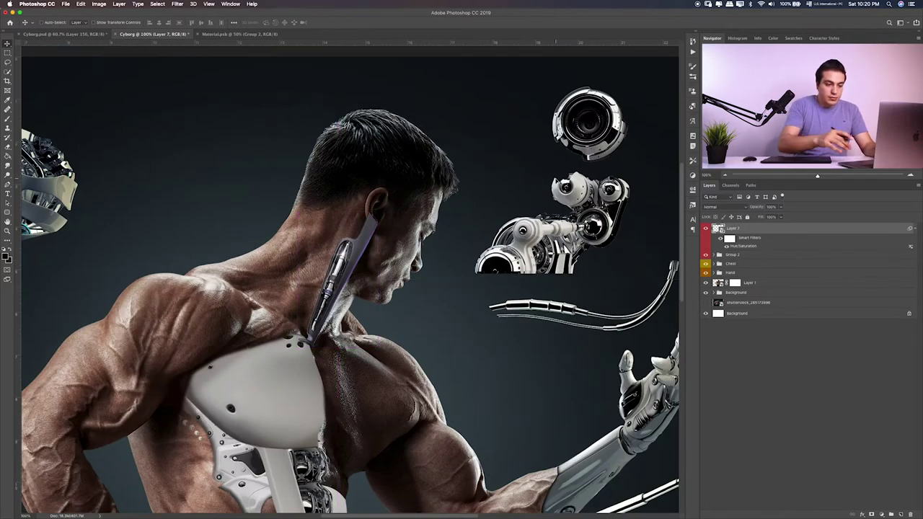
key("ctrl+j")
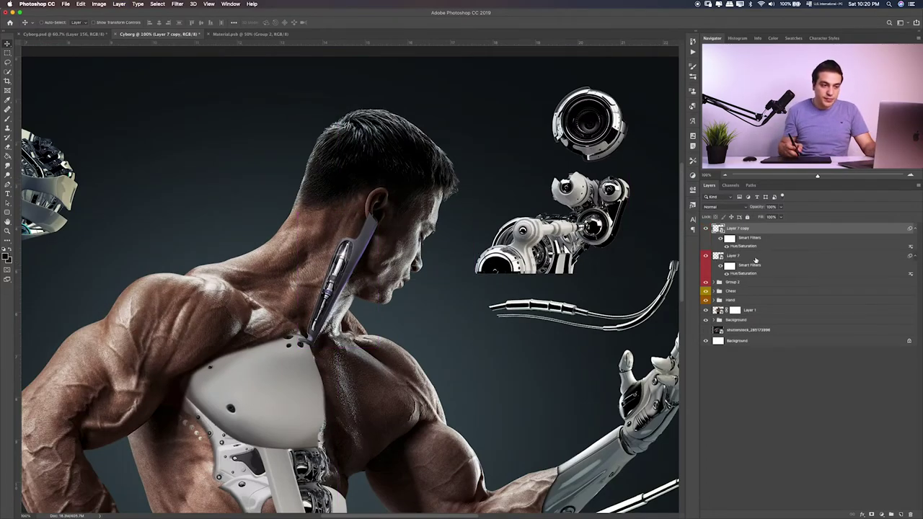
Step: Give Layer 7 a colour label in the Layers panel
right_click(755, 260)
left_click(794, 439)
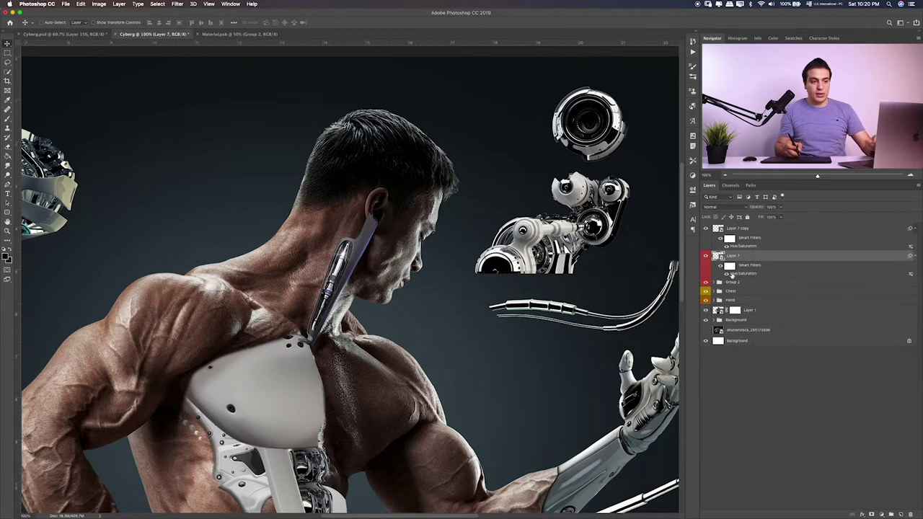
right_click(732, 275)
left_click(775, 441)
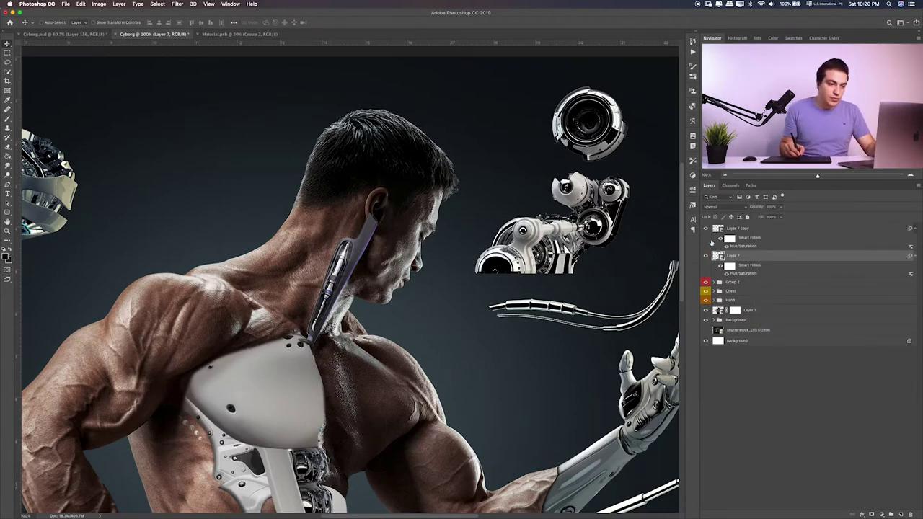
Step: Move, flip, rotate and stretch the Layer 7 copy tube along the upper arm
left_click(712, 243)
left_click_drag(367, 286, 138, 336)
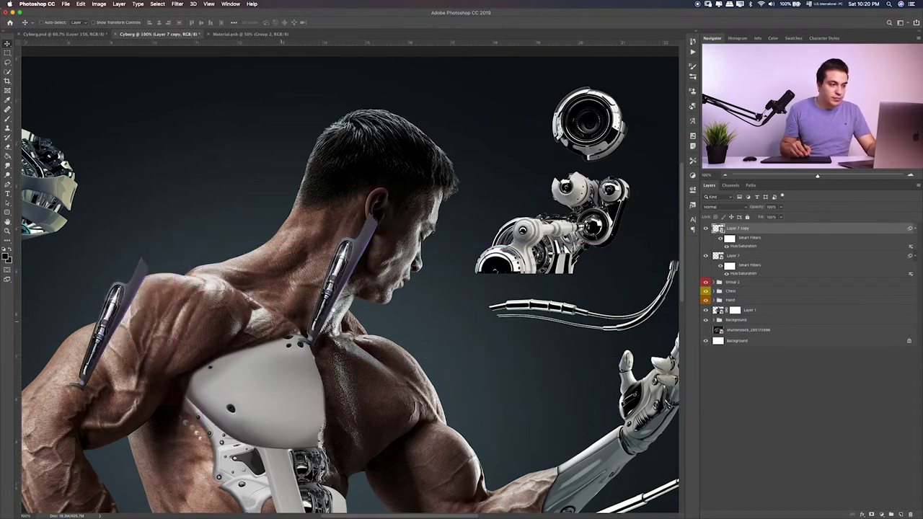
left_click_drag(275, 317, 502, 267)
key("ctrl+t")
left_click_drag(408, 198, 465, 220)
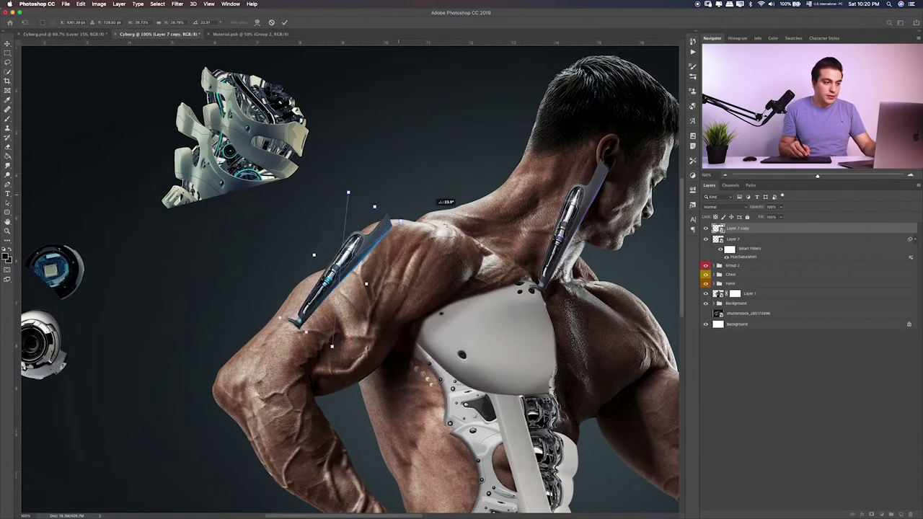
right_click(348, 269)
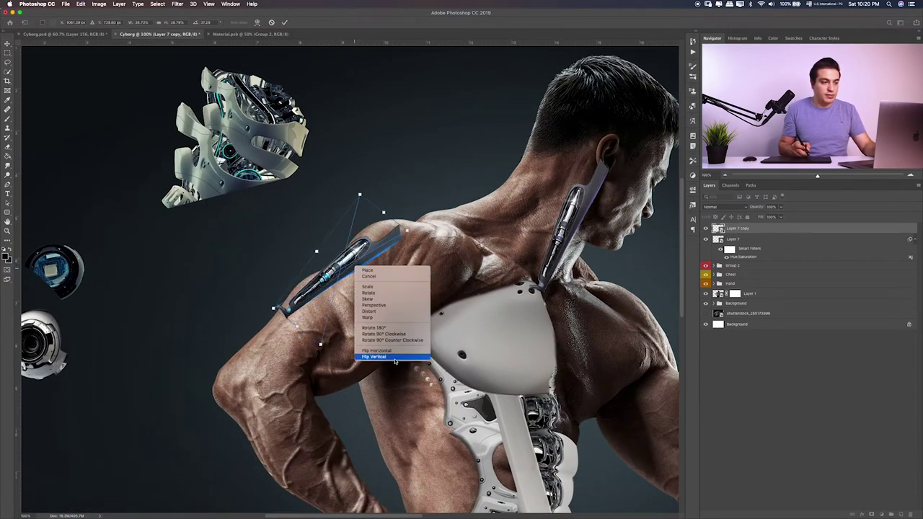
left_click(361, 351)
mouse_move(420, 295)
left_mouse_down()
mouse_move(402, 269)
mouse_move(498, 235)
left_mouse_up()
mouse_move(393, 245)
left_mouse_down()
mouse_move(434, 249)
mouse_move(442, 237)
left_mouse_up()
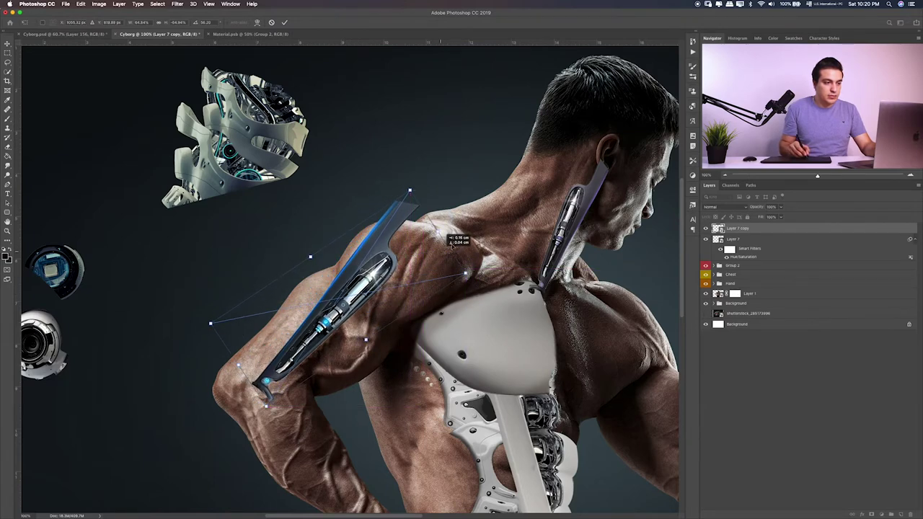
key("Return")
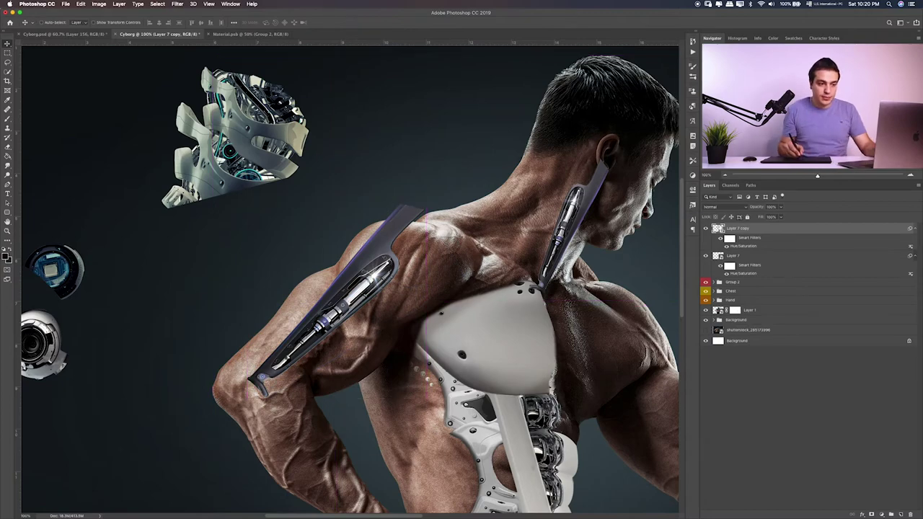
Step: Hide the arm tube copy and zoom in on the neck tube
left_click(706, 227)
scroll(350, 281, "right", 5)
left_click(706, 256)
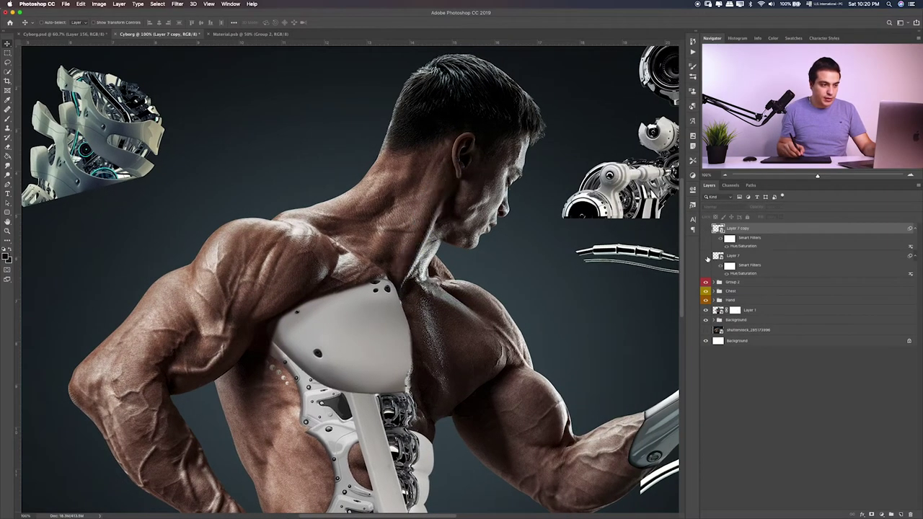
left_click(732, 256)
key("ctrl+plus")
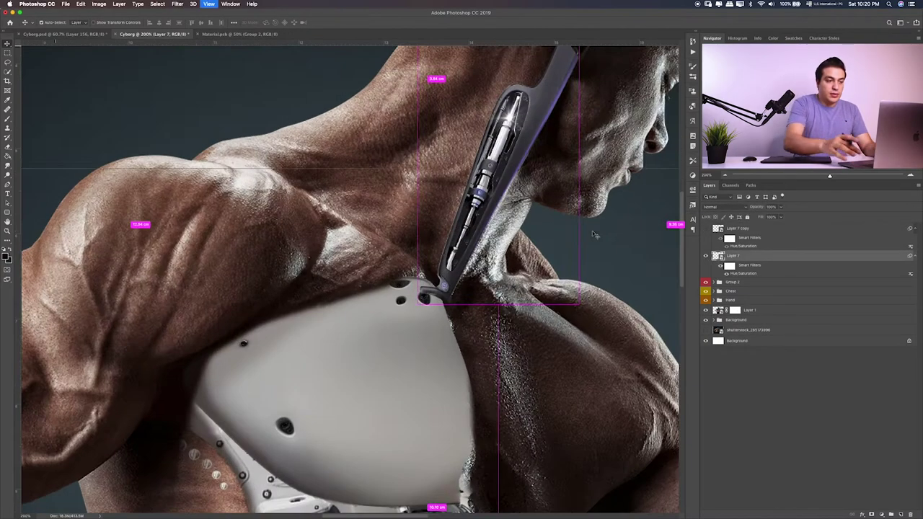
scroll(593, 226, "right", 3)
scroll(548, 245, "right", 5)
scroll(534, 260, "up", 3)
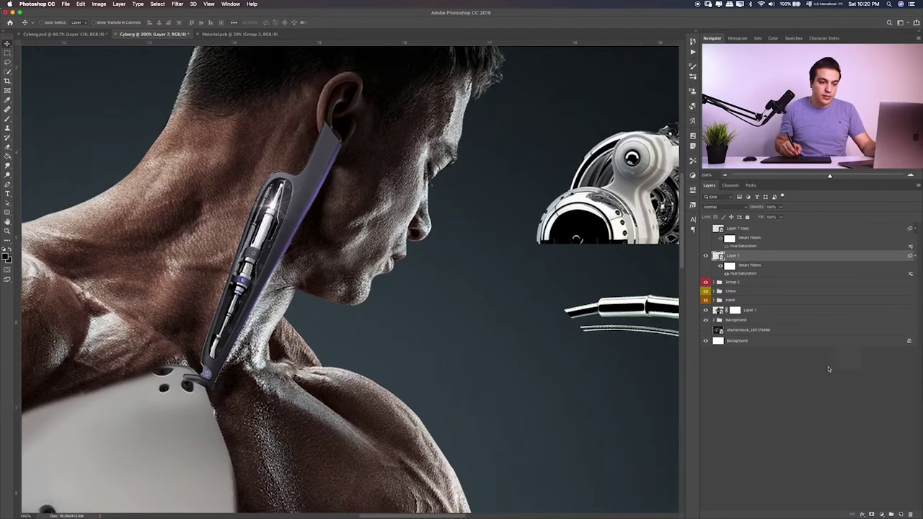
Step: Add a layer mask to Layer 7 and brush out the tube's top below the ear
left_click(871, 514)
key("b")
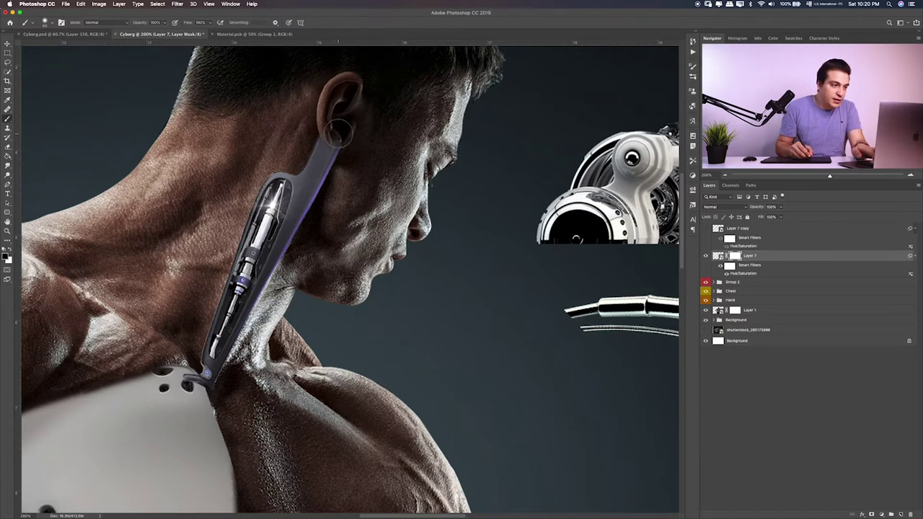
left_click_drag(332, 128, 331, 135)
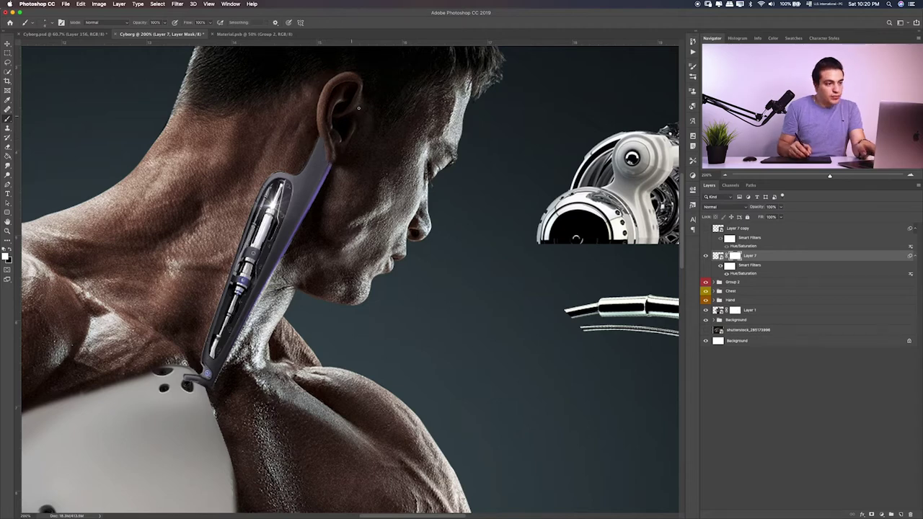
scroll(418, 309, "left", 3)
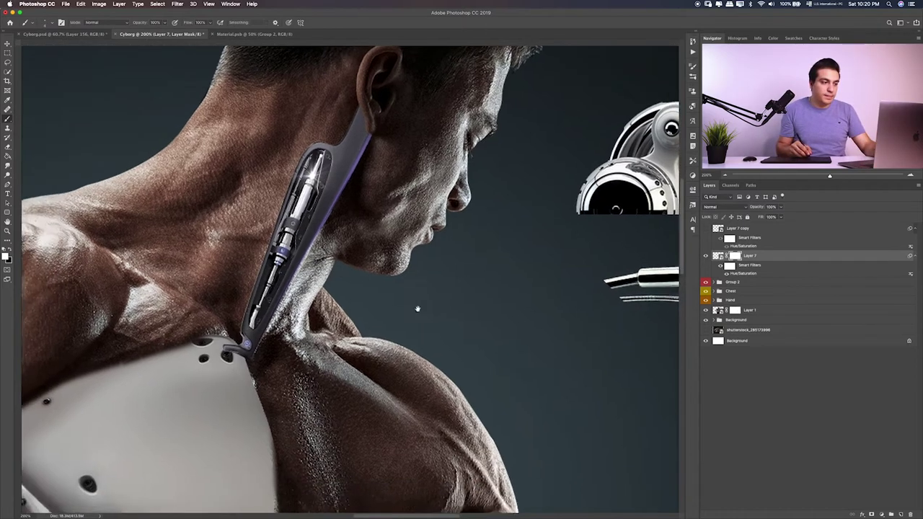
scroll(418, 309, "down", 2)
Step: Move Layer 7 below the Hand group so it tucks under the chest plate
left_click_drag(775, 256, 775, 305)
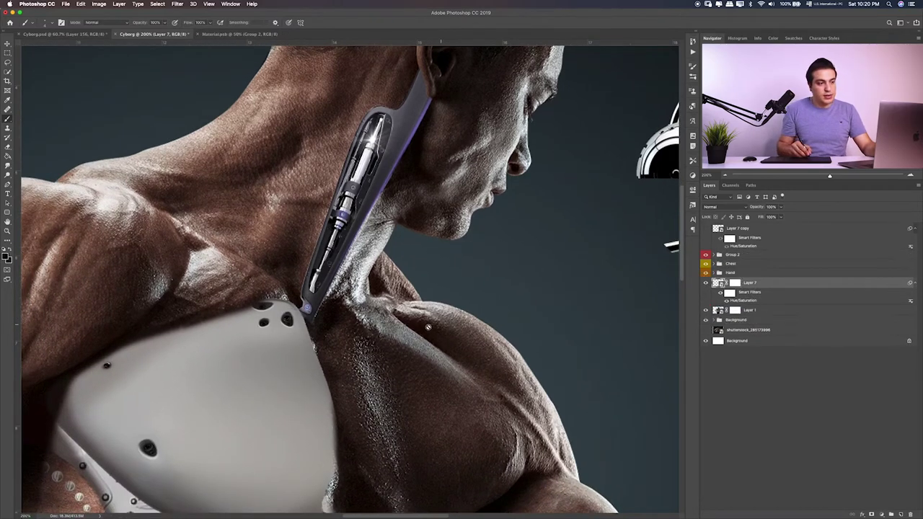
scroll(424, 300, "right", 3)
scroll(423, 299, "up", 2)
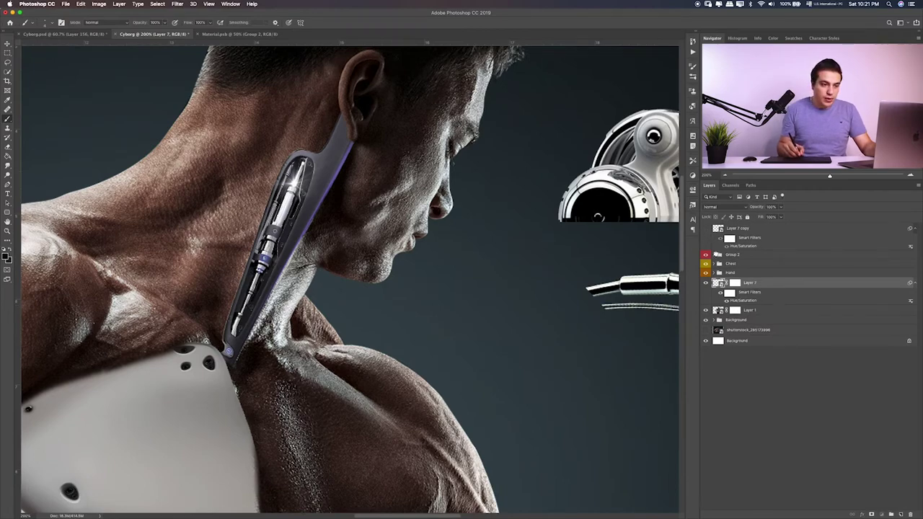
left_click(716, 255)
key("ctrl+0")
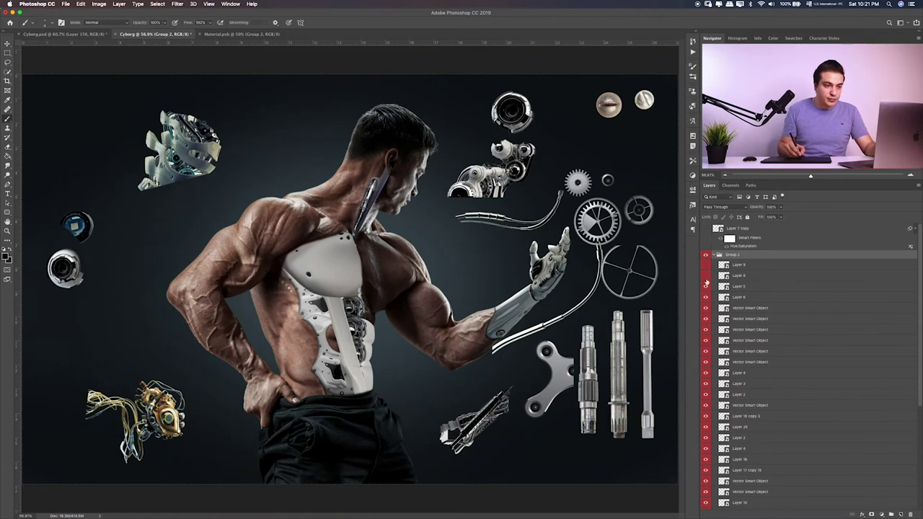
Step: Move Layer 5's round eyepiece onto the shoulder and enlarge it
left_click(742, 287)
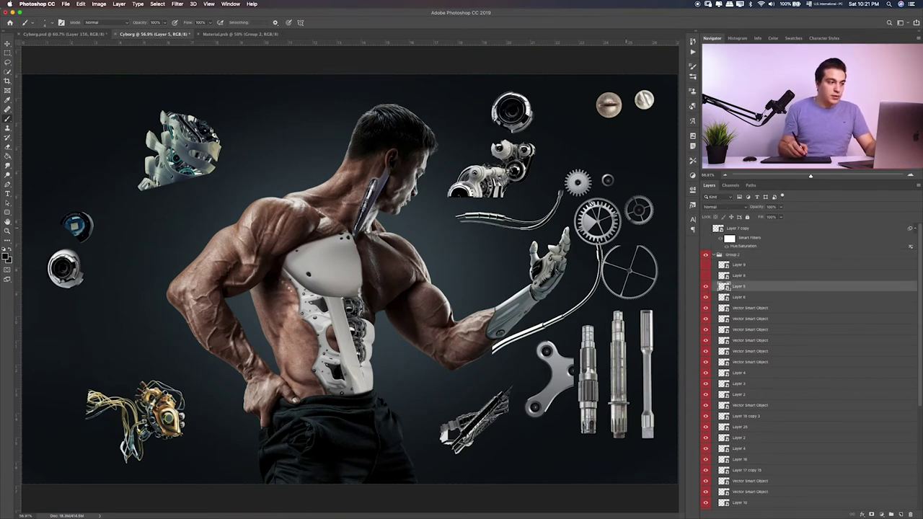
key("v")
left_click_drag(536, 137, 293, 245)
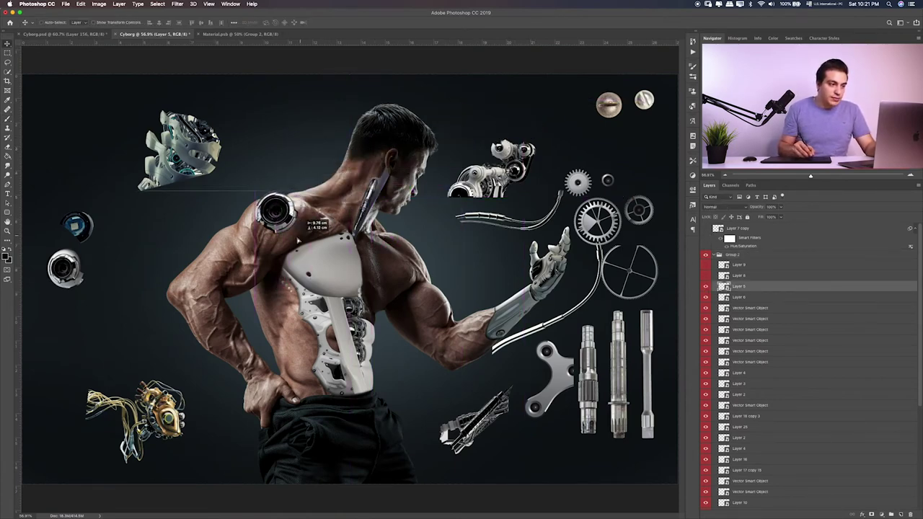
key("ctrl+t")
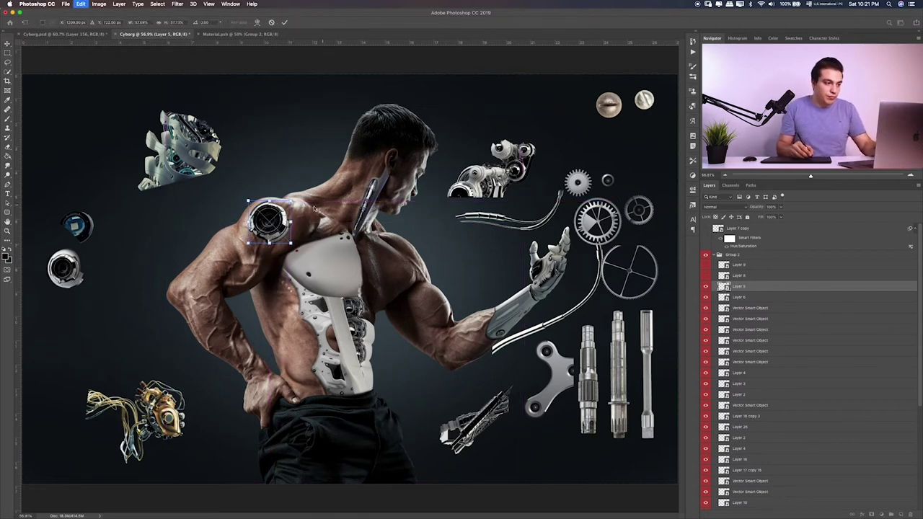
left_click_drag(291, 202, 322, 186)
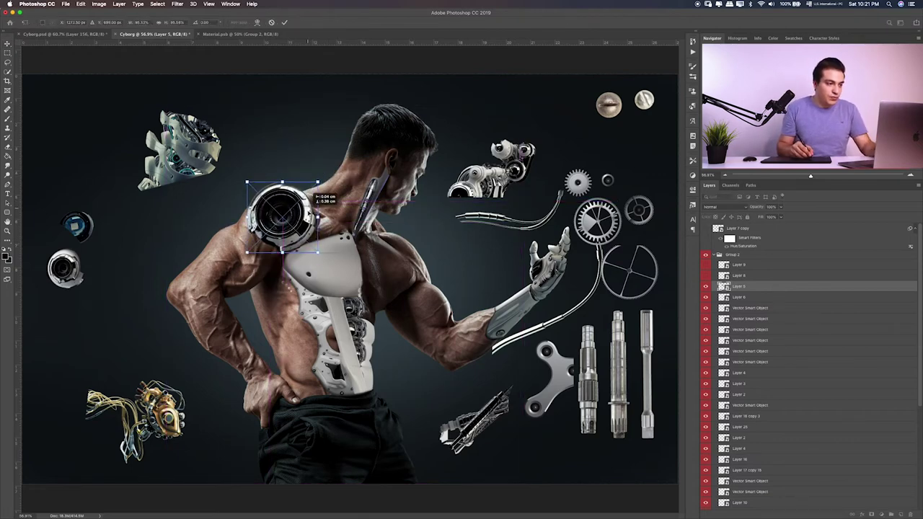
key("Return")
key("ctrl+1")
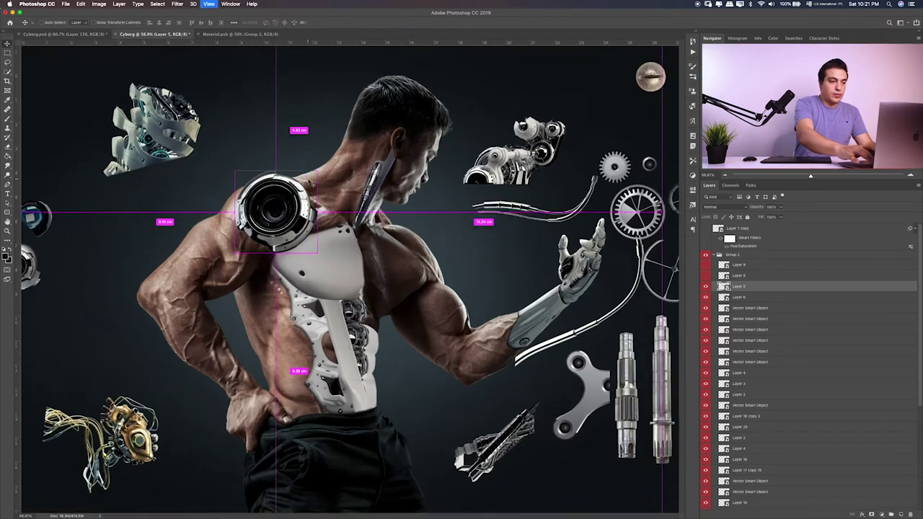
scroll(308, 183, "up", 3)
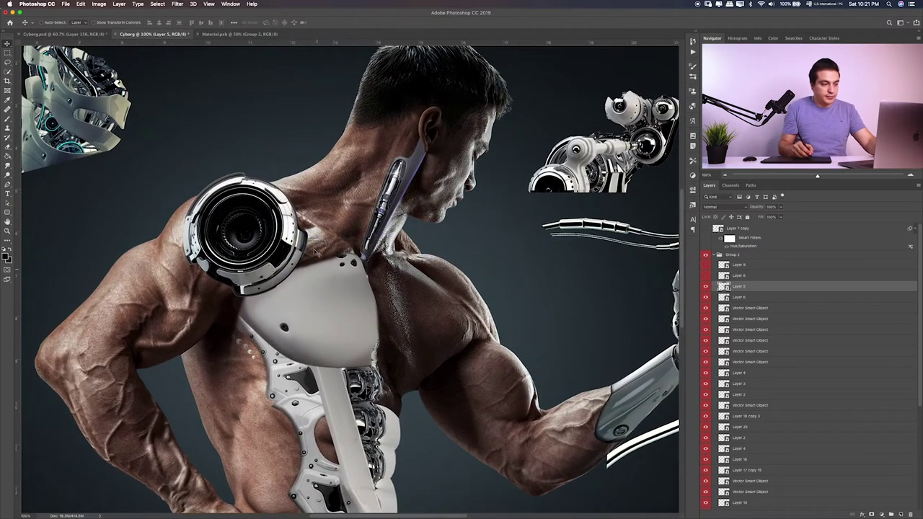
Step: Shift, rotate and corner-distort the lens into perspective on the shoulder
key("ctrl+t")
left_click_drag(280, 254, 245, 255)
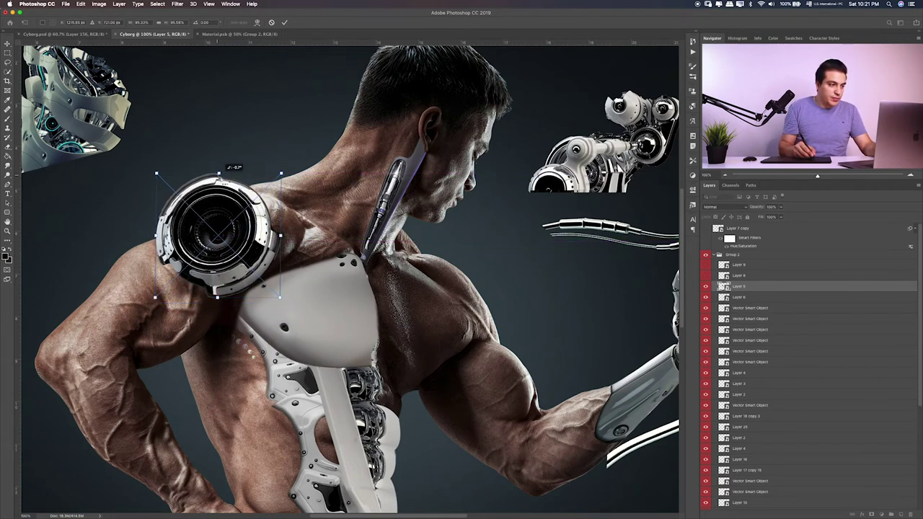
left_click_drag(217, 171, 239, 173)
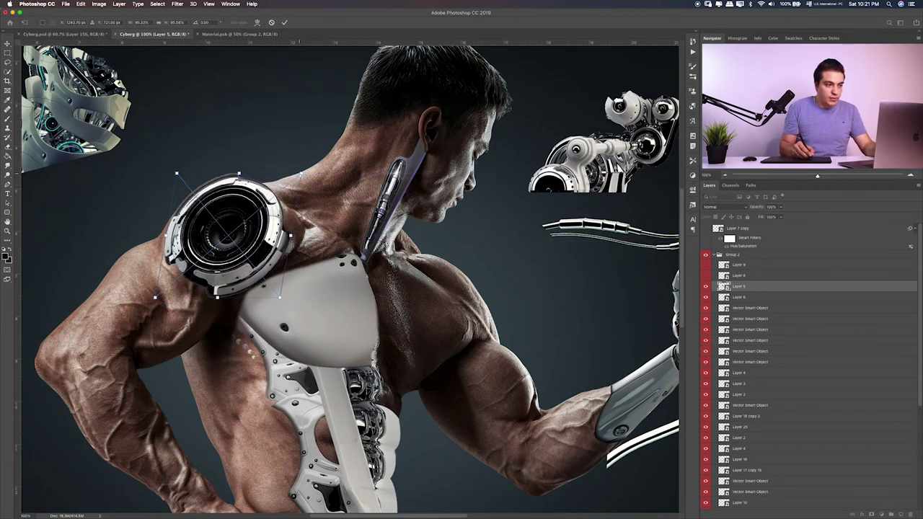
left_click_drag(301, 175, 299, 186)
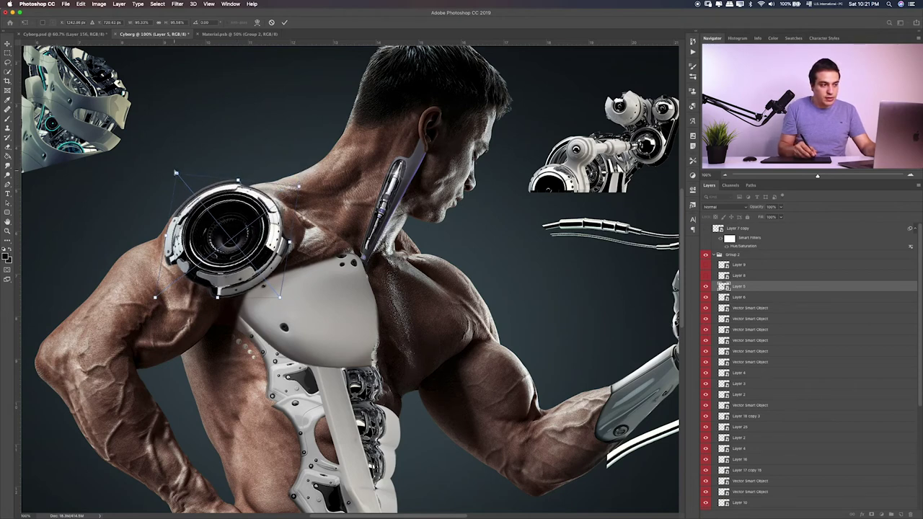
left_click_drag(176, 173, 175, 178)
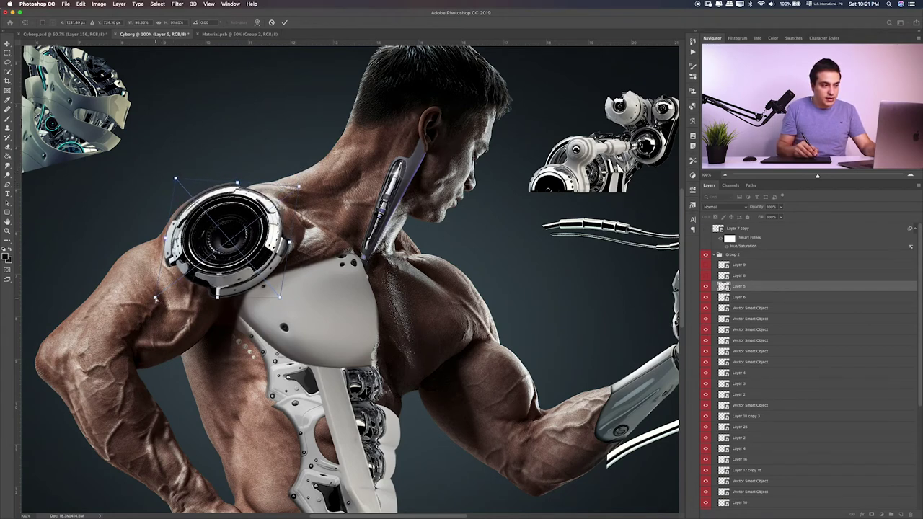
left_click_drag(156, 298, 156, 287)
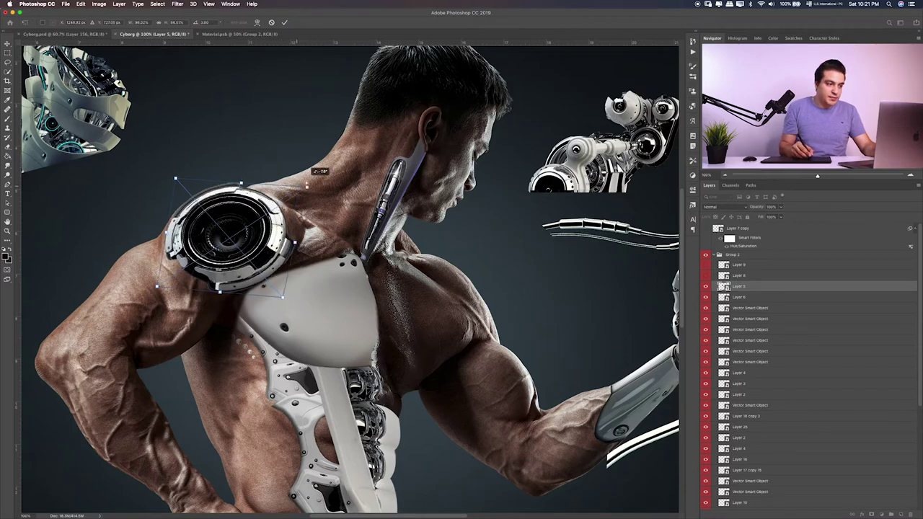
key("Return")
key("ctrl+0")
Step: Compare the lens on and off and distort it further to follow the shoulder
key("ctrl+plus")
key("ctrl+plus")
key("ctrl+plus")
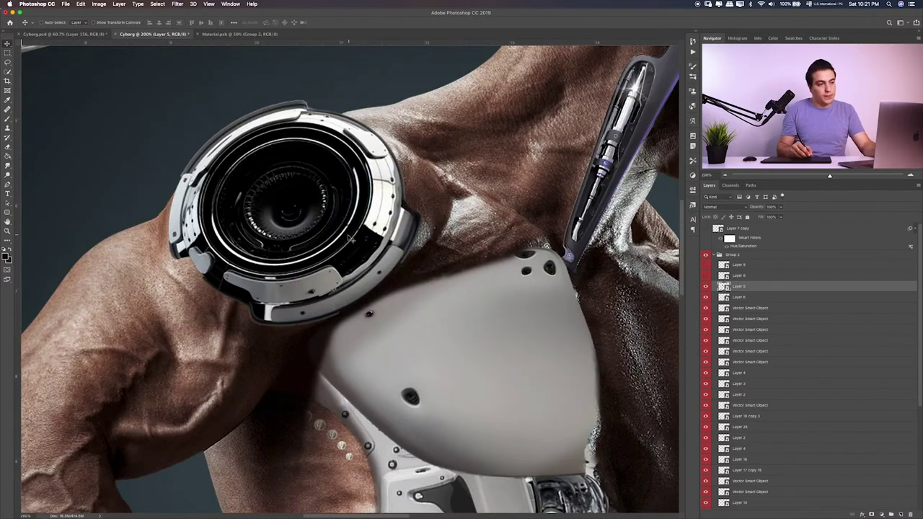
left_click(705, 286)
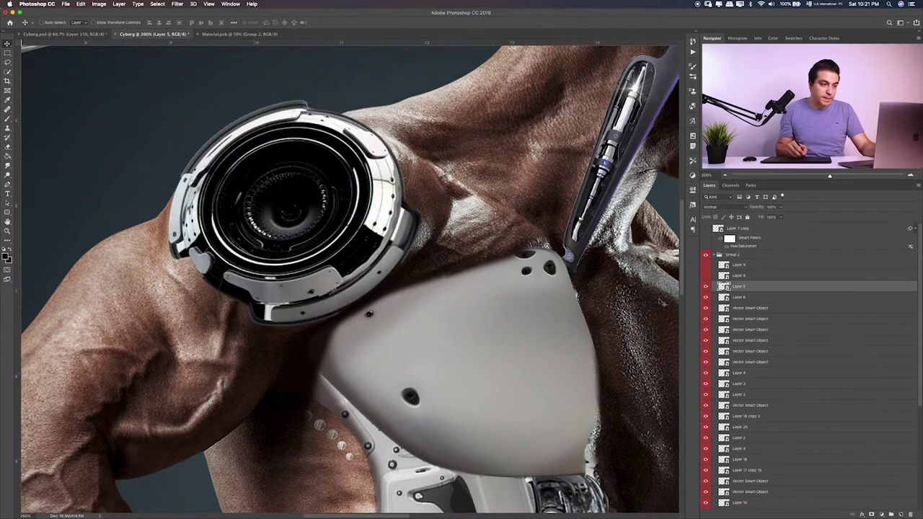
key("ctrl+t")
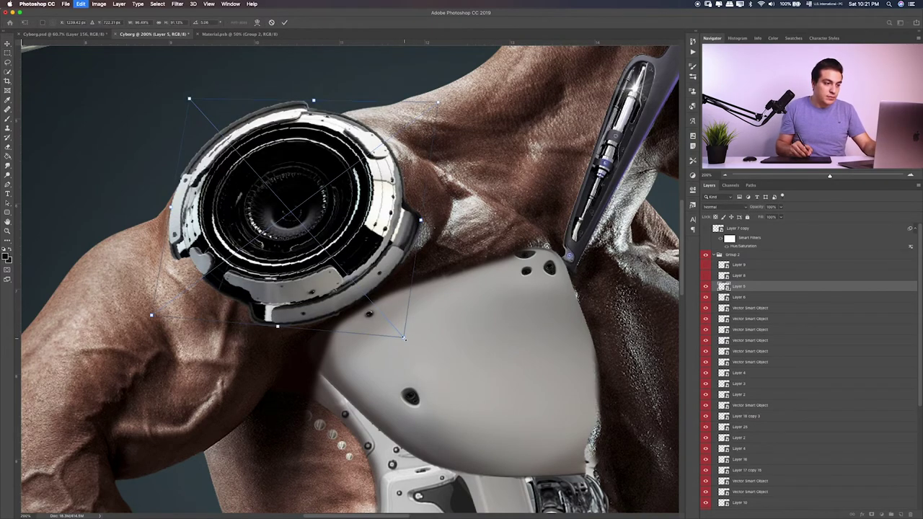
mouse_move(404, 337)
left_mouse_down()
mouse_move(381, 304)
mouse_move(390, 301)
left_mouse_up()
key("Return")
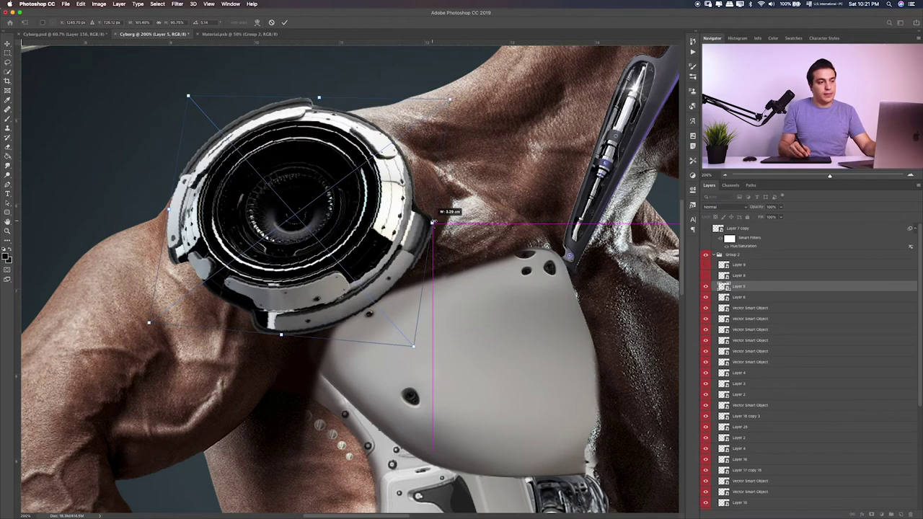
key("ctrl+minus")
key("ctrl+0")
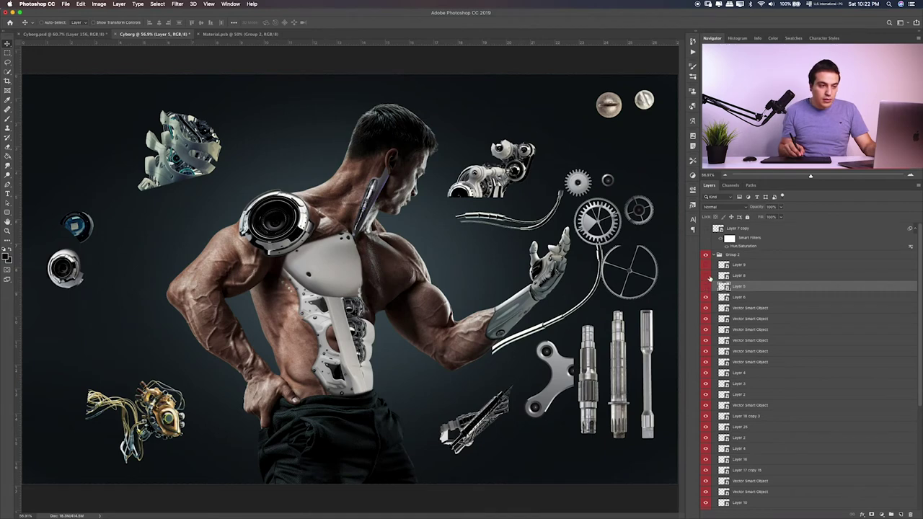
Step: Put Layer 5 above Group 2 and place Layer 6's gear cluster on the neck, rotated about 18°
left_click(706, 286)
mouse_move(754, 288)
left_mouse_down()
mouse_move(751, 247)
mouse_move(716, 264)
left_mouse_up()
left_click(706, 297)
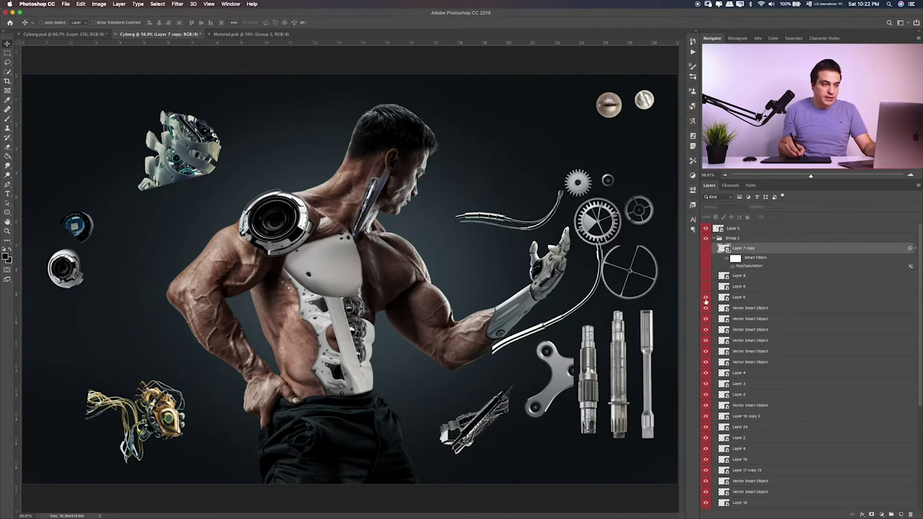
left_click_drag(426, 214, 262, 226)
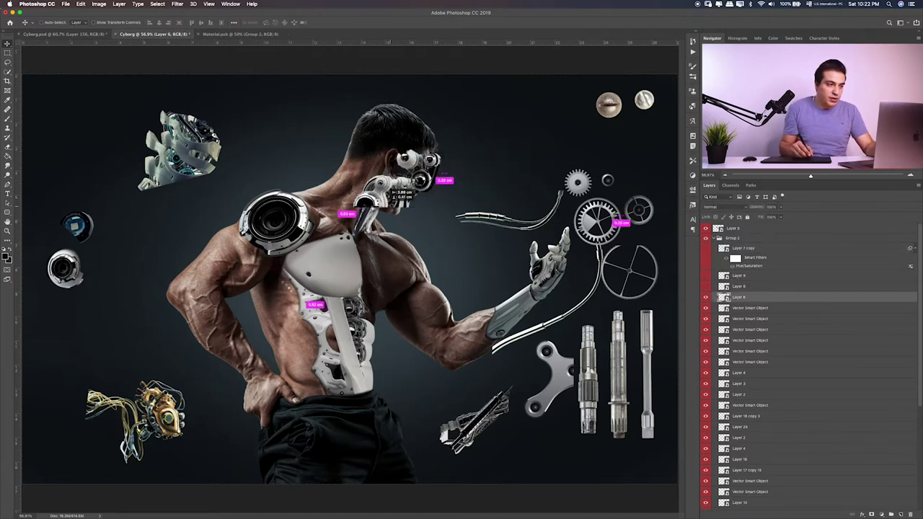
key("ctrl+t")
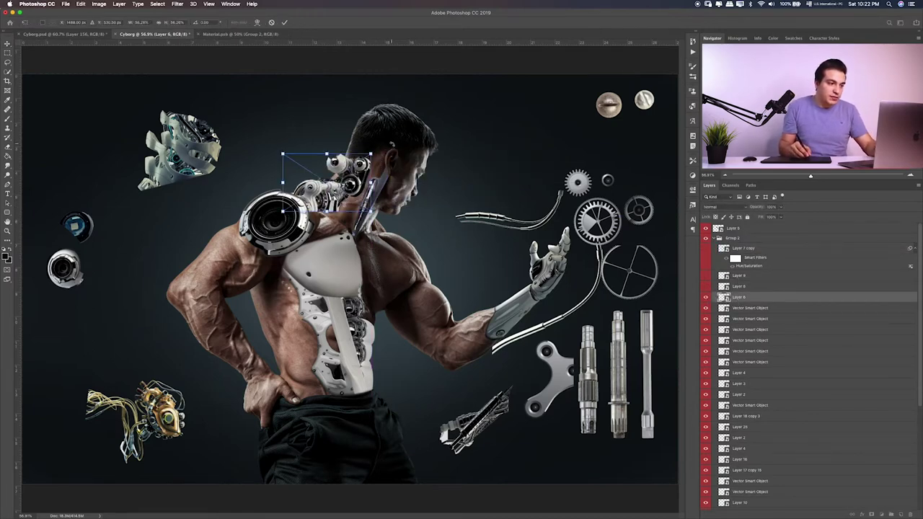
left_click_drag(394, 177, 364, 173)
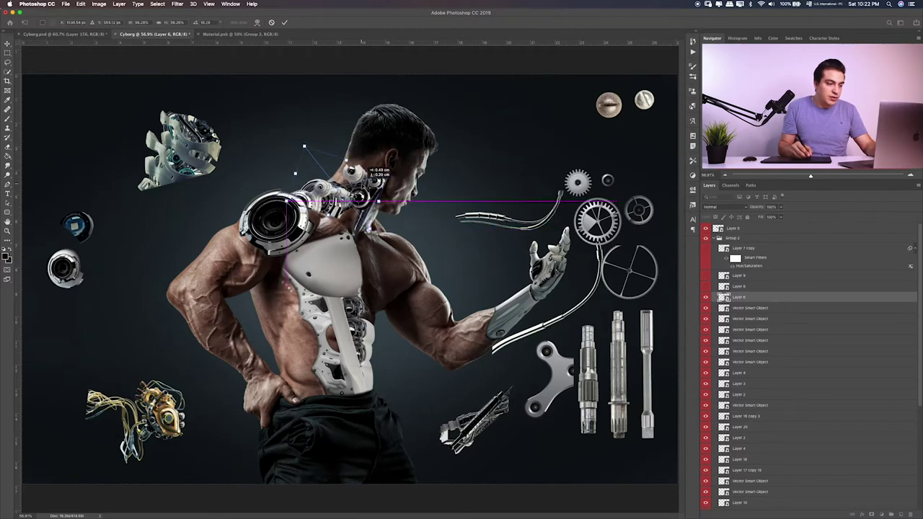
left_click_drag(364, 173, 369, 171)
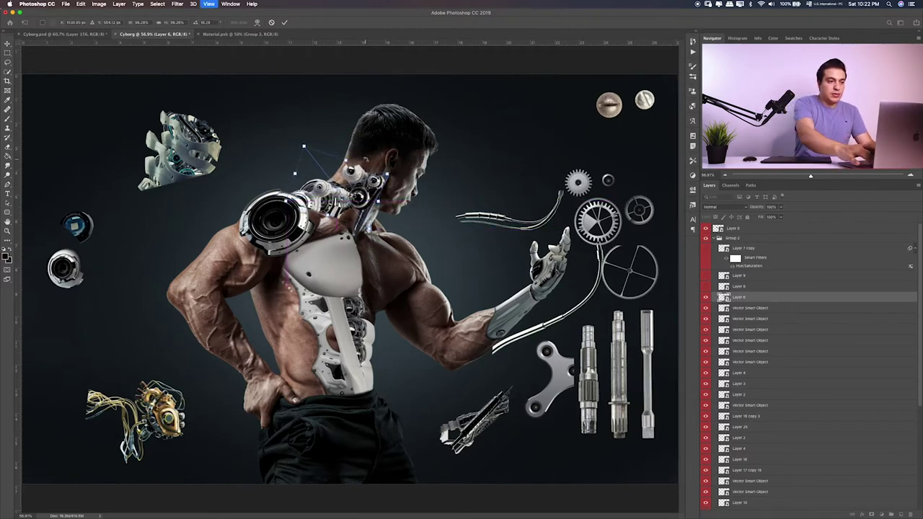
Step: At 100% zoom, fine-tune the gear cluster's position and rotate it to about 28°
key("ctrl+1")
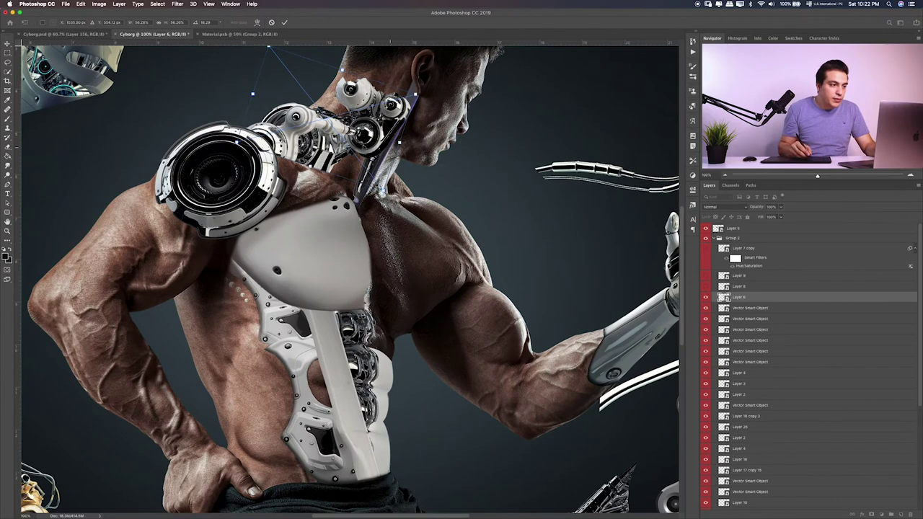
left_click_drag(368, 170, 374, 166)
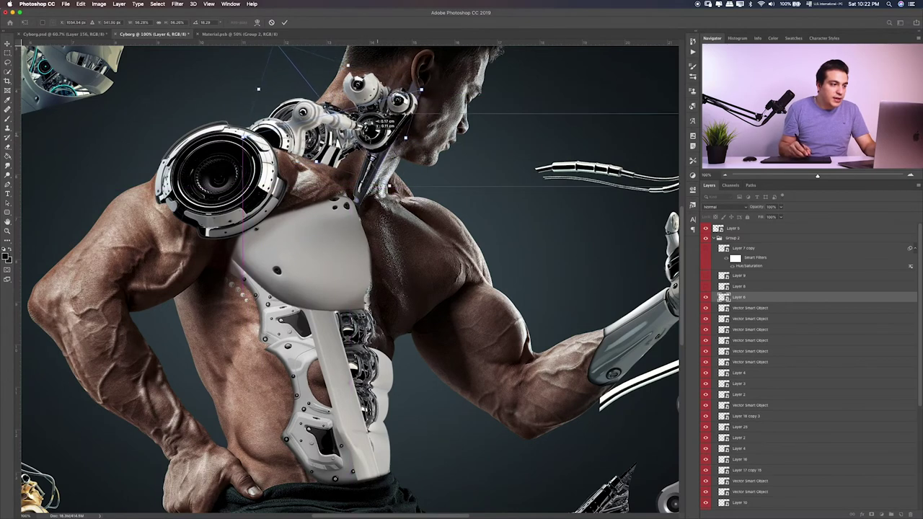
left_click_drag(438, 101, 459, 97)
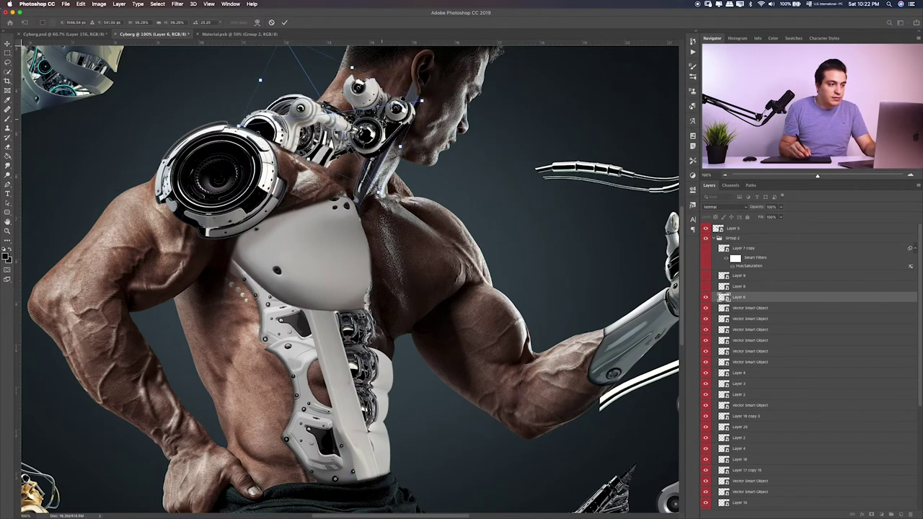
left_click_drag(384, 113, 390, 113)
left_click_drag(454, 90, 464, 94)
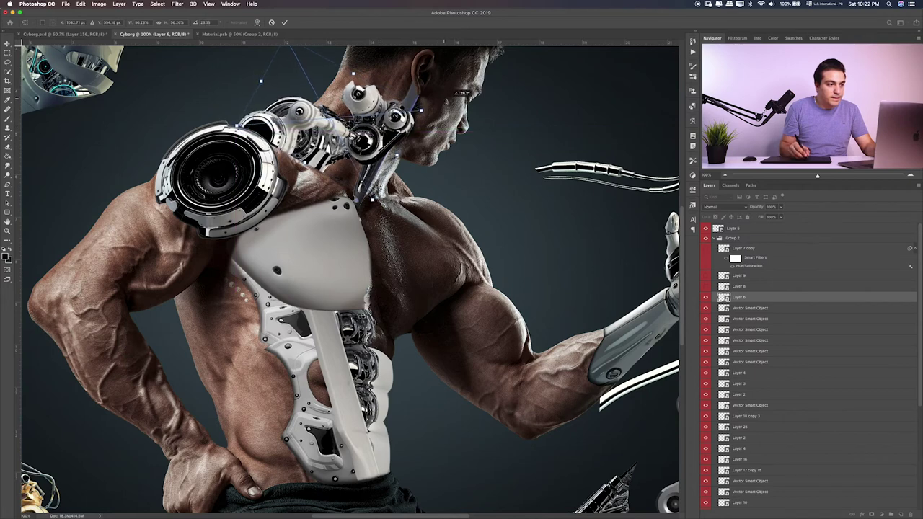
mouse_move(377, 106)
left_mouse_down()
mouse_move(431, 121)
mouse_move(398, 111)
left_mouse_up()
key("ctrl+h")
Step: Apply the gear cluster transform, zoom to 300%, and move Layer 6 out of Group 2
key("Return")
key("ctrl+plus")
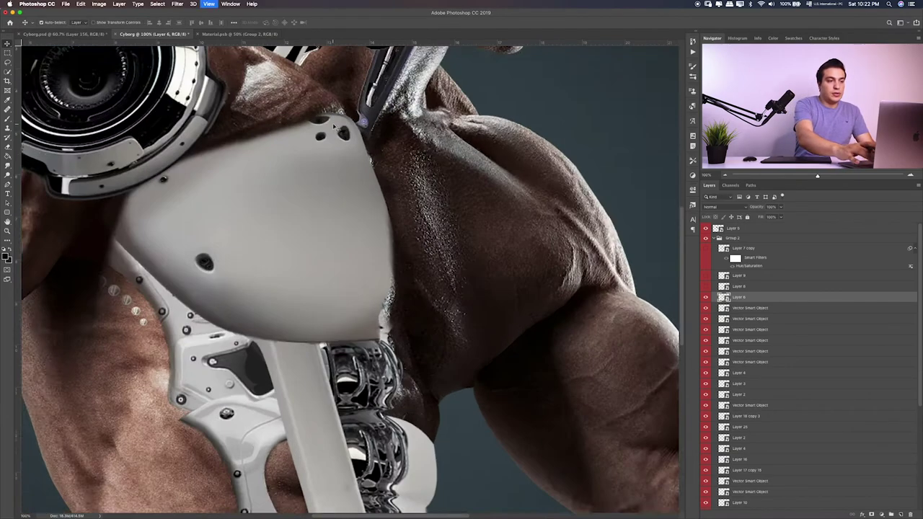
key("ctrl+plus")
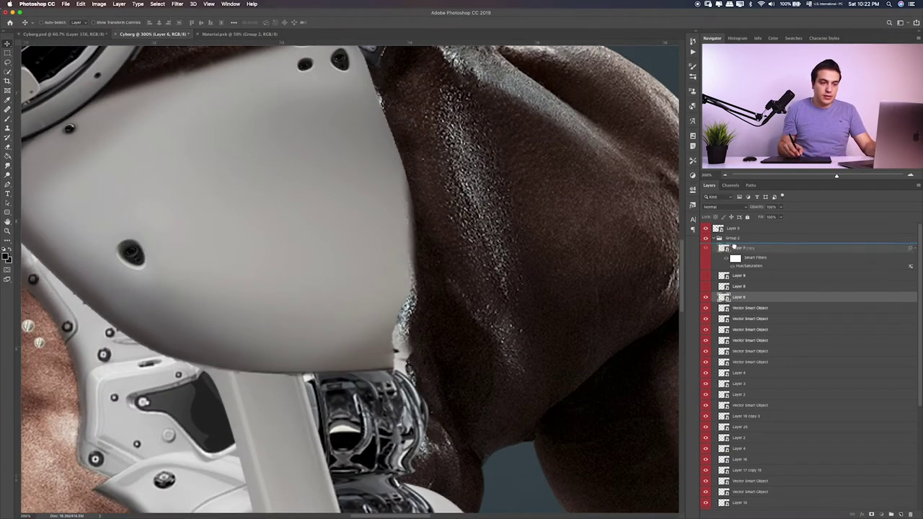
left_click_drag(740, 298, 737, 243)
scroll(508, 210, "up", 5)
scroll(350, 279, "up", 5)
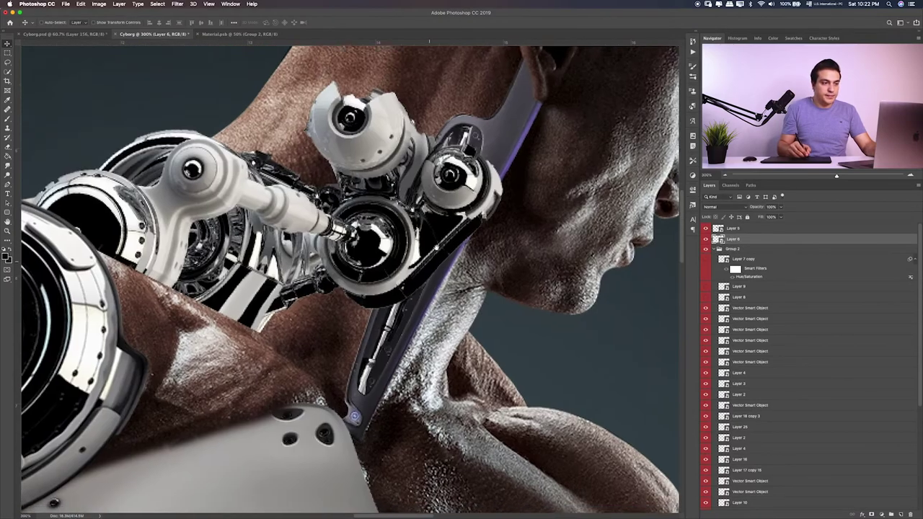
Step: Mask Layer 6 and paint black over the neck plate to reveal the piston
left_click(871, 514)
key("b")
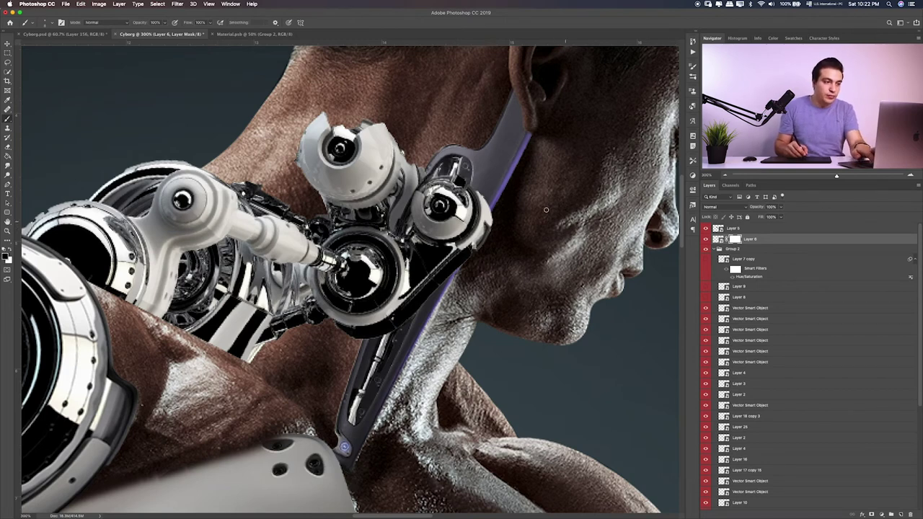
left_click_drag(483, 247, 490, 210)
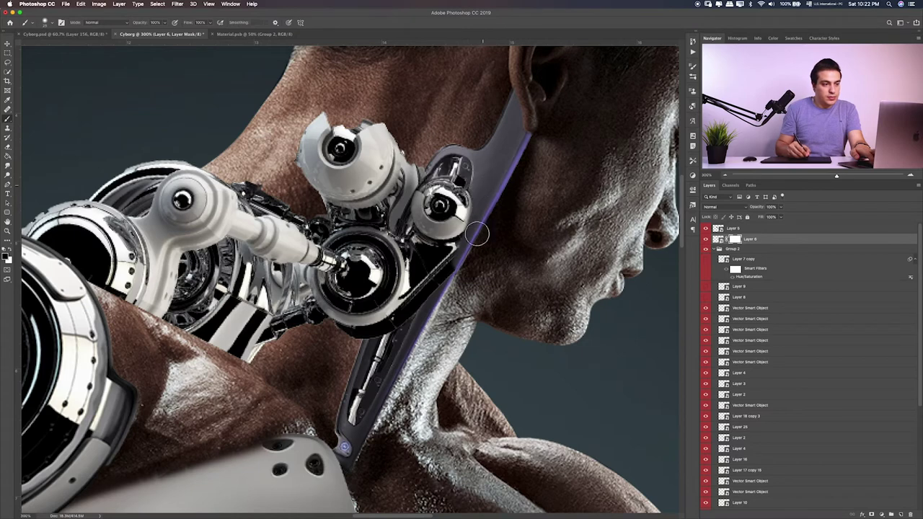
mouse_move(439, 274)
left_mouse_down()
mouse_move(468, 176)
mouse_move(433, 191)
left_mouse_up()
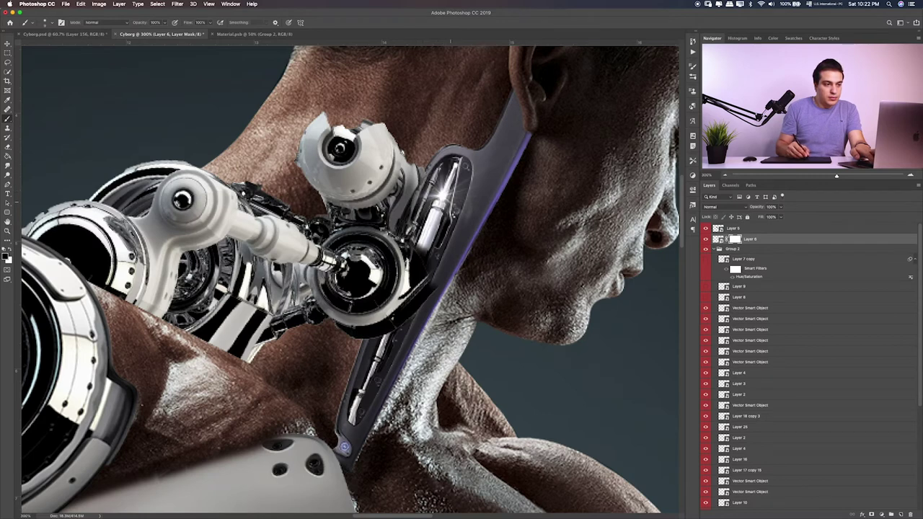
mouse_move(424, 228)
left_mouse_down()
mouse_move(408, 292)
mouse_move(420, 295)
mouse_move(396, 330)
left_mouse_up()
left_click_drag(411, 261, 396, 324)
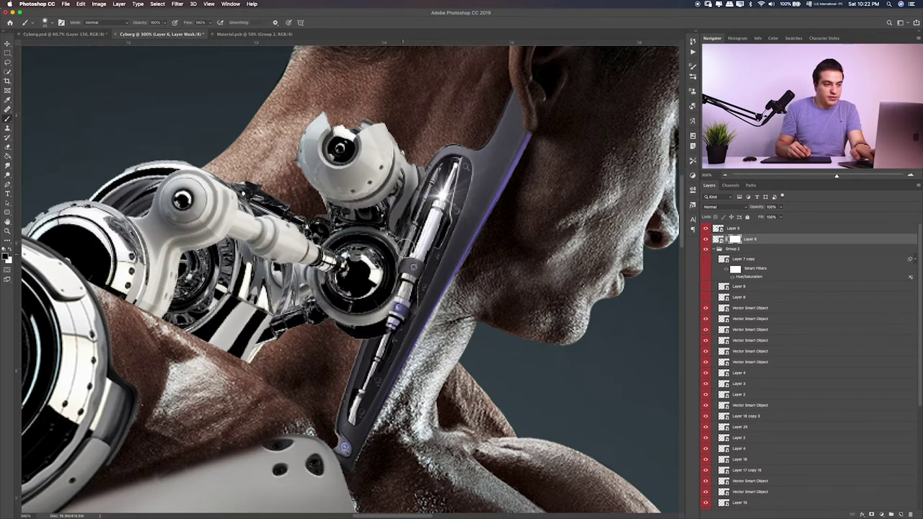
mouse_move(409, 266)
left_mouse_down()
mouse_move(389, 339)
mouse_move(393, 318)
left_mouse_up()
left_click_drag(393, 265, 368, 336)
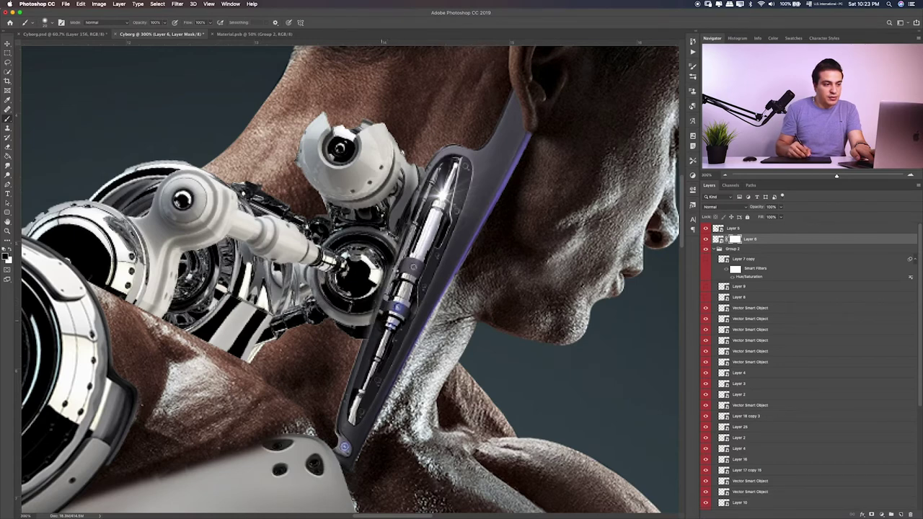
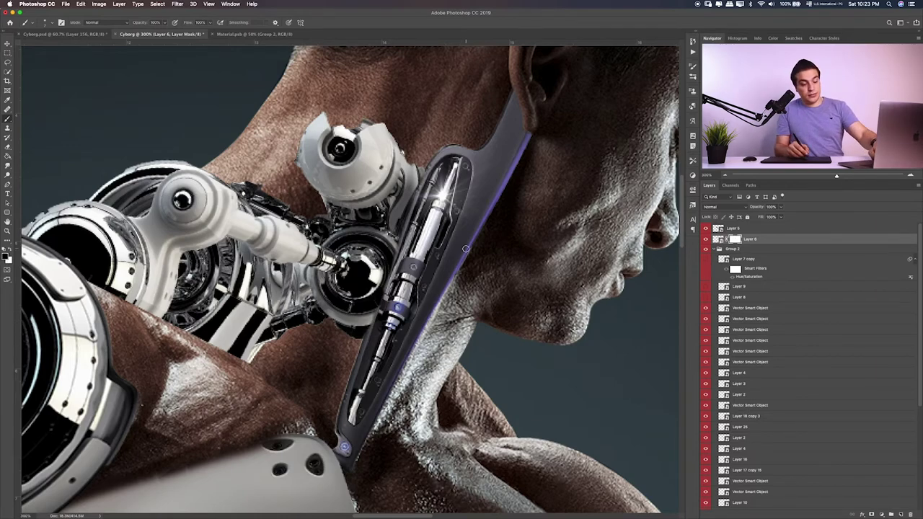
Step: Hide and reshow Layer 6's shoulder speaker, then fit the composition and select the Vector Smart Object layer
key("super+minus")
key("super+minus")
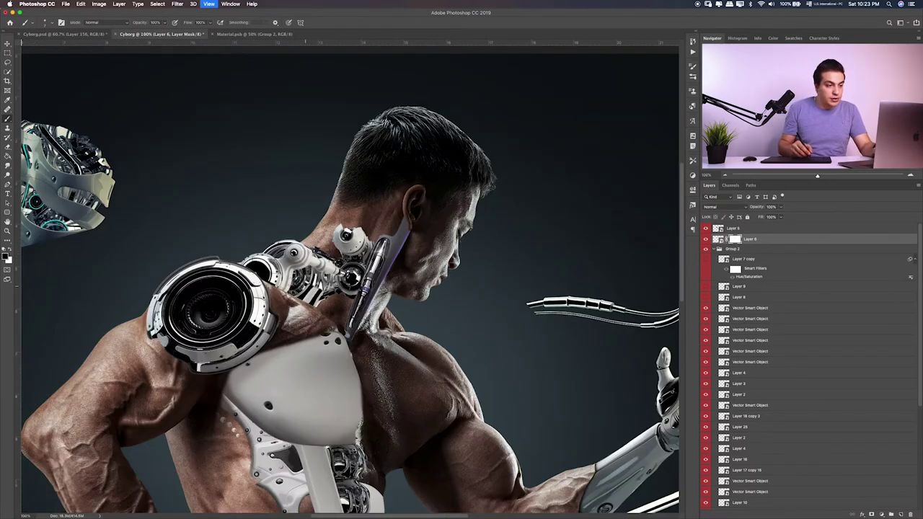
key("super+0")
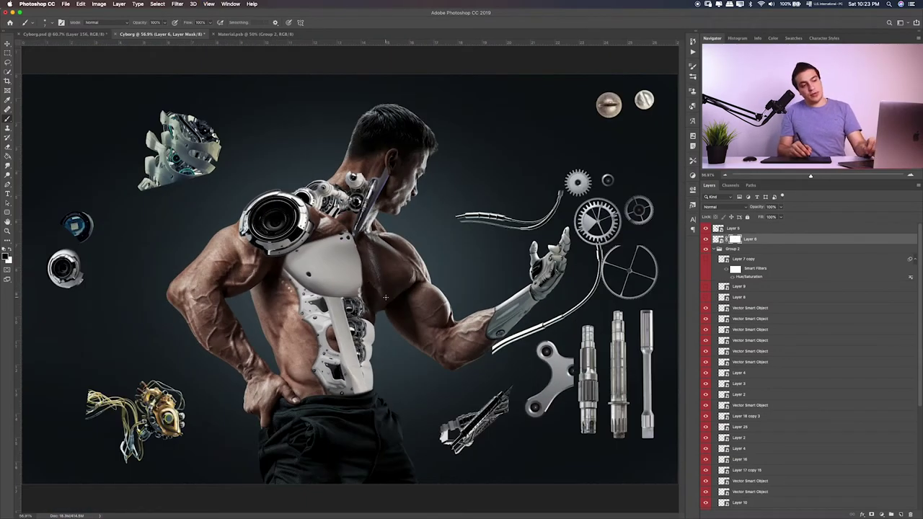
key("super+1")
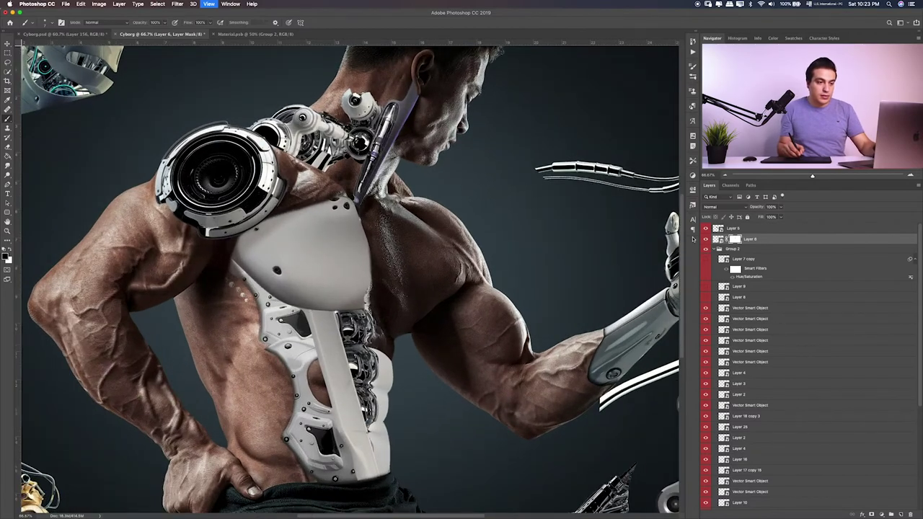
left_click(706, 229)
left_click(705, 240)
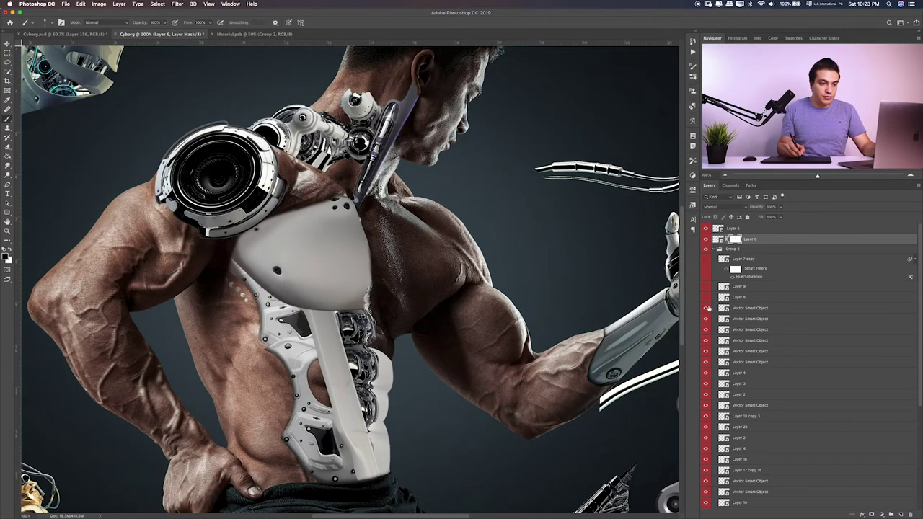
key("super+0")
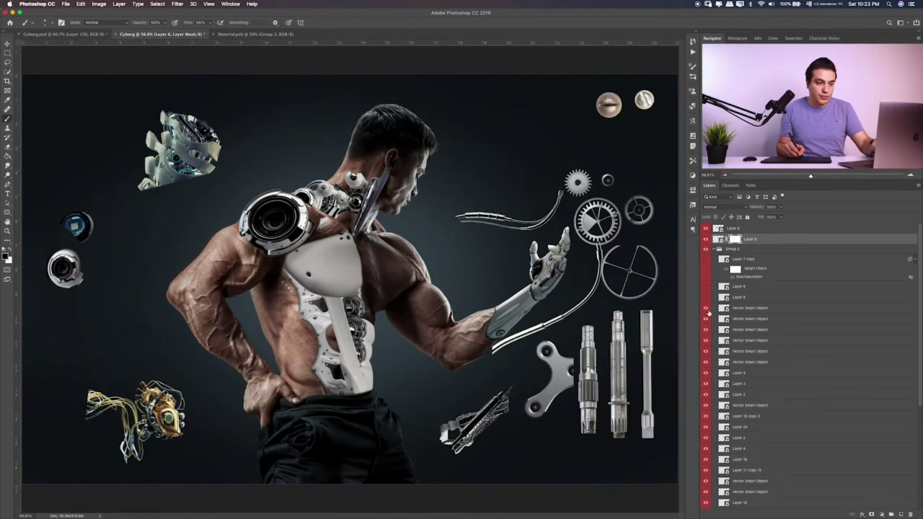
left_click(750, 307)
Step: Move the Vector Smart Object layer to the top of the layer stack
key("v")
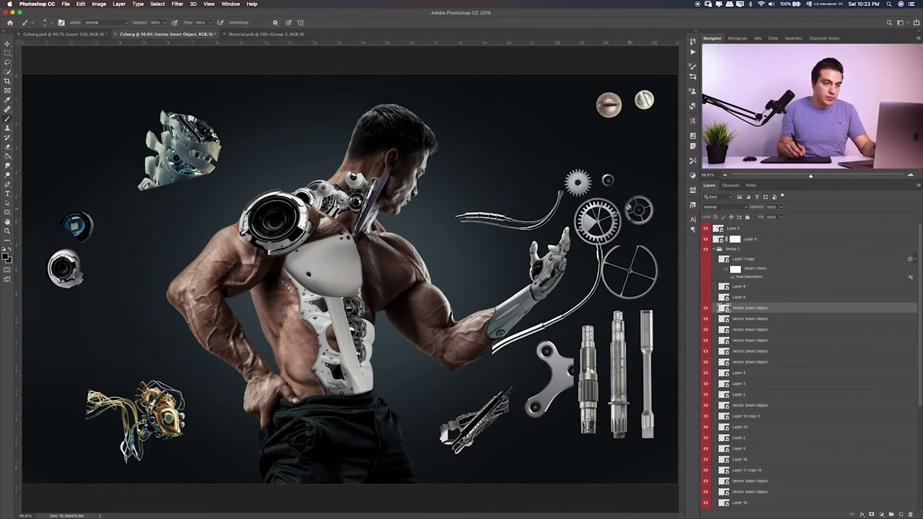
scroll(405, 204, "up", 3)
scroll(303, 259, "up", 4)
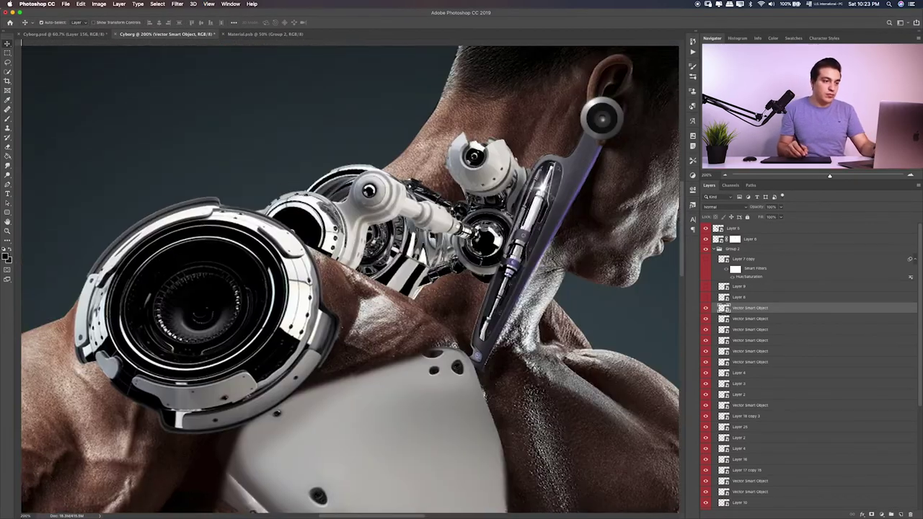
scroll(212, 308, "up", 2)
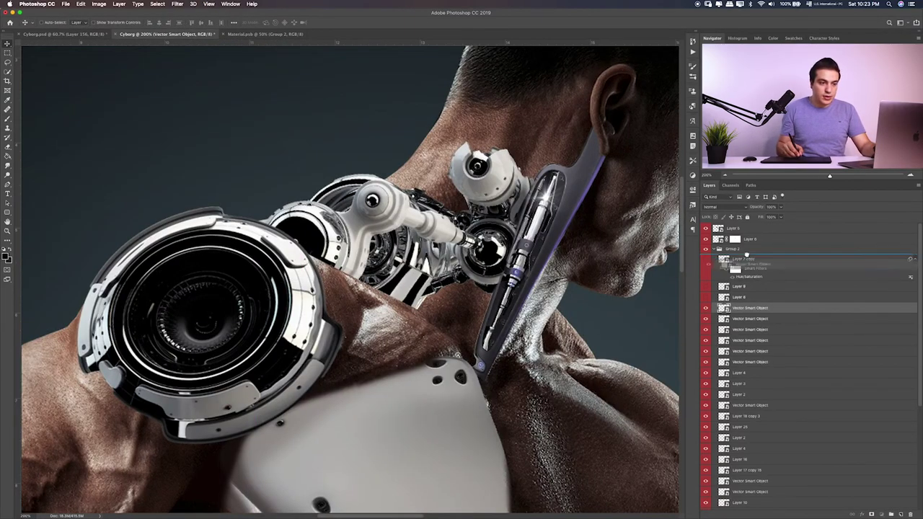
left_click_drag(748, 309, 743, 225)
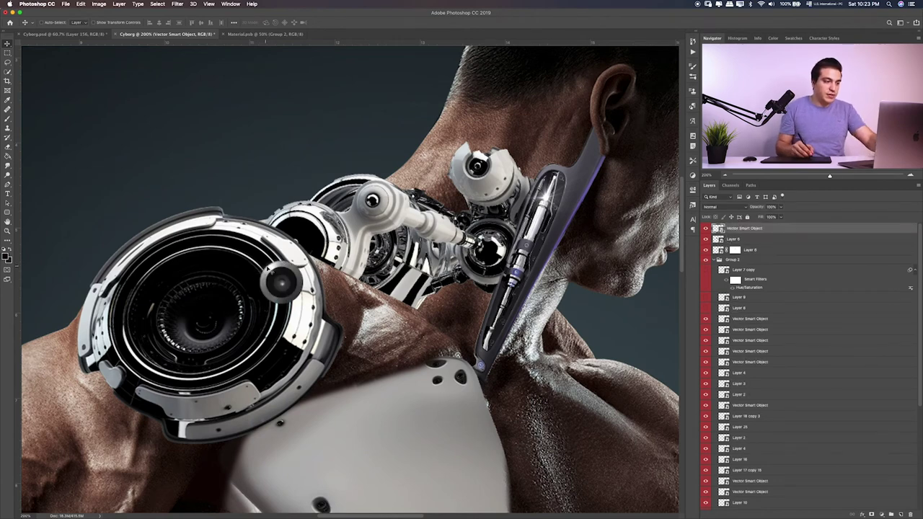
Step: Enlarge and squash the grey disc over the shoulder speaker, then send the layer back into Group 2
key("ctrl+t")
left_click_drag(254, 252, 118, 218)
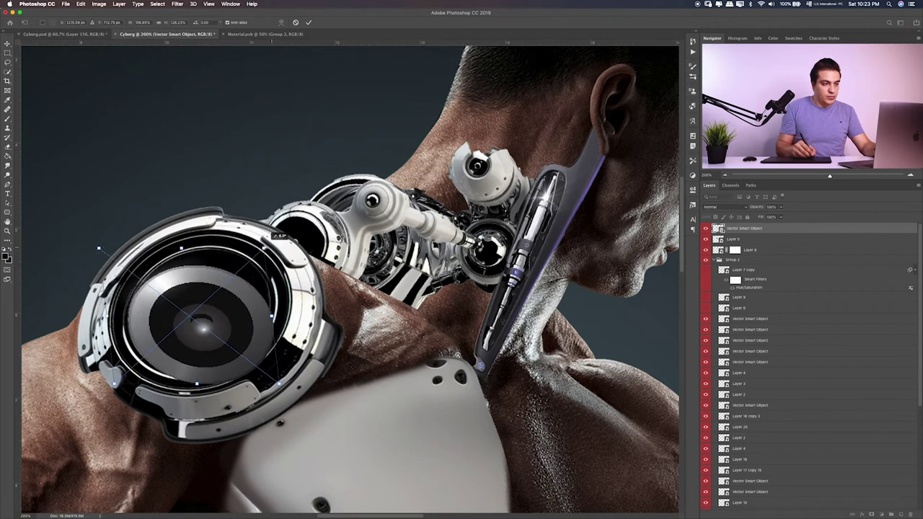
mouse_move(117, 219)
left_mouse_down()
mouse_move(168, 261)
mouse_move(173, 248)
left_mouse_up()
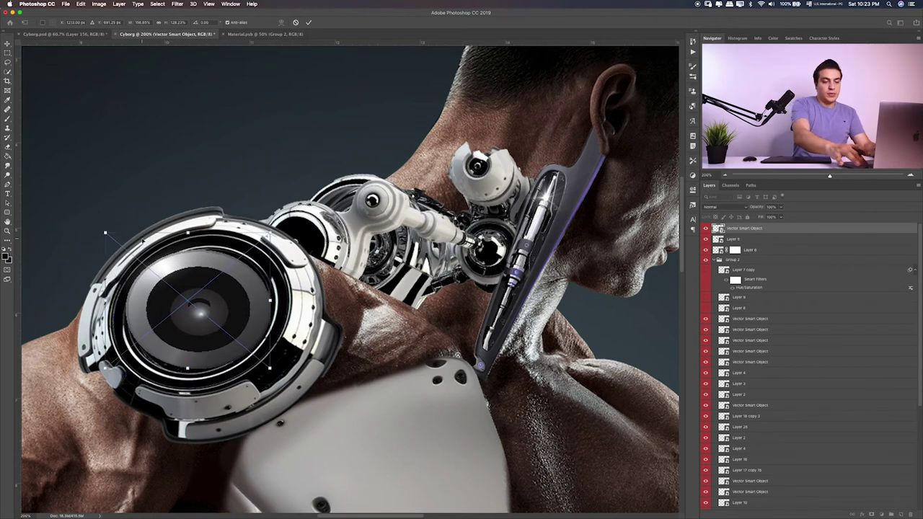
key("Return")
key("ctrl+bracketleft")
key("ctrl+bracketleft")
key("ctrl+bracketleft")
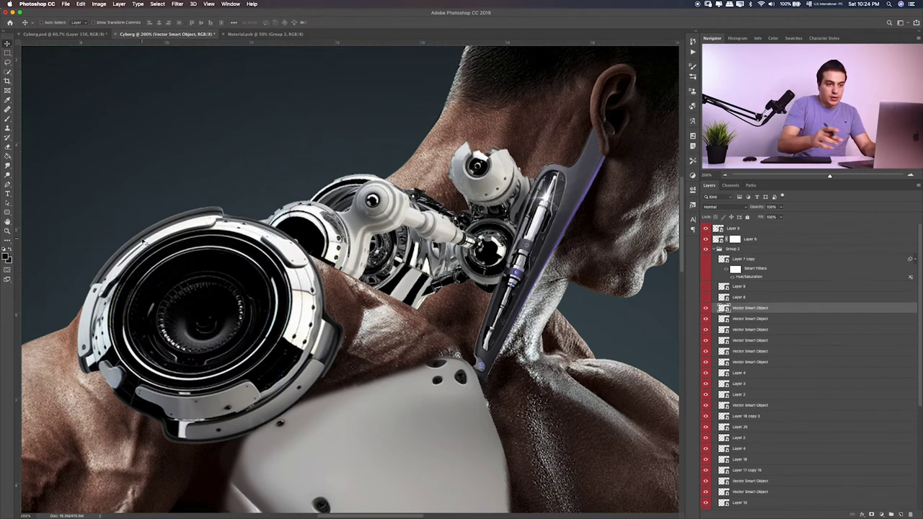
Step: Hide the Vector Smart Object layer, fit the composition on screen, and delete the duplicate layers
left_click(705, 307)
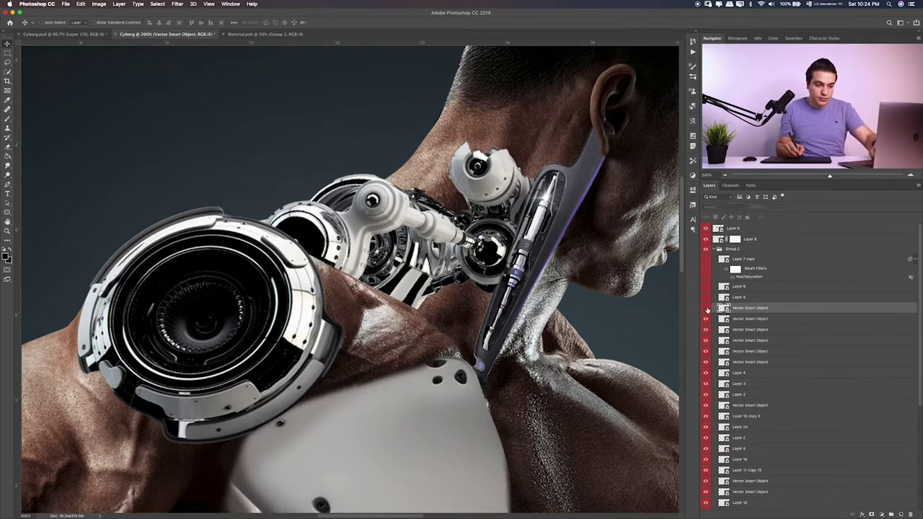
key("ctrl+0")
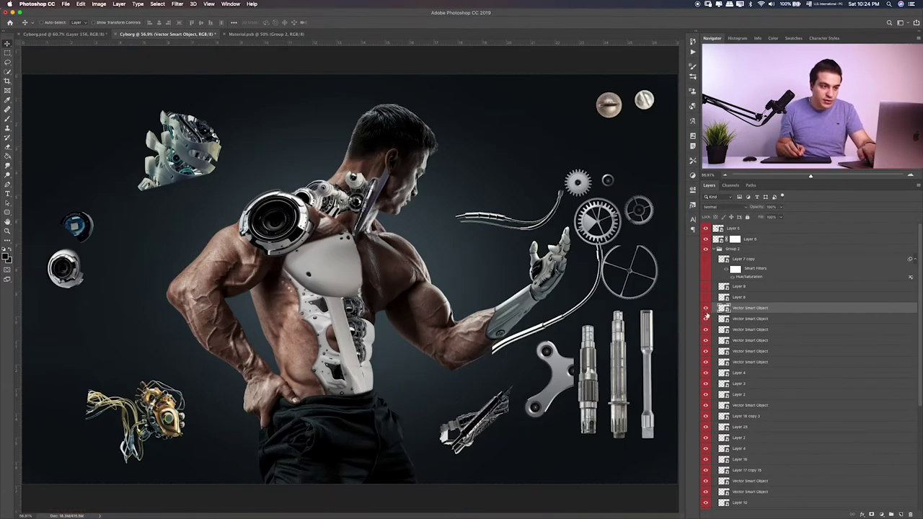
key("BackSpace")
key("BackSpace")
key("BackSpace")
key("BackSpace")
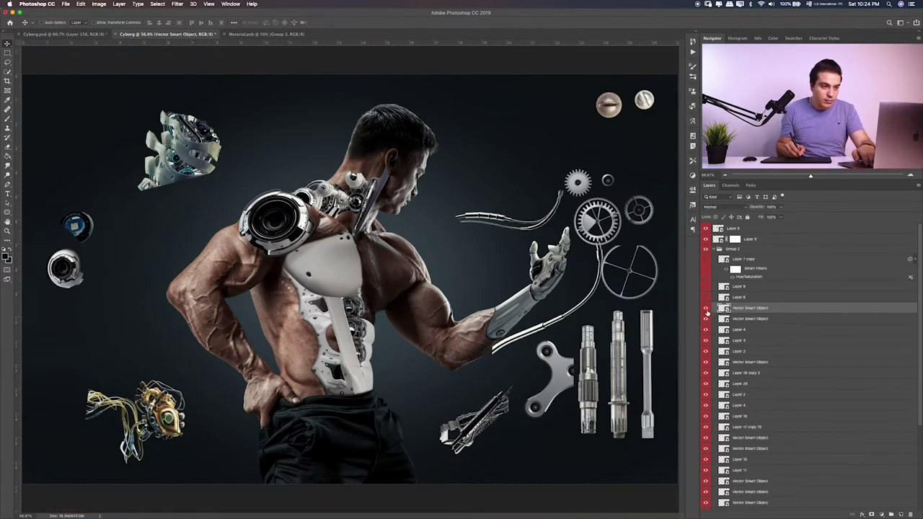
key("BackSpace")
Step: Reshow the Vector Smart Object layer and delete Layer 4 and Layer 2
left_click(706, 310)
key("m")
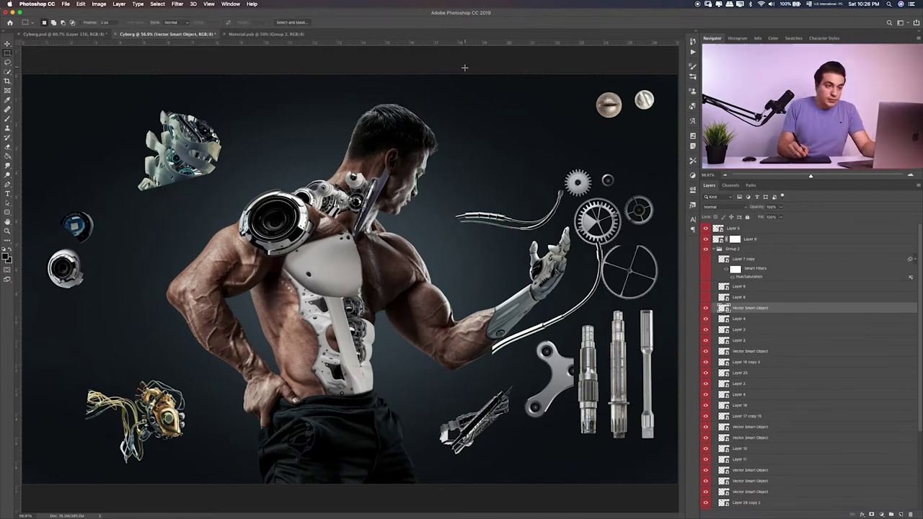
left_click(707, 309)
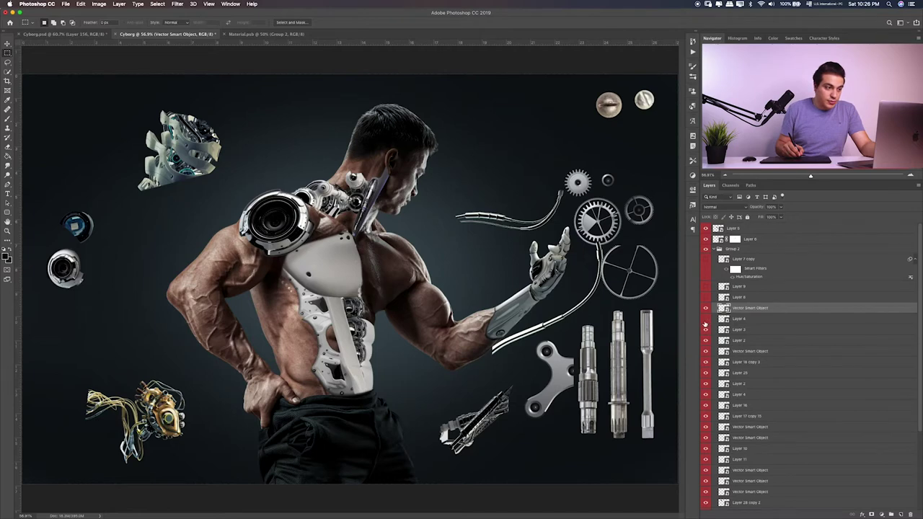
left_click(734, 322)
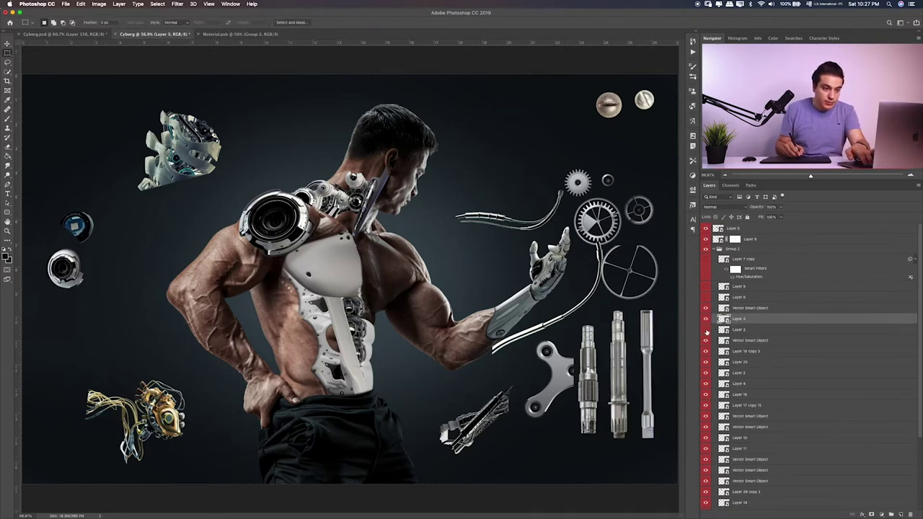
key("Delete")
left_click(732, 330)
key("Delete")
Step: Select Layer 25 and toggle its visibility to confirm it holds the mechanical part
left_click(704, 351)
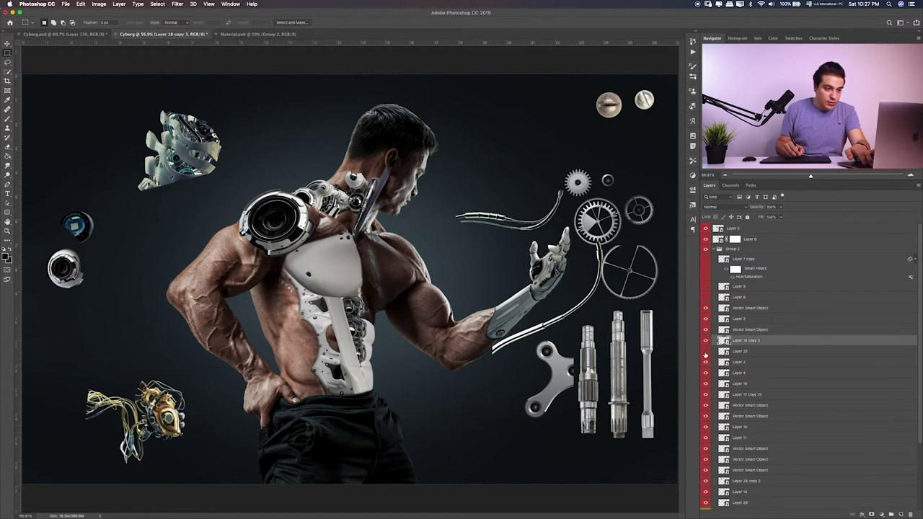
left_click(723, 351)
left_click(706, 351)
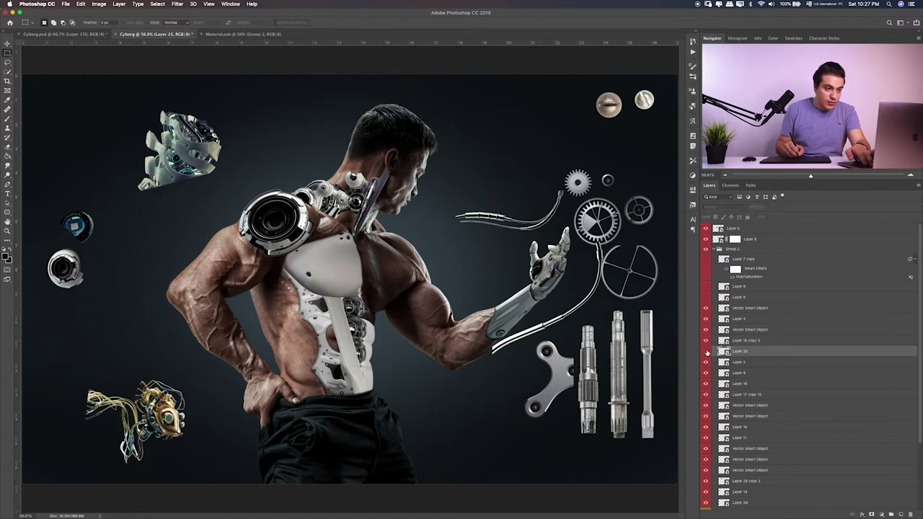
left_click(706, 371)
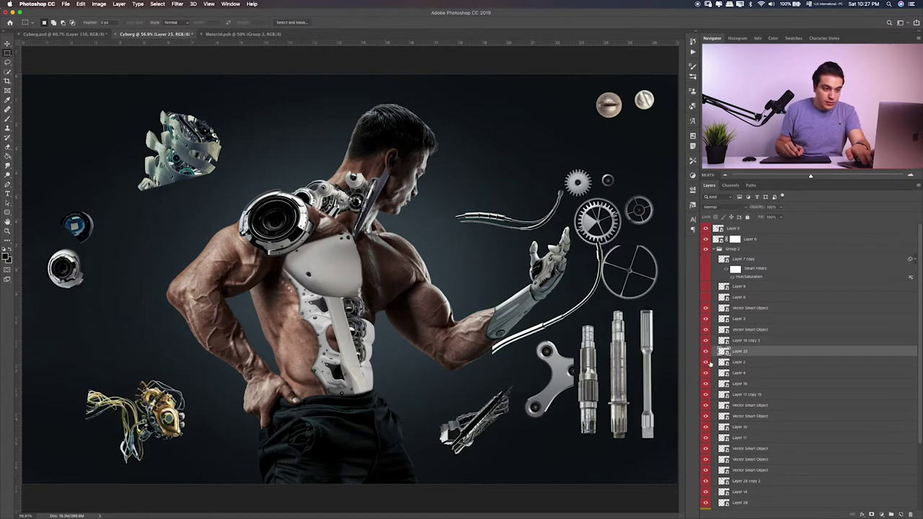
left_click(706, 351)
left_click(706, 351)
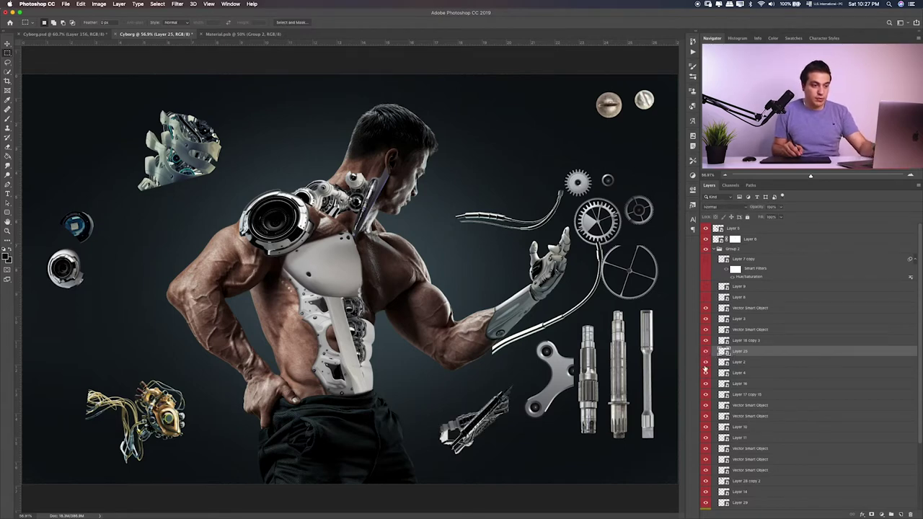
left_click(706, 351)
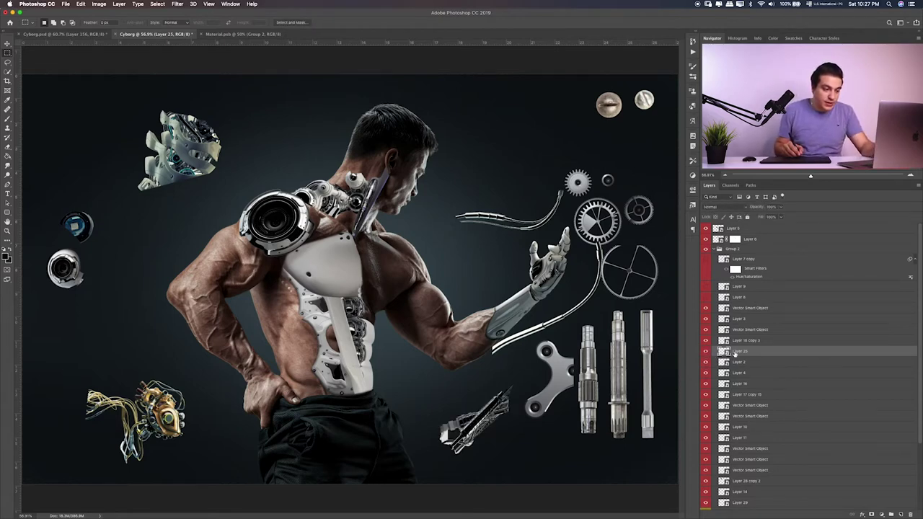
Step: Drag Layer 25's part onto the left shoulder above Group 2, rotating it to run down the upper arm
key("v")
left_click_drag(475, 421, 274, 227)
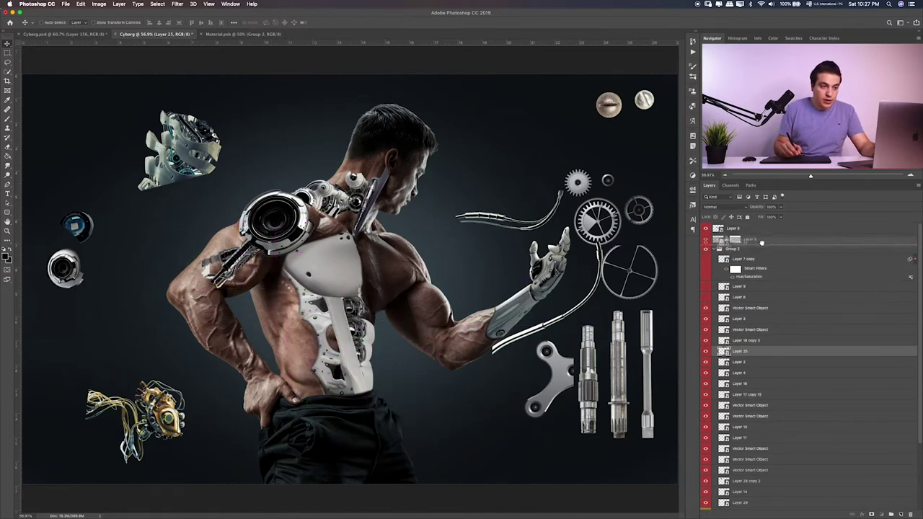
left_click_drag(777, 353, 750, 244)
key("ctrl+t")
mouse_move(238, 302)
left_mouse_down()
mouse_move(109, 269)
mouse_move(173, 317)
left_mouse_up()
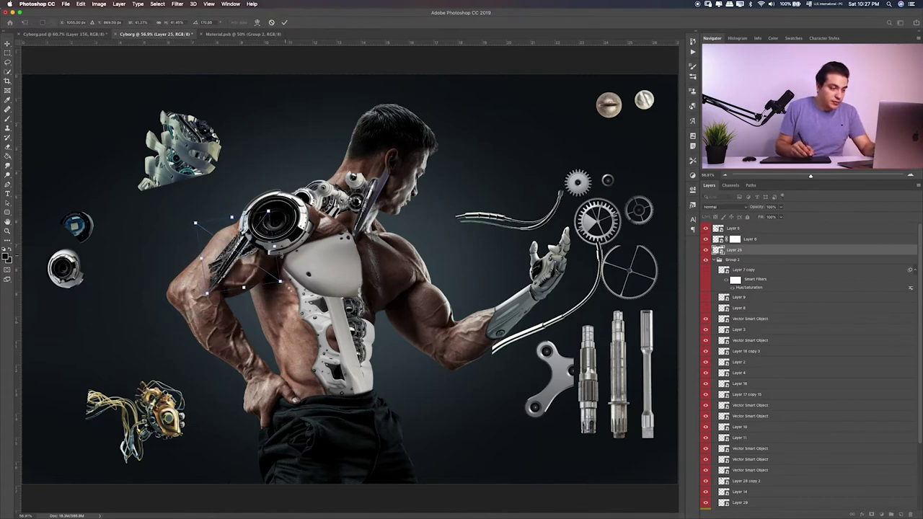
mouse_move(277, 263)
left_mouse_down()
mouse_move(272, 275)
mouse_move(307, 265)
left_mouse_up()
left_click_drag(252, 284, 288, 289)
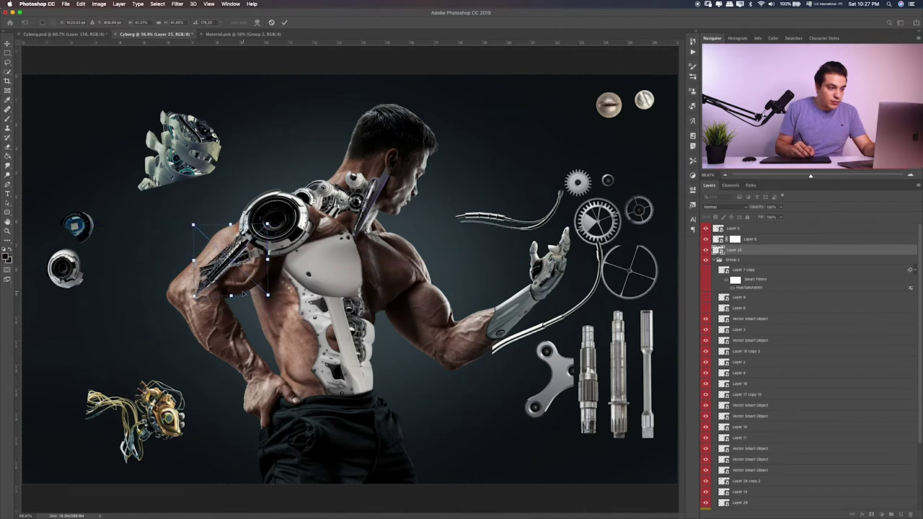
key("Return")
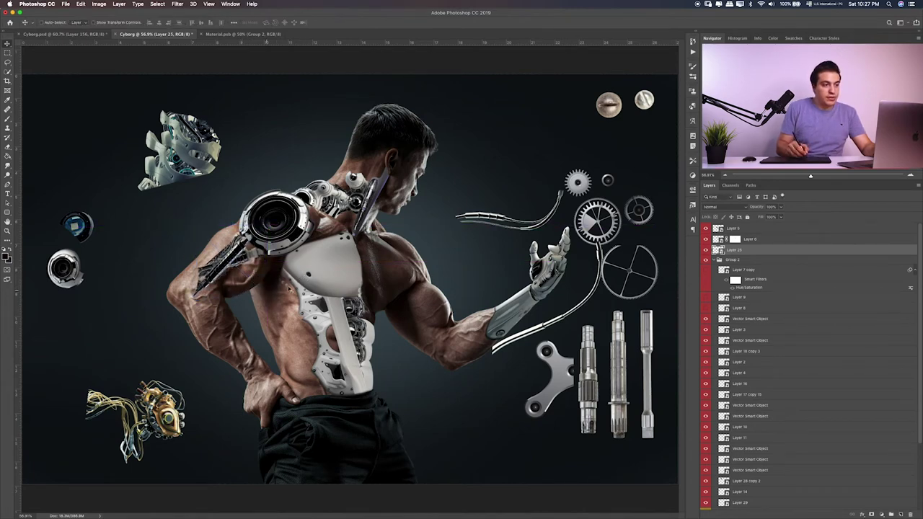
Step: Toggle nearby layers to identify the parts, then select Layer 16
left_click(706, 372)
left_click(706, 391)
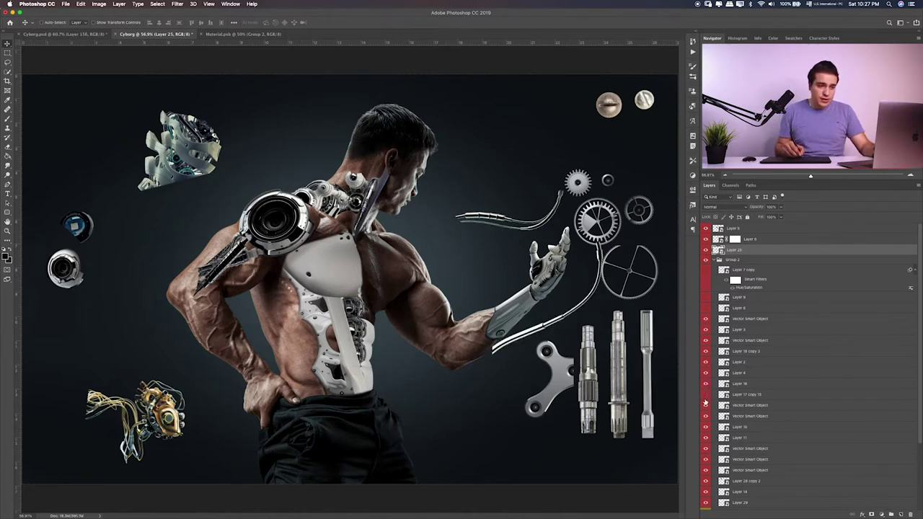
left_click(705, 402)
left_click(707, 392)
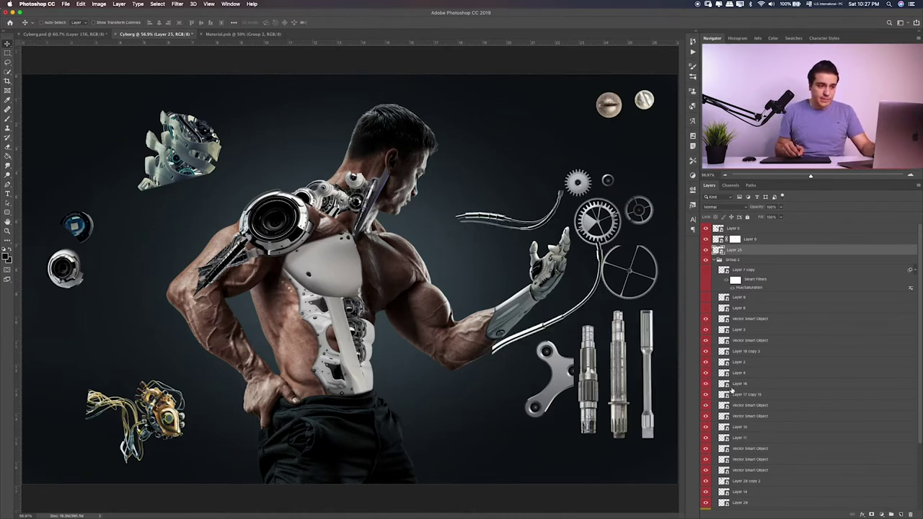
left_click(732, 389)
left_click(706, 383)
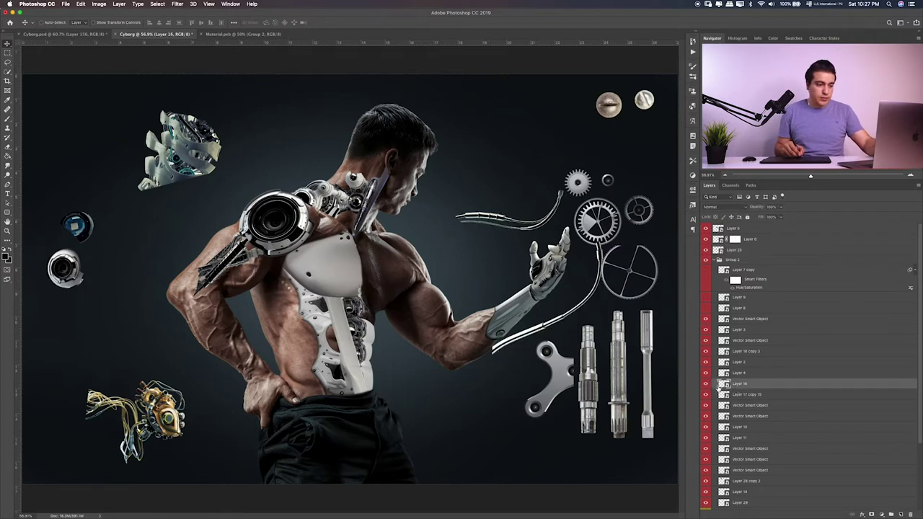
Step: Duplicate Layer 16 and move the copy up toward Group 2 and over the left shoulder
key("ctrl+j")
left_click_drag(719, 384, 721, 259)
mouse_move(406, 248)
left_mouse_down()
mouse_move(345, 174)
mouse_move(527, 301)
mouse_move(319, 148)
left_mouse_up()
Step: Flip the Layer 16 copy horizontally so the cable arches from the neck over the shoulder
key("ctrl+t")
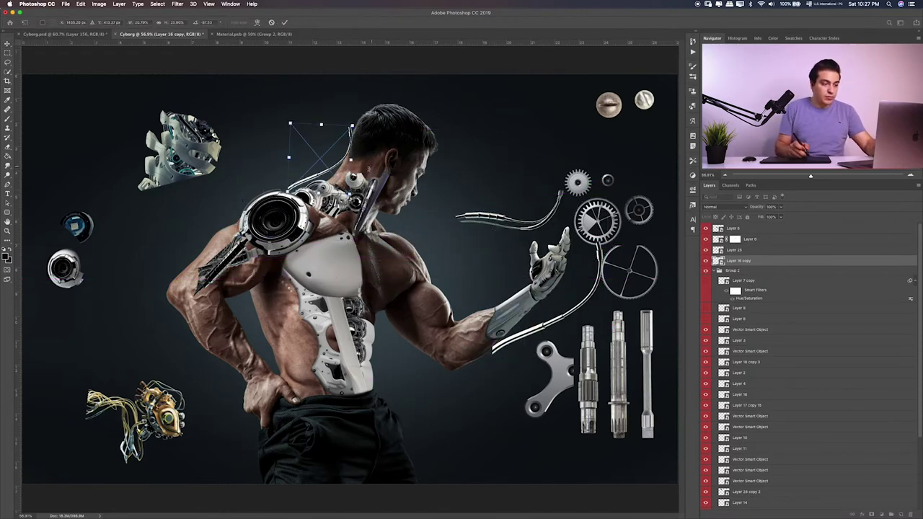
right_click(311, 151)
left_click(339, 239)
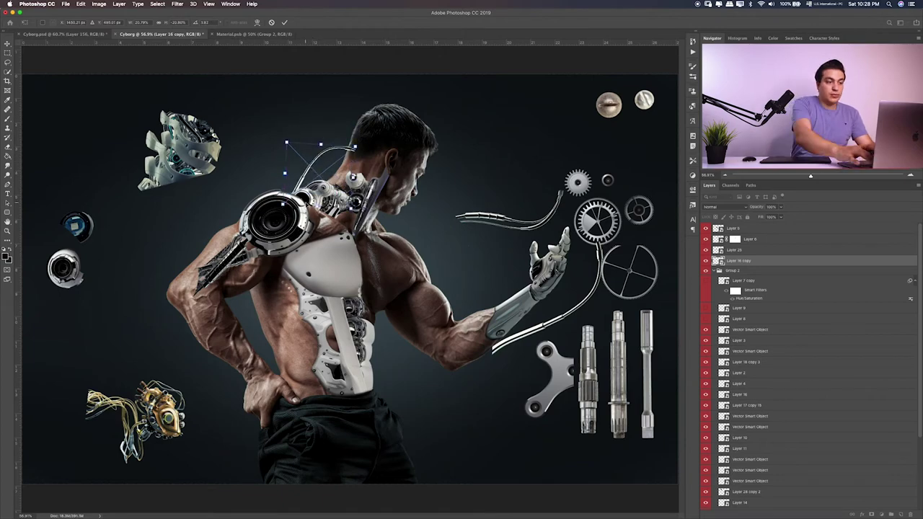
key("ctrl+1")
left_click_drag(358, 53, 428, 177)
key("Return")
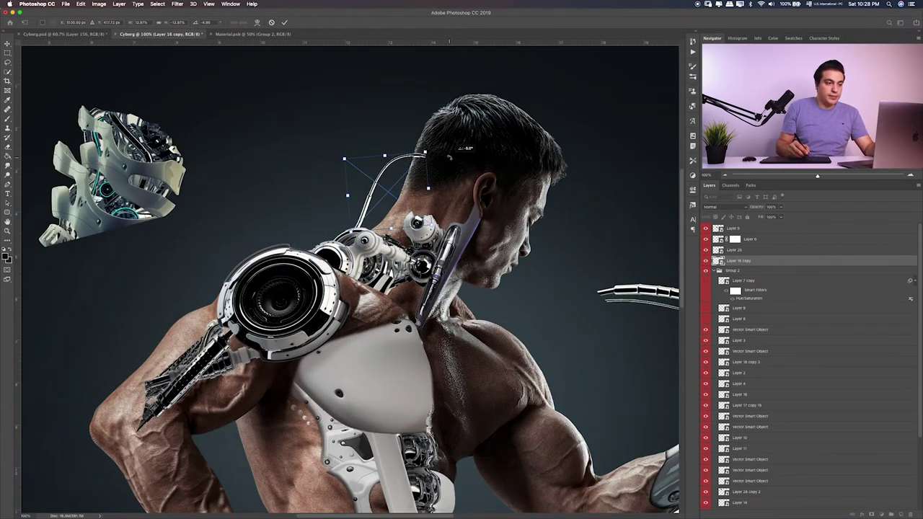
key("ctrl+minus")
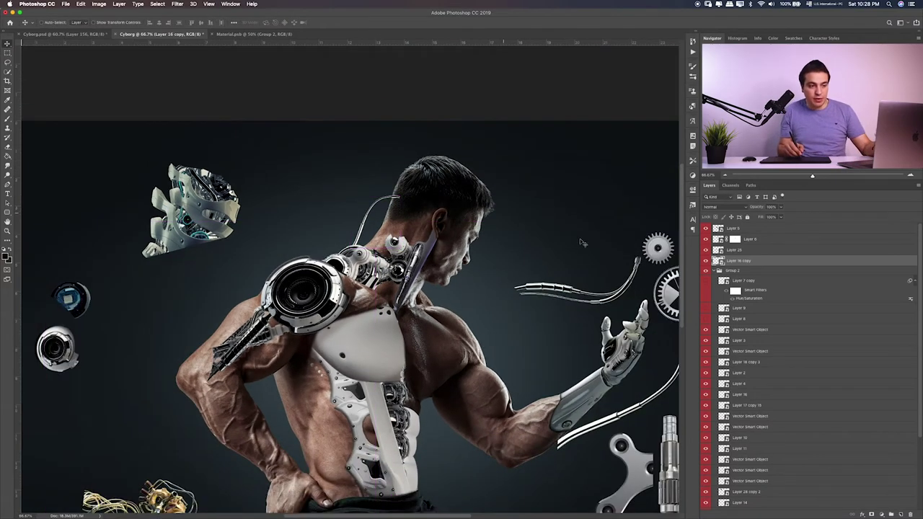
left_click(705, 408)
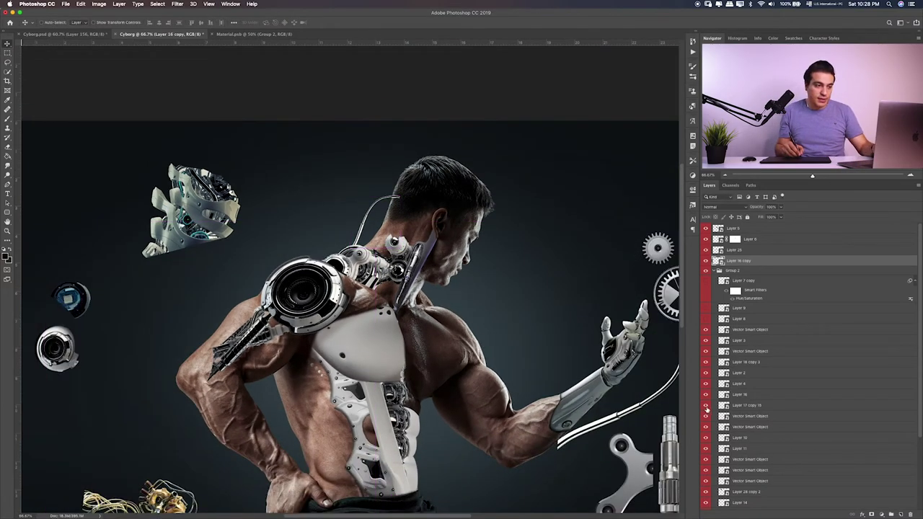
left_click(725, 406)
left_click(705, 406)
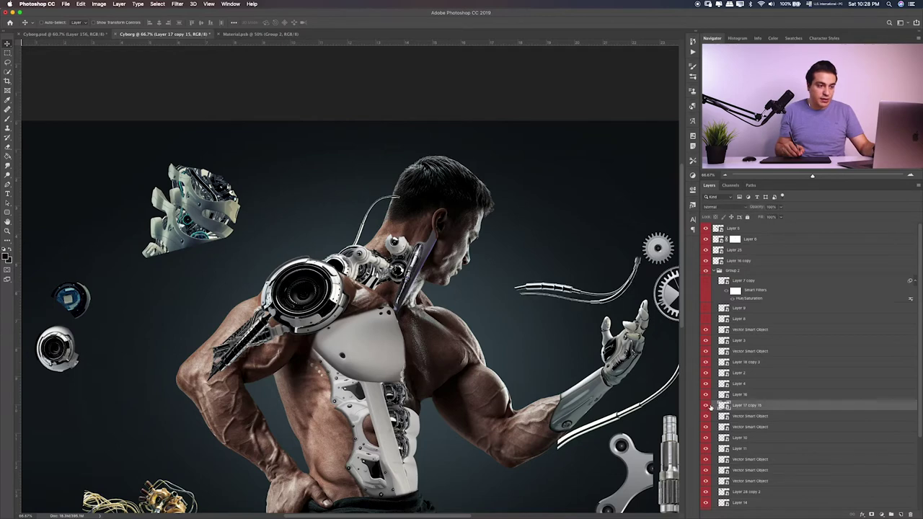
scroll(716, 415, "down", 3)
left_click(708, 362)
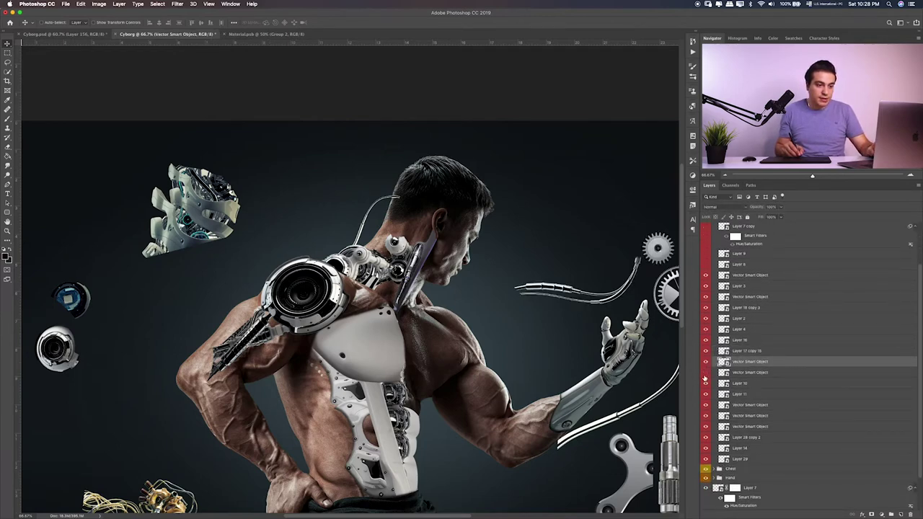
key("ctrl+minus")
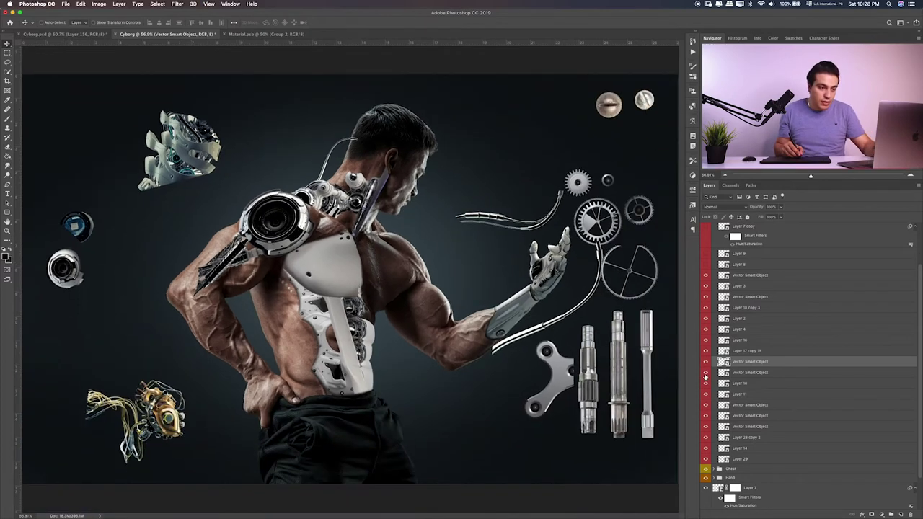
left_click(705, 384)
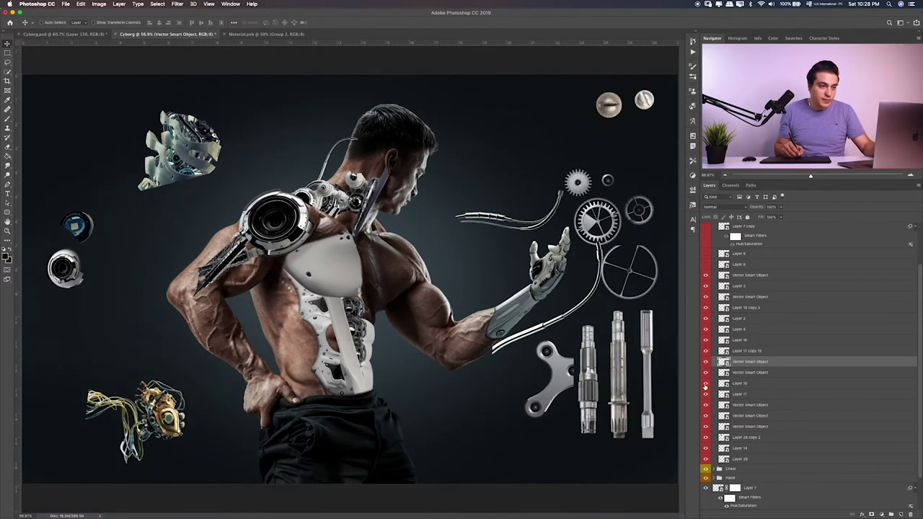
left_click(705, 415)
left_click(705, 416)
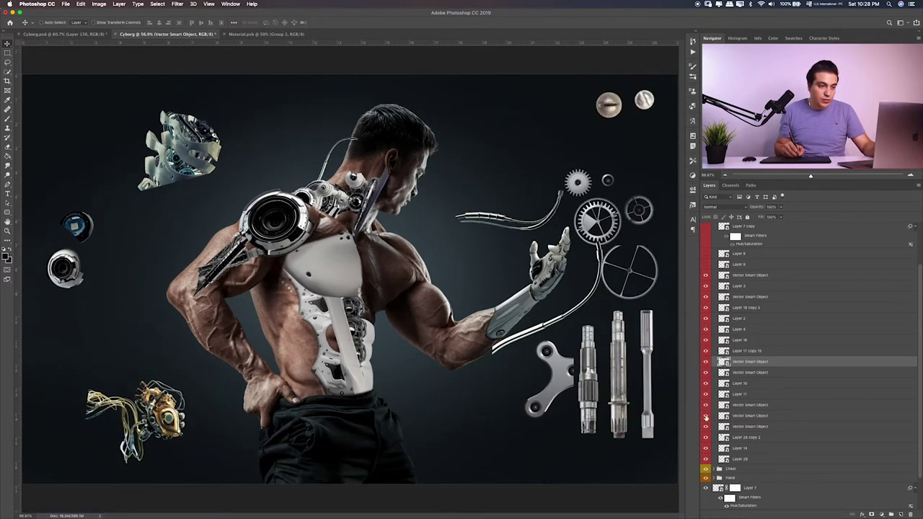
left_click(705, 426)
Step: Toggle the gear, mechanical and eye-socket parts to find and select Layer 29
left_click(705, 437)
left_click(705, 437)
left_click(706, 447)
left_click(707, 448)
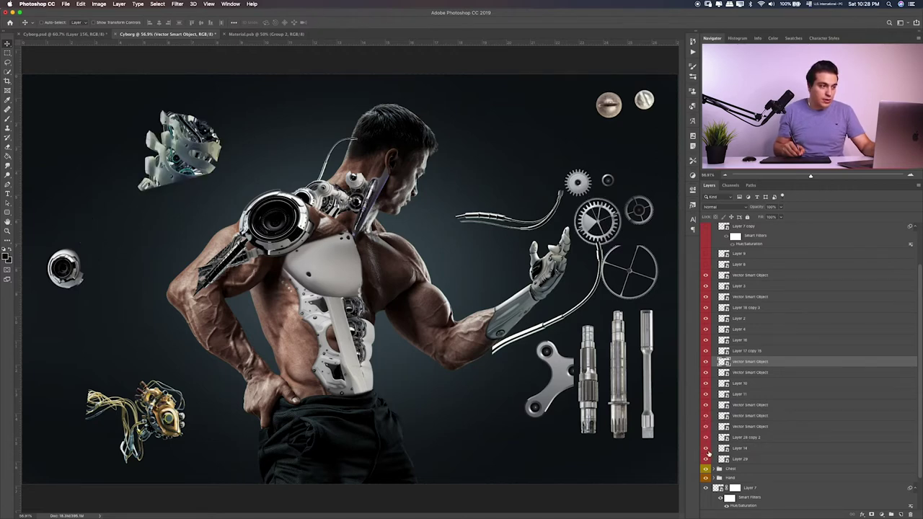
left_click(706, 459)
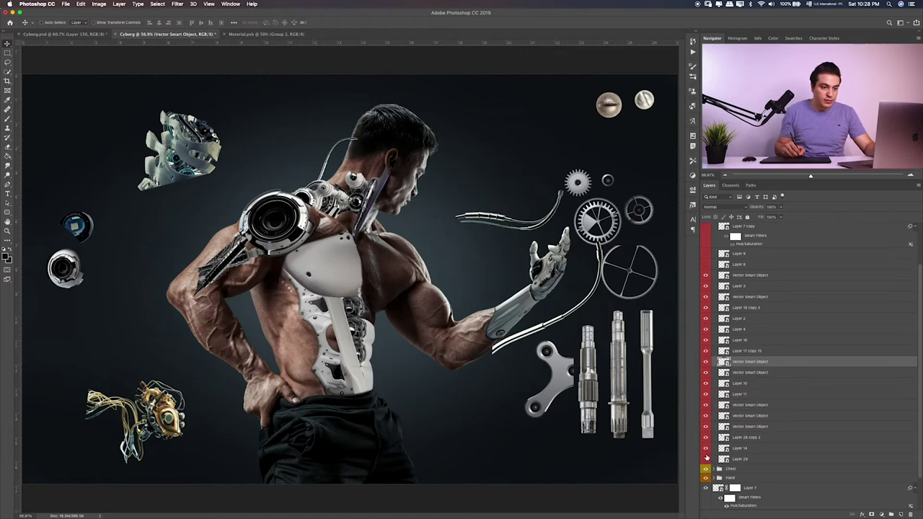
left_click(706, 458)
left_click(706, 458)
Step: Move Layer 29 to the top of the stack and drag the eyepiece toward the elbow
mouse_move(741, 459)
left_mouse_down()
mouse_move(740, 206)
mouse_move(737, 266)
left_mouse_up()
left_click_drag(177, 280, 258, 316)
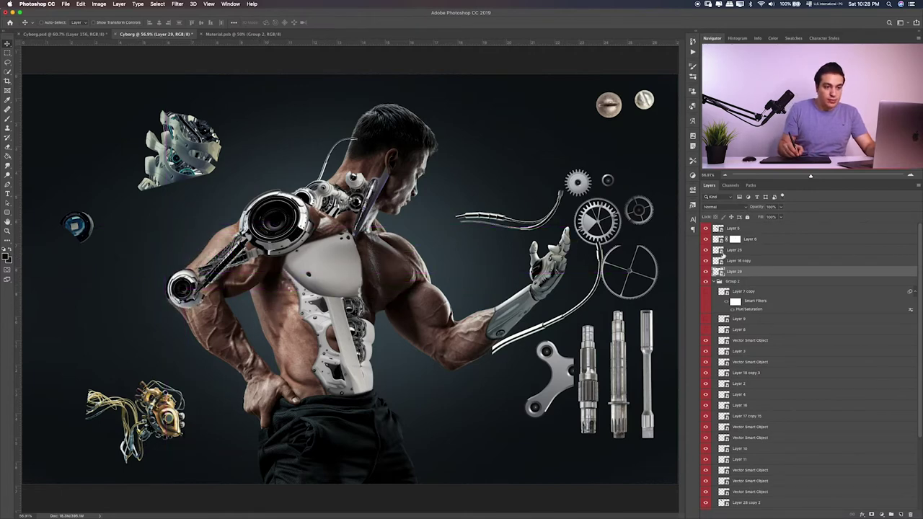
left_click_drag(741, 271, 737, 228)
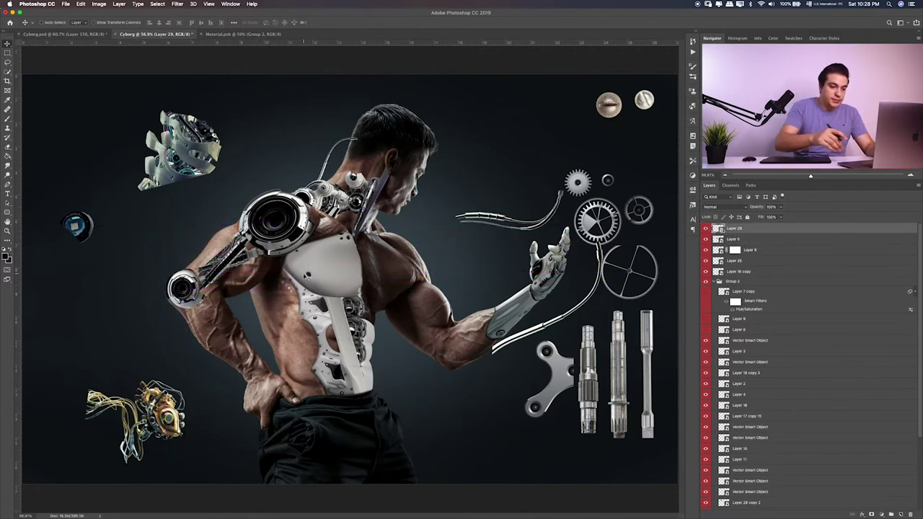
scroll(306, 278, "up", 5)
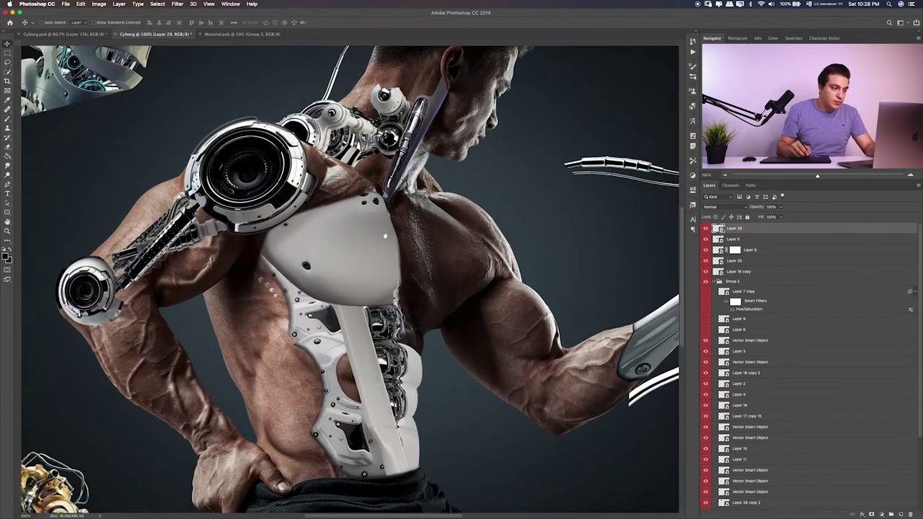
scroll(384, 245, "left", 3)
key("ctrl+r")
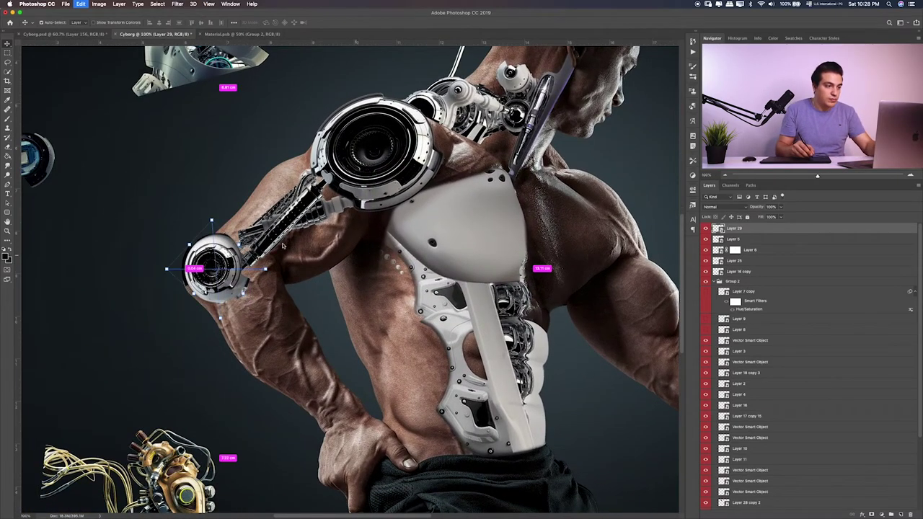
Step: Position and rotate the eyepiece onto the elbow to follow the arm, then nudge it into place
key("ctrl+t")
mouse_move(241, 250)
left_mouse_down()
mouse_move(247, 257)
mouse_move(263, 229)
left_mouse_up()
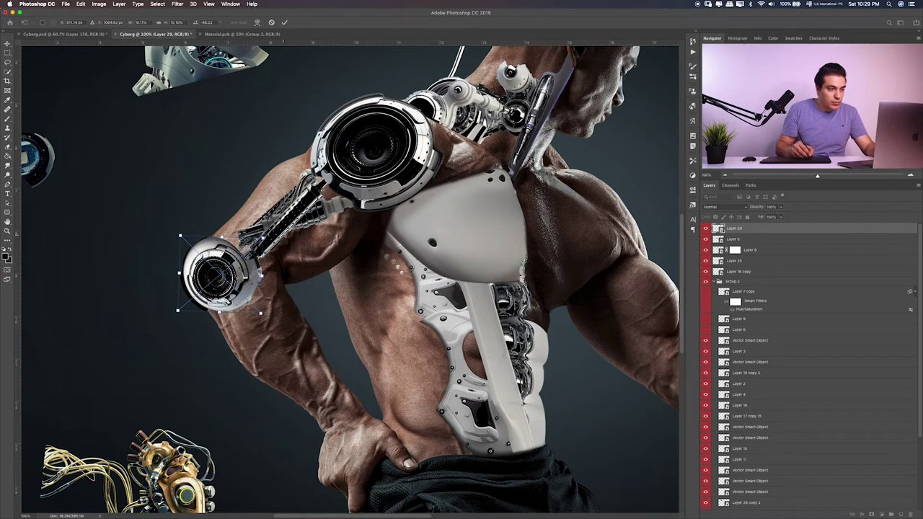
mouse_move(265, 265)
left_mouse_down()
mouse_move(205, 323)
mouse_move(288, 257)
mouse_move(292, 296)
left_mouse_up()
key("Return")
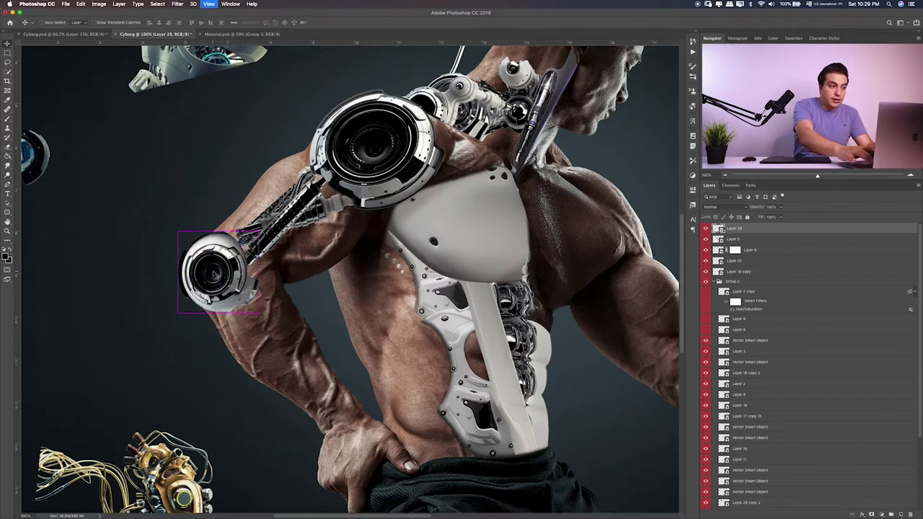
key("ctrl+plus")
left_click_drag(261, 253, 413, 224)
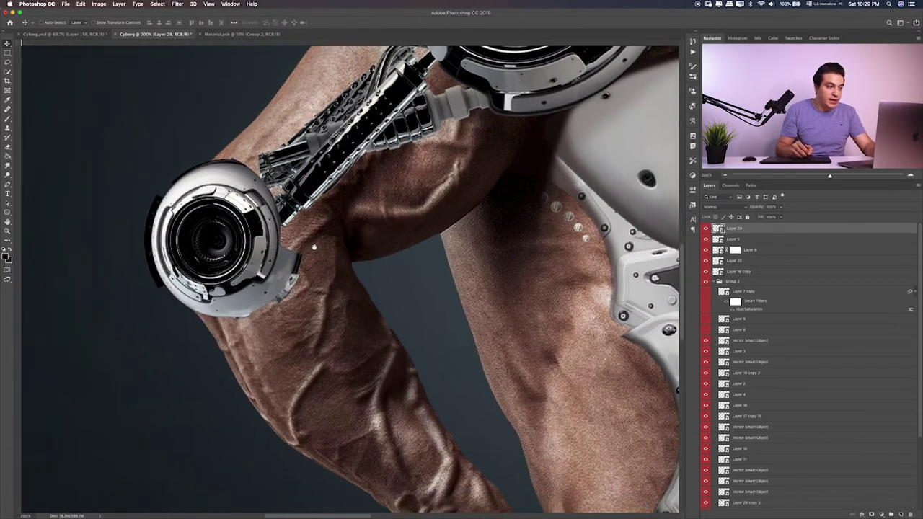
left_click_drag(226, 231, 226, 235)
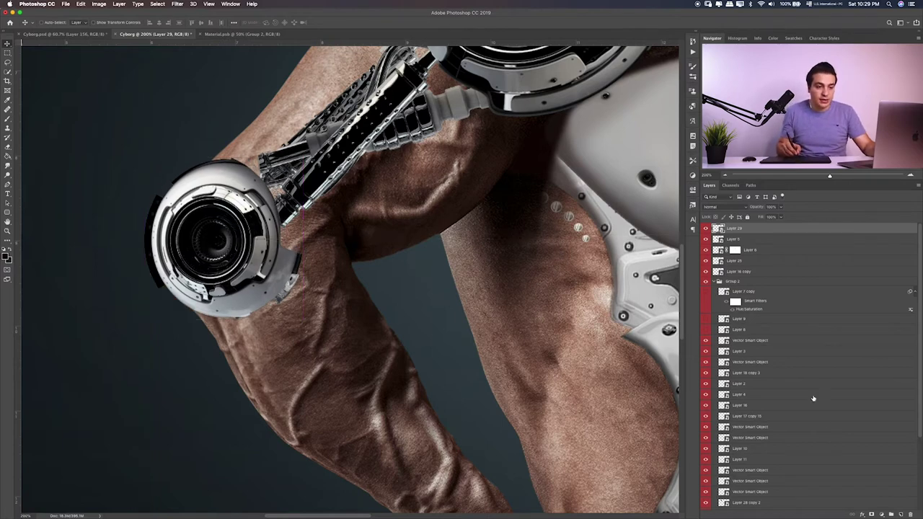
Step: Add a layer mask to Layer 29 and paint out the eyepiece's dark left rim through a Pen-path selection
left_click(863, 514)
left_click_drag(237, 203, 294, 225)
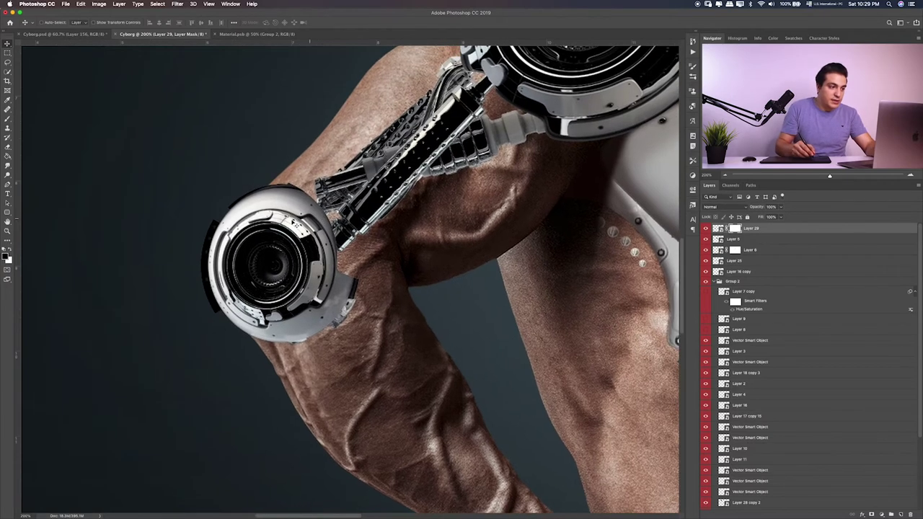
key("b")
left_click(13, 186)
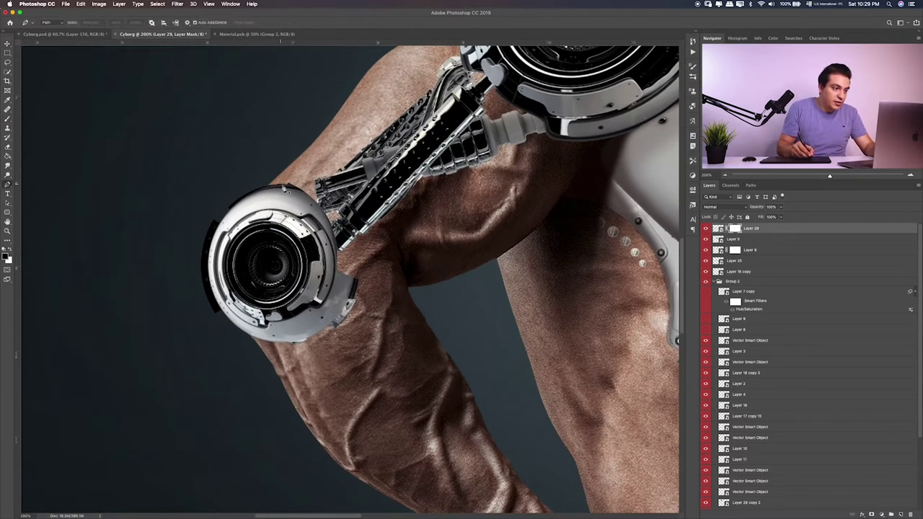
left_click(309, 193)
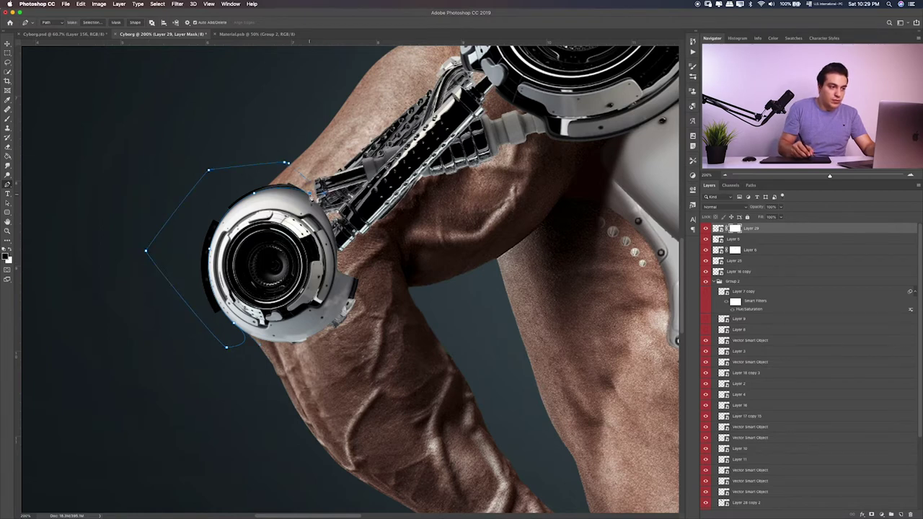
key("ctrl+Return")
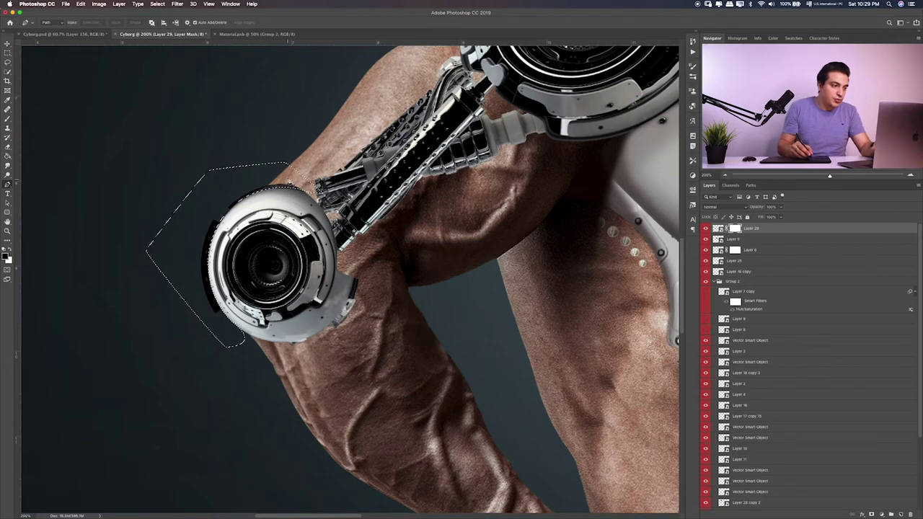
key("b")
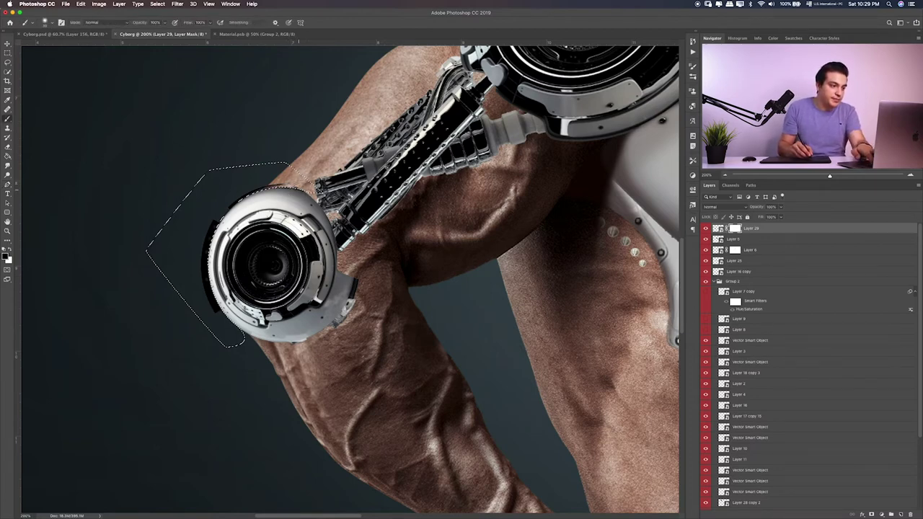
mouse_move(210, 216)
left_mouse_down()
mouse_move(206, 267)
mouse_move(215, 308)
left_mouse_up()
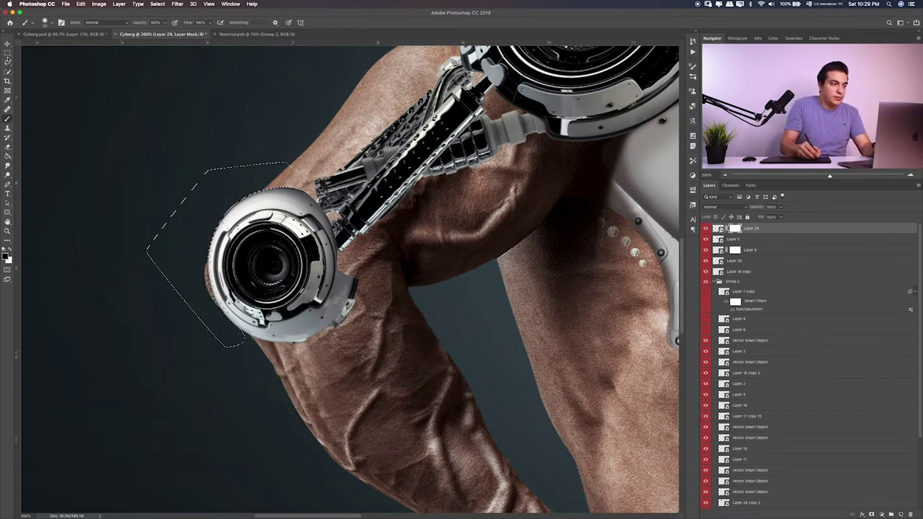
Step: Target Layer 29's pixels and shift the eyepiece slightly down and left
key("m")
left_click(595, 201)
left_click(717, 229)
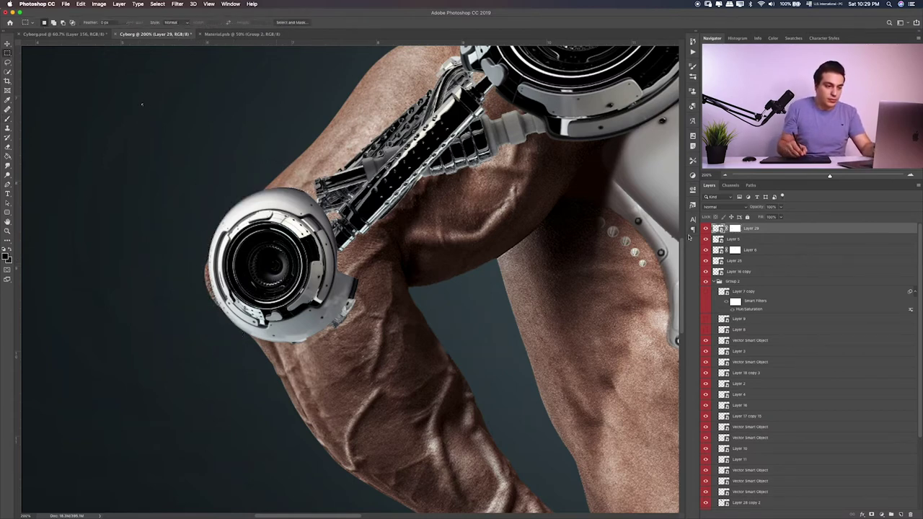
key("v")
left_click_drag(378, 245, 370, 244)
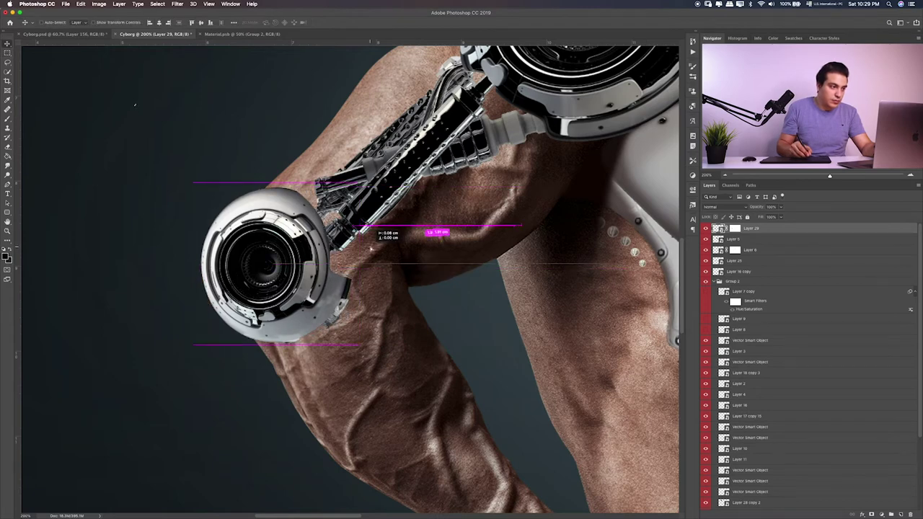
left_click(7, 53)
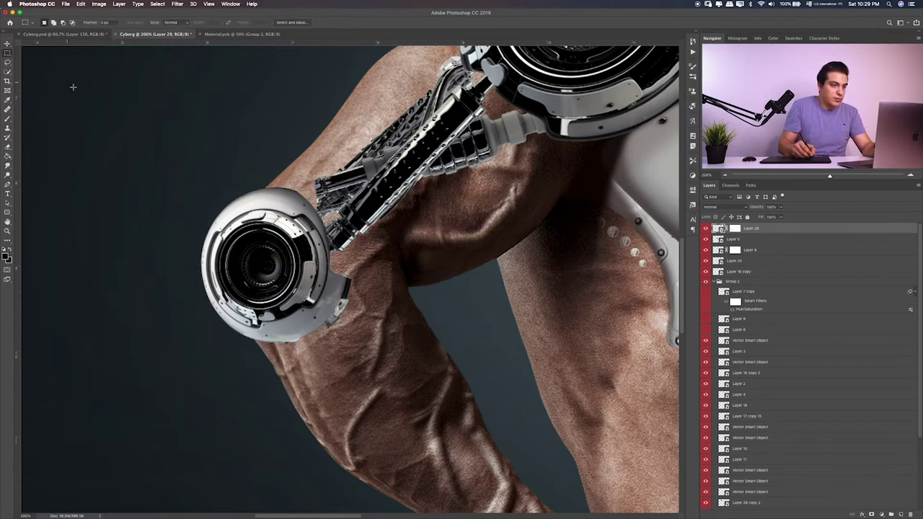
Step: Toggle the shoulder and arm parts to identify them, then select Layer 25
scroll(436, 249, "up", 2)
scroll(436, 249, "right", 2)
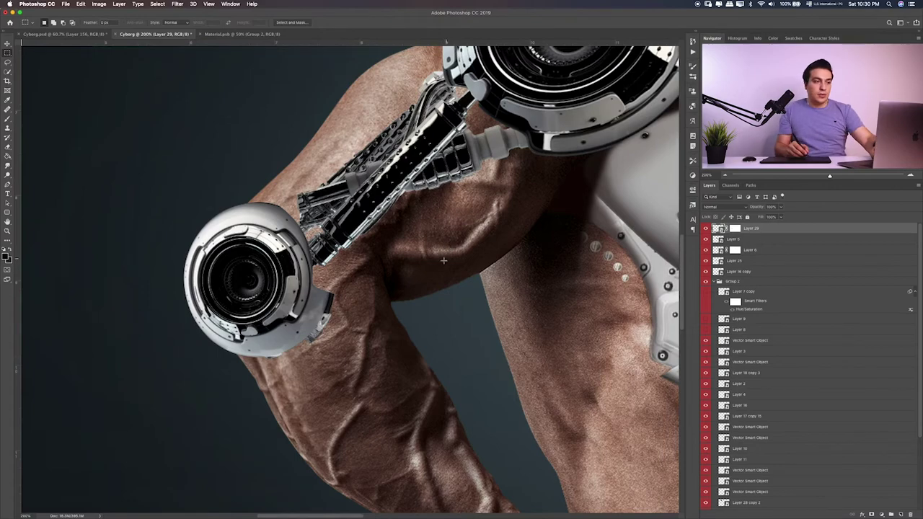
key("ctrl+minus")
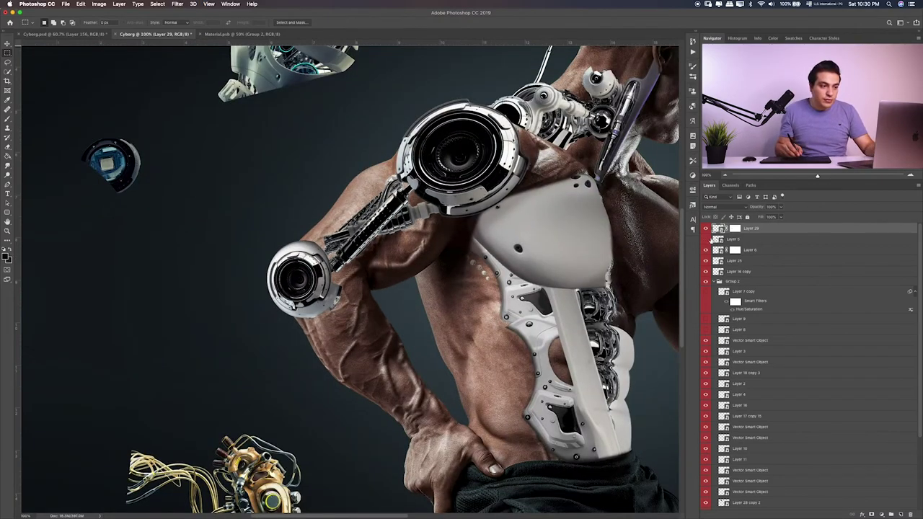
left_click(706, 239)
left_click(706, 250)
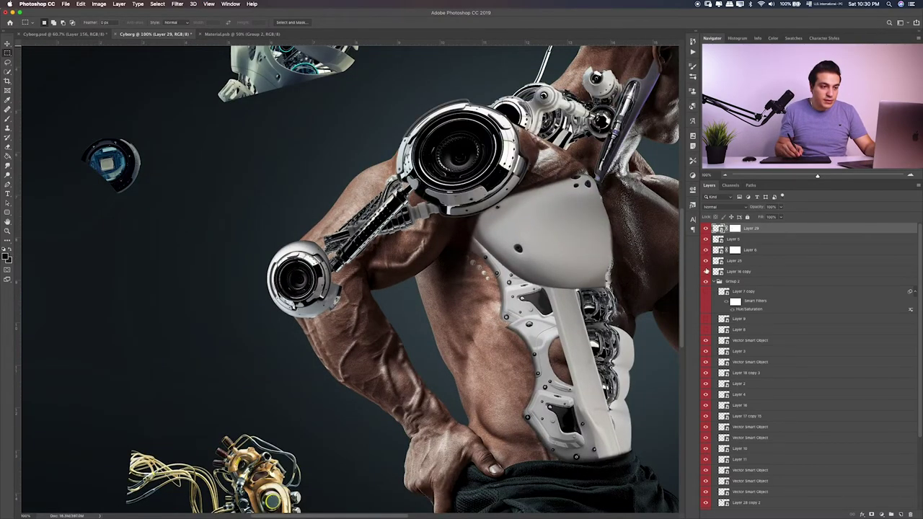
left_click(706, 261)
left_click(735, 260)
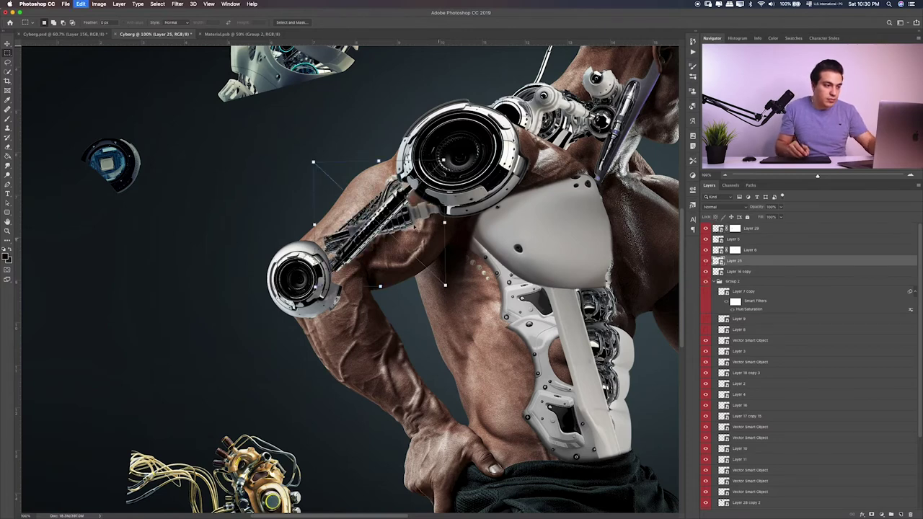
Step: Distort Layer 25's corners to fit the mechanism along the upper arm, then fit the composition on screen
key("ctrl+t")
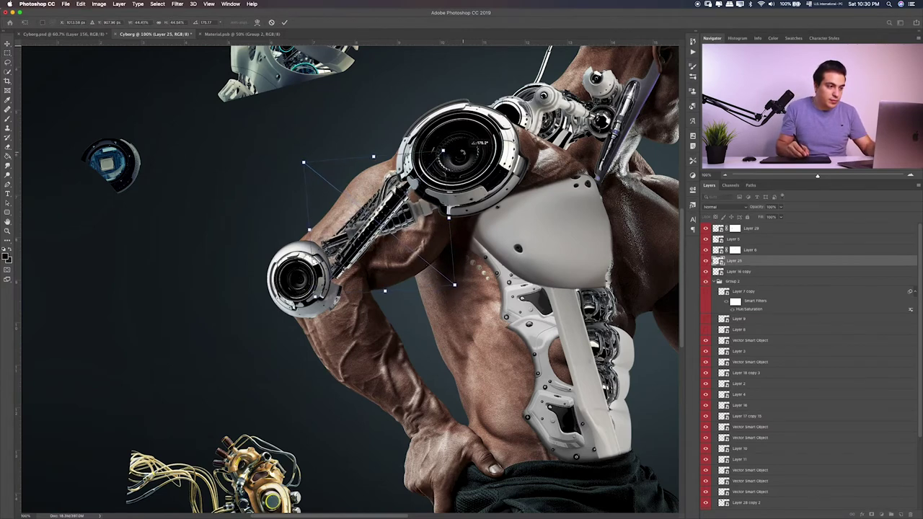
left_click_drag(313, 163, 300, 170)
left_click_drag(445, 285, 450, 292)
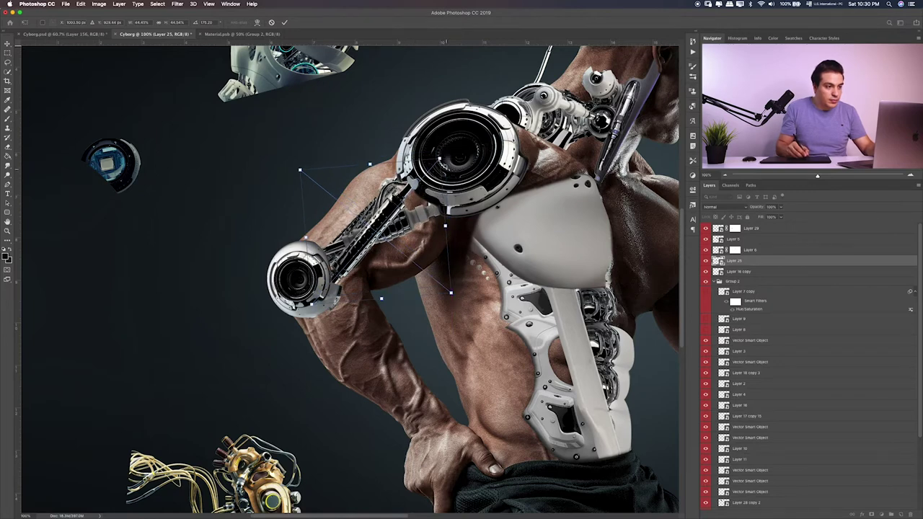
mouse_move(439, 159)
left_mouse_down()
mouse_move(444, 178)
mouse_move(442, 155)
left_mouse_up()
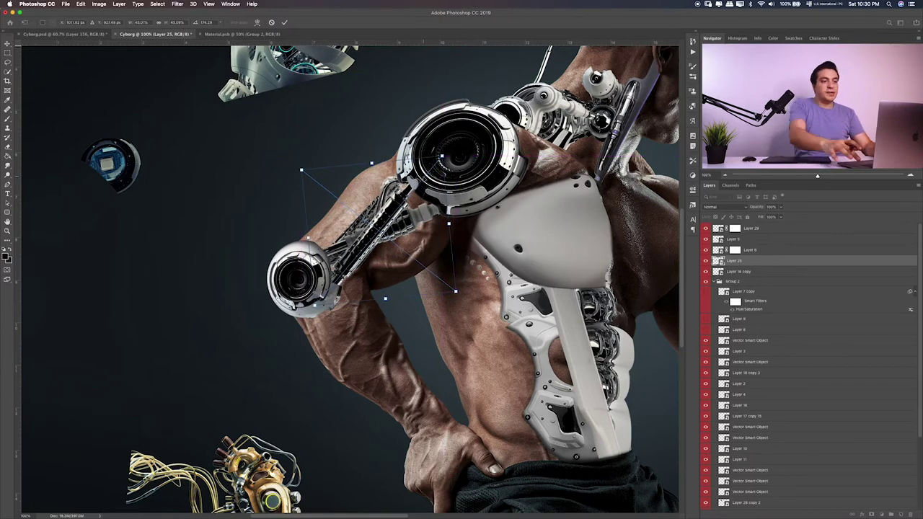
key("Return")
key("ctrl+0")
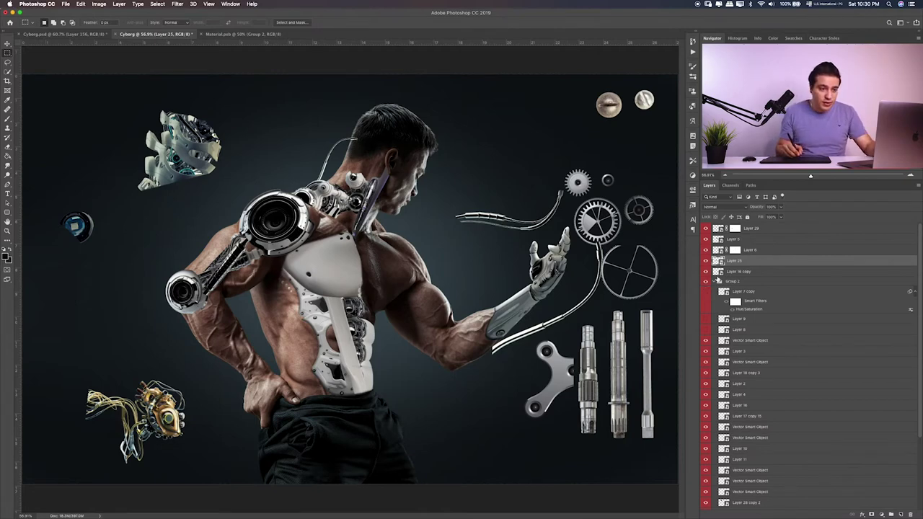
Step: Duplicate Layer 6 and move the copy down-left onto the upper arm
left_click(706, 250)
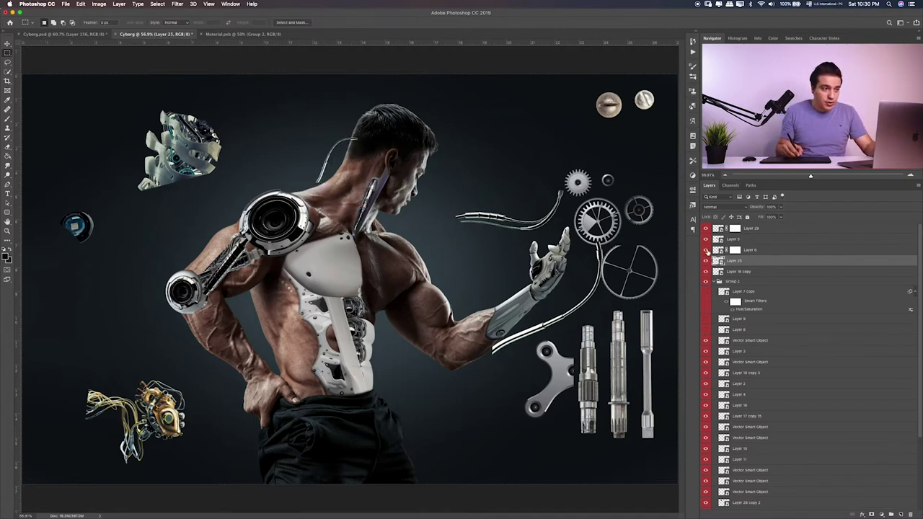
left_click(754, 251)
key("ctrl+j")
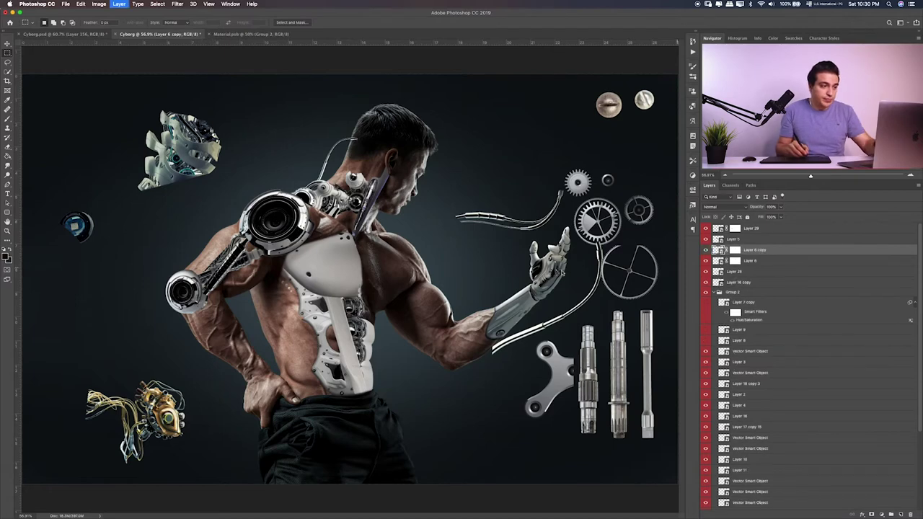
key("v")
mouse_move(346, 231)
left_mouse_down()
mouse_move(303, 289)
mouse_move(365, 271)
left_mouse_up()
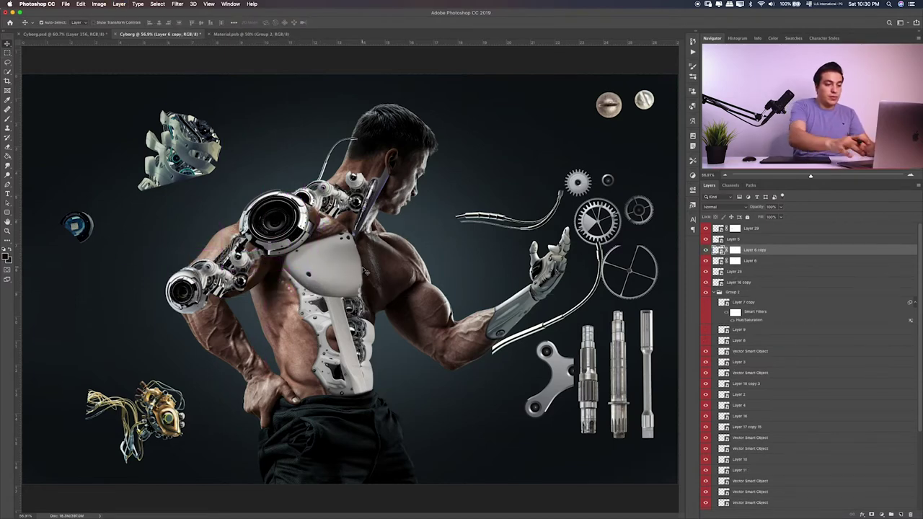
Step: Flip the Layer 6 copy horizontally, shift it left, and rotate it about -6 degrees
key("ctrl+1")
scroll(365, 271, "left", 3)
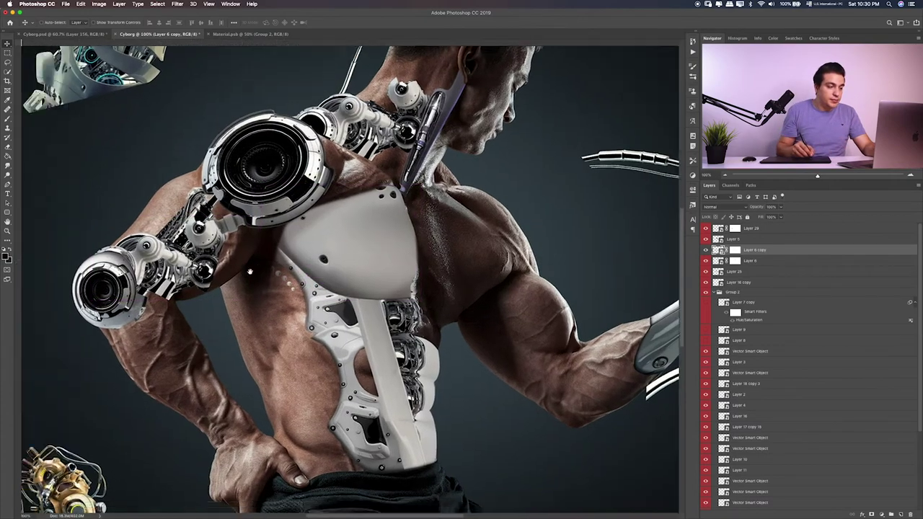
key("ctrl+plus")
key("ctrl+t")
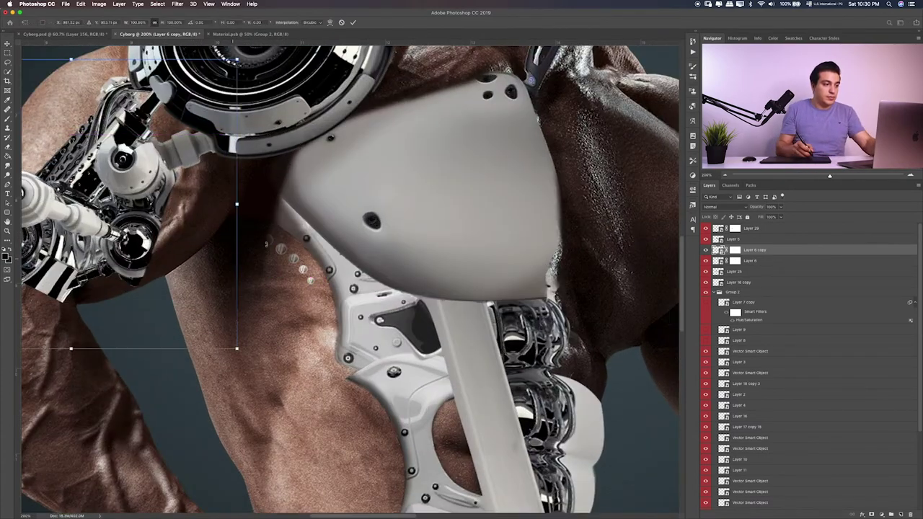
right_click(139, 231)
left_click(166, 319)
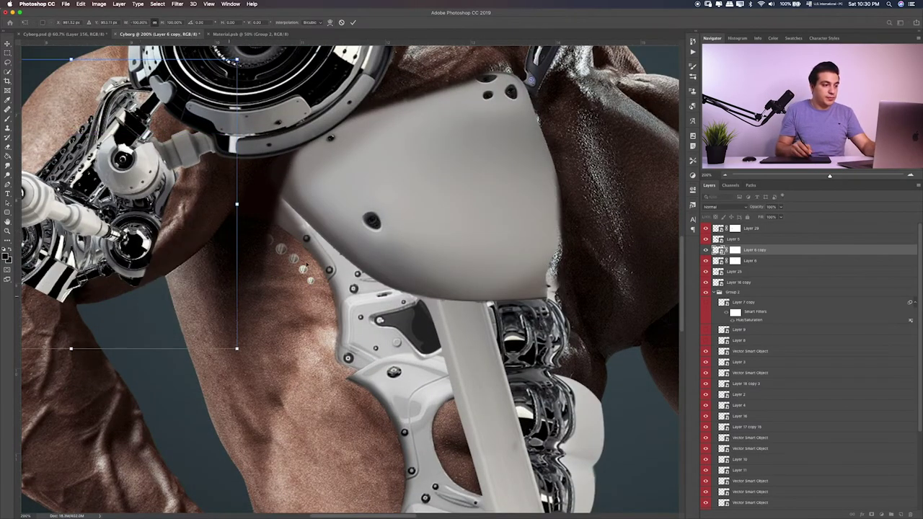
scroll(166, 319, "left", 3)
scroll(324, 245, "left", 5)
left_click_drag(411, 243, 386, 243)
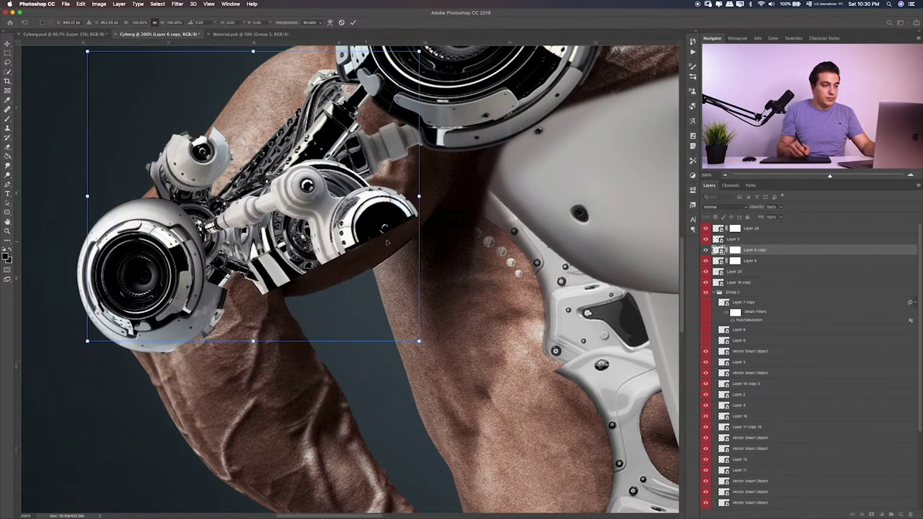
left_click_drag(434, 215, 458, 168)
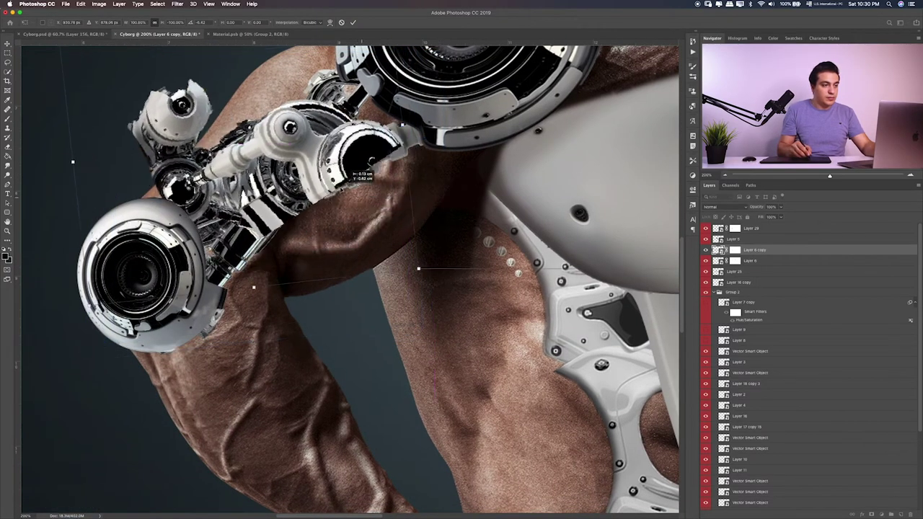
key("Return")
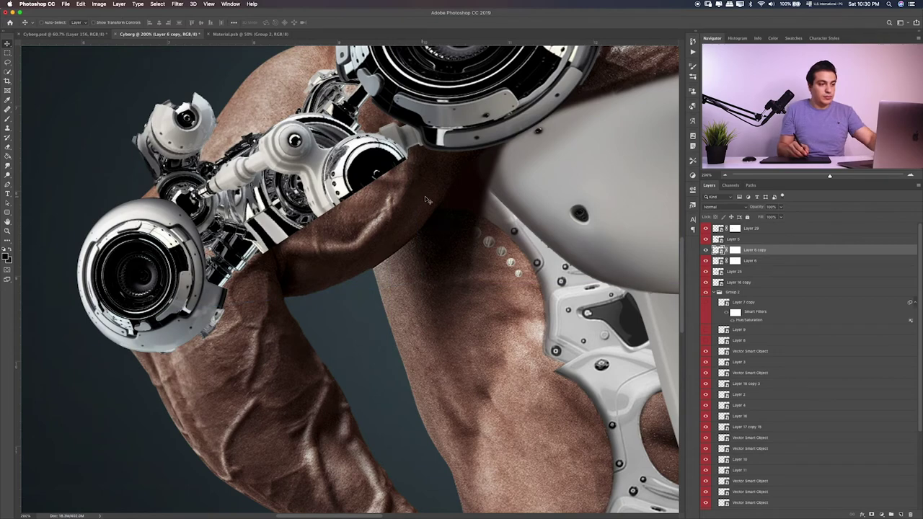
Step: Widen the duplicated piece and rotate it to about -15 degrees
key("ctrl+t")
mouse_move(409, 173)
left_mouse_down()
mouse_move(465, 172)
mouse_move(393, 171)
mouse_move(303, 153)
mouse_move(278, 173)
mouse_move(321, 143)
mouse_move(350, 152)
mouse_move(306, 159)
left_mouse_up()
key("Return")
key("ctrl+t")
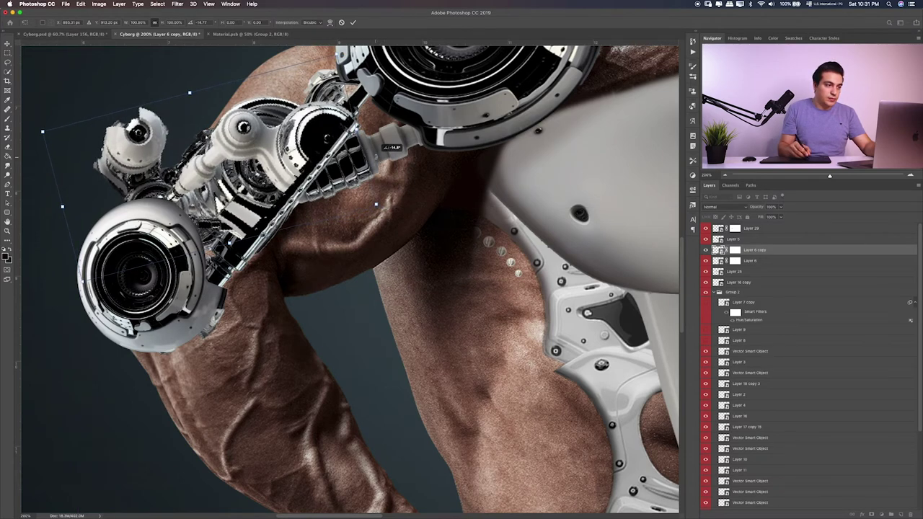
left_click_drag(379, 148, 387, 158)
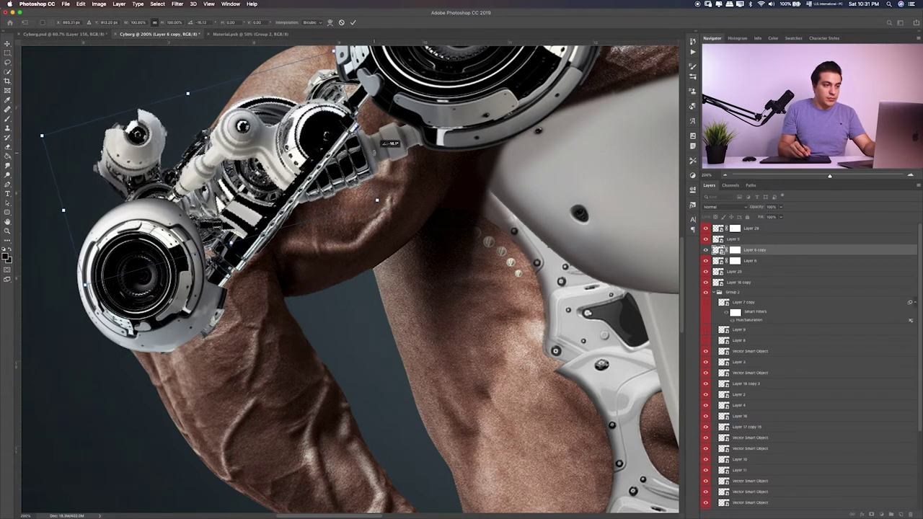
key("Return")
Step: Send the copy below Layer 6 and Layer 25 and target its layer mask
key("ctrl+bracketleft")
key("ctrl+bracketleft")
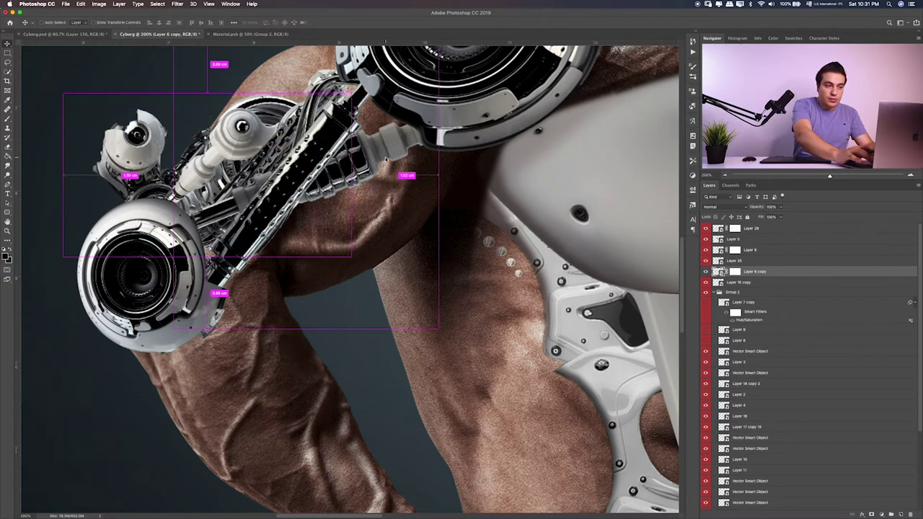
key("ctrl+bracketleft")
key("ctrl+bracketleft")
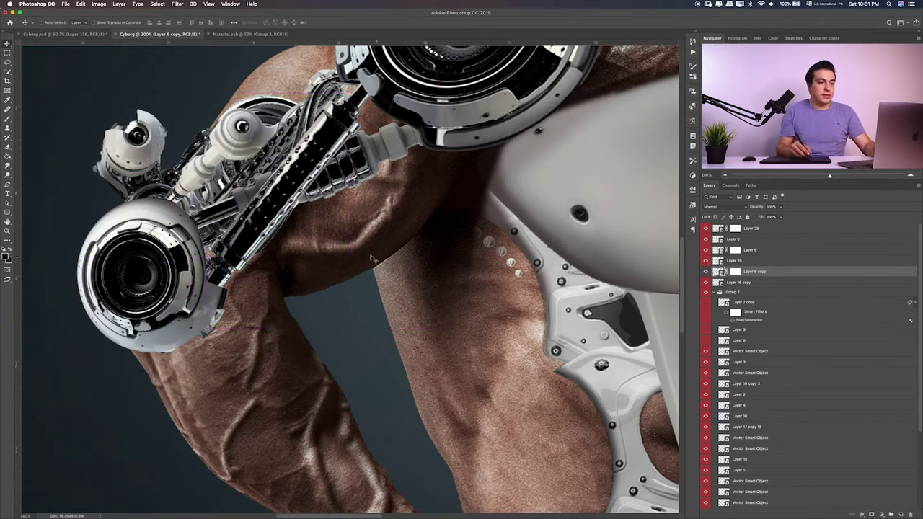
left_click_drag(339, 234, 361, 288)
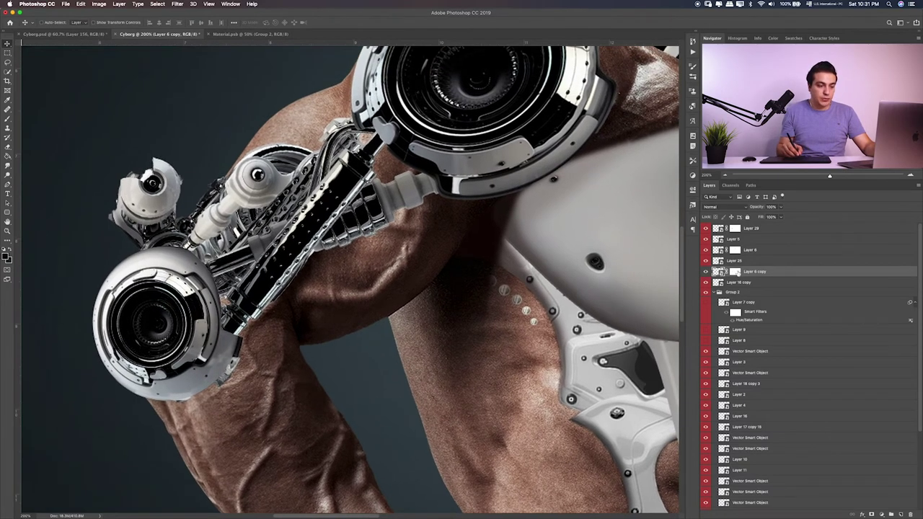
left_click(735, 273)
Step: Paint black on the Layer 6 copy's mask to hide the small robotic eye part
key("b")
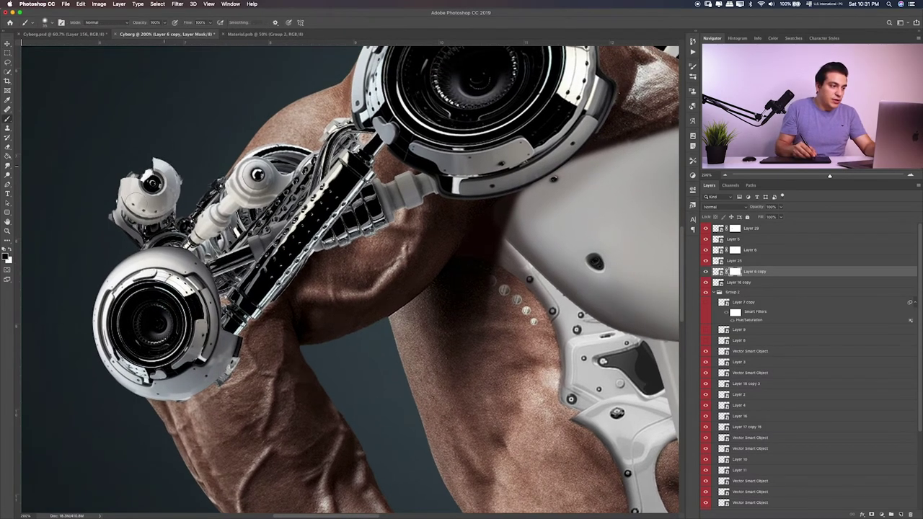
mouse_move(173, 155)
left_mouse_down()
mouse_move(155, 151)
mouse_move(130, 191)
mouse_move(144, 209)
mouse_move(144, 240)
left_mouse_up()
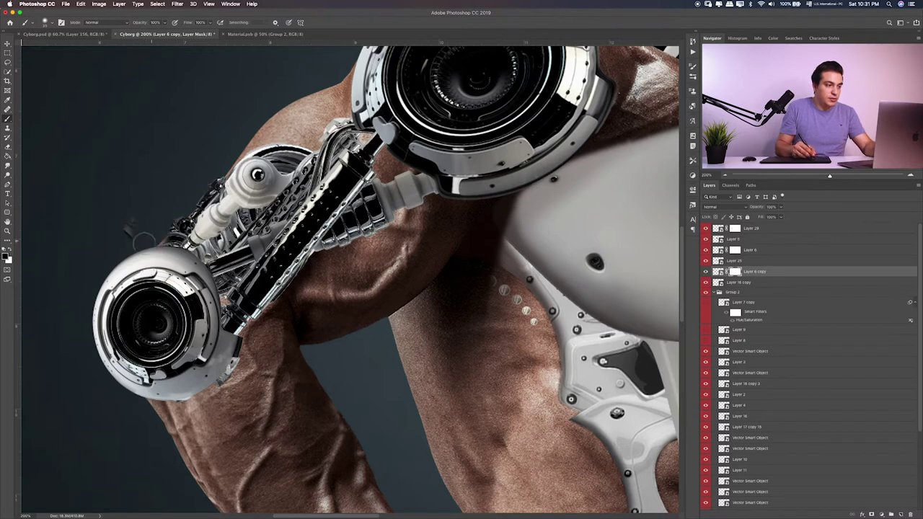
left_click(129, 230)
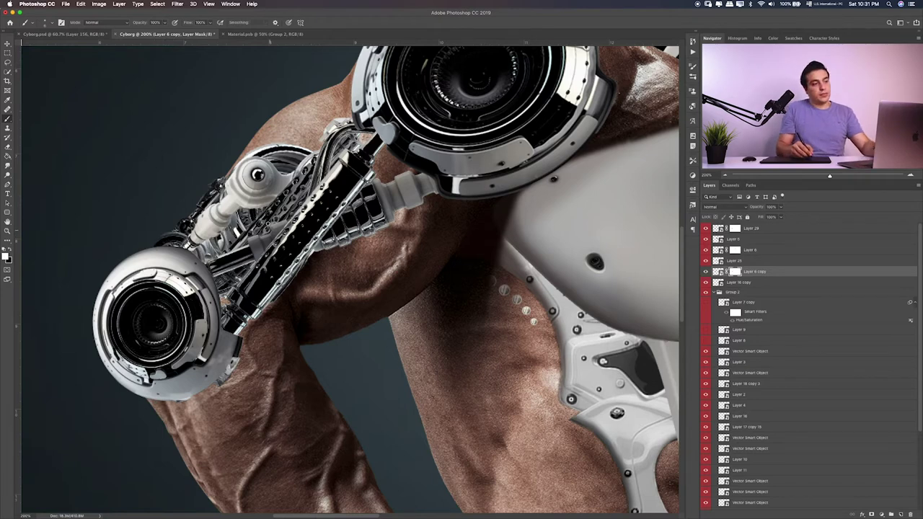
Step: Toggle the copy's visibility to compare the result, then zoom out to 100%
left_click_drag(660, 182, 596, 233)
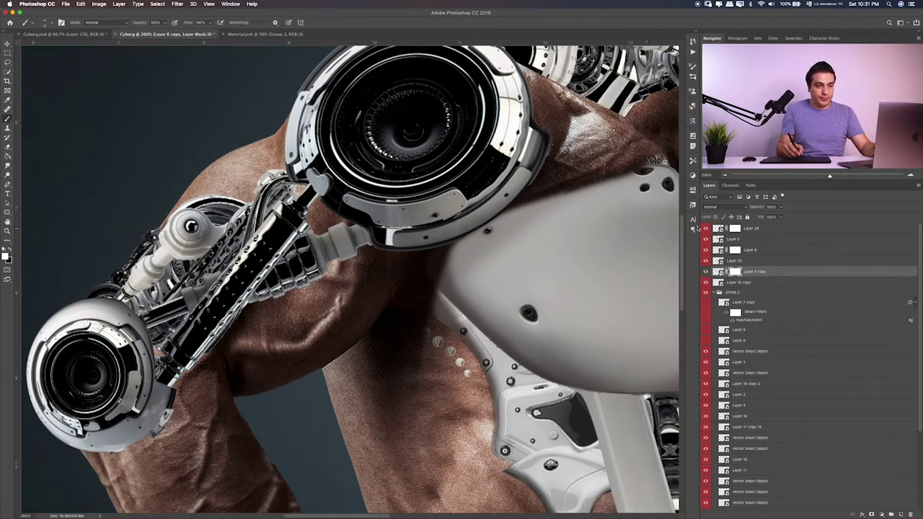
left_click(706, 238)
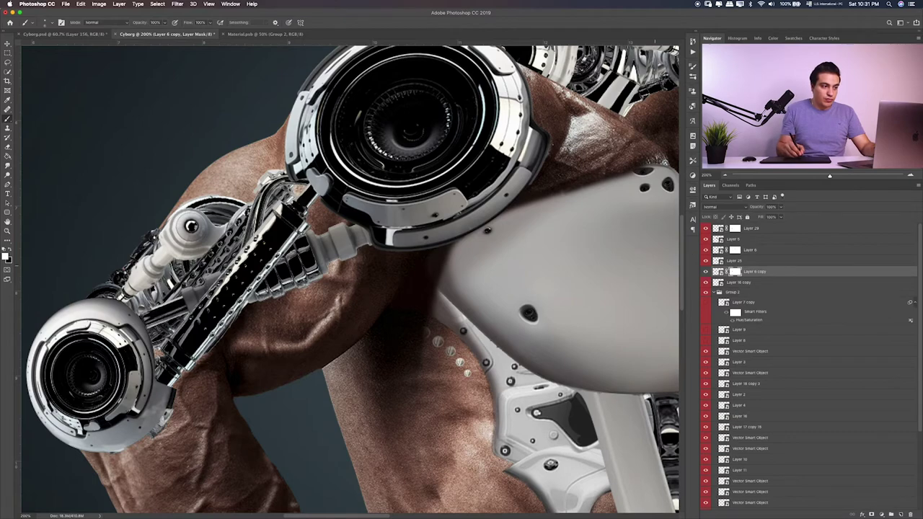
left_click_drag(420, 323, 426, 268)
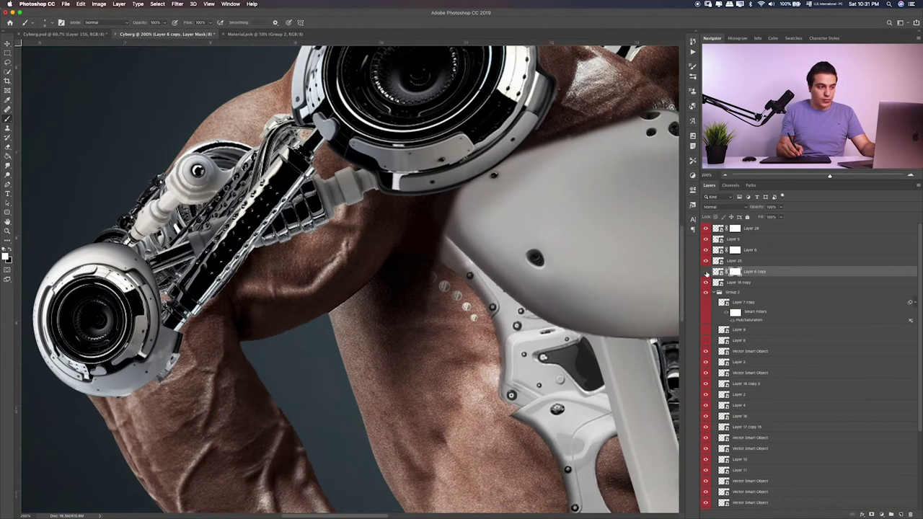
left_click(706, 271)
left_click(705, 271)
key("super+1")
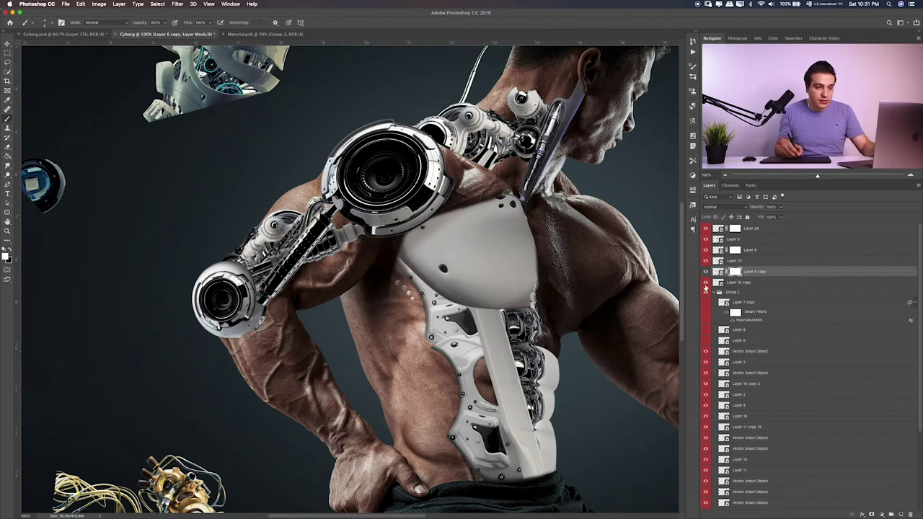
Step: Select Layer 14 and zoom out to fit the whole composition
scroll(739, 383, "down", 5)
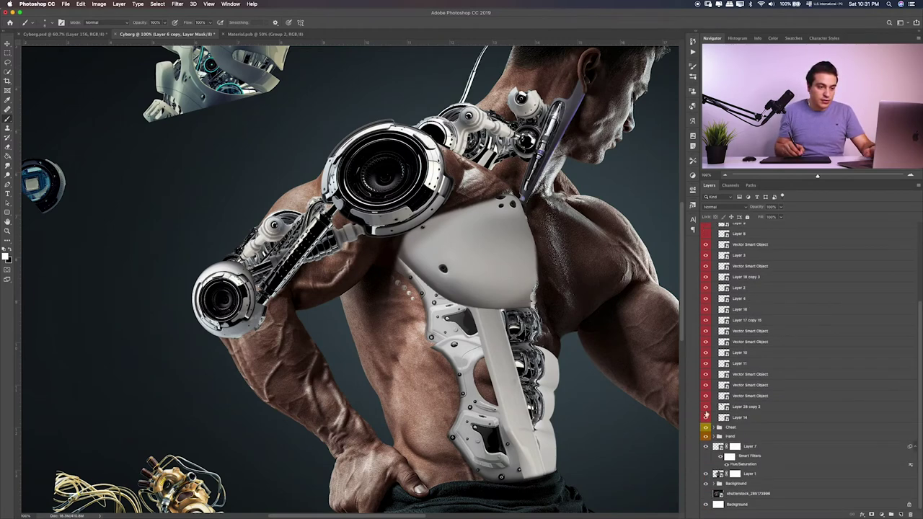
left_click(706, 416)
left_click(734, 417)
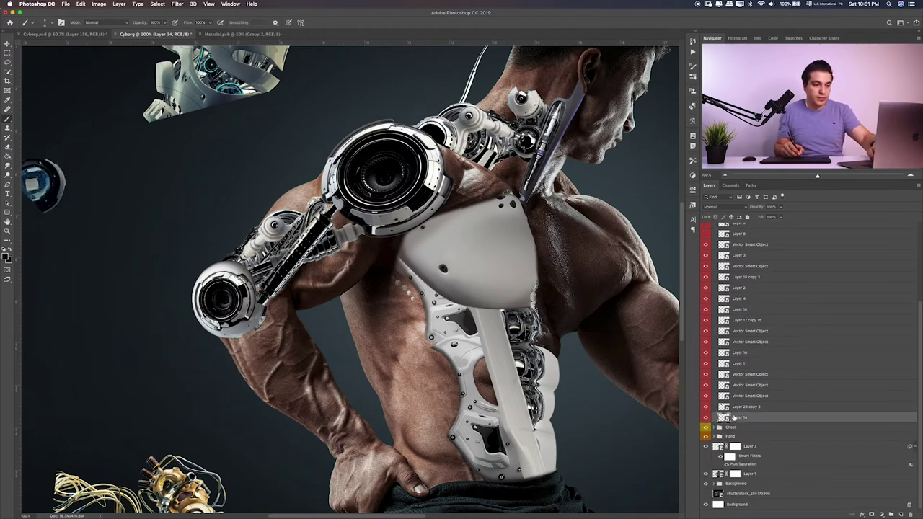
key("super+minus")
key("super+0")
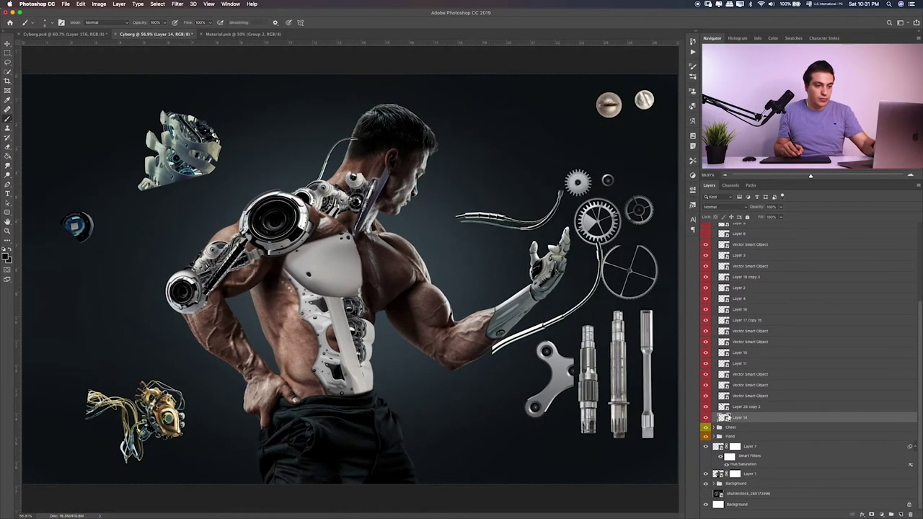
Step: Select the Group 2 layers, check their options and visibility, then expand Group 2
scroll(723, 303, "up", 5)
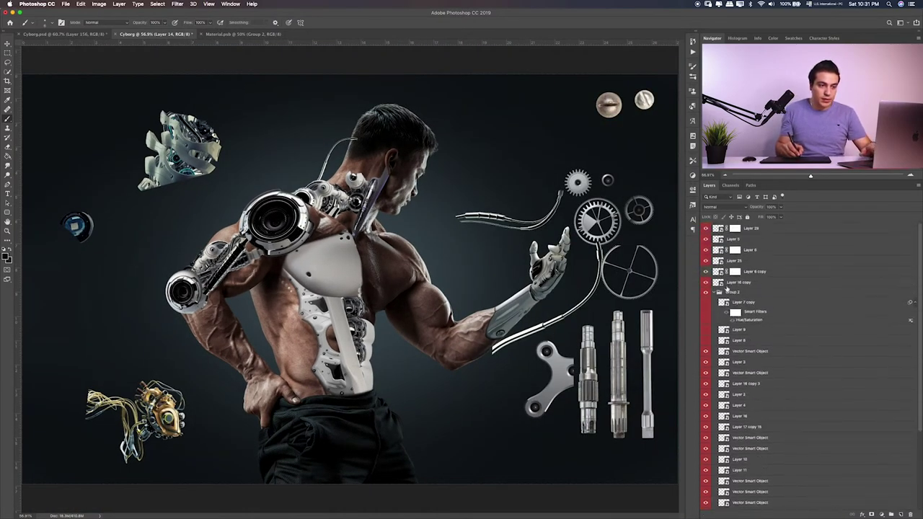
left_click(715, 292)
left_click(760, 285)
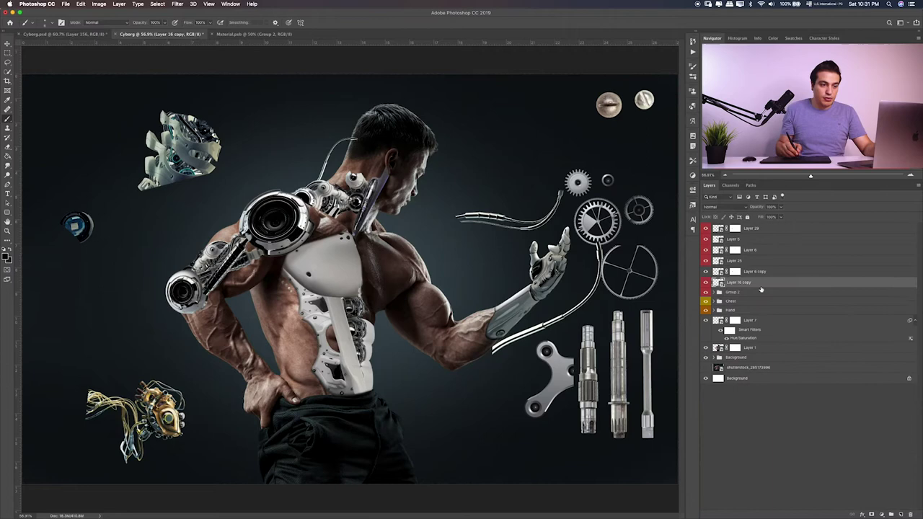
left_click(786, 241, "shift")
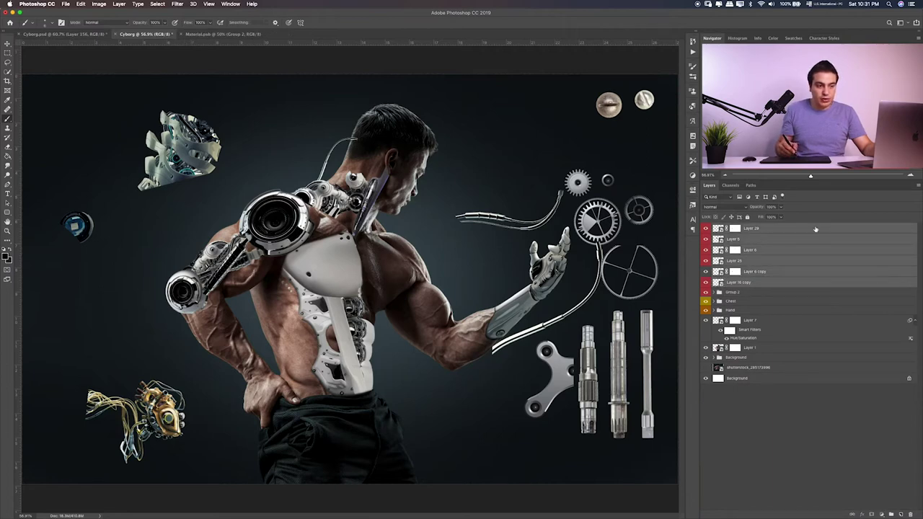
right_click(805, 230)
left_click(823, 441)
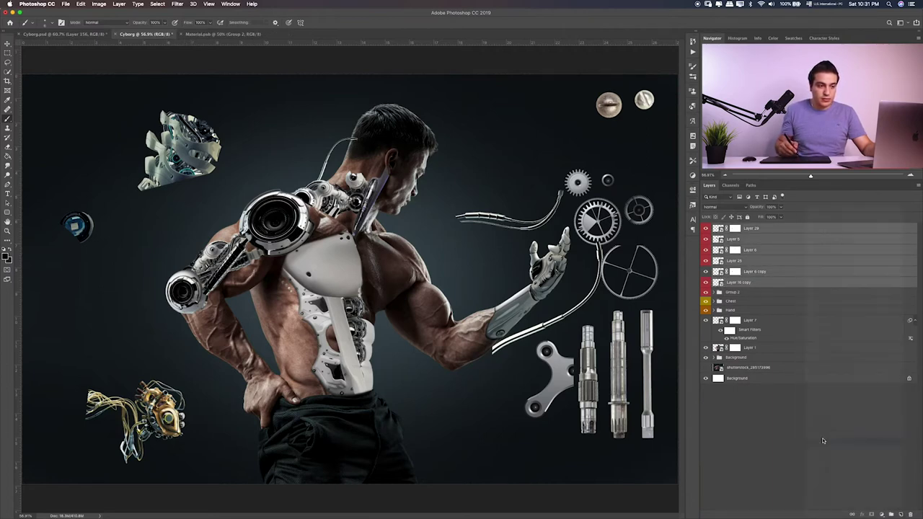
left_click(705, 293)
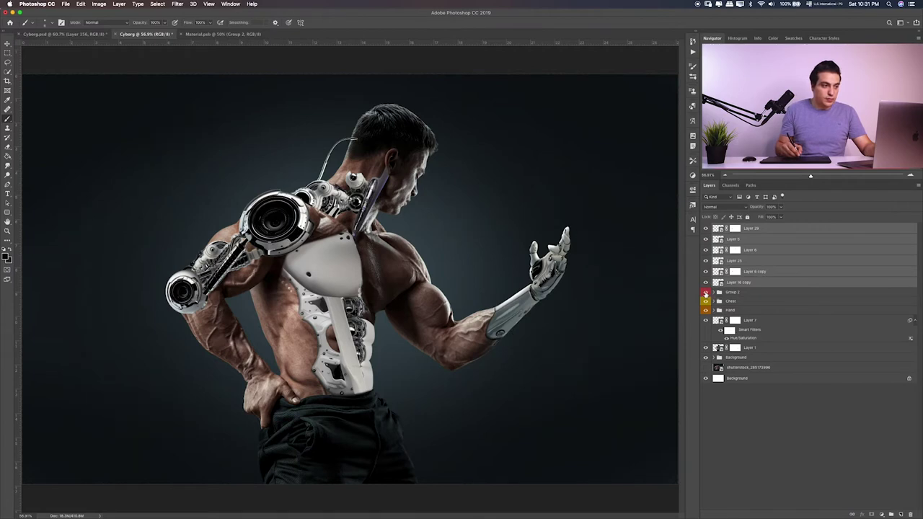
left_click(717, 293)
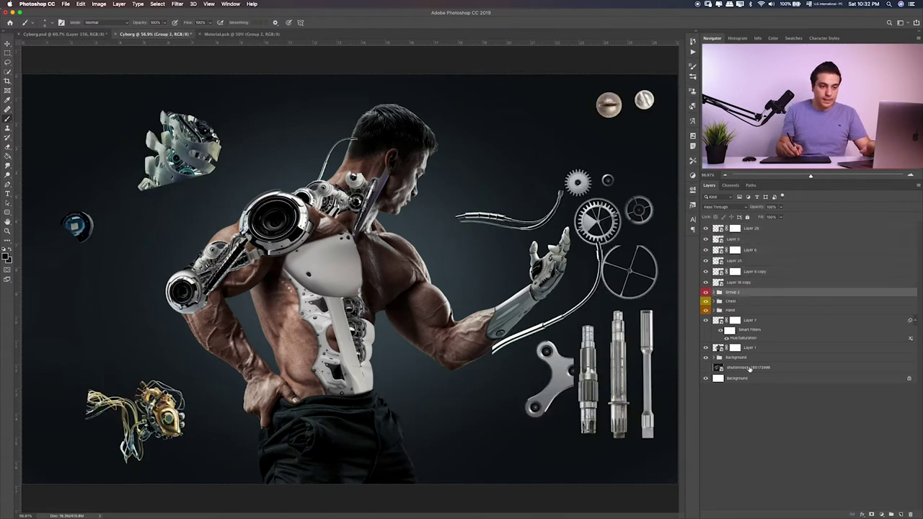
left_click(714, 292)
Step: Toggle the top-left mechanical piece's visibility to identify Layer 28 copy 2, and select it
scroll(756, 374, "down", 5)
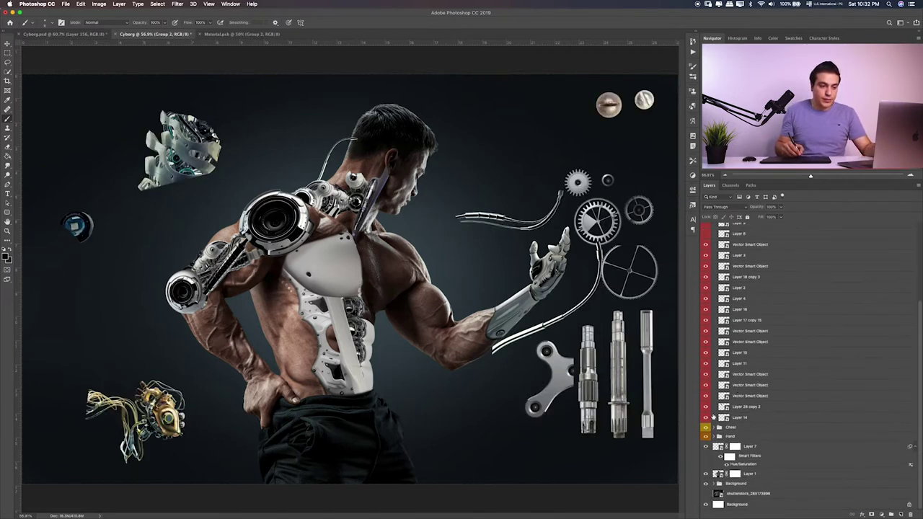
left_click(706, 417)
left_click(715, 418)
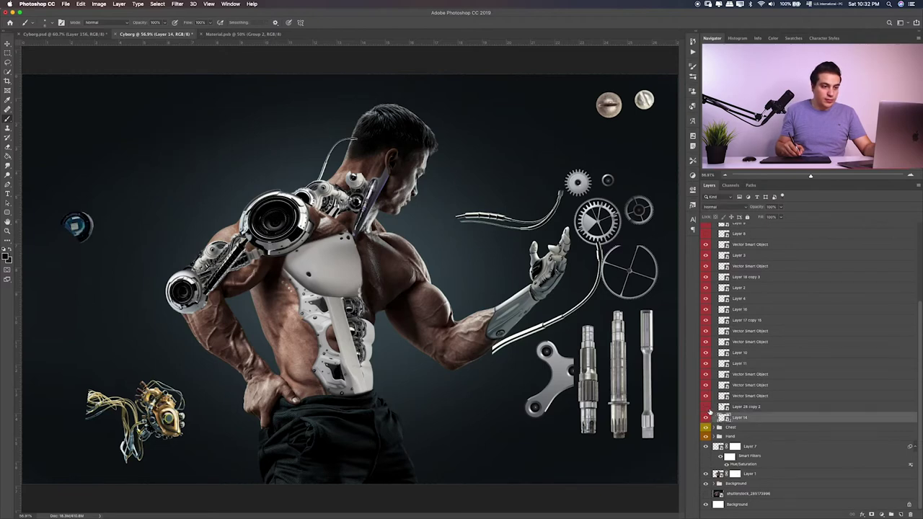
left_click(706, 408)
left_click(746, 408)
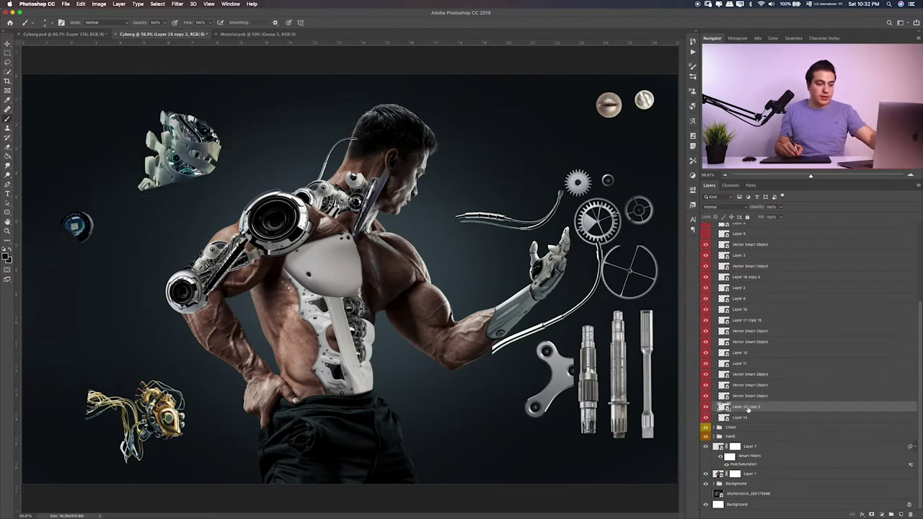
Step: Duplicate Layer 28 copy 2, move the copy above Group 2, and set its label to No Color
key("ctrl+j")
scroll(746, 360, "up", 1)
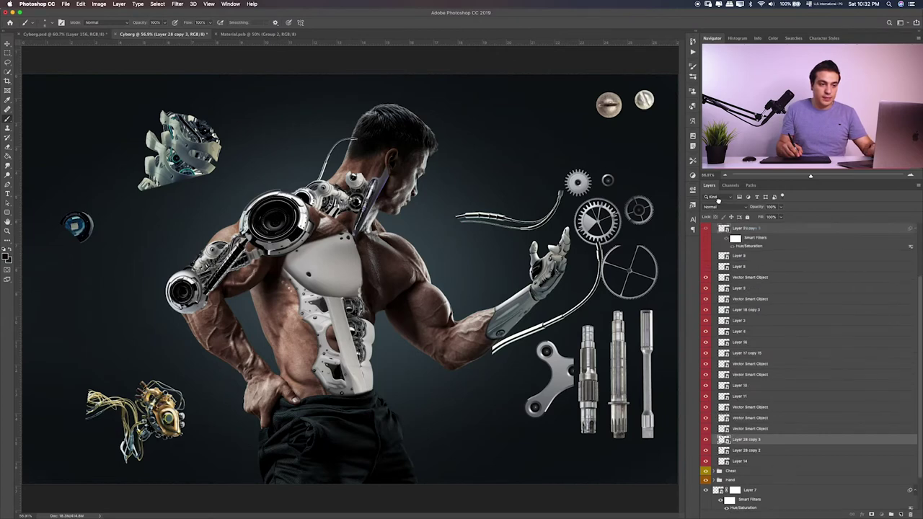
left_click_drag(718, 202, 716, 283)
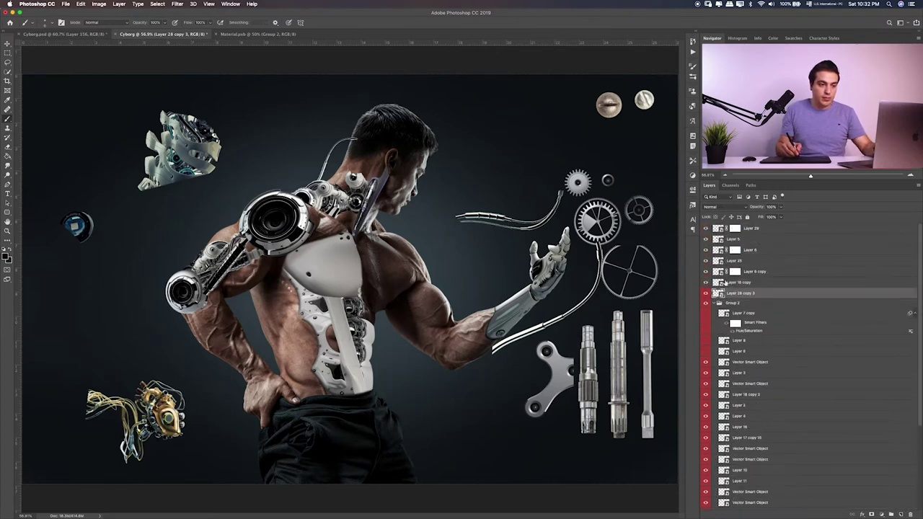
right_click(805, 293)
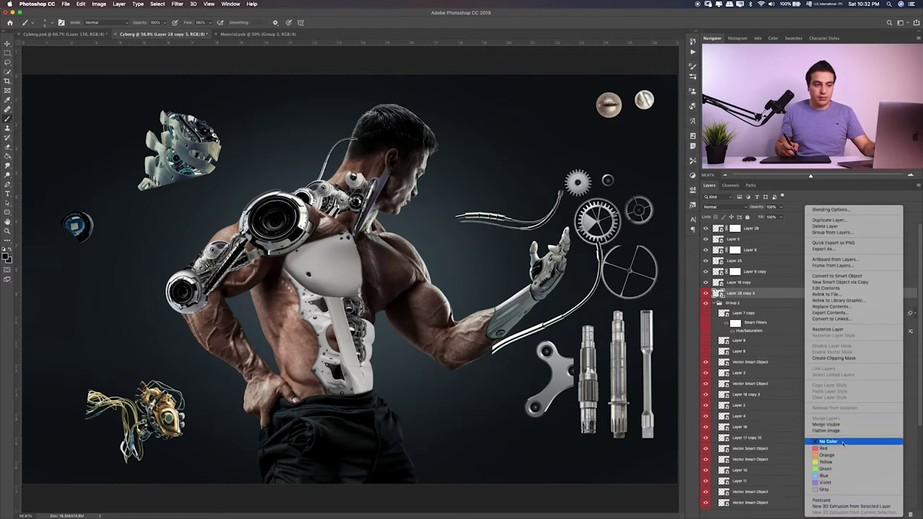
left_click(842, 442)
Step: Undo an accidental Group 2 move and drag Layer 28 copy 3 toward the arm
left_click(717, 304)
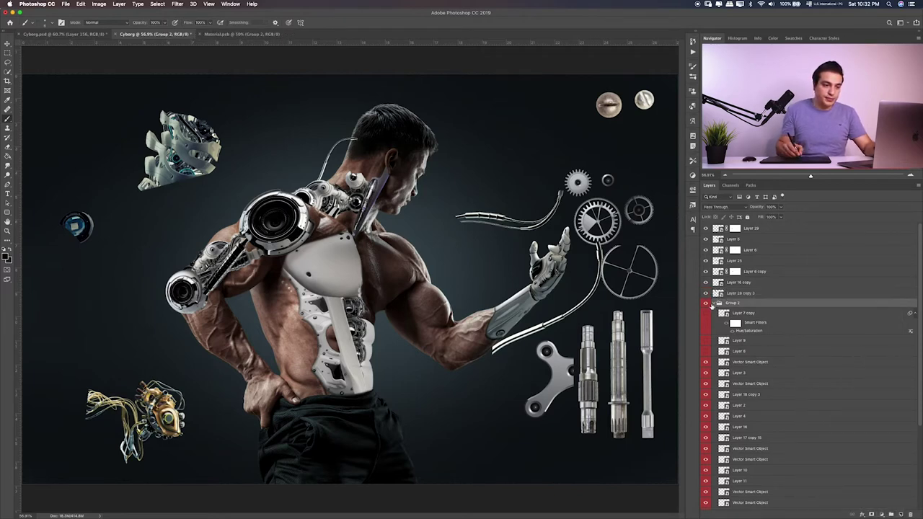
key("v")
left_click_drag(234, 186, 386, 241)
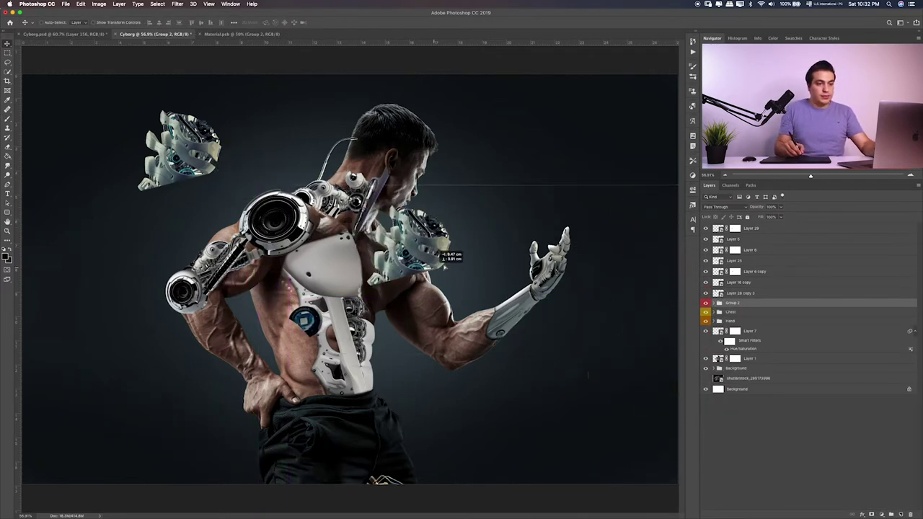
key("ctrl+z")
left_click(755, 294)
left_click_drag(258, 179, 558, 312)
Step: Rotate the piece about −78 degrees onto the man's elbow and zoom in there
key("ctrl+t")
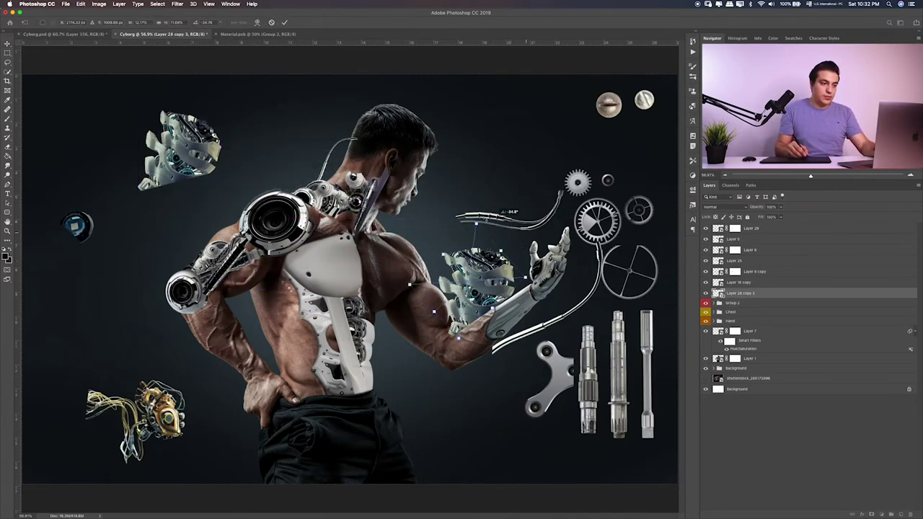
left_click_drag(519, 238, 504, 332)
mouse_move(461, 285)
left_mouse_down()
mouse_move(450, 257)
mouse_move(447, 272)
left_mouse_up()
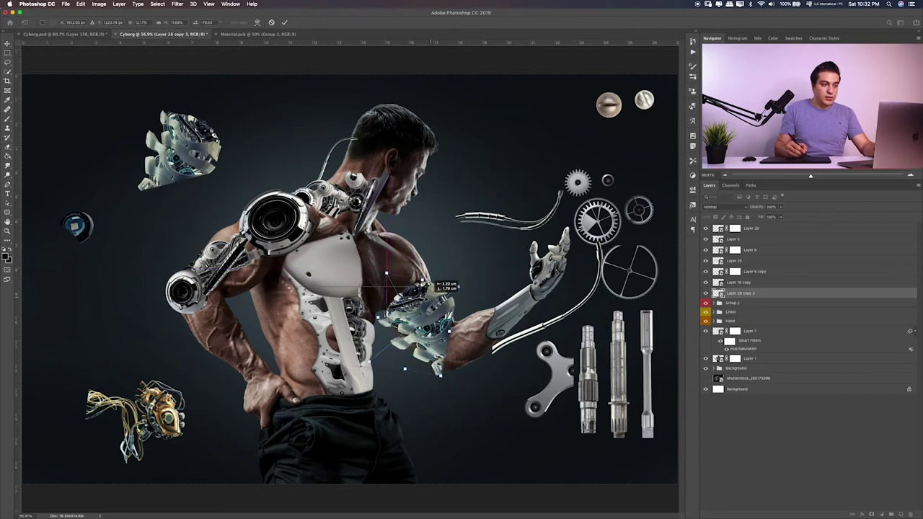
key("Return")
key("ctrl+plus")
key("ctrl+plus")
key("ctrl+plus")
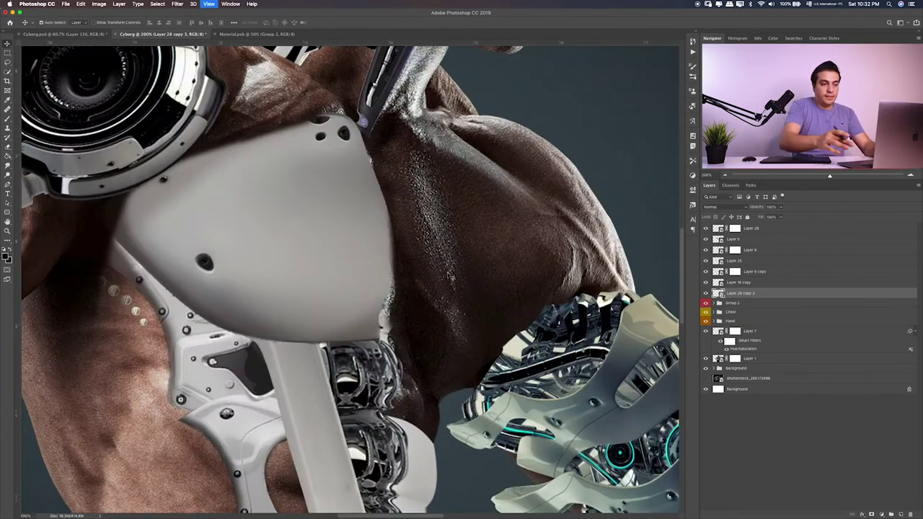
left_click_drag(494, 335, 356, 284)
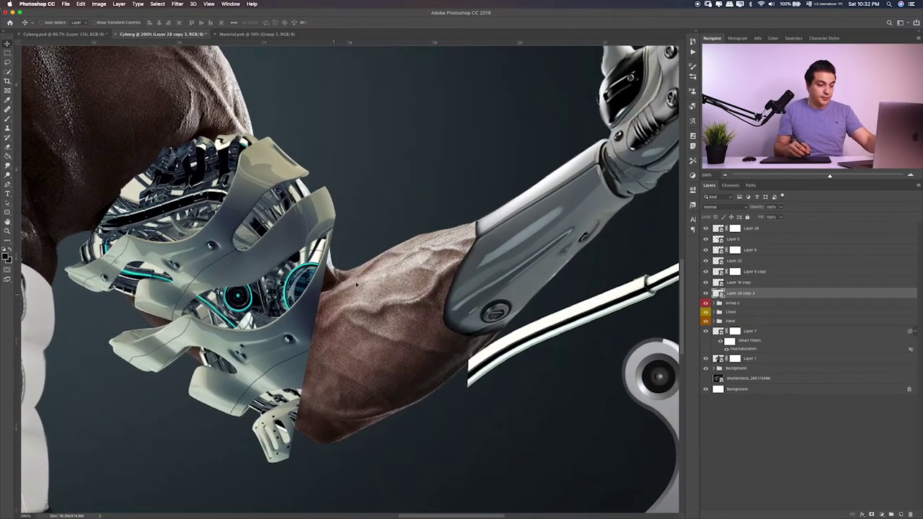
Step: Enlarge the piece over the elbow, lower its opacity to 39%, and nudge it up
key("ctrl+t")
mouse_move(389, 241)
left_mouse_down()
mouse_move(370, 283)
mouse_move(310, 250)
left_mouse_up()
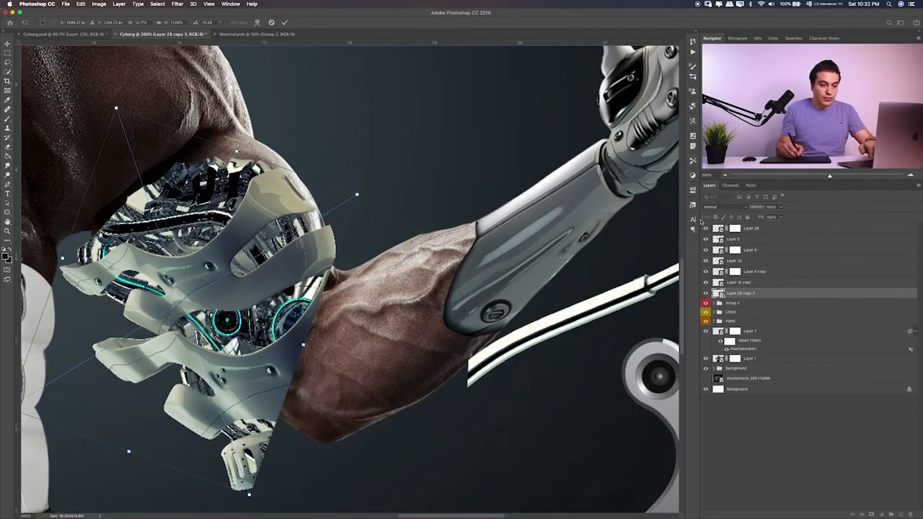
key("Return")
left_click(780, 207)
left_click_drag(782, 216, 759, 216)
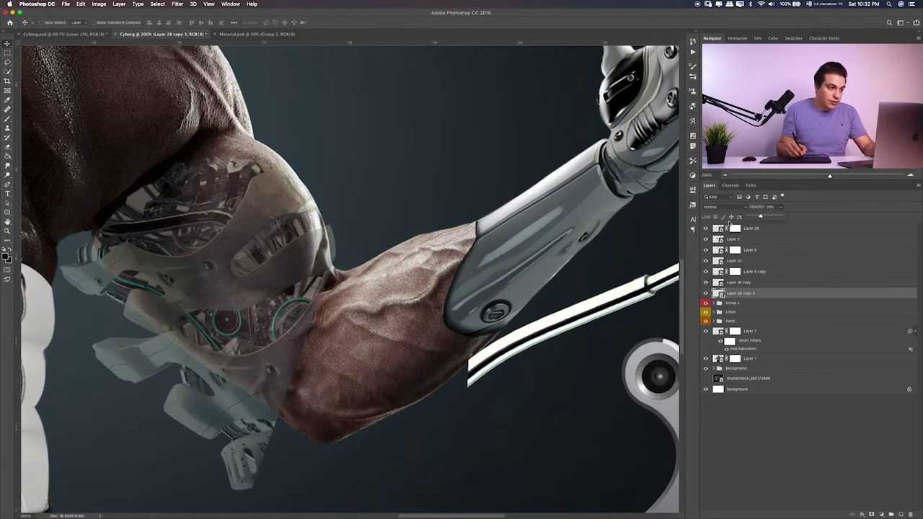
left_click_drag(287, 250, 279, 240)
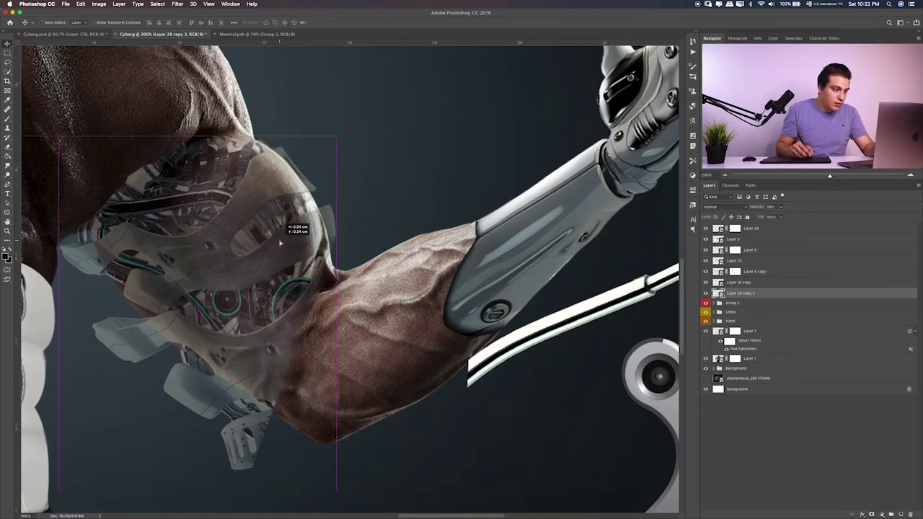
left_click_drag(280, 240, 278, 235)
Step: Rotate the piece to about −69.6 degrees and skew its left side along the arm
key("ctrl+t")
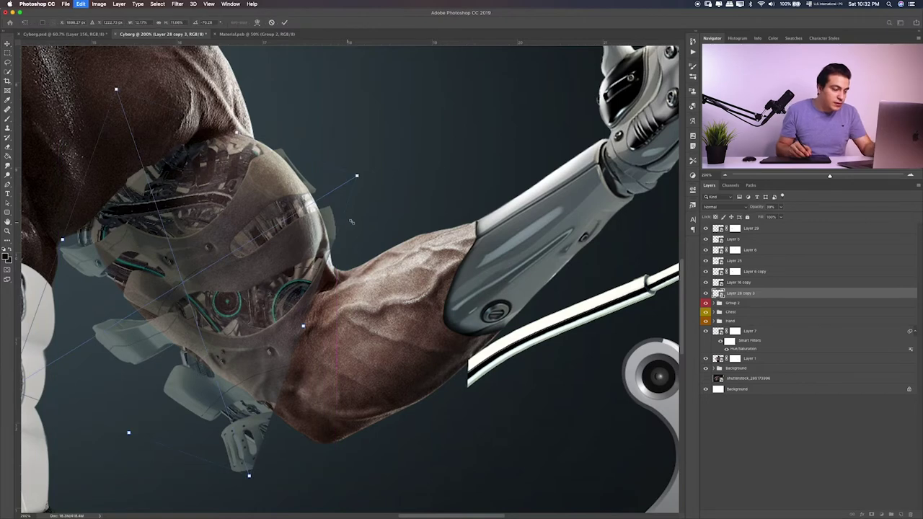
left_click_drag(365, 241, 366, 243)
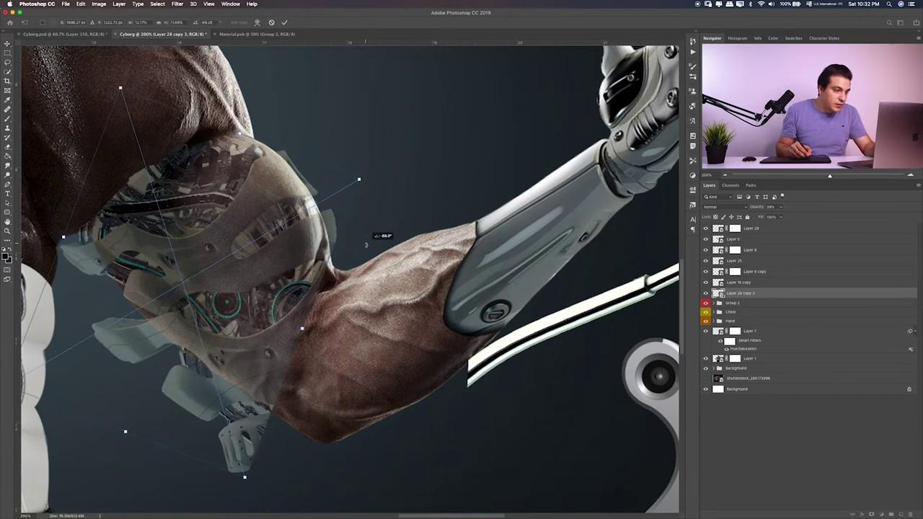
left_click_drag(304, 250, 297, 257)
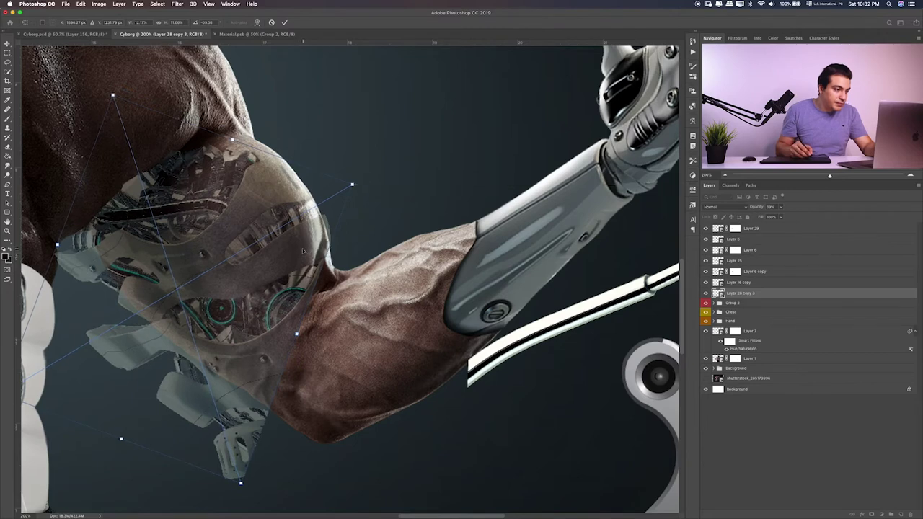
scroll(302, 248, "left", 3)
scroll(310, 215, "left", 10)
scroll(221, 317, "left", 2)
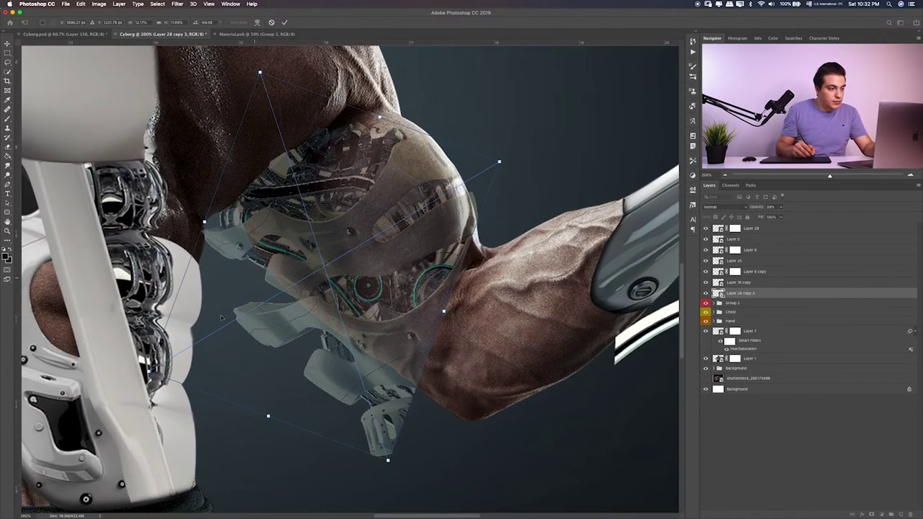
left_click_drag(152, 371, 169, 315)
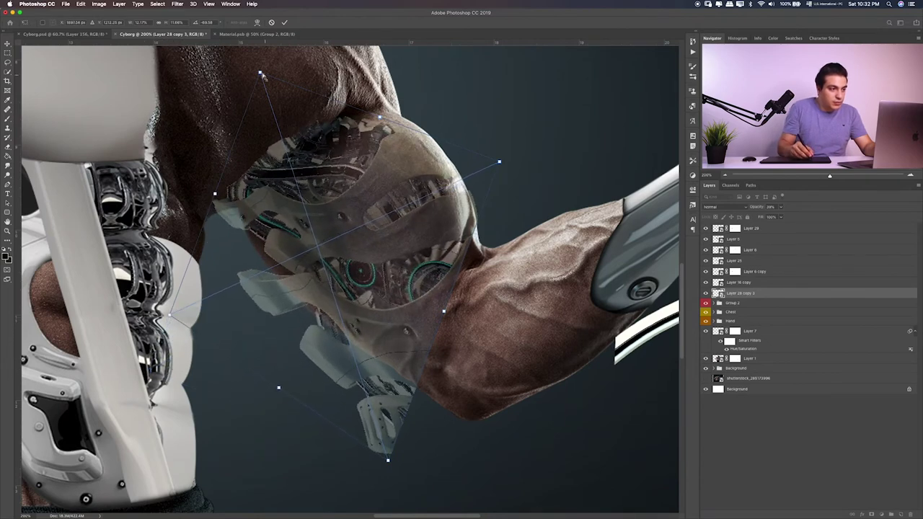
Step: Warp and rotate the piece's upper part to fit the elbow, then commit the transform
left_click_drag(261, 74, 255, 70)
left_click_drag(376, 116, 393, 103)
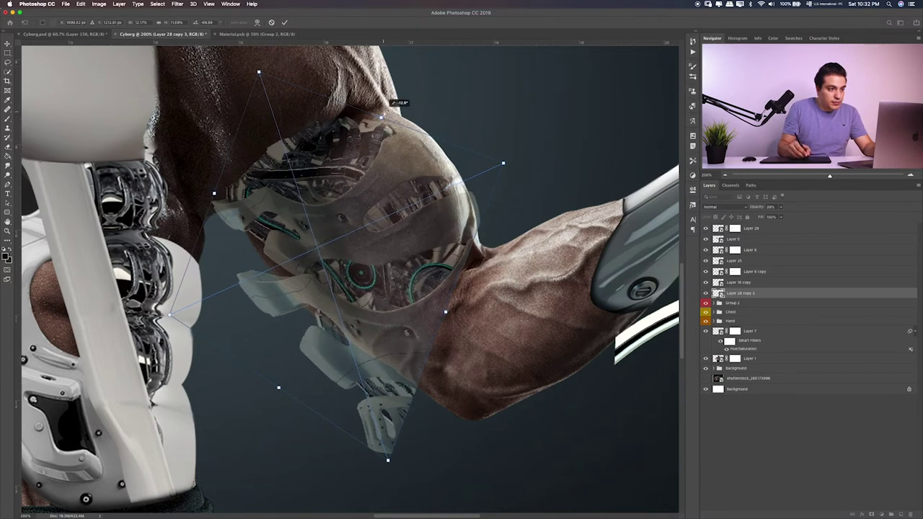
left_click_drag(501, 124, 538, 119)
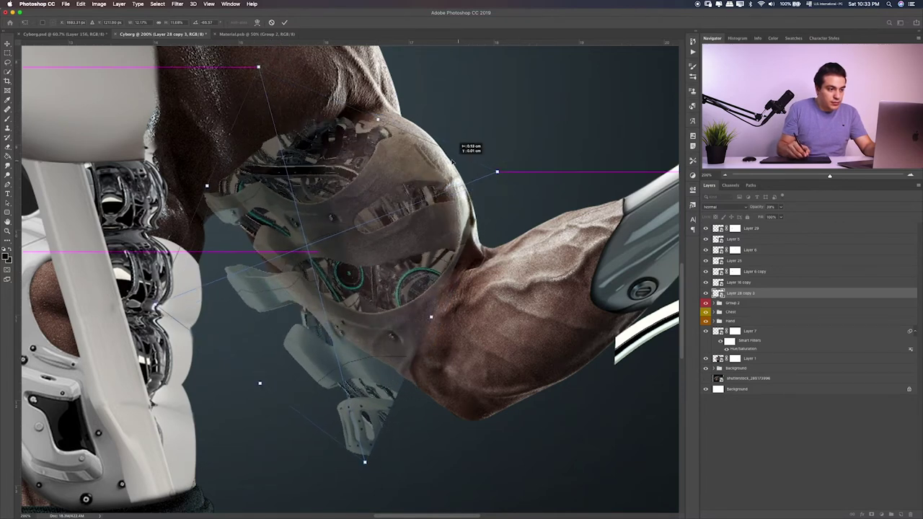
left_click_drag(443, 270, 451, 162)
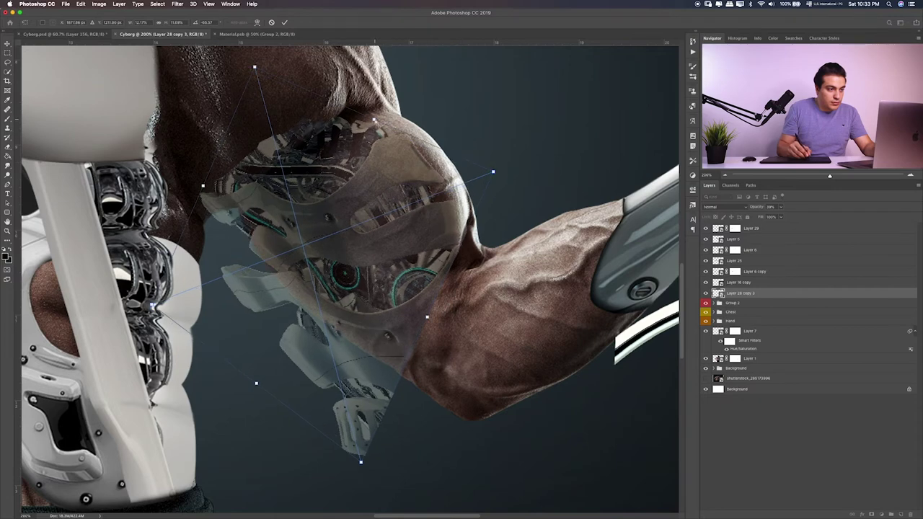
left_click_drag(378, 116, 411, 93)
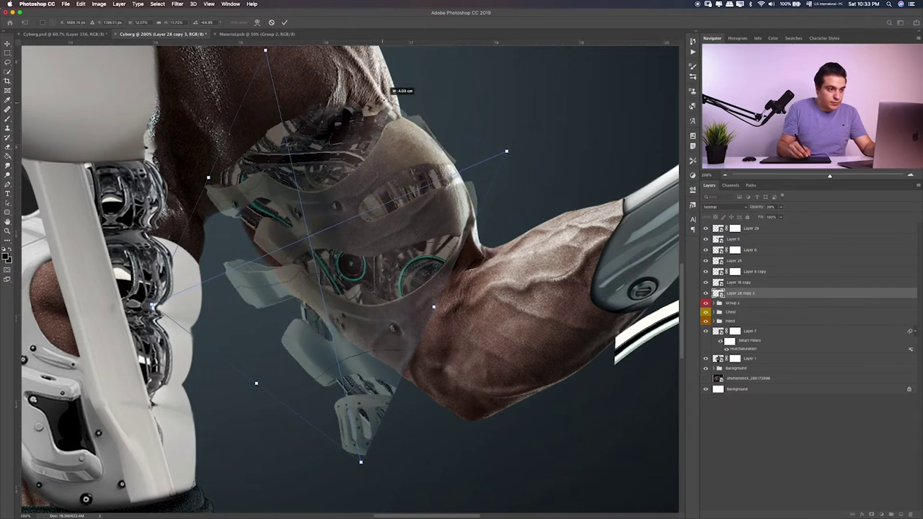
mouse_move(401, 155)
left_mouse_down()
mouse_move(404, 171)
mouse_move(418, 171)
left_mouse_up()
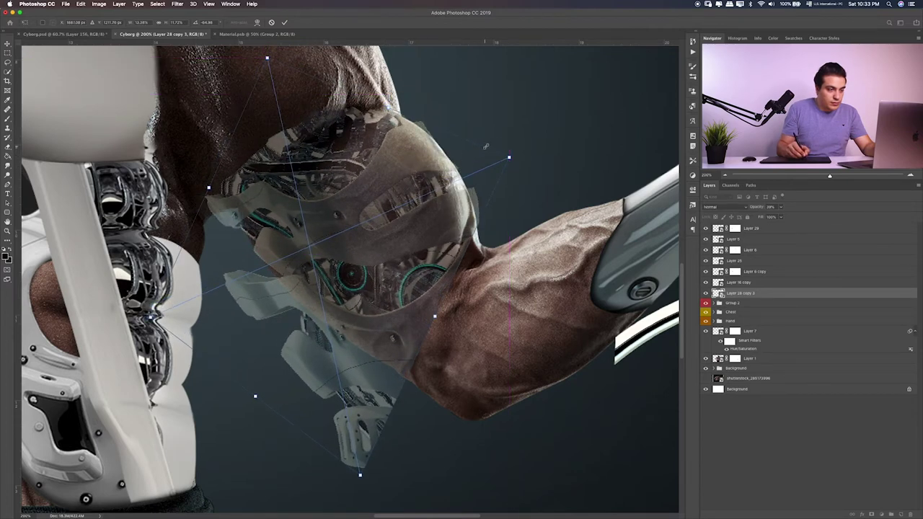
left_click_drag(390, 107, 408, 95)
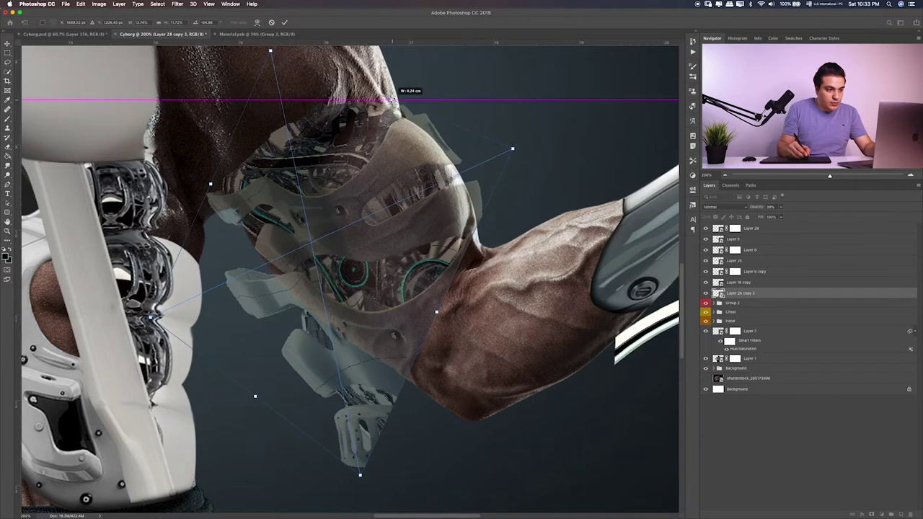
left_click_drag(419, 158, 419, 157)
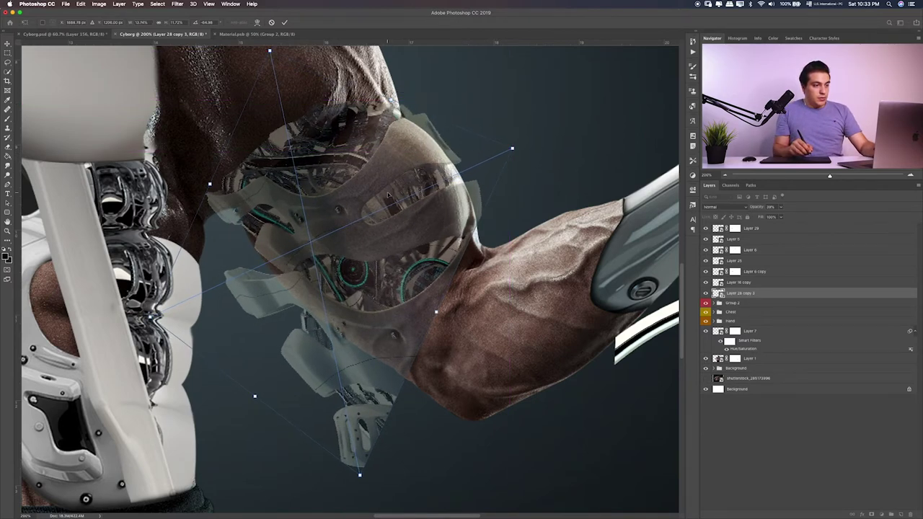
key("Return")
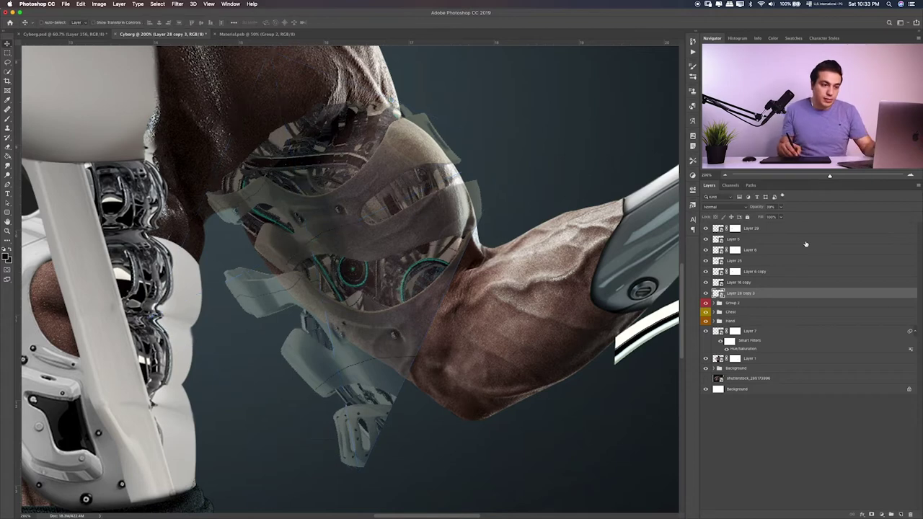
Step: Add a layer mask and paint out the piece's top and the faint grey part near the inner elbow
left_click_drag(791, 217, 784, 217)
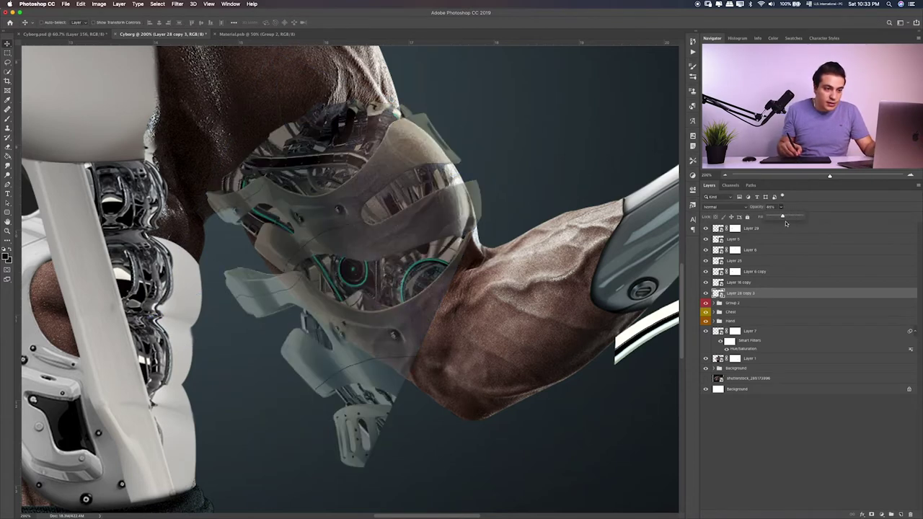
left_click(872, 514)
key("b")
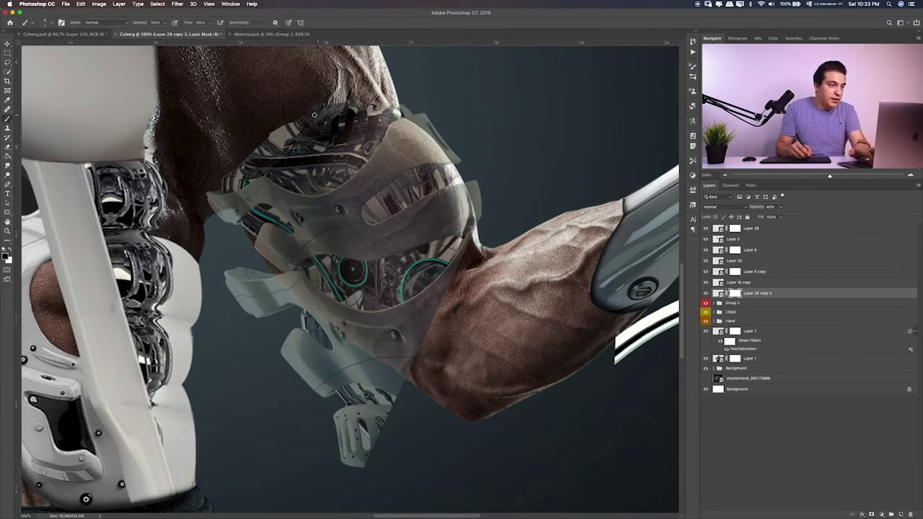
mouse_move(343, 103)
left_mouse_down()
mouse_move(252, 147)
mouse_move(206, 199)
left_mouse_up()
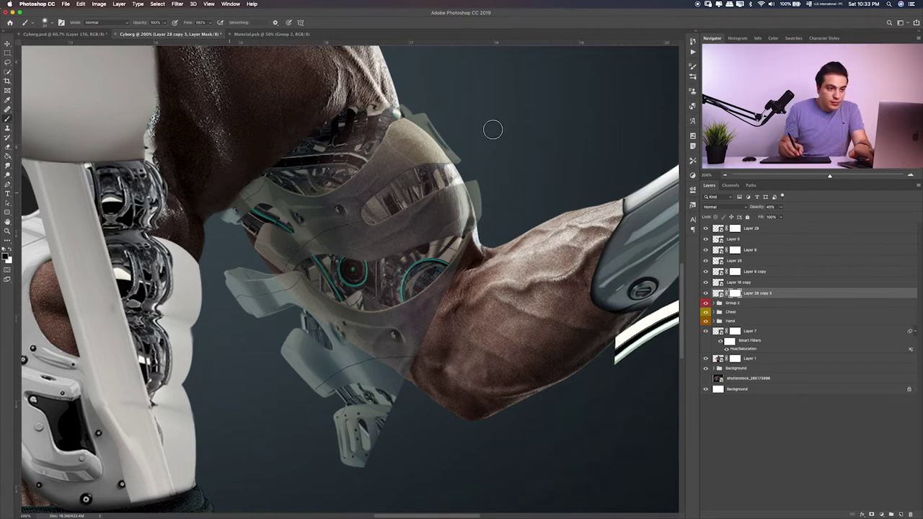
left_click_drag(777, 215, 769, 214)
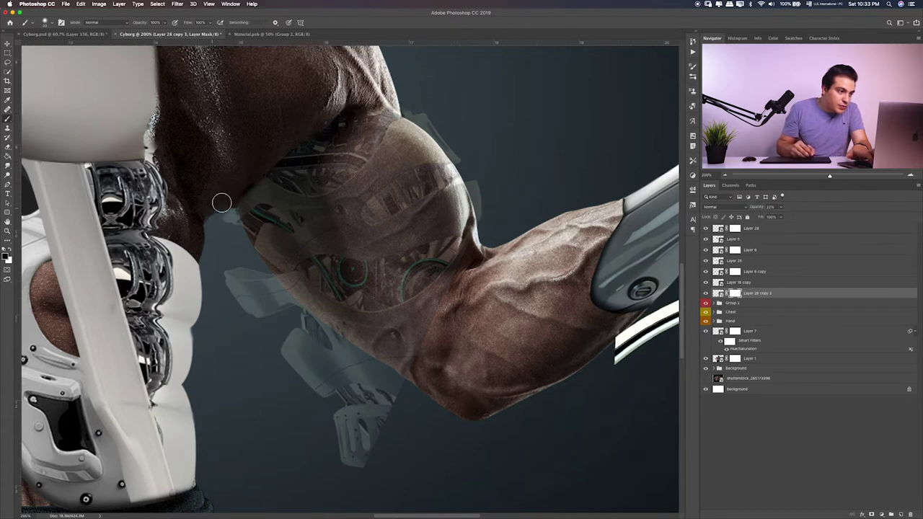
mouse_move(221, 204)
left_mouse_down()
mouse_move(226, 272)
mouse_move(253, 277)
left_mouse_up()
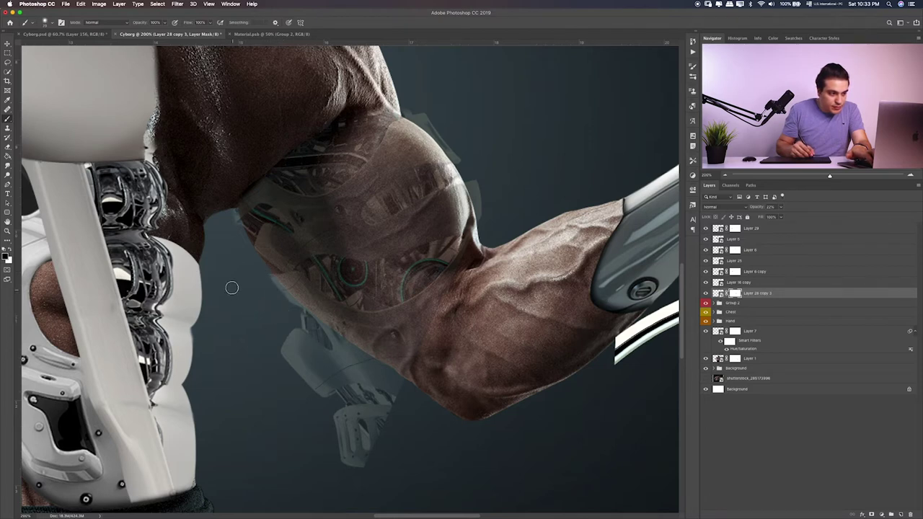
Step: Mask the white and grey fragments below the elbow and forearm, then restore full opacity
left_click_drag(267, 343, 293, 328)
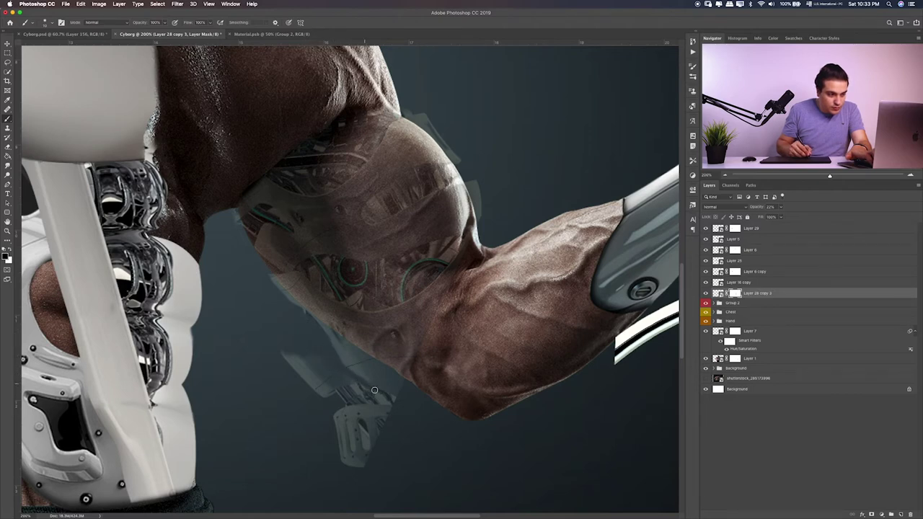
key("bracketright")
mouse_move(339, 370)
left_mouse_down()
mouse_move(362, 377)
mouse_move(345, 423)
left_mouse_up()
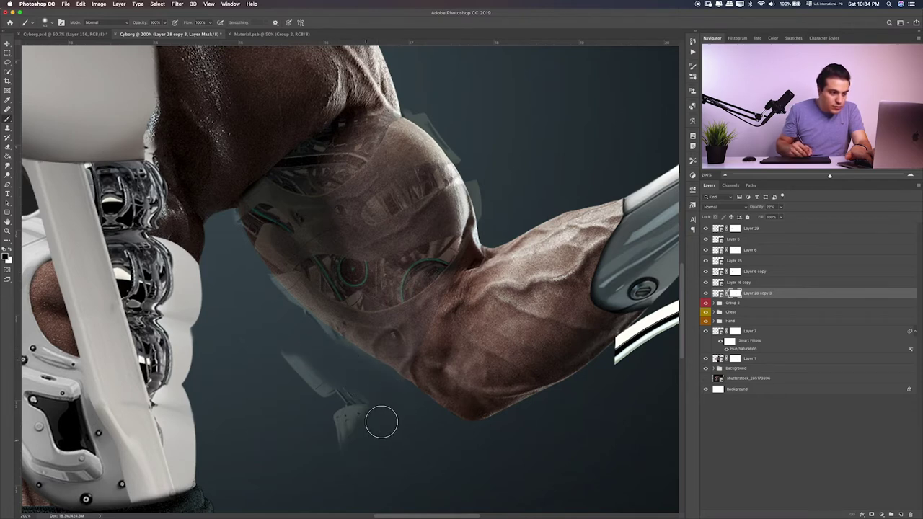
left_click_drag(321, 375, 294, 375)
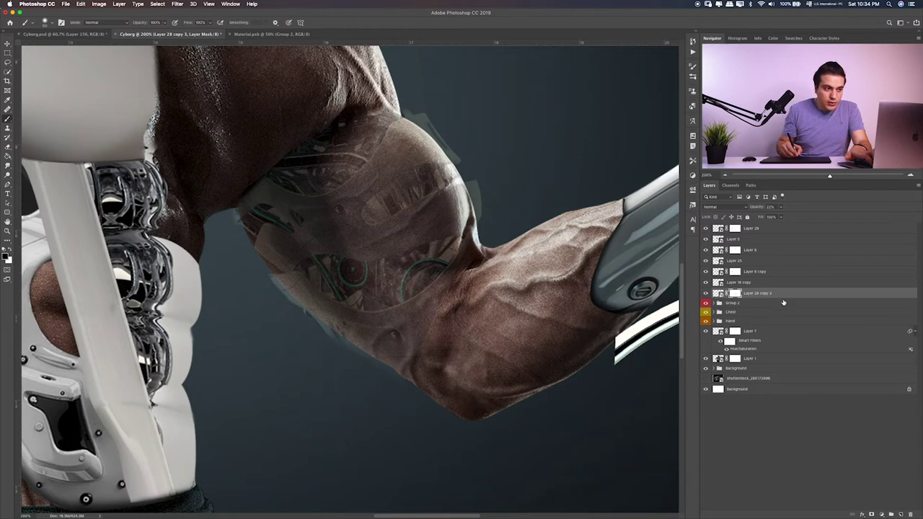
key("ctrl+2")
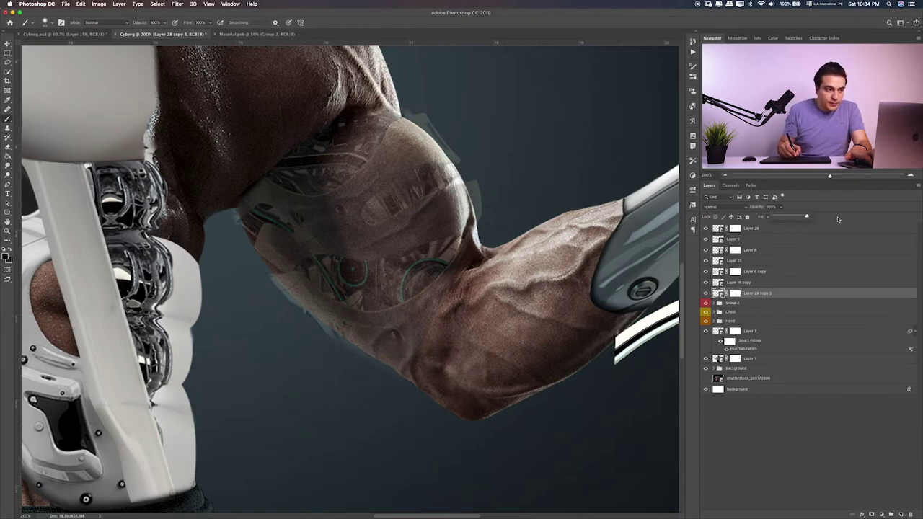
left_click_drag(838, 219, 817, 223)
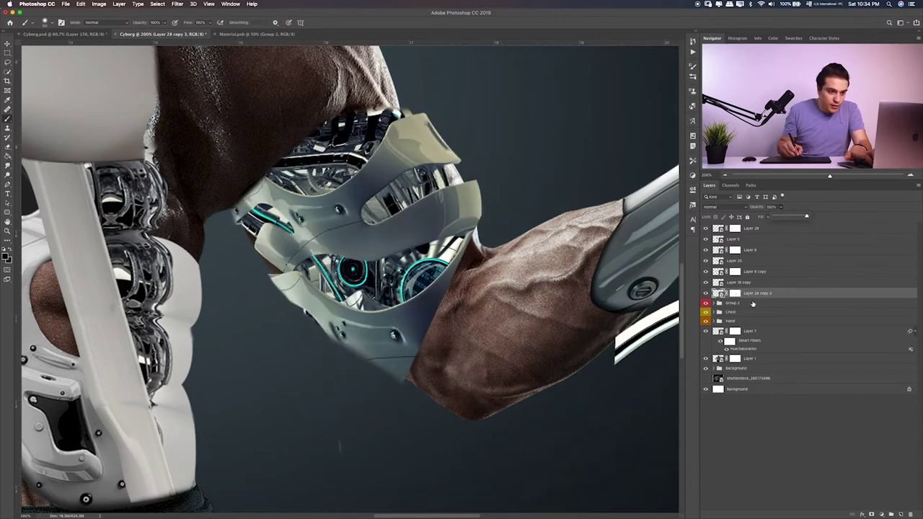
Step: Lower the elbow piece's saturation in Hue/Saturation so it turns grey like the other parts
left_click(735, 294)
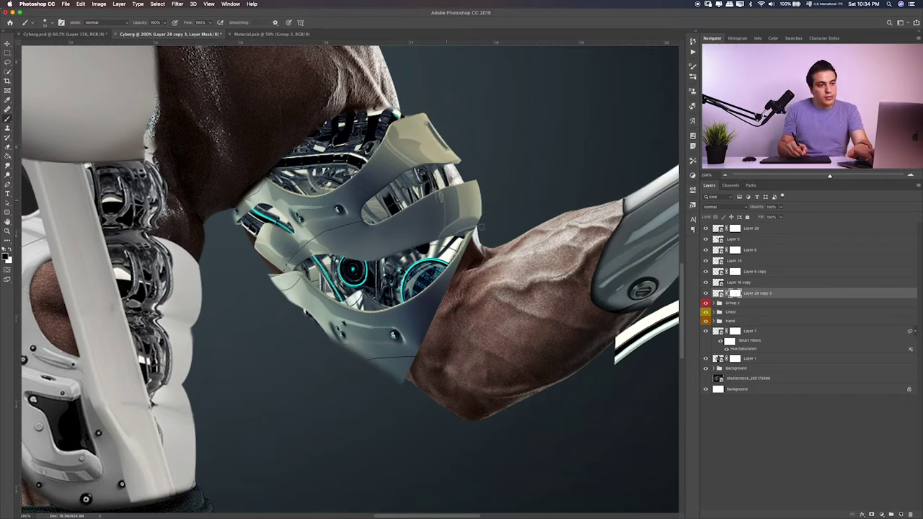
left_click(718, 293)
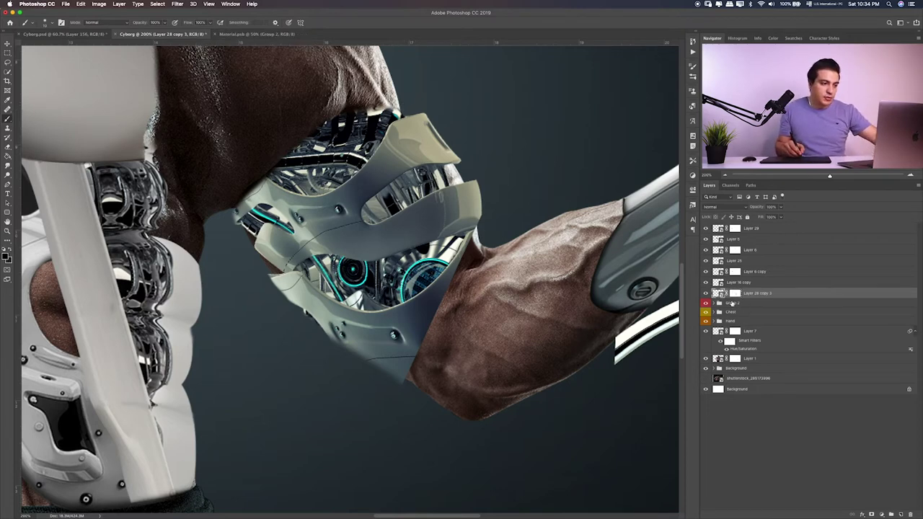
key("ctrl+u")
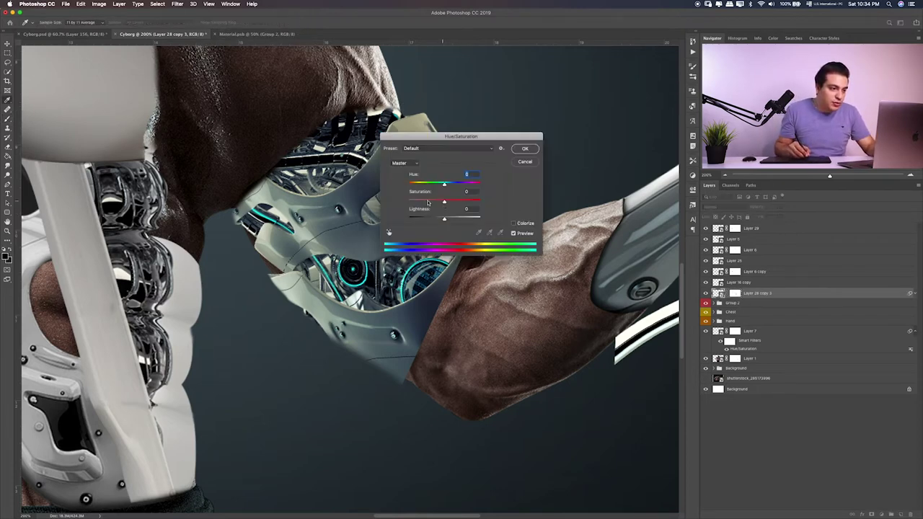
mouse_move(428, 203)
left_mouse_down()
mouse_move(418, 200)
mouse_move(432, 202)
left_mouse_up()
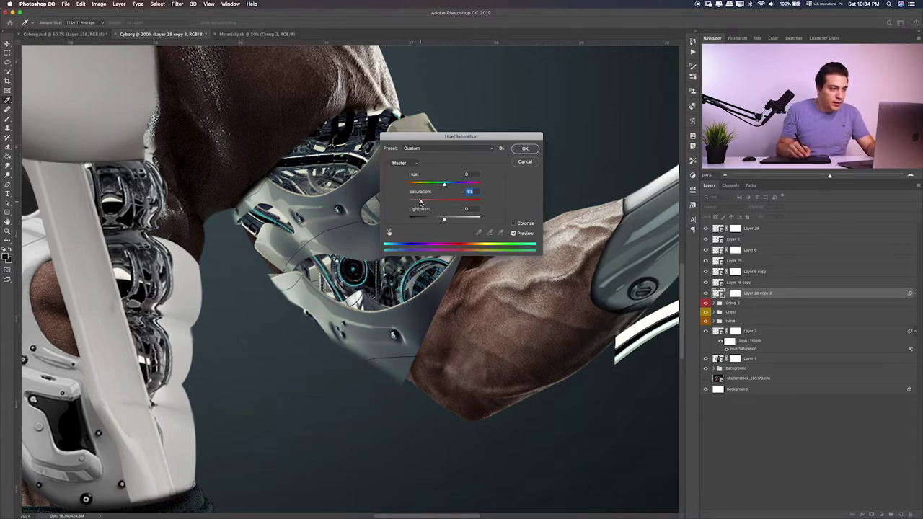
left_click(524, 150)
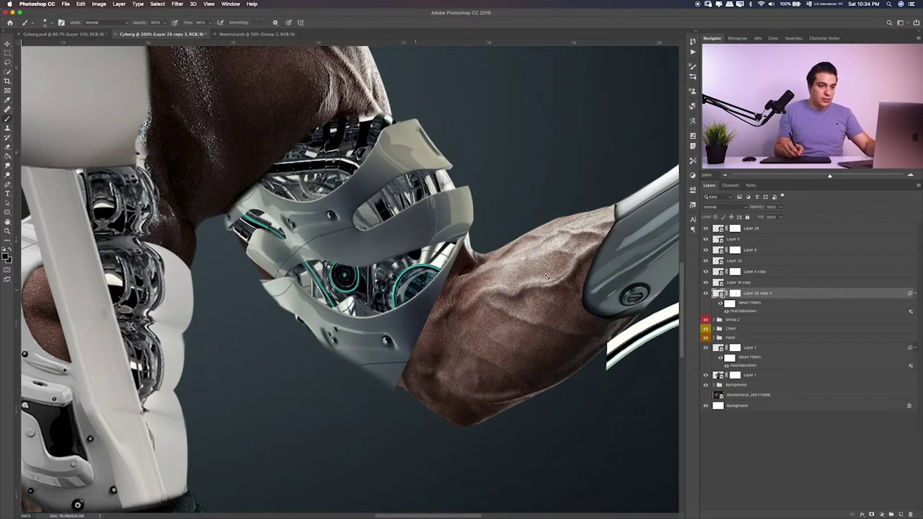
key("ctrl+t")
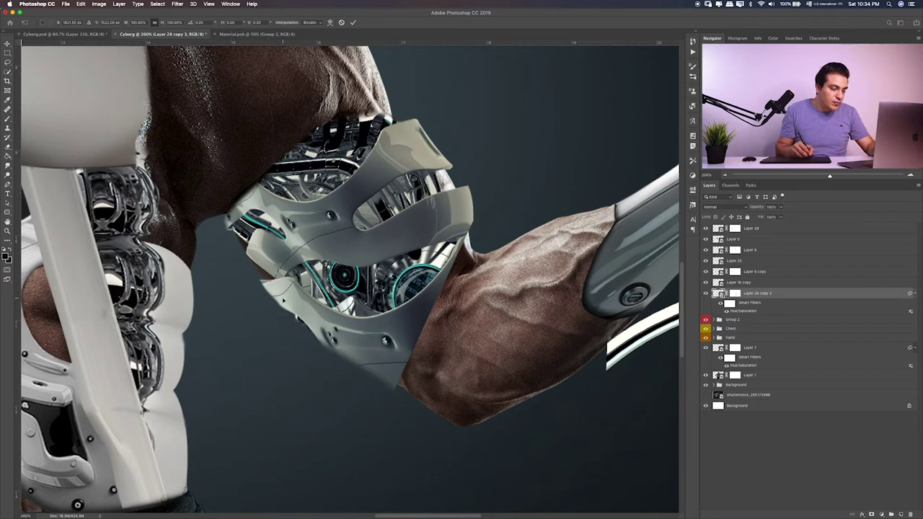
Step: Commit the pending transform and open Filter > Liquify on the elbow piece
left_click(178, 4)
key("Escape")
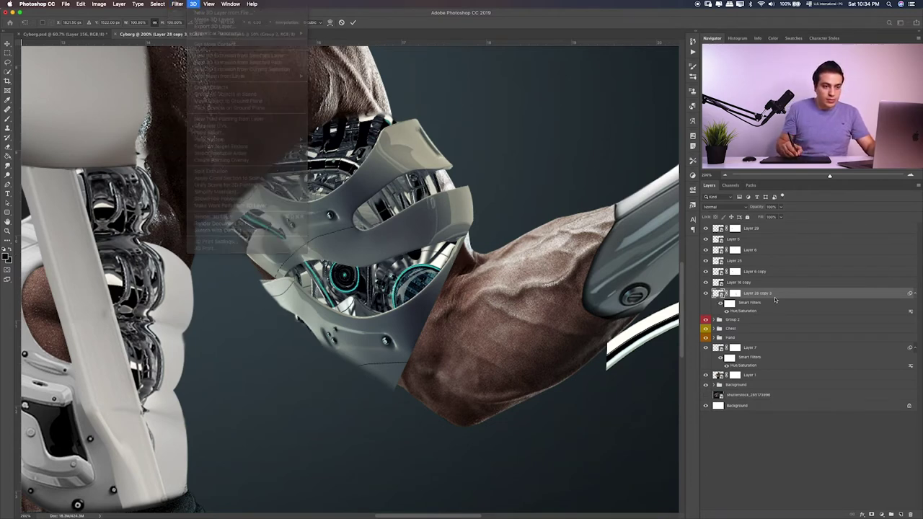
key("Return")
left_click(178, 4)
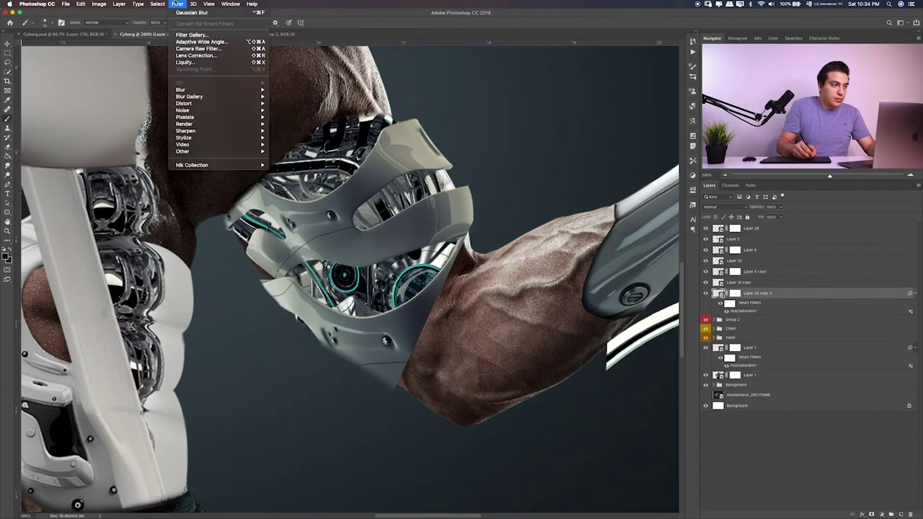
left_click(189, 62)
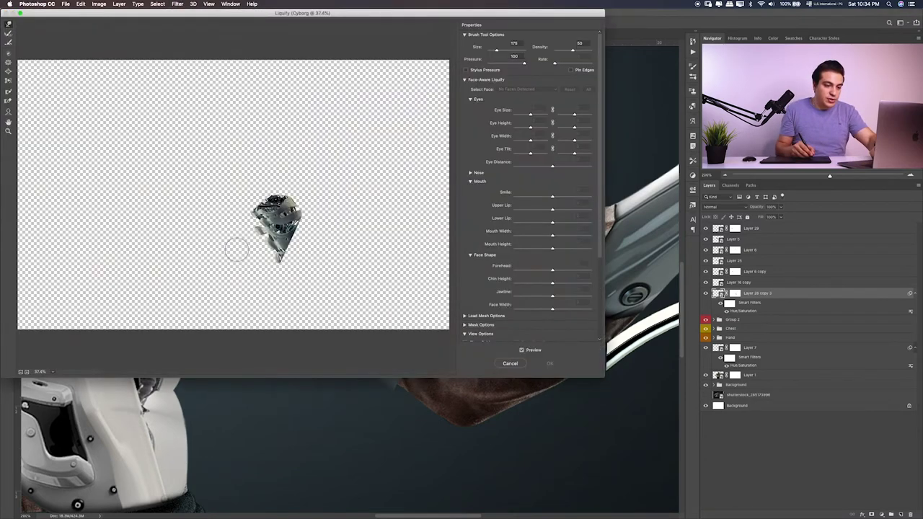
scroll(235, 249, "up", 3)
scroll(267, 243, "up", 3)
scroll(267, 243, "down", 1)
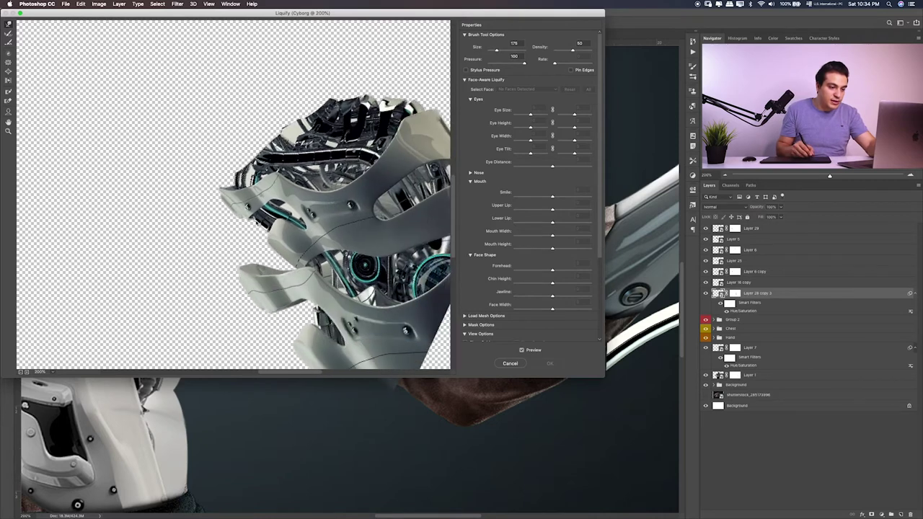
scroll(292, 238, "down", 2)
Step: Resize the Liquify brush, bend the lower-left plate toward the arm, and apply
key("bracketleft")
key("bracketleft")
key("bracketleft")
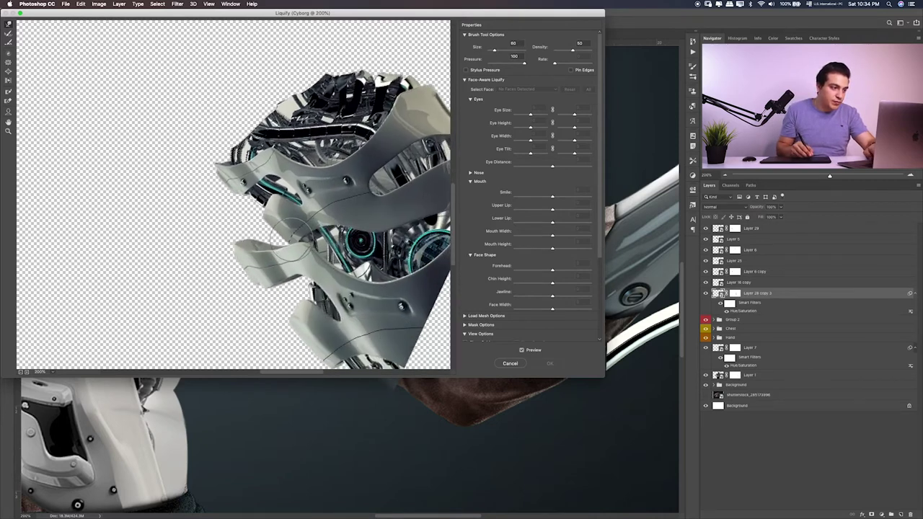
left_click_drag(292, 234, 289, 245)
key("bracketleft")
key("bracketleft")
key("bracketleft")
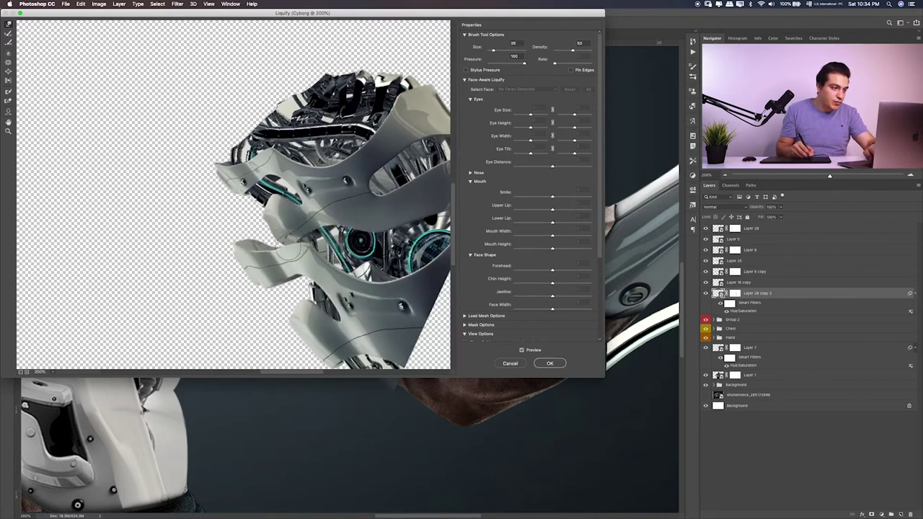
key("bracketright")
key("bracketright")
key("bracketright")
key("bracketright")
key("bracketright")
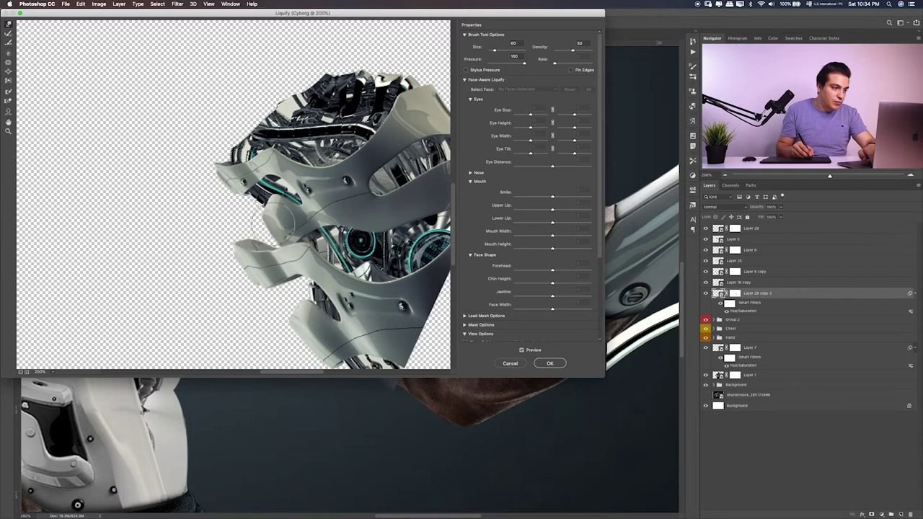
key("bracketright")
key("bracketright")
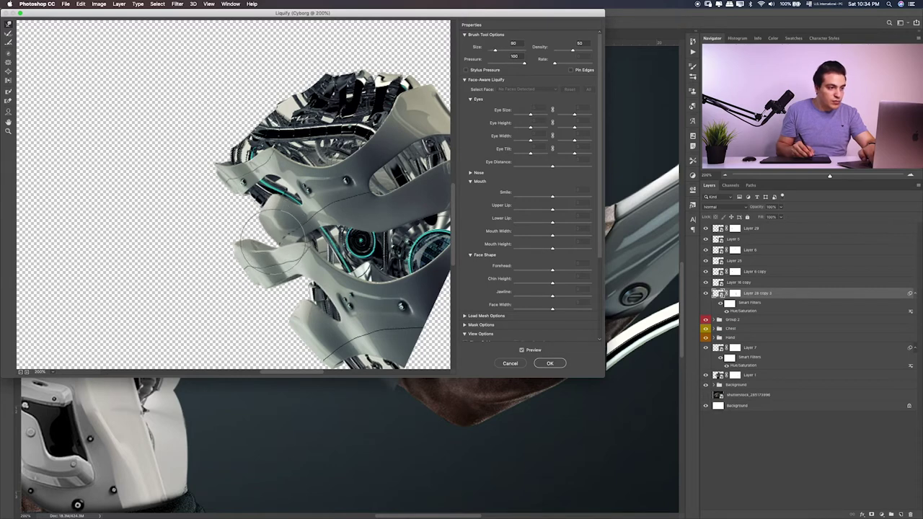
left_click_drag(270, 241, 278, 259)
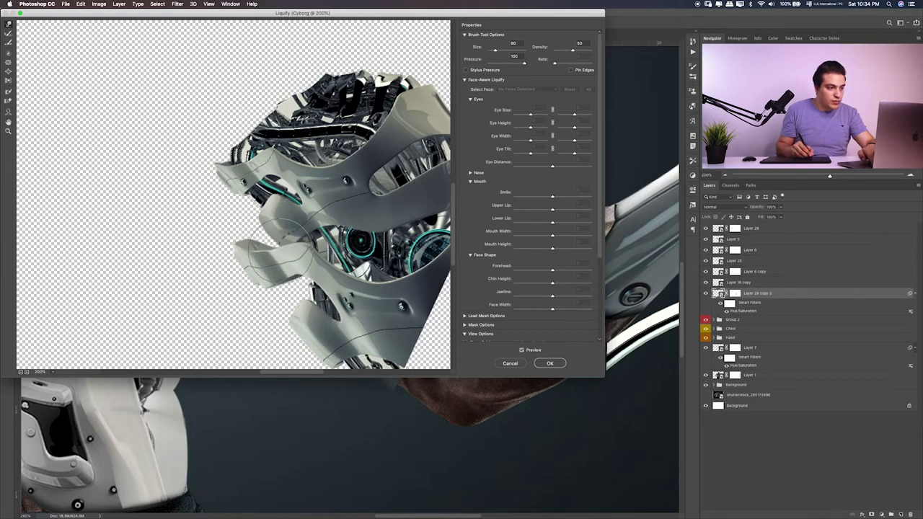
left_click(549, 364)
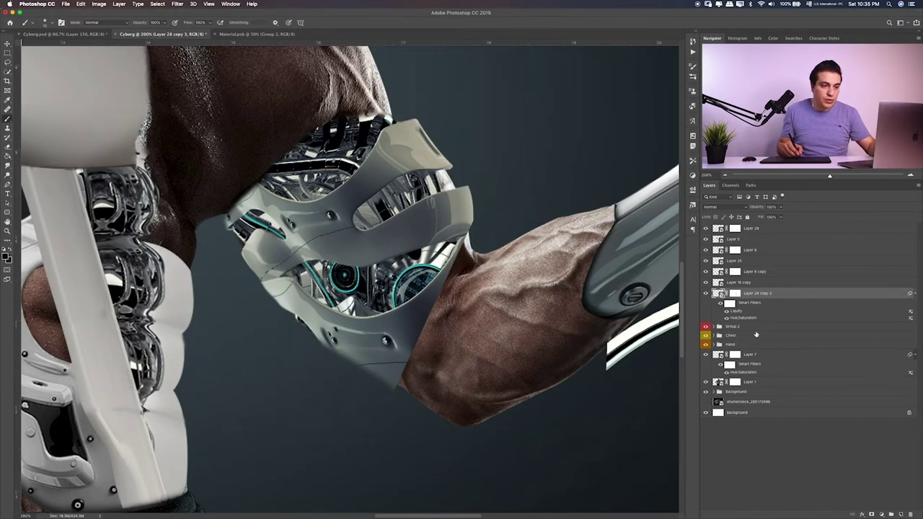
left_click(734, 295)
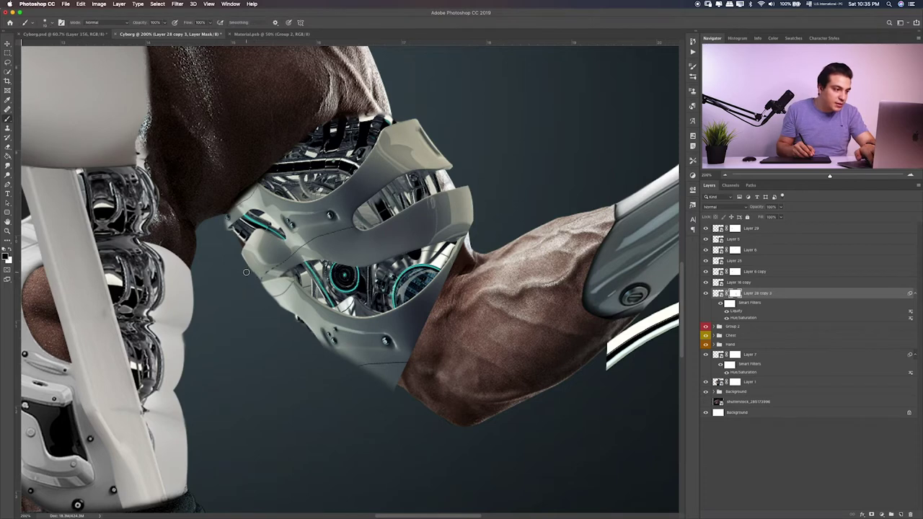
key("bracketright")
key("bracketright")
key("bracketright")
key("bracketright")
key("bracketleft")
key("bracketleft")
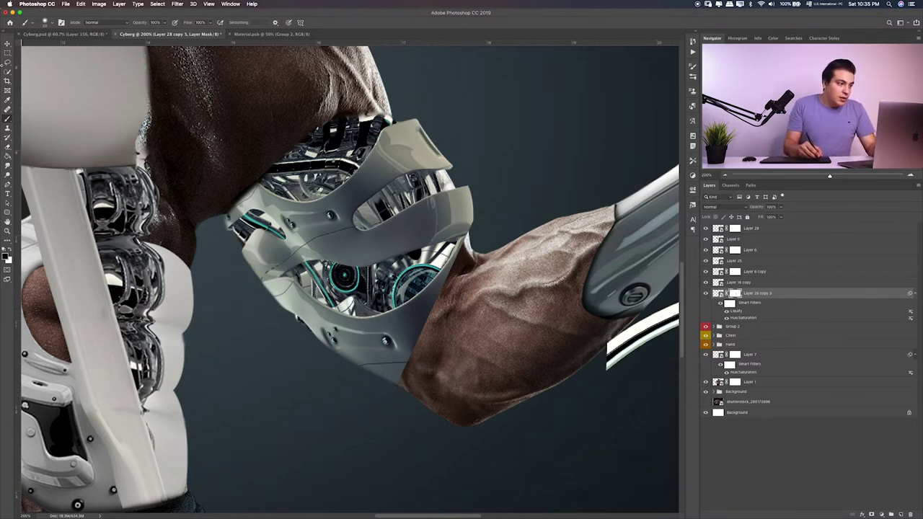
left_click(8, 184)
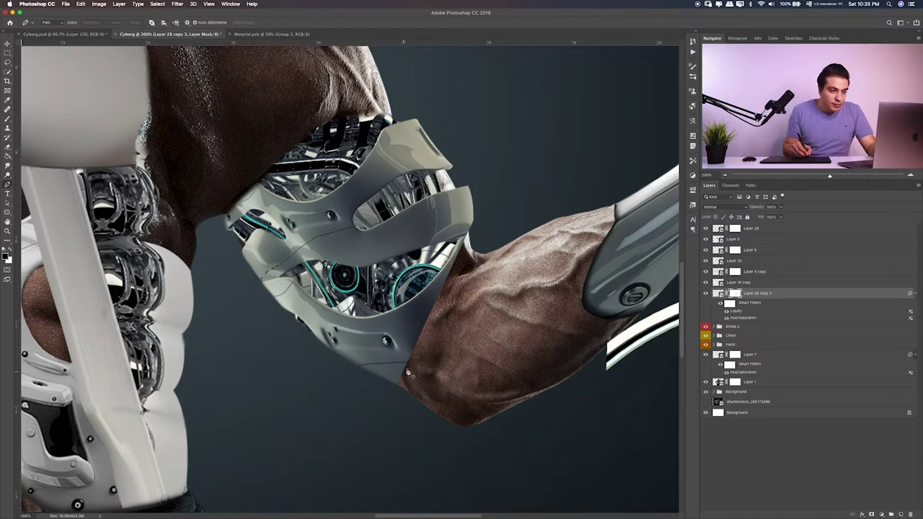
Step: Trace a path under the elbow plate, load it as a selection, then deselect and zoom in
left_click(412, 366)
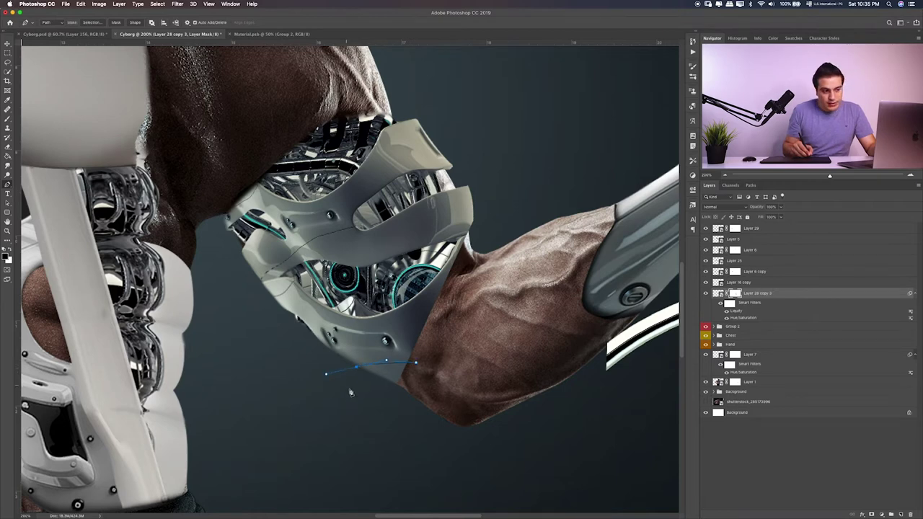
left_click(390, 411)
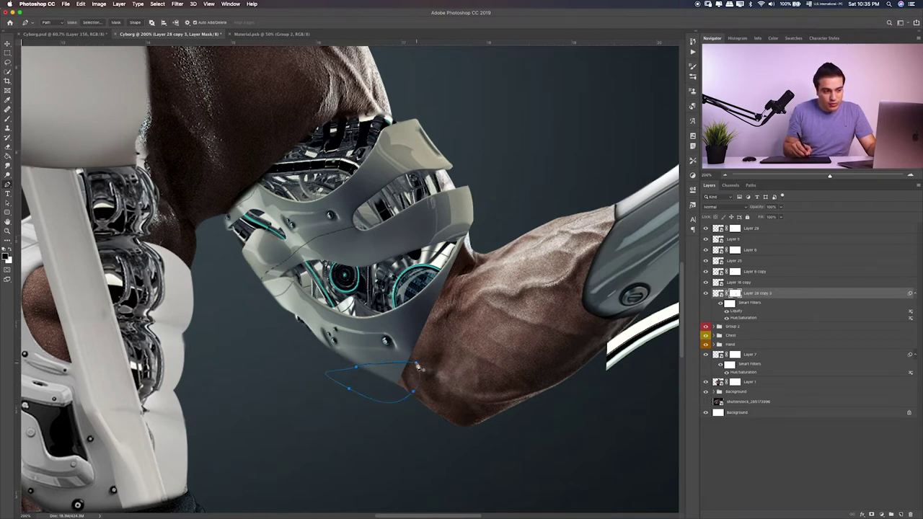
key("ctrl+Return")
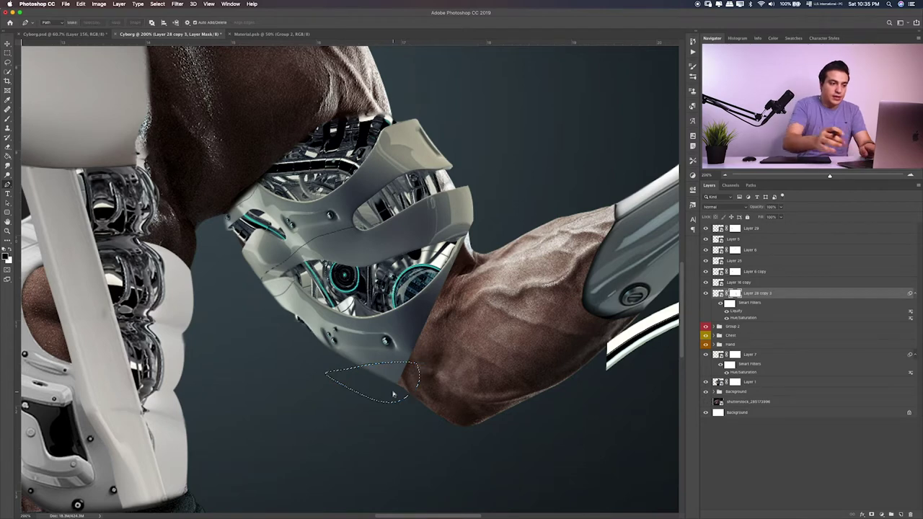
key("b")
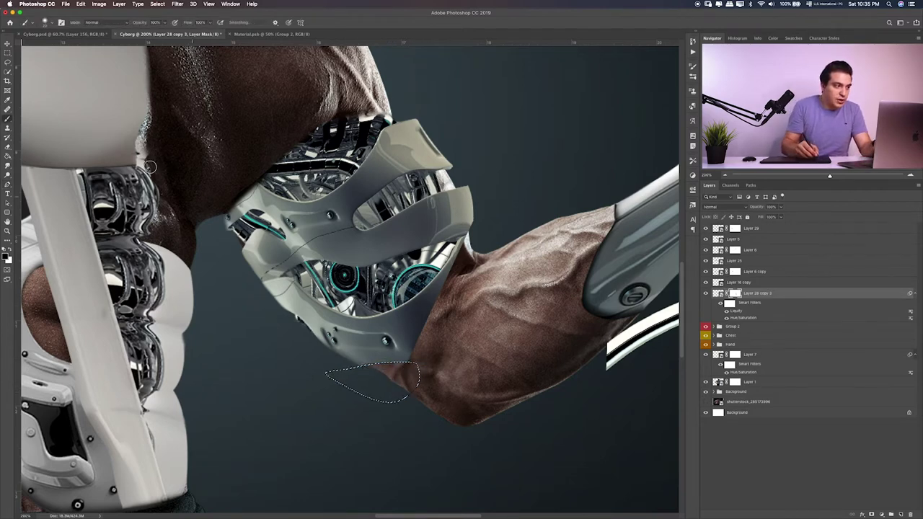
key("m")
key("ctrl+d")
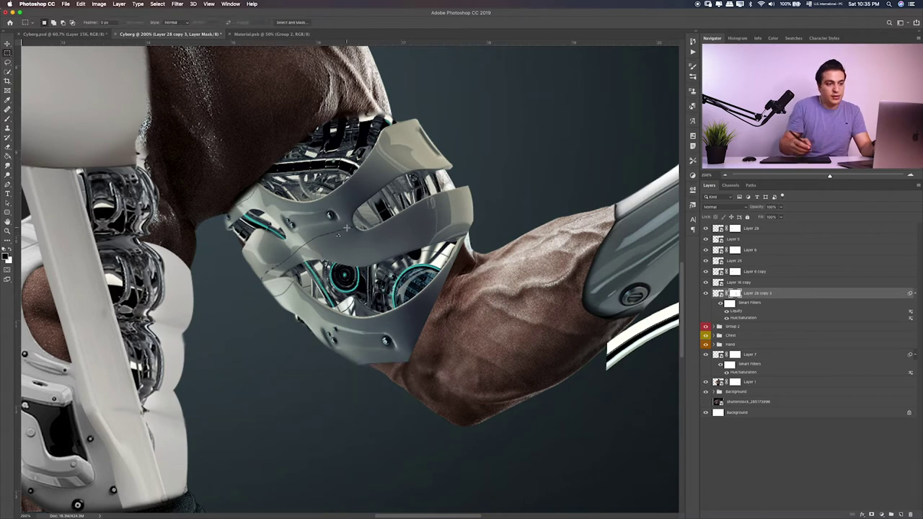
key("ctrl+plus")
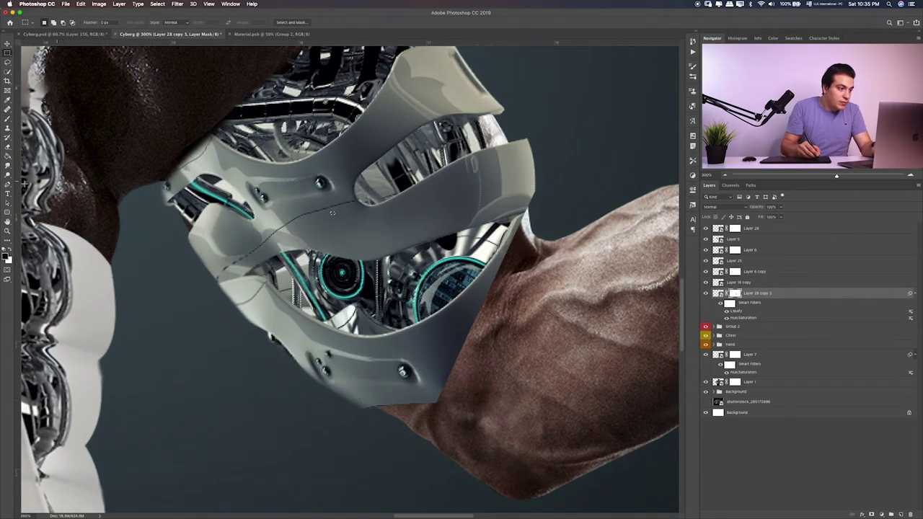
Step: Outline the area below the plate's lower edge, load it as a selection and paint the mask
left_click(8, 185)
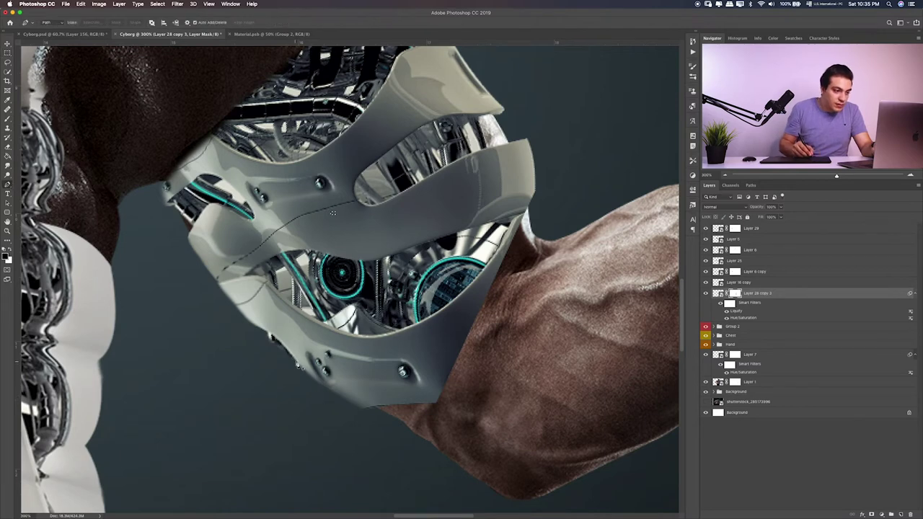
left_click(296, 363)
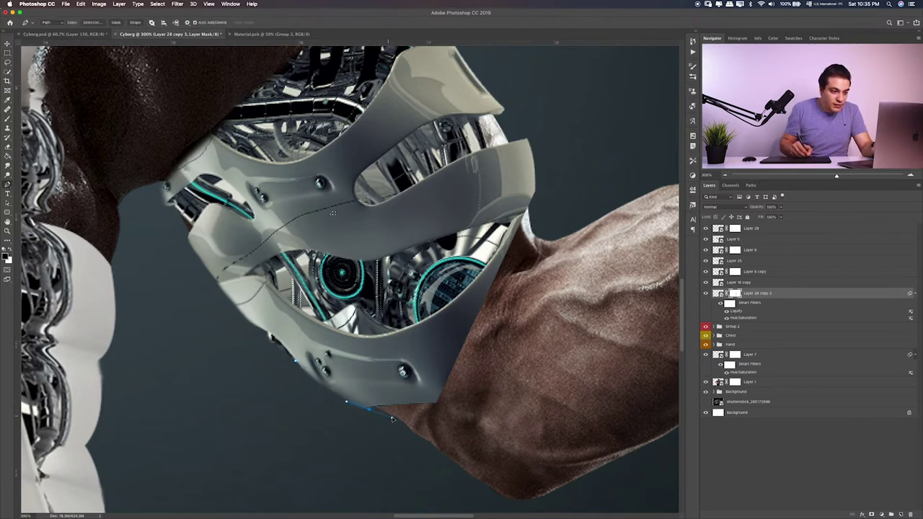
left_click(295, 364)
key("ctrl+Return")
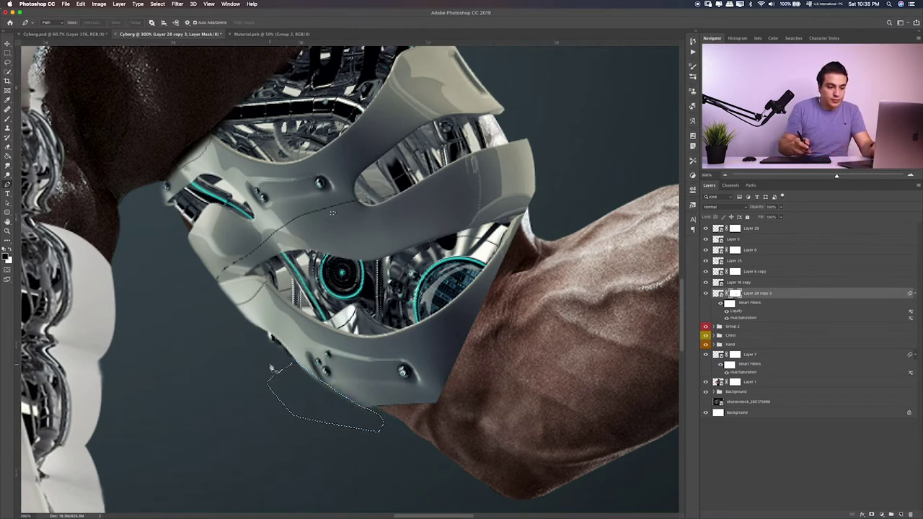
key("b")
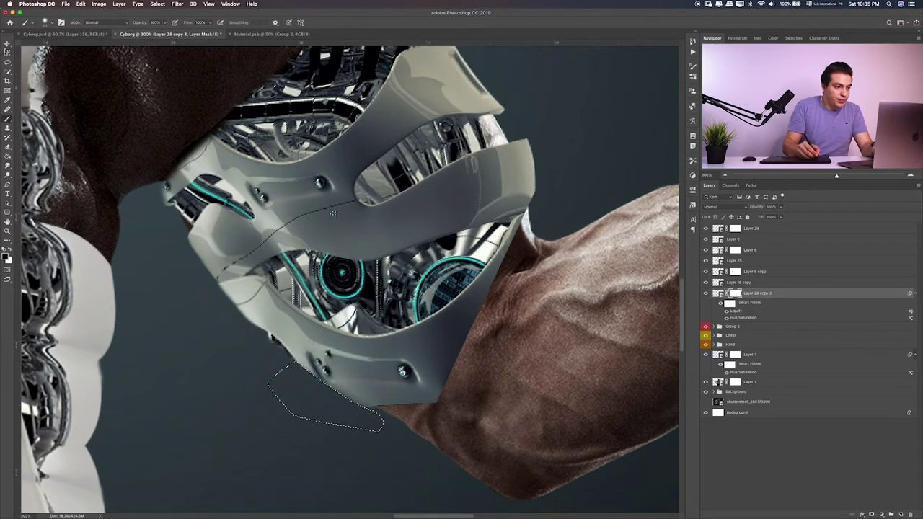
key("ctrl+d")
left_click_drag(255, 210, 278, 255)
key("ctrl+shift+d")
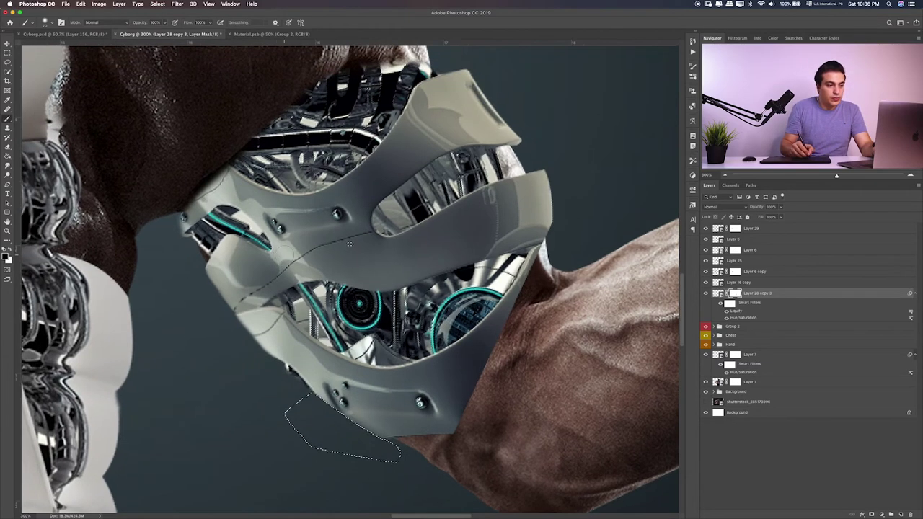
Step: Deselect, then touch up the plate's top edge on the mask with the brush
key("m")
key("ctrl+d")
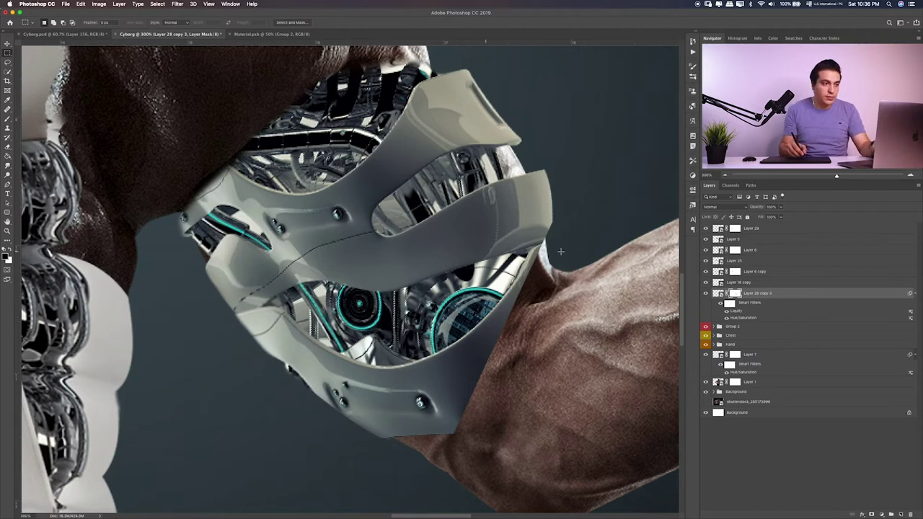
scroll(446, 239, "up", 5)
scroll(445, 238, "right", 5)
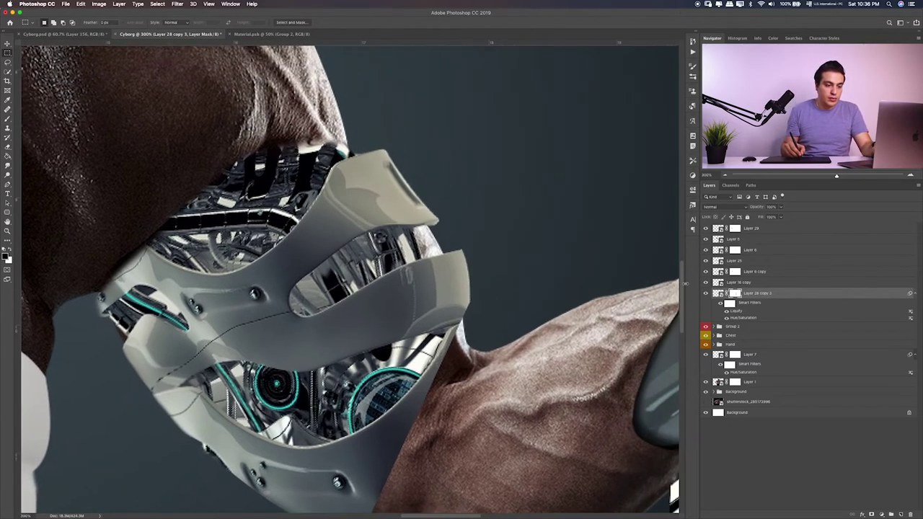
key("b")
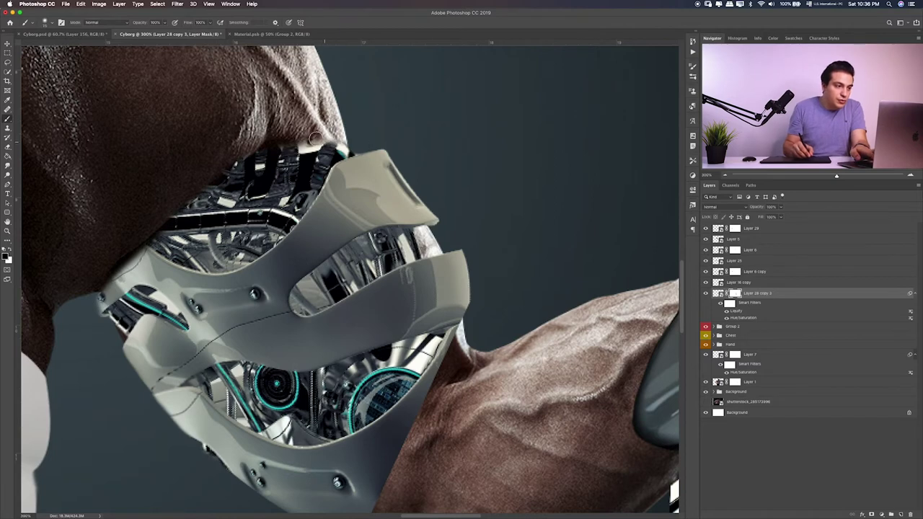
left_click_drag(346, 150, 312, 143)
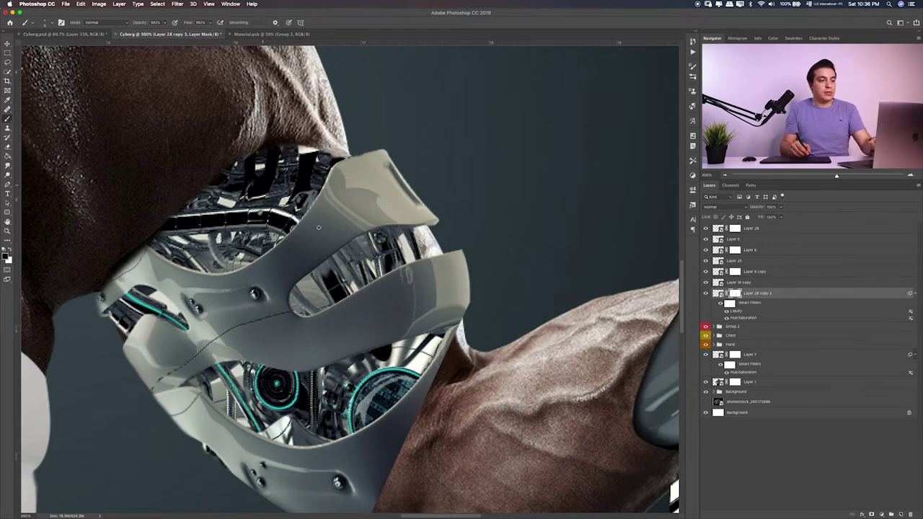
left_click_drag(310, 331, 409, 213)
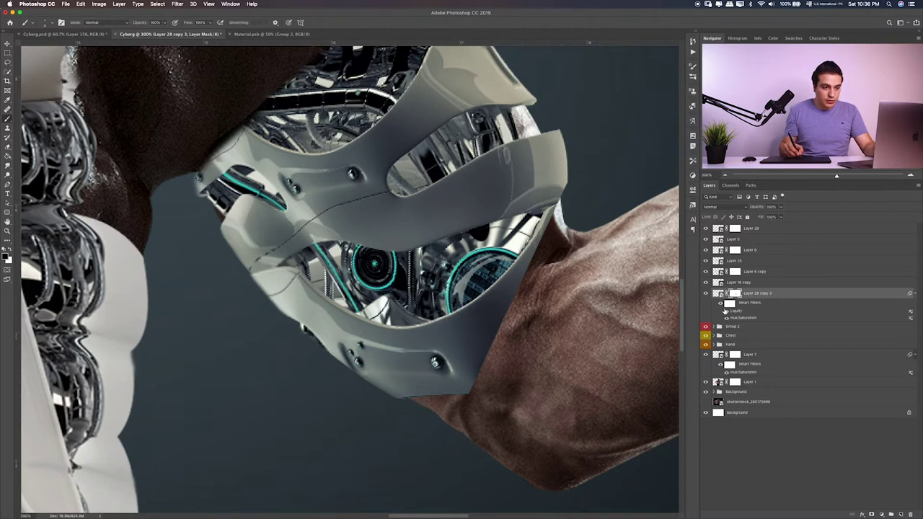
Step: Pen-trace a curve along the forearm edge, select it, and paint the plate's mask with a larger brush
left_click(12, 180)
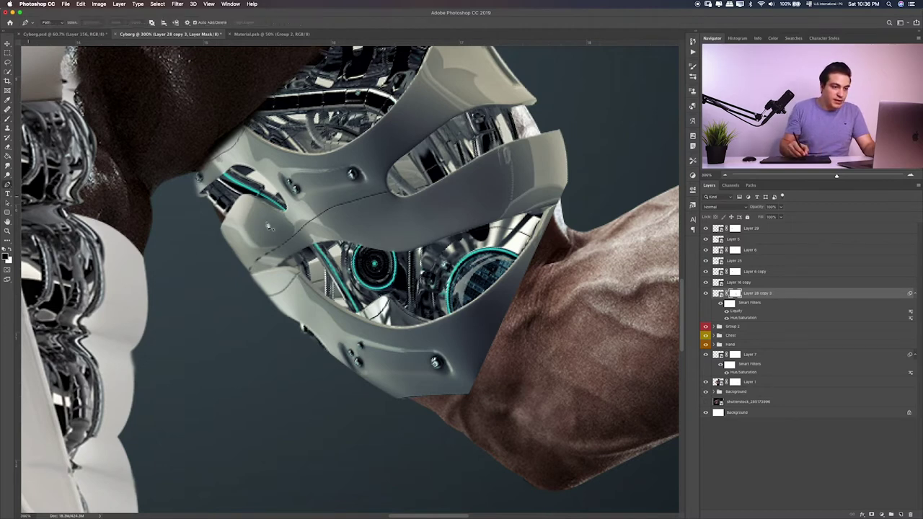
left_click(540, 262)
left_click_drag(475, 361, 470, 415)
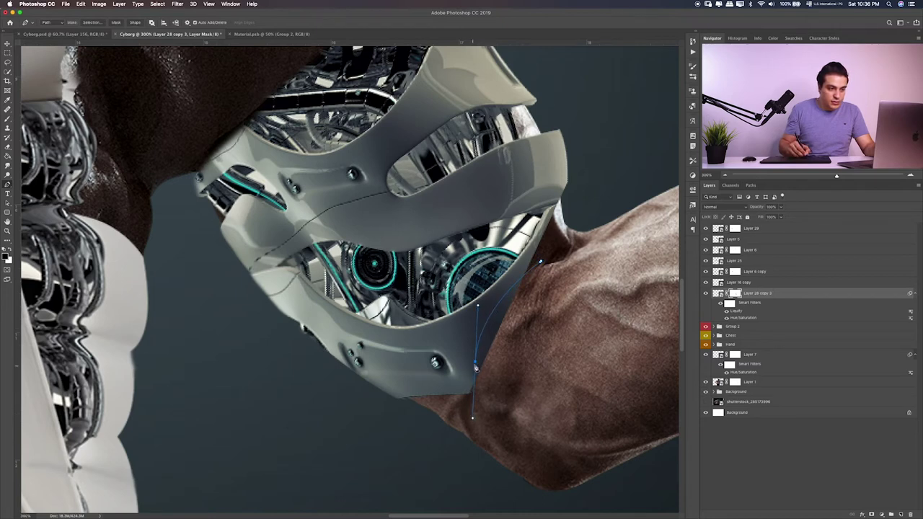
left_click_drag(475, 367, 471, 370)
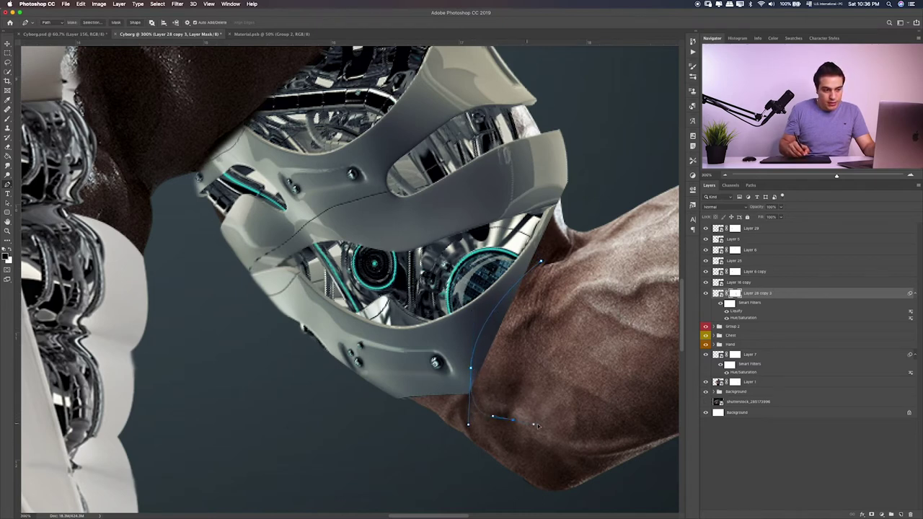
left_click_drag(543, 425, 549, 418)
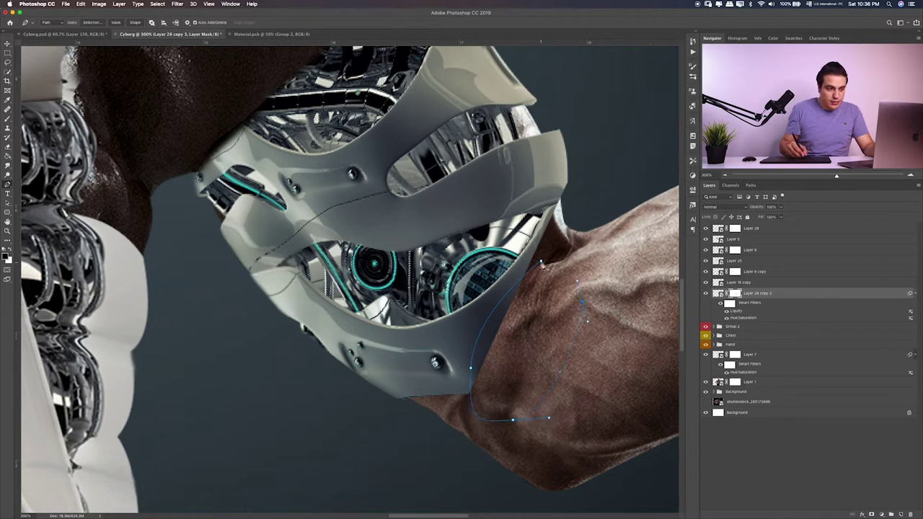
key("ctrl+Return")
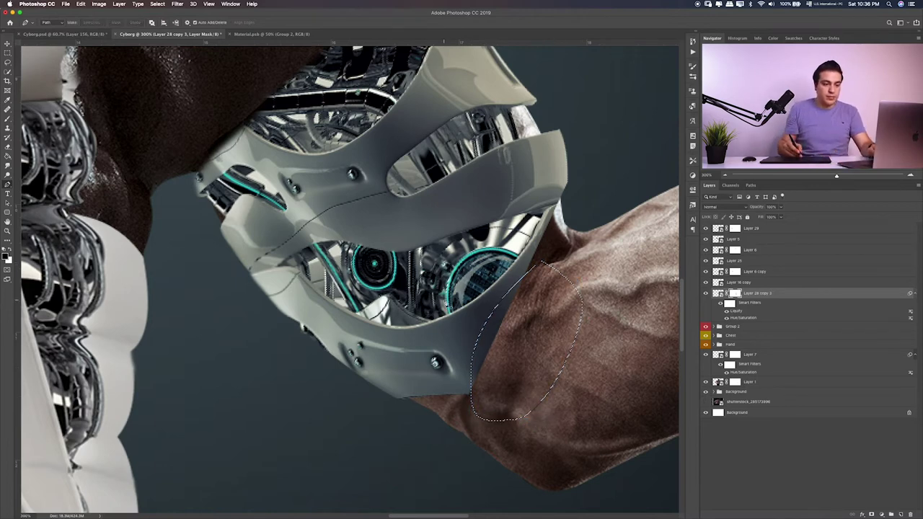
key("b")
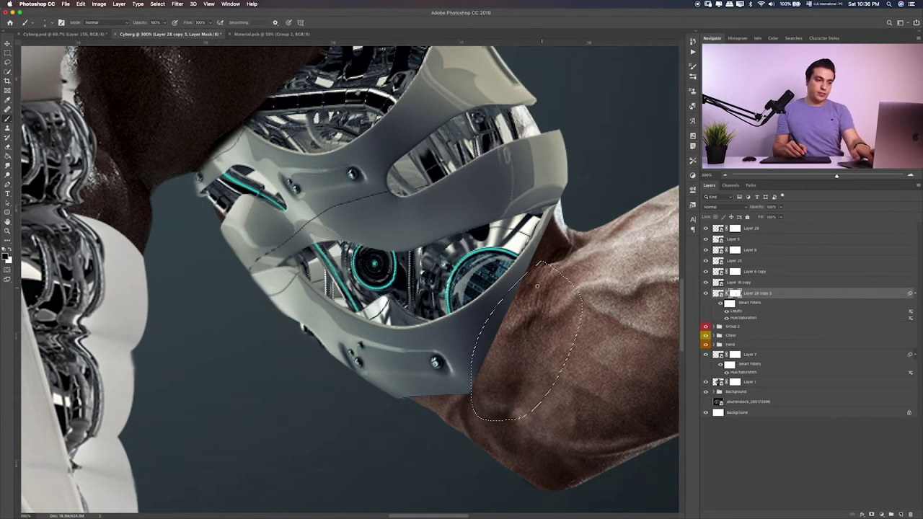
key("bracketright")
key("bracketright")
key("bracketright")
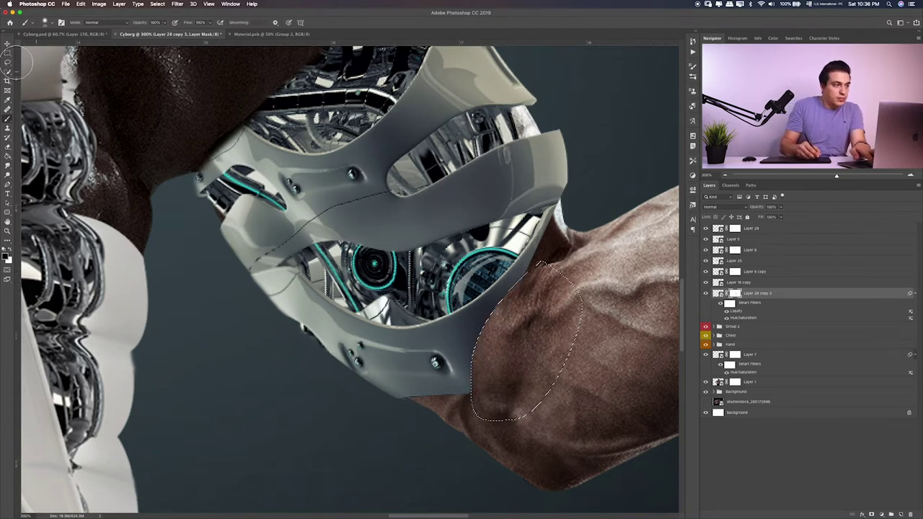
left_click(7, 53)
key("ctrl+d")
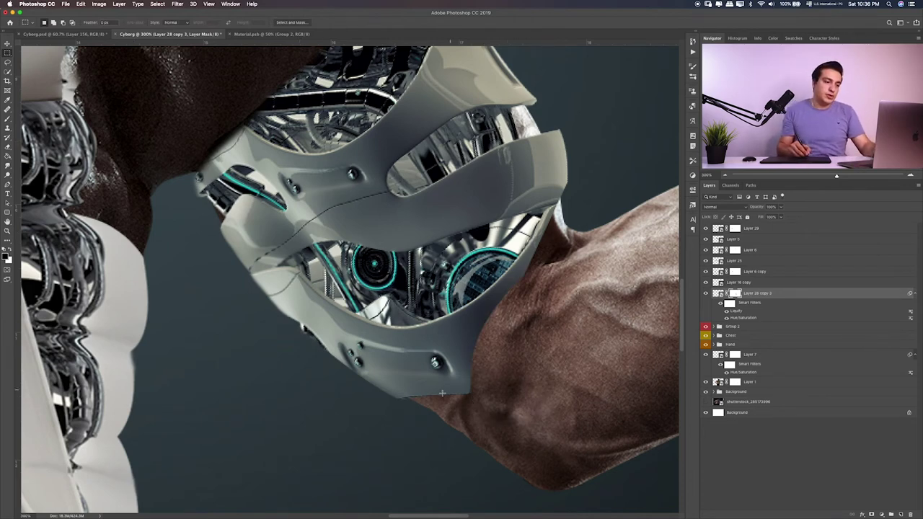
key("b")
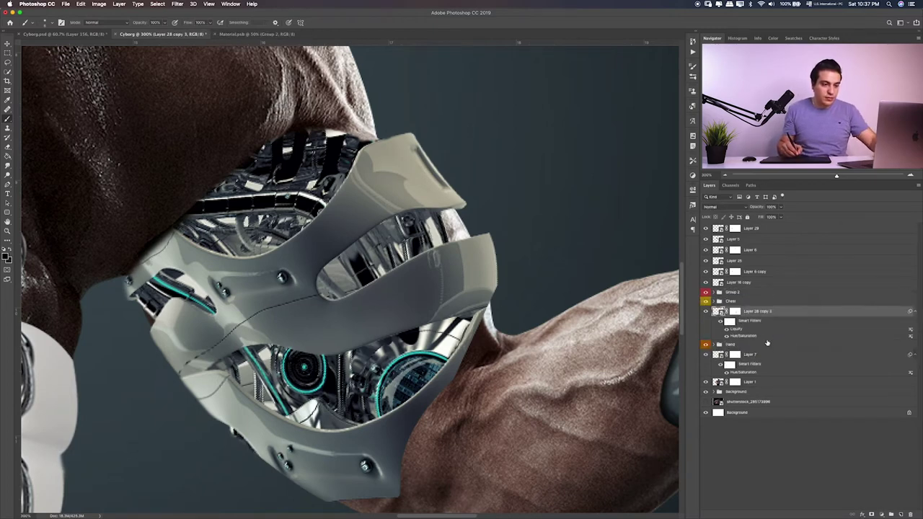
Step: Put Layer 28 copy 3 into a new group named 'Hand'
key("ctrl+g")
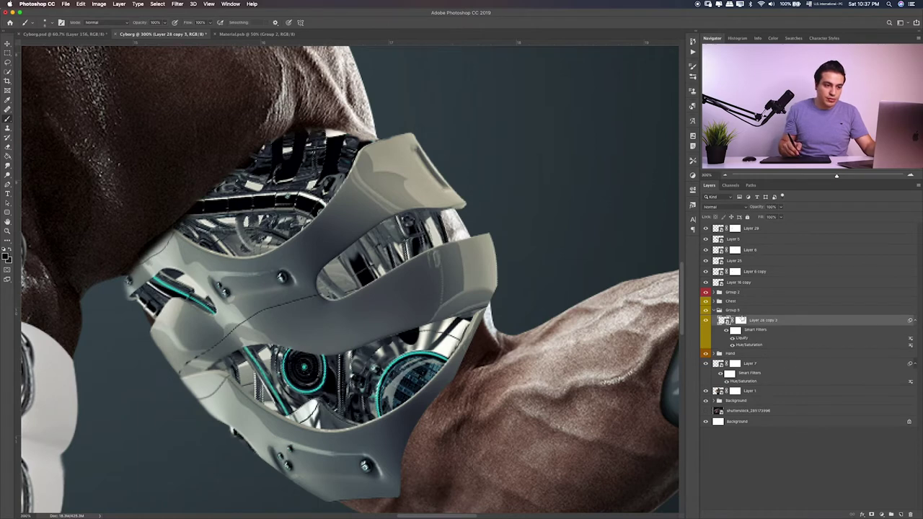
double_click(732, 310)
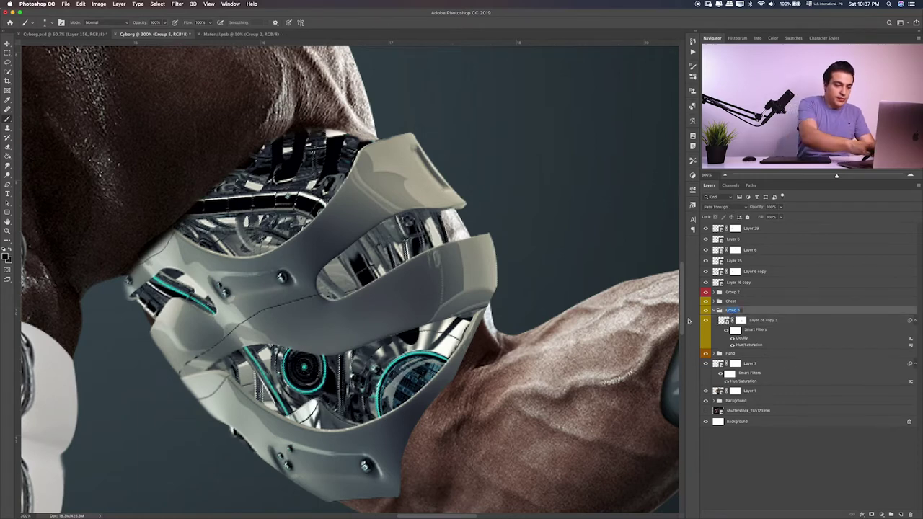
type("Hand")
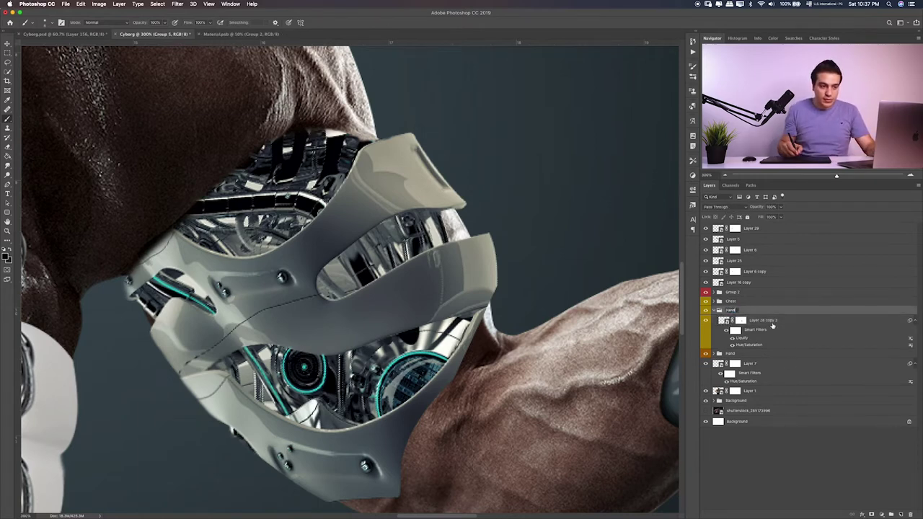
key("Return")
left_click(778, 321)
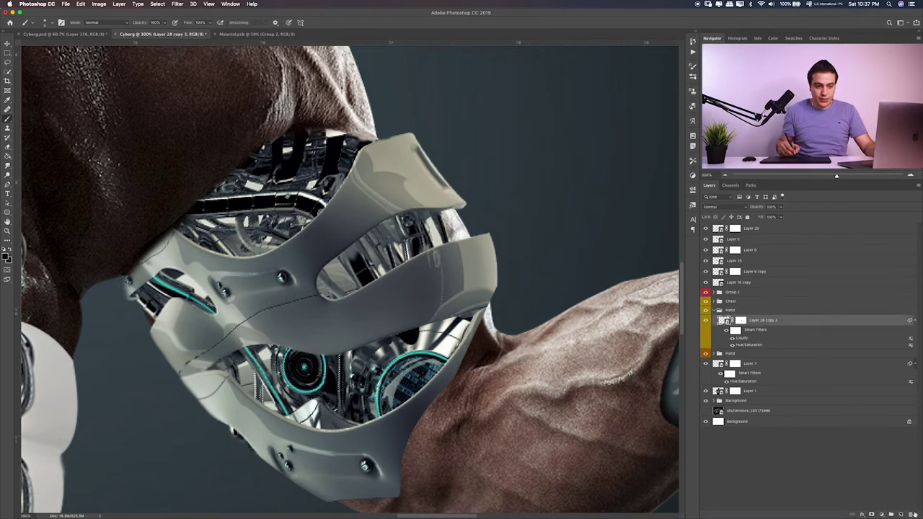
Step: On a new layer, paint dark shading along the armour's left and lower edges and change its blend mode
left_click(900, 514)
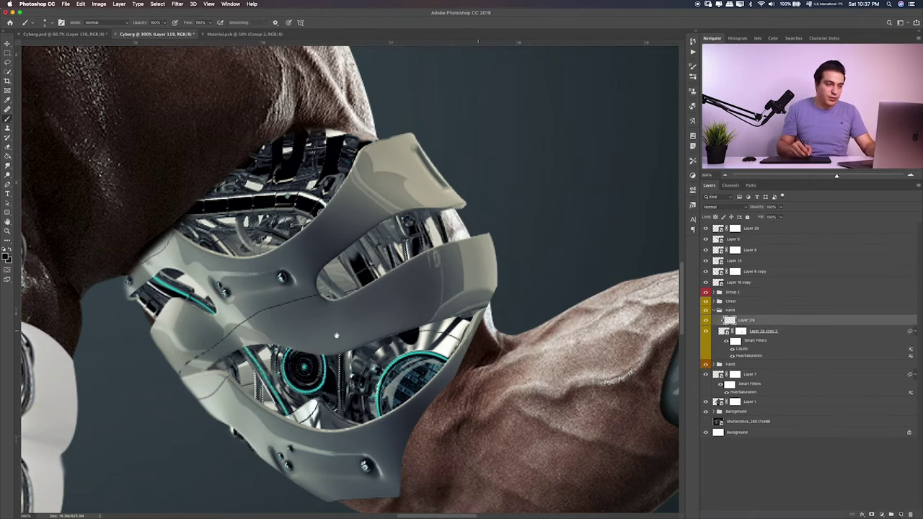
scroll(337, 336, "down", 3)
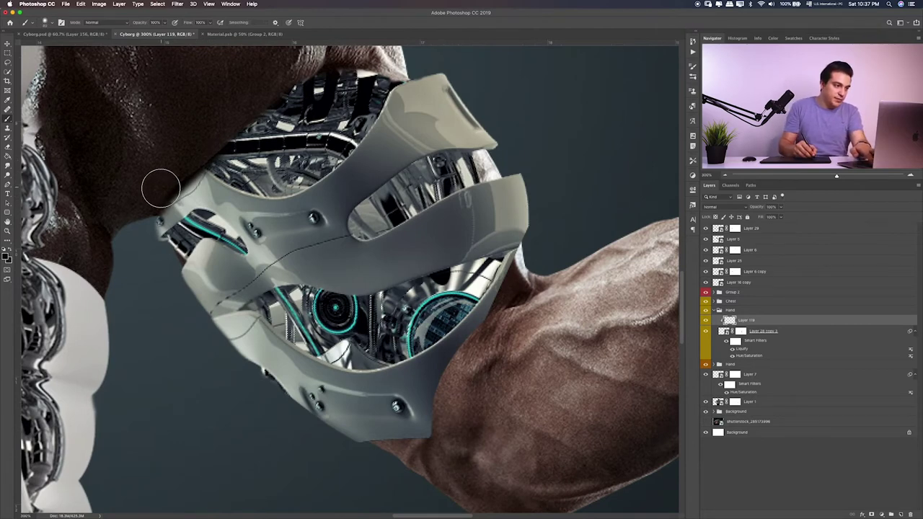
left_click_drag(160, 188, 223, 319)
left_click_drag(185, 154, 247, 330)
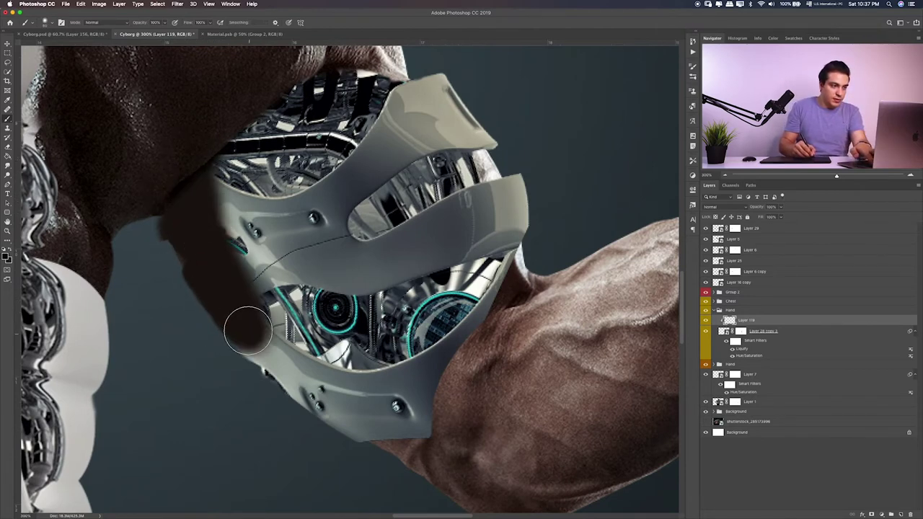
mouse_move(185, 148)
left_mouse_down()
mouse_move(279, 393)
mouse_move(346, 432)
mouse_move(281, 303)
left_mouse_up()
mouse_move(181, 165)
left_mouse_down()
mouse_move(235, 265)
mouse_move(425, 432)
left_mouse_up()
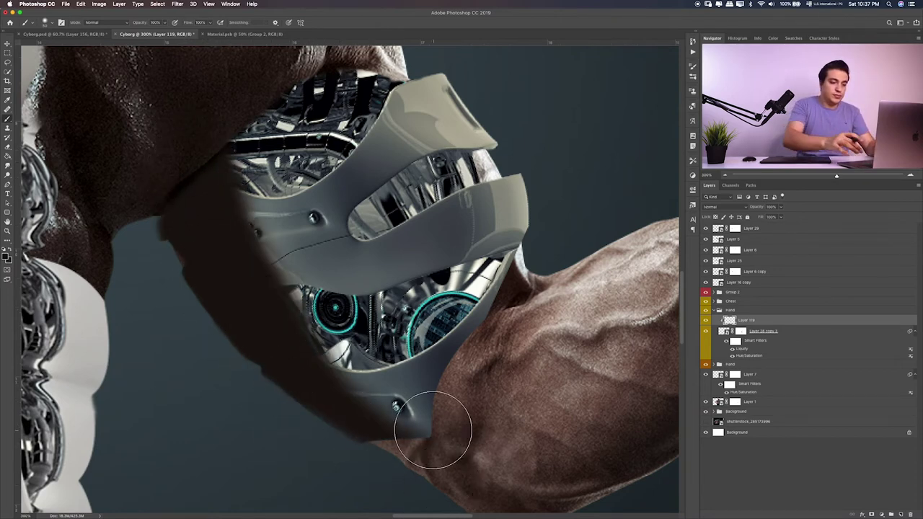
key("v")
key("shift+plus")
key("shift+plus")
key("shift+plus")
Step: Preview Layer 119's shading in several blend modes, including Hard Light and Overlay
key("shift+plus")
key("shift+plus")
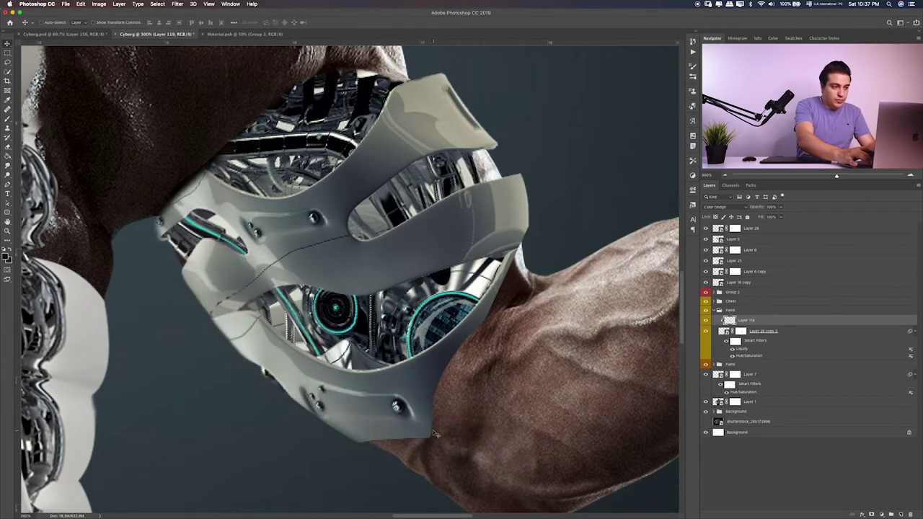
key("shift+plus")
key("shift+plus")
key("shift+plus")
key("shift+plus")
key("shift+plus")
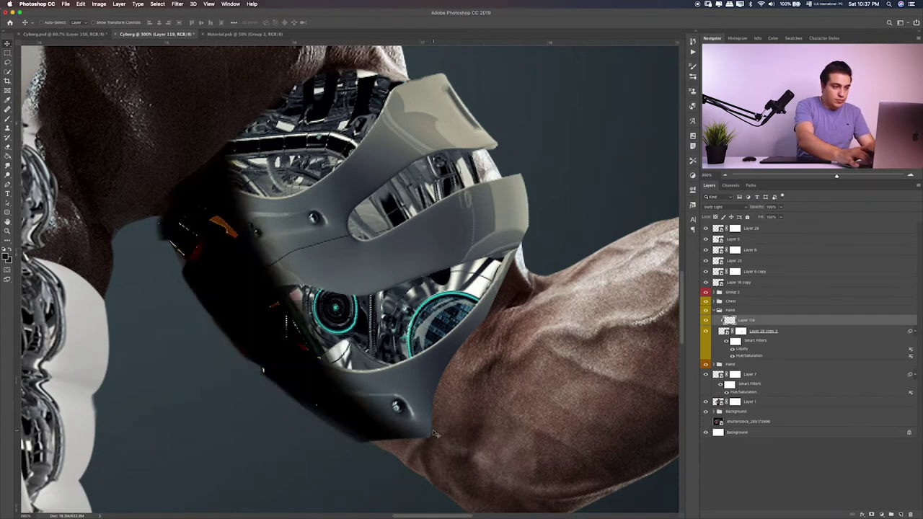
key("shift+plus")
key("shift+plus")
key("shift+plus")
key("shift+plus")
key("shift+plus")
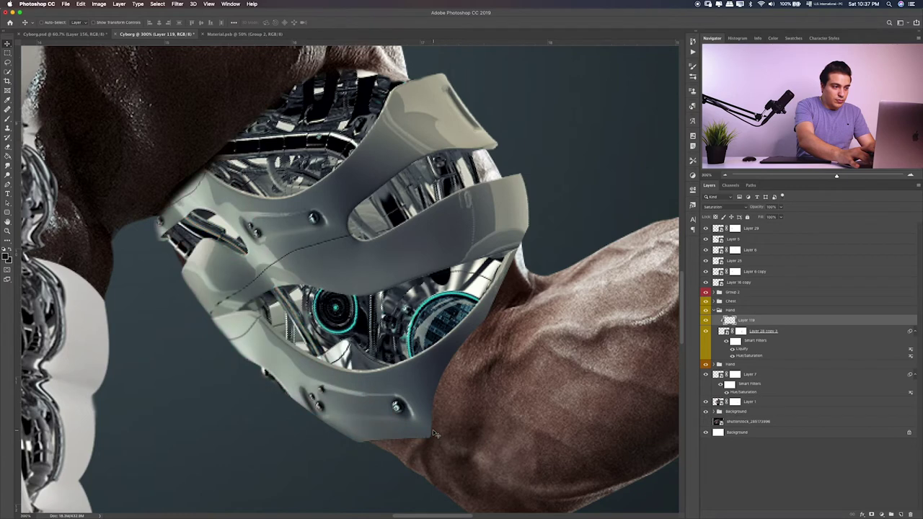
key("shift+plus")
key("shift+plus")
key("shift+plus")
key("shift+plus")
key("shift+plus")
key("shift+plus")
key("shift+plus")
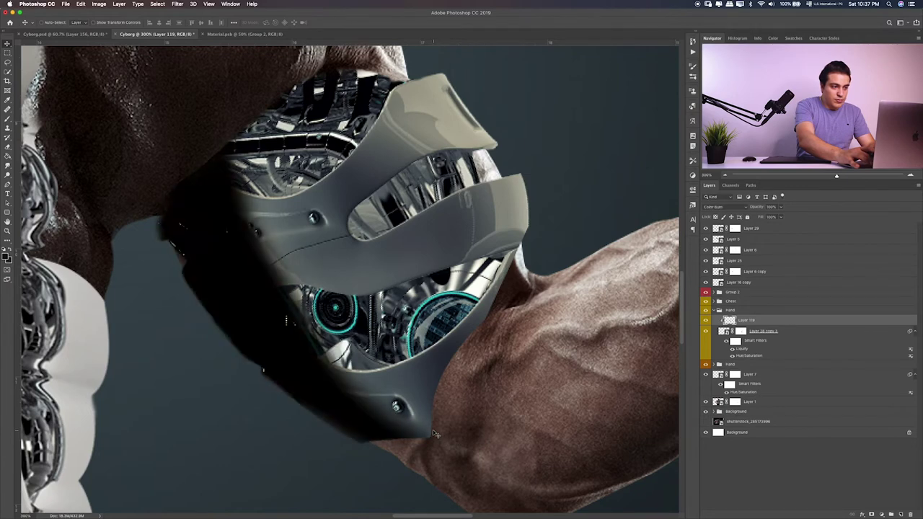
key("shift+plus")
key("shift+plus")
key("shift+plus")
key("shift+plus")
key("shift+plus")
key("shift+plus")
key("shift+plus")
key("shift+plus")
key("shift+plus")
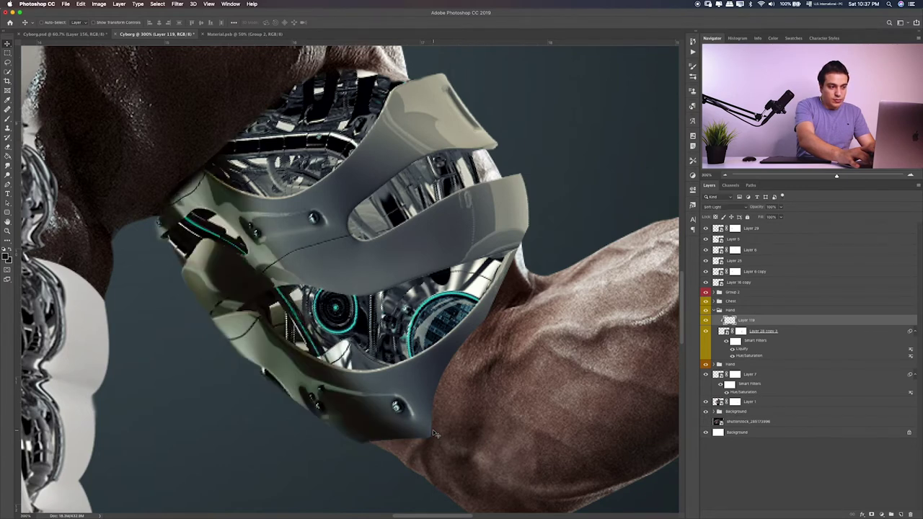
key("shift+plus")
key("shift+minus")
key("shift+minus")
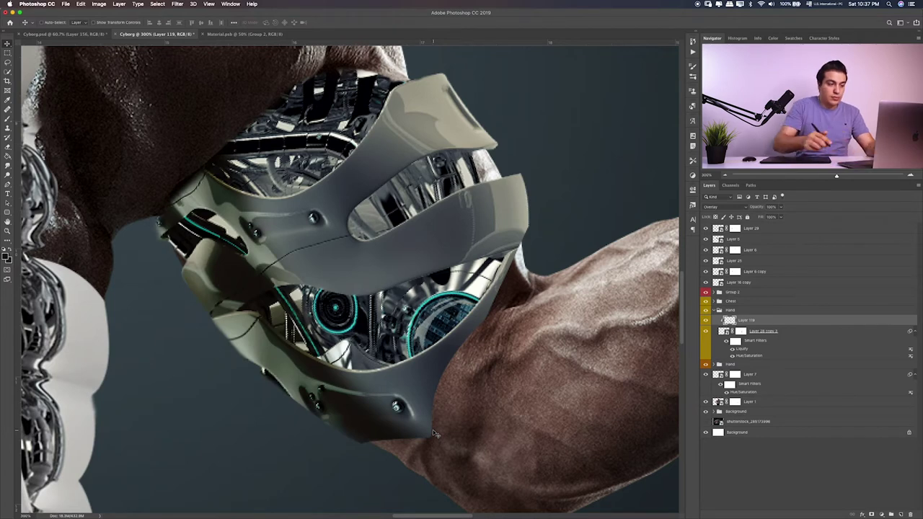
Step: Settle Layer 119 on Hard Light, pick the Eraser at 20%, and pan to the bicep
key("e")
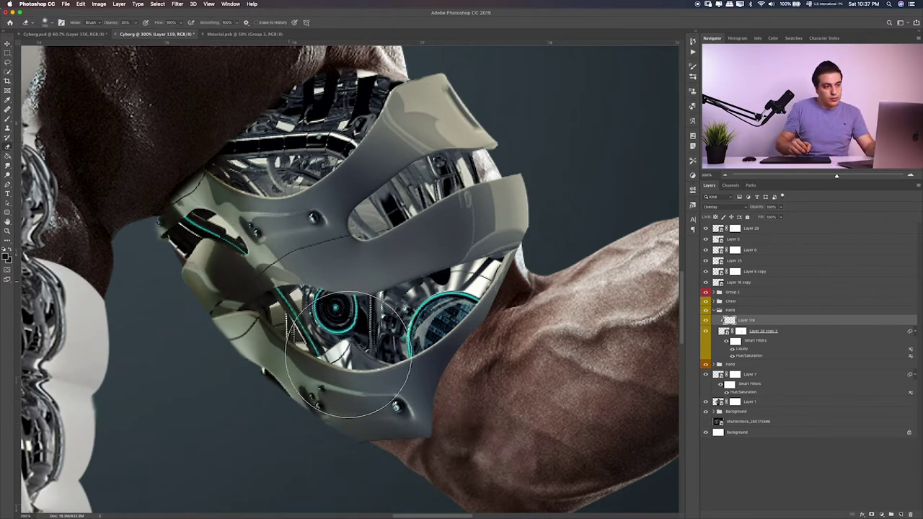
key("v")
key("shift+plus")
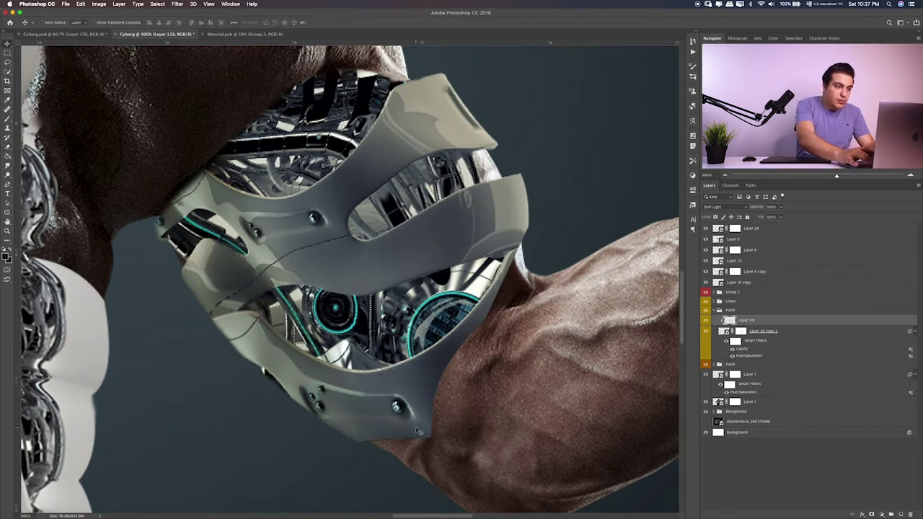
key("shift+plus")
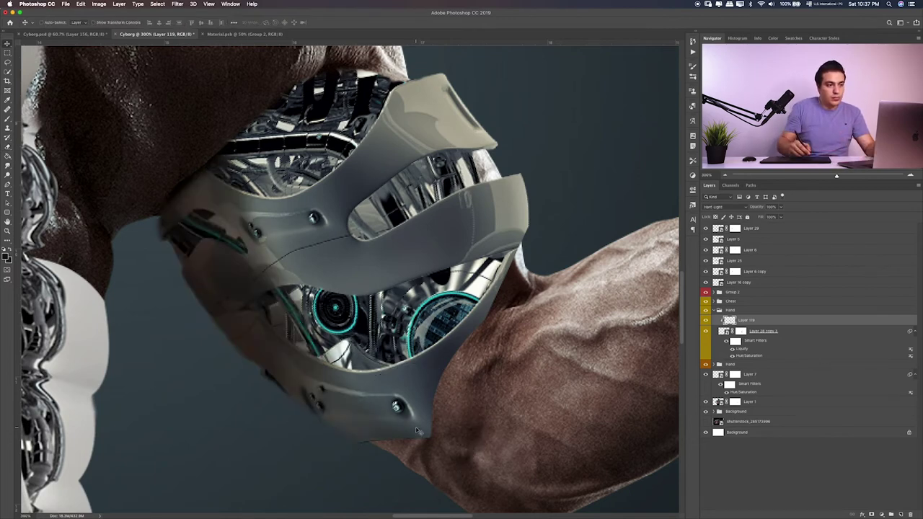
key("e")
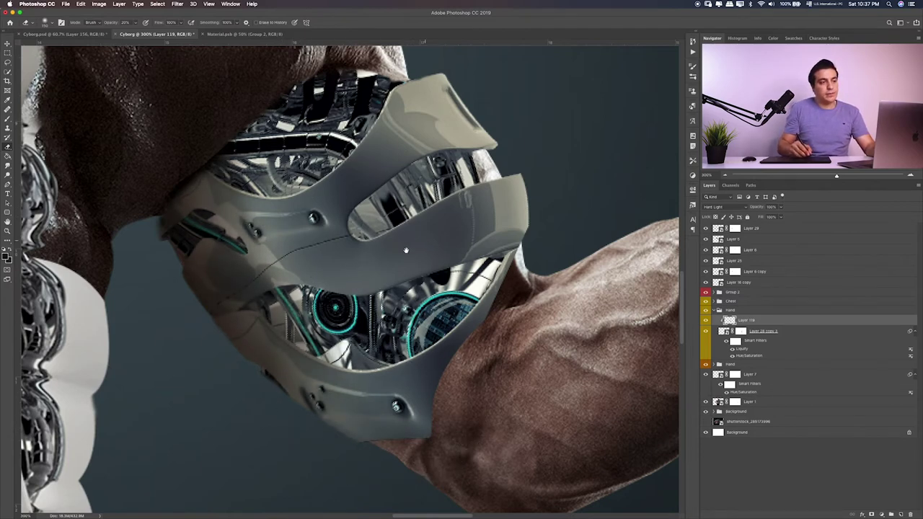
mouse_move(485, 210)
left_mouse_down()
mouse_move(362, 289)
mouse_move(366, 300)
left_mouse_up()
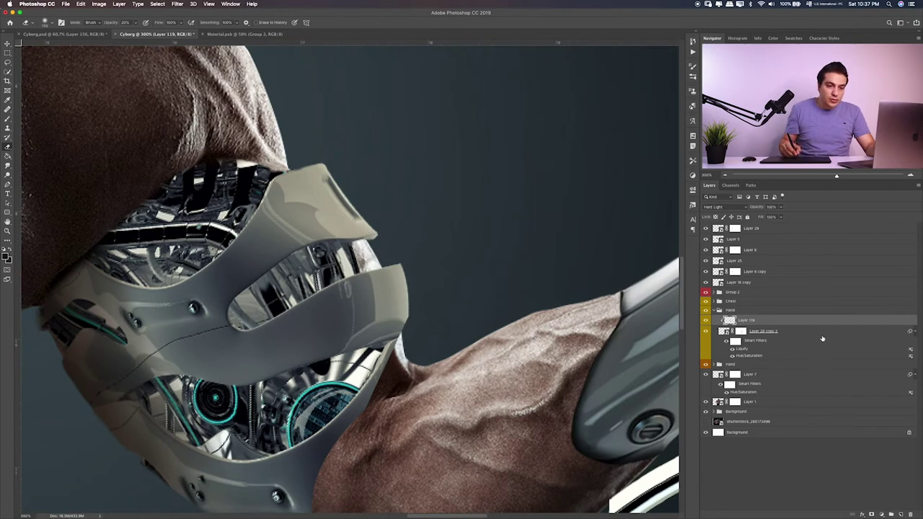
Step: Add new Layer 120 and fade the Layer 28 copy 3 armour to 11% opacity
left_click(821, 335)
left_click(898, 515)
key("b")
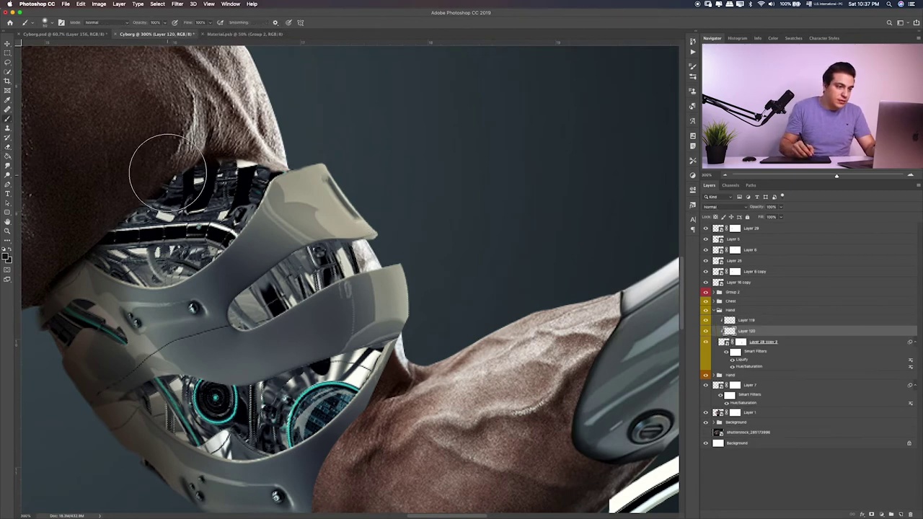
left_click(705, 344)
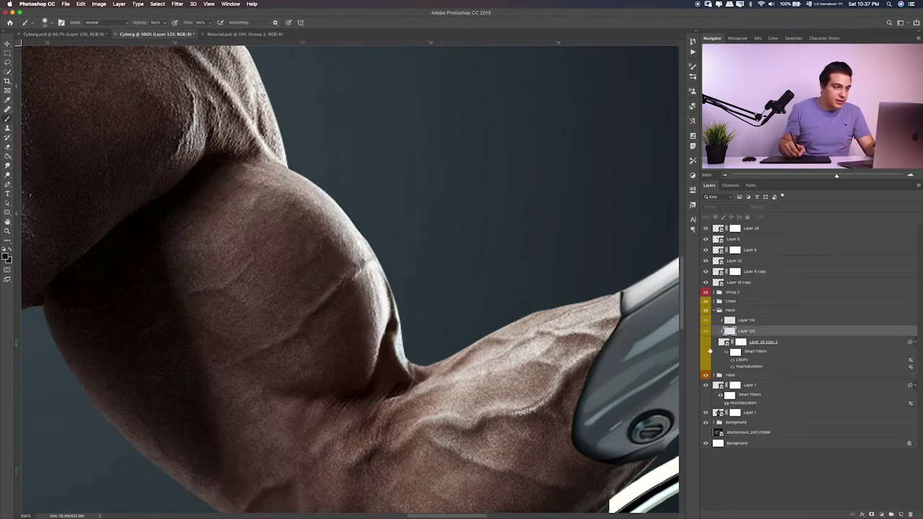
left_click(706, 343)
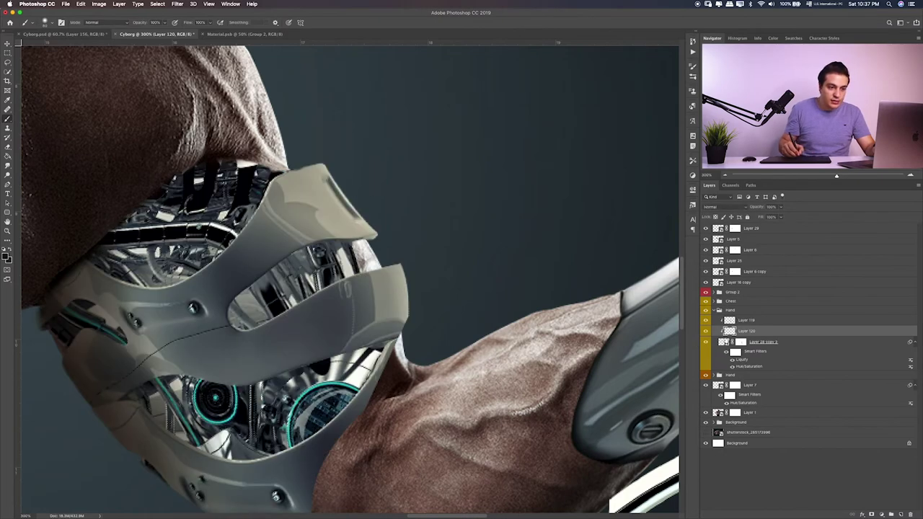
left_click(723, 343)
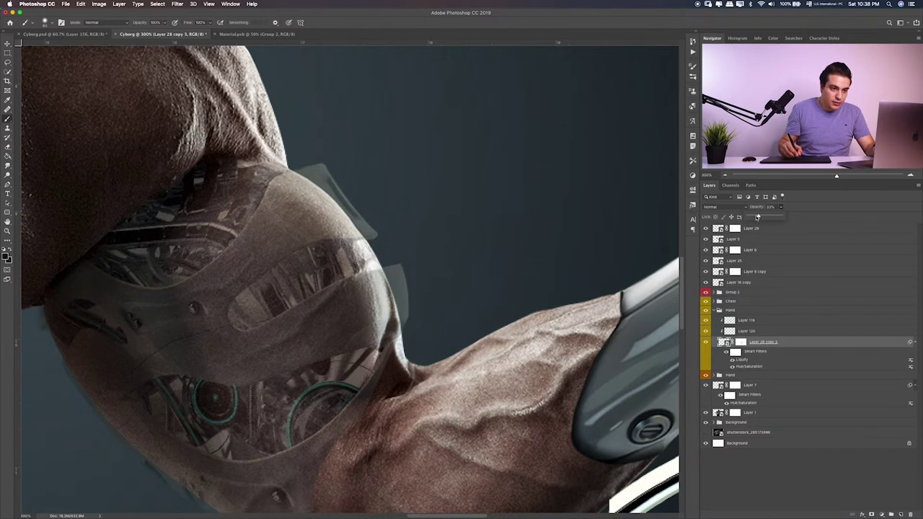
left_click_drag(757, 217, 751, 217)
Step: Paint a smooth dark shadow on Layer 120 under the armpit and along the inner bicep
left_click_drag(358, 314, 455, 242)
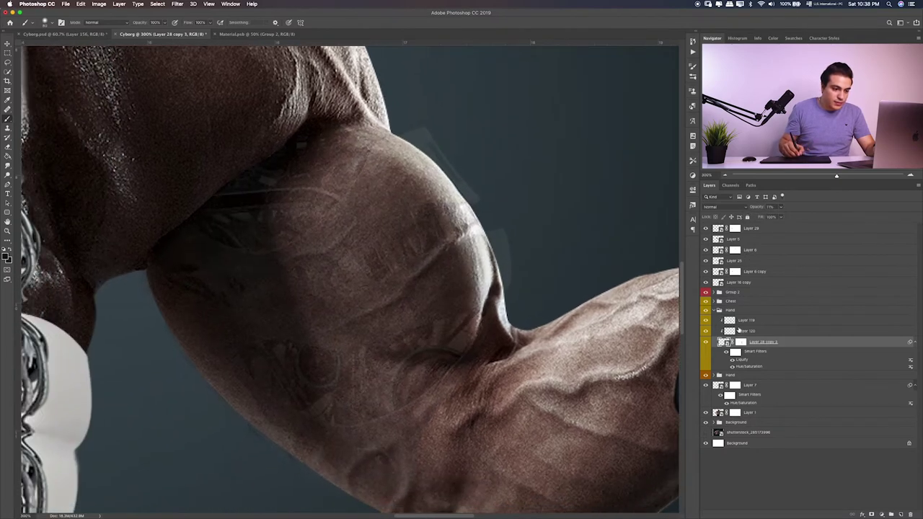
left_click(743, 320)
left_click(739, 331)
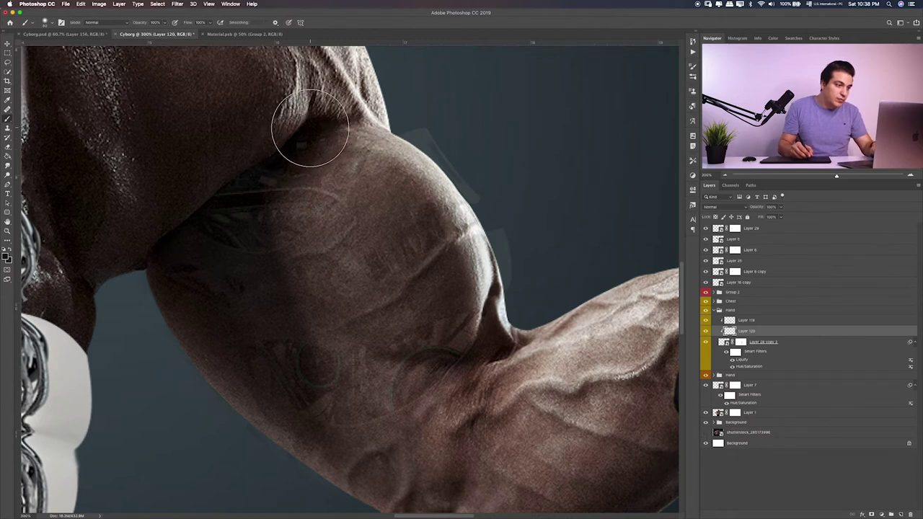
left_click_drag(298, 143, 303, 139)
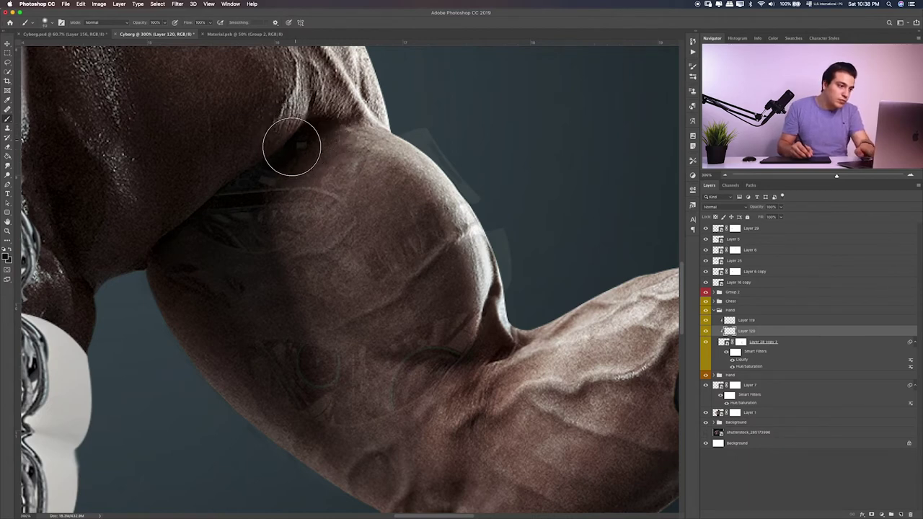
key("bracketleft")
key("bracketleft")
mouse_move(253, 188)
left_mouse_down()
mouse_move(243, 208)
mouse_move(204, 227)
mouse_move(215, 239)
mouse_move(252, 202)
mouse_move(264, 262)
mouse_move(332, 439)
left_mouse_up()
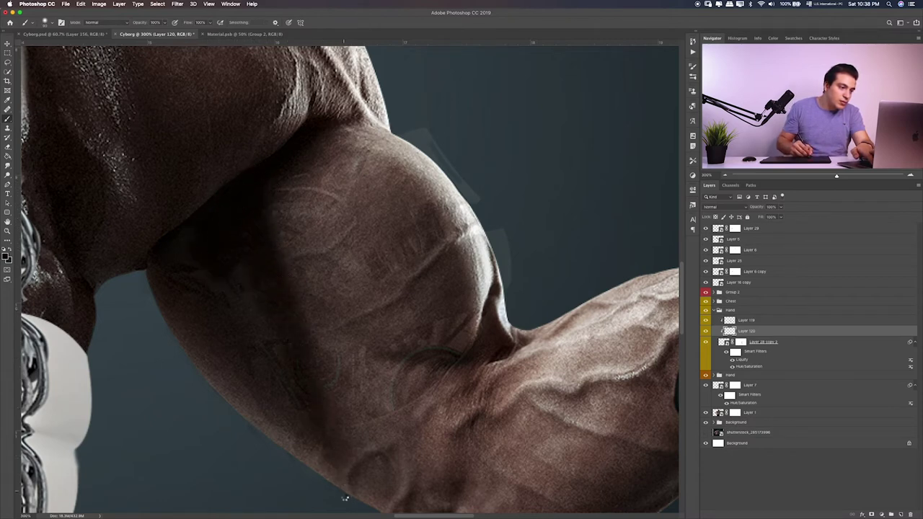
mouse_move(345, 498)
left_mouse_down()
mouse_move(227, 260)
mouse_move(284, 445)
mouse_move(171, 295)
left_mouse_up()
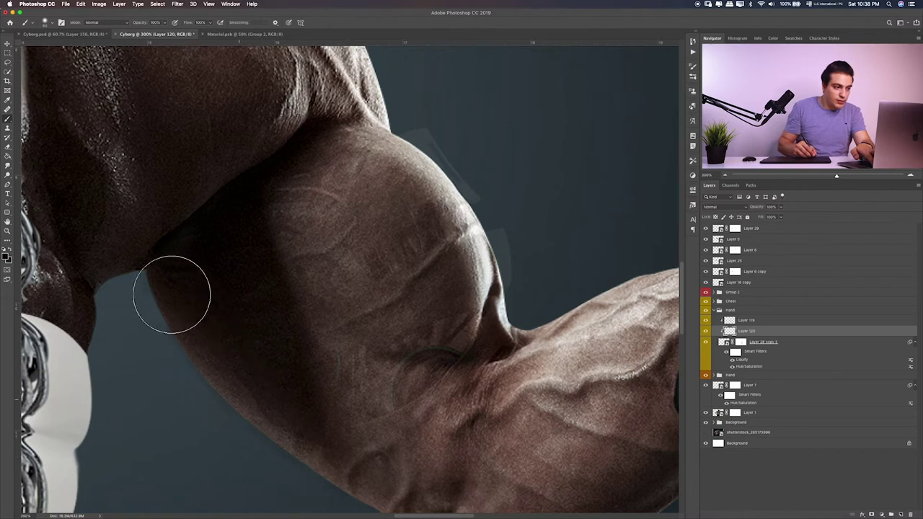
Step: Restore Layer 28 copy 3 to 100% opacity and set Layer 120's blend mode to Soft Light
left_click(719, 344)
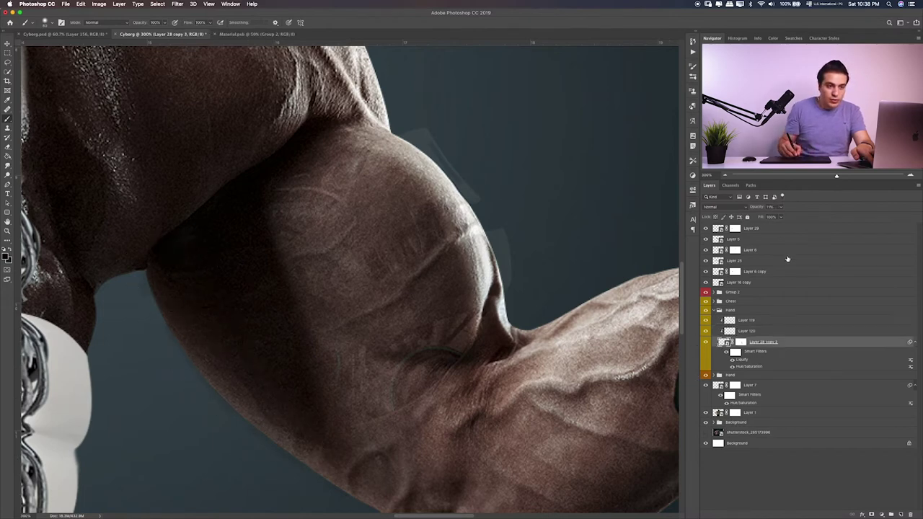
left_click_drag(816, 217, 811, 217)
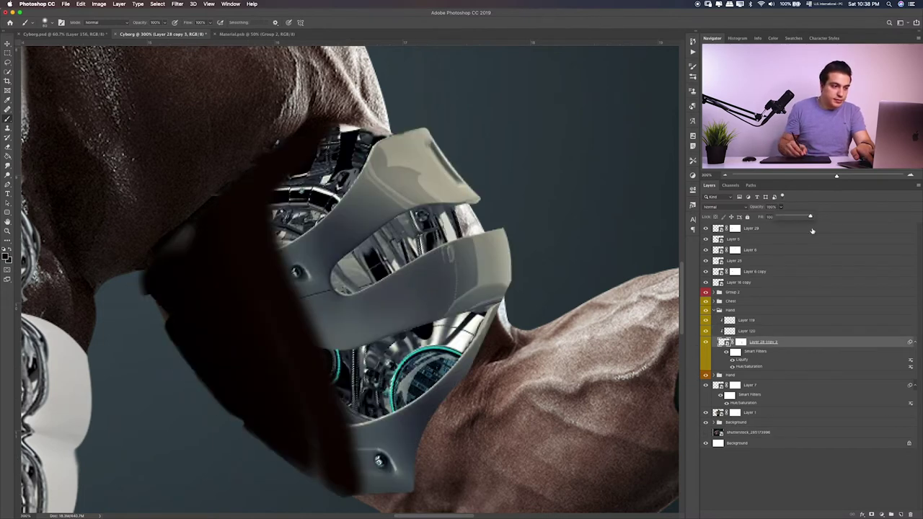
left_click(743, 333)
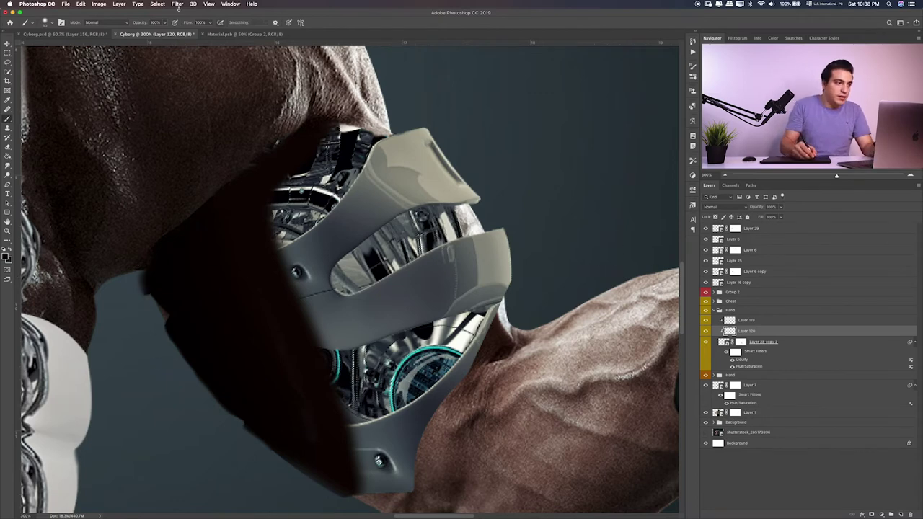
left_click(745, 208)
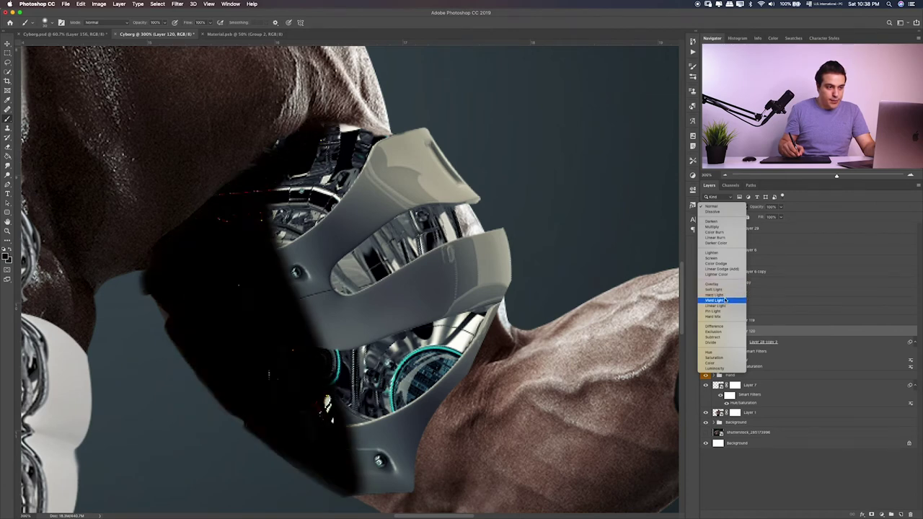
left_click(727, 289)
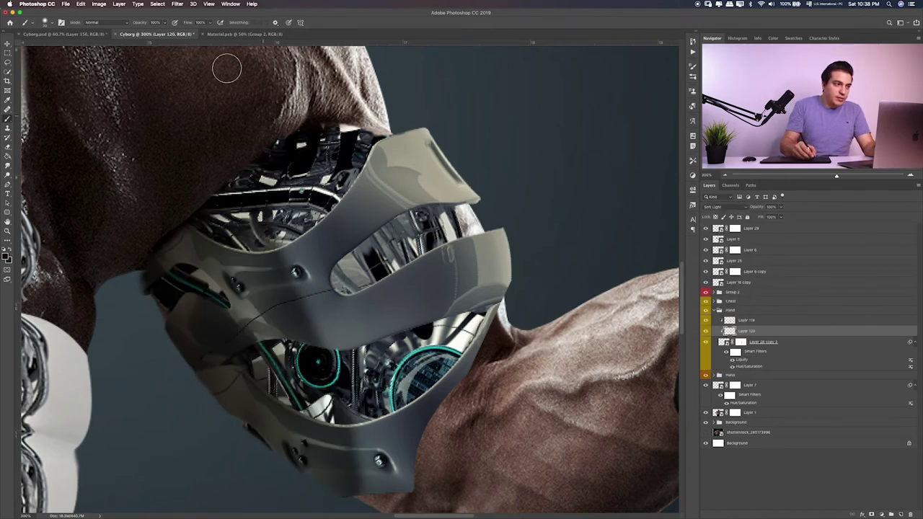
left_click(179, 4)
mouse_move(217, 90)
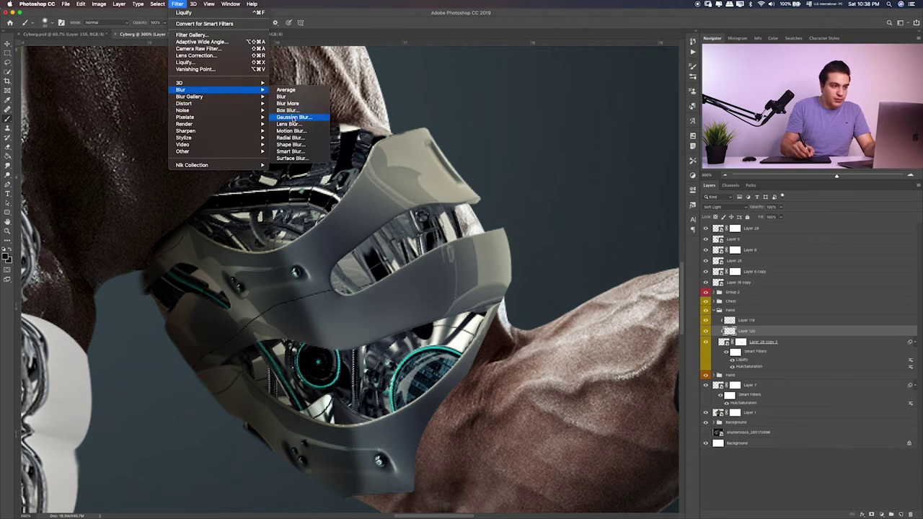
Step: Apply an 8.0-pixel Gaussian Blur to Layer 120's shadow
left_click(293, 117)
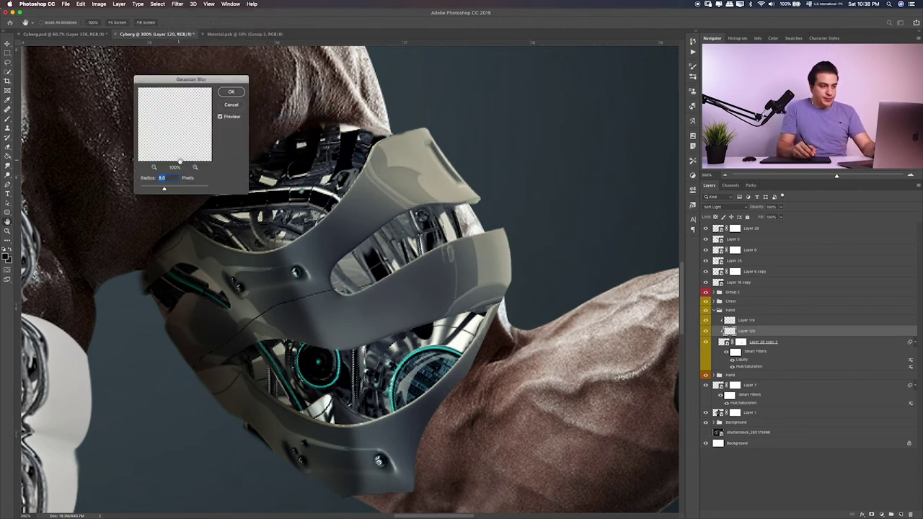
left_click(231, 93)
key("e")
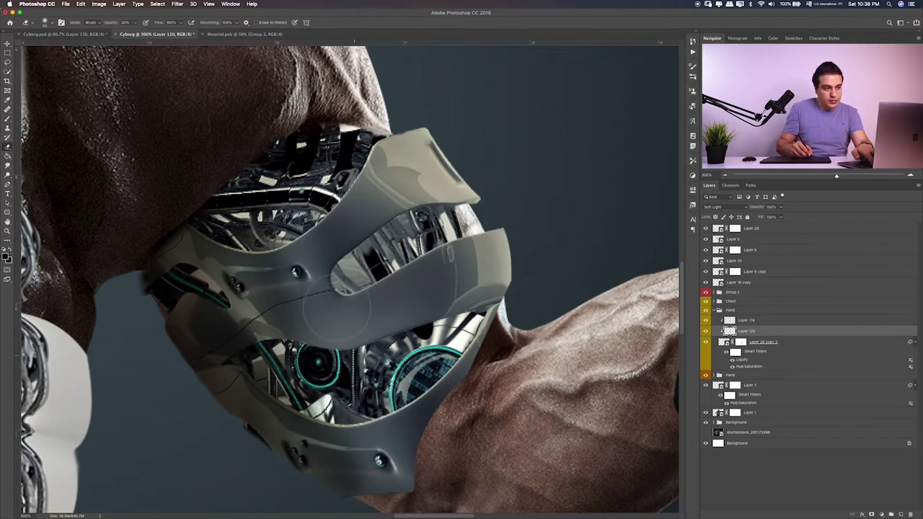
left_click(772, 342)
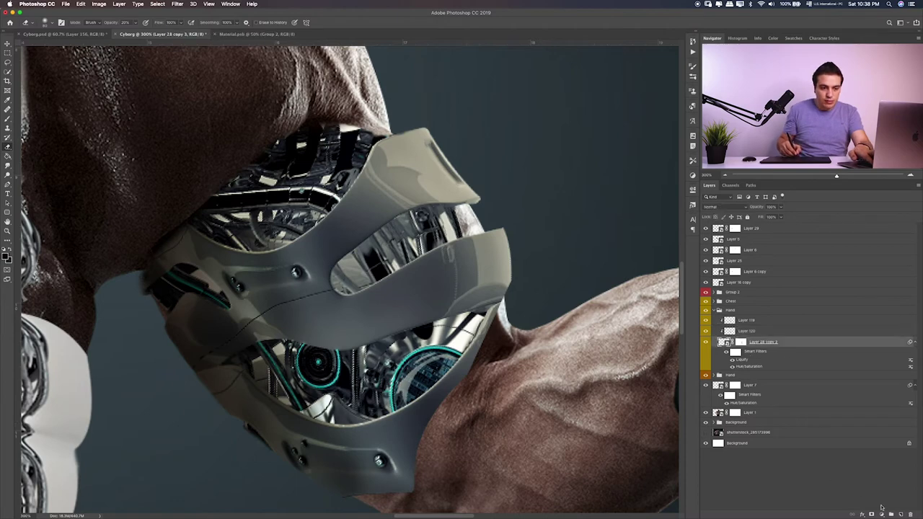
Step: Paint black shadow on new Layer 121 over the elbow piece's top and lower-left edge
left_click(901, 514)
key("b")
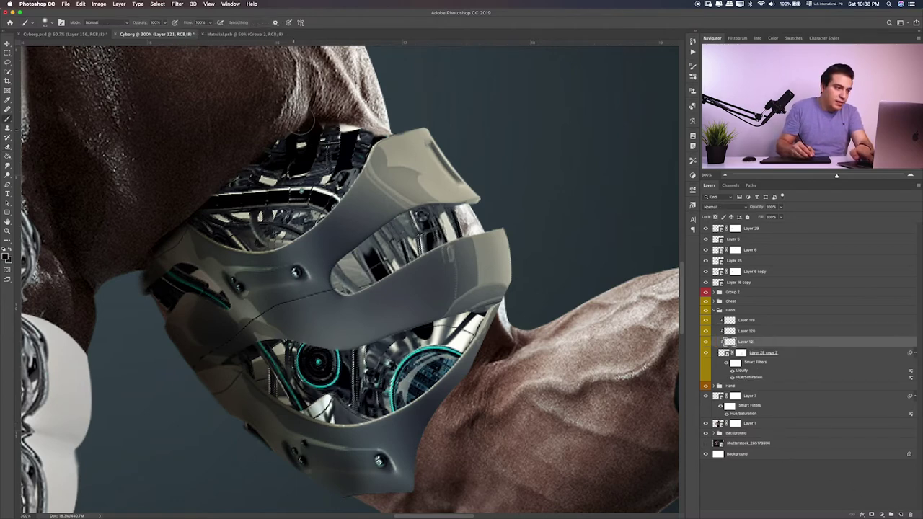
left_click_drag(306, 122, 301, 124)
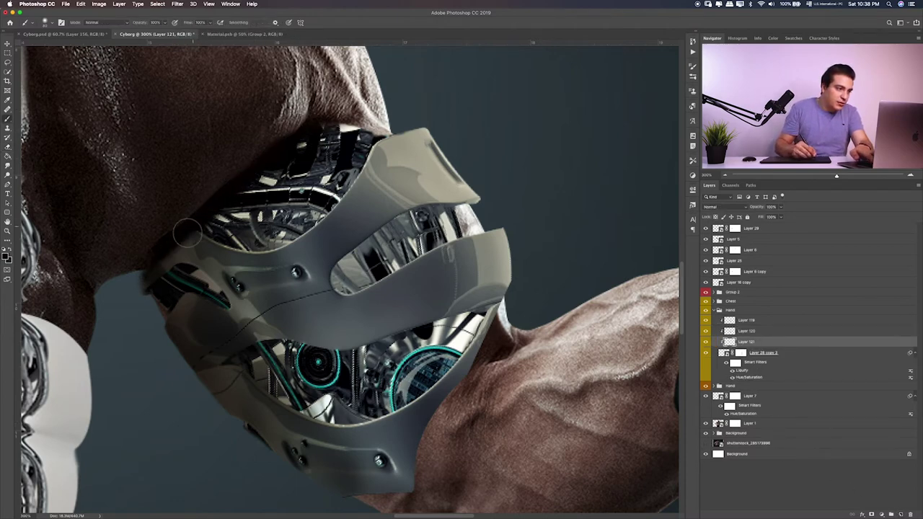
left_click_drag(188, 232, 158, 305)
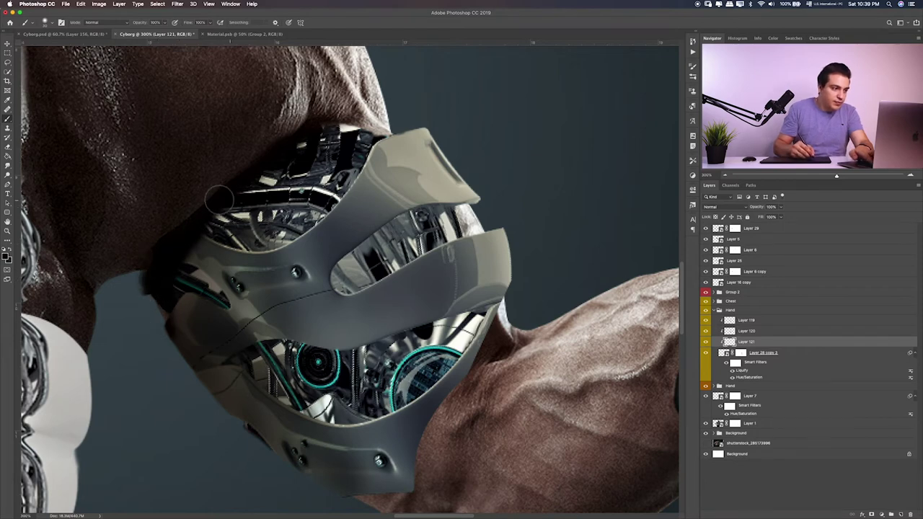
left_click_drag(189, 234, 174, 377)
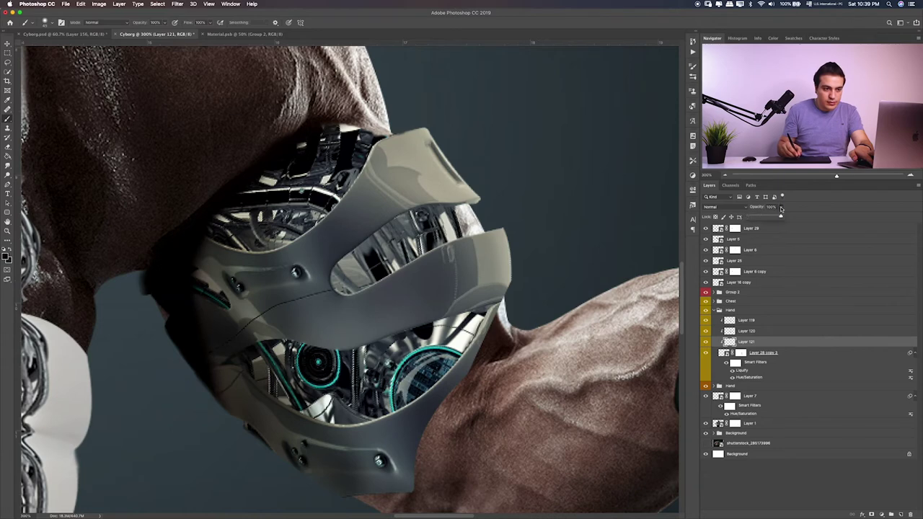
Step: Lower Layer 121's opacity to about 47%
left_click_drag(768, 217, 766, 217)
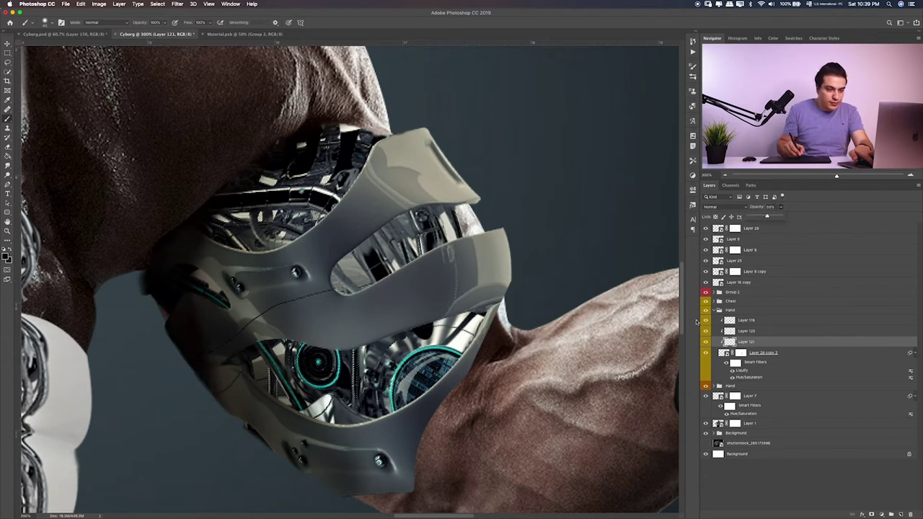
left_click(707, 342)
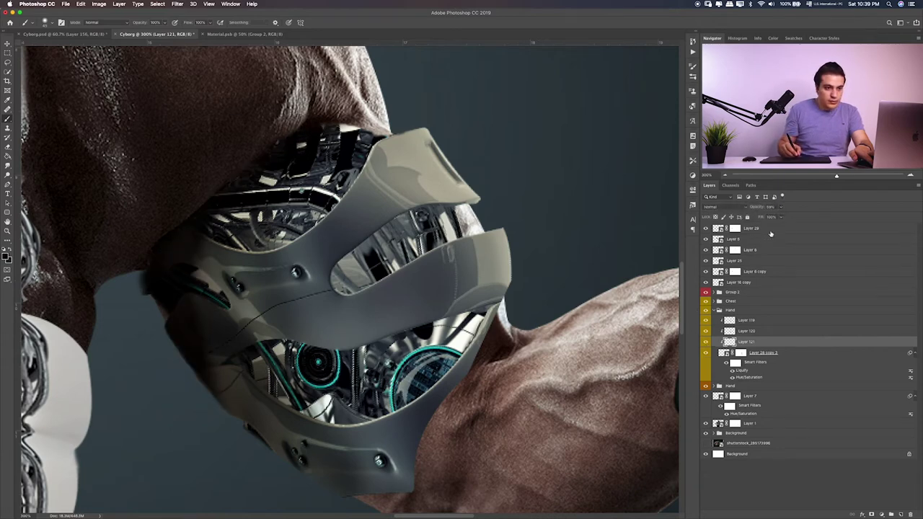
left_click_drag(773, 217, 770, 224)
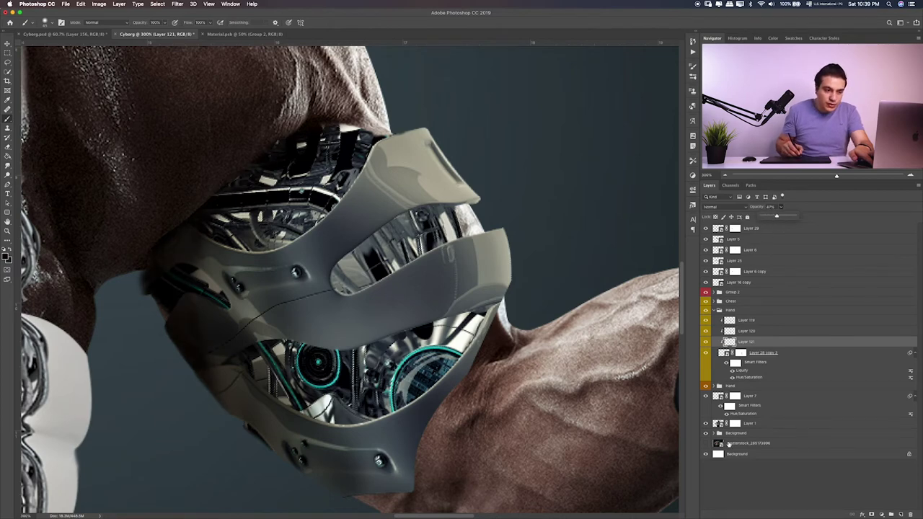
left_click(766, 424)
Step: Add Layer 122 above Layer 1, target Layer 28 copy 3's mask, and fit the image on screen
left_click(707, 424)
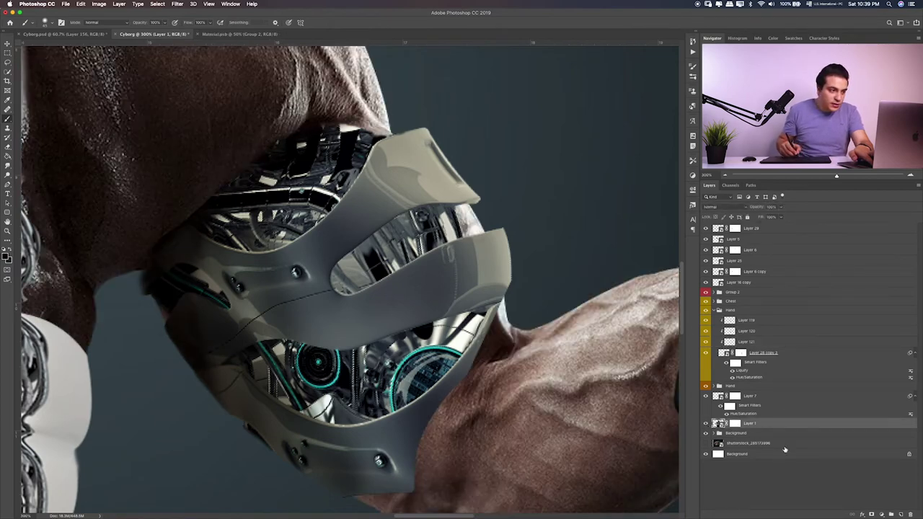
left_click(898, 514)
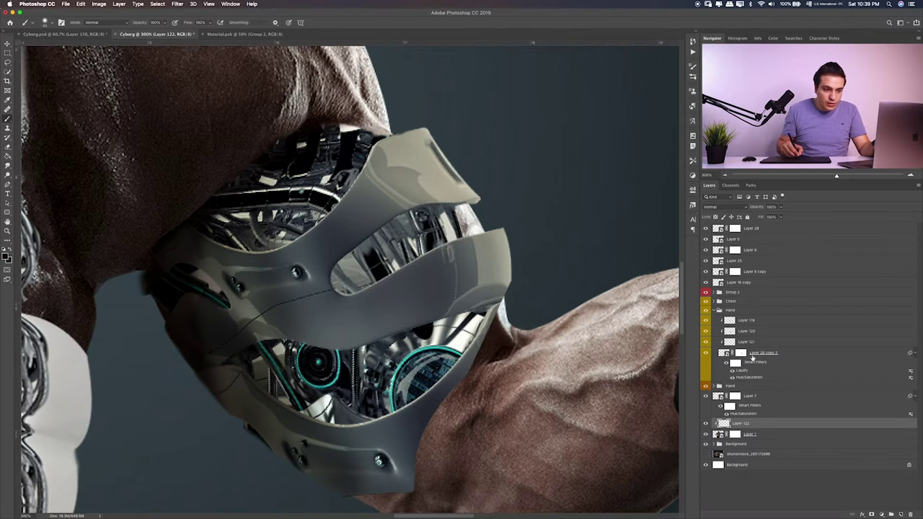
left_click(726, 355)
left_click(740, 353)
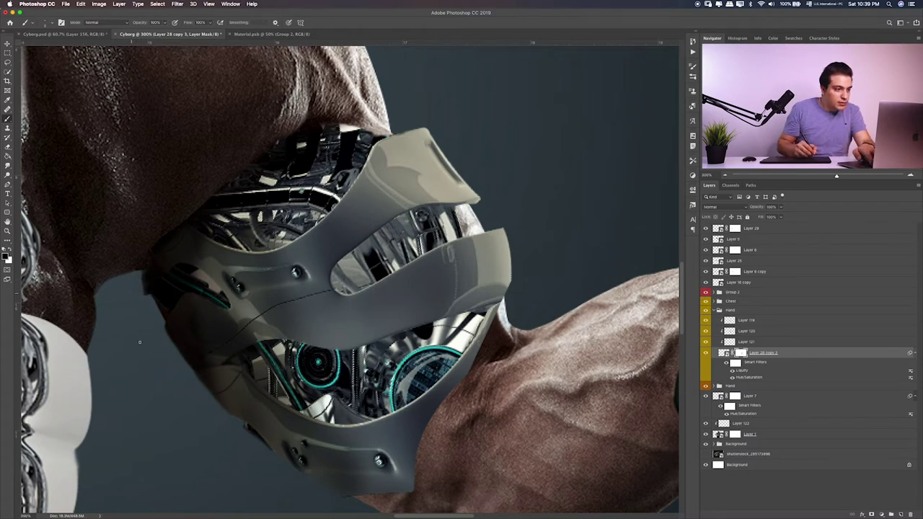
key("ctrl+0")
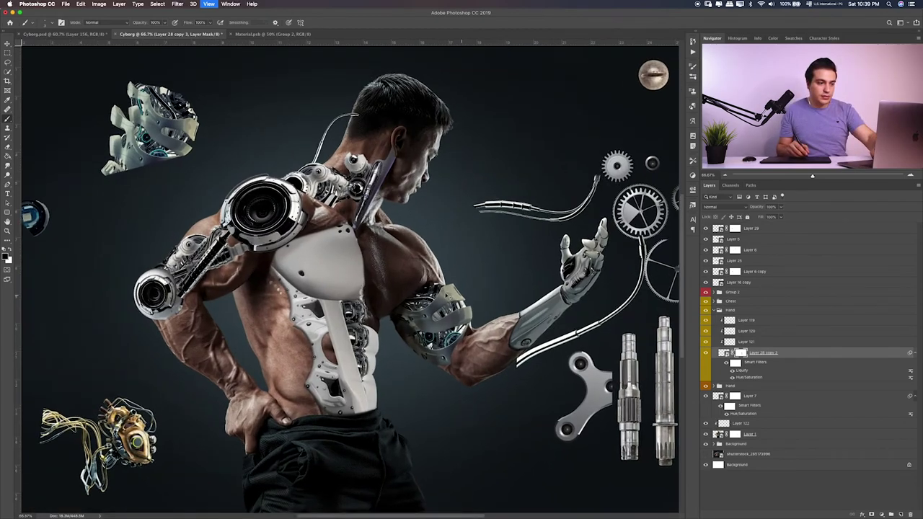
Step: Lower Layer 28 copy 3's Hue/Saturation saturation from -45 to -81
scroll(497, 311, "up", 5, "alt")
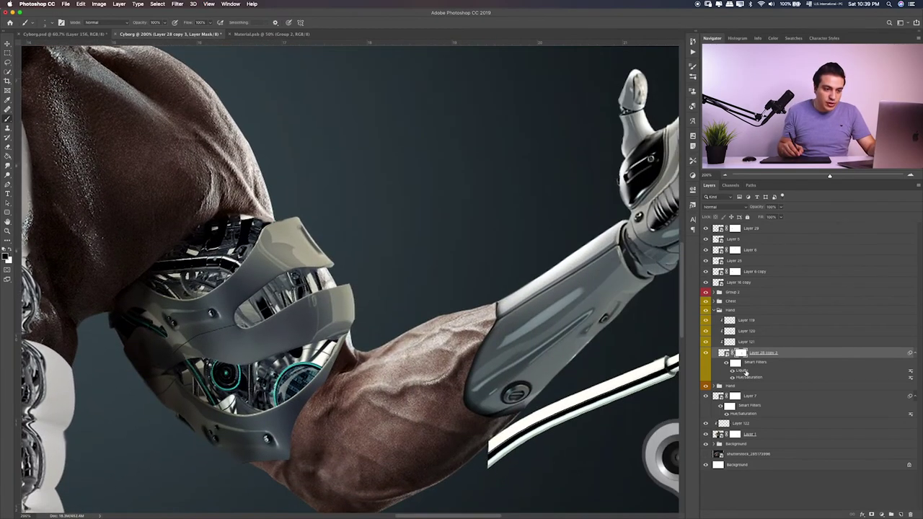
left_click(751, 378)
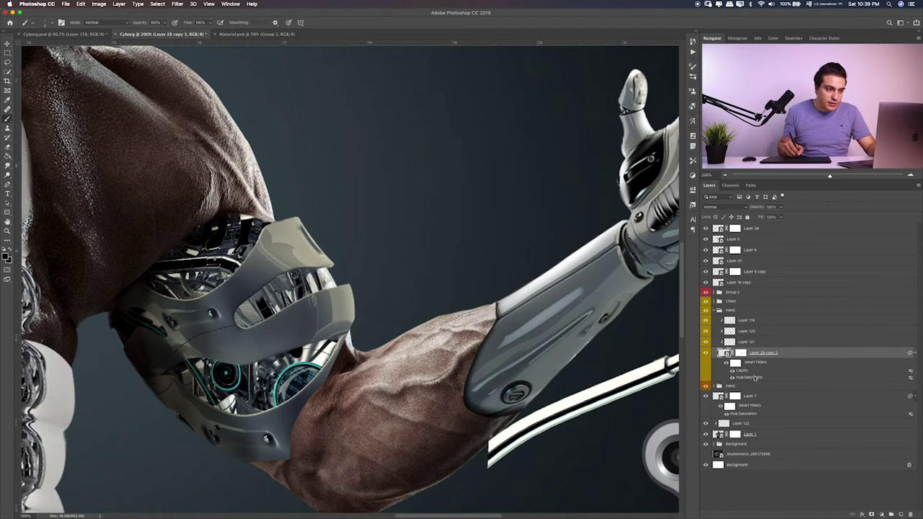
double_click(755, 378)
left_click_drag(416, 202, 415, 203)
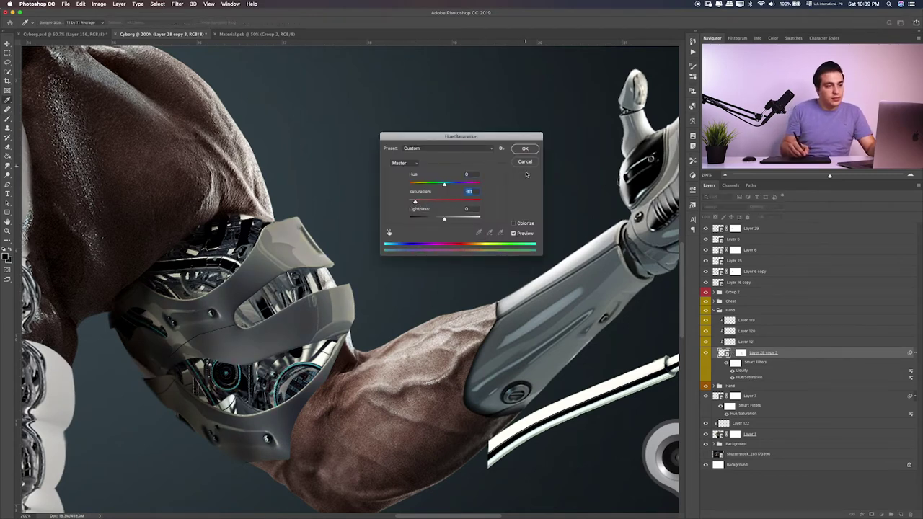
key("Return")
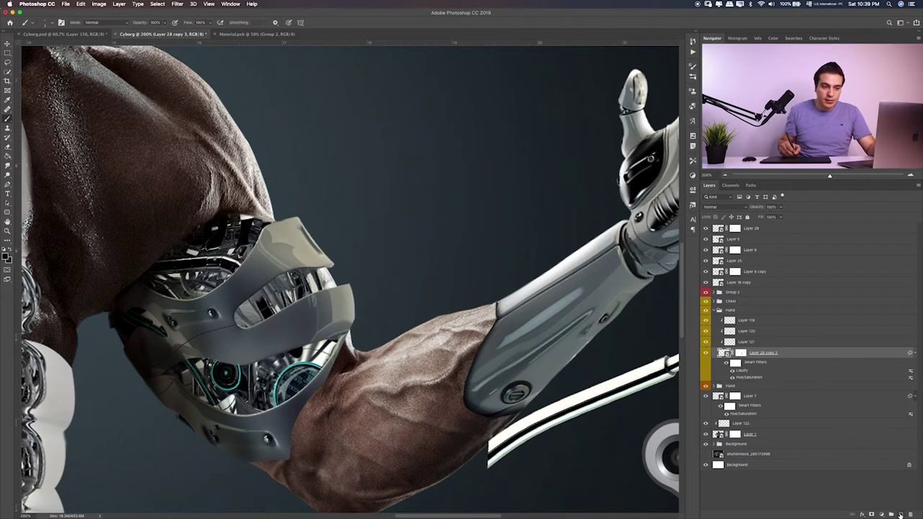
Step: Paint white highlights across the upper plate on new Layer 123 at the top of the Hand group
left_click(900, 514)
left_click_drag(797, 355, 797, 318)
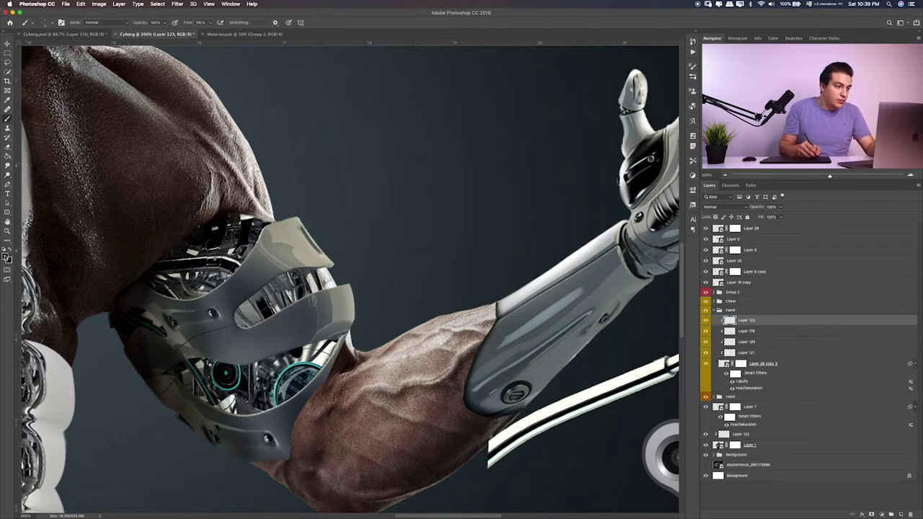
left_click(6, 257)
left_click(601, 165)
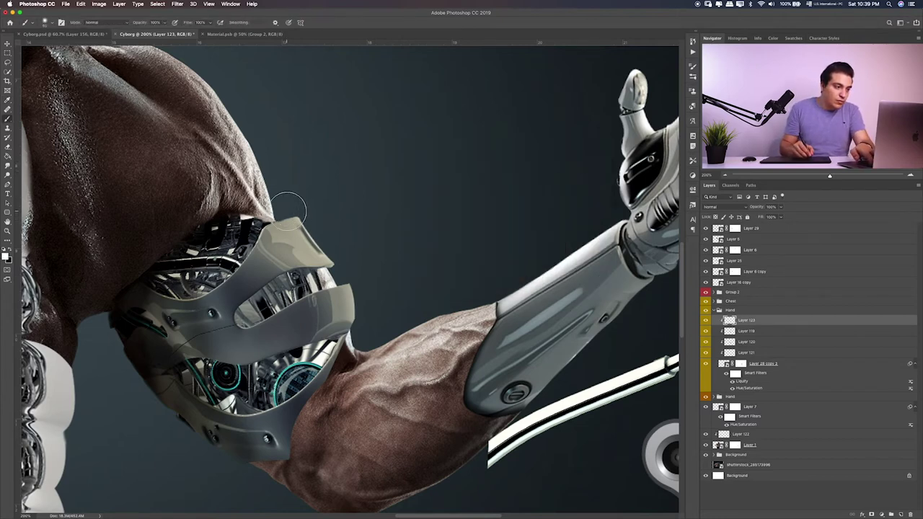
left_click_drag(288, 209, 346, 274)
mouse_move(289, 216)
left_mouse_down()
mouse_move(267, 238)
mouse_move(329, 267)
mouse_move(332, 310)
mouse_move(370, 252)
left_mouse_up()
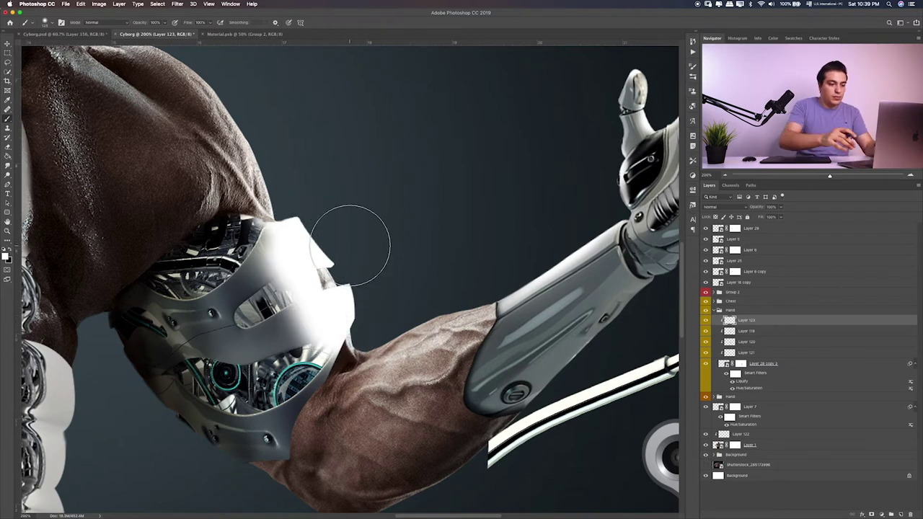
Step: Set Layer 123's blend mode to Soft Light and compare the highlight on and off
key("v")
key("shift+plus")
key("shift+plus")
key("shift+plus")
key("shift+plus")
key("shift+plus")
key("shift+plus")
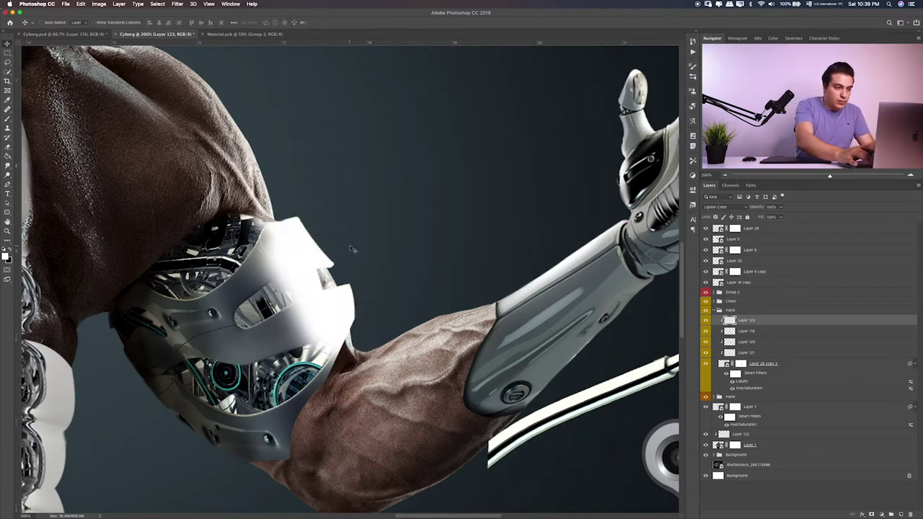
key("shift+plus")
key("shift+plus")
key("shift+plus")
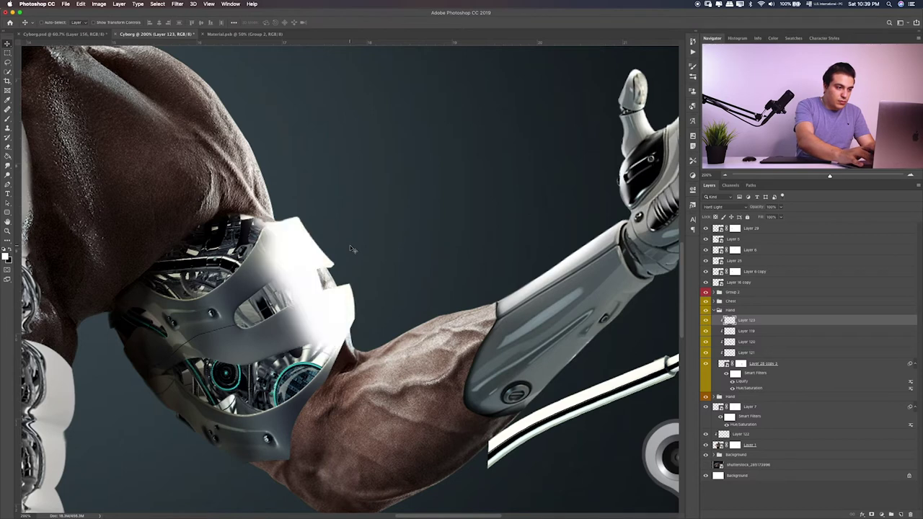
key("shift+minus")
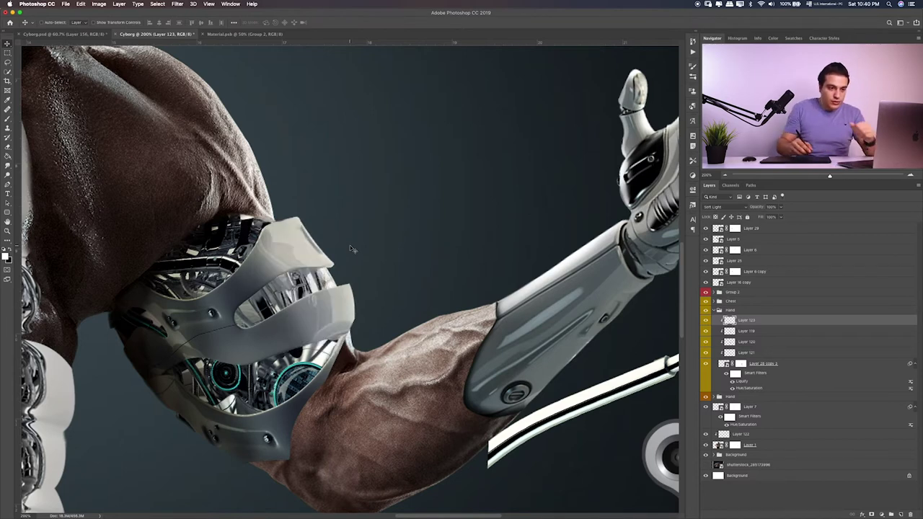
left_click(705, 320)
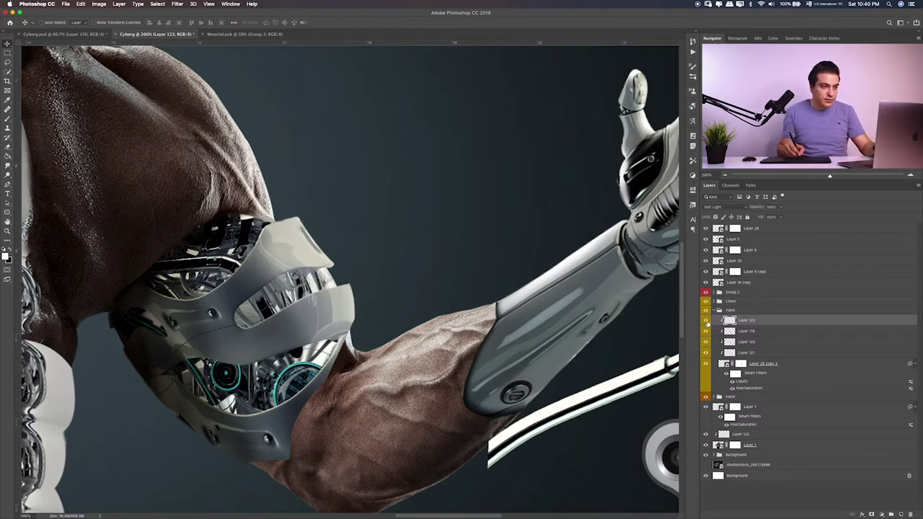
left_click(770, 435)
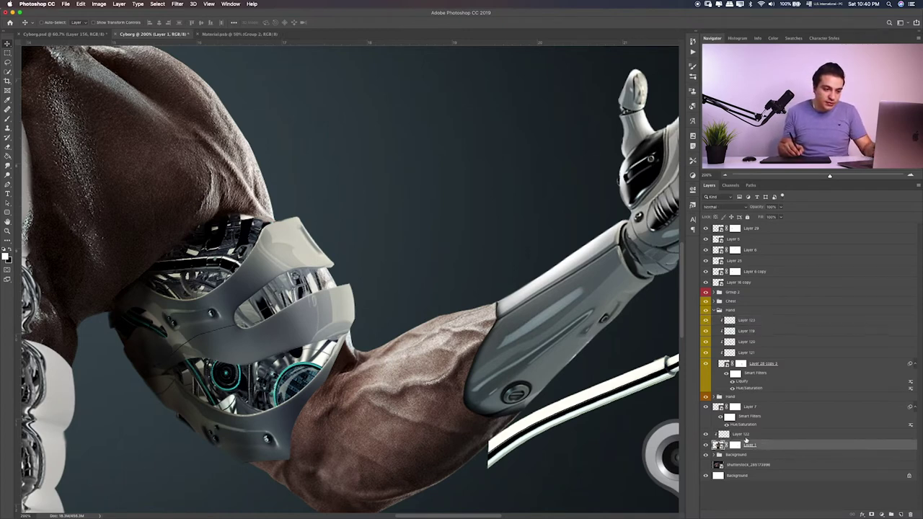
Step: Paint dark shadow on the forearm just below the armour's lower edge, then set the eraser to full opacity
key("b")
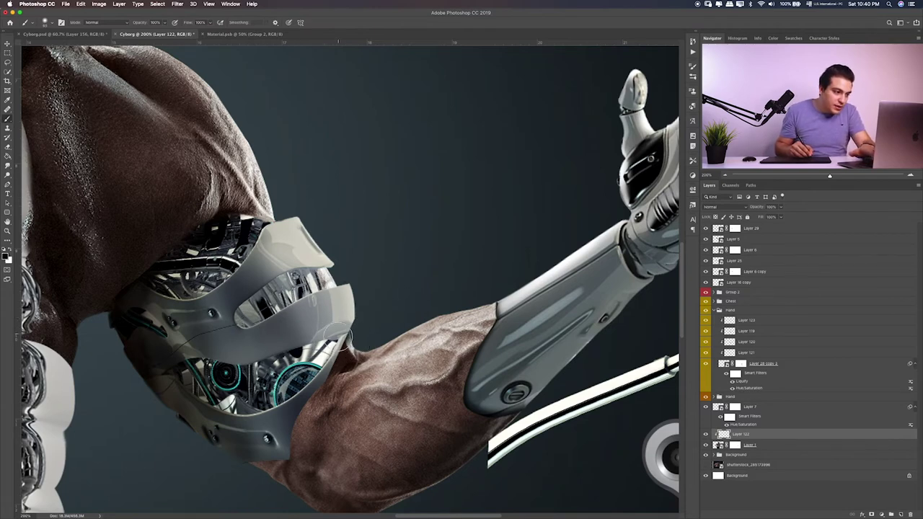
left_click_drag(334, 353, 313, 388)
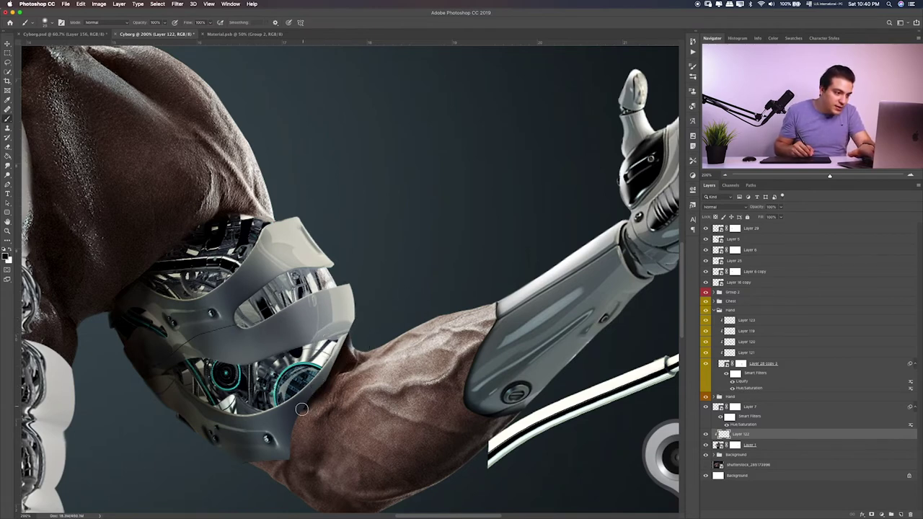
left_click_drag(276, 460, 223, 481)
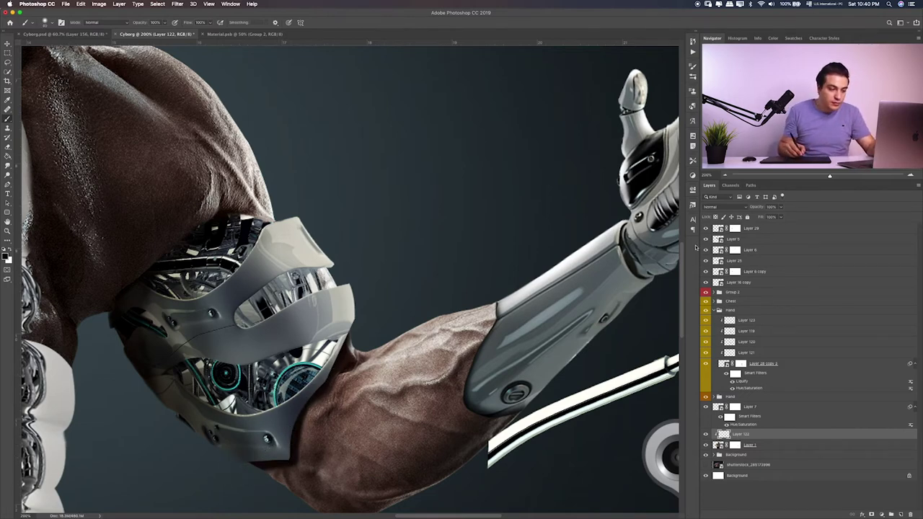
key("e")
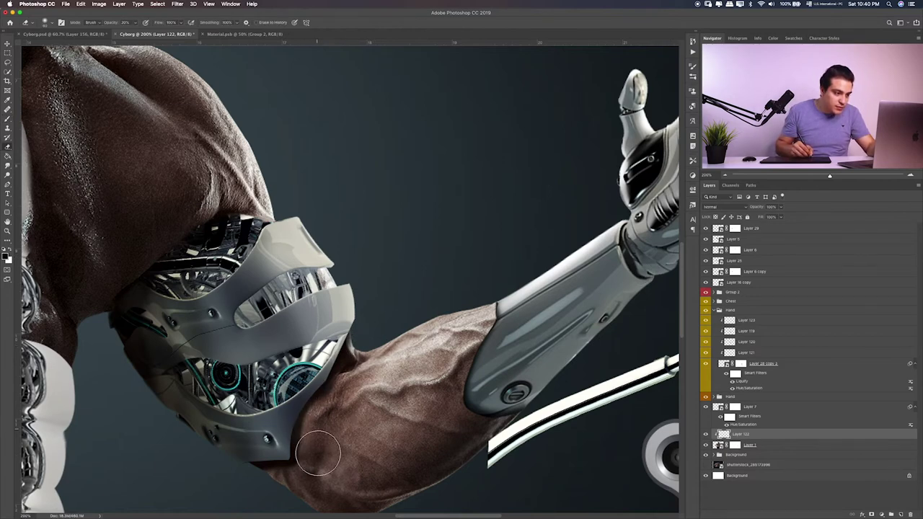
key("0")
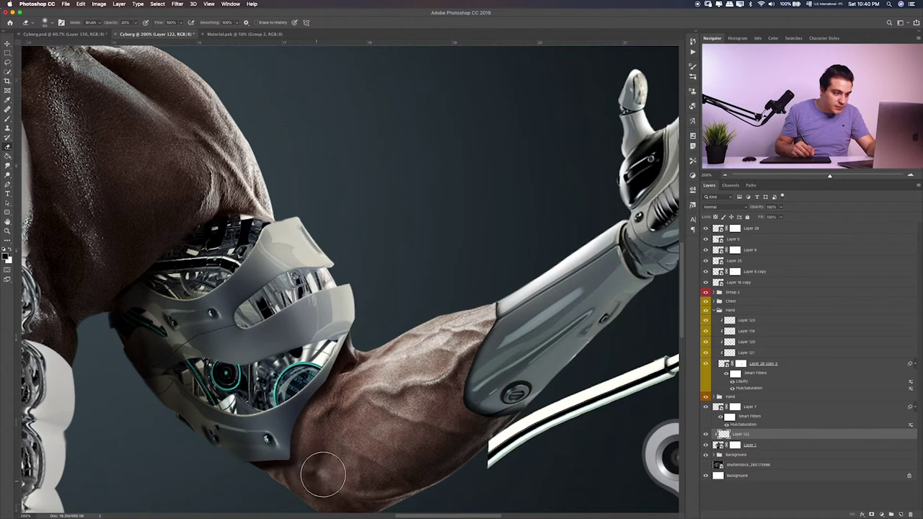
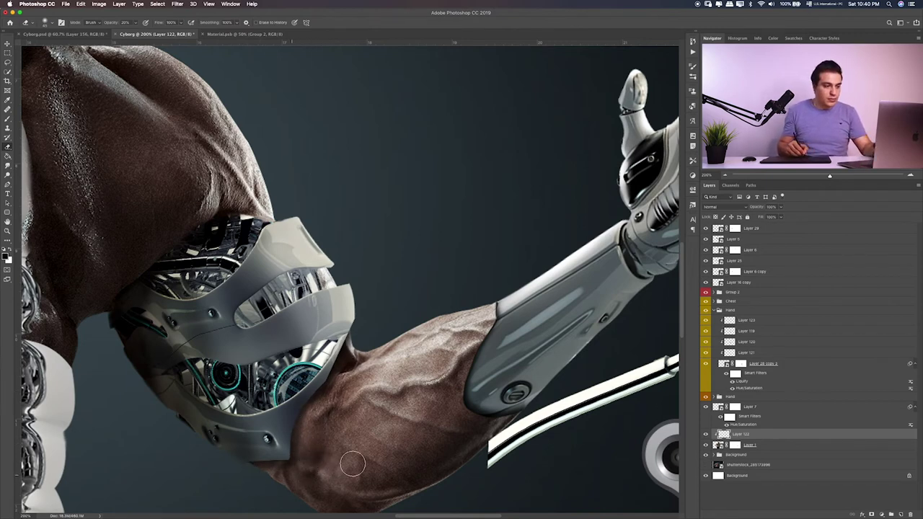
Step: Add a new layer above Layer 28 copy 3 and brush a dark shadow over the elbow armour and forearm
left_click(806, 369)
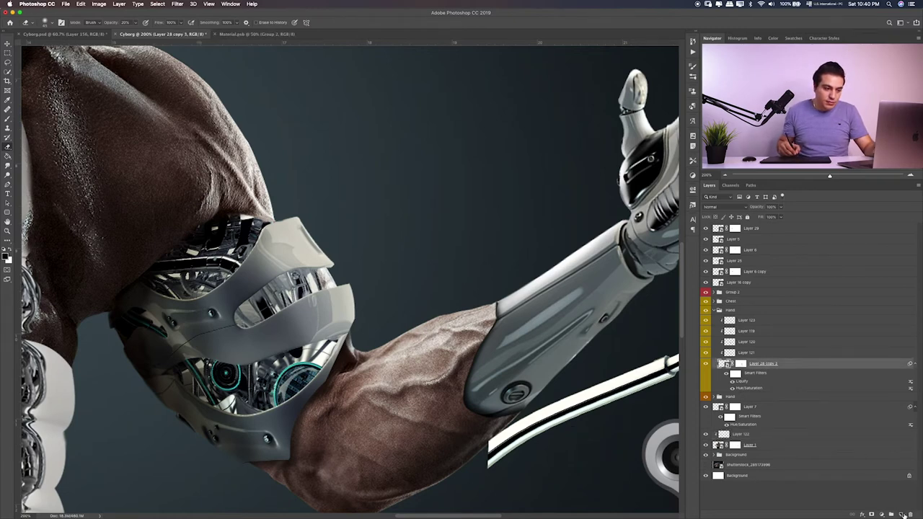
left_click(901, 514)
key("b")
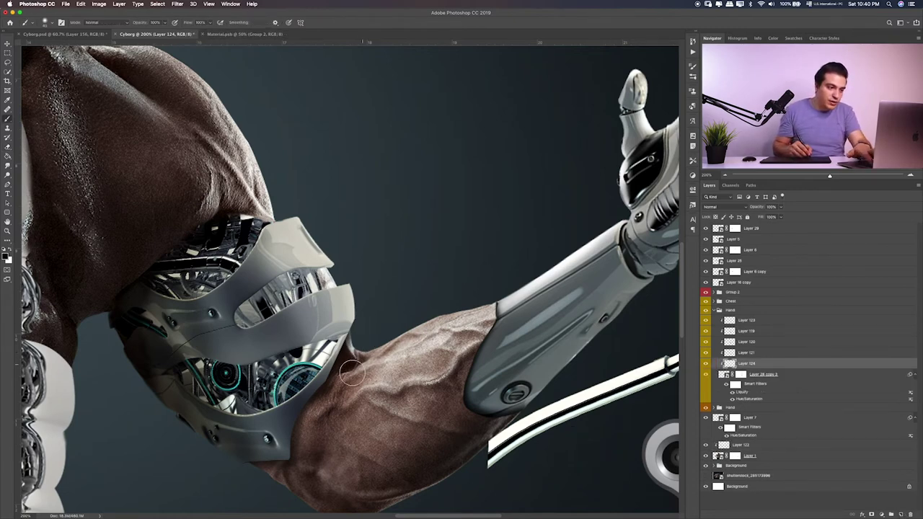
key("bracketright")
key("bracketright")
key("bracketright")
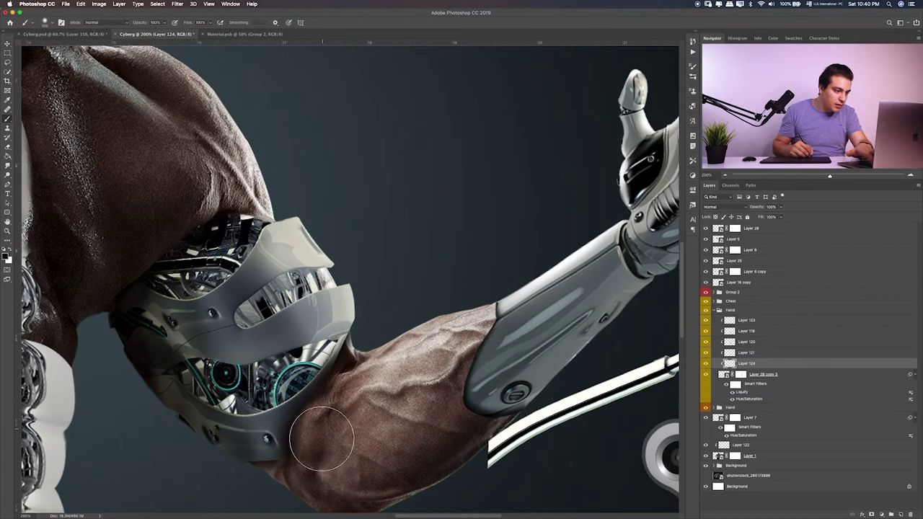
key("bracketright")
key("bracketright")
key("bracketright")
key("bracketright")
key("bracketright")
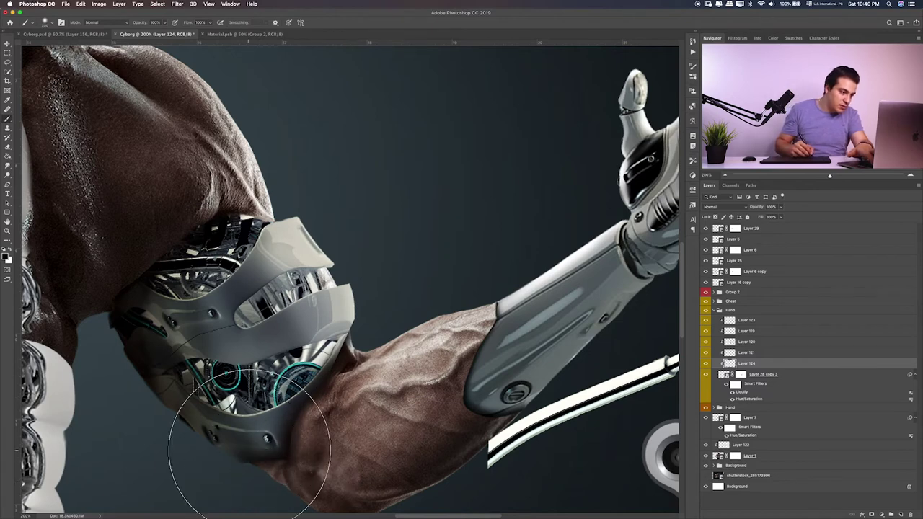
left_click_drag(249, 447, 244, 418)
Step: Erase the shadow off the teal mechanics and blend the layer in Soft Light at 43% opacity
key("e")
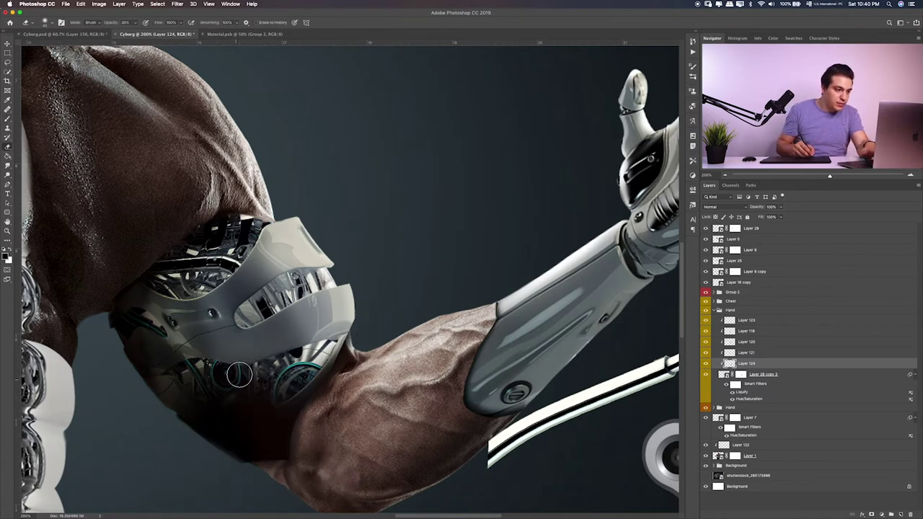
key("bracketright")
key("bracketright")
key("bracketright")
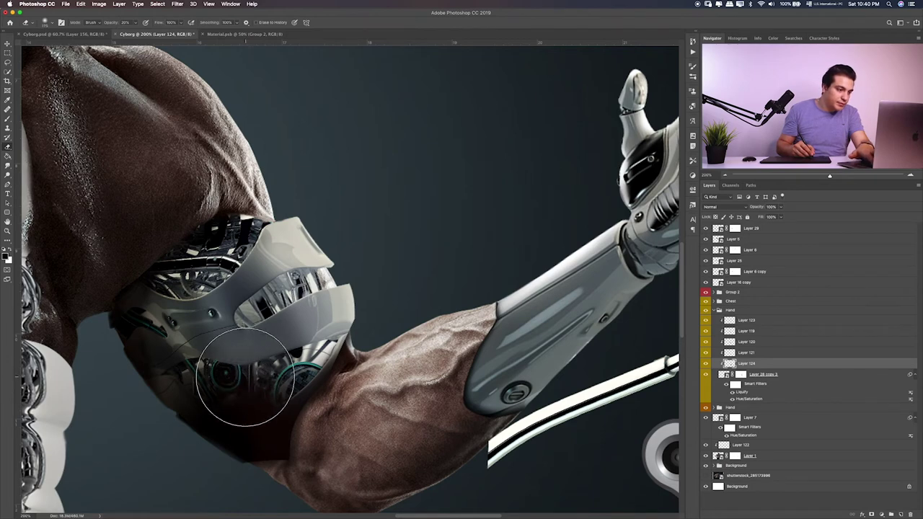
left_click_drag(252, 407, 227, 395)
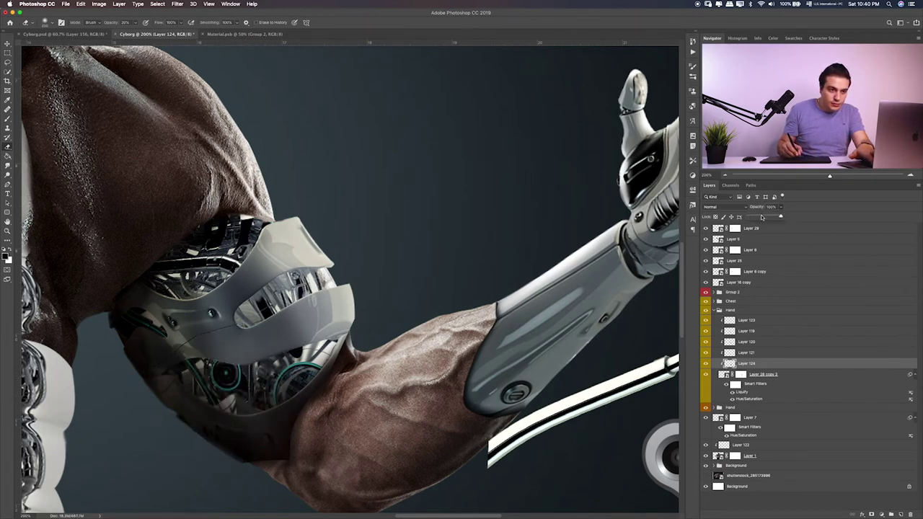
left_click(761, 216)
left_click(721, 207)
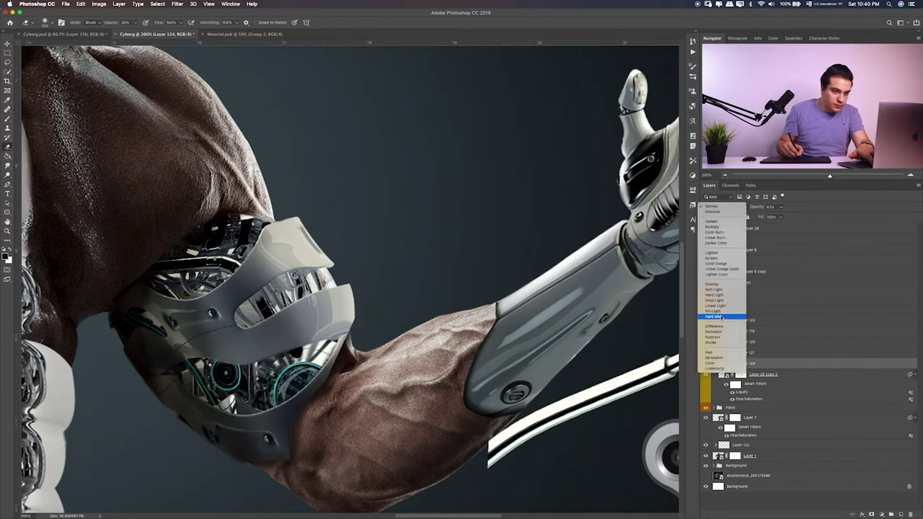
left_click(718, 290)
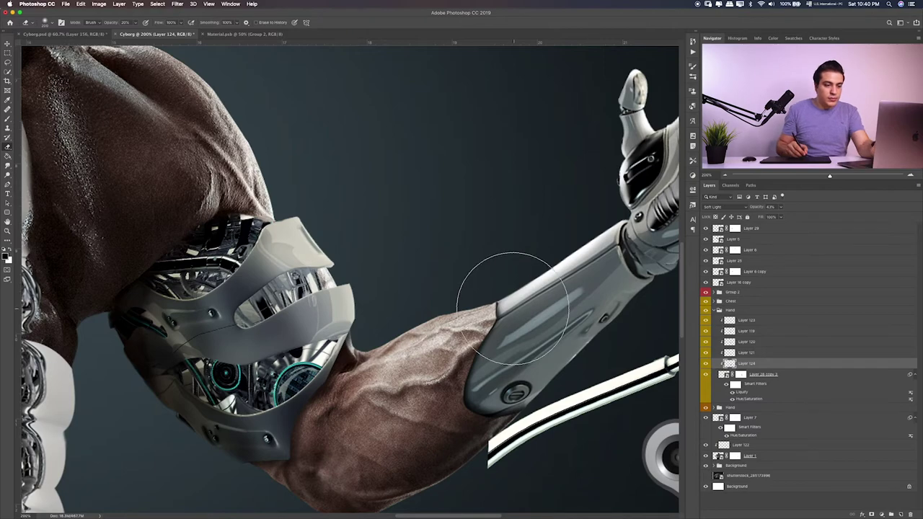
key("super+0")
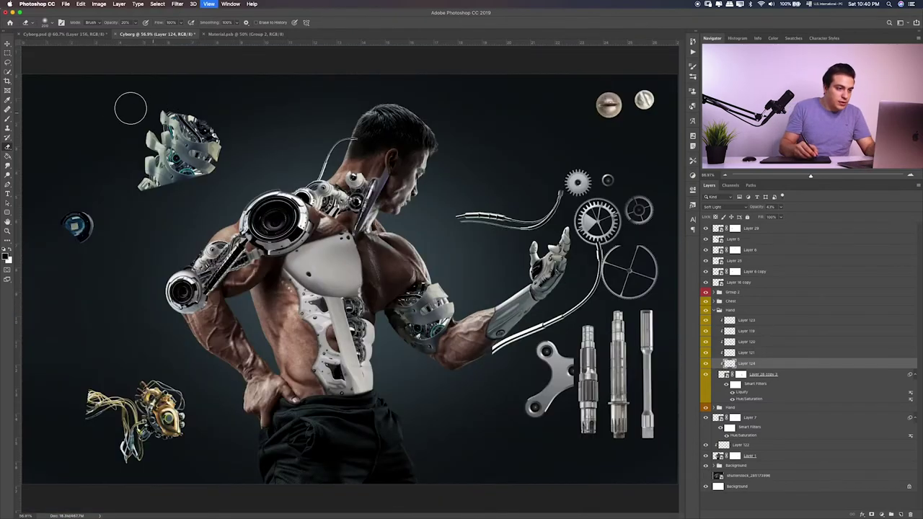
Step: Expand Group 2 and check which of its layers hold the wire, hand and golden parts
key("m")
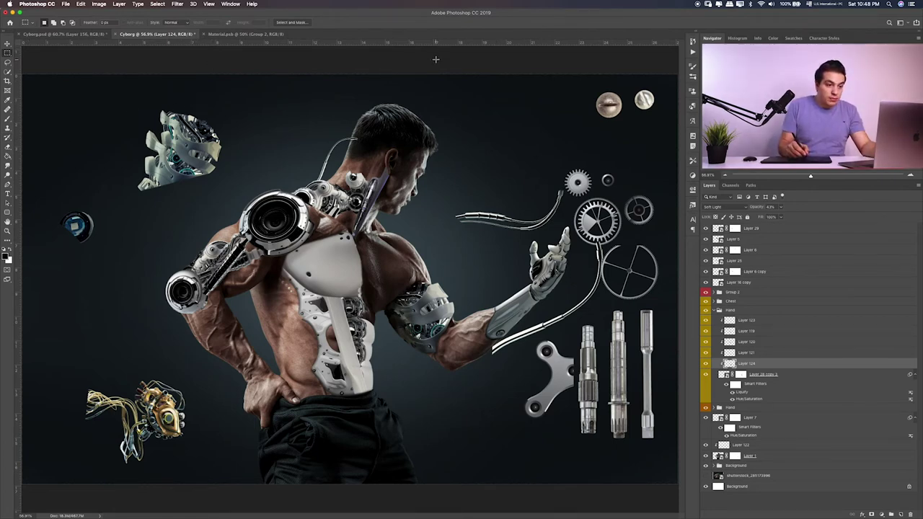
left_click(721, 312)
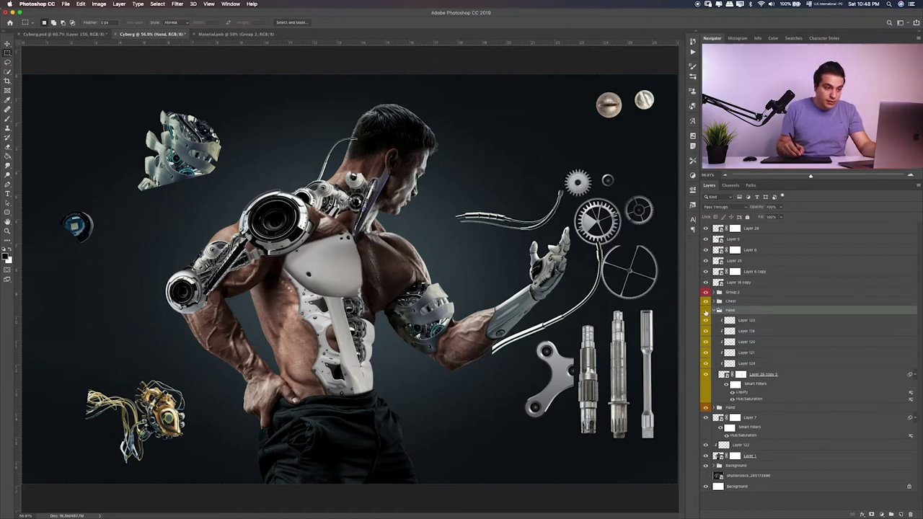
left_click(706, 311)
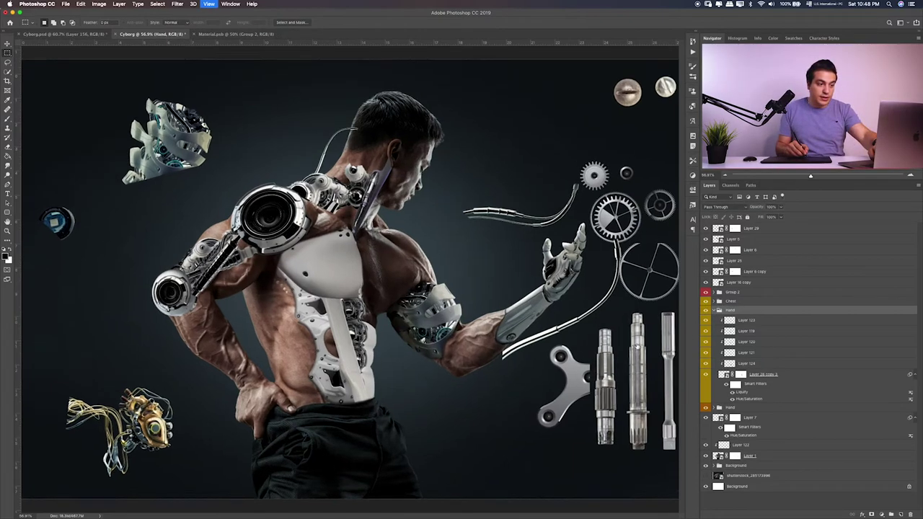
scroll(382, 292, "up", 5)
scroll(396, 304, "down", 2)
scroll(396, 304, "down", 2)
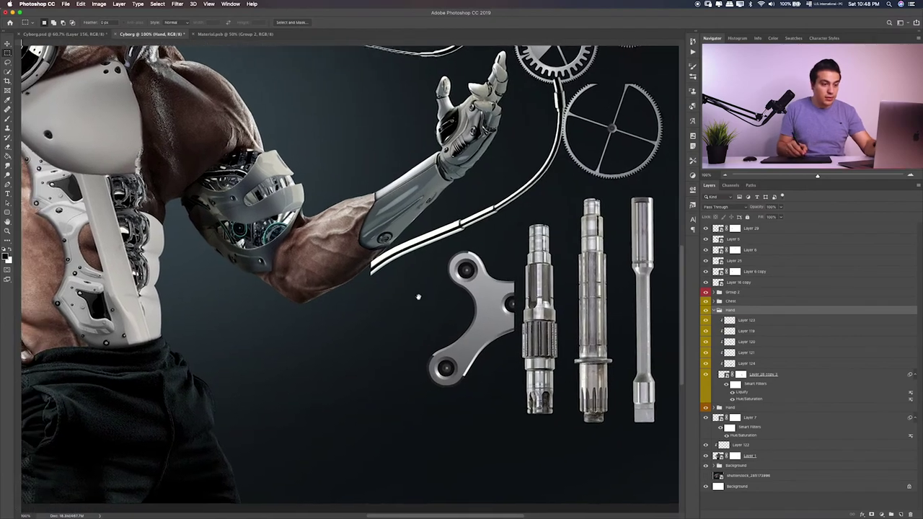
left_click(717, 291)
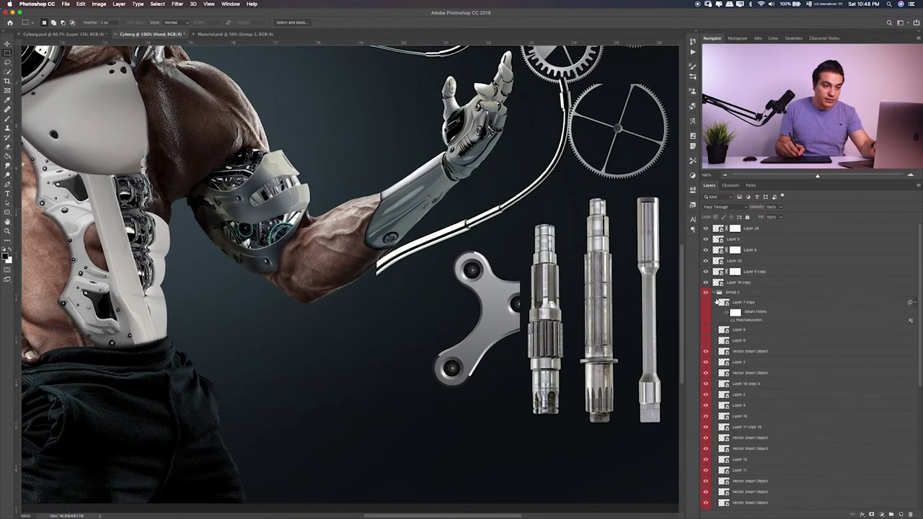
key("ctrl+minus")
key("ctrl+minus")
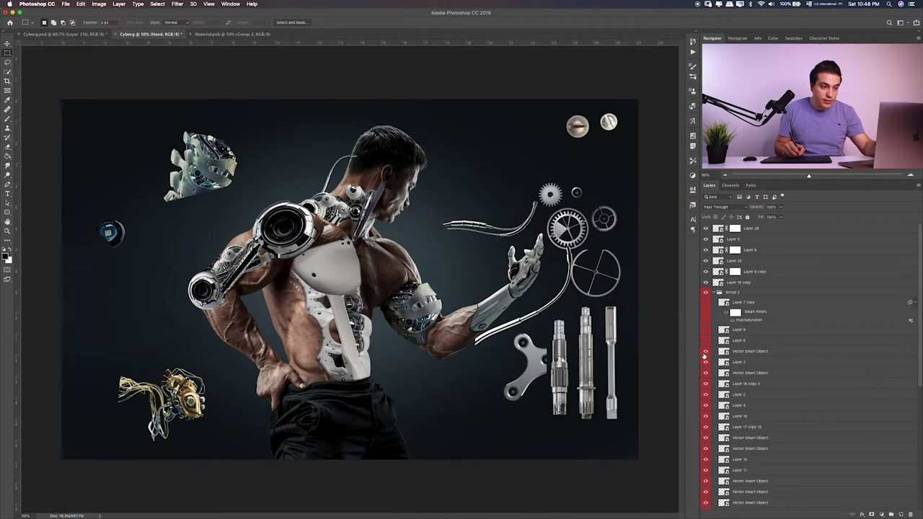
scroll(704, 355, "down", 10)
scroll(699, 356, "down", 4)
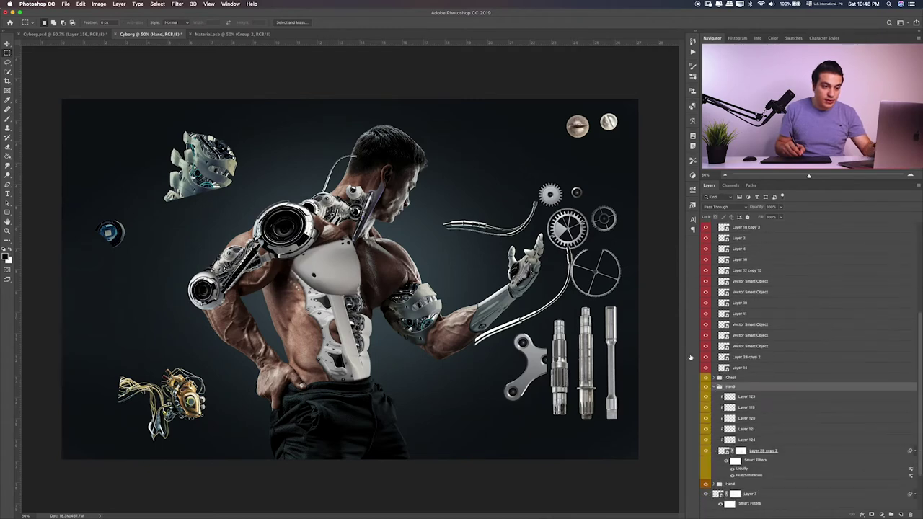
double_click(705, 368)
left_click(706, 359)
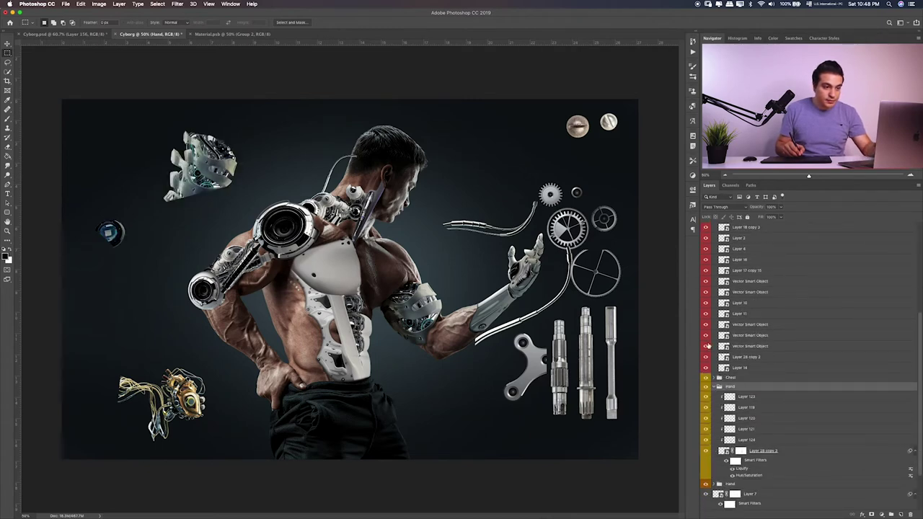
double_click(707, 346)
left_click(706, 335)
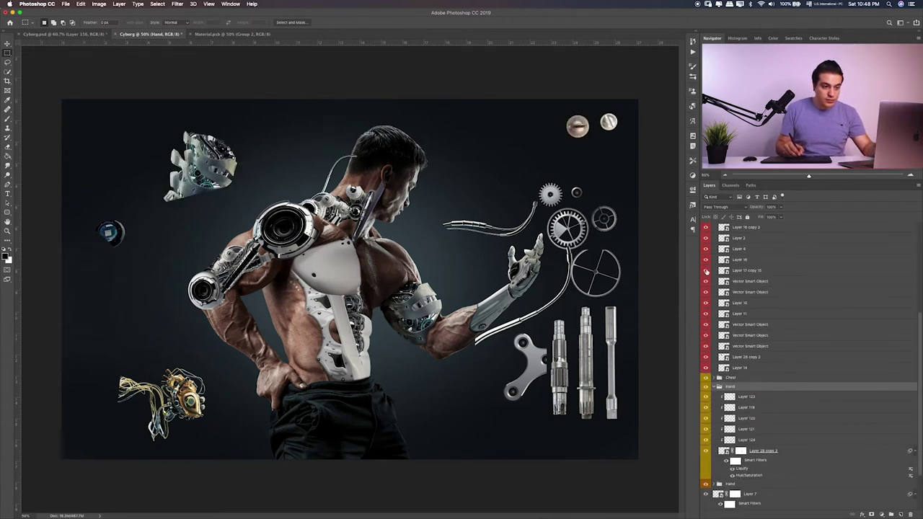
Step: Alt-drag copies of Layer 16, Layer 17 copy 15 and Layer 18 copy 3 into the Hand group
left_click(728, 259)
left_click(728, 271, "shift")
scroll(713, 267, "up", 2)
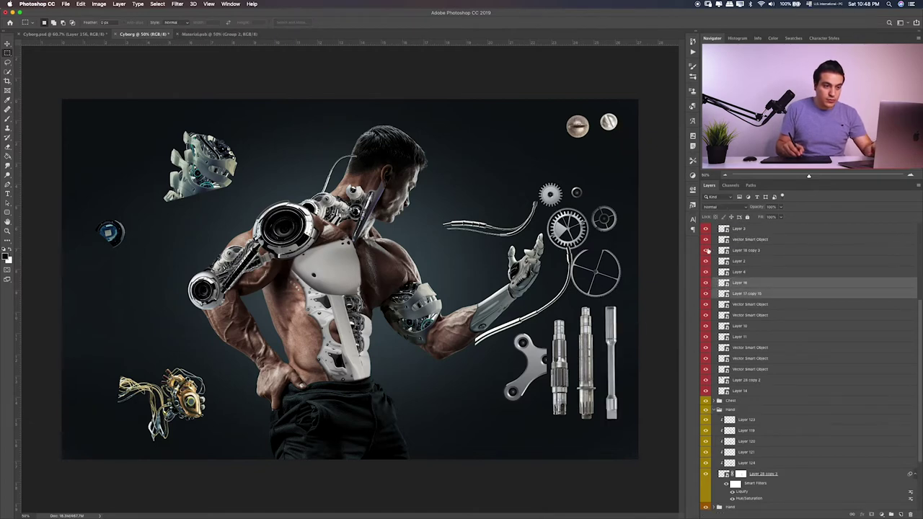
scroll(707, 267, "up", 1)
left_click(742, 264, "ctrl")
scroll(761, 265, "up", 2)
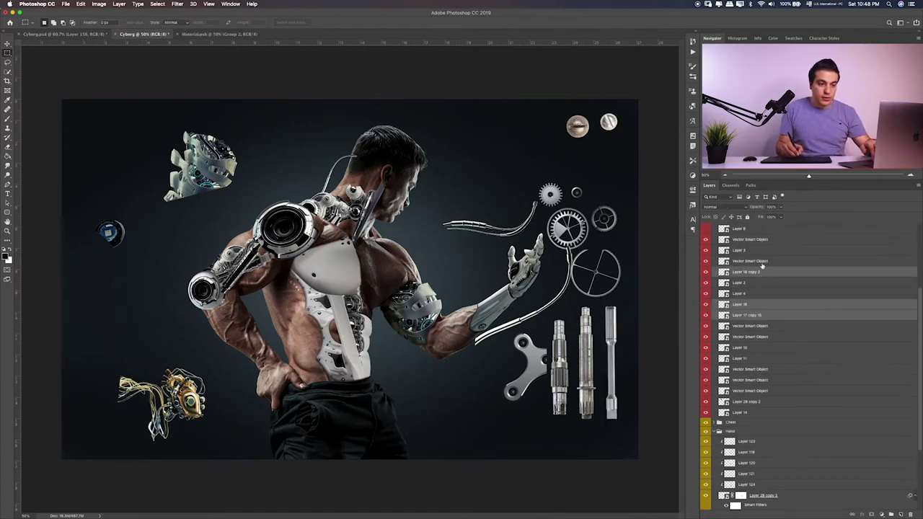
scroll(757, 288, "up", 8)
mouse_move(758, 385)
left_mouse_down()
mouse_move(752, 222)
mouse_move(759, 350)
left_mouse_up()
left_click(717, 325)
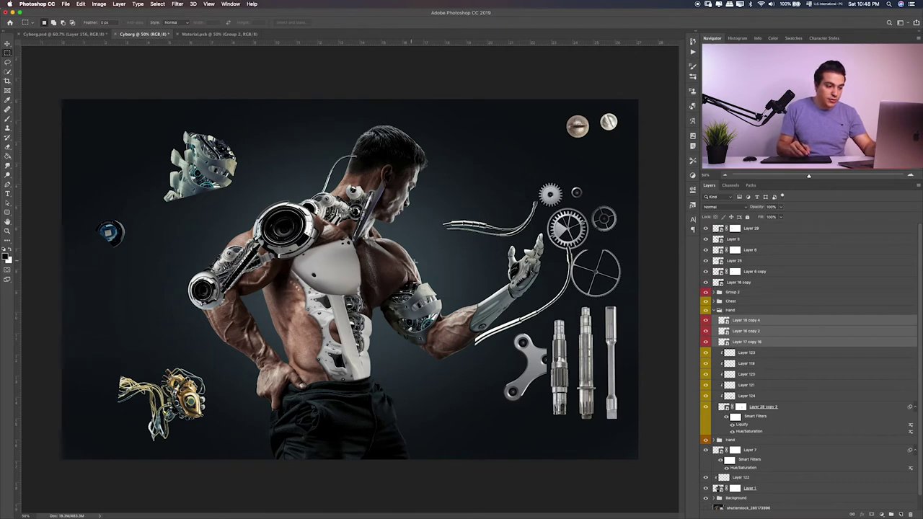
Step: Offset the copied parts, then hide Group 2 and the copies except the Layer 17 copy 16 wire
key("v")
left_click_drag(455, 269, 421, 240)
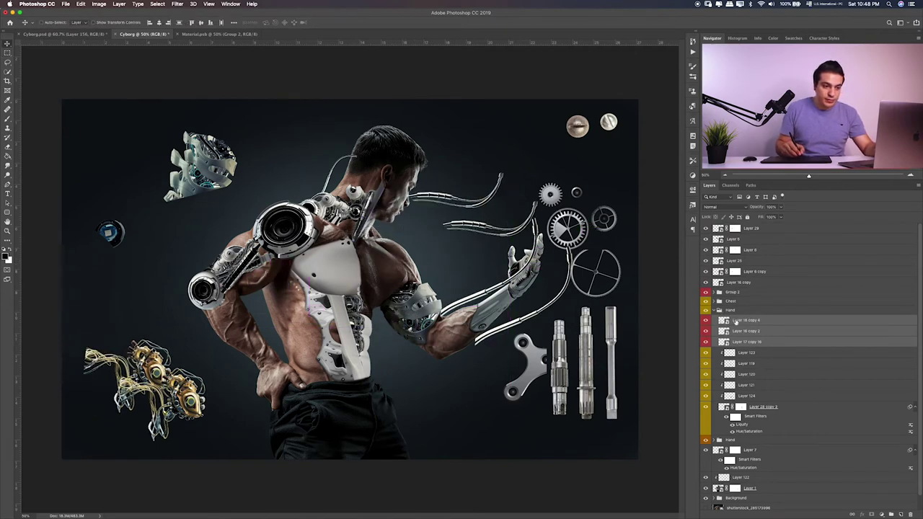
left_click_drag(706, 320, 708, 343)
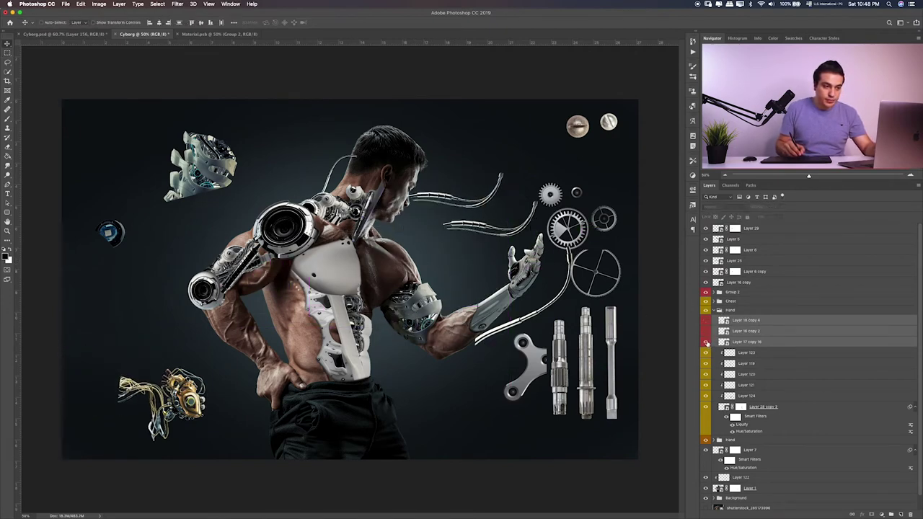
left_click(707, 343)
left_click(705, 292)
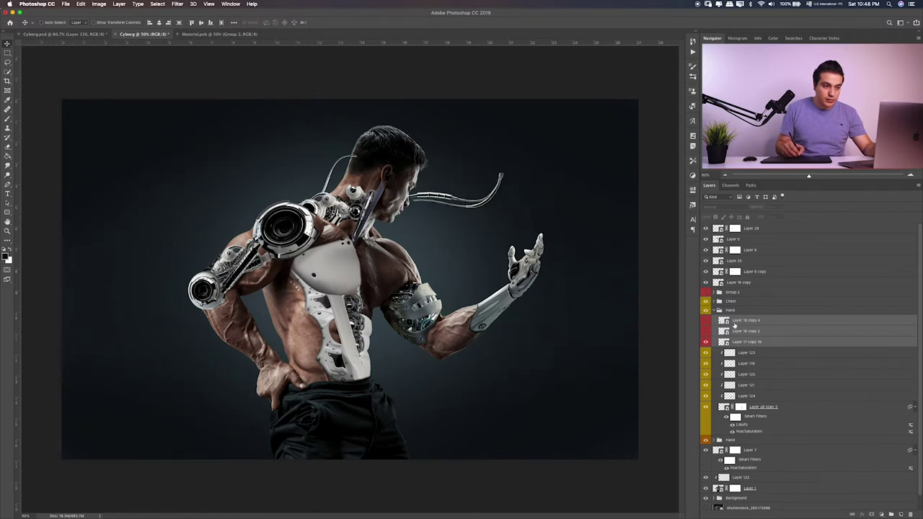
left_click(731, 344)
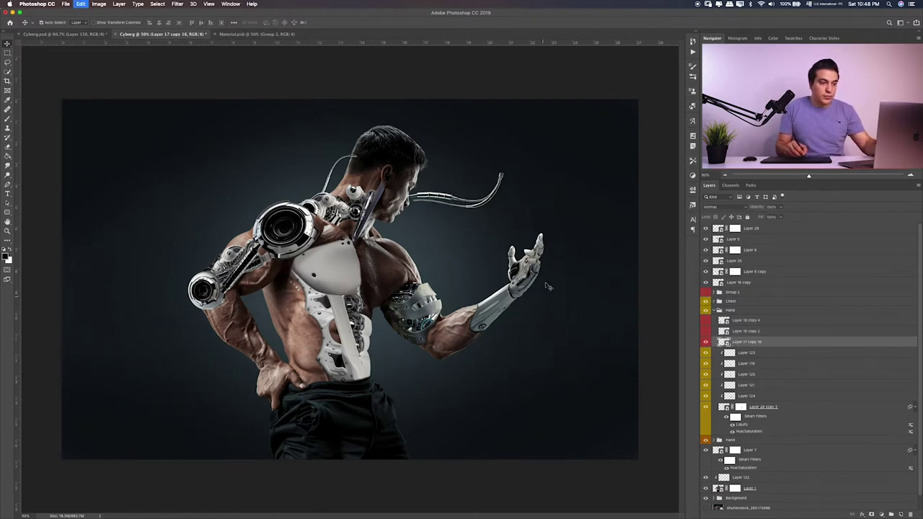
Step: Rotate Layer 17 copy 16 so it hangs from the elbow armour, then show Layer 16 copy 2
key("ctrl+t")
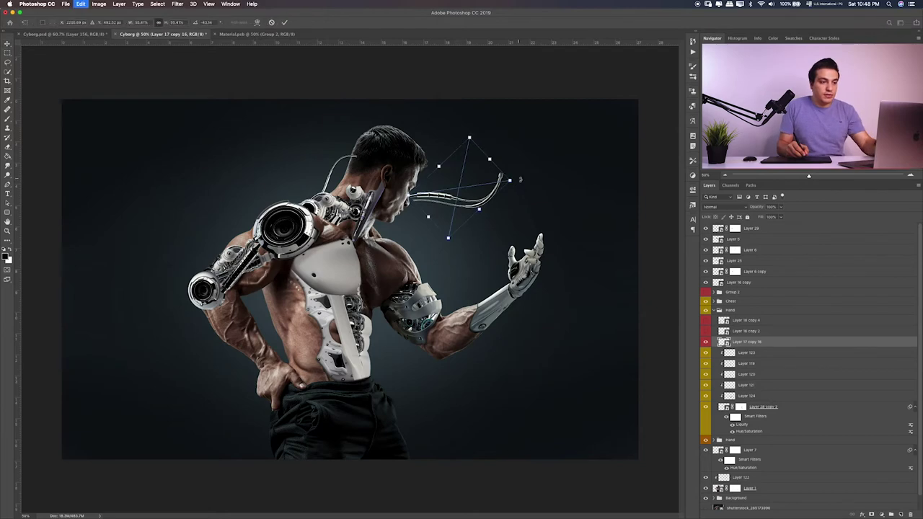
mouse_move(552, 182)
left_mouse_down()
mouse_move(509, 156)
mouse_move(454, 189)
mouse_move(411, 253)
left_mouse_up()
key("ctrl+plus")
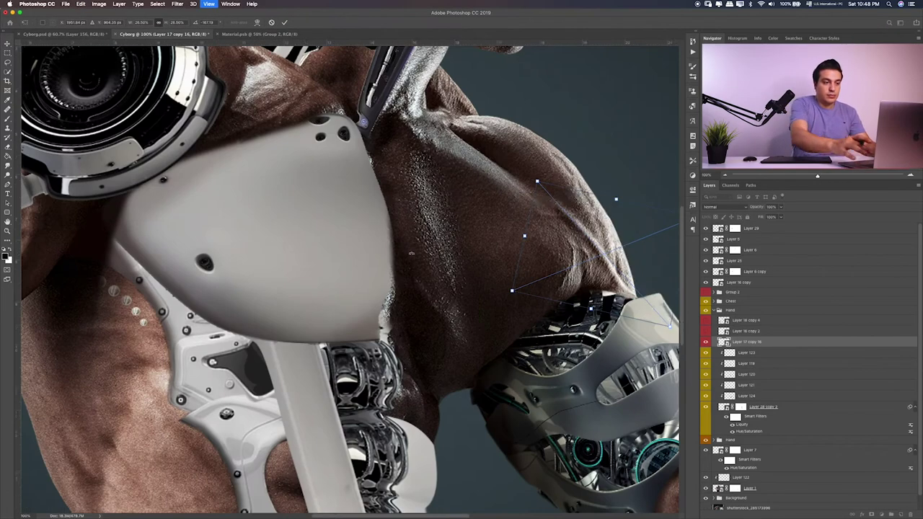
key("ctrl+plus")
scroll(482, 182, "right", 3)
key("Return")
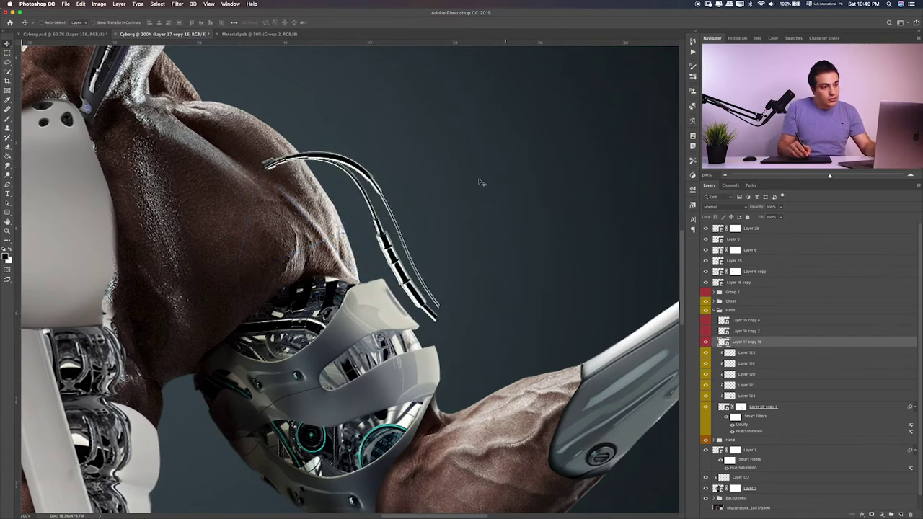
key("ctrl+t")
mouse_move(454, 217)
left_mouse_down()
mouse_move(492, 229)
mouse_move(464, 298)
mouse_move(447, 303)
mouse_move(464, 263)
mouse_move(449, 241)
mouse_move(494, 217)
left_mouse_up()
key("Return")
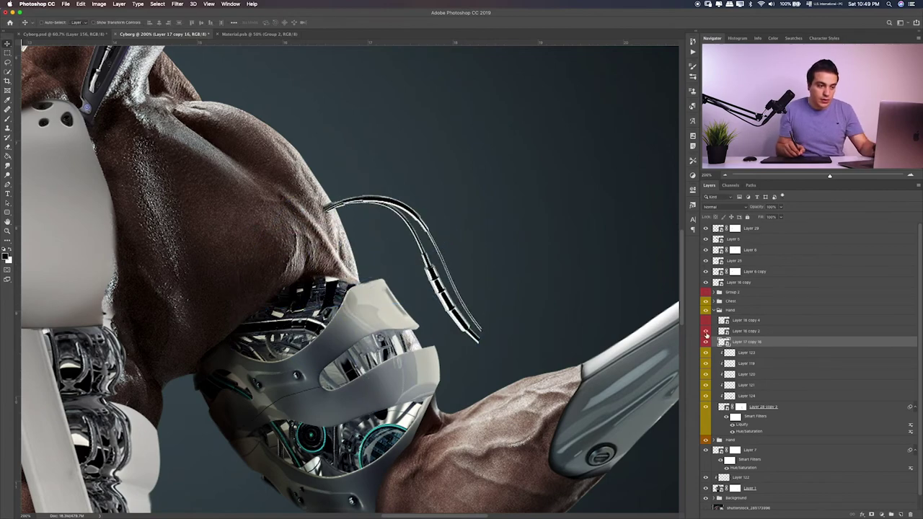
left_click(706, 331)
left_click(726, 329)
Step: Rotate and shrink the copied white wire, moving it toward the forearm
key("ctrl+0")
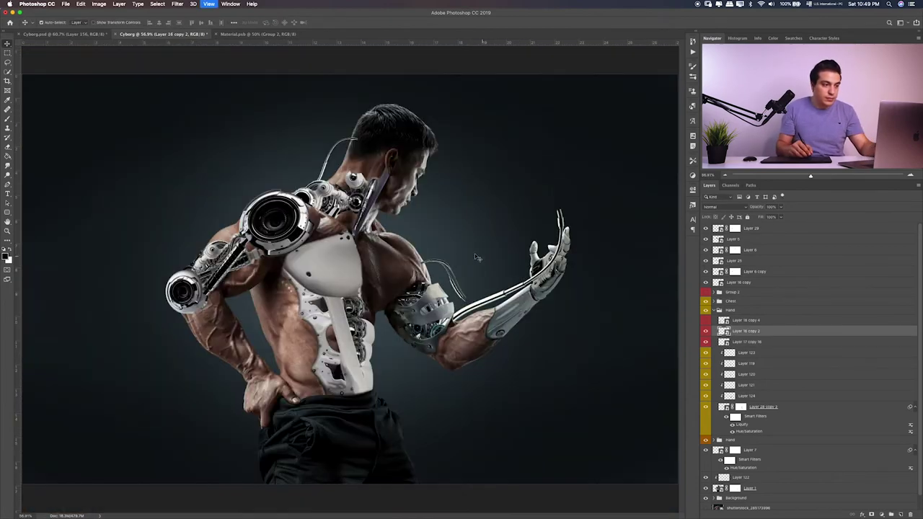
left_click_drag(440, 245, 436, 226)
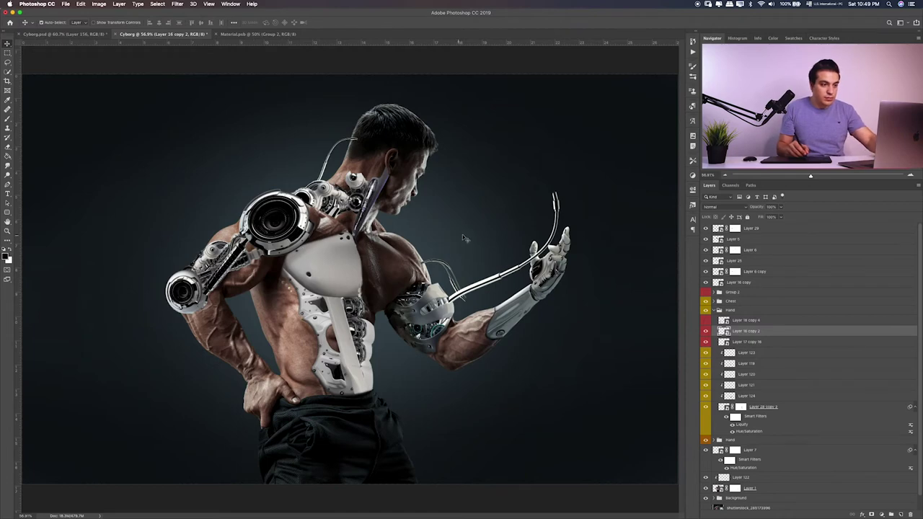
key("ctrl+t")
left_click_drag(454, 189, 411, 154)
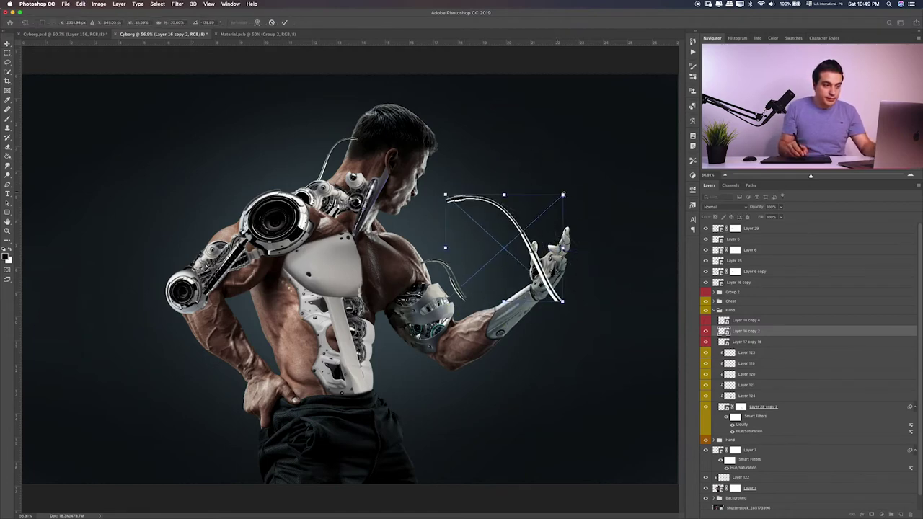
mouse_move(563, 195)
left_mouse_down()
mouse_move(461, 270)
mouse_move(428, 271)
left_mouse_up()
key("Return")
key("ctrl+1")
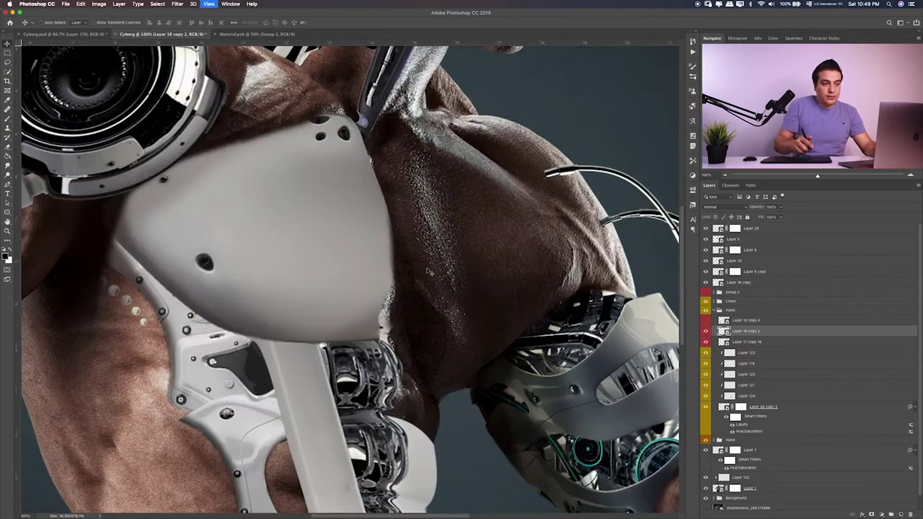
Step: Set the wire against the forearm plate, rotated about 17° counter-clockwise
key("ctrl+plus")
left_click_drag(478, 261, 485, 318)
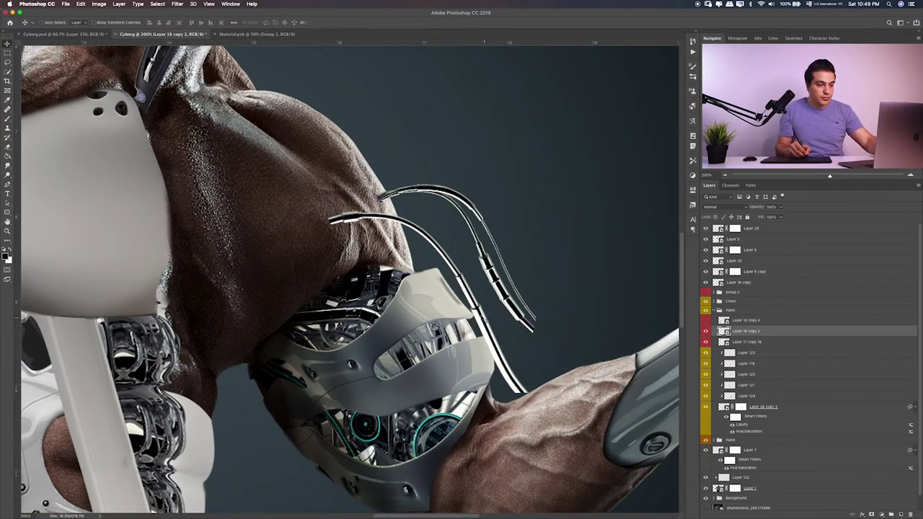
key("ctrl+t")
left_click_drag(532, 386, 478, 382)
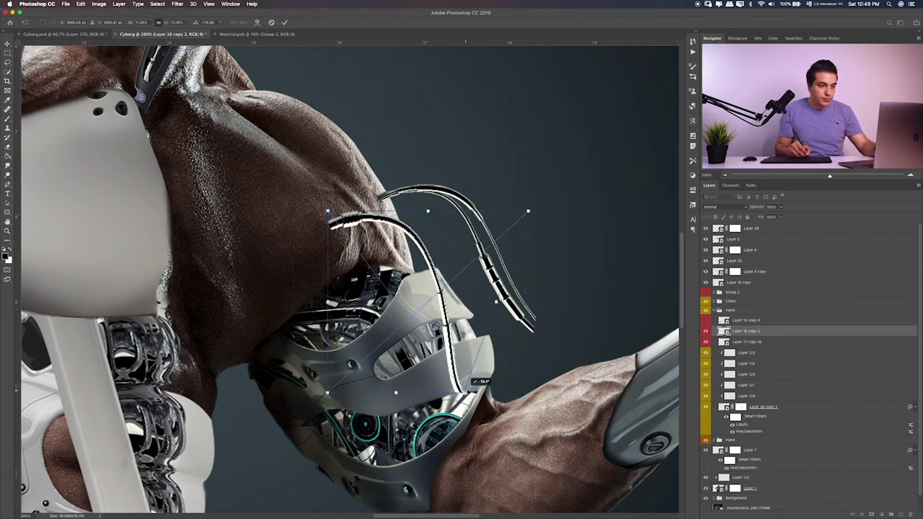
mouse_move(395, 353)
left_mouse_down()
mouse_move(413, 339)
mouse_move(387, 345)
left_mouse_up()
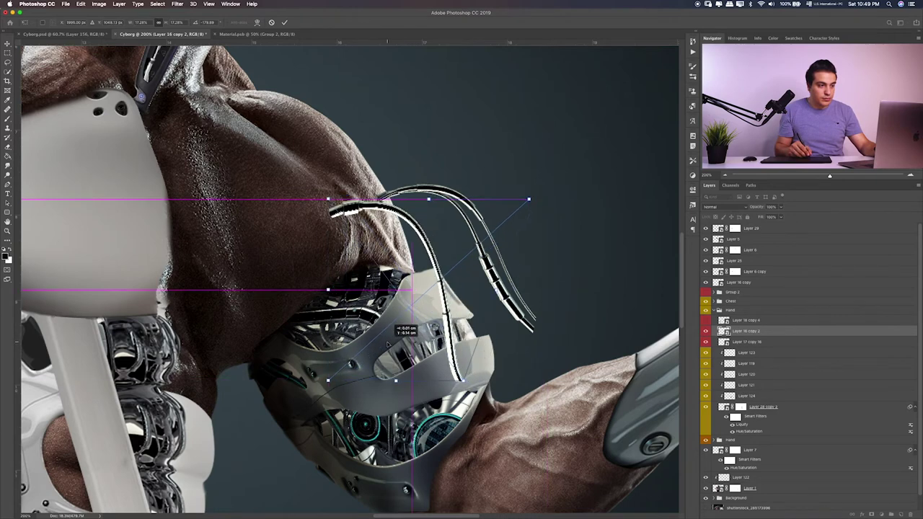
key("Return")
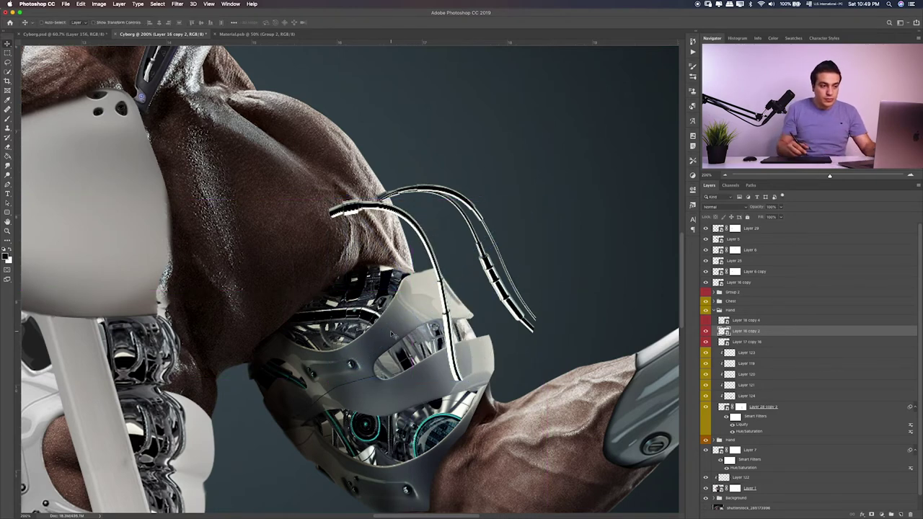
Step: Move the Layer 17 copy 16 wire onto the plate and rotate it into place
left_click(705, 341)
left_click(705, 341)
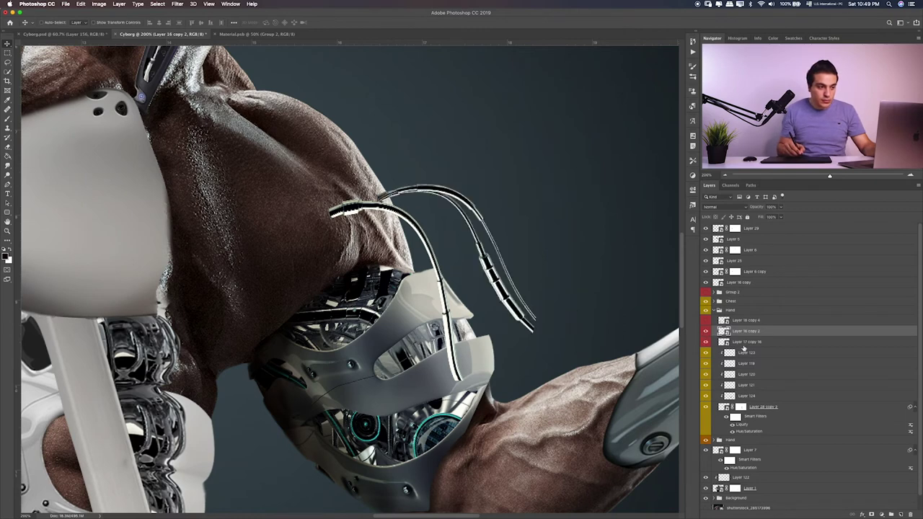
left_click(746, 341)
mouse_move(501, 292)
left_mouse_down()
mouse_move(455, 278)
mouse_move(484, 267)
mouse_move(505, 341)
left_mouse_up()
key("ctrl+t")
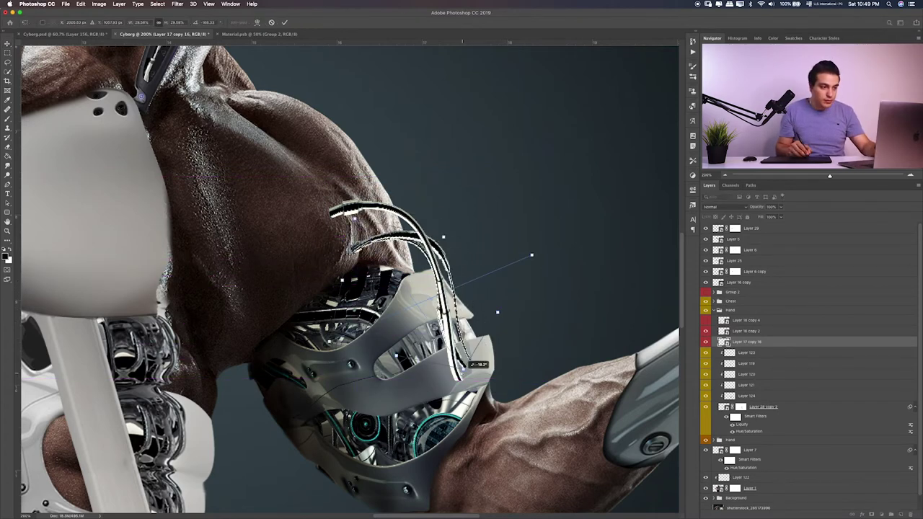
mouse_move(490, 295)
left_mouse_down()
mouse_move(414, 322)
mouse_move(382, 299)
mouse_move(451, 307)
left_mouse_up()
key("Return")
Step: Bring the golden mechanical heart layer over the forearm
left_click(434, 301, "ctrl")
key("alt+bracketright")
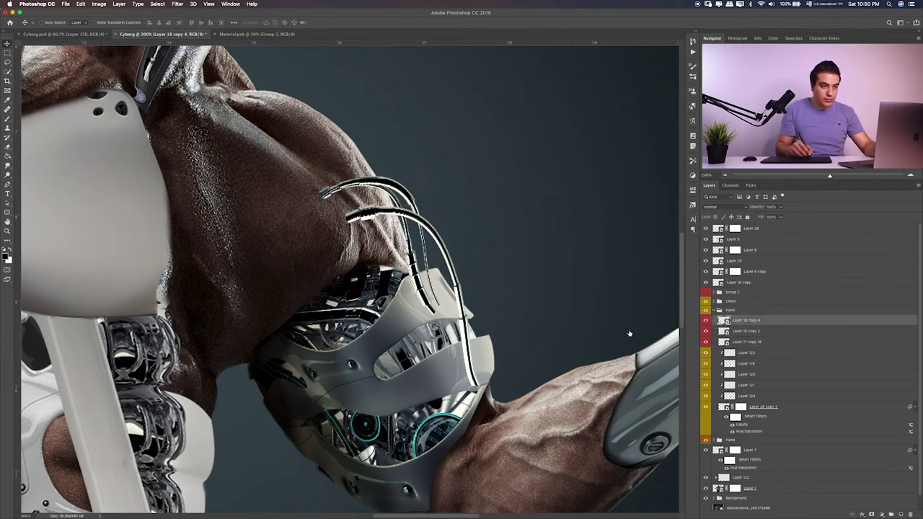
mouse_move(306, 326)
left_mouse_down()
mouse_move(429, 371)
mouse_move(458, 370)
mouse_move(423, 385)
left_mouse_up()
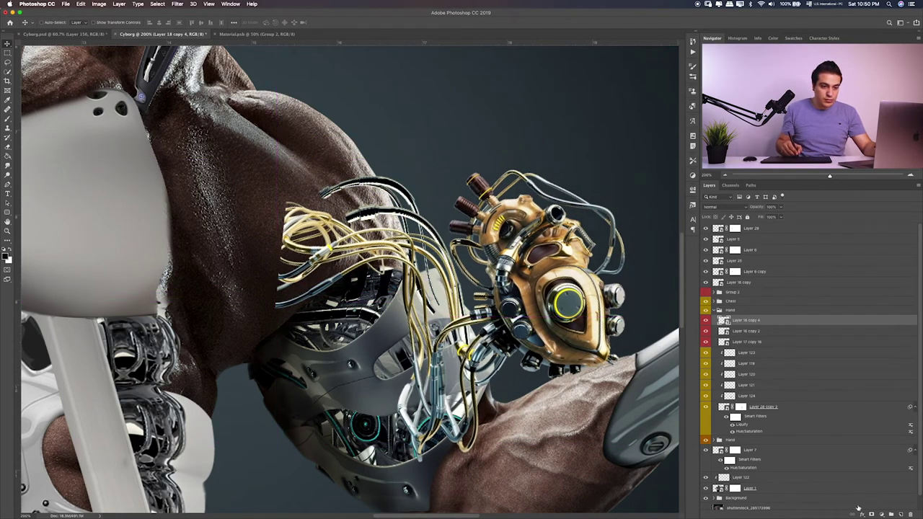
Step: Mask away most of the mechanical heart and move the three wire layers below Layer 28 copy 3
left_click(871, 515)
key("b")
mouse_move(552, 165)
left_mouse_down()
mouse_move(526, 195)
mouse_move(580, 256)
mouse_move(453, 361)
left_mouse_up()
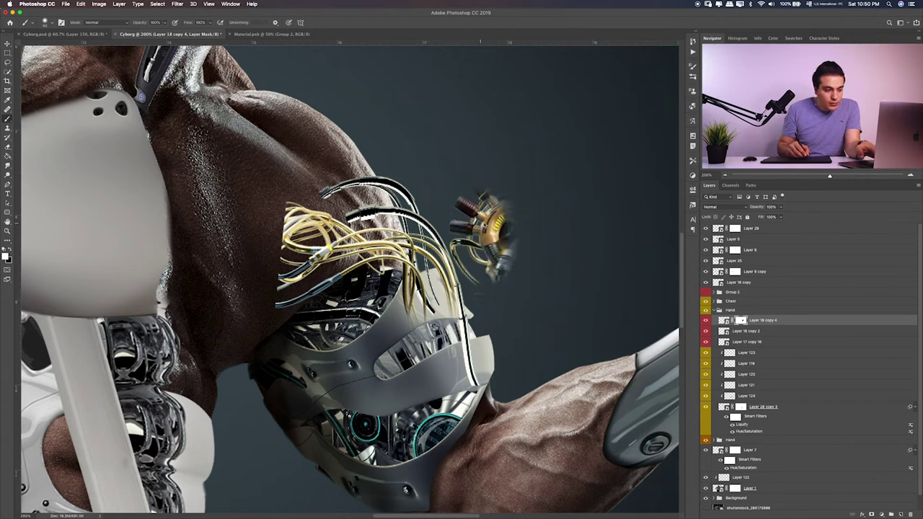
mouse_move(490, 212)
left_mouse_down()
mouse_move(470, 199)
mouse_move(467, 269)
left_mouse_up()
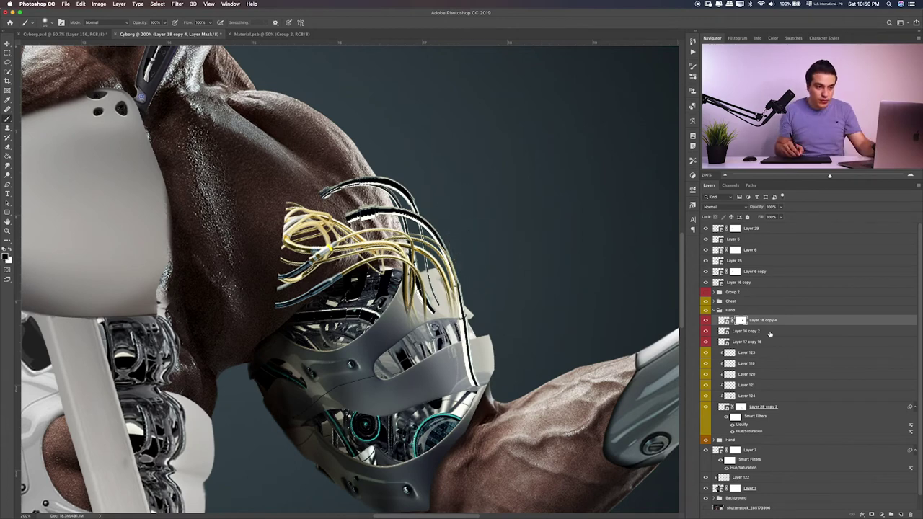
left_click(760, 343, "shift")
left_click_drag(761, 342, 773, 430)
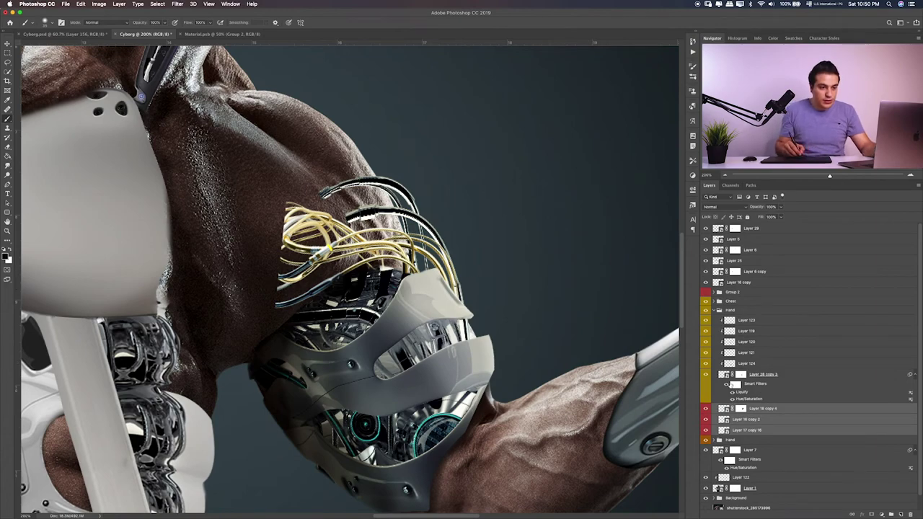
left_click(707, 415)
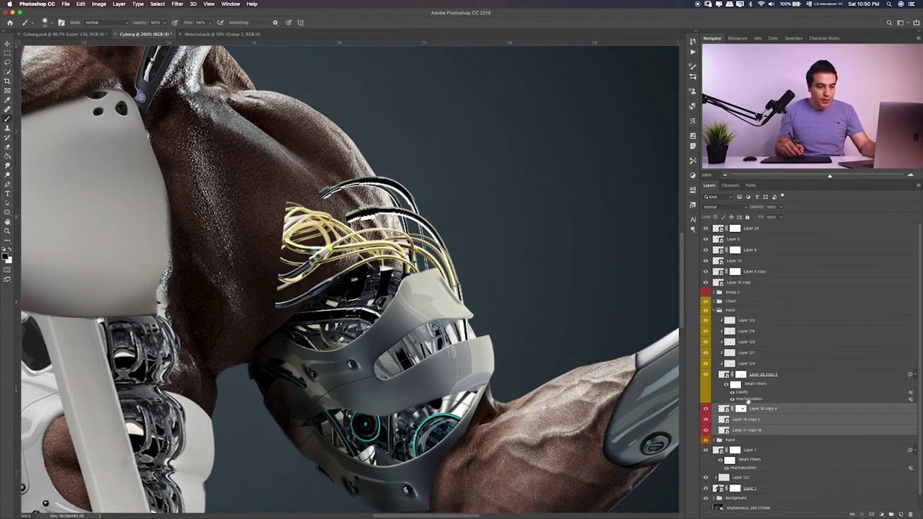
Step: Paint the heart mask to hide the mechanical detail, dark wires and upper-left gold wires
key("ctrl+plus")
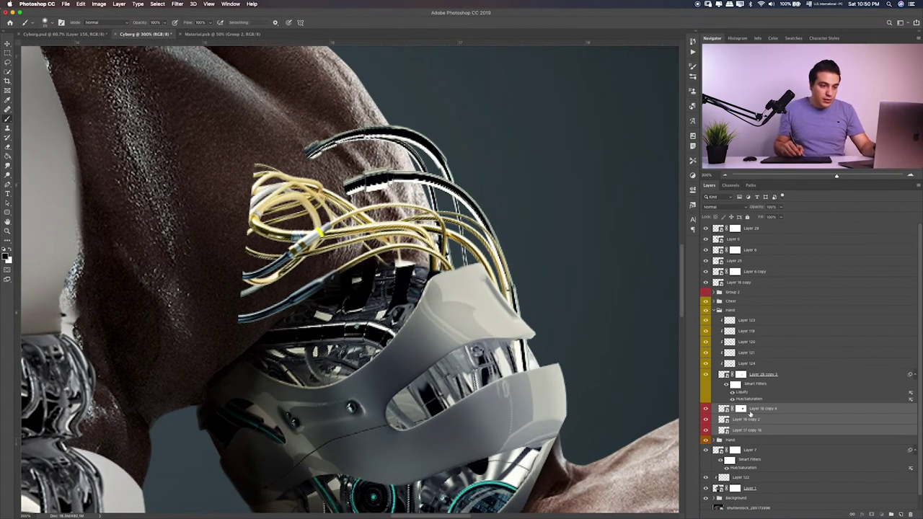
left_click(742, 410)
left_click(706, 419)
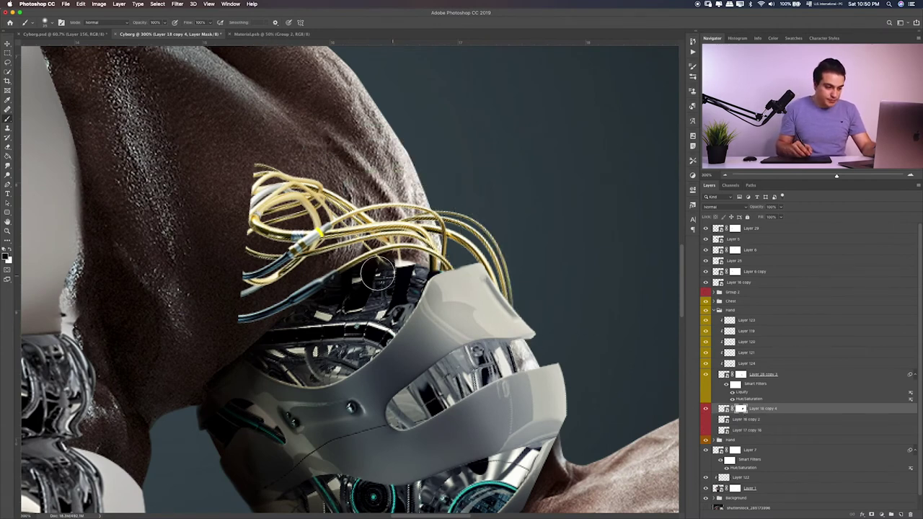
left_click_drag(377, 274, 336, 243)
mouse_move(297, 267)
left_mouse_down()
mouse_move(264, 305)
mouse_move(339, 274)
mouse_move(335, 249)
left_mouse_up()
mouse_move(303, 167)
left_mouse_down()
mouse_move(292, 217)
mouse_move(253, 274)
mouse_move(303, 252)
left_mouse_up()
left_click_drag(370, 220, 352, 214)
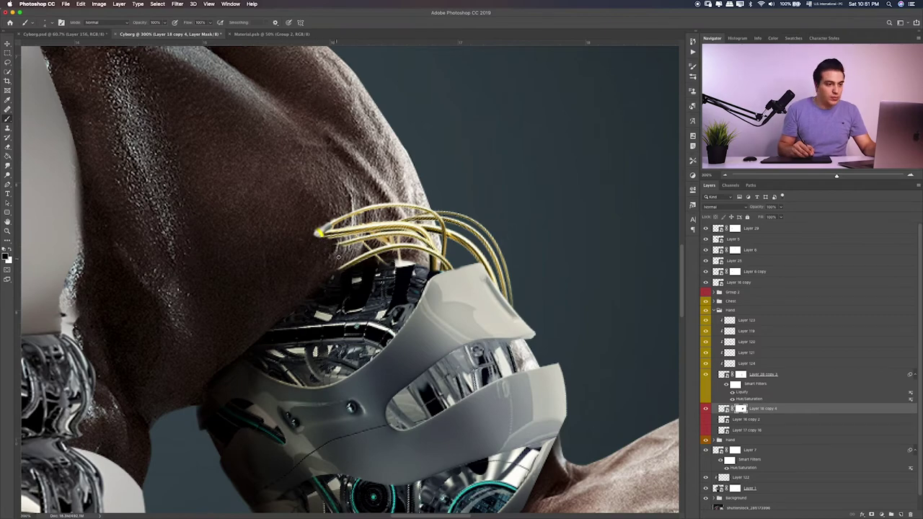
Step: Reposition the Layer 17 copy 16 white wire above the gold wires
key("x")
key("v")
left_click_drag(318, 232, 569, 315)
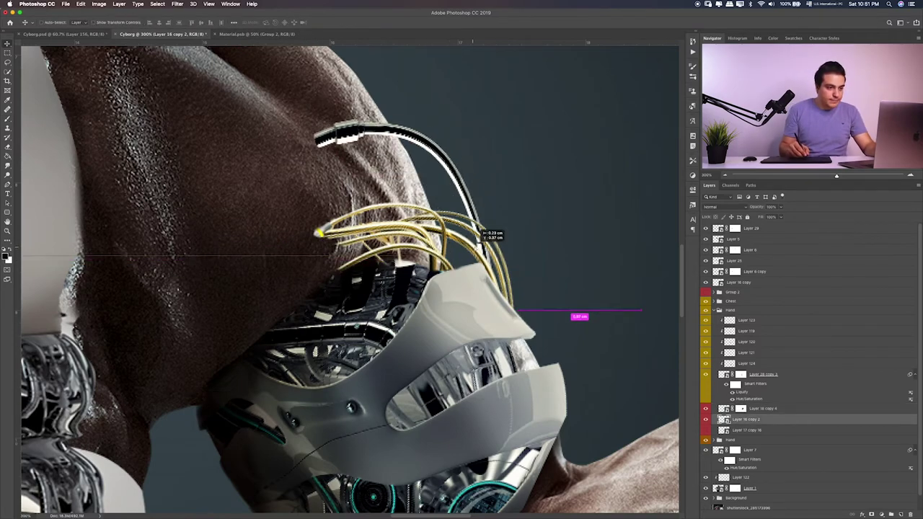
key("ctrl+minus")
key("ctrl+plus")
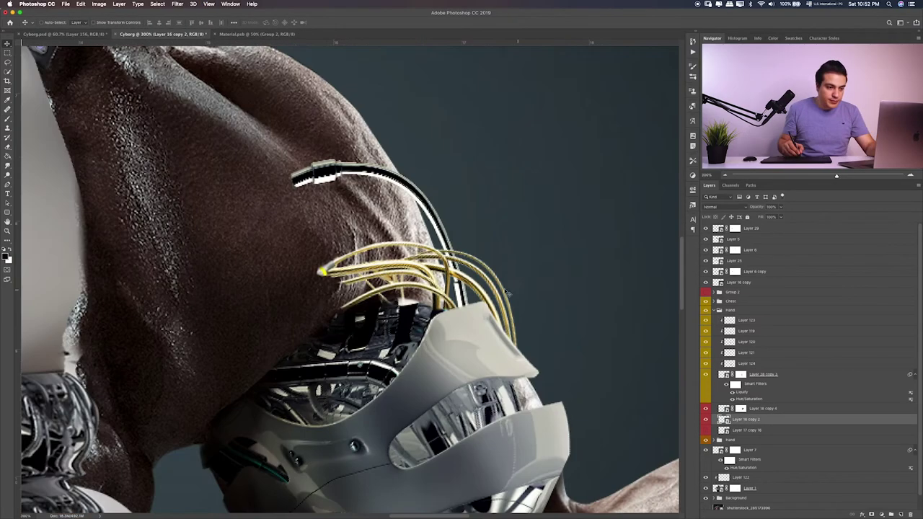
mouse_move(404, 238)
left_mouse_down()
mouse_move(366, 224)
mouse_move(353, 256)
mouse_move(433, 221)
left_mouse_up()
key("ctrl+t")
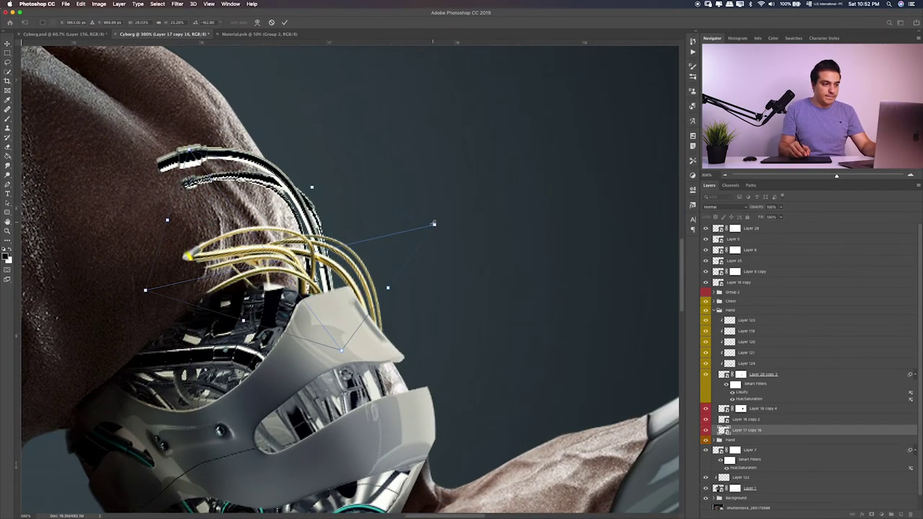
key("Return")
Step: Add a new empty layer above the gold wires layer
key("b")
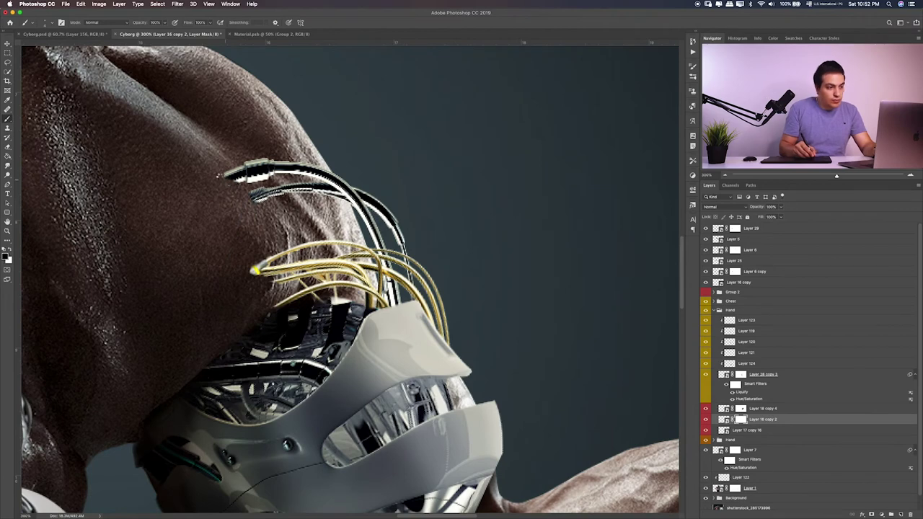
left_click(740, 430)
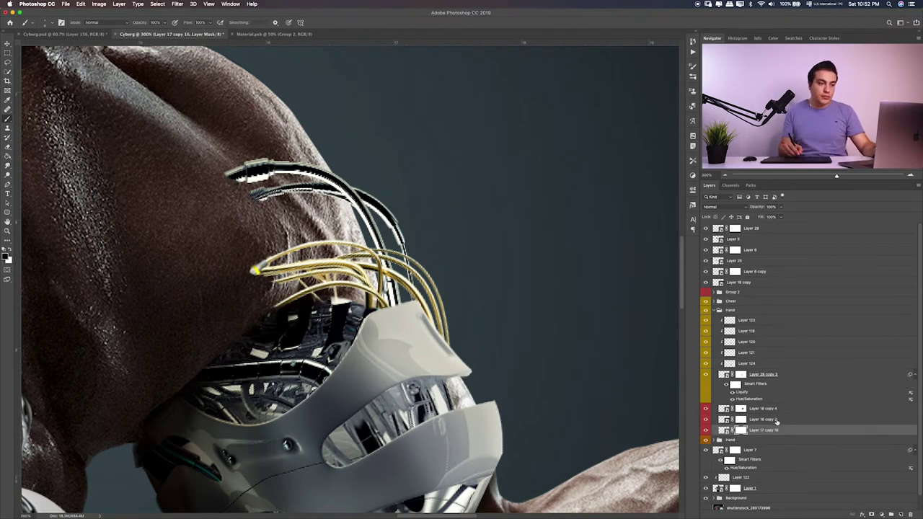
key("alt+bracketright")
key("alt+bracketright")
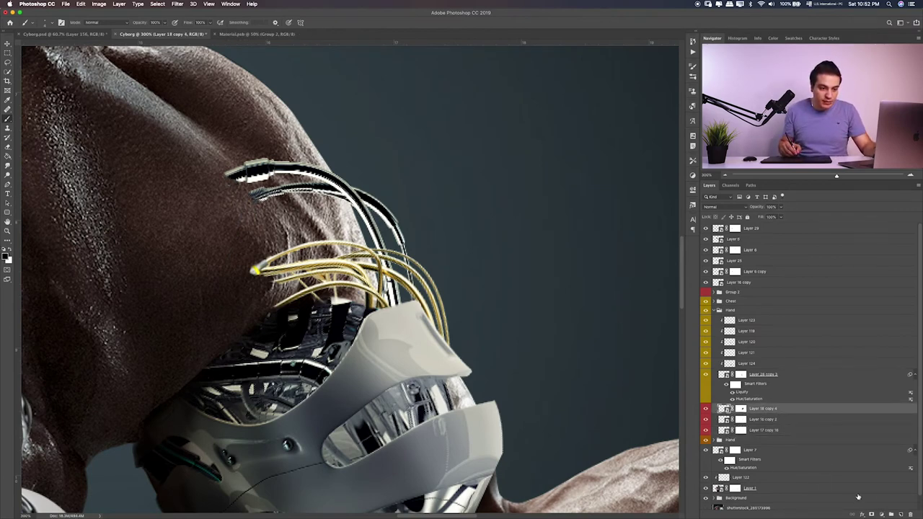
left_click(900, 514)
Step: Clip the new layer to the gold wires and darken their left ends at 20% brush opacity
left_click(770, 416, "alt")
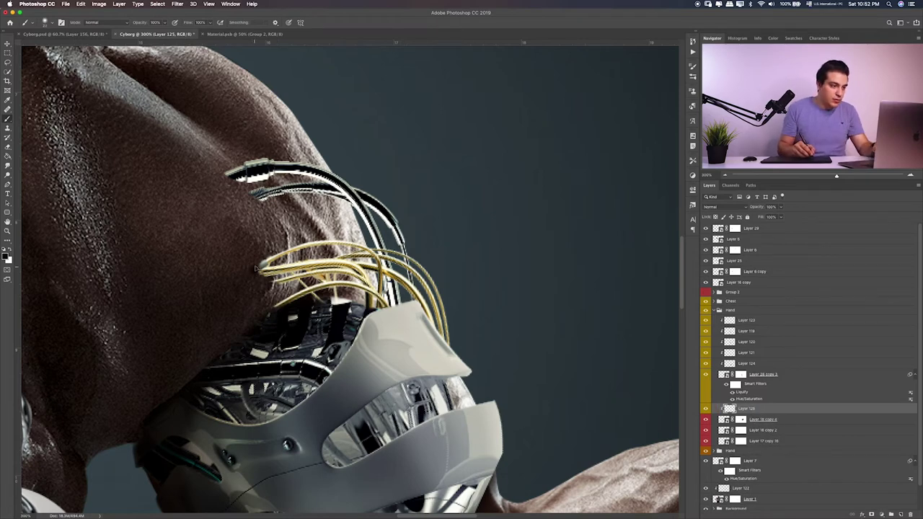
mouse_move(255, 273)
left_mouse_down()
mouse_move(288, 288)
mouse_move(214, 318)
mouse_move(256, 278)
left_mouse_up()
key("bracketright")
key("bracketright")
key("2")
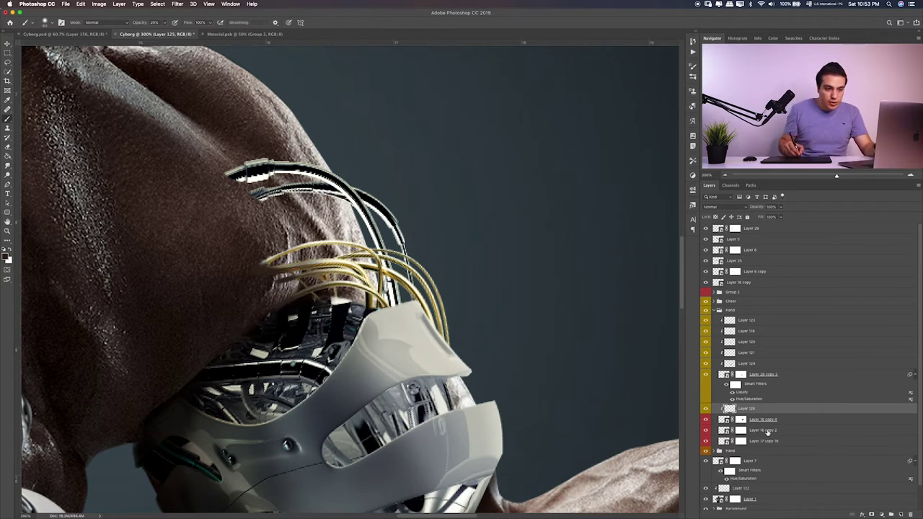
Step: On a new layer above Layer 16 copy 2, paint dark brown shadow along the wires on the skin
left_click(767, 431)
left_click(898, 510)
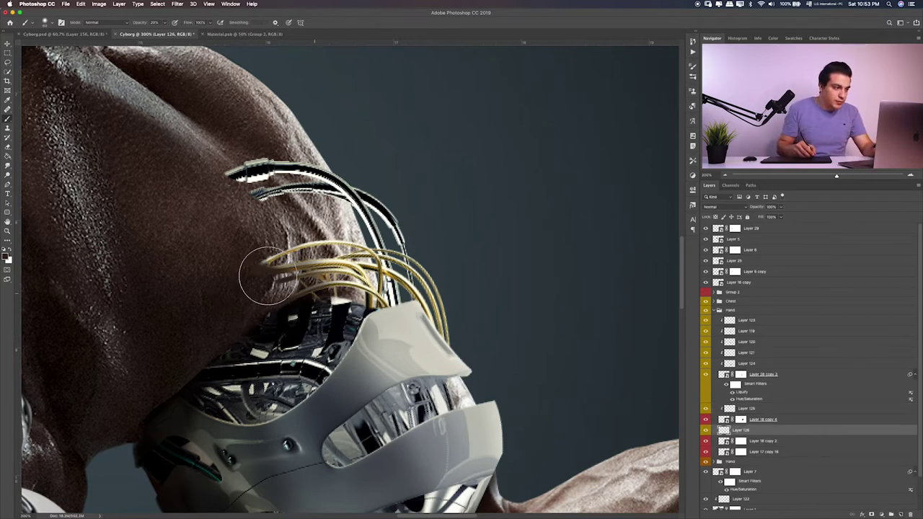
left_click(6, 255)
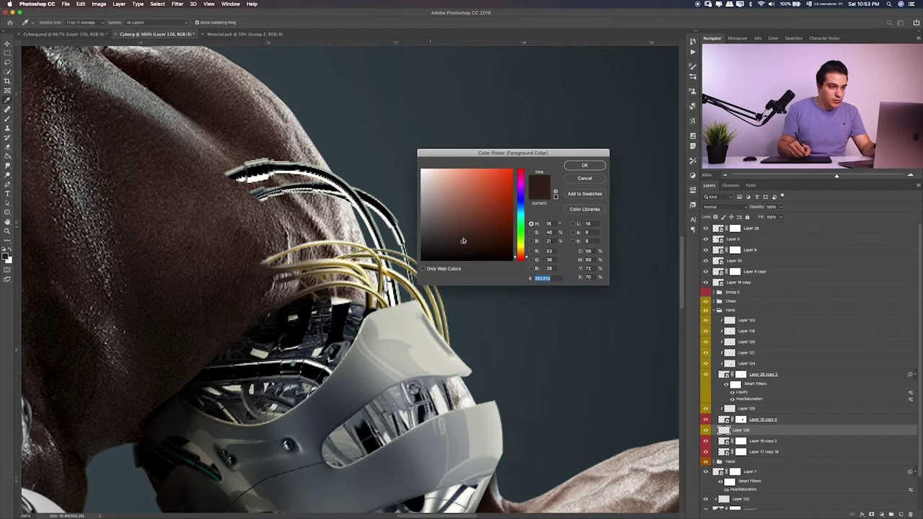
left_click(585, 166)
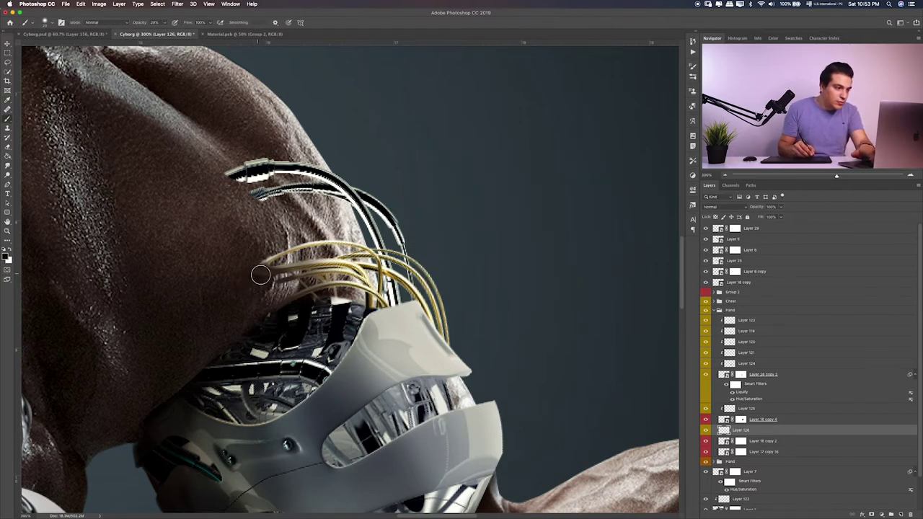
mouse_move(260, 275)
left_mouse_down()
mouse_move(303, 273)
mouse_move(273, 286)
left_mouse_up()
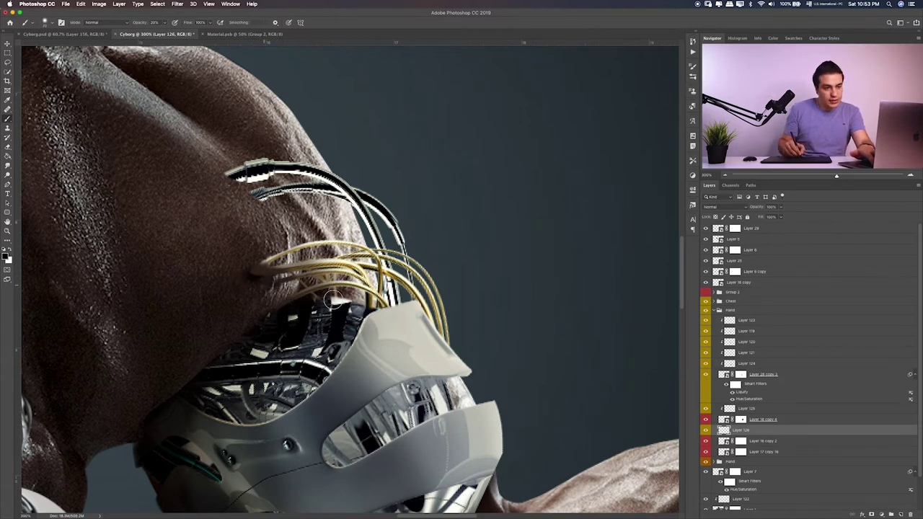
left_click(753, 409)
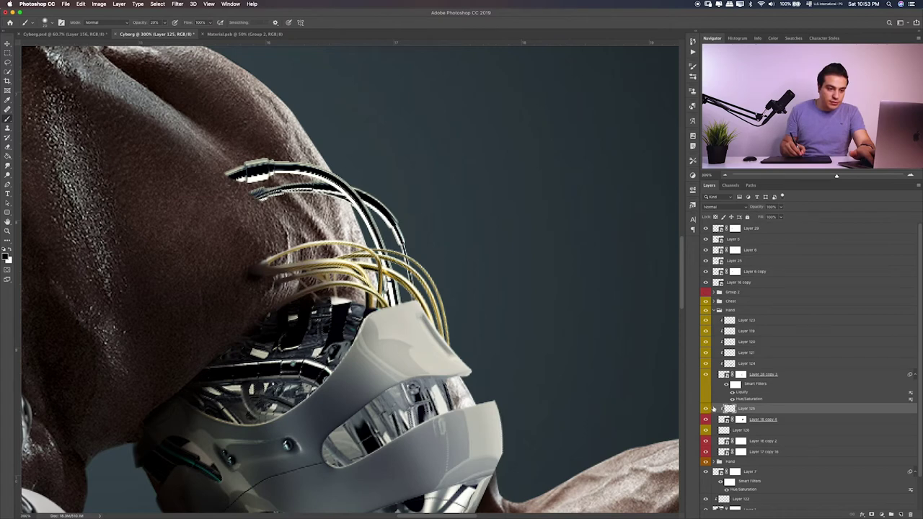
Step: Add Layer 127 clipped above the wires and blend the left wire tip into the skin
left_click(706, 440)
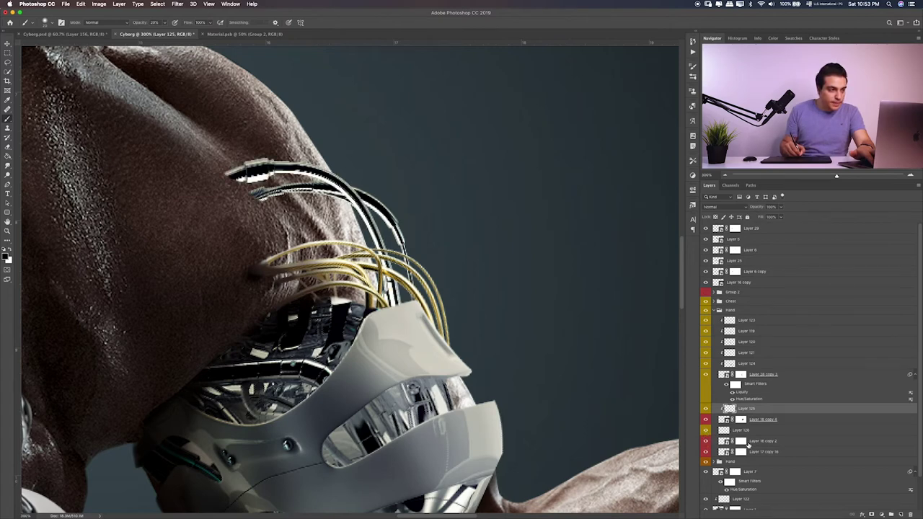
left_click(746, 442)
left_click(739, 442)
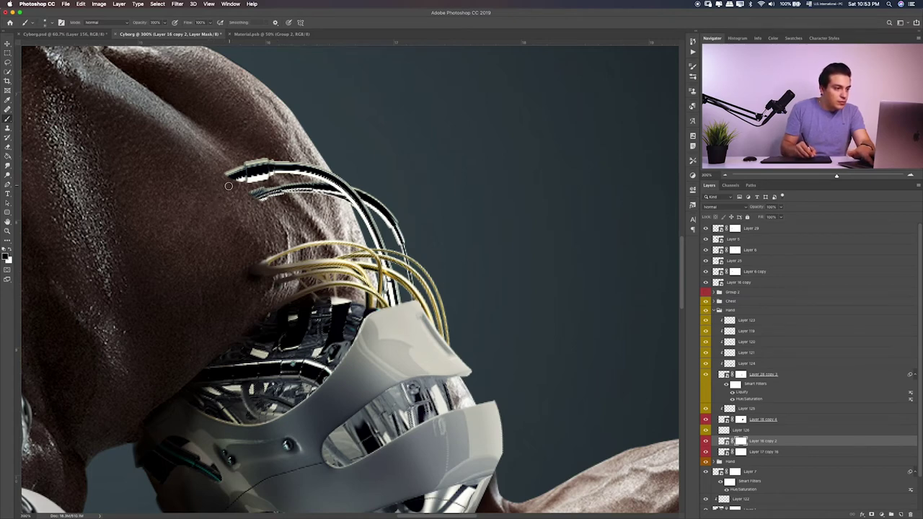
left_click(771, 446)
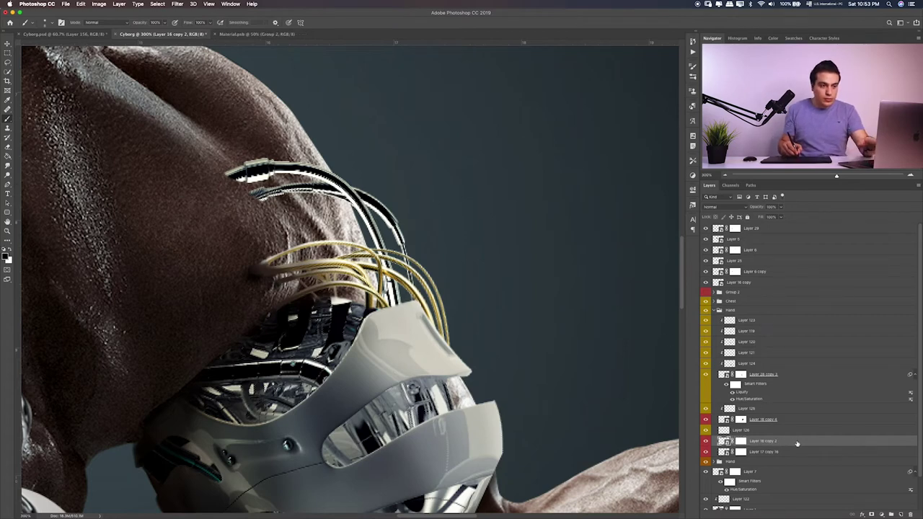
left_click(901, 514)
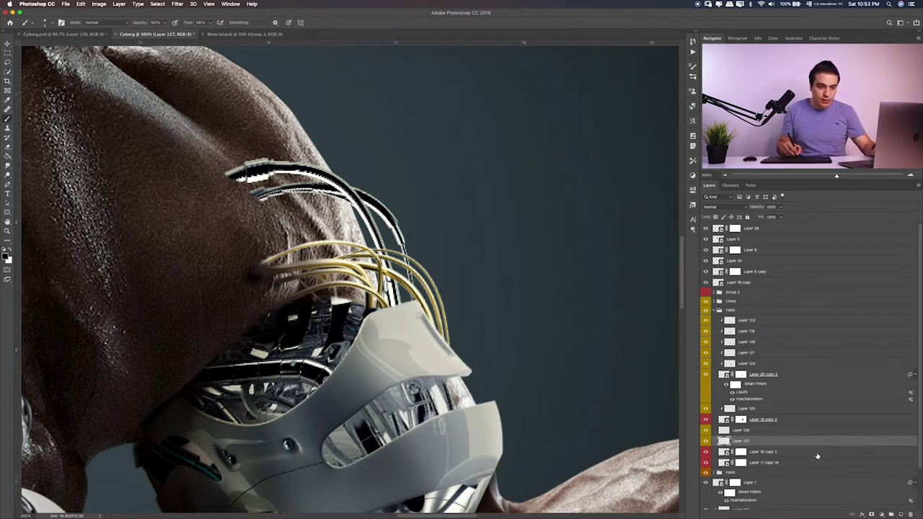
left_click(822, 450)
key("ctrl+j")
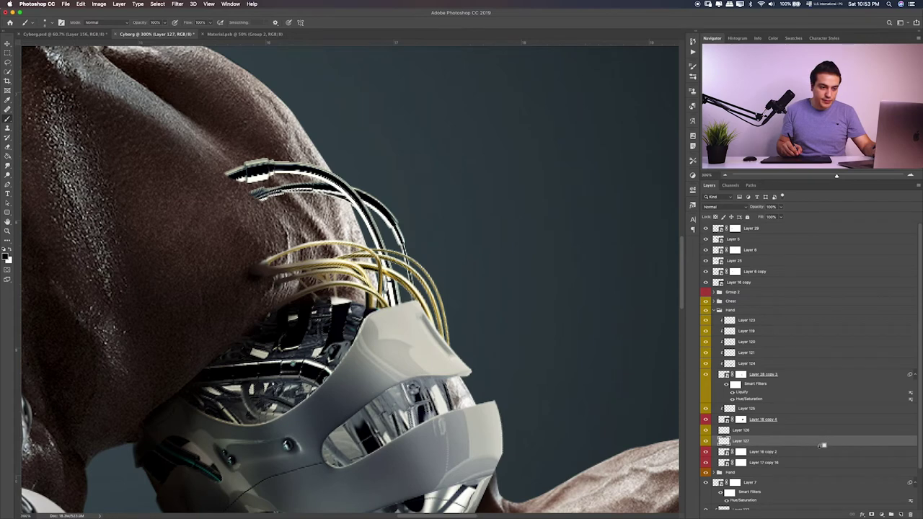
left_click(822, 446, "alt")
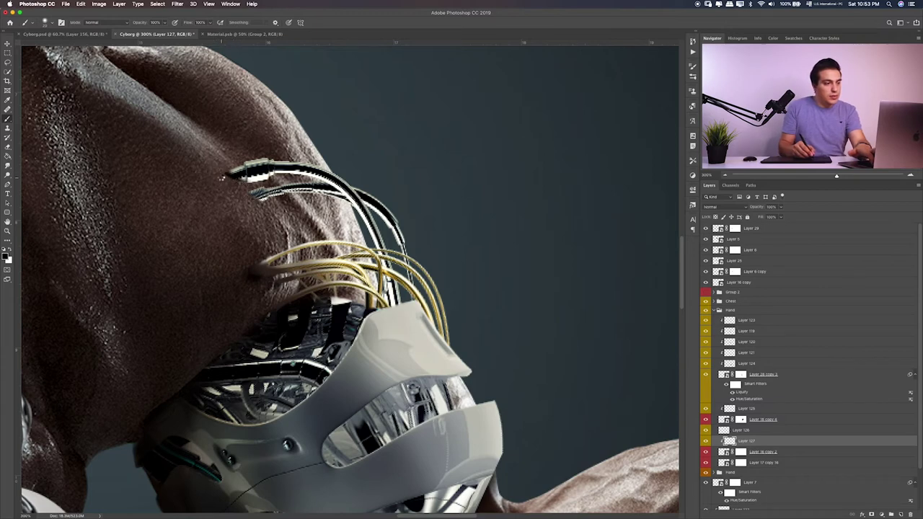
left_click_drag(227, 172, 240, 185)
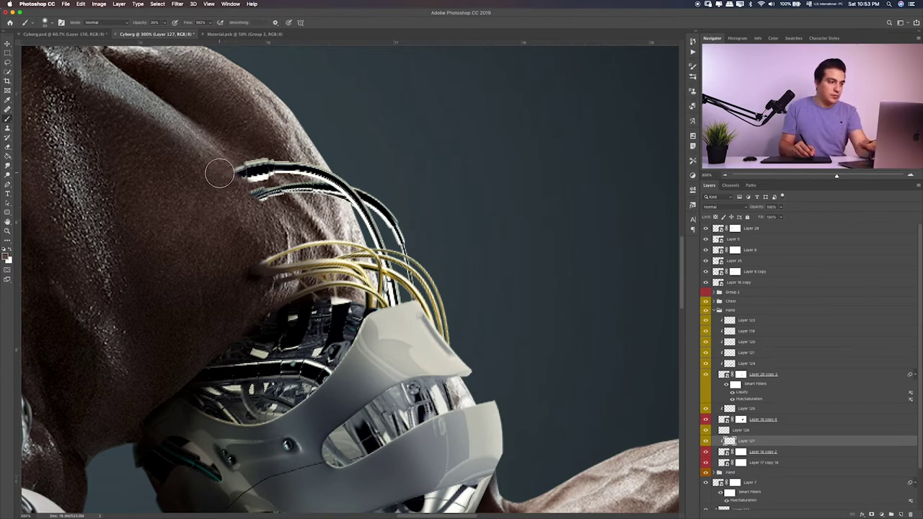
left_click_drag(238, 172, 252, 189)
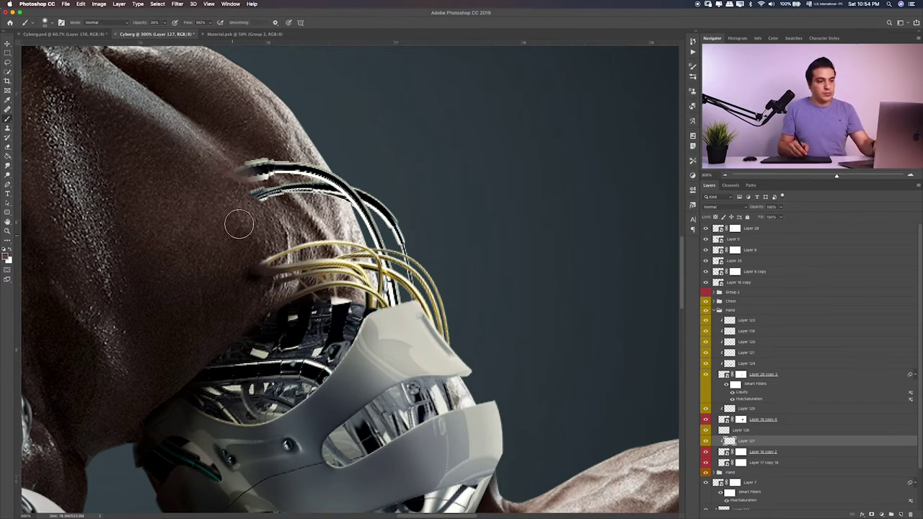
Step: Add Layer 128 below the Layer 16 copy 2 wires with a darker shadow colour for painting
left_click(764, 452)
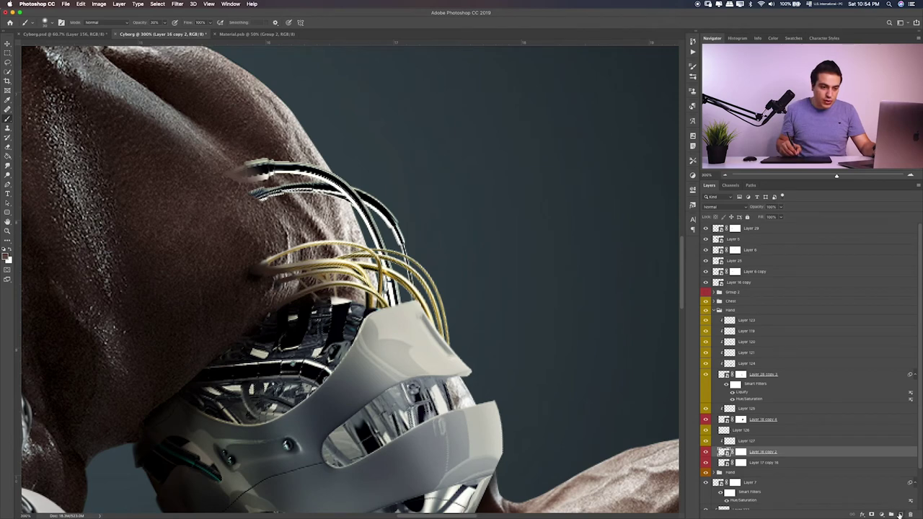
left_click(899, 514)
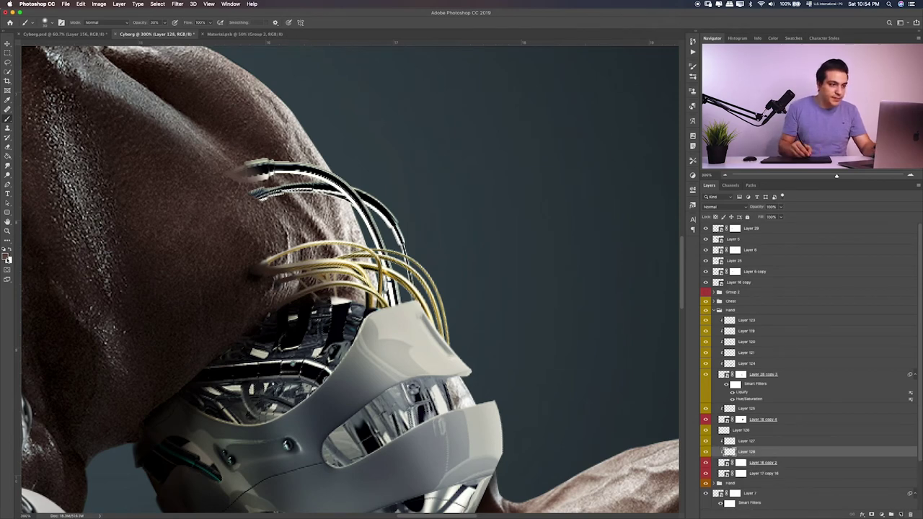
left_click(5, 256)
left_click(426, 247)
key("Return")
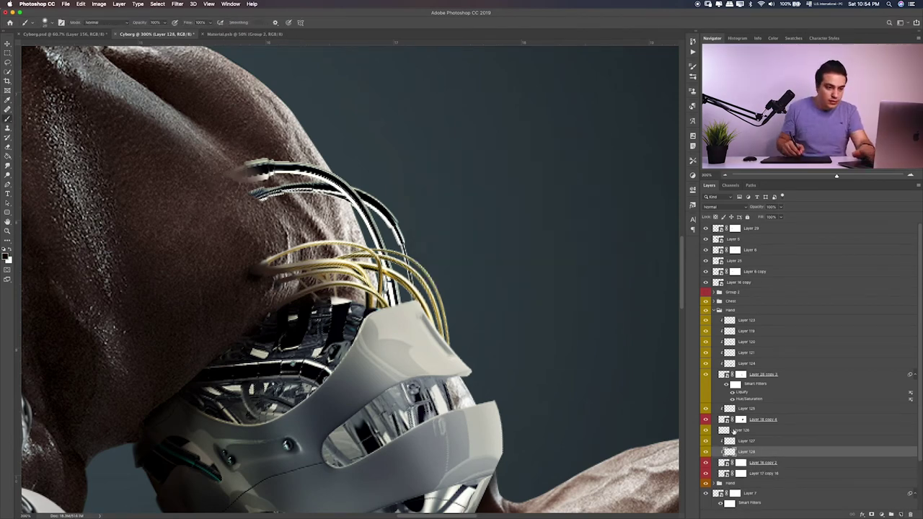
key("ctrl+bracketleft")
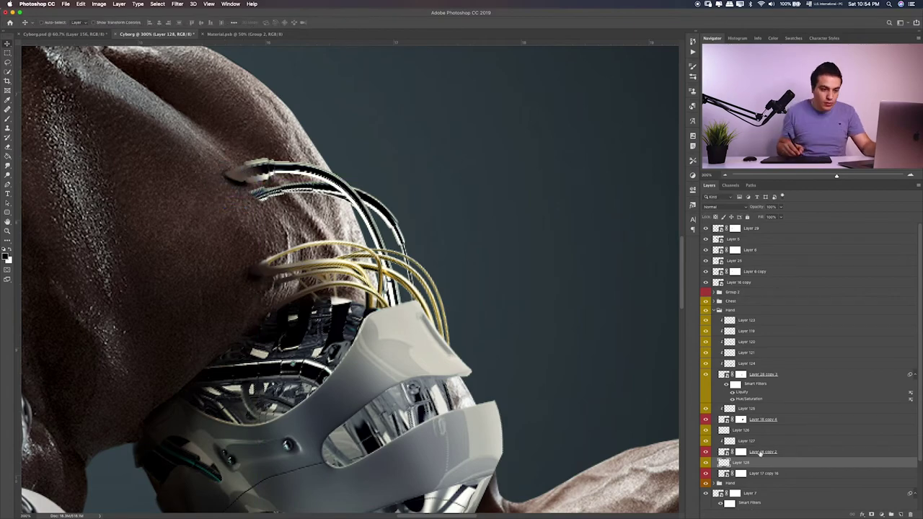
key("b")
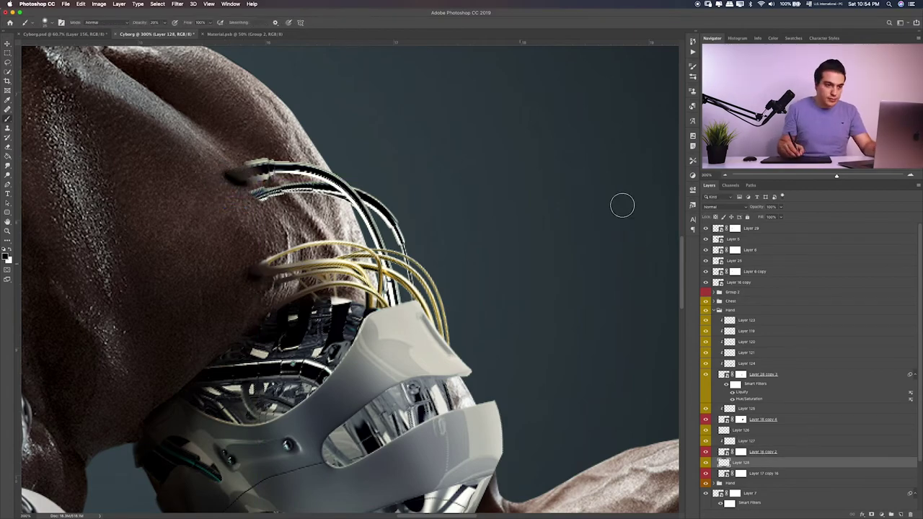
Step: Duplicate the Layer 128 cable shadow and place the copy beneath the wires
key("ctrl+0")
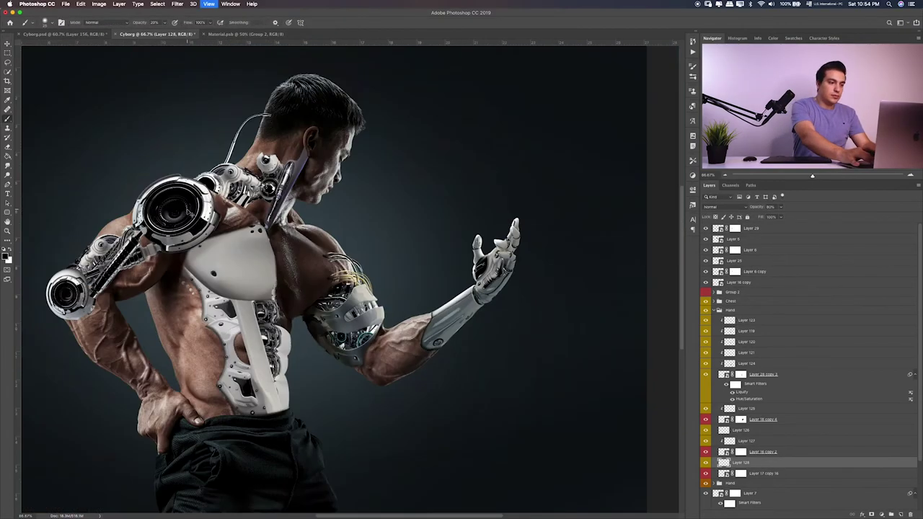
left_click(339, 299)
key("0")
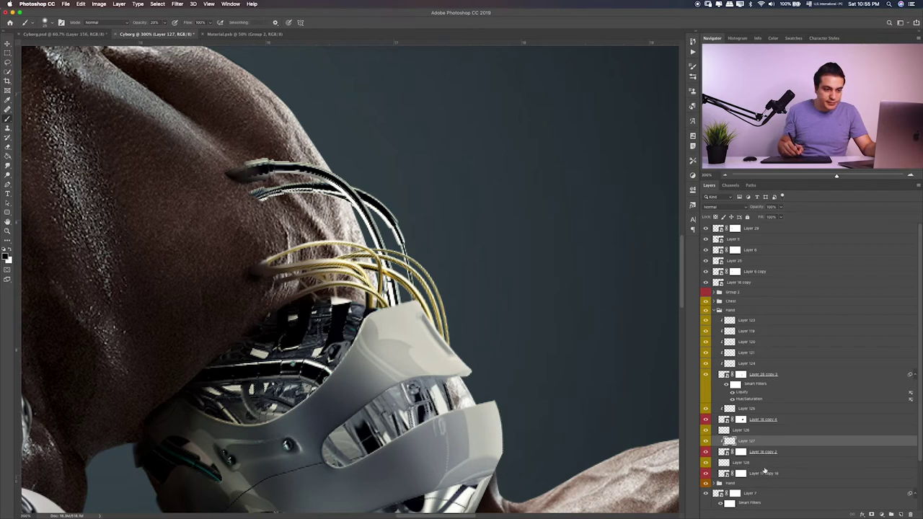
left_click(768, 464)
key("ctrl+j")
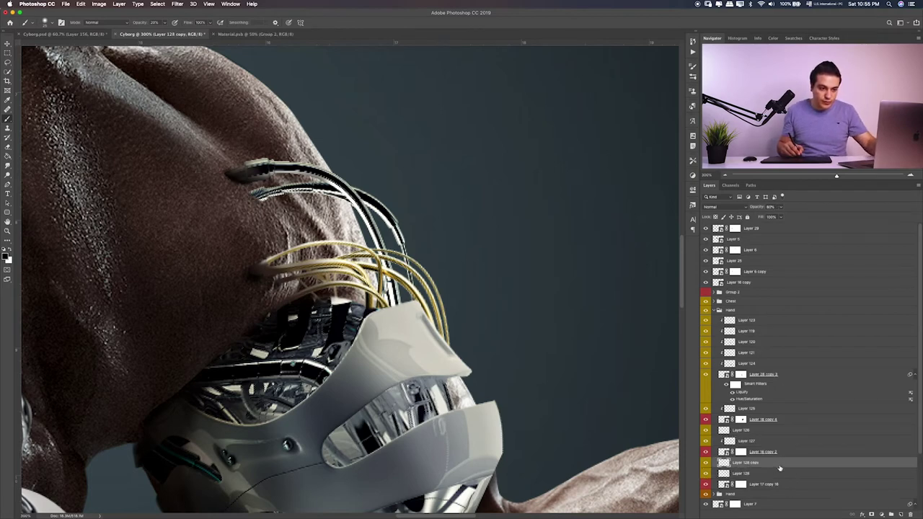
key("ctrl+bracketleft")
key("ctrl+bracketleft")
Step: Move the cables and shadow copy up the arm and rotate them about 24°
key("v")
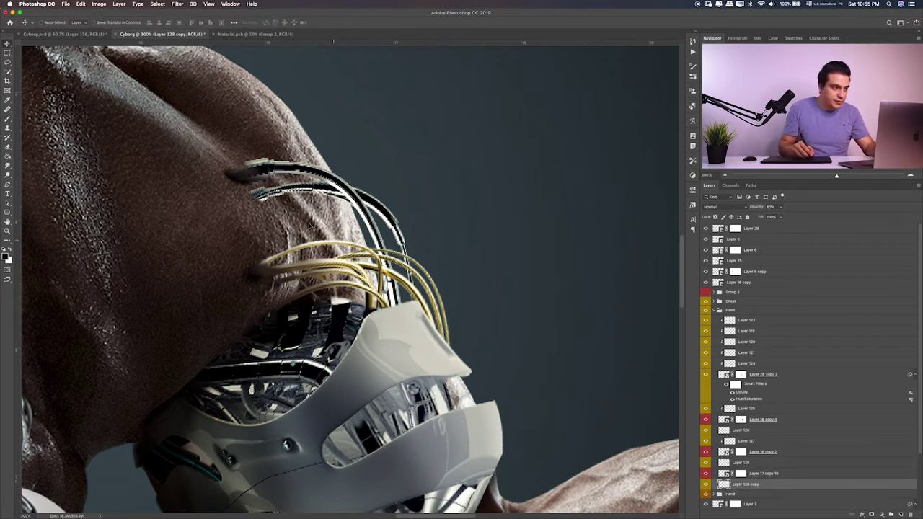
left_click(465, 333, "ctrl+shift")
mouse_move(465, 333)
left_mouse_down()
mouse_move(353, 191)
mouse_move(379, 248)
left_mouse_up()
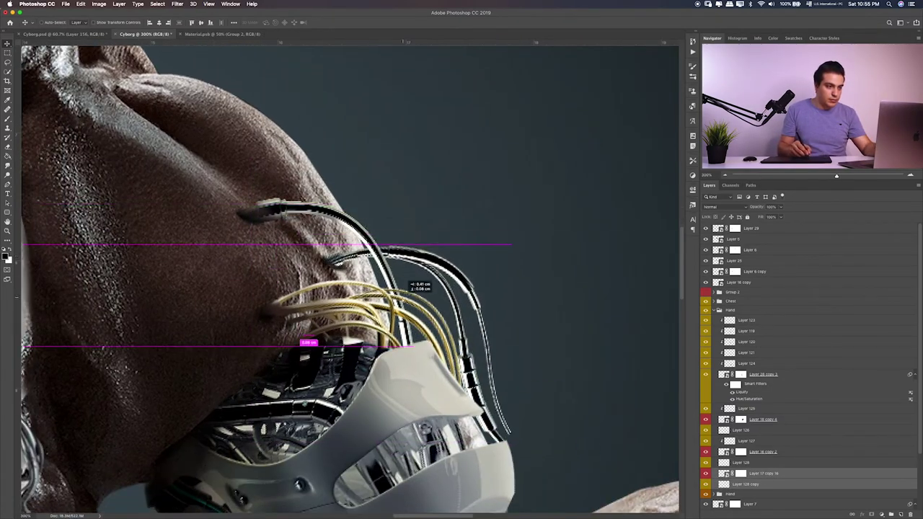
key("ctrl+t")
mouse_move(504, 234)
left_mouse_down()
mouse_move(422, 186)
mouse_move(447, 284)
left_mouse_up()
key("Return")
Step: Warp the cable bundle so it follows the arm's curve into the skin
key("ctrl+0")
scroll(447, 284, "up", 5)
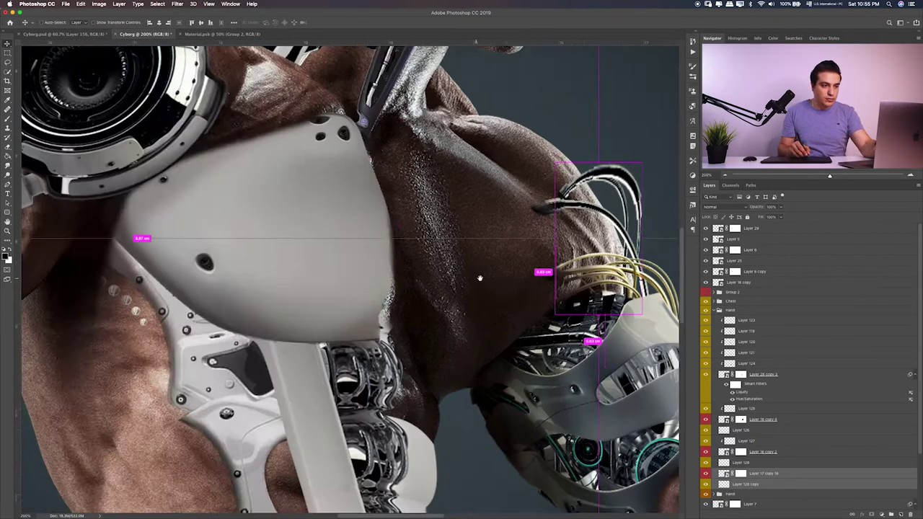
scroll(404, 281, "right", 5)
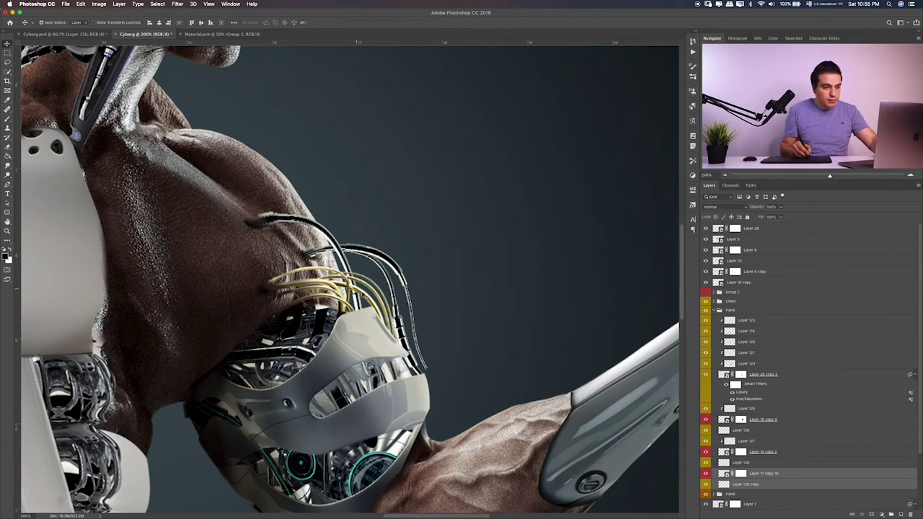
key("ctrl+t")
mouse_move(445, 370)
left_mouse_down()
mouse_move(424, 359)
mouse_move(429, 373)
left_mouse_up()
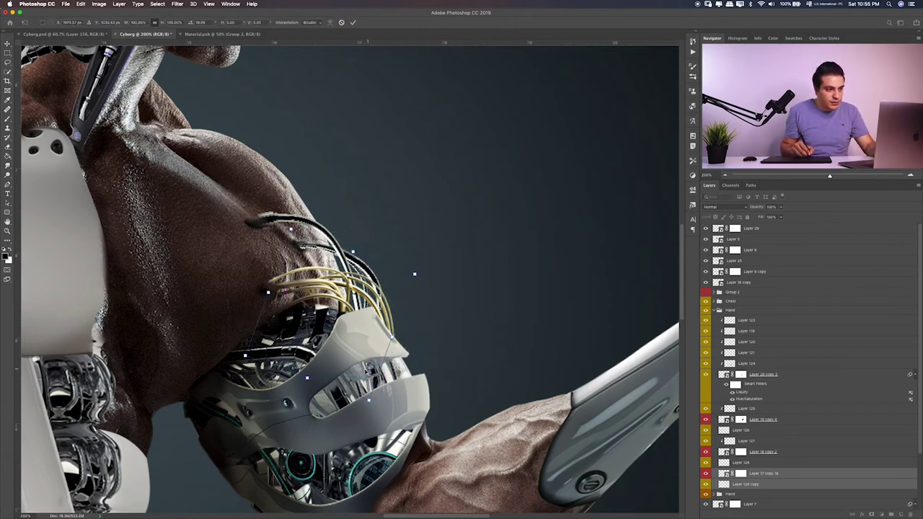
left_click_drag(367, 369, 398, 360)
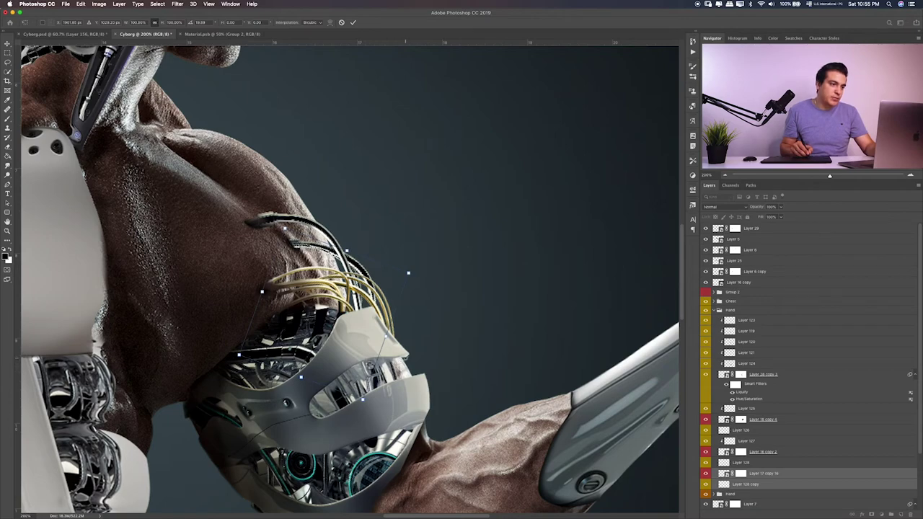
key("ctrl+plus")
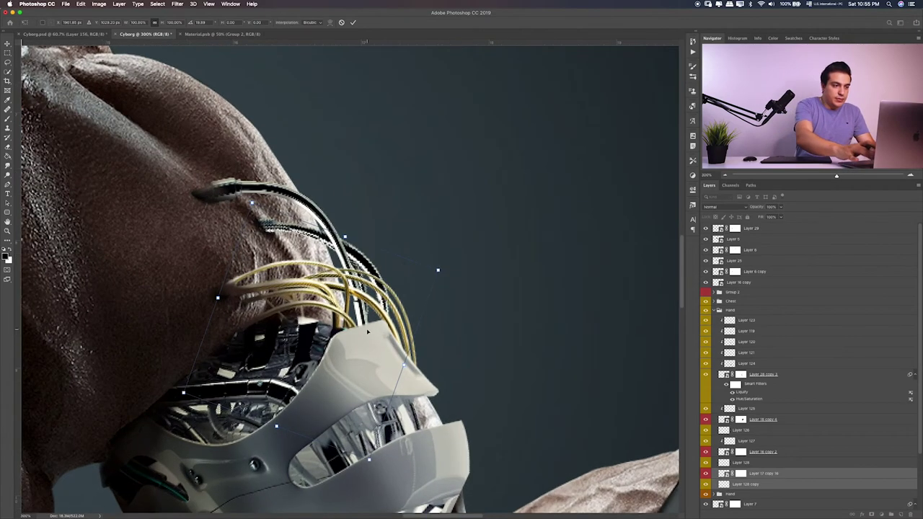
key("ctrl+plus")
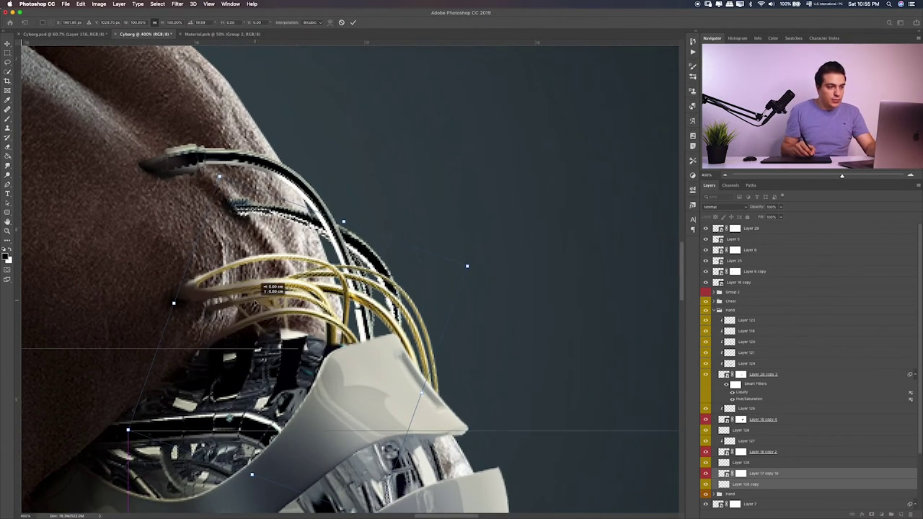
key("Return")
Step: Launch Liquify on the Layer 28 copy 3 elbow shell layer
key("ctrl+0")
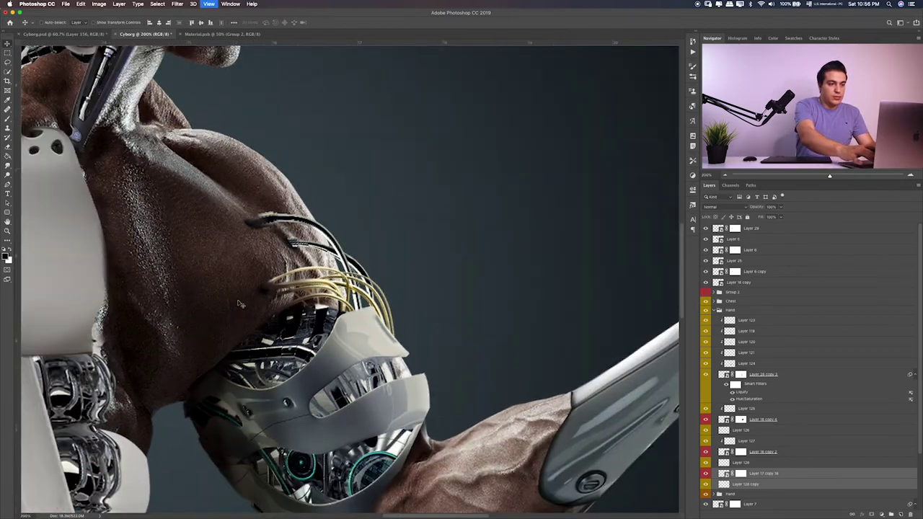
key("ctrl+plus")
key("ctrl+plus")
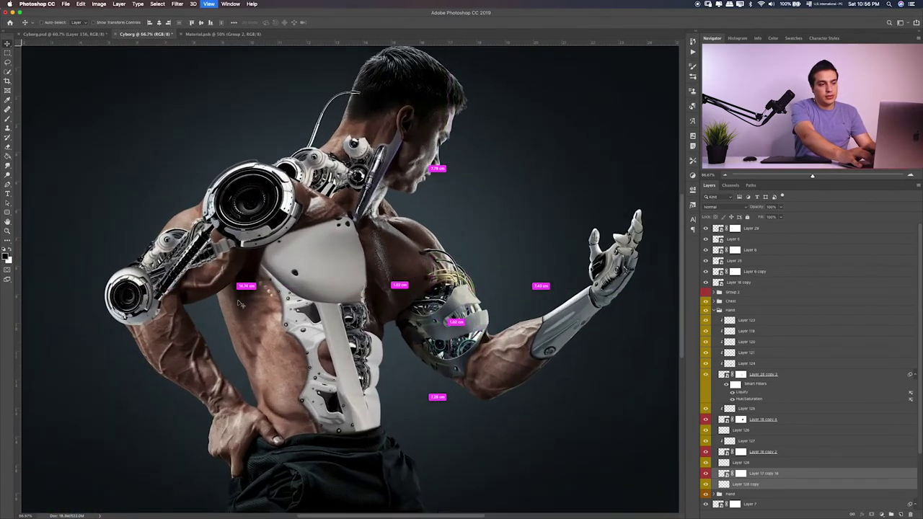
key("ctrl+plus")
key("ctrl+plus")
scroll(203, 300, "right", 10)
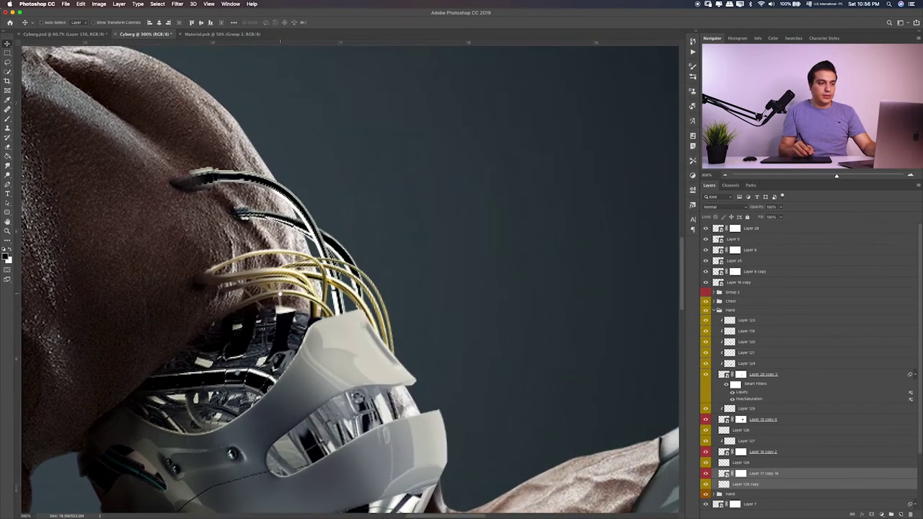
scroll(203, 300, "down", 2)
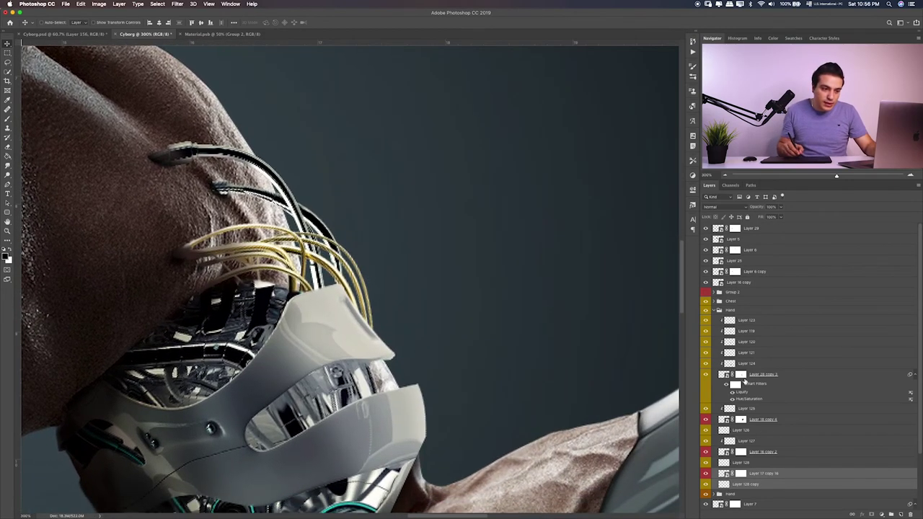
left_click(745, 380)
left_click(176, 4)
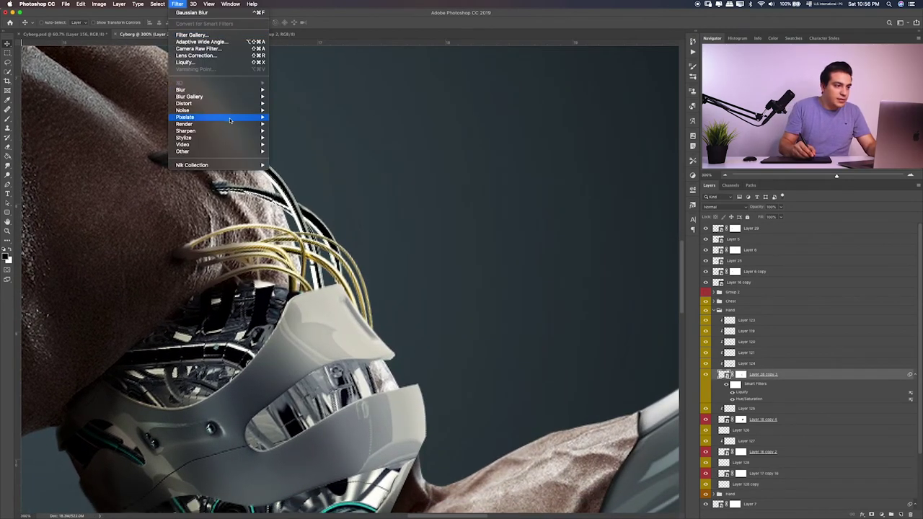
left_click(238, 65)
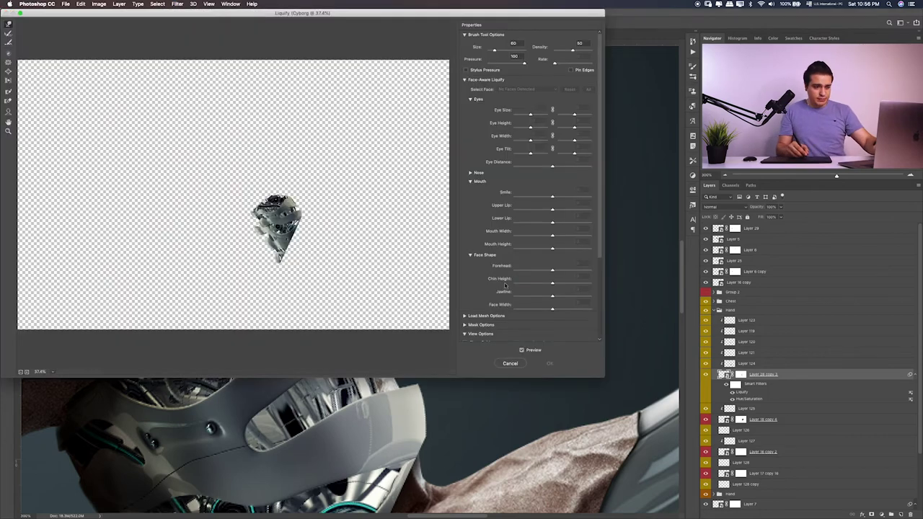
Step: Reshape the shell's upper edge with a 100-size Liquify brush and apply it
scroll(377, 257, "up", 8)
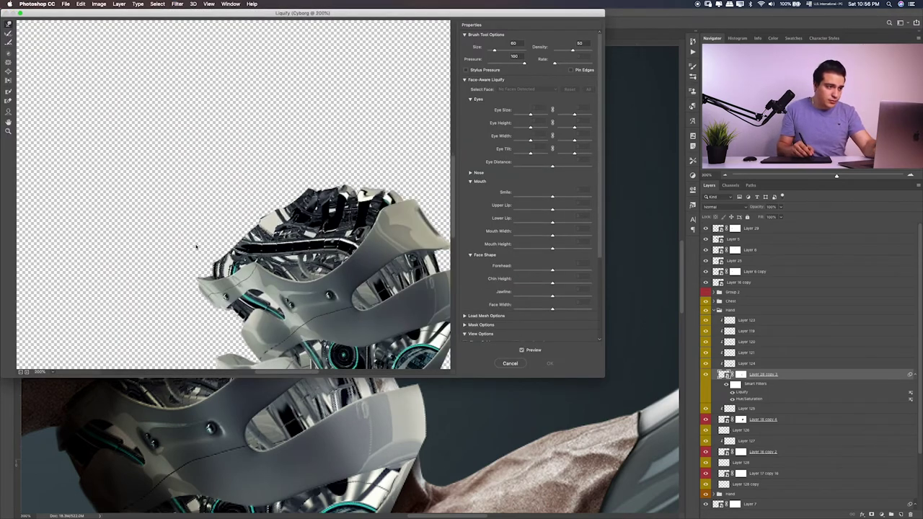
scroll(336, 238, "up", 3)
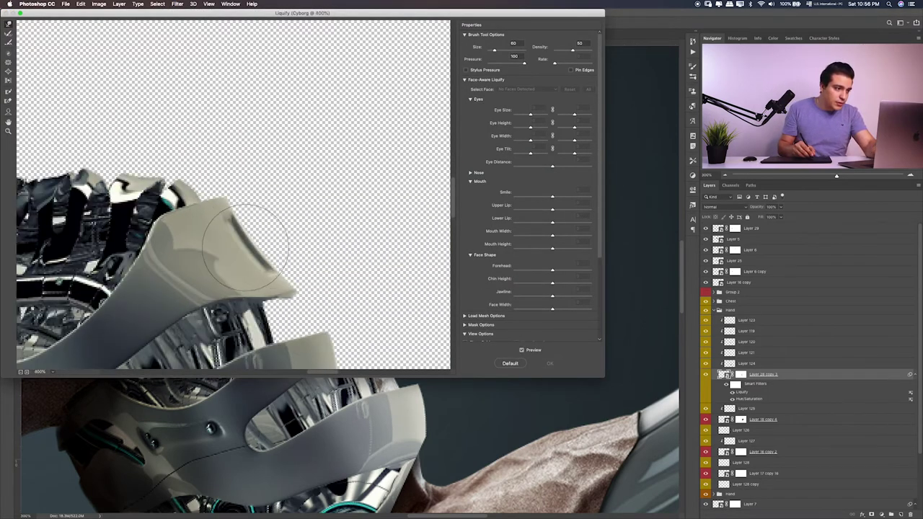
key("bracketright")
key("bracketright")
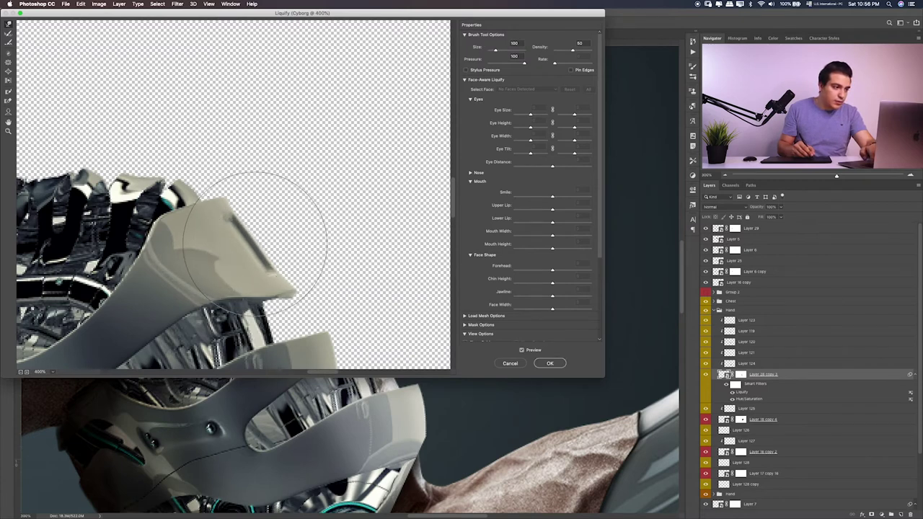
key("bracketright")
key("bracketright")
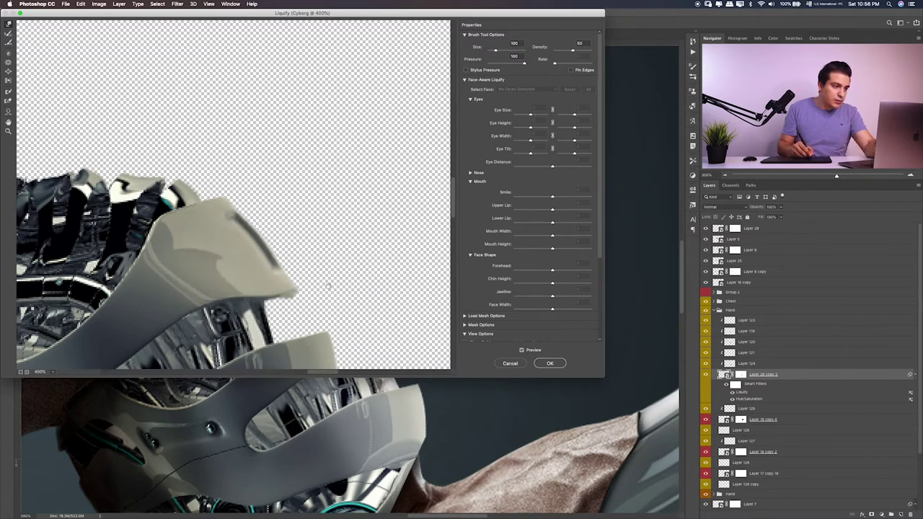
scroll(324, 277, "down", 5)
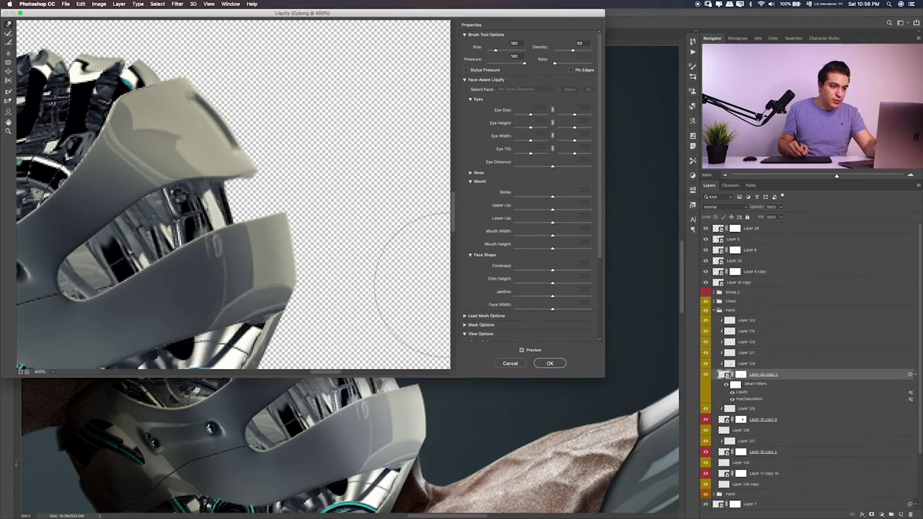
left_click(558, 365)
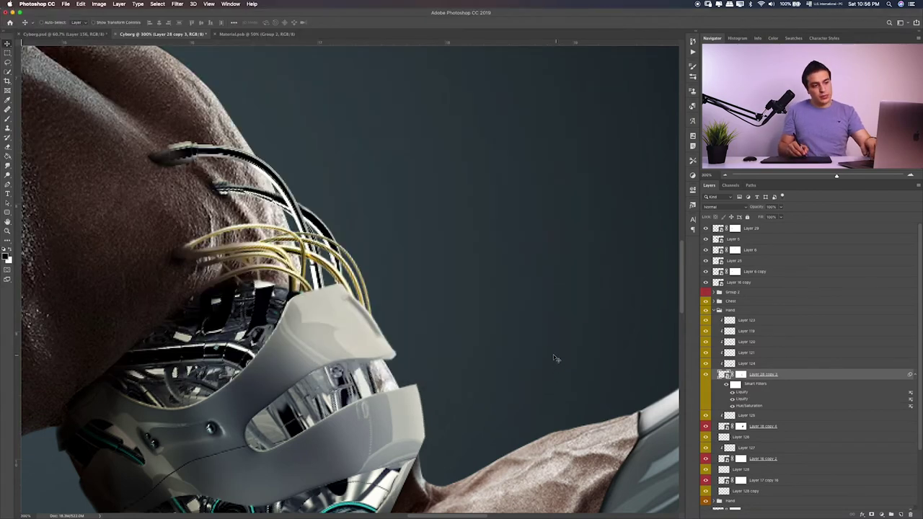
Step: Zoom out and toggle the yellow wires and body layer to inspect the arm
key("super+minus")
key("super+minus")
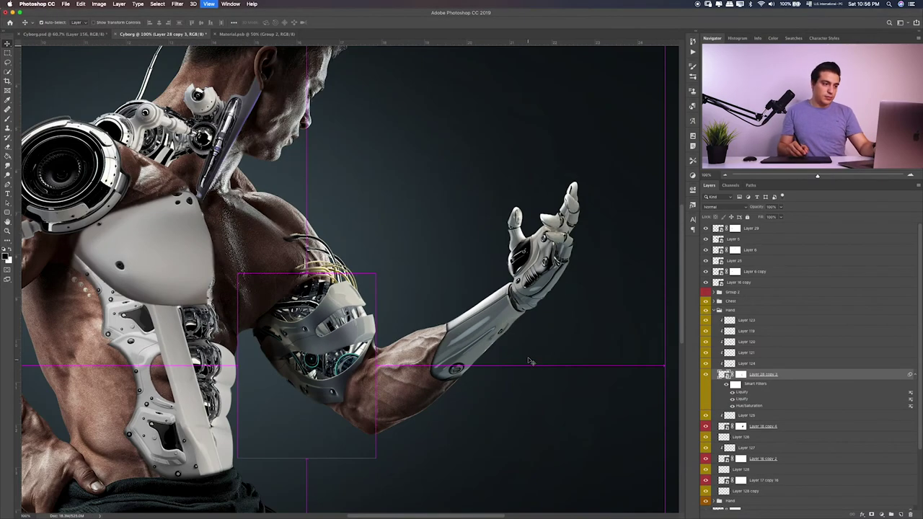
left_click_drag(406, 260, 424, 217)
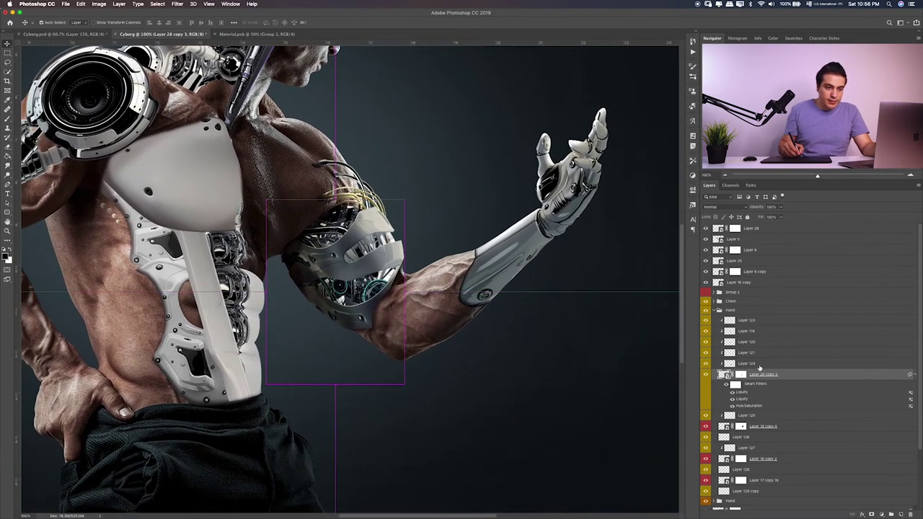
left_click(705, 383)
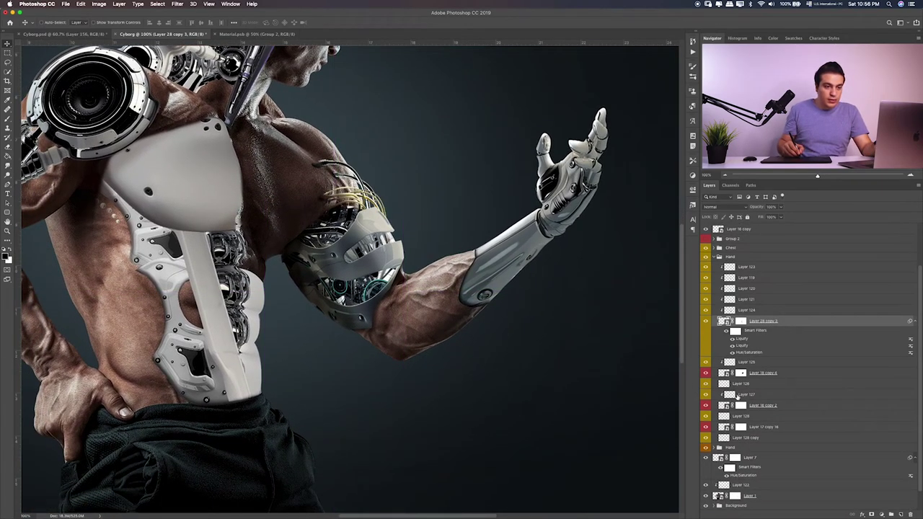
scroll(736, 395, "down", 2)
left_click(705, 478)
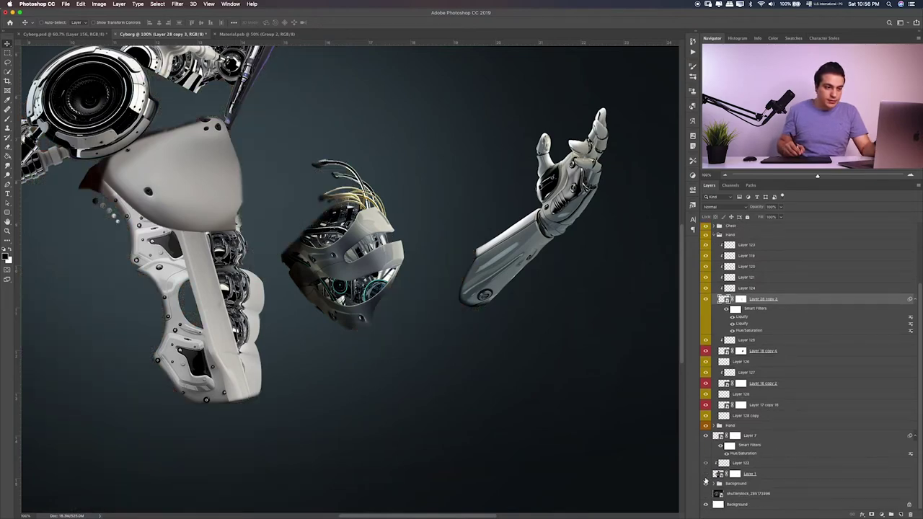
left_click(719, 474)
Step: Trace the body's forearm with a Pen path and copy it to new Layer 129
key("p")
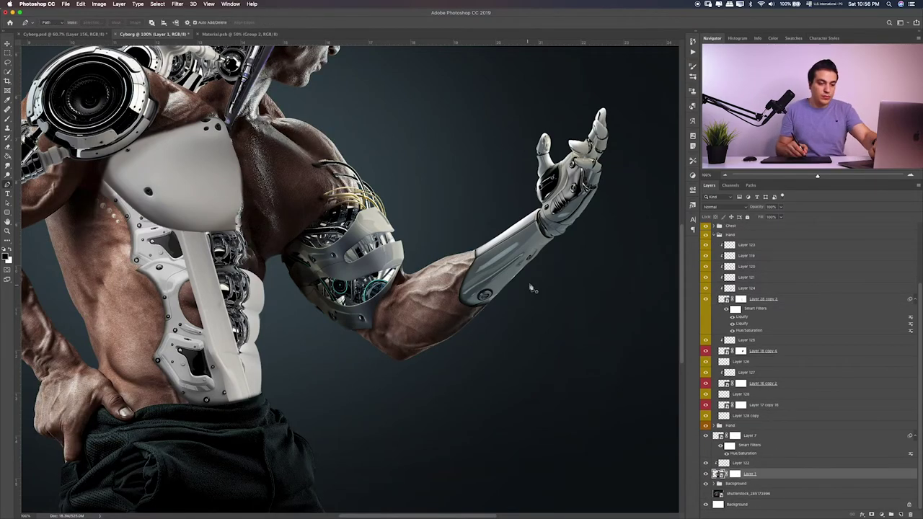
scroll(464, 290, "up", 2)
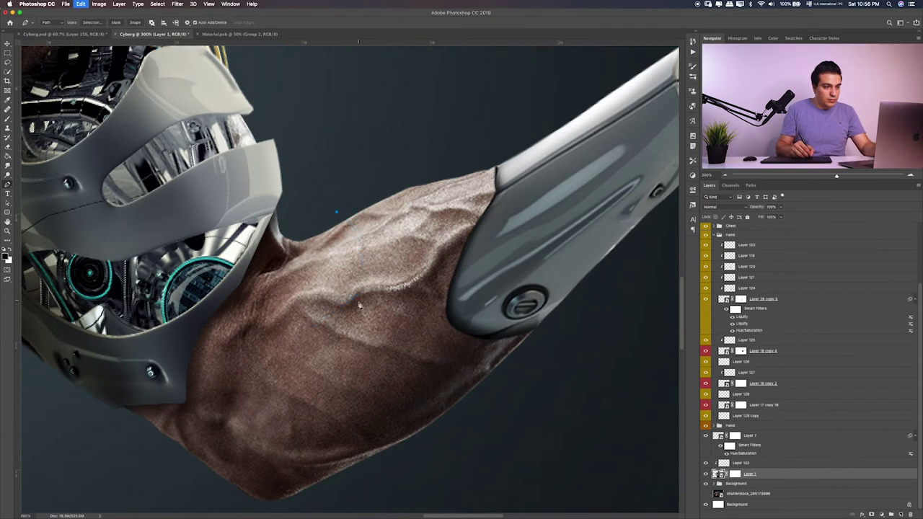
left_click_drag(361, 278, 284, 344)
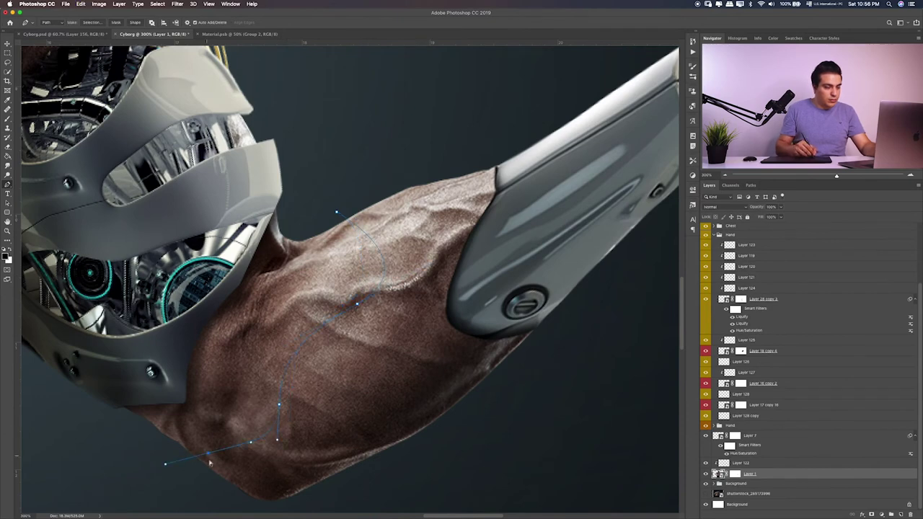
scroll(209, 463, "down", 2)
scroll(191, 478, "up", 2)
key("ctrl+Return")
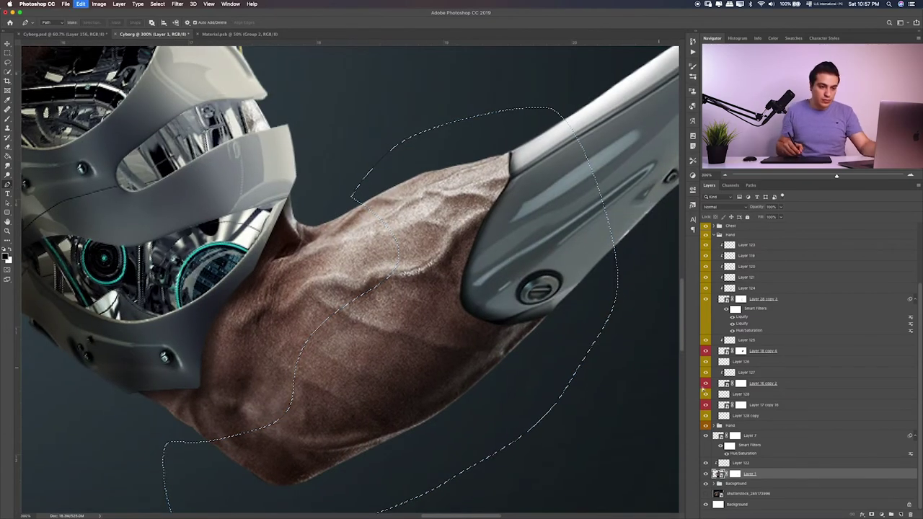
key("ctrl+v")
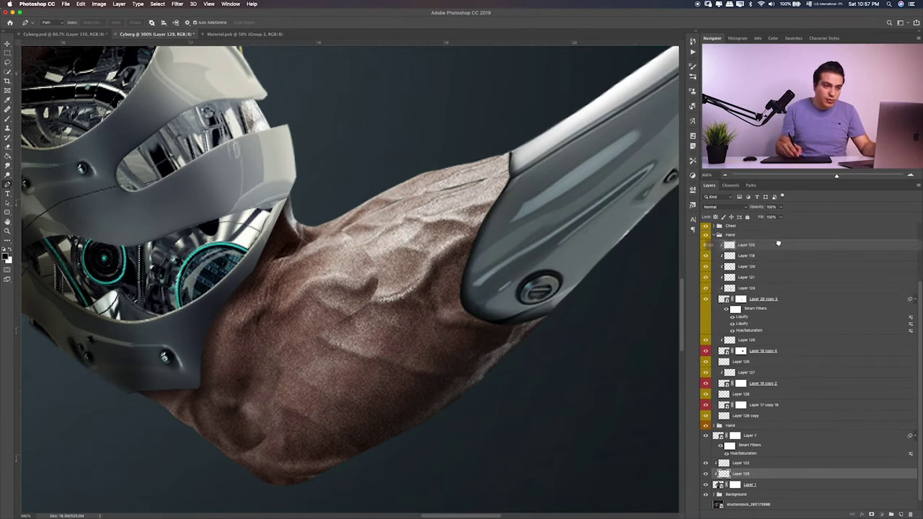
Step: Place Layer 129 at the top of the Hand group and nudge it upward
left_click_drag(777, 244, 777, 245)
key("v")
mouse_move(444, 308)
left_mouse_down()
mouse_move(451, 293)
mouse_move(498, 281)
mouse_move(495, 268)
mouse_move(515, 264)
mouse_move(488, 274)
mouse_move(496, 278)
left_mouse_up()
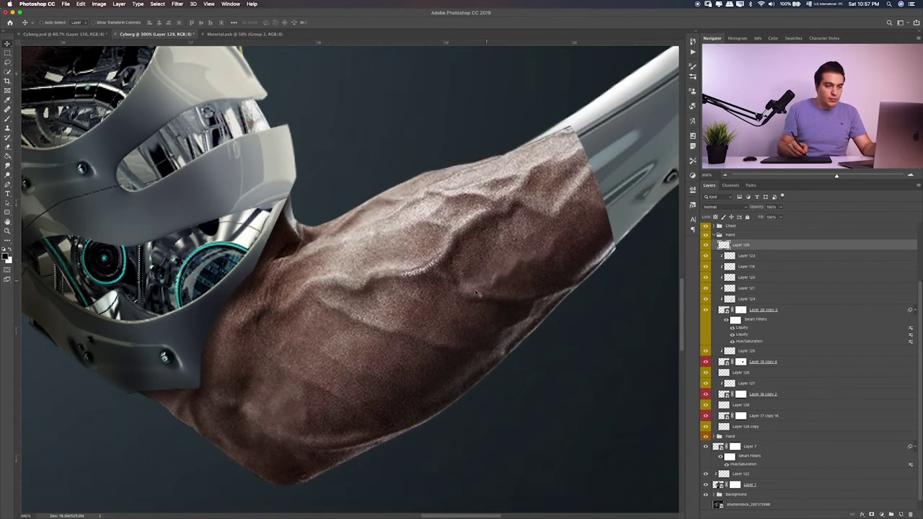
Step: Give Layer 129 a Drop Shadow instead of Inner Shadow, with lowered opacity
double_click(791, 248)
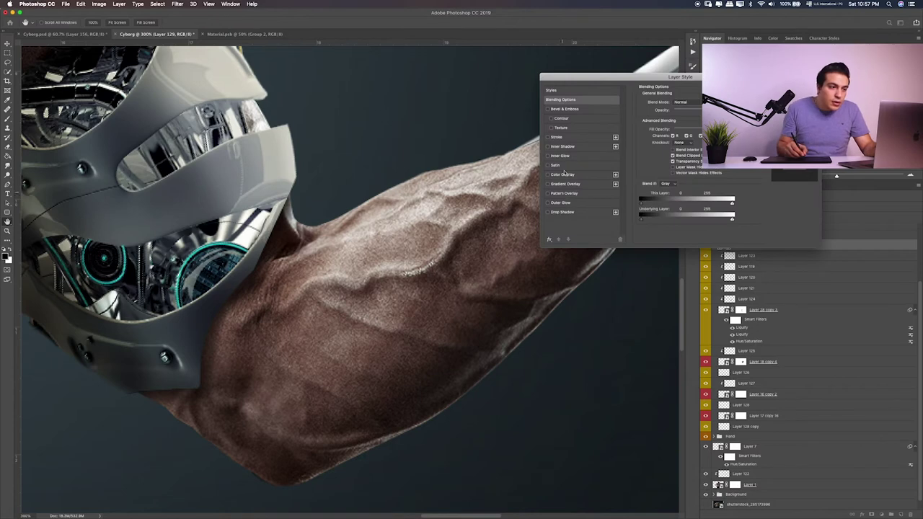
left_click(568, 148)
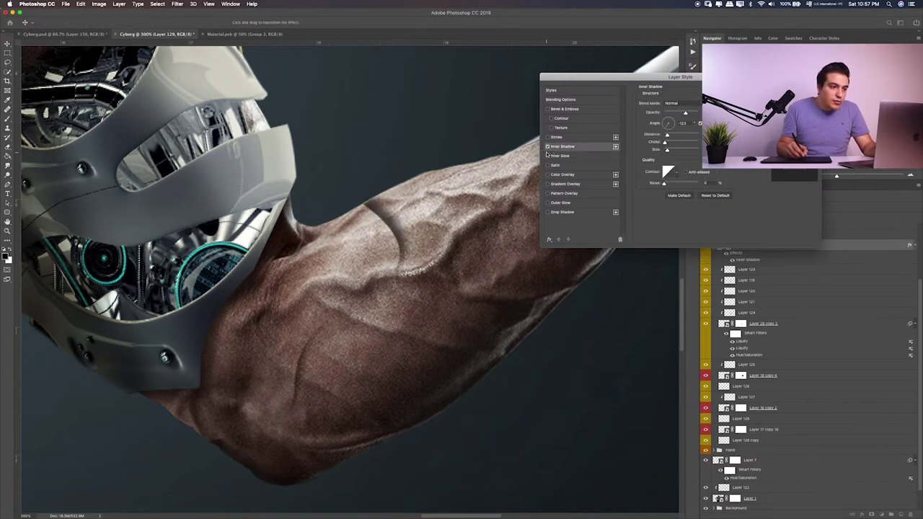
left_click(547, 212)
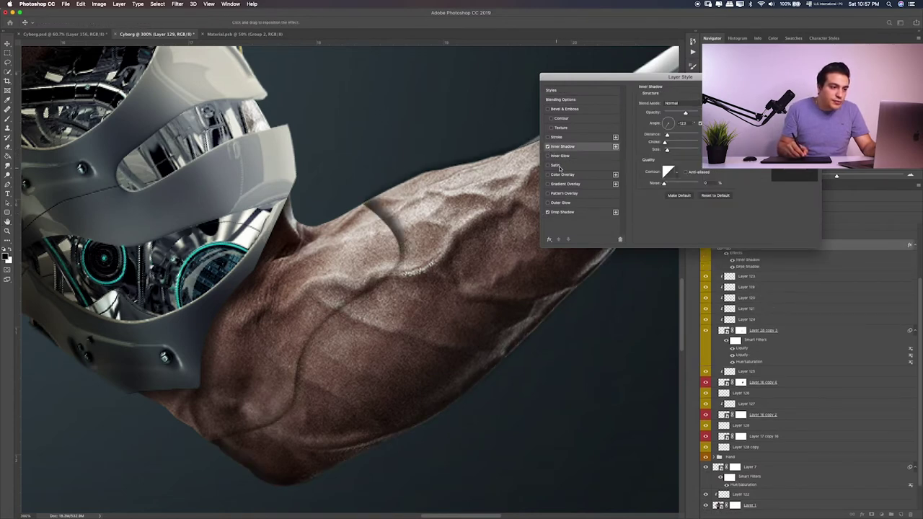
left_click(548, 146)
left_click(570, 212)
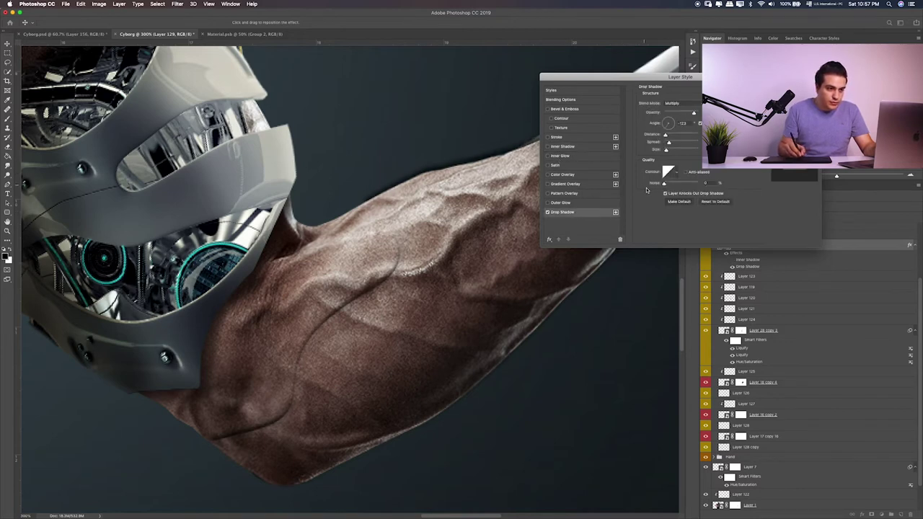
mouse_move(689, 114)
left_mouse_down()
mouse_move(679, 138)
mouse_move(664, 137)
mouse_move(671, 150)
left_mouse_up()
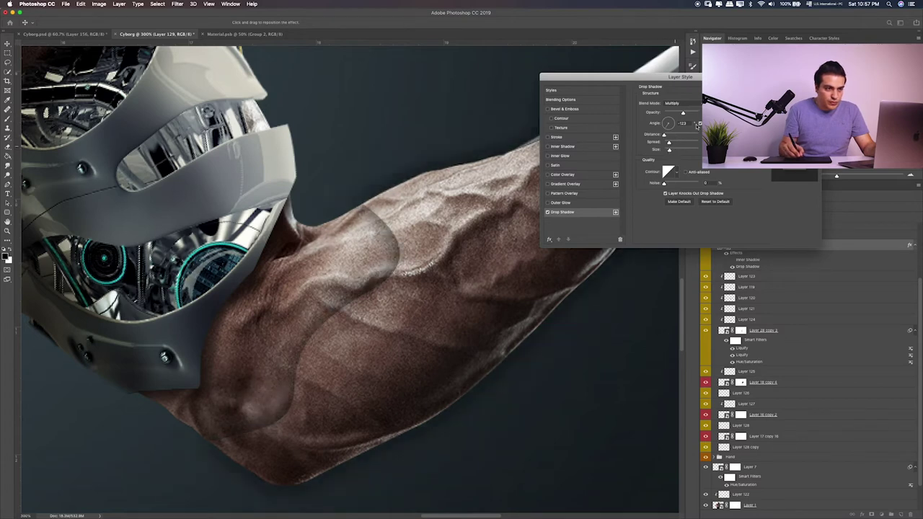
Step: Colour the drop shadow a sampled dark brown and reposition it on the arm
left_click(699, 103)
left_click(296, 234)
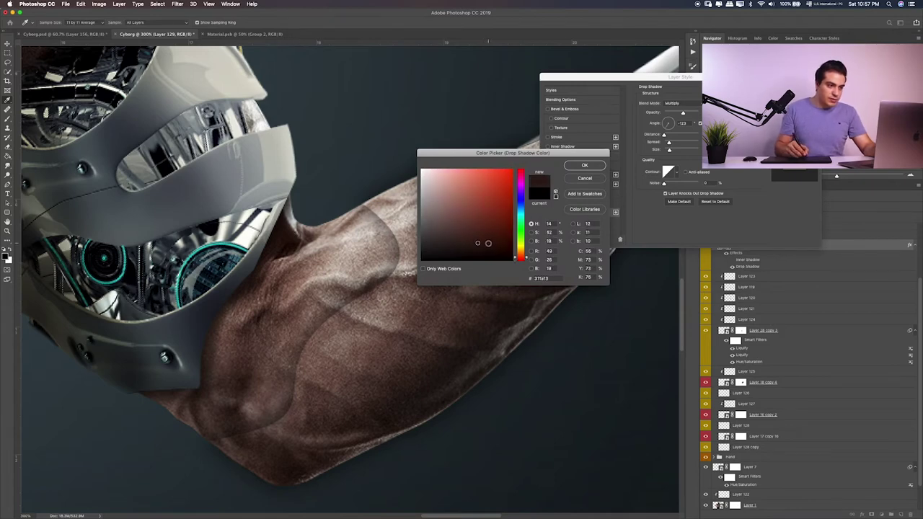
left_click(488, 243)
left_click(600, 168)
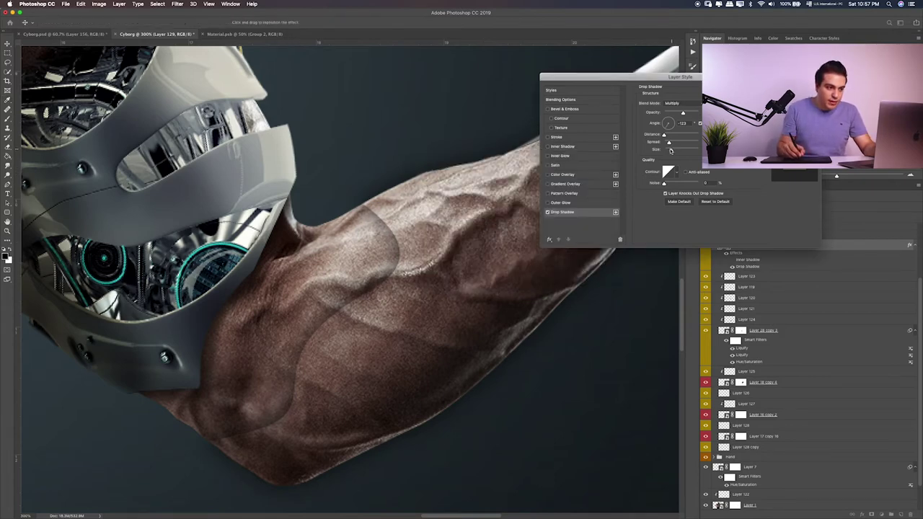
left_click_drag(403, 245, 460, 243)
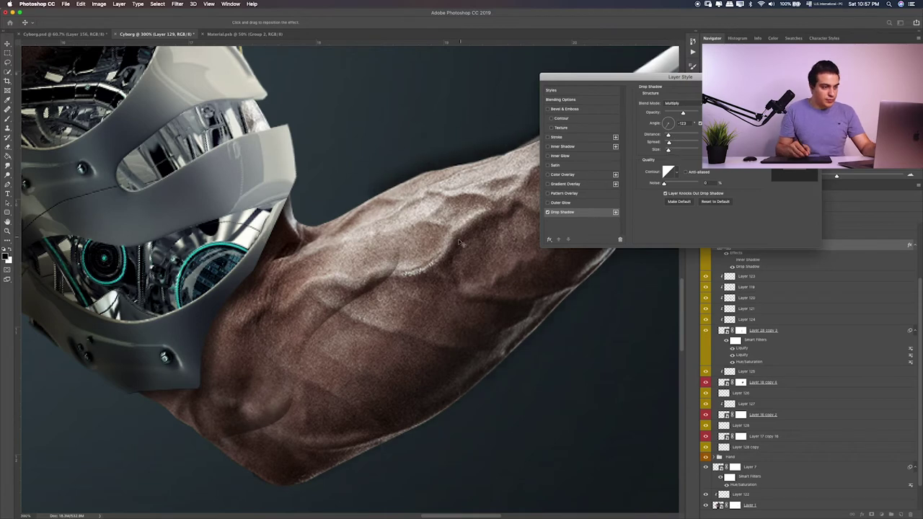
left_click_drag(663, 152, 671, 153)
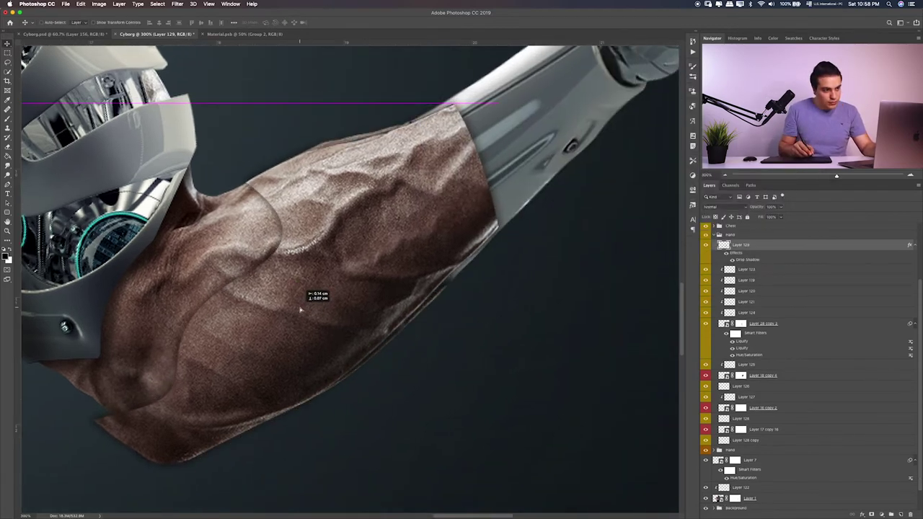
Step: Trace a closed curved Pen path along the shadow edge down the forearm
key("p")
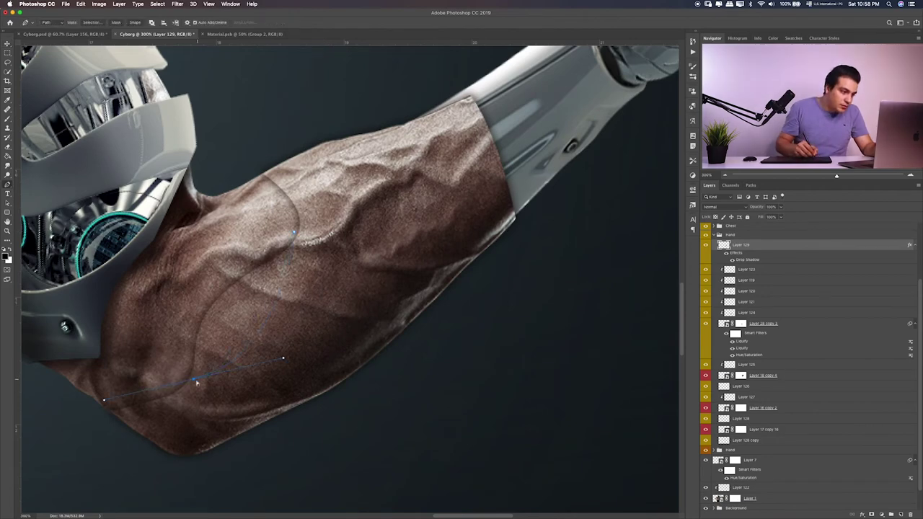
key("m")
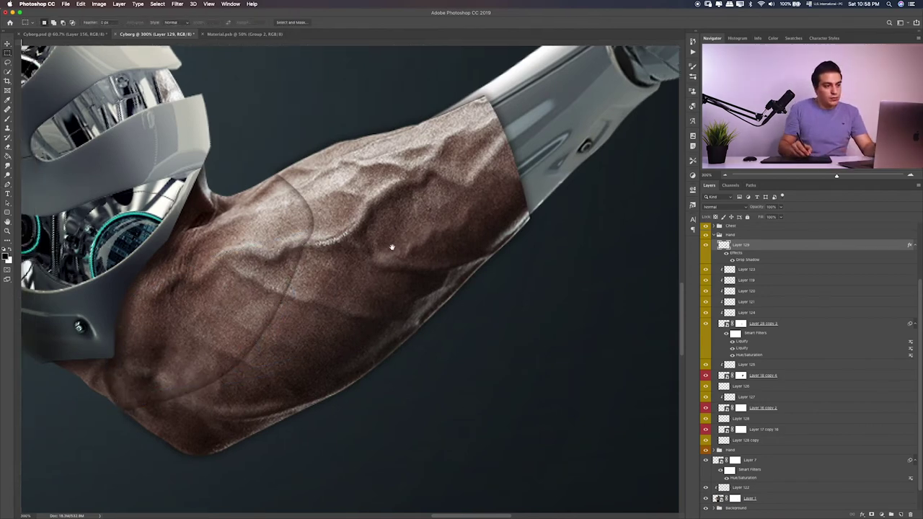
left_click_drag(300, 259, 435, 248)
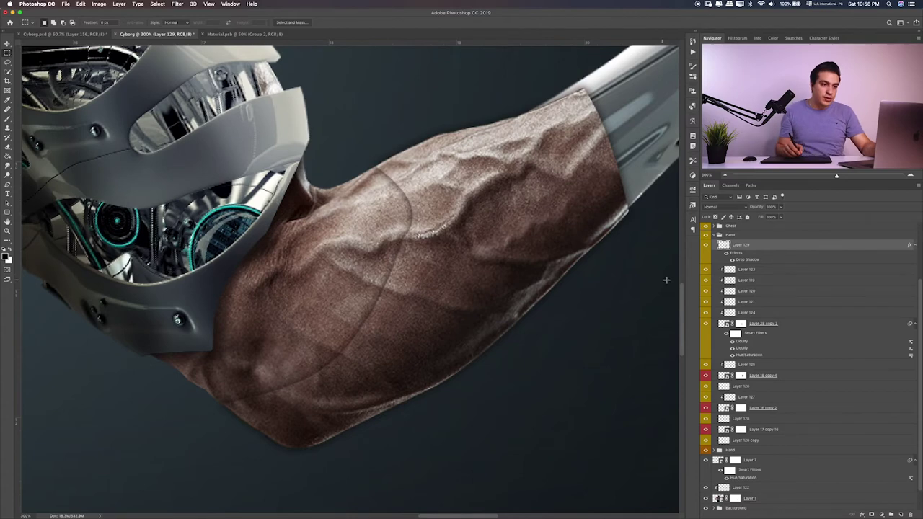
double_click(747, 261)
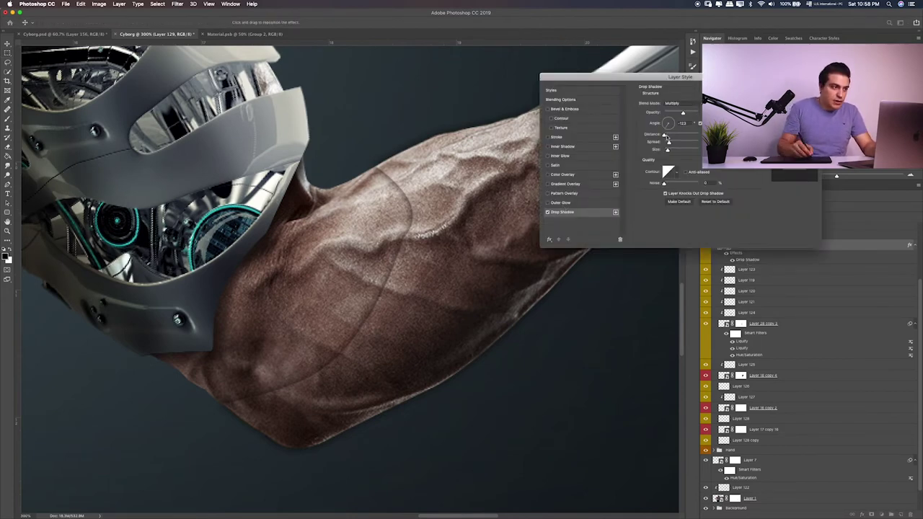
key("Return")
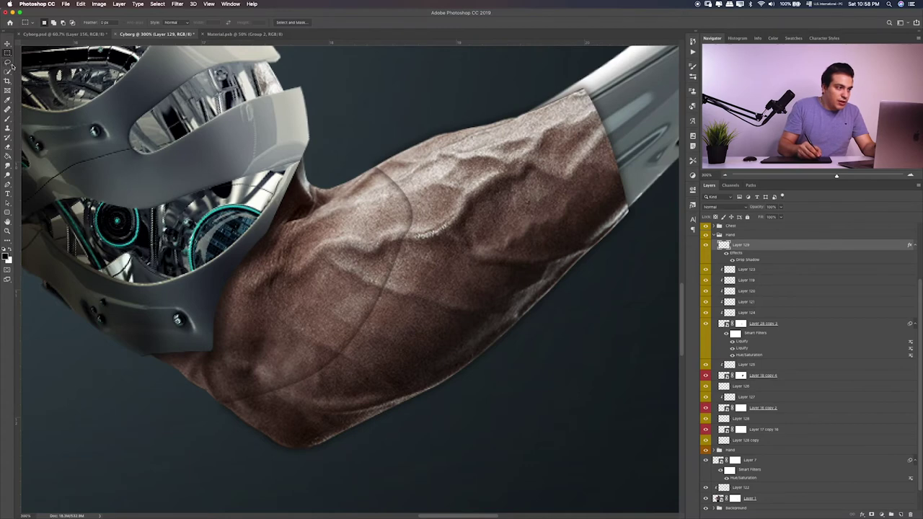
left_click(9, 63)
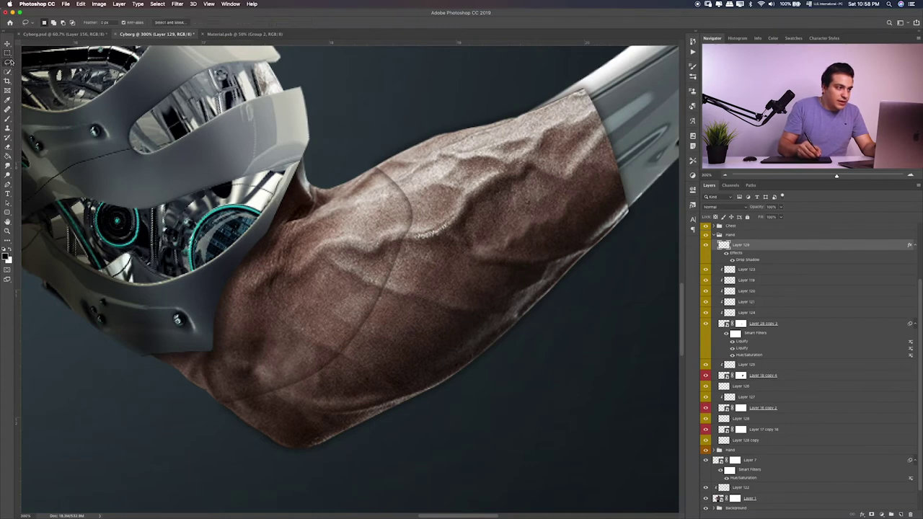
left_click(10, 186)
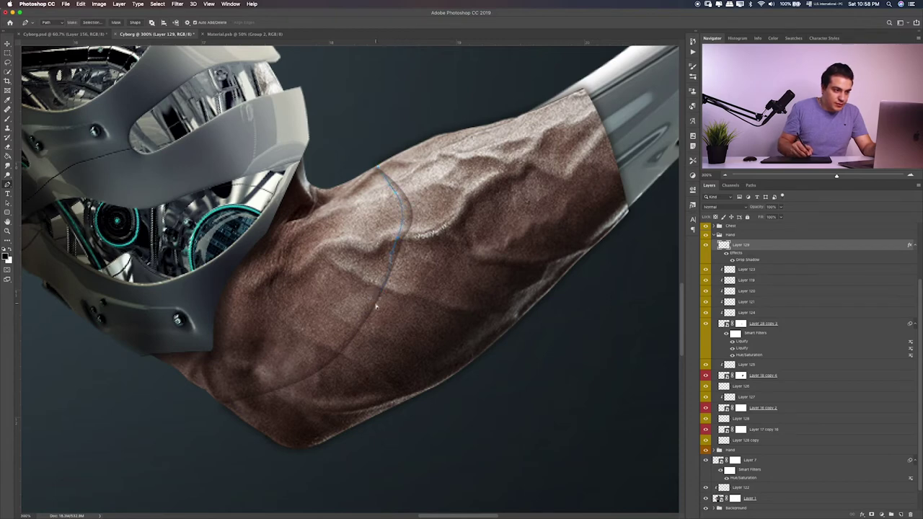
left_click_drag(354, 324, 343, 339)
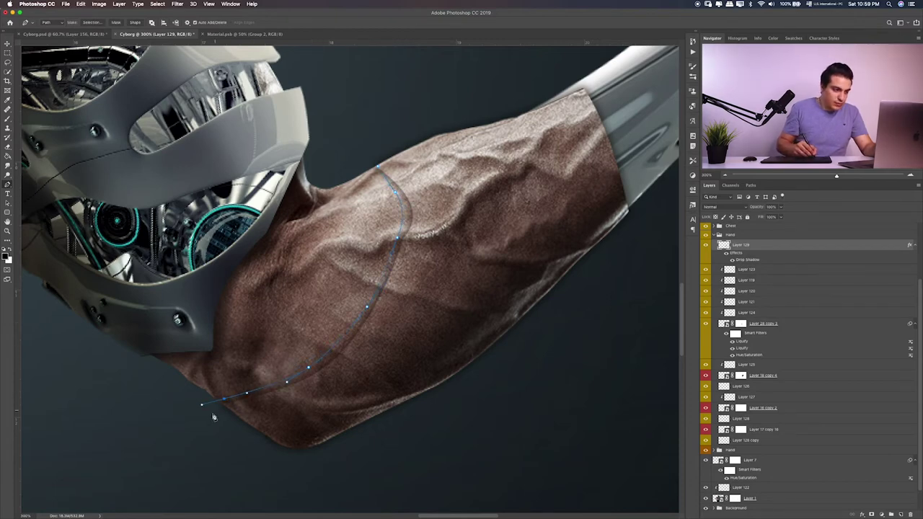
left_click(380, 169)
Step: Paint a red-brown brush stroke inside the curved selection on a new layer
key("ctrl+Return")
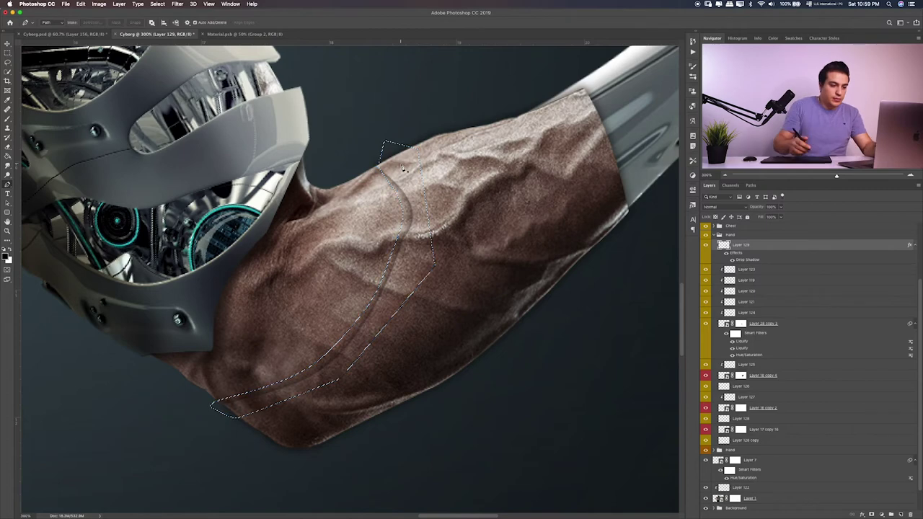
key("b")
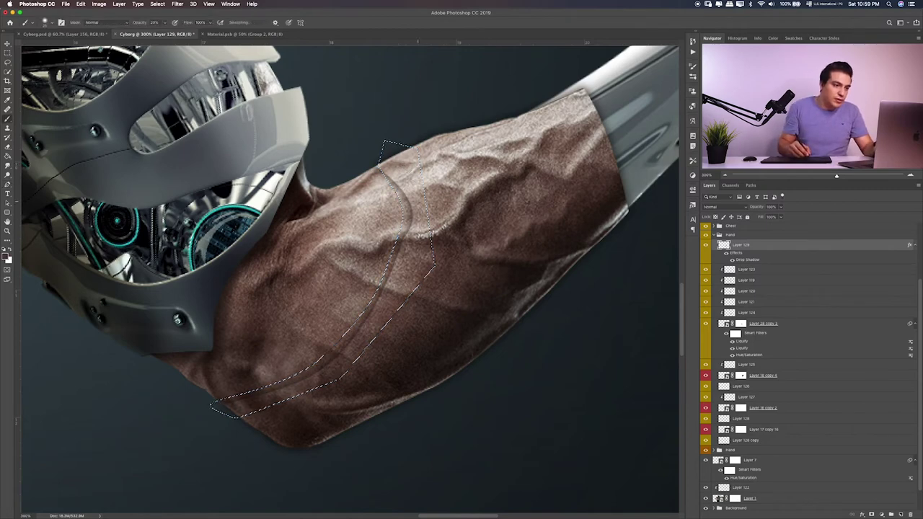
left_click_drag(385, 167, 407, 234)
left_click(892, 514)
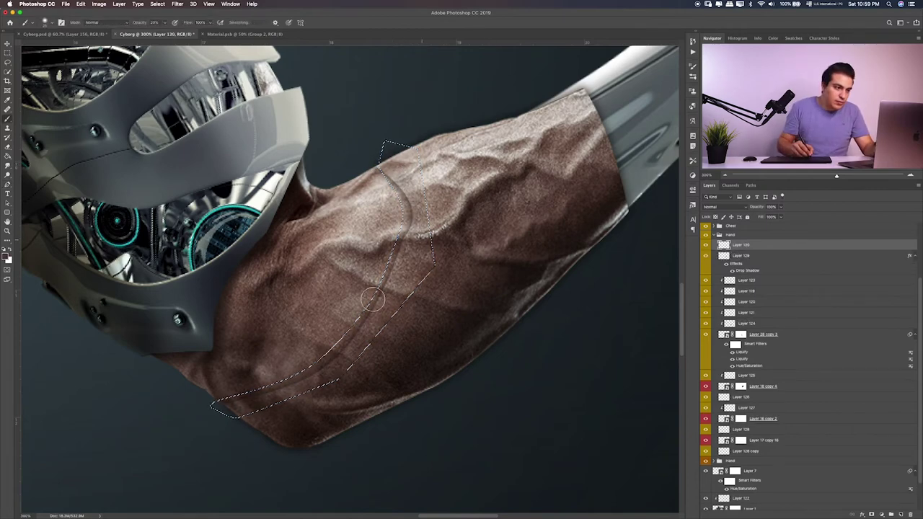
left_click(5, 254)
key("Return")
left_click_drag(386, 167, 216, 396)
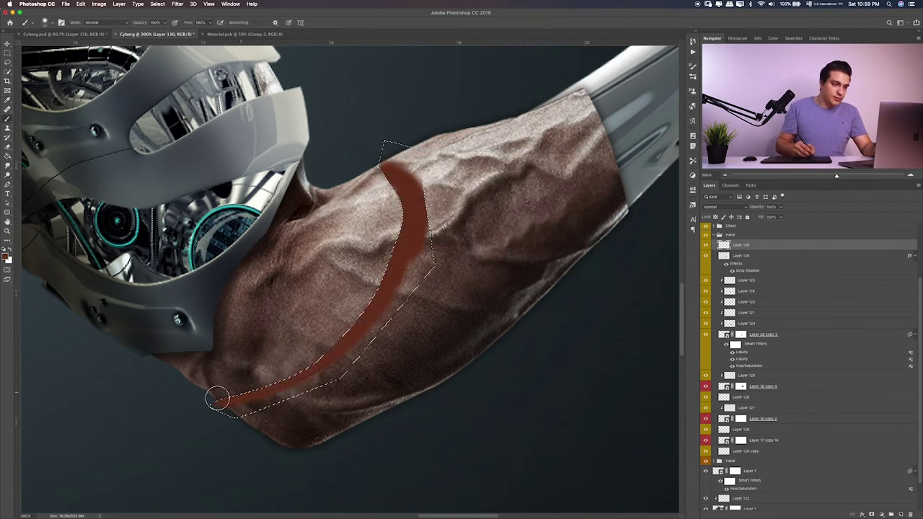
Step: Deselect, move the stroke layer below Layer 129, and set its opacity to about 66%
key("ctrl+d")
key("m")
key("ctrl+bracketleft")
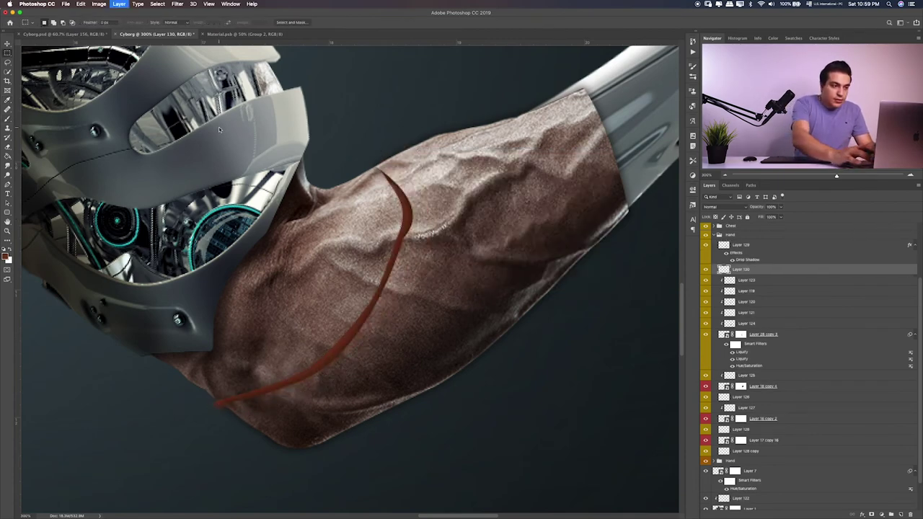
left_click(771, 218)
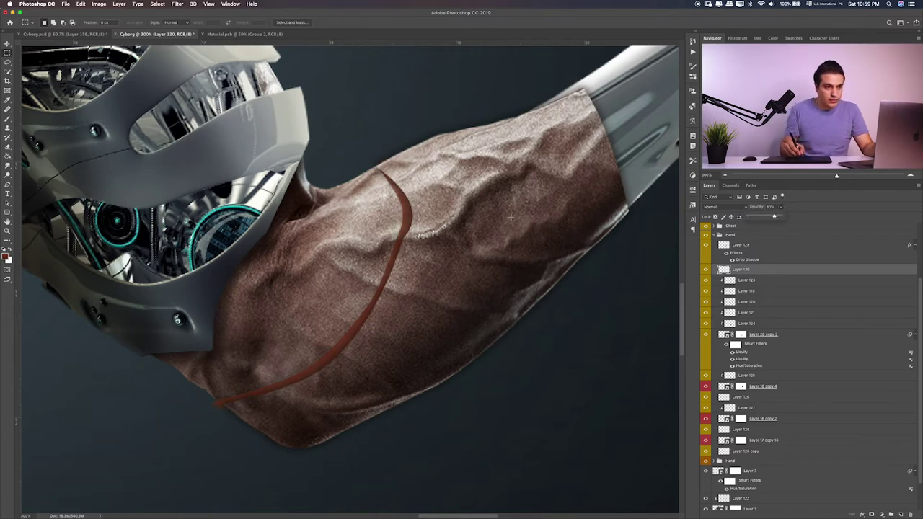
Step: Split Layer 129's drop shadow onto its own layer and erase its upper edge at 50–55% fill
left_click(751, 248)
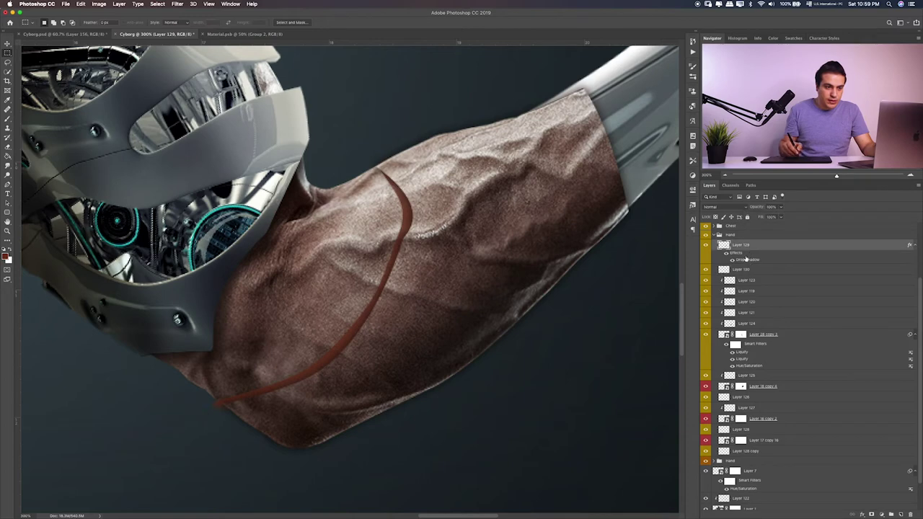
right_click(749, 258)
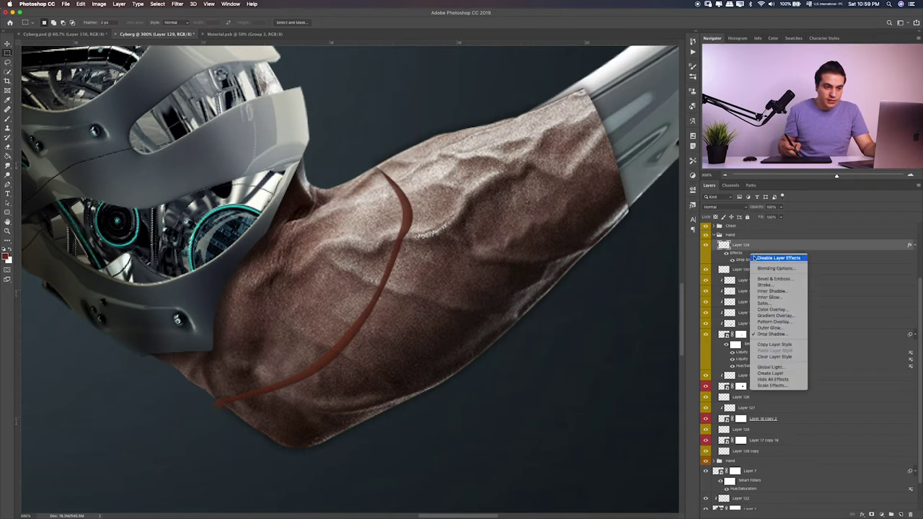
left_click(798, 374)
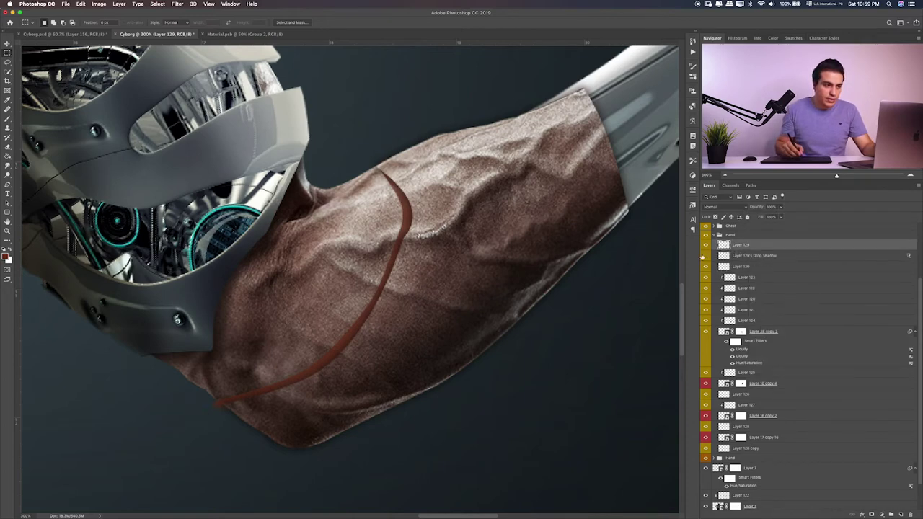
left_click(715, 256)
key("shift+5")
key("e")
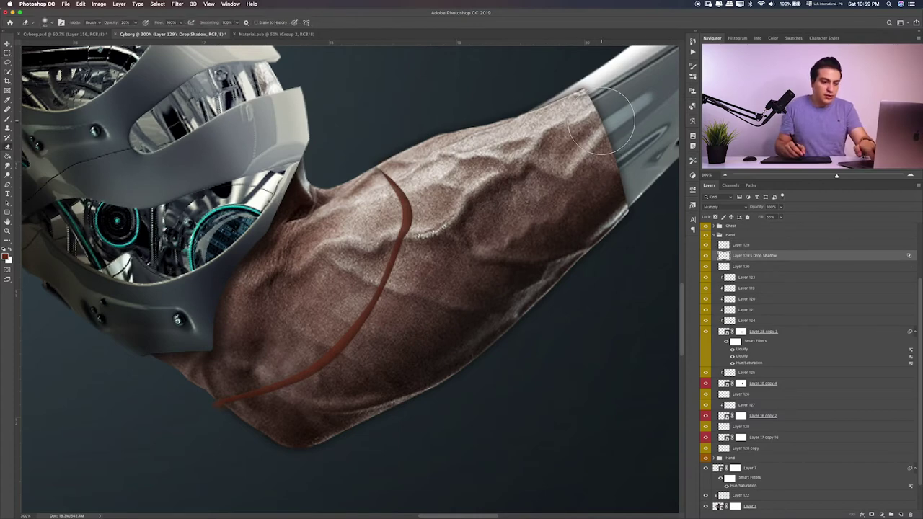
mouse_move(517, 94)
left_mouse_down()
mouse_move(437, 83)
mouse_move(459, 96)
mouse_move(371, 123)
mouse_move(420, 118)
left_mouse_up()
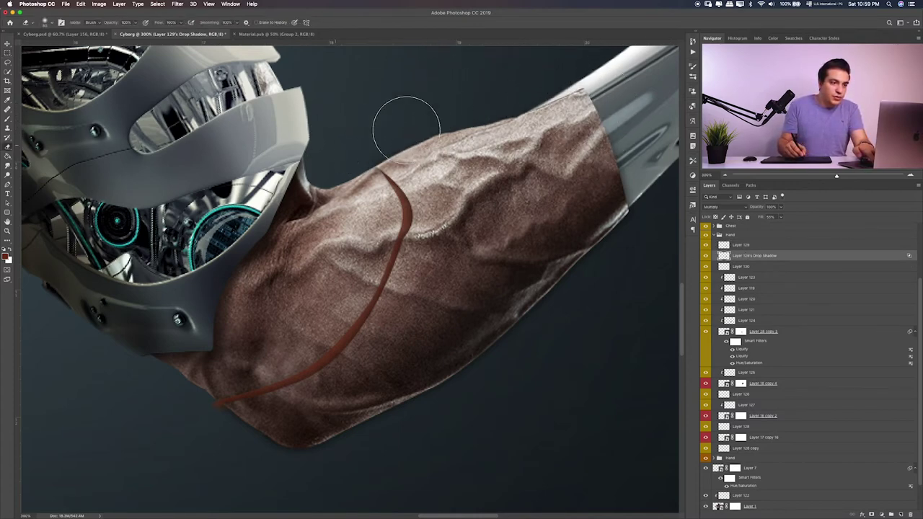
key("shift+5")
key("shift+5")
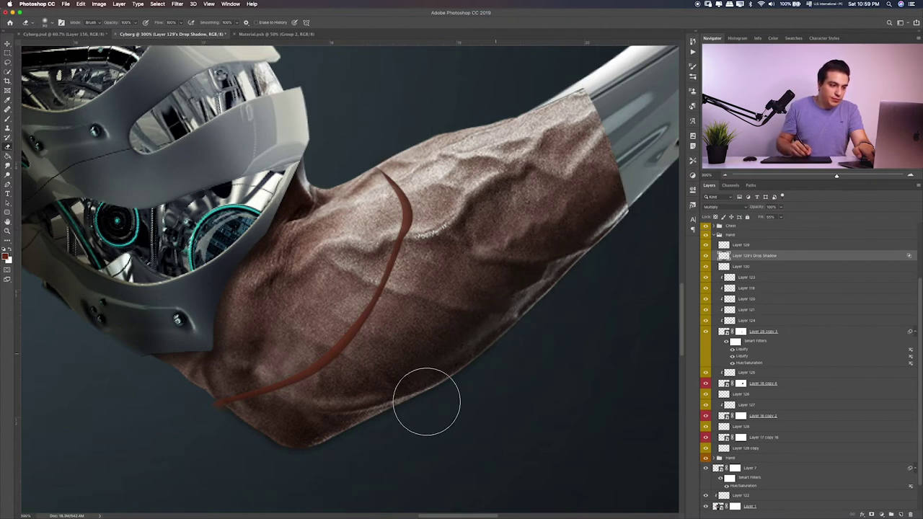
Step: Slide the Layer 129 metal sleeve down over the forearm
key("alt+bracketright")
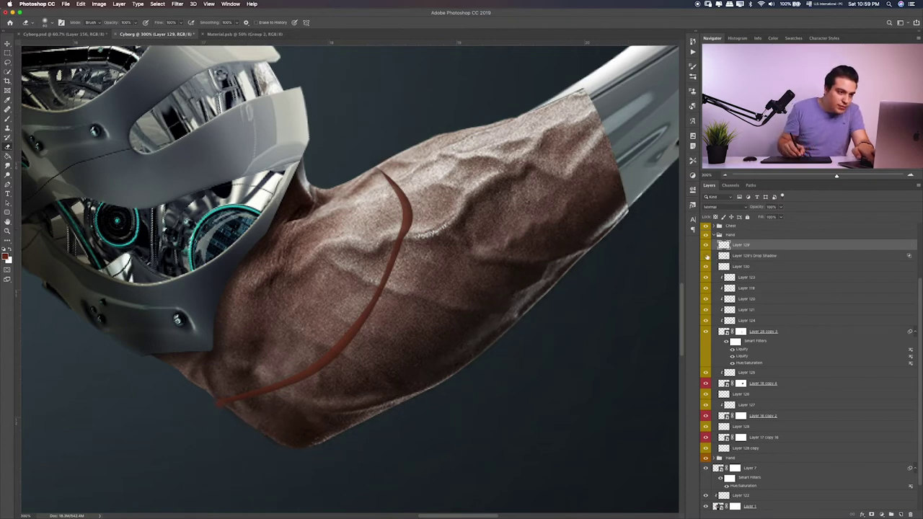
key("alt+bracketleft")
key("alt+bracketleft")
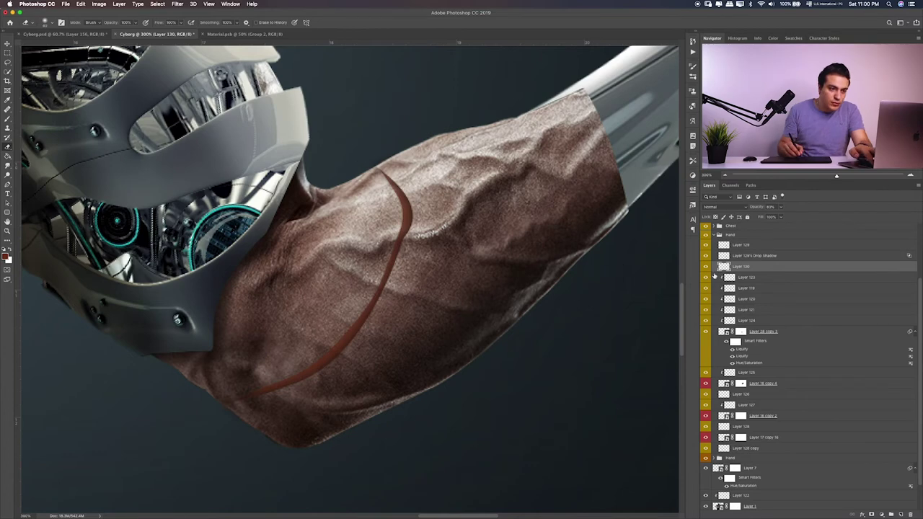
key("alt+bracketright")
key("alt+bracketright")
left_click_drag(555, 191, 487, 213)
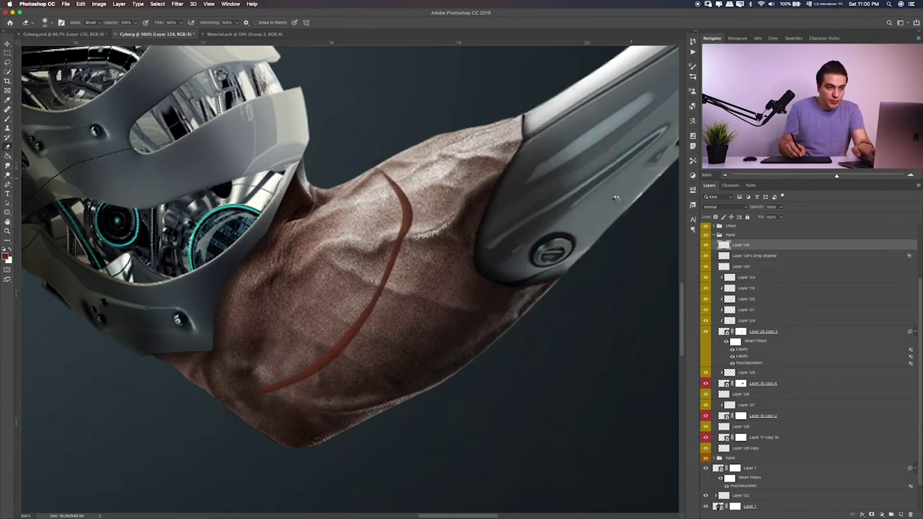
Step: Give the Layer 130 stroke a dark Color Overlay and shrink the smudge brush
key("alt+bracketleft")
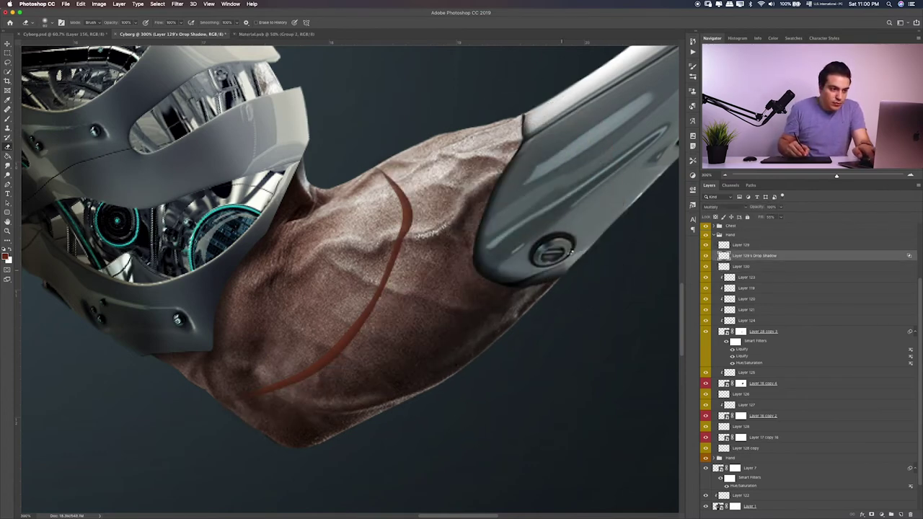
key("alt+bracketleft")
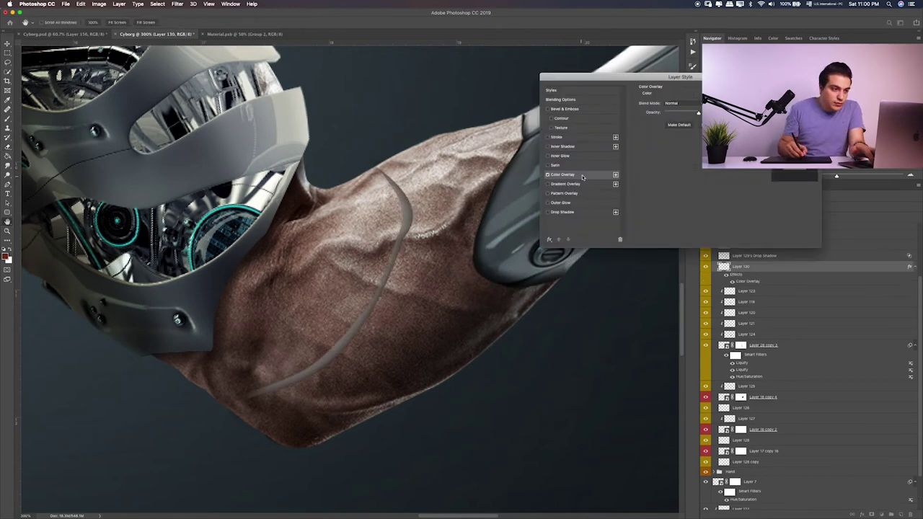
key("Return")
key("Return")
key("bracketleft")
key("bracketleft")
key("bracketleft")
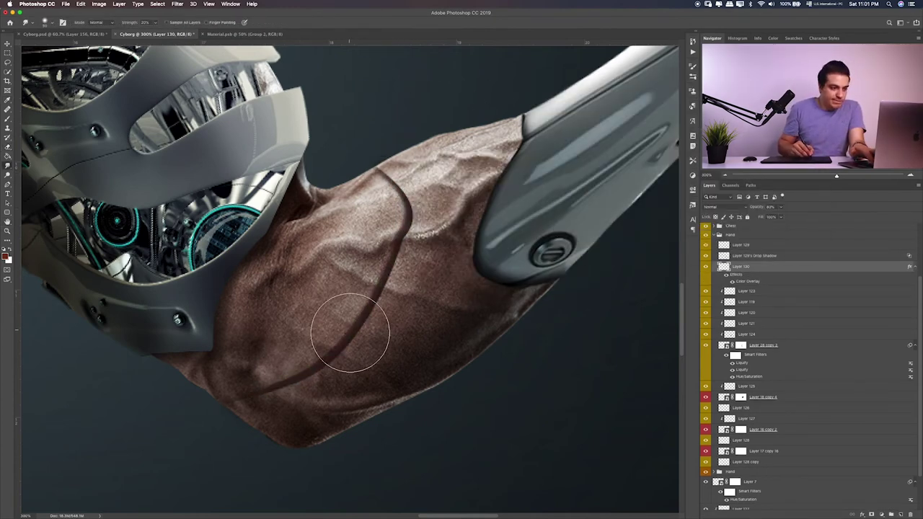
key("super+minus")
key("super+minus")
key("super+minus")
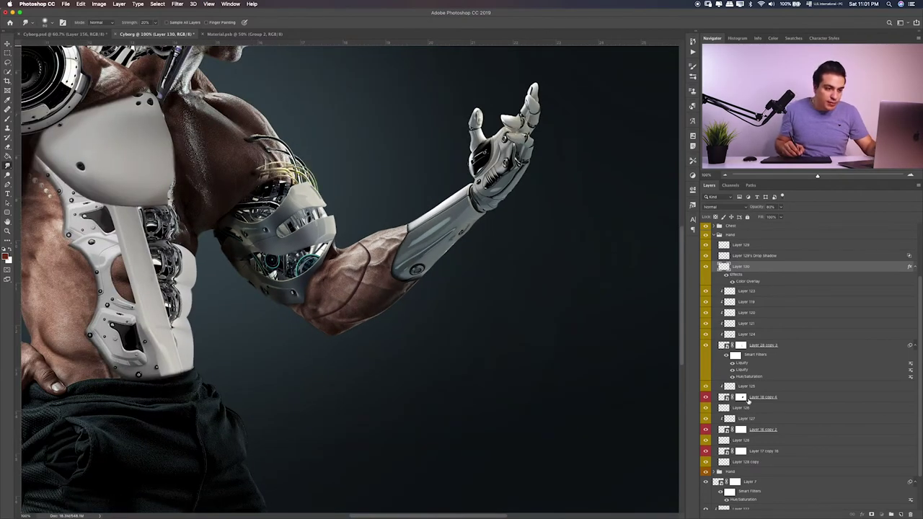
Step: Duplicate the white cable layer and zoom in on the upper arm
left_click(739, 402)
left_click(753, 431)
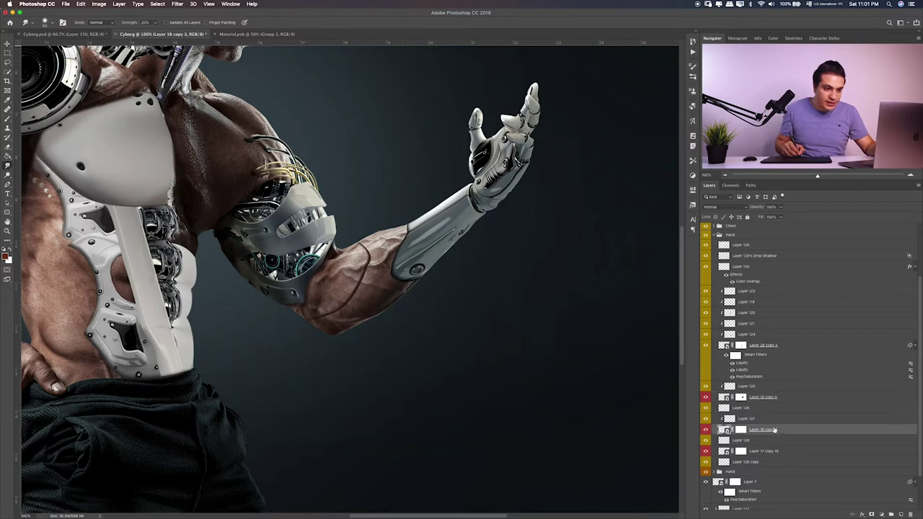
left_click_drag(772, 430, 776, 376)
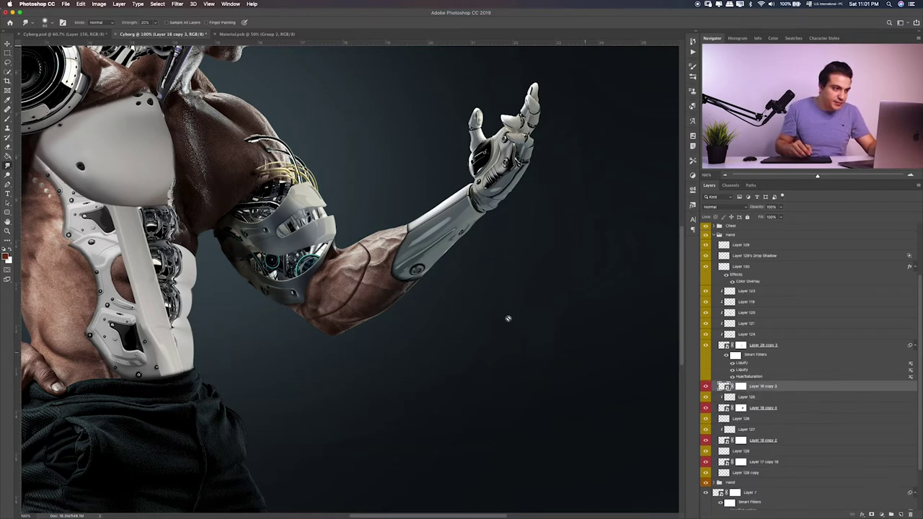
key("v")
key("ctrl+plus")
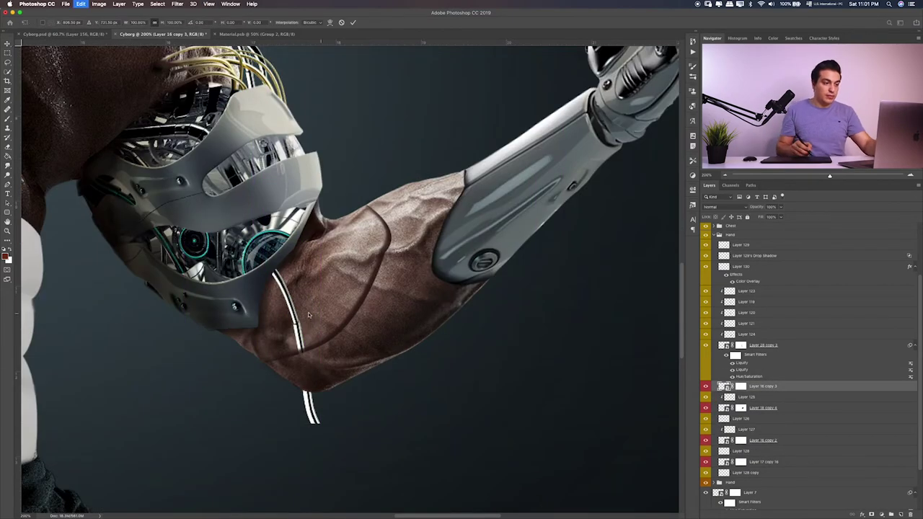
right_click(304, 390)
key("ctrl+0")
right_click(742, 387)
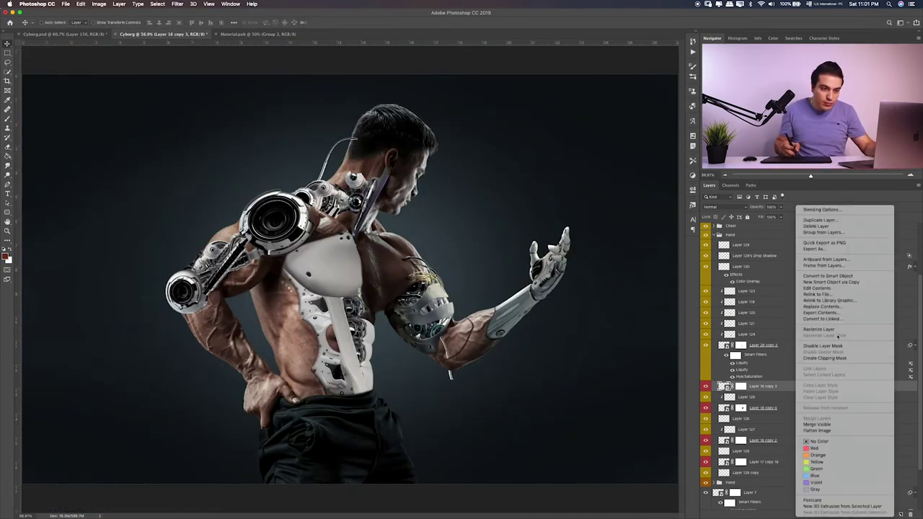
key("Escape")
right_click(462, 346)
key("Escape")
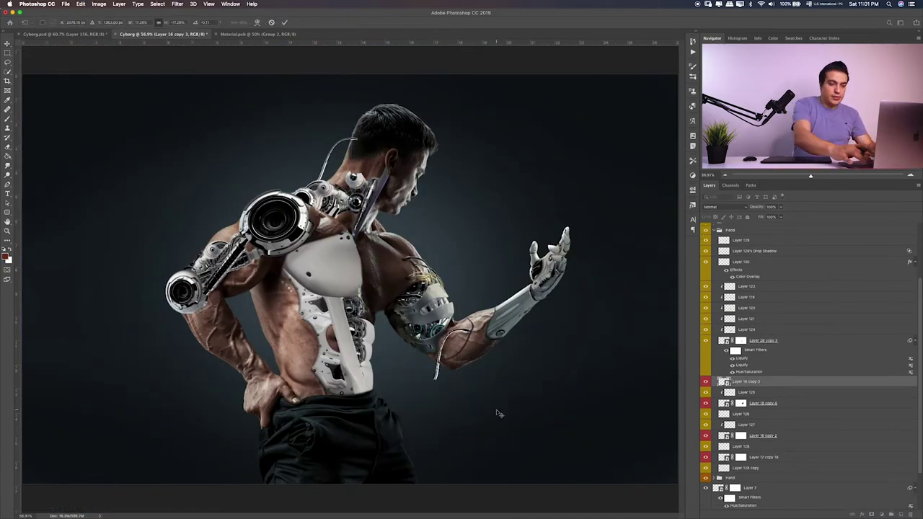
key("ctrl+plus")
key("ctrl+plus")
key("ctrl+plus")
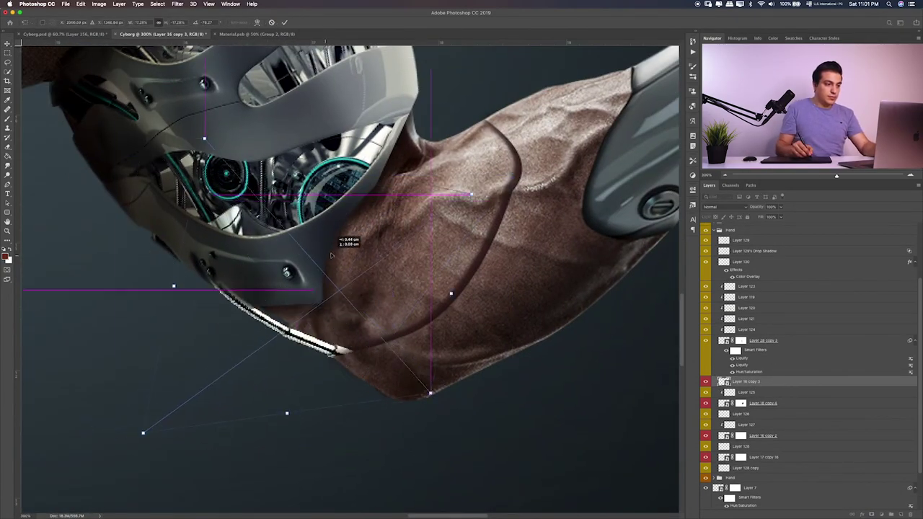
Step: Bend one cable copy around the elbow and stretch another across the bicep
key("ctrl+t")
left_click_drag(367, 305, 331, 259)
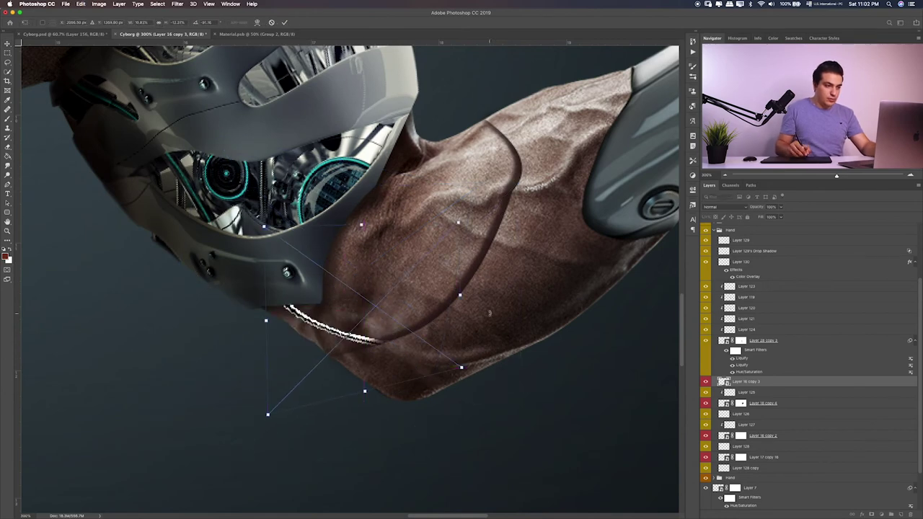
key("Return")
left_click_drag(318, 371, 457, 256)
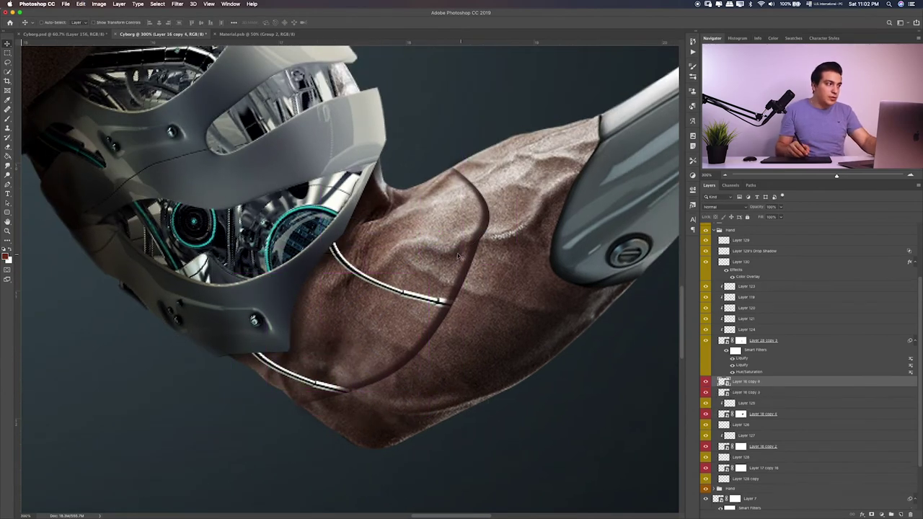
key("ctrl+t")
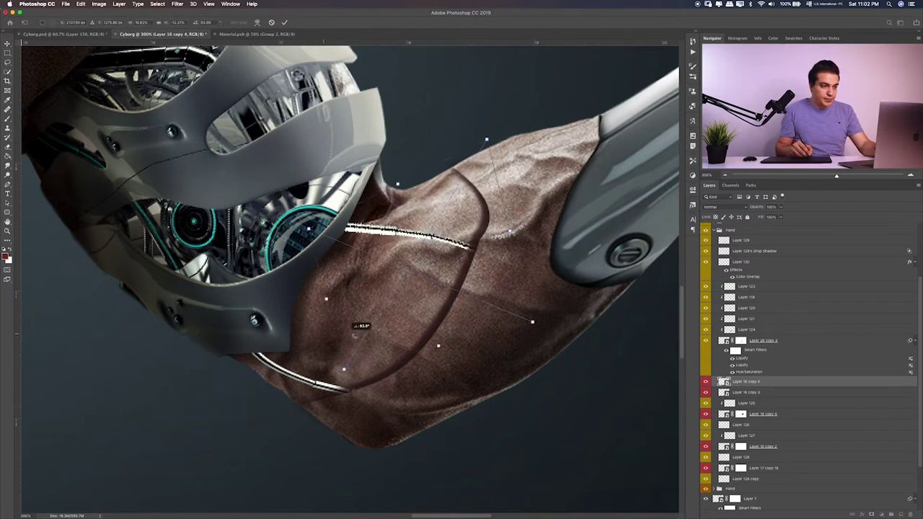
left_click_drag(423, 258, 467, 274)
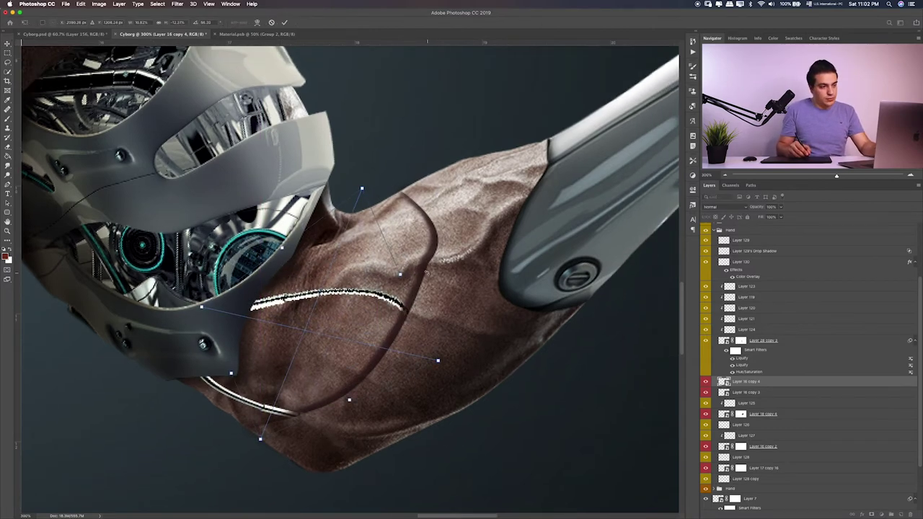
Step: Add another cable copy, rotated and flipped horizontally to arch toward the sleeve
key("ctrl+alt+t")
mouse_move(481, 180)
left_mouse_down()
mouse_move(440, 127)
mouse_move(442, 144)
left_mouse_up()
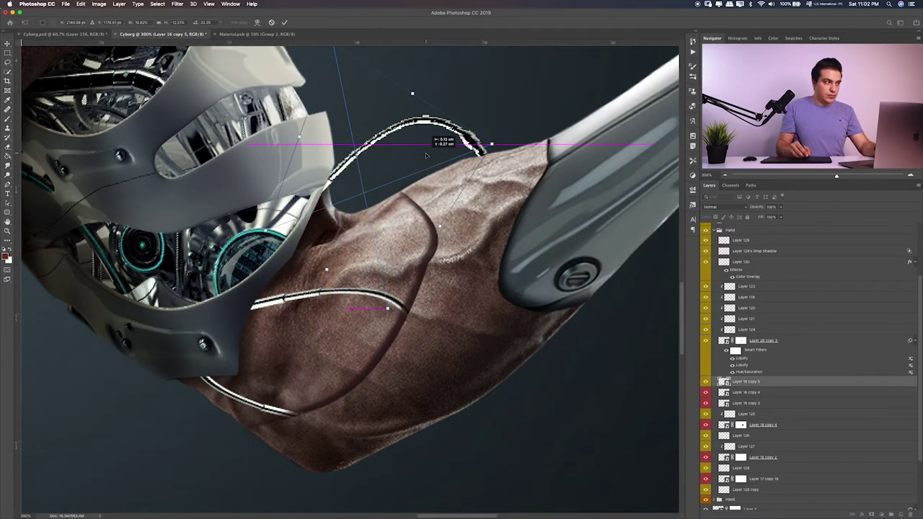
right_click(403, 148)
left_click(432, 233)
mouse_move(432, 216)
left_mouse_down()
mouse_move(516, 177)
mouse_move(539, 200)
mouse_move(577, 155)
mouse_move(556, 148)
mouse_move(587, 152)
mouse_move(521, 165)
left_mouse_up()
Step: Commit the cable transform, add a layer mask and nudge the cable slightly down-right
key("Return")
left_click(871, 514)
key("b")
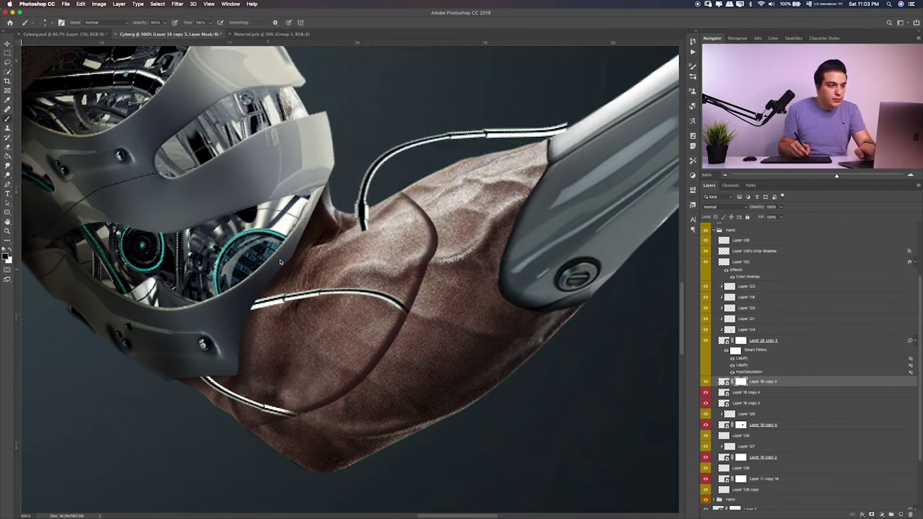
key("v")
left_click_drag(443, 164, 448, 168)
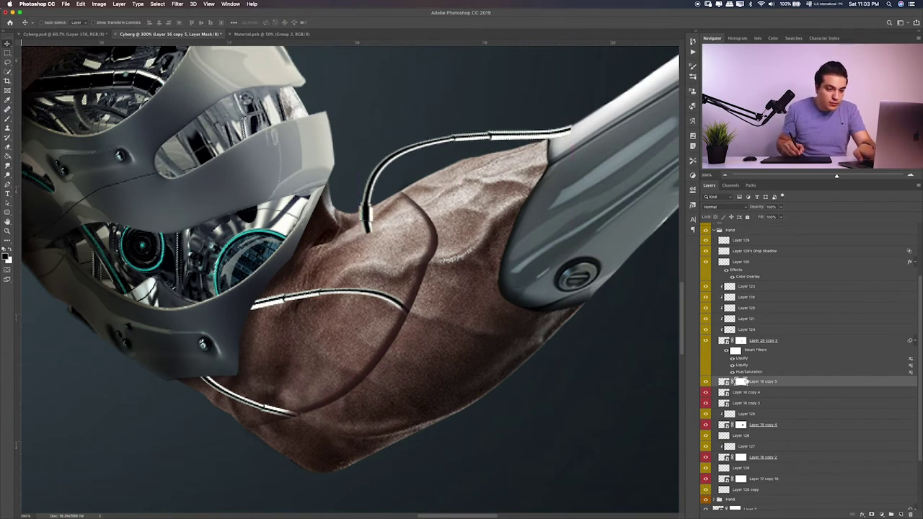
key("b")
Step: On a new layer, paint a dark shadow dab at the cable end and flatten it
key("ctrl+shift+alt+n")
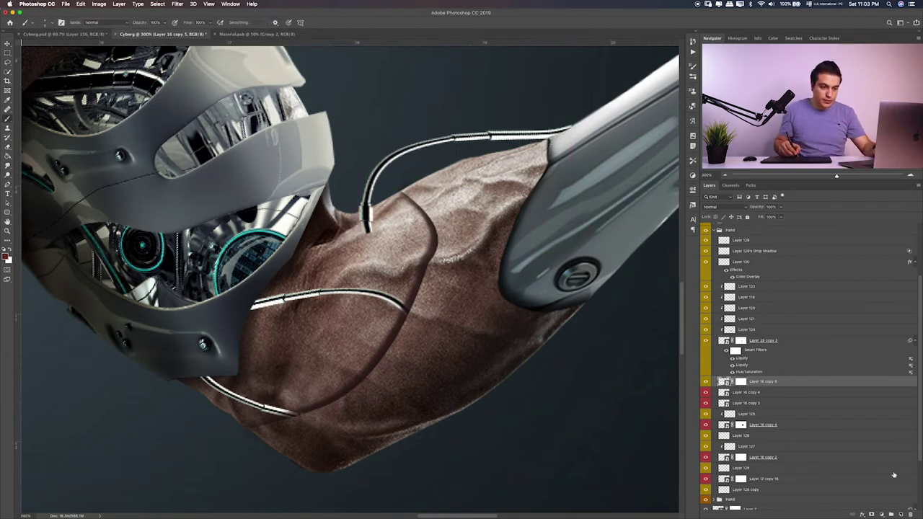
key("ctrl+shift+alt+n")
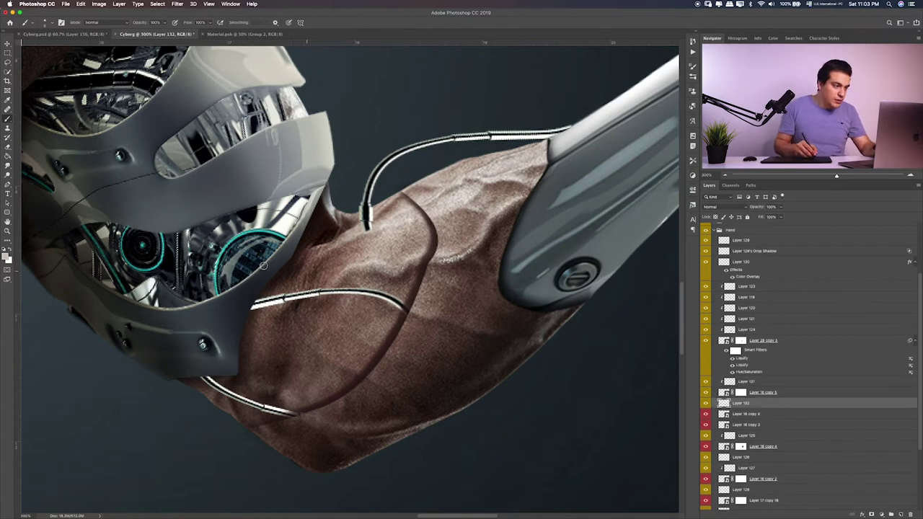
left_click(5, 256)
key("Return")
left_click(373, 238)
key("ctrl+t")
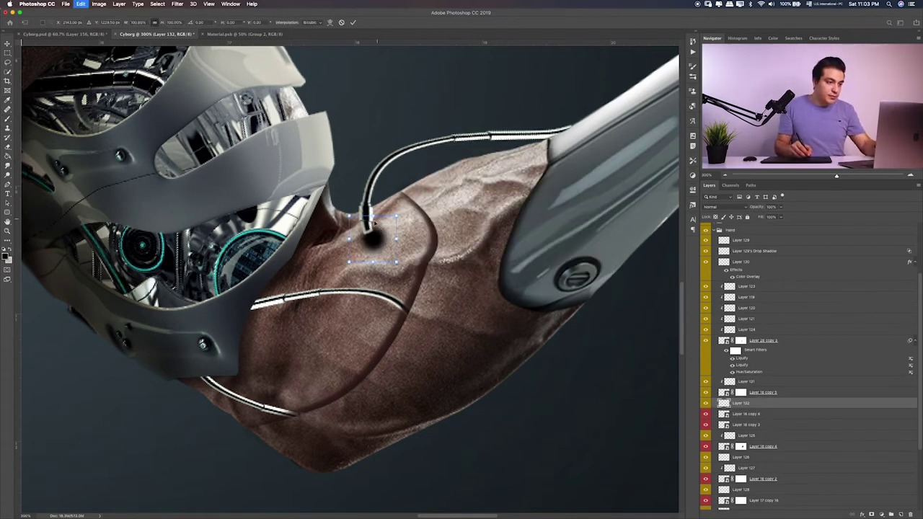
mouse_move(373, 215)
left_mouse_down()
mouse_move(373, 255)
mouse_move(431, 248)
mouse_move(355, 240)
left_mouse_up()
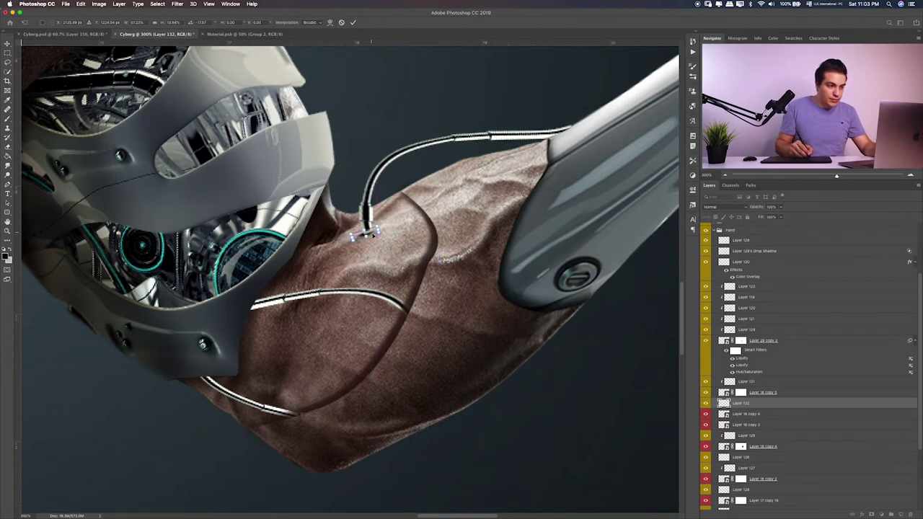
key("Return")
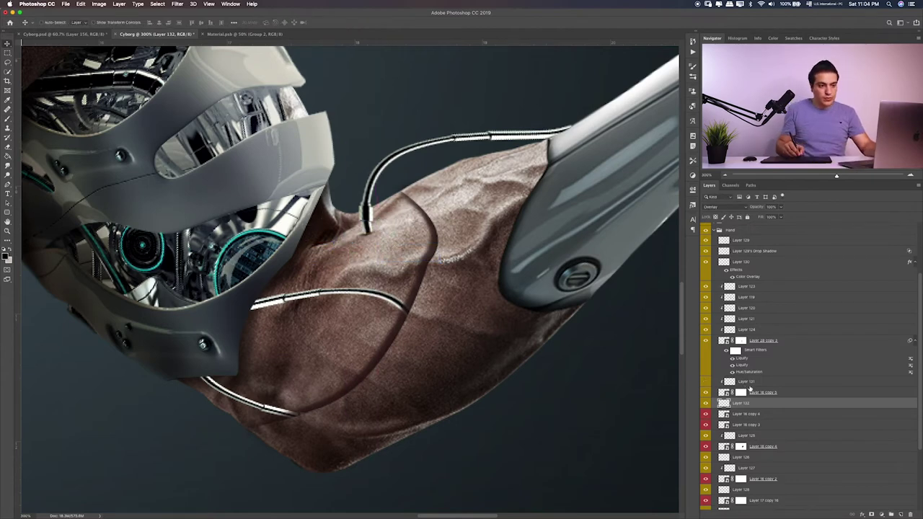
Step: Paint a shadow along the wire junction on a new layer under Layer 131, at 27% opacity
left_click(748, 383)
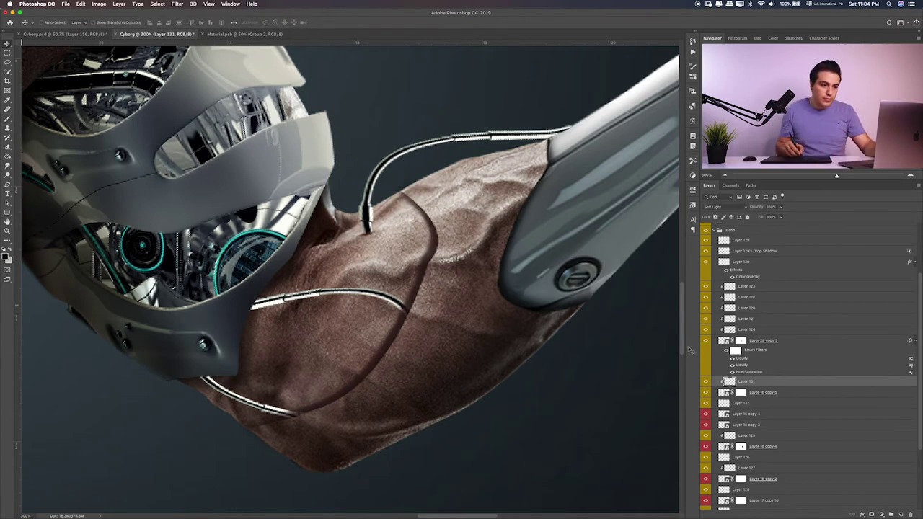
key("ctrl+shift+alt+n")
key("b")
left_click_drag(577, 144, 508, 137)
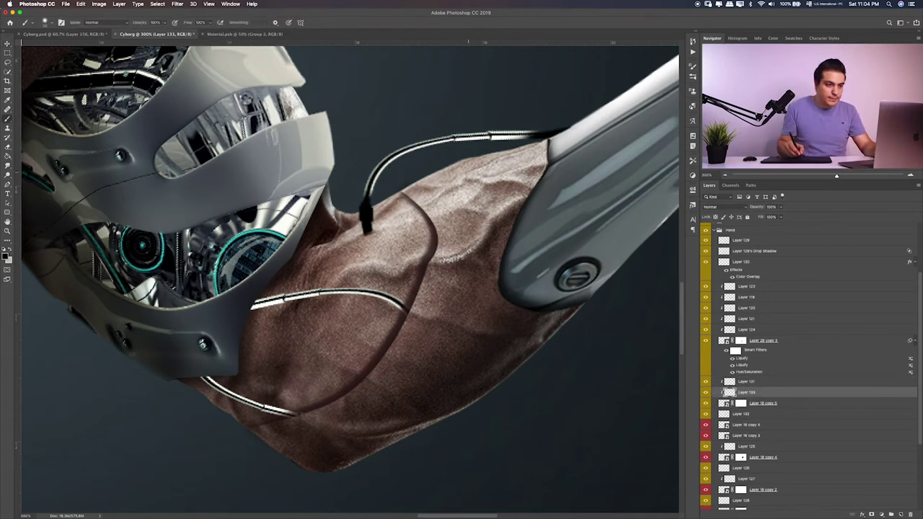
left_click_drag(759, 217, 754, 218)
scroll(467, 330, "down", 5)
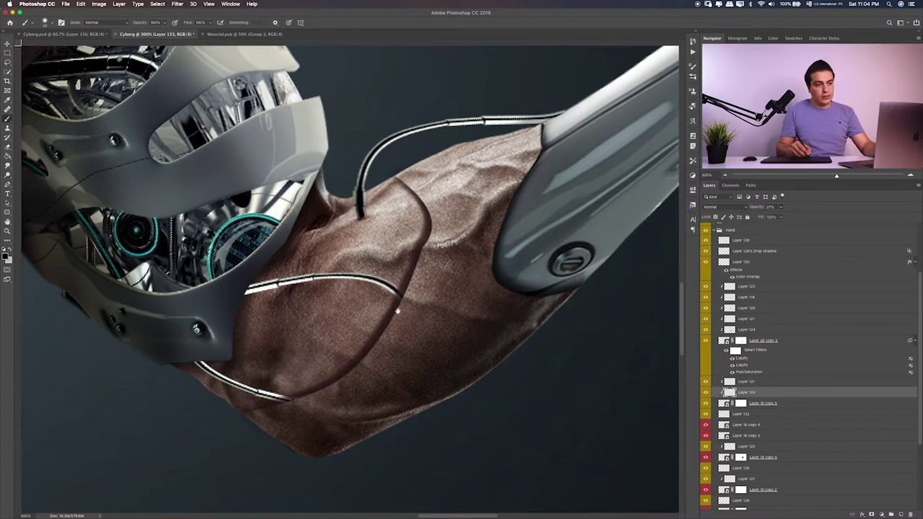
Step: Darken Layer 16 copy 4 with Hue/Saturation: Hue -180, Lightness -78
left_click(706, 424)
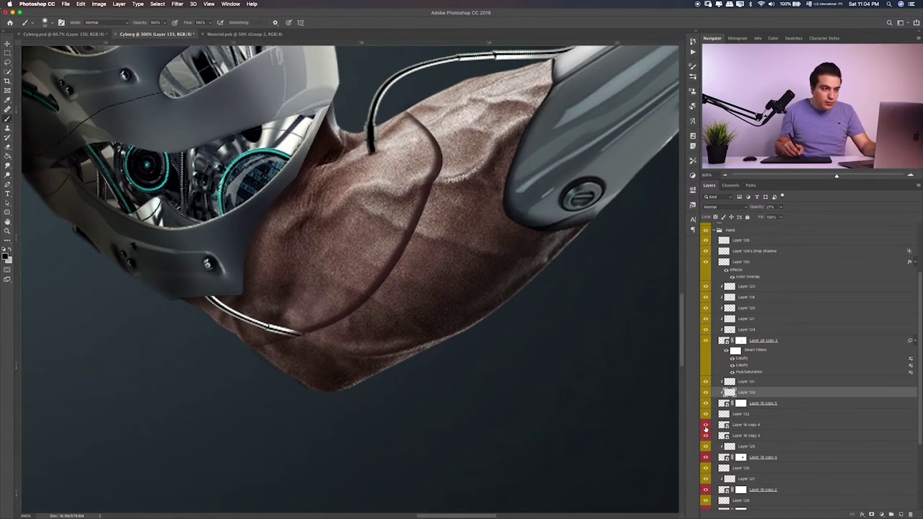
left_click(764, 426)
key("ctrl+u")
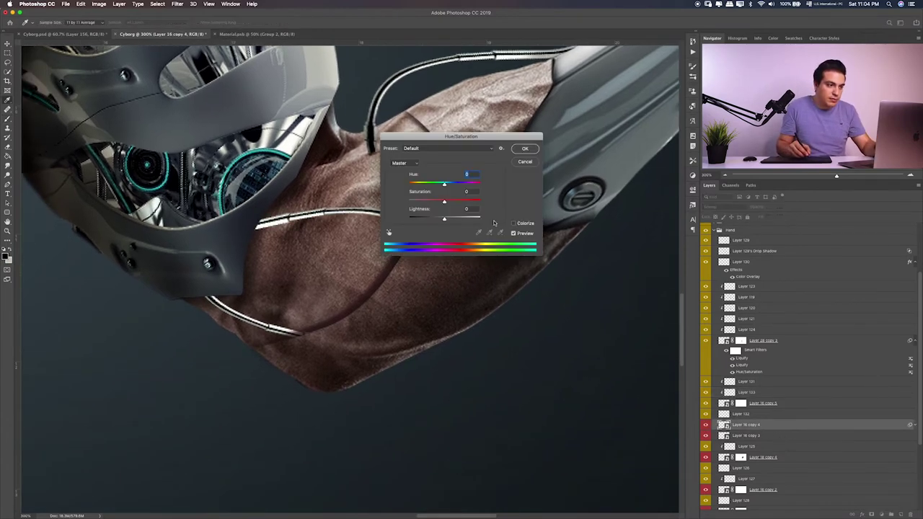
left_click_drag(435, 220, 427, 219)
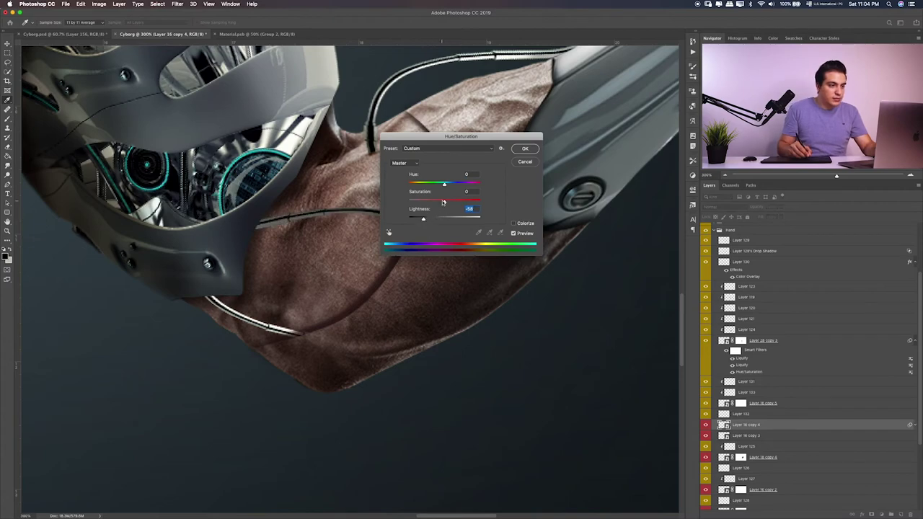
left_click_drag(445, 185, 408, 184)
left_click_drag(423, 219, 416, 220)
left_click(522, 150)
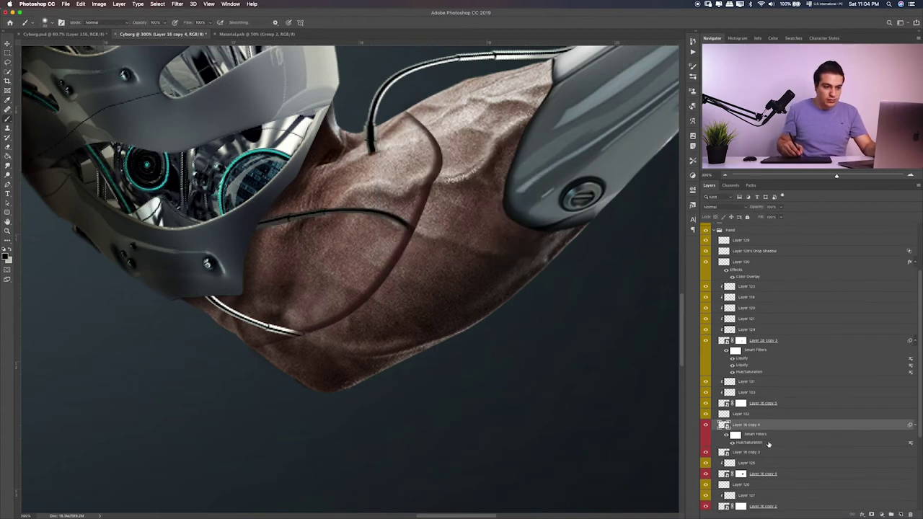
Step: Pan to the forearm and drag the active layer with the Move tool
scroll(504, 305, "down", 3)
scroll(505, 305, "down", 3)
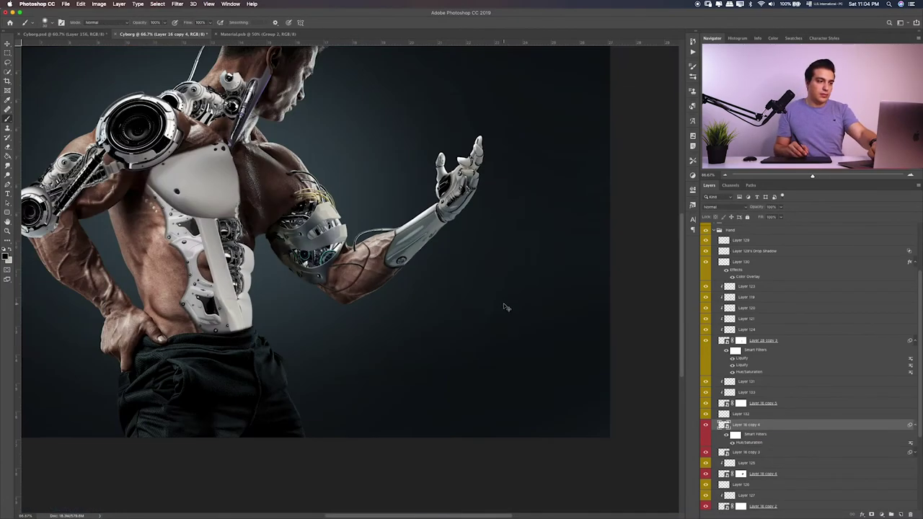
scroll(504, 305, "up", 5)
left_click_drag(489, 322, 504, 432)
key("v")
left_click_drag(437, 363, 460, 380)
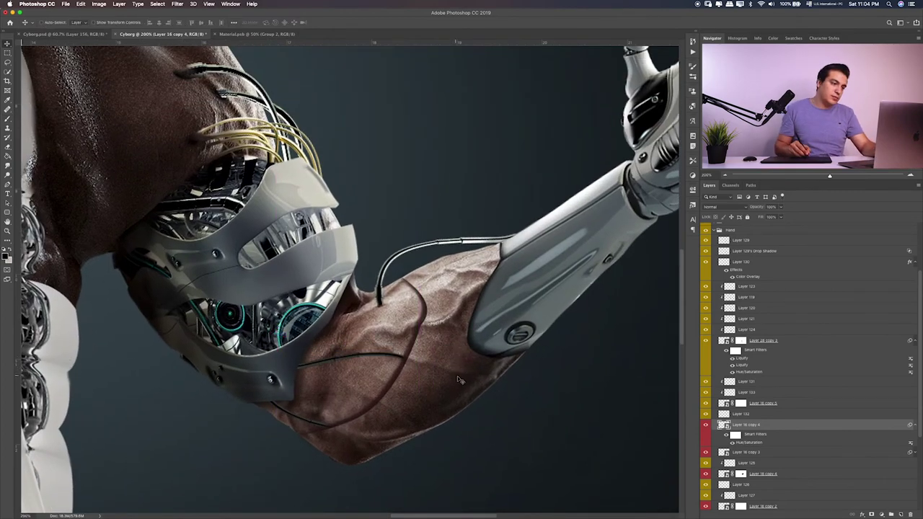
scroll(447, 357, "up", 1)
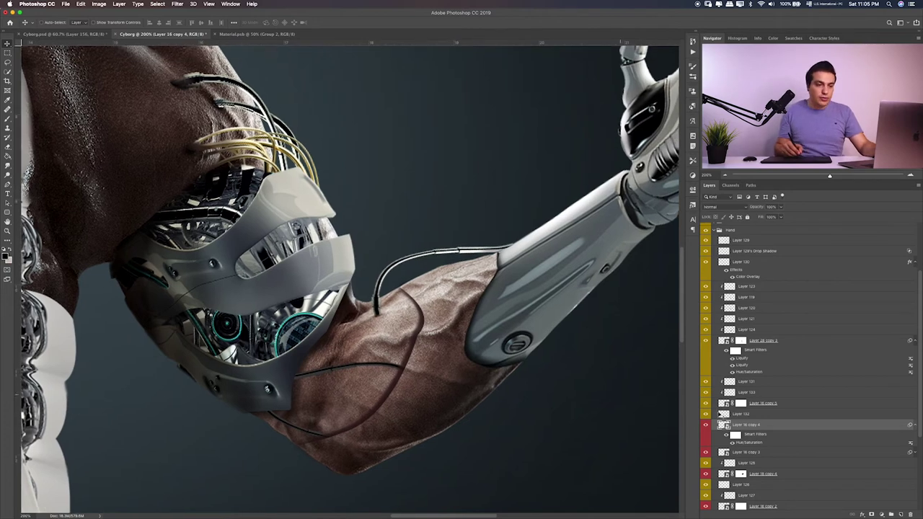
scroll(749, 431, "down", 2)
scroll(728, 447, "down", 1)
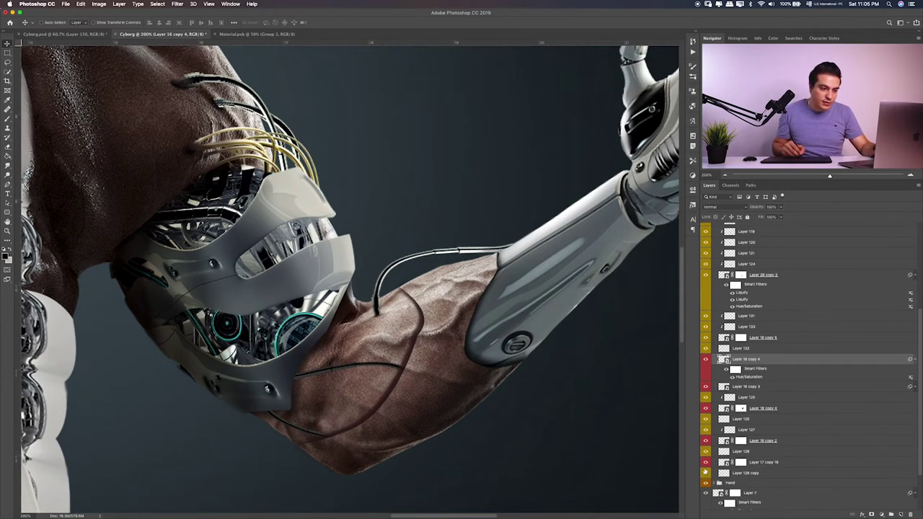
Step: Duplicate the Layer 18 copy 4 cable and rotate the copy on the forearm
left_click_drag(789, 408, 789, 398)
key("ctrl+t")
mouse_move(403, 372)
left_mouse_down()
mouse_move(436, 303)
mouse_move(391, 324)
mouse_move(389, 344)
left_mouse_up()
key("Return")
Step: Duplicate and rescale the cable again, darken it to Lightness -45, and fit the image on screen
key("ctrl+j")
key("ctrl+t")
key("Return")
key("ctrl+u")
left_click_drag(443, 218, 432, 220)
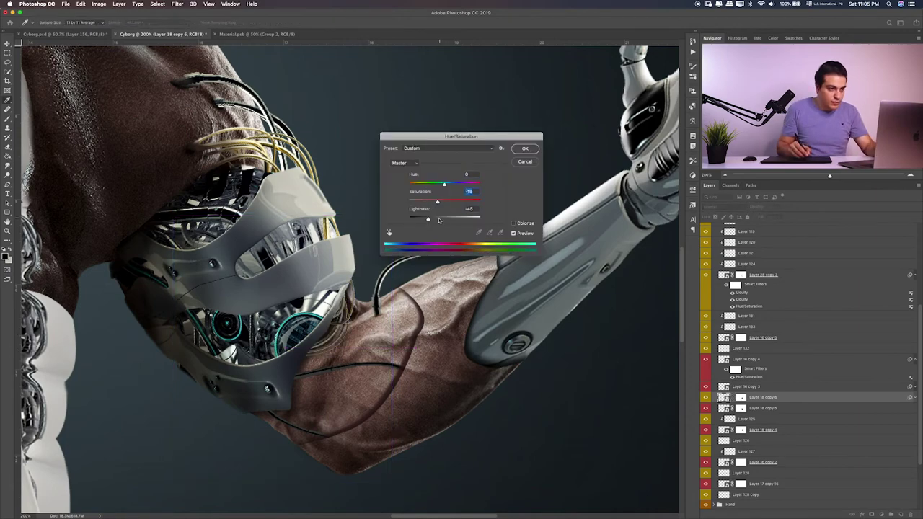
key("Return")
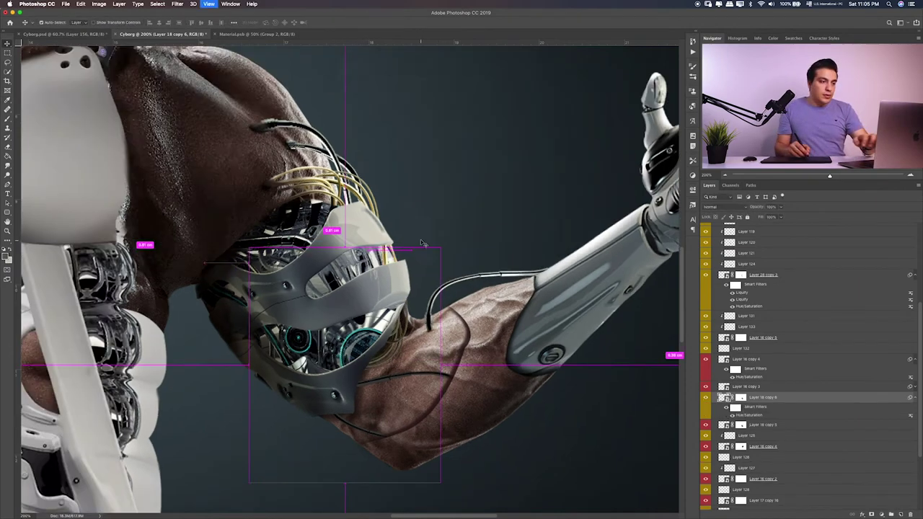
key("ctrl+0")
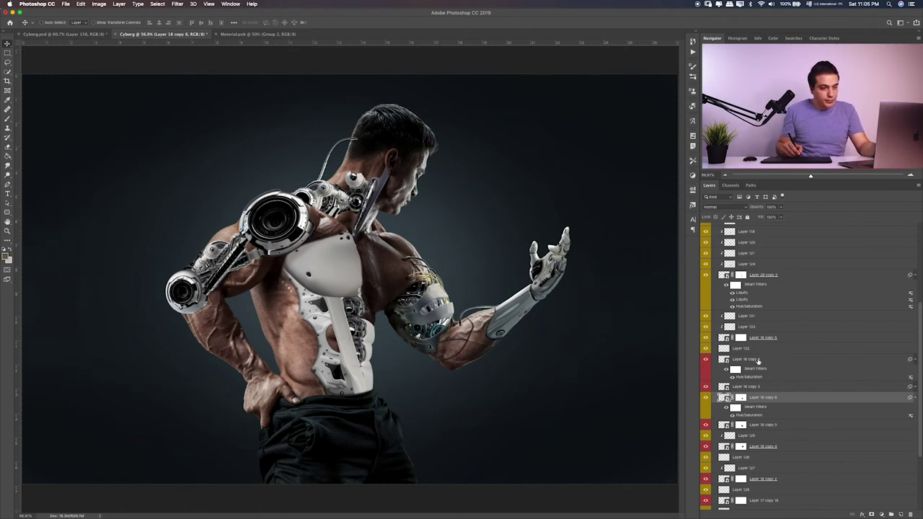
scroll(750, 291, "up", 5)
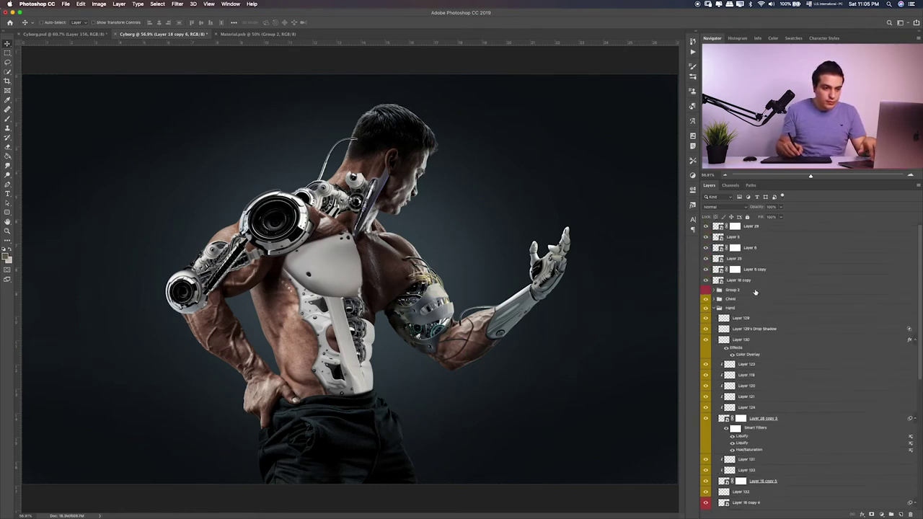
left_click(714, 309)
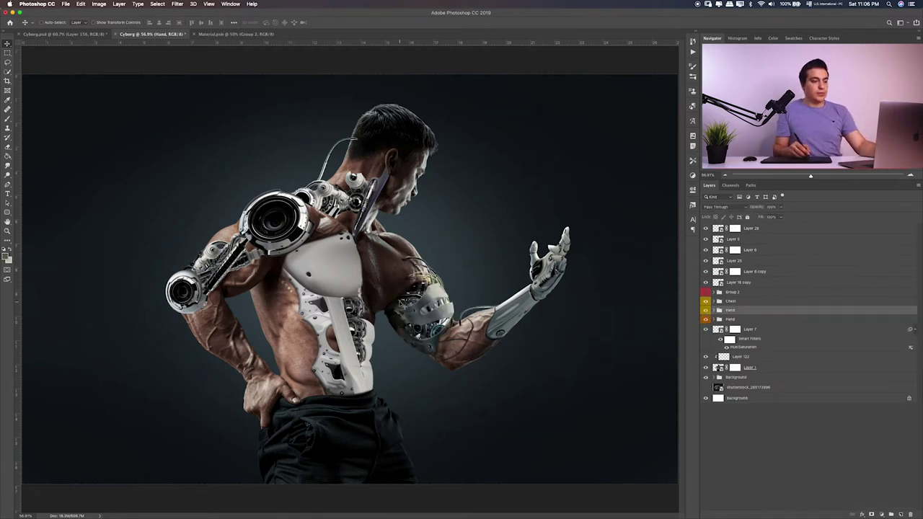
left_click(7, 52)
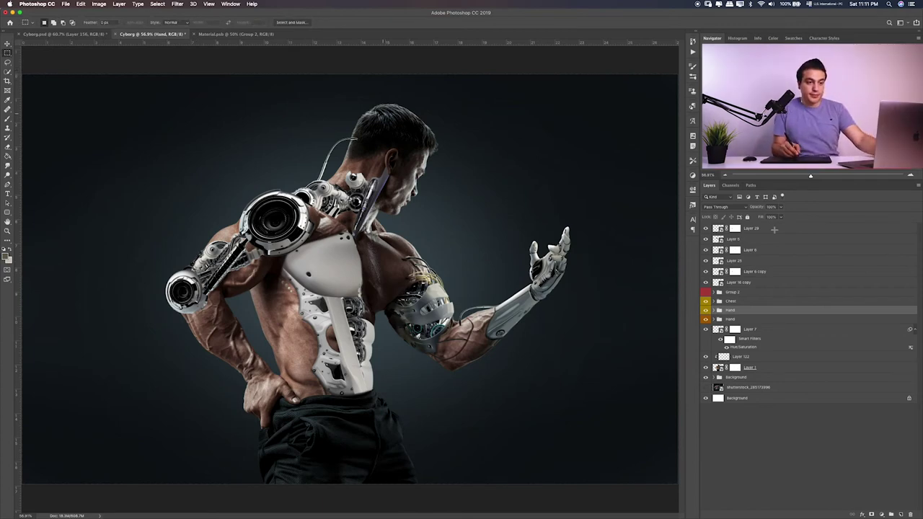
left_click(705, 310)
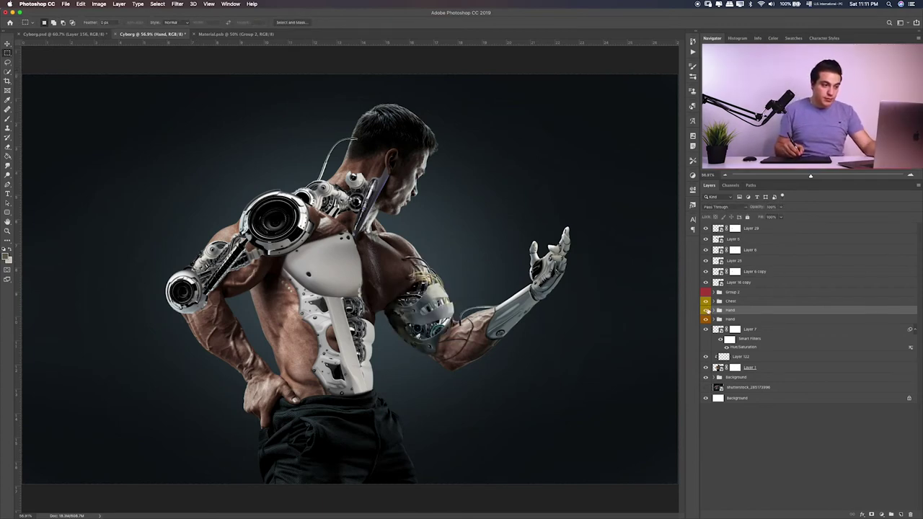
left_click(713, 312)
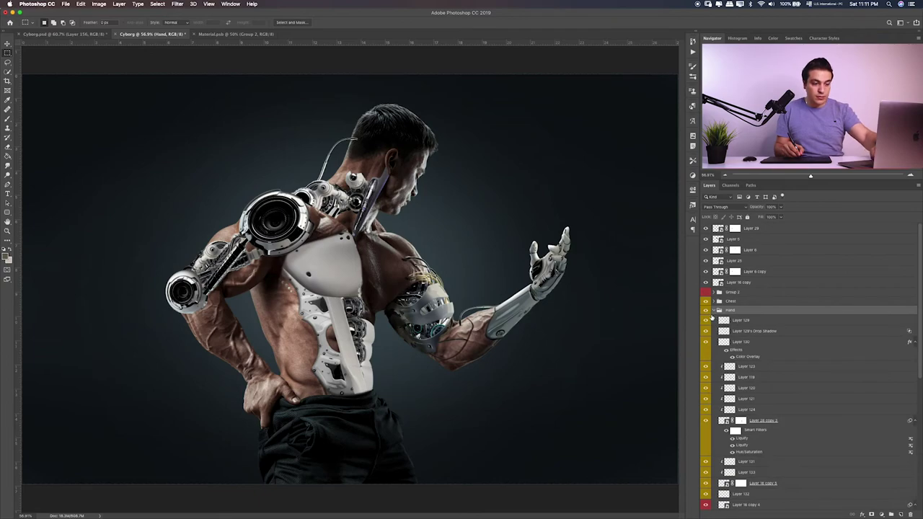
scroll(418, 288, "up", 2)
scroll(418, 289, "up", 2)
scroll(418, 288, "up", 2)
scroll(412, 248, "up", 2)
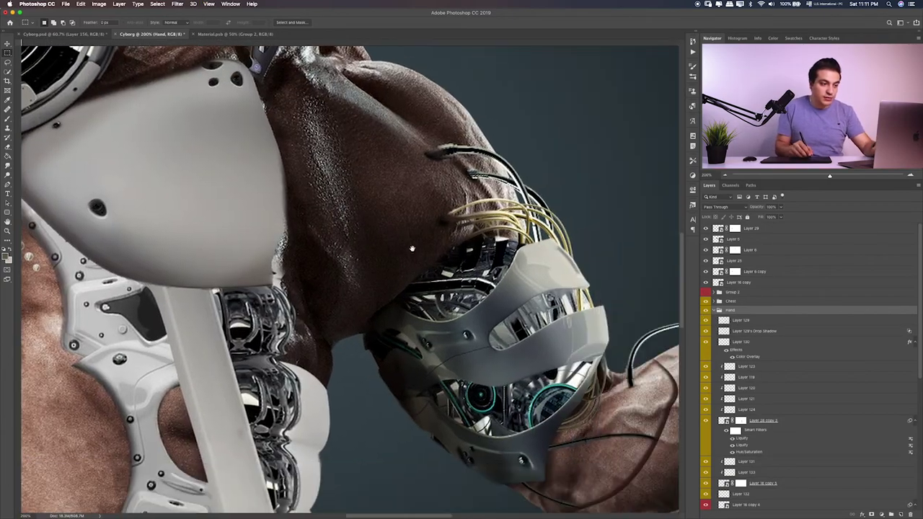
scroll(412, 248, "right", 10)
scroll(710, 364, "down", 5)
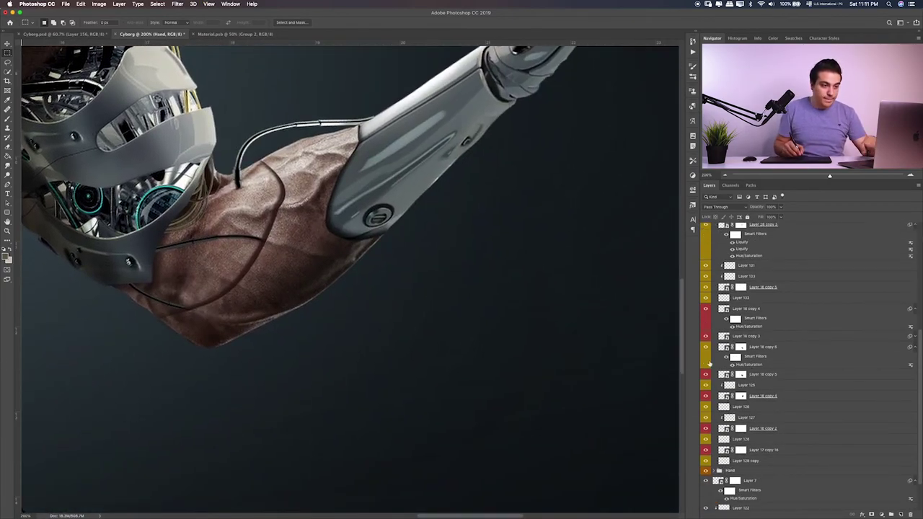
Step: Duplicate Layer 18 copy 5, then rotate it, scale it to 78% and place it over the forearm
left_click(737, 375)
key("ctrl+j")
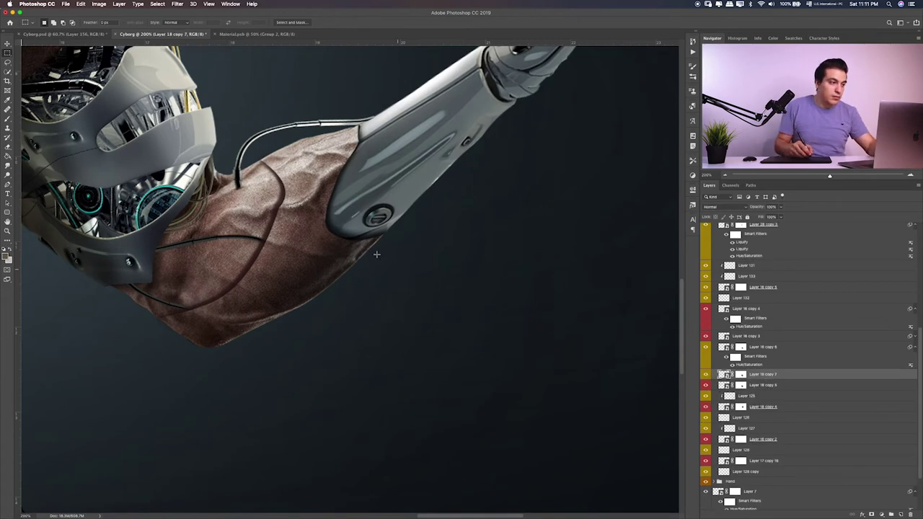
key("ctrl+t")
mouse_move(238, 217)
left_mouse_down()
mouse_move(271, 329)
mouse_move(336, 214)
left_mouse_up()
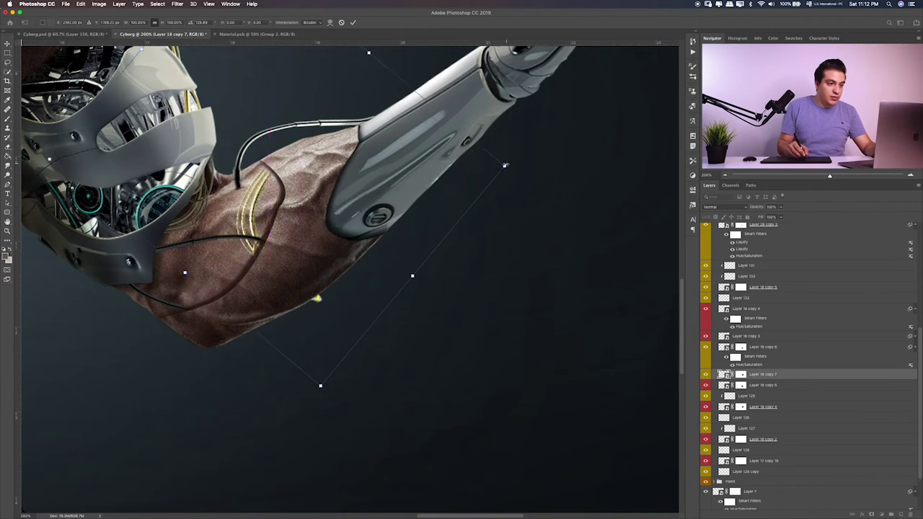
left_click_drag(505, 165, 466, 160)
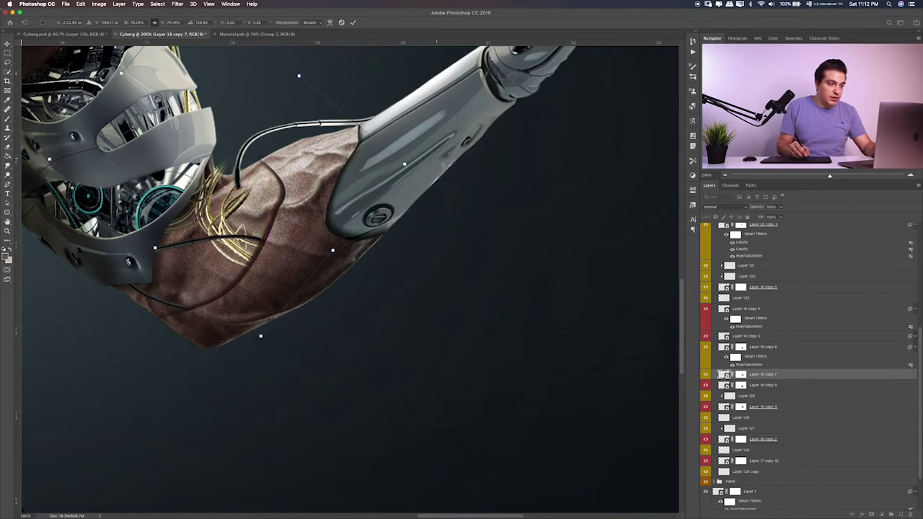
mouse_move(425, 259)
left_mouse_down()
mouse_move(351, 260)
mouse_move(365, 250)
mouse_move(339, 280)
left_mouse_up()
key("Return")
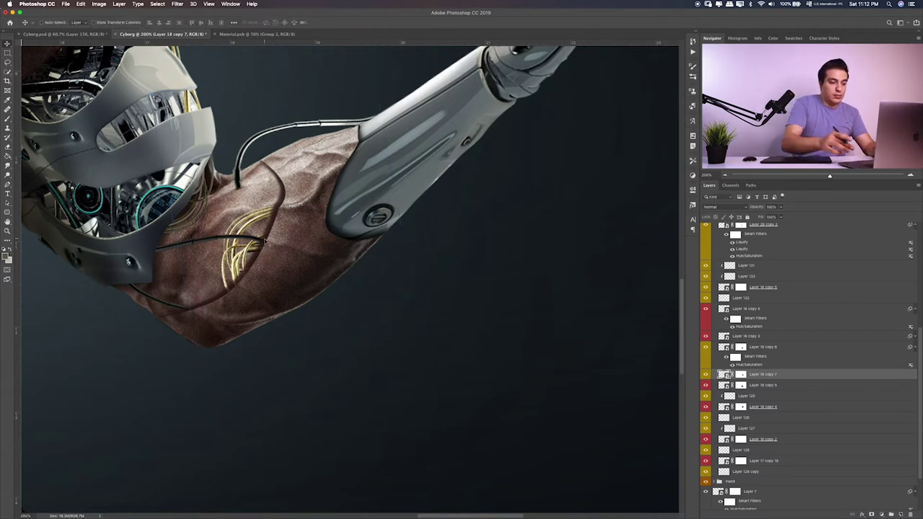
Step: Darken the wire copy with Hue/Saturation Lightness -21 and fit the image on screen
key("ctrl+u")
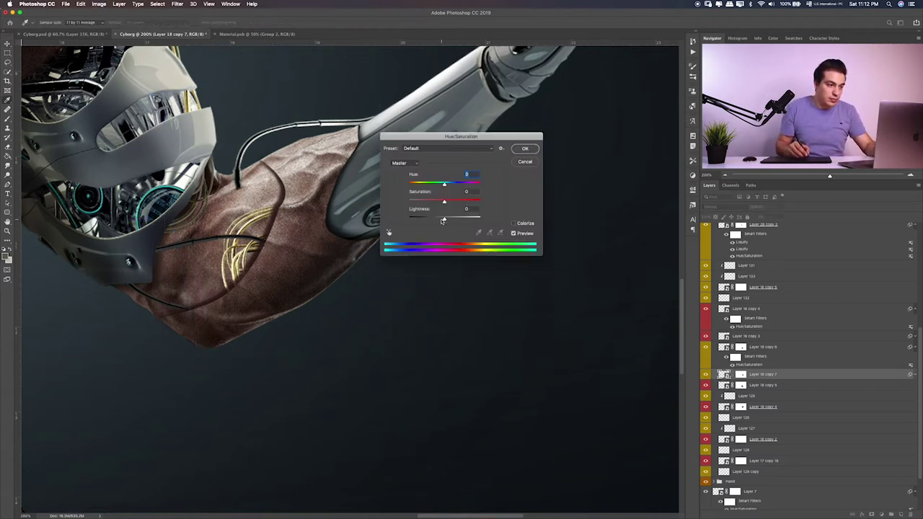
left_click_drag(443, 220, 434, 225)
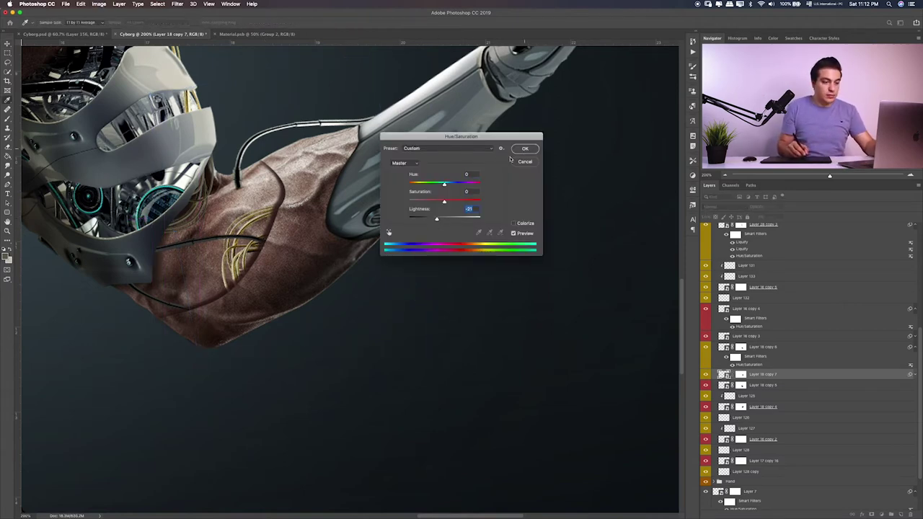
key("Return")
key("ctrl+0")
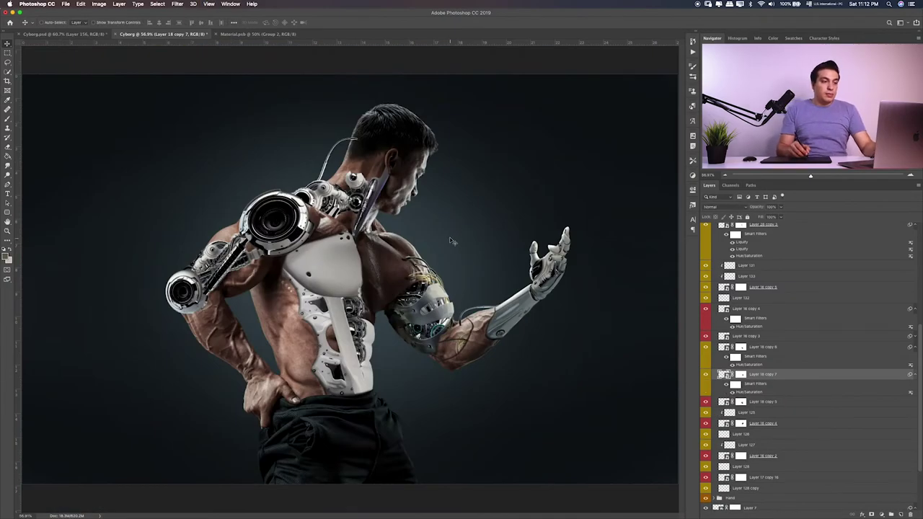
Step: Collapse the Hand group and make the spare-parts Group 2 visible and selected
key("ctrl+1")
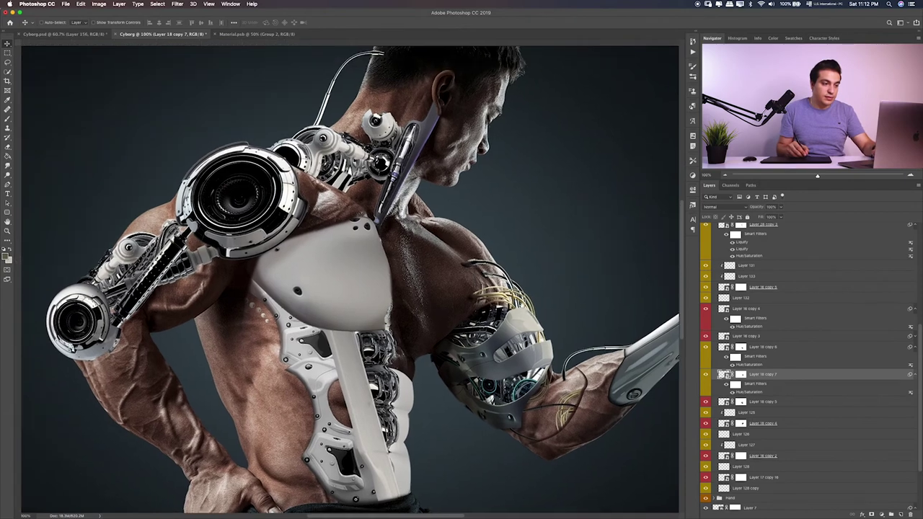
left_click_drag(501, 288, 521, 326)
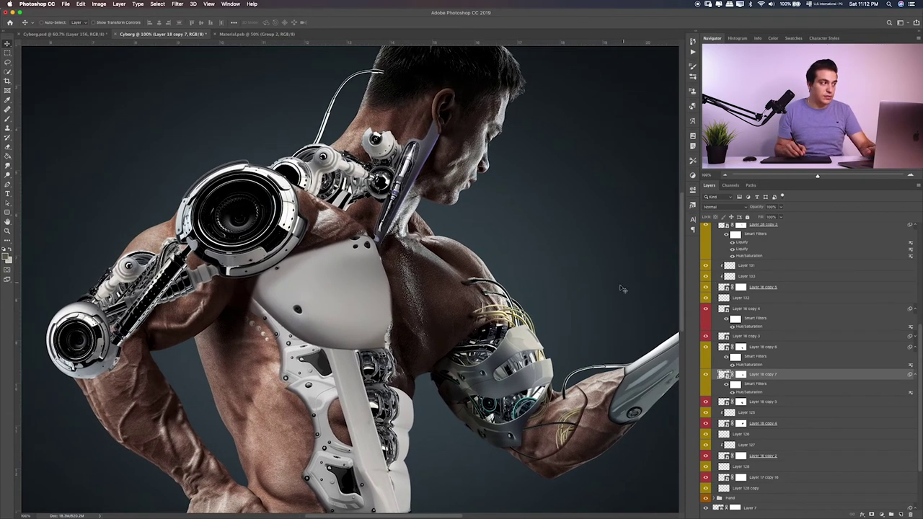
scroll(728, 295, "up", 5)
scroll(753, 287, "up", 5)
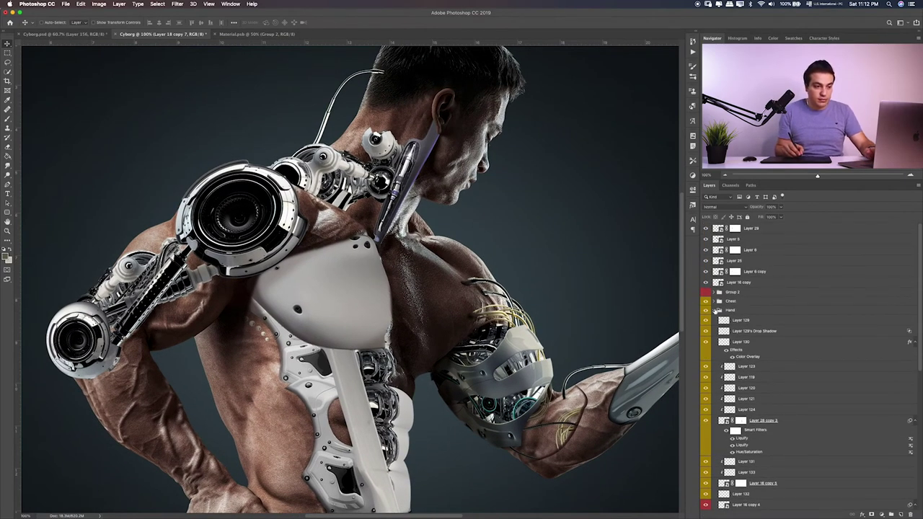
left_click(716, 310)
left_click(705, 292)
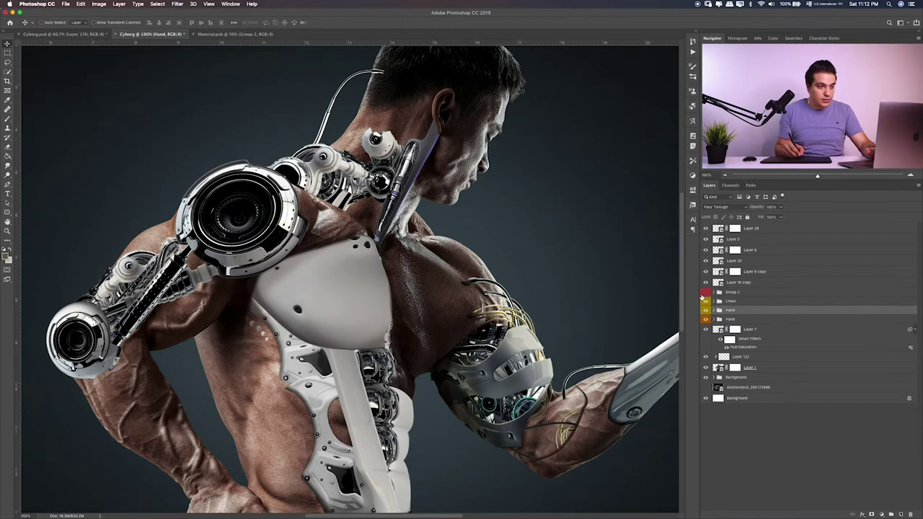
left_click(705, 292)
left_click(723, 293)
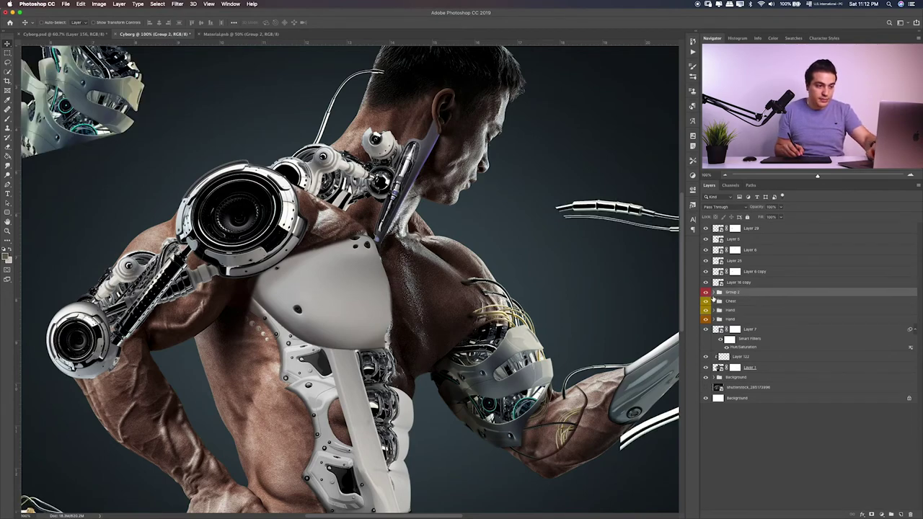
key("ctrl+0")
Step: Expand Group 2 and hide the large wheel, middle shaft and gear bracket layers
left_click(714, 292)
scroll(710, 317, "down", 1)
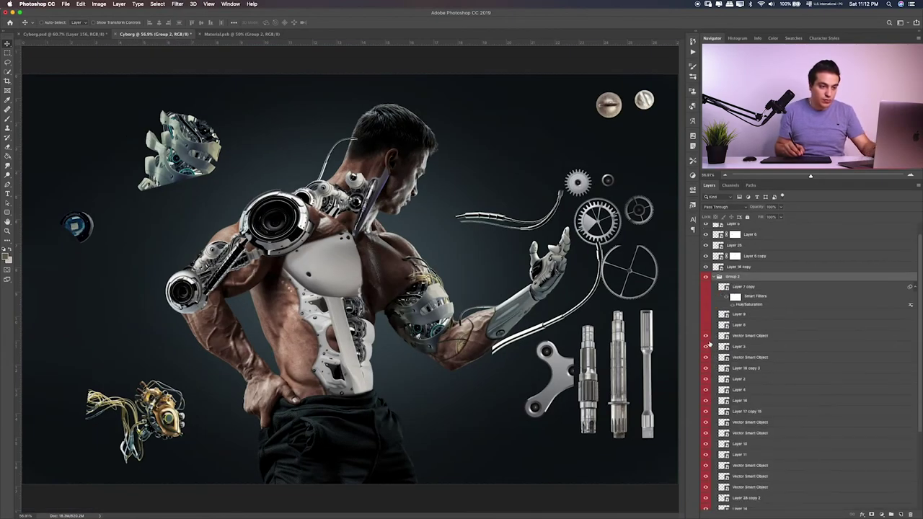
left_click(705, 347)
left_click(706, 366)
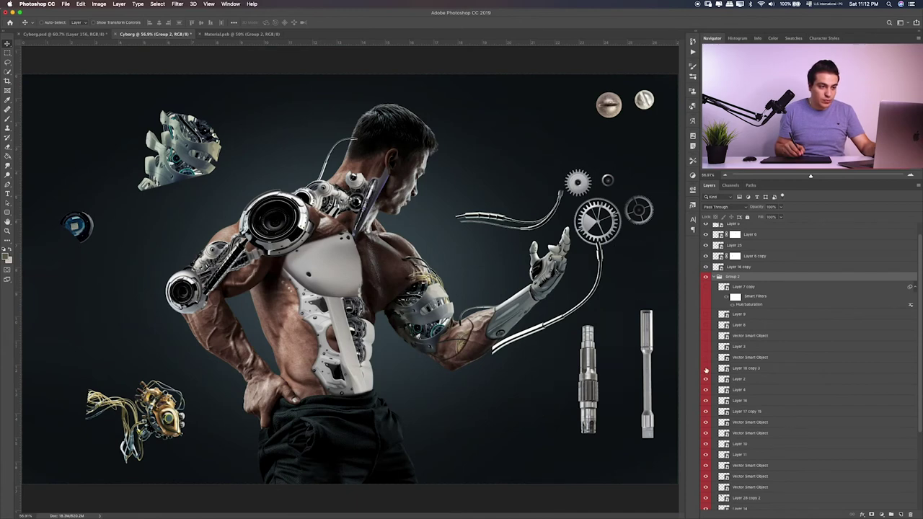
left_click(710, 369)
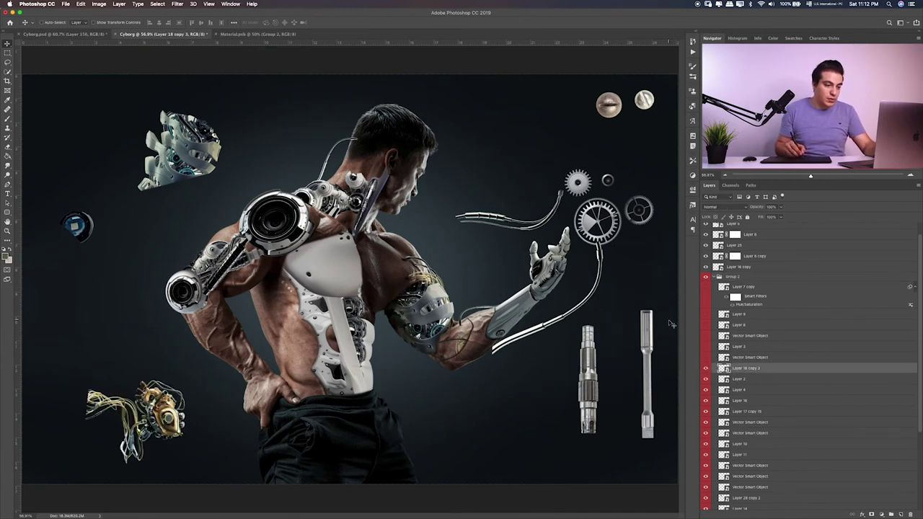
Step: Duplicate the gold heart with its wires and position the copy on the man's chest
key("j")
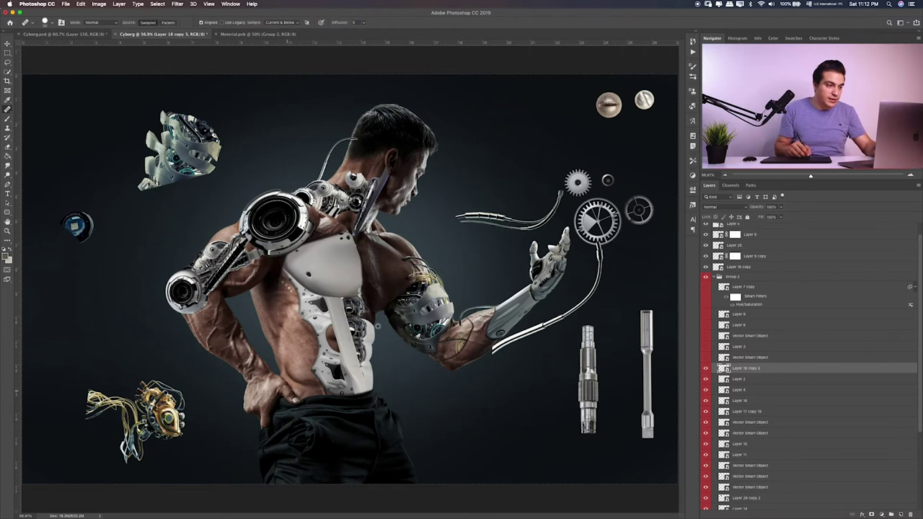
key("v")
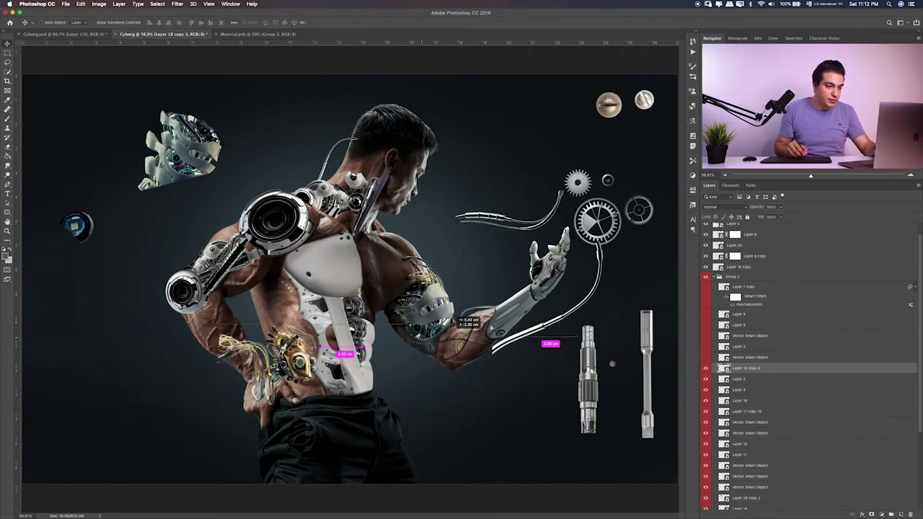
key("ctrl+j")
left_click_drag(136, 422, 354, 288)
key("ctrl+1")
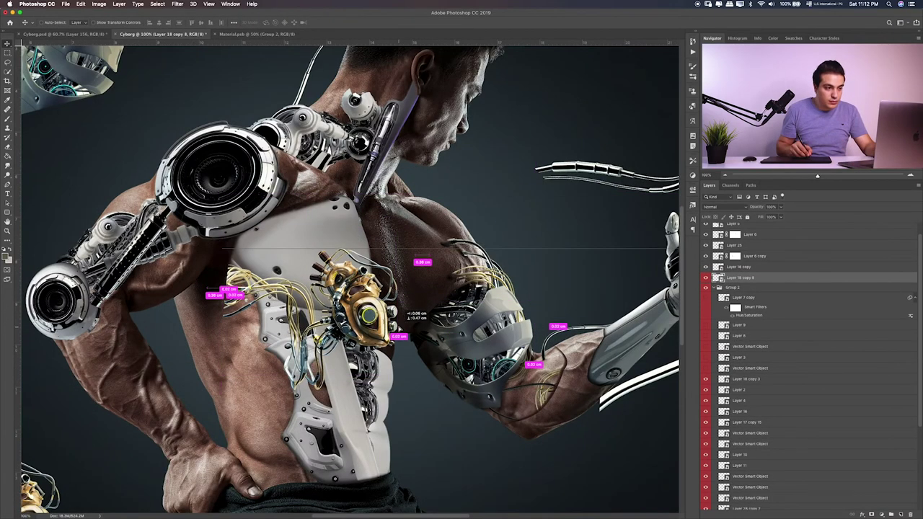
key("ctrl+t")
mouse_move(324, 257)
left_mouse_down()
mouse_move(322, 278)
mouse_move(397, 245)
left_mouse_up()
key("Return")
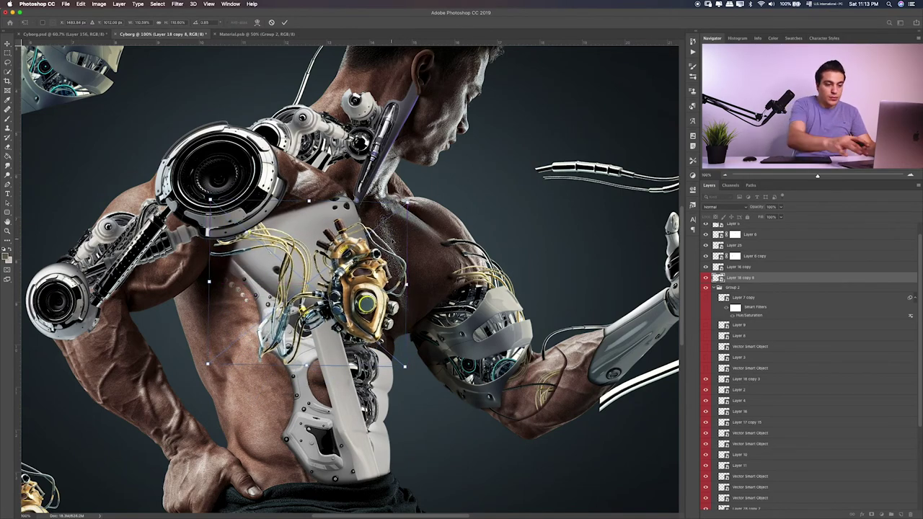
key("ctrl+plus")
Step: Turn the heart copy grey with Hue/Saturation and zoom to 66.7%
key("ctrl+u")
key("Return")
key("ctrl+0")
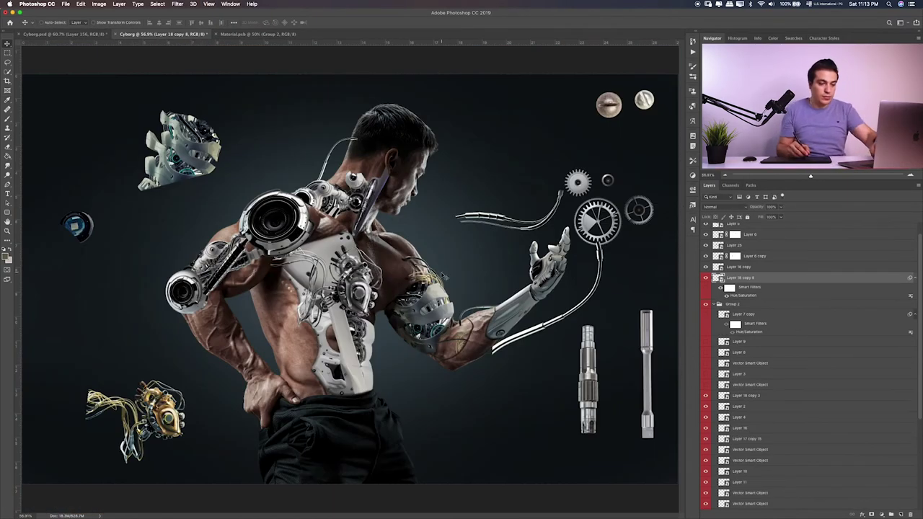
key("ctrl+plus")
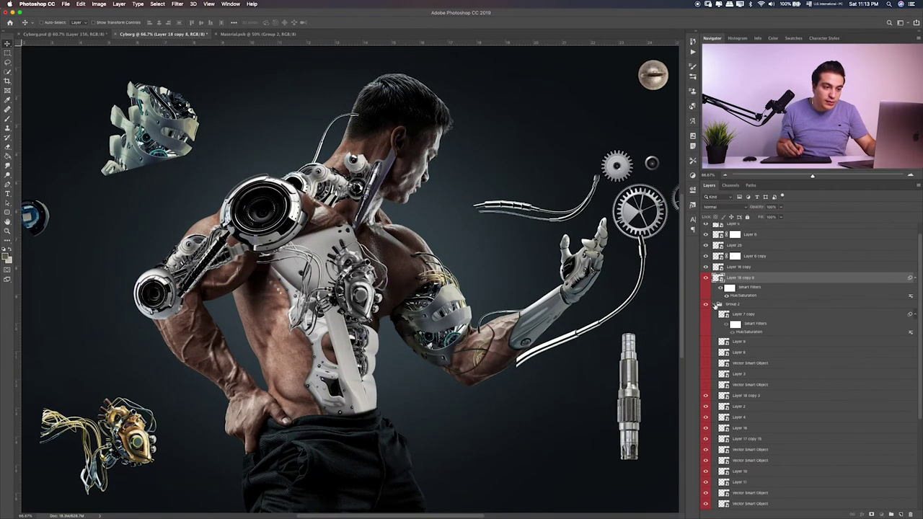
Step: Restack Layer 18 copy 8 above the Chest and Hand groups instead of inside Chest
left_click(716, 305)
left_click_drag(768, 295, 763, 352)
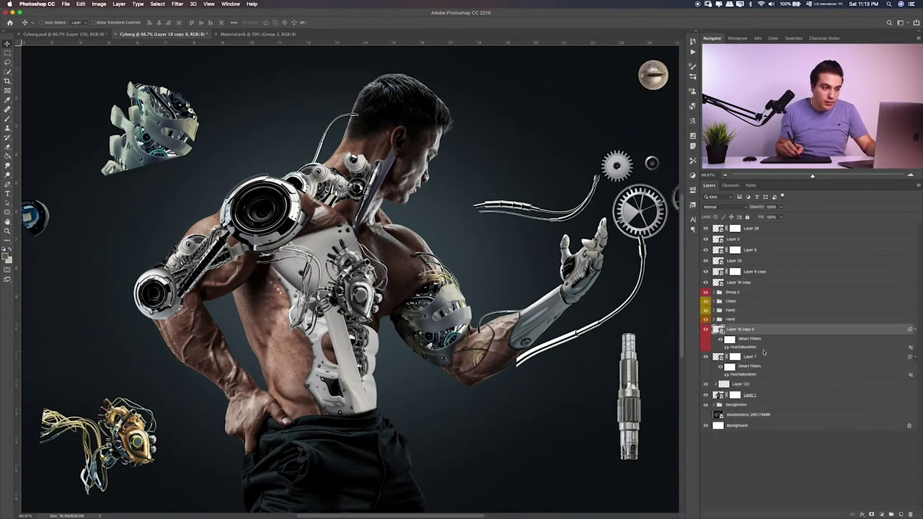
left_click_drag(752, 332, 732, 300)
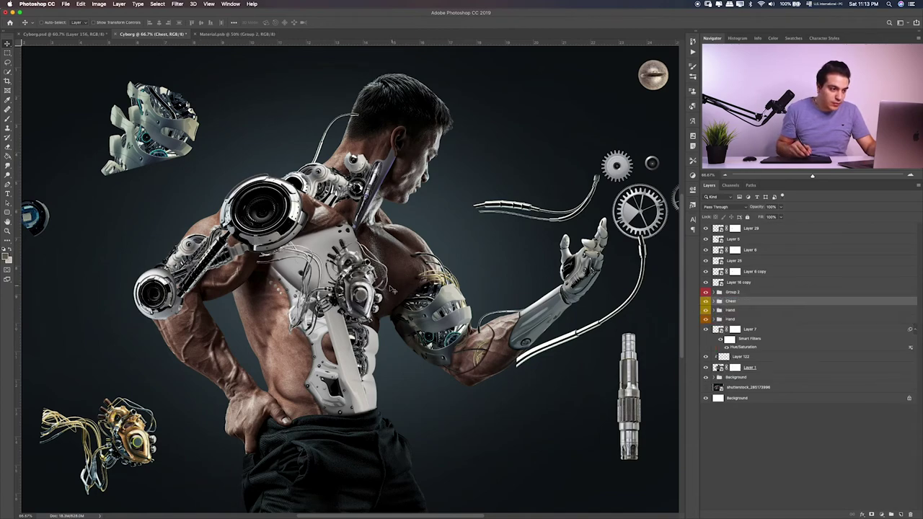
key("ctrl+plus")
key("ctrl+plus")
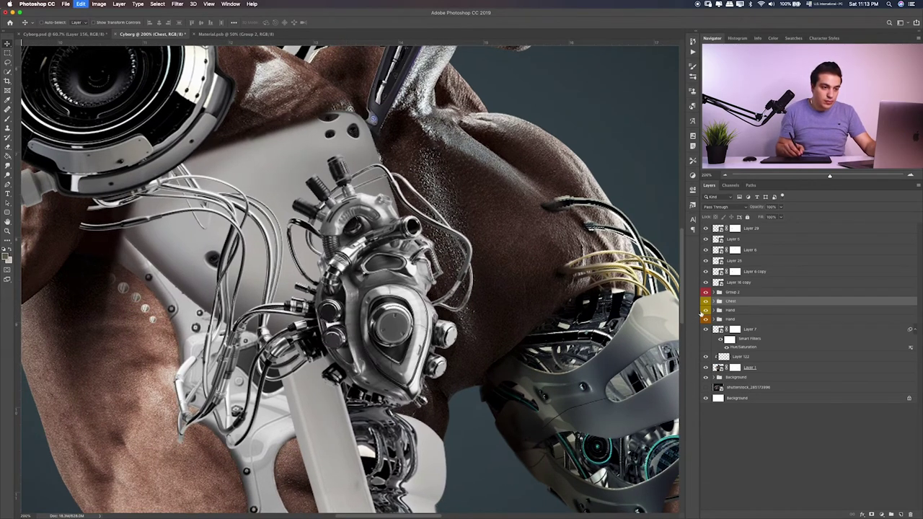
key("ctrl+z")
left_click(741, 332)
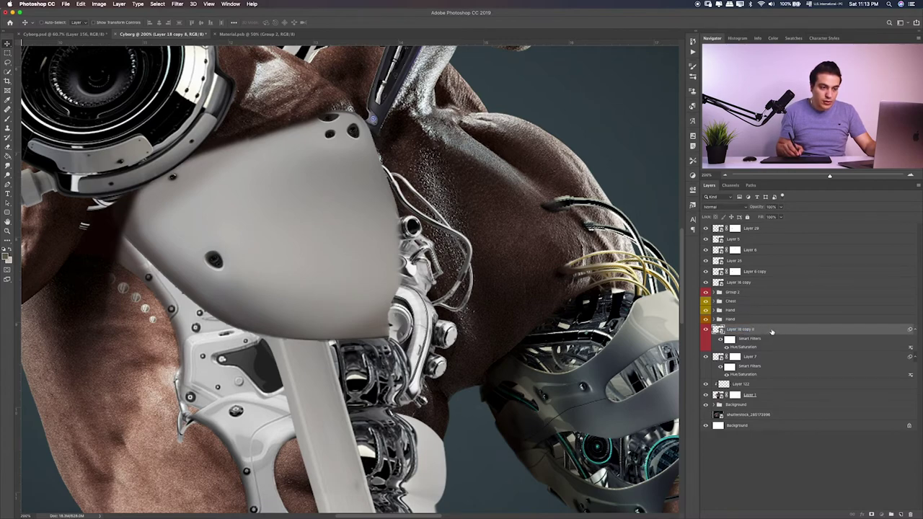
left_click_drag(771, 332, 728, 297)
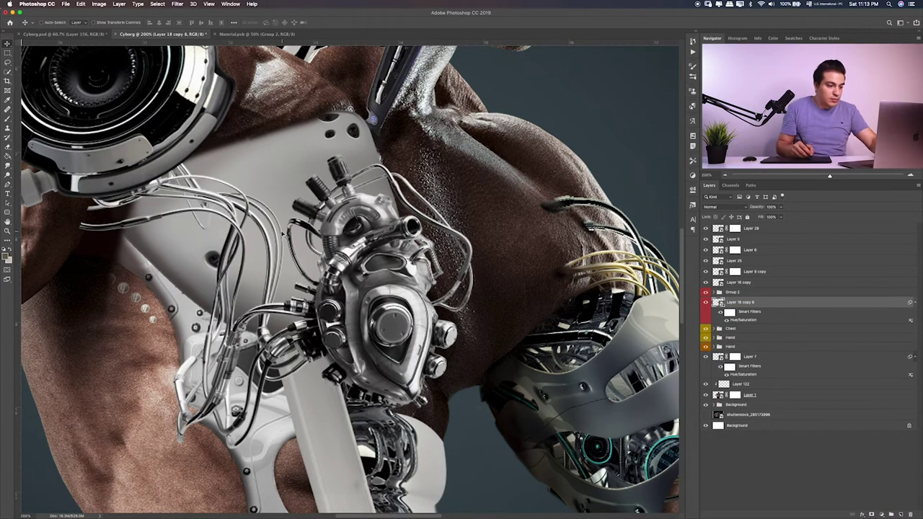
Step: Rotate the heart clockwise and shift it slightly up and right
key("ctrl+t")
left_click_drag(73, 113, 143, 119)
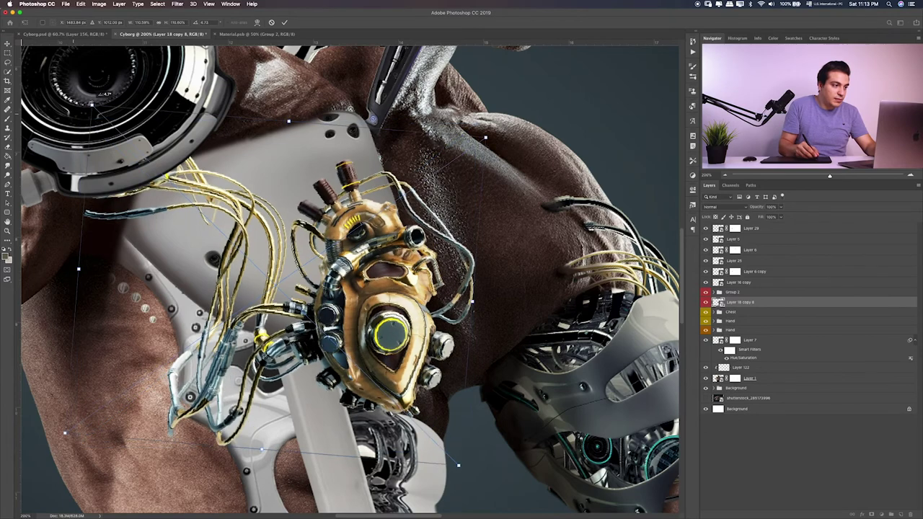
left_click_drag(340, 223, 346, 211)
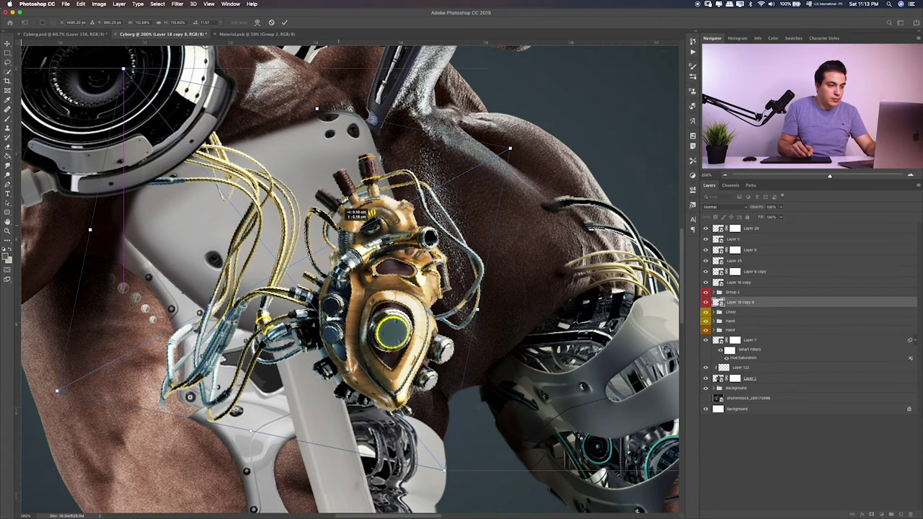
key("Return")
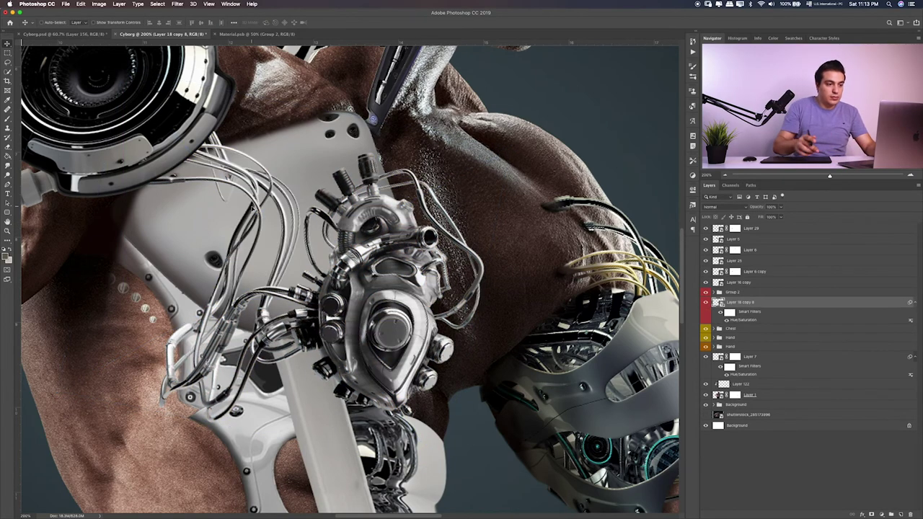
key("ctrl+minus")
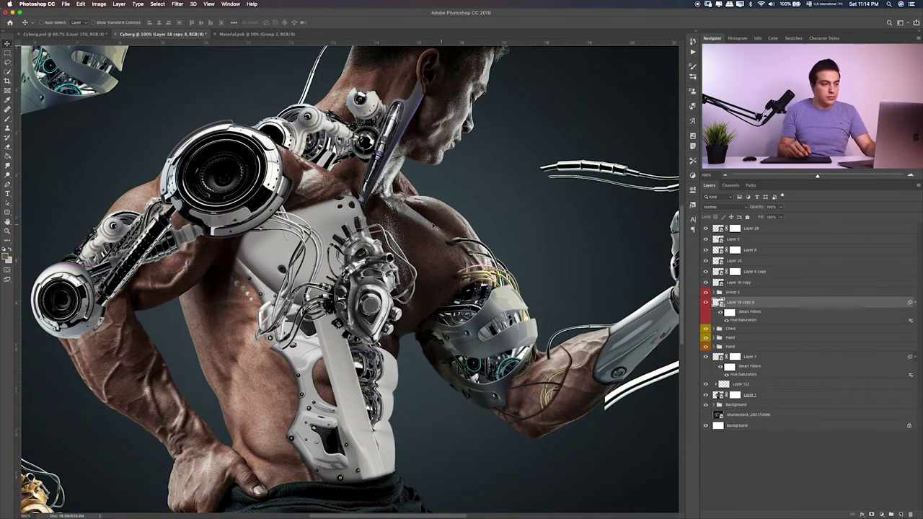
Step: Add a lighter Drop Shadow layer style to the grey heart
double_click(791, 307)
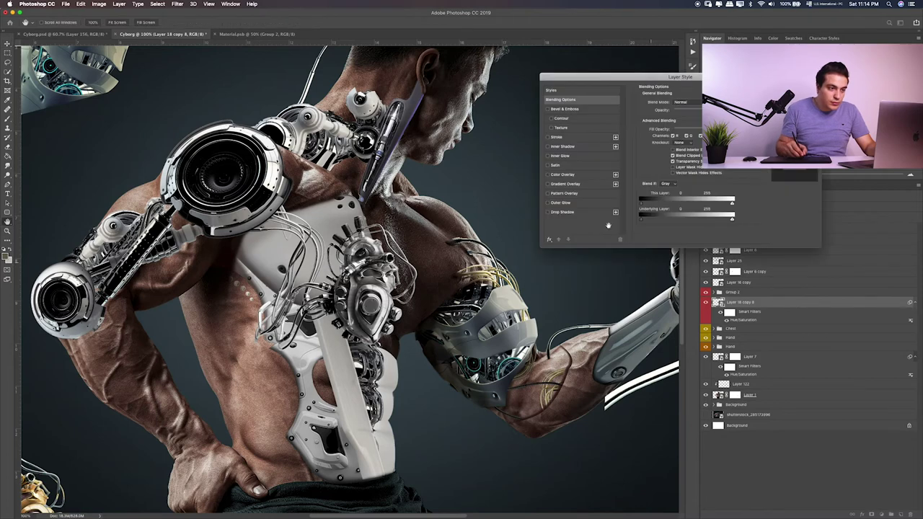
left_click(564, 212)
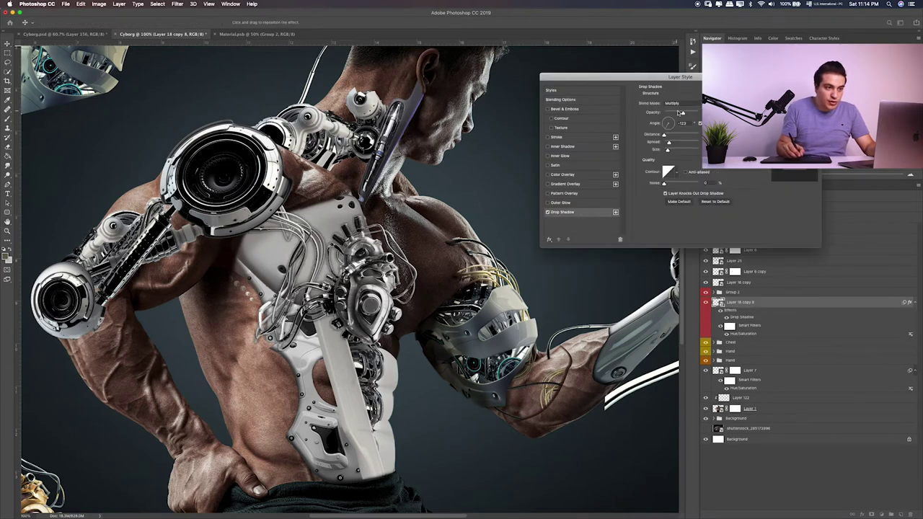
mouse_move(666, 151)
left_mouse_down()
mouse_move(671, 118)
mouse_move(666, 143)
left_mouse_up()
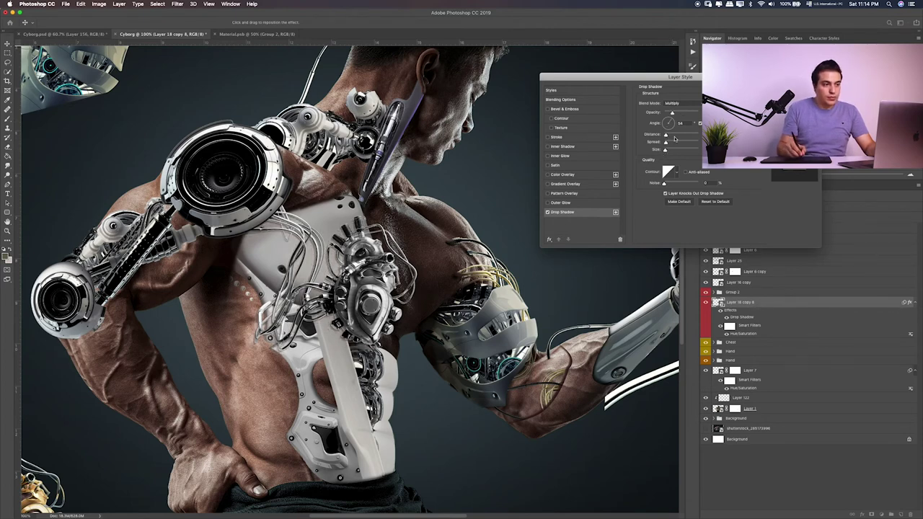
key("Return")
Step: Nudge the heart one step up and left, then fit the composition in view
key("Up")
key("Up")
key("Left")
key("Left")
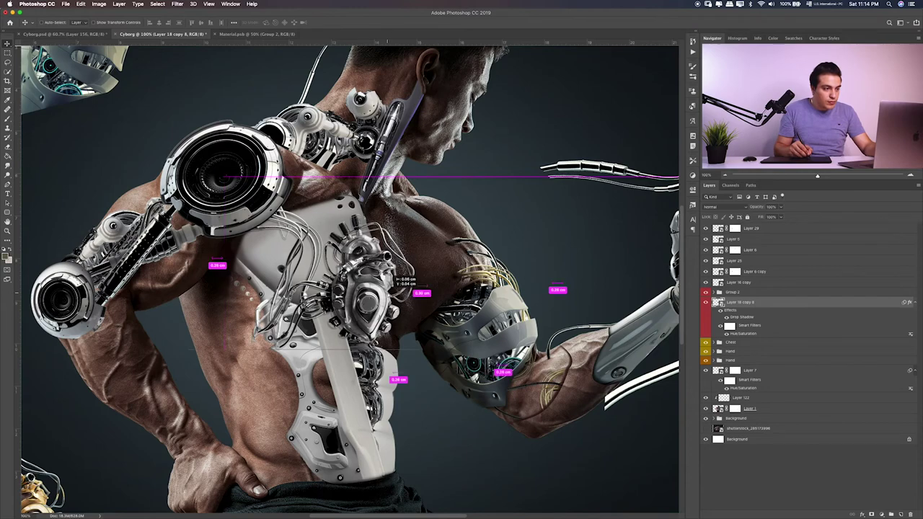
scroll(349, 278, "up", 1)
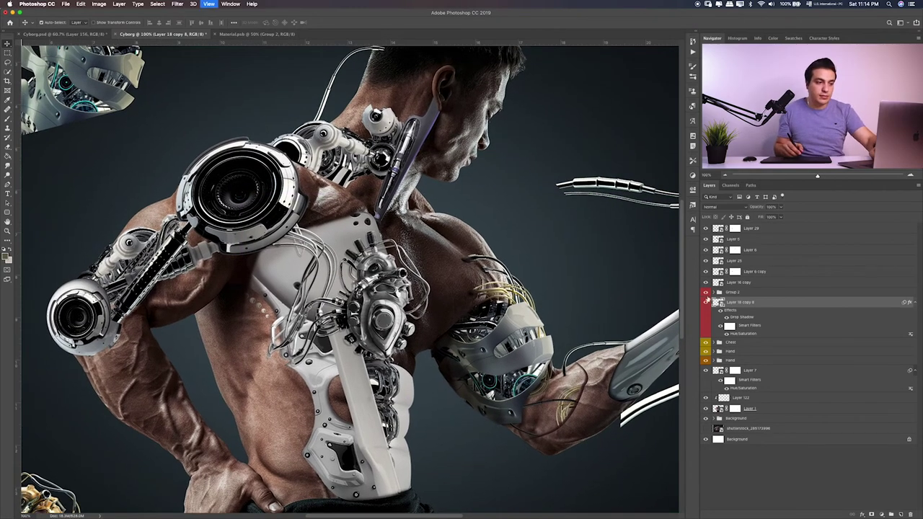
key("super+0")
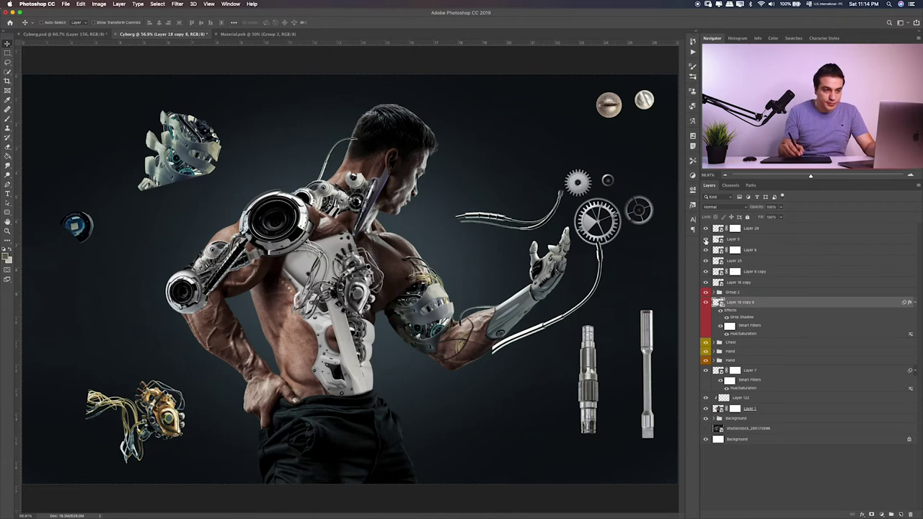
Step: Compare the shoulder pieces, then copy the shoulder mechanical piece onto the man's head
left_click(706, 239)
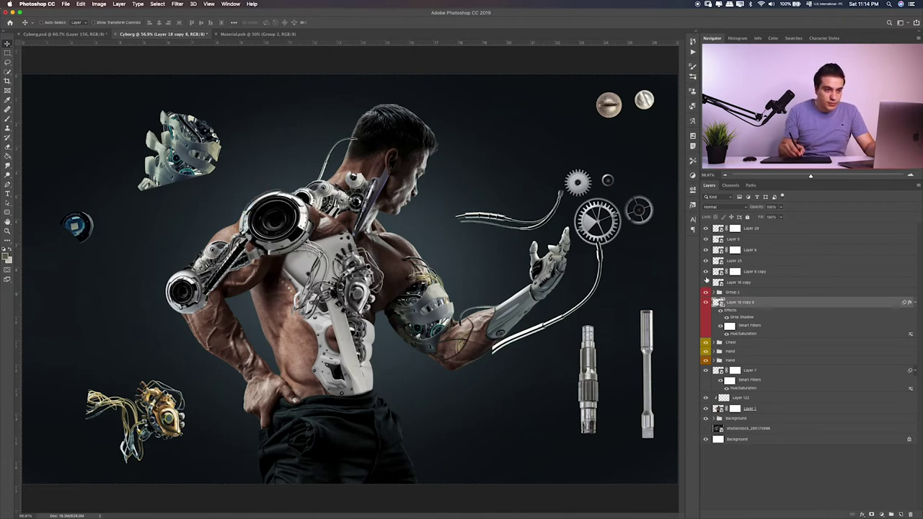
left_click(706, 282)
left_click(706, 282)
left_click(706, 271)
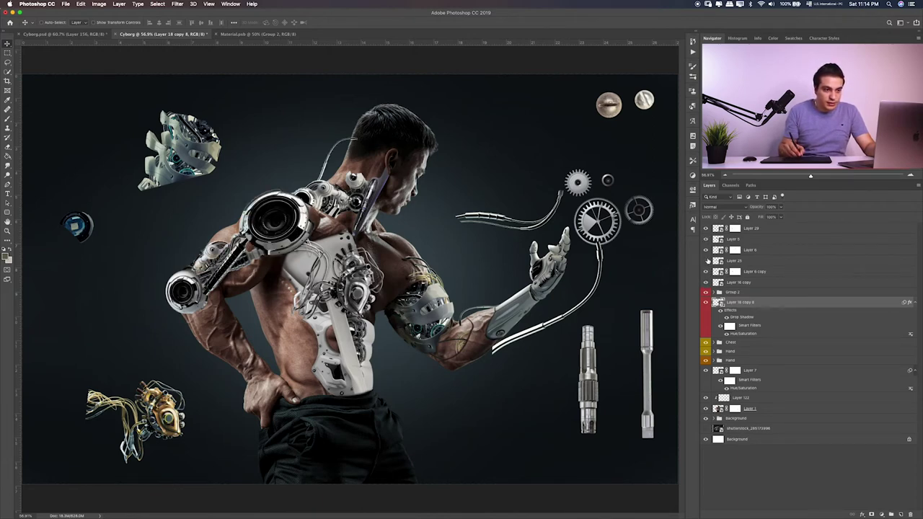
left_click(706, 260)
left_click(706, 260)
left_click(705, 249)
left_click(706, 229)
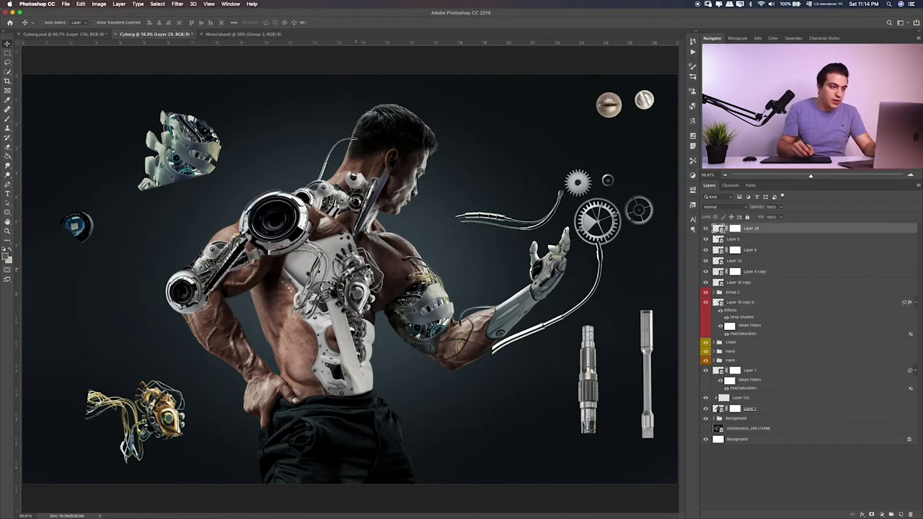
left_click_drag(237, 293, 432, 173, "alt")
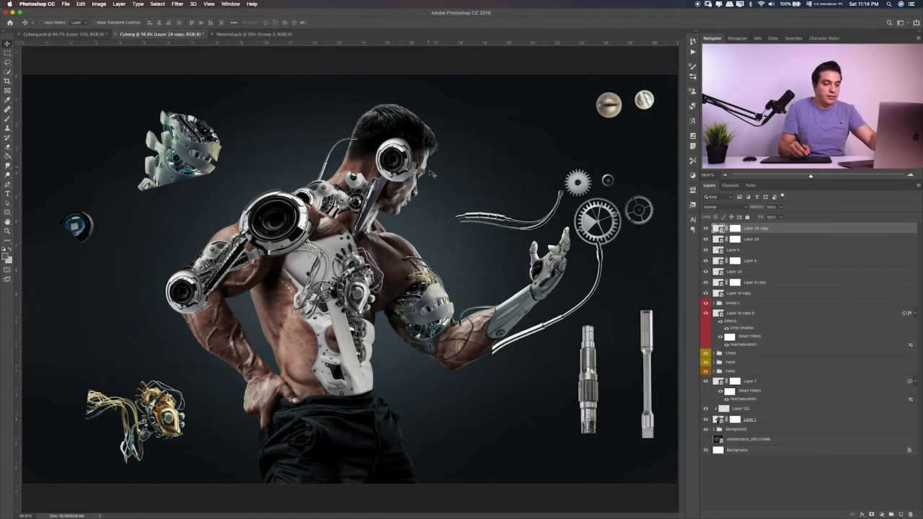
Step: Rotate and resize the copied robotic piece on the head and commit the transform
key("ctrl+t")
mouse_move(352, 128)
left_mouse_down()
mouse_move(333, 182)
mouse_move(346, 167)
mouse_move(347, 177)
mouse_move(324, 185)
left_mouse_up()
scroll(415, 274, "up", 5)
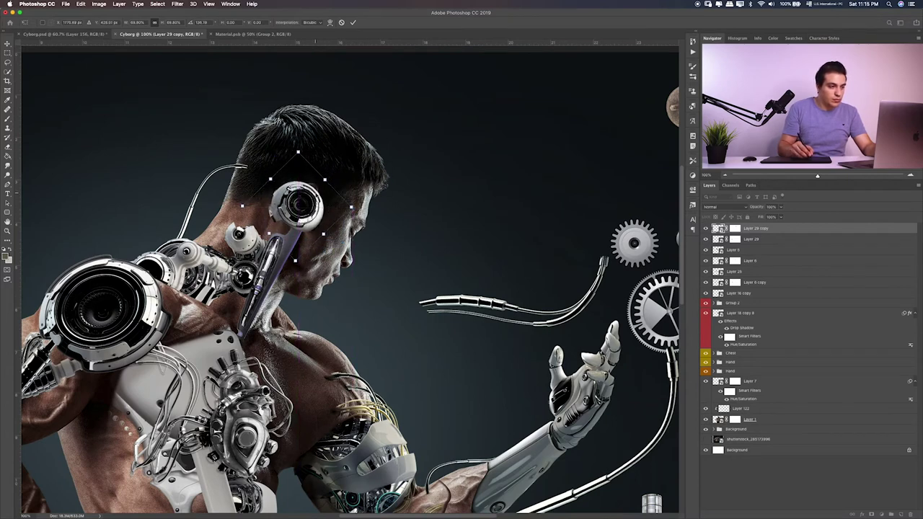
left_click_drag(270, 179, 332, 180)
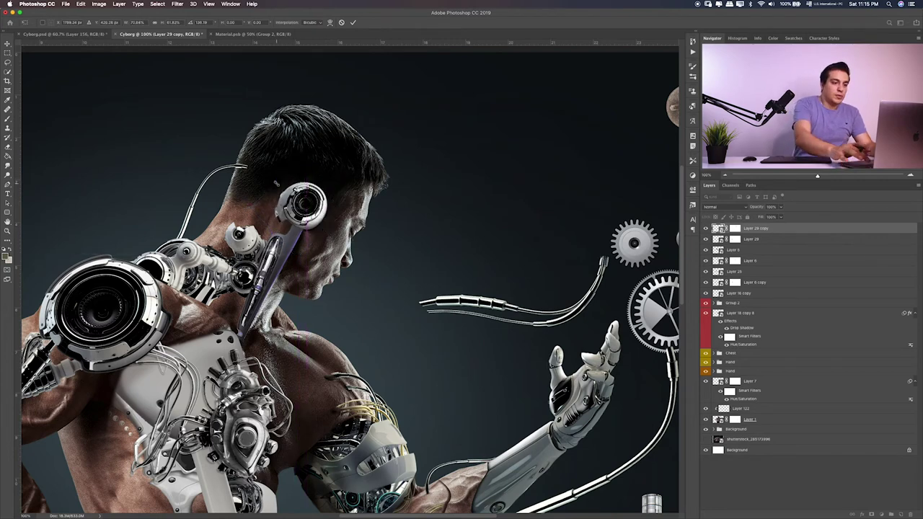
key("Return")
key("ctrl+minus")
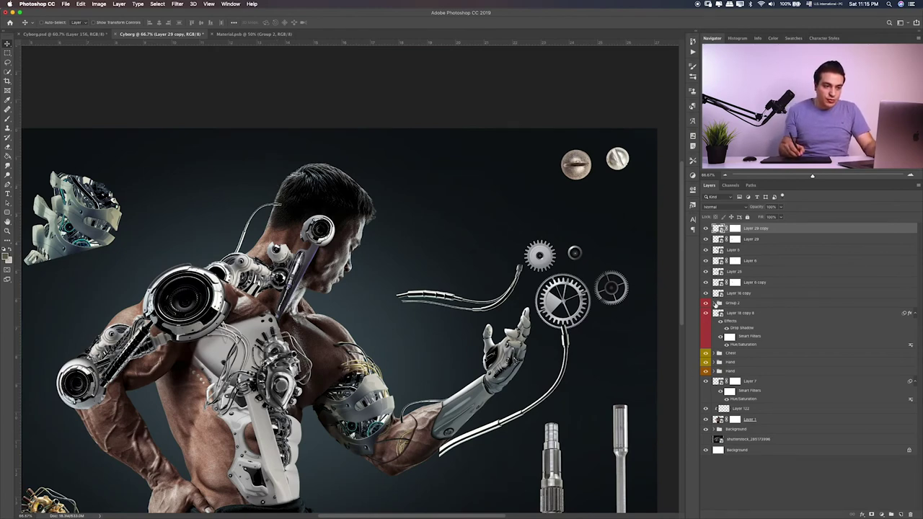
Step: Find Layer 28 copy 2 in Group 2 and duplicate it above the group as Layer 28 copy 4
left_click(714, 304)
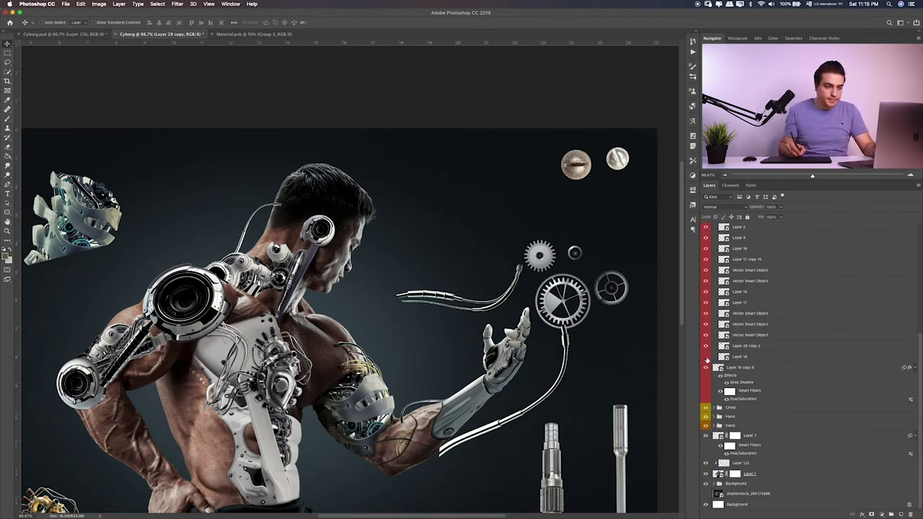
key("ctrl+0")
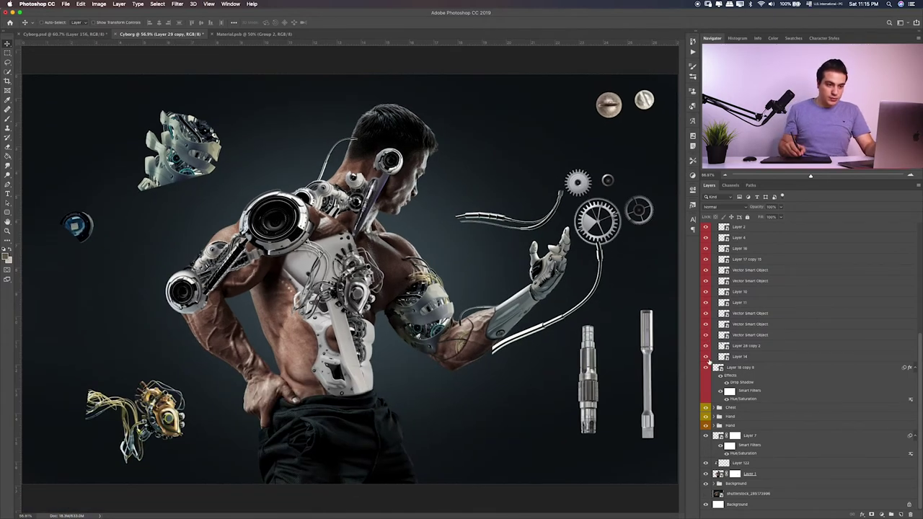
left_click(706, 356)
double_click(705, 345)
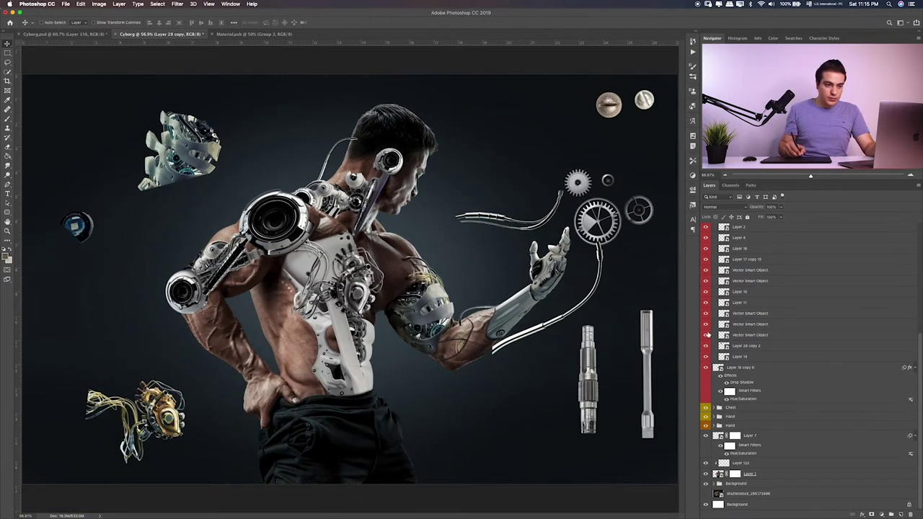
left_click(706, 345)
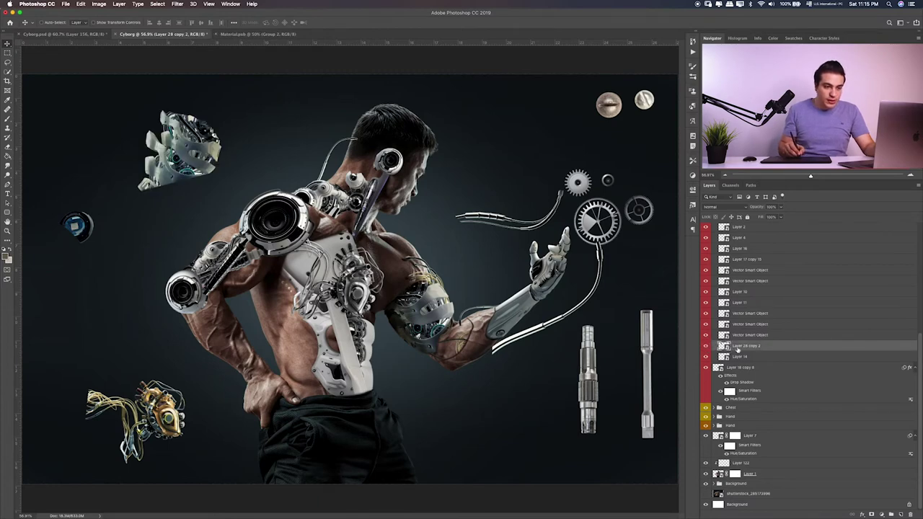
scroll(752, 347, "up", 3)
scroll(753, 404, "up", 2)
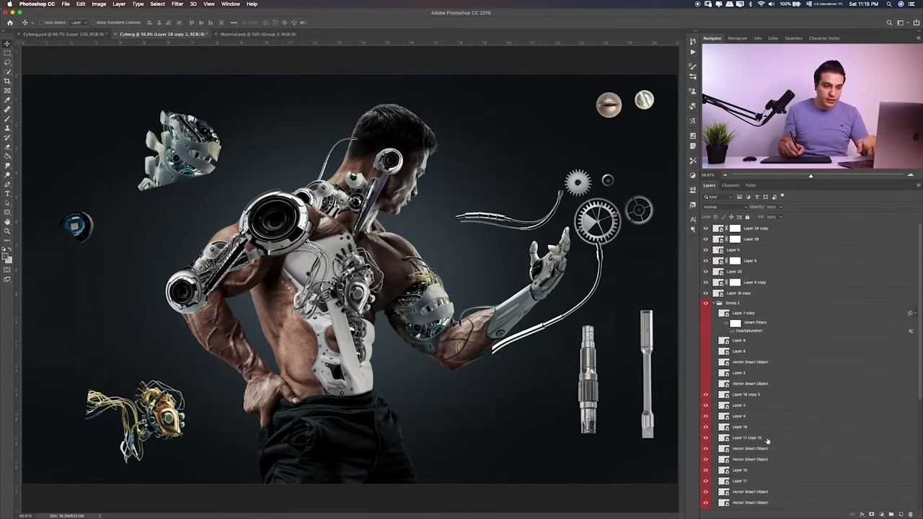
scroll(755, 460, "up", 3)
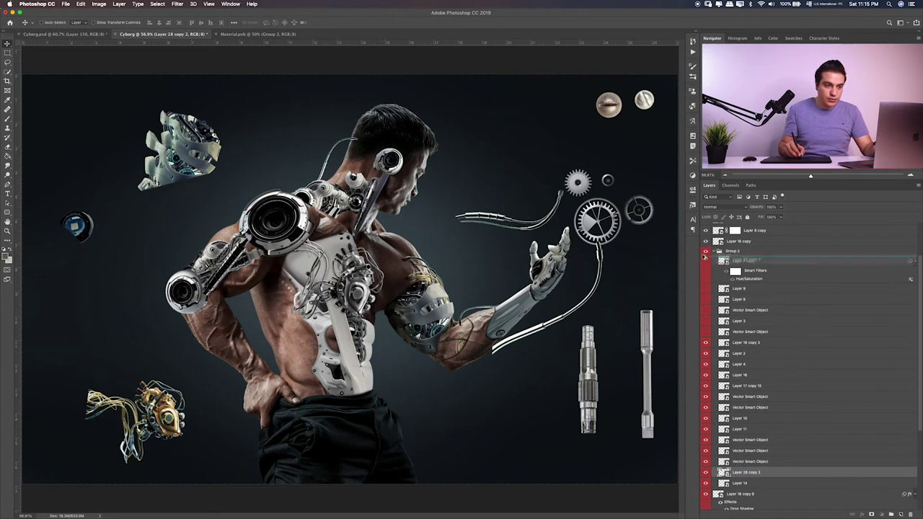
left_click_drag(750, 473, 715, 249)
left_click(714, 262)
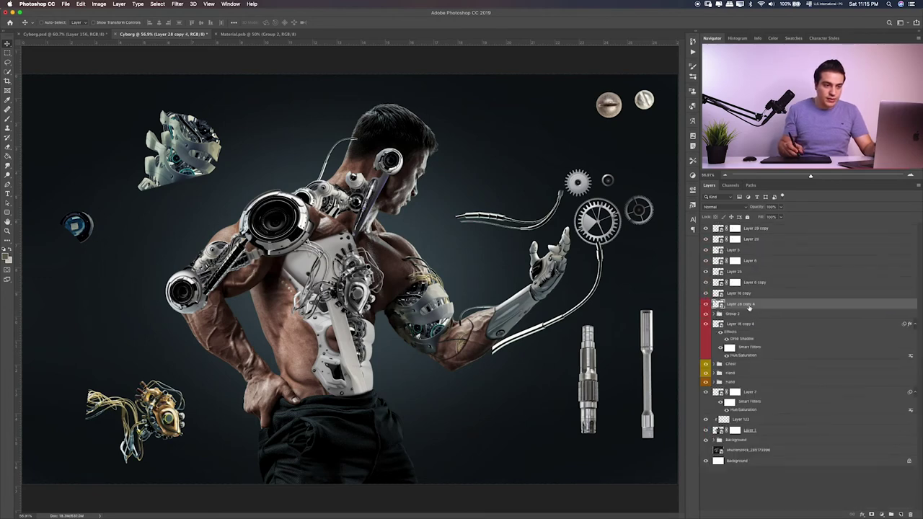
Step: Set Layer 28 copy 4's label to No Color, hide Group 2, and add a layer mask
right_click(772, 308)
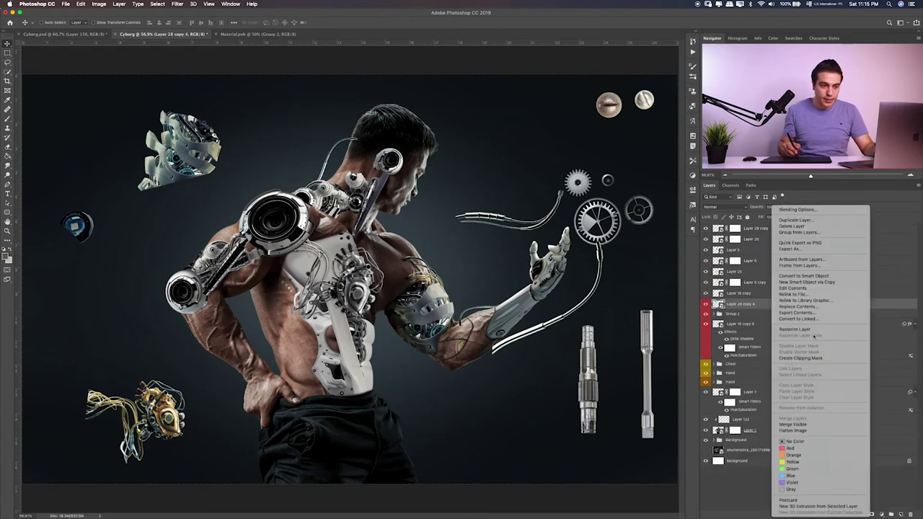
left_click(793, 442)
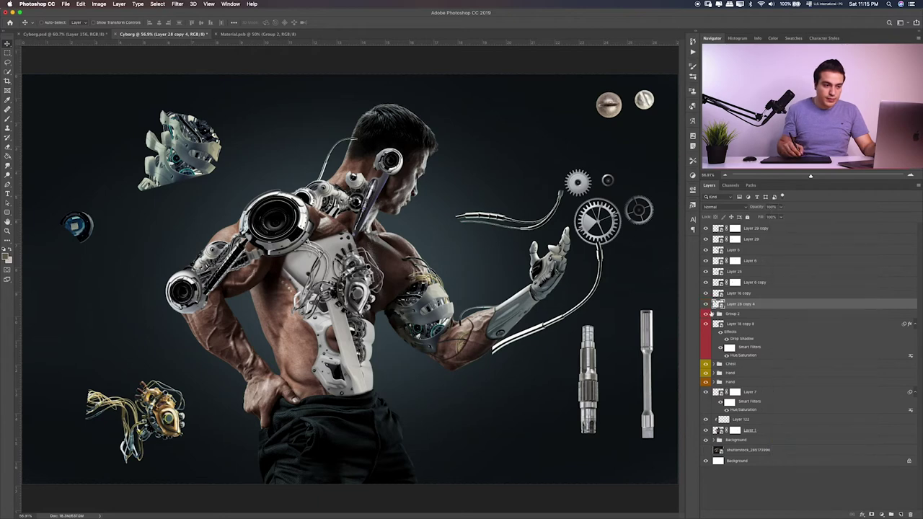
left_click(706, 314)
left_click(707, 314)
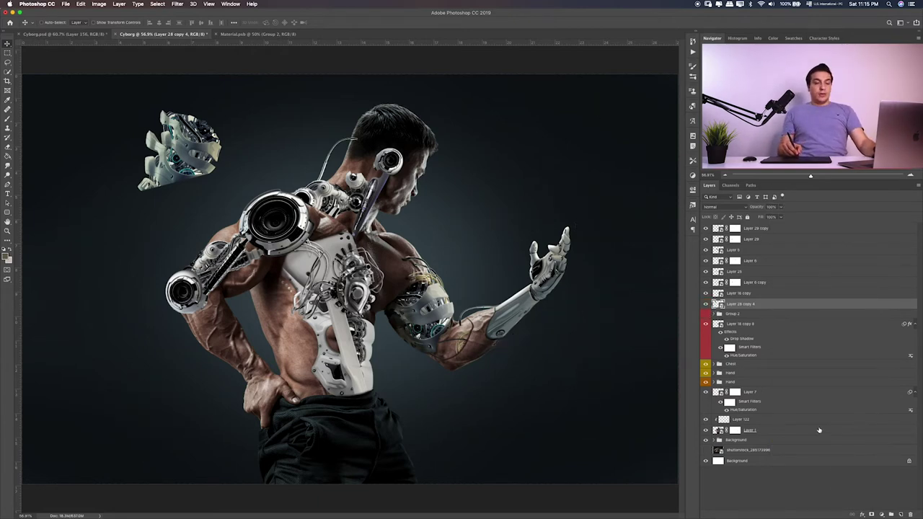
left_click(876, 514)
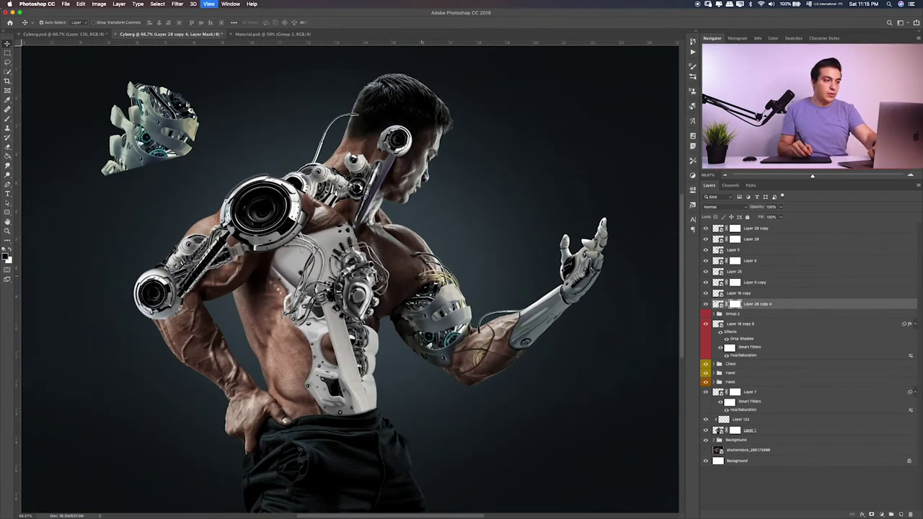
Step: Zoom in on the upper-left mech part and trace its lower section with a Pen path
scroll(354, 289, "up", 5)
left_click_drag(52, 158, 442, 347)
left_click_drag(144, 95, 360, 261)
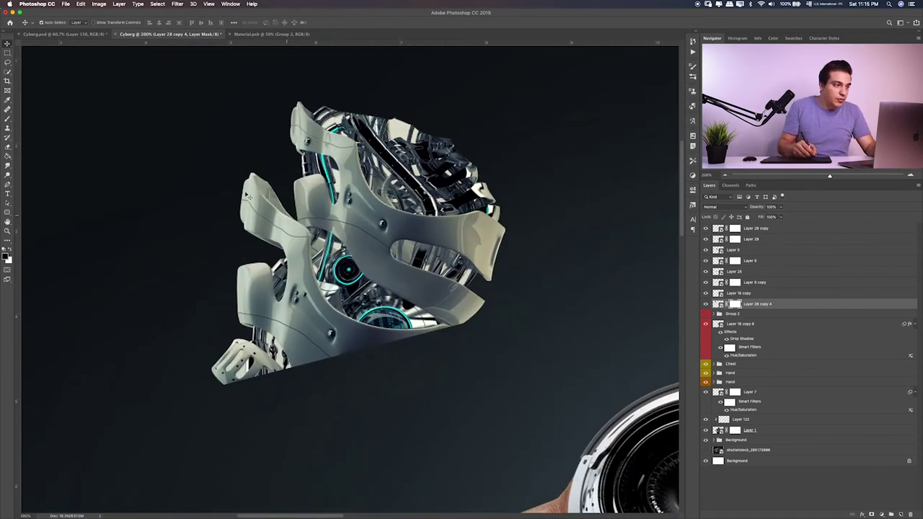
left_click(8, 185)
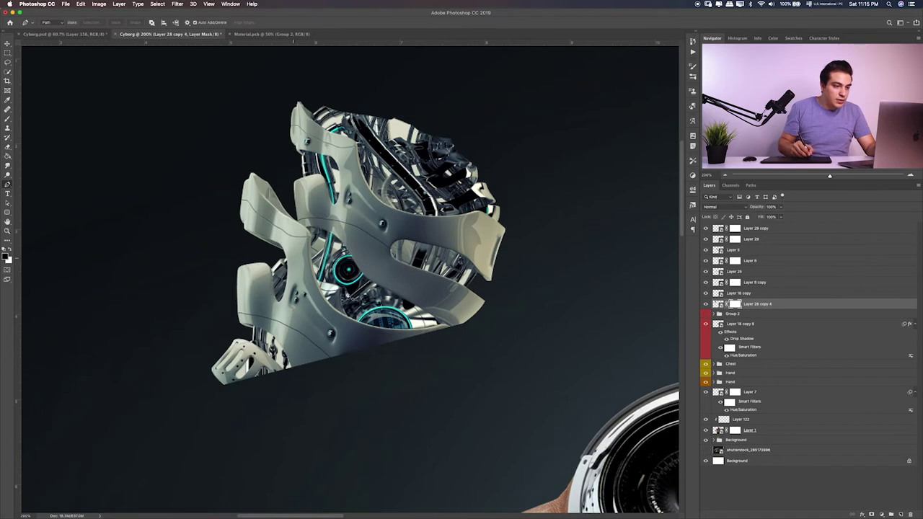
left_click(452, 327)
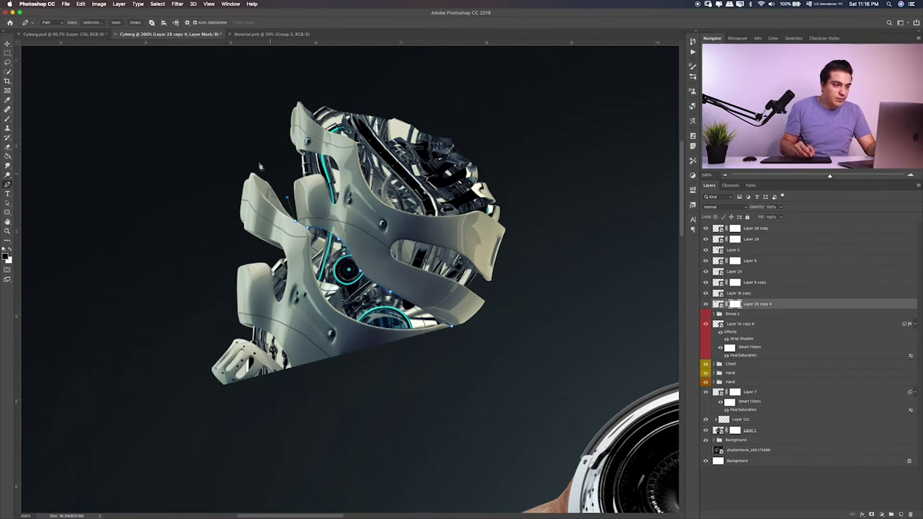
left_click(206, 176)
left_click(184, 369)
left_click(202, 433)
left_click(428, 369)
Step: Turn the path into a selection, paint the lower section black on the mask, and deselect
key("ctrl+Return")
key("b")
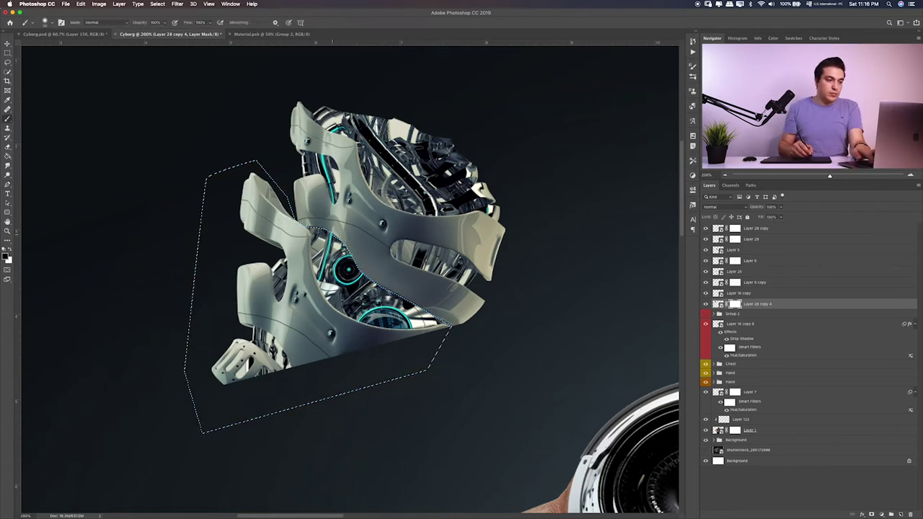
mouse_move(432, 335)
left_mouse_down()
mouse_move(298, 299)
mouse_move(238, 245)
left_mouse_up()
key("m")
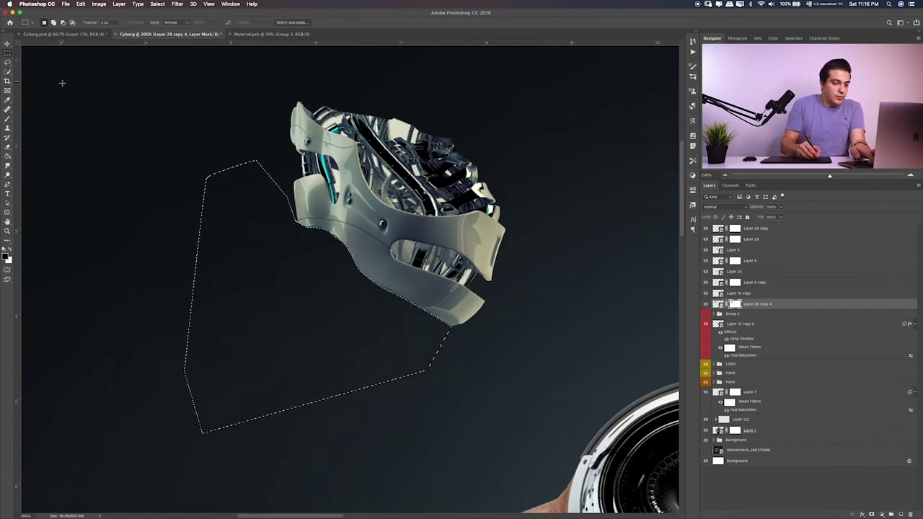
key("ctrl+d")
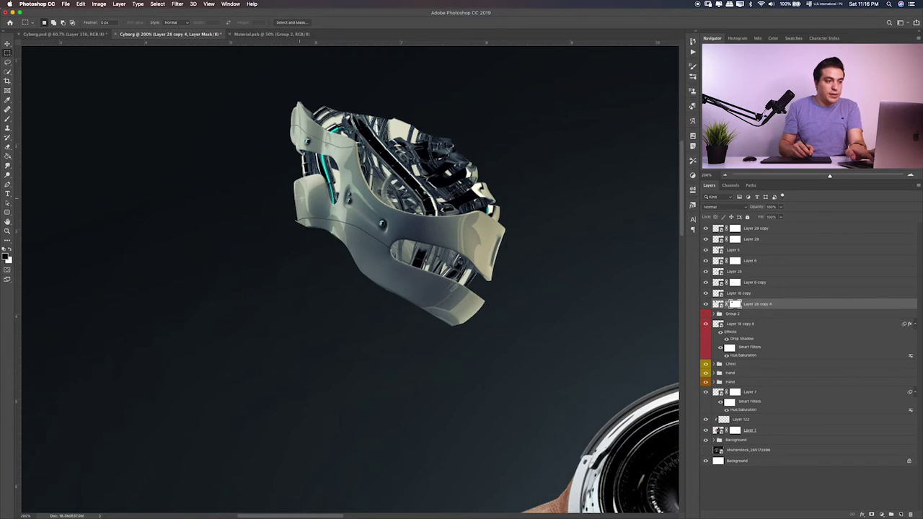
Step: Trace a Pen path around the mech part's exposed inner machinery
key("p")
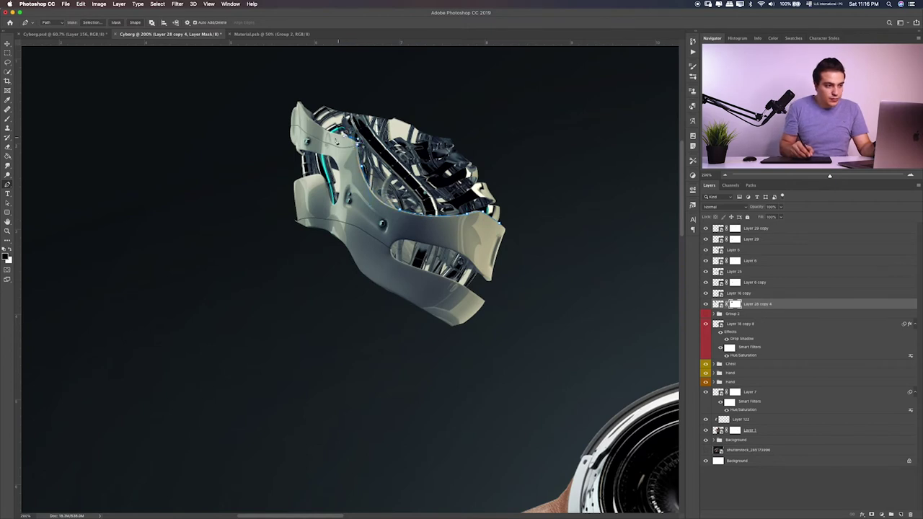
left_click(339, 85)
left_click(537, 116)
left_click(521, 198)
Step: Fill the inner-machinery selection black on the mask, deselect, and shrink the brush
key("ctrl+Return")
key("b")
key("alt+BackSpace")
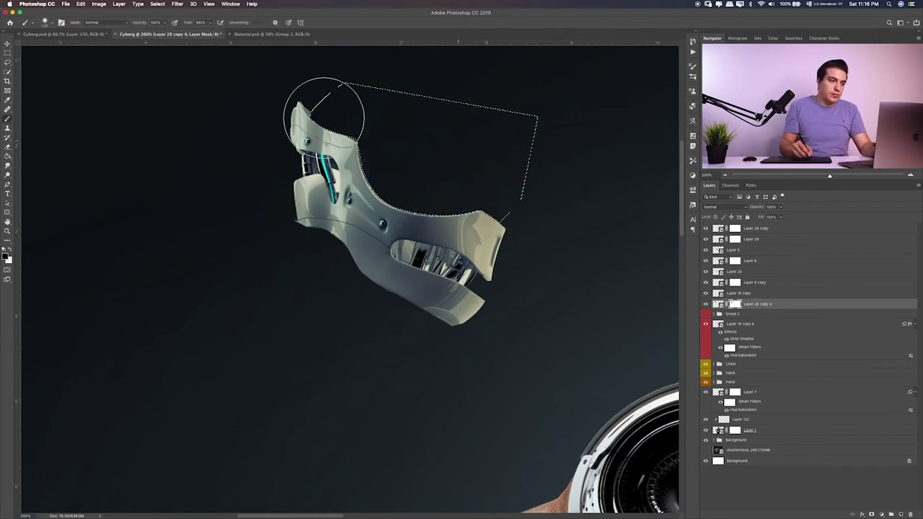
key("ctrl+d")
key("m")
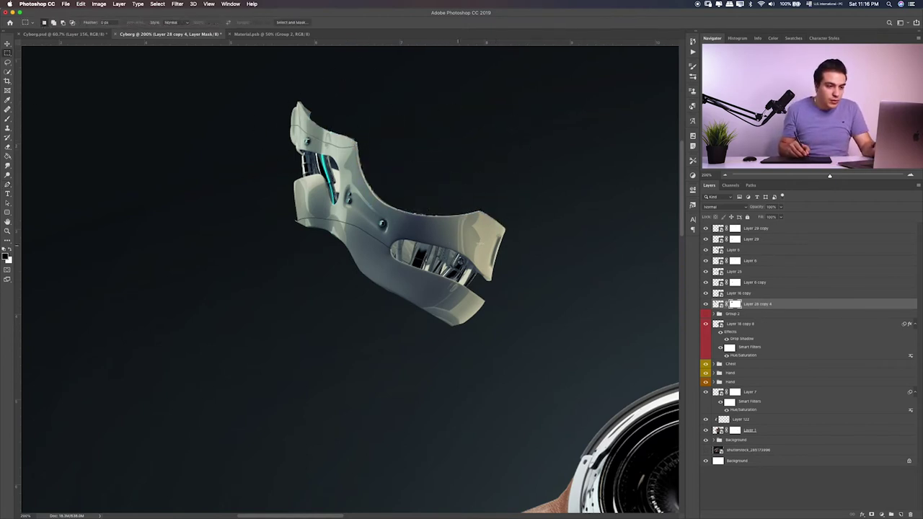
key("b")
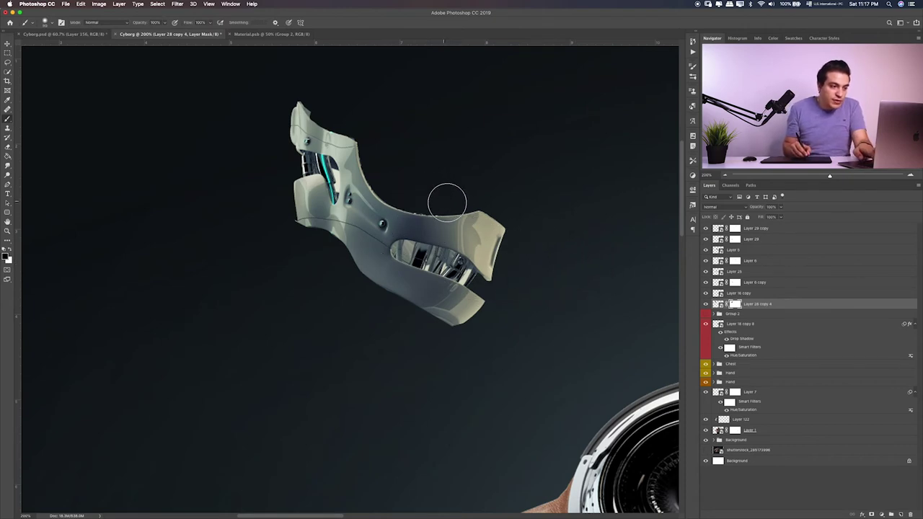
key("bracketleft")
key("bracketleft")
key("bracketleft")
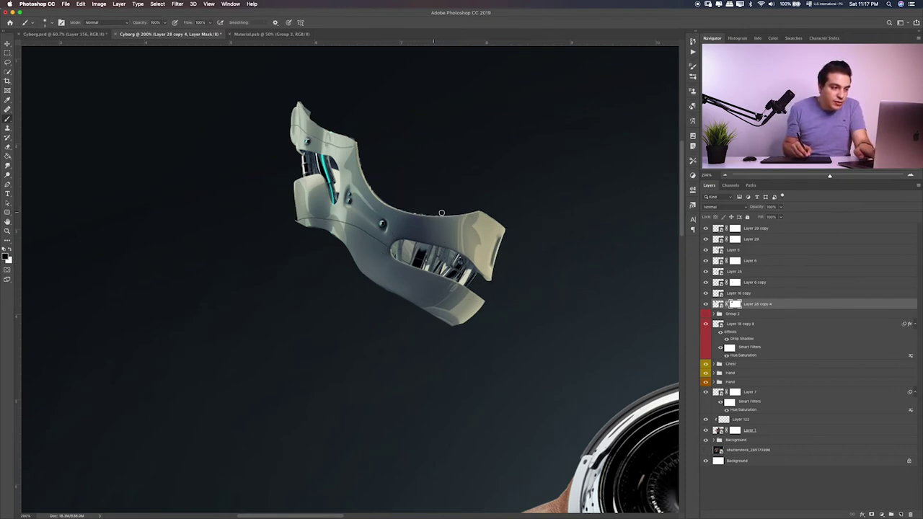
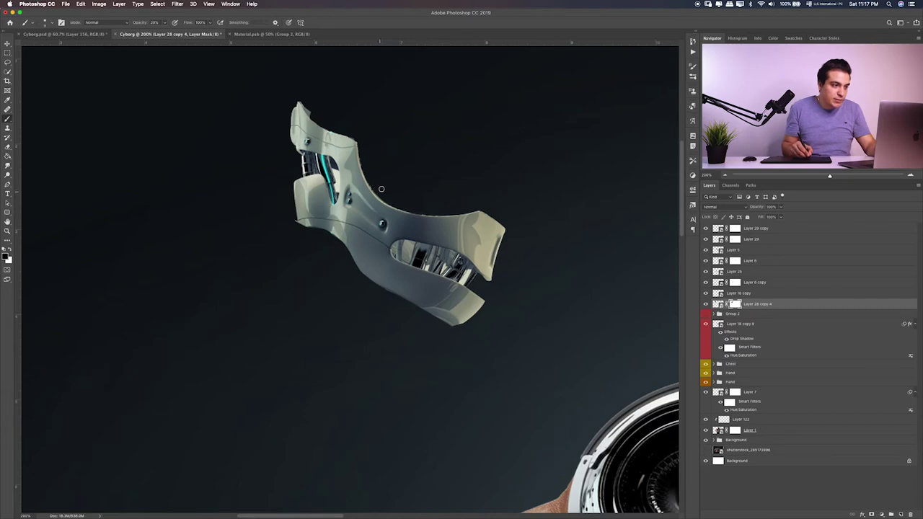
Step: Move the green mechanical piece against the left shoulder and bring its layer to the top
key("ctrl+0")
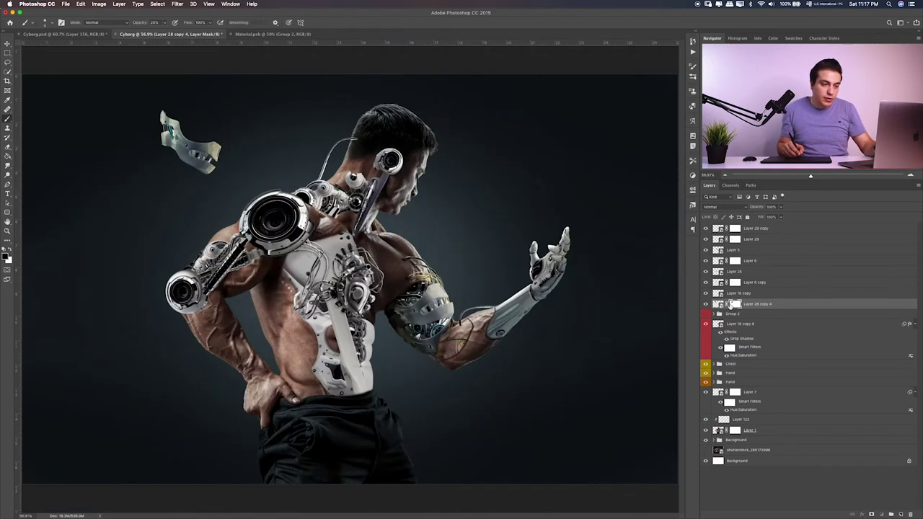
key("v")
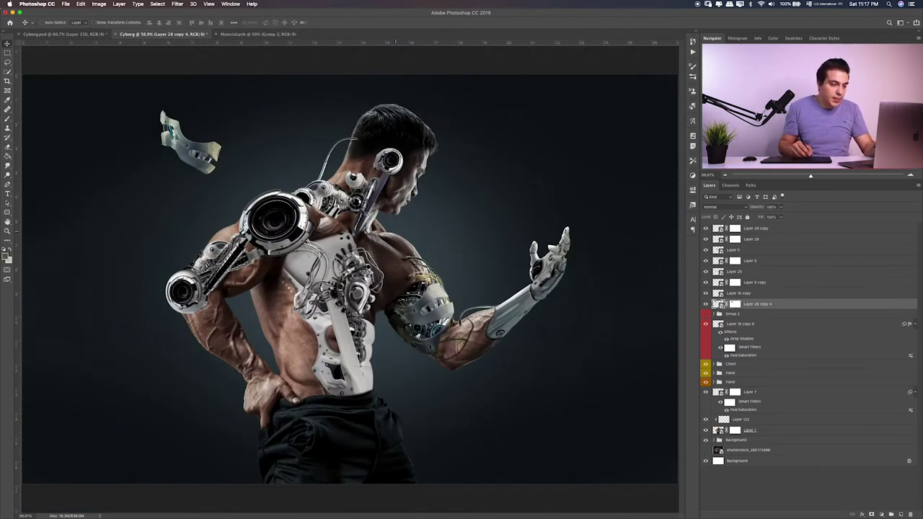
left_click_drag(328, 207, 346, 308)
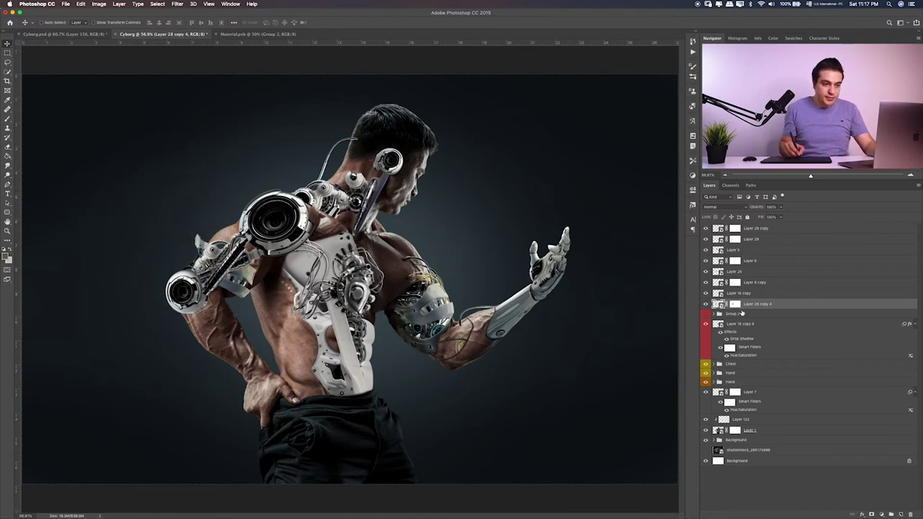
left_click_drag(741, 312, 724, 240)
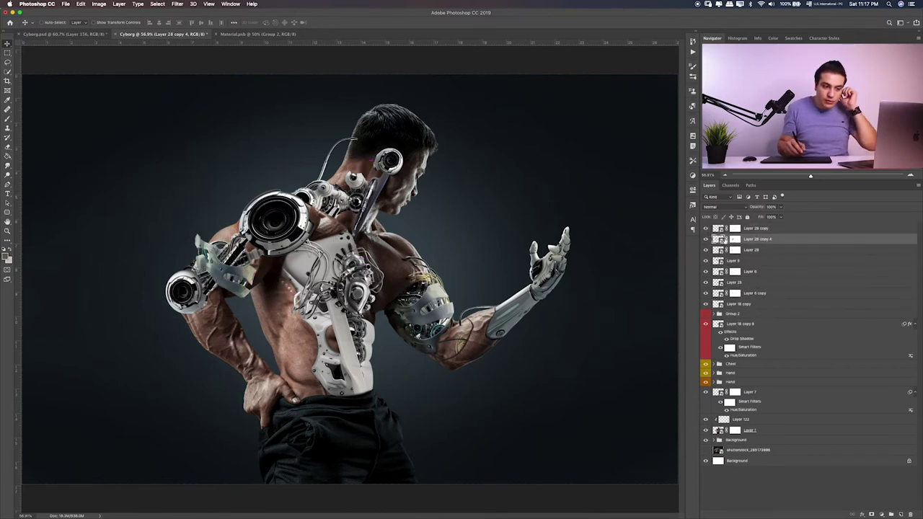
key("ctrl+bracketright")
Step: Rotate the shoulder piece about 40° under the armour and start draining its colour with Hue/Saturation
key("ctrl+t")
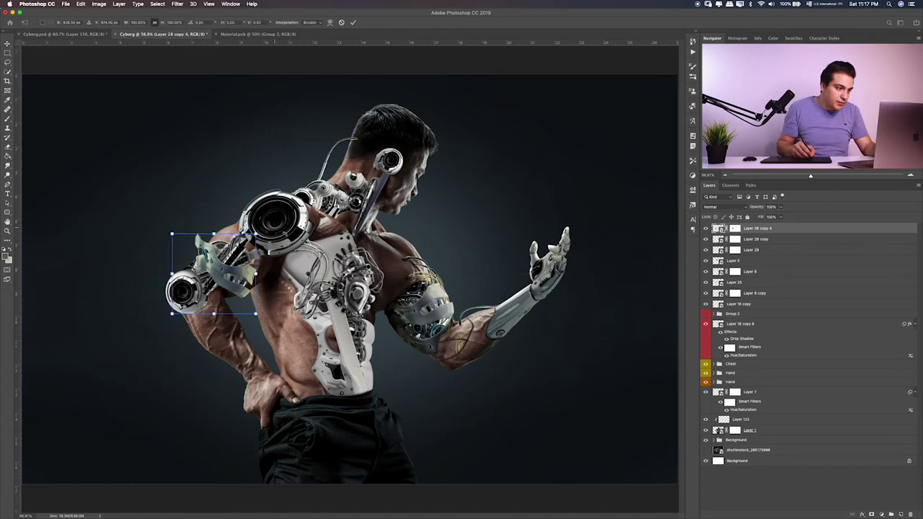
left_click_drag(260, 225, 285, 252)
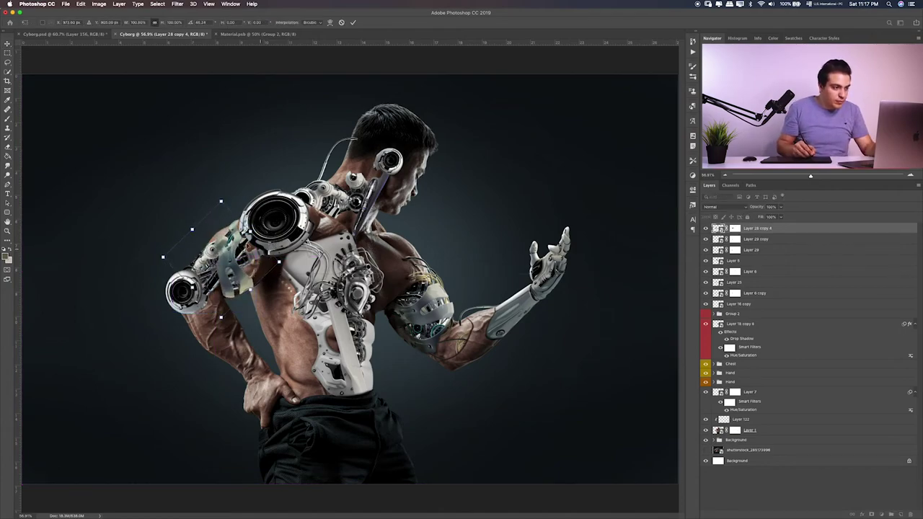
key("ctrl+plus")
key("ctrl+plus")
key("ctrl+plus")
scroll(338, 274, "left", 5)
left_click_drag(180, 339, 205, 344)
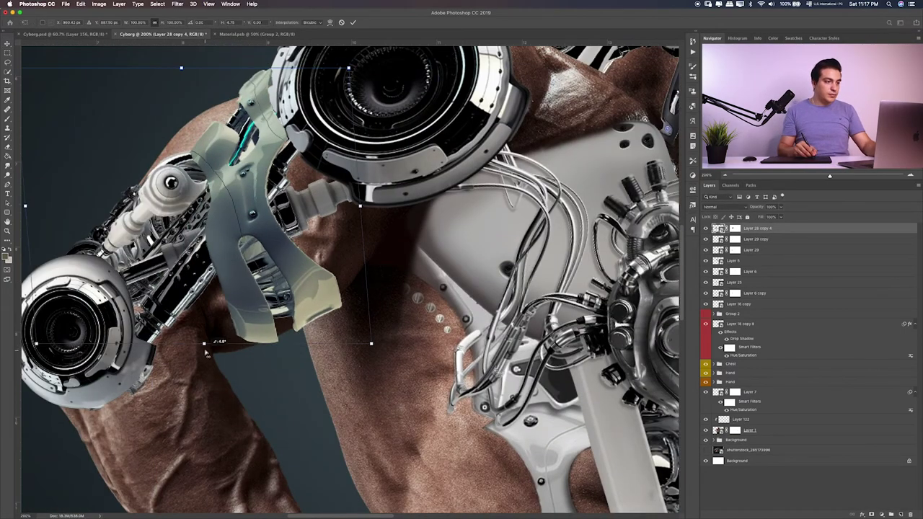
key("Return")
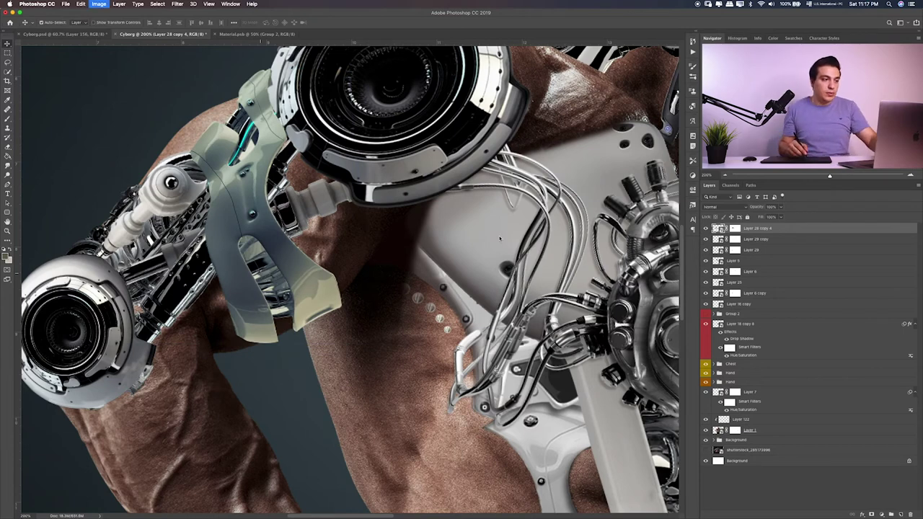
key("ctrl+u")
left_click_drag(445, 202, 388, 207)
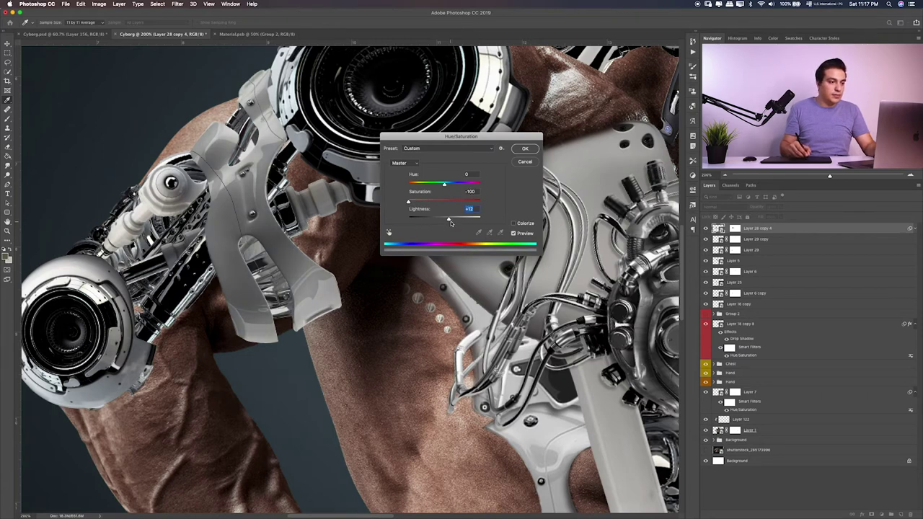
Step: Apply Saturation -100, Lightness +12 to the shoulder piece and move its layer below Layer 5
key("Return")
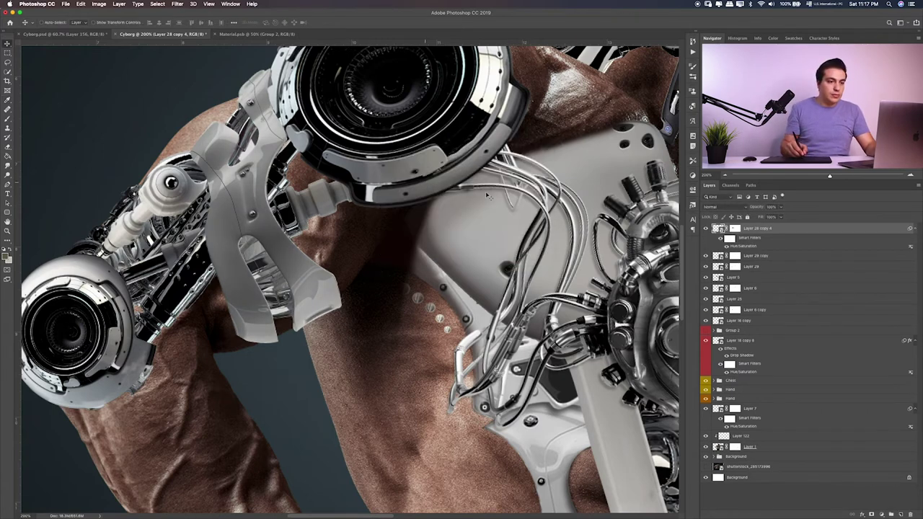
left_click_drag(746, 228, 746, 261)
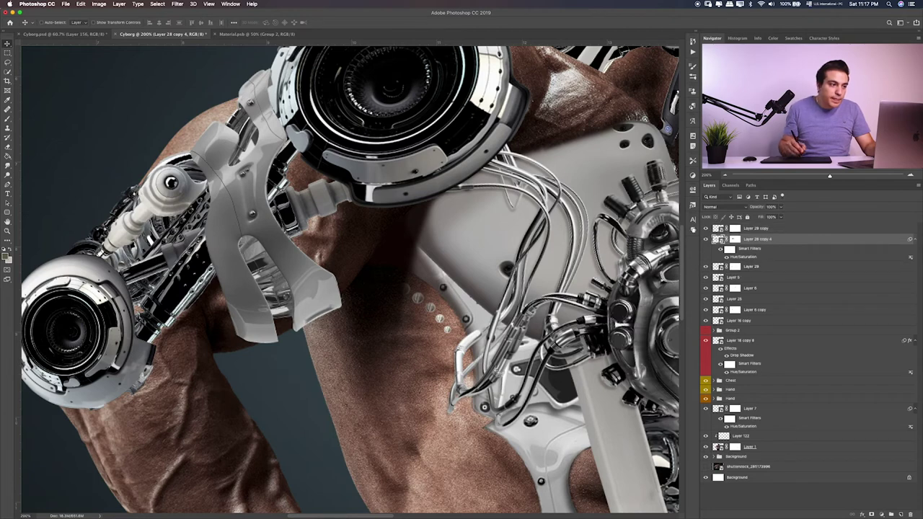
key("ctrl+bracketleft")
key("ctrl+bracketleft")
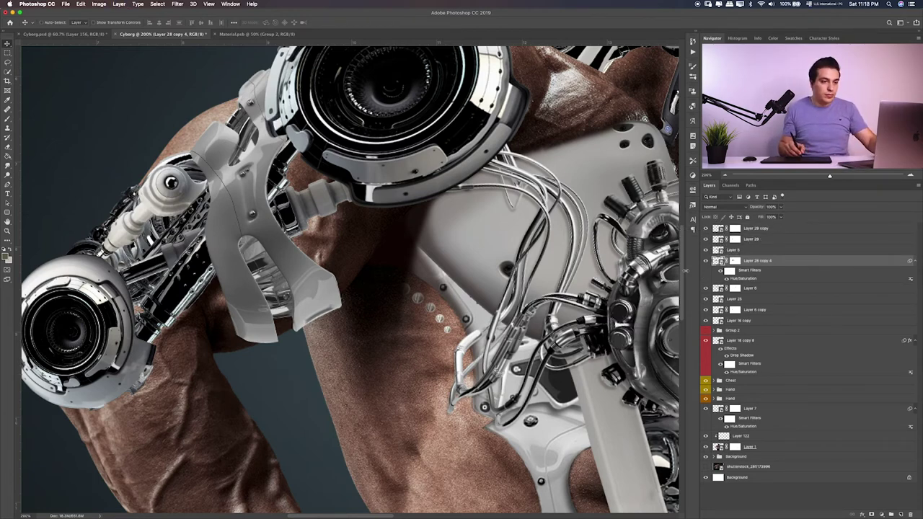
Step: Liquify the grey piece's lower tip to bend along the upper arm, then refine the warp
left_click(177, 3)
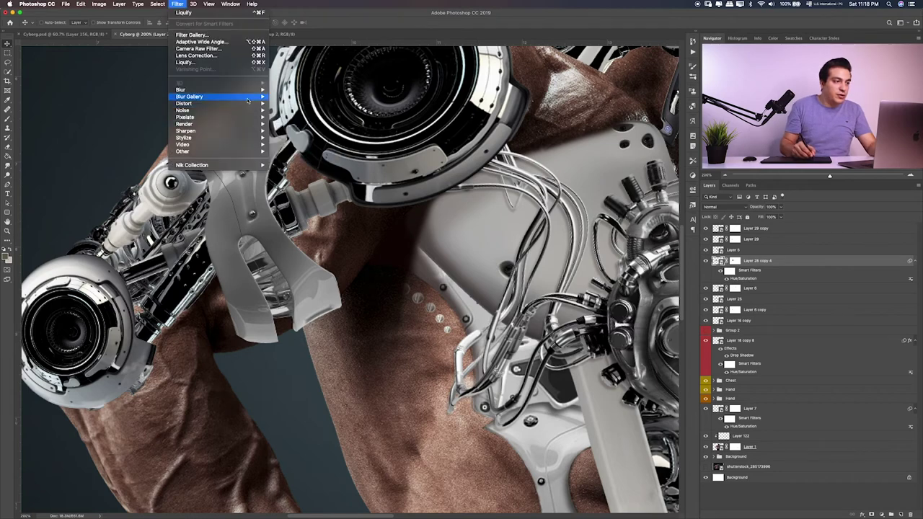
left_click(233, 62)
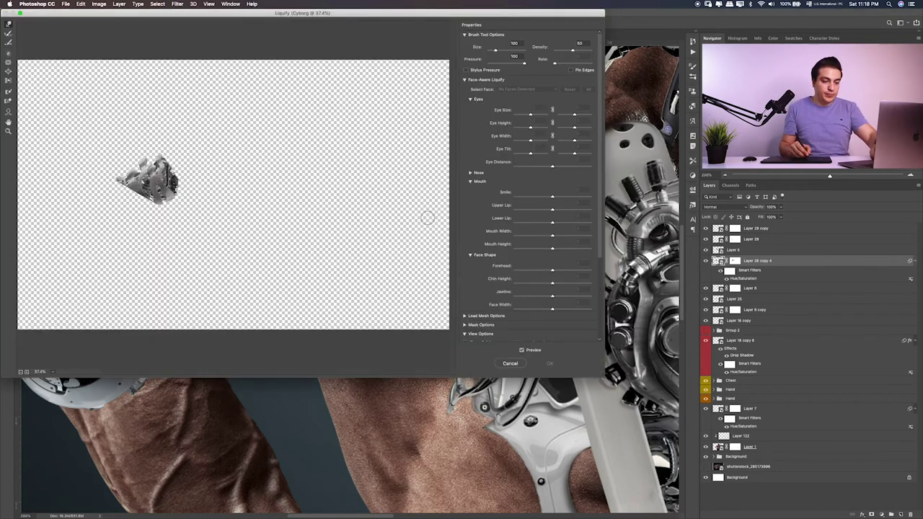
scroll(209, 216, "up", 5)
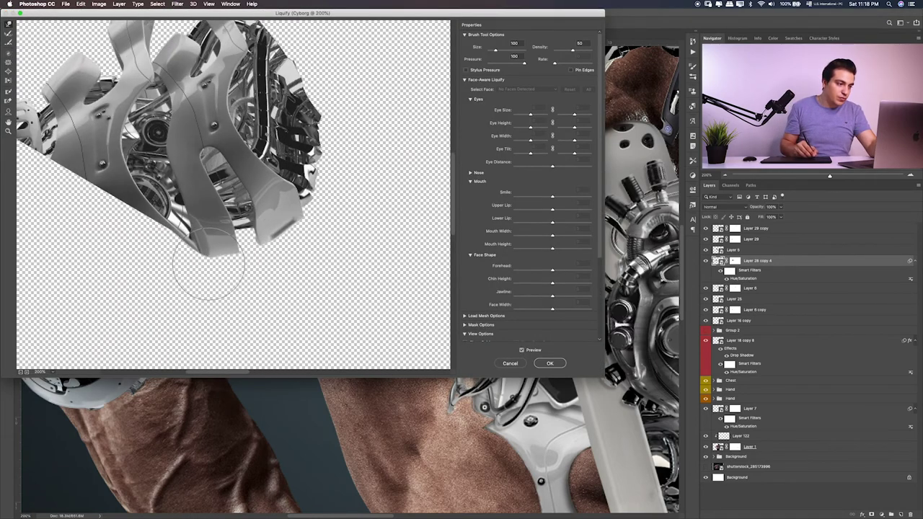
key("Return")
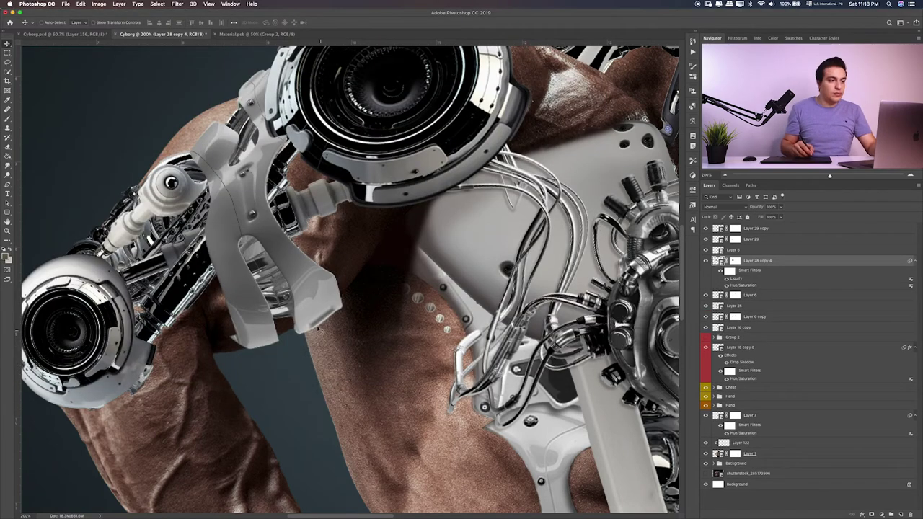
left_click(176, 4)
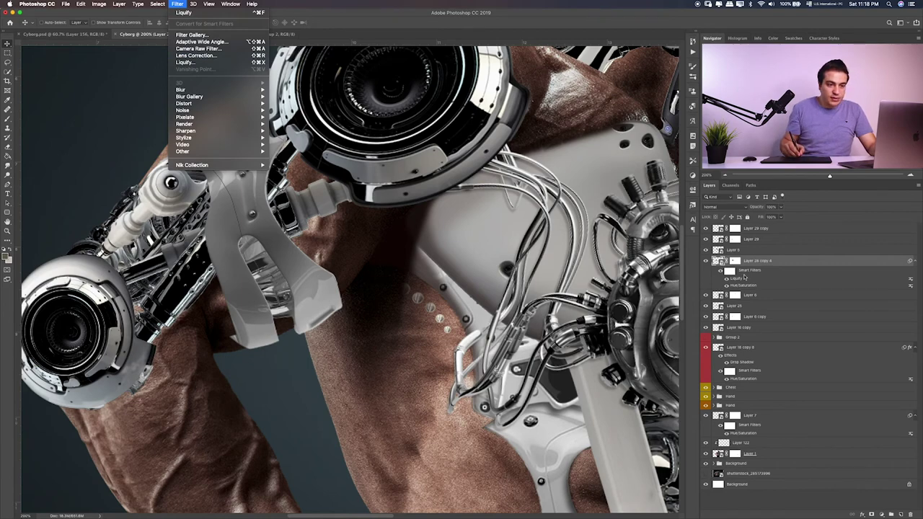
left_click(741, 285)
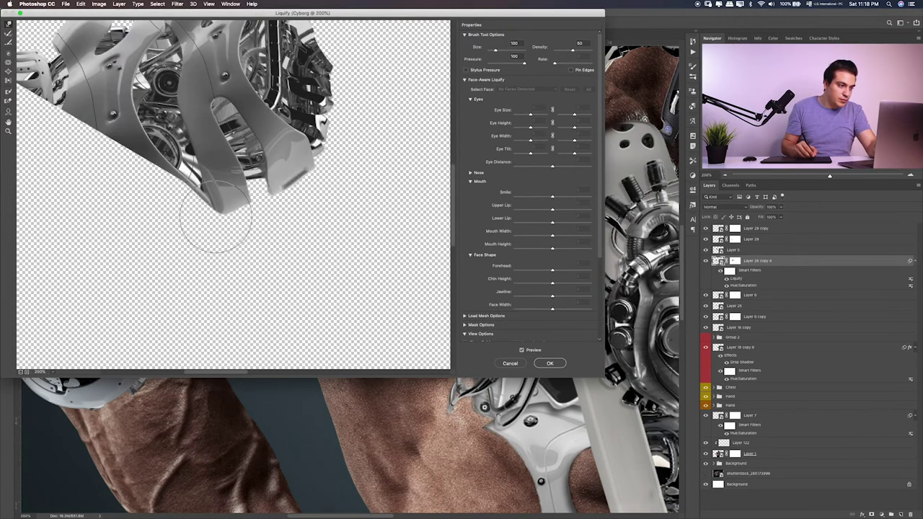
key("Escape")
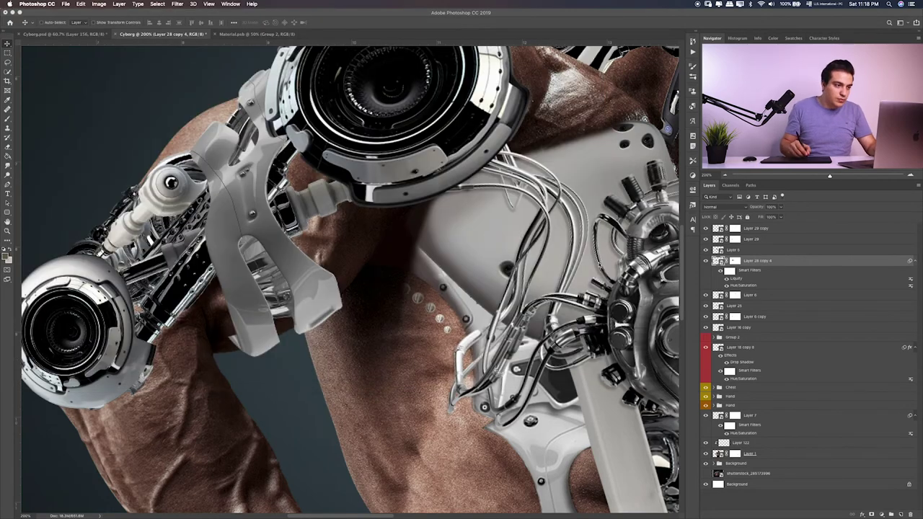
key("ctrl+shift+x")
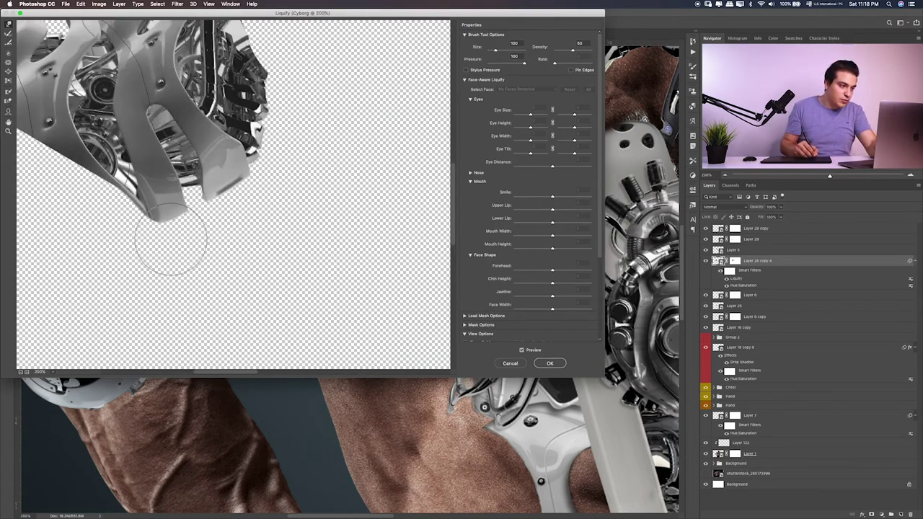
left_click(549, 363)
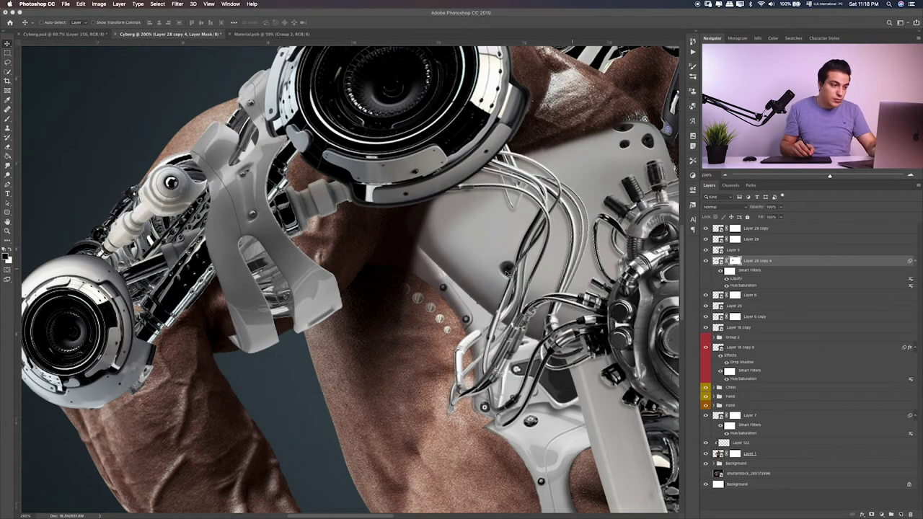
key("b")
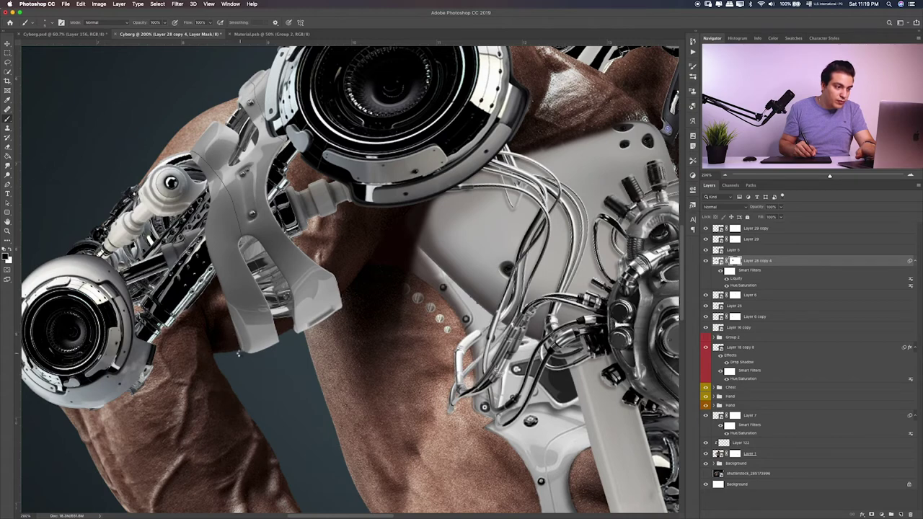
Step: Fit the cyborg on screen and toggle Layer 5, Layer 28 copy 4 and Layer 25 visibility
key("ctrl+0")
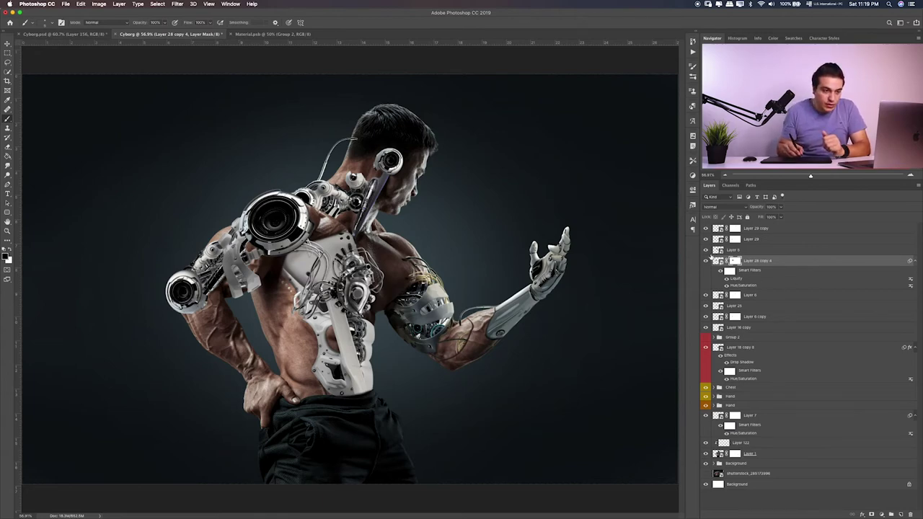
left_click_drag(706, 249, 706, 260)
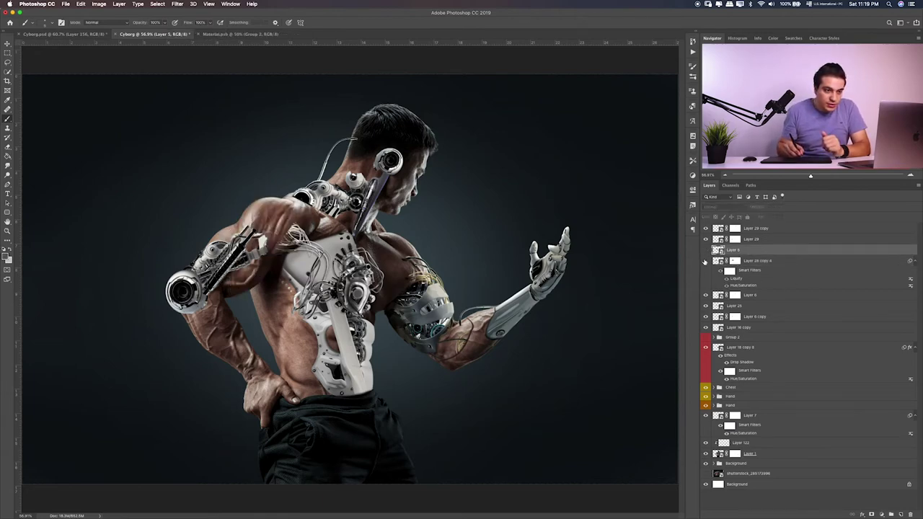
left_click(706, 260)
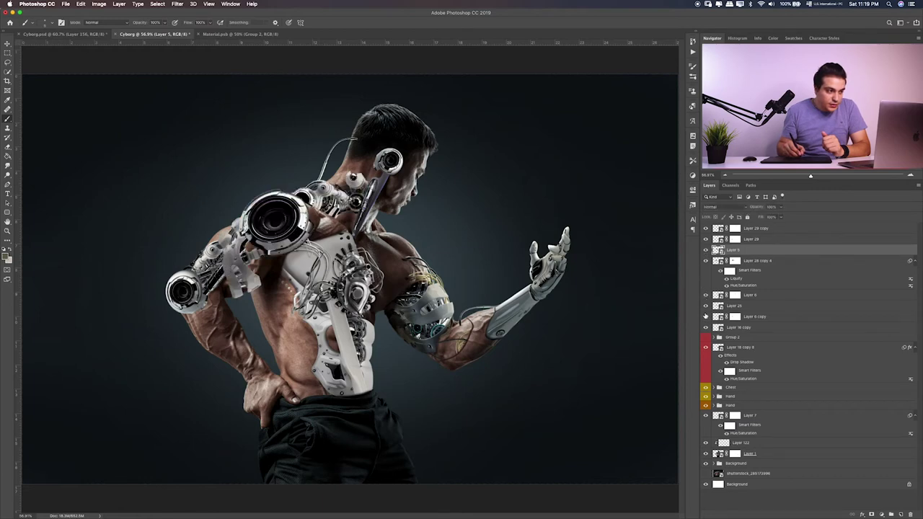
left_click(706, 316)
left_click(706, 327)
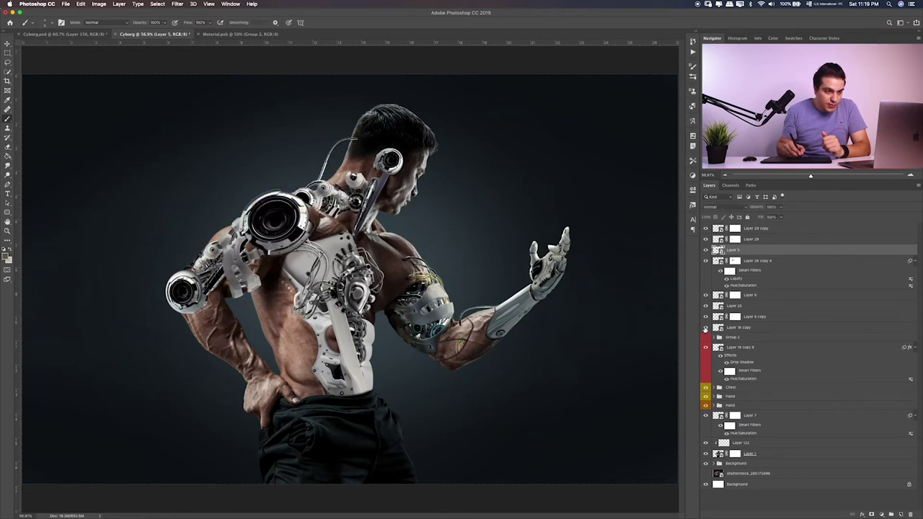
left_click(705, 328)
left_click(706, 317)
left_click(706, 317)
left_click(706, 307)
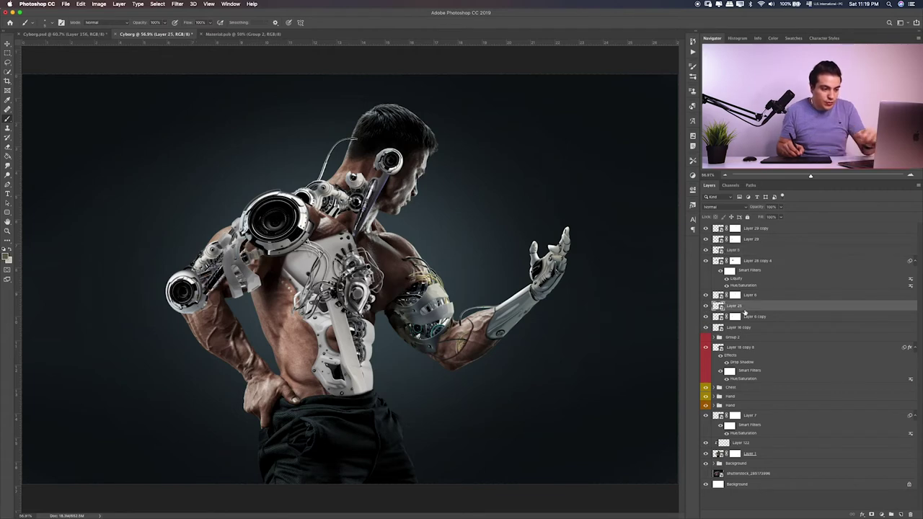
Step: Duplicate Layer 25 and shift the copied piece left toward the shoulder
left_click(719, 309)
key("super+j")
key("super+t")
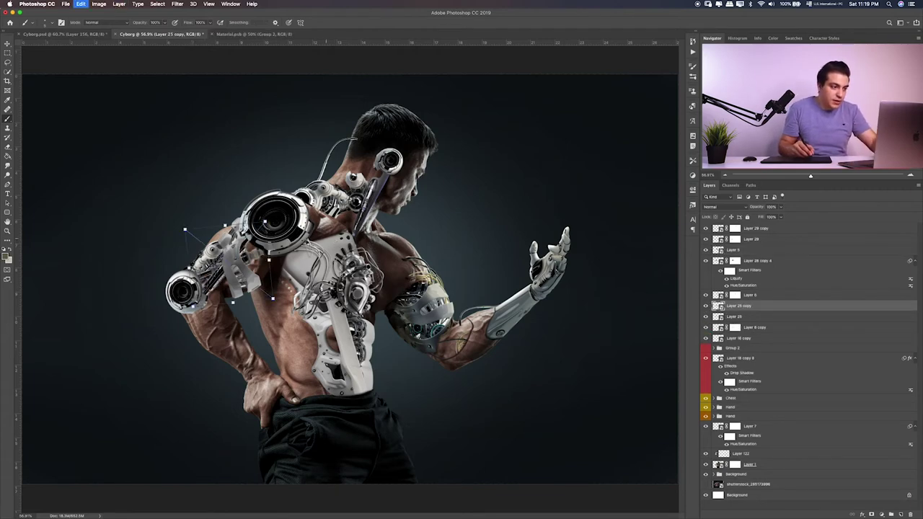
left_click_drag(299, 259, 274, 266)
key("super+1")
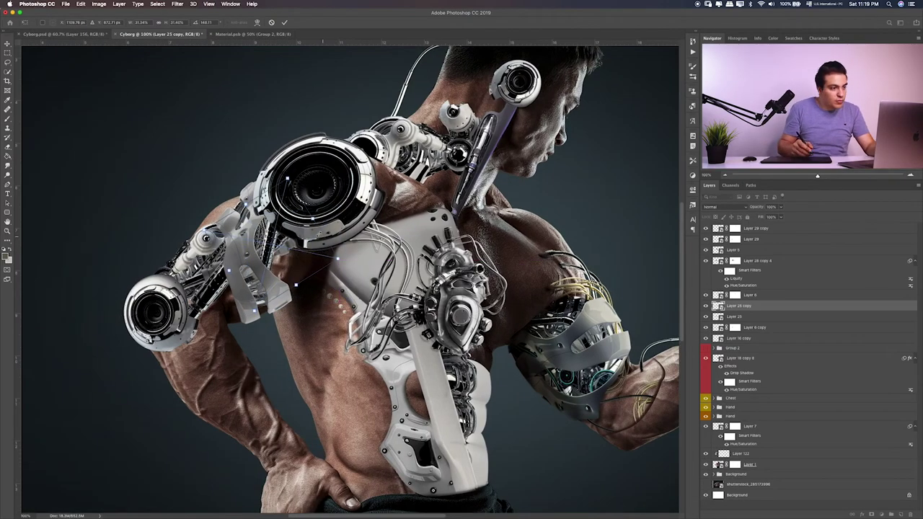
key("ctrl+z")
left_click(81, 4)
key("Escape")
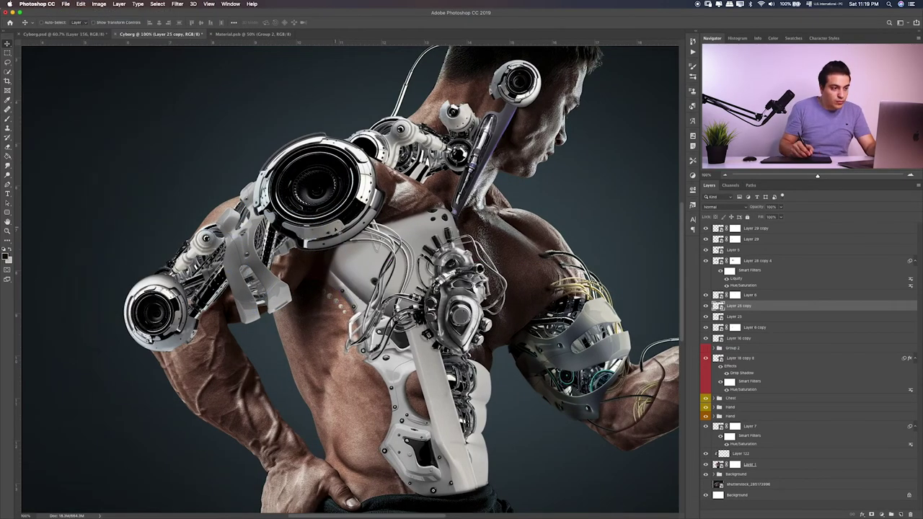
Step: Duplicate the piece again, rotate the copy into place and give it a layer mask
key("ctrl+j")
key("ctrl+t")
right_click(295, 256)
left_click(307, 287)
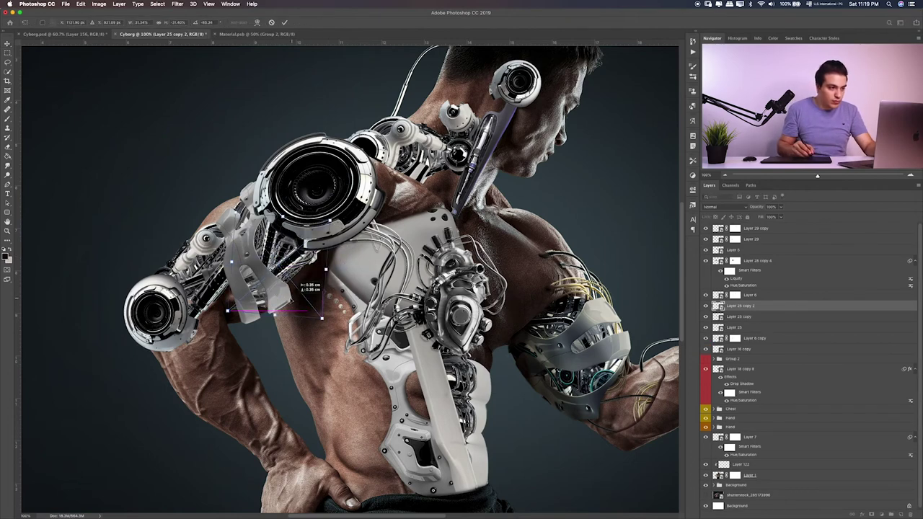
mouse_move(306, 287)
left_mouse_down()
mouse_move(304, 300)
mouse_move(314, 292)
left_mouse_up()
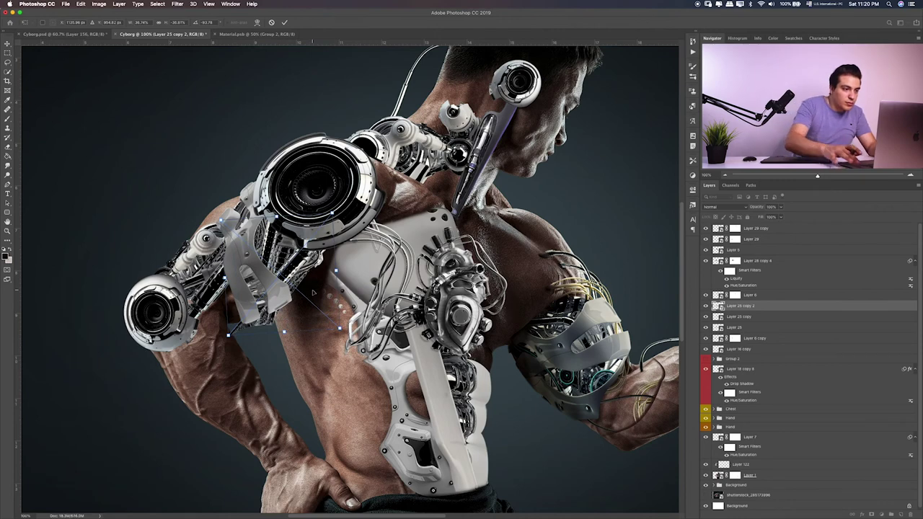
key("Return")
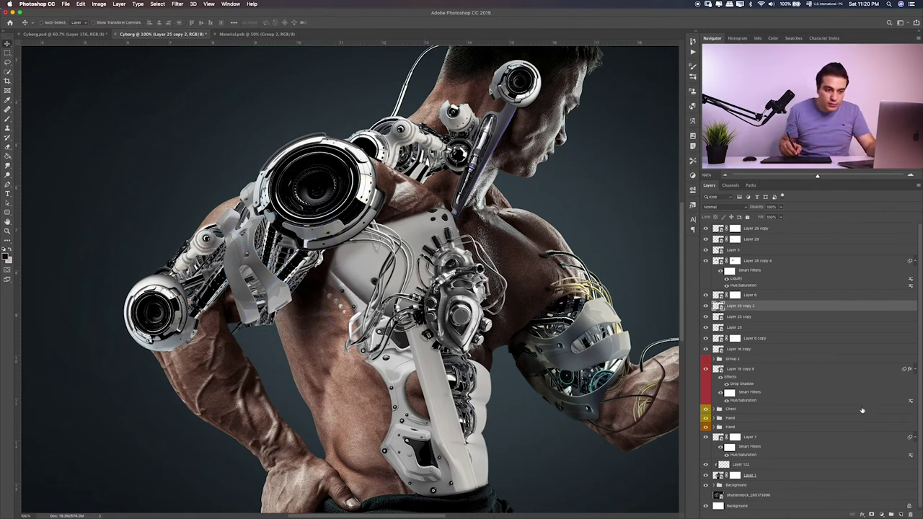
left_click(870, 512)
key("b")
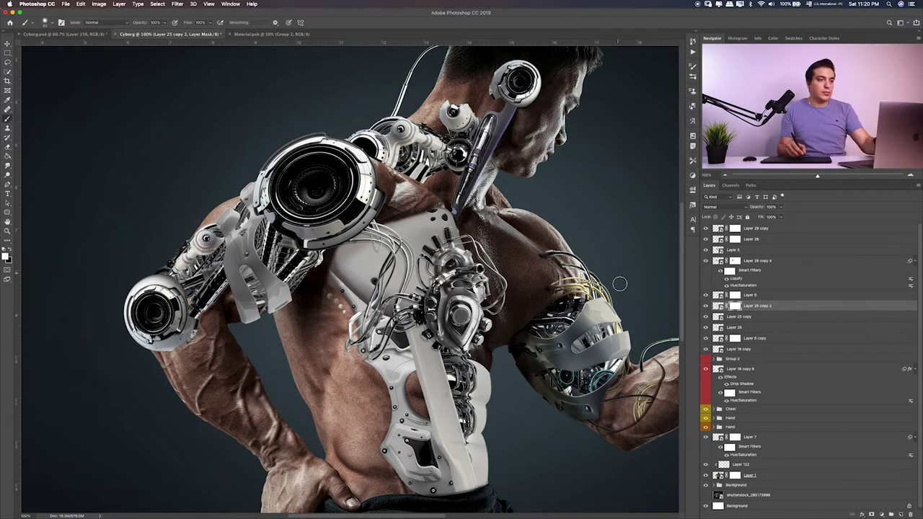
Step: Toggle layer visibility to identify which layers hold the neck, arm and shoulder parts
left_click(706, 296)
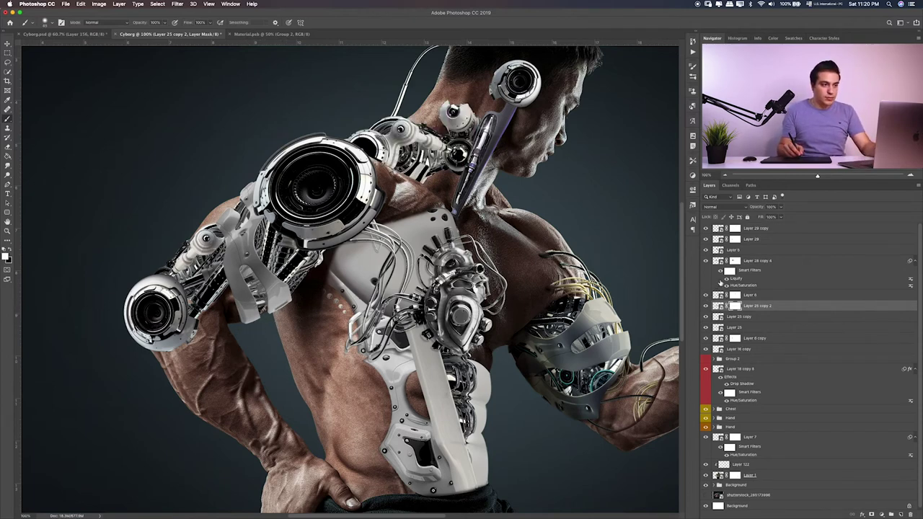
left_click(718, 296)
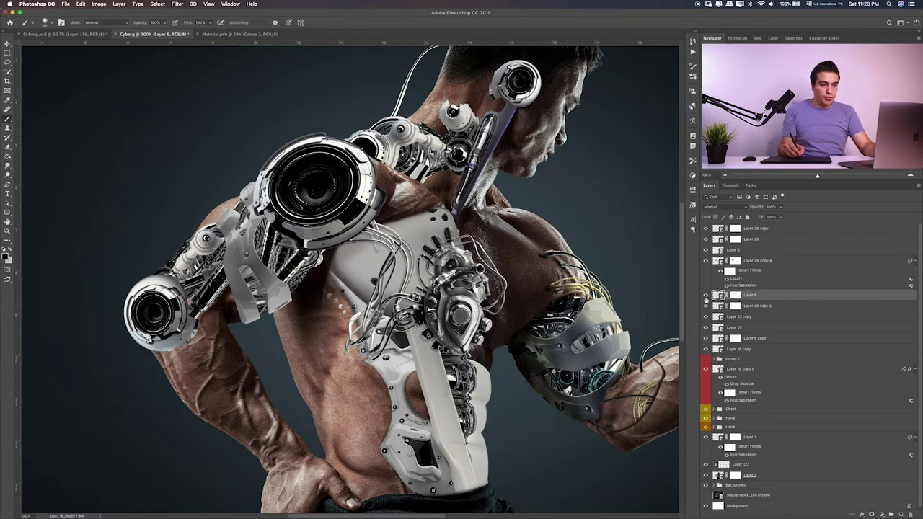
left_click(706, 296)
left_click(706, 261)
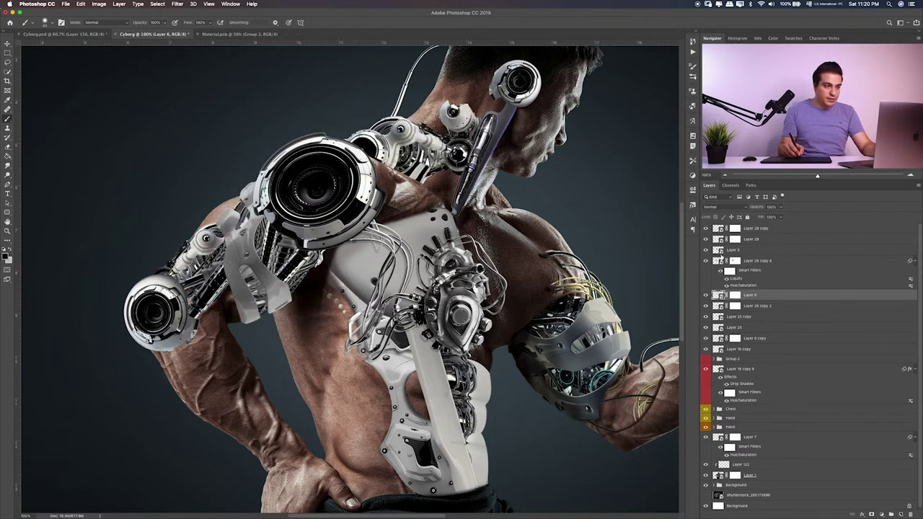
left_click(707, 250)
left_click(706, 239)
left_click(706, 239)
left_click(706, 228)
Step: Duplicate the Layer 25 arm piece and rotate the copy down-left along the upper arm
left_click(733, 327)
key("super+j")
key("super+t")
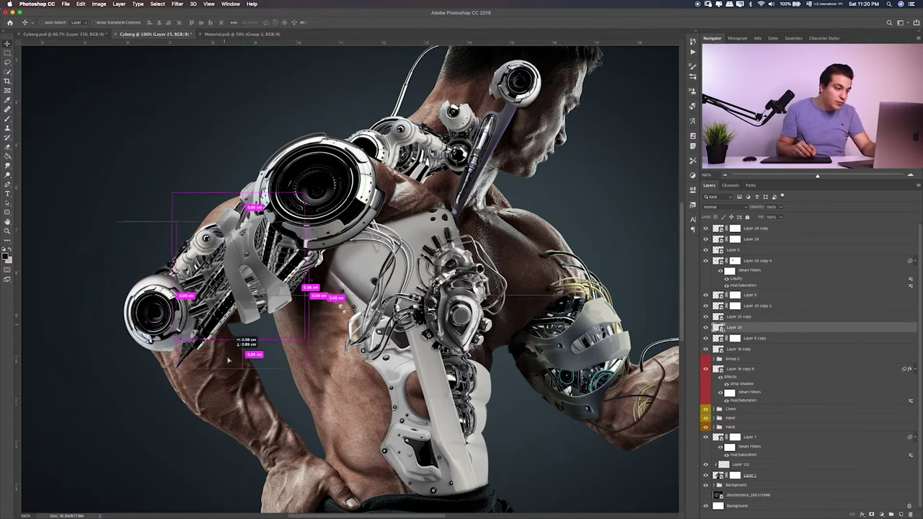
mouse_move(310, 288)
left_mouse_down()
mouse_move(367, 284)
mouse_move(359, 292)
left_mouse_up()
left_click_drag(274, 340, 238, 400)
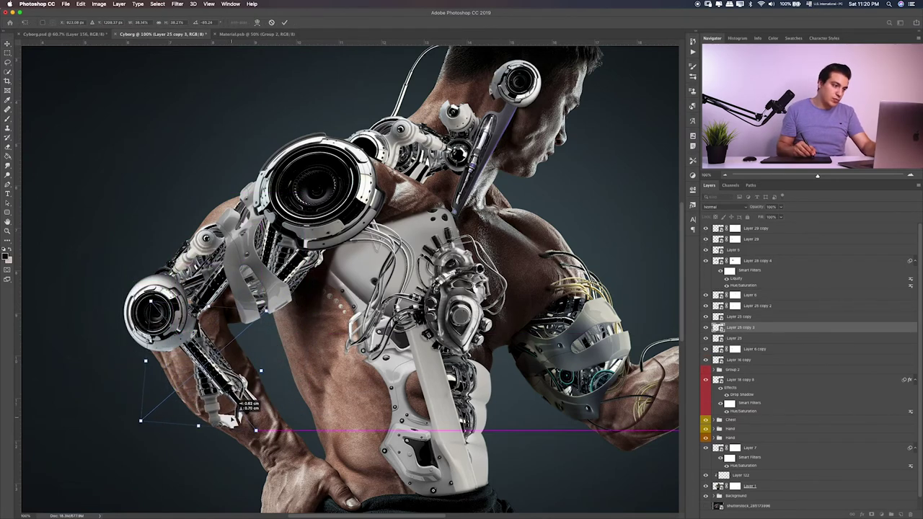
key("Return")
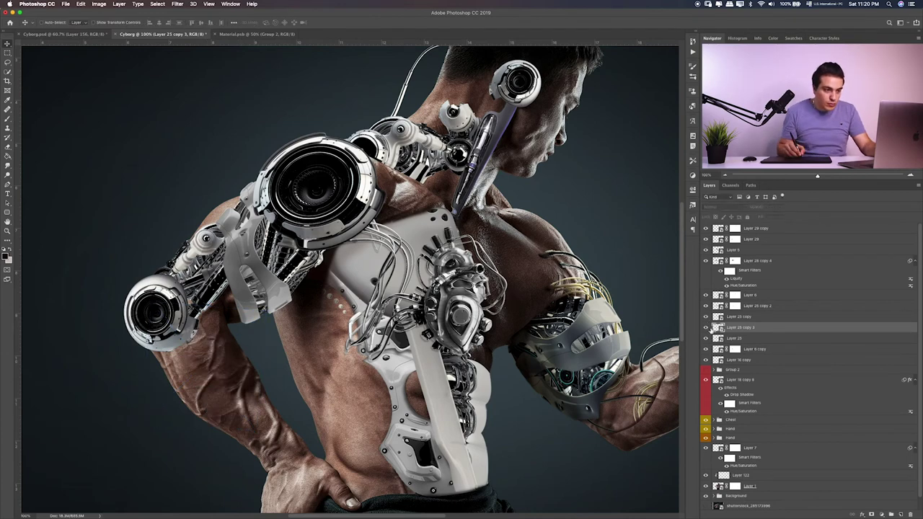
Step: Move another arm piece down-left and rotate its copy to follow the lower arm
left_click(733, 338)
mouse_move(339, 303)
left_mouse_down()
mouse_move(274, 378)
mouse_move(245, 389)
left_mouse_up()
key("ctrl+t")
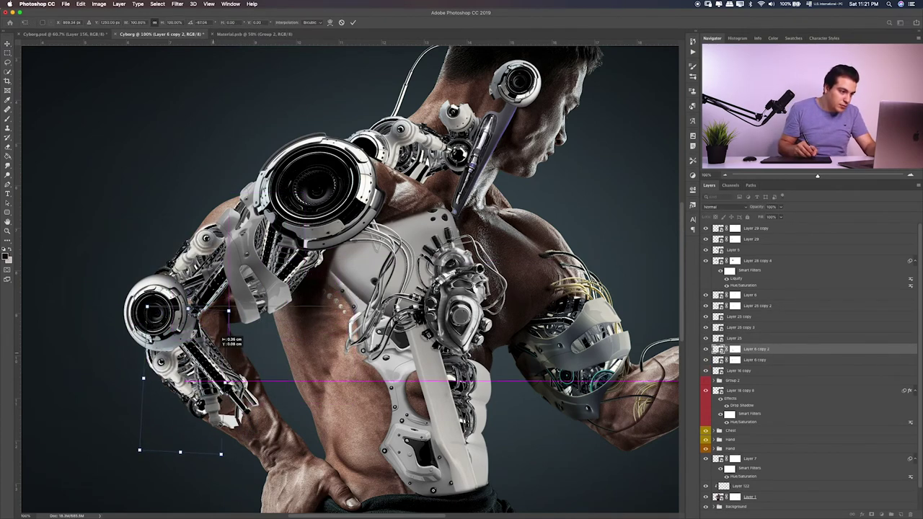
left_click_drag(216, 353, 221, 333)
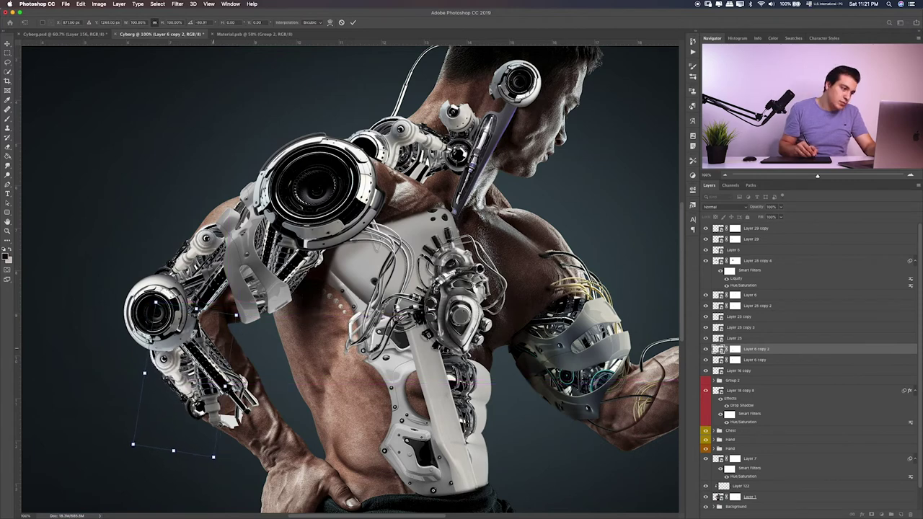
left_click_drag(252, 306, 248, 302)
key("Return")
Step: Move the new copy up and tilt it up-left over the shoulder
left_click_drag(180, 389, 242, 263)
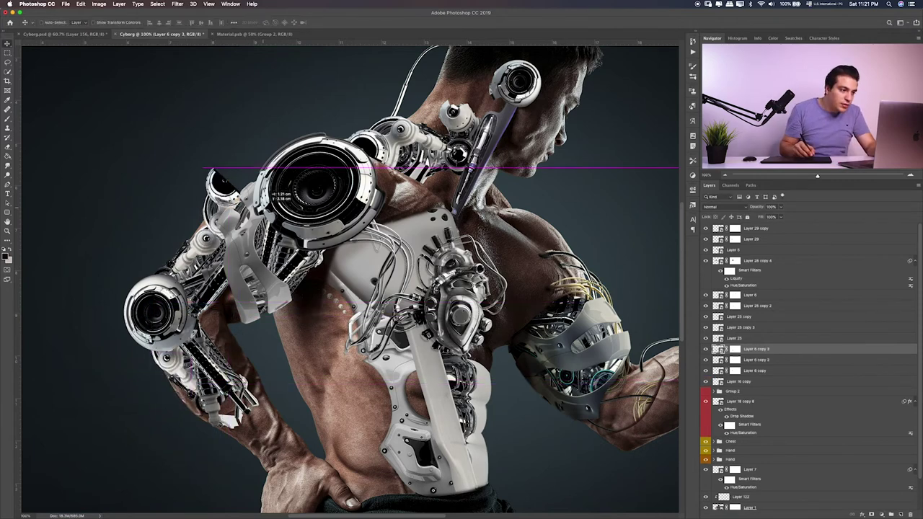
key("ctrl+t")
left_click_drag(238, 220, 229, 209)
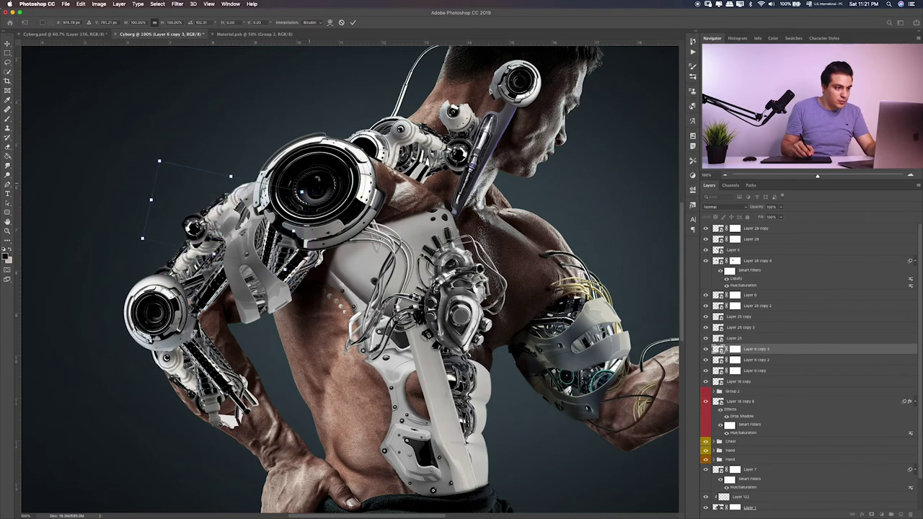
left_click_drag(232, 211, 229, 209)
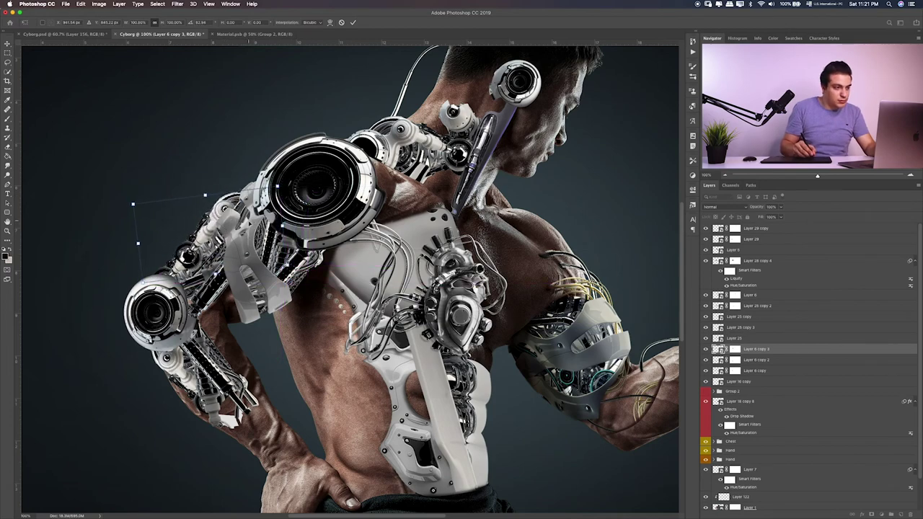
key("Return")
key("ctrl+plus")
key("ctrl+plus")
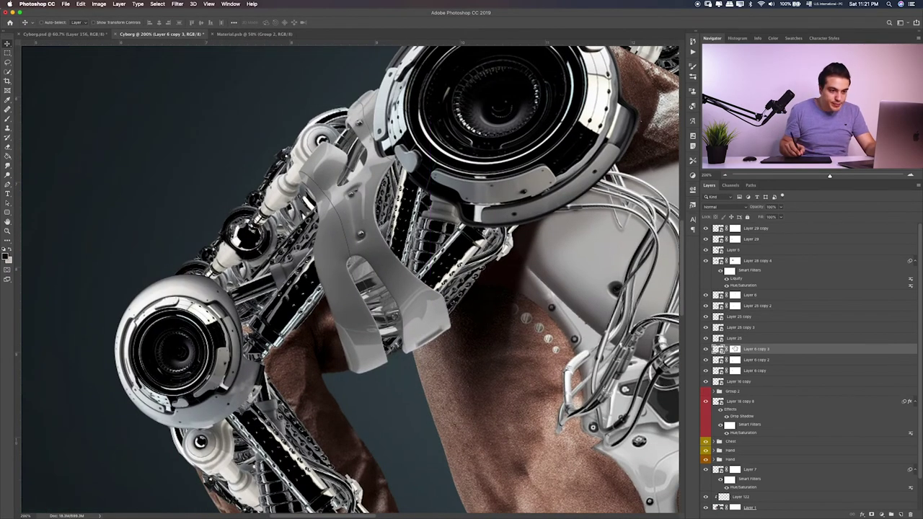
Step: Mask Layer 6 copy 3 and paint black over the overlapping joint, then view the whole arm
left_click(735, 349)
key("b")
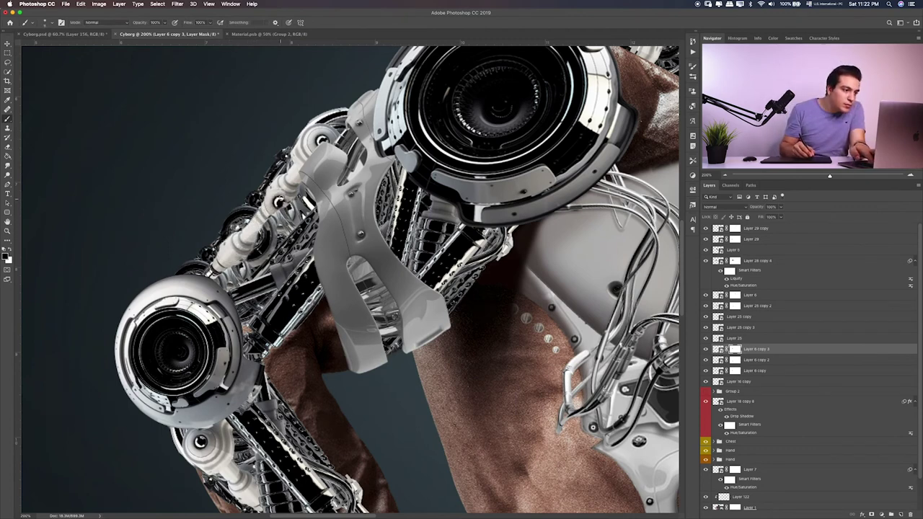
left_click_drag(277, 209, 246, 242)
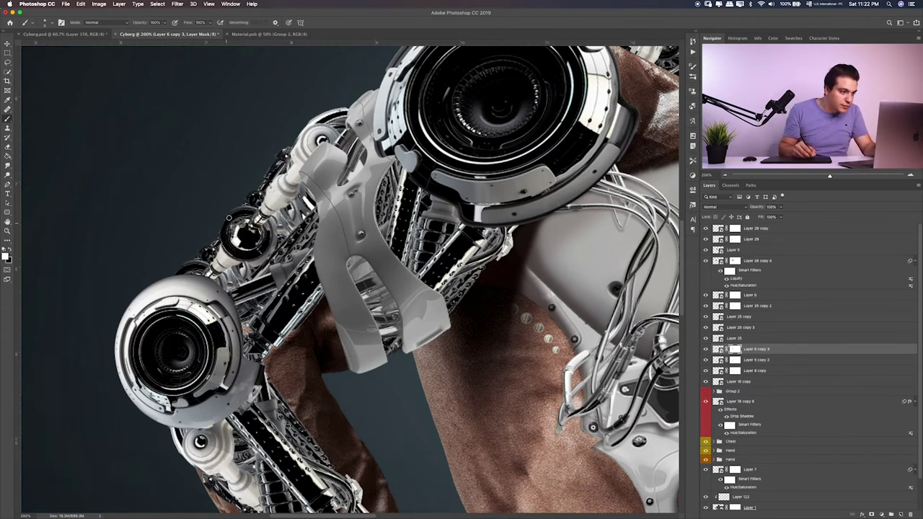
key("x")
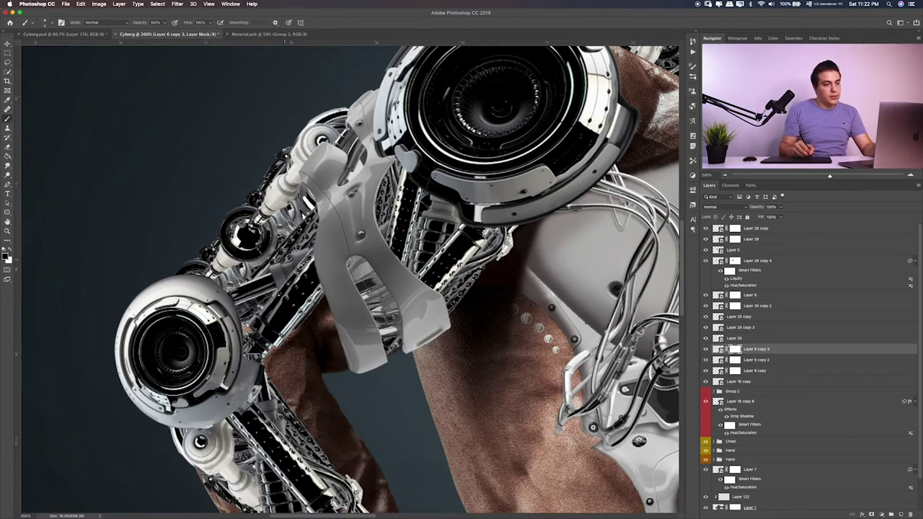
scroll(303, 329, "down", 2)
scroll(307, 296, "down", 3)
scroll(310, 263, "down", 2)
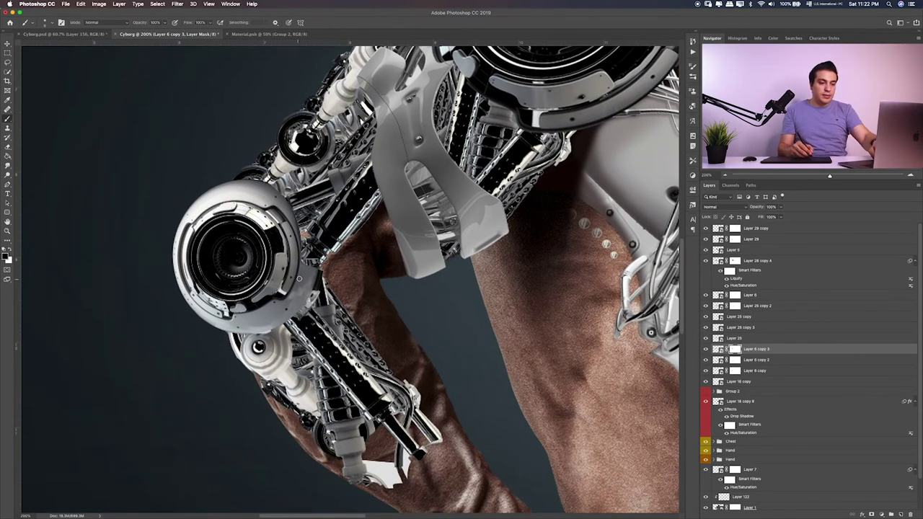
scroll(299, 278, "down", 1)
scroll(299, 278, "down", 1)
scroll(345, 292, "right", 2)
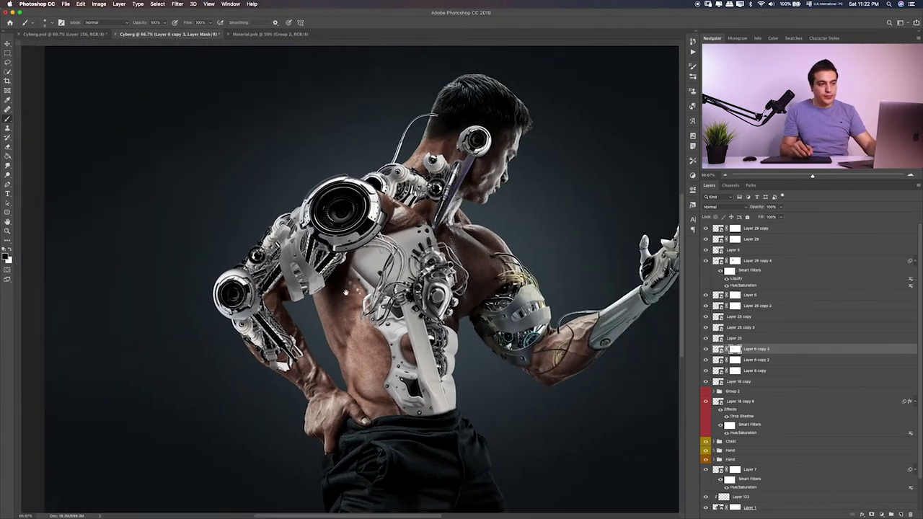
key("ctrl+r")
scroll(345, 291, "right", 3)
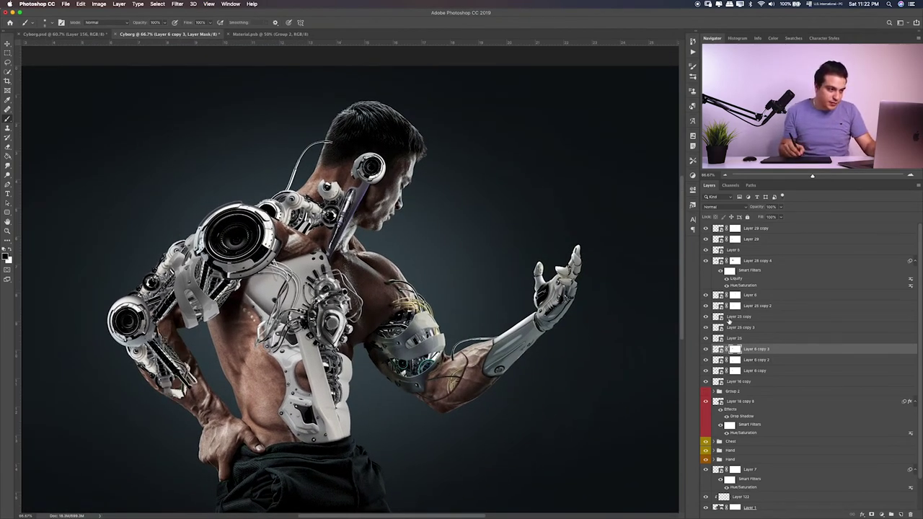
Step: Duplicate the Layer 25 copy 2 cannon piece, move it right along the arm and flip it horizontally
left_click(726, 320)
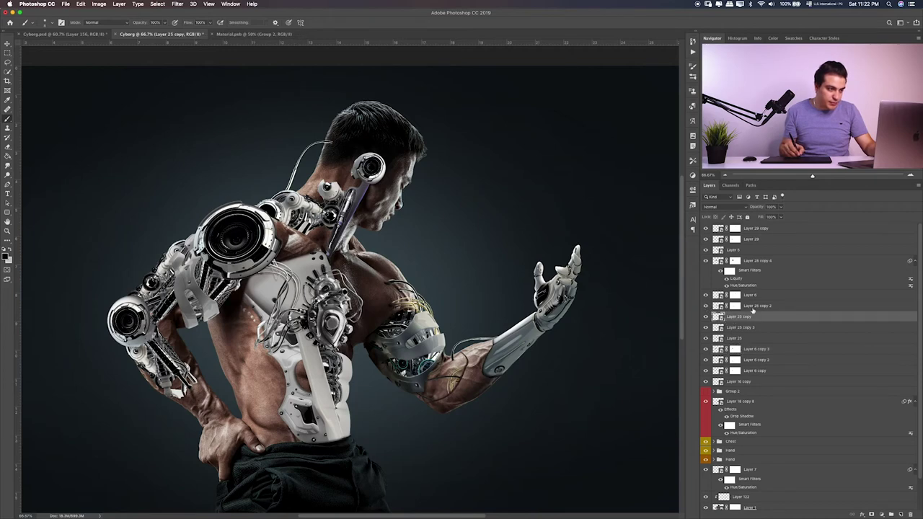
key("alt+bracketright")
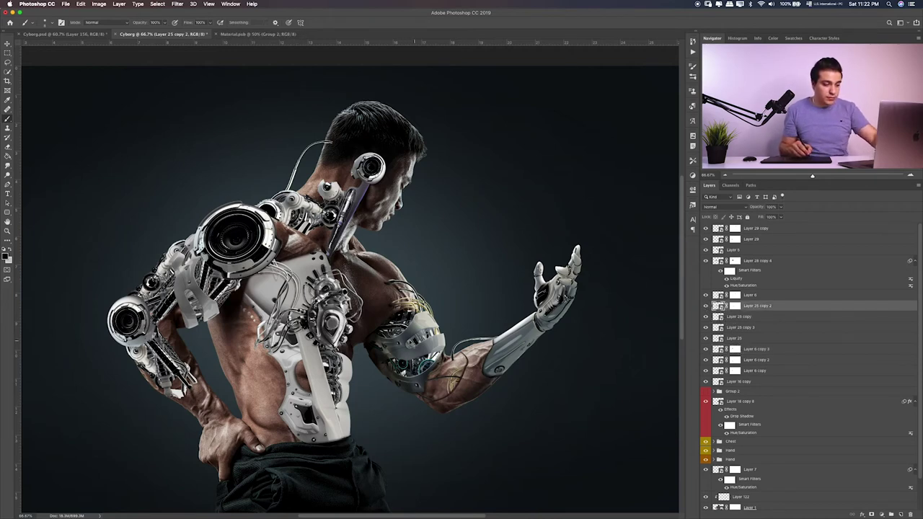
key("ctrl+j")
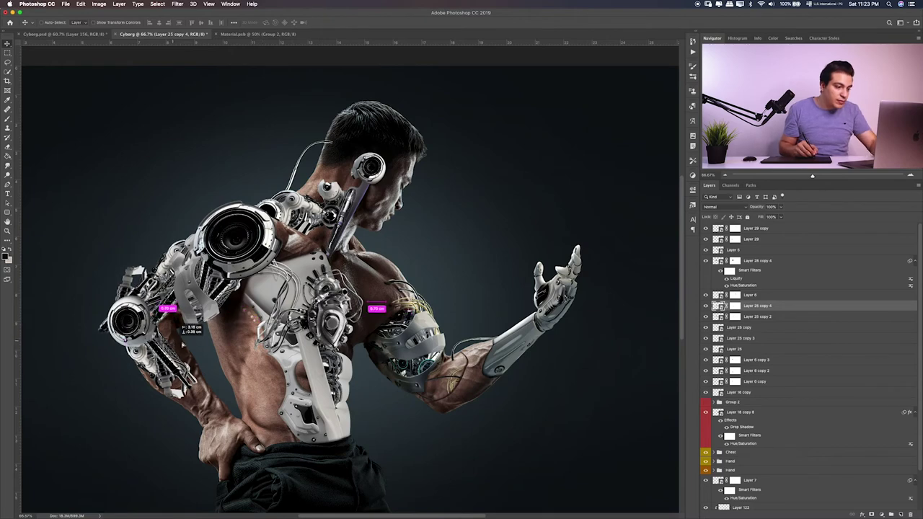
key("ctrl+t")
mouse_move(166, 330)
left_mouse_down()
mouse_move(199, 339)
mouse_move(224, 318)
left_mouse_up()
right_click(199, 339)
left_click(195, 393)
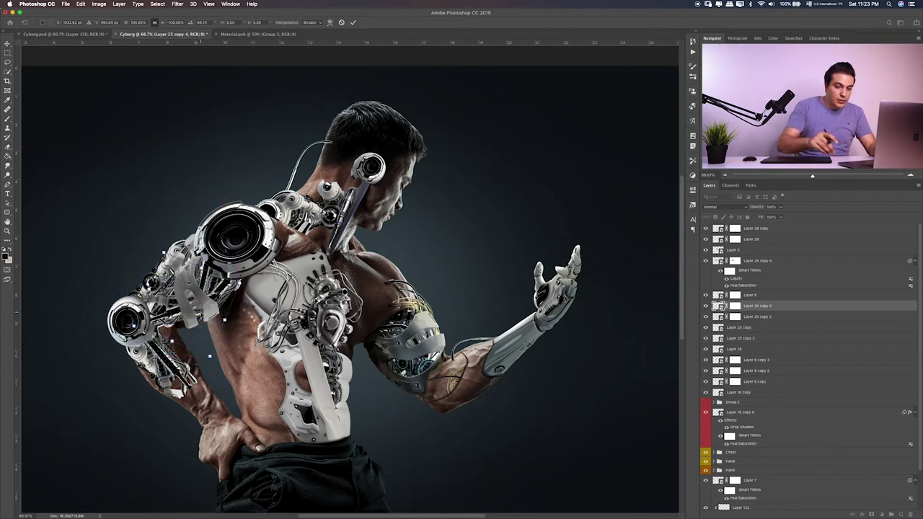
key("Return")
key("ctrl+e")
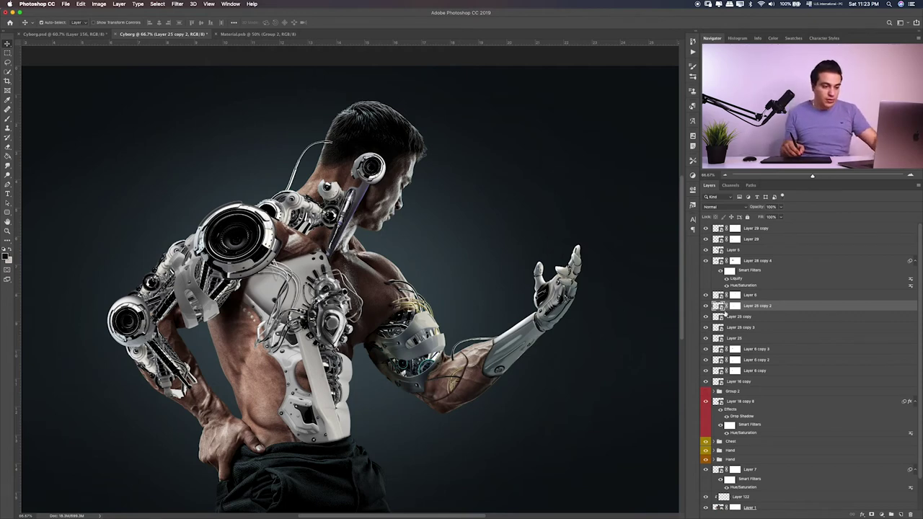
key("ctrl+z")
Step: Move the duplicated piece beside the head and rotate it to run along the neck up to the ear
mouse_move(339, 209)
left_mouse_down()
mouse_move(382, 193)
mouse_move(352, 201)
left_mouse_up()
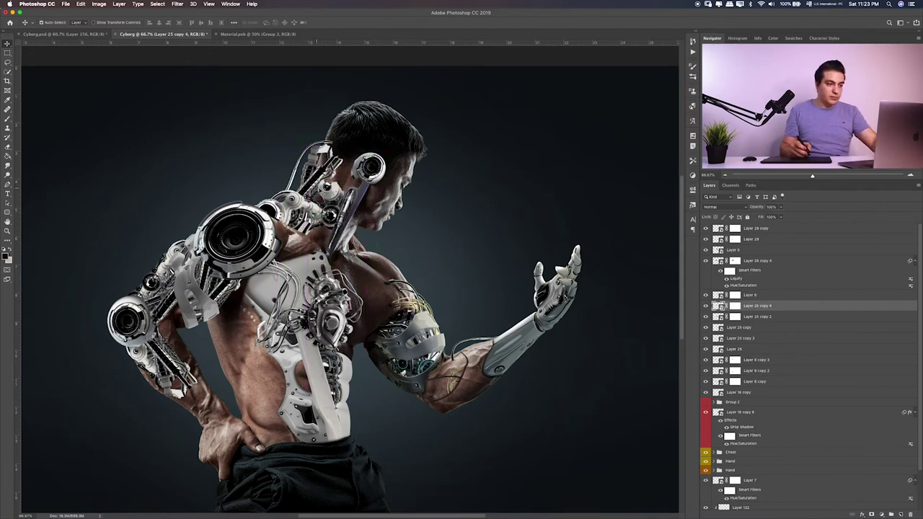
key("ctrl+t")
mouse_move(403, 188)
left_mouse_down()
mouse_move(415, 163)
mouse_move(404, 137)
left_mouse_up()
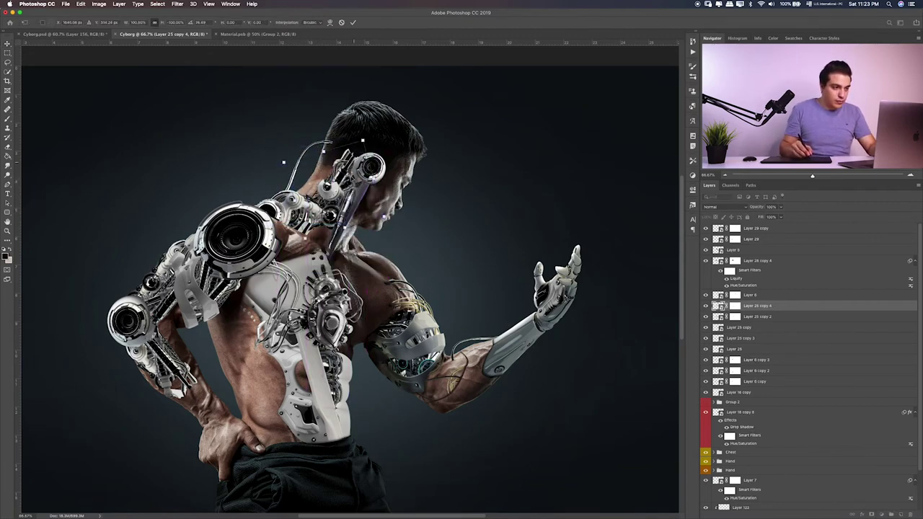
mouse_move(365, 166)
left_mouse_down()
mouse_move(431, 175)
mouse_move(415, 170)
left_mouse_up()
key("ctrl+plus")
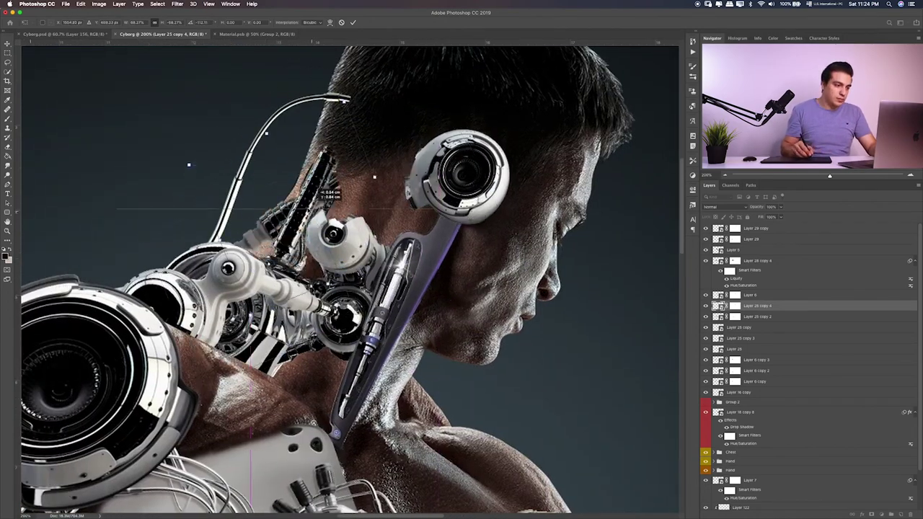
scroll(310, 180, "left", 3)
key("Return")
Step: Add a mask to the neck piece, set the brush to white, and duplicate Layer 25 copy 4
left_click(734, 307)
key("b")
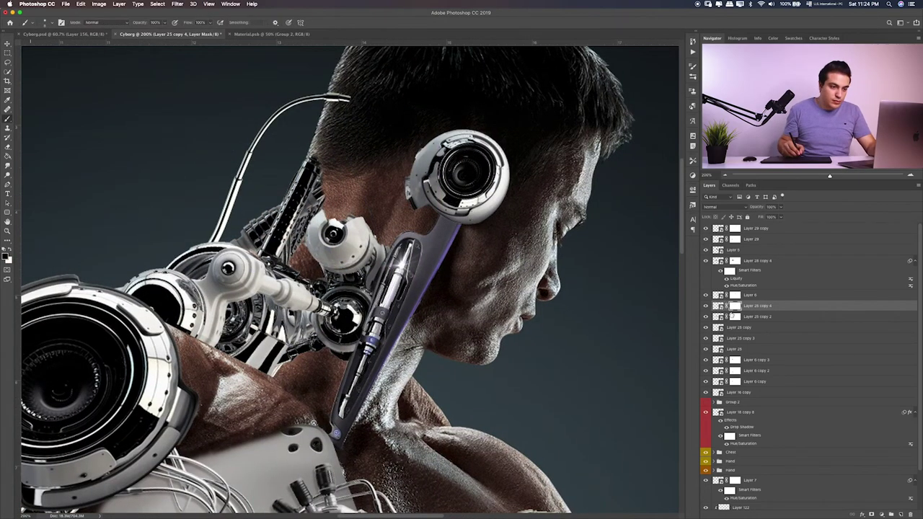
key("x")
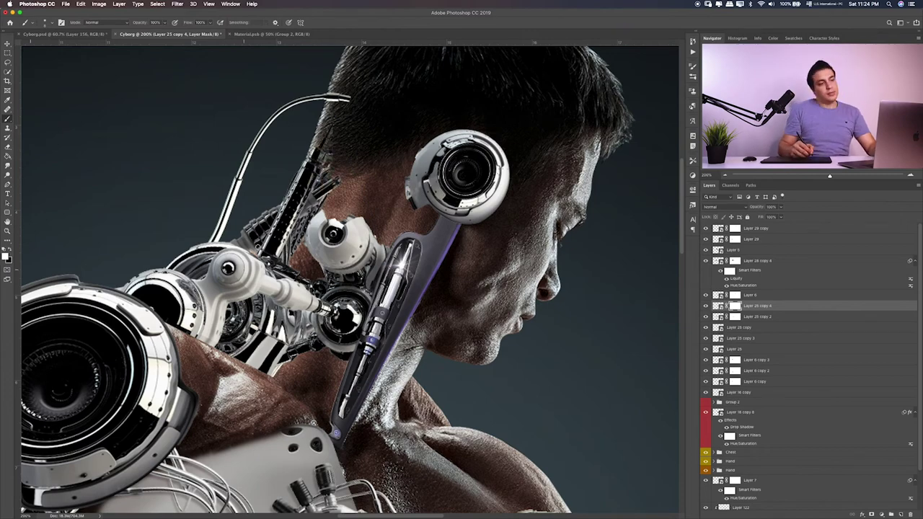
key("ctrl+0")
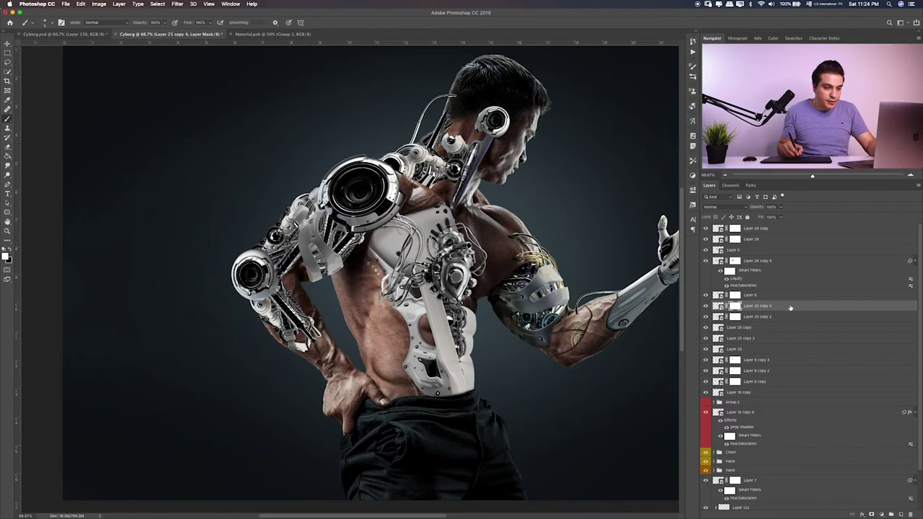
key("ctrl+j")
Step: Place the copied rod on the shoulder, flipped and rotated to point toward the neck
key("v")
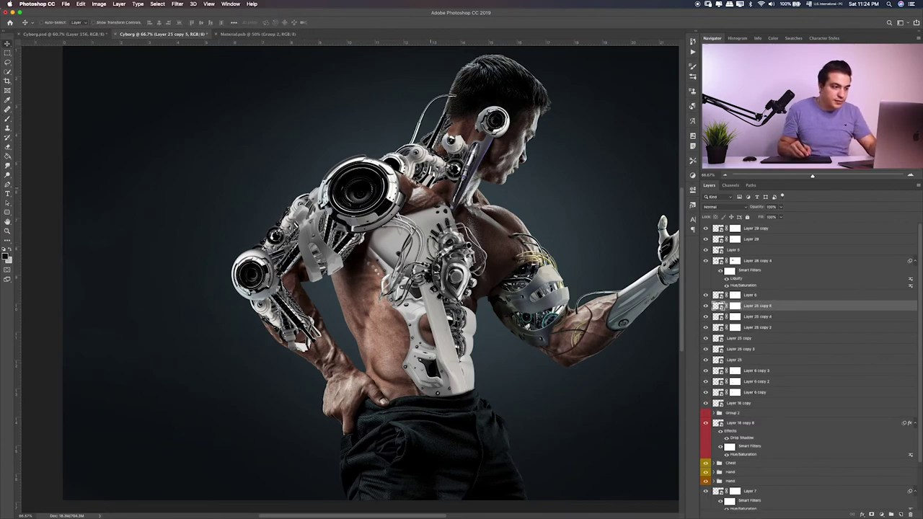
scroll(429, 198, "up", 2)
key("ctrl+t")
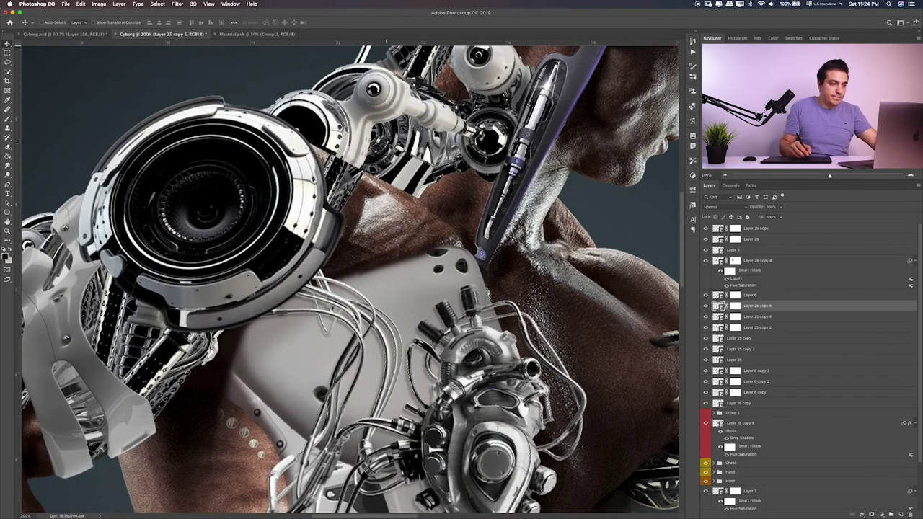
left_click_drag(380, 267, 459, 229)
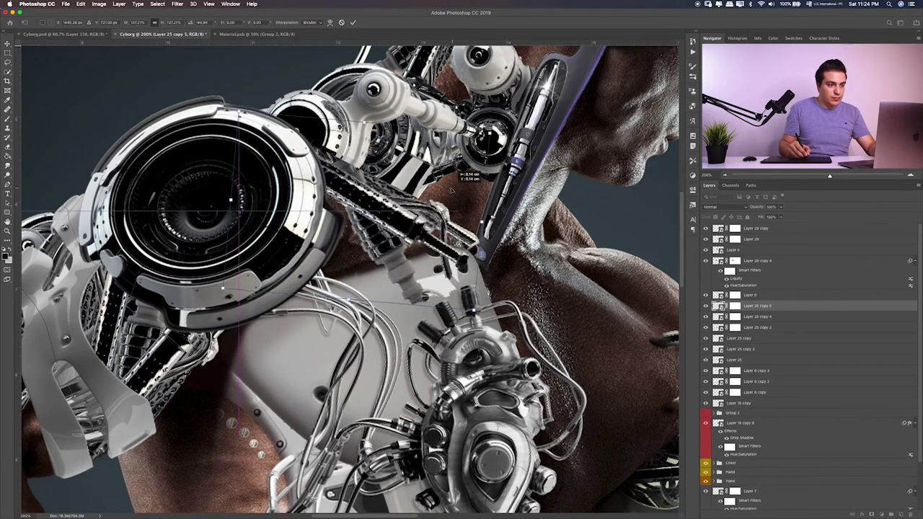
left_click_drag(503, 189, 405, 207)
right_click(405, 207)
left_click(433, 298)
left_click_drag(498, 261, 503, 267)
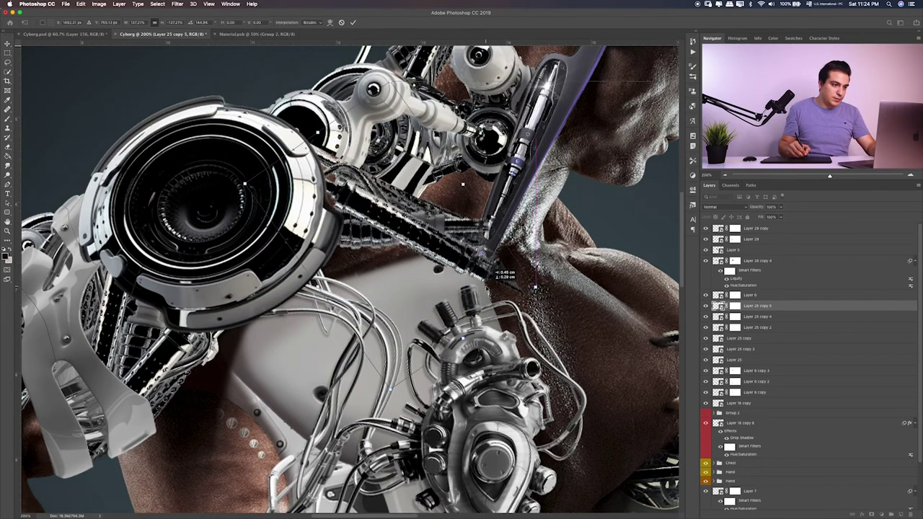
key("Return")
Step: Select the rod's mask for brushing and move Layer 25 copy 5 beneath the Chest group
key("b")
left_click(736, 307)
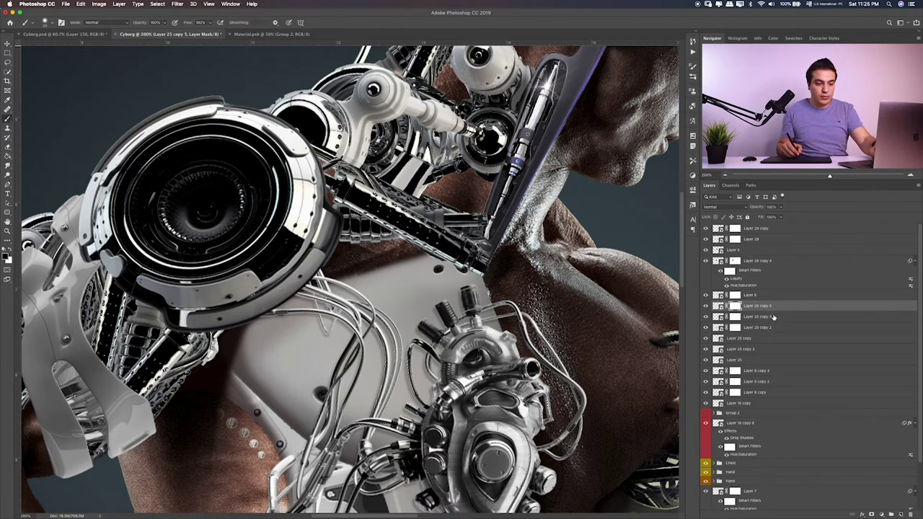
key("super+0")
left_click_drag(772, 317, 766, 469)
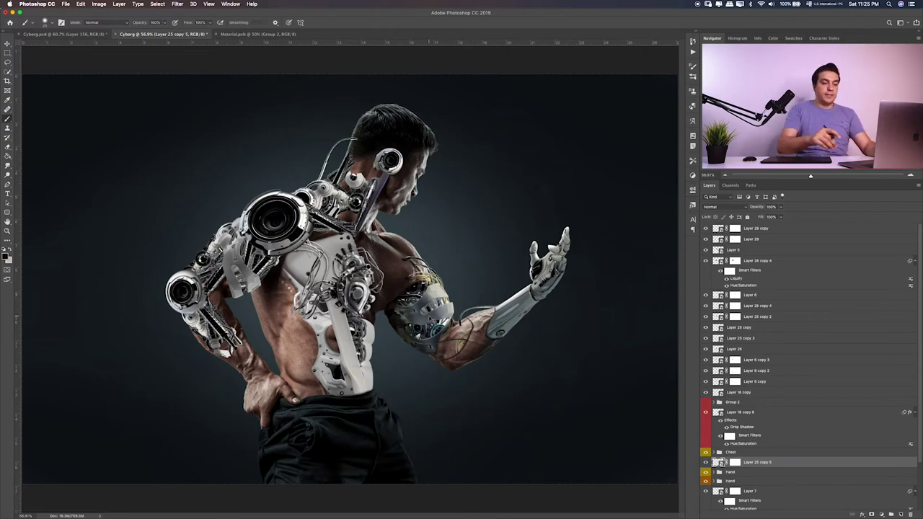
key("super+plus")
key("super+plus")
key("super+plus")
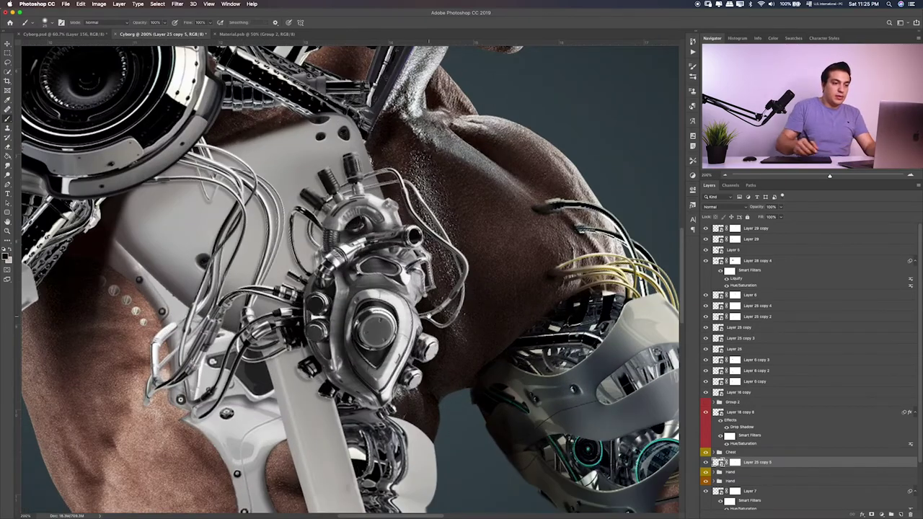
scroll(449, 223, "up", 10)
scroll(449, 223, "up", 3)
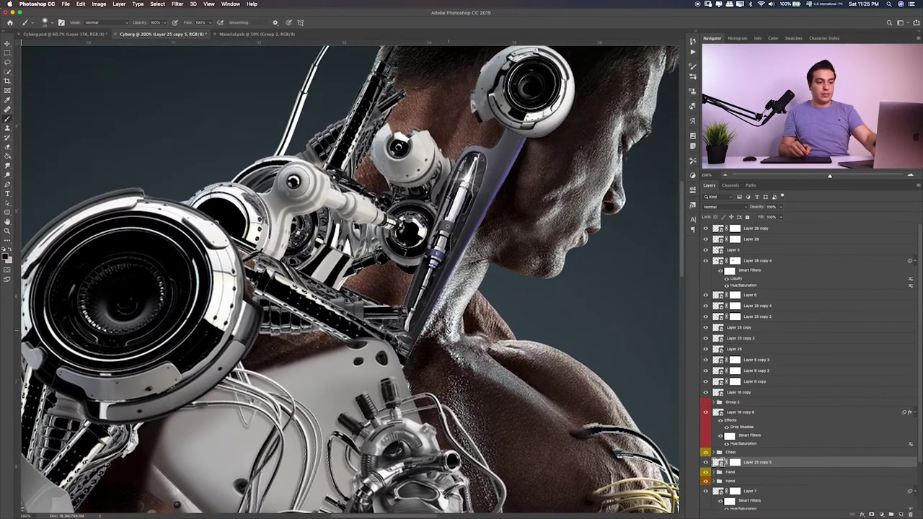
key("super+0")
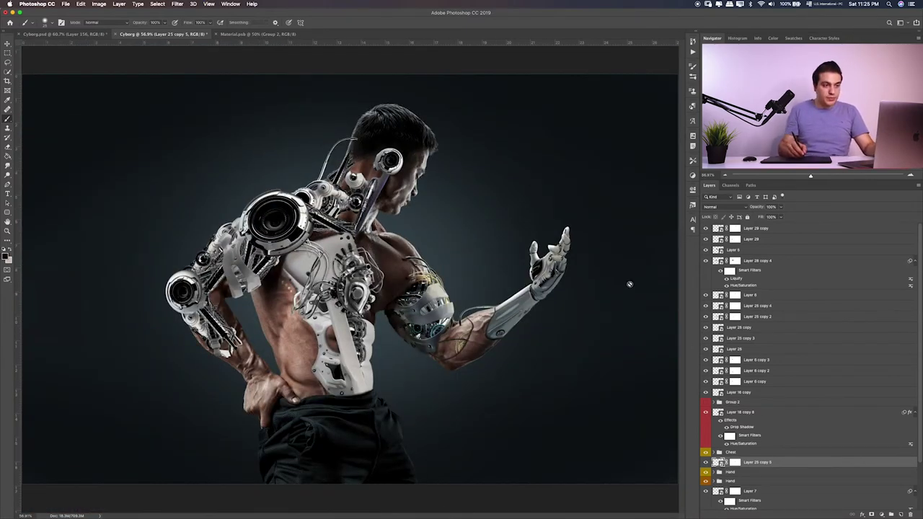
key("m")
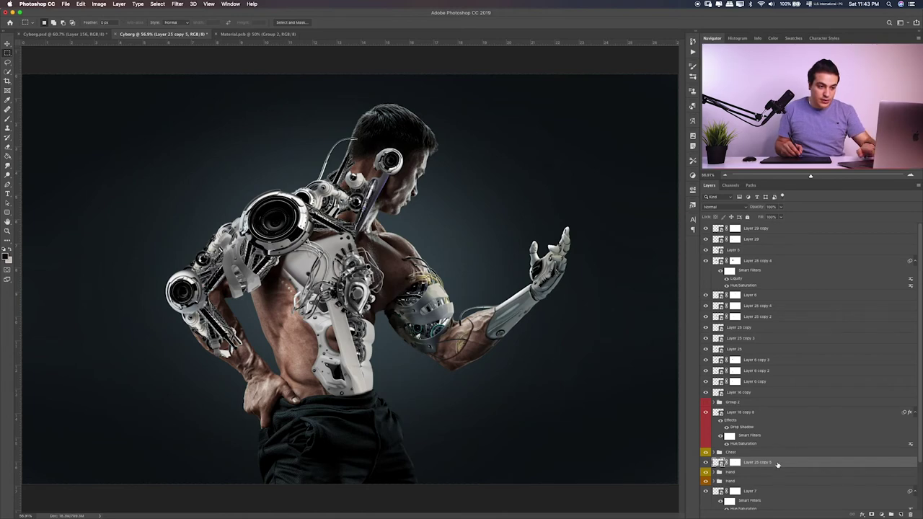
Step: On the man's body layer, trace a closed Pen path around a patch of forearm skin
scroll(771, 451, "down", 3)
left_click(705, 474)
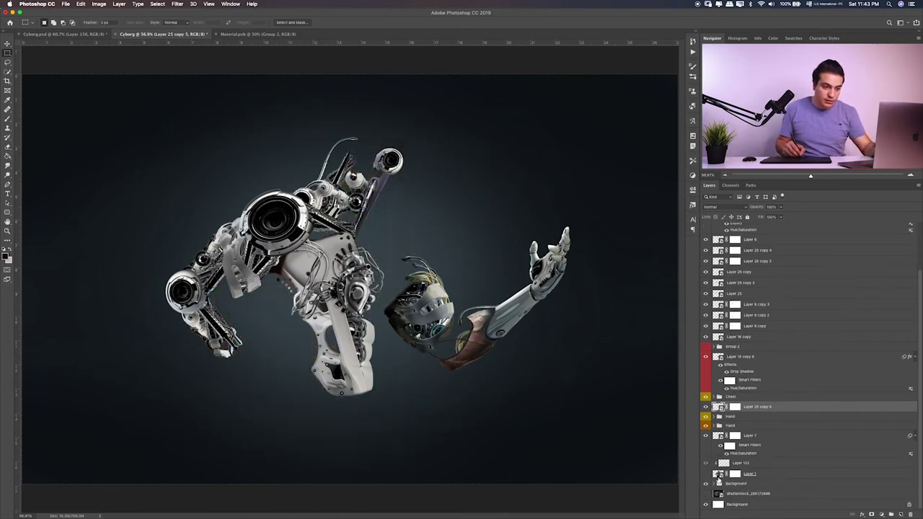
left_click(705, 475)
left_click(766, 476)
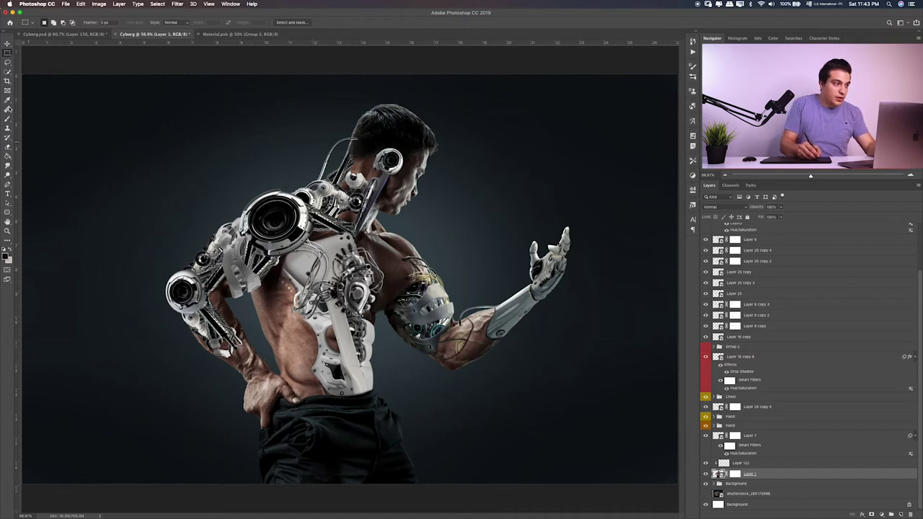
left_click(8, 63)
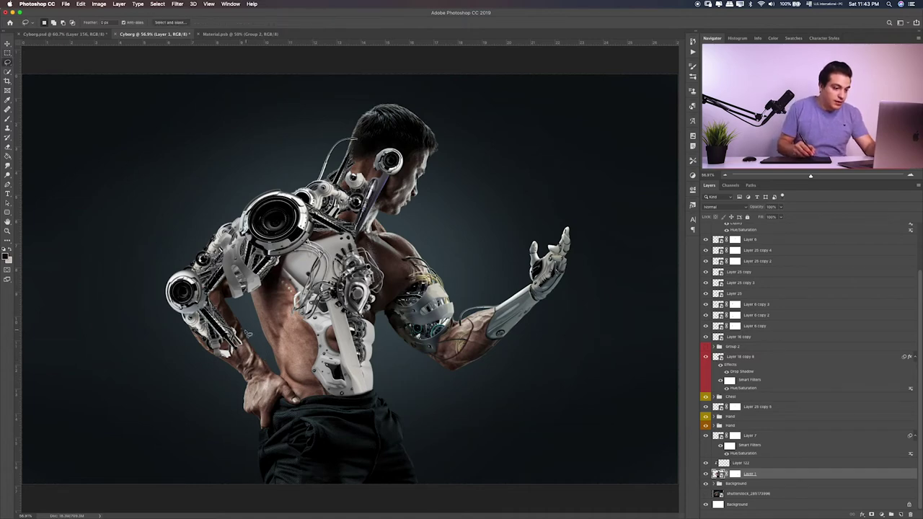
scroll(257, 336, "up", 3)
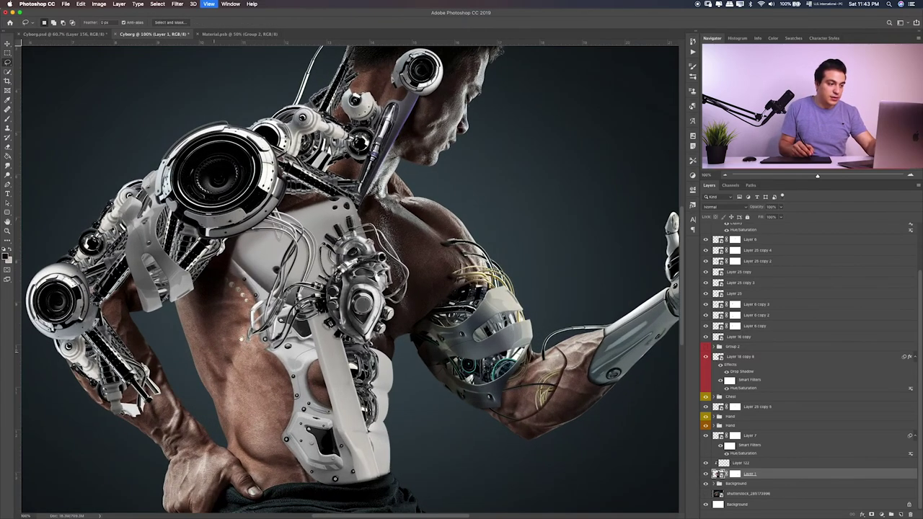
scroll(282, 320, "up", 1)
key("ctrl+plus")
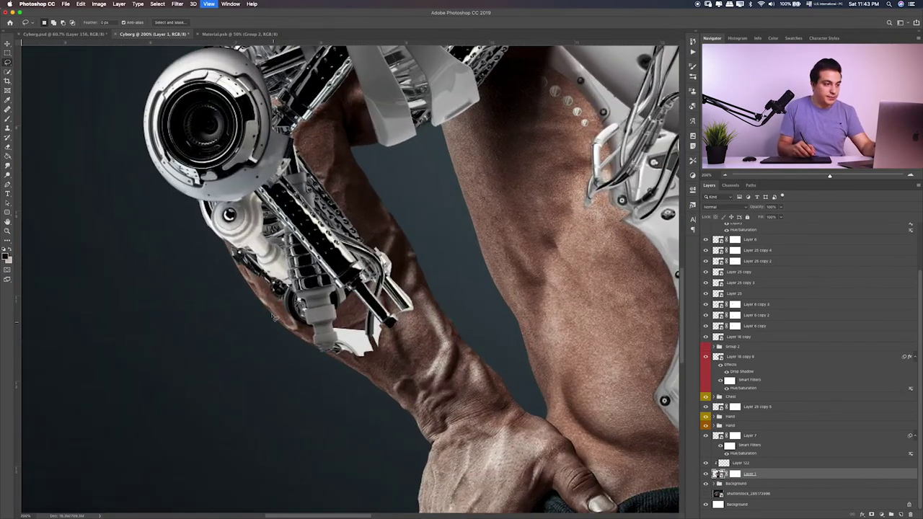
left_click(7, 185)
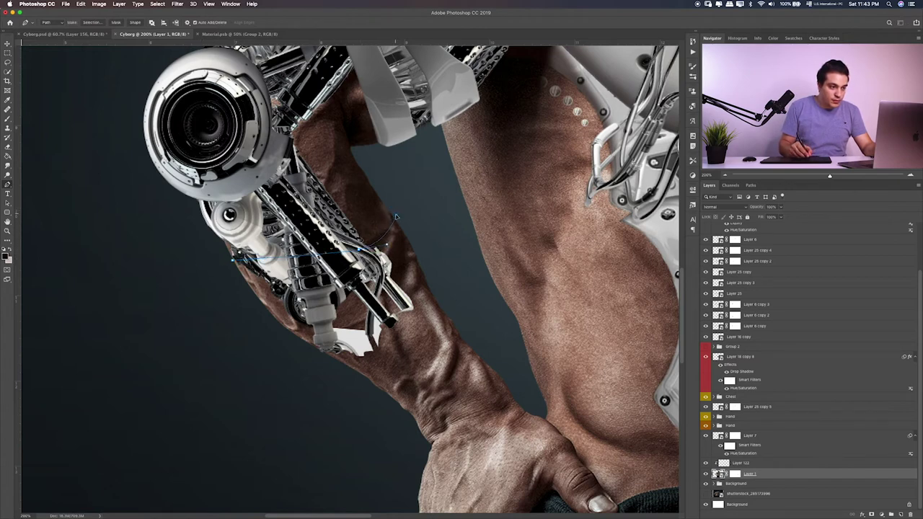
left_click_drag(387, 245, 383, 249)
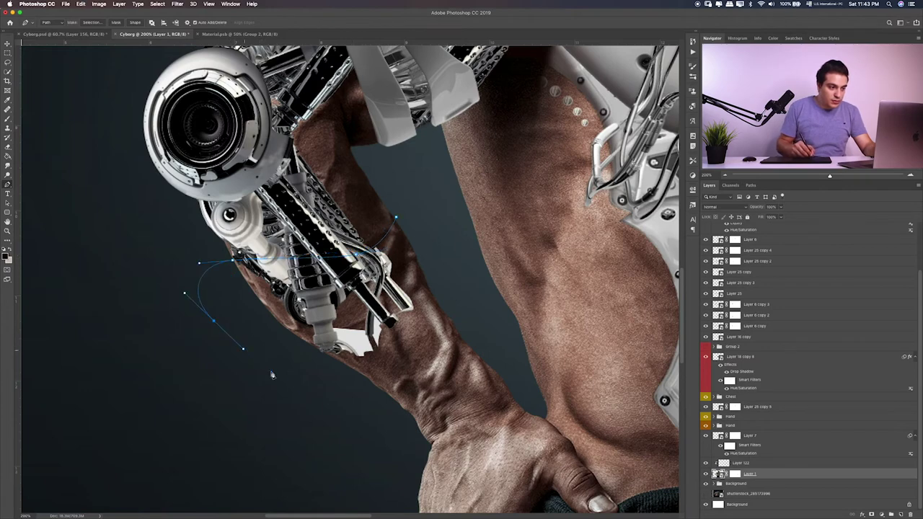
scroll(273, 377, "down", 5)
left_click_drag(216, 205, 245, 203)
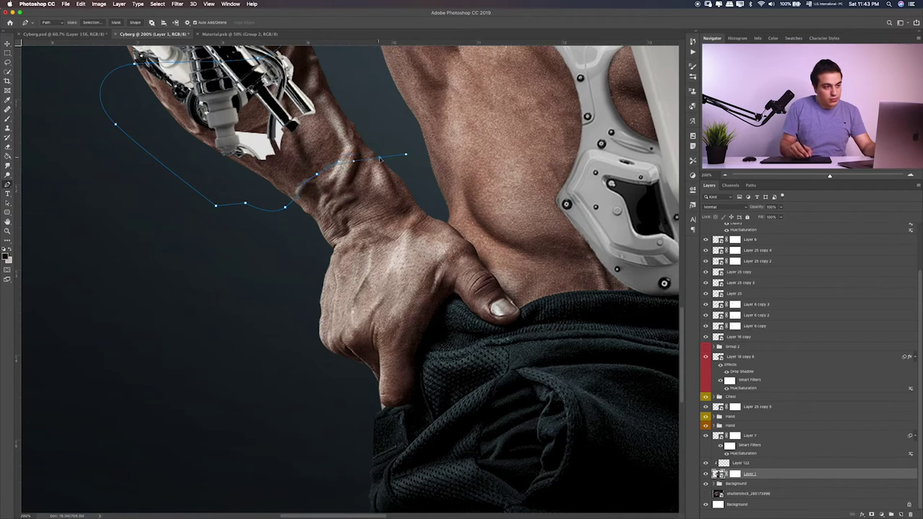
scroll(371, 155, "up", 3)
scroll(346, 137, "up", 3)
left_click(325, 114)
Step: Copy the patch to Layer 134, place it above the robot arm, and enlarge it slightly
key("ctrl+Return")
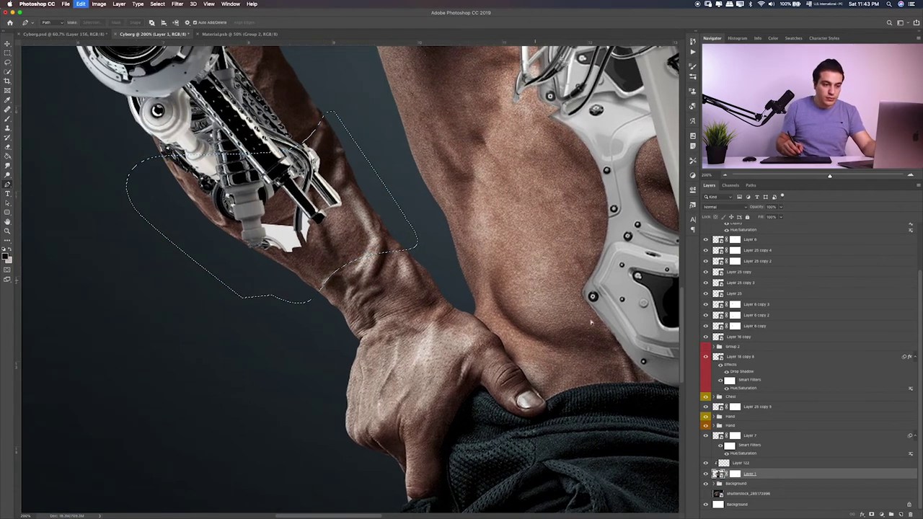
key("ctrl+j")
right_click(769, 346)
left_click(800, 300)
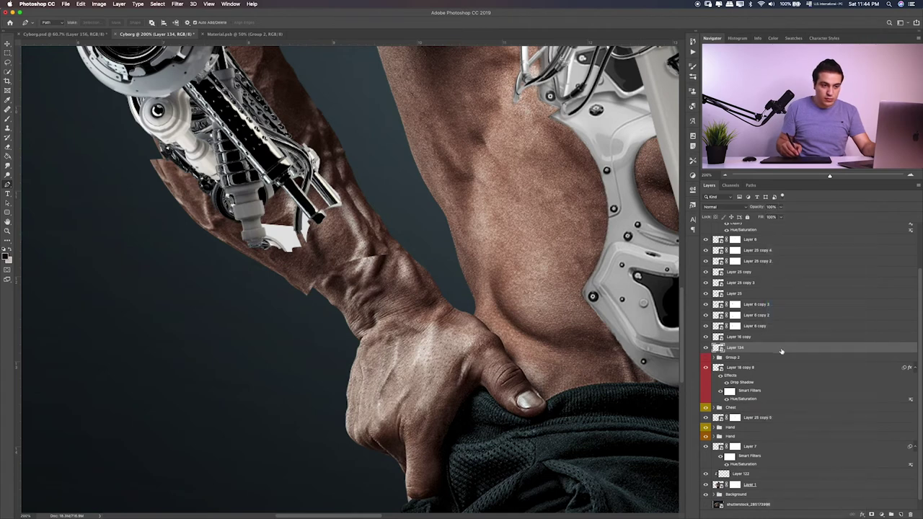
mouse_move(742, 346)
left_mouse_down()
mouse_move(752, 228)
mouse_move(752, 236)
left_mouse_up()
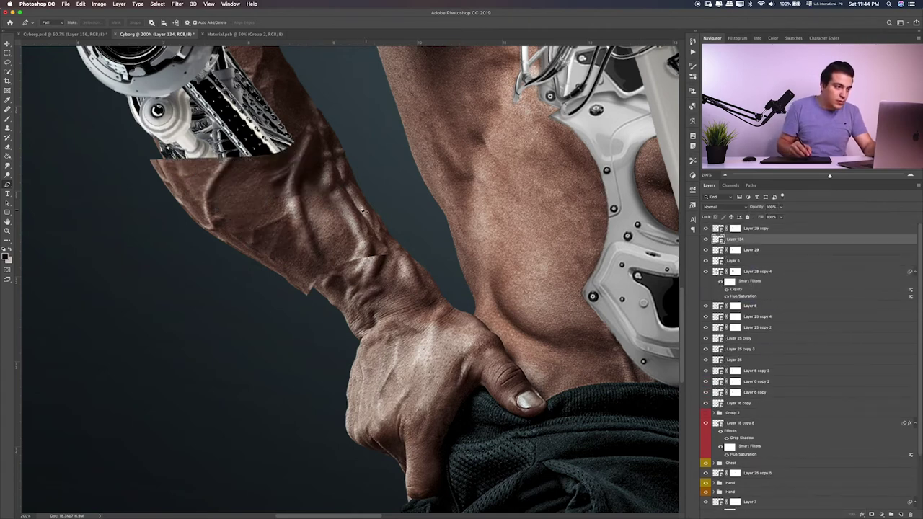
key("v")
left_click_drag(311, 211, 319, 209)
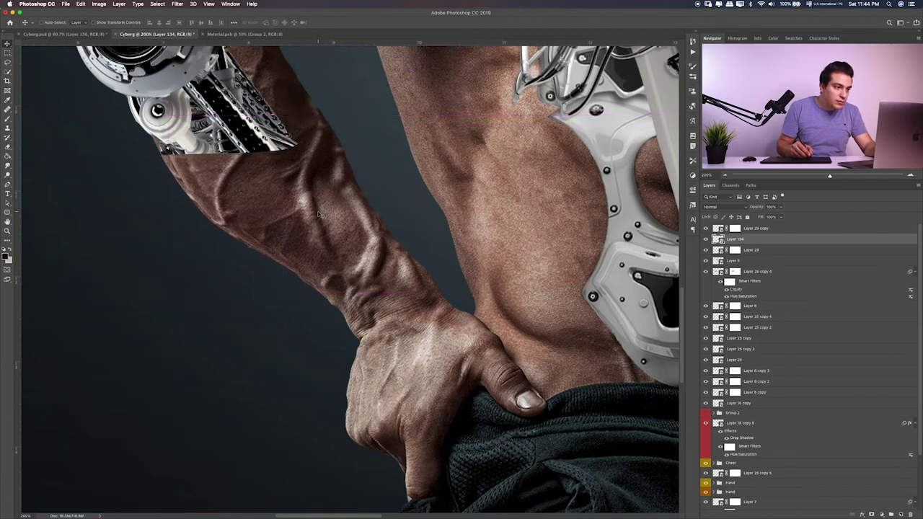
key("ctrl+t")
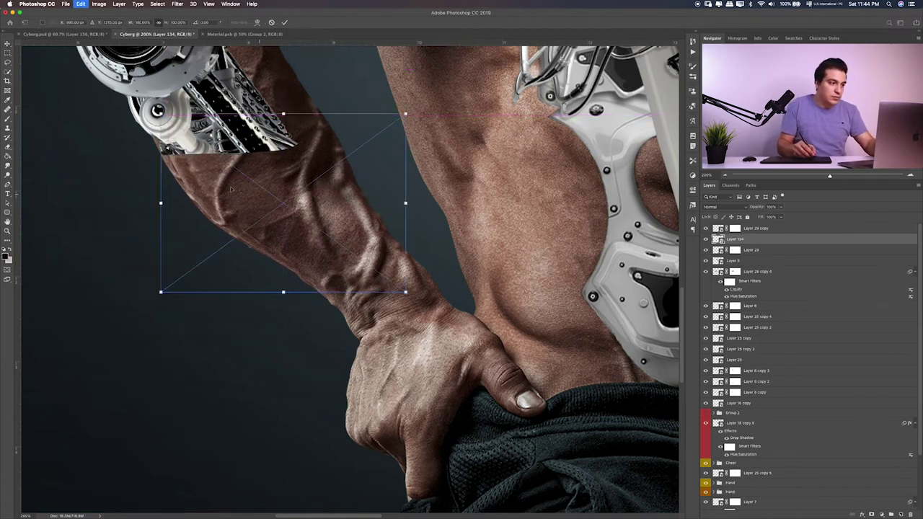
left_click_drag(160, 291, 157, 296)
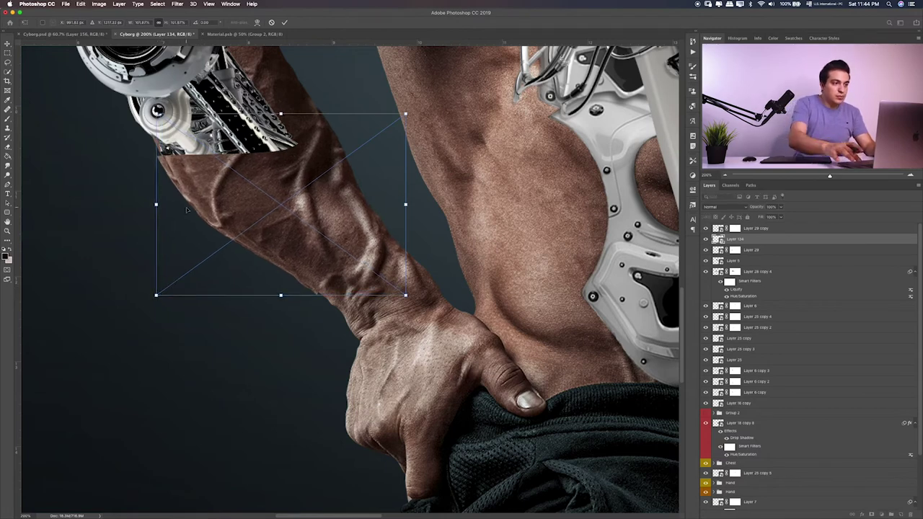
key("Return")
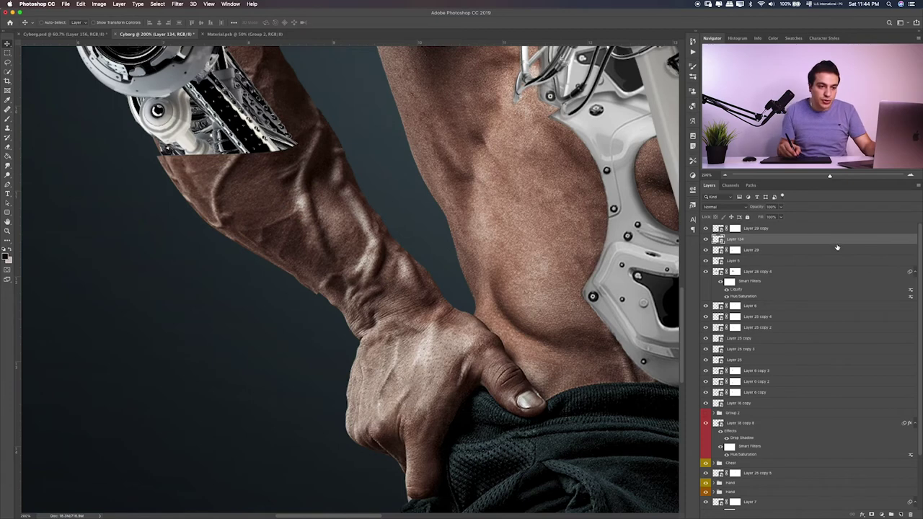
Step: Give Layer 134 a drop shadow with adjusted angle, higher opacity, and slightly larger size and distance
double_click(845, 245)
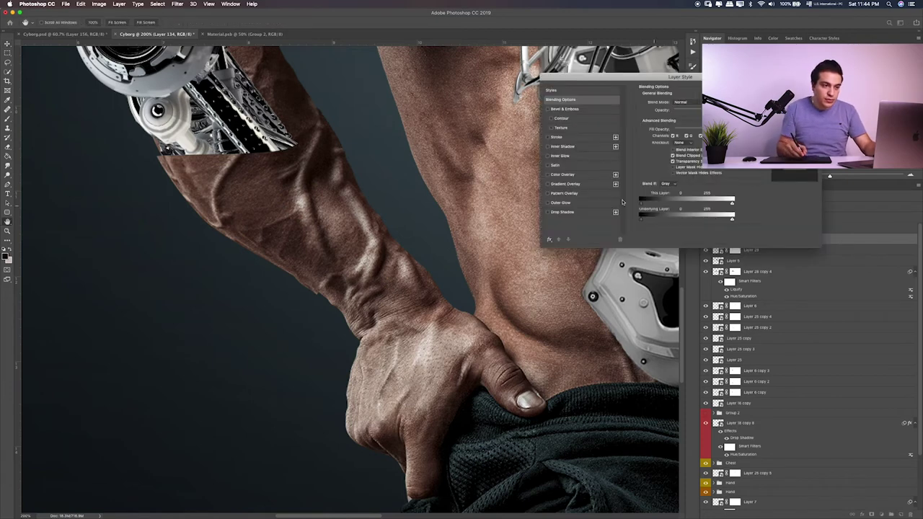
left_click(549, 212)
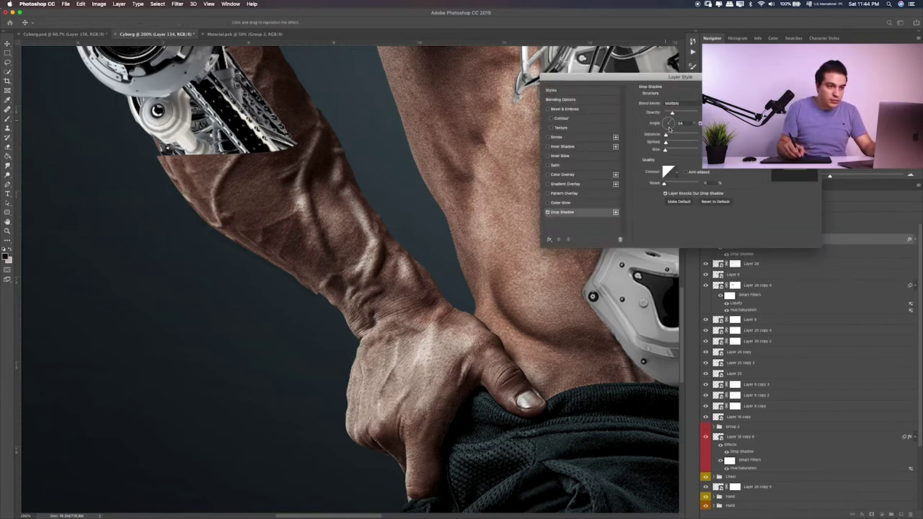
left_click_drag(670, 129, 669, 130)
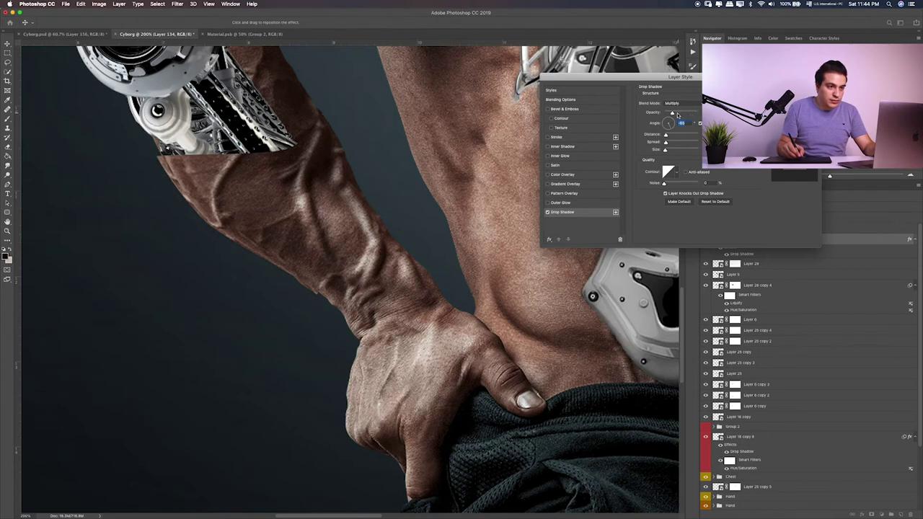
left_click_drag(699, 124, 672, 133)
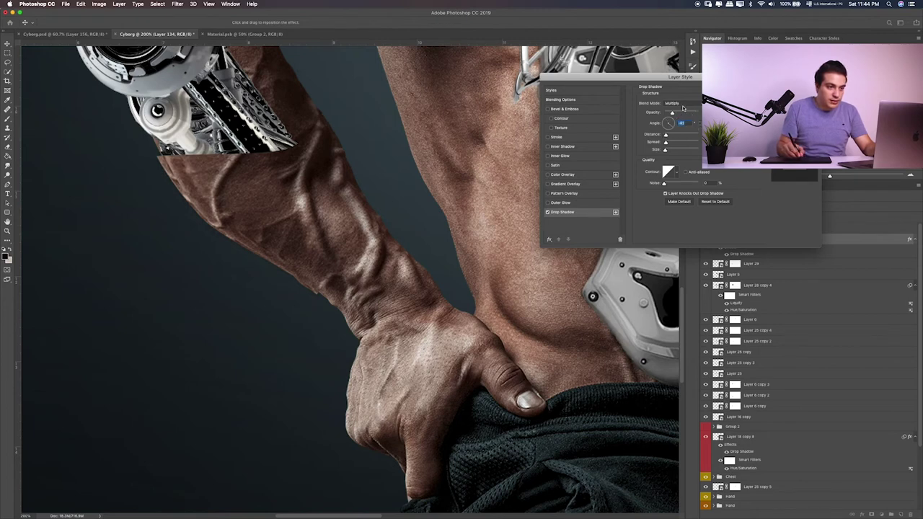
left_click(682, 113)
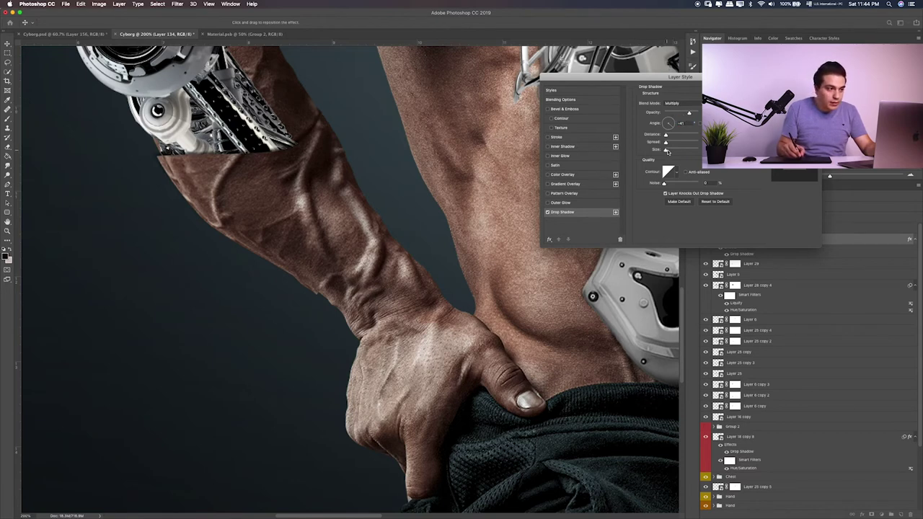
left_click_drag(667, 151, 668, 151)
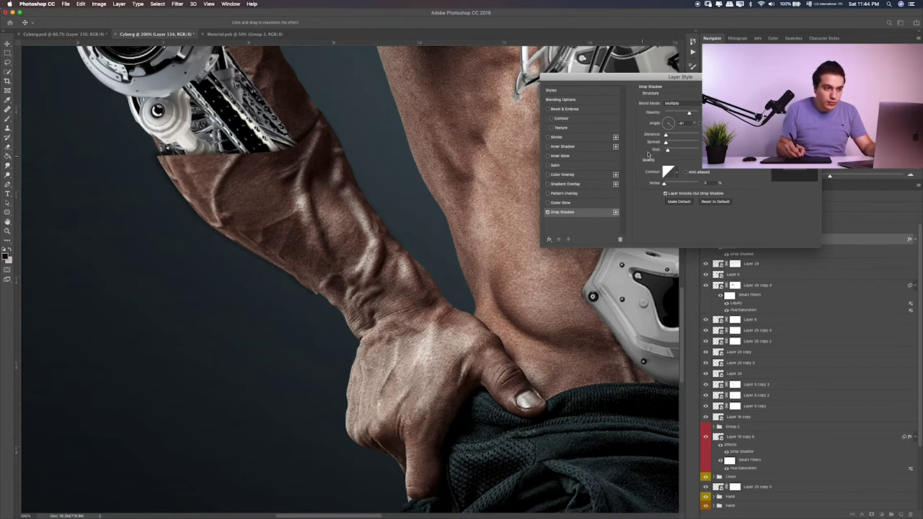
left_click_drag(665, 137, 666, 139)
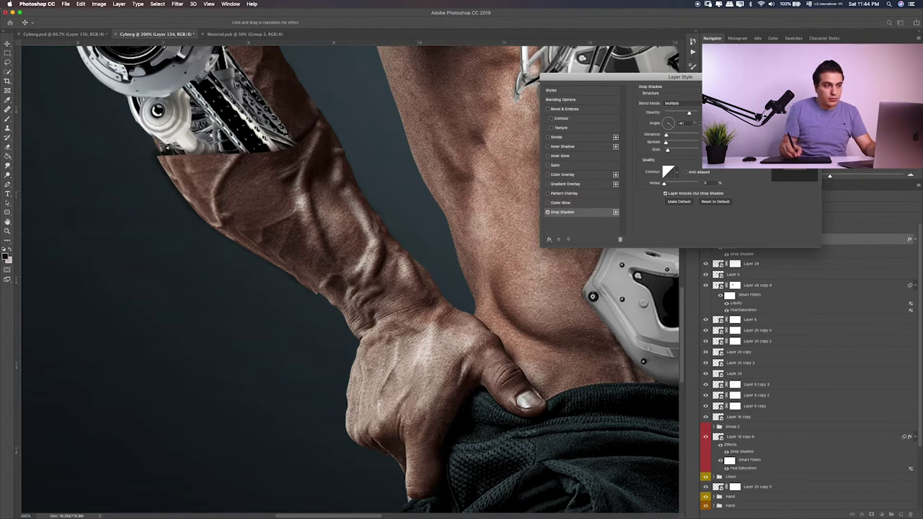
key("Return")
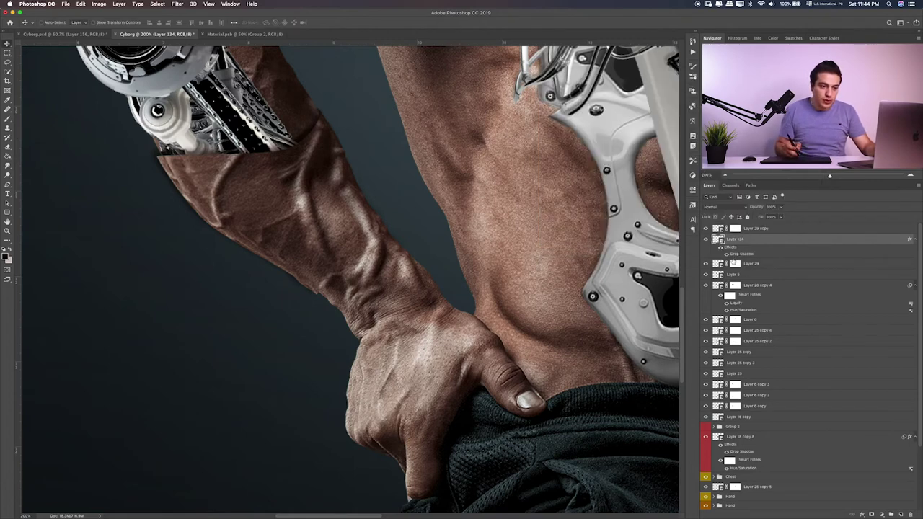
Step: Turn Layer 134's drop shadow into its own layer and erase unwanted parts with a smaller eraser
right_click(745, 255)
left_click(779, 372)
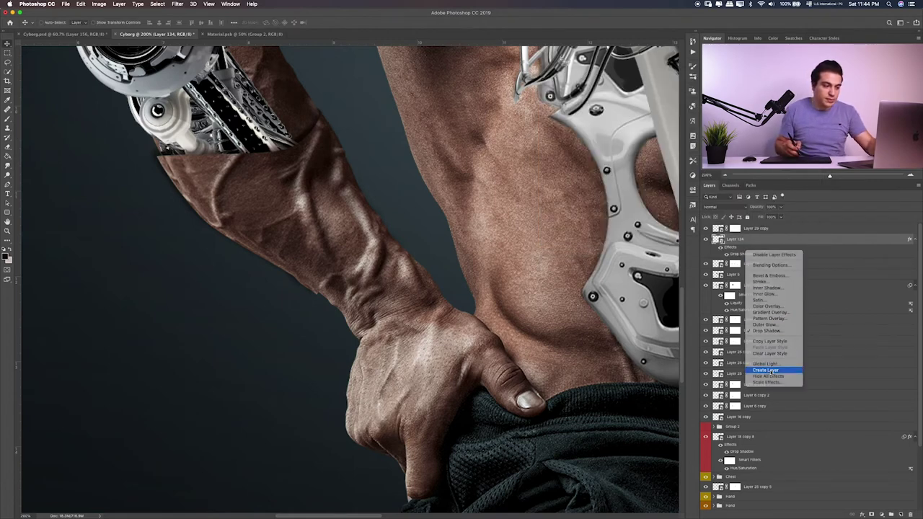
key("e")
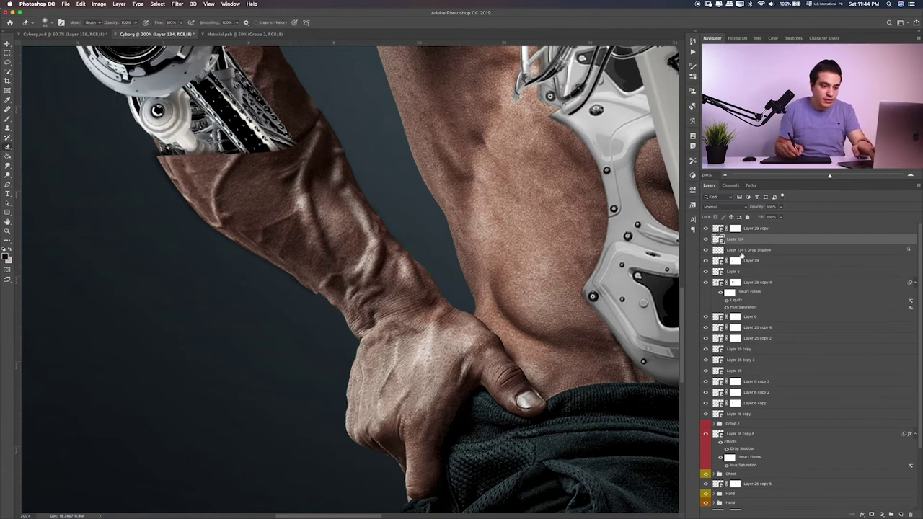
left_click(746, 249)
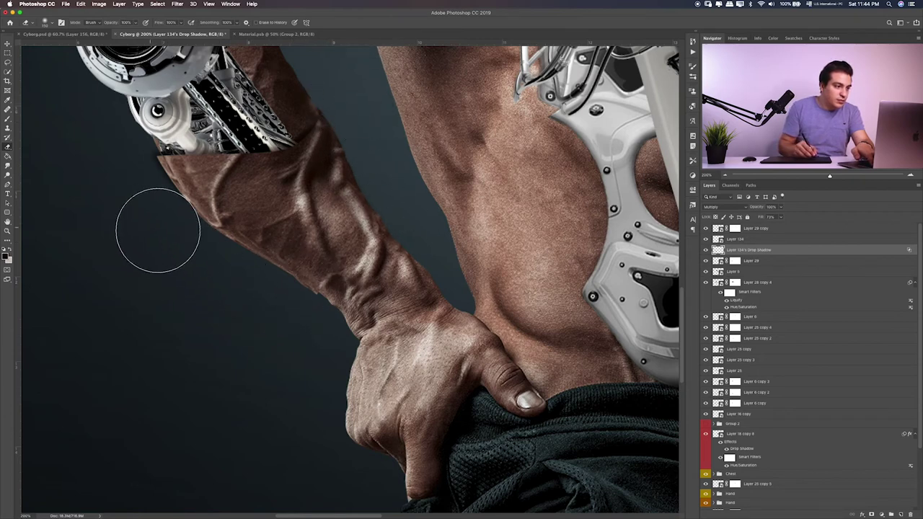
key("bracketleft")
key("bracketleft")
key("bracketleft")
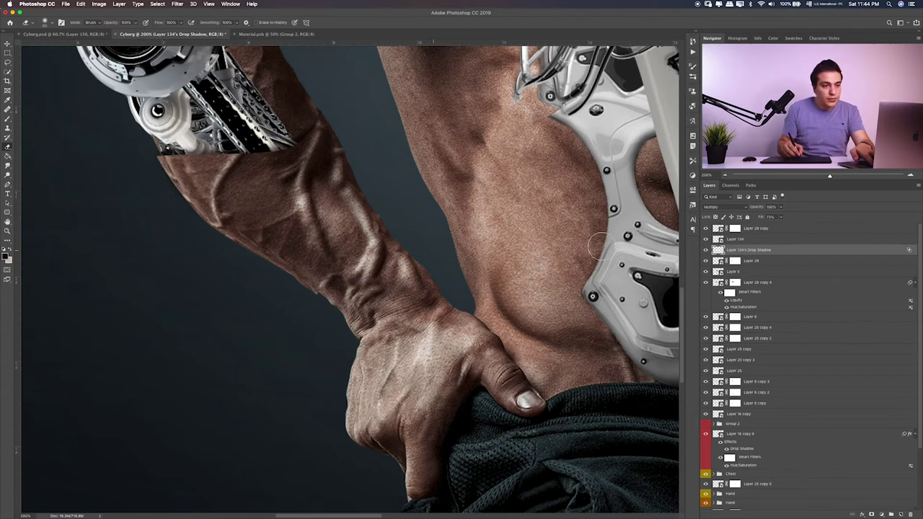
left_click(705, 239)
Step: Add a layer mask to Layer 134 and switch to the Brush
left_click(743, 238)
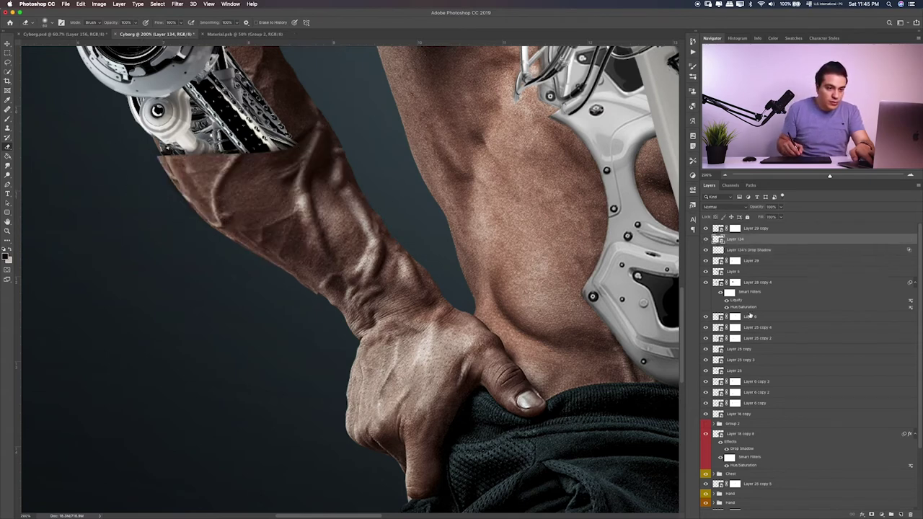
left_click(872, 514)
key("b")
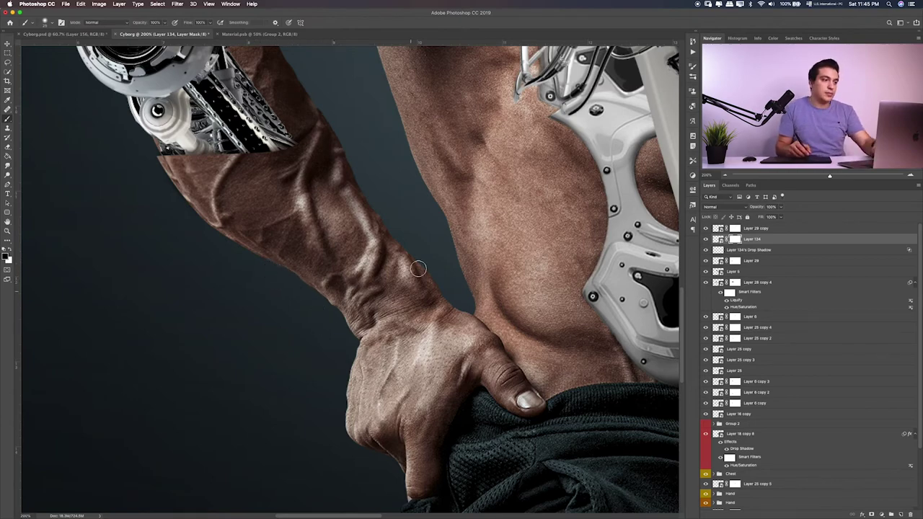
scroll(366, 204, "up", 5)
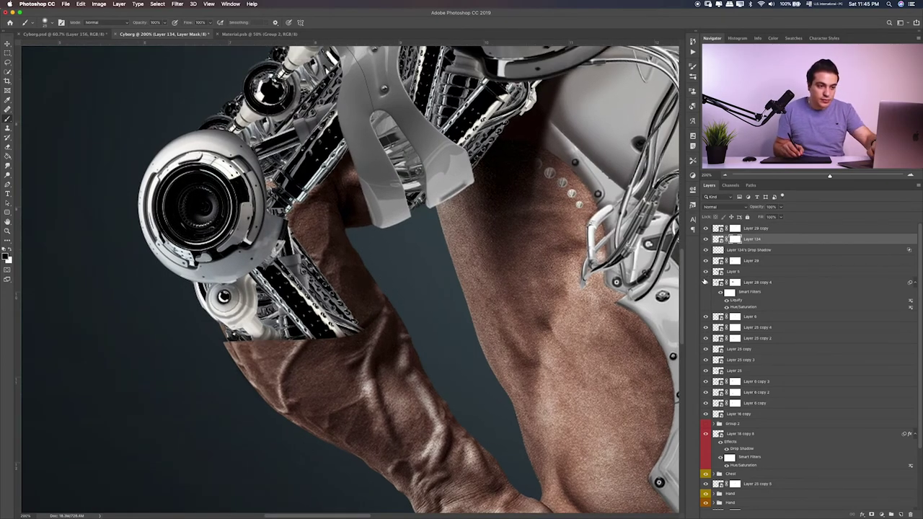
Step: Identify the Layer 6 arm piece and duplicate it
key("ctrl+minus")
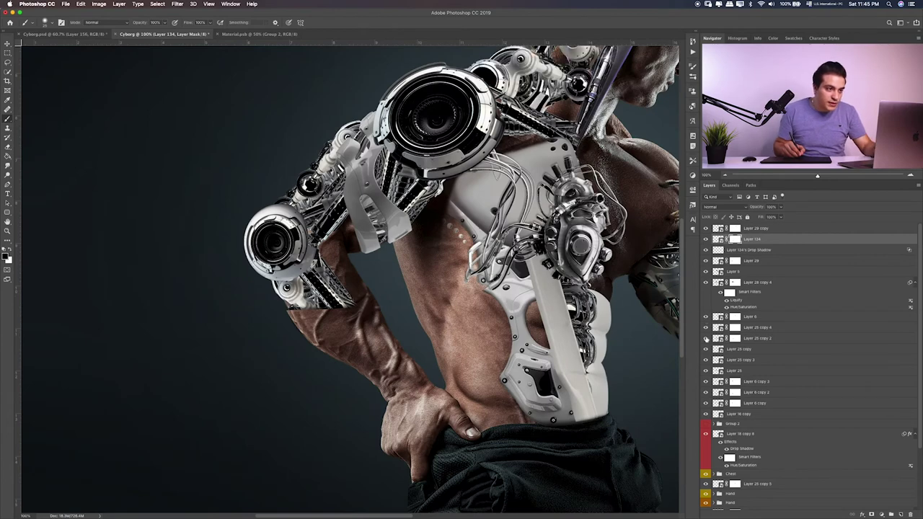
left_click(707, 327)
left_click(752, 318)
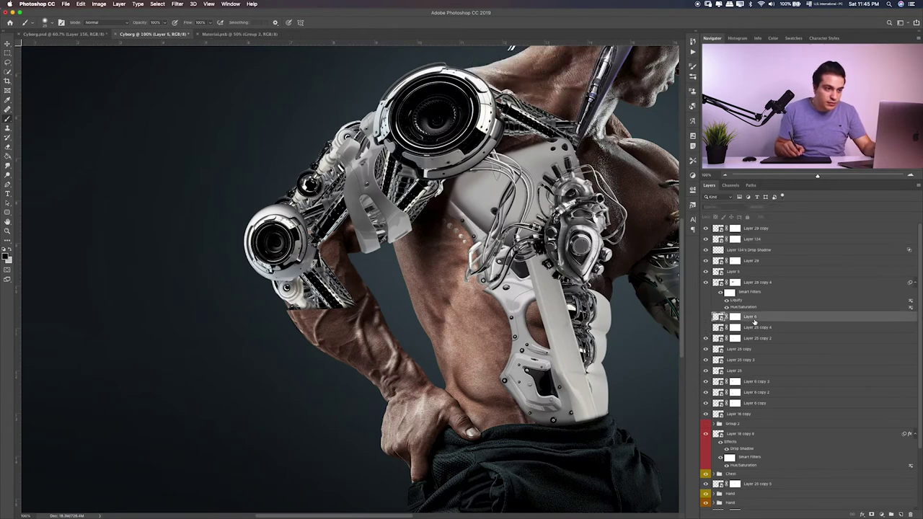
left_click(705, 317)
key("ctrl+j")
Step: Flip the copy horizontally, rotate it to about 83°, and position it over the elbow
key("ctrl+t")
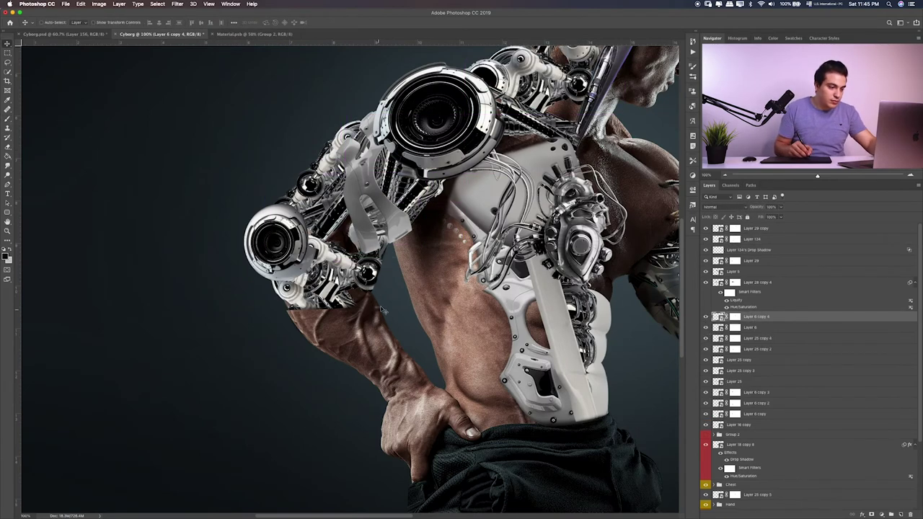
mouse_move(436, 191)
left_mouse_down()
mouse_move(454, 247)
mouse_move(366, 266)
left_mouse_up()
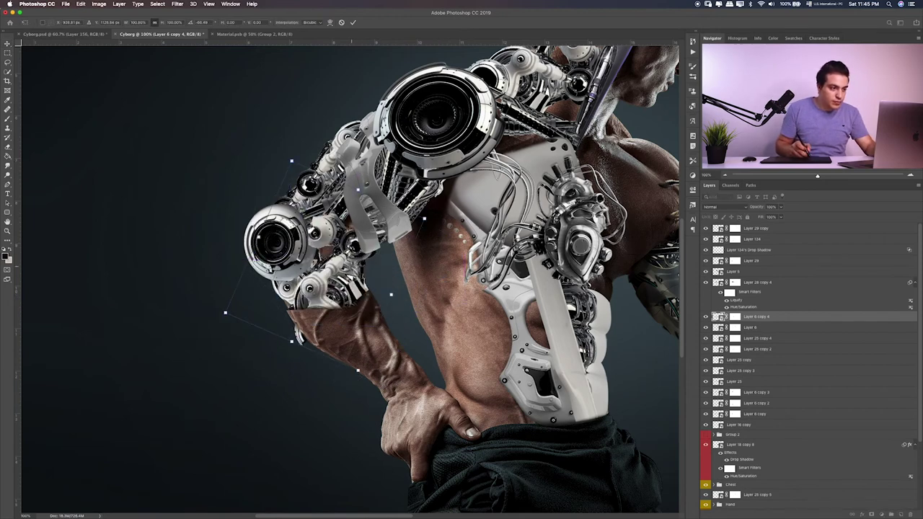
right_click(351, 289)
left_click(375, 379)
left_click_drag(375, 379, 383, 325)
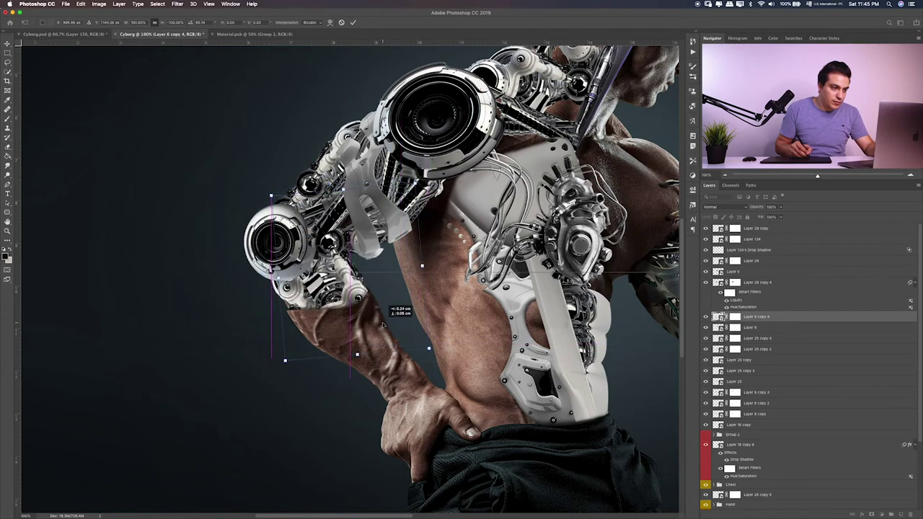
left_click_drag(383, 326, 382, 327)
key("Return")
key("ctrl+plus")
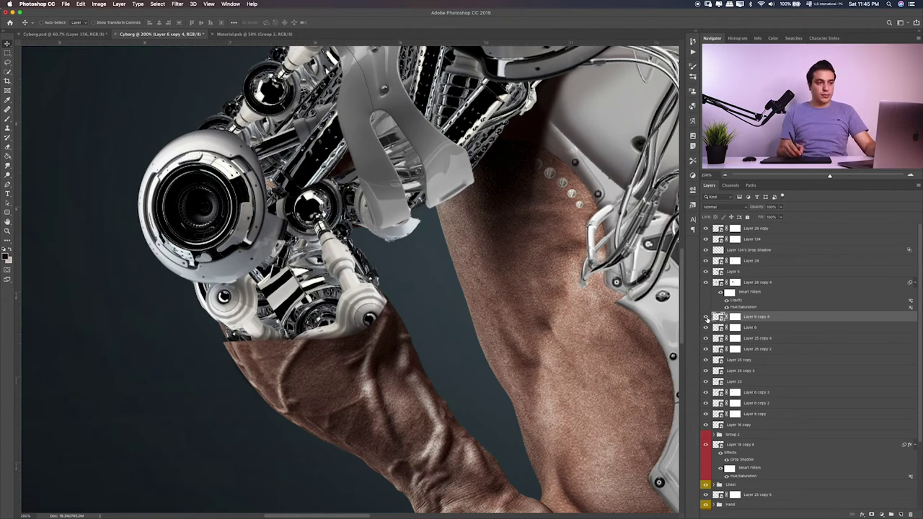
Step: Paint Layer 6 copy 4's mask black over the grey lower edge, then white to restore elbow detail
left_click(735, 316)
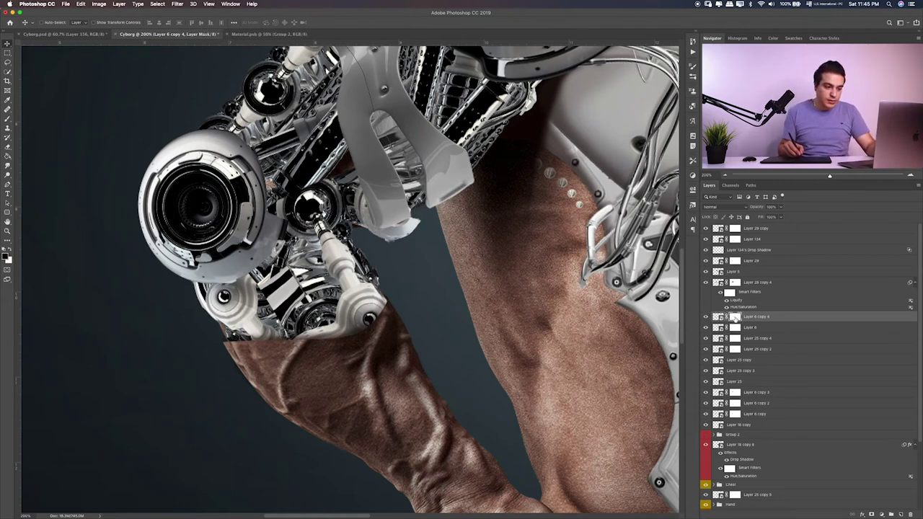
key("b")
left_click_drag(424, 221, 393, 237)
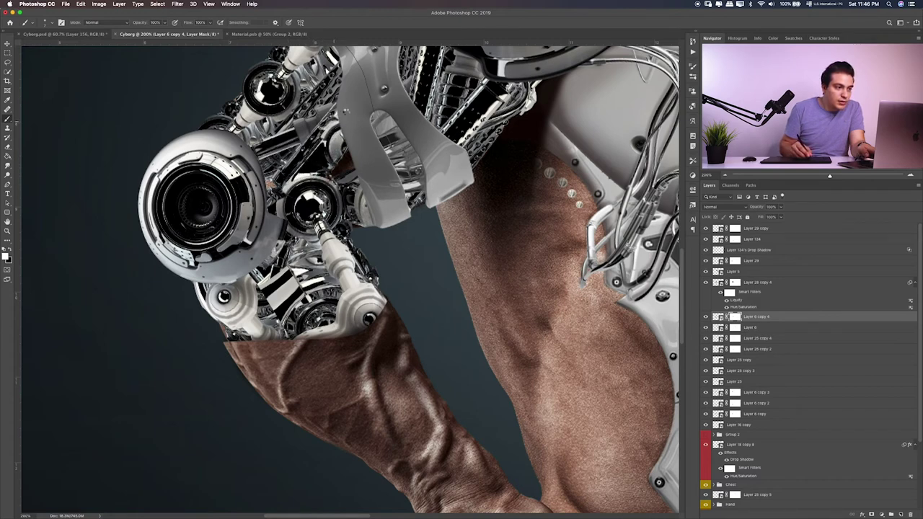
key("x")
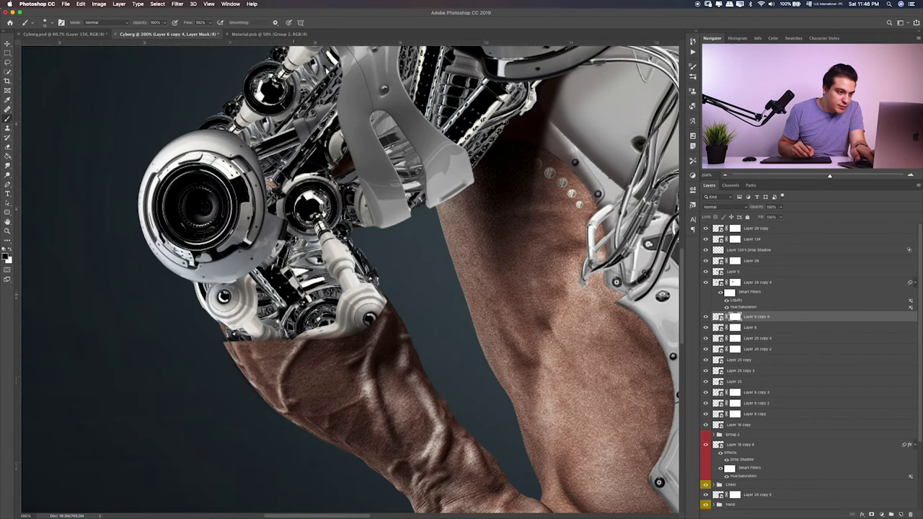
mouse_move(310, 324)
left_mouse_down()
mouse_move(317, 330)
mouse_move(296, 328)
mouse_move(307, 317)
mouse_move(339, 337)
left_mouse_up()
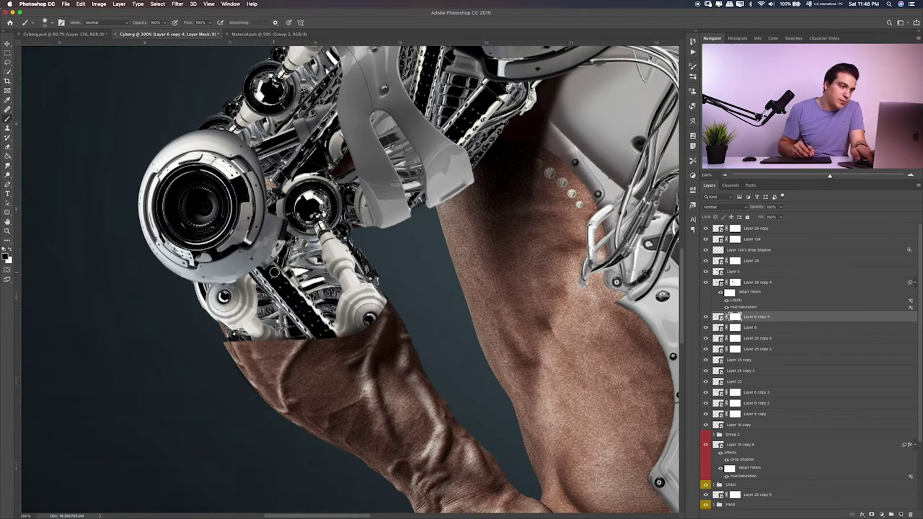
left_click(735, 260)
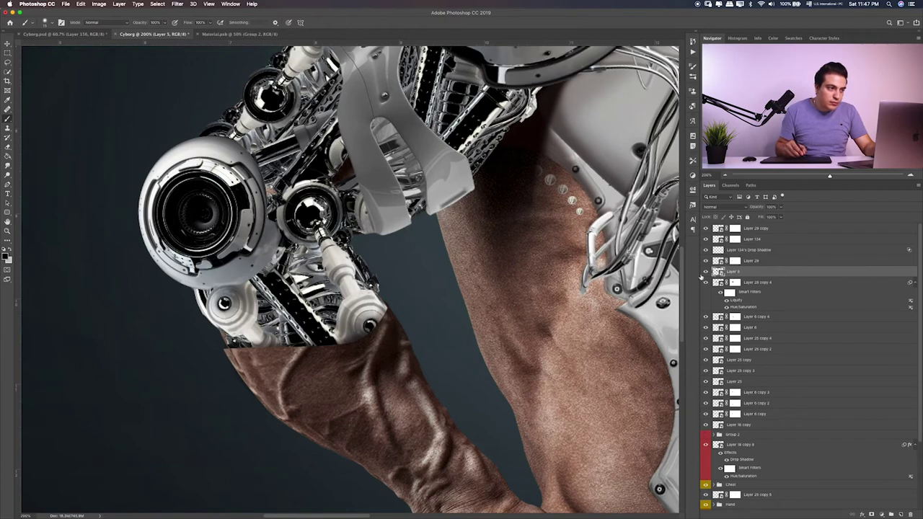
Step: Zoom around the figure and toggle Layer 6 copy and Group 2 to compare the arm and cables
left_click(715, 272)
scroll(353, 281, "up", 5)
scroll(495, 307, "up", 3)
scroll(495, 307, "right", 3)
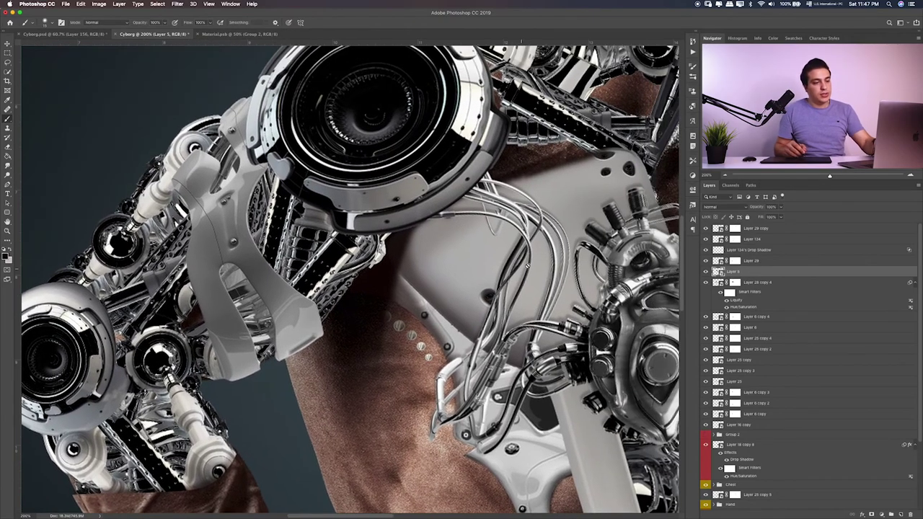
key("ctrl+minus")
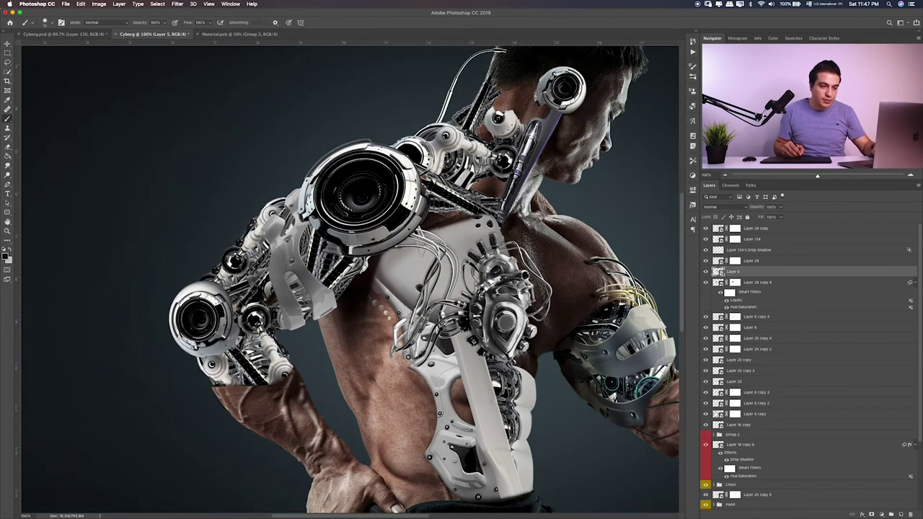
left_click(706, 414)
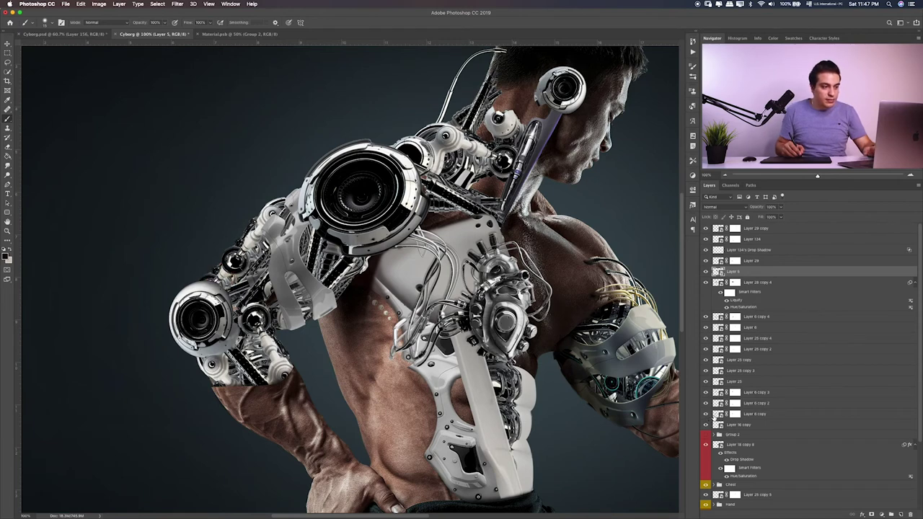
scroll(545, 400, "right", 5)
scroll(504, 382, "down", 2)
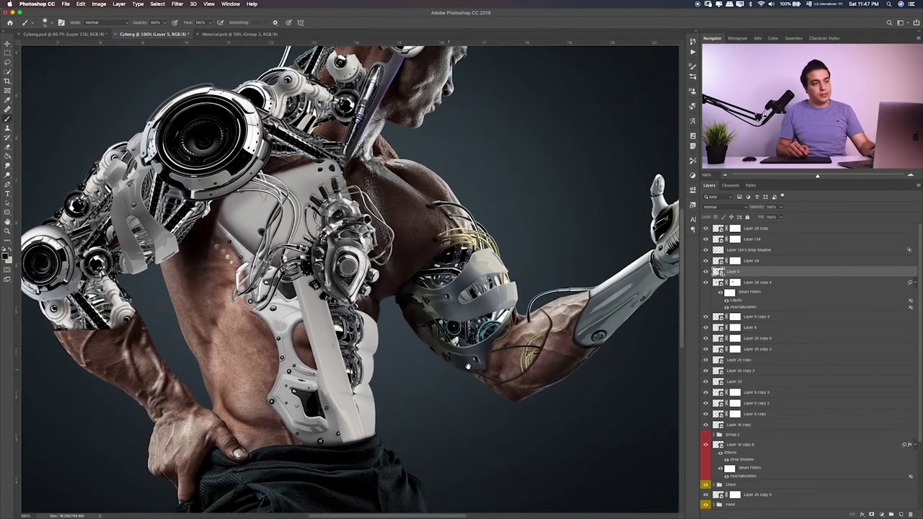
scroll(771, 429, "down", 3)
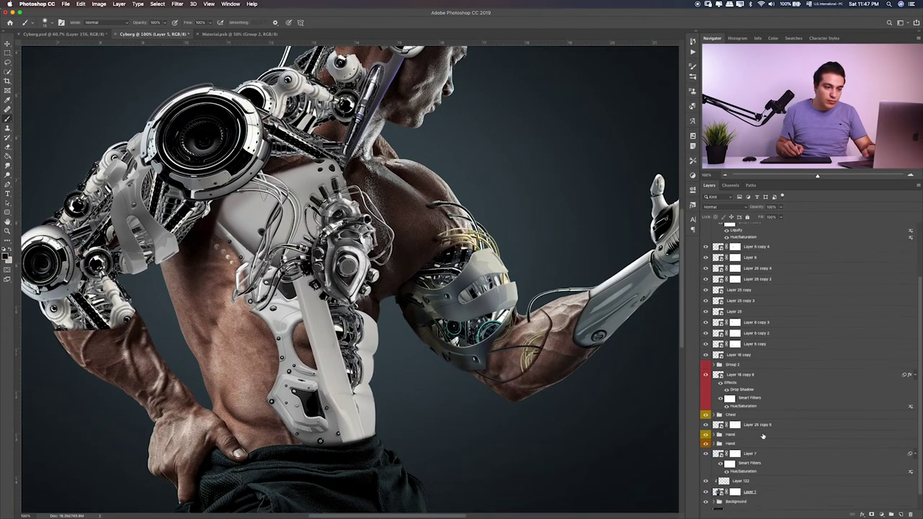
scroll(730, 390, "down", 2)
left_click(706, 347)
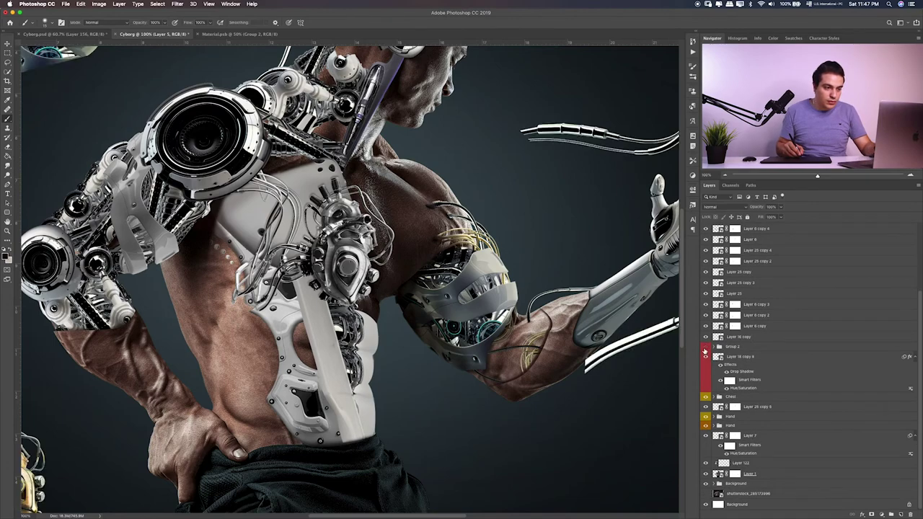
left_click(706, 348)
key("ctrl+0")
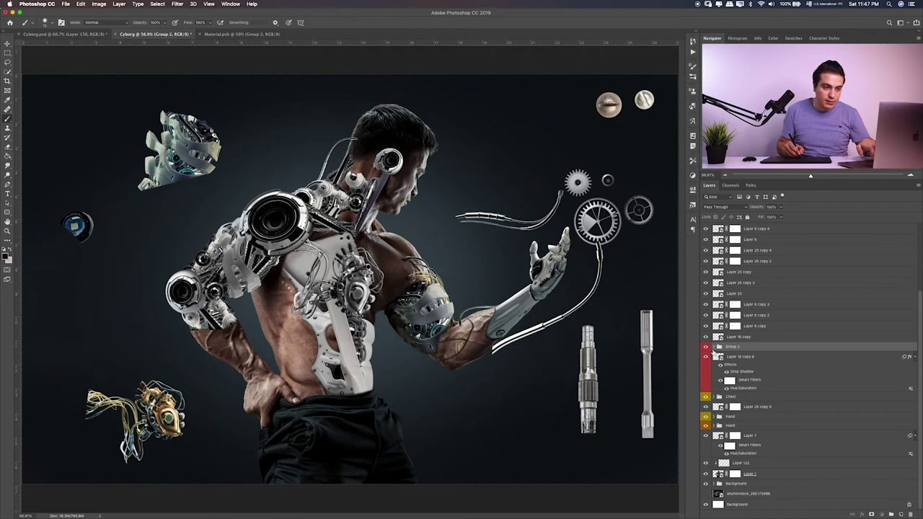
Step: Locate the white cable's layer inside Group 2, duplicate it, and drag the copy to the stack top
left_click(712, 347)
left_click(705, 253)
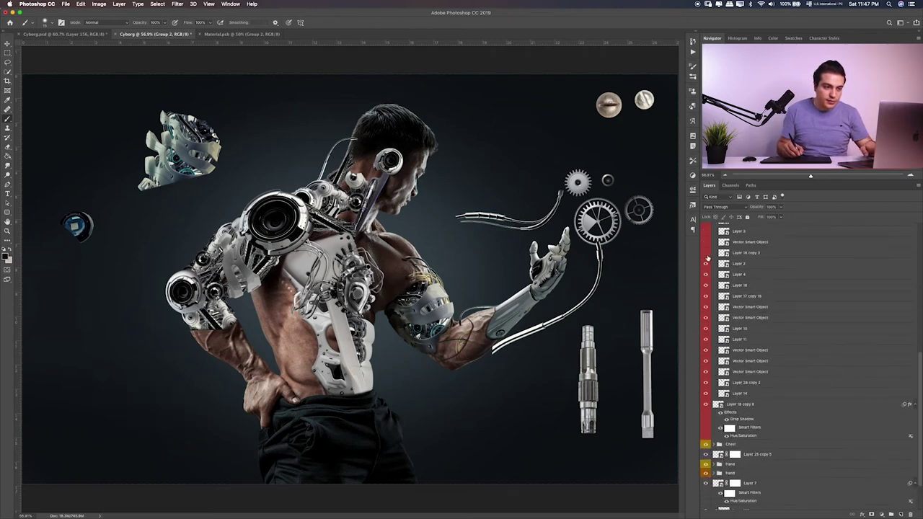
left_click(706, 253)
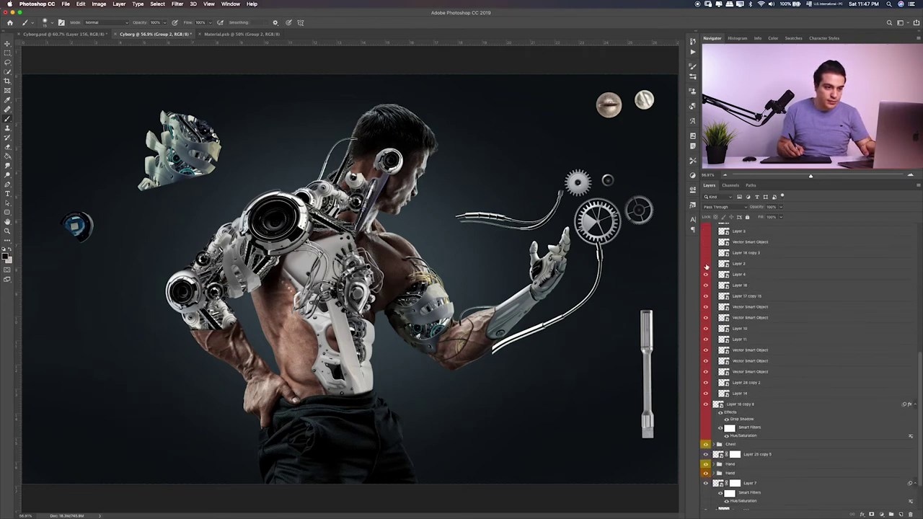
left_click(705, 264)
left_click(705, 274)
left_click(706, 253)
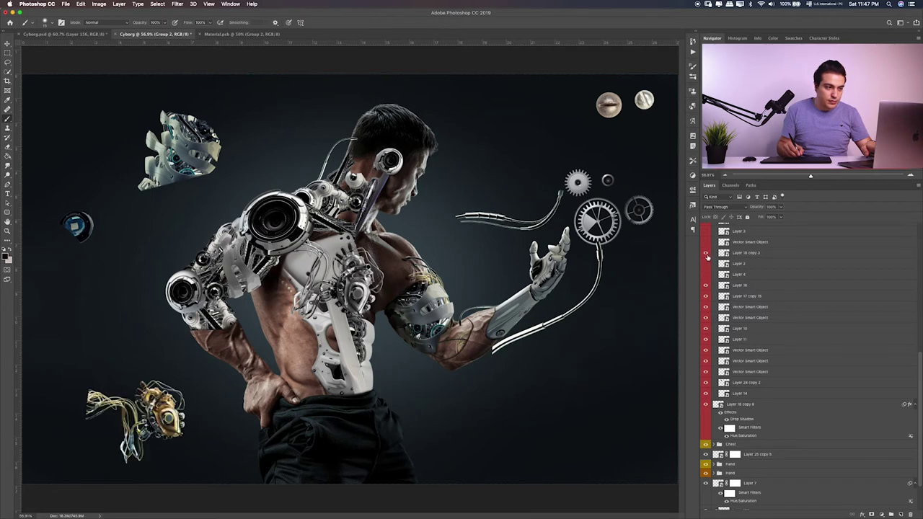
left_click(706, 294)
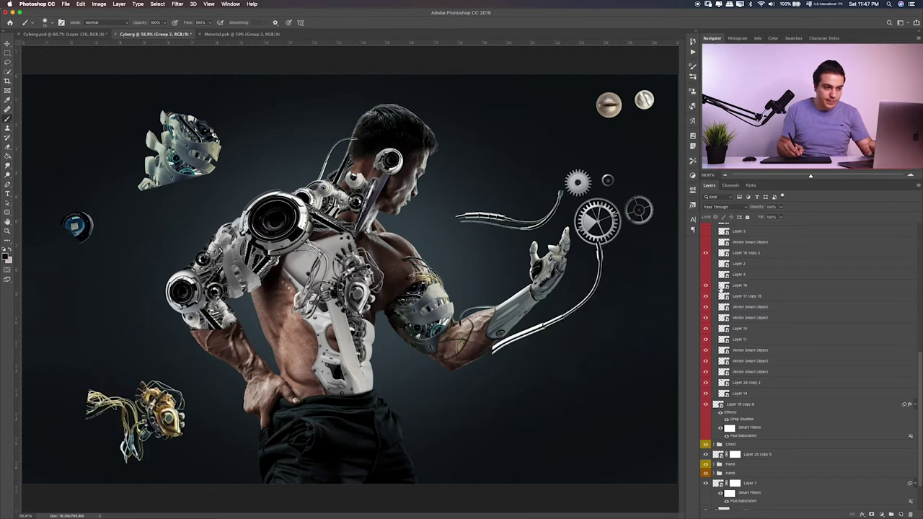
left_click(717, 287)
left_click(706, 295)
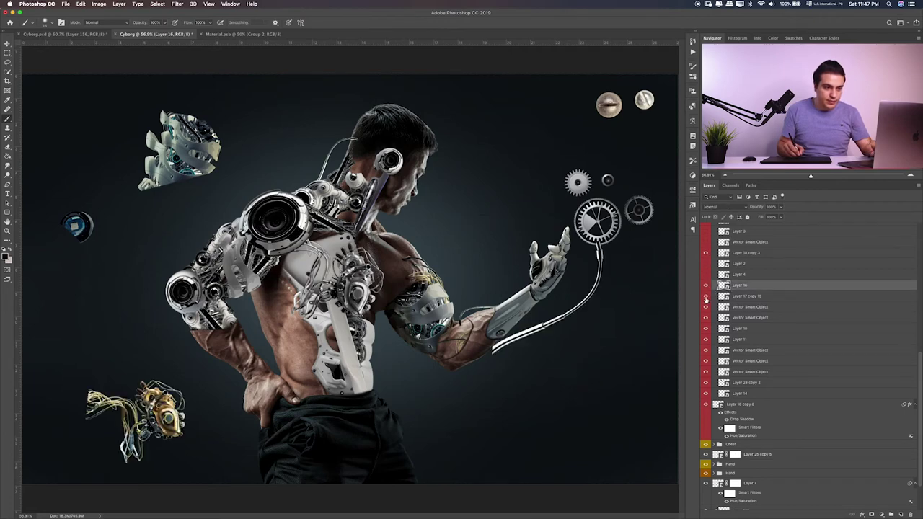
left_click(743, 297)
key("ctrl+j")
mouse_move(739, 296)
left_mouse_down()
mouse_move(761, 206)
mouse_move(744, 230)
left_mouse_up()
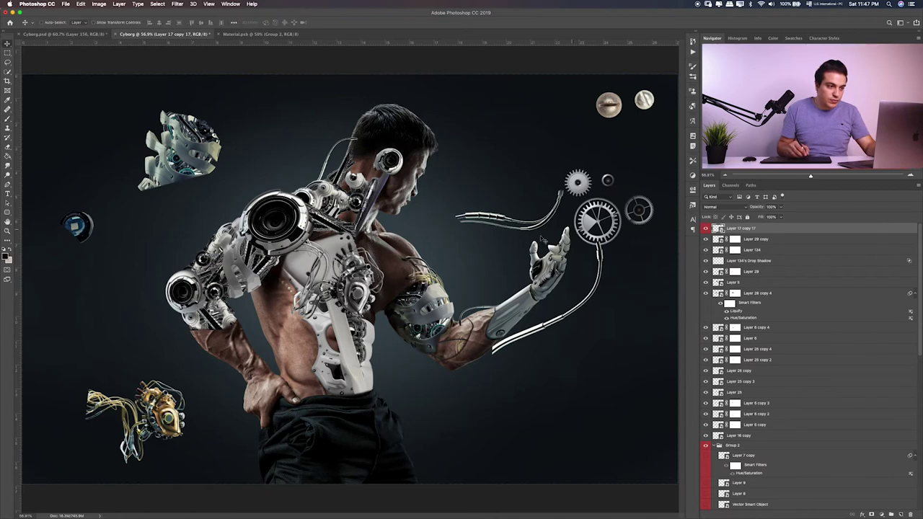
Step: Move the cable copy onto the man's back, hide Group 2, and place the layer below Layer 25
key("v")
left_click_drag(528, 219, 366, 281)
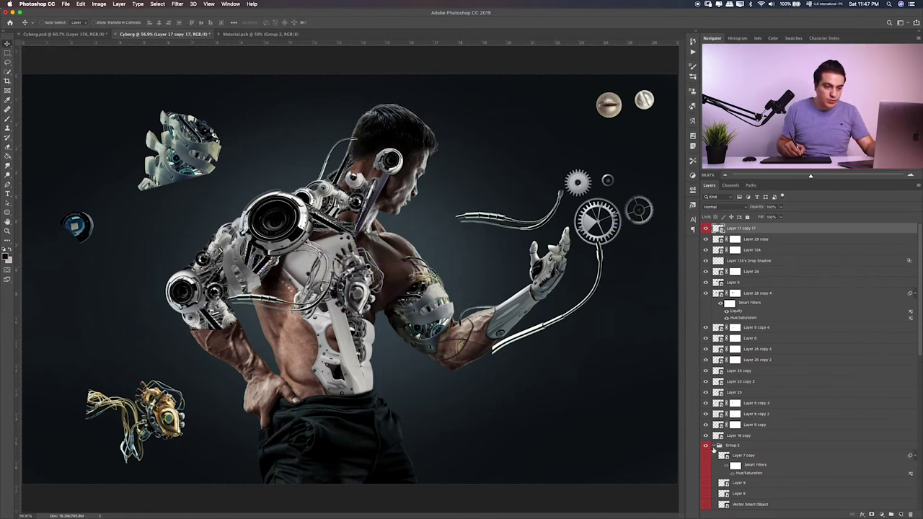
left_click(711, 445)
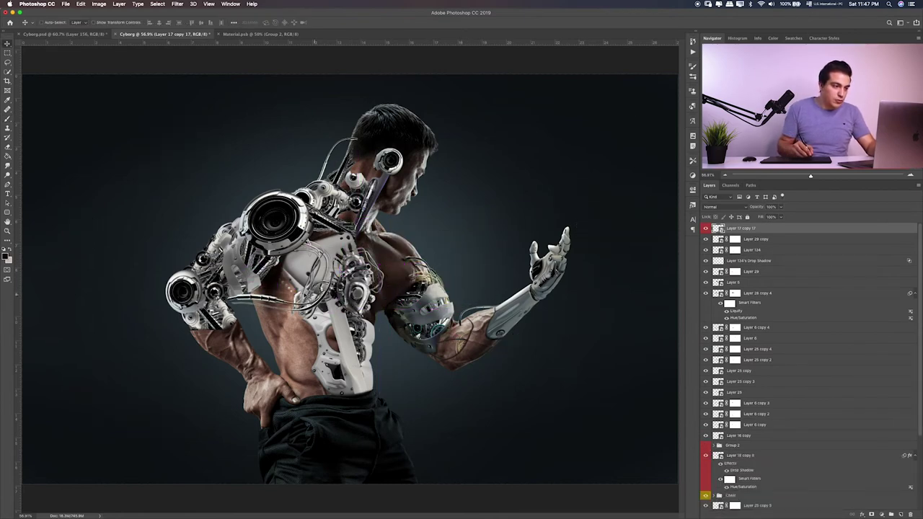
left_click_drag(304, 296, 274, 321)
key("super+plus")
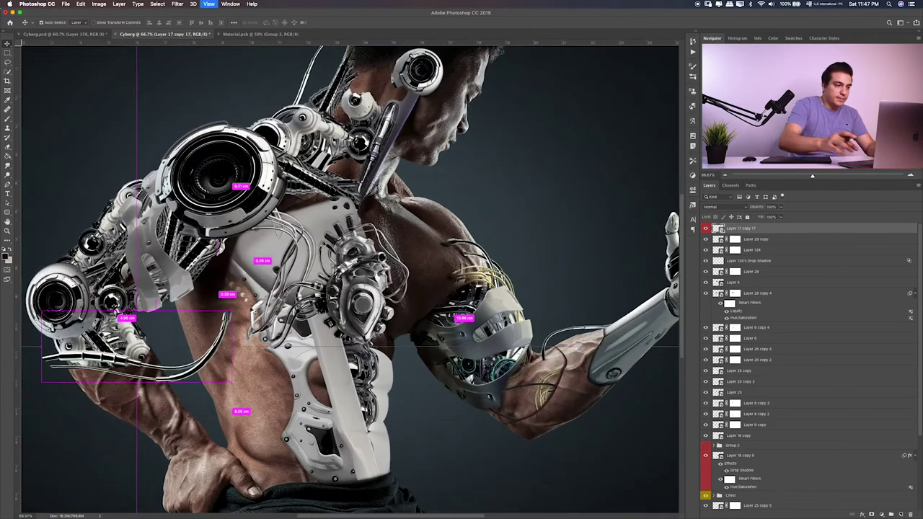
left_click_drag(351, 327, 506, 272)
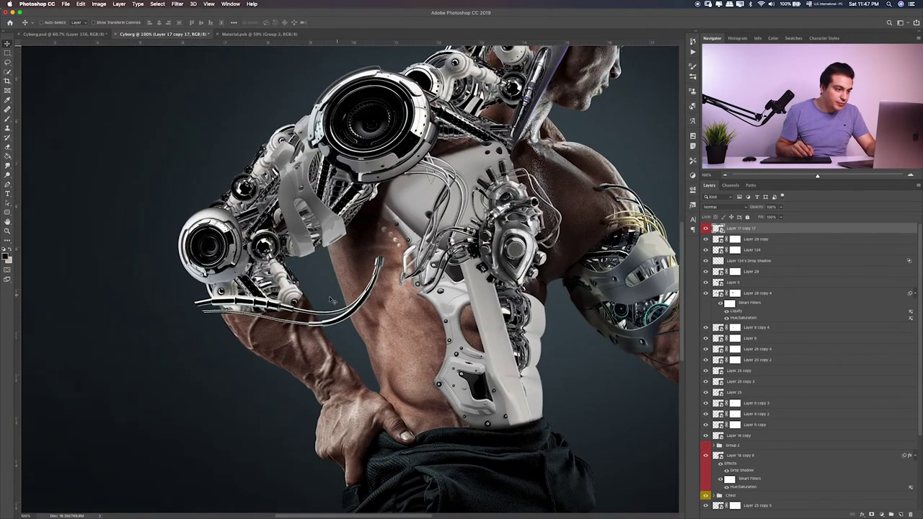
left_click_drag(337, 300, 376, 295)
left_click_drag(767, 231, 753, 396)
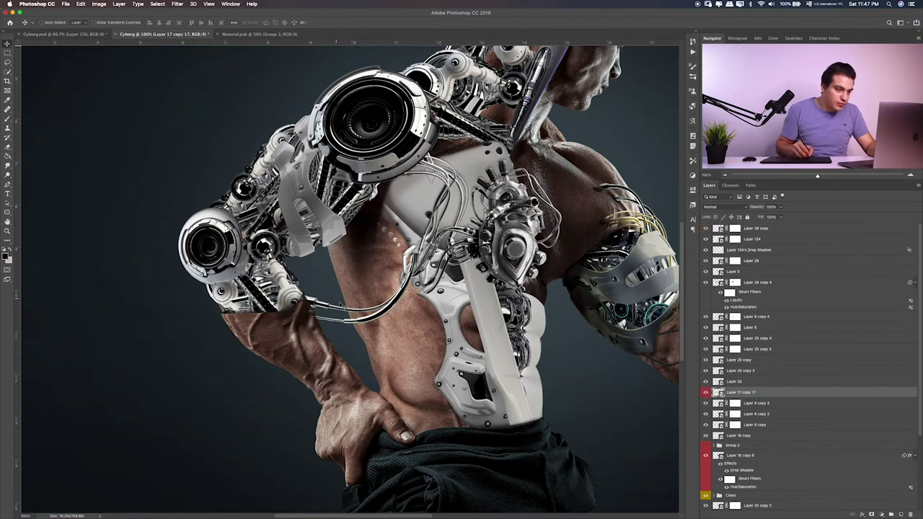
left_click_drag(340, 306, 320, 263)
Step: Rotate the cable so it curves downward and reposition it along the back
key("ctrl+t")
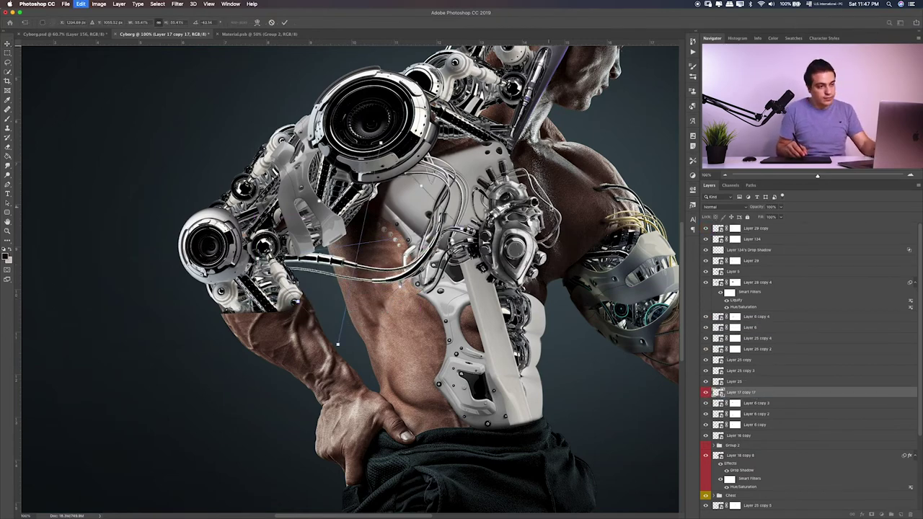
key("Return")
key("ctrl+t")
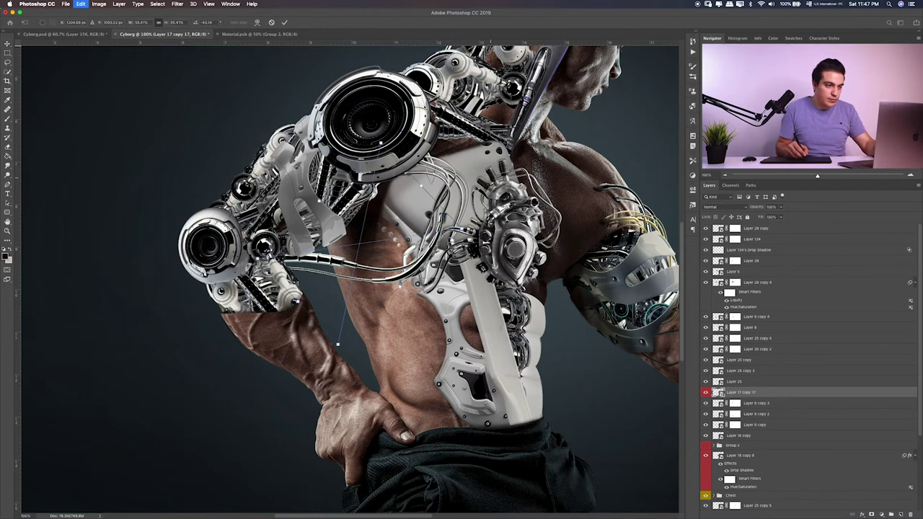
mouse_move(433, 217)
left_mouse_down()
mouse_move(402, 240)
mouse_move(332, 257)
mouse_move(387, 294)
left_mouse_up()
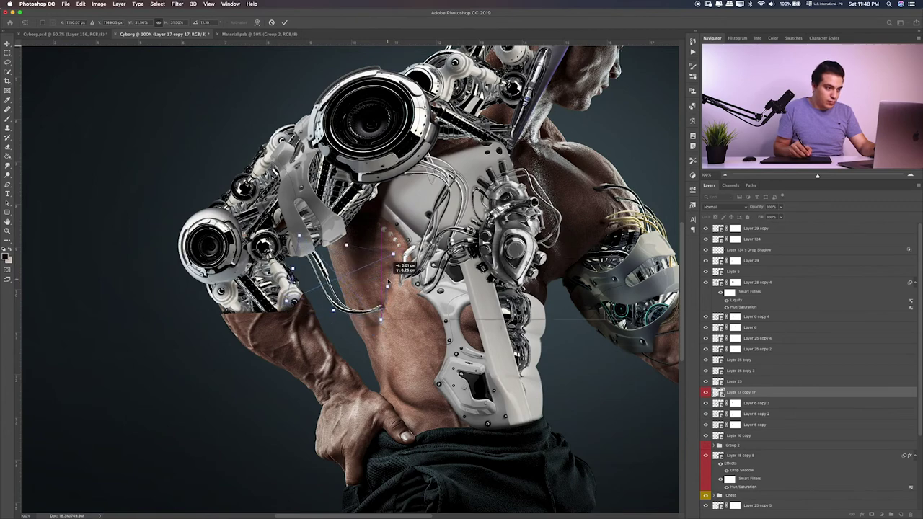
key("Return")
key("ctrl+plus")
key("ctrl+t")
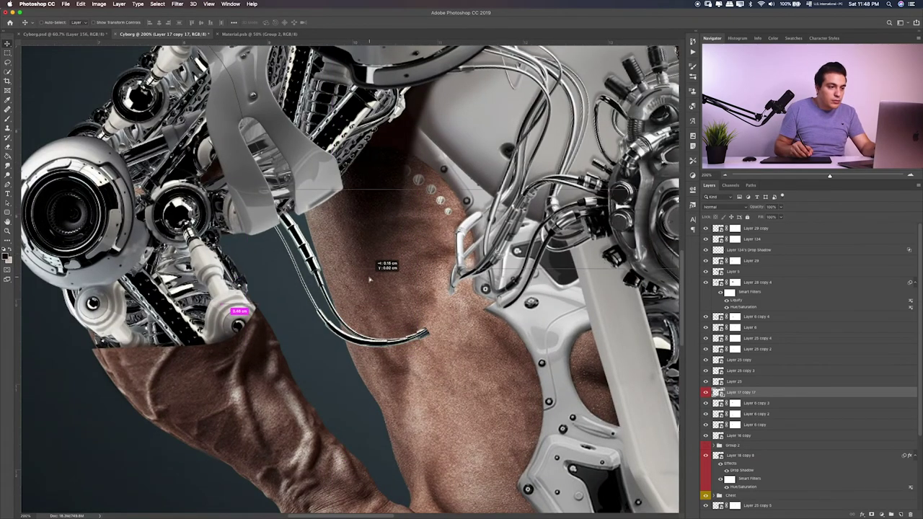
left_click_drag(379, 319, 380, 321)
key("Return")
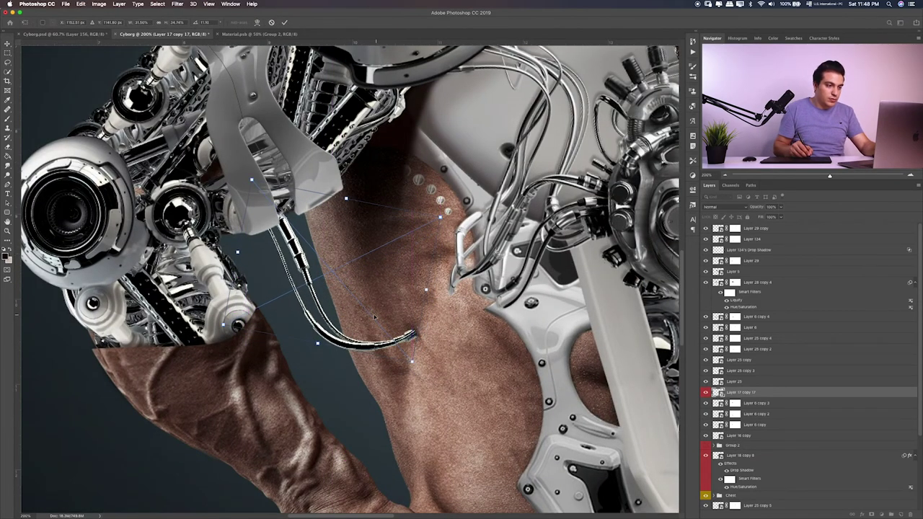
Step: Darken the cable with Hue/Saturation Lightness -48
key("ctrl+u")
left_click_drag(444, 219, 428, 223)
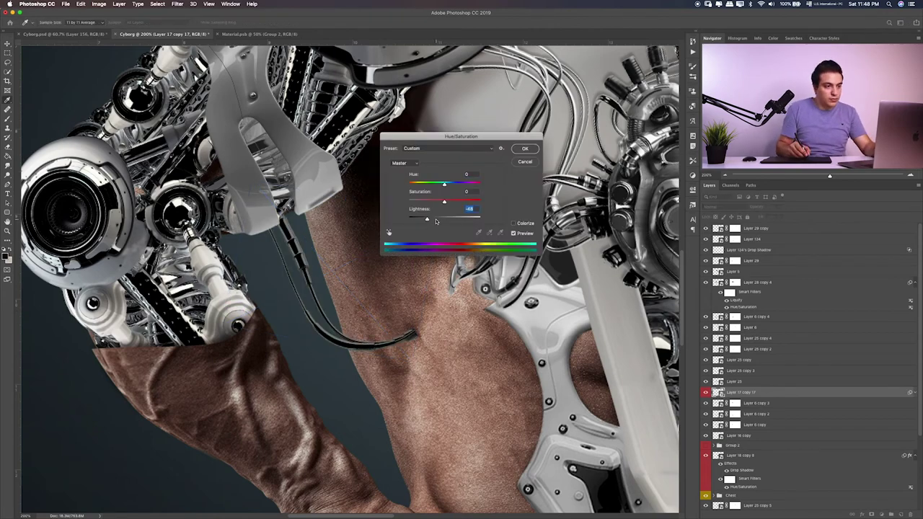
left_click(525, 148)
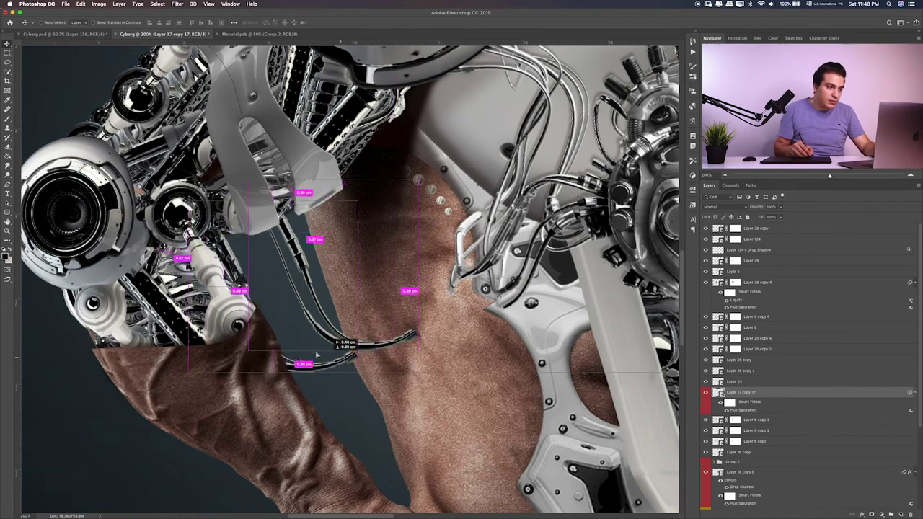
Step: Duplicate Layer 16 from Group 2 and place the copy under Layer 17 copy 17
left_click_drag(378, 349, 454, 266)
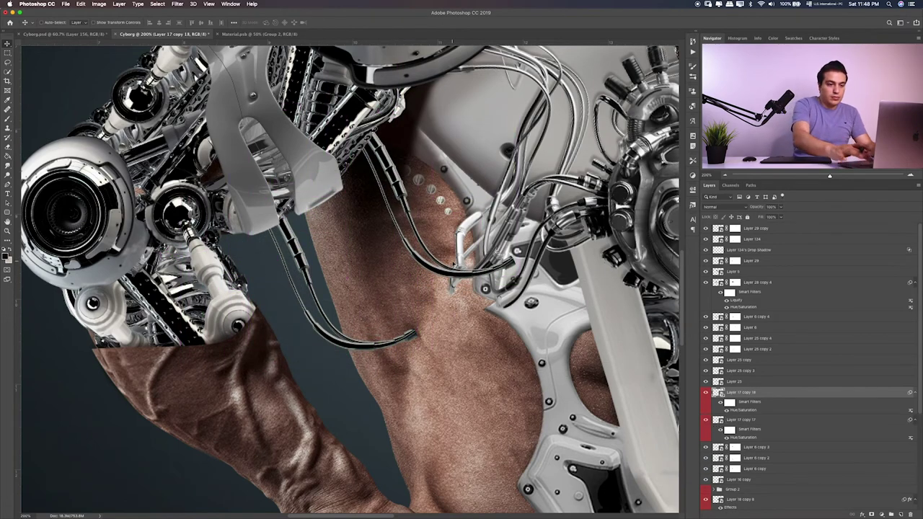
key("ctrl+z")
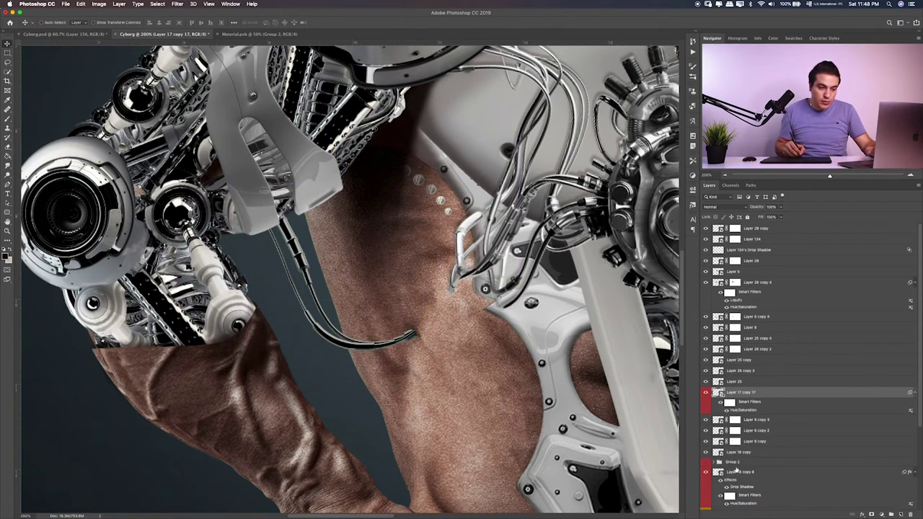
scroll(722, 472, "down", 2)
scroll(723, 471, "down", 2)
left_click(717, 382)
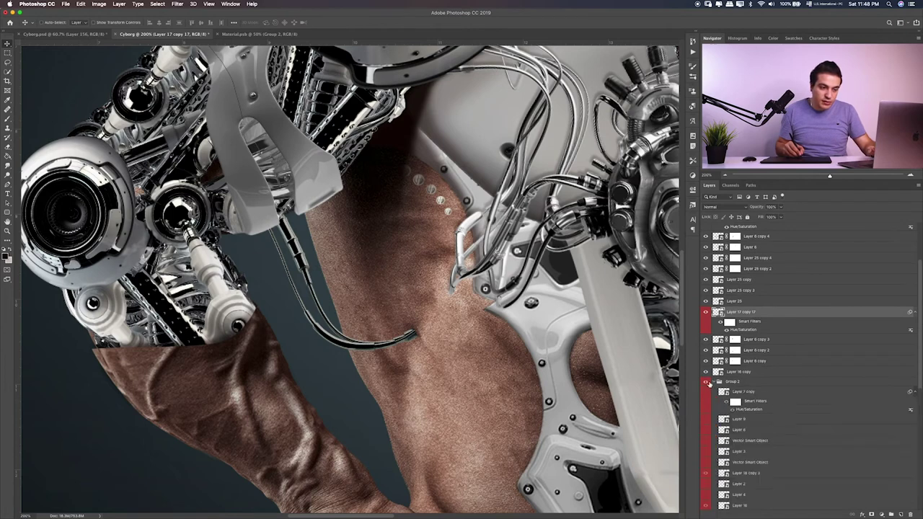
scroll(710, 383, "down", 2)
scroll(709, 384, "down", 2)
scroll(710, 384, "down", 2)
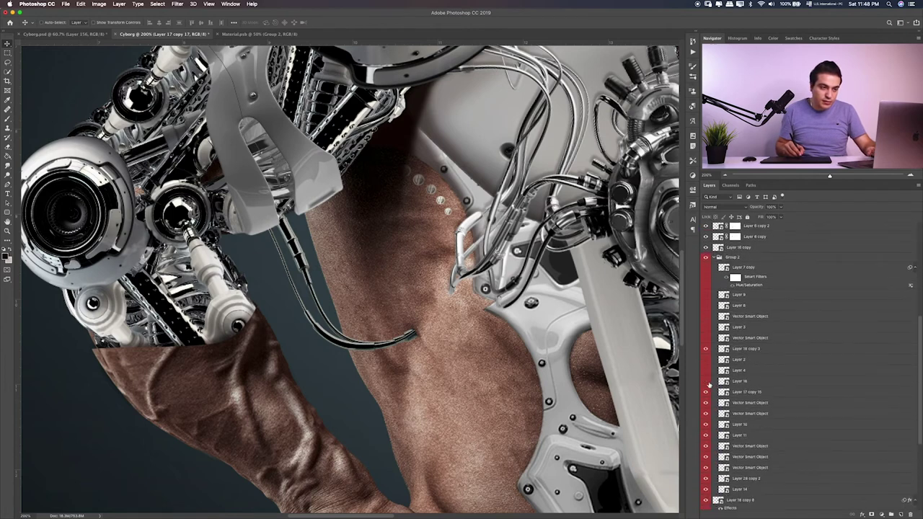
left_click(736, 384)
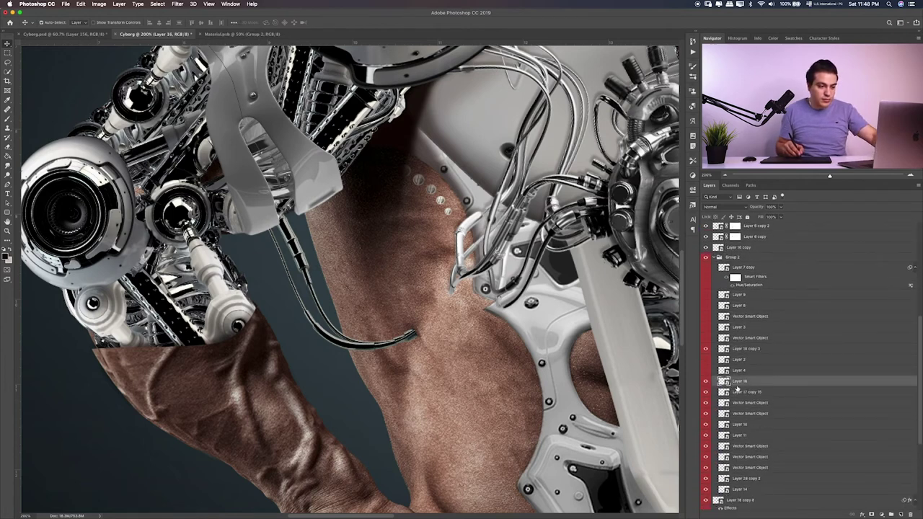
key("ctrl+j")
left_click_drag(764, 385, 752, 254)
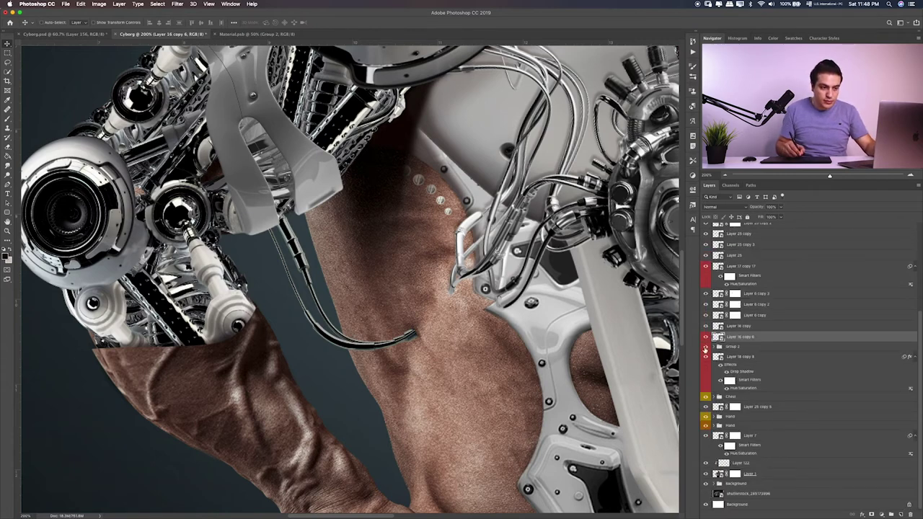
left_click_drag(736, 339, 743, 289)
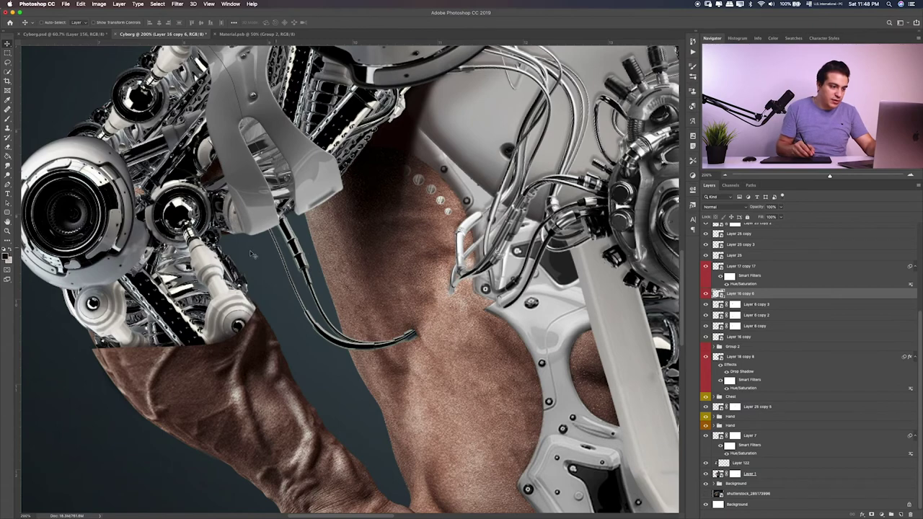
Step: Transform Layer 16 copy 6 into place beside the first cable on the back
key("ctrl+minus")
key("ctrl+minus")
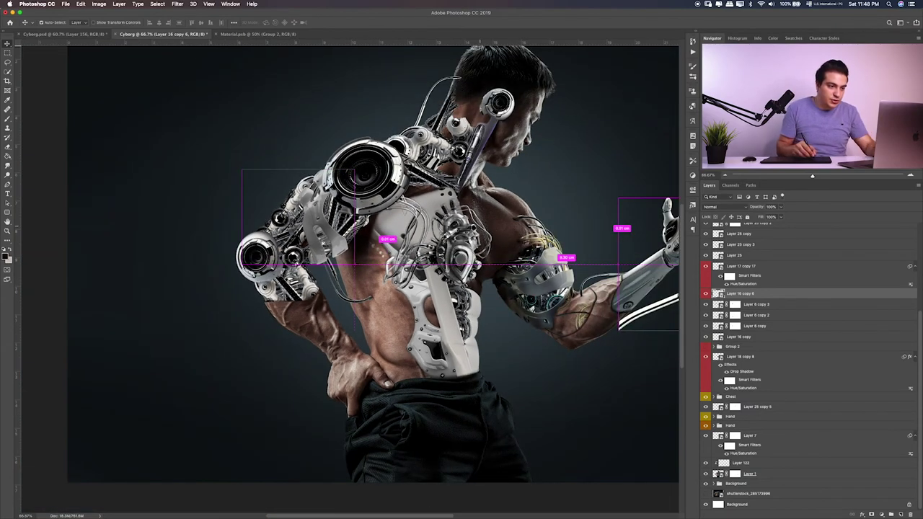
key("ctrl+t")
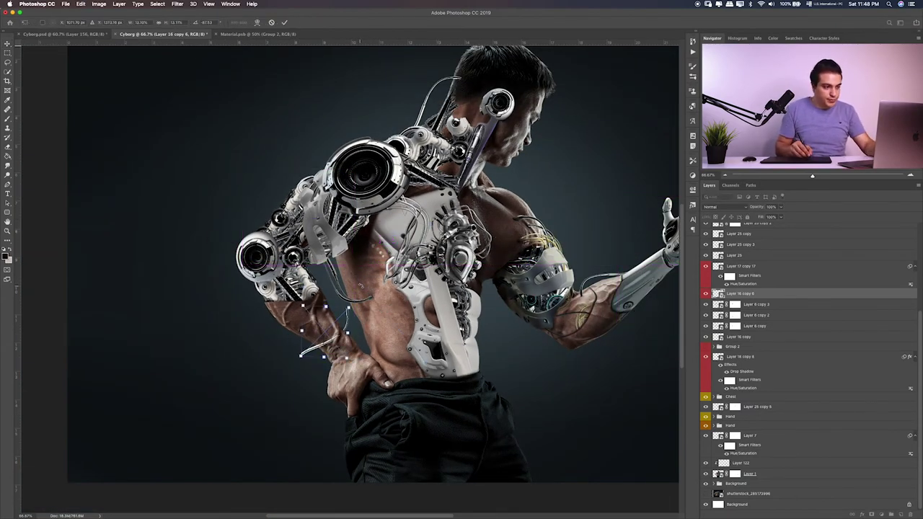
key("ctrl+plus")
key("ctrl+plus")
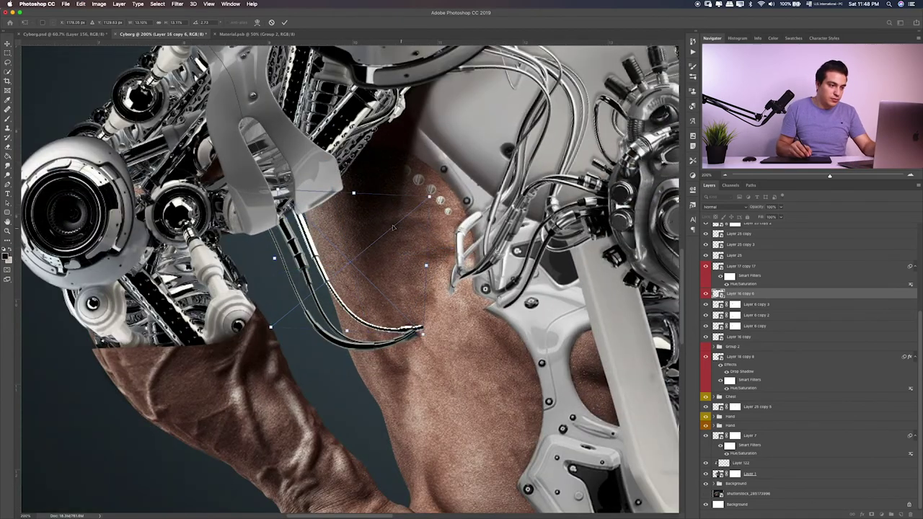
mouse_move(317, 238)
left_mouse_down()
mouse_move(283, 271)
mouse_move(345, 233)
left_mouse_up()
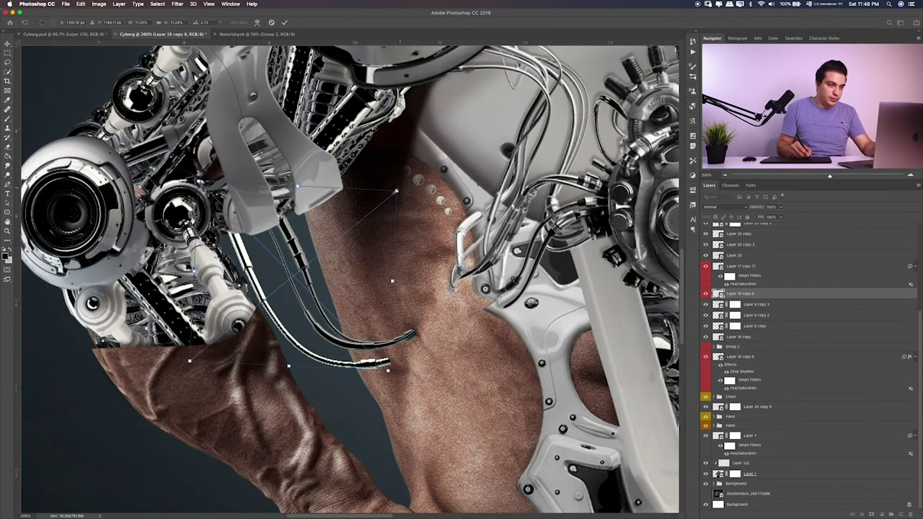
key("Return")
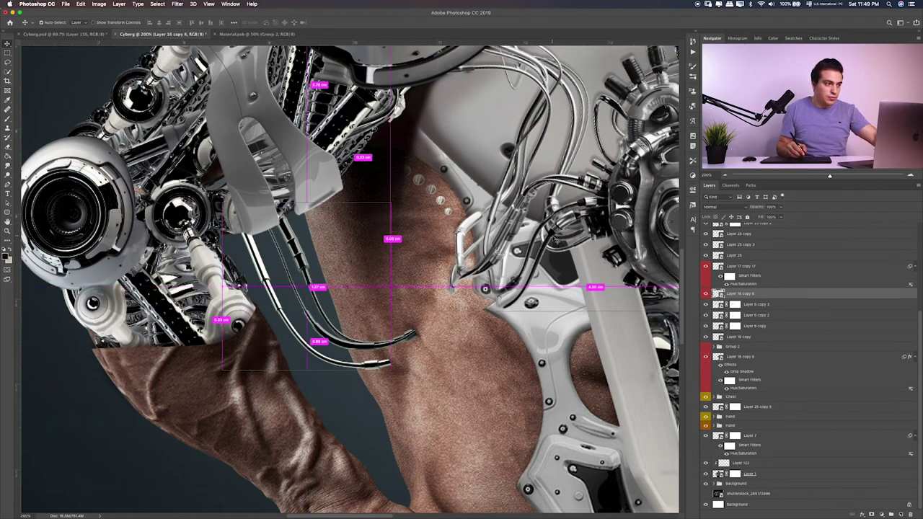
Step: Darken the new cable with Hue/Saturation Lightness -40 and nudge it right and down
key("ctrl+u")
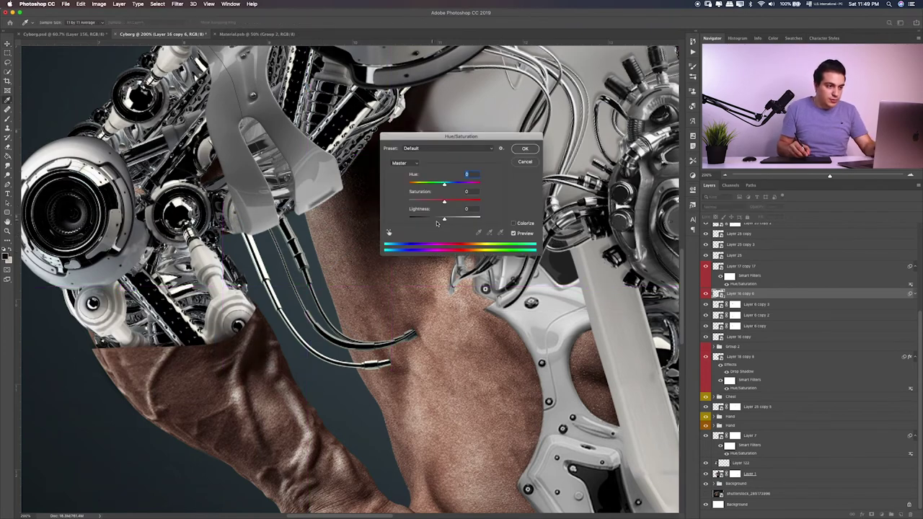
left_click_drag(444, 218, 430, 221)
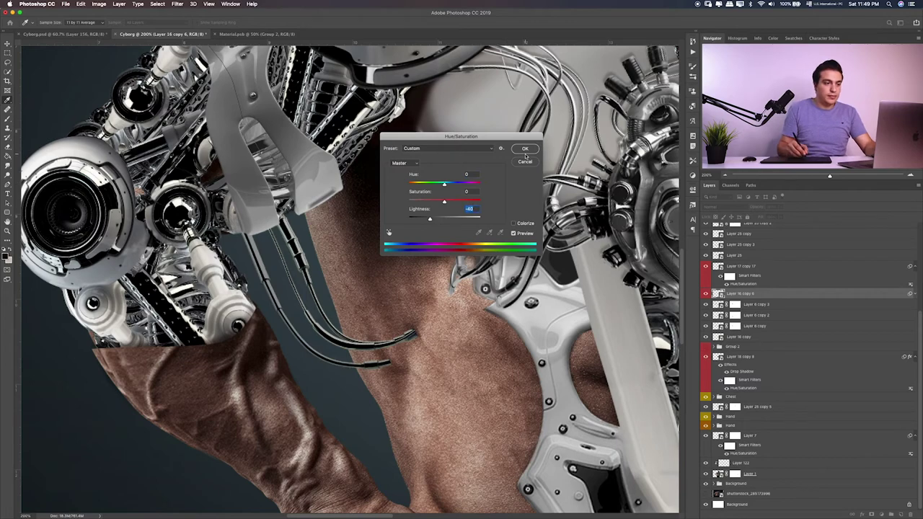
key("Return")
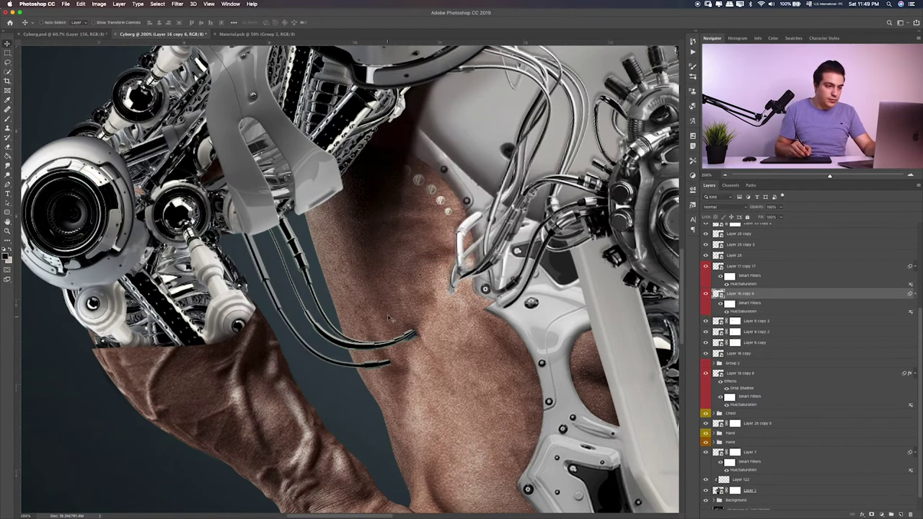
left_click_drag(401, 317, 413, 332)
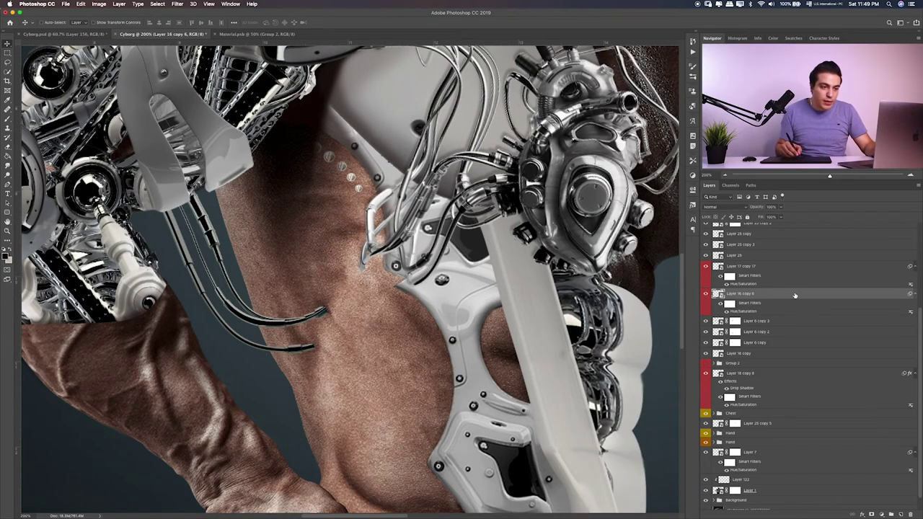
Step: Create Layer 135, choose the Brush, and drag the layer beneath Layer 16 copy 6
left_click(901, 514)
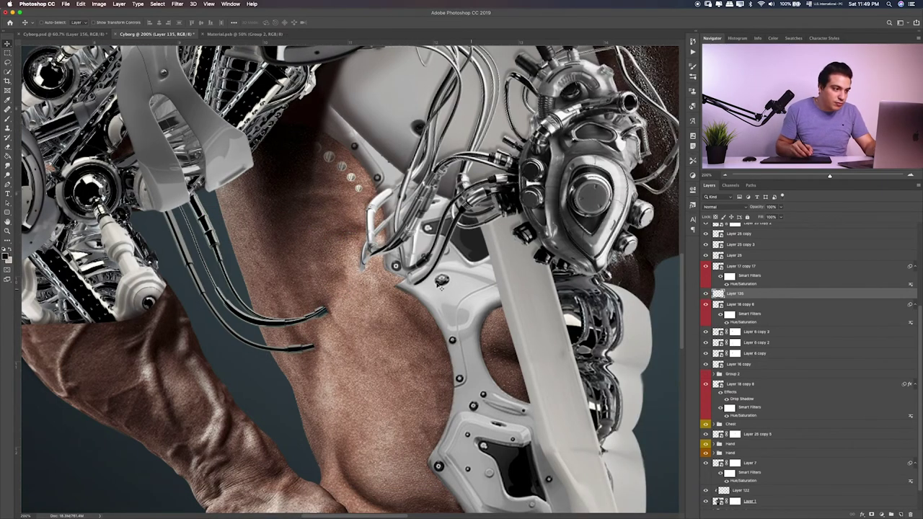
key("b")
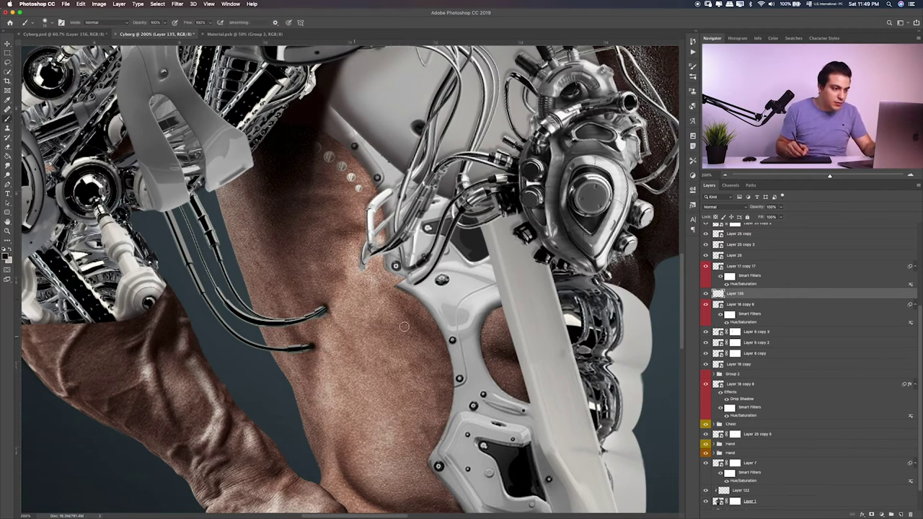
left_click_drag(759, 296, 753, 326)
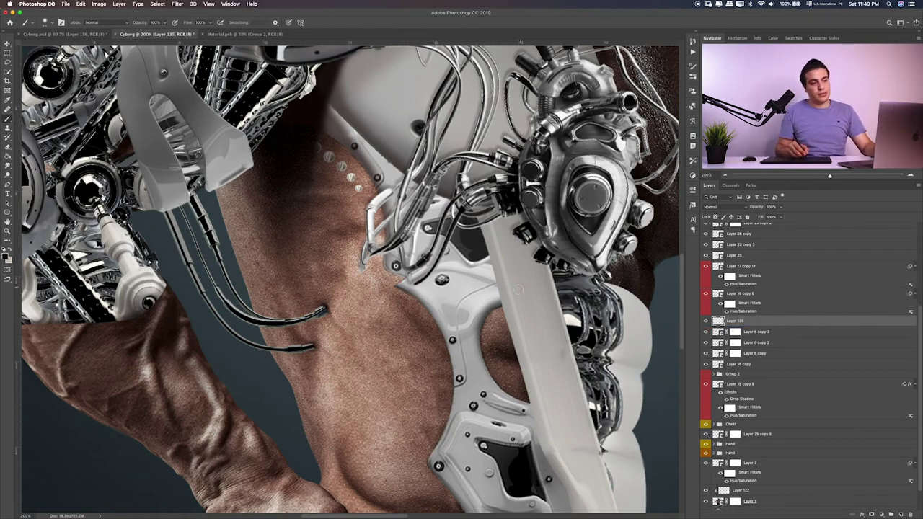
key("ctrl+0")
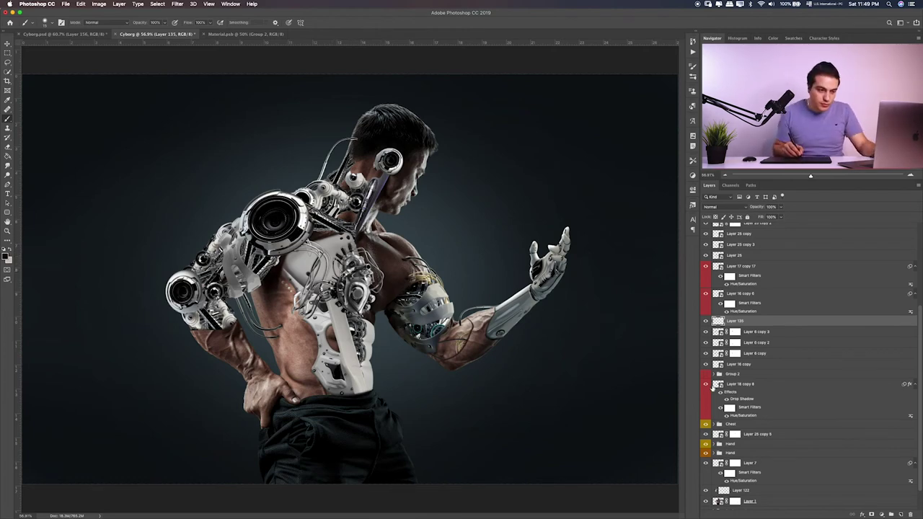
Step: Duplicate the golden heart Layer 18 copy 3, move the copy up the stack, and hide Group 2
left_click(713, 374)
left_click(754, 457)
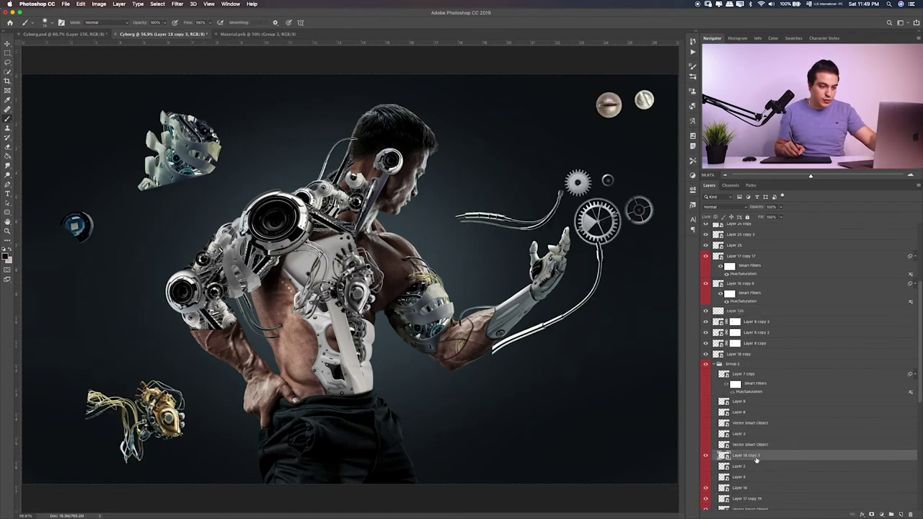
key("ctrl+j")
left_click_drag(759, 456, 750, 307)
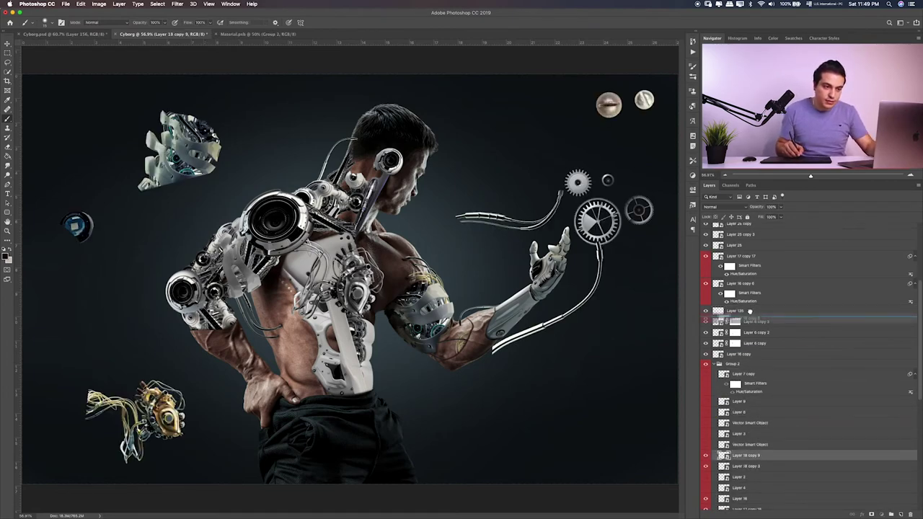
left_click(718, 374)
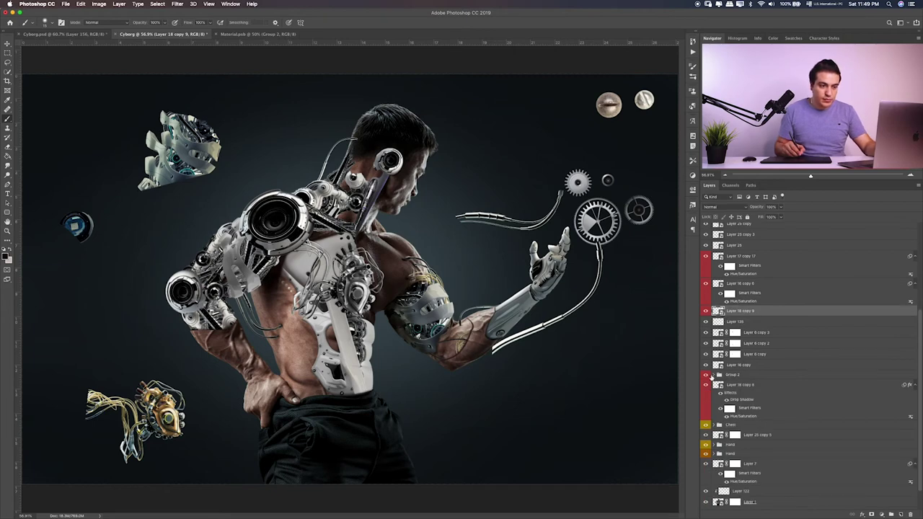
left_click(706, 375)
Step: Move the heart copy onto the man's upper back and rotate it to about 95°
key("ctrl+plus")
key("ctrl+plus")
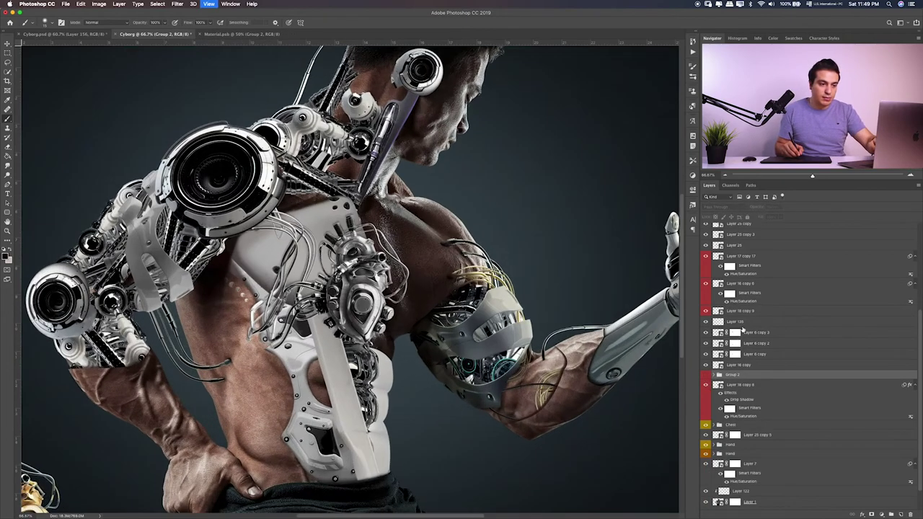
left_click(740, 312)
key("v")
left_click_drag(197, 385, 461, 171)
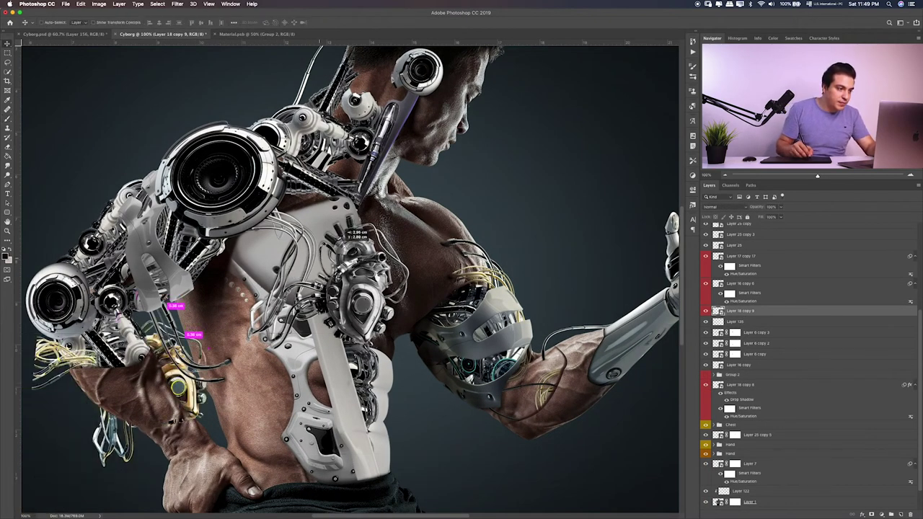
left_click_drag(343, 257, 379, 196)
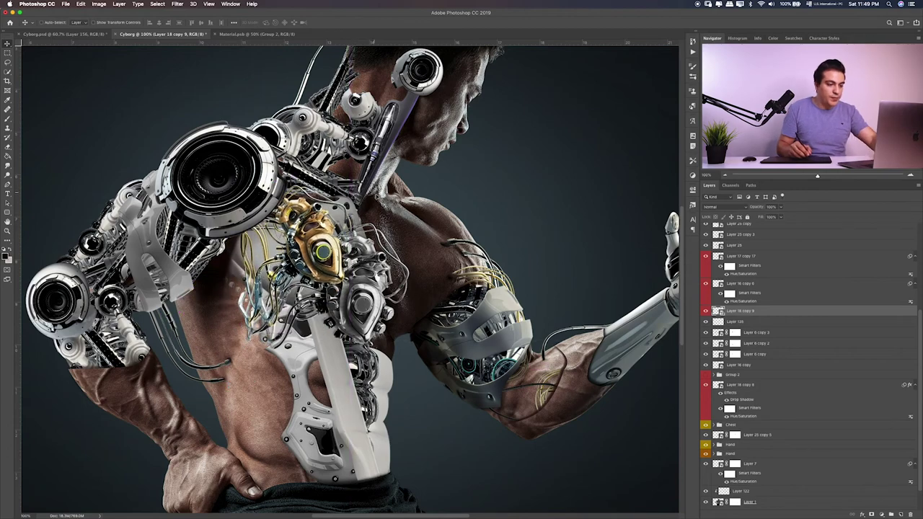
key("ctrl+t")
mouse_move(206, 347)
left_mouse_down()
mouse_move(375, 208)
mouse_move(303, 144)
left_mouse_up()
left_click_drag(288, 223, 241, 245)
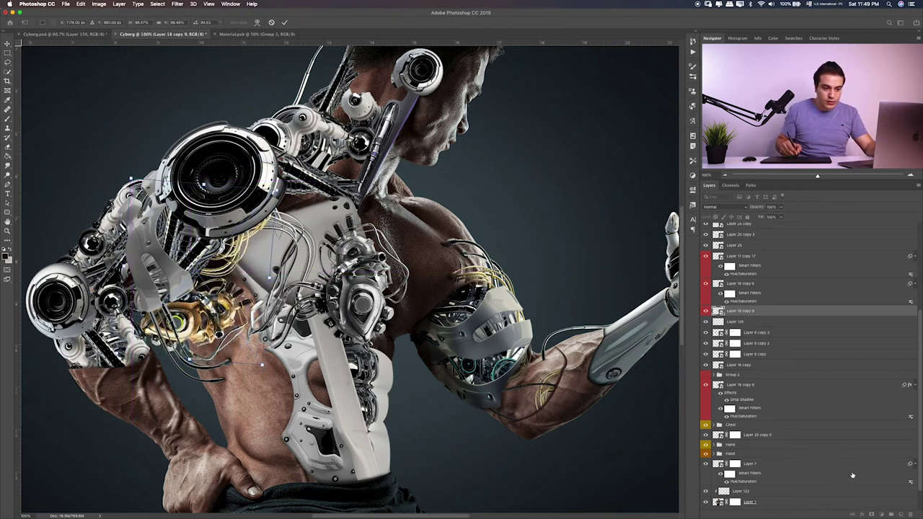
key("Return")
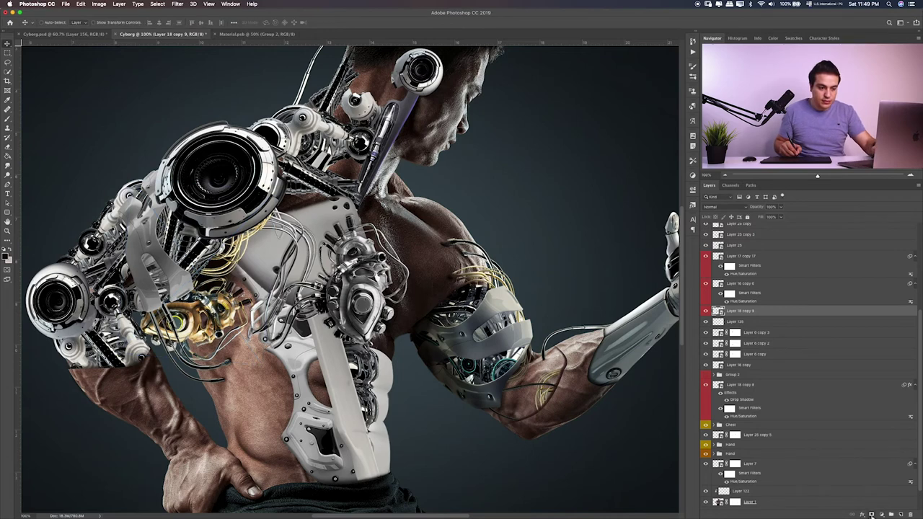
Step: Mask out the heart body in black, leaving golden wires, and shift them toward the shoulder
left_click(872, 514)
key("b")
mouse_move(225, 312)
left_mouse_down()
mouse_move(195, 332)
mouse_move(227, 321)
left_mouse_up()
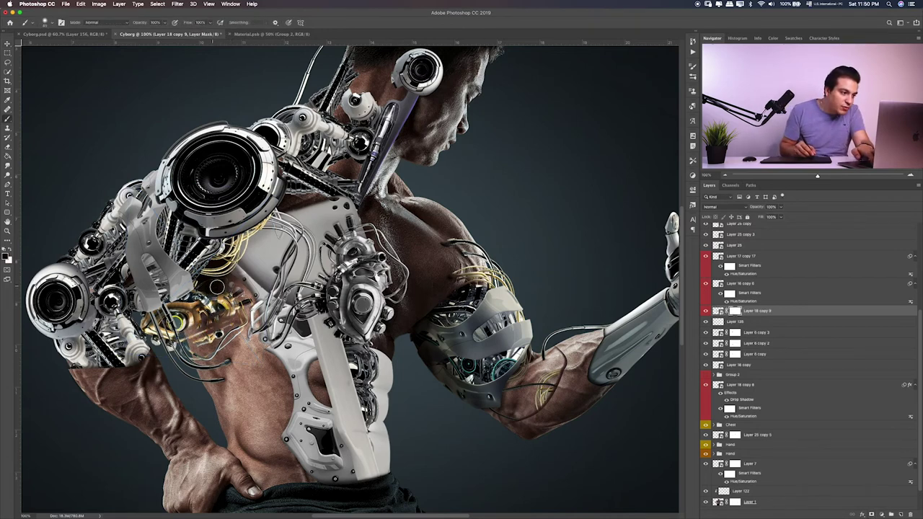
left_click_drag(209, 287, 173, 324)
left_click_drag(238, 288, 180, 384)
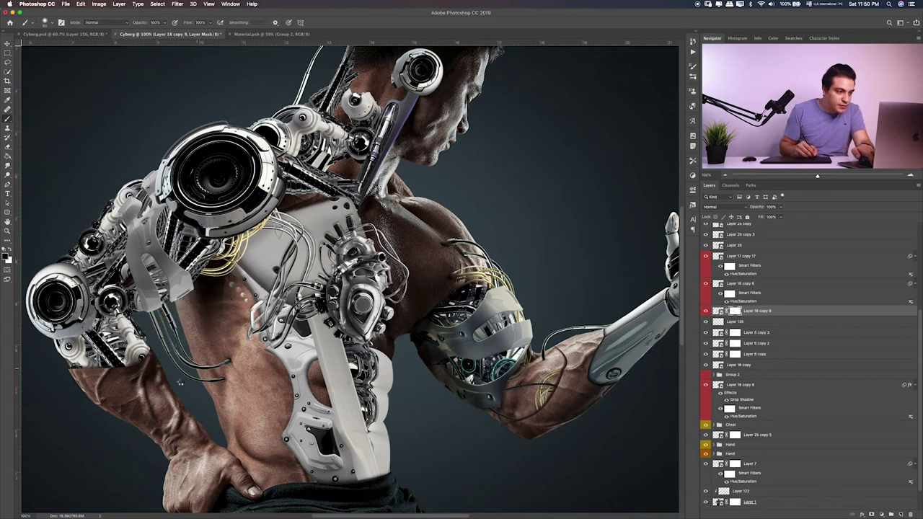
key("ctrl+t")
left_click_drag(238, 252, 340, 194)
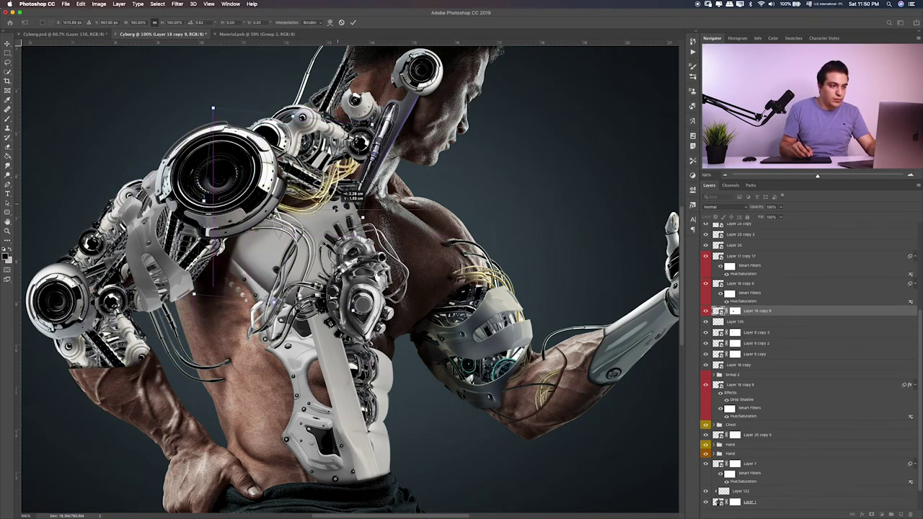
key("Return")
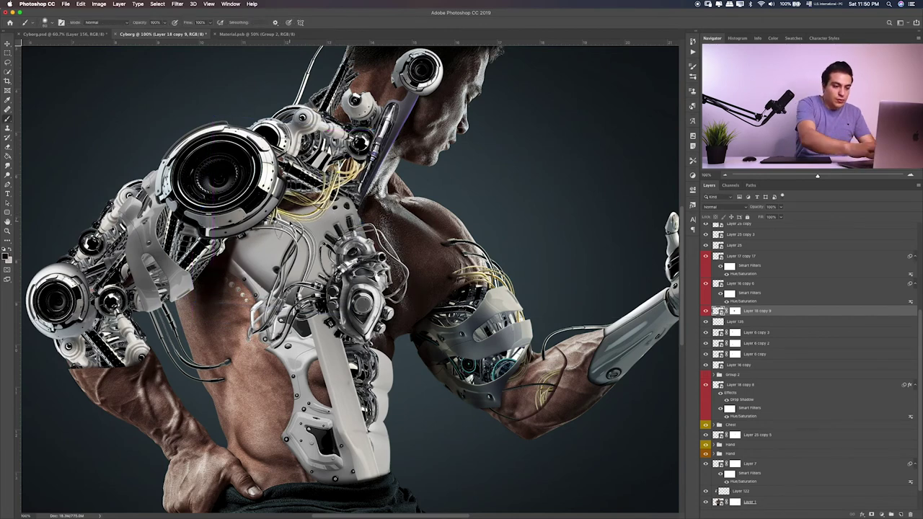
Step: Desaturate the heart wiring with Hue/Saturation at Saturation -100
key("ctrl+u")
key("Tab")
key("shift+Down")
key("shift+Down")
key("shift+Down")
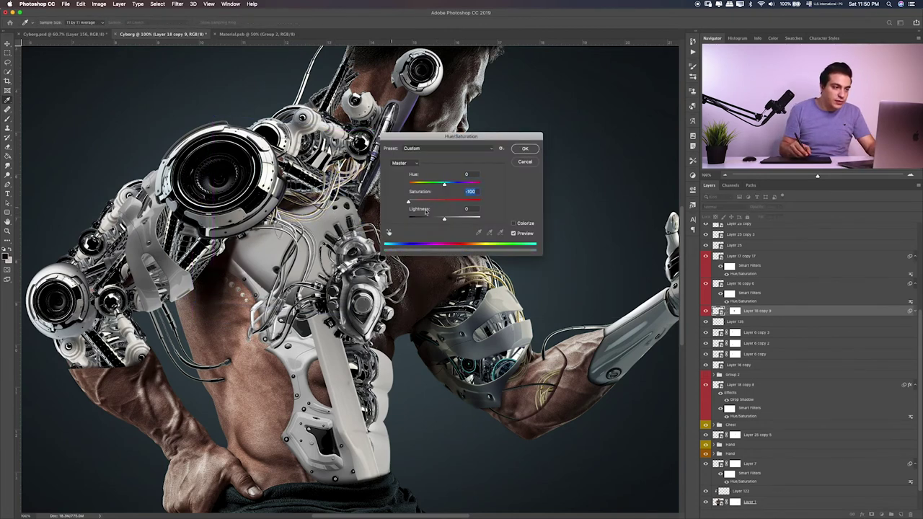
key("Return")
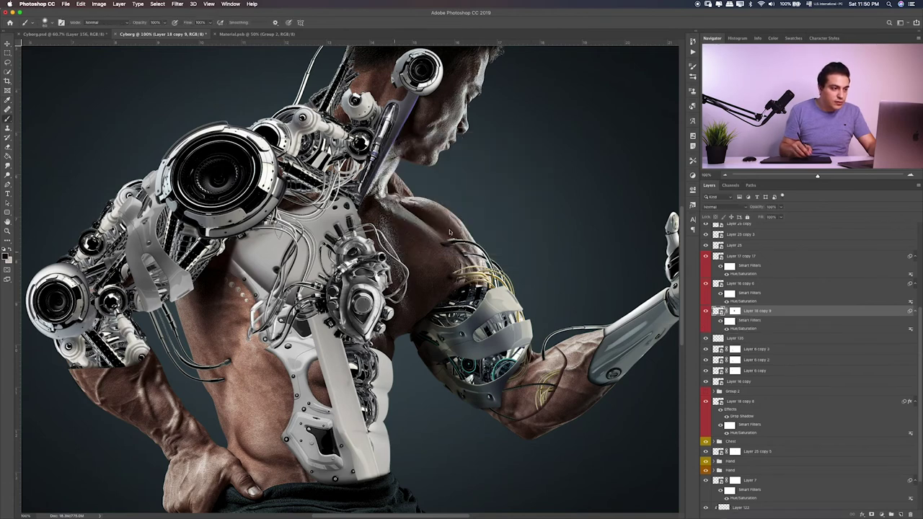
Step: Nudge the grey wires slightly into place and zoom out to see more of the figure
key("v")
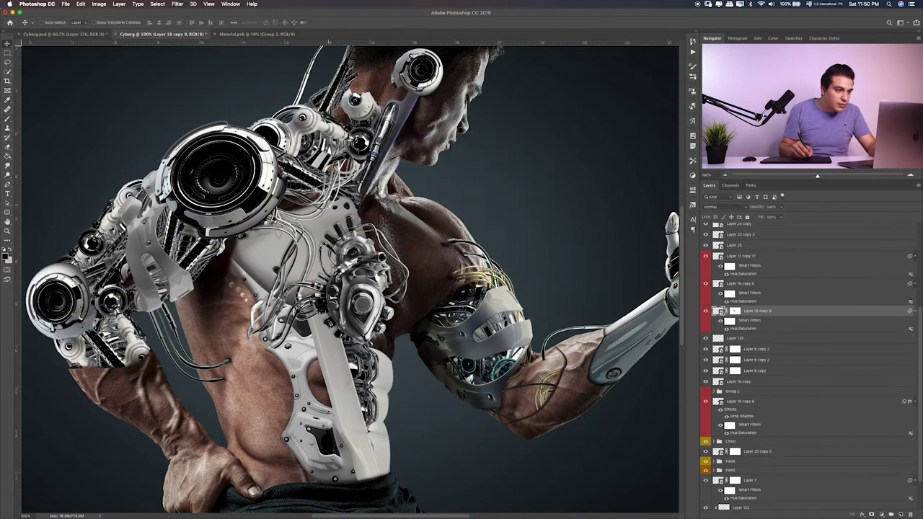
left_click_drag(330, 189, 334, 191)
key("ctrl+backslash")
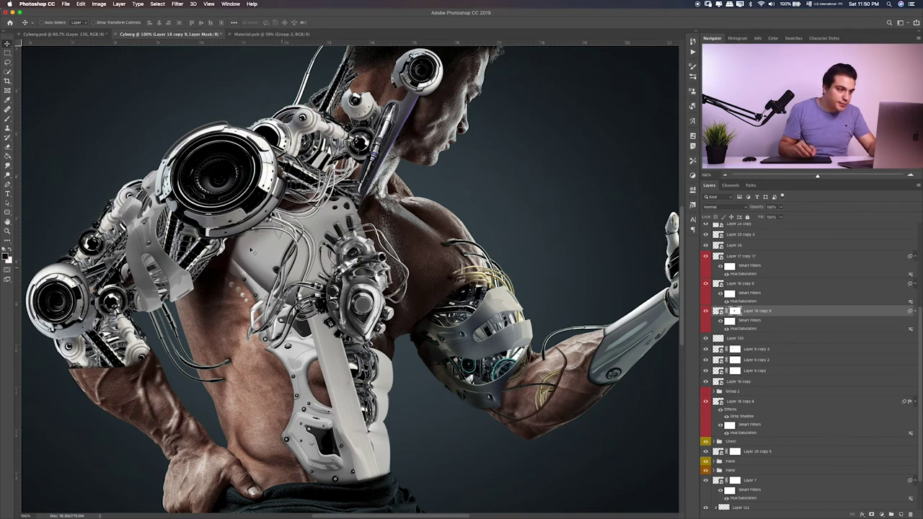
key("b")
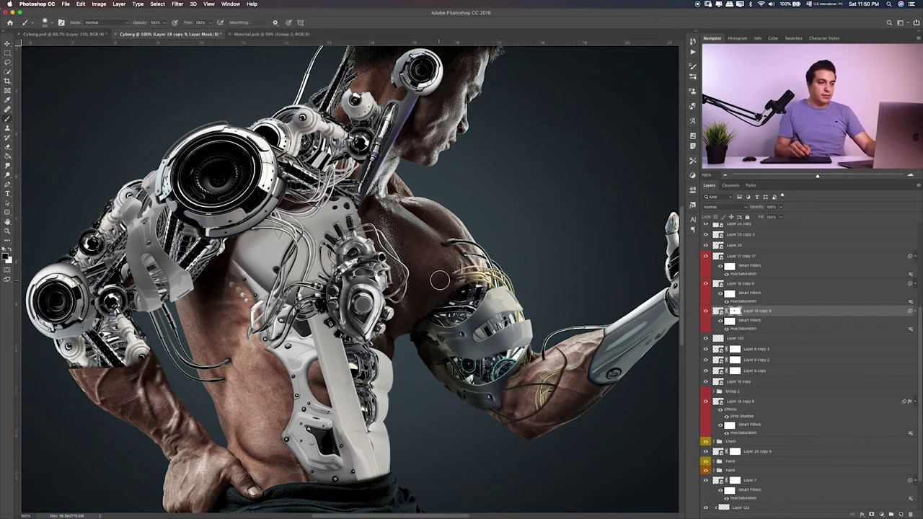
key("v")
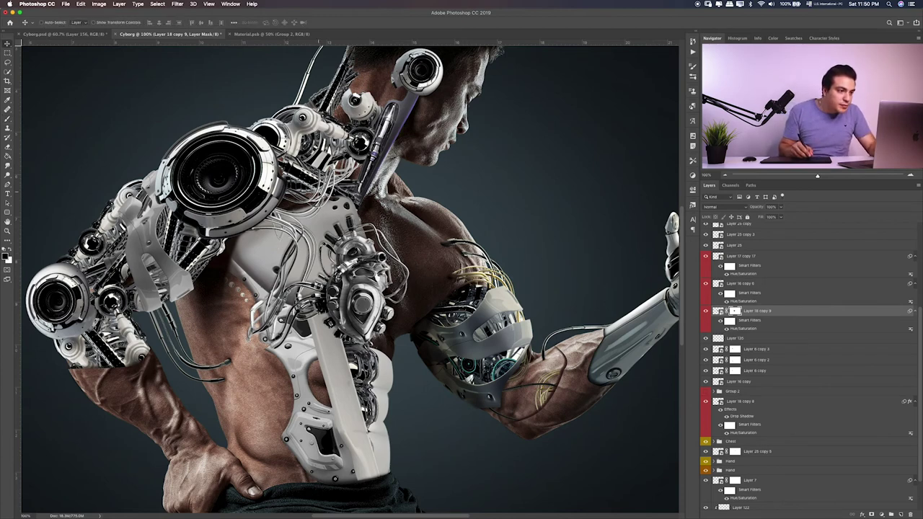
key("ctrl+z")
key("ctrl+z")
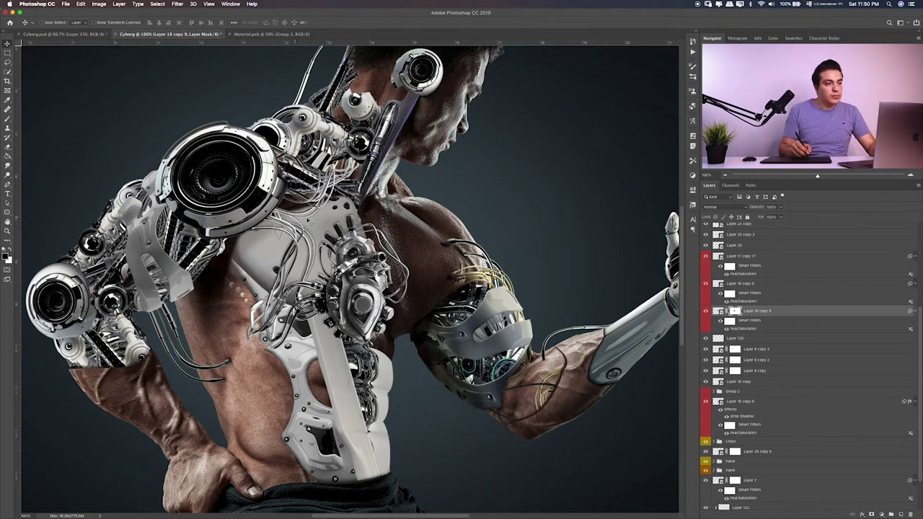
key("ctrl+h")
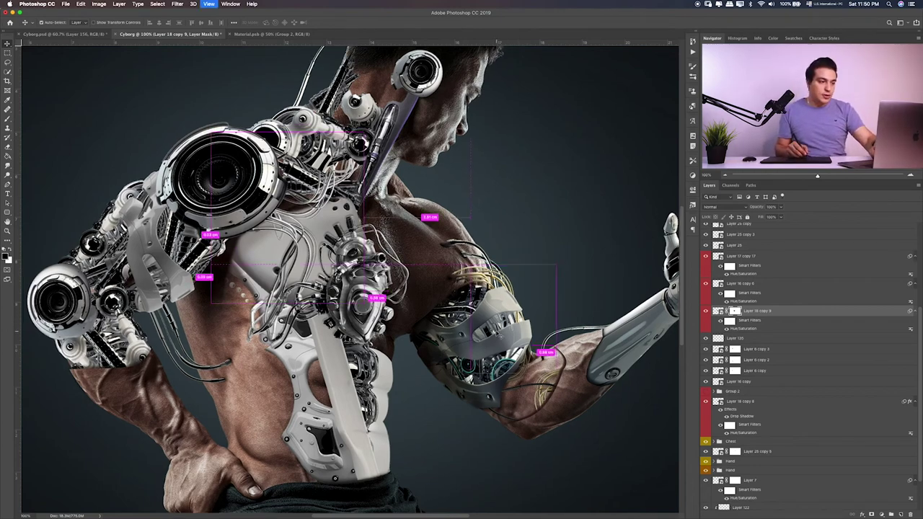
key("ctrl+minus")
Step: Zoom in on the lower back and select Layer 1
scroll(350, 282, "down", 2)
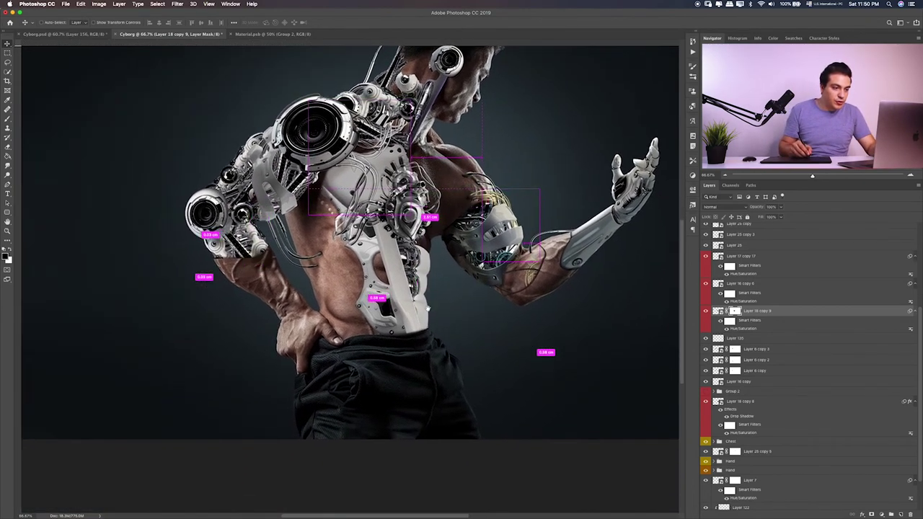
key("ctrl+plus")
key("ctrl+plus")
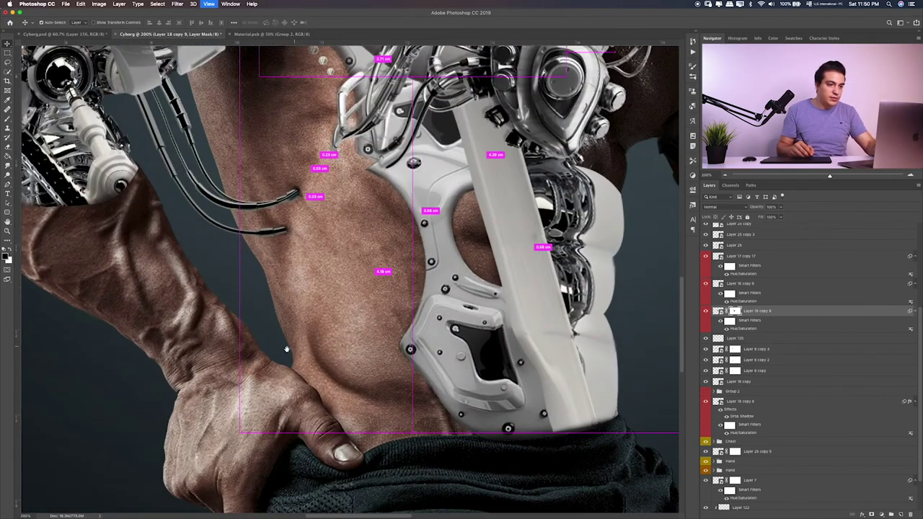
scroll(286, 349, "left", 2)
scroll(286, 349, "left", 3)
scroll(797, 429, "down", 3)
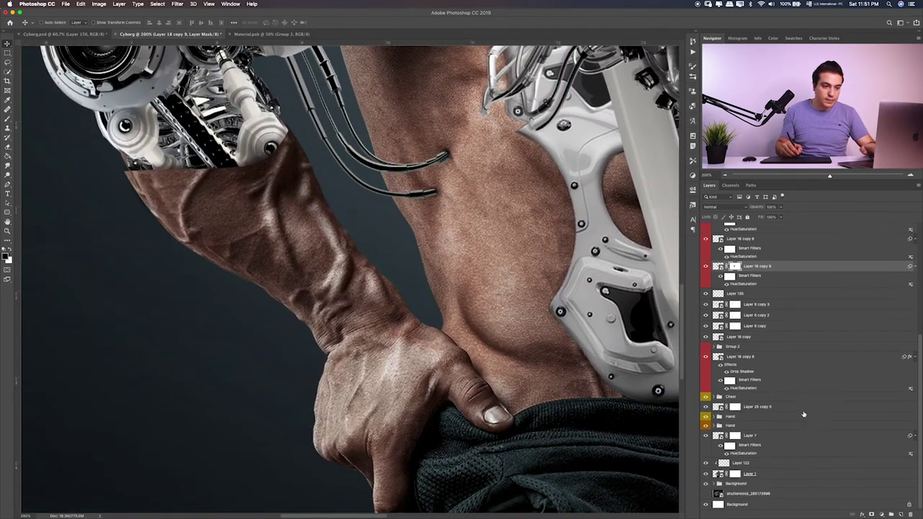
left_click(713, 475)
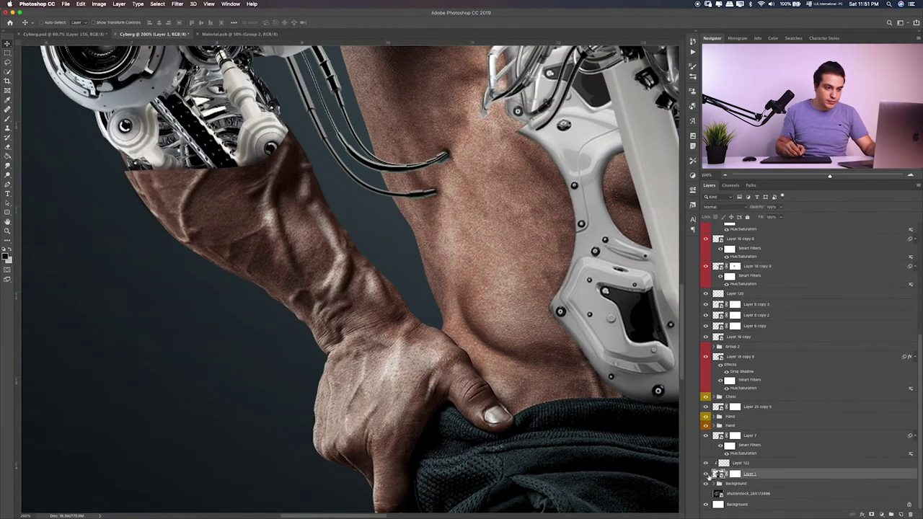
scroll(752, 411, "up", 5)
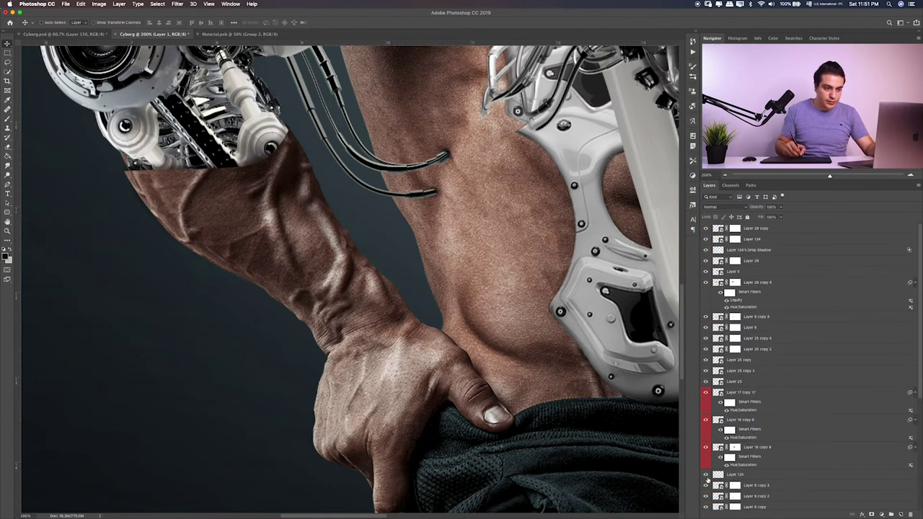
scroll(713, 476, "up", 2)
scroll(713, 476, "down", 1)
Step: Toggle the elbow layers' visibility, select Layer 134, fit the image, then select Layer 18 copy 9
left_click(706, 365)
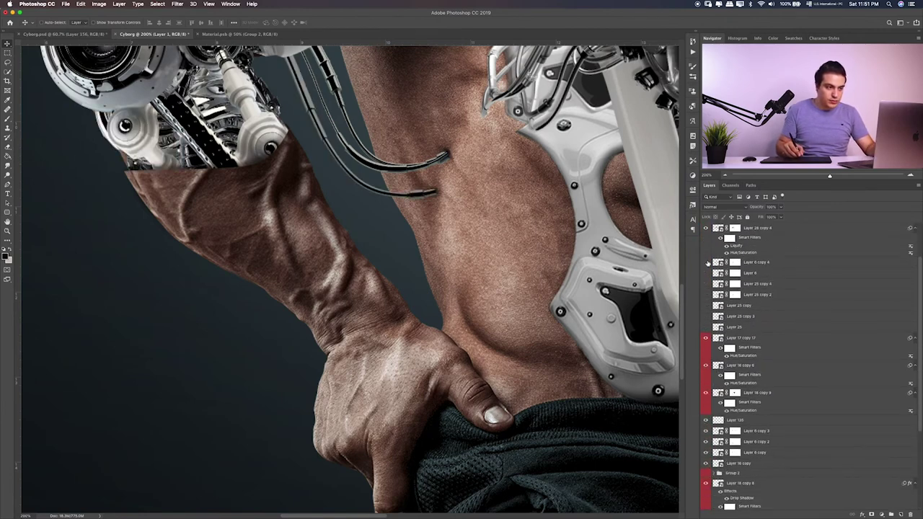
left_click(707, 328)
scroll(707, 328, "up", 2)
left_click(706, 250)
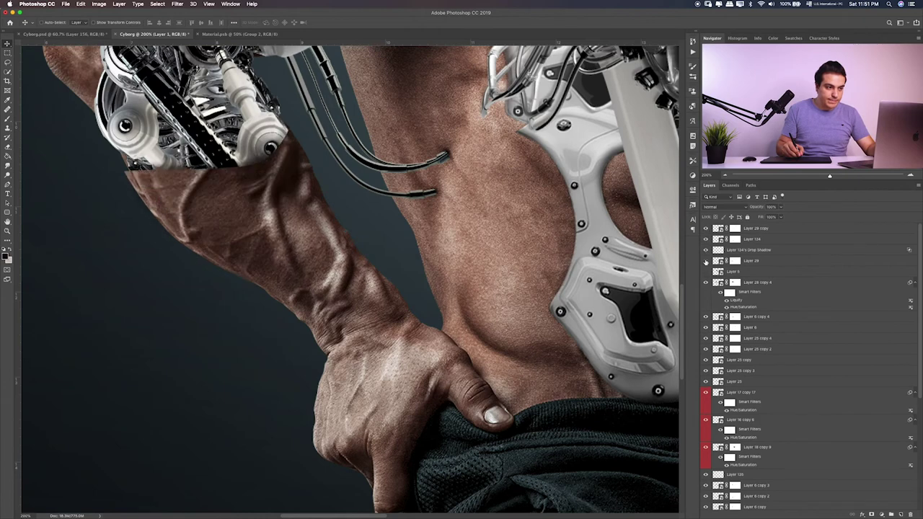
left_click(706, 271)
left_click(753, 245)
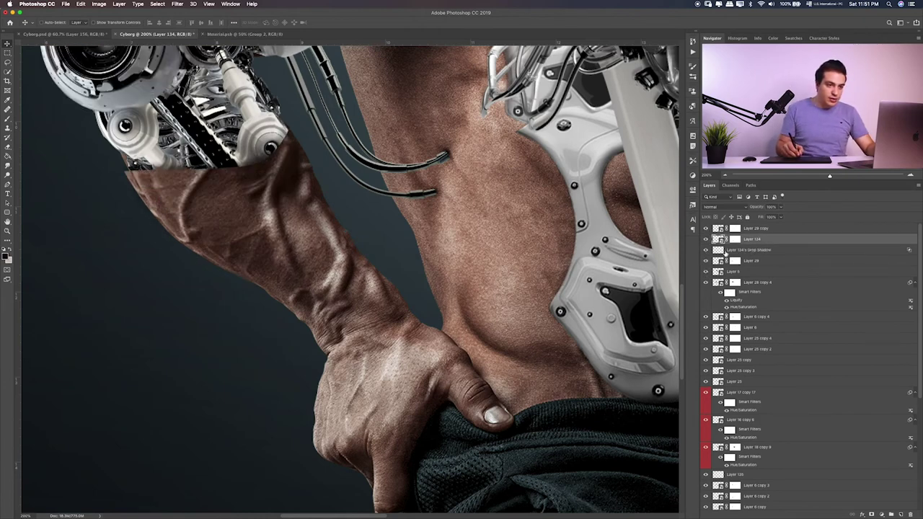
key("ctrl+0")
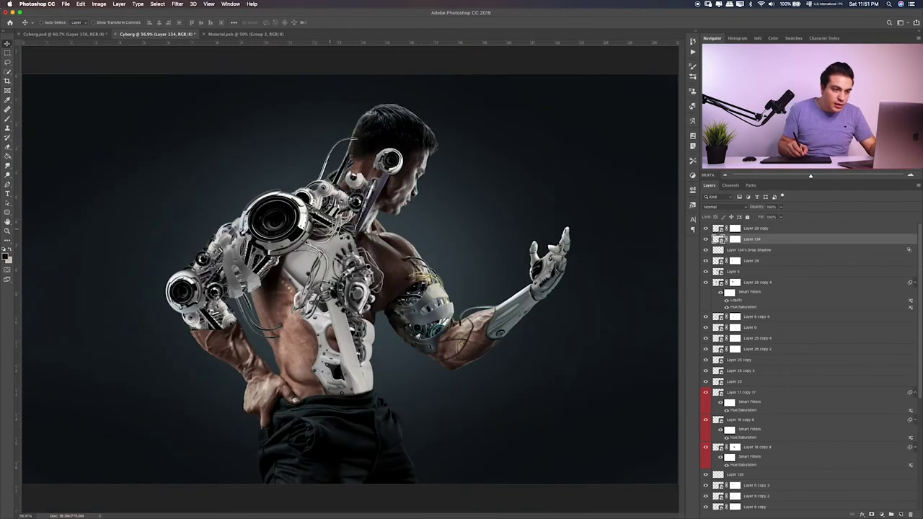
left_click(706, 447)
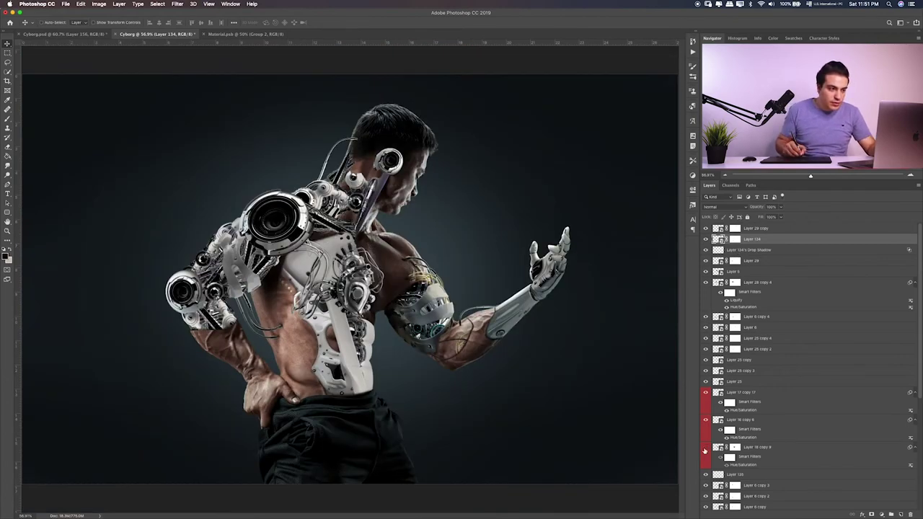
left_click(777, 447)
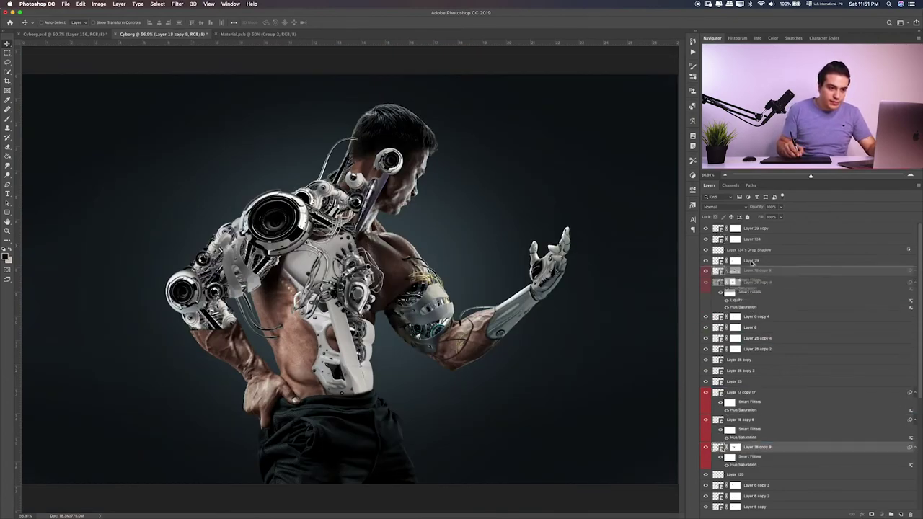
Step: Duplicate the wire piece onto the forearm and stack it below Layer 134's Drop Shadow
left_click_drag(776, 448, 757, 235)
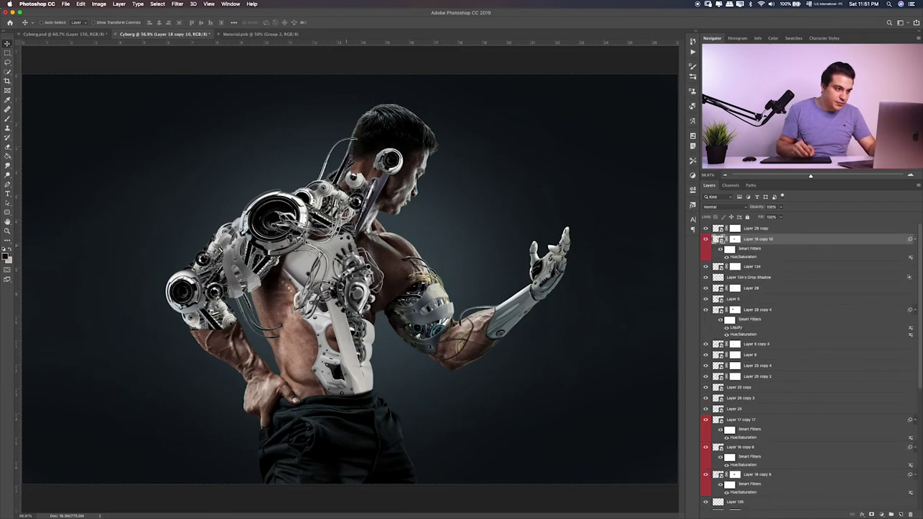
left_click_drag(307, 288, 261, 365)
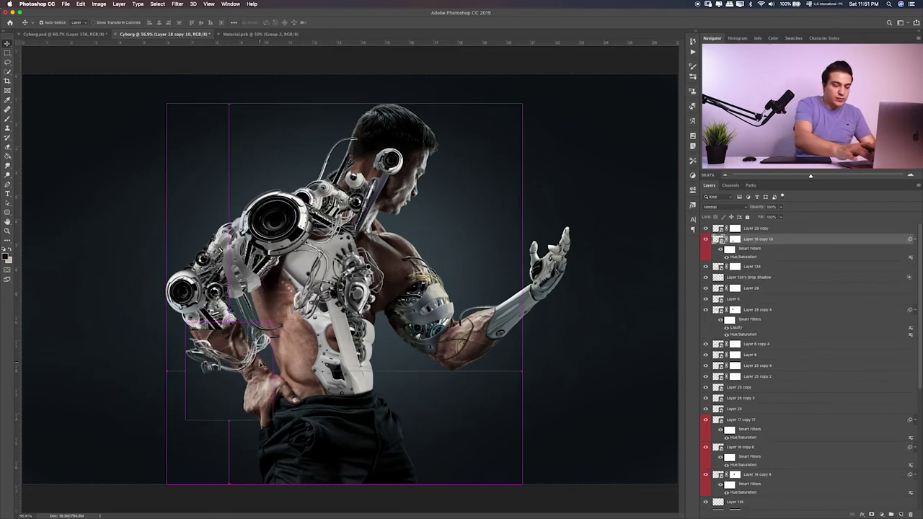
key("ctrl+plus")
key("ctrl+plus")
key("ctrl+plus")
key("ctrl+bracketleft")
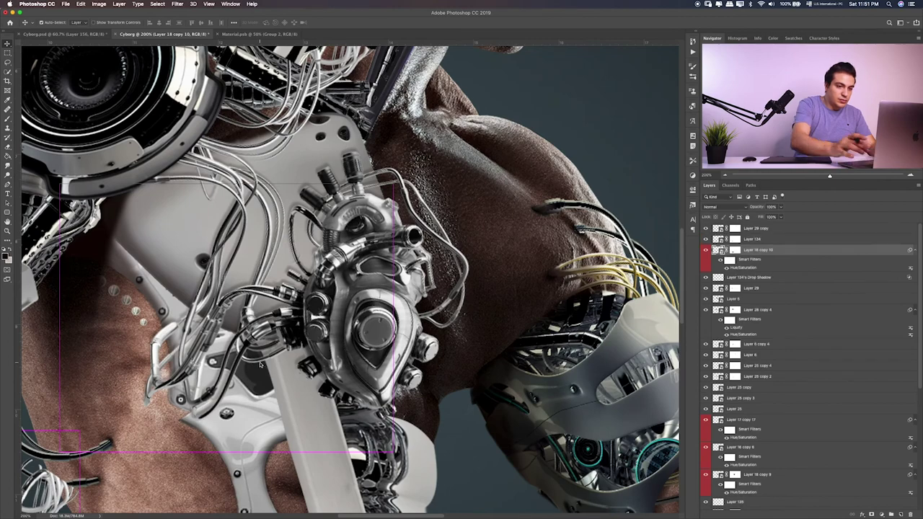
key("ctrl+bracketleft")
scroll(261, 366, "left", 10)
scroll(329, 331, "down", 2)
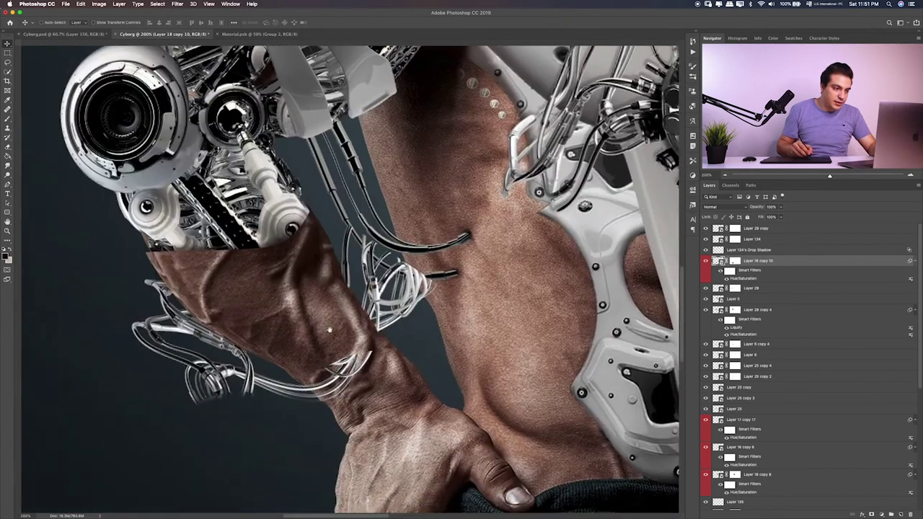
scroll(329, 330, "left", 3)
scroll(329, 330, "down", 2)
Step: Position the wire piece around the lower forearm with Free Transform
left_click_drag(328, 330, 387, 364)
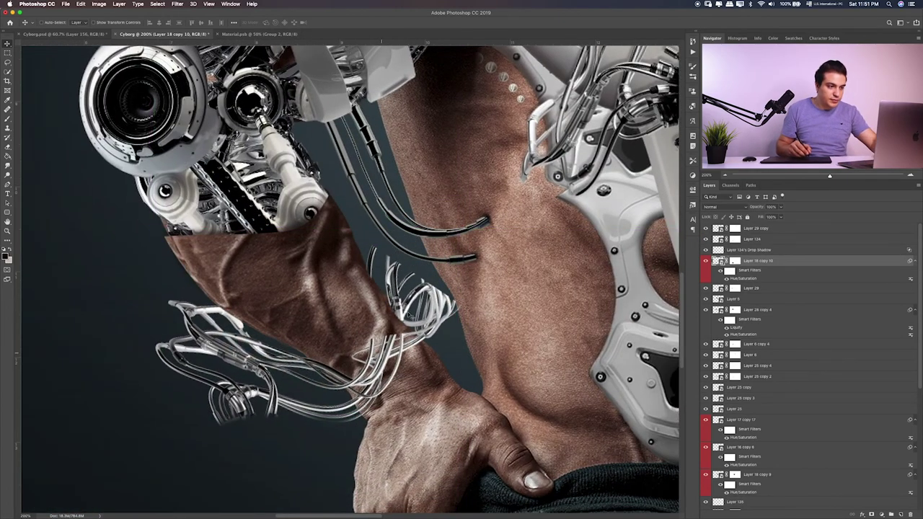
key("ctrl+t")
mouse_move(441, 264)
left_mouse_down()
mouse_move(390, 310)
mouse_move(435, 247)
left_mouse_up()
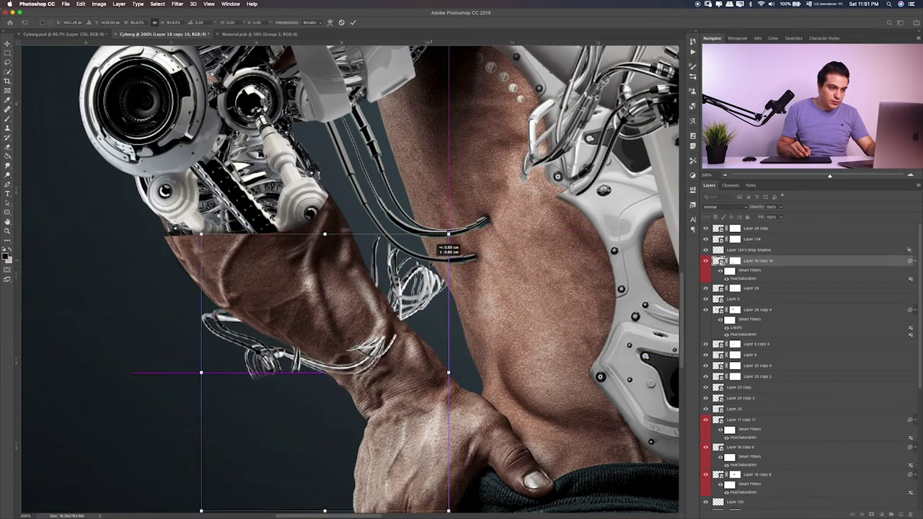
left_click_drag(436, 247, 427, 265)
key("Return")
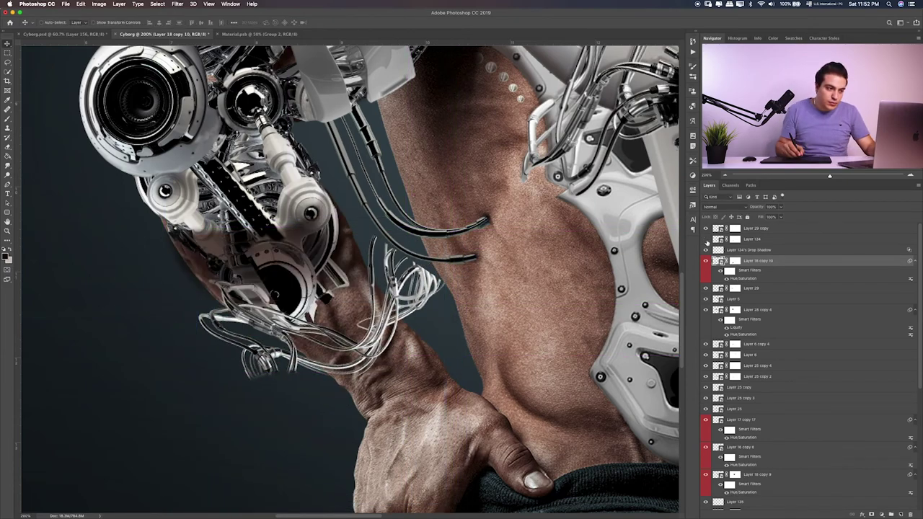
Step: Select Layer 134 and ready the Brush with black as the painting colour
left_click(394, 320, "ctrl")
key("b")
key("x")
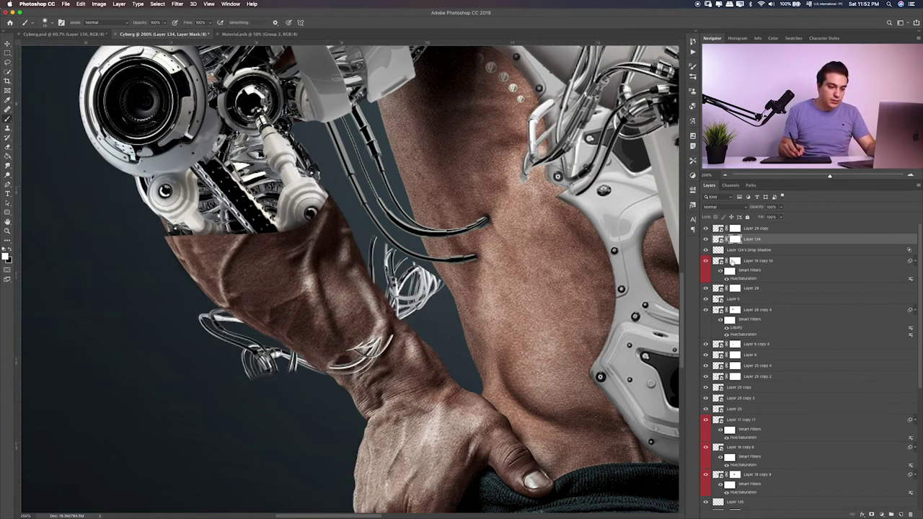
Step: Mask away the wire loop and bundle on Layer 18 copy 10, then lower its Lightness
left_click(735, 260)
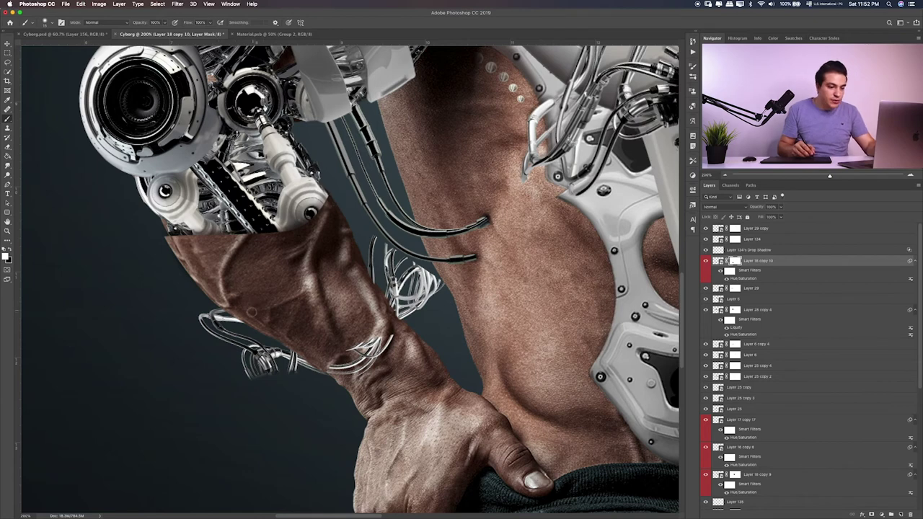
mouse_move(238, 307)
left_mouse_down()
mouse_move(209, 328)
mouse_move(227, 347)
mouse_move(261, 358)
mouse_move(286, 342)
left_mouse_up()
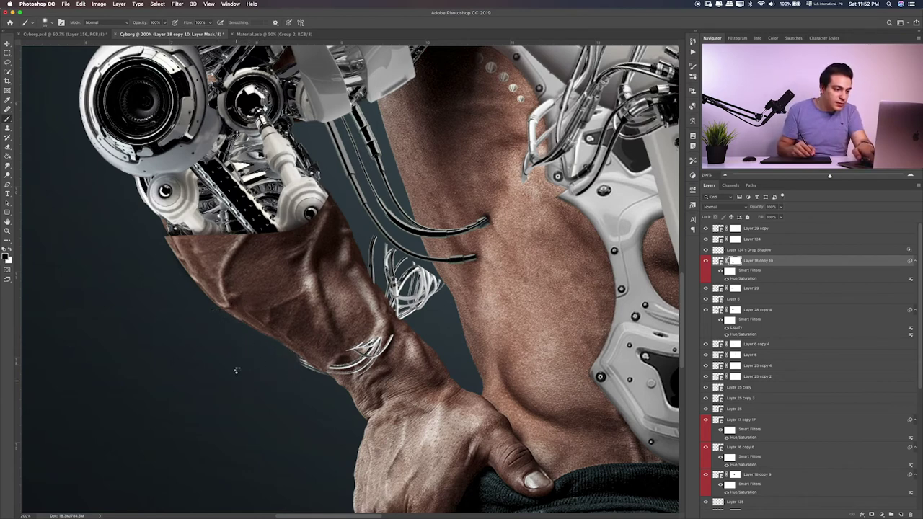
left_click_drag(436, 270, 396, 296)
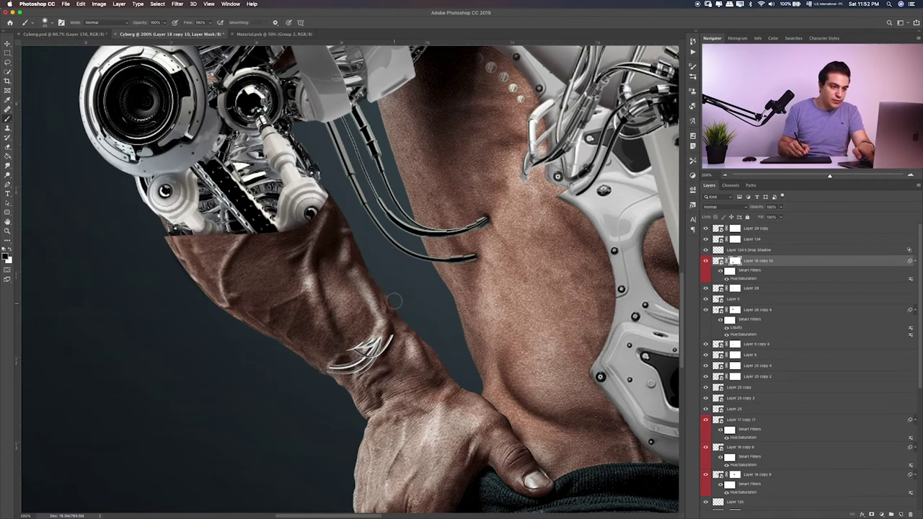
key("ctrl+u")
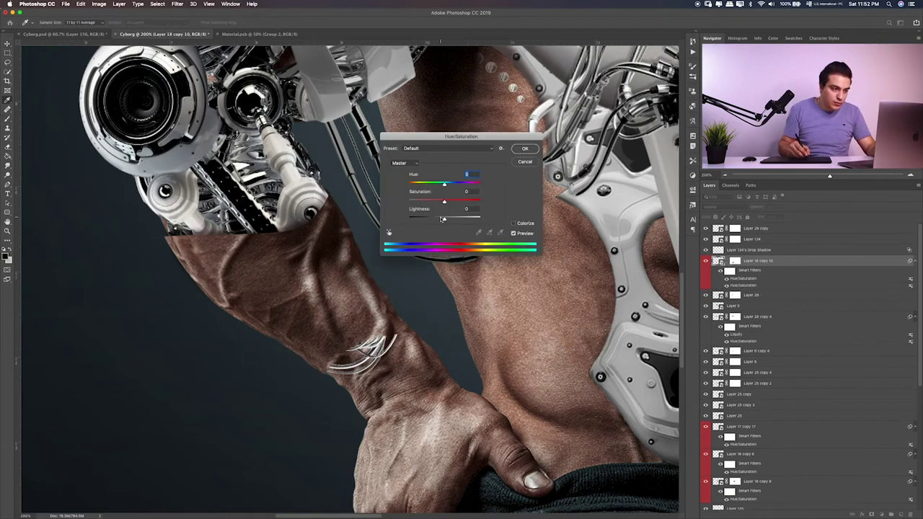
left_click_drag(442, 219, 432, 219)
left_click(525, 148)
Step: Draw a wrist strap path on Layer 136, fill it dark, and clear the path
scroll(505, 288, "right", 3)
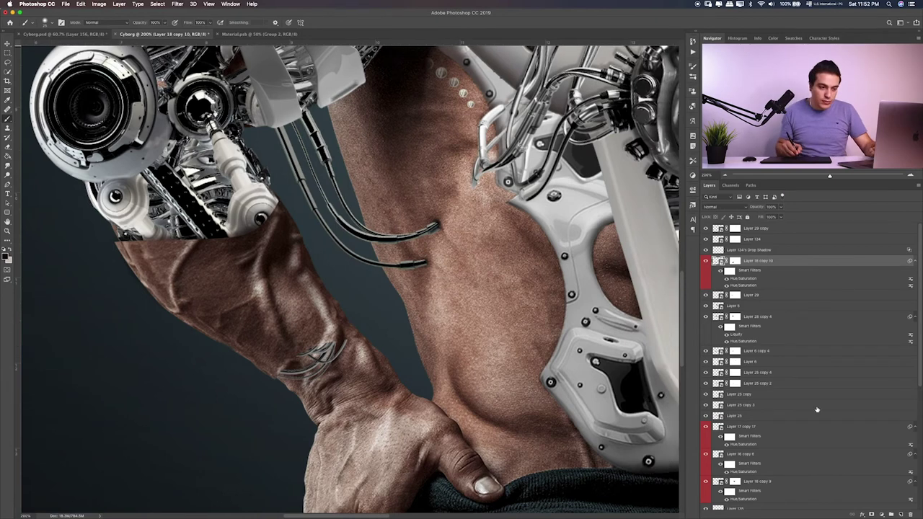
scroll(817, 409, "down", 5)
left_click(750, 473)
key("p")
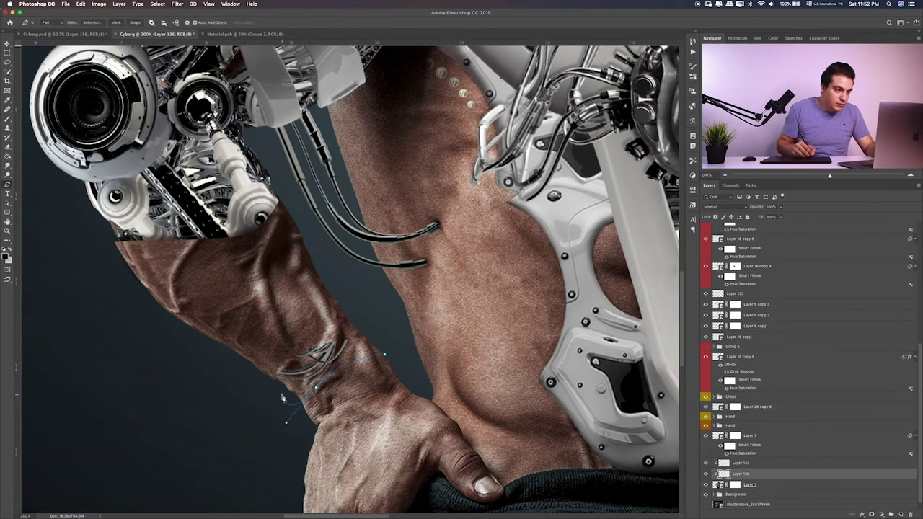
key("ctrl+Return")
key("alt+BackSpace")
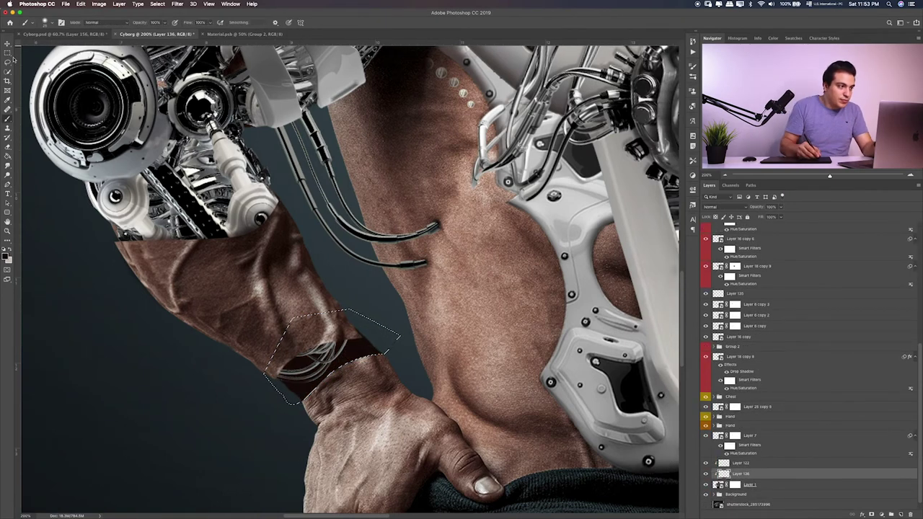
Step: Set the wrist band Layer 136 to Hard Light and compare with nearby layers hidden
key("ctrl+d")
key("v")
key("alt+shift+h")
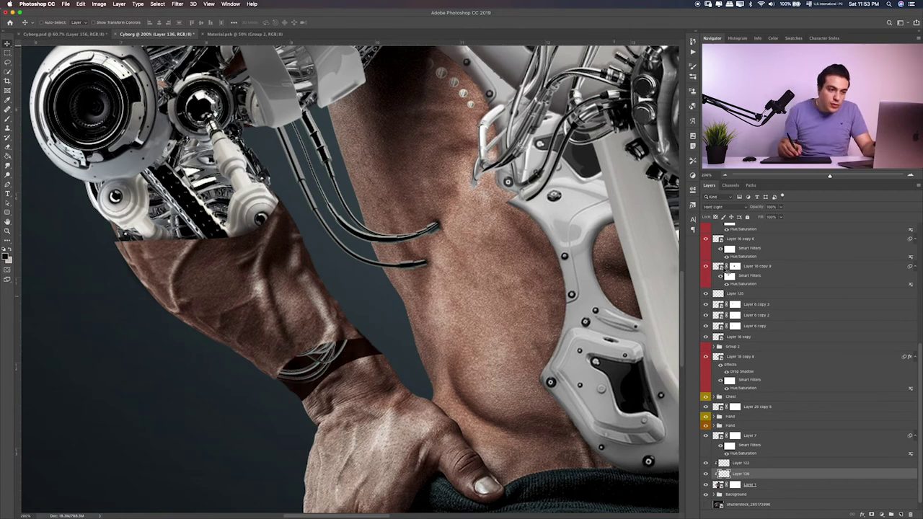
scroll(765, 245, "up", 5)
left_click(706, 263)
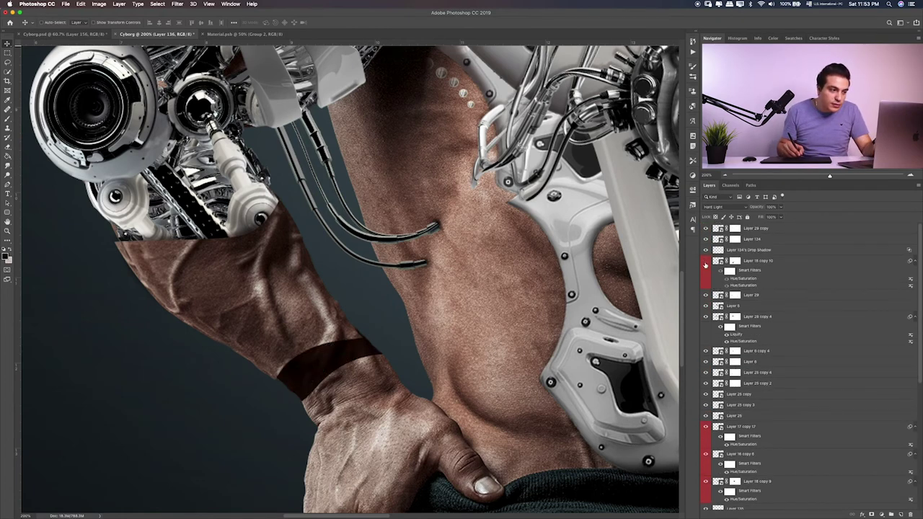
left_click(706, 238)
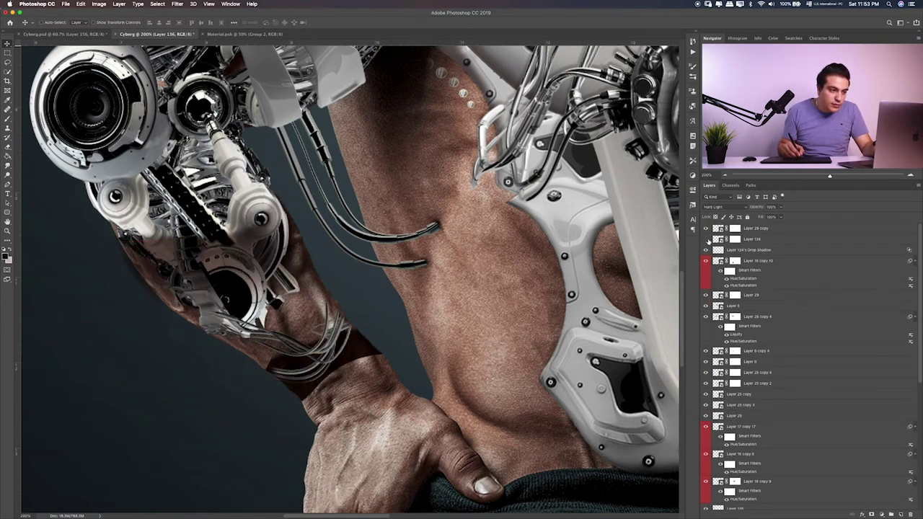
left_click(721, 238)
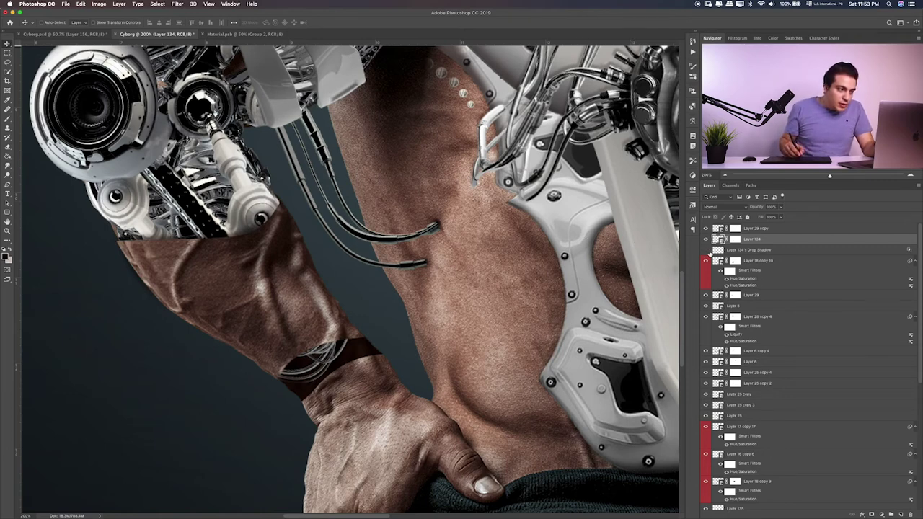
Step: Select Layer 134's Drop Shadow layer, toggle cable layers to compare, and fit the whole image
left_click(706, 249)
left_click(746, 250)
key("b")
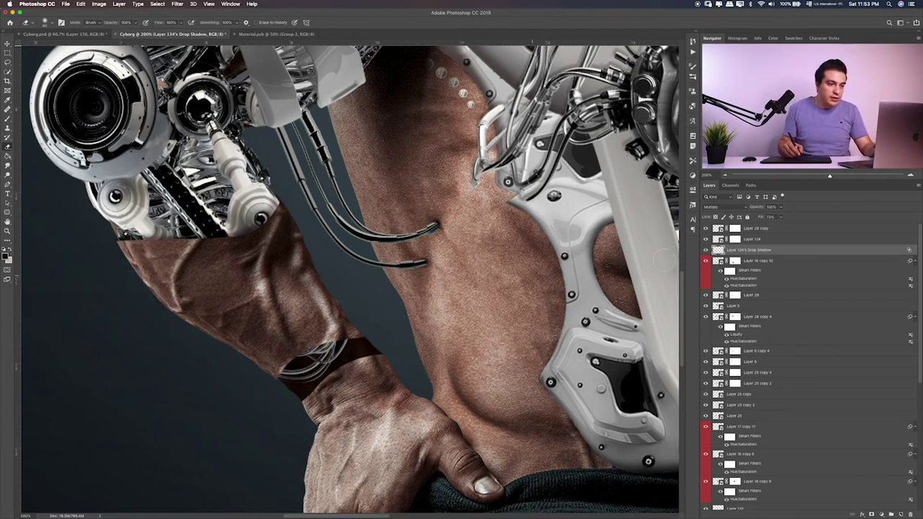
left_click(705, 318)
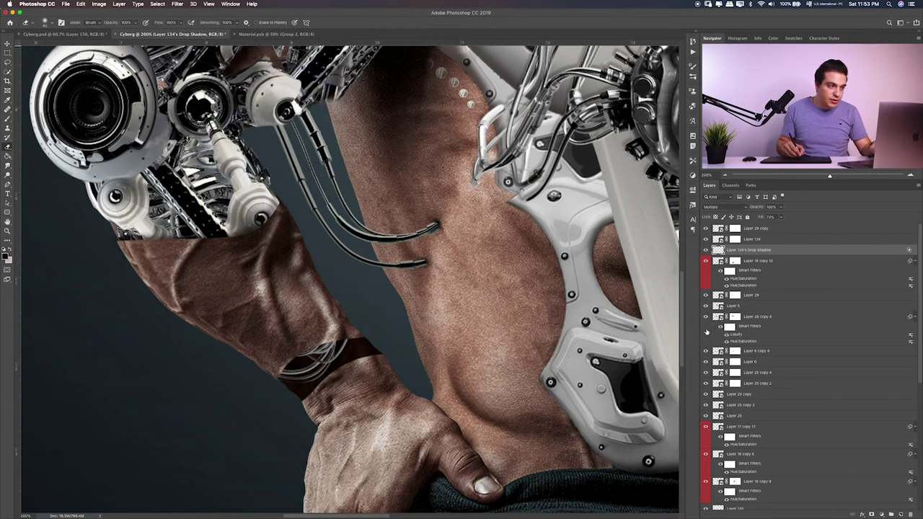
left_click(705, 351)
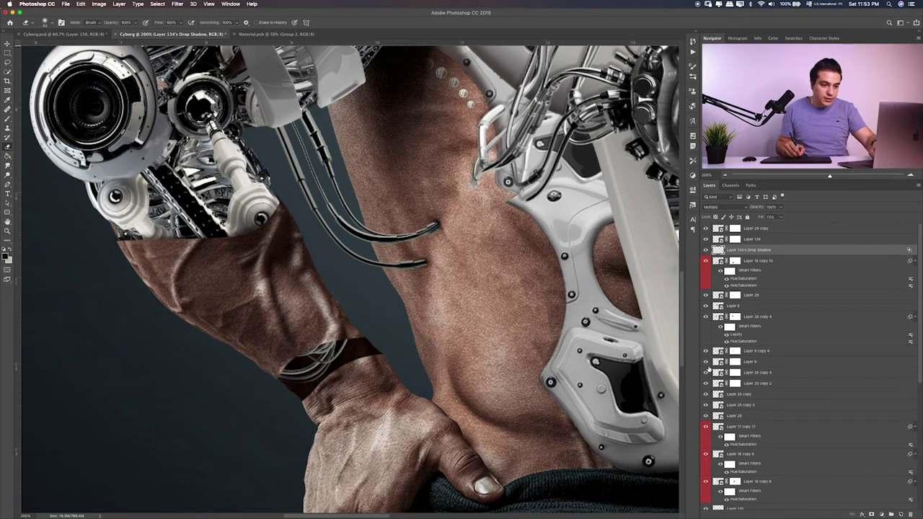
key("ctrl+0")
left_click(706, 383)
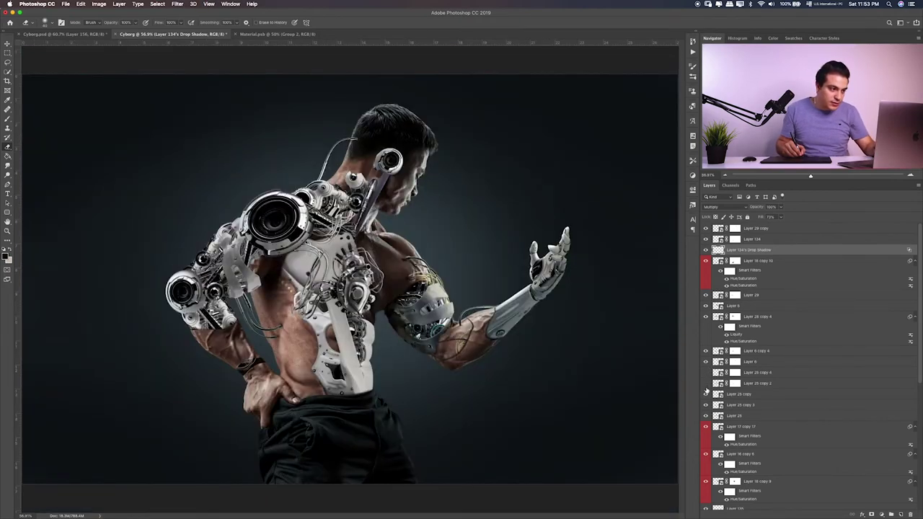
Step: Locate Layer 25 copy 4 by toggling visibility, duplicate it, and move the copy down
left_click(706, 382)
left_click(706, 373)
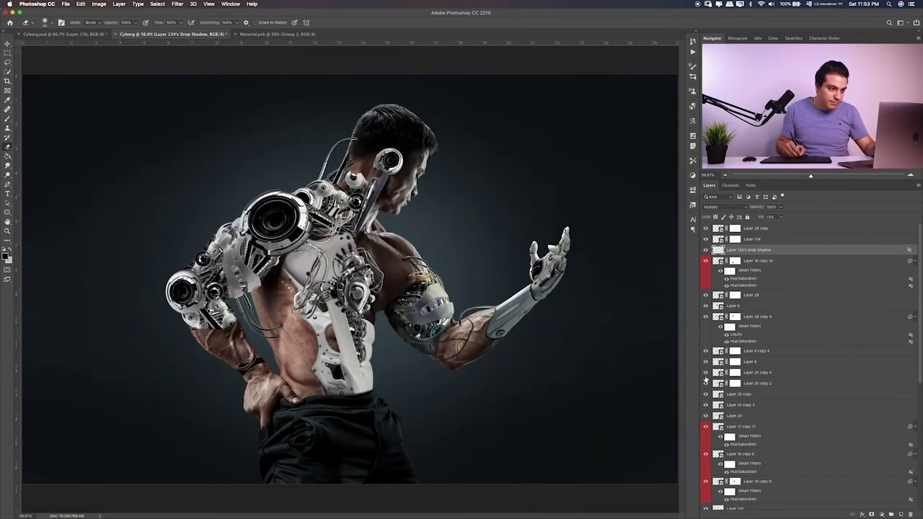
left_click(706, 373)
left_click(752, 372)
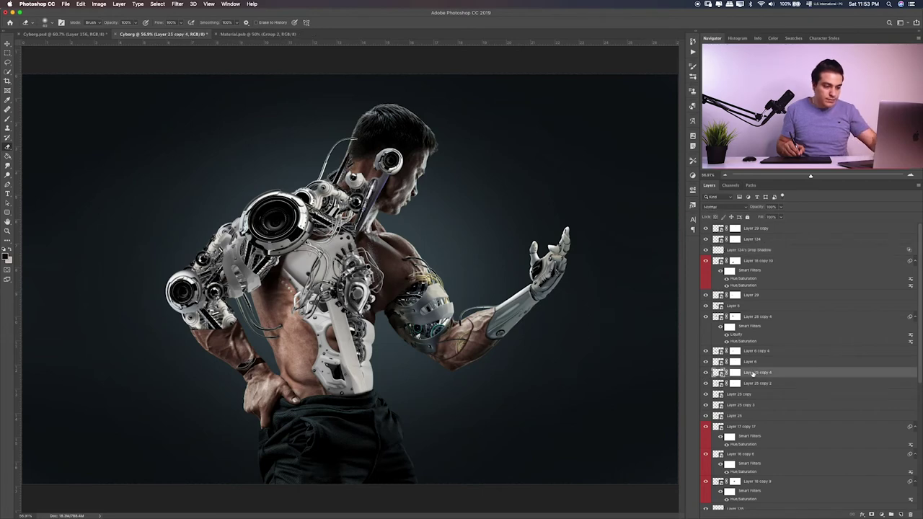
mouse_move(752, 372)
left_mouse_down()
mouse_move(770, 513)
mouse_move(780, 476)
left_mouse_up()
key("v")
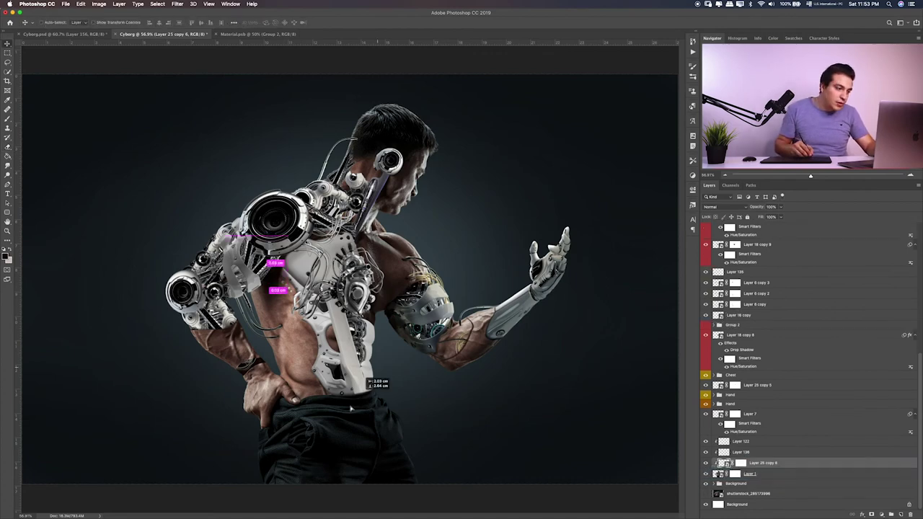
mouse_move(351, 407)
left_mouse_down()
mouse_move(324, 399)
mouse_move(252, 332)
left_mouse_up()
Step: Raise the wrist piece's layer and rotate it to wrap around the forearm
key("ctrl+plus")
key("ctrl+plus")
key("ctrl+plus")
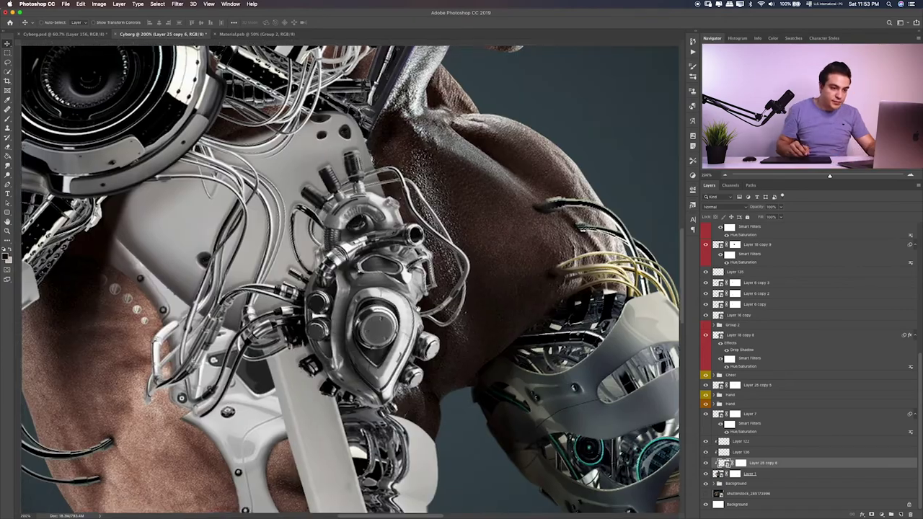
scroll(349, 278, "down", 10)
key("ctrl+bracketright")
key("ctrl+bracketright")
key("ctrl+t")
mouse_move(419, 339)
left_mouse_down()
mouse_move(400, 243)
mouse_move(432, 190)
left_mouse_up()
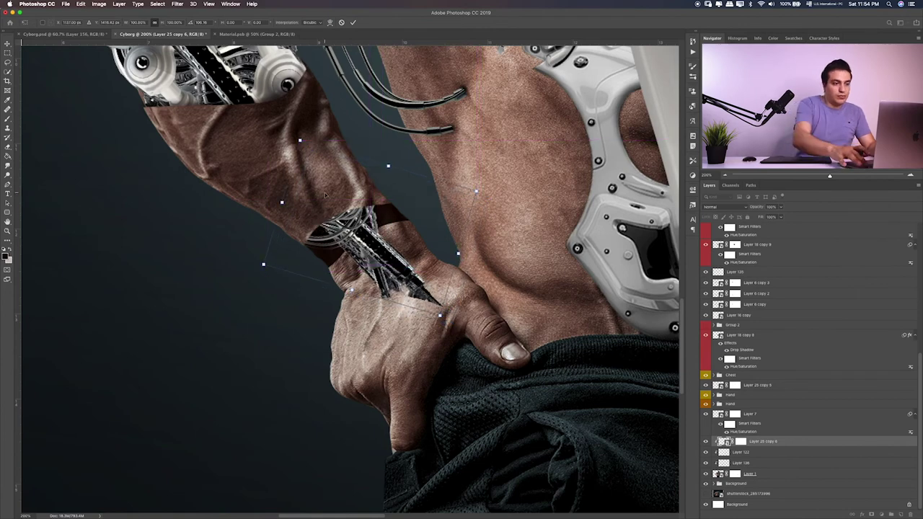
key("Return")
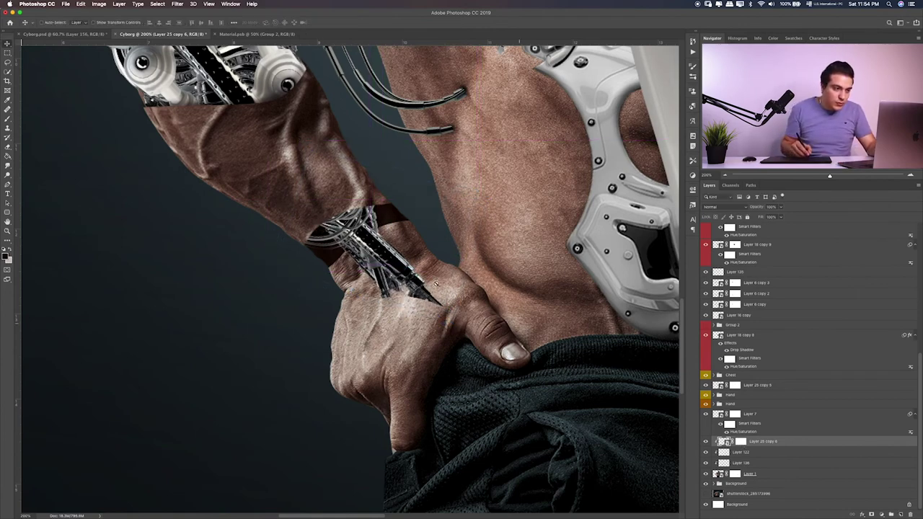
Step: Mask out the wrist piece's tip over the hand and refine the edge below the band
key("b")
left_click(743, 442)
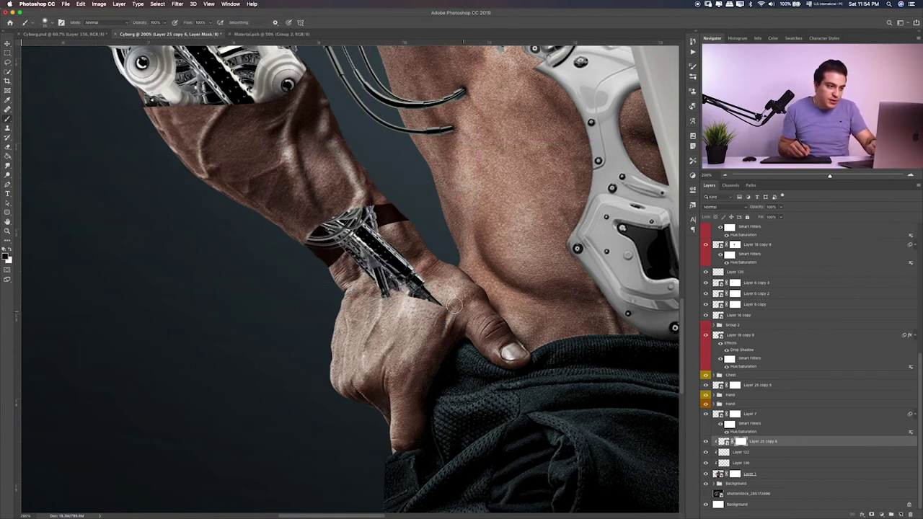
mouse_move(453, 306)
left_mouse_down()
mouse_move(393, 295)
mouse_move(401, 284)
mouse_move(381, 261)
mouse_move(395, 234)
left_mouse_up()
left_click_drag(328, 273, 389, 235)
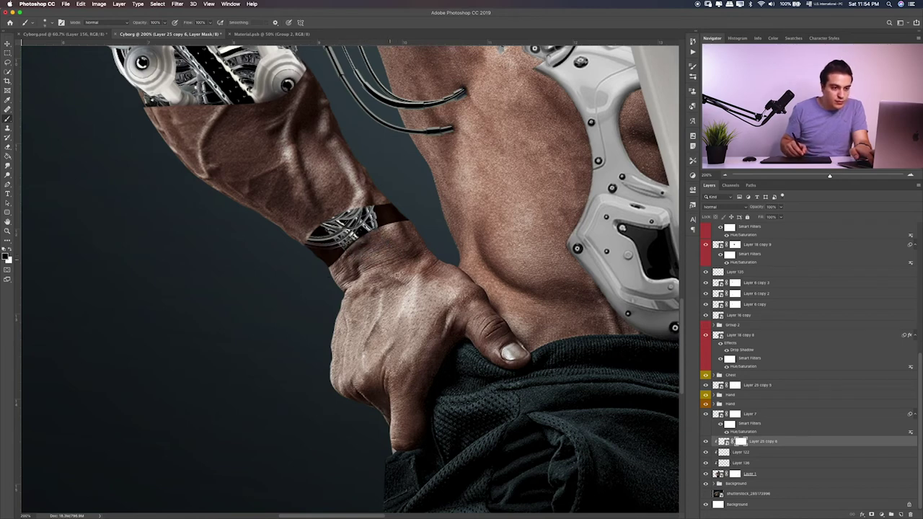
Step: Darken the wrist piece with Hue/Saturation Lightness -50, then pan up to the shoulder
left_click(724, 441)
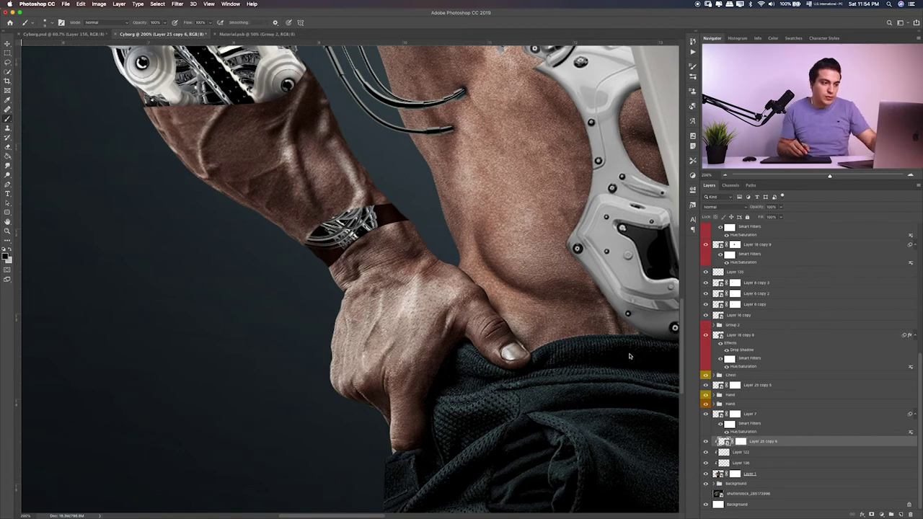
key("ctrl+u")
left_click_drag(444, 218, 428, 222)
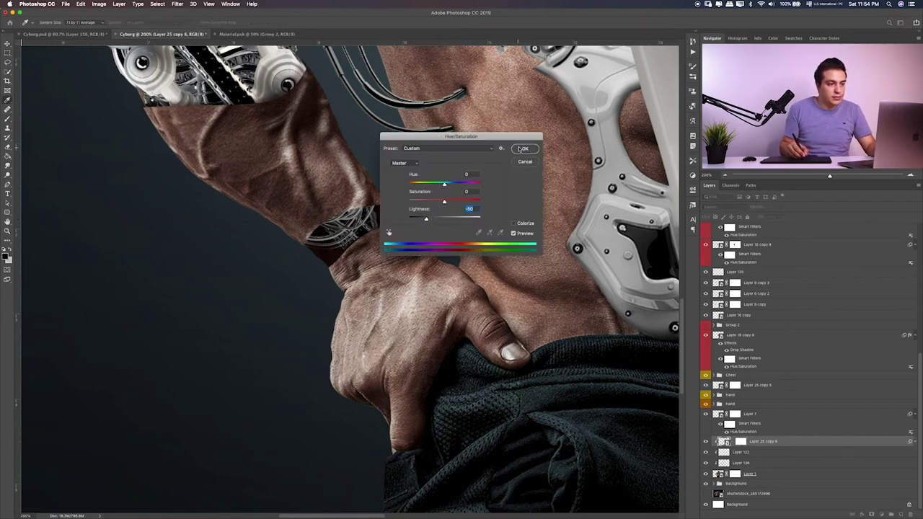
key("Return")
mouse_move(401, 200)
left_mouse_down()
mouse_move(439, 264)
mouse_move(462, 253)
left_mouse_up()
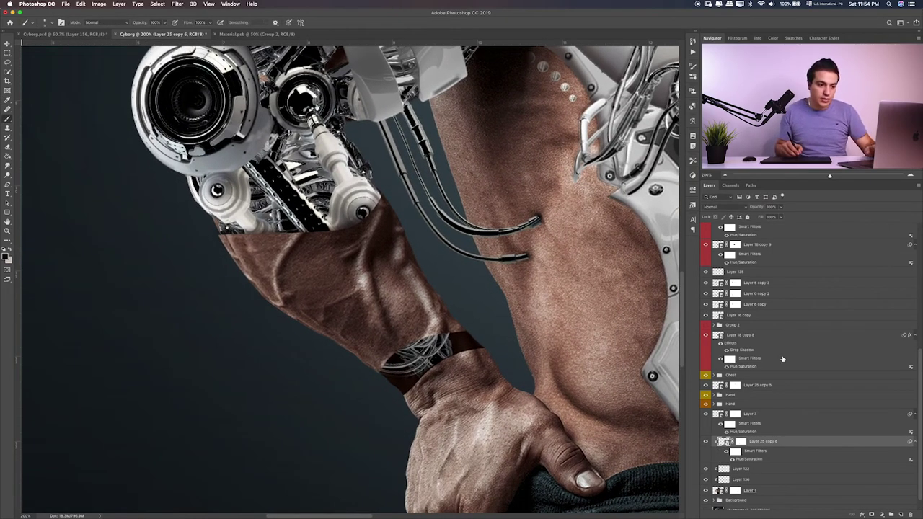
scroll(782, 358, "up", 3)
scroll(757, 346, "up", 3)
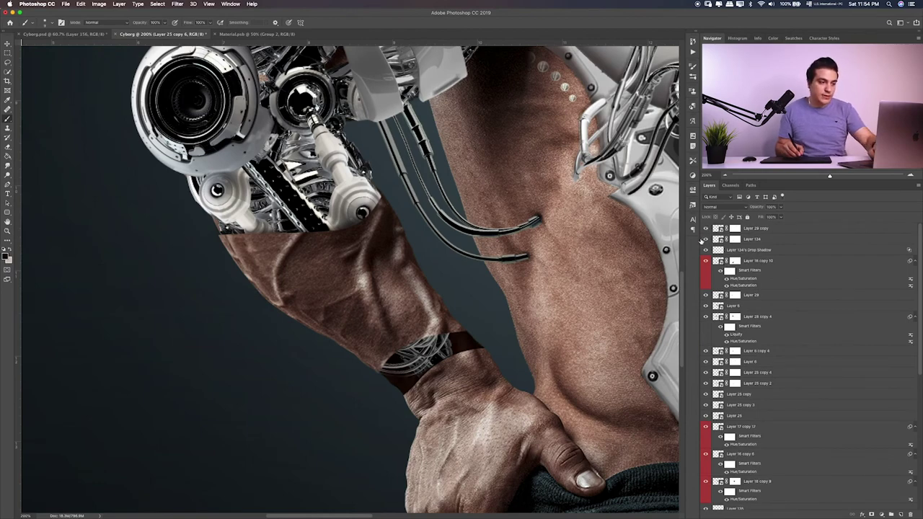
Step: Show the hidden arm part layers and group them as 'Left Arm'
key("super+0")
key("super+1")
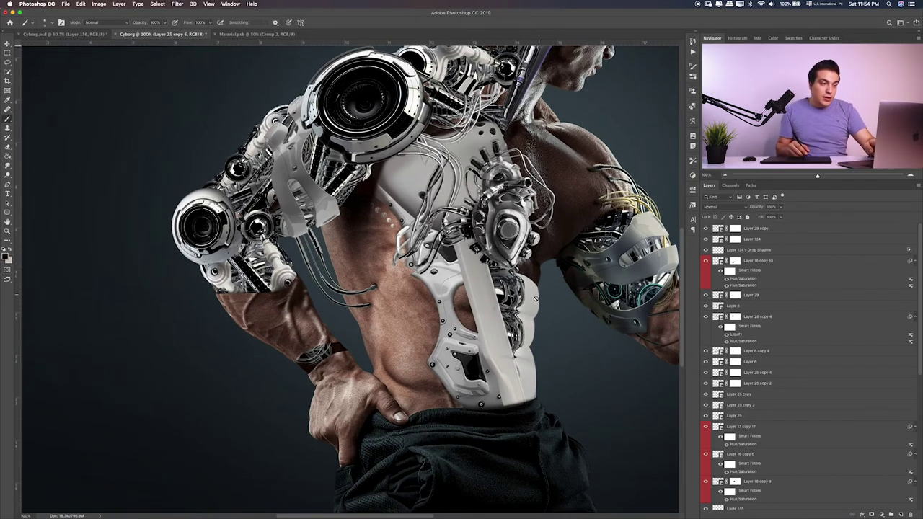
key("super+0")
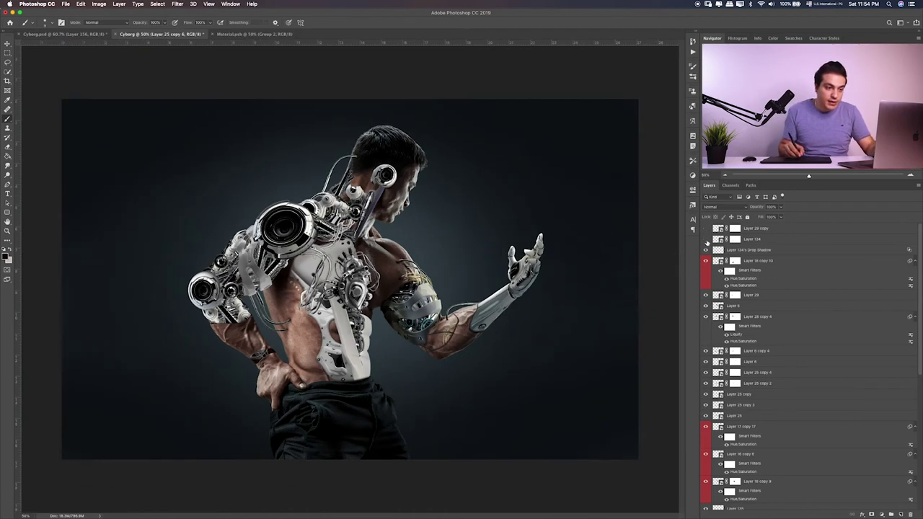
left_click(707, 266)
left_click_drag(706, 275, 706, 228)
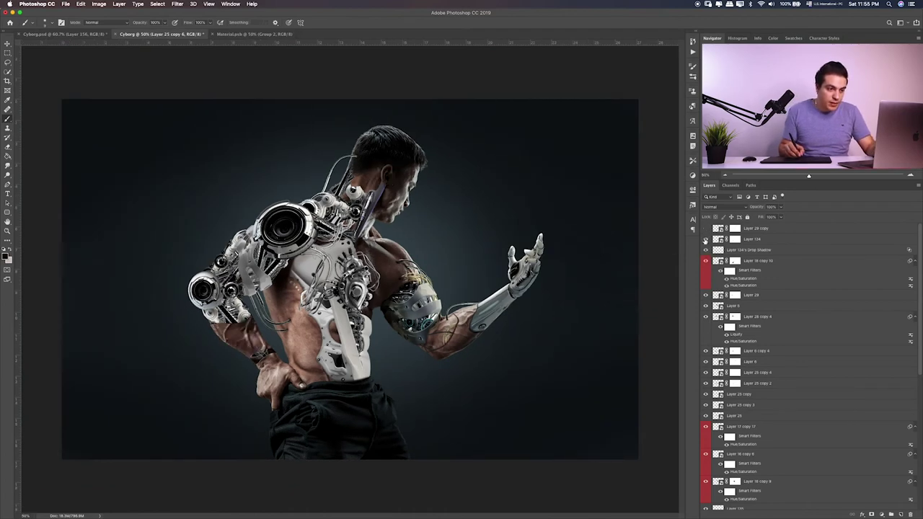
key("ctrl+g")
double_click(732, 295)
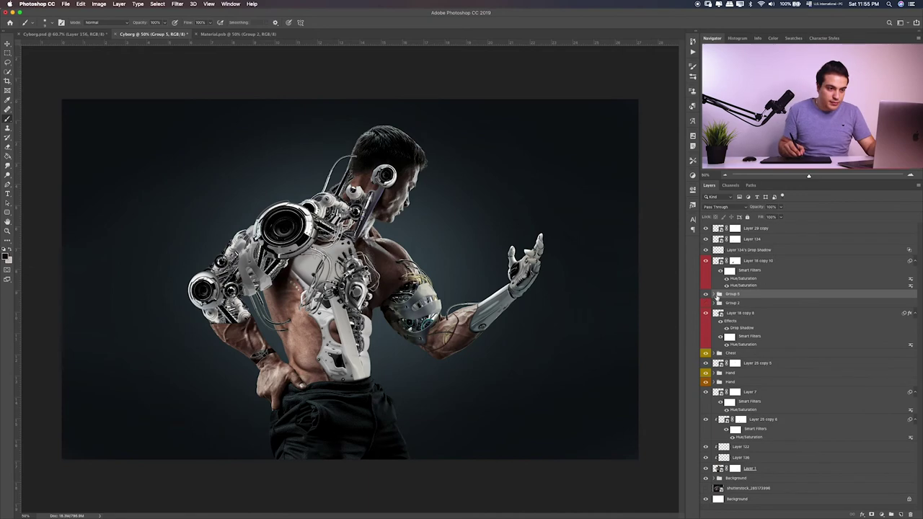
type("Left Arm")
key("Return")
Step: On a new layer above the group, paint a dark upper-arm shadow and erase the excess
left_click(705, 303)
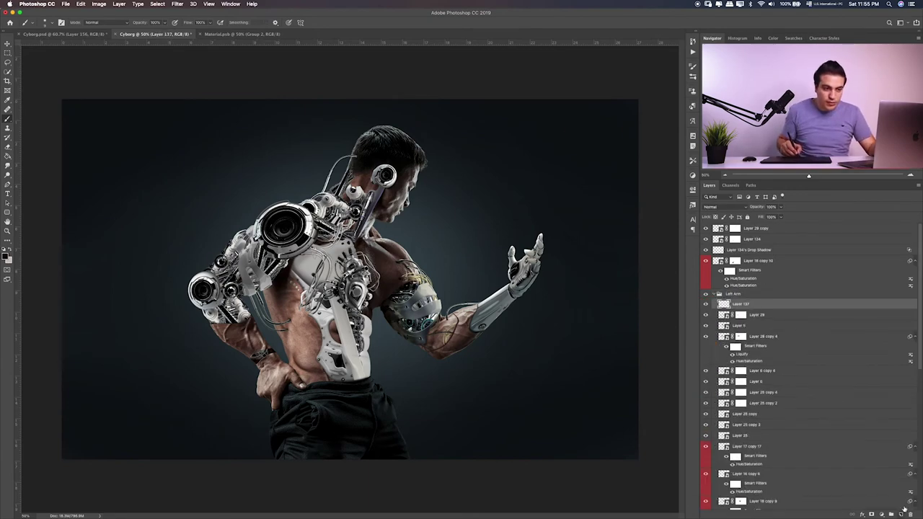
key("ctrl+shift+alt+n")
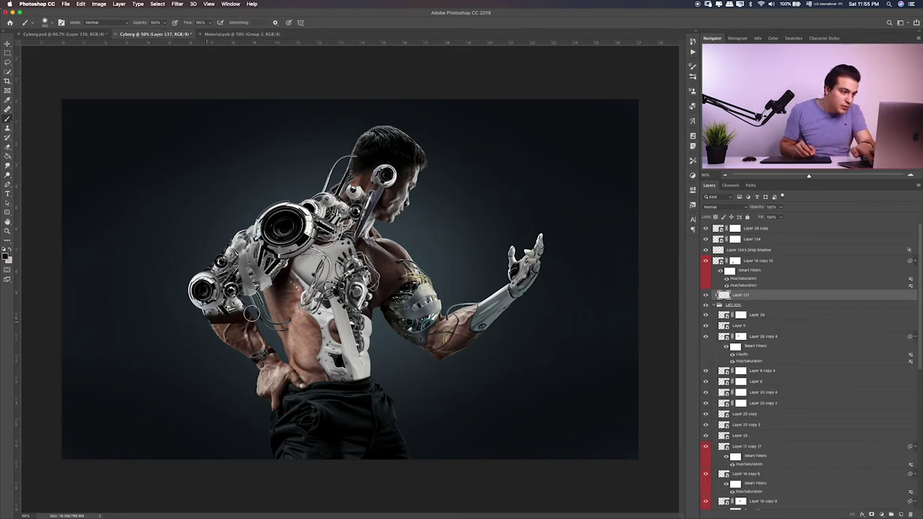
left_click_drag(240, 322, 234, 315)
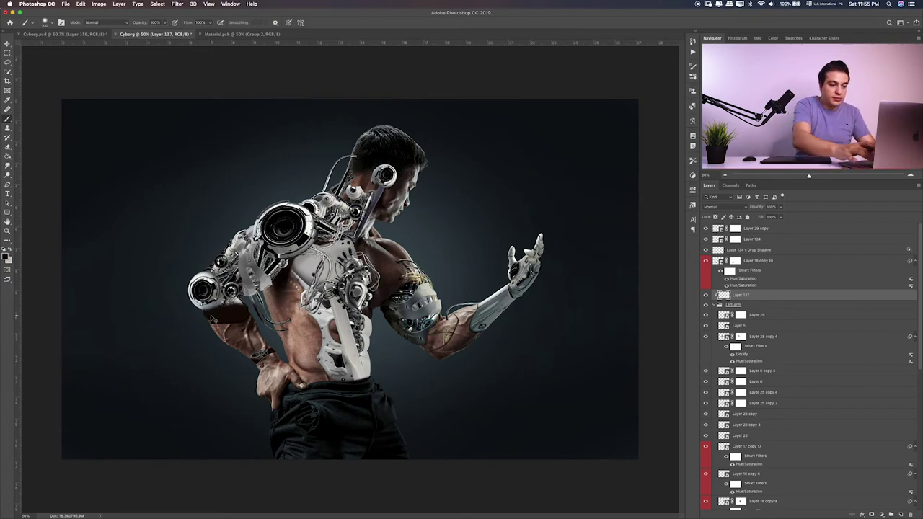
key("ctrl+plus")
key("ctrl+plus")
key("ctrl+plus")
key("e")
left_click_drag(303, 306, 389, 258)
Step: Set the upper-arm shadow Layer 137 to Soft Light and add a new layer
key("shift+alt+f")
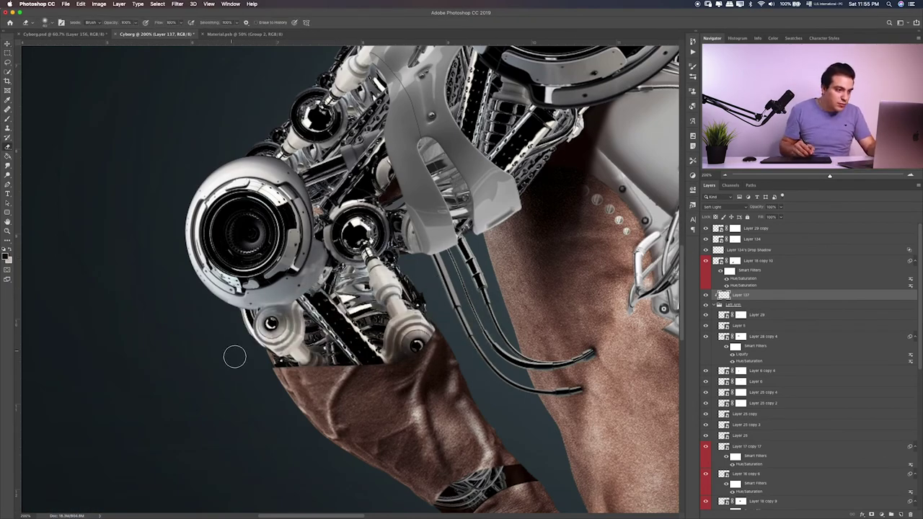
scroll(754, 425, "down", 10)
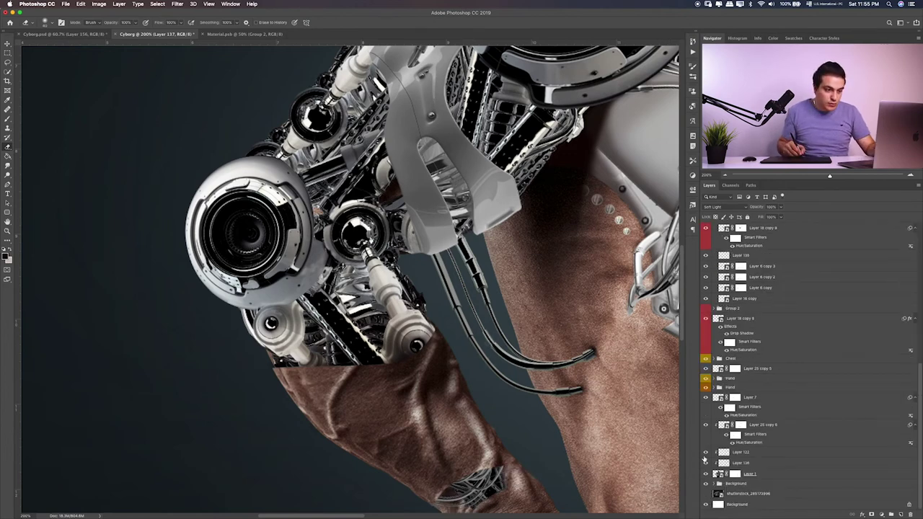
key("ctrl+shift+alt+n")
key("b")
scroll(721, 324, "up", 5)
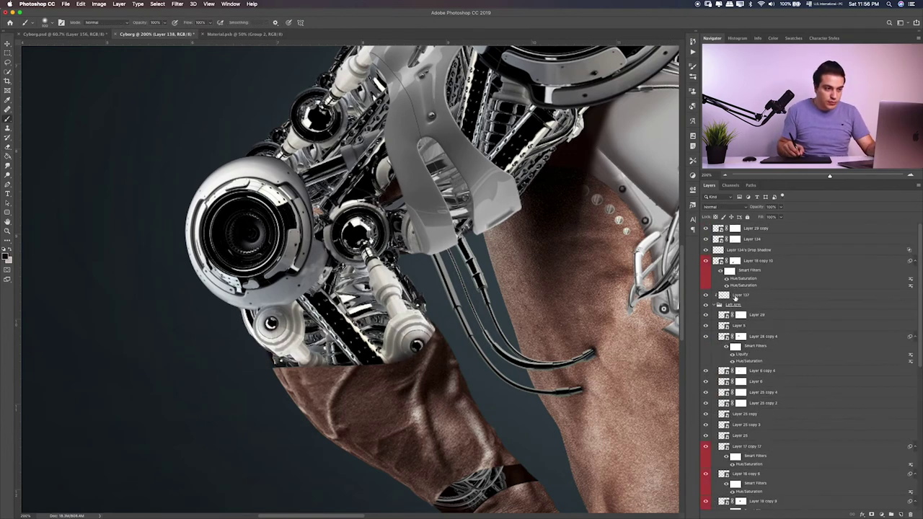
Step: Position new Layer 139 directly above the Left Arm group
left_click(900, 515)
left_click(799, 307)
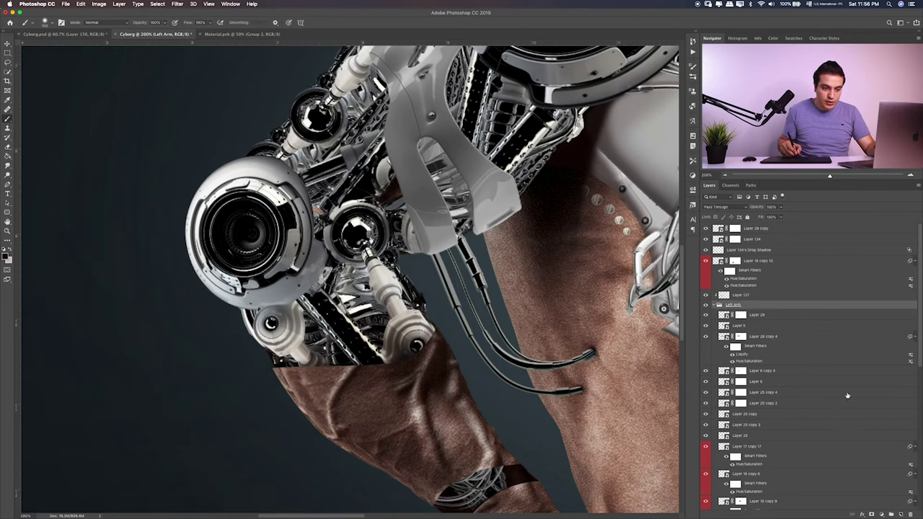
left_click(901, 515)
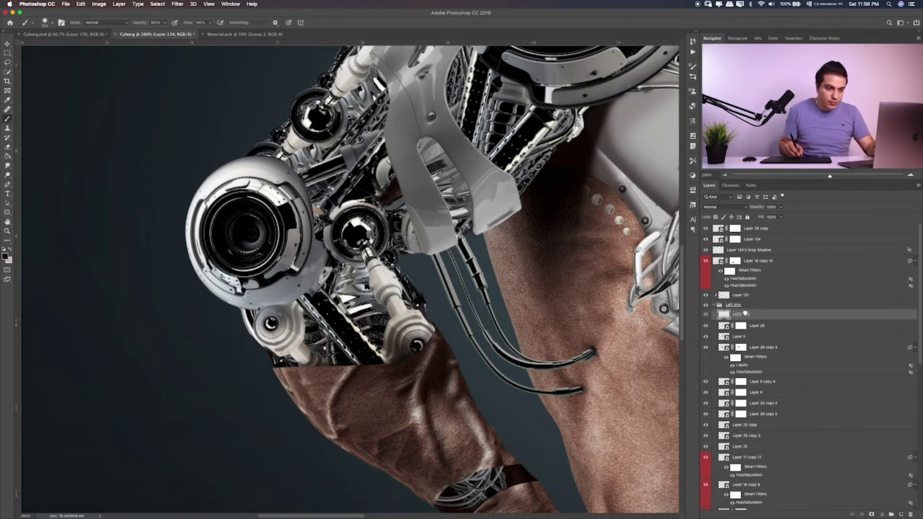
left_click_drag(744, 314, 742, 304)
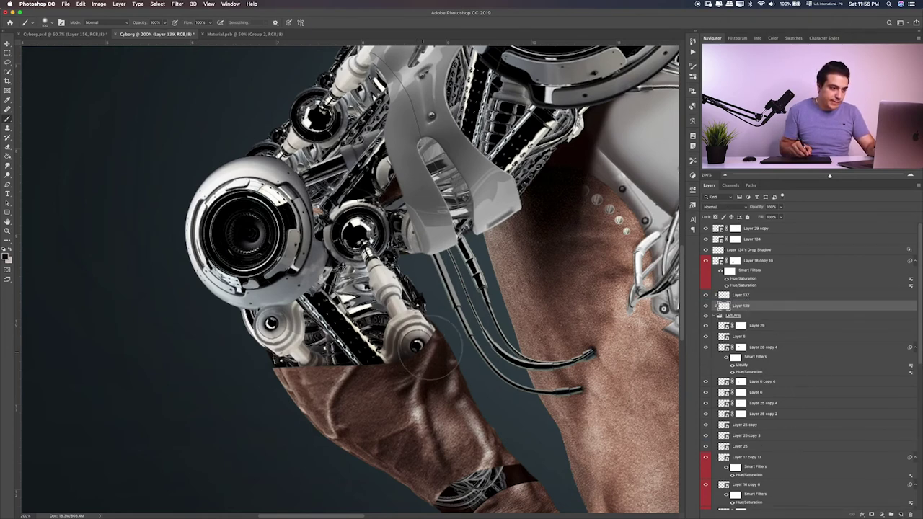
Step: Paint a shadow along the top of the forearm and cycle it to a subtler blend mode
left_click_drag(431, 353, 253, 376)
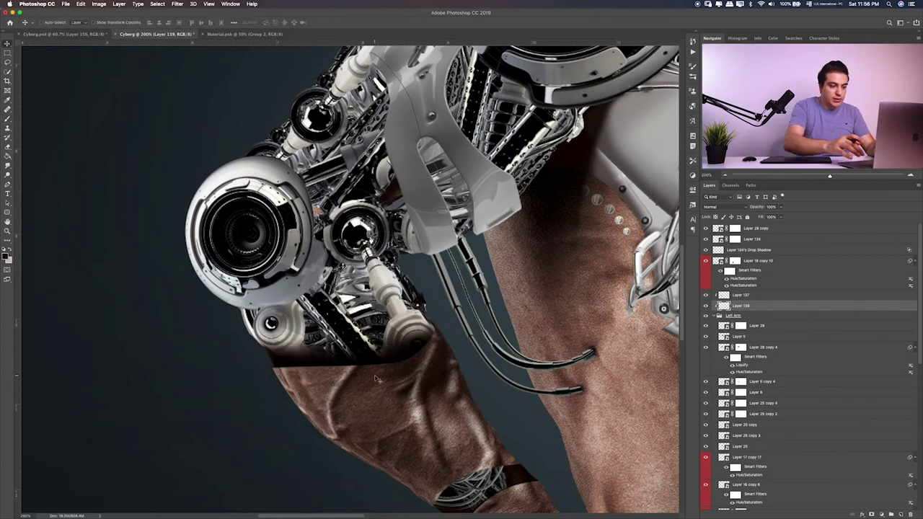
key("v")
key("shift+plus")
key("shift+plus")
key("shift+plus")
key("shift+plus")
key("shift+plus")
key("shift+plus")
key("shift+plus")
key("shift+plus")
key("shift+plus")
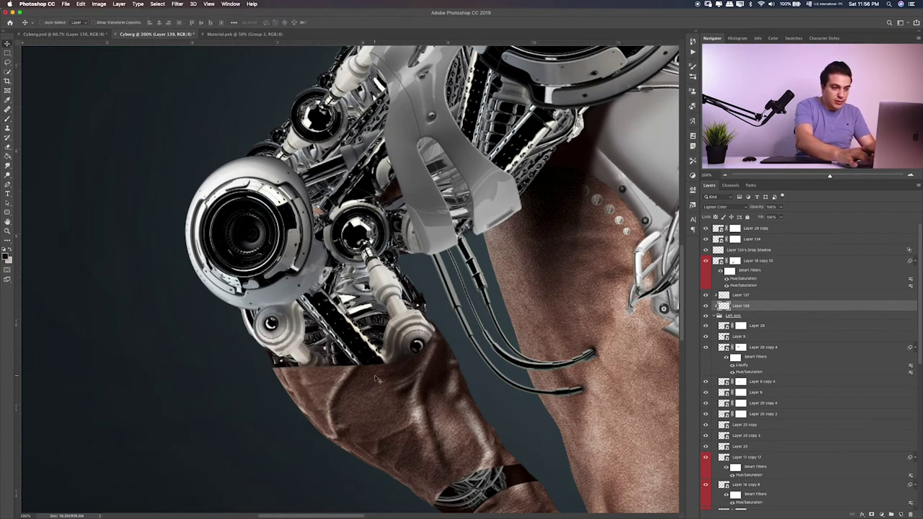
key("shift+plus")
key("shift+plus")
Step: Fit the image in the window and close the Material parts document
key("ctrl+0")
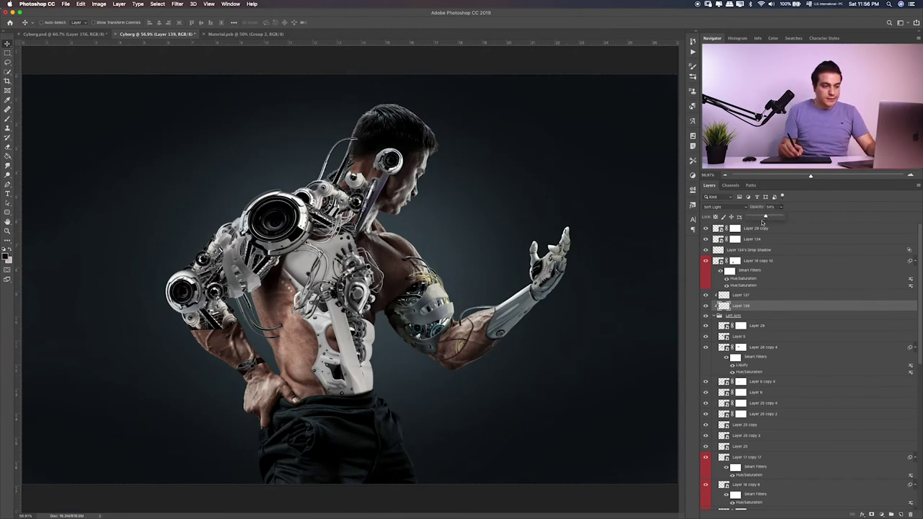
left_click(8, 53)
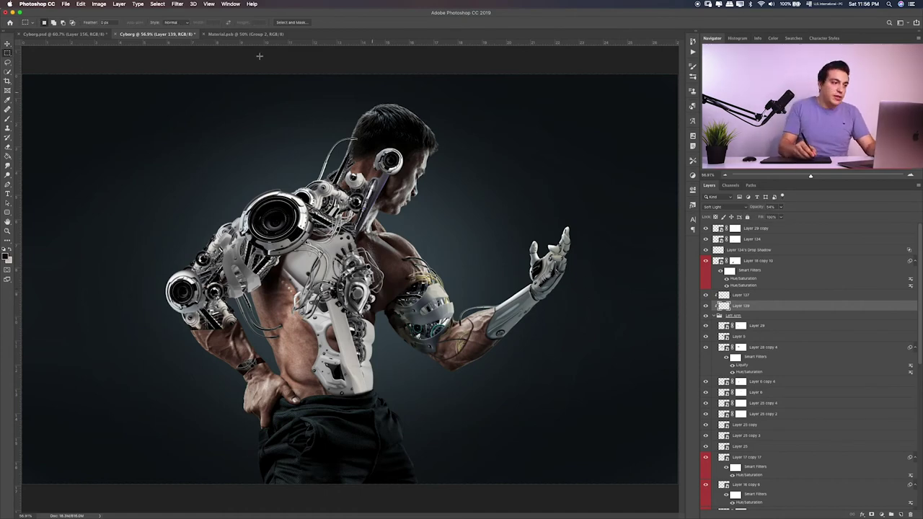
left_click(238, 34)
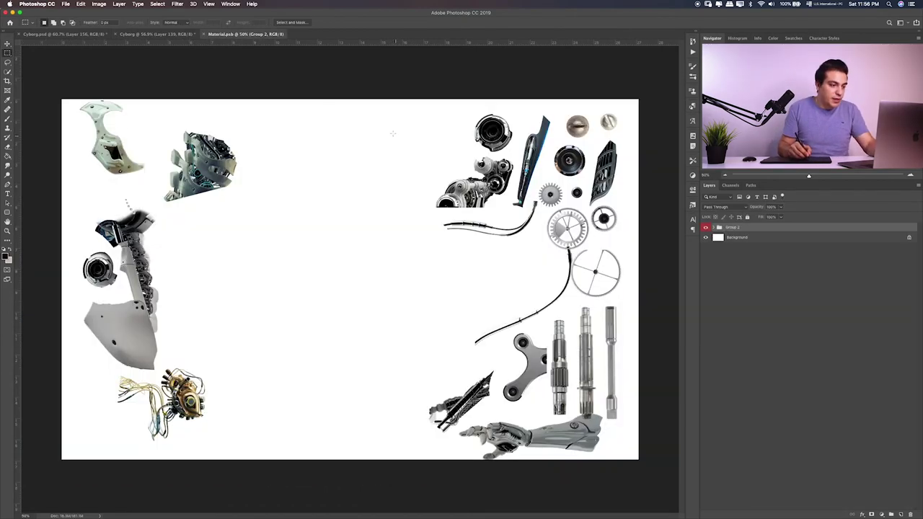
key("ctrl+w")
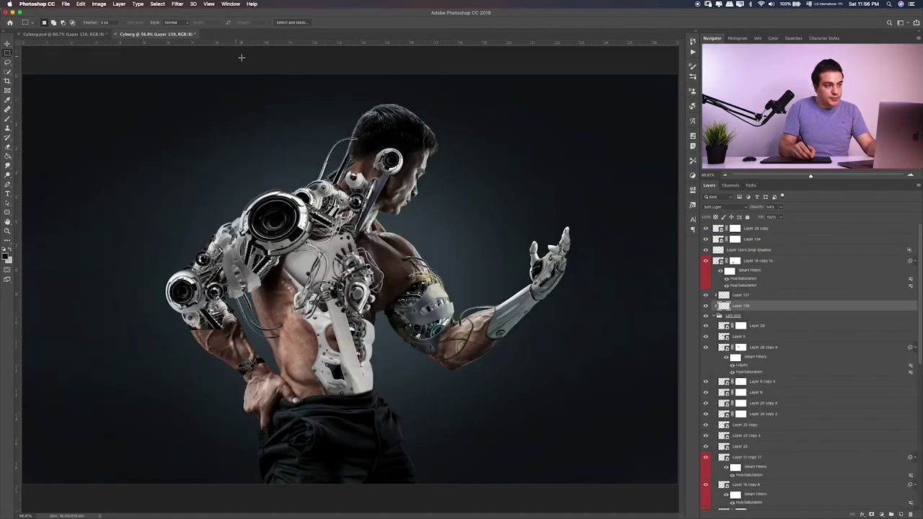
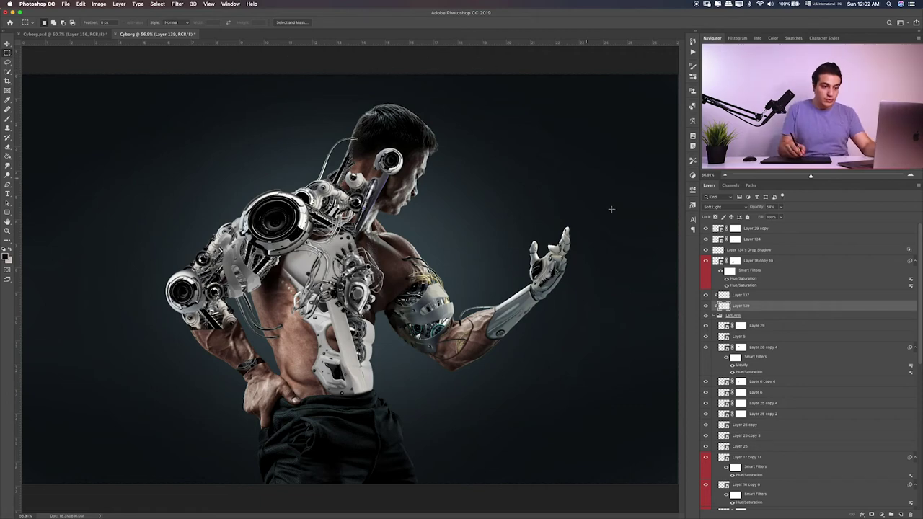
Step: Duplicate the cable layer Layer 18 copy 10 into the Left Arm group
left_click(710, 317)
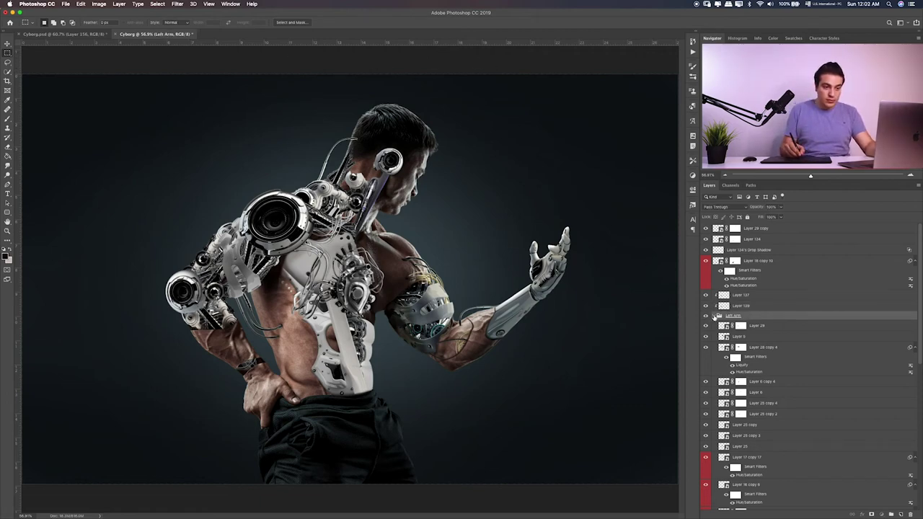
left_click(716, 315)
left_click(705, 315)
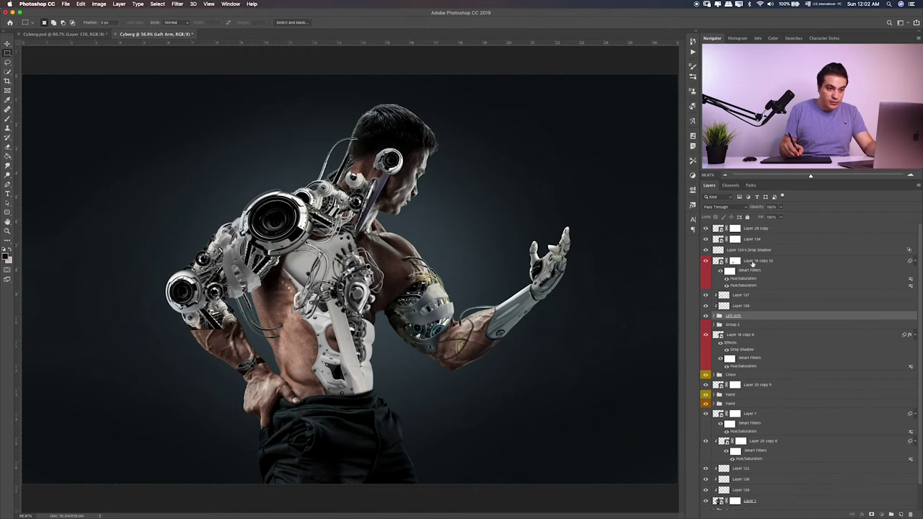
left_click(752, 264)
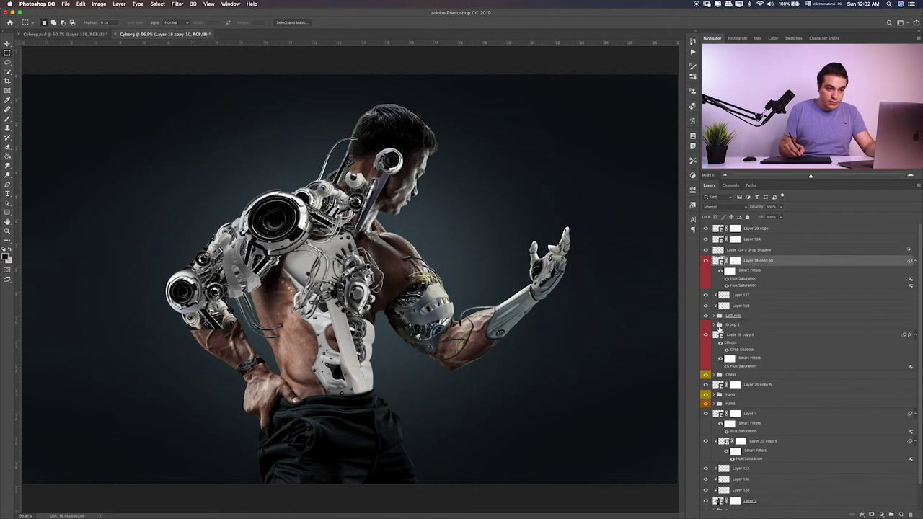
left_click(716, 316)
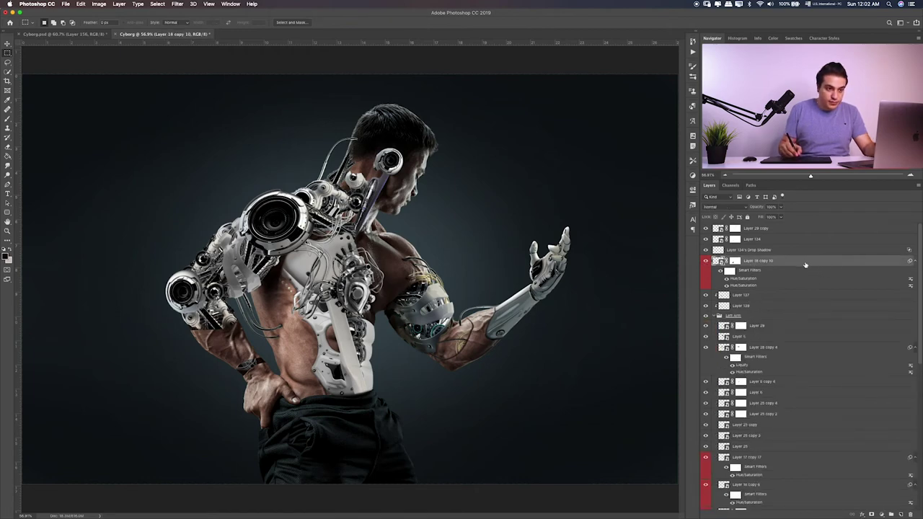
left_click_drag(805, 265, 803, 316)
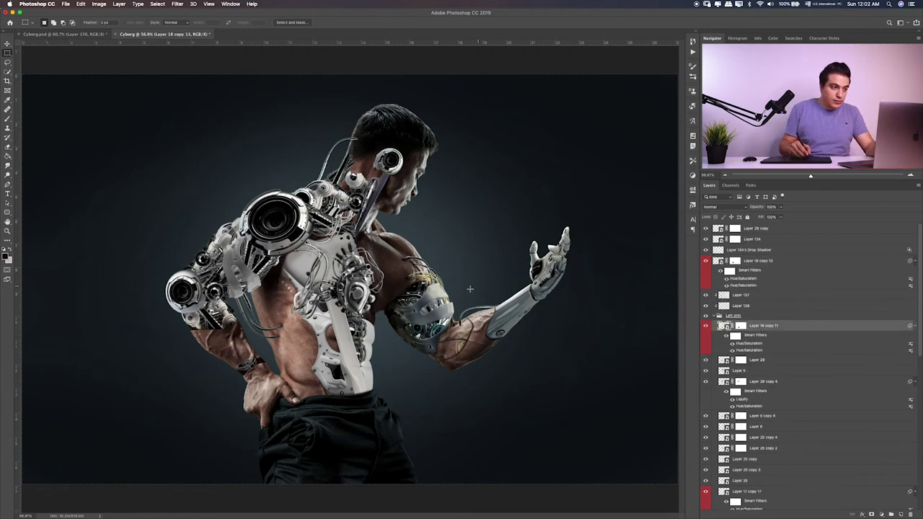
Step: Move the duplicated cables onto the rear shoulder, rotating and enlarging them
key("v")
left_click_drag(469, 289, 137, 287)
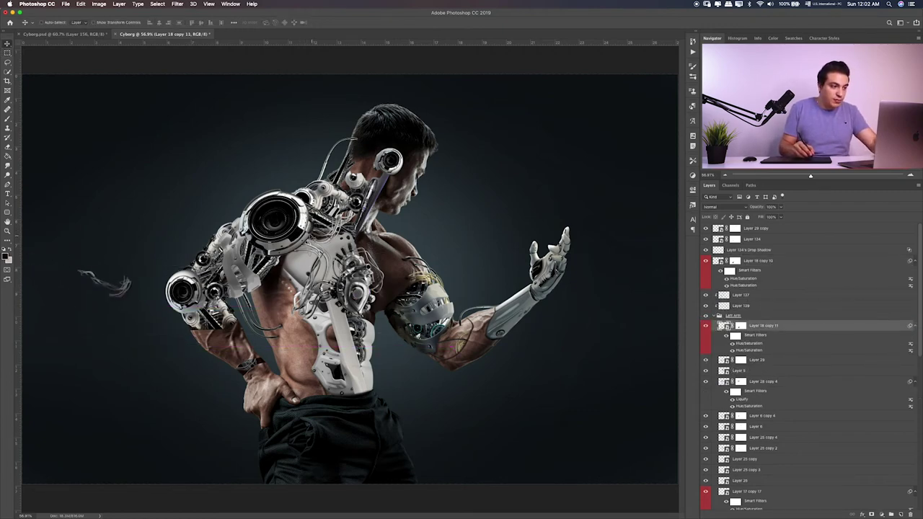
key("ctrl+t")
mouse_move(171, 242)
left_mouse_down()
mouse_move(153, 254)
mouse_move(238, 258)
left_mouse_up()
key("Return")
Step: Paint the cable mask to reveal more wires and hide the blurry strands
key("ctrl+plus")
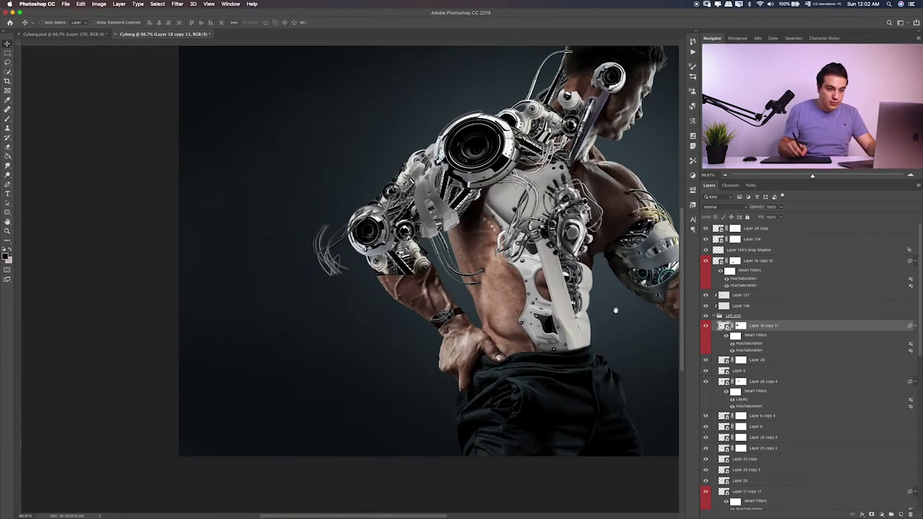
left_click(731, 343)
left_click(731, 351)
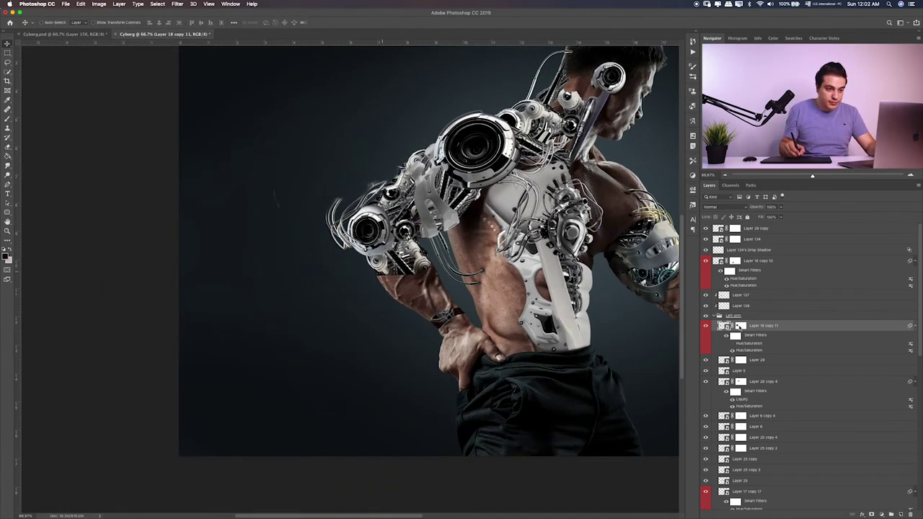
left_click(740, 325)
key("b")
left_click_drag(346, 248, 361, 278)
mouse_move(328, 187)
left_mouse_down()
mouse_move(382, 152)
mouse_move(317, 173)
left_mouse_up()
mouse_move(276, 201)
left_mouse_down()
mouse_move(339, 163)
mouse_move(321, 193)
left_mouse_up()
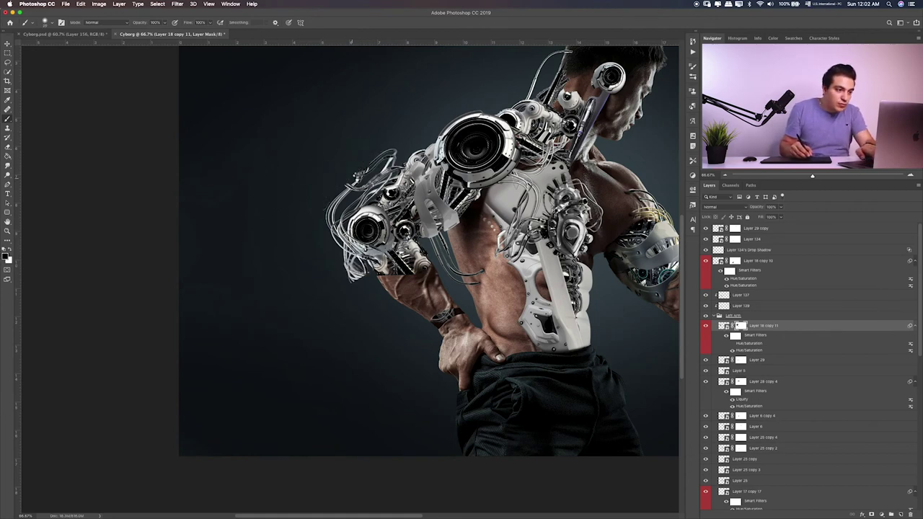
Step: Shift, shrink and rotate the cables, then place the layer below Layer 16 copy 6
left_click(723, 326)
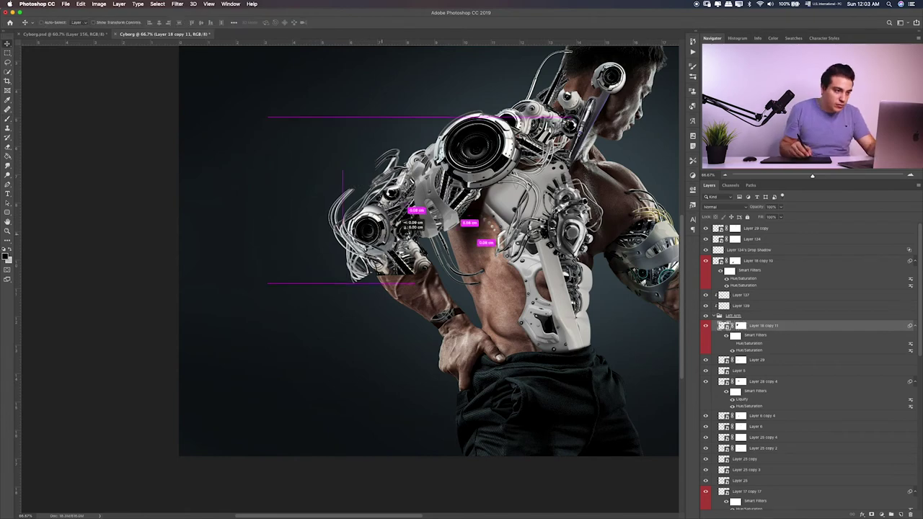
key("ctrl+t")
left_click_drag(346, 209, 365, 209)
mouse_move(435, 119)
left_mouse_down()
mouse_move(423, 132)
mouse_move(426, 155)
left_mouse_up()
key("Return")
left_click_drag(817, 330, 793, 462)
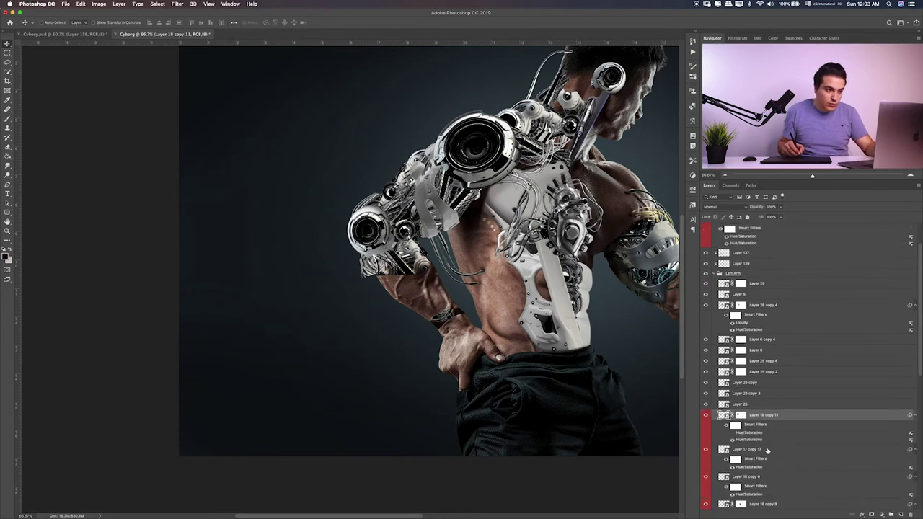
left_click_drag(392, 236, 396, 241)
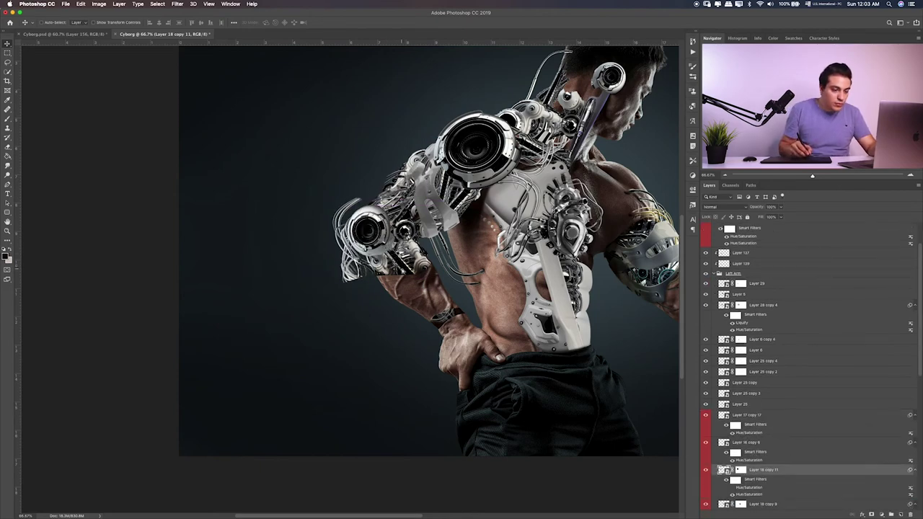
Step: Reveal the wires at the upper left of the arm on the mask
scroll(400, 202, "up", 3)
left_click(740, 469)
key("b")
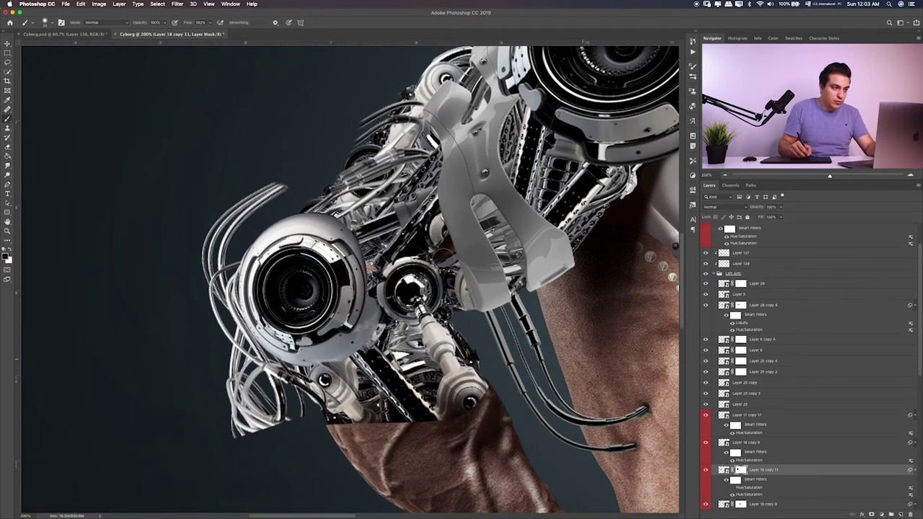
mouse_move(285, 189)
left_mouse_down()
mouse_move(339, 148)
mouse_move(335, 133)
left_mouse_up()
key("v")
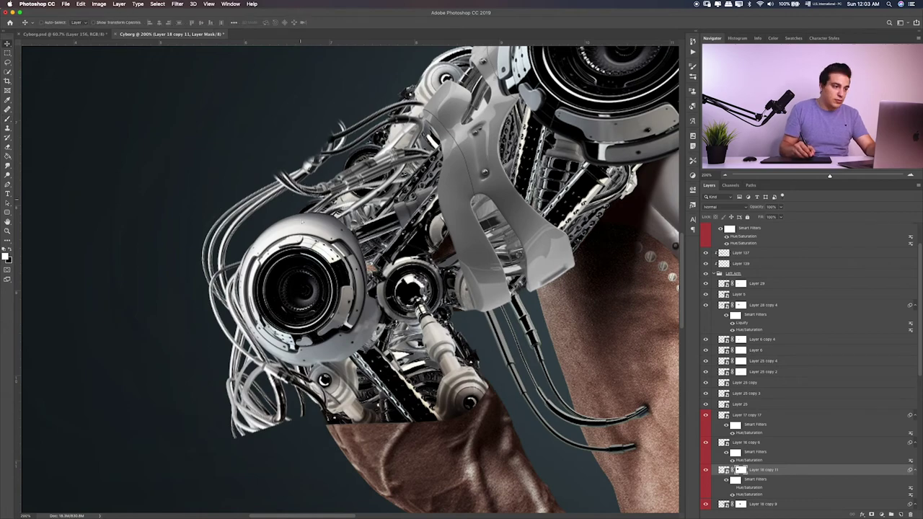
key("ctrl+0")
scroll(793, 397, "down", 5)
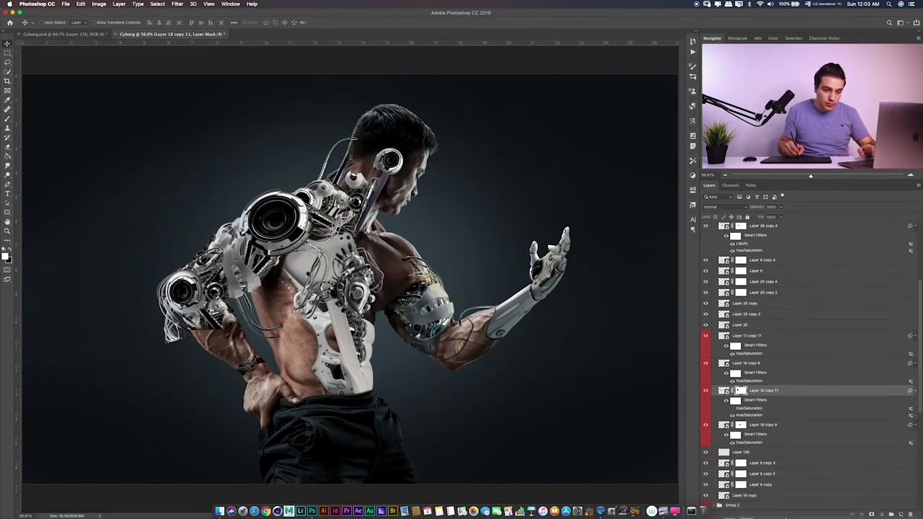
scroll(793, 396, "down", 5)
scroll(793, 396, "down", 3)
scroll(268, 234, "up", 6)
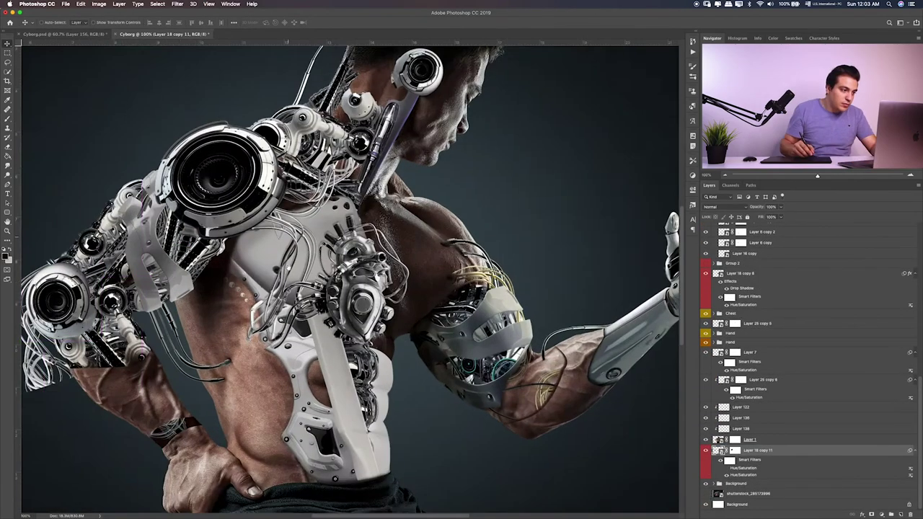
Step: Mask out the loose outer cable bundle, then duplicate the cable layer higher in the stack
key("b")
left_click(734, 450)
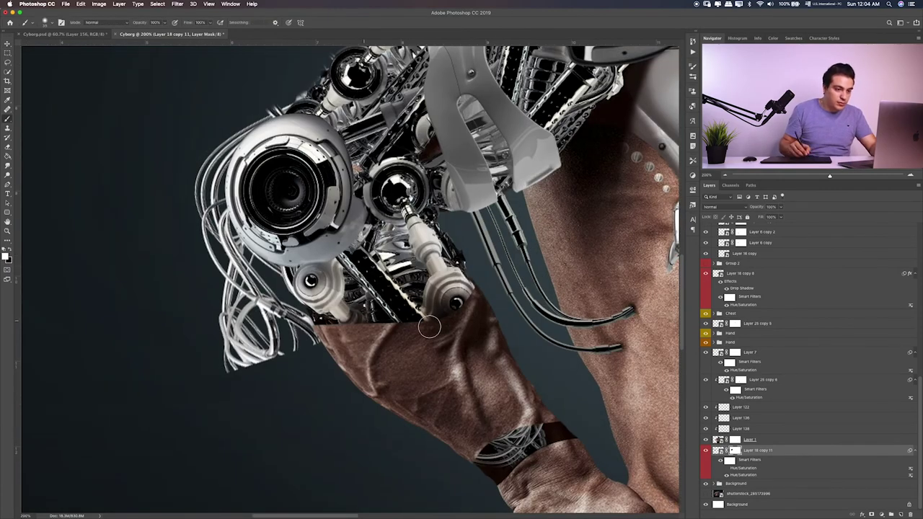
key("v")
left_click_drag(429, 327, 360, 319)
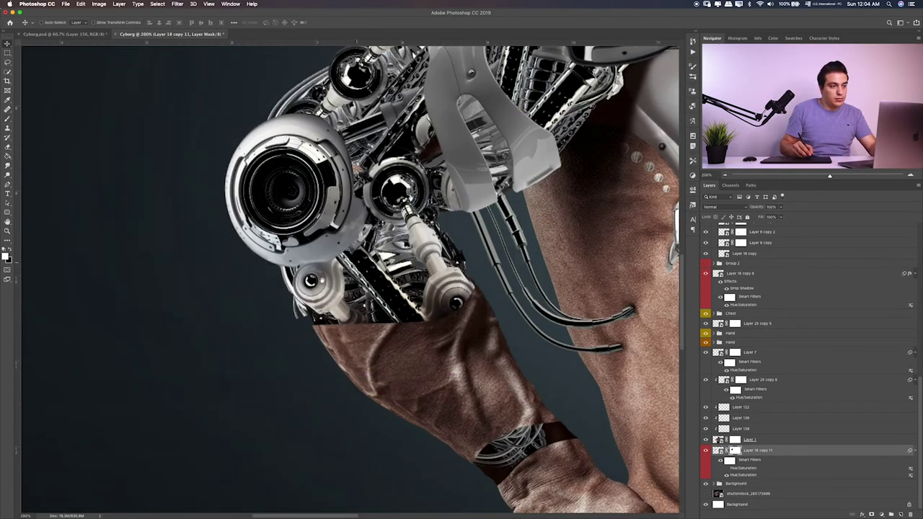
key("b")
scroll(346, 202, "up", 3)
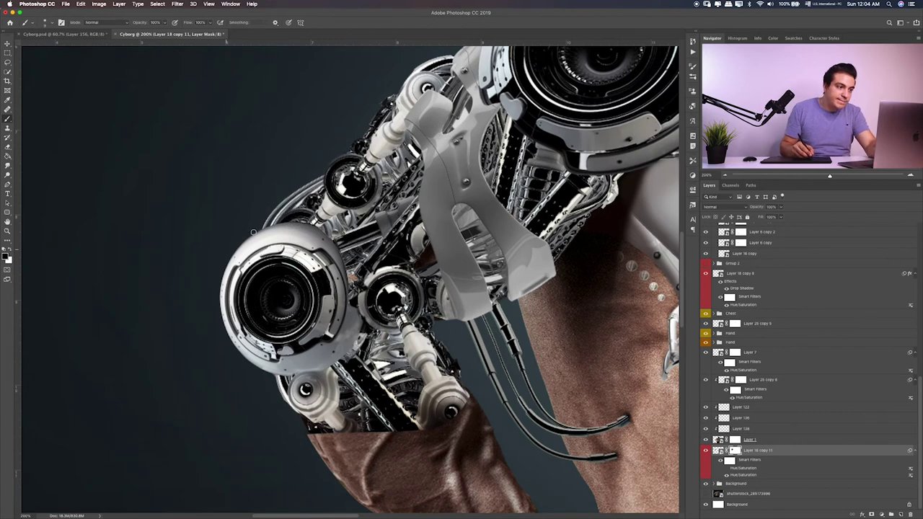
key("ctrl+0")
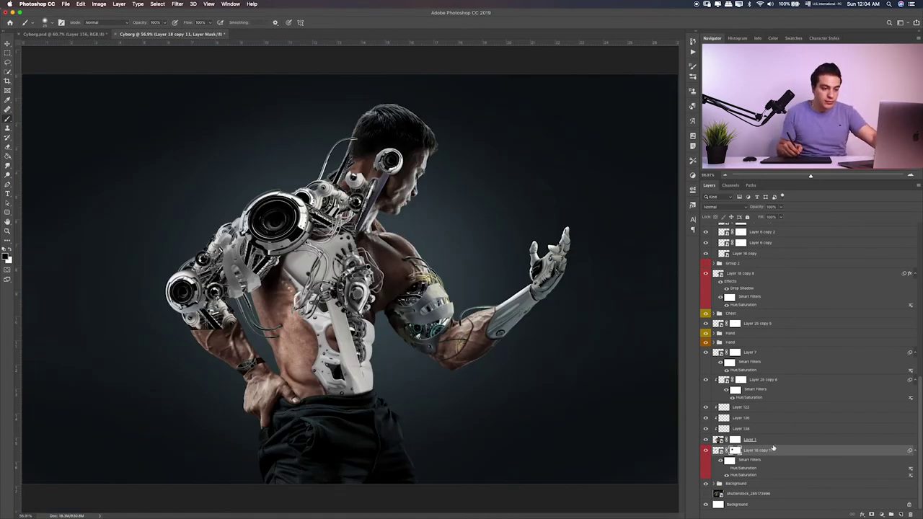
key("ctrl+j")
left_click_drag(795, 453, 793, 376)
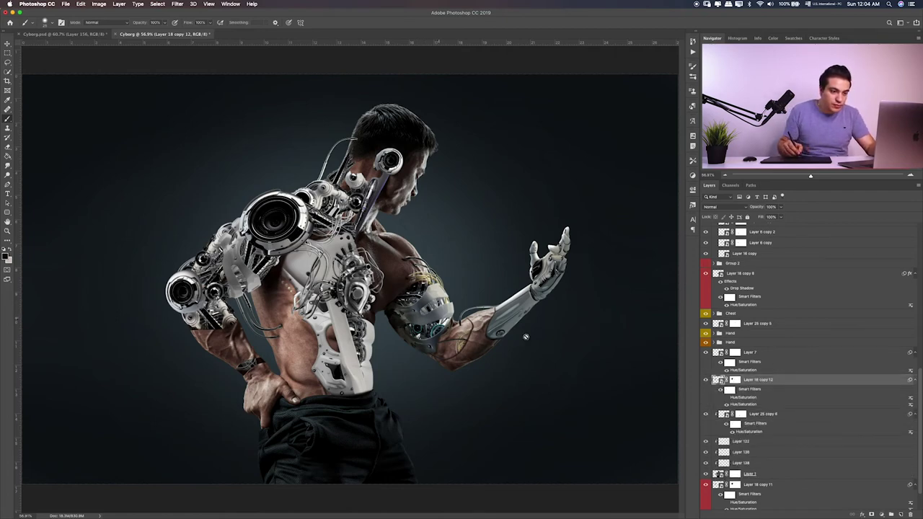
Step: Place Layer 18 copy 12 above Layer 25 copy 6 and move it down to the waist
key("ctrl+z")
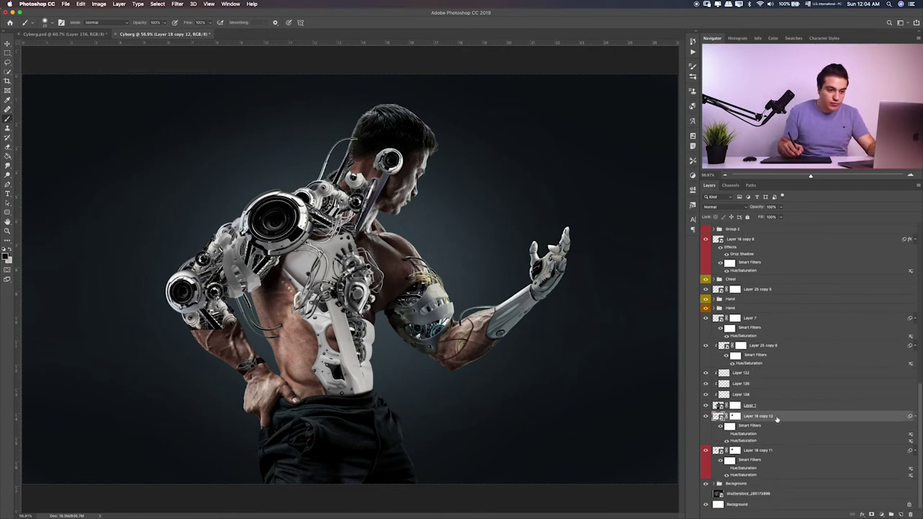
left_click_drag(776, 418, 775, 340)
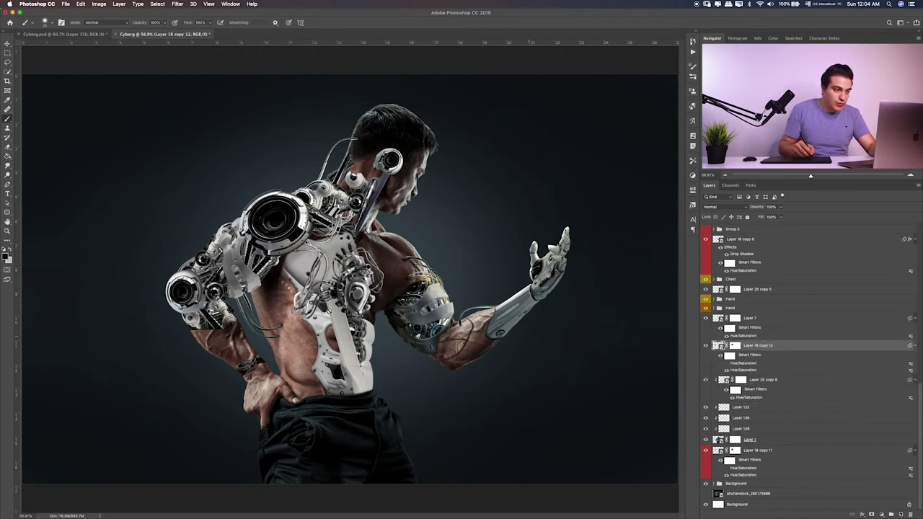
key("v")
mouse_move(263, 270)
left_mouse_down()
mouse_move(415, 369)
mouse_move(386, 351)
mouse_move(417, 389)
mouse_move(386, 387)
left_mouse_up()
key("ctrl+t")
key("Return")
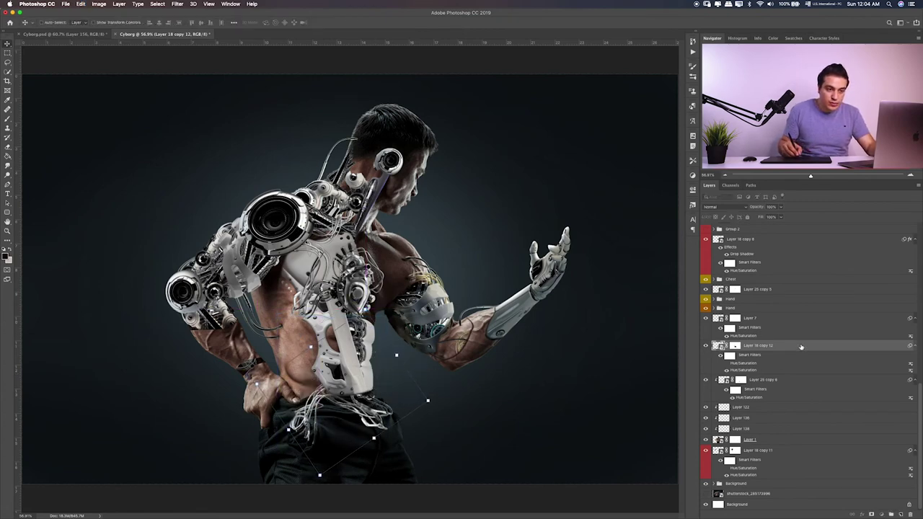
Step: Restack Layer 18 copy 12 below Layer 25 and nudge the wire cluster at the waistband
key("ctrl+j")
key("ctrl+shift+bracketright")
left_click_drag(782, 208, 791, 383)
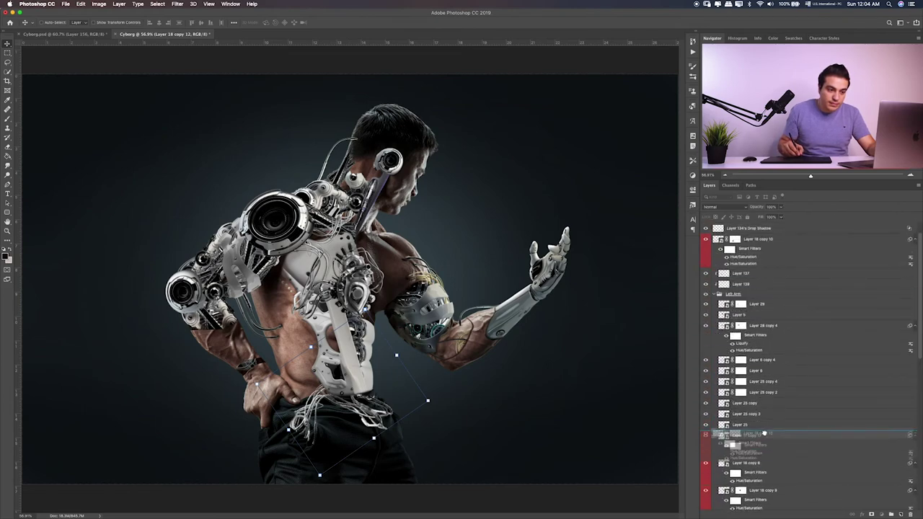
left_click_drag(791, 383, 791, 432)
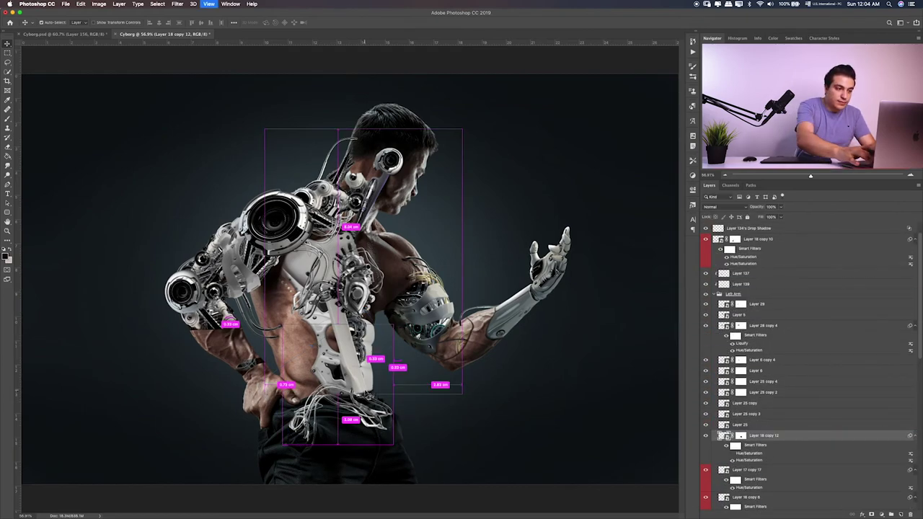
key("ctrl+1")
scroll(425, 407, "down", 6)
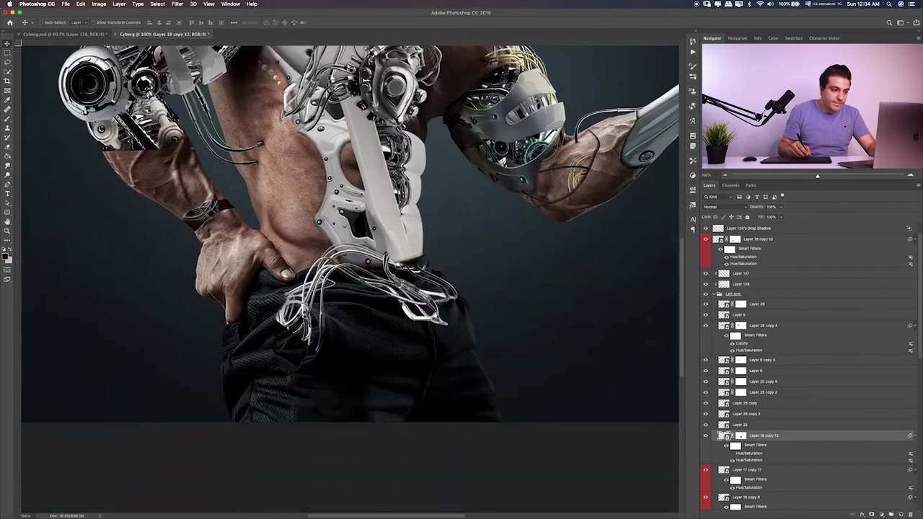
left_click_drag(382, 263, 456, 292)
Step: Paint the mask black over the wire ends along the waistband and shorts
left_click(740, 436)
key("b")
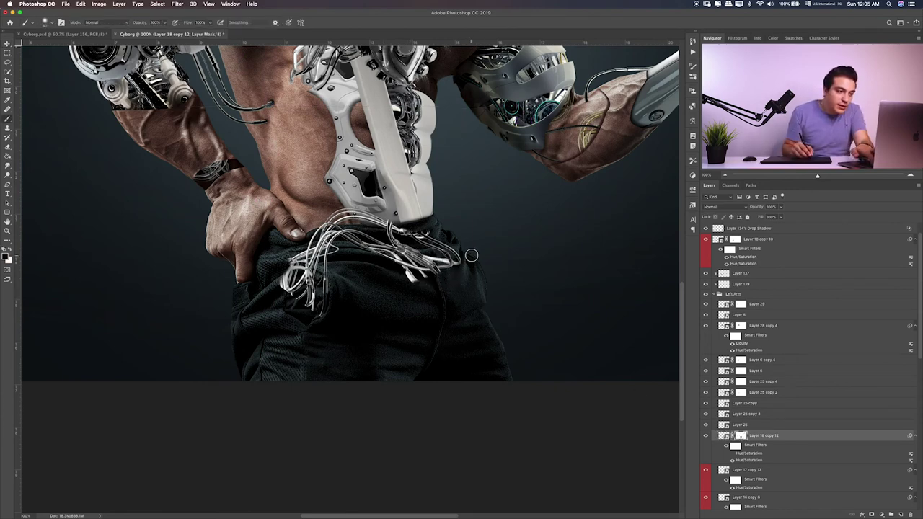
mouse_move(468, 257)
left_mouse_down()
mouse_move(404, 280)
mouse_move(397, 273)
mouse_move(424, 243)
mouse_move(372, 249)
left_mouse_up()
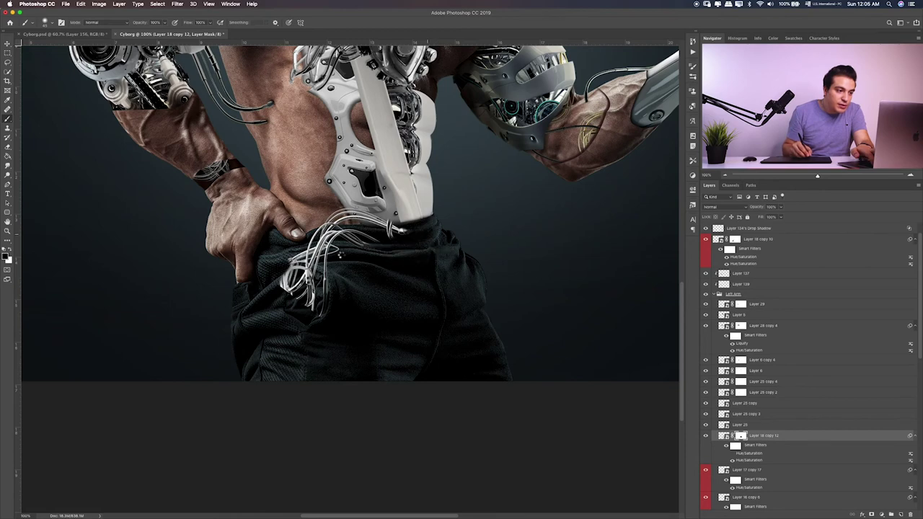
mouse_move(429, 232)
left_mouse_down()
mouse_move(353, 249)
mouse_move(308, 245)
left_mouse_up()
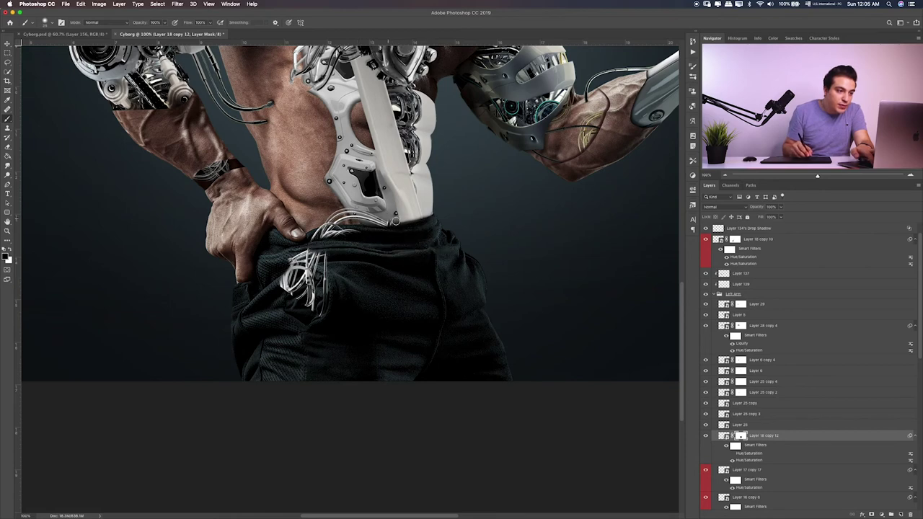
mouse_move(364, 237)
left_mouse_down()
mouse_move(316, 237)
mouse_move(278, 281)
left_mouse_up()
left_click_drag(328, 268, 287, 317)
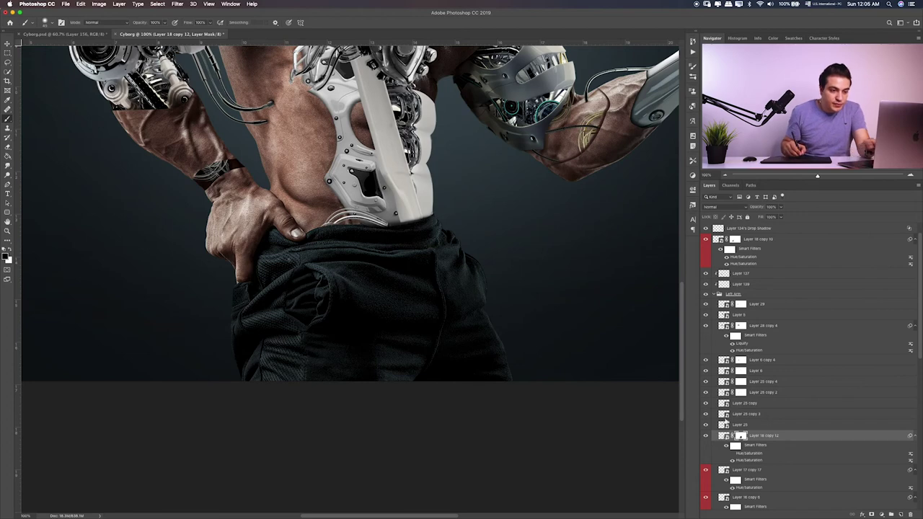
Step: Distort the chest plate's corners so it meets the waistband
key("ctrl+2")
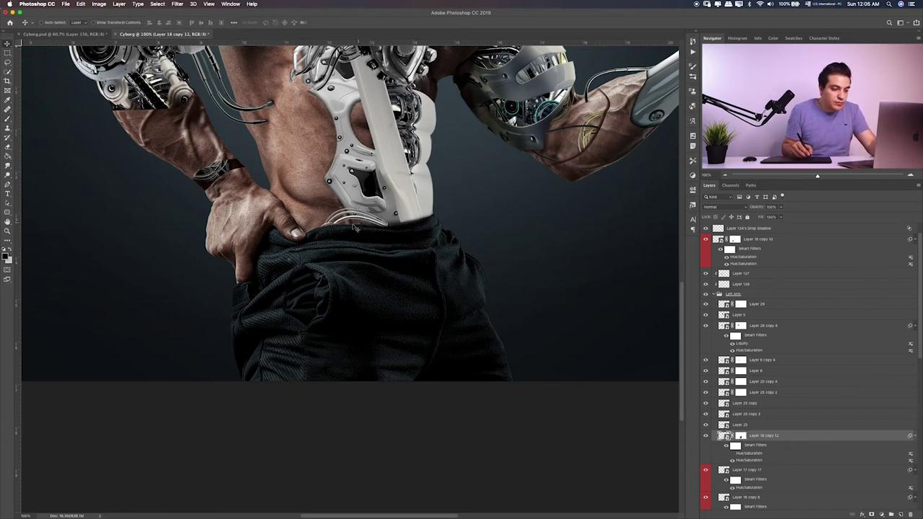
key("ctrl+t")
left_click_drag(461, 317, 458, 323)
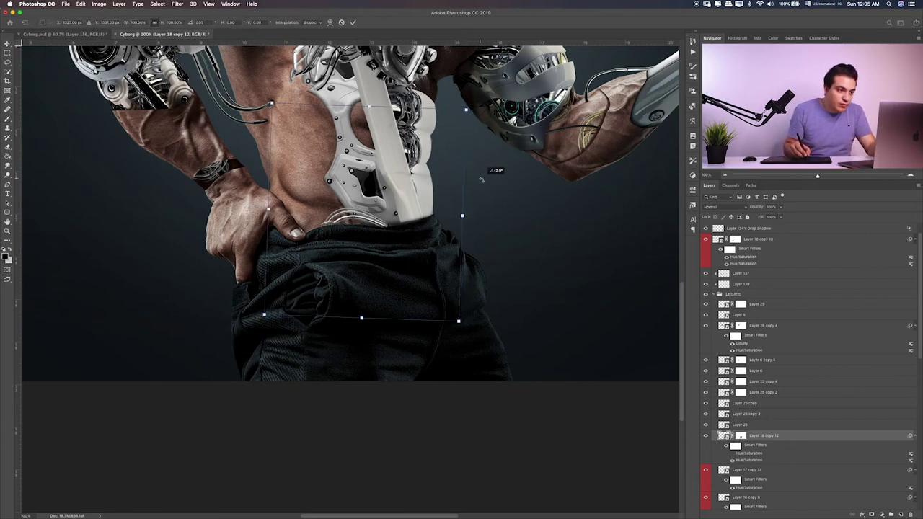
left_click_drag(267, 106, 275, 101)
left_click_drag(462, 106, 469, 112)
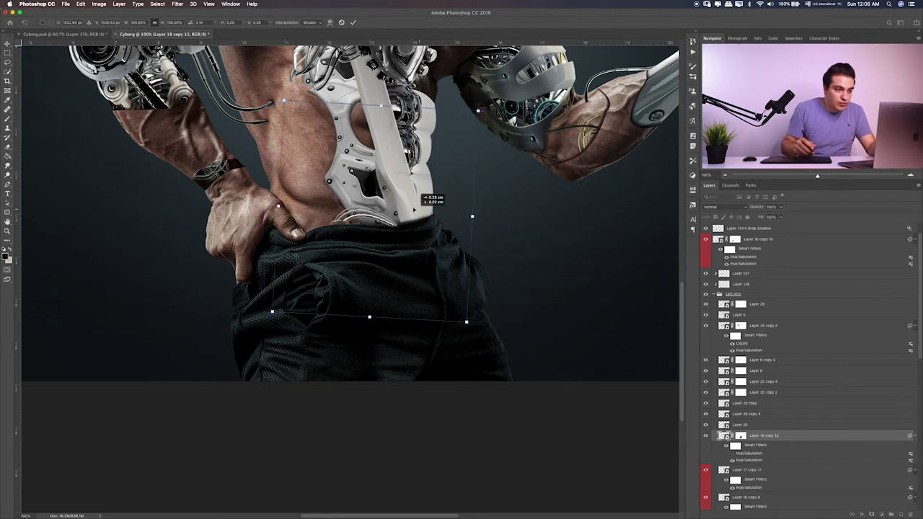
key("Return")
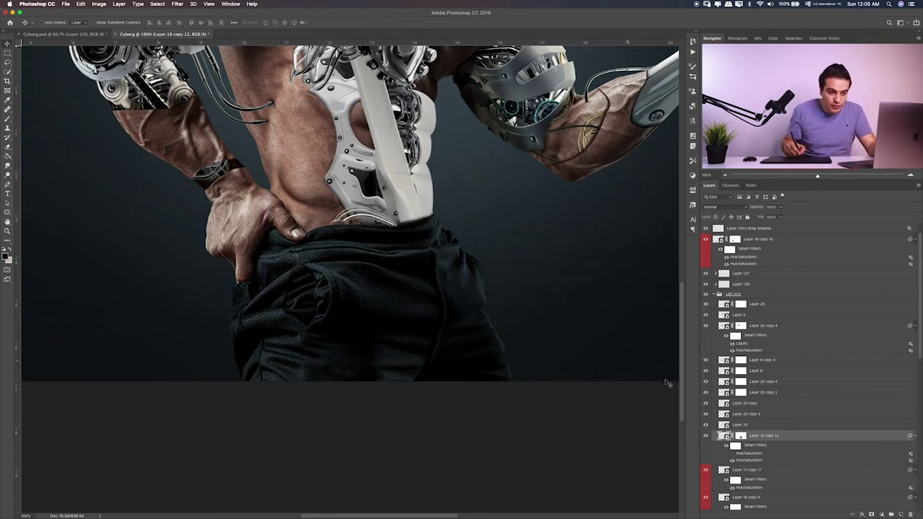
Step: Switch to a white brush on the mask to restore hidden parts
left_click(739, 436)
key("b")
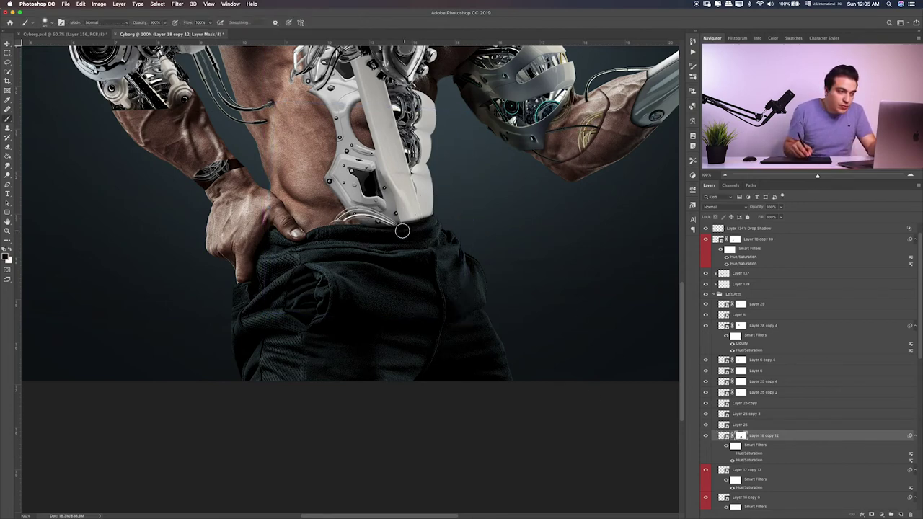
key("x")
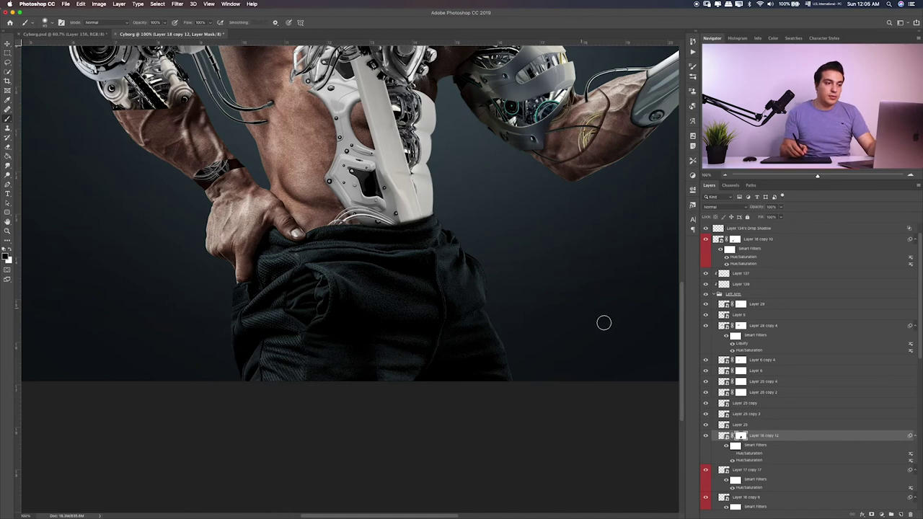
key("ctrl+0")
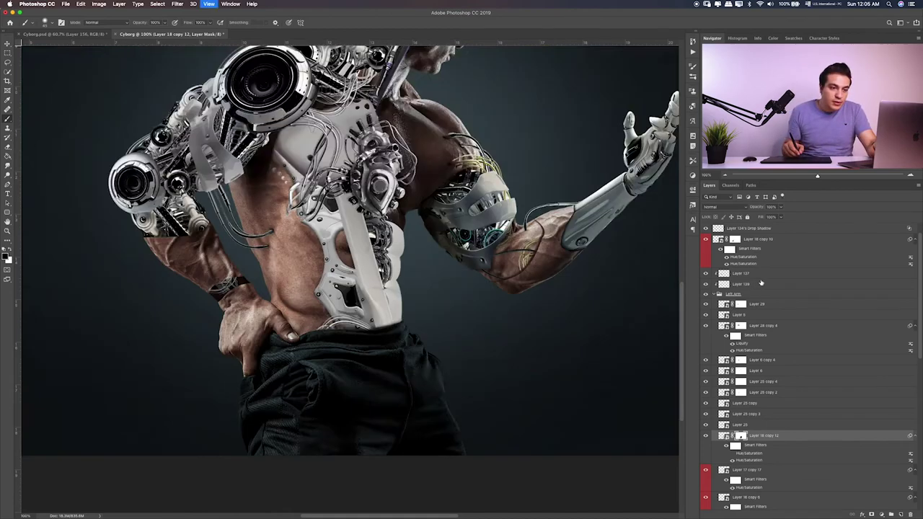
Step: Collapse the Left Arm group, then show and expand Group 2
left_click(719, 297)
left_click(715, 296)
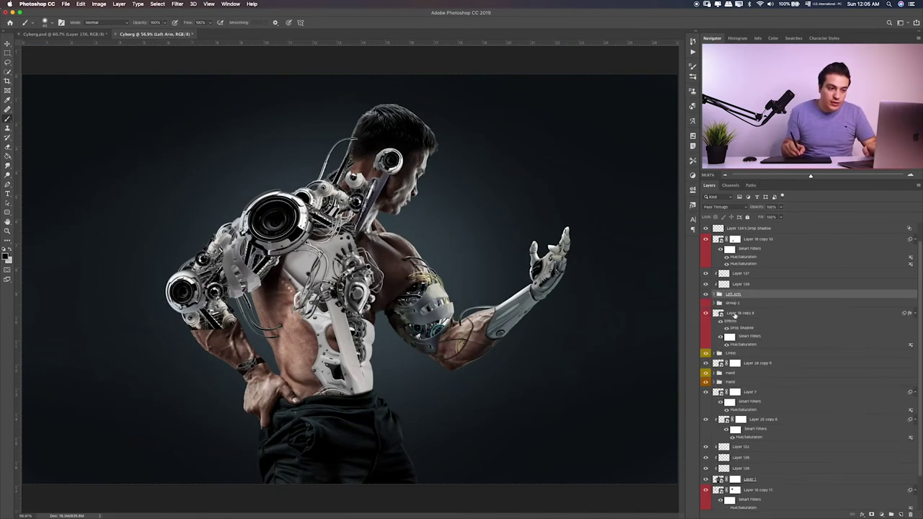
scroll(718, 336, "down", 1)
left_click(705, 285)
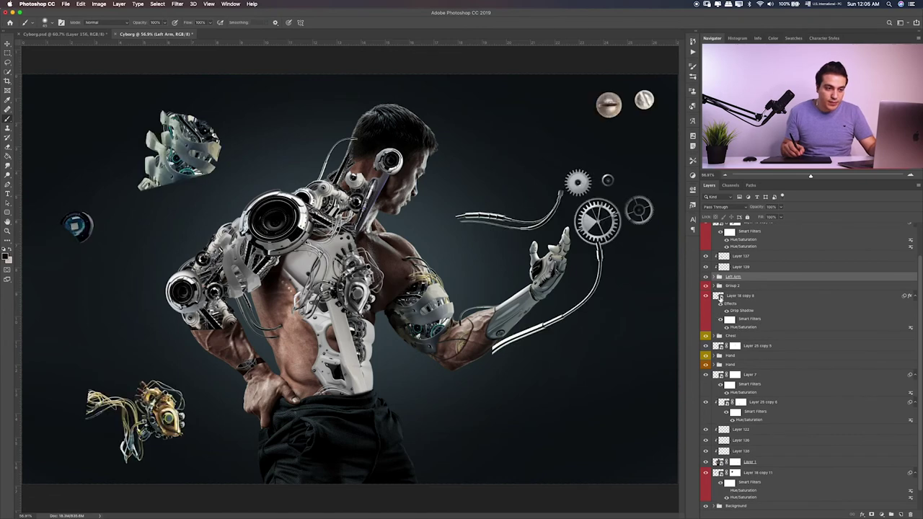
left_click(715, 286)
scroll(732, 403, "down", 3)
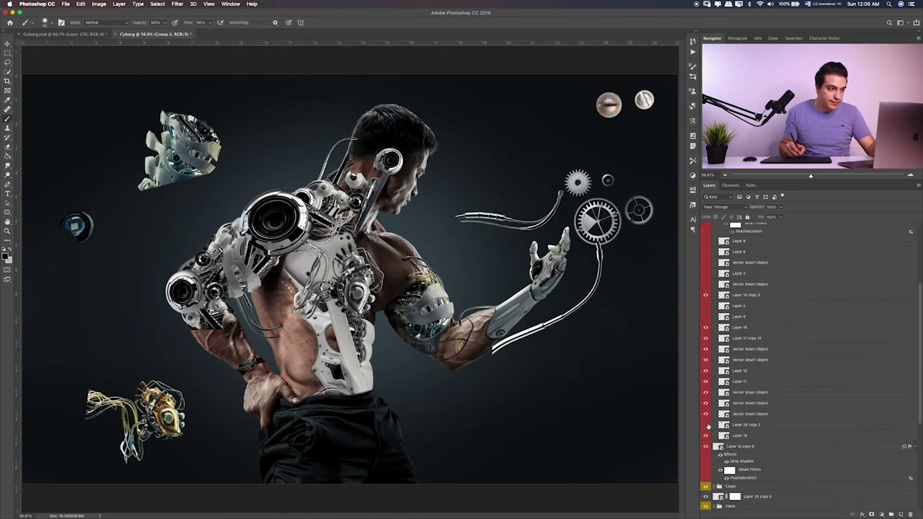
Step: Move Layer 28 copy 2 out of Group 2 below Layer 18 copy 8, then collapse and hide Group 2
left_click(706, 426)
left_click(742, 425)
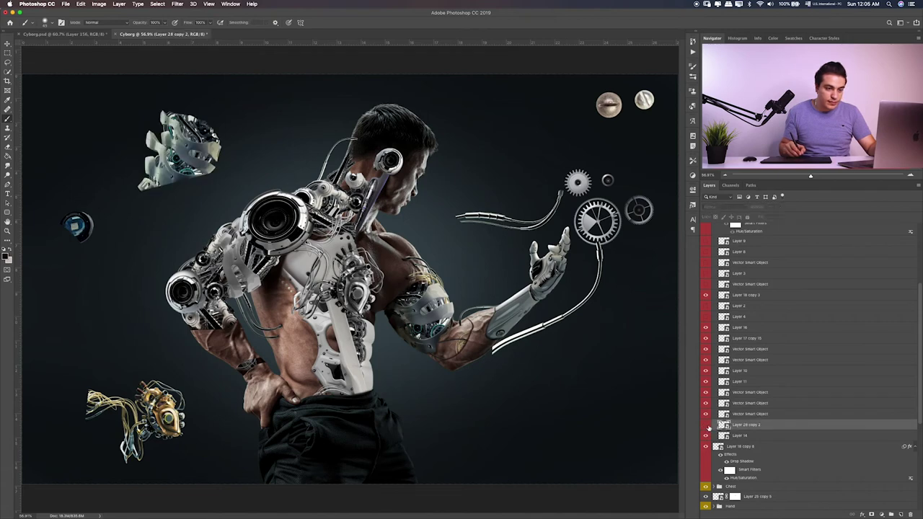
left_click(708, 428)
left_click_drag(750, 426, 752, 475)
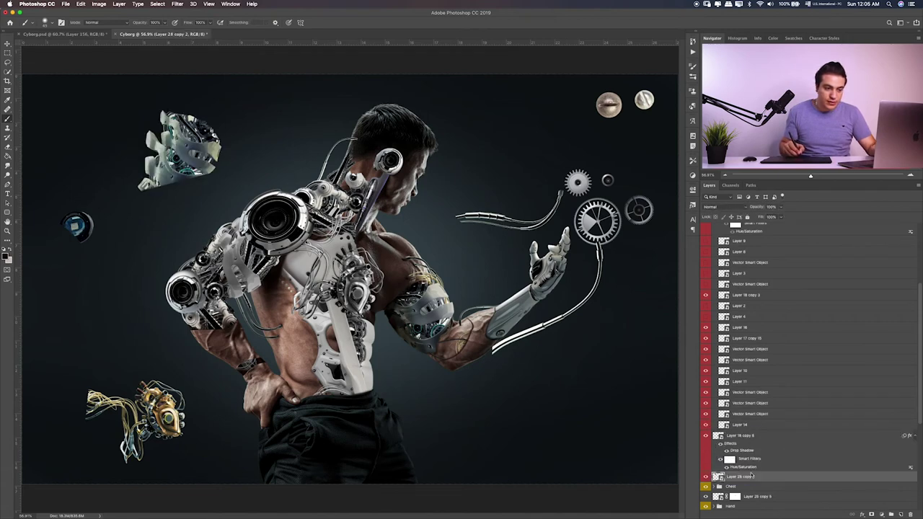
scroll(761, 332, "up", 3)
left_click(715, 284)
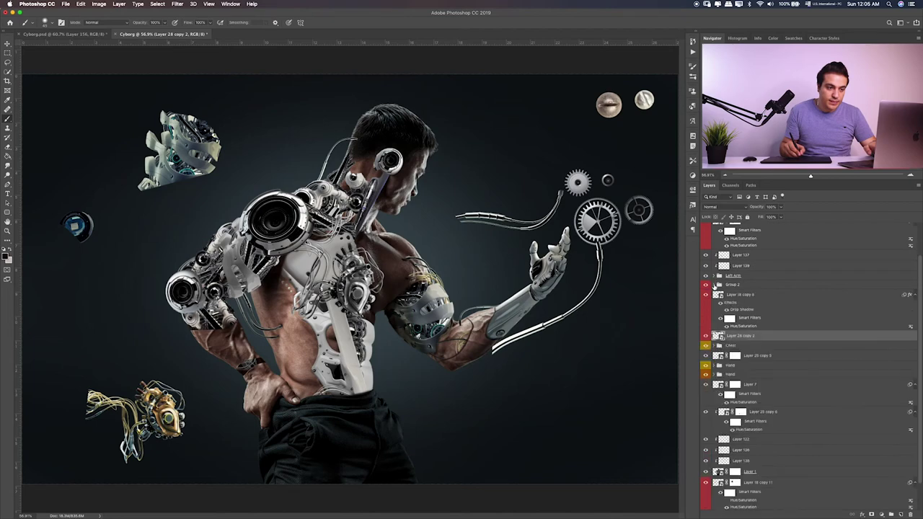
left_click(707, 297)
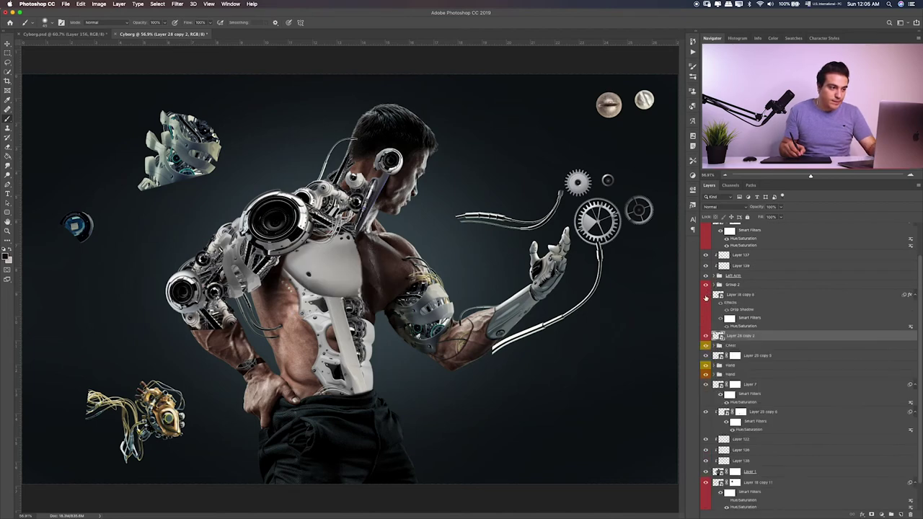
left_click(705, 285)
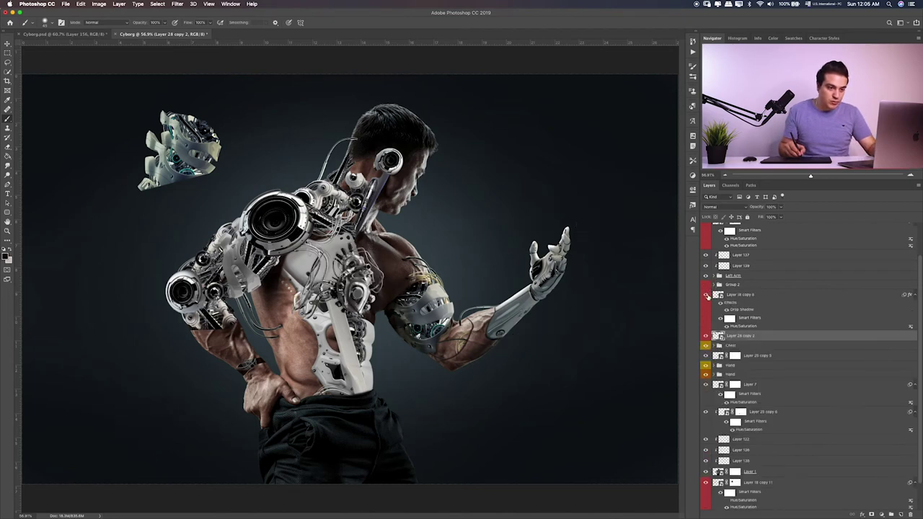
left_click(705, 336)
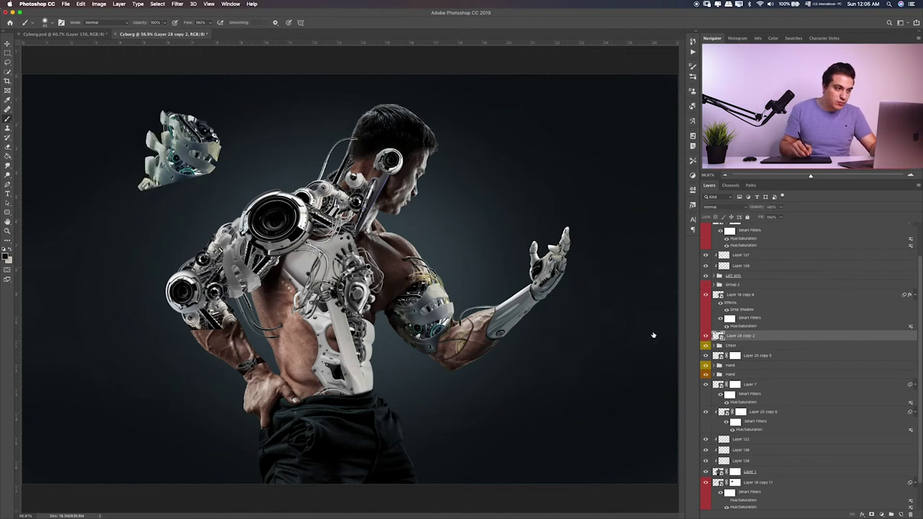
Step: Move the mechanical piece onto the shorts, rotating and resizing it
key("v")
left_click_drag(203, 174, 332, 493)
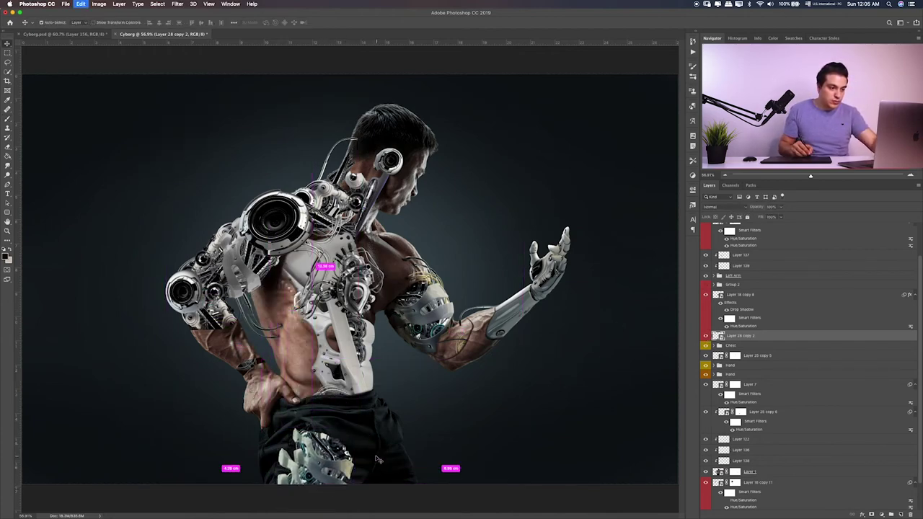
key("ctrl+t")
left_click_drag(379, 449, 340, 453)
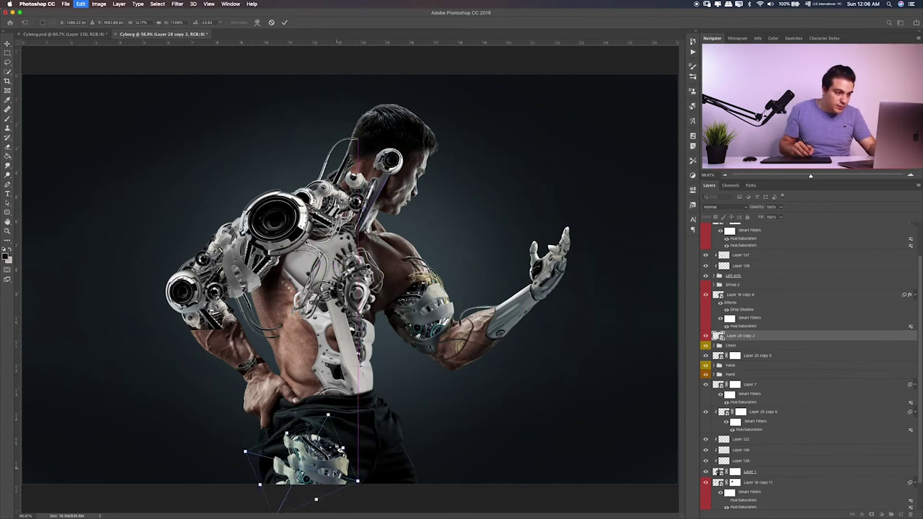
key("Return")
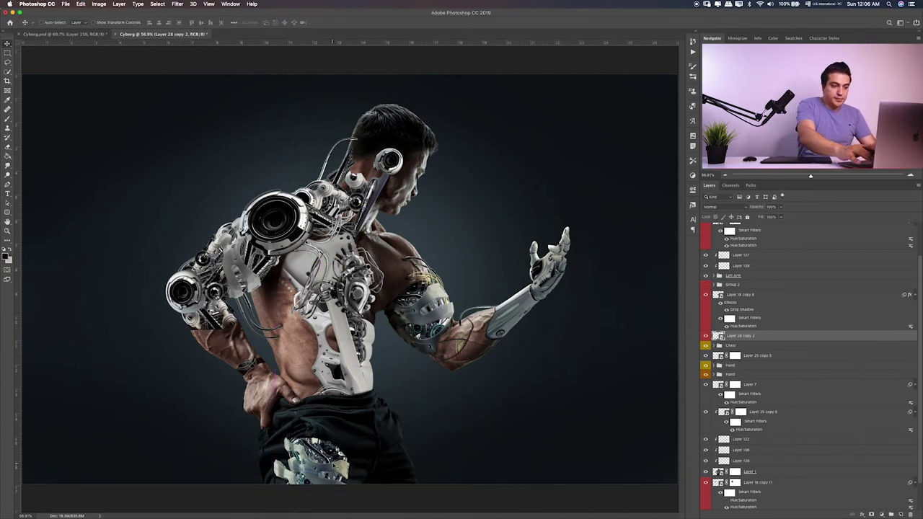
Step: Desaturate the piece with Hue/Saturation at -88 and add a layer mask
key("ctrl+plus")
key("ctrl+plus")
key("ctrl+plus")
key("ctrl+plus")
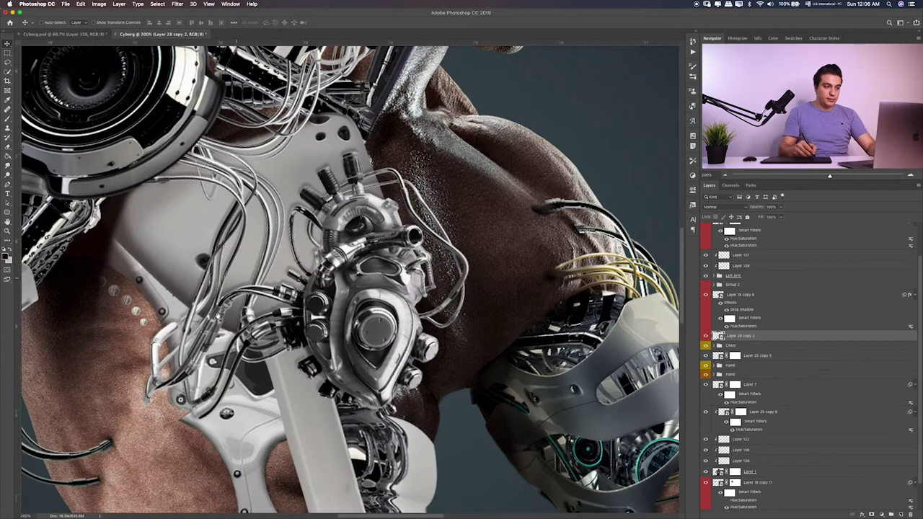
scroll(346, 274, "down", 5)
scroll(346, 274, "down", 5)
scroll(346, 274, "down", 3)
scroll(346, 273, "down", 3)
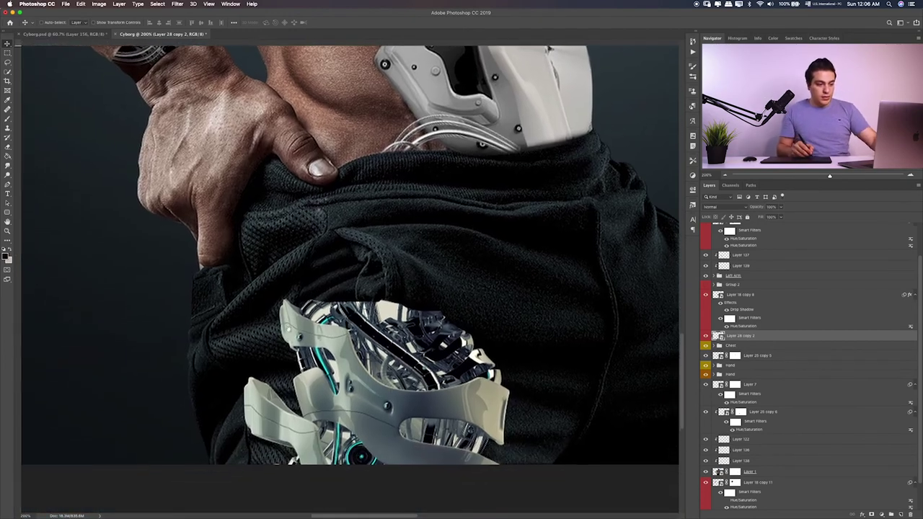
key("ctrl+u")
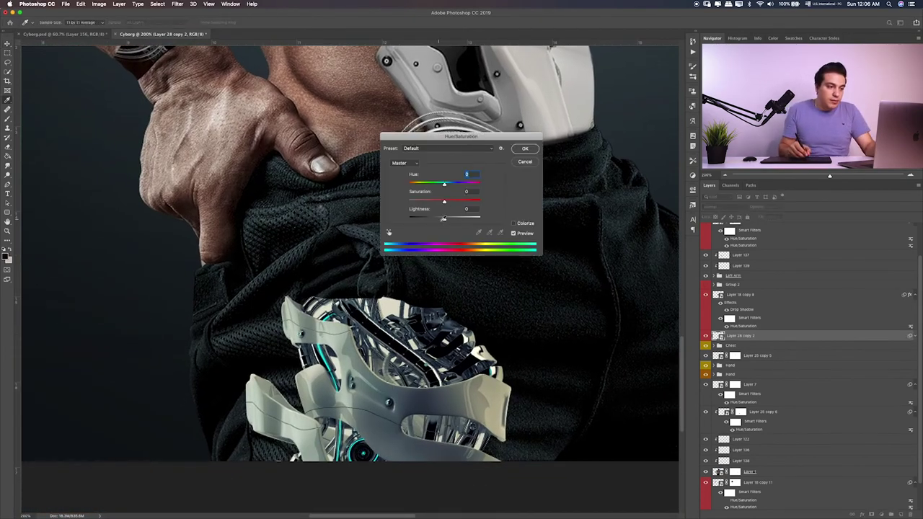
left_click_drag(445, 203, 405, 203)
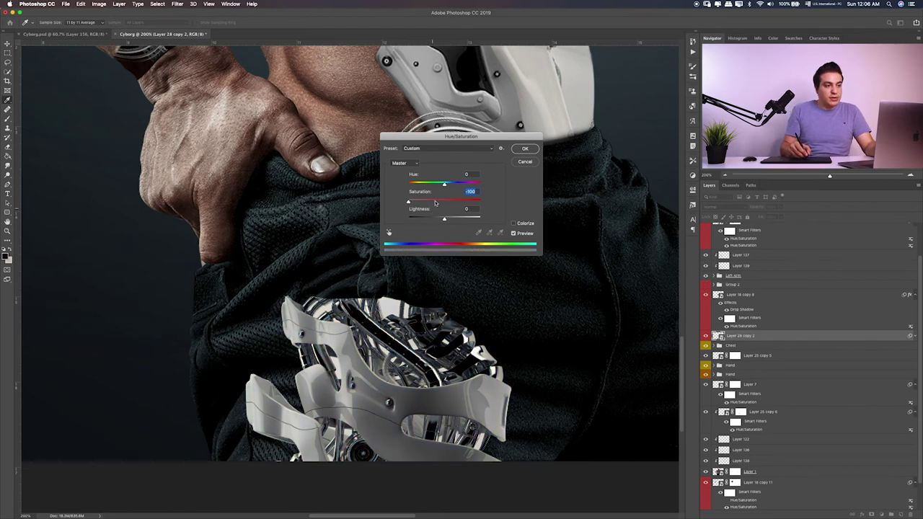
left_click(419, 203)
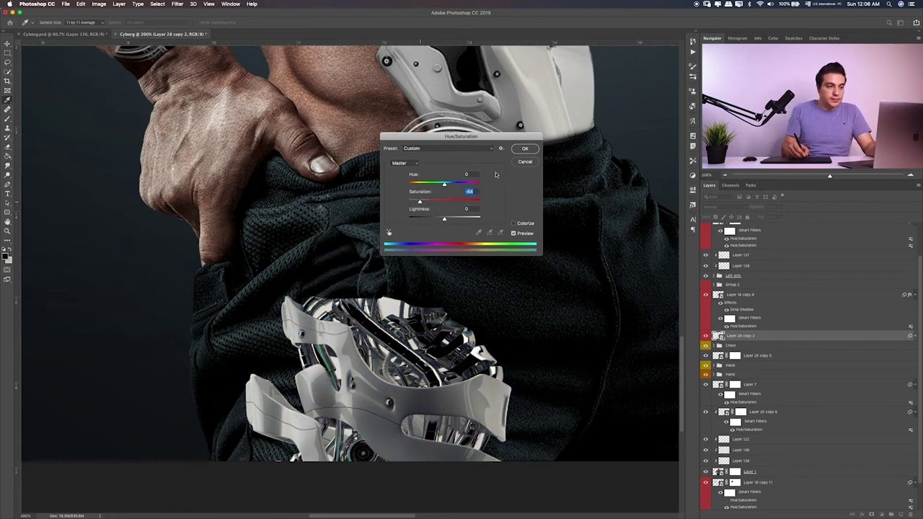
key("Return")
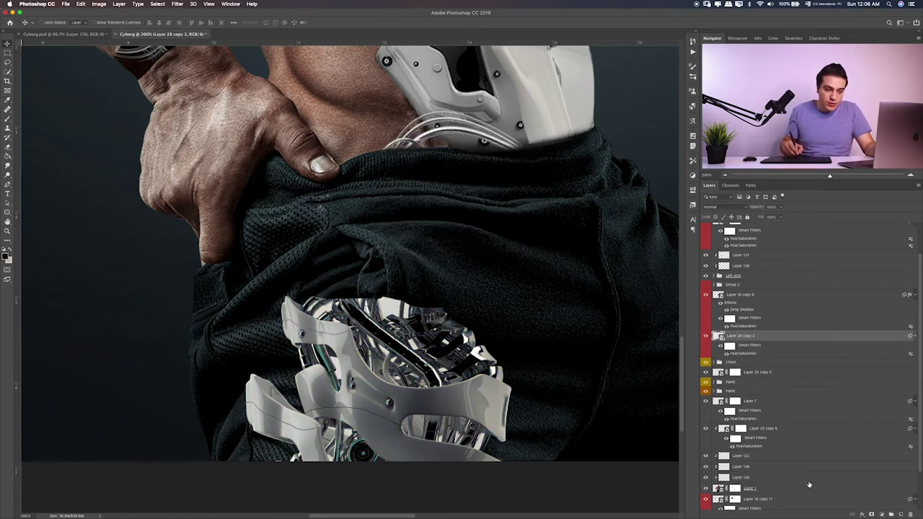
left_click(870, 514)
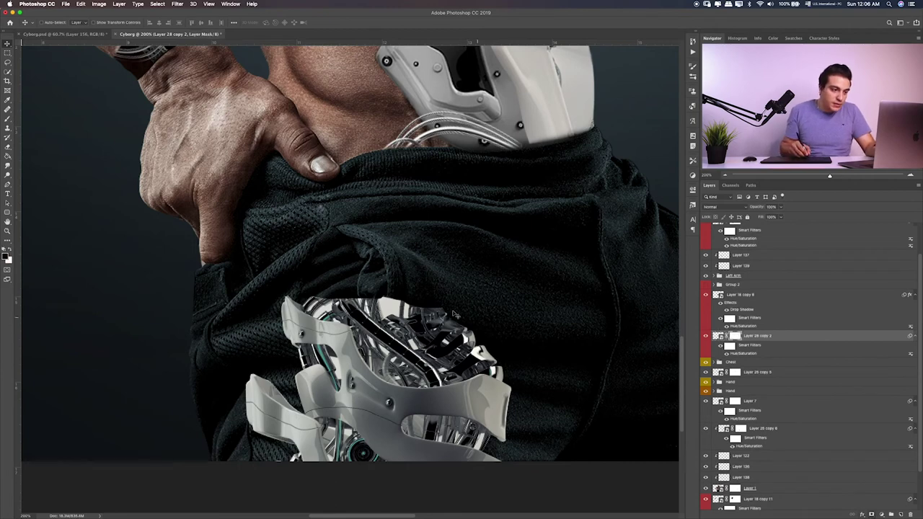
Step: Paint black on Layer 28 copy 2's mask to tuck its upper and lower-left edges under the shorts, then restore some with white
key("b")
mouse_move(447, 309)
left_mouse_down()
mouse_move(400, 296)
mouse_move(387, 317)
mouse_move(423, 322)
left_mouse_up()
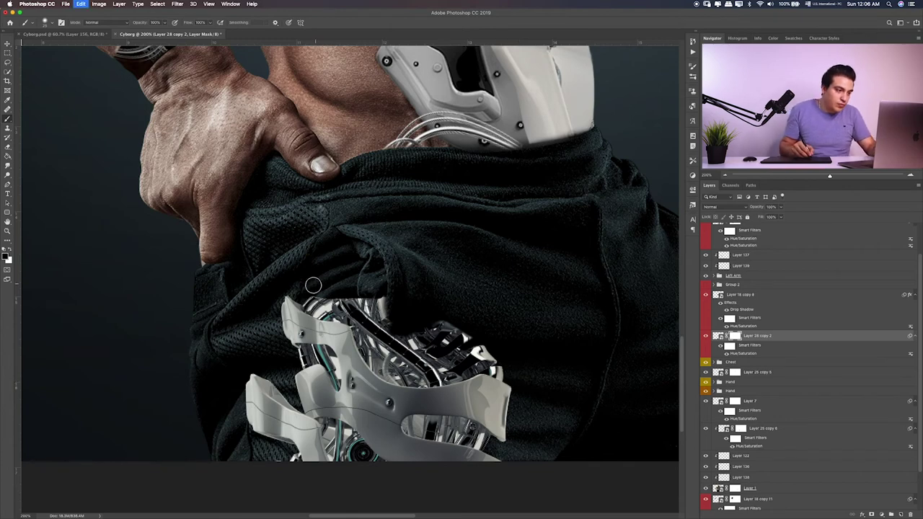
left_click_drag(354, 288, 374, 308)
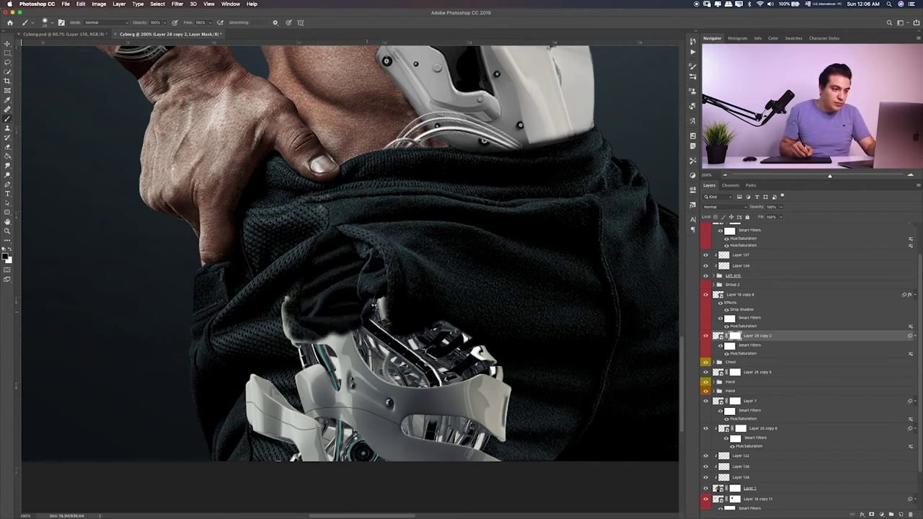
mouse_move(290, 291)
left_mouse_down()
mouse_move(318, 346)
mouse_move(328, 340)
mouse_move(303, 354)
mouse_move(299, 393)
mouse_move(315, 372)
left_mouse_up()
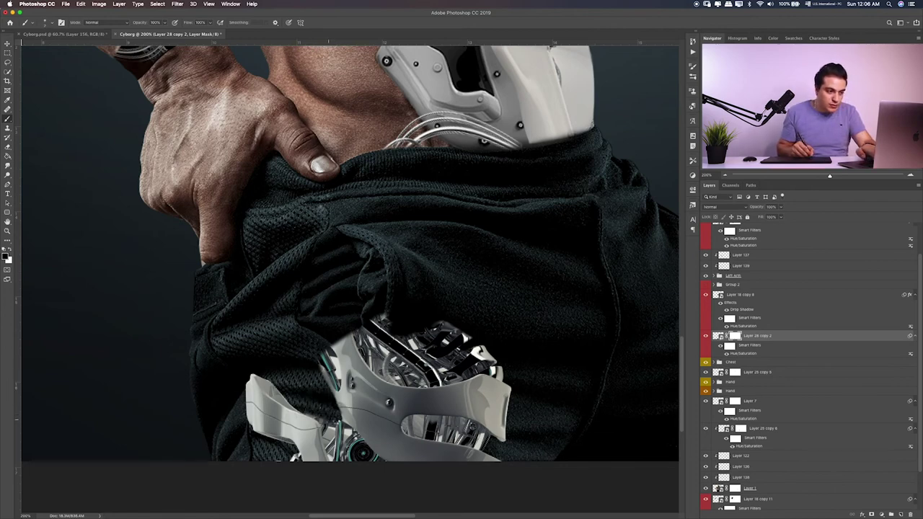
mouse_move(258, 380)
left_mouse_down()
mouse_move(282, 425)
mouse_move(314, 439)
mouse_move(328, 433)
mouse_move(326, 418)
mouse_move(328, 465)
left_mouse_up()
key("x")
left_click_drag(321, 400, 317, 460)
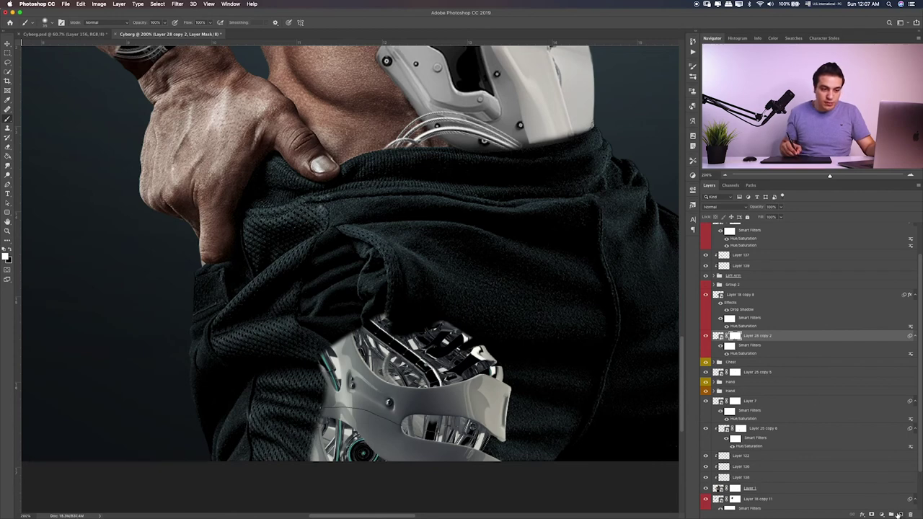
Step: Clip new Layer 140 to Layer 28 copy 2 and paint dark shadow on its right and left edges
left_click(899, 514)
left_click(757, 343, "alt")
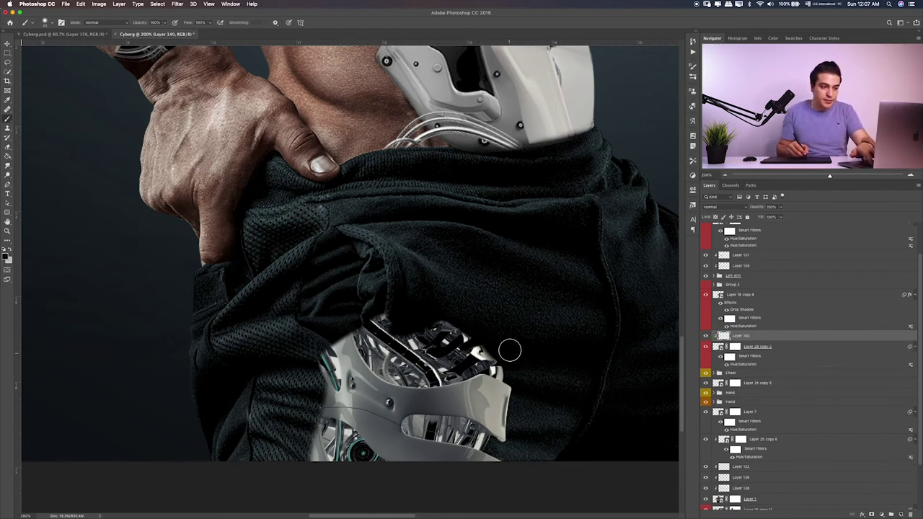
mouse_move(450, 308)
left_mouse_down()
mouse_move(534, 379)
mouse_move(495, 490)
mouse_move(524, 393)
left_mouse_up()
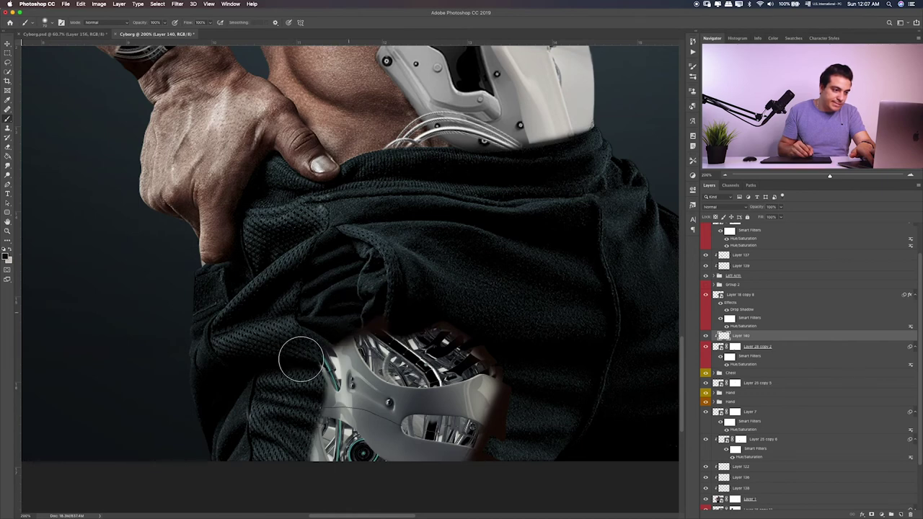
mouse_move(295, 360)
left_mouse_down()
mouse_move(313, 423)
mouse_move(306, 464)
mouse_move(298, 443)
mouse_move(301, 363)
mouse_move(321, 486)
mouse_move(313, 336)
mouse_move(307, 377)
mouse_move(312, 364)
left_mouse_up()
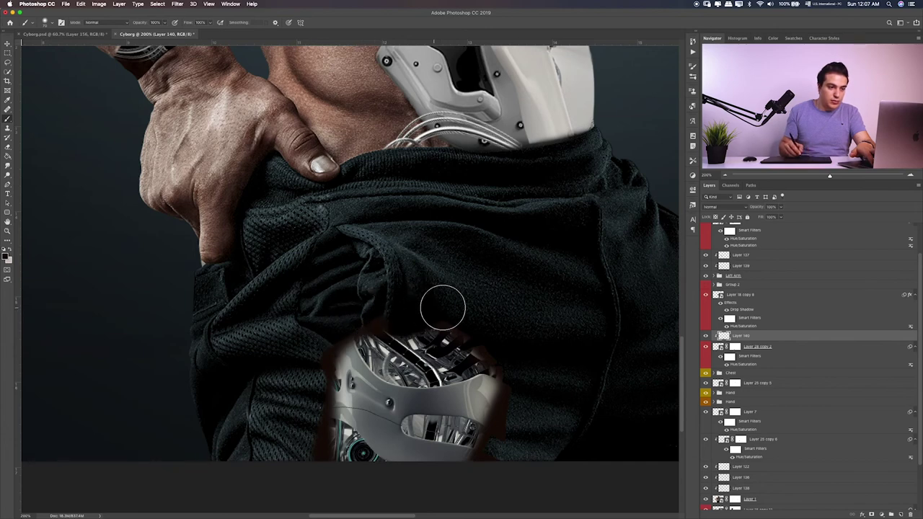
left_click(780, 350)
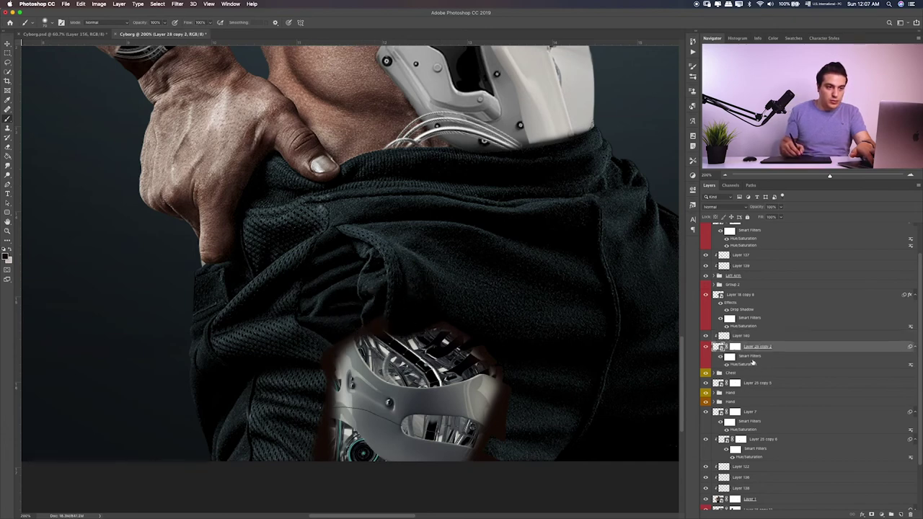
Step: Apply Hue/Saturation to the robot part with Lightness -31 and Hue +180
key("ctrl+u")
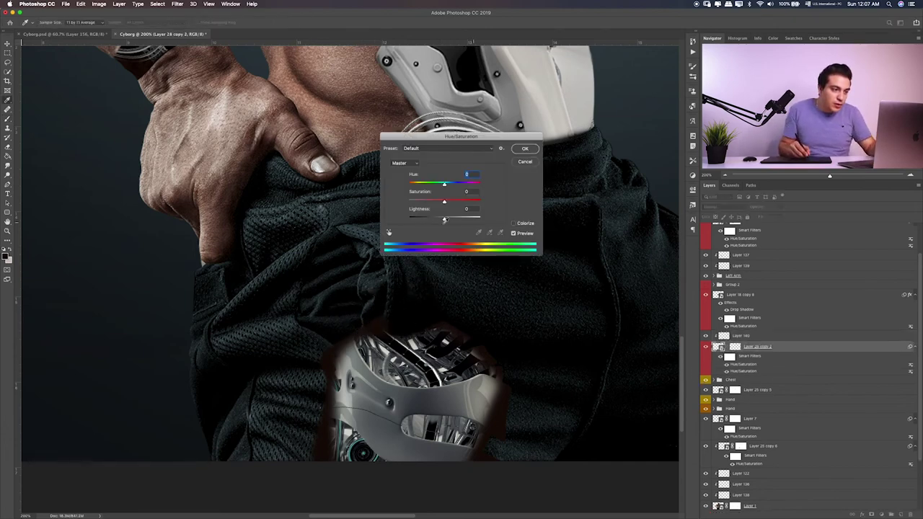
left_click(428, 218)
left_click_drag(428, 218, 435, 220)
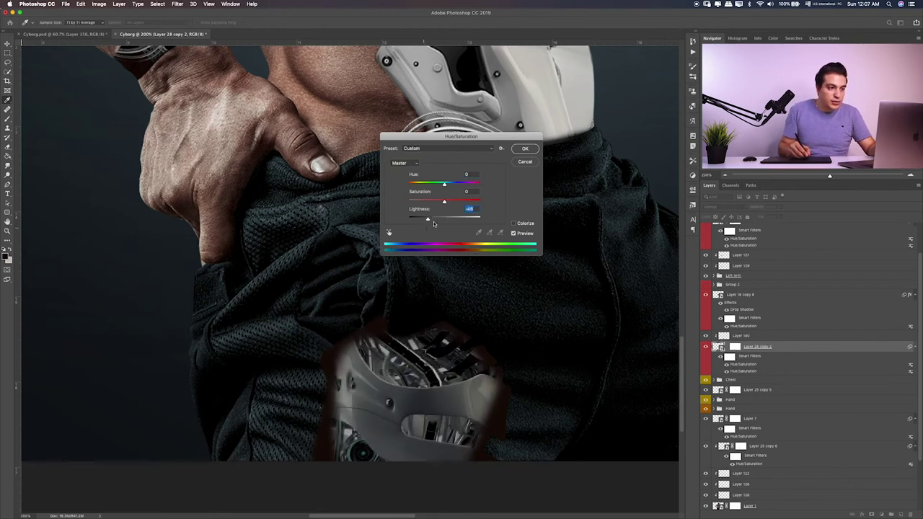
key("Down")
key("Down")
key("Down")
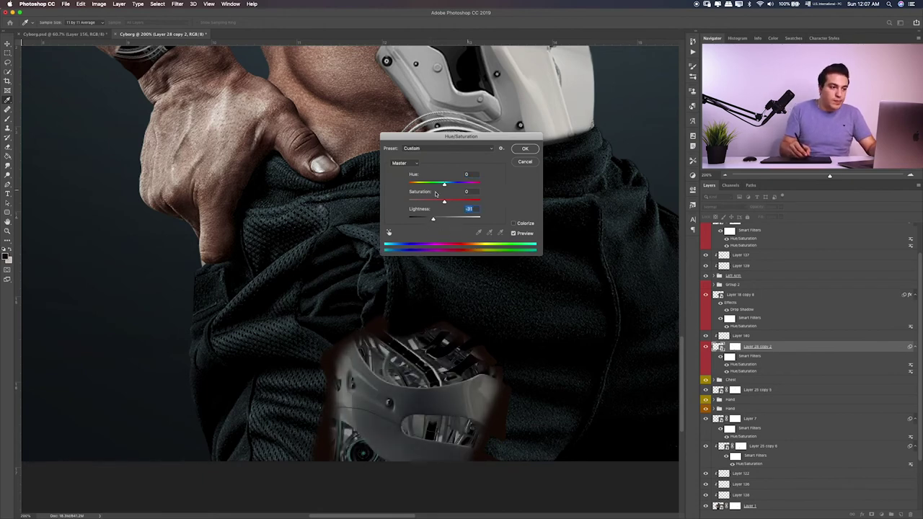
left_click_drag(436, 185, 490, 184)
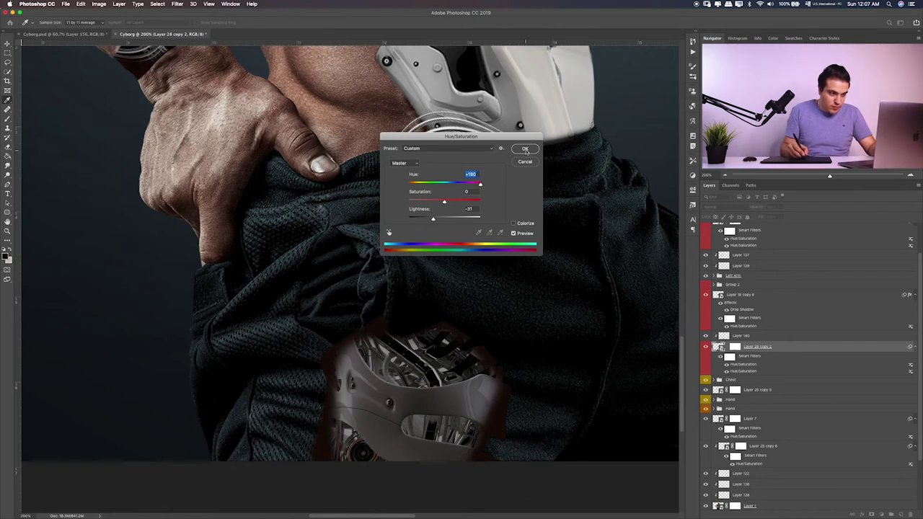
left_click(526, 150)
Step: Slightly reshape the robot part, then ready the eraser on shadow Layer 140
key("ctrl+t")
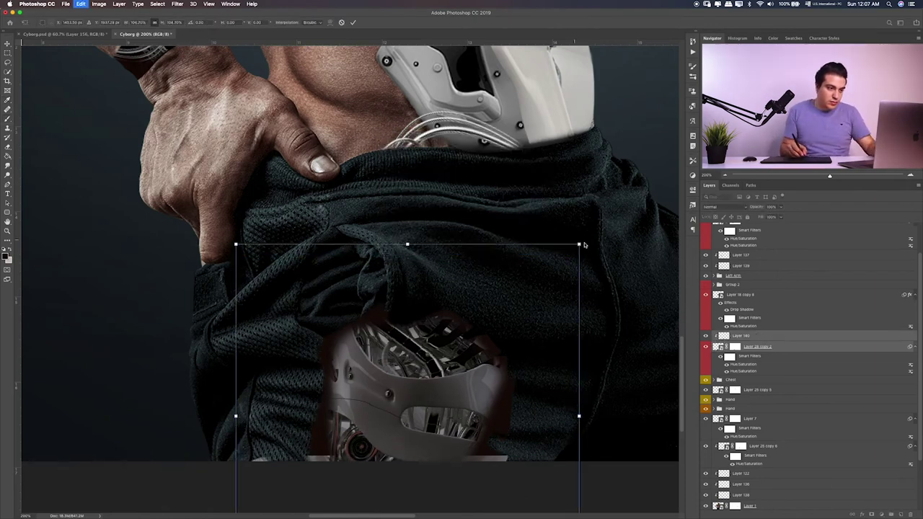
key("Return")
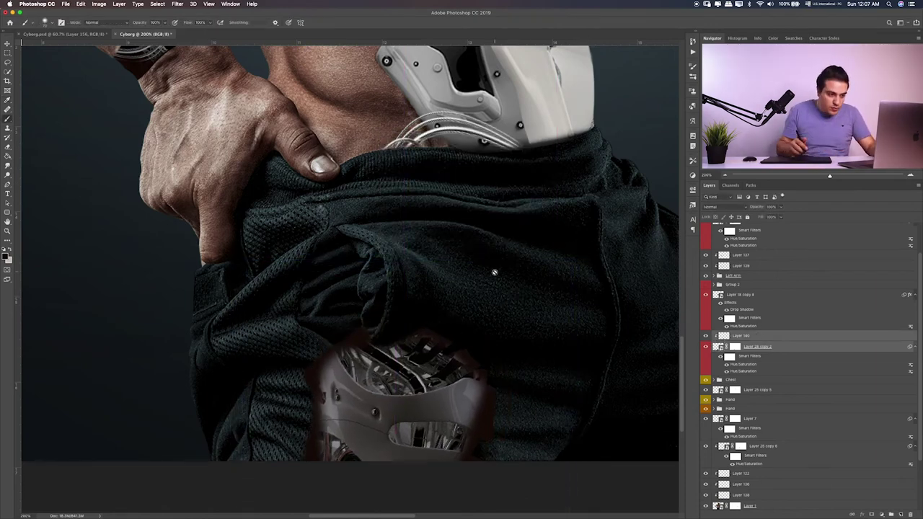
left_click(736, 336)
key("e")
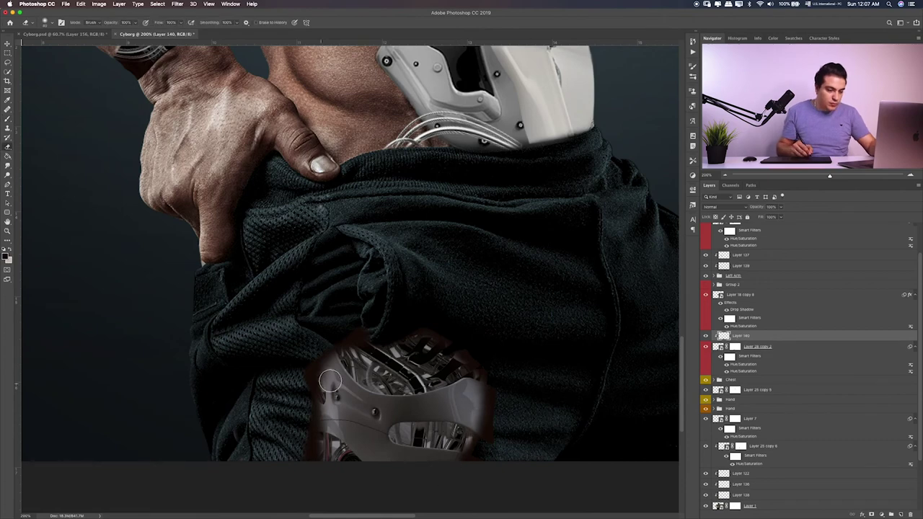
key("ctrl+0")
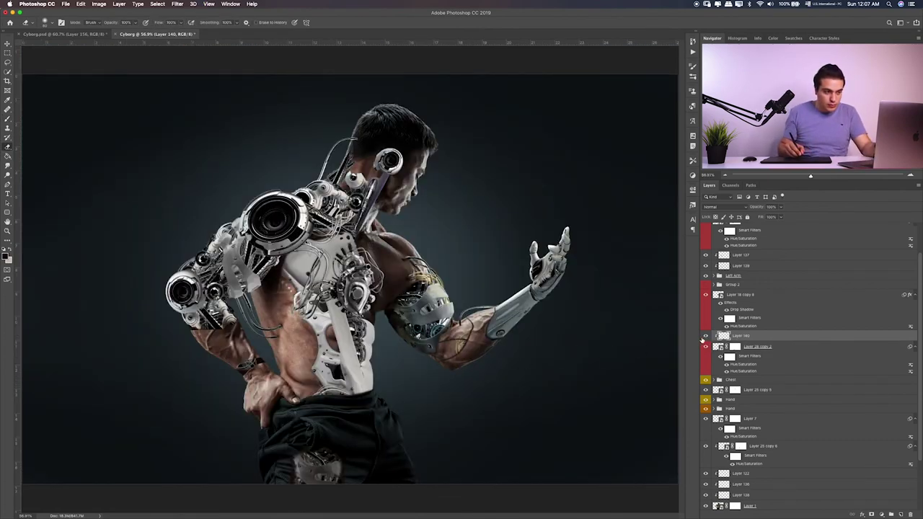
Step: Expand the Left Arm group and zoom in to 100% on the cyborg
scroll(751, 327, "up", 3)
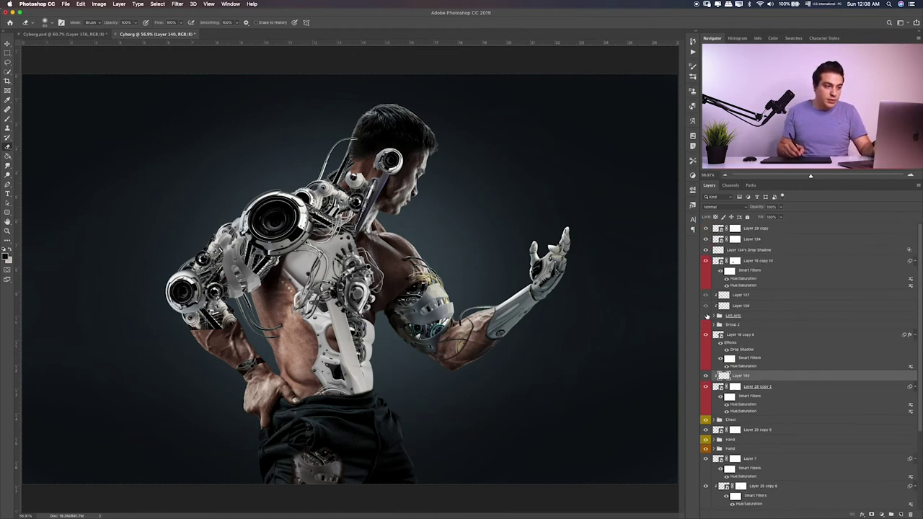
left_click(706, 316)
left_click(745, 315)
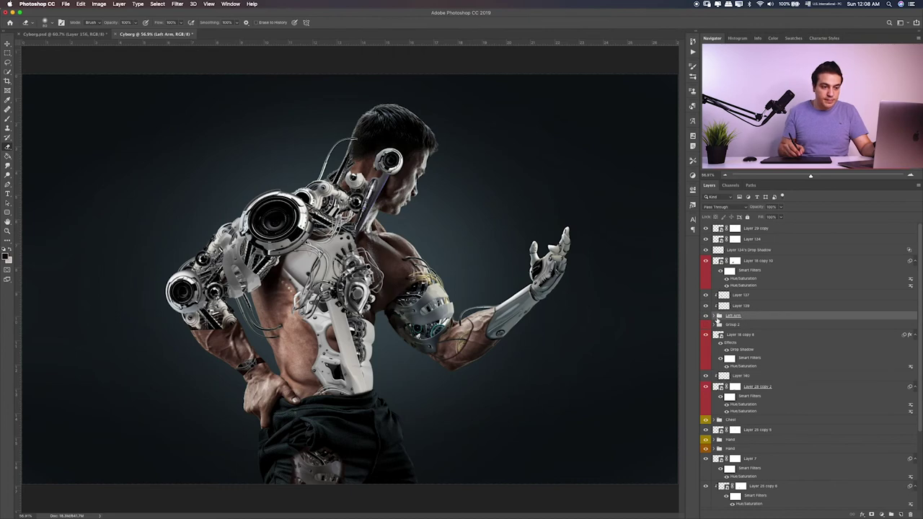
left_click(715, 316)
key("ctrl+plus")
key("ctrl+plus")
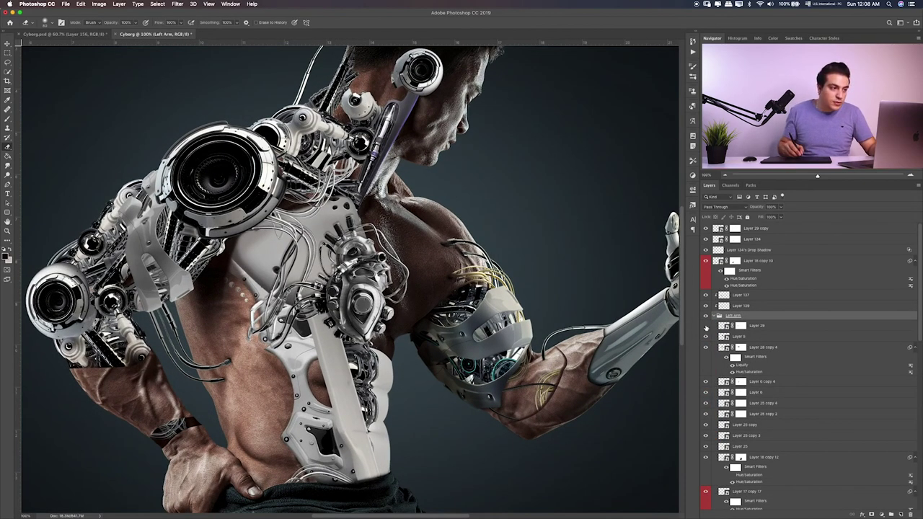
Step: Toggle Layer 29, Layer 28 copy 4, shoulder and neck part layers to identify each piece
left_click(705, 327)
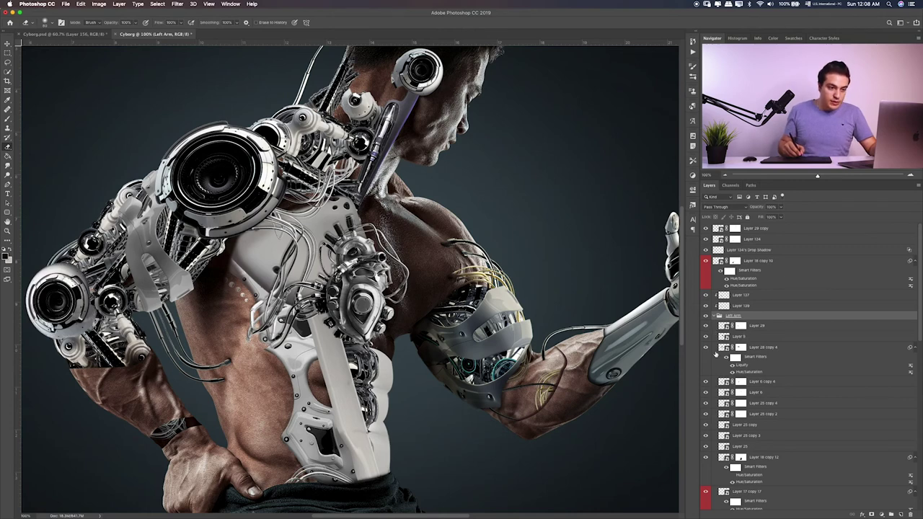
left_click(707, 348)
left_click(786, 349)
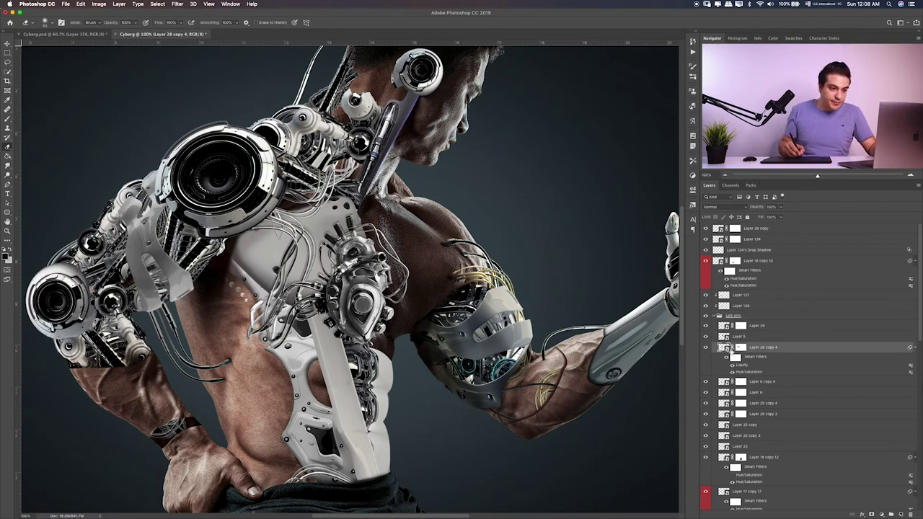
left_click(706, 337)
left_click(706, 336)
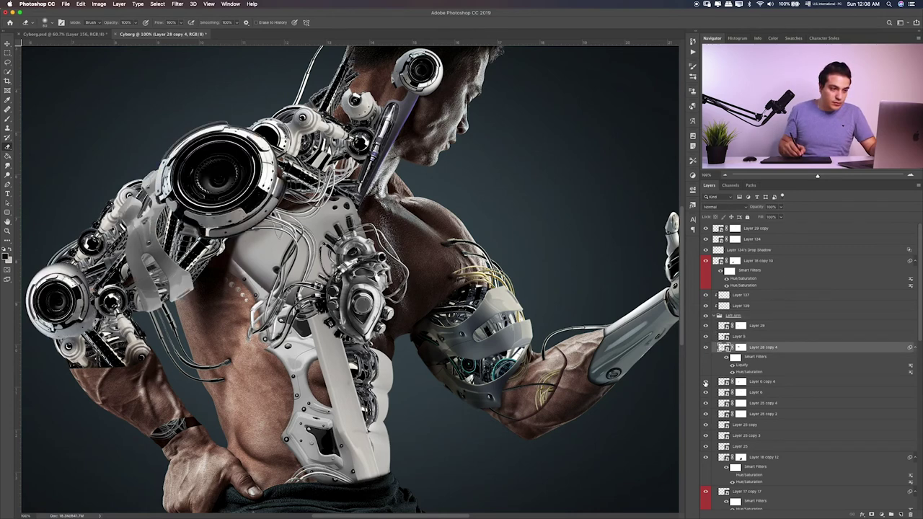
left_click(770, 384)
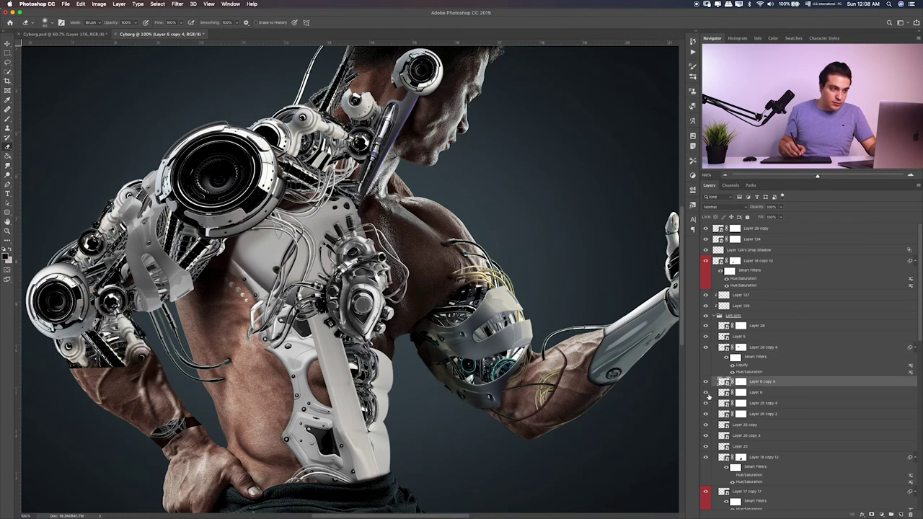
left_click(706, 393)
left_click(705, 393)
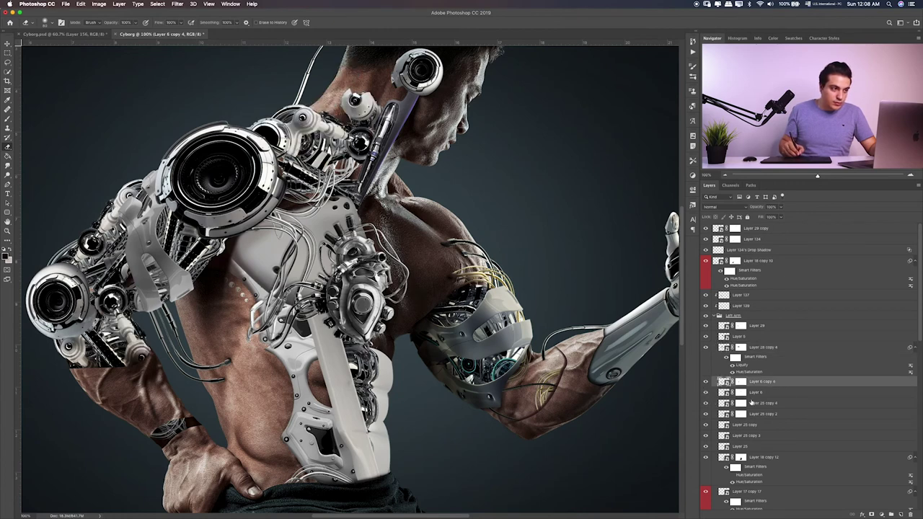
Step: Shift Layer 6's mechanical parts up near the neck
left_click(786, 394)
key("v")
mouse_move(409, 147)
left_mouse_down()
mouse_move(412, 86)
mouse_move(423, 90)
left_mouse_up()
left_click(706, 393)
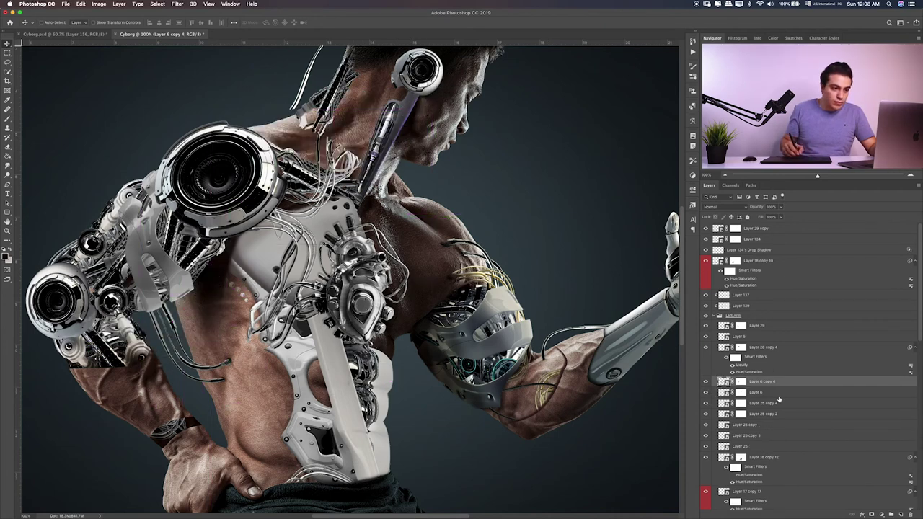
Step: Duplicate Layer 25 copy 4 as copy 7 and rotate it beside the jaw
left_click(774, 404)
left_click_drag(382, 64, 418, 66)
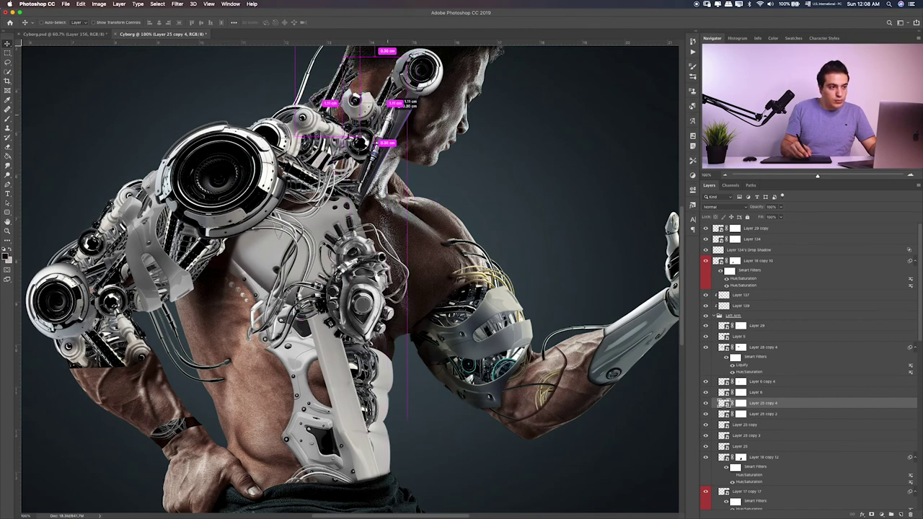
mouse_move(419, 68)
left_mouse_down()
mouse_move(414, 134)
mouse_move(367, 94)
left_mouse_up()
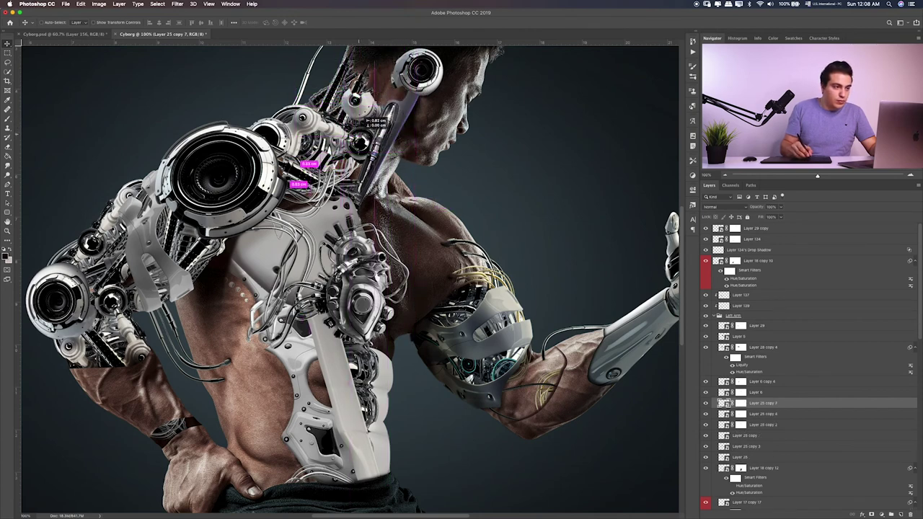
key("ctrl+t")
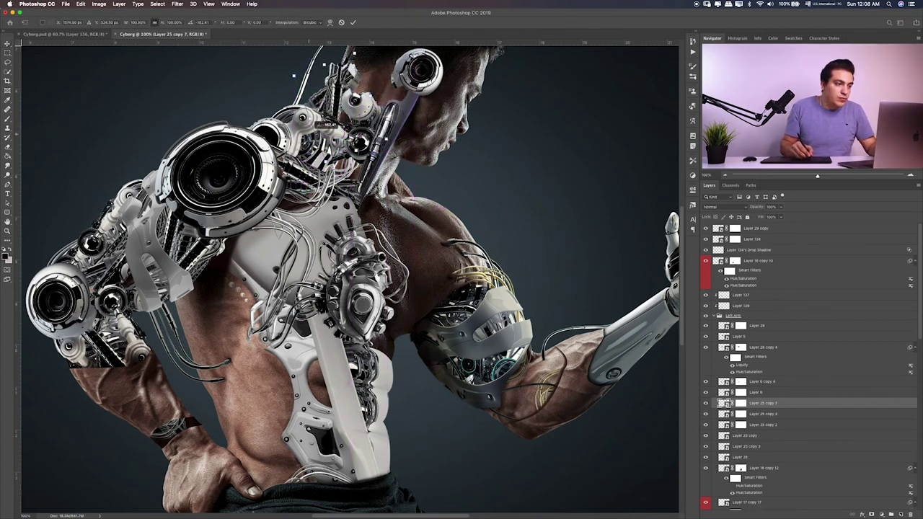
mouse_move(289, 83)
left_mouse_down()
mouse_move(386, 87)
mouse_move(408, 75)
left_mouse_up()
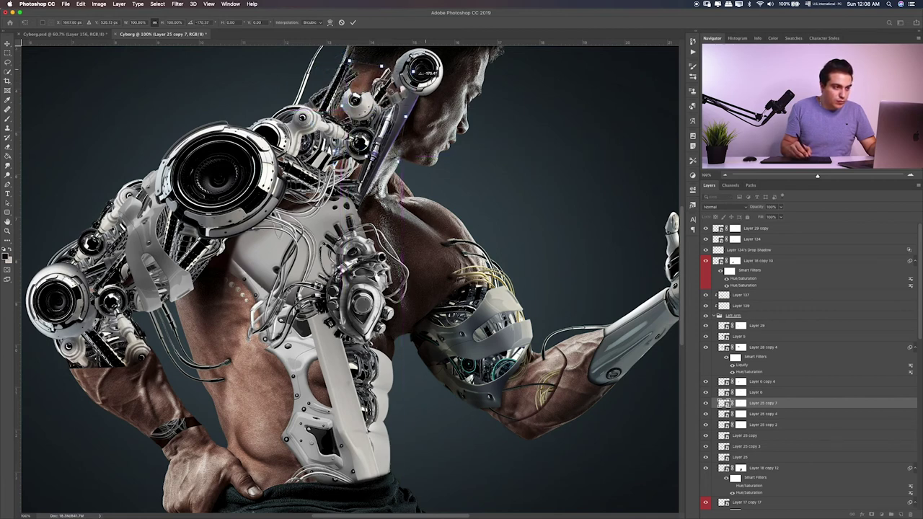
key("Return")
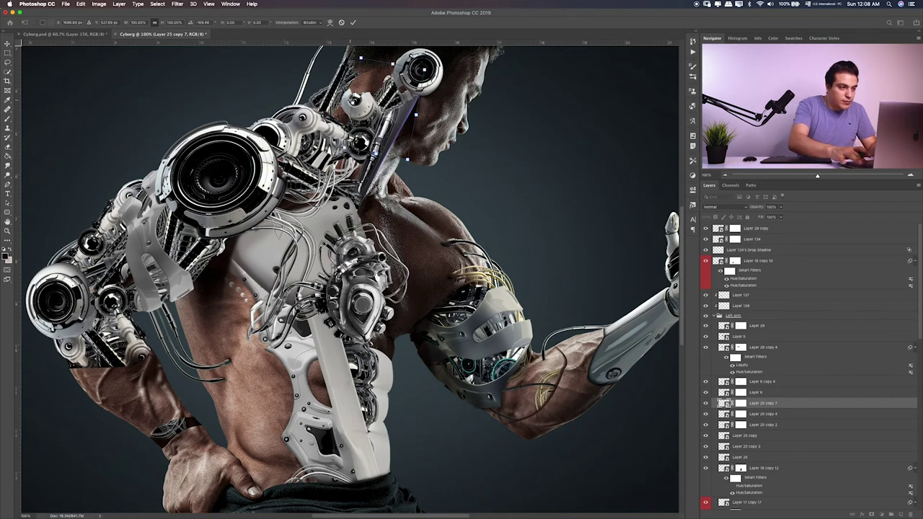
Step: Check the lower armour layers' visibility and select Layer 18 copy 12
left_click(707, 447)
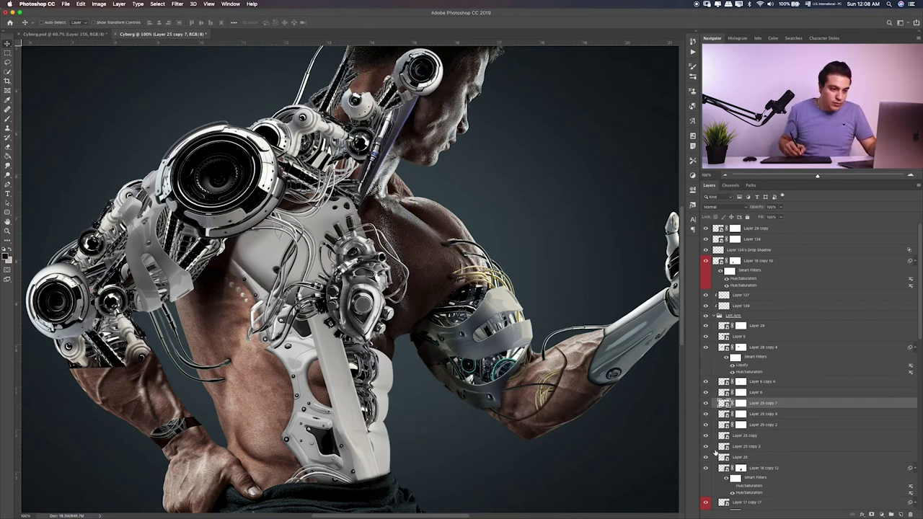
left_click(706, 469)
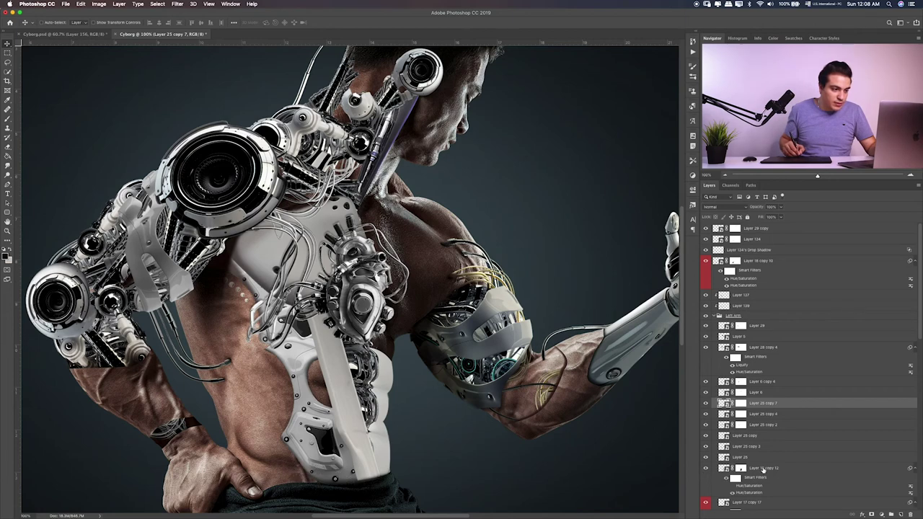
left_click(762, 469)
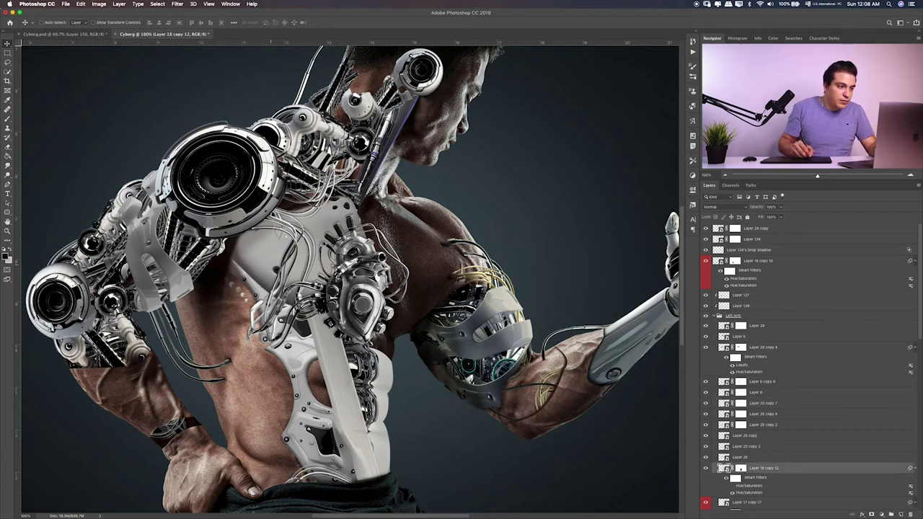
Step: Alt-drag a duplicate of Layer 18 copy 12 and move it up toward the neck
left_click_drag(432, 321, 360, 92)
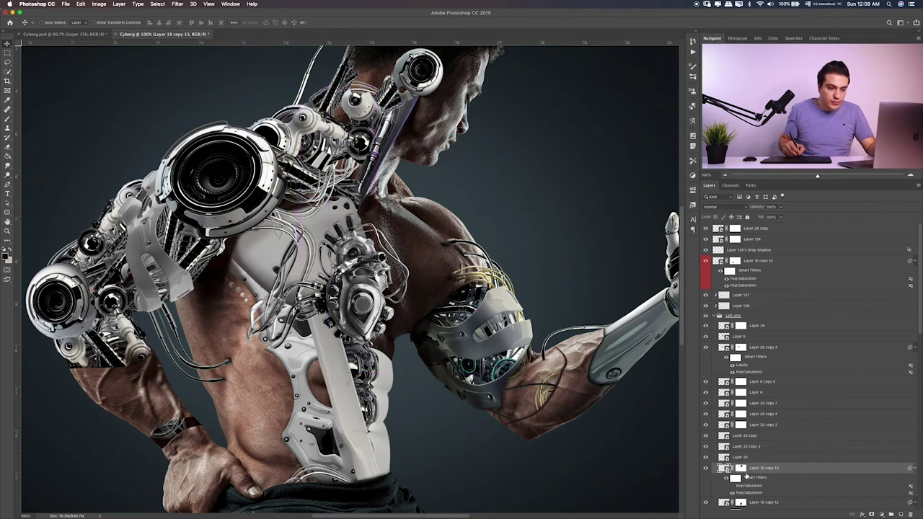
left_click_drag(742, 470, 903, 500)
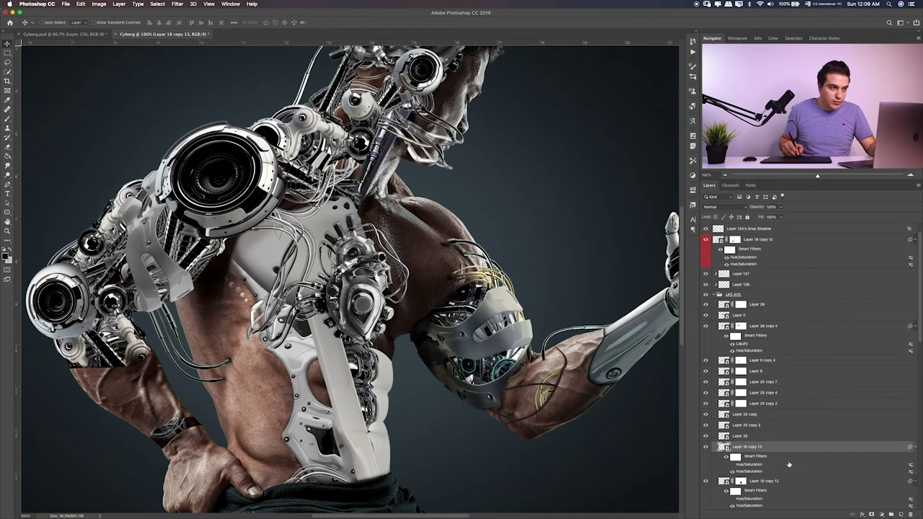
left_click(740, 447)
scroll(442, 276, "up", 3)
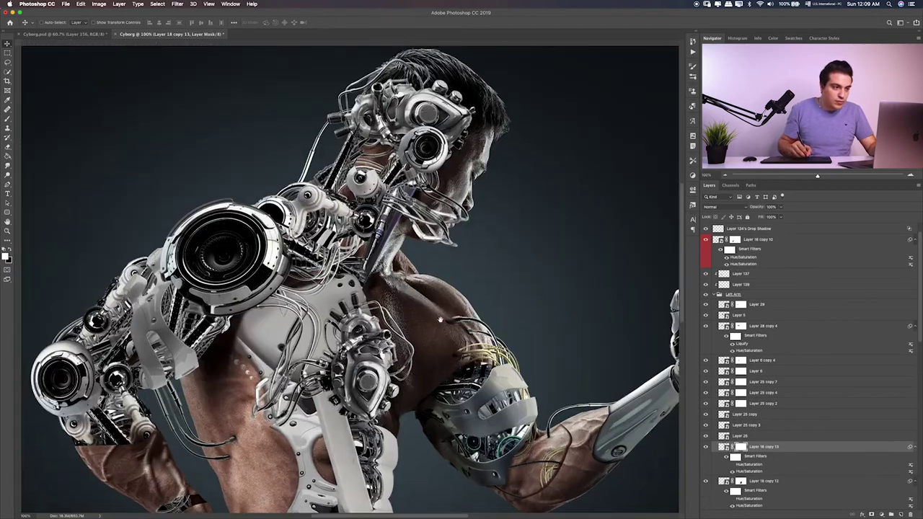
scroll(441, 276, "up", 3)
left_click_drag(423, 148, 405, 173)
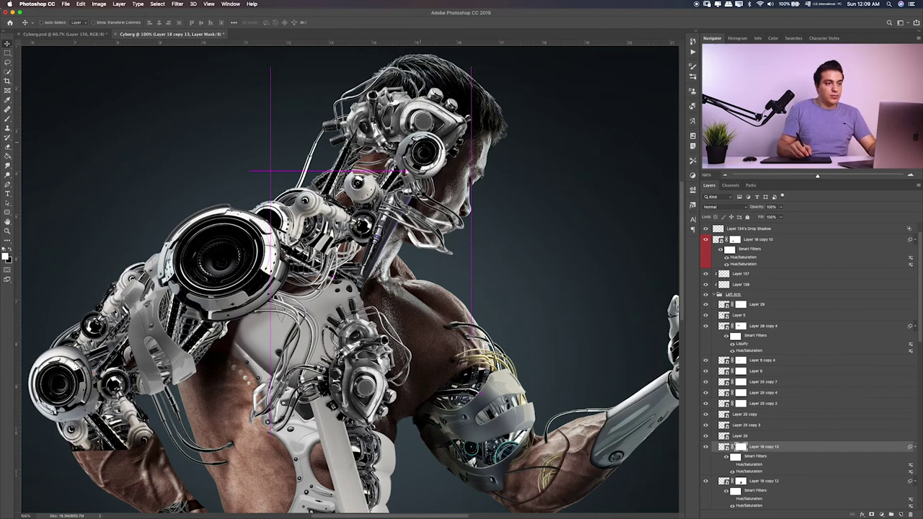
left_click_drag(405, 173, 406, 173)
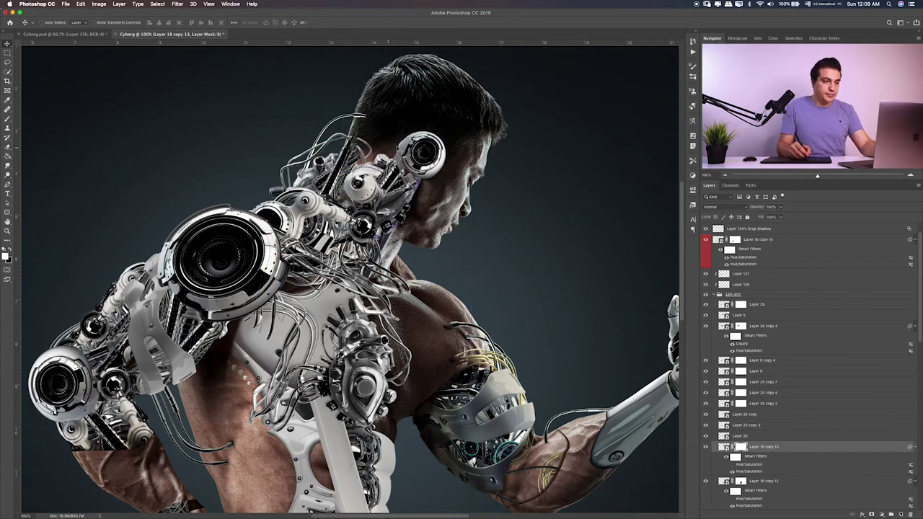
Step: Scale the cable copy to about 73%, move it to the neck and rotate it to -14°
key("ctrl+t")
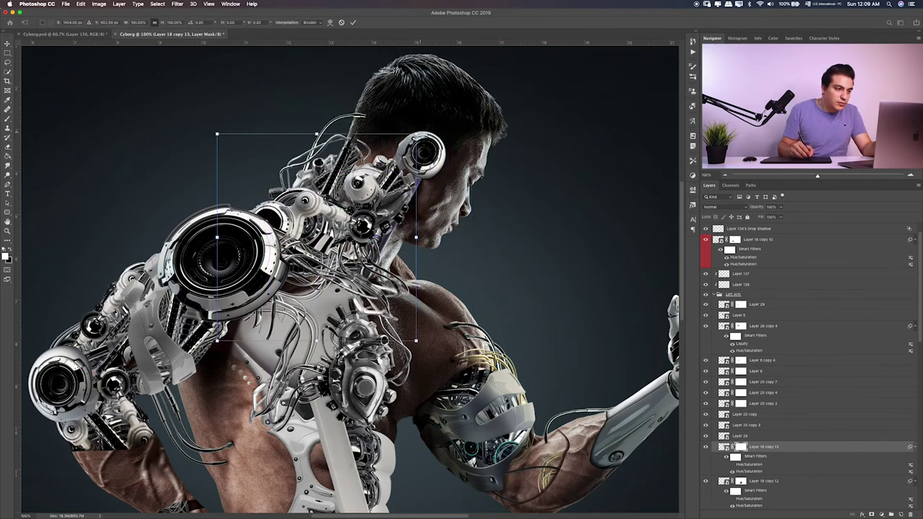
left_click_drag(416, 134, 363, 188)
mouse_move(303, 260)
left_mouse_down()
mouse_move(359, 190)
mouse_move(398, 180)
mouse_move(390, 190)
left_mouse_up()
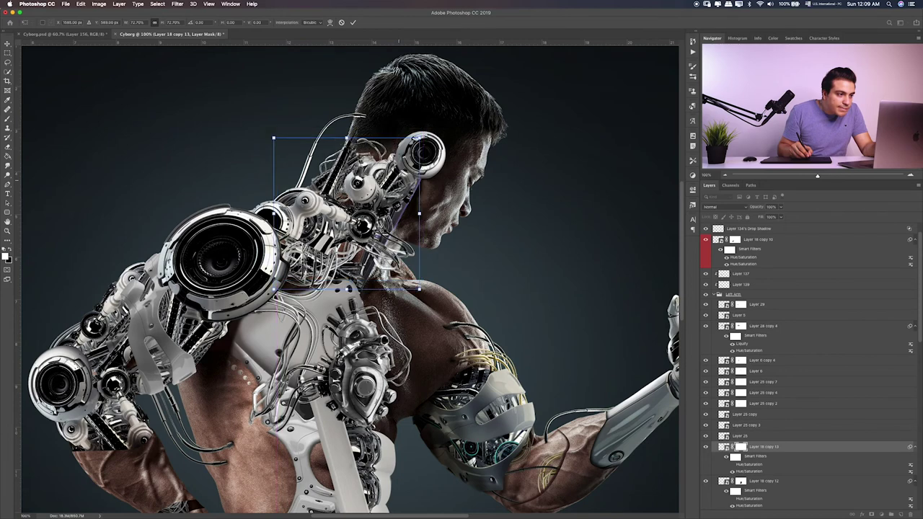
left_click_drag(430, 132, 417, 119)
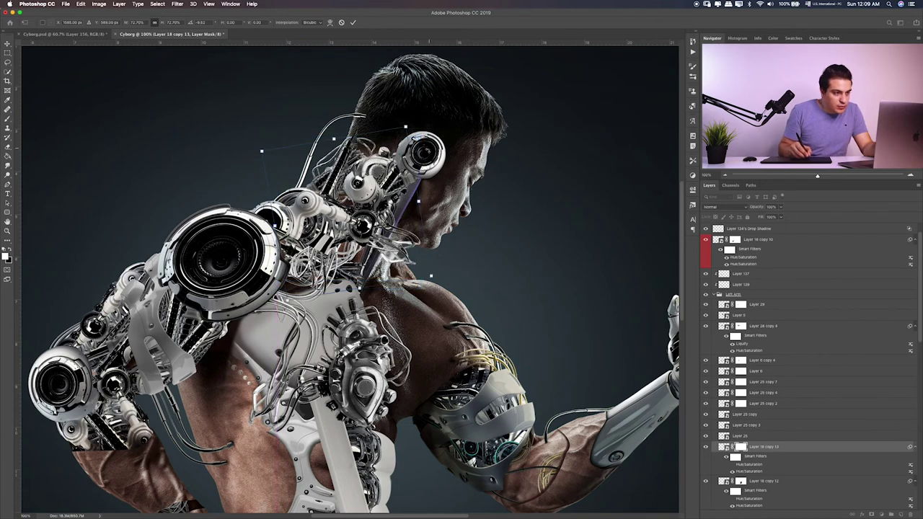
left_click_drag(430, 153, 426, 144)
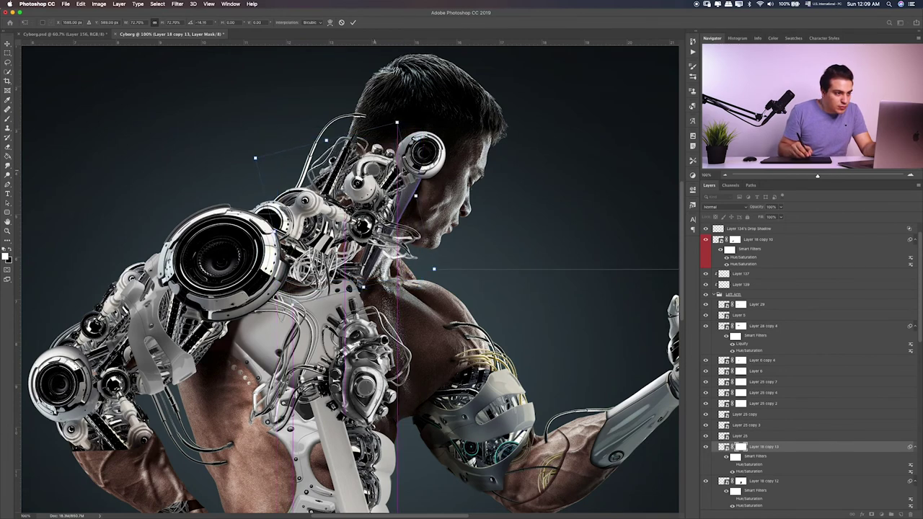
left_click_drag(372, 132, 358, 138)
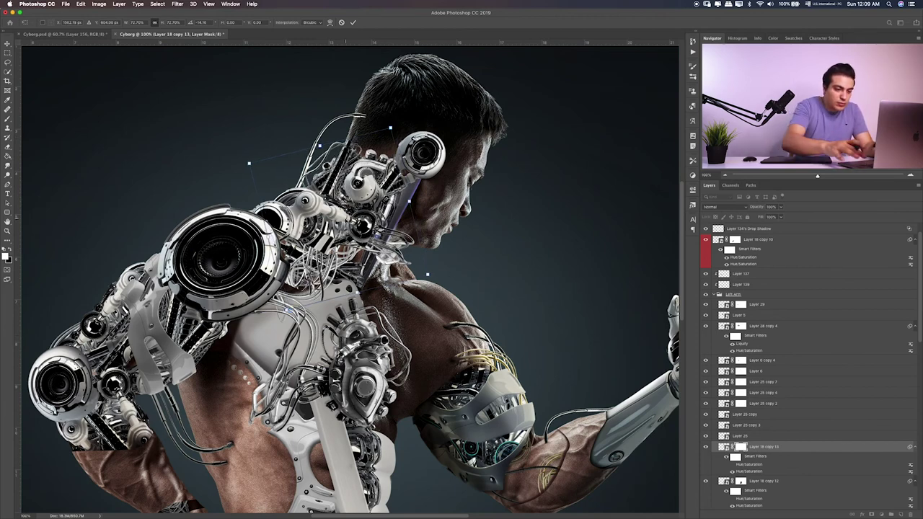
key("Return")
key("b")
key("ctrl+backslash")
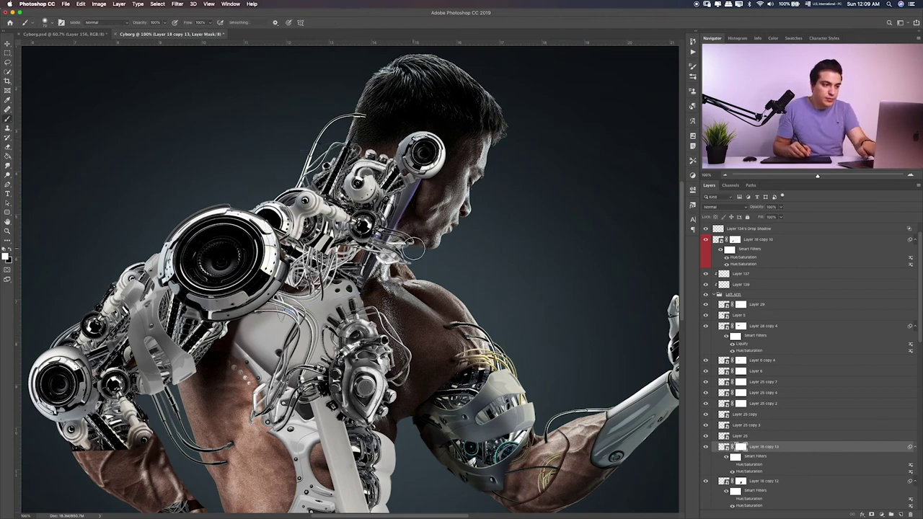
Step: Paint white on the mask to reveal the full neck cable
left_click_drag(408, 241, 374, 254)
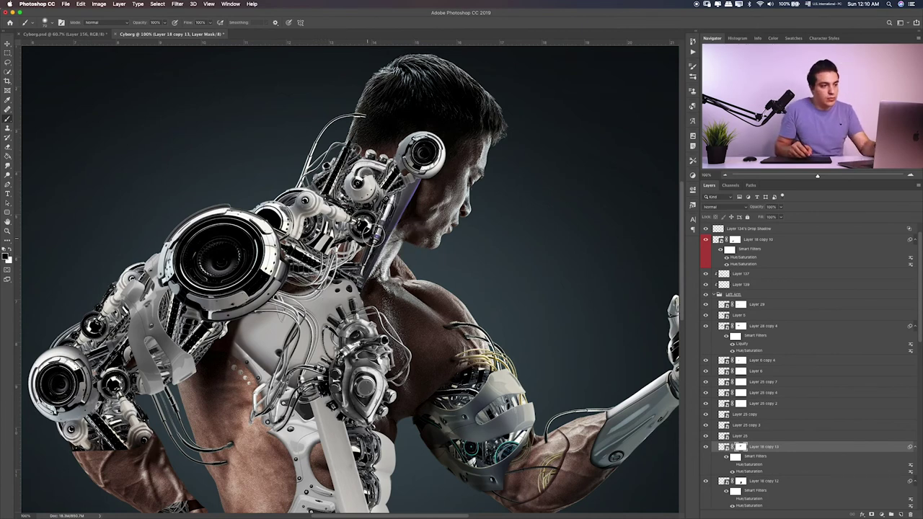
scroll(793, 361, "down", 1)
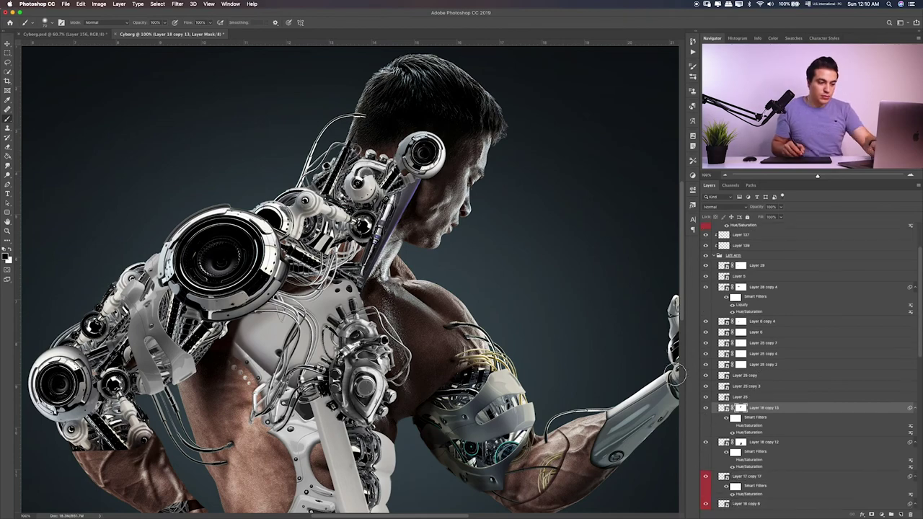
key("ctrl+0")
key("ctrl+1")
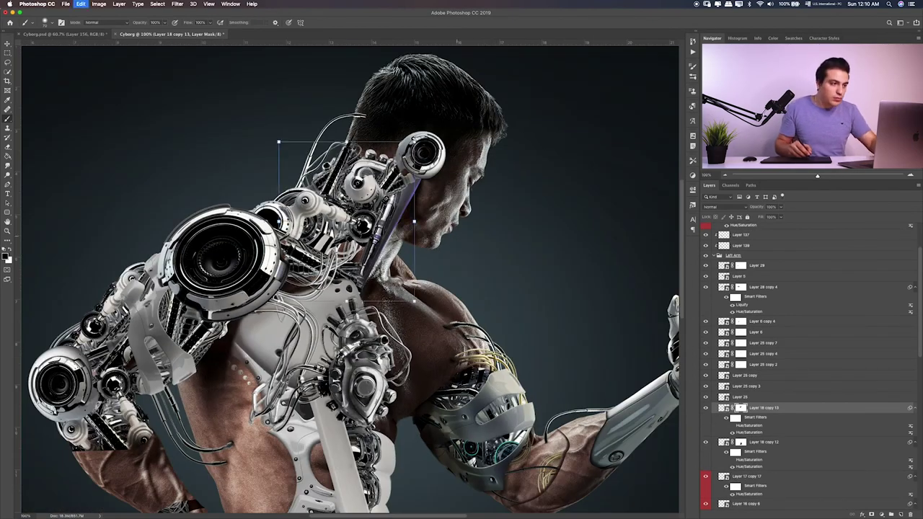
Step: Narrow the neck cable to about 90% width and compare with another layer shown
key("ctrl+t")
left_click_drag(279, 143, 291, 142)
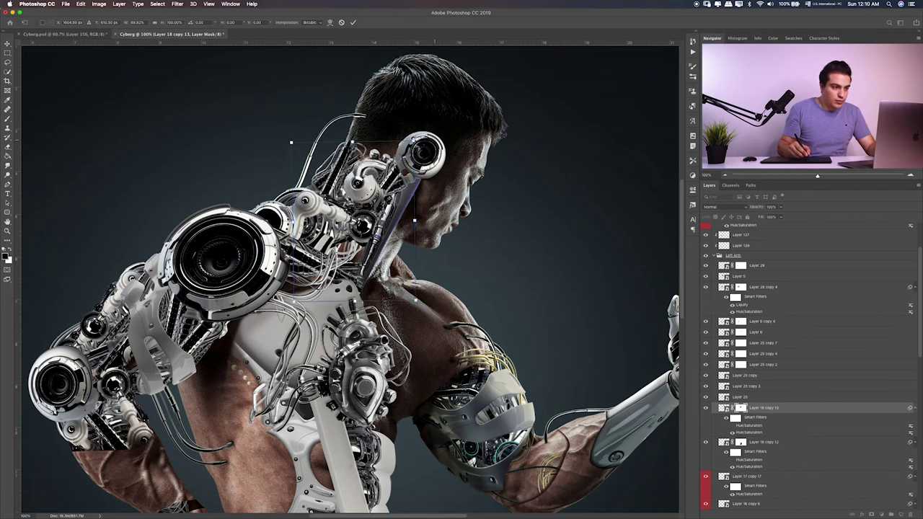
key("Return")
key("b")
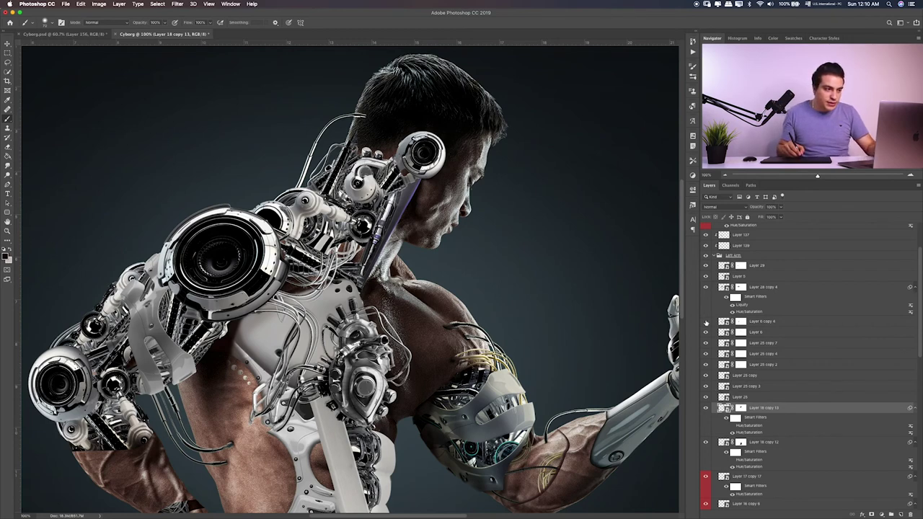
left_click(706, 321)
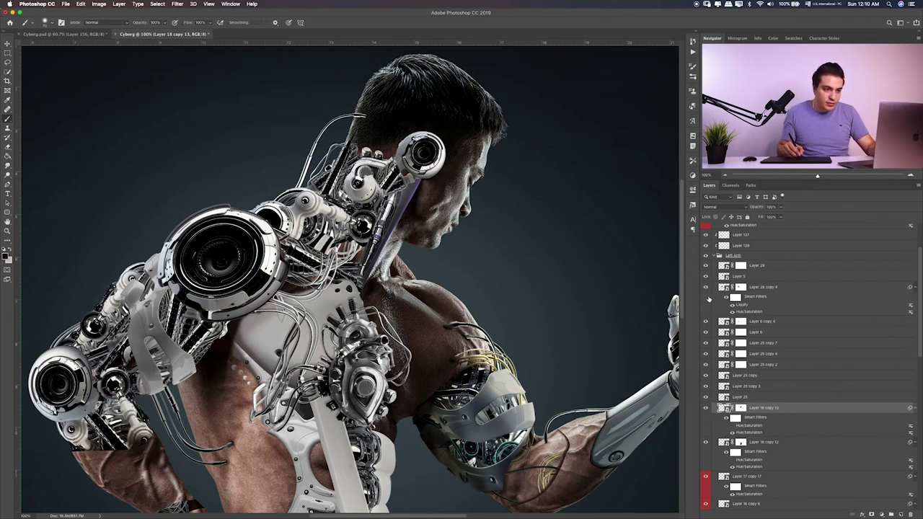
Step: Select Layer 16 copy 8 and duplicate it as Layer 16 copy 7
left_click(706, 426)
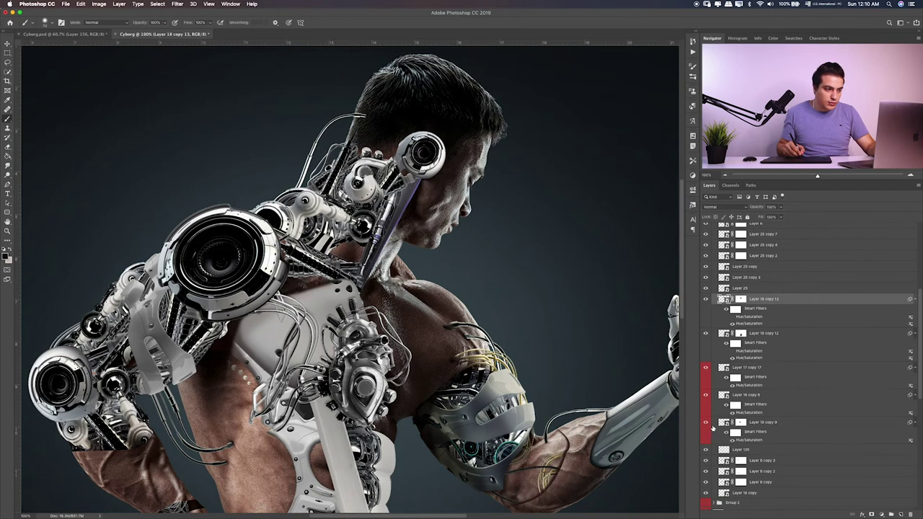
left_click(725, 398)
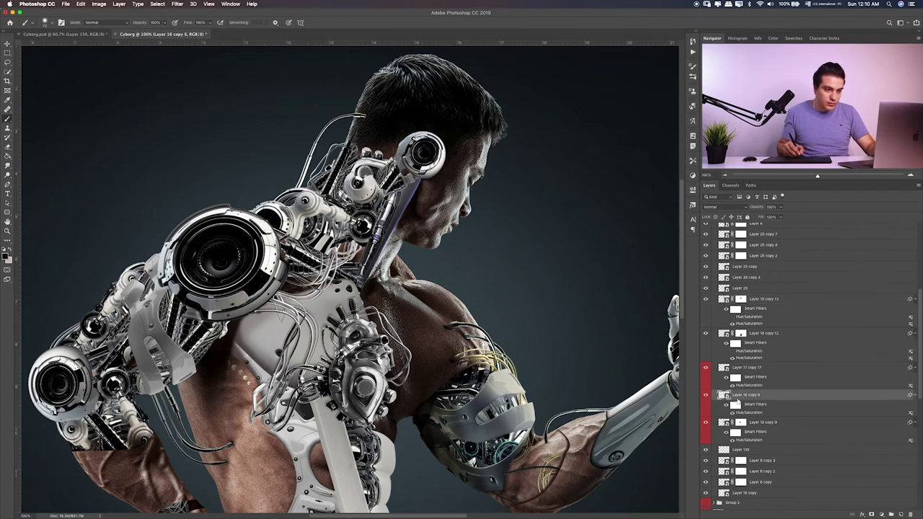
key("v")
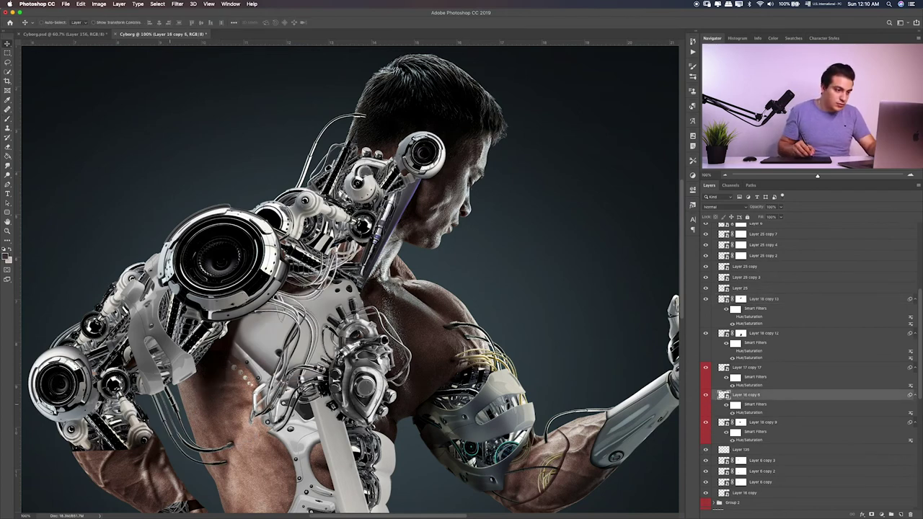
left_click_drag(144, 426, 147, 426)
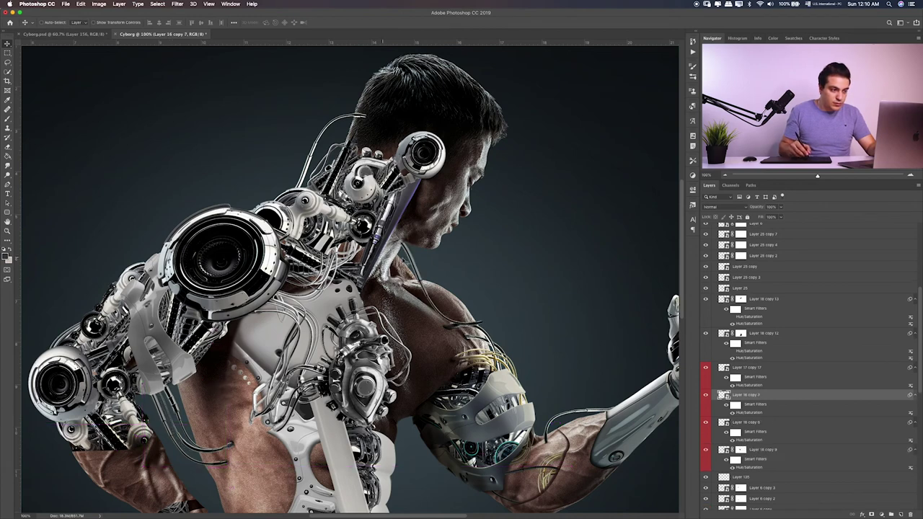
Step: Move the wire copy onto the forearm, rotated to about -84°
scroll(346, 274, "down", 3)
key("ctrl+t")
left_click_drag(422, 206, 401, 194)
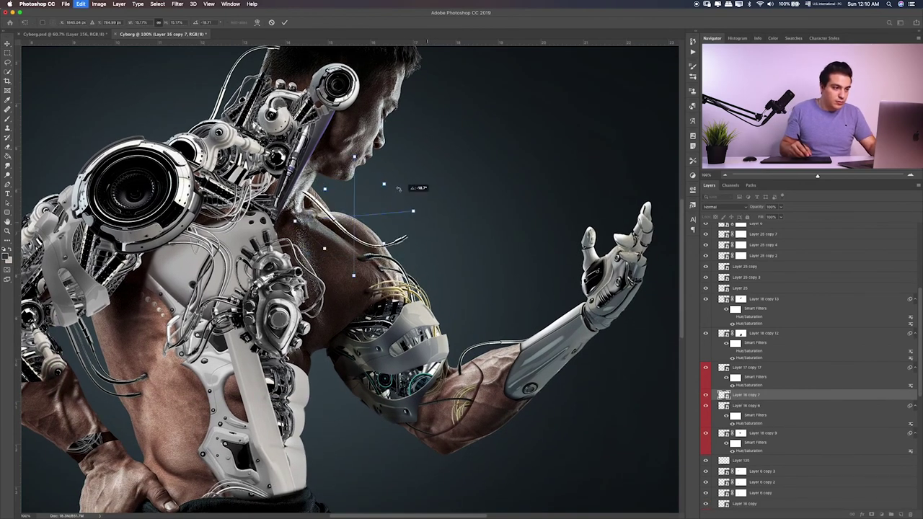
left_click_drag(360, 216, 533, 393)
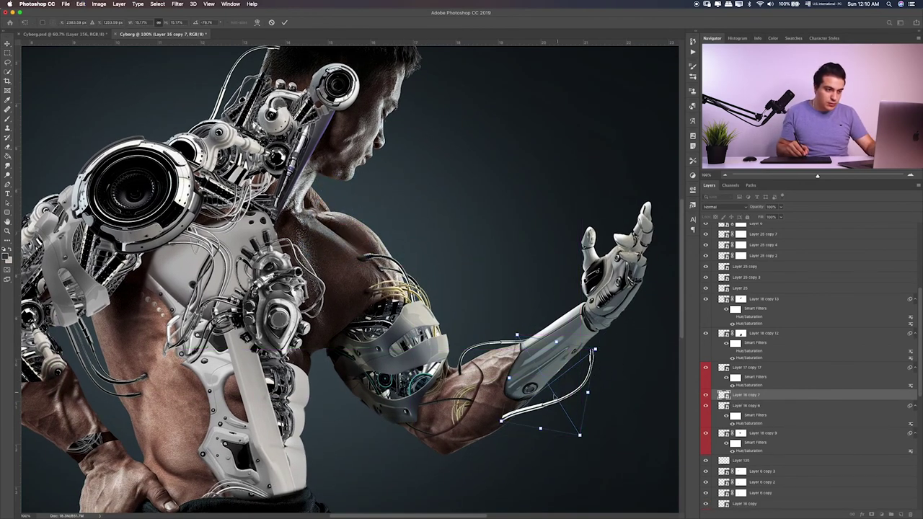
left_click_drag(601, 369, 601, 367)
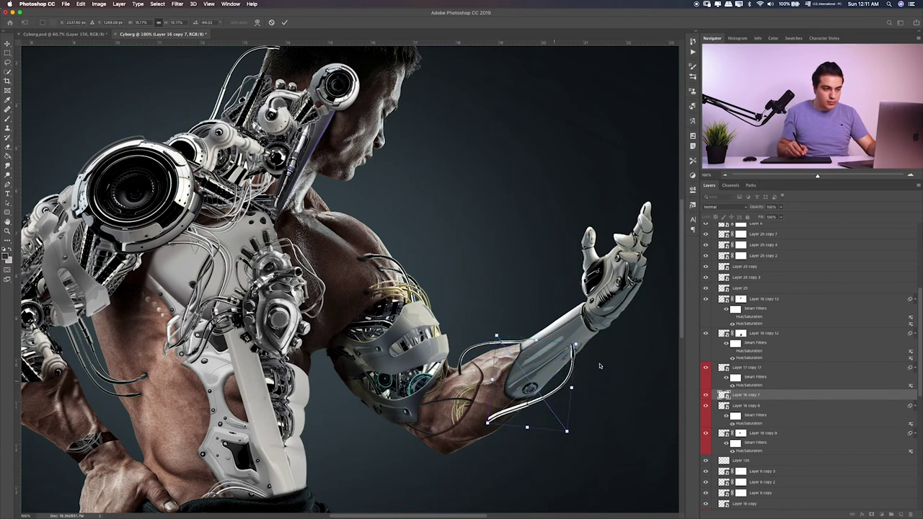
key("Return")
Step: Reorder the wire layer to sit just above Background
key("ctrl+bracketleft")
key("ctrl+bracketleft")
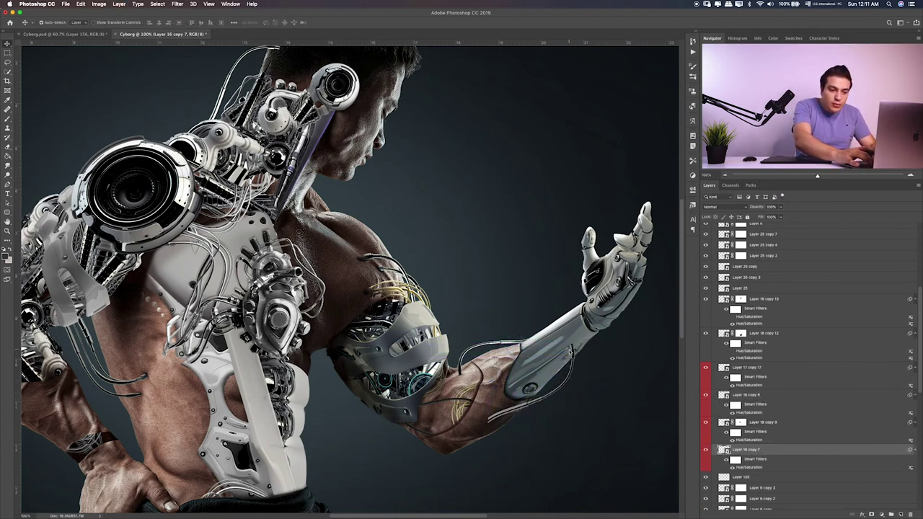
key("ctrl+bracketleft")
key("ctrl+bracketleft")
key("ctrl+bracketleft")
key("ctrl+bracketleft")
key("ctrl+bracketleft")
key("ctrl+bracketleft")
key("ctrl+bracketleft")
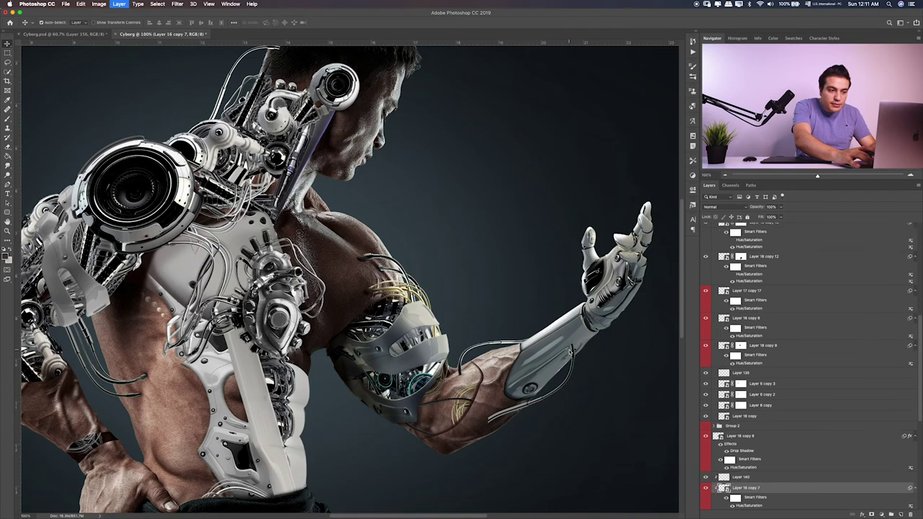
key("ctrl+bracketleft")
key("ctrl+bracketleft")
key("ctrl+bracketleft")
key("ctrl+bracketleft")
key("ctrl+bracketleft")
key("ctrl+bracketleft")
key("ctrl+bracketleft")
key("ctrl+bracketleft")
key("ctrl+bracketleft")
key("ctrl+bracketleft")
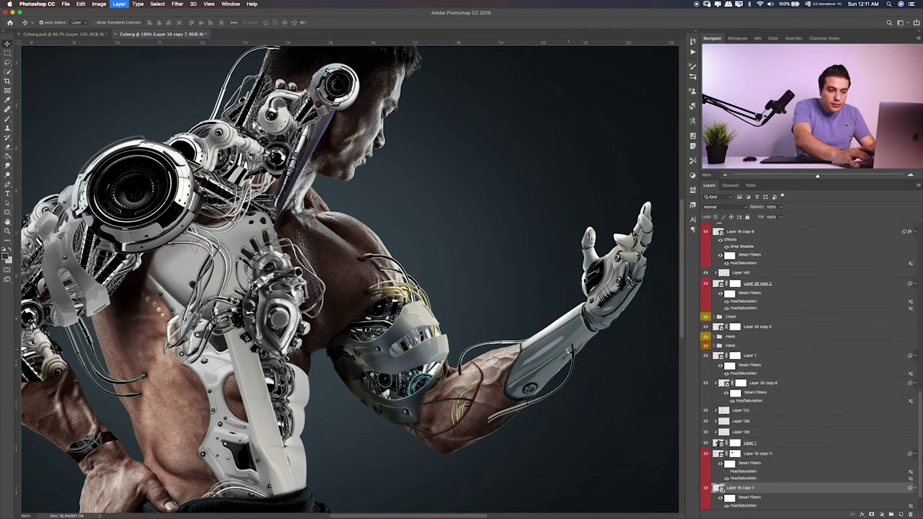
key("ctrl+bracketleft")
key("ctrl+bracketleft")
key("ctrl+bracketleft")
key("ctrl+bracketright")
Step: Re-rotate and reshape the forearm wire to fit the arm's underside
key("ctrl+t")
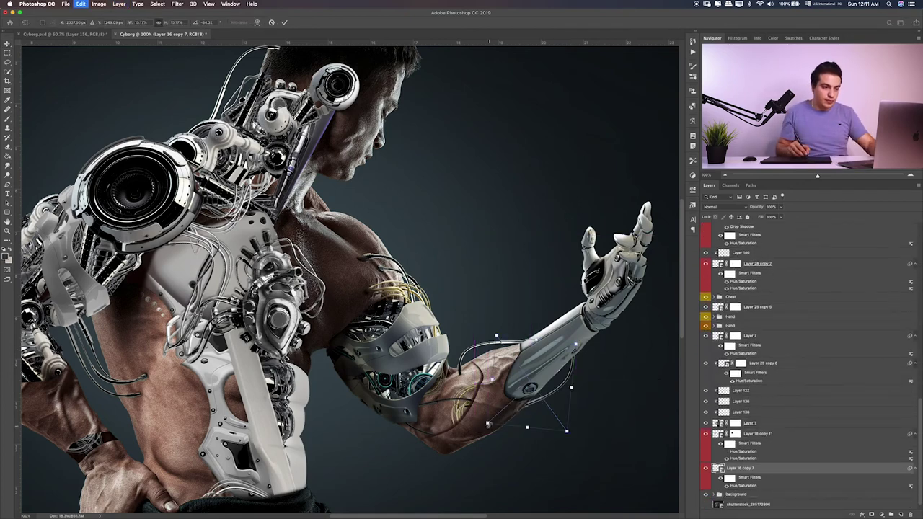
left_click_drag(476, 441, 465, 452)
key("Return")
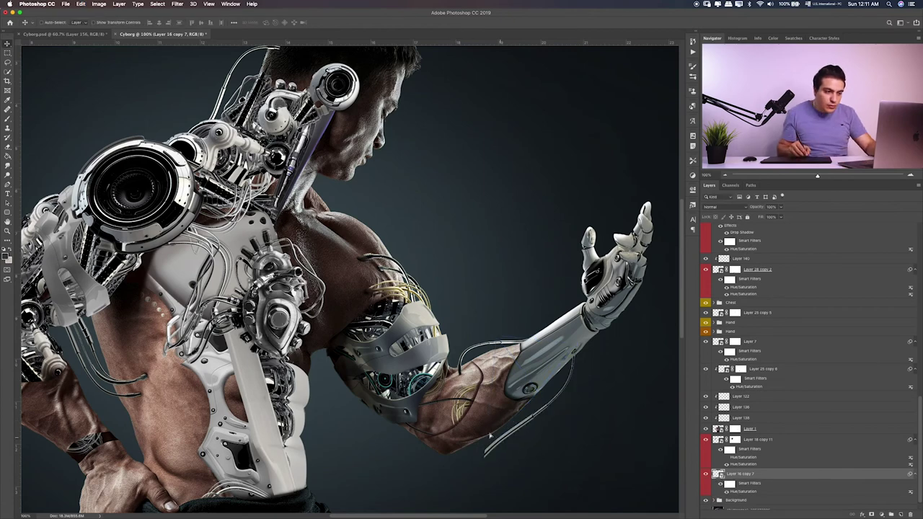
key("ctrl+t")
left_click_drag(534, 422, 520, 378)
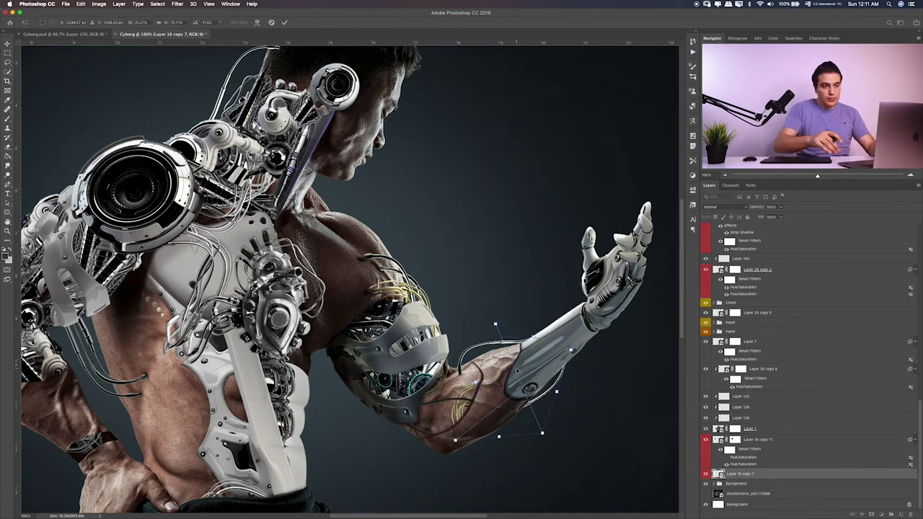
key("Return")
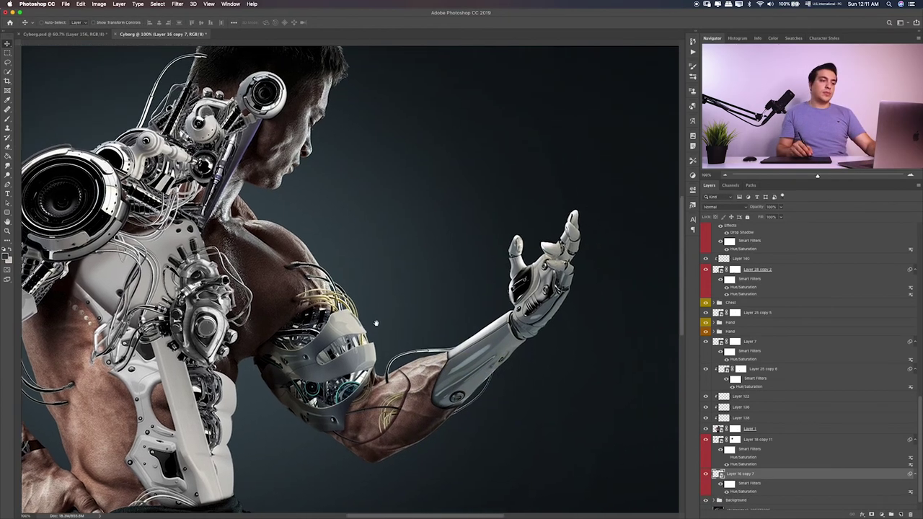
left_click_drag(449, 309, 354, 339)
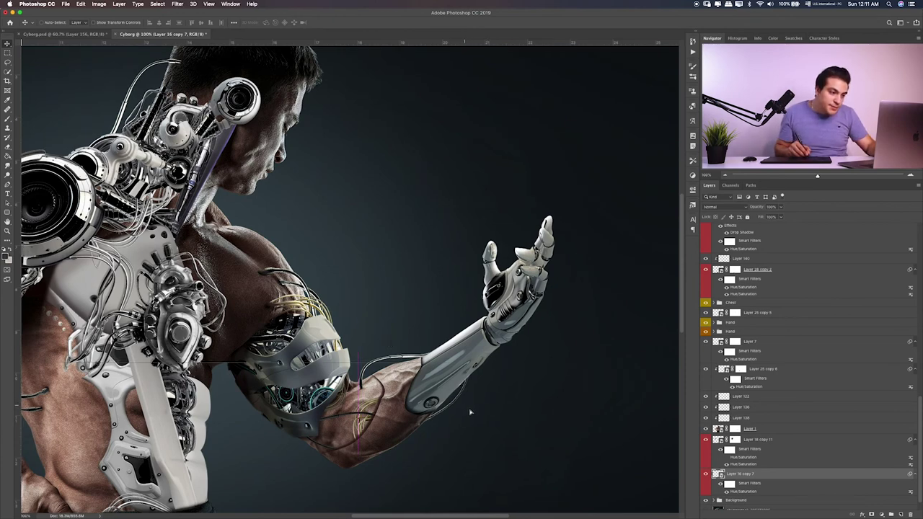
Step: Duplicate the forearm cable piece and rotate the copy lower toward the elbow
left_click_drag(469, 412, 459, 397)
key("ctrl+j")
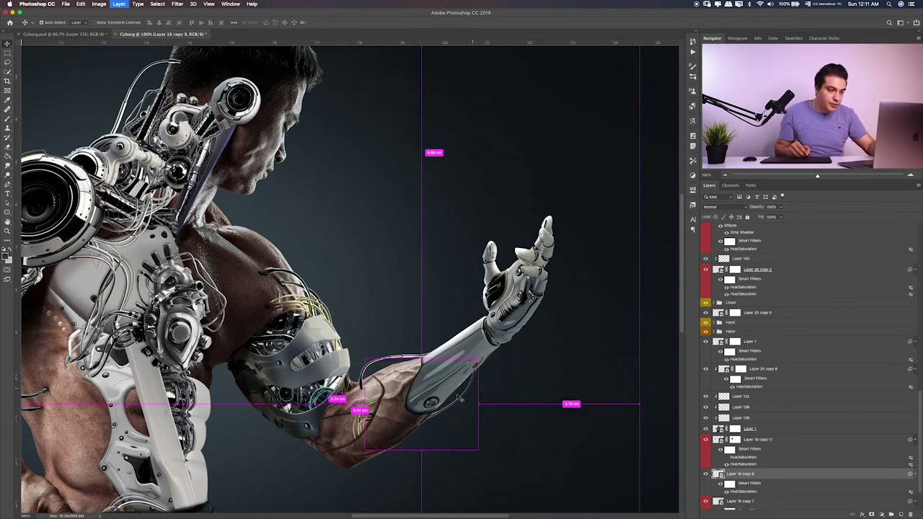
mouse_move(333, 455)
left_mouse_down()
mouse_move(375, 407)
mouse_move(371, 429)
mouse_move(332, 452)
left_mouse_up()
key("ctrl+t")
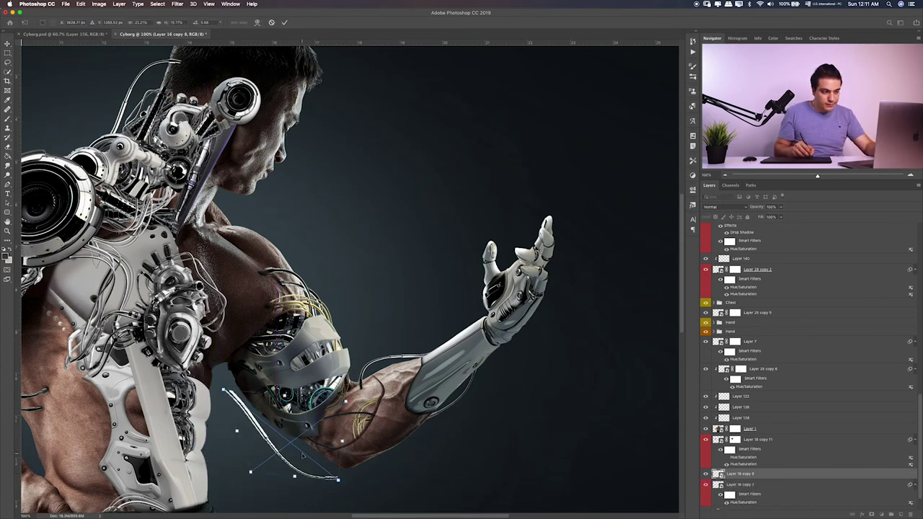
key("Return")
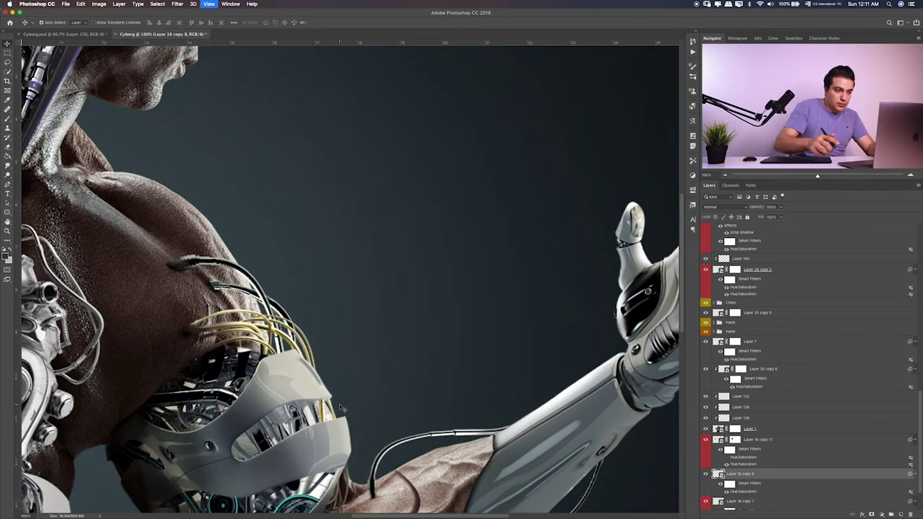
Step: Toggle the copy's smart filters to compare, then view the whole figure
scroll(339, 426, "up", 3)
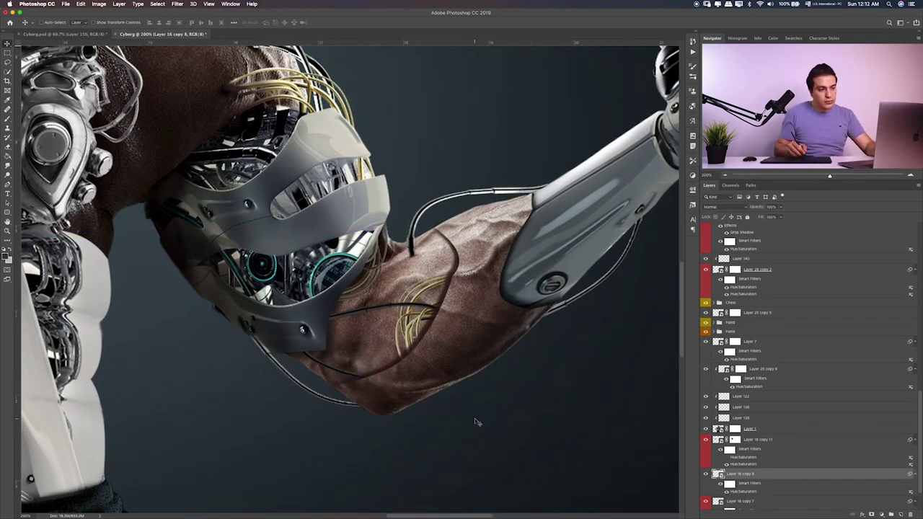
left_click(719, 485)
left_click(720, 486)
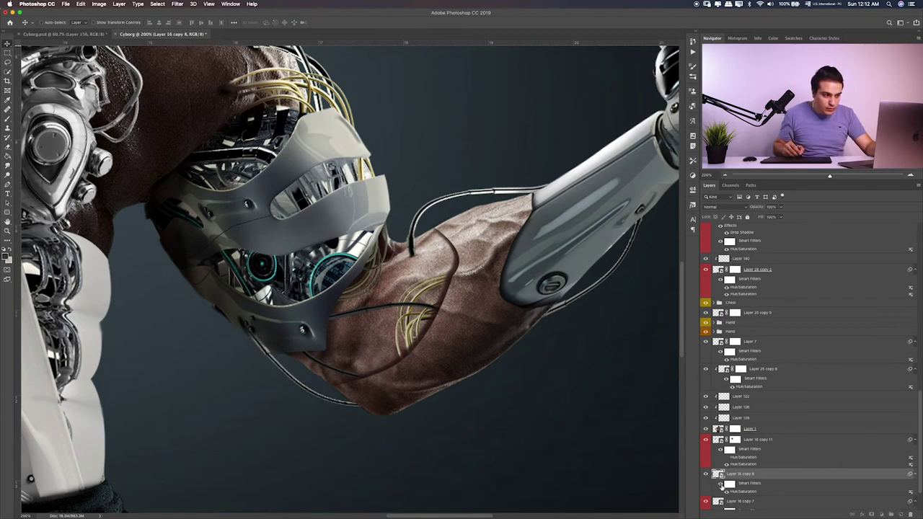
scroll(556, 377, "right", 3)
scroll(714, 472, "down", 3)
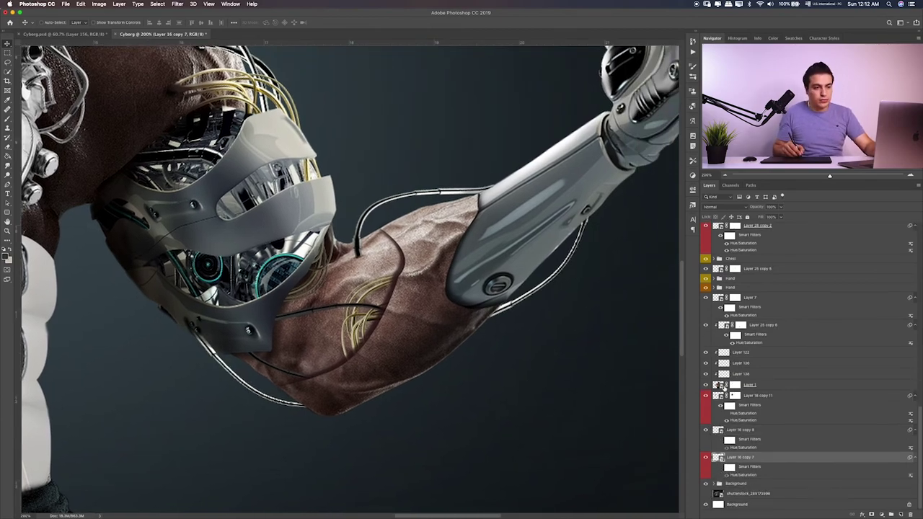
key("super+0")
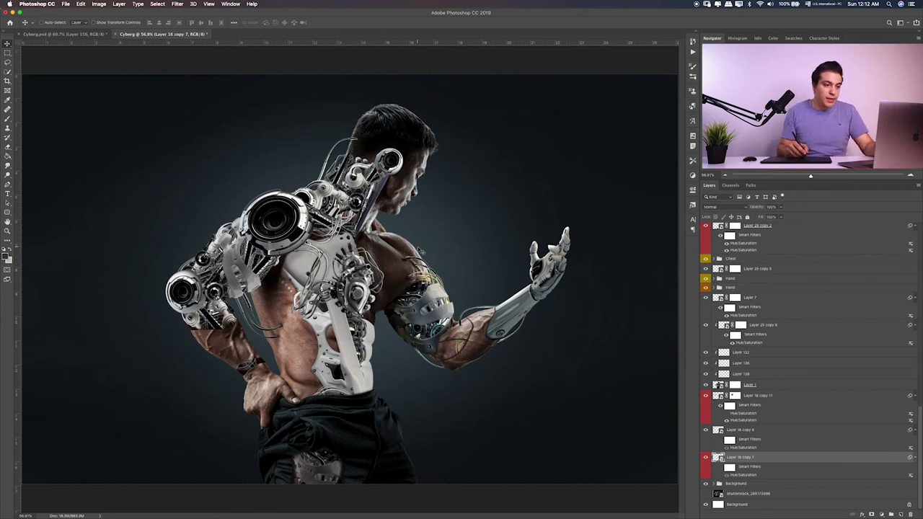
scroll(863, 351, "up", 3)
scroll(793, 324, "up", 5)
Step: Duplicate the Layer 29 copy neck ring and move the copy up toward the head
scroll(732, 296, "up", 5)
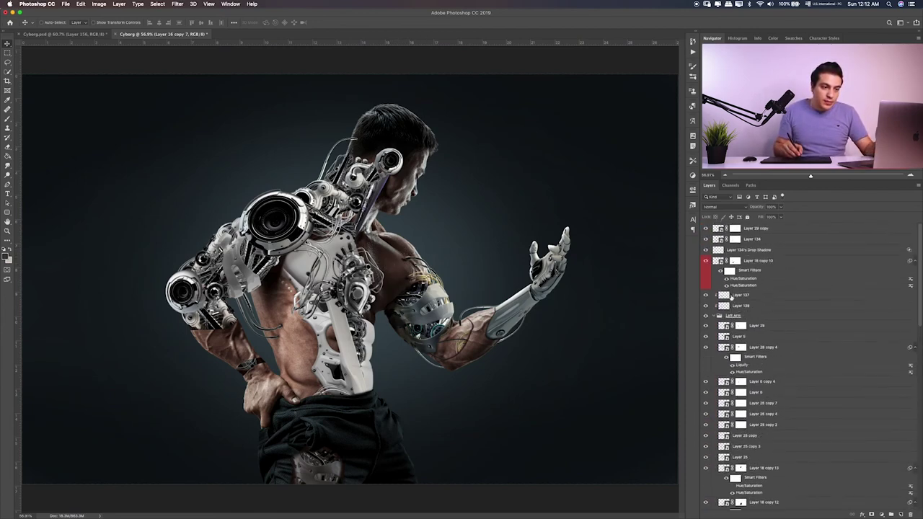
left_click(706, 229)
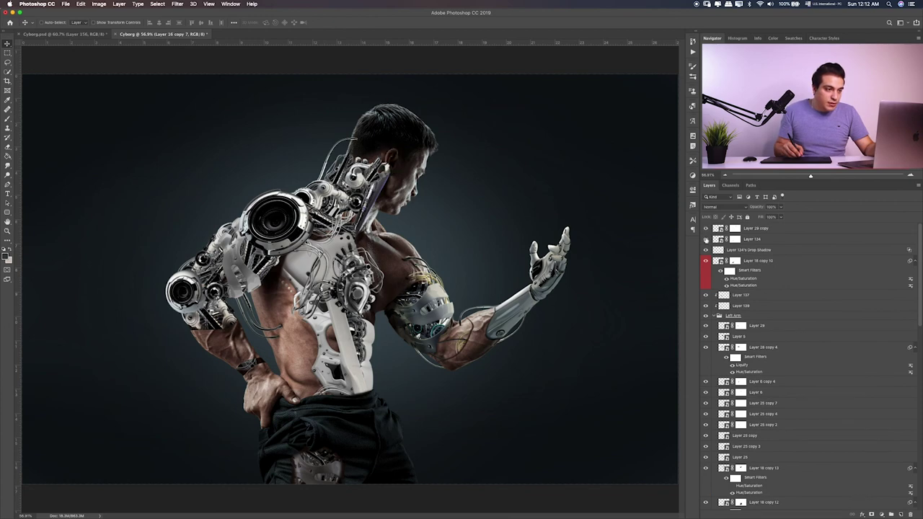
left_click(705, 238)
left_click(705, 249)
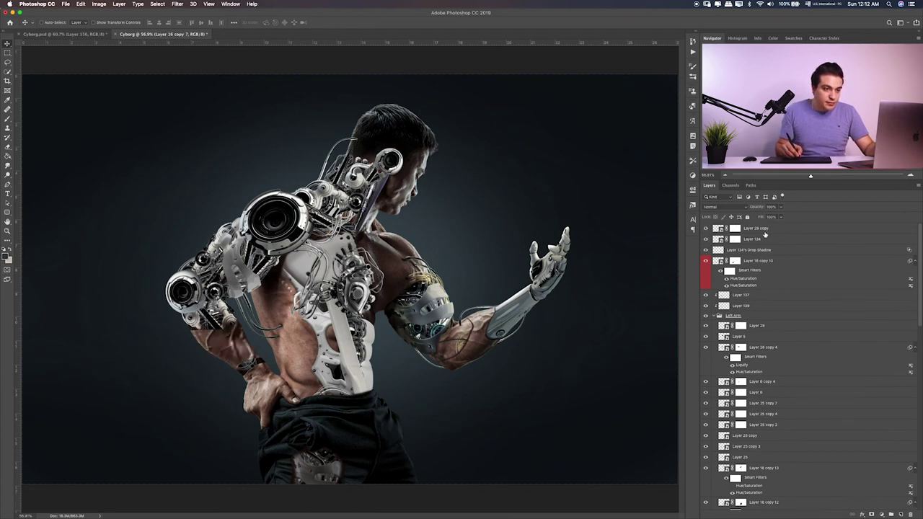
left_click(754, 228)
key("ctrl+j")
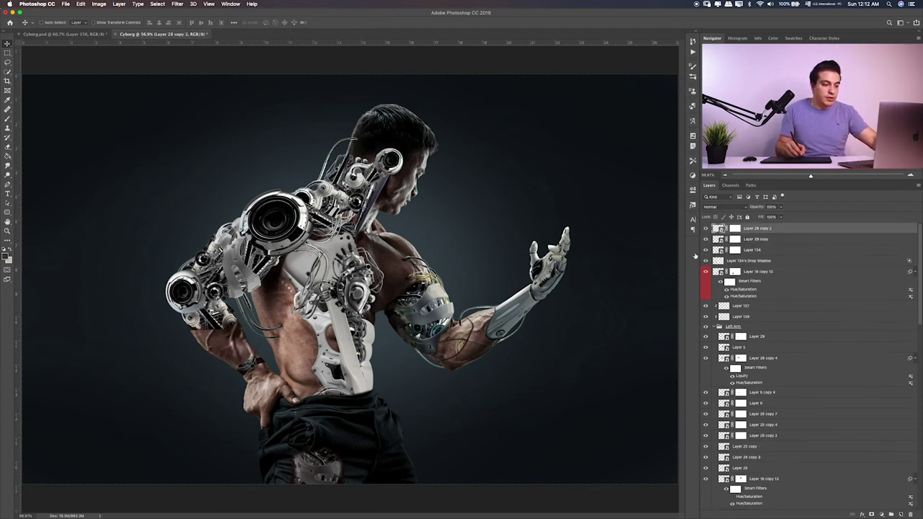
left_click_drag(545, 278, 509, 241)
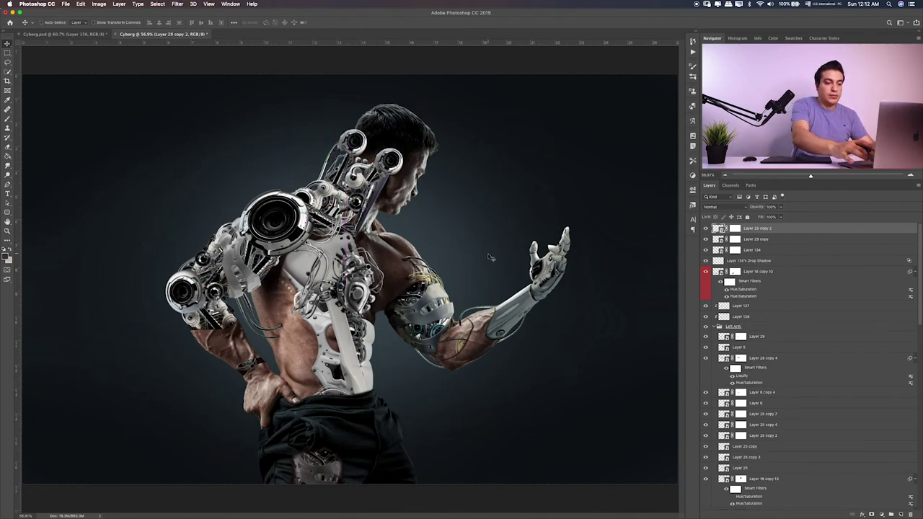
Step: Narrow the ring copy to about half width, squash it vertically and skew its right side
key("ctrl+1")
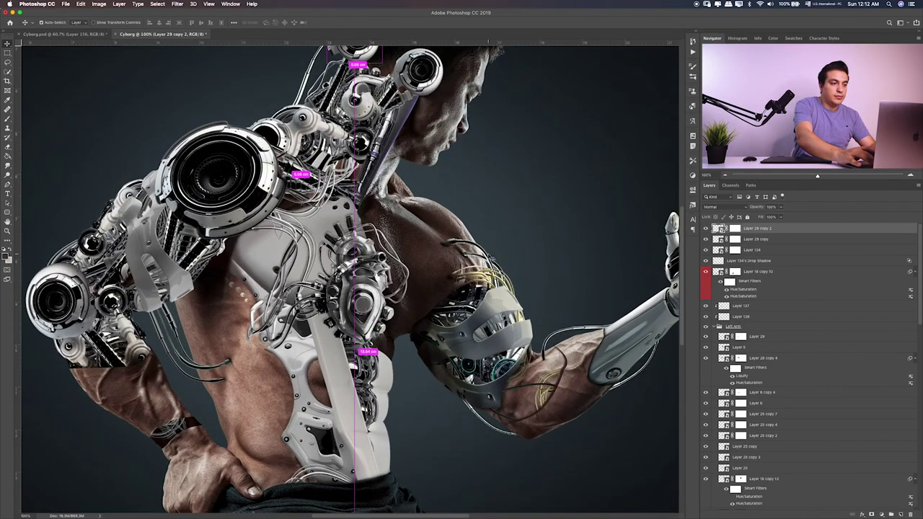
scroll(488, 256, "up", 2)
key("ctrl+plus")
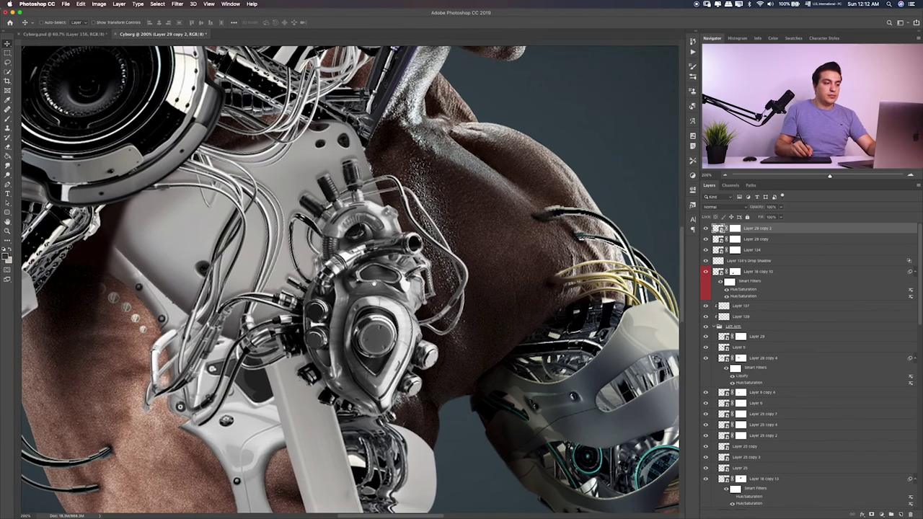
scroll(350, 277, "up", 2)
scroll(350, 278, "down", 4)
scroll(350, 278, "down", 4)
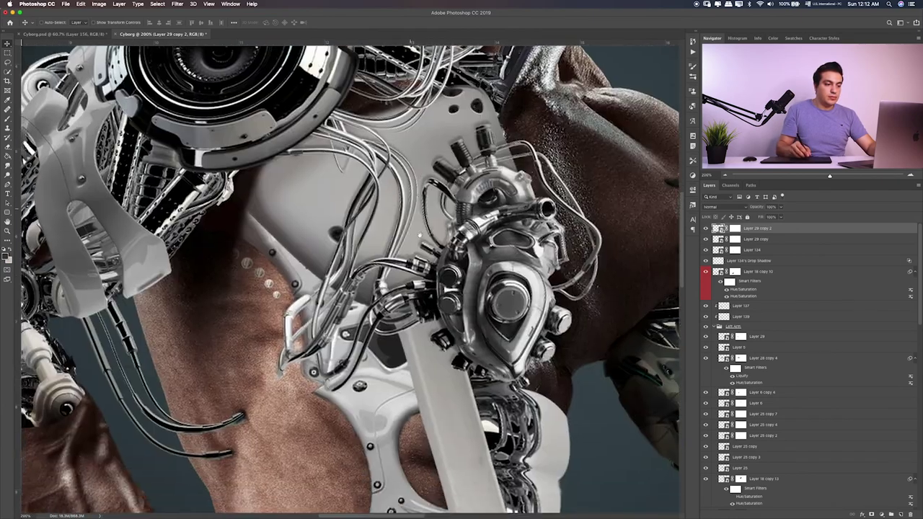
scroll(350, 278, "down", 3)
scroll(397, 301, "up", 4)
scroll(397, 301, "up", 4)
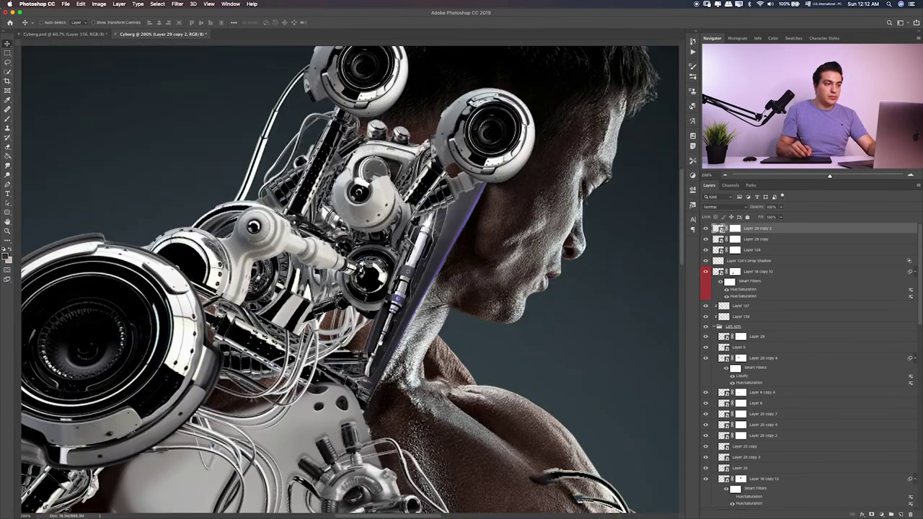
scroll(397, 301, "up", 1)
scroll(398, 301, "up", 2)
key("ctrl+t")
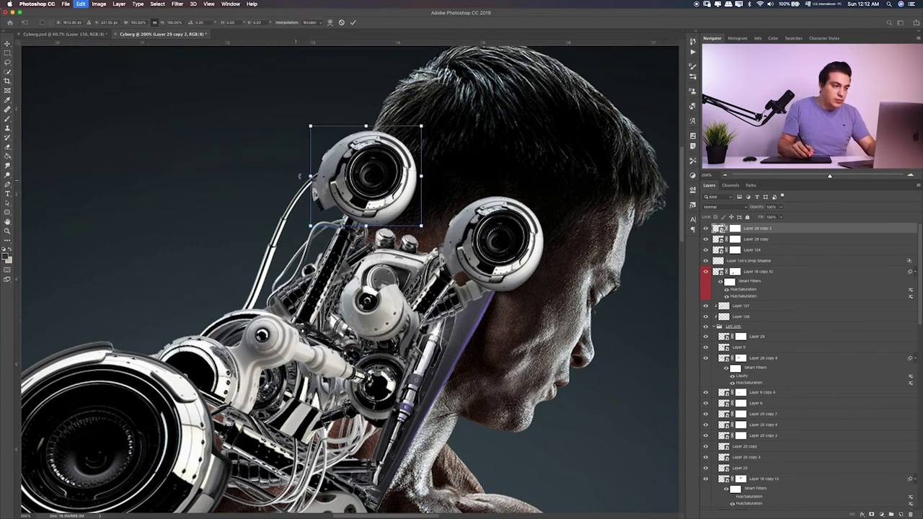
left_click_drag(311, 176, 370, 175)
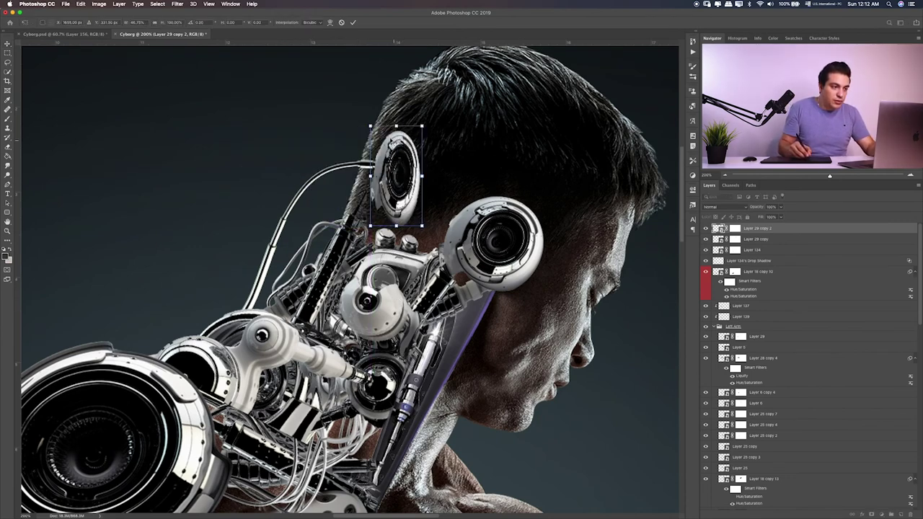
left_click_drag(396, 126, 396, 149)
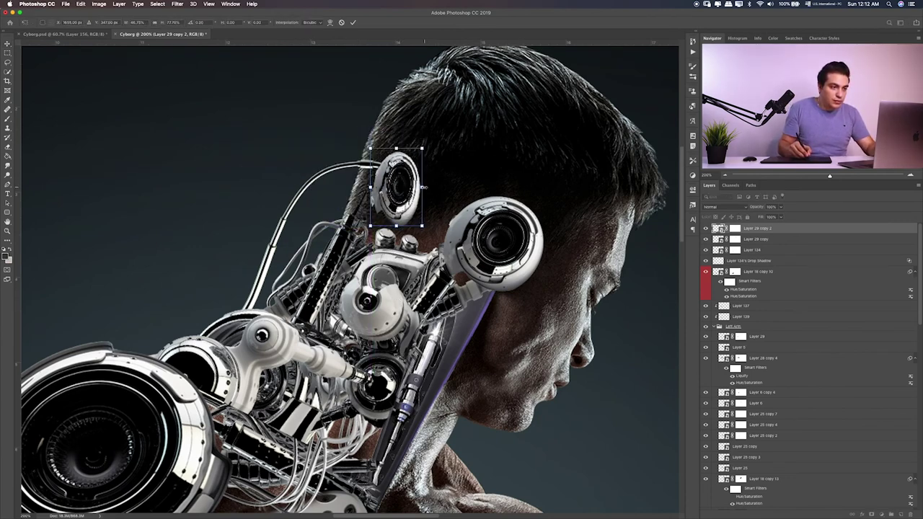
left_click_drag(423, 189, 418, 189)
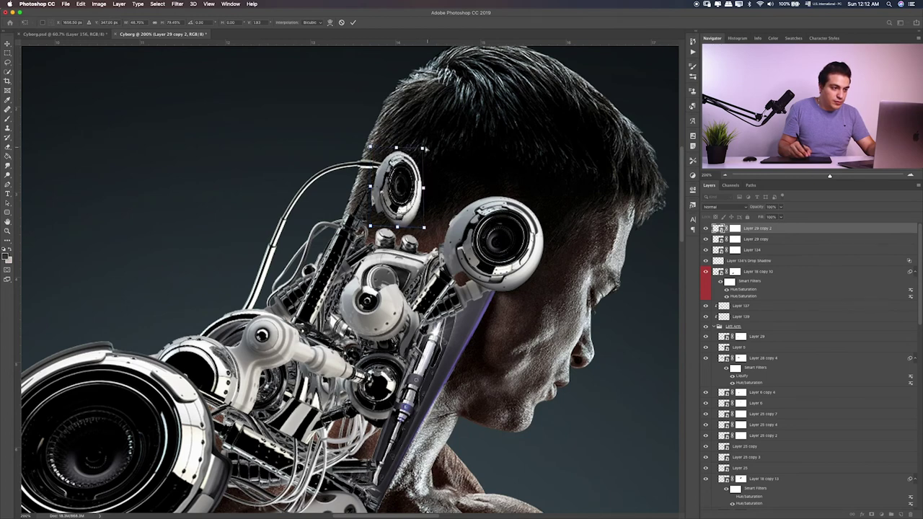
Step: Flip the ring horizontally and rotate it clockwise to fit the head
right_click(412, 177)
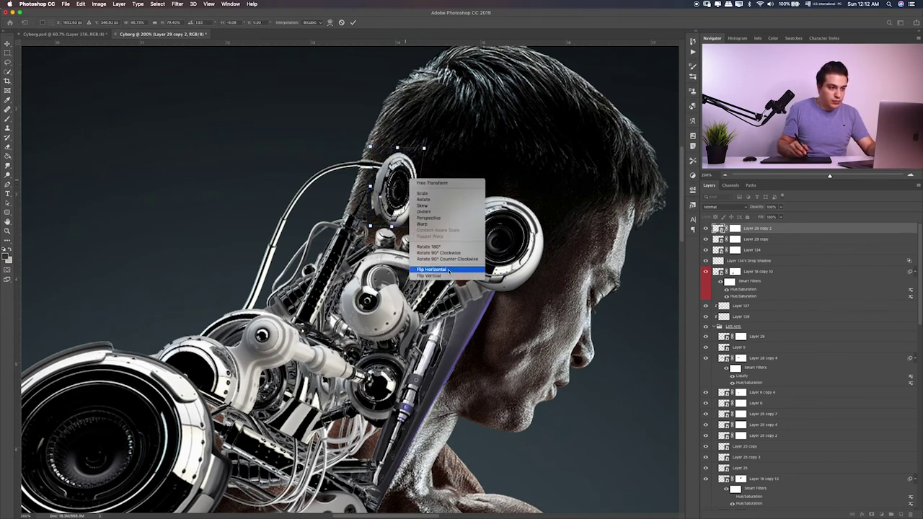
left_click(447, 271)
left_click_drag(432, 160, 408, 186)
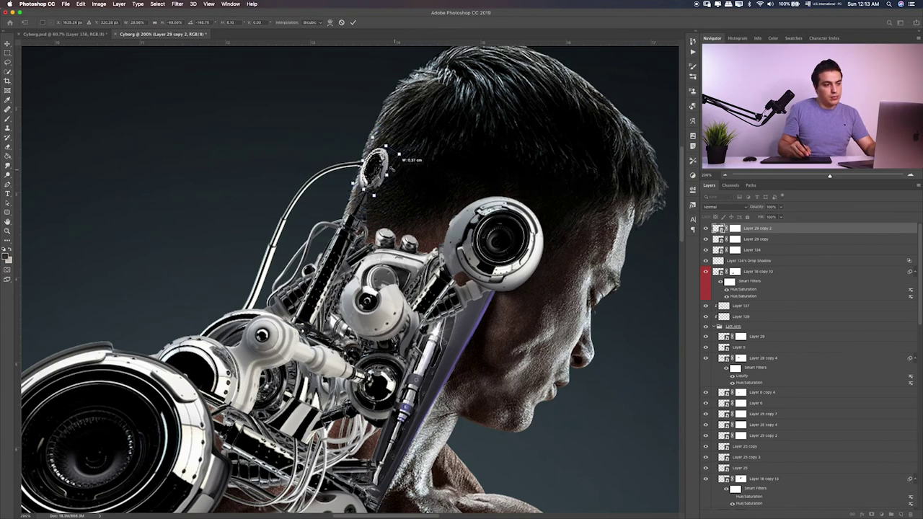
key("Return")
Step: Move Layer 29 copy 2 higher in the layer stack and nudge the ring into place
key("super+0")
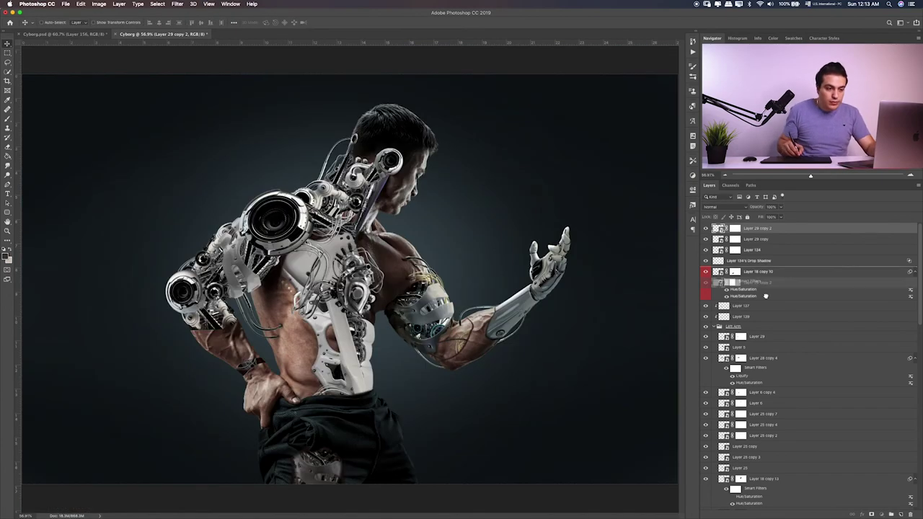
scroll(771, 361, "down", 10)
mouse_move(750, 429)
left_mouse_down()
mouse_move(771, 421)
mouse_move(764, 319)
left_mouse_up()
key("super+equal")
key("super+equal")
key("super+equal")
scroll(349, 278, "up", 10)
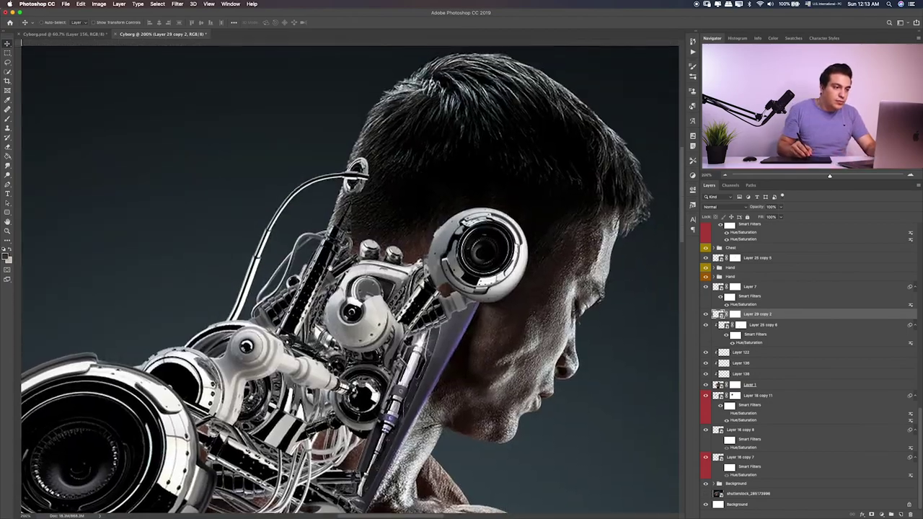
left_click_drag(371, 241, 377, 236)
Step: Darken the ring with a Hue/Saturation adjustment and nudge it into position
key("super+u")
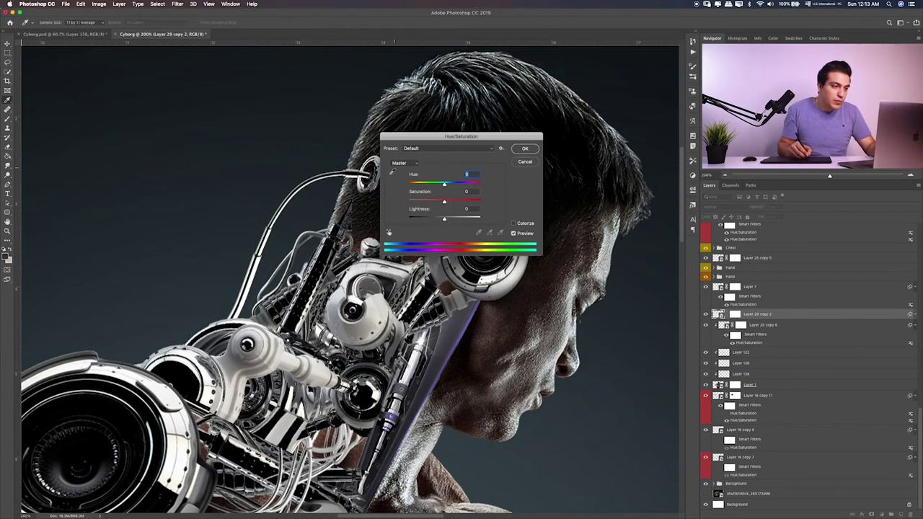
key("Return")
left_click_drag(384, 189, 383, 190)
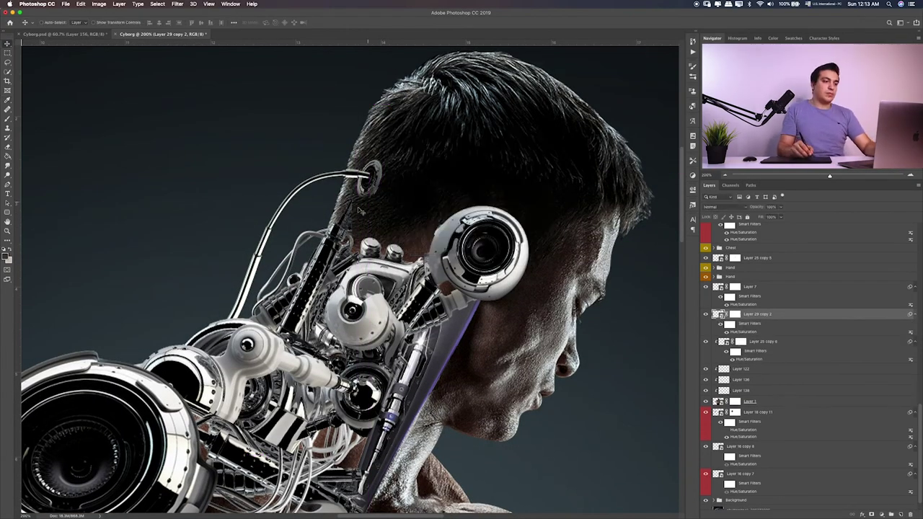
Step: Duplicate a cable layer above the new ring and drag the copy toward the shoulder
left_click_drag(767, 415, 721, 311)
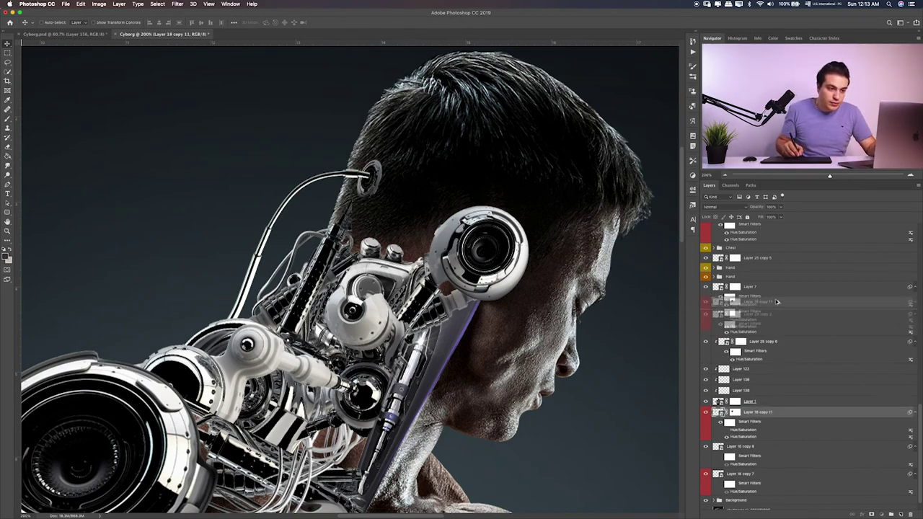
key("super+minus")
key("super+minus")
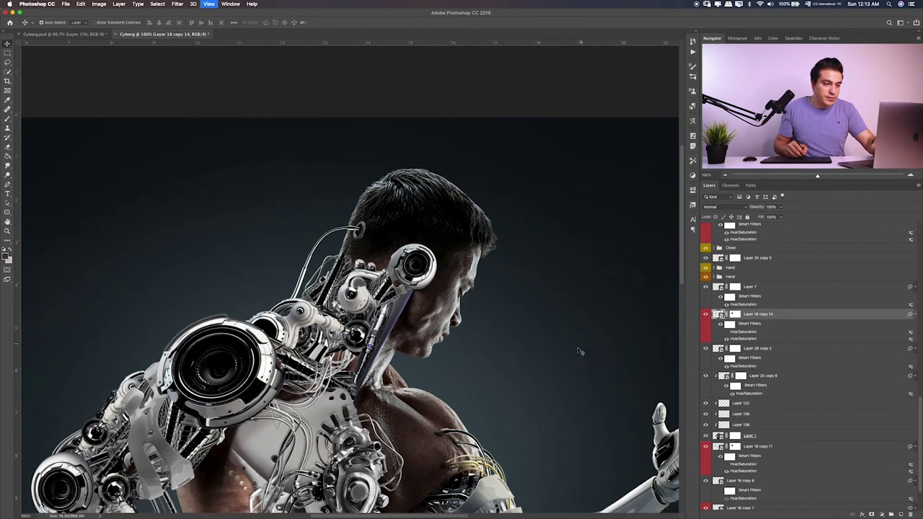
key("super+minus")
left_click_drag(406, 249, 515, 255)
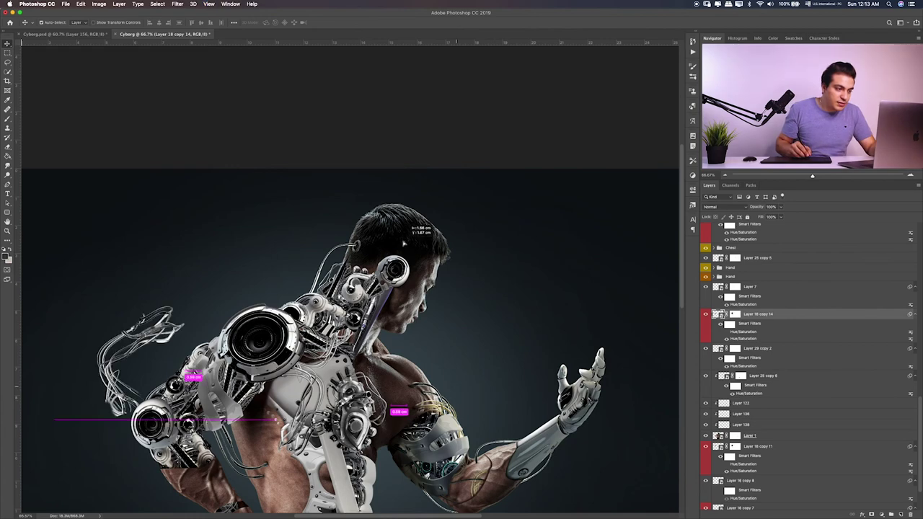
left_click_drag(541, 287, 476, 317)
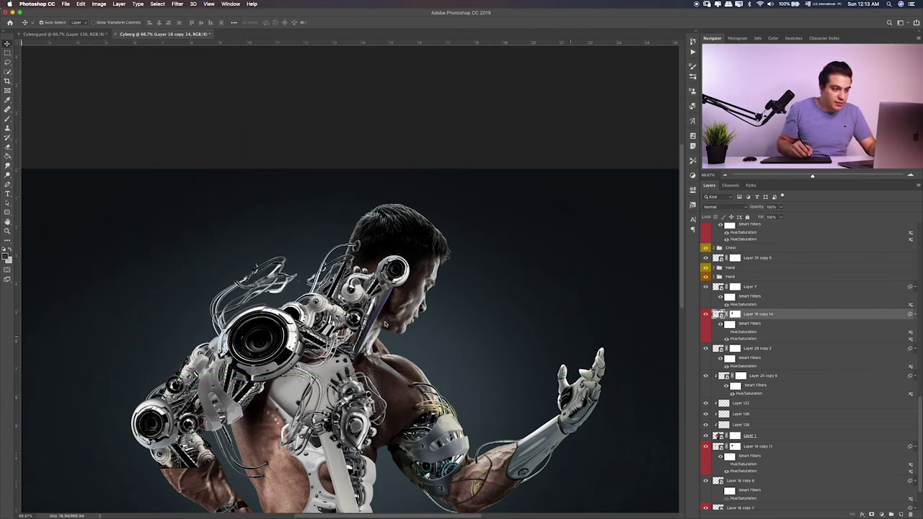
Step: Shrink Layer 18 copy 14 to about 63% and place it beside the neck and ear
key("super+plus")
key("super+plus")
key("super+t")
left_click_drag(618, 438, 473, 337)
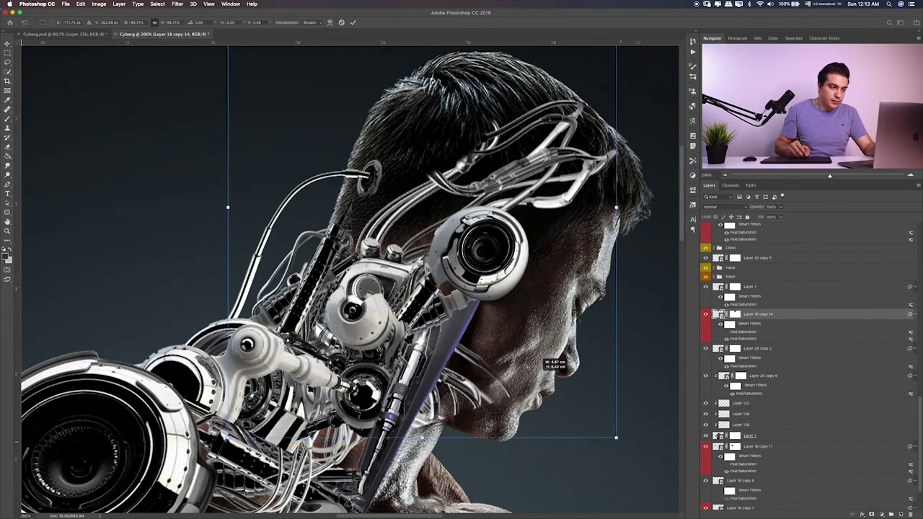
mouse_move(397, 205)
left_mouse_down()
mouse_move(375, 225)
mouse_move(411, 212)
mouse_move(379, 173)
mouse_move(366, 207)
mouse_move(352, 188)
left_mouse_up()
key("Return")
Step: Paint on Layer 18 copy 14's mask to fade the wires near the ear
left_click(734, 315)
key("b")
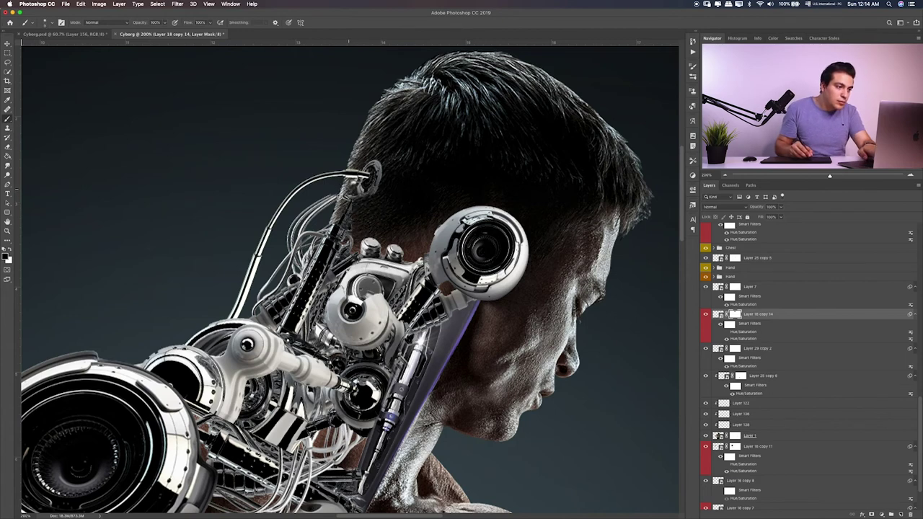
key("v")
left_click(724, 314)
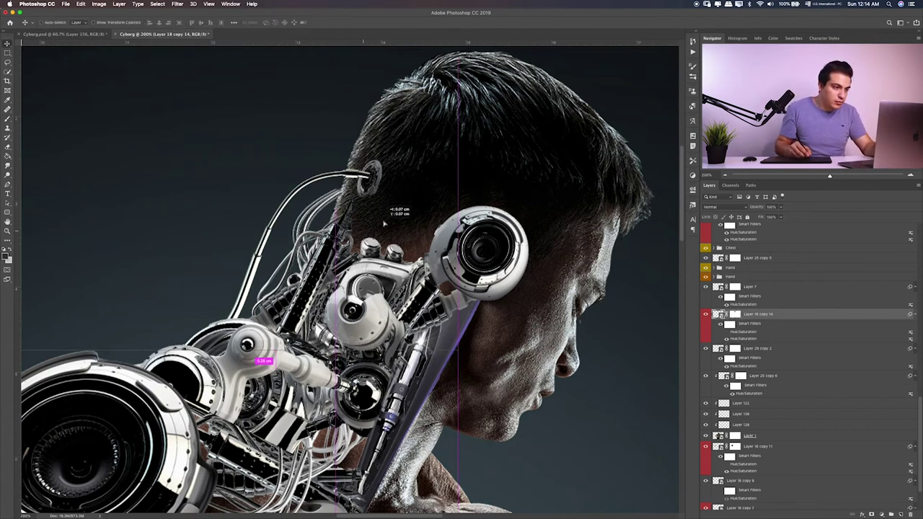
left_click(734, 314)
key("b")
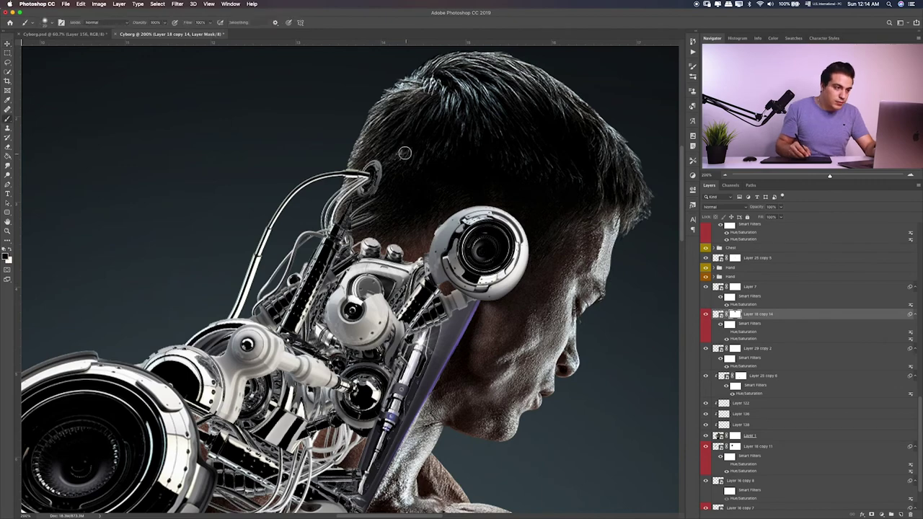
key("super+0")
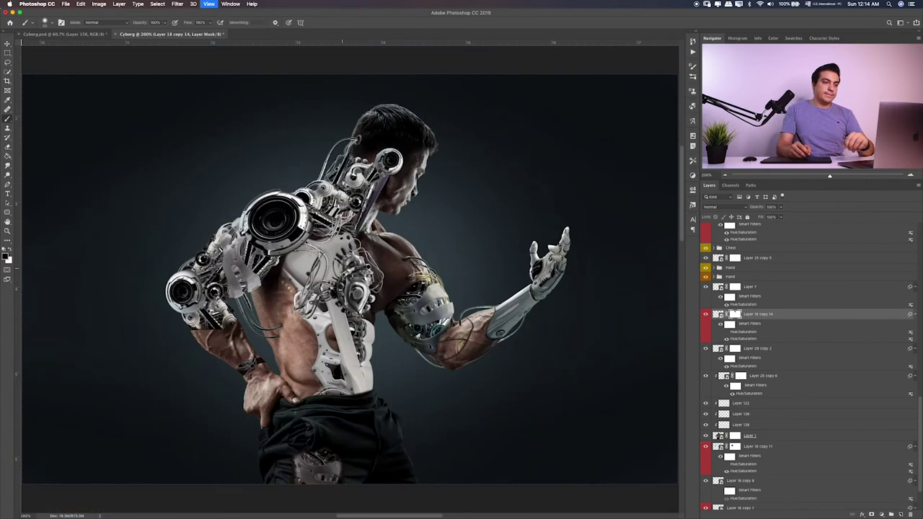
Step: Select the long white cable layer in the Layers panel
left_click(8, 53)
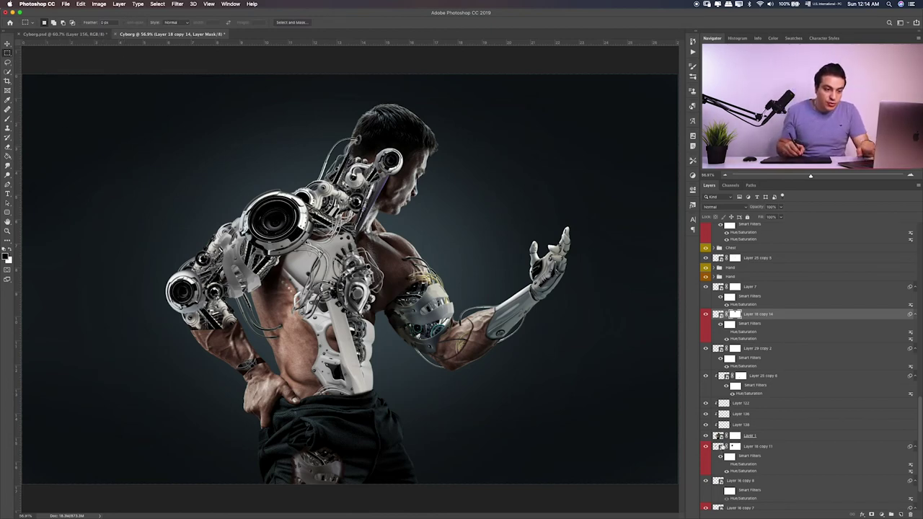
scroll(721, 445, "down", 3)
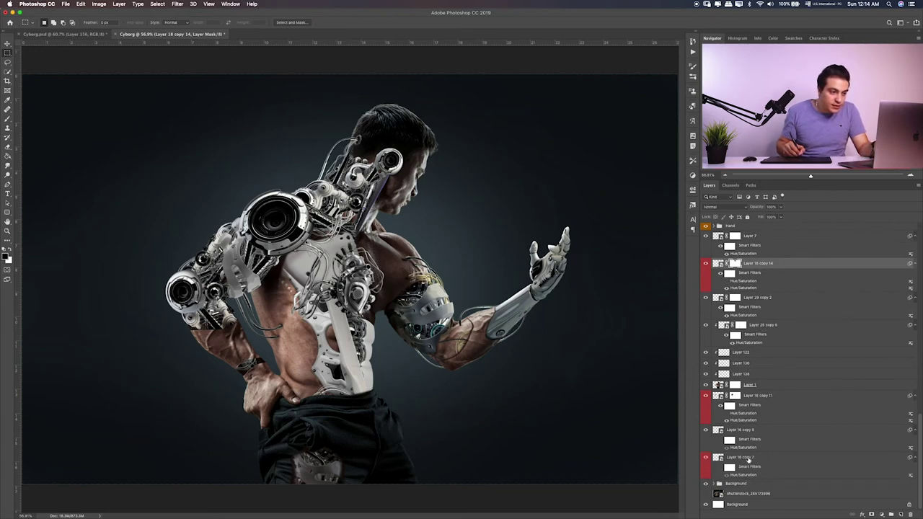
left_click(760, 457)
scroll(760, 404, "up", 10)
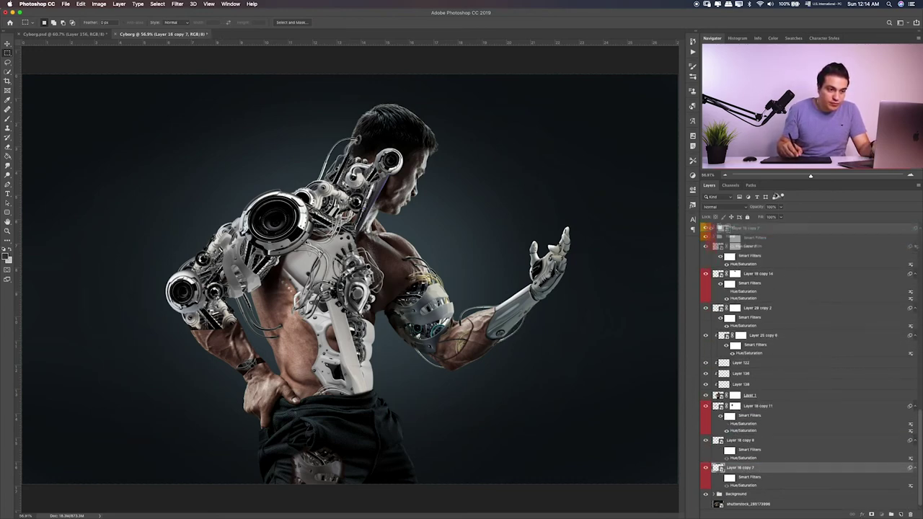
left_click(752, 357)
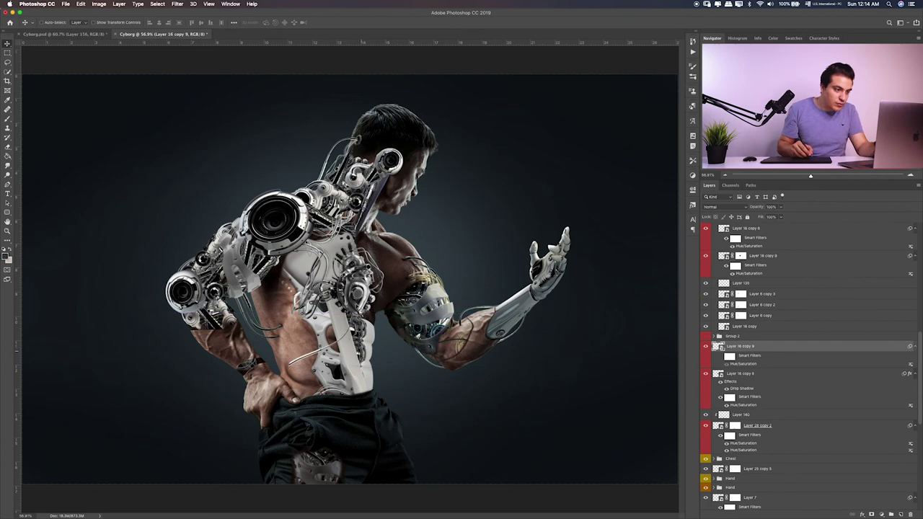
Step: Warp the cable down toward the waist, stretching its lower end further
key("ctrl+t")
left_click_drag(461, 283, 421, 327)
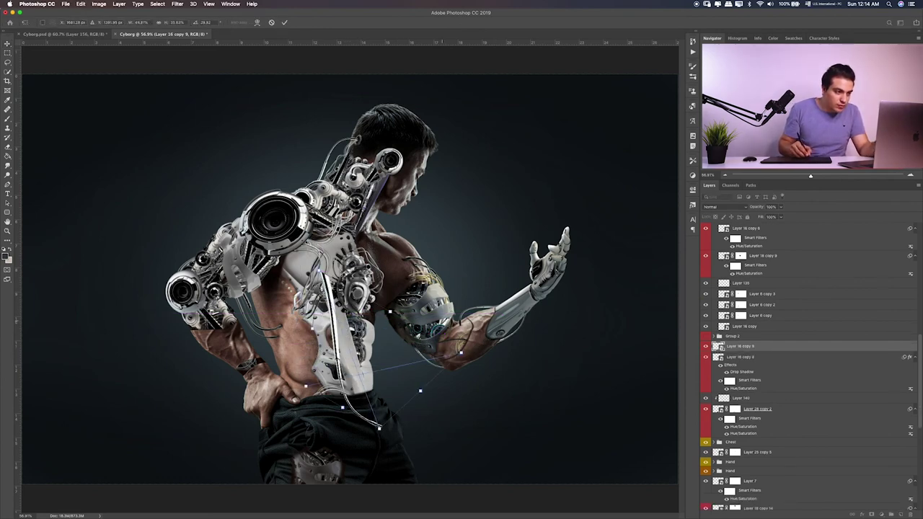
key("Return")
key("ctrl+plus")
key("ctrl+plus")
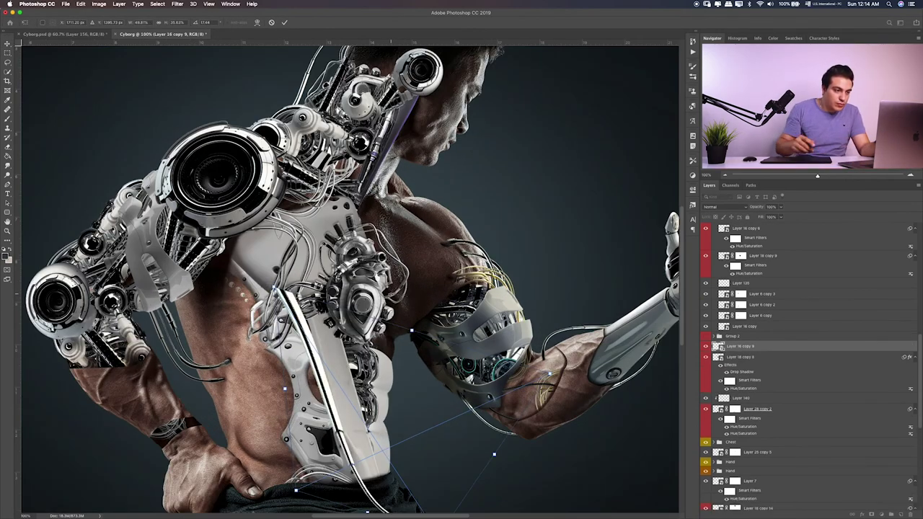
key("ctrl+t")
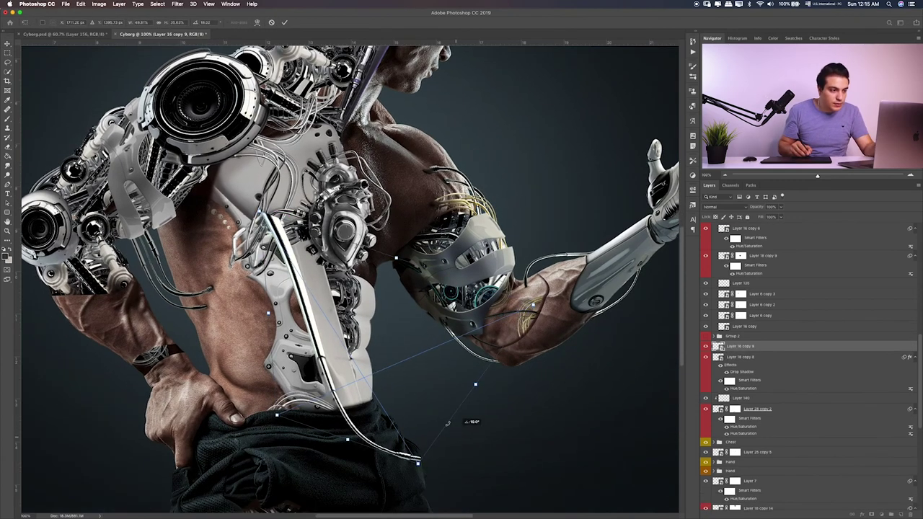
left_click_drag(382, 347, 405, 374)
key("Return")
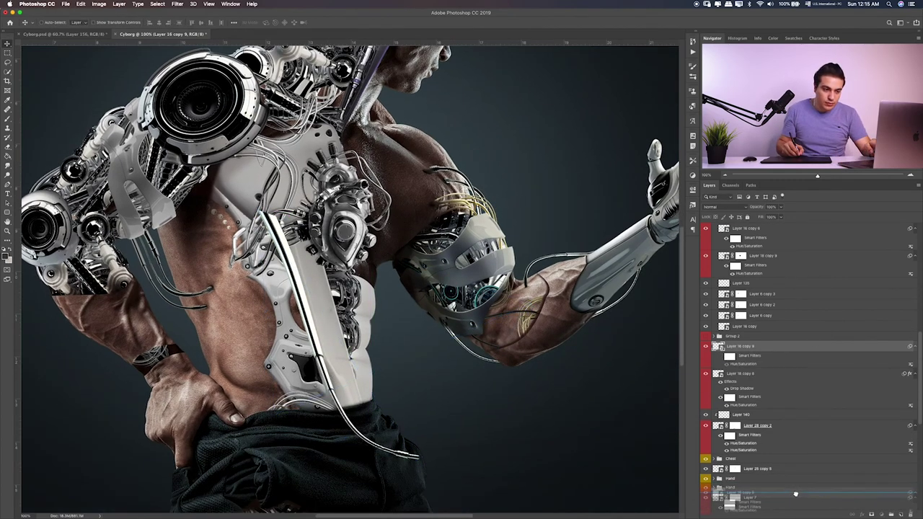
Step: Move the cable layer up the stack above the Chest layer
left_click_drag(740, 346, 735, 476)
key("ctrl+bracketright")
key("ctrl+bracketright")
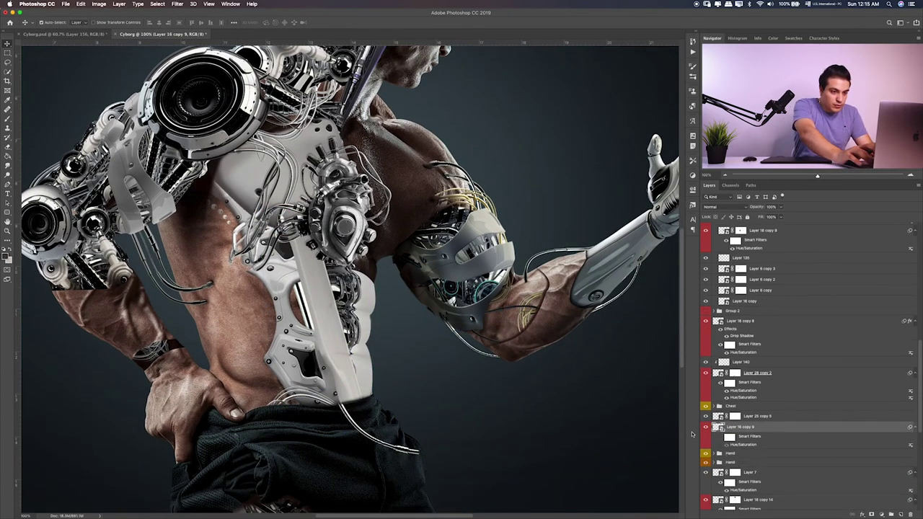
key("ctrl+bracketright")
key("ctrl+bracketright")
Step: Darken the cable with Hue/Saturation Lightness -32 and add a layer mask
key("ctrl+u")
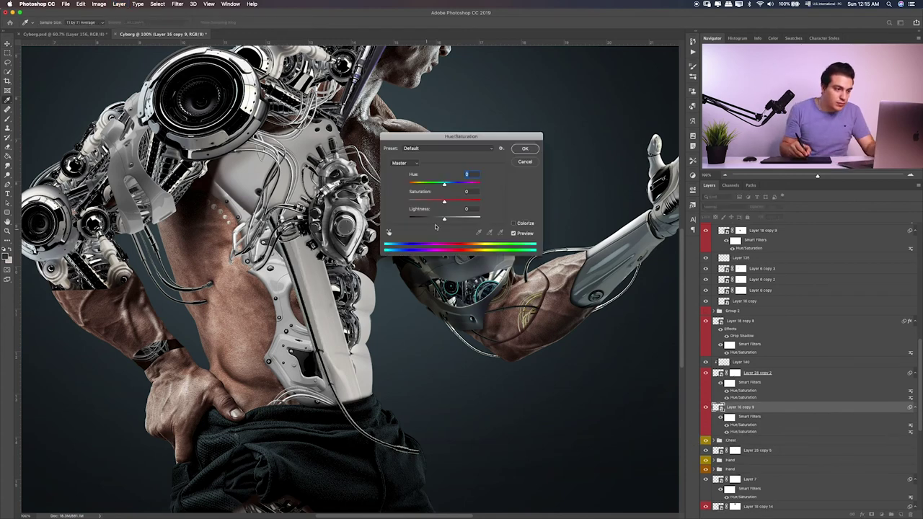
left_click(529, 147)
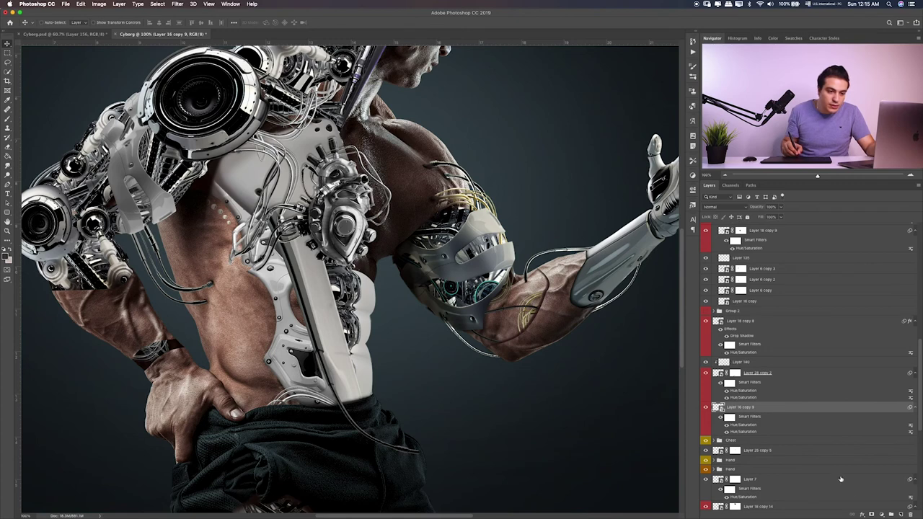
left_click(872, 514)
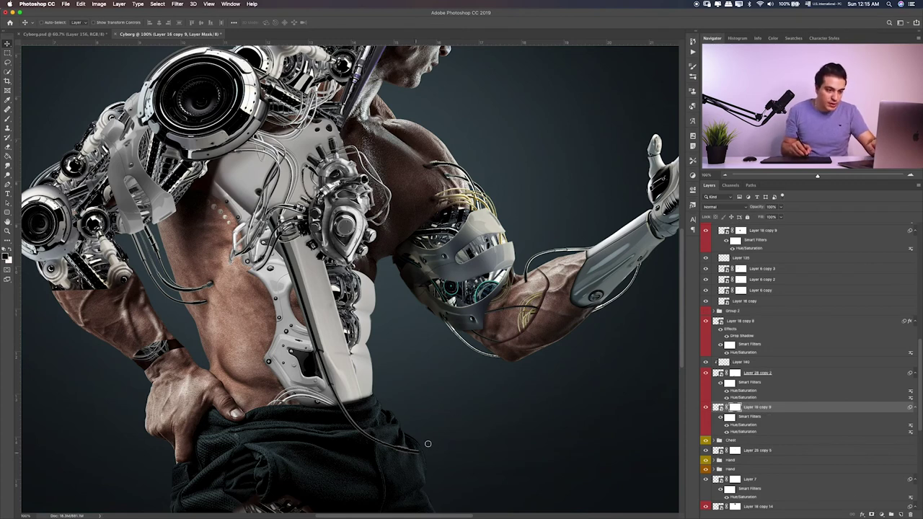
key("b")
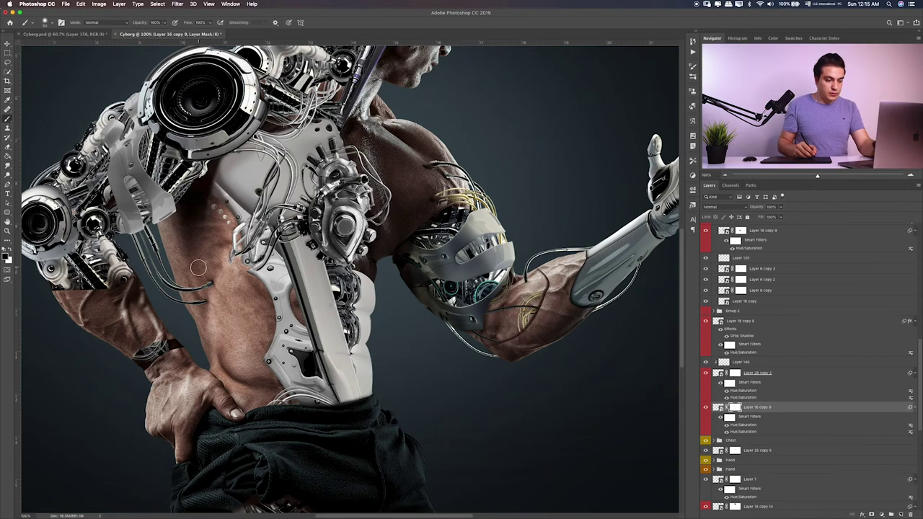
key("super+0")
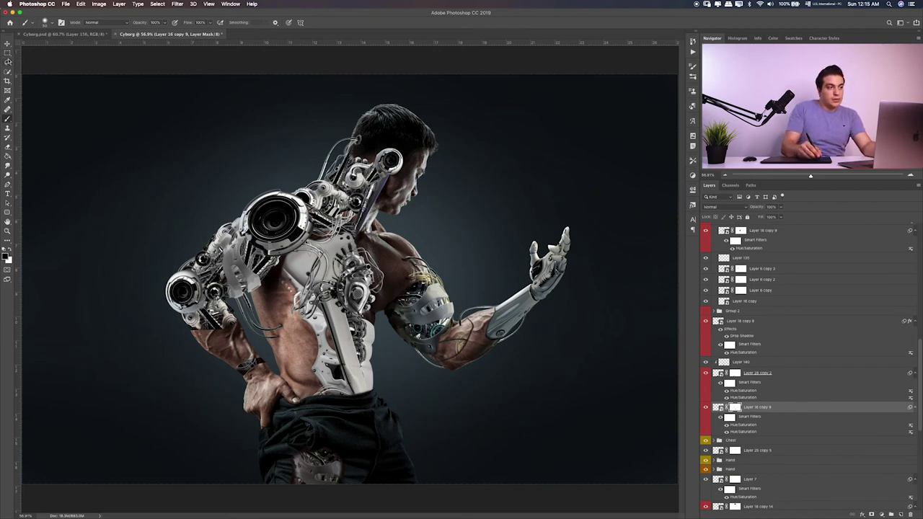
left_click(7, 53)
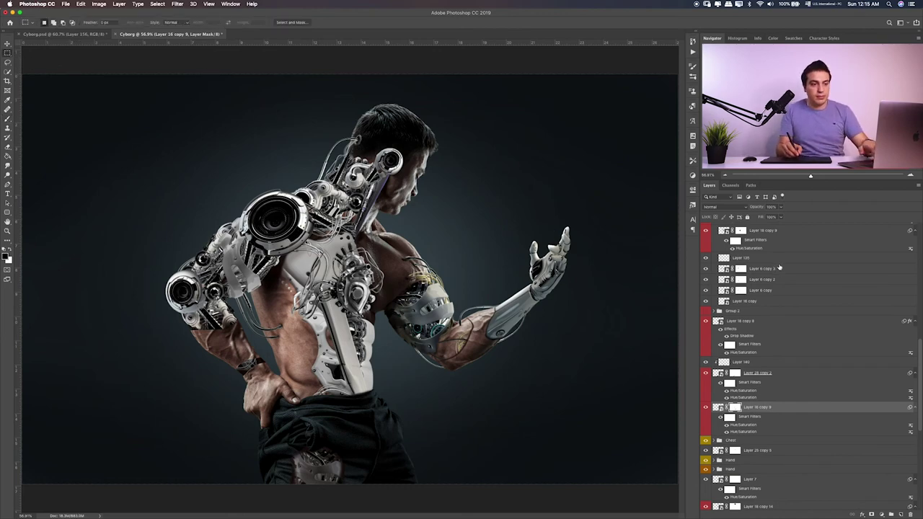
scroll(779, 267, "up", 5)
left_click(757, 229)
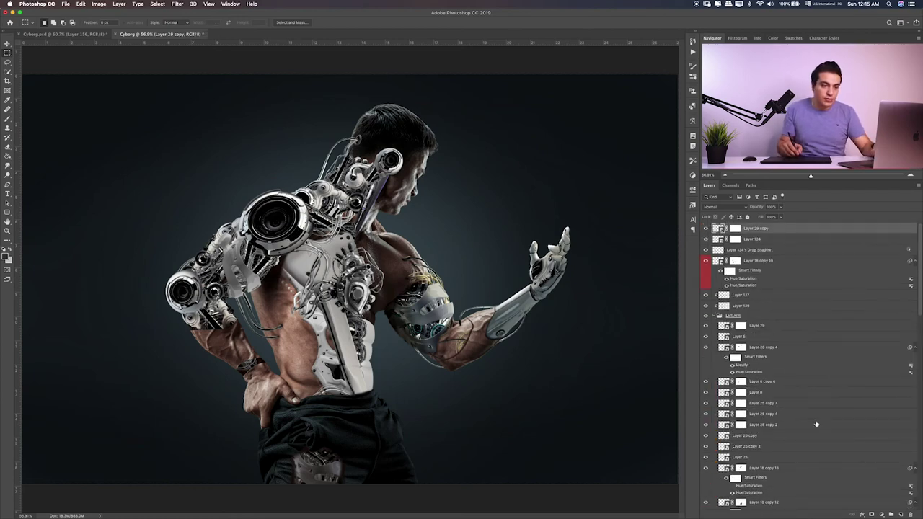
Step: Hide the background photo layer and stamp all visible layers into new Layer 141
scroll(808, 420, "down", 10)
scroll(793, 447, "down", 5)
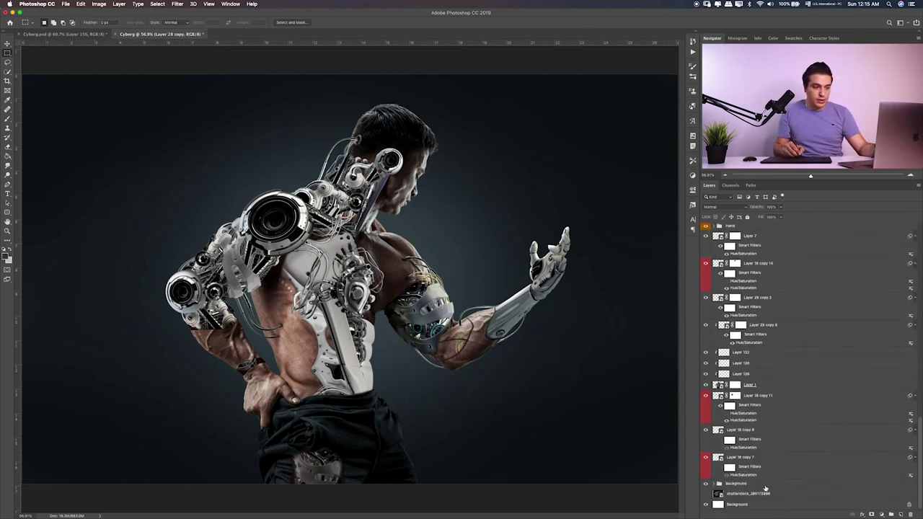
scroll(776, 433, "up", 10)
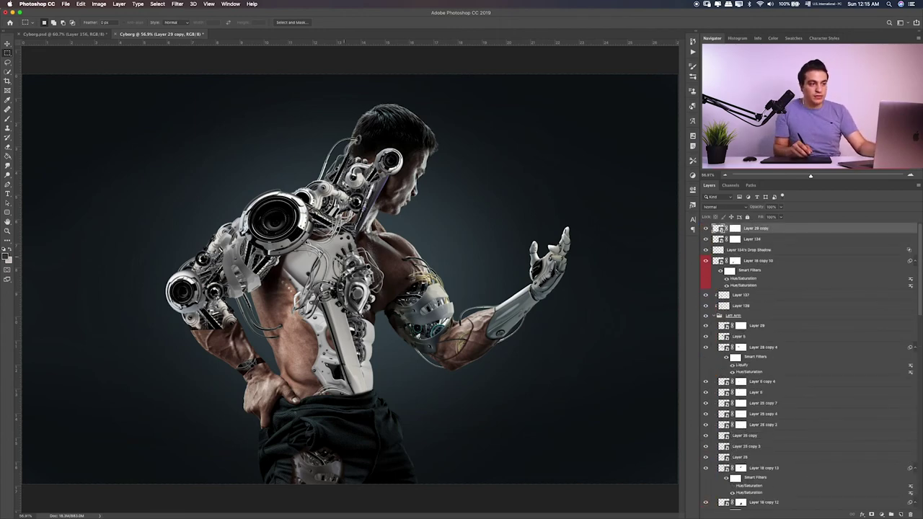
key("super+1")
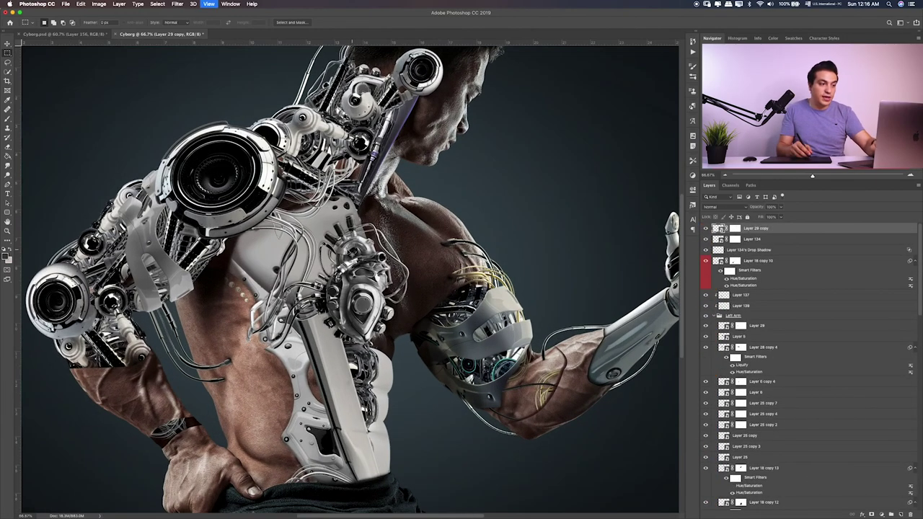
scroll(350, 280, "up", 5)
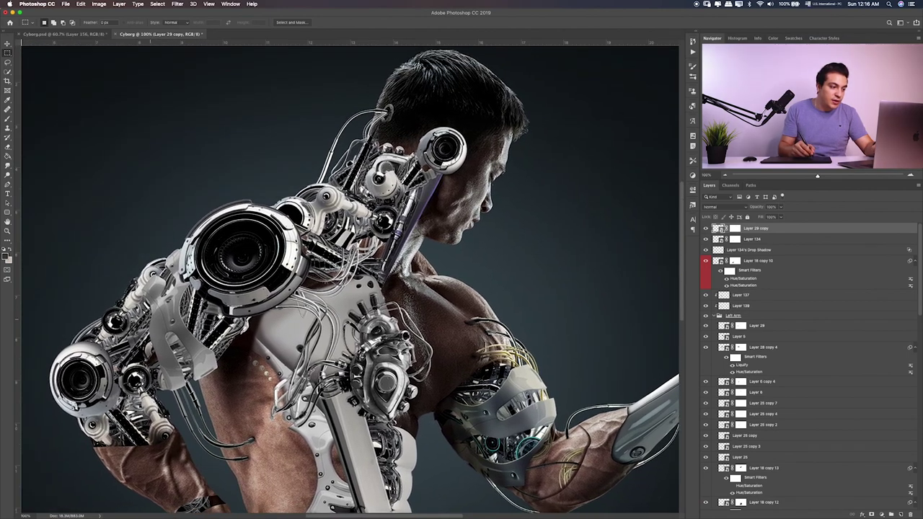
scroll(488, 232, "down", 3)
scroll(447, 274, "down", 5)
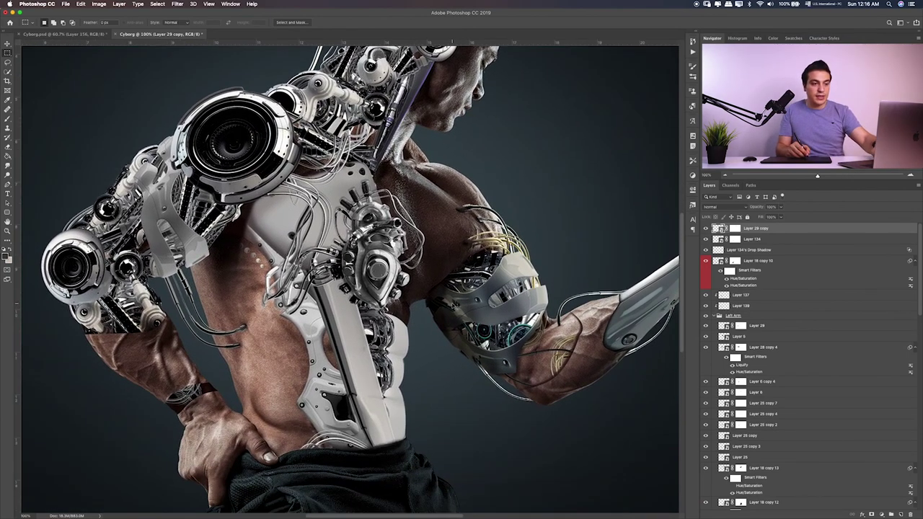
key("super+0")
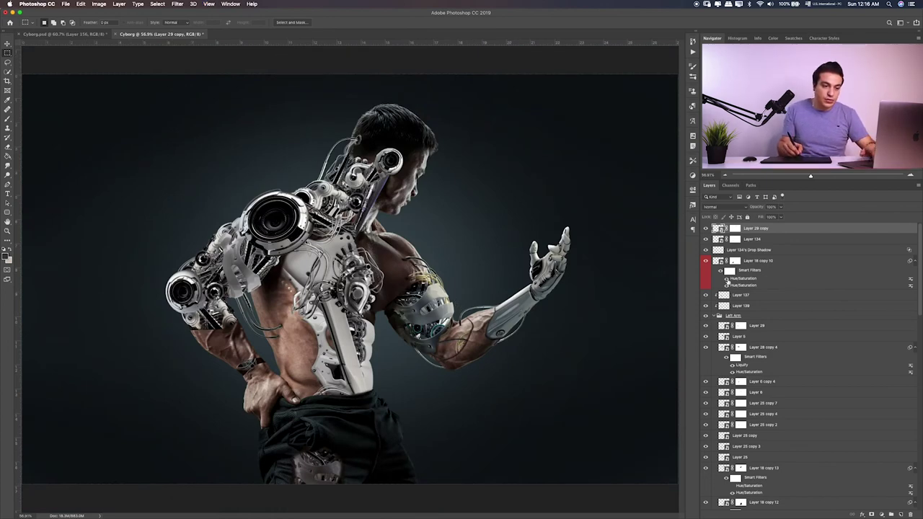
scroll(726, 280, "down", 10)
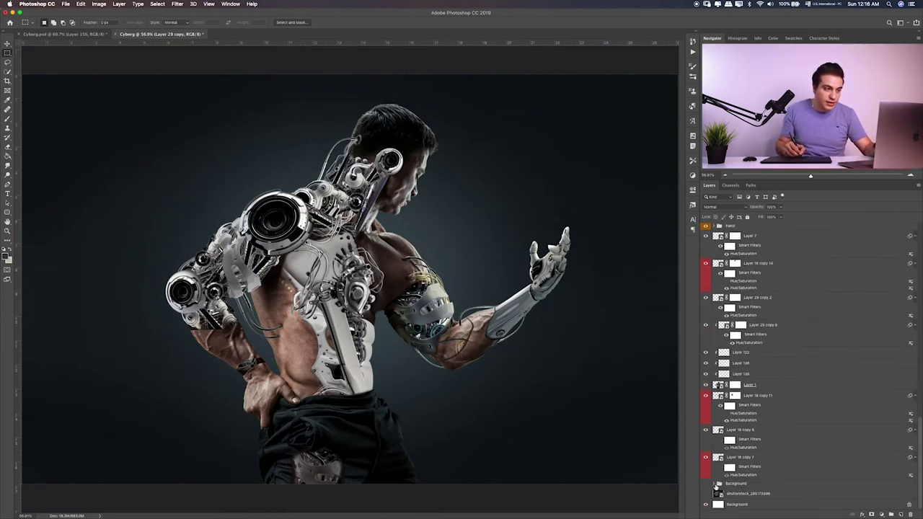
left_click(706, 493)
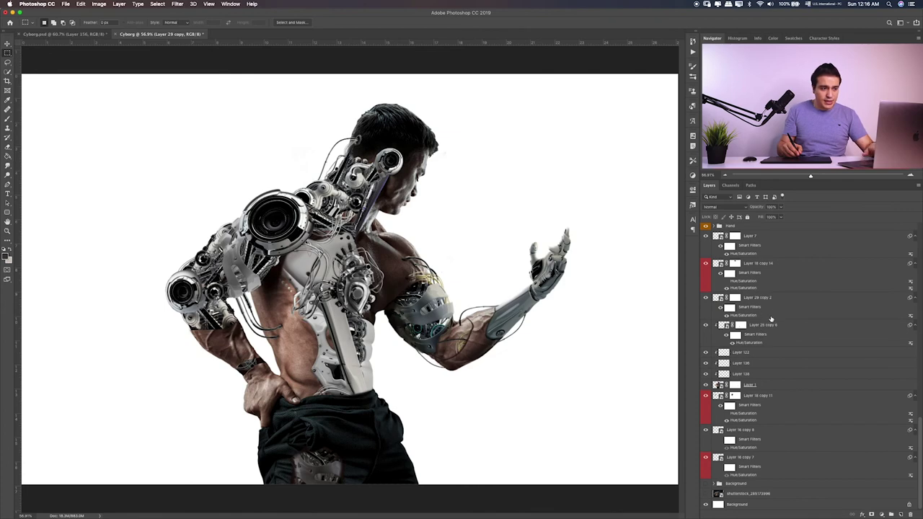
scroll(771, 318, "up", 5)
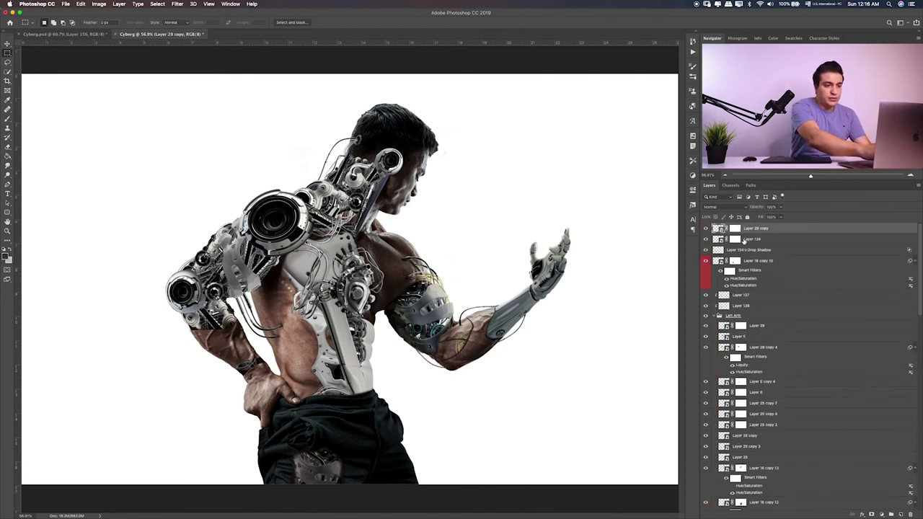
key("ctrl+alt+shift+e")
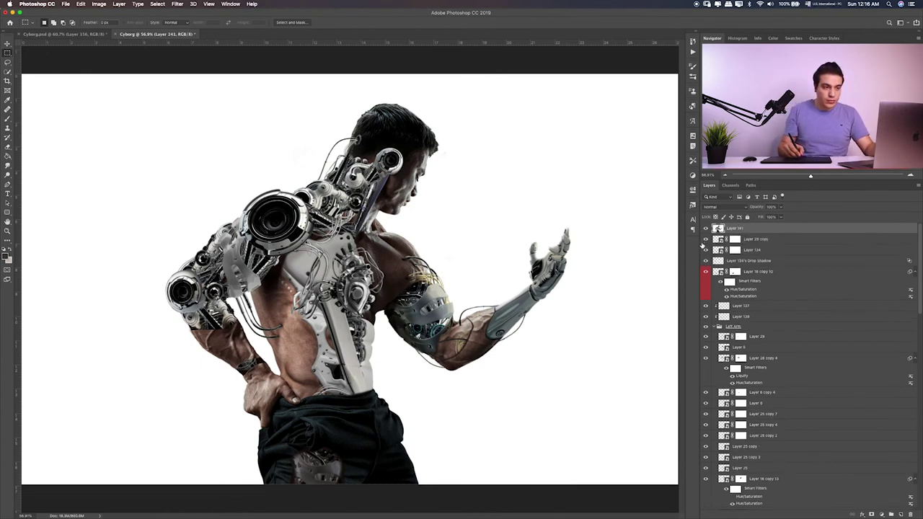
Step: Group the layers from Layer 29 copy to Layer 16 copy 7 into Group 5
left_click(750, 239)
scroll(750, 303, "down", 5)
scroll(768, 425, "down", 5)
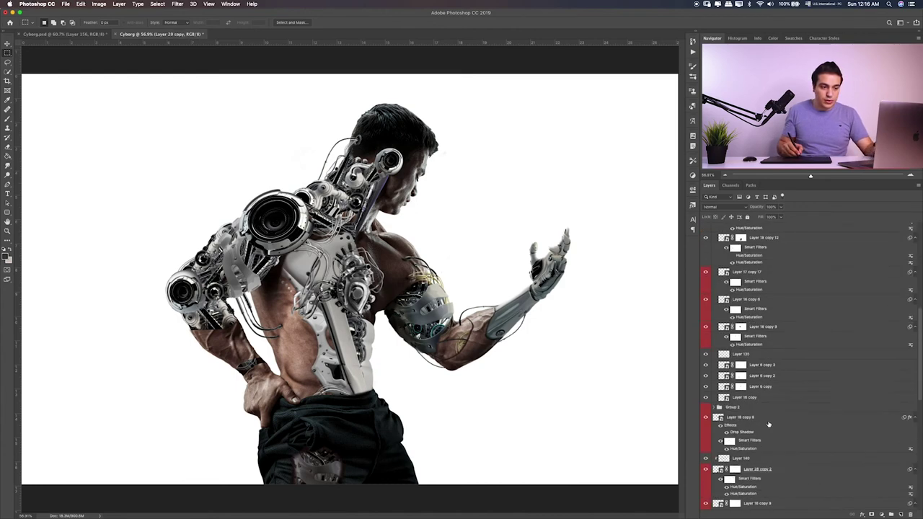
scroll(769, 440, "down", 5)
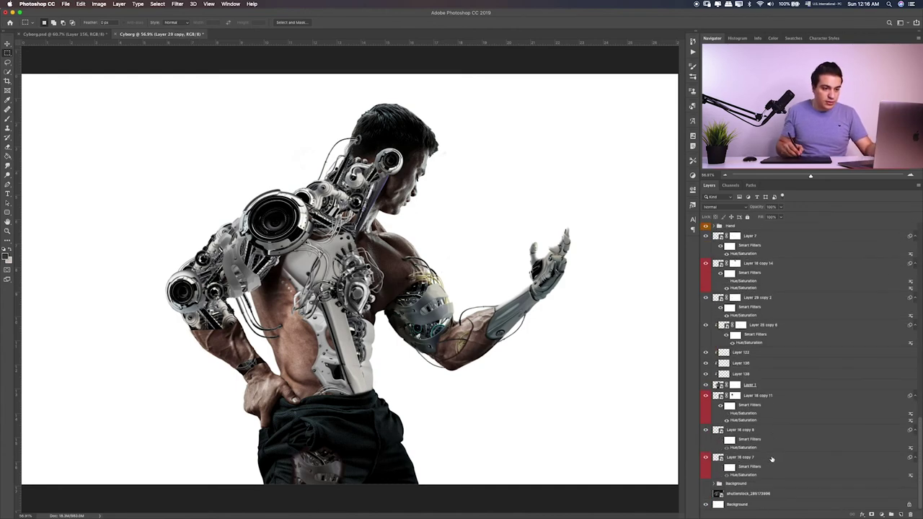
left_click(771, 459, "shift")
key("ctrl+g")
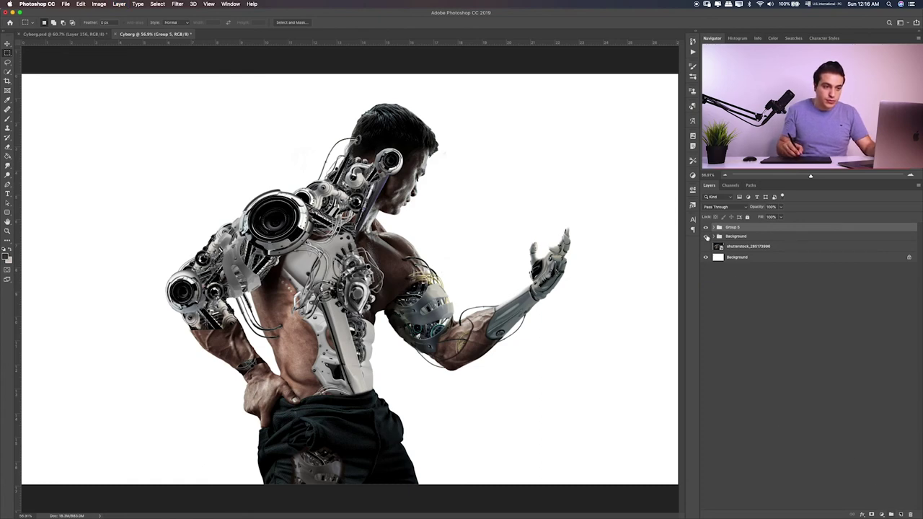
Step: Show the dark gradient background group and select Layer 141 at the top
left_click(705, 237)
left_click(899, 514)
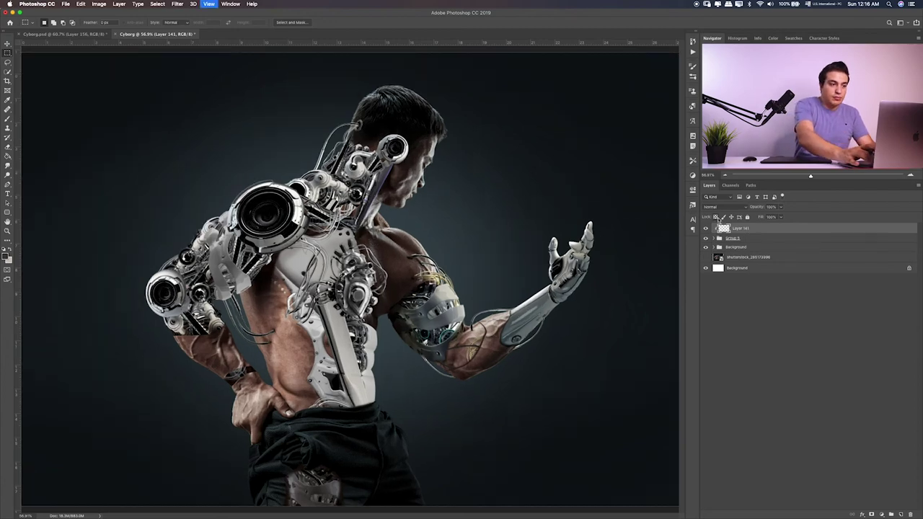
key("ctrl+0")
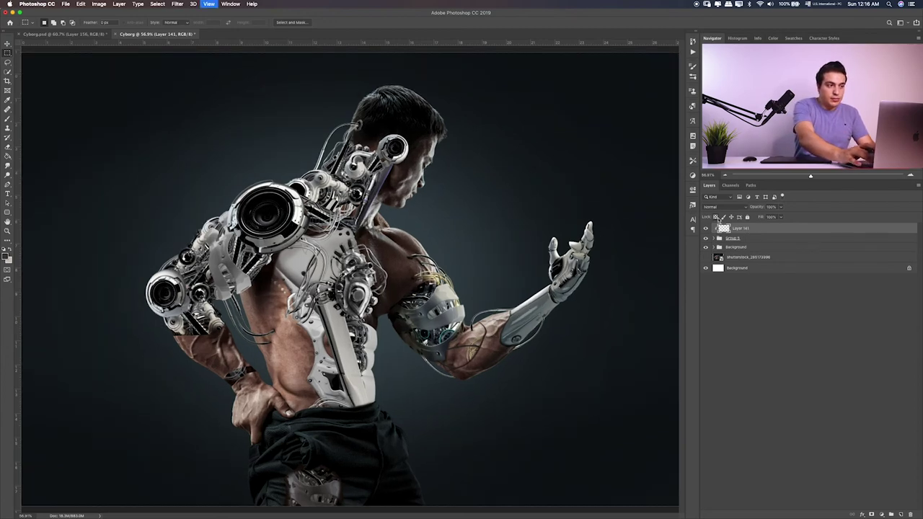
key("ctrl+0")
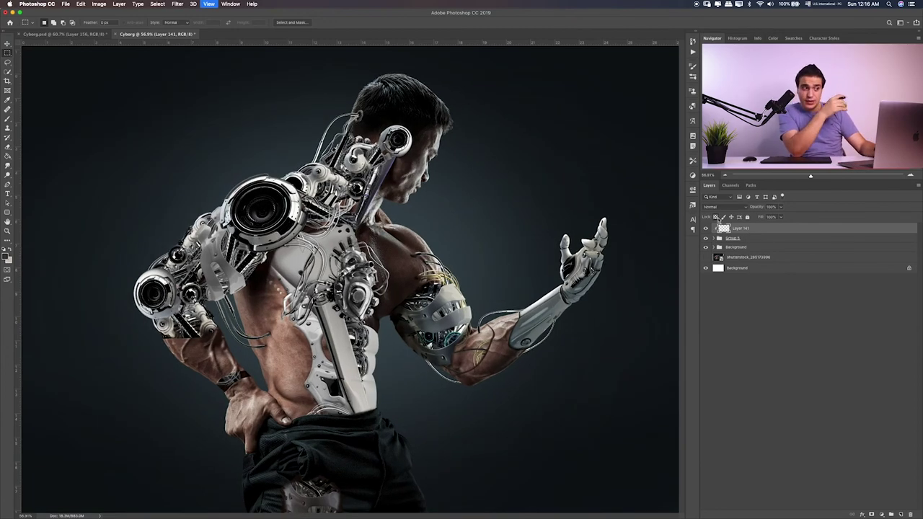
key("ctrl+1")
key("ctrl+minus")
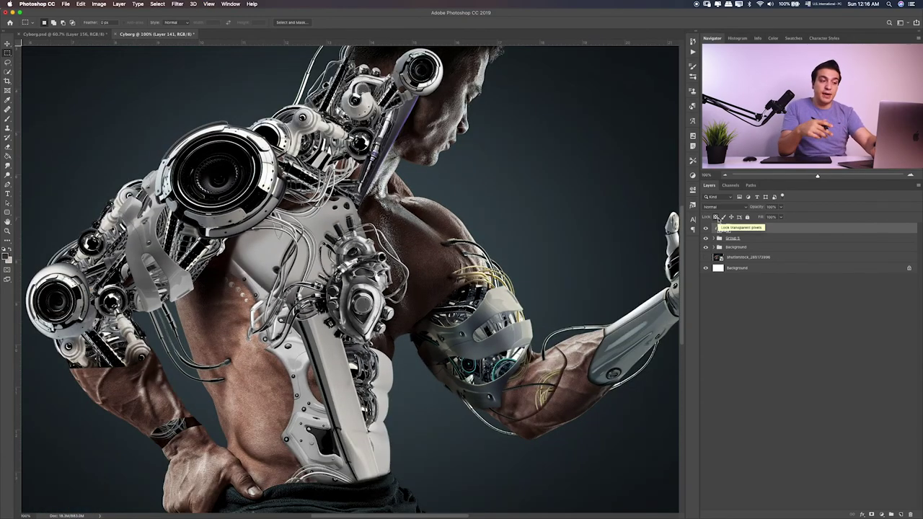
key("ctrl+minus")
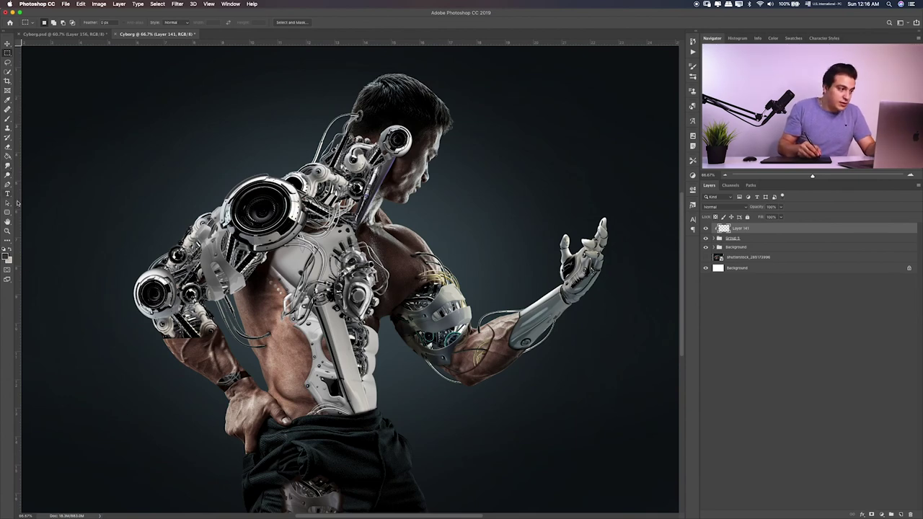
Step: Brush white over the cyborg's fingers, forearm, left arm and shoulder on Layer 141
left_click(7, 120)
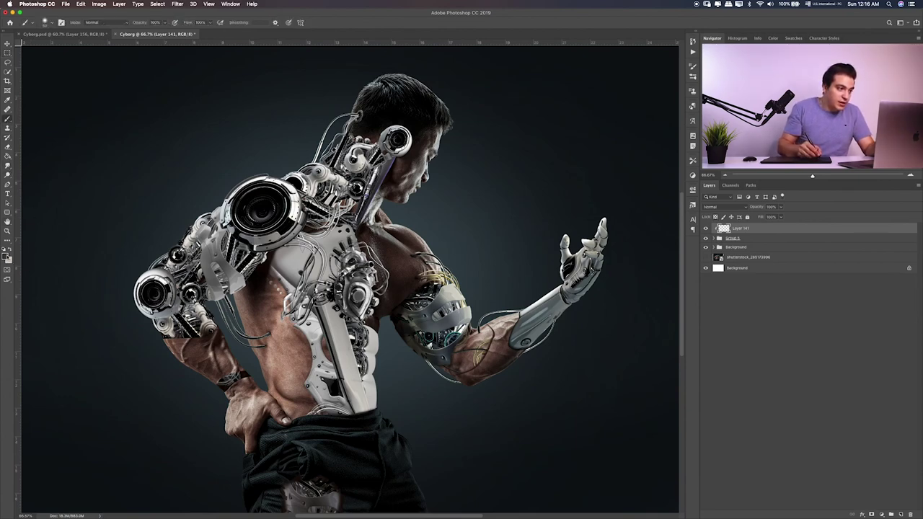
left_click(7, 257)
left_click_drag(422, 238, 413, 158)
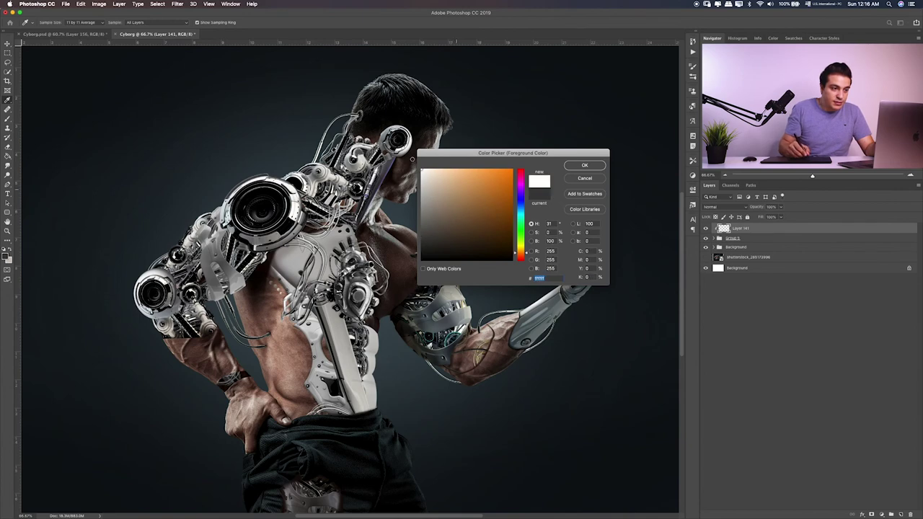
key("Return")
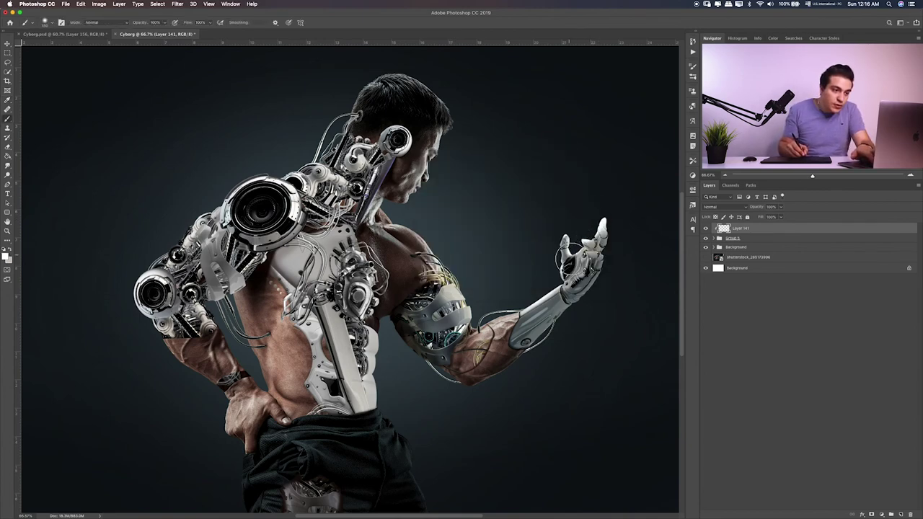
left_click_drag(596, 227, 557, 277)
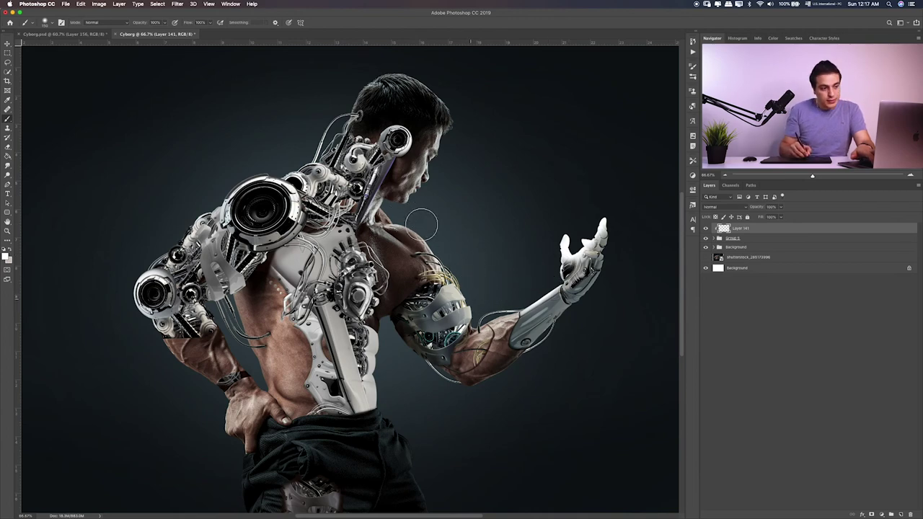
left_click_drag(477, 324, 555, 290)
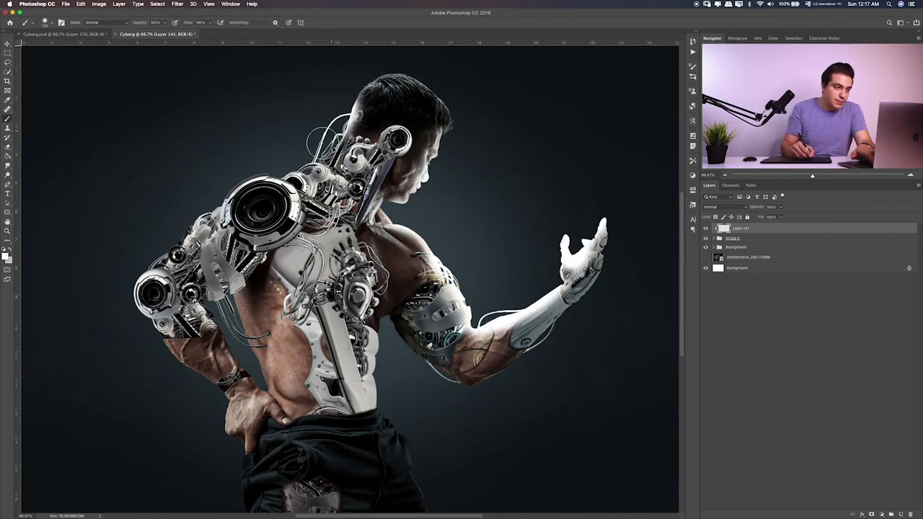
left_click_drag(137, 268, 224, 314)
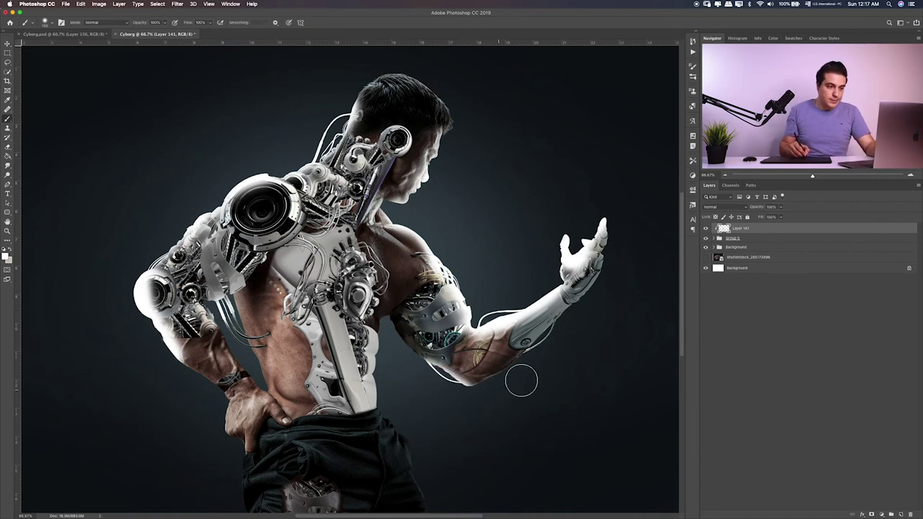
Step: Set Layer 141's blend mode to Soft Light
key("v")
key("alt+shift+g")
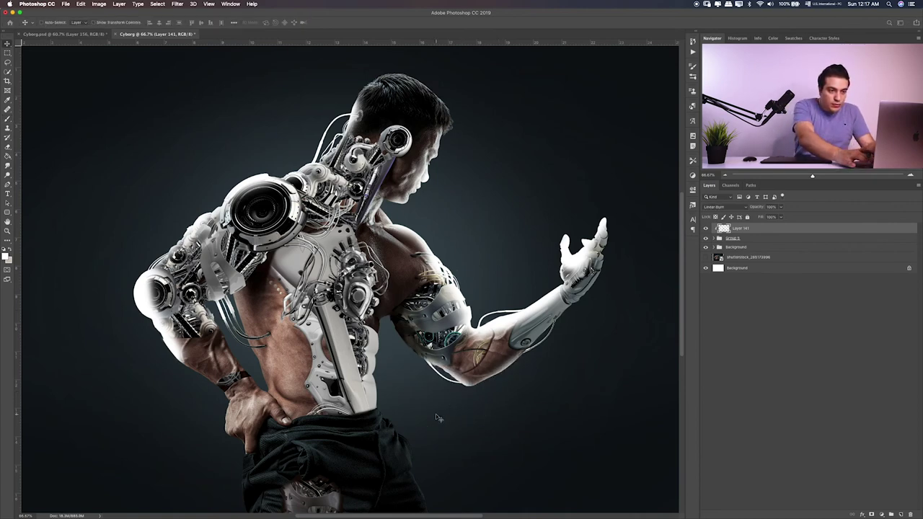
key("alt+shift+f")
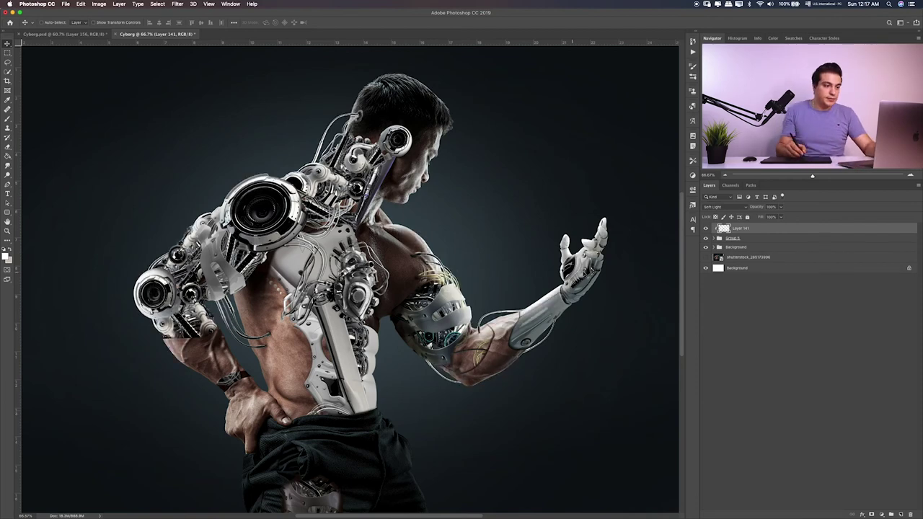
Step: Toggle the overlay's visibility to compare, then reselect Layer 141 with the full image in view
key("alt+shift+m")
left_click(710, 237)
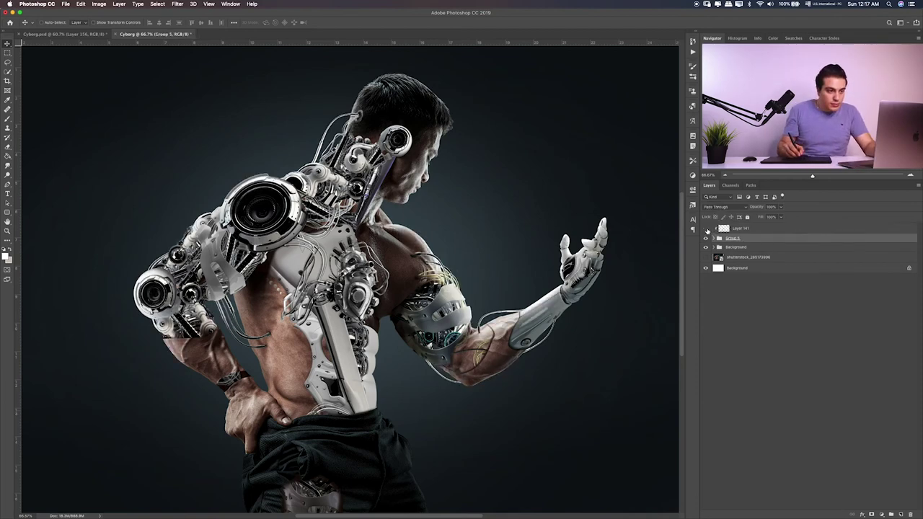
left_click(707, 228)
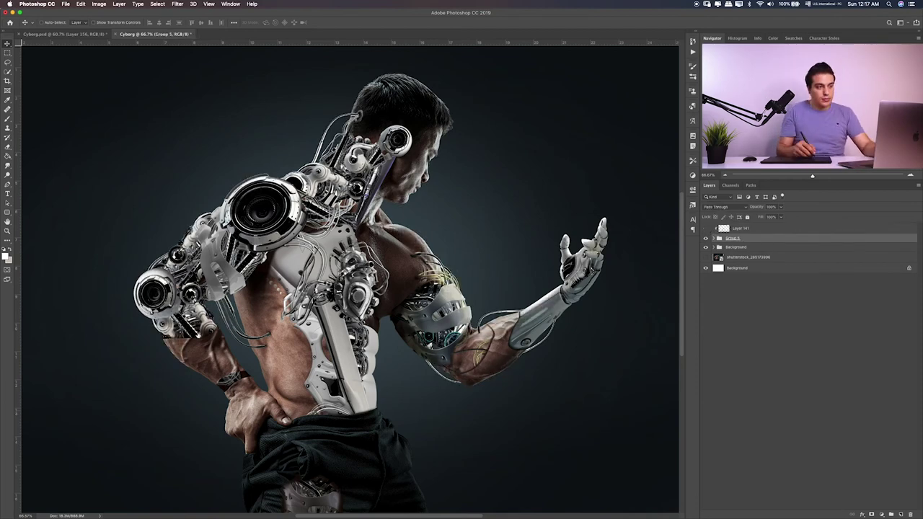
left_click(7, 53)
key("ctrl+0")
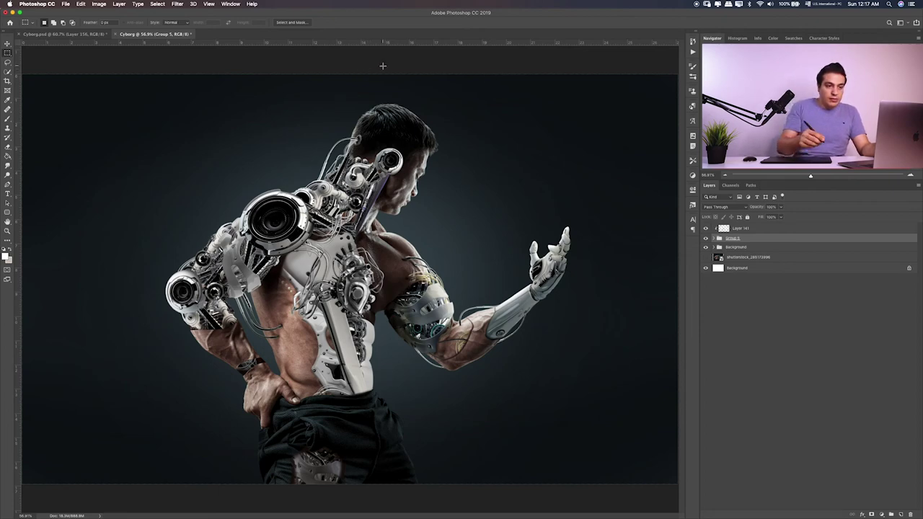
key("alt+bracketright")
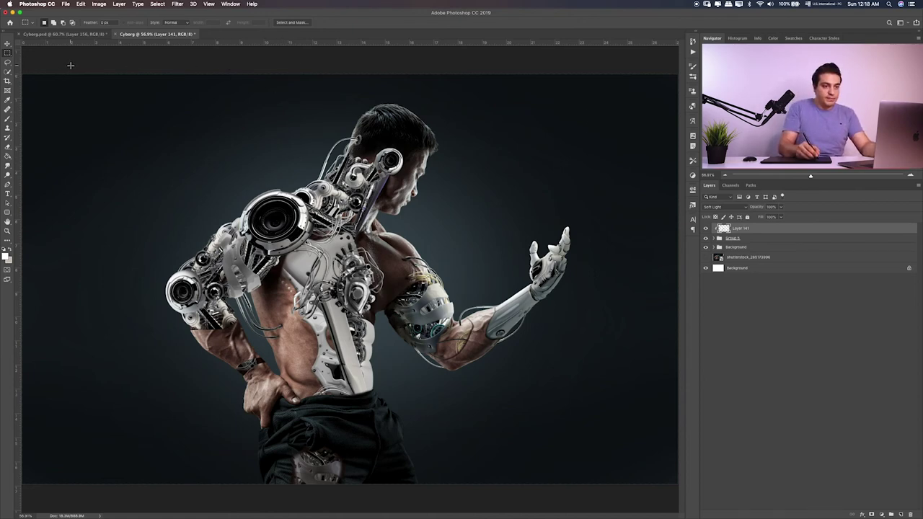
key("super+Tab")
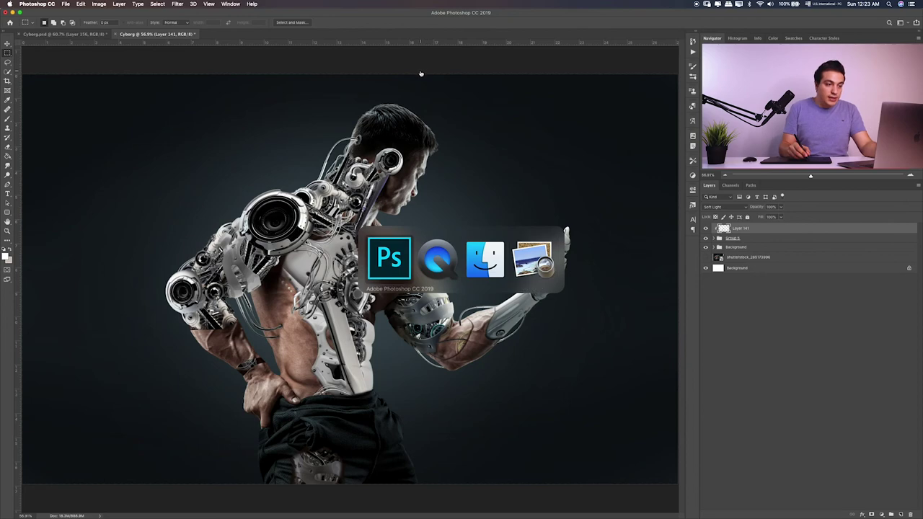
Step: Place 12352.jpg from Finder, enlarge it to cover the canvas, and move it below the Background group
key("super+Tab")
left_click_drag(523, 160, 259, 218)
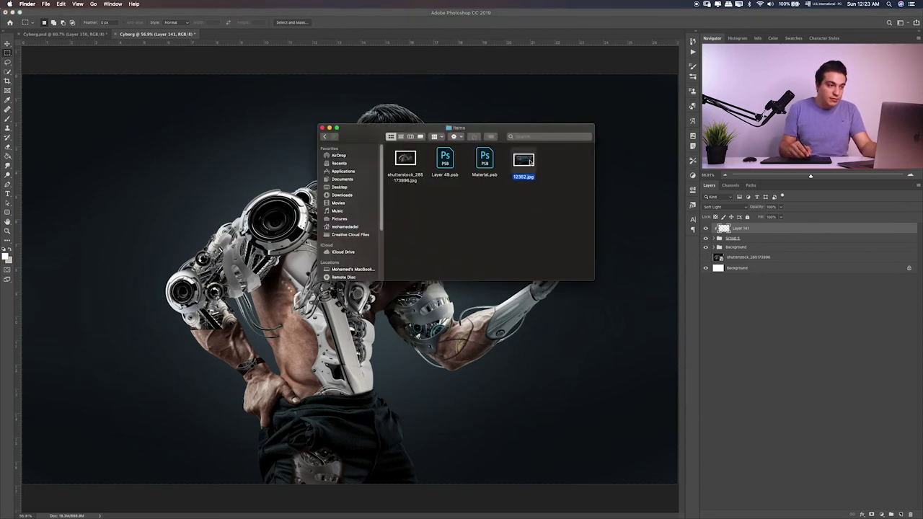
key("Return")
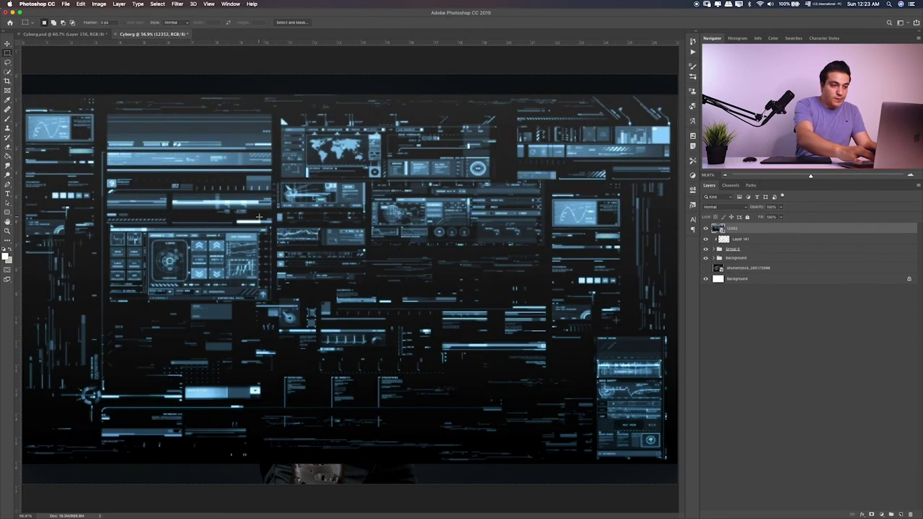
key("super+minus")
key("super+t")
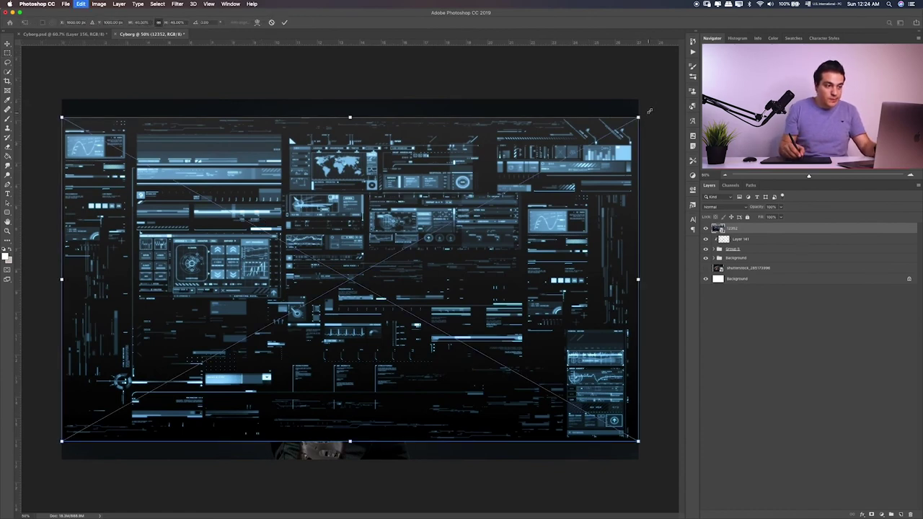
left_click_drag(651, 112, 688, 99)
key("Return")
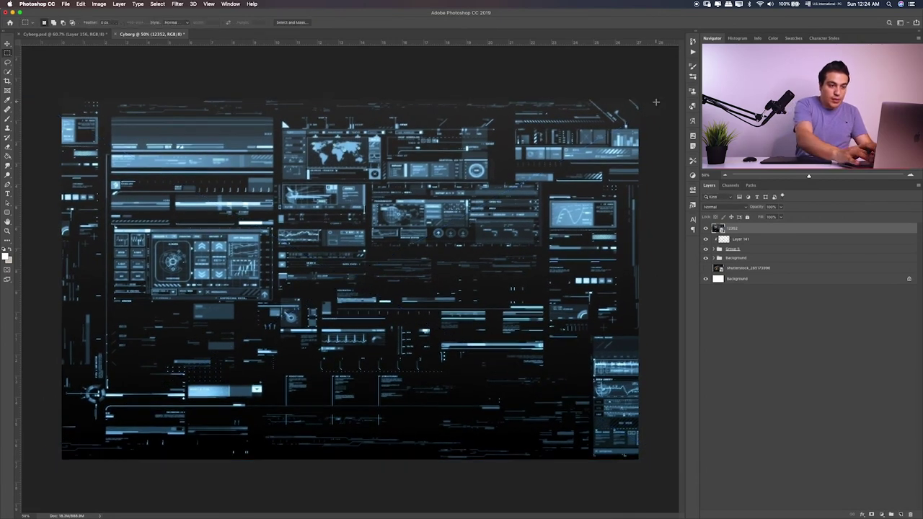
key("ctrl+bracketleft")
key("ctrl+bracketleft")
key("ctrl+bracketleft")
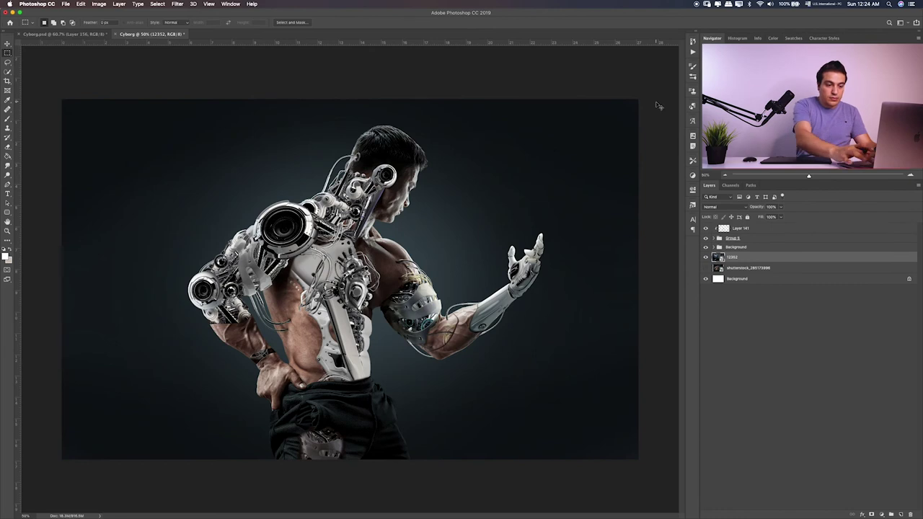
Step: Set the 12352 HUD layer to Soft Light at about 65% opacity, just above the background group
key("ctrl+bracketright")
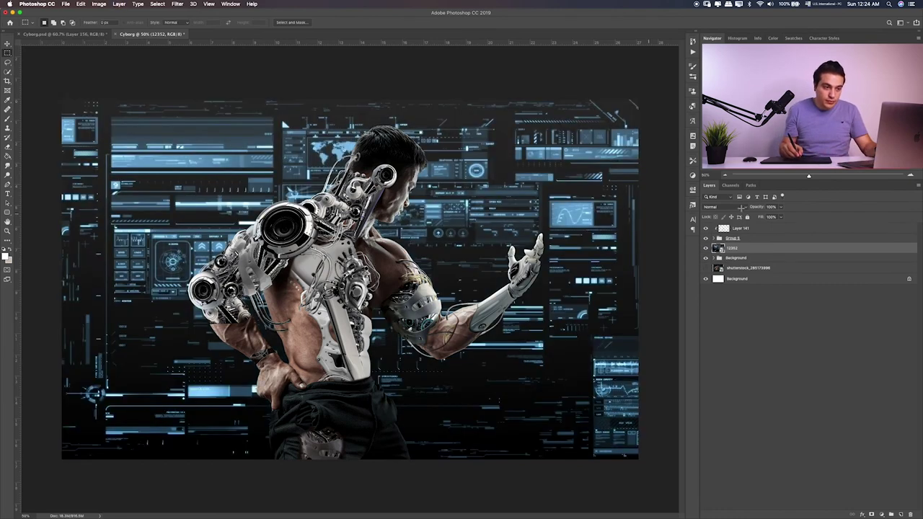
left_click(724, 207)
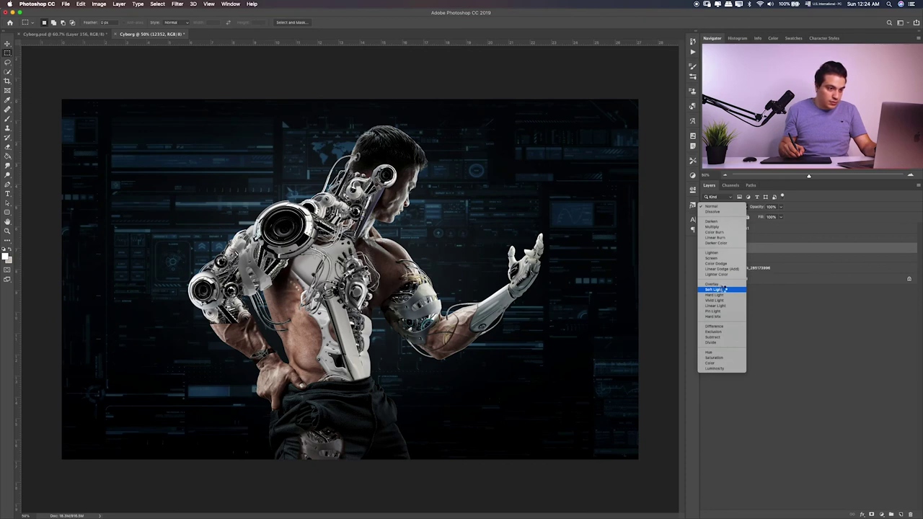
left_click(725, 289)
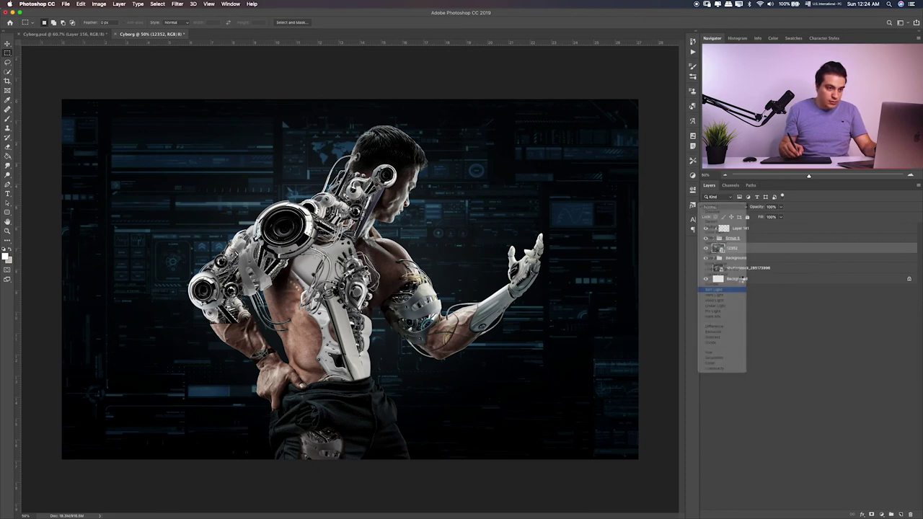
left_click(781, 208)
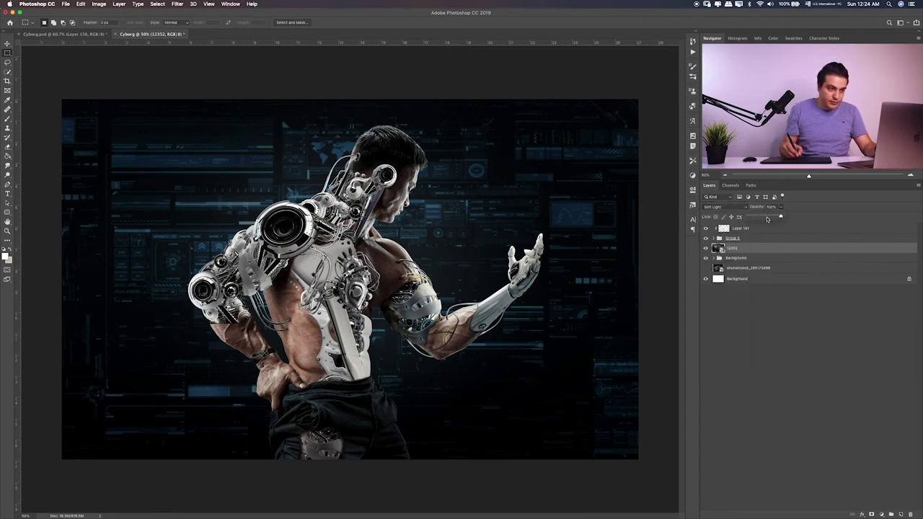
left_click_drag(766, 217, 767, 217)
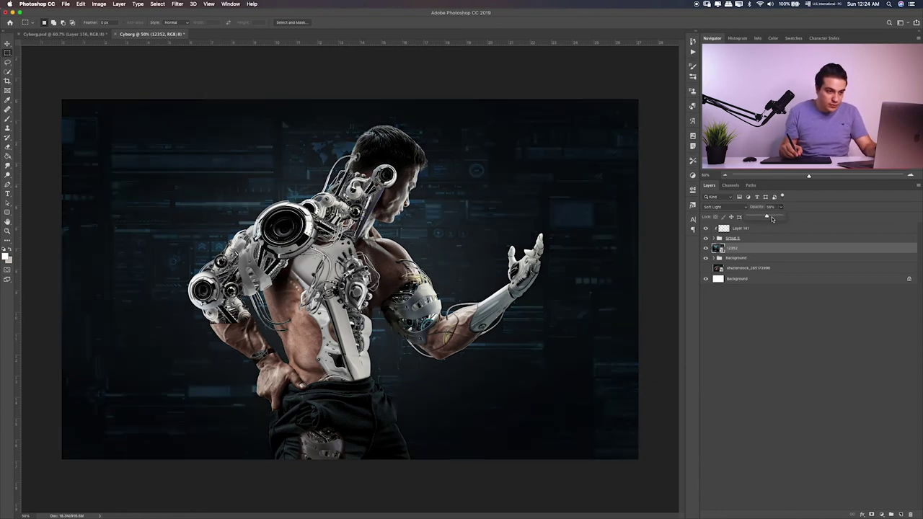
left_click_drag(770, 218, 775, 218)
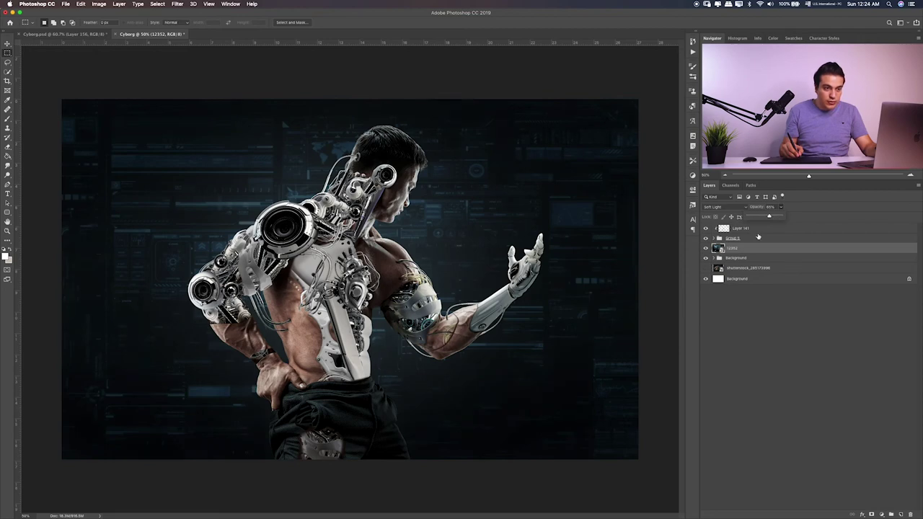
left_click(757, 236)
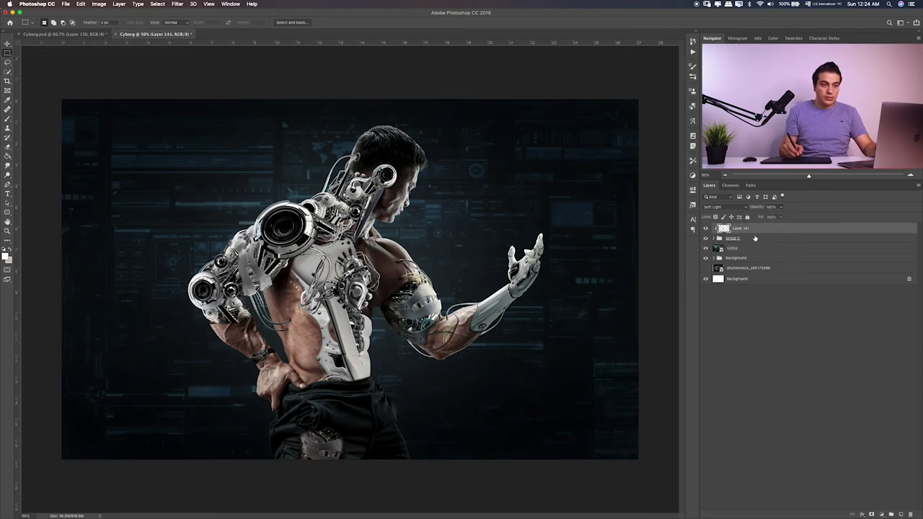
Step: Add a Selective Color layer above Group 5 with Reds Cyan -12 and Magenta +12
left_click(755, 238)
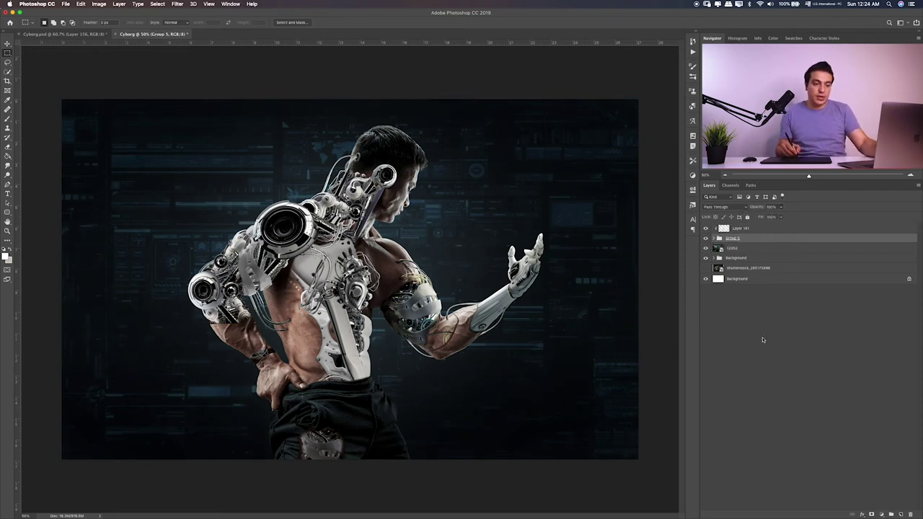
left_click(882, 514)
left_click(876, 500)
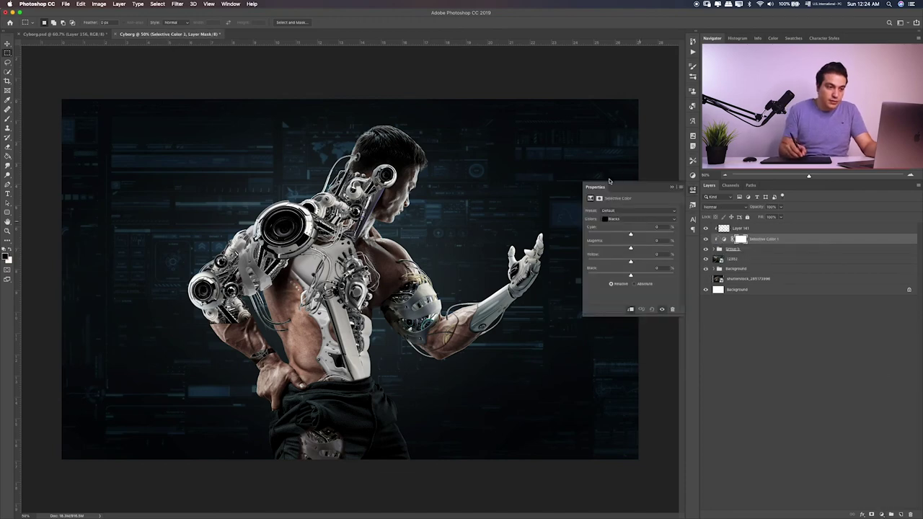
left_click(626, 218)
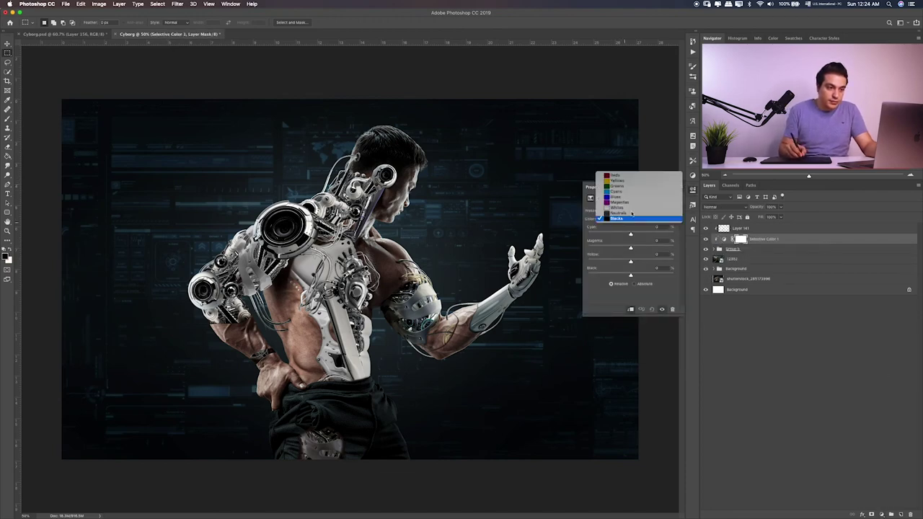
left_click(612, 177)
left_click_drag(630, 234, 651, 239)
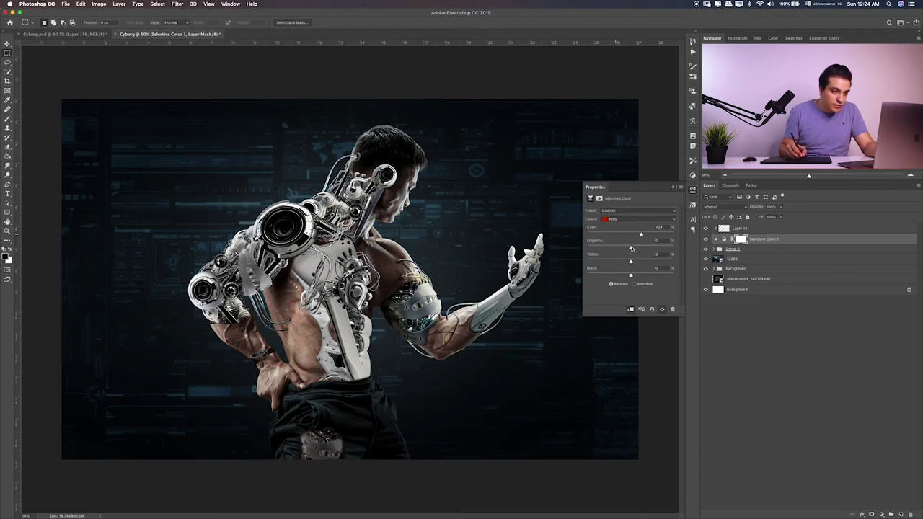
mouse_move(632, 248)
left_mouse_down()
mouse_move(642, 248)
mouse_move(627, 235)
left_mouse_up()
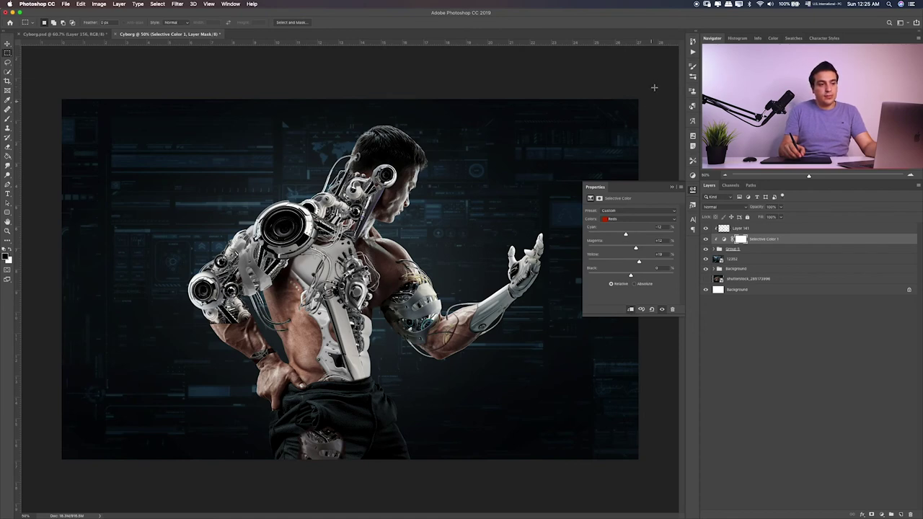
left_click(663, 177)
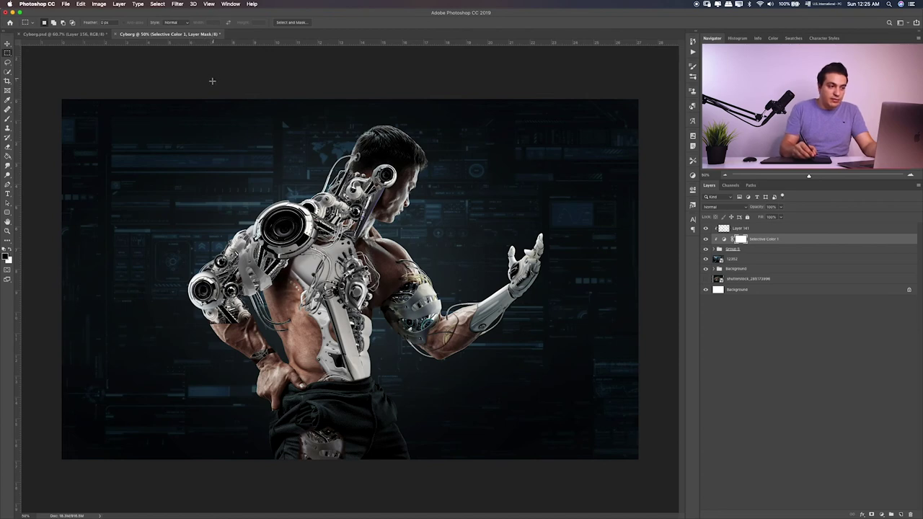
Step: Try new width and height values in Image Size, then cancel without resizing
left_click(103, 5)
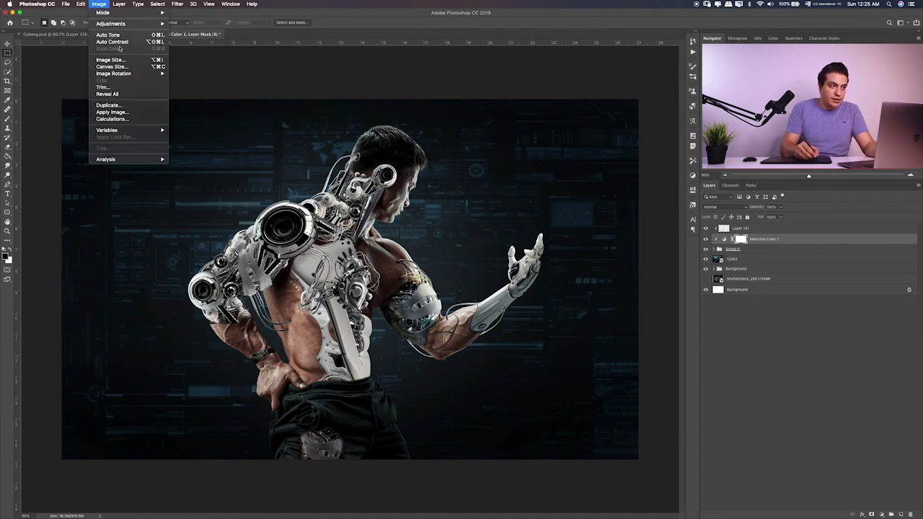
left_click(412, 70)
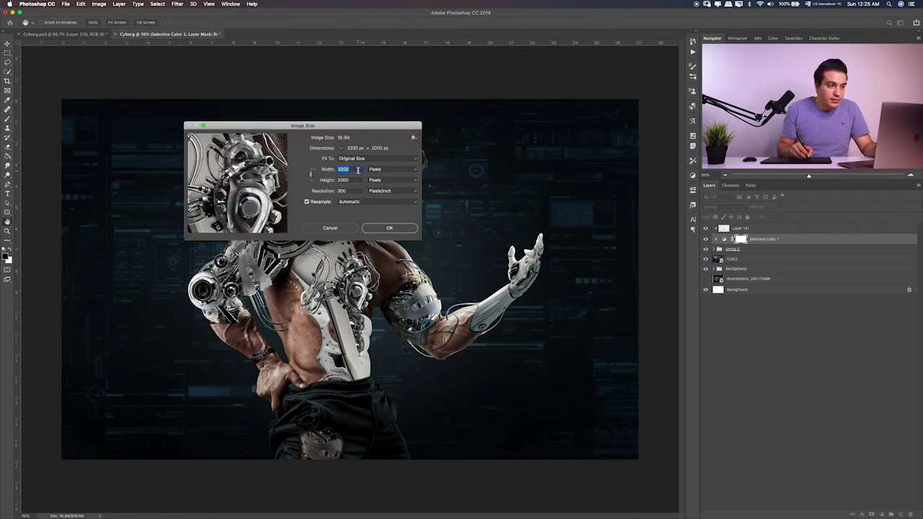
type("2")
key("Tab")
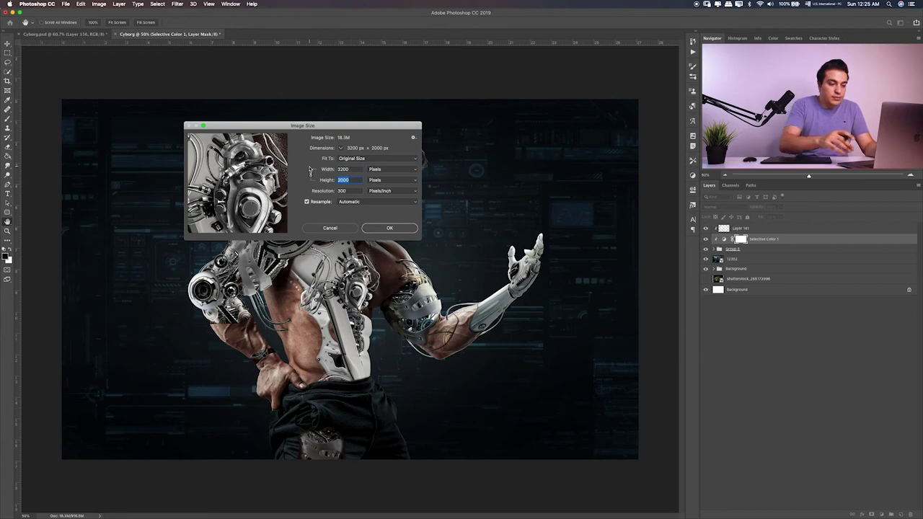
type("1")
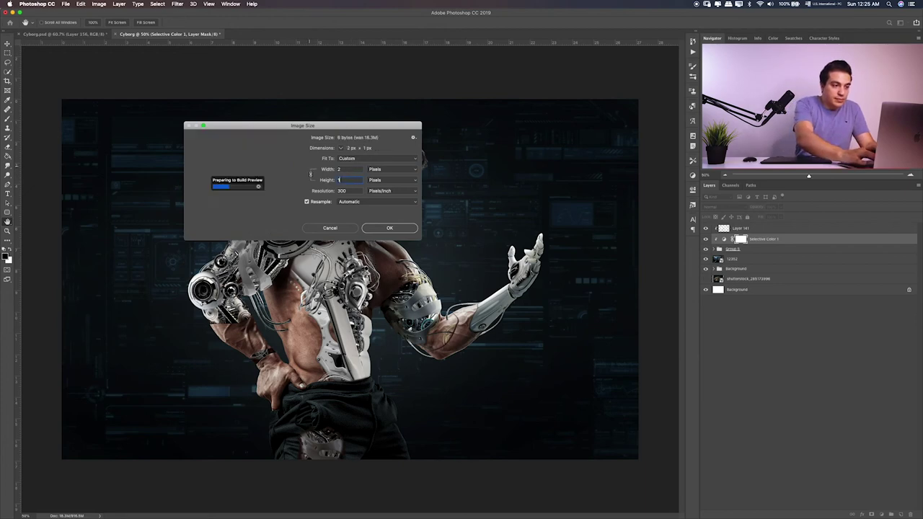
type("00")
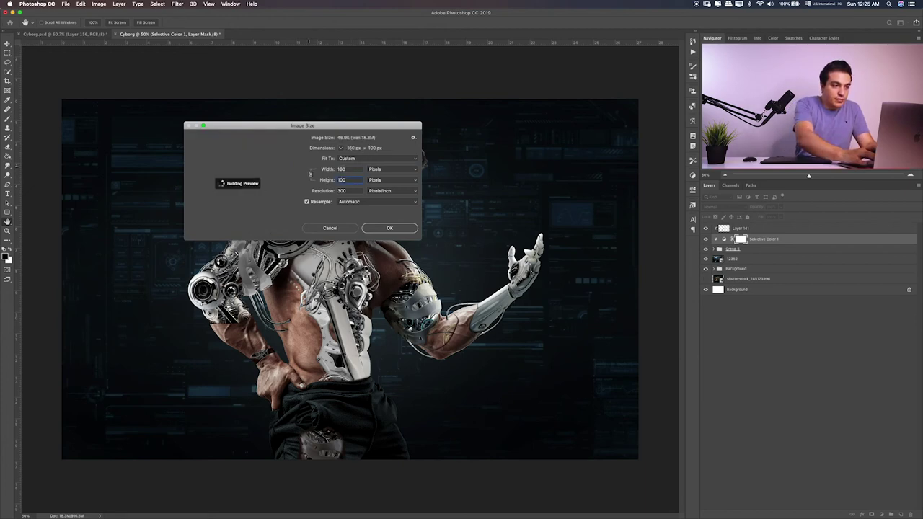
type("0")
key("BackSpace")
key("BackSpace")
key("BackSpace")
type("5")
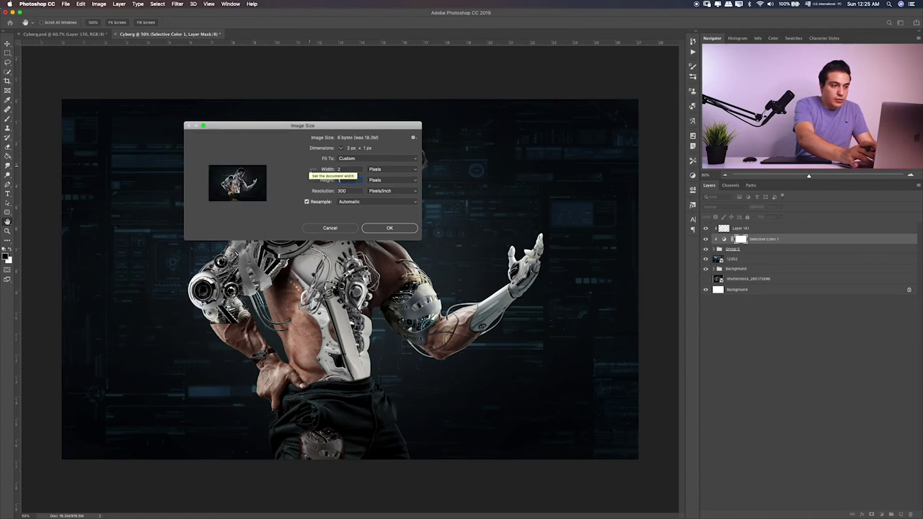
type("00")
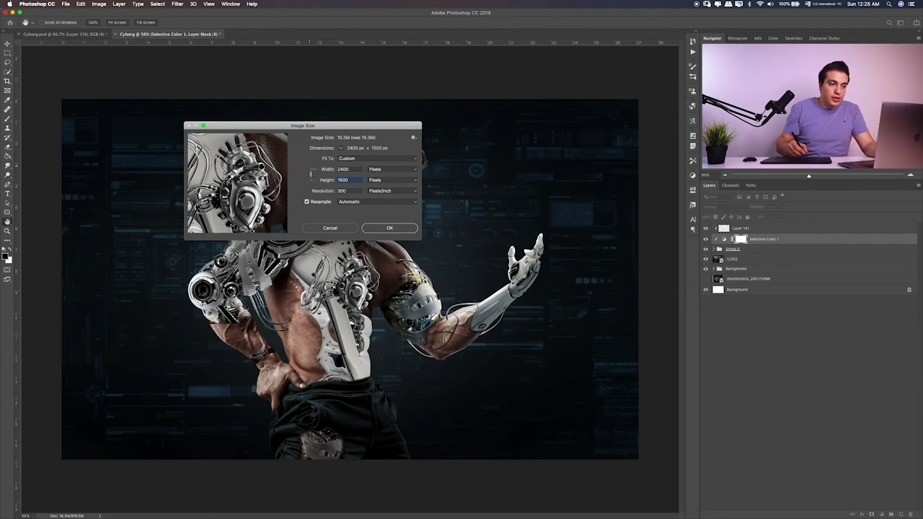
left_click(330, 229)
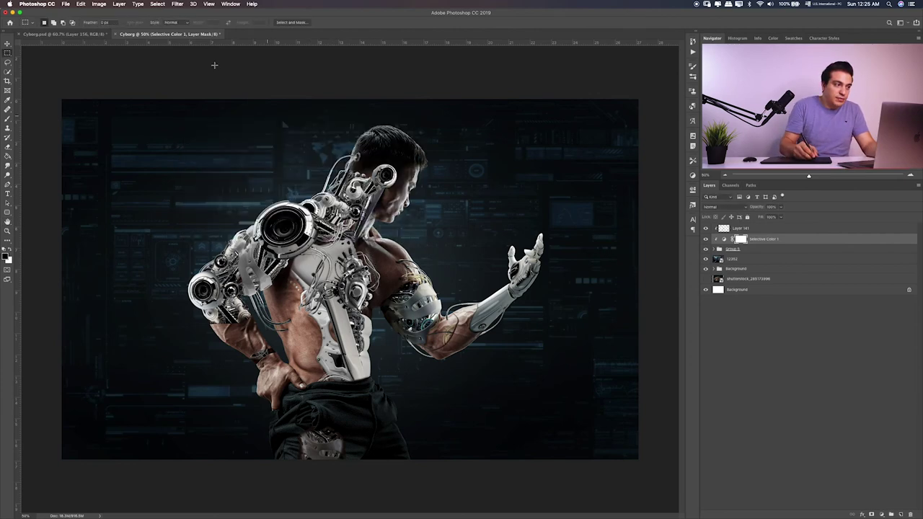
Step: Resample the image to 2133 × 1333 px at 200 pixels/inch
left_click(99, 3)
left_click(388, 157)
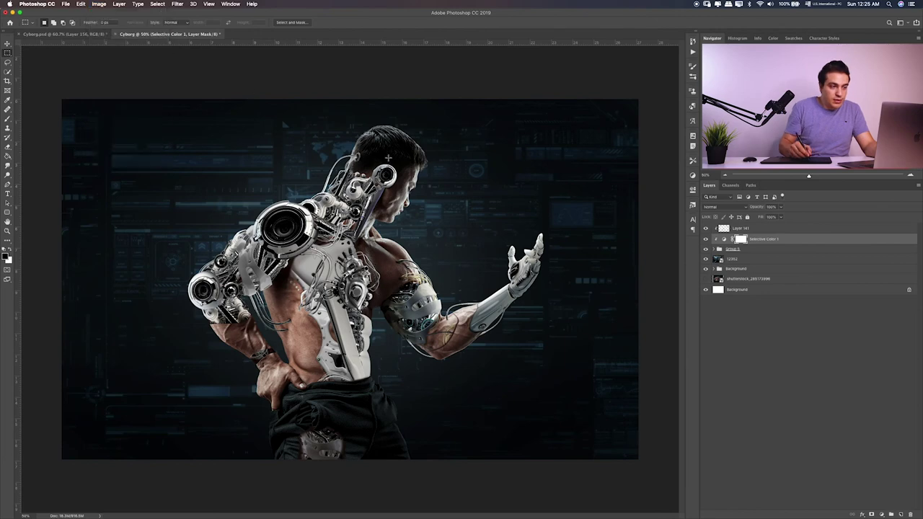
key("ctrl+alt+i")
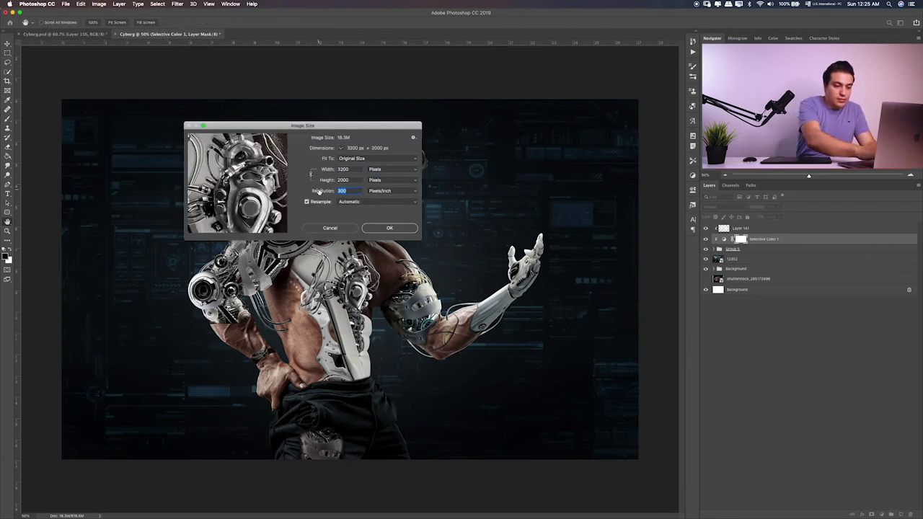
type("150")
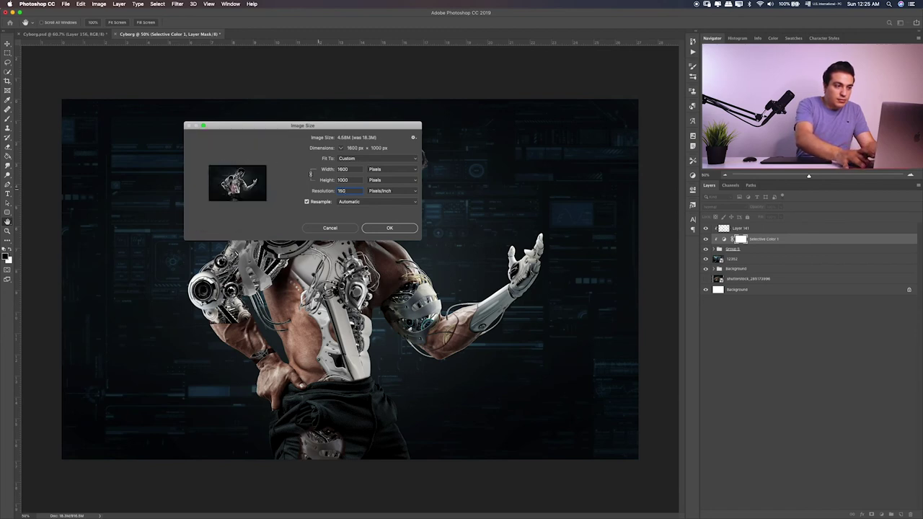
type("200")
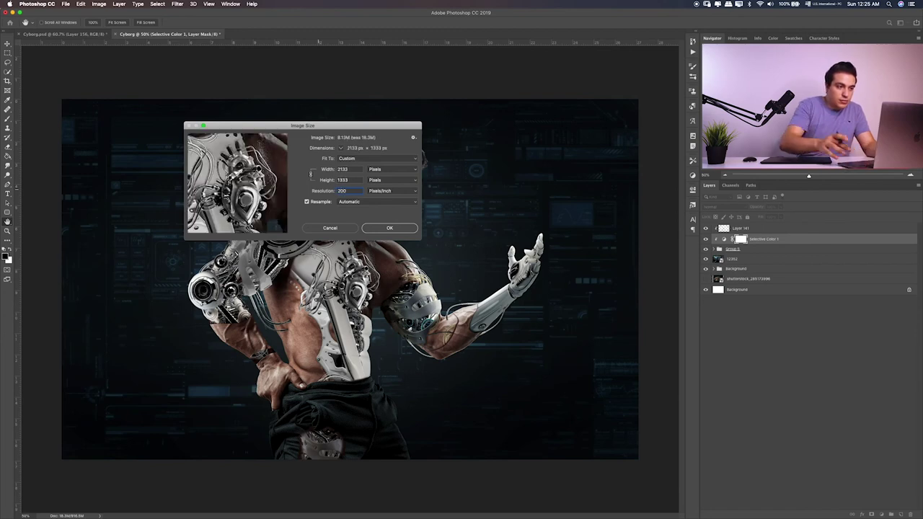
left_click(380, 226)
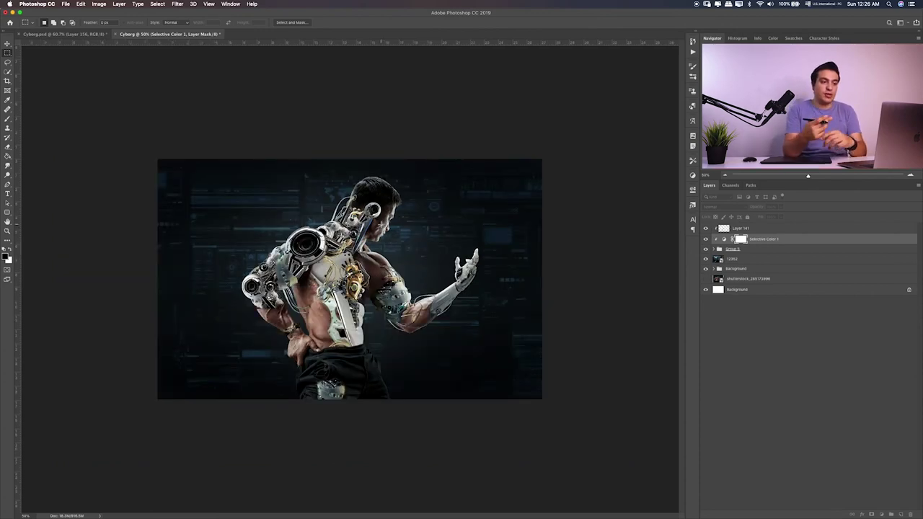
Step: Reopen Selective Color 1, deepen the Reds' black slightly and add strong cyan to the Blues
left_click(723, 239)
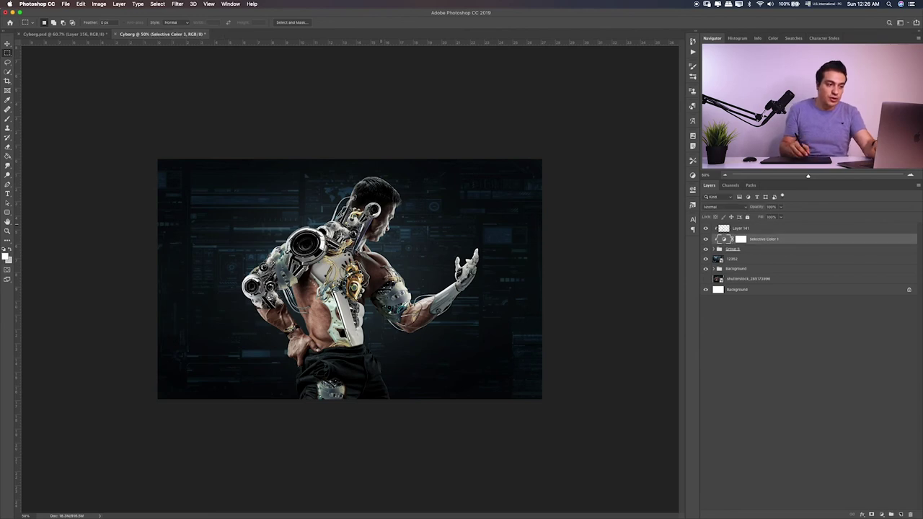
key("ctrl+plus")
key("ctrl+plus")
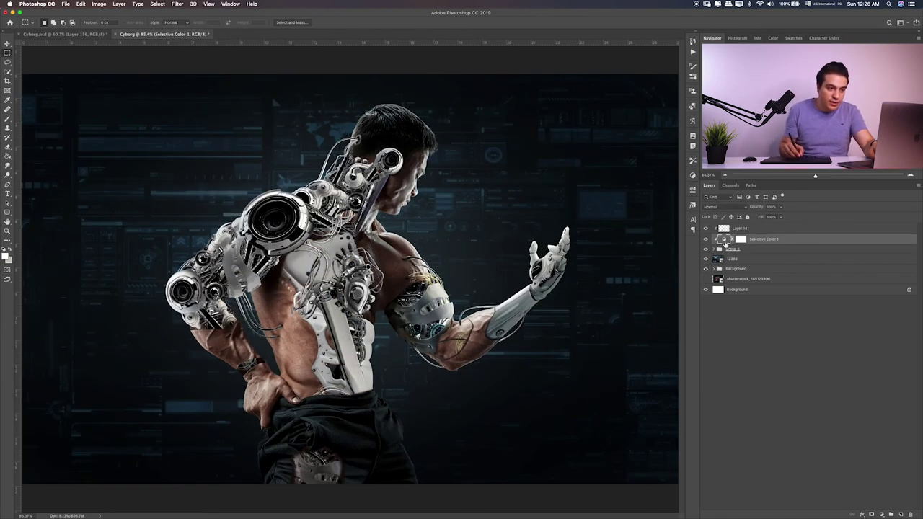
double_click(726, 242)
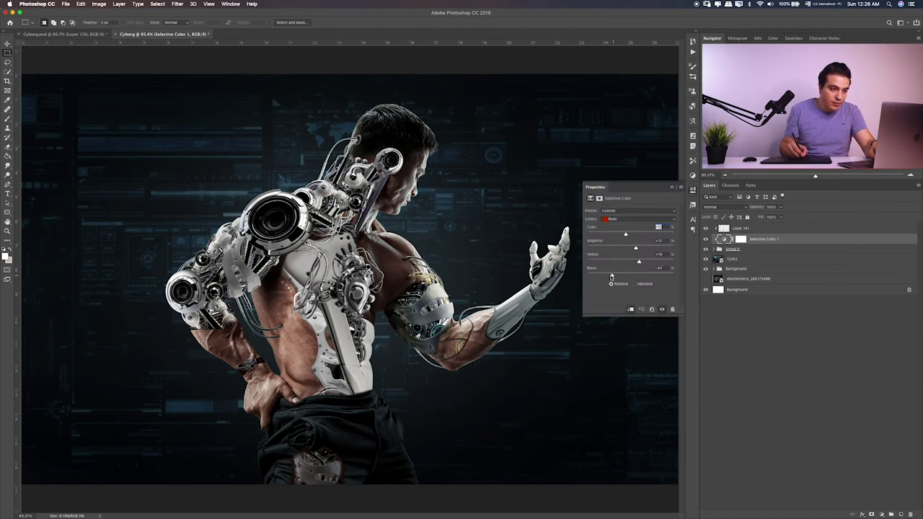
left_click_drag(611, 277, 612, 276)
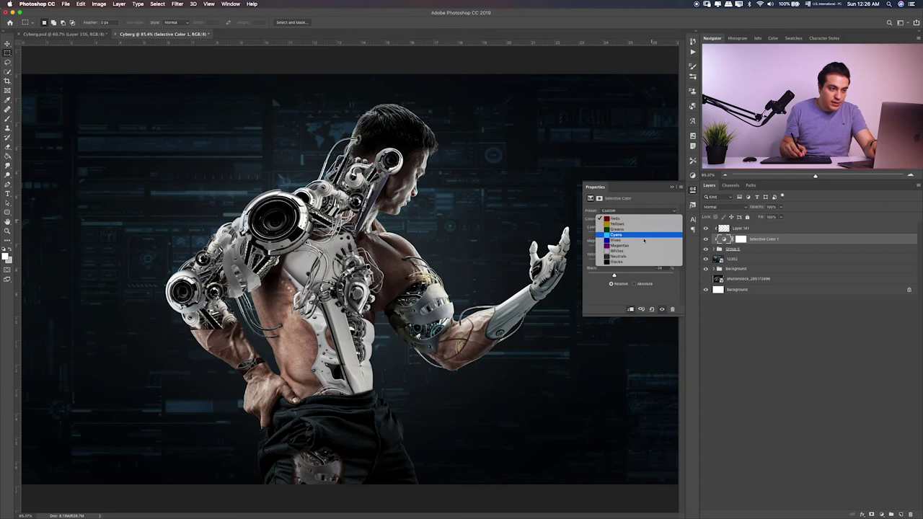
left_click(643, 240)
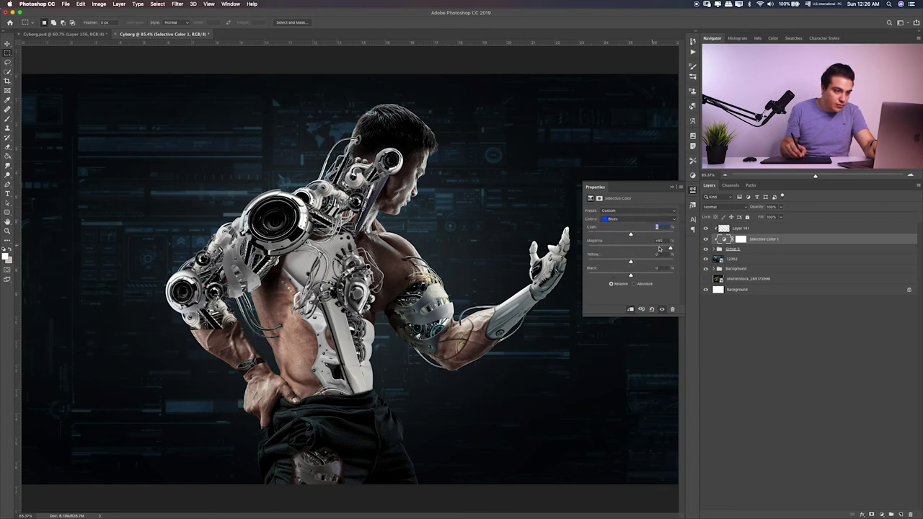
left_click_drag(632, 235, 659, 235)
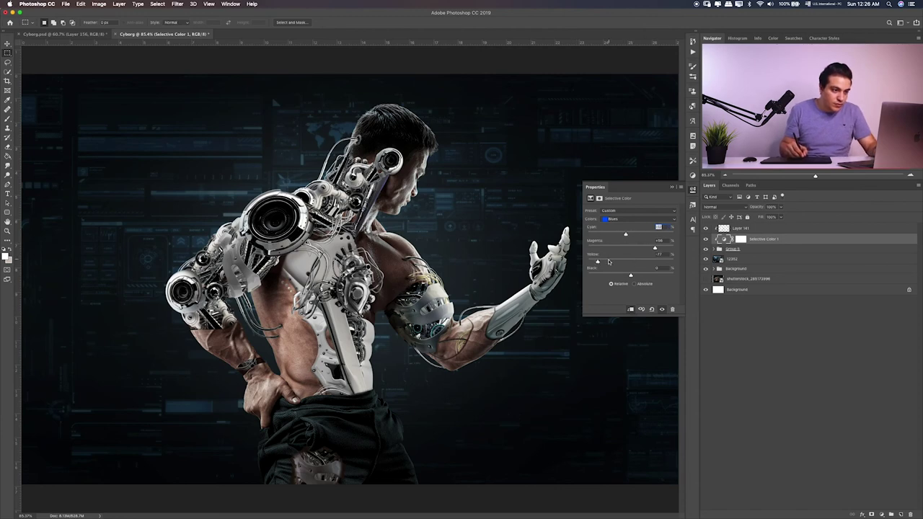
Step: Pull magenta from the Neutrals and set the Whites to Magenta +3, Black +3
left_click(638, 219)
left_click(638, 238)
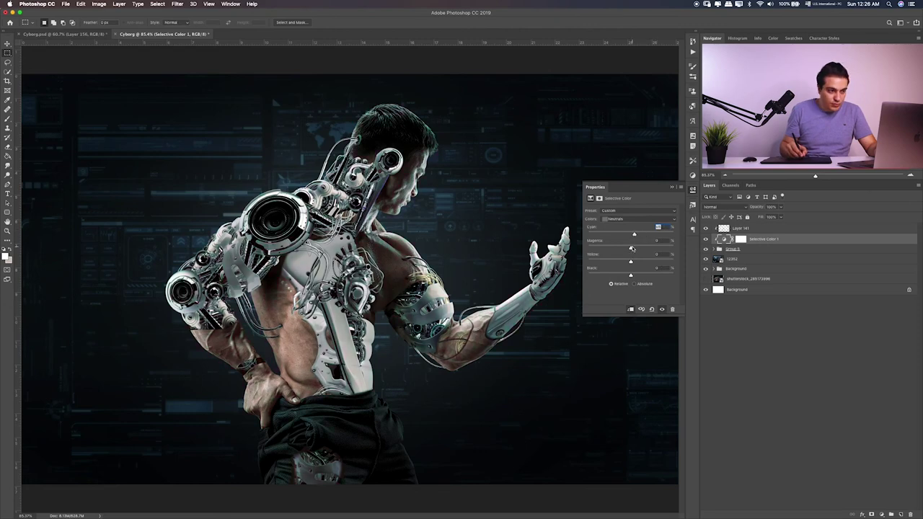
mouse_move(631, 248)
left_mouse_down()
mouse_move(614, 252)
mouse_move(630, 249)
left_mouse_up()
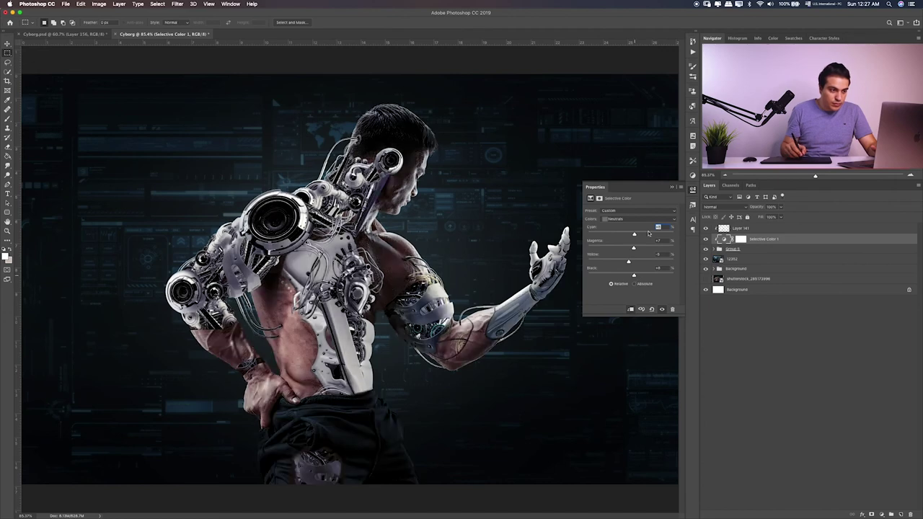
left_click(620, 219)
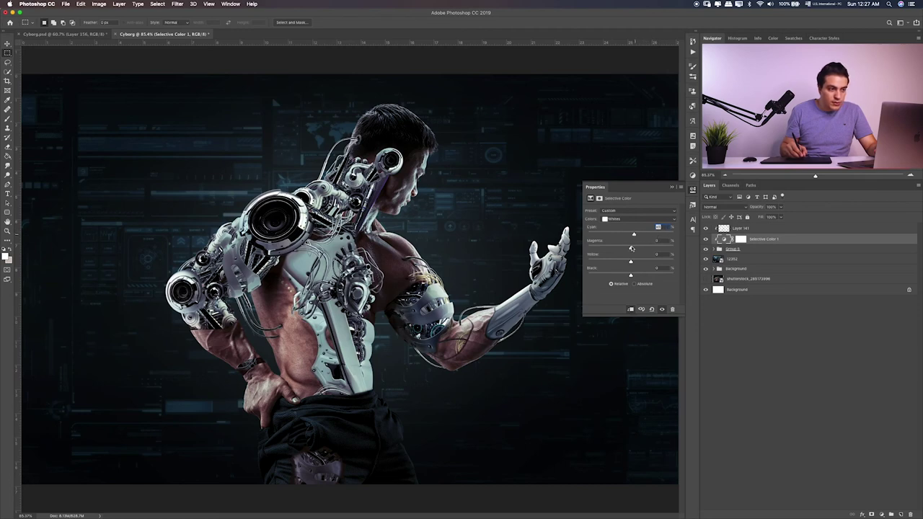
left_click_drag(631, 247, 601, 249)
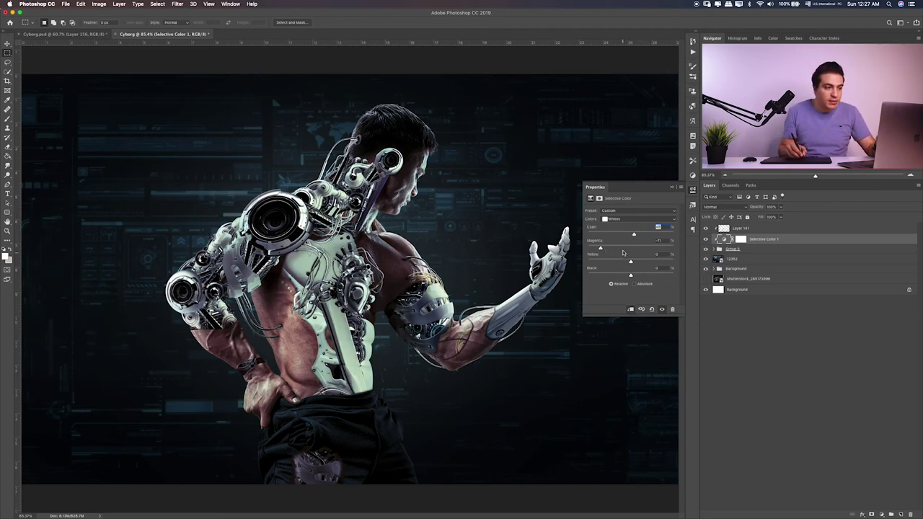
left_click_drag(620, 249, 642, 248)
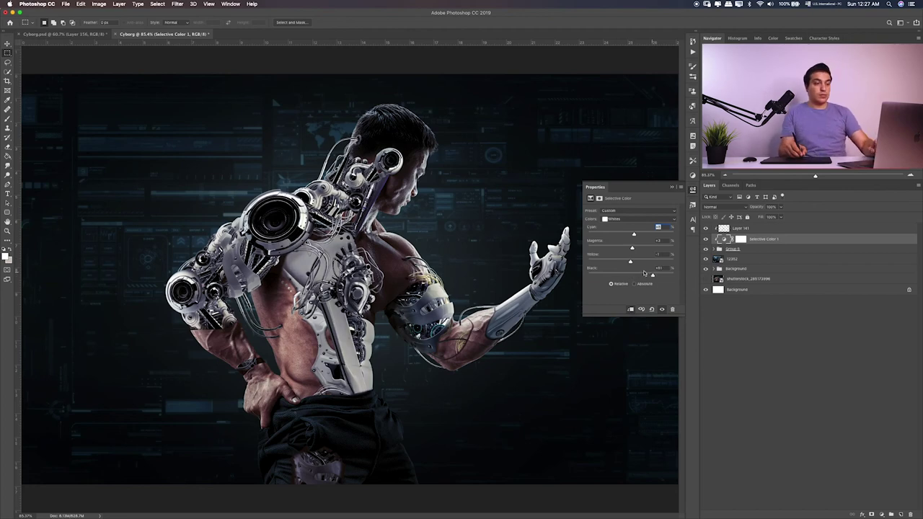
left_click_drag(652, 276, 632, 275)
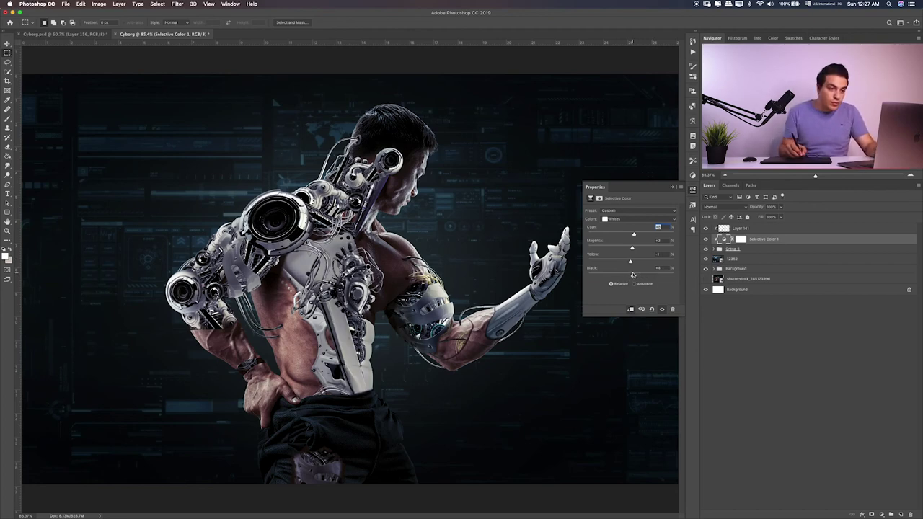
Step: Toggle the Selective Color layer's visibility to compare before and after
left_click(634, 219)
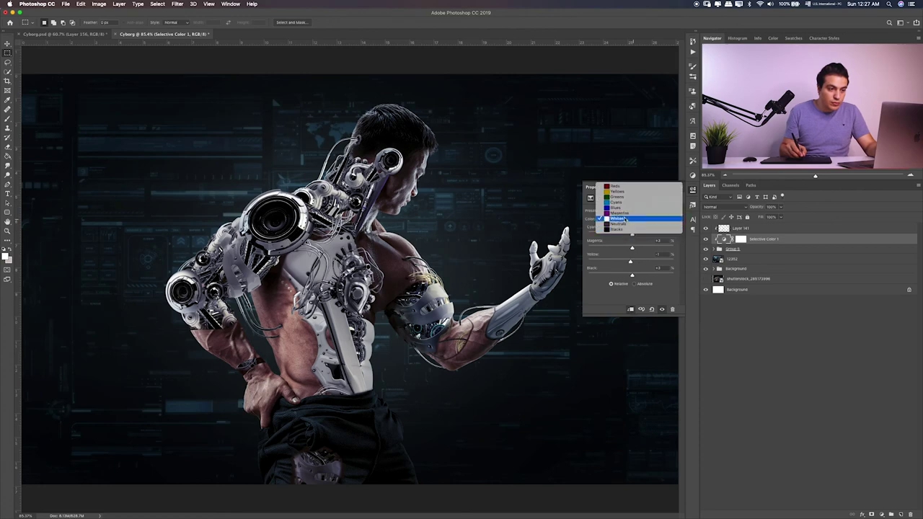
left_click(706, 240)
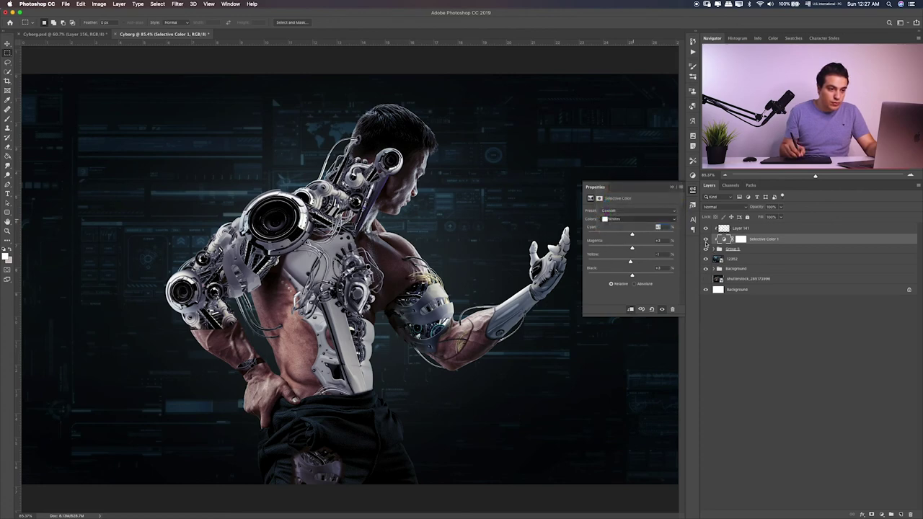
left_click(706, 240)
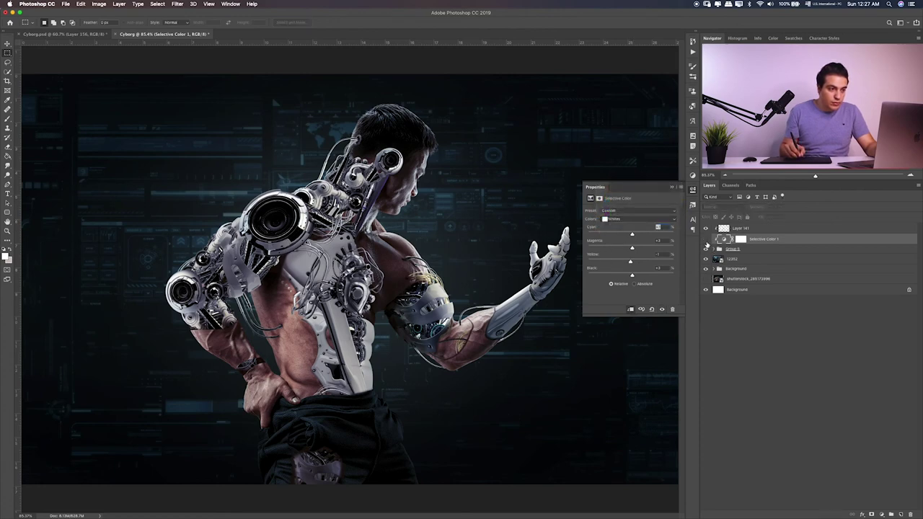
left_click(706, 240)
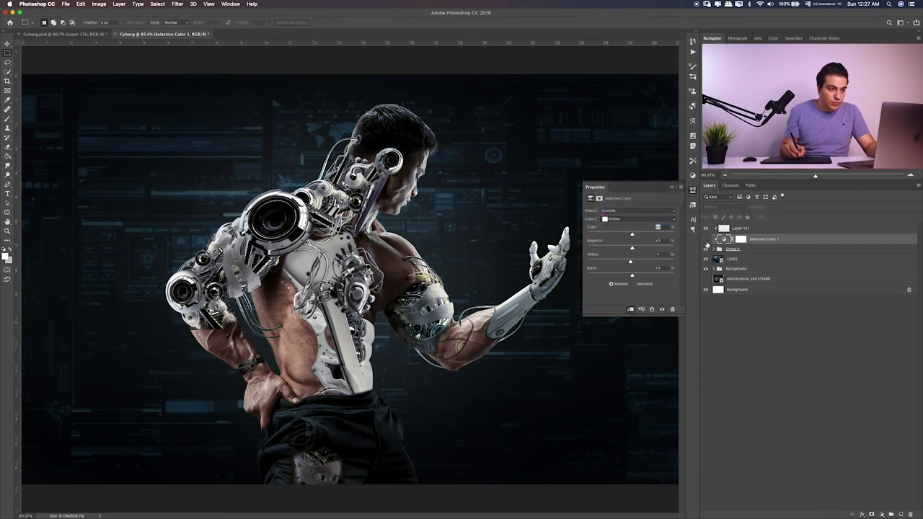
Step: Add a 2Strip.look Color Lookup above Layer 141, in Color blend mode at about 30% opacity
left_click(776, 228)
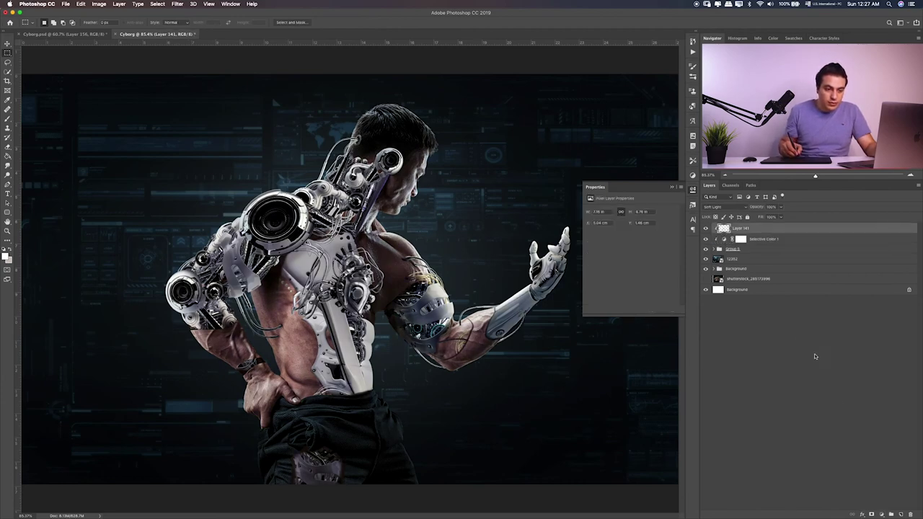
left_click(883, 513)
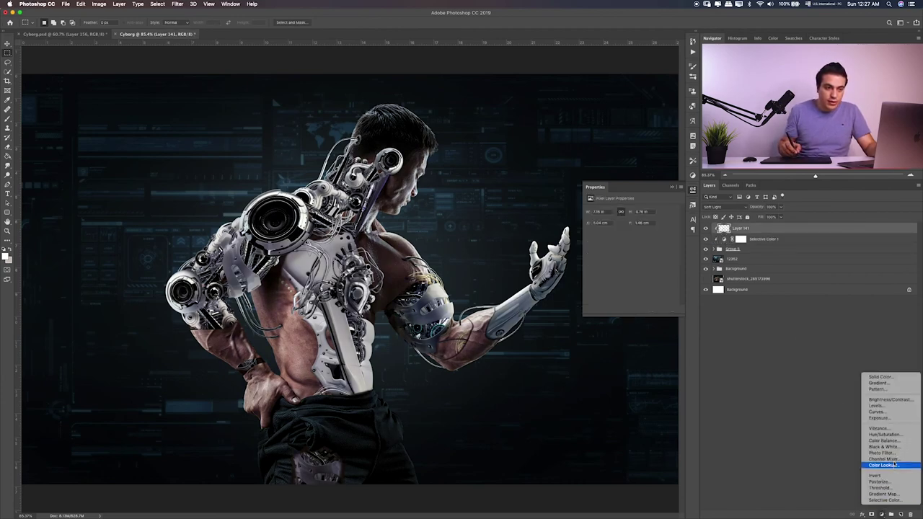
left_click(891, 465)
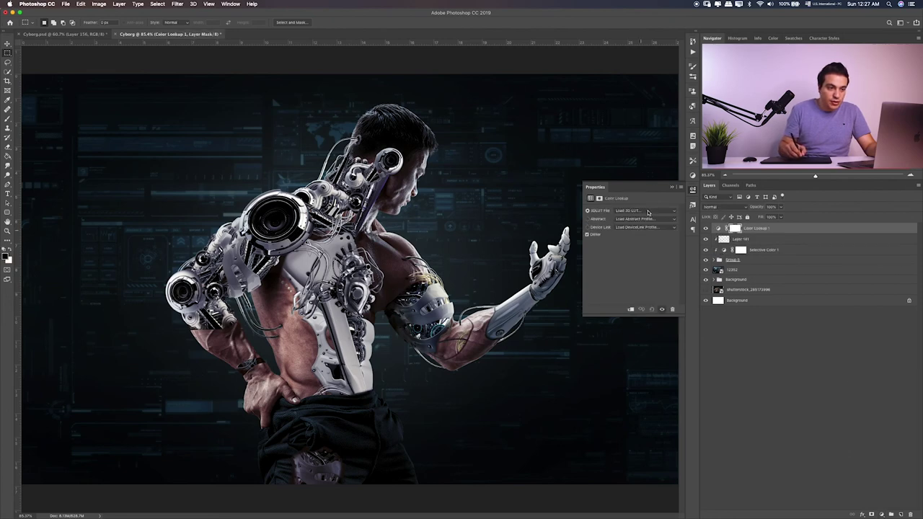
left_click(649, 212)
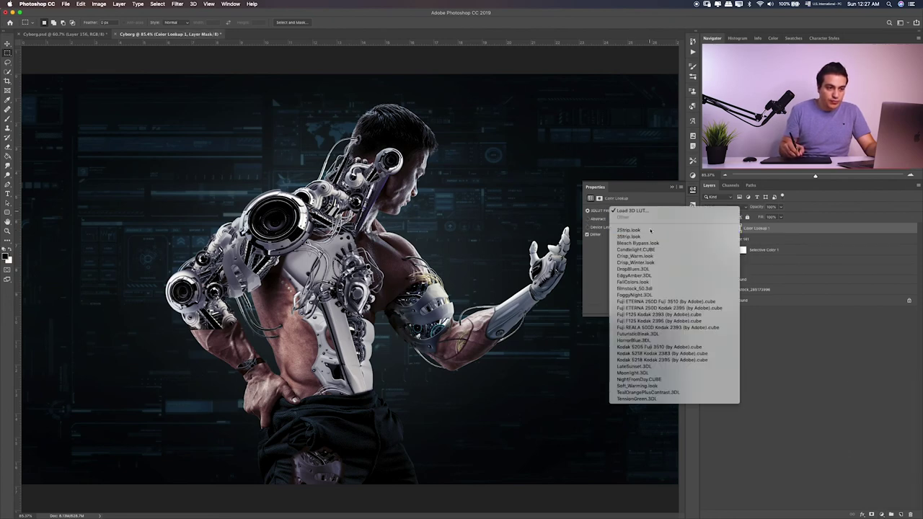
left_click(633, 230)
left_click(781, 208)
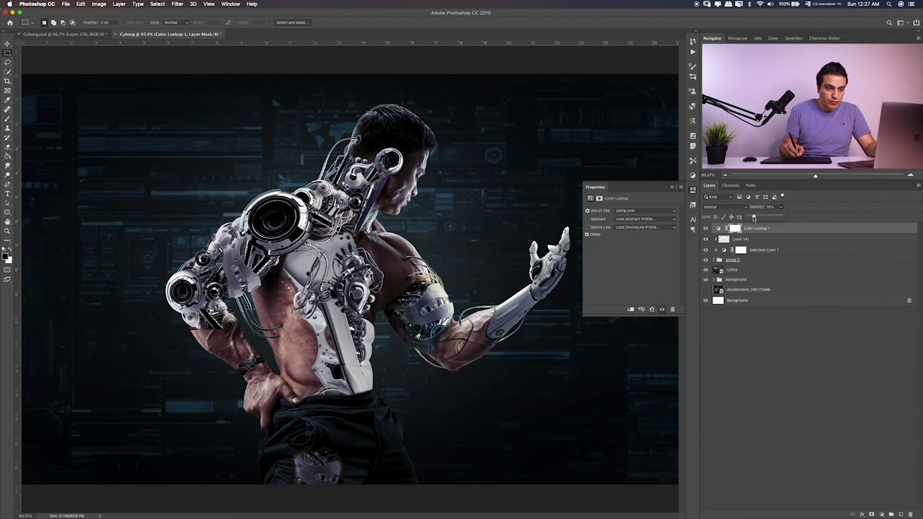
left_click(737, 208)
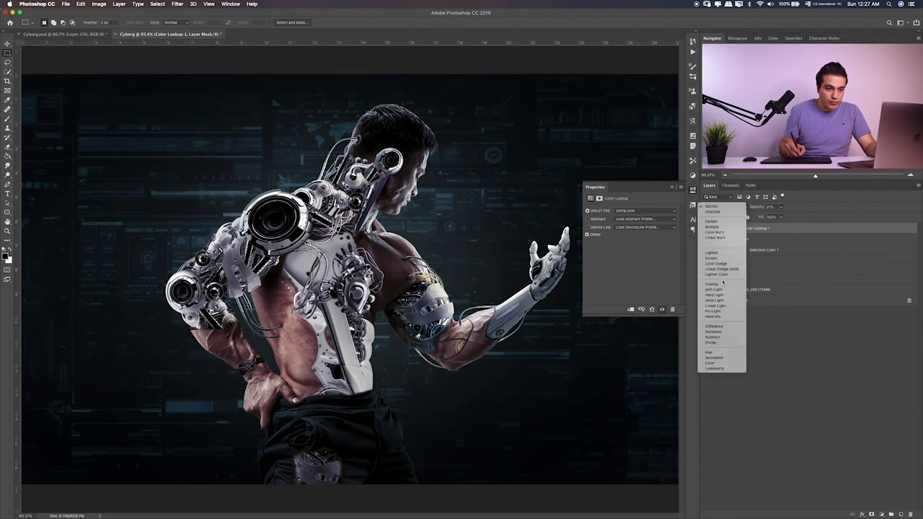
left_click(716, 364)
left_click(780, 208)
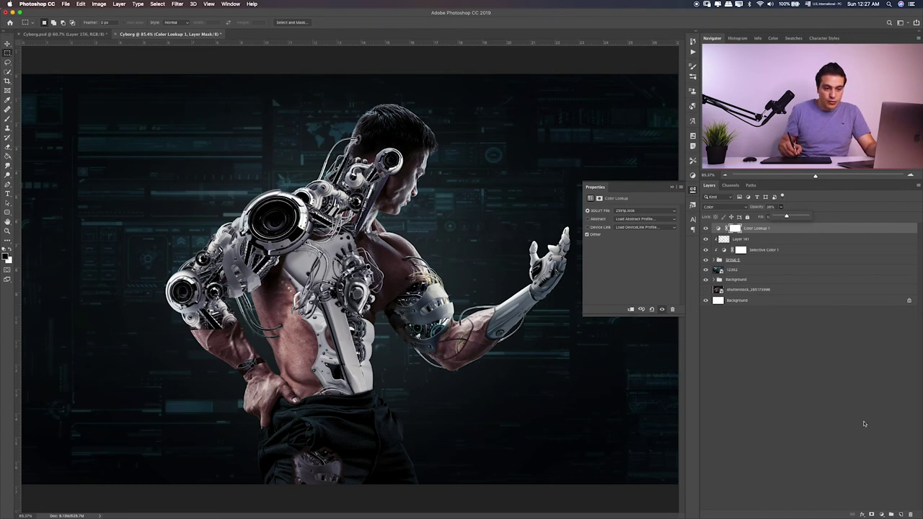
left_click(880, 510)
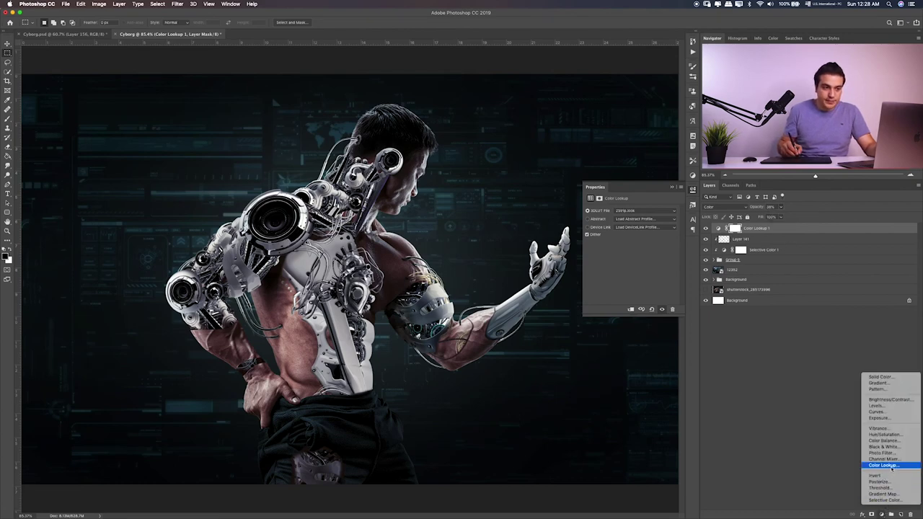
Step: Add a Color Lookup layer using 3Strip.look, blended in Lighten at 32% opacity
left_click(891, 469)
left_click(646, 210)
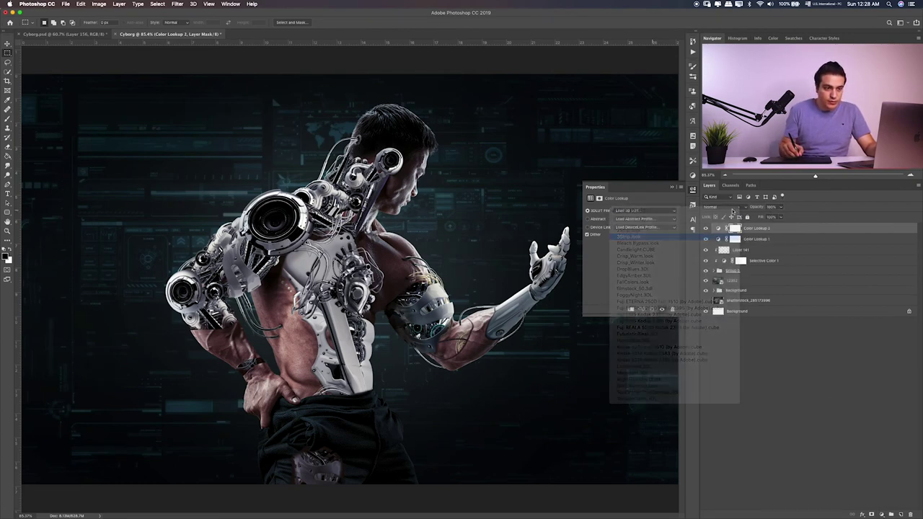
left_click(649, 236)
left_click(739, 208)
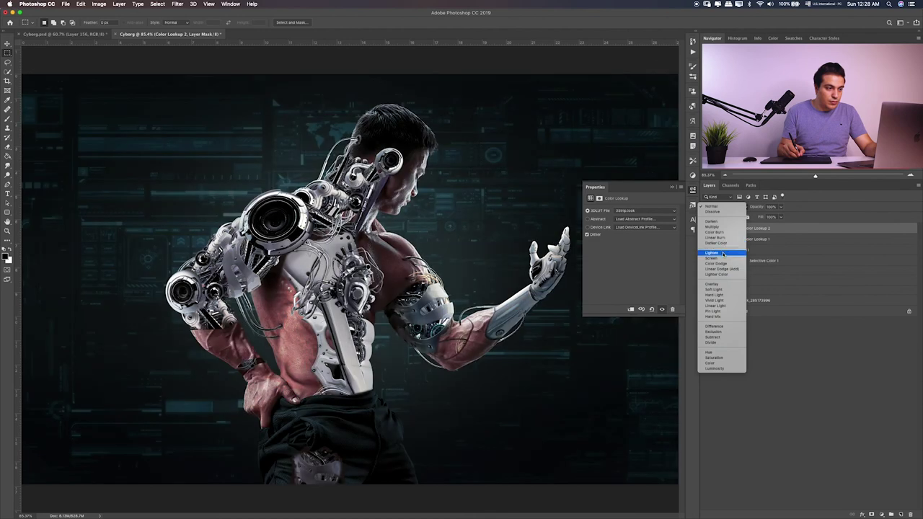
left_click(722, 254)
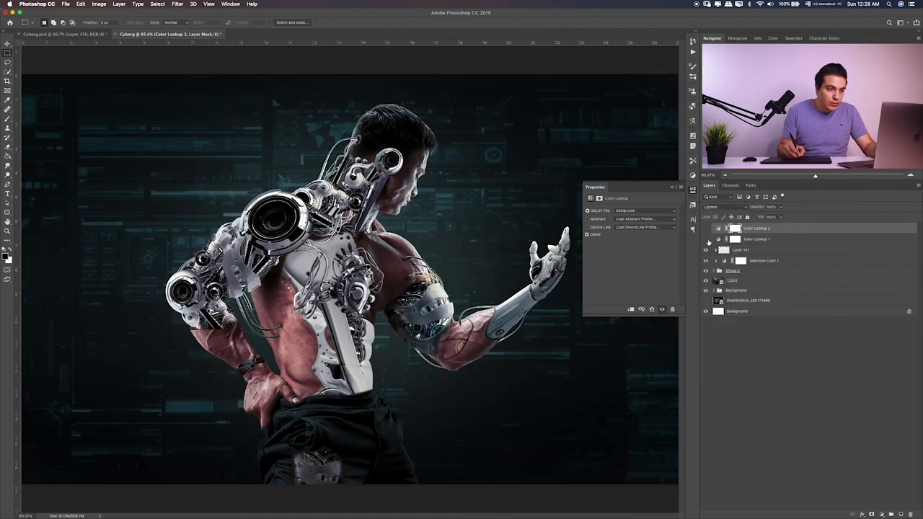
left_click(707, 243)
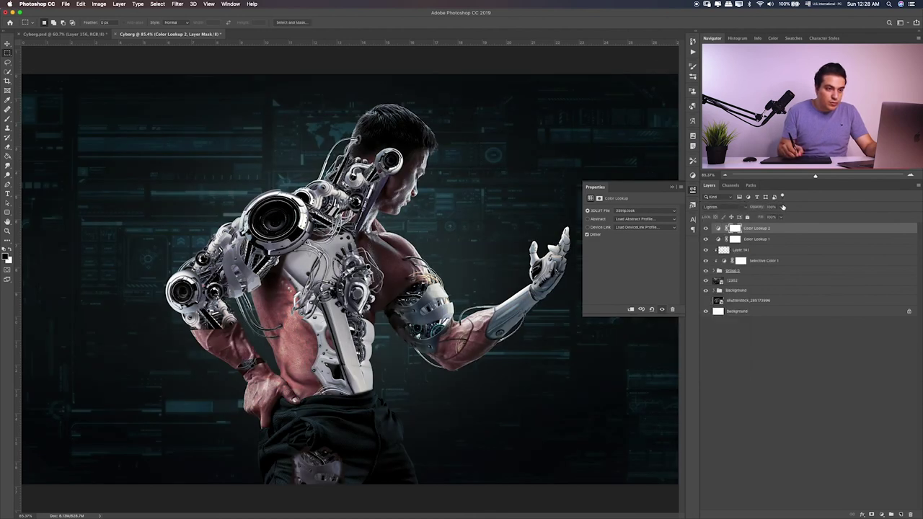
left_click(782, 207)
left_click_drag(757, 221, 761, 221)
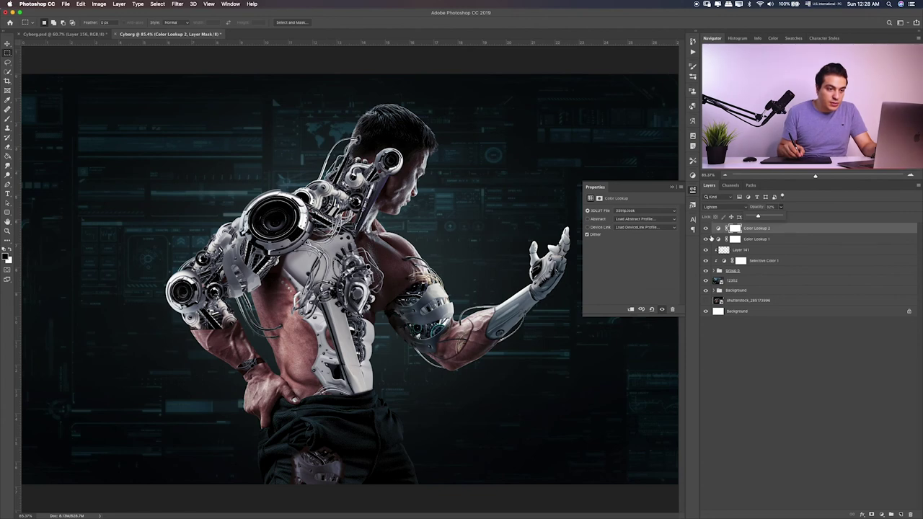
mouse_move(705, 228)
left_mouse_down()
mouse_move(705, 239)
mouse_move(706, 228)
left_mouse_up()
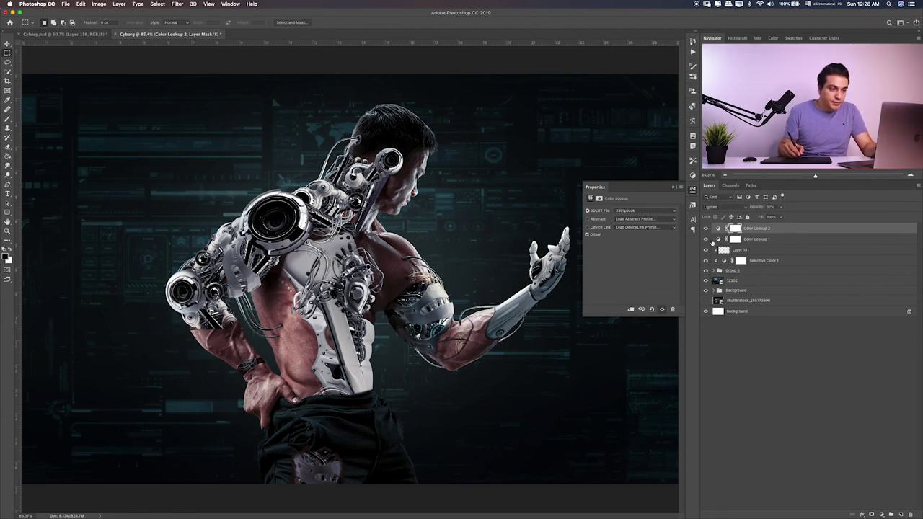
Step: Add a third Color Lookup layer using Soft_Warming.look at about 16% opacity
left_click(881, 514)
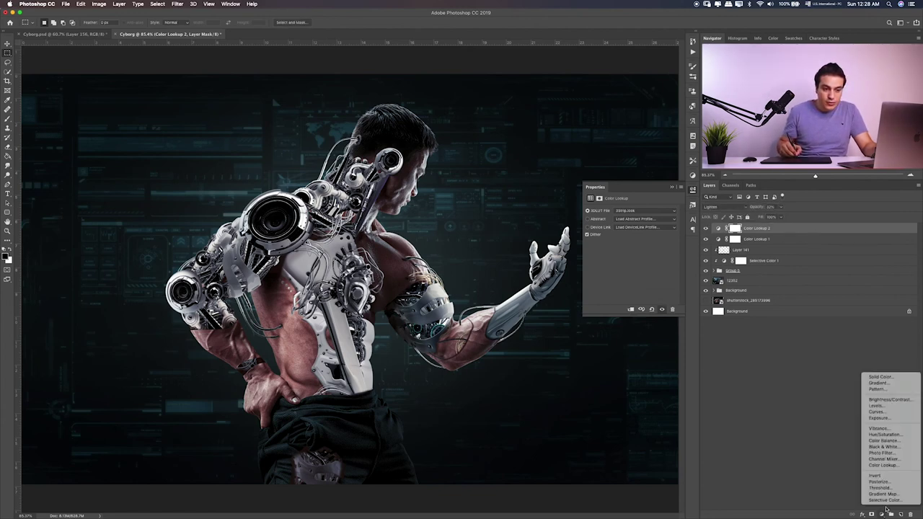
left_click(893, 466)
left_click(665, 210)
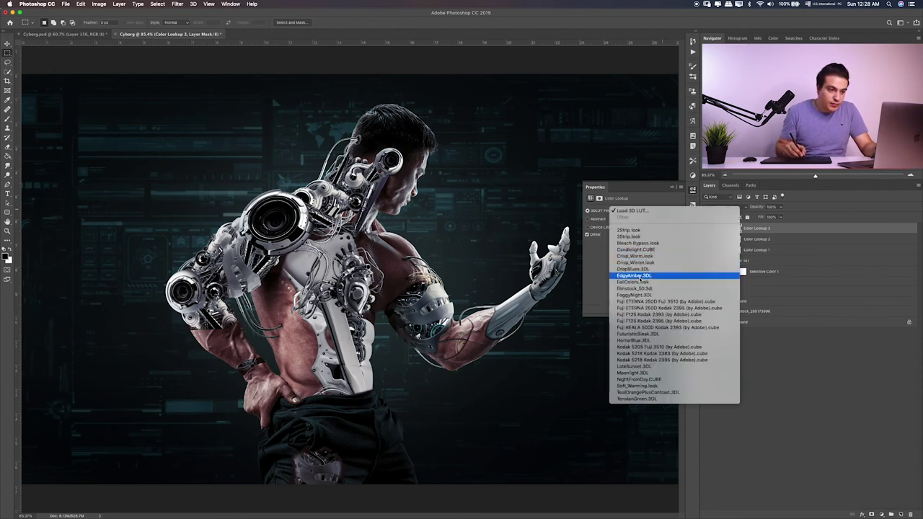
left_click(658, 386)
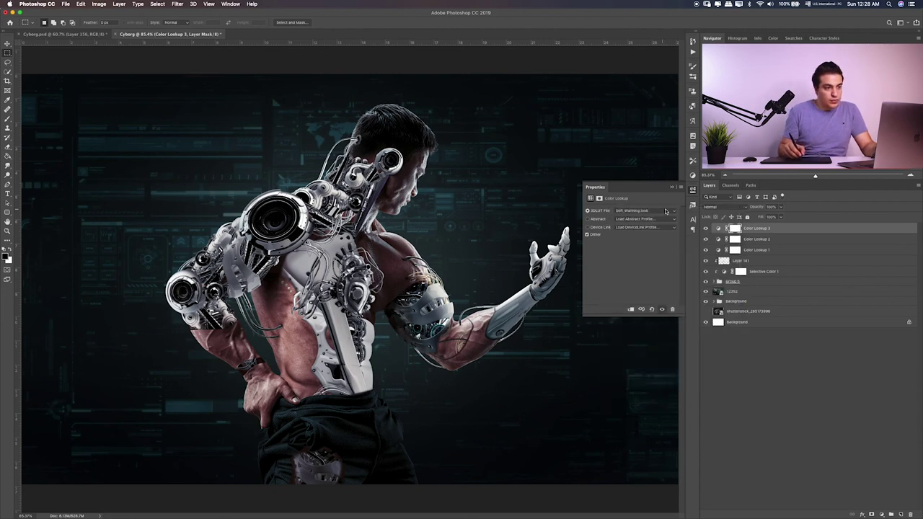
left_click(779, 208)
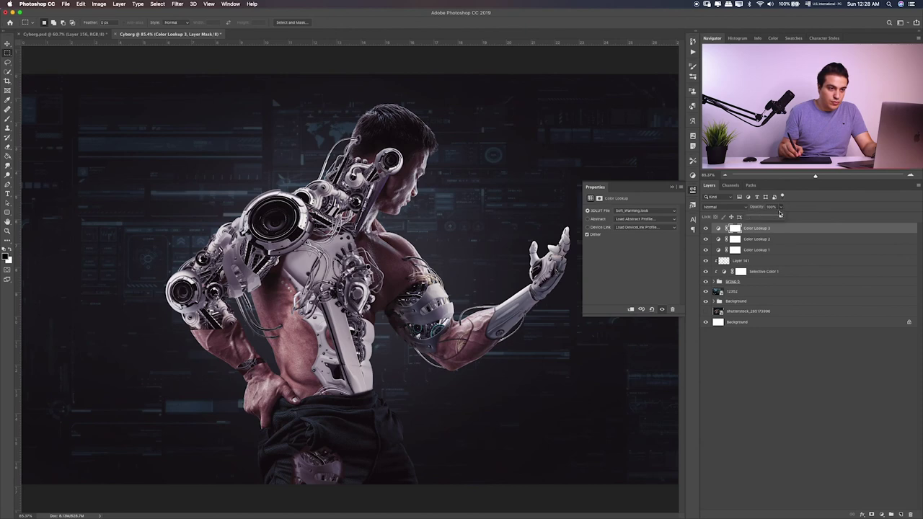
left_click_drag(756, 217, 754, 218)
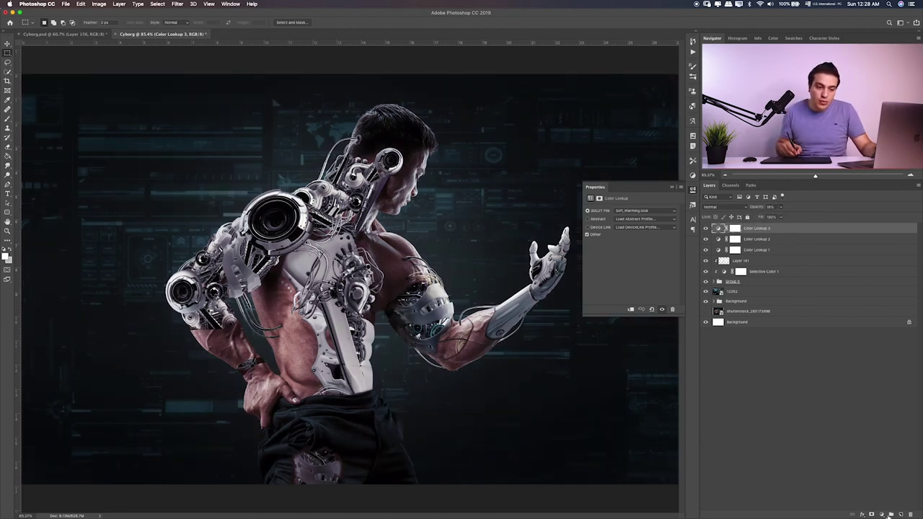
left_click(883, 515)
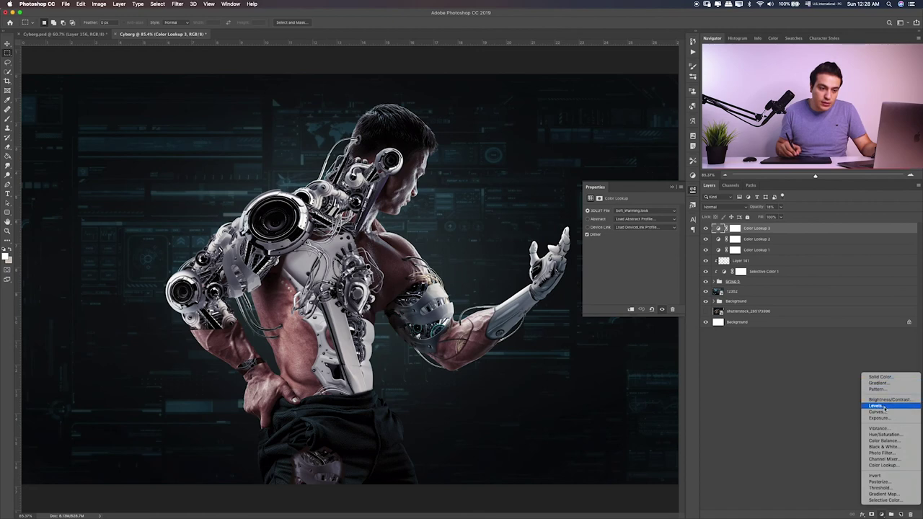
Step: Add a Levels 1 layer, tweak the black and white input sliders, midtone at 1.25
left_click(884, 408)
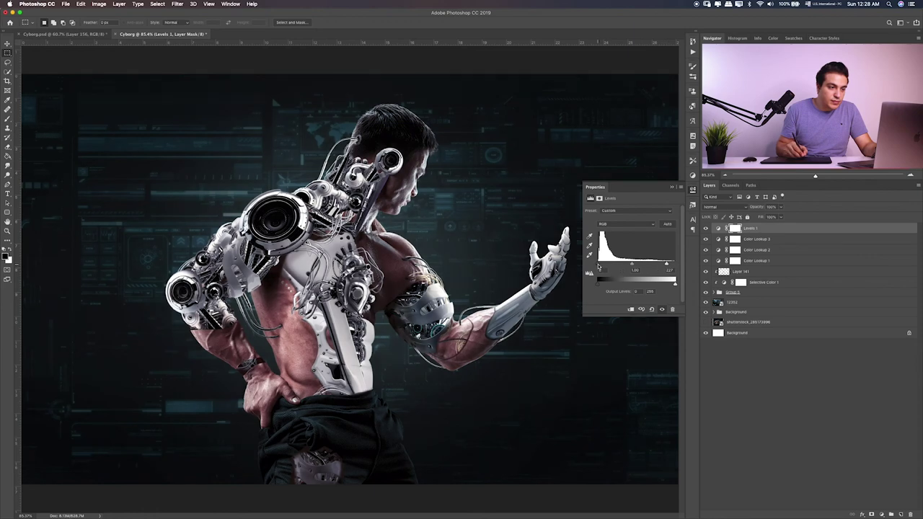
mouse_move(598, 266)
left_mouse_down()
mouse_move(586, 271)
mouse_move(639, 266)
mouse_move(626, 266)
left_mouse_up()
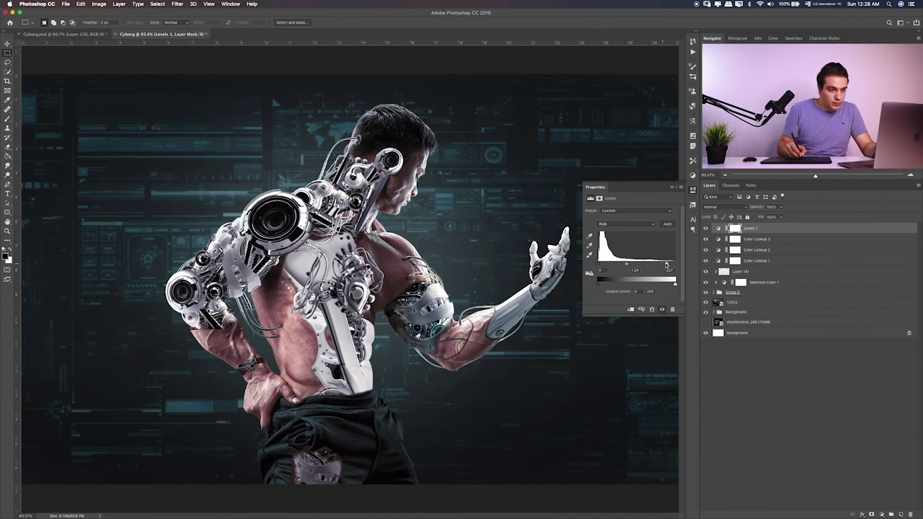
left_click_drag(669, 264, 678, 265)
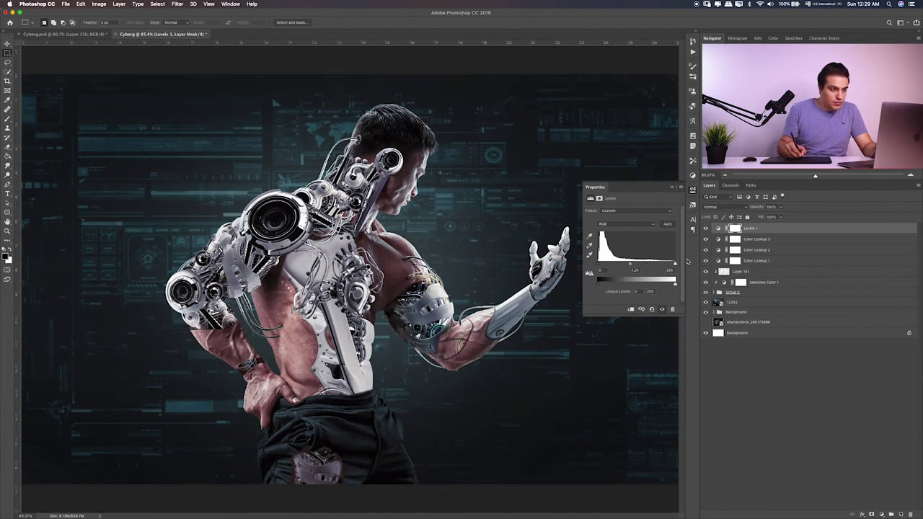
left_click(671, 187)
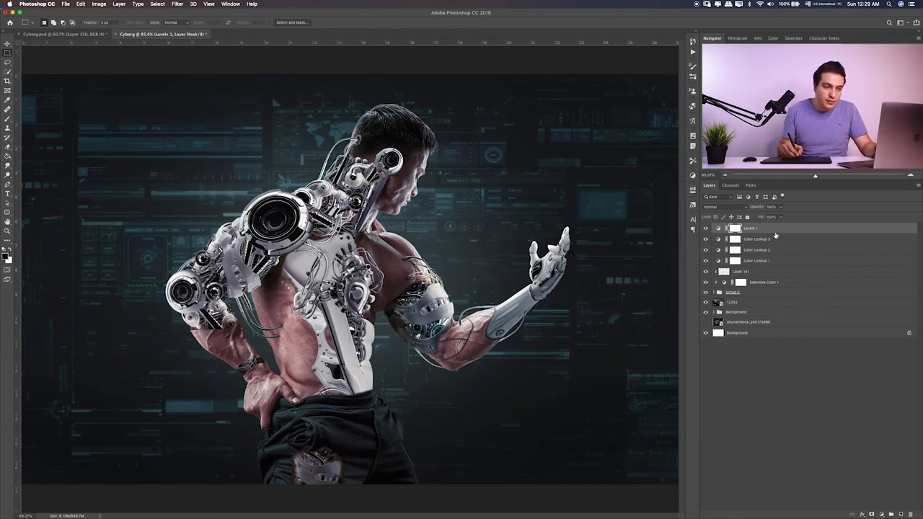
Step: Create a new layer above Selective Color 1 and pick bright cyan as the brush colour
left_click(778, 284)
key("super+2")
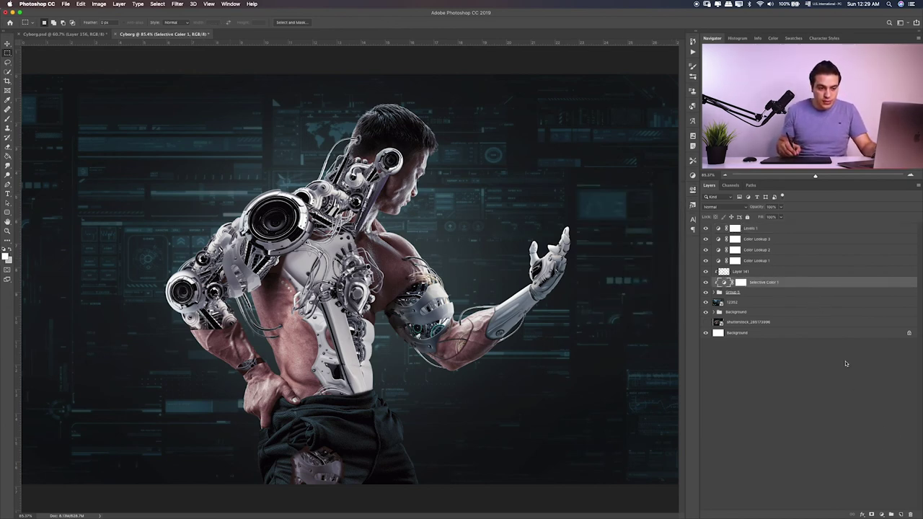
left_click(901, 515)
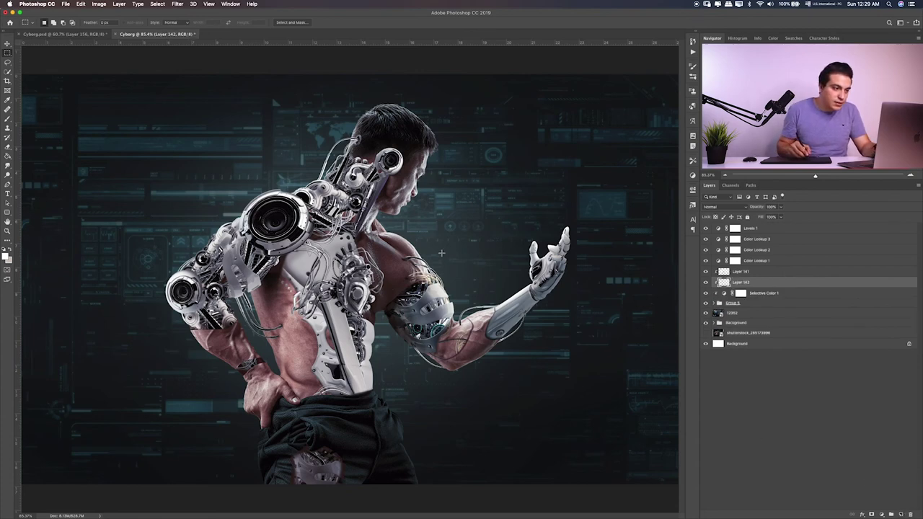
key("b")
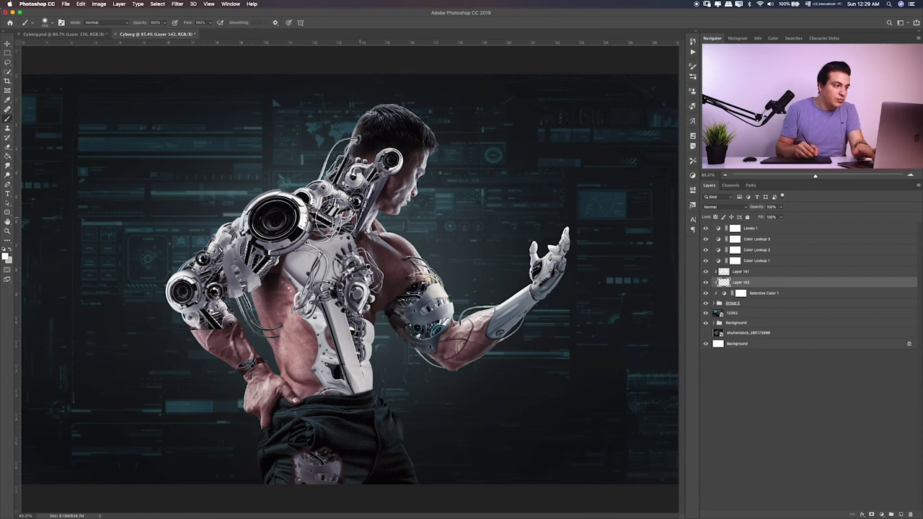
left_click(6, 256)
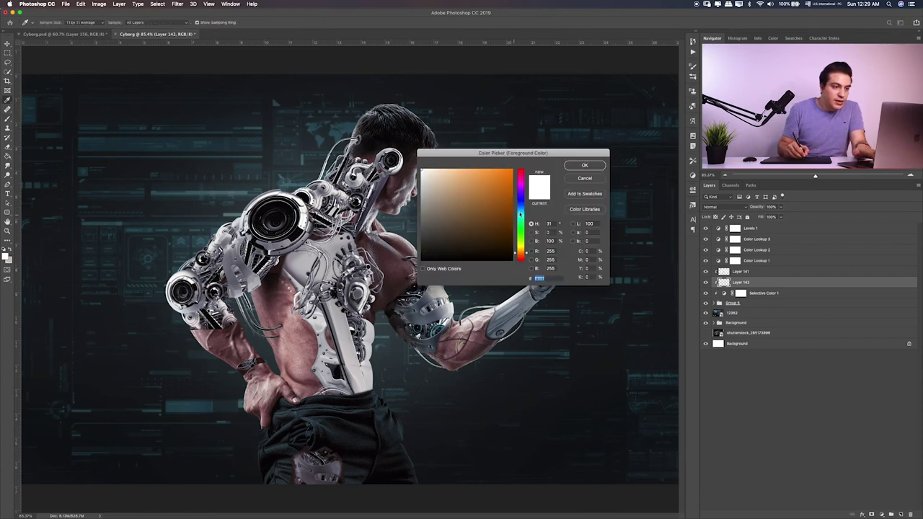
left_click(520, 212)
left_click(500, 186)
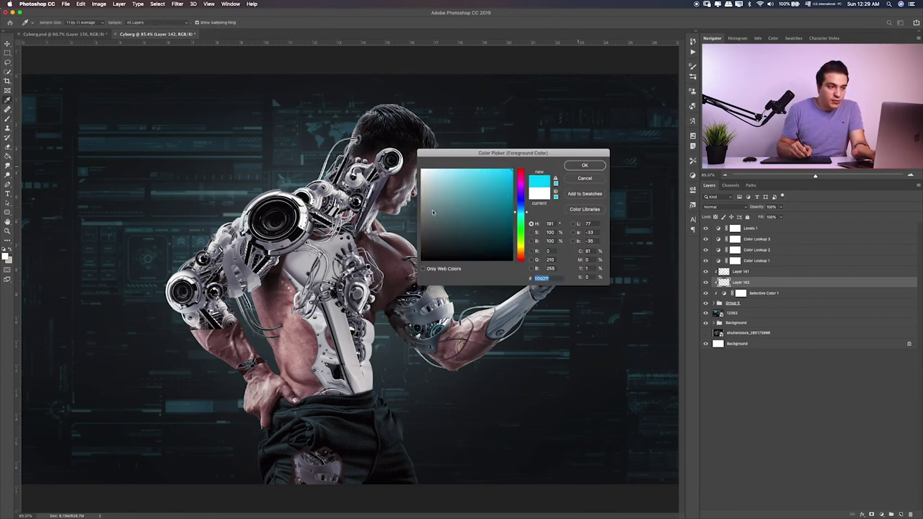
left_click(584, 165)
Step: Brush cyan along the cyborg's shoulder, arm, neck, jaw, head, back and mechanical shoulder
mouse_move(389, 220)
left_mouse_down()
mouse_move(456, 294)
mouse_move(546, 236)
left_mouse_up()
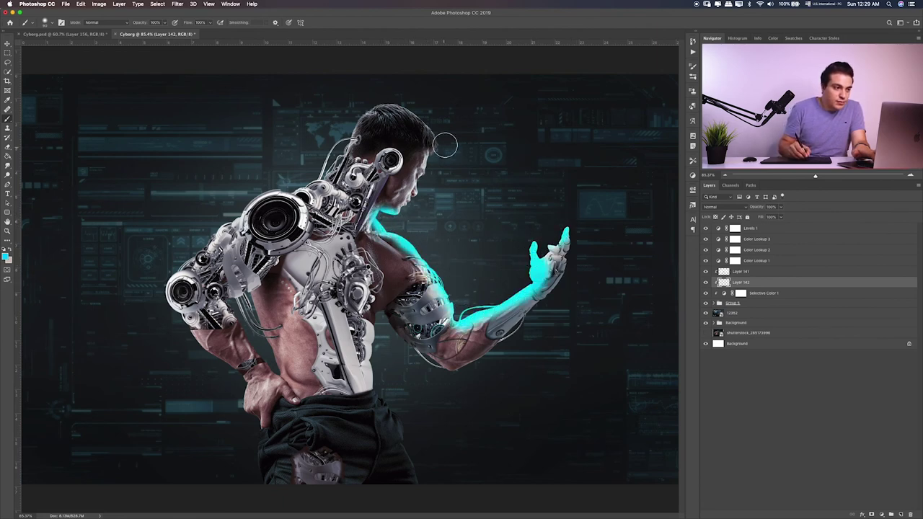
mouse_move(436, 144)
left_mouse_down()
mouse_move(426, 186)
mouse_move(433, 135)
left_mouse_up()
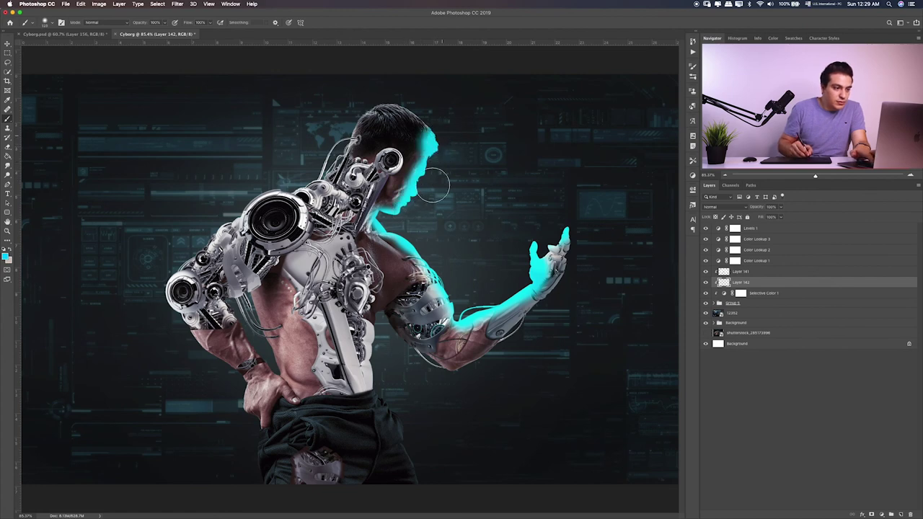
mouse_move(381, 314)
left_mouse_down()
mouse_move(376, 354)
mouse_move(435, 489)
left_mouse_up()
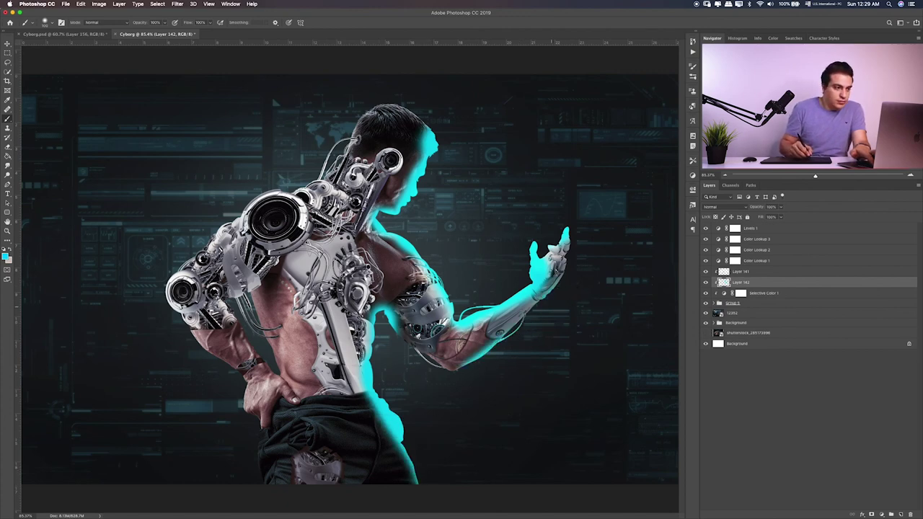
left_click_drag(353, 148, 286, 189)
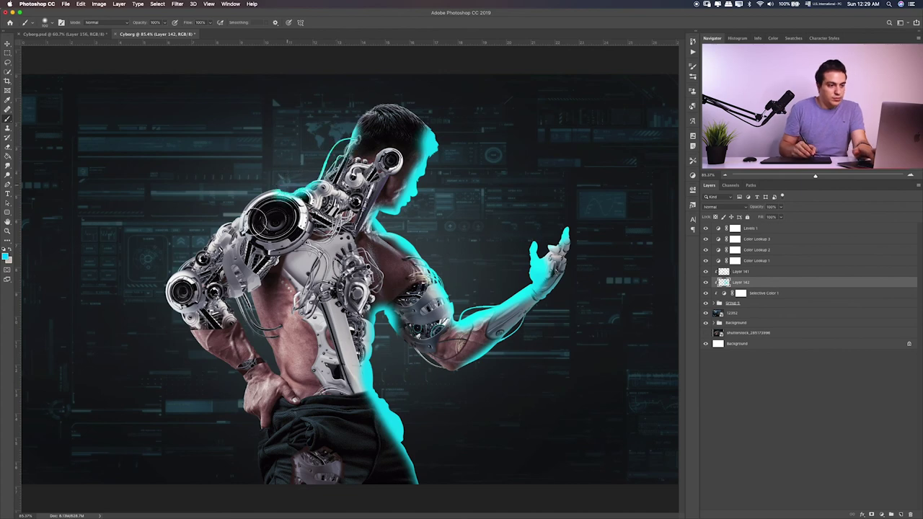
Step: After trying Darken, Lighten and Screen, set Layer 142 to Soft Light and undo the last stroke
key("v")
key("alt+shift+k")
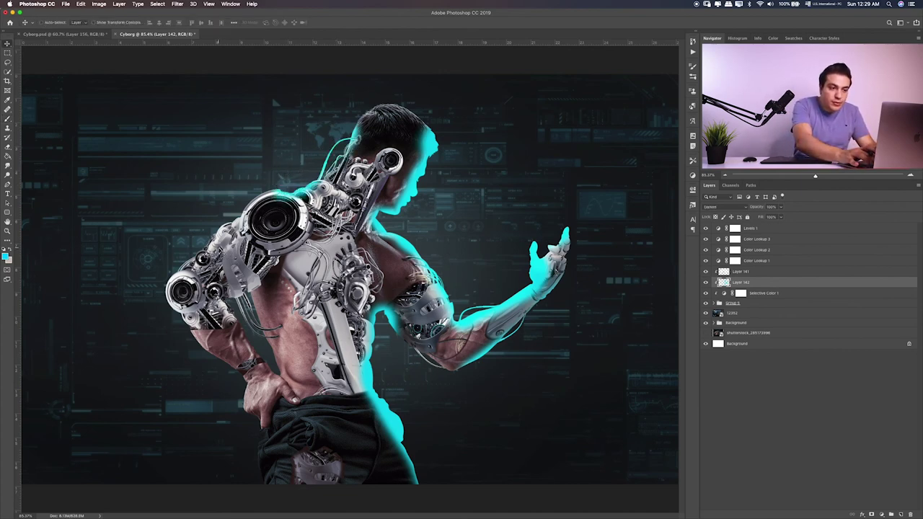
key("alt+shift+g")
key("alt+shift+o")
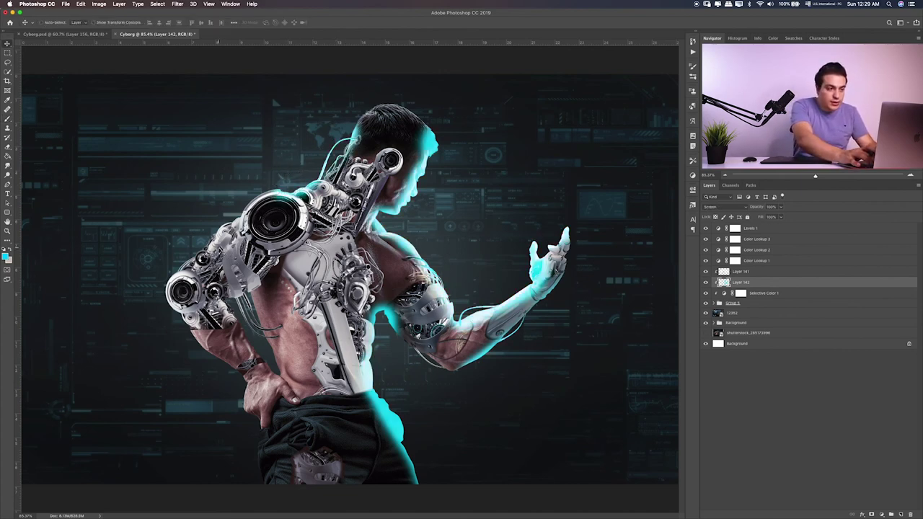
key("alt+shift+o")
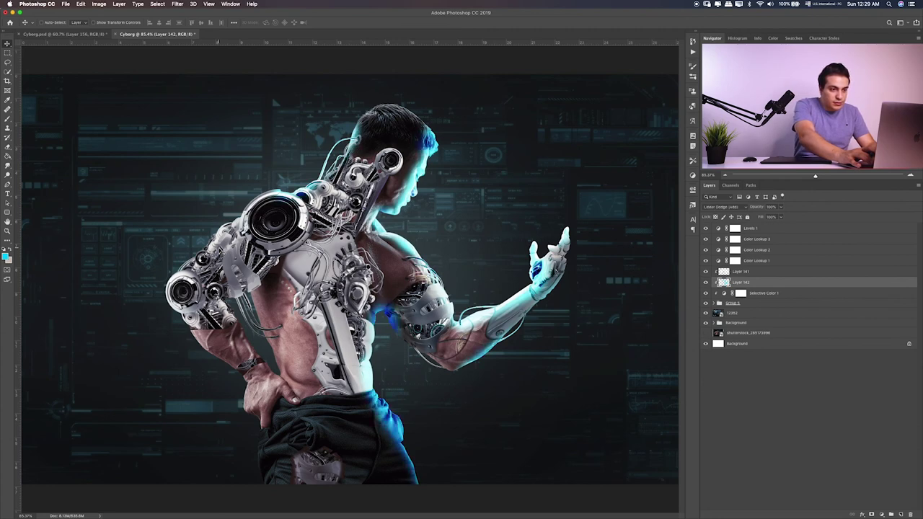
key("shift+plus")
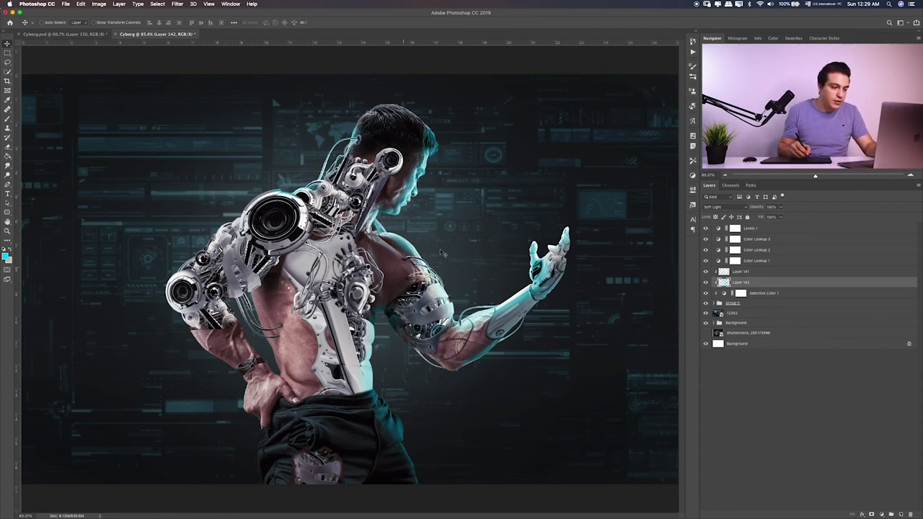
key("b")
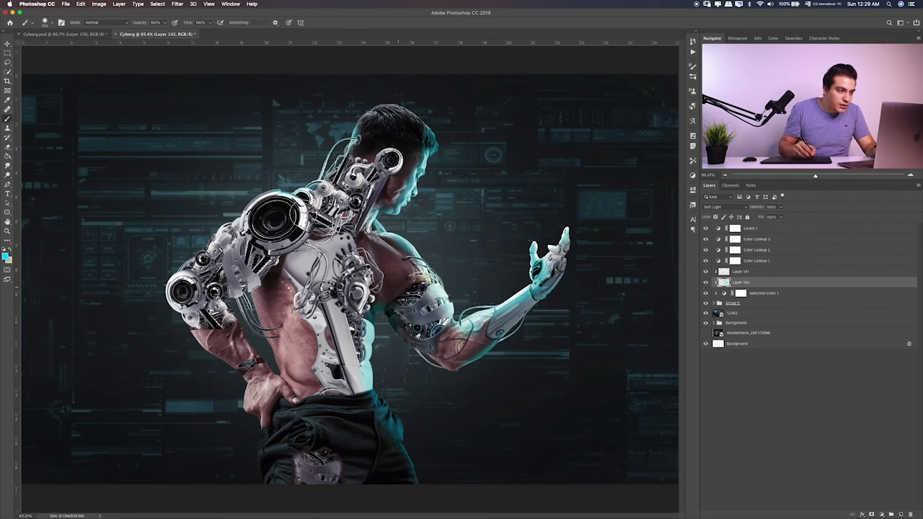
key("super+z")
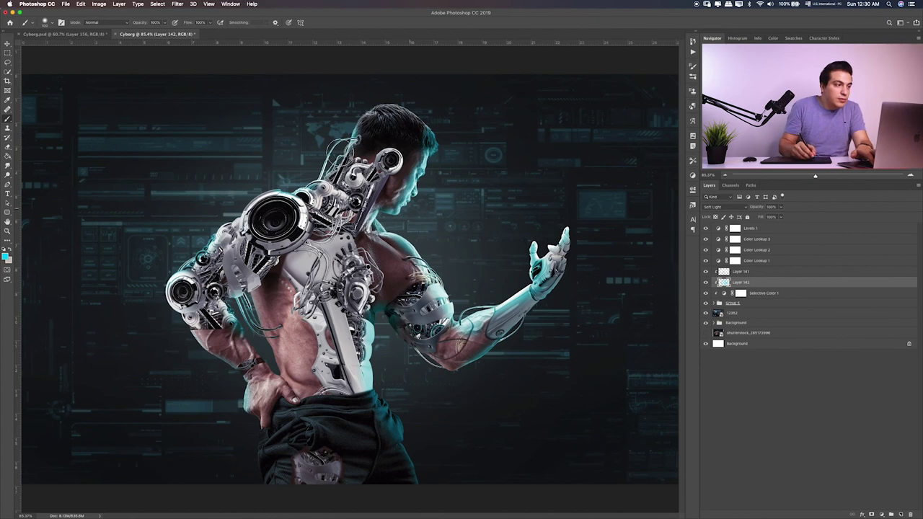
Step: Apply a roughly 26-pixel Gaussian Blur to Layer 142's cyan paint
left_click(180, 4)
mouse_move(216, 89)
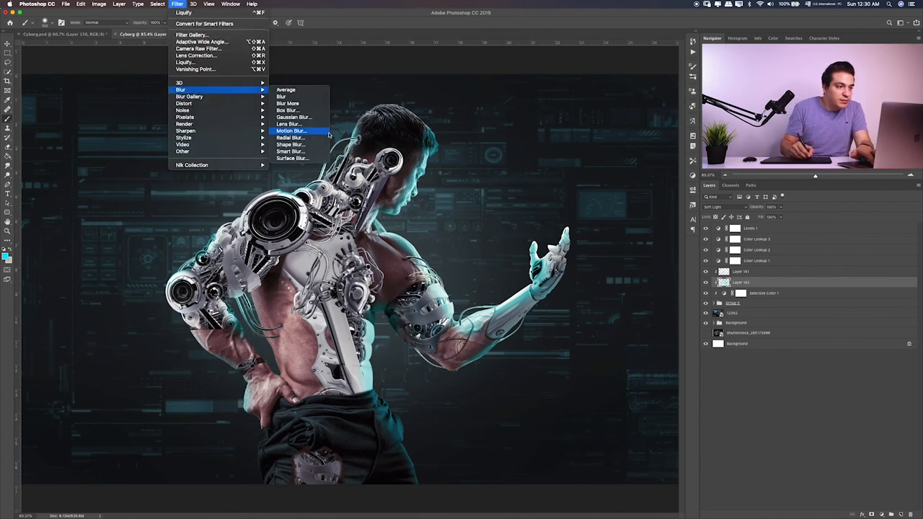
left_click(326, 117)
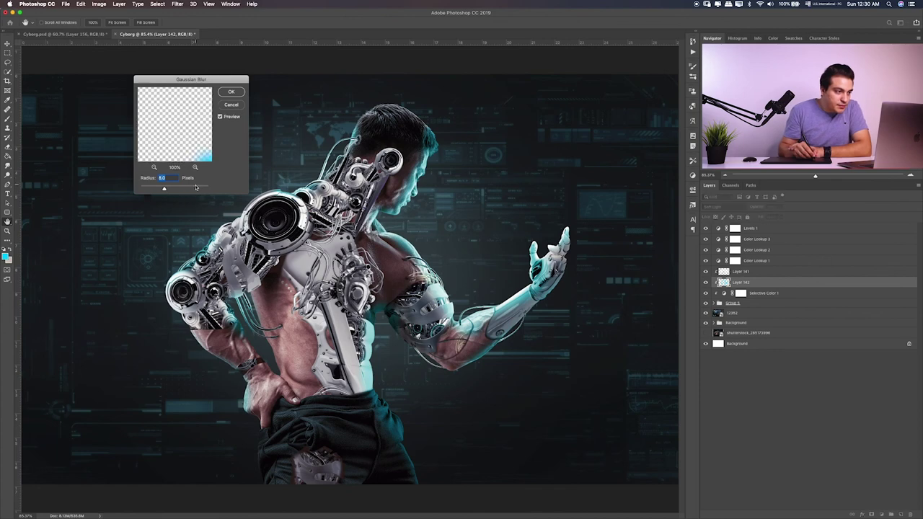
left_click_drag(167, 189, 175, 190)
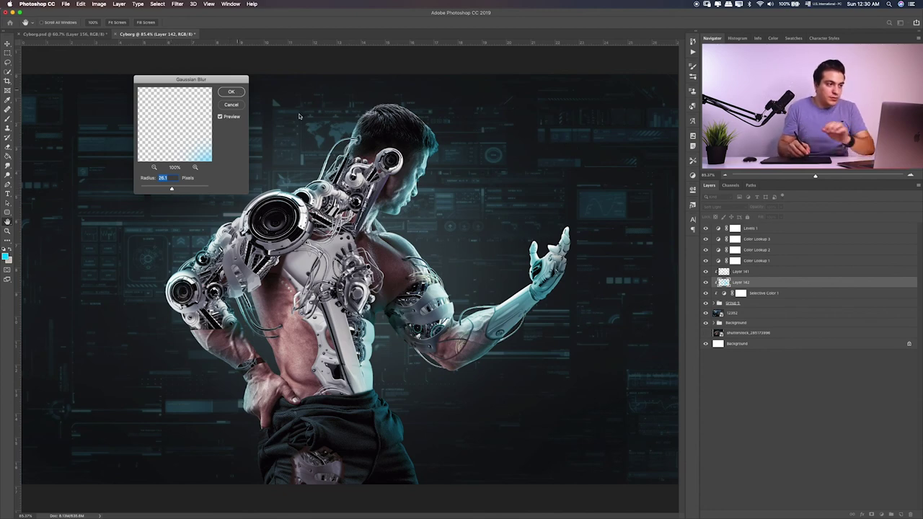
key("Return")
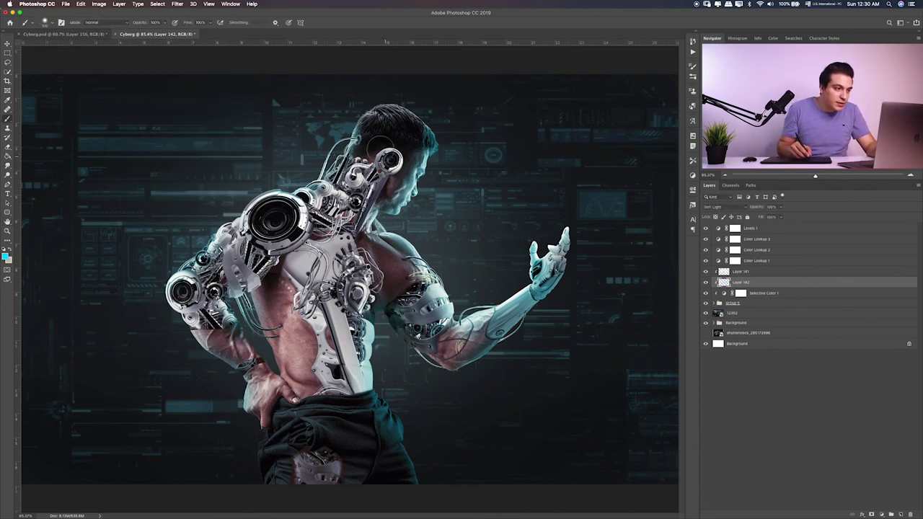
key("b")
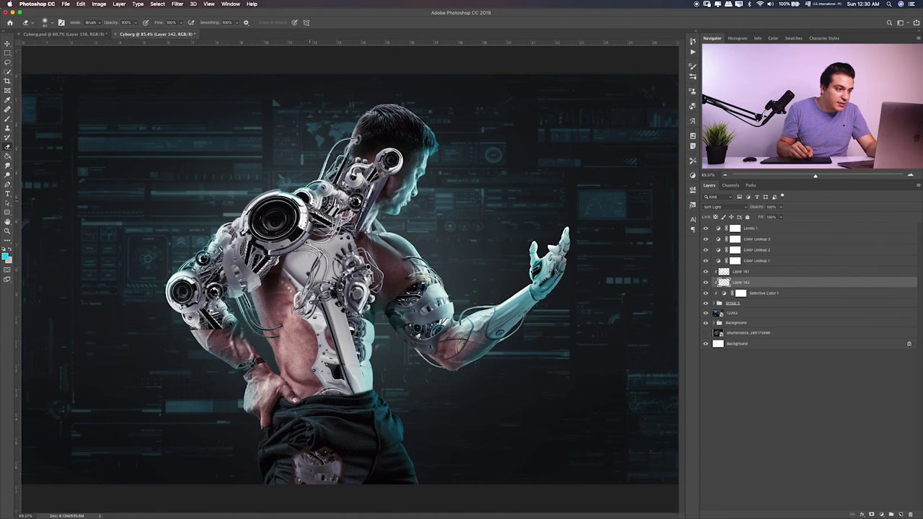
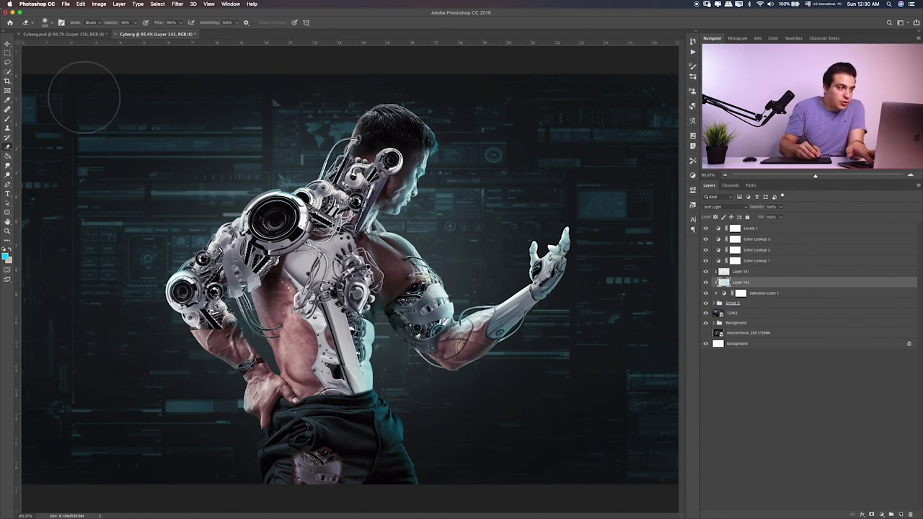
Step: On a new layer above Levels 1, paint a large soft cyan glow over the figure
left_click(8, 54)
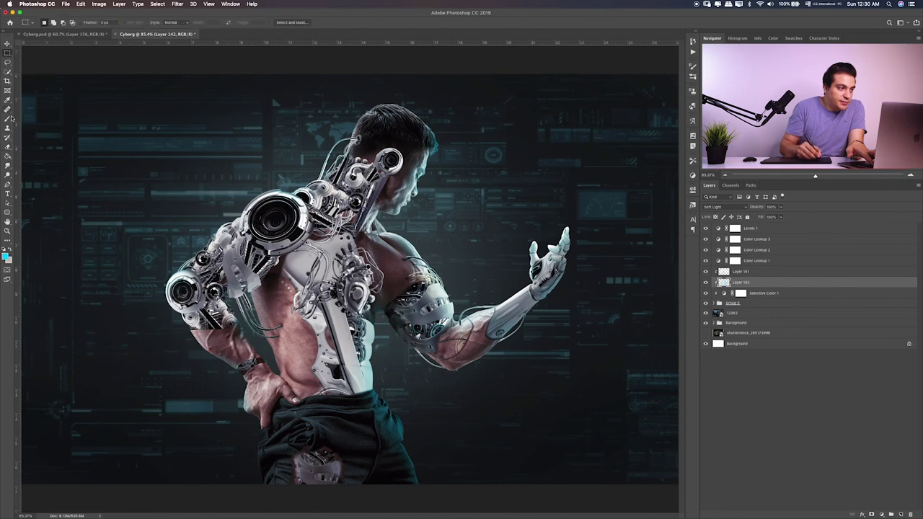
left_click(8, 118)
left_click(734, 227)
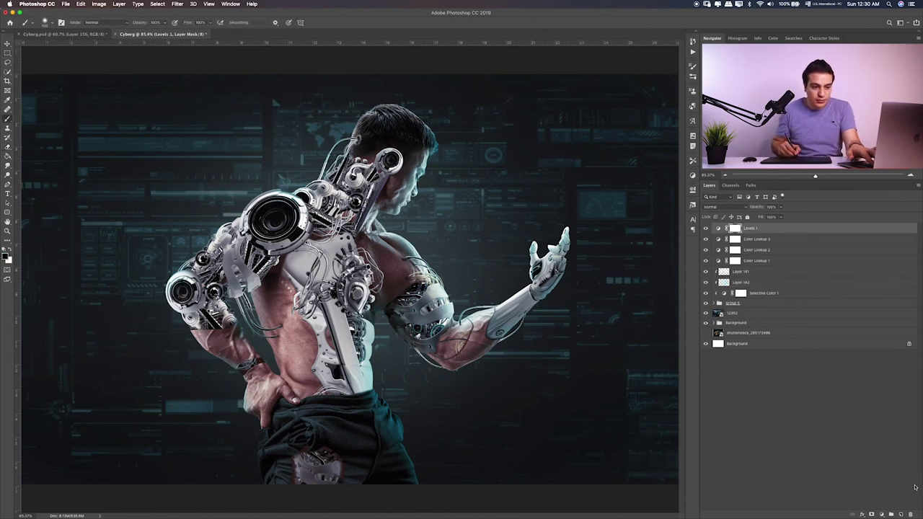
left_click(891, 514)
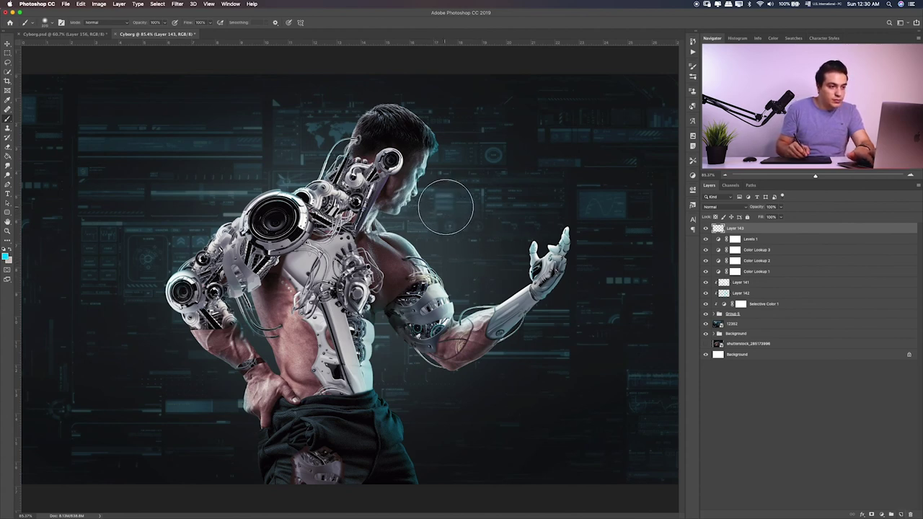
key("bracketright")
key("bracketright")
key("bracketright")
key("bracketright")
key("bracketright")
key("bracketright")
key("bracketright")
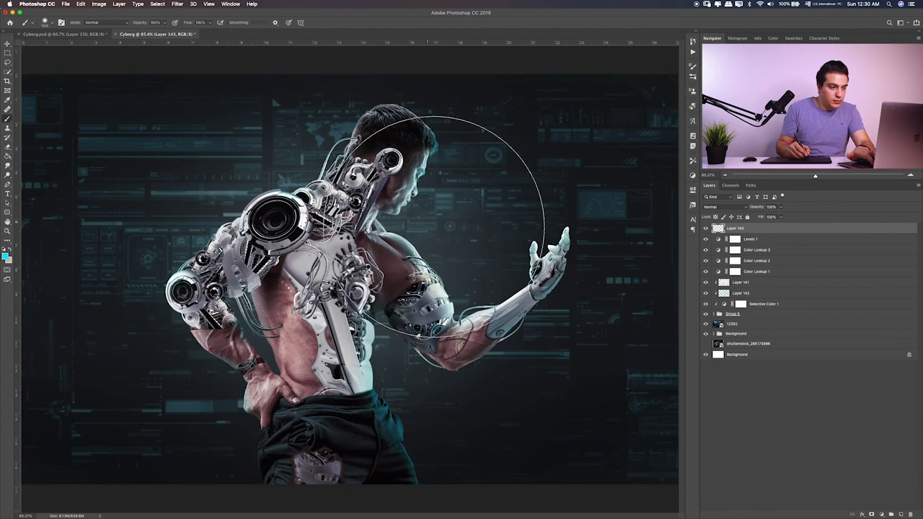
key("bracketright")
key("bracketright")
key("bracketright")
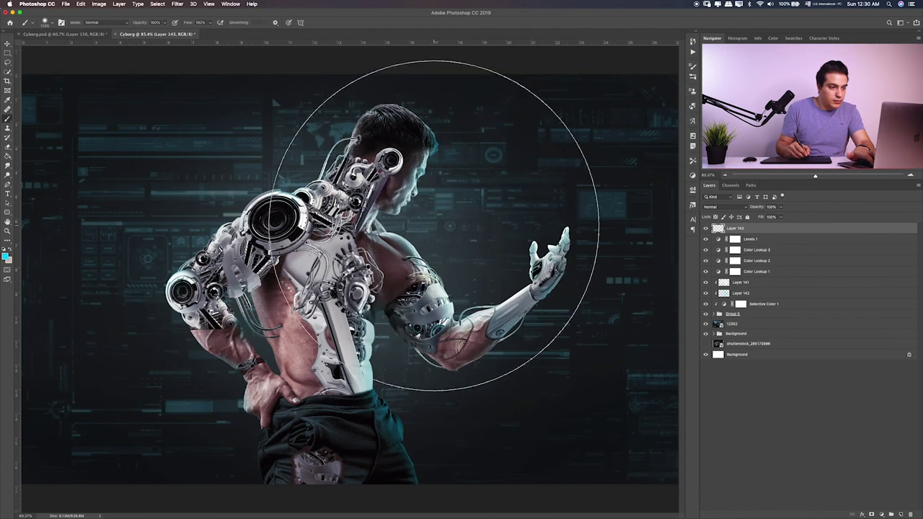
key("bracketright")
key("bracketright")
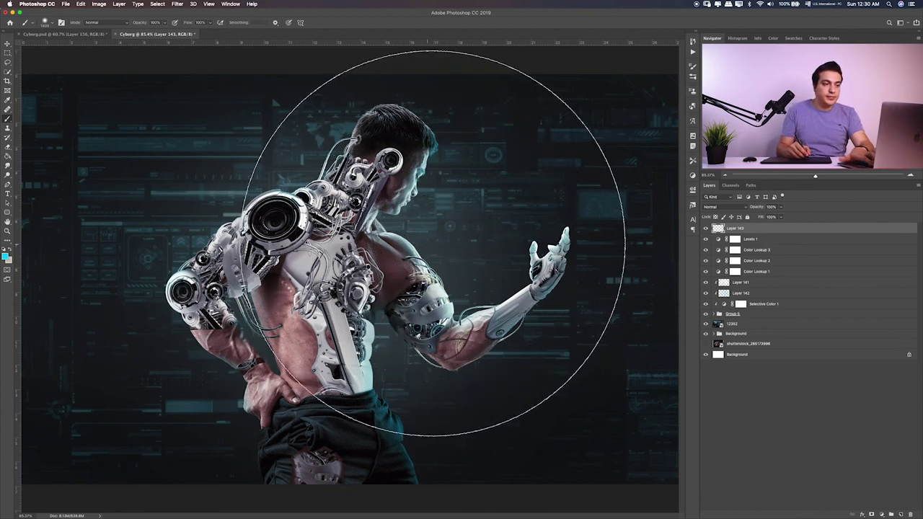
key("bracketleft")
key("bracketleft")
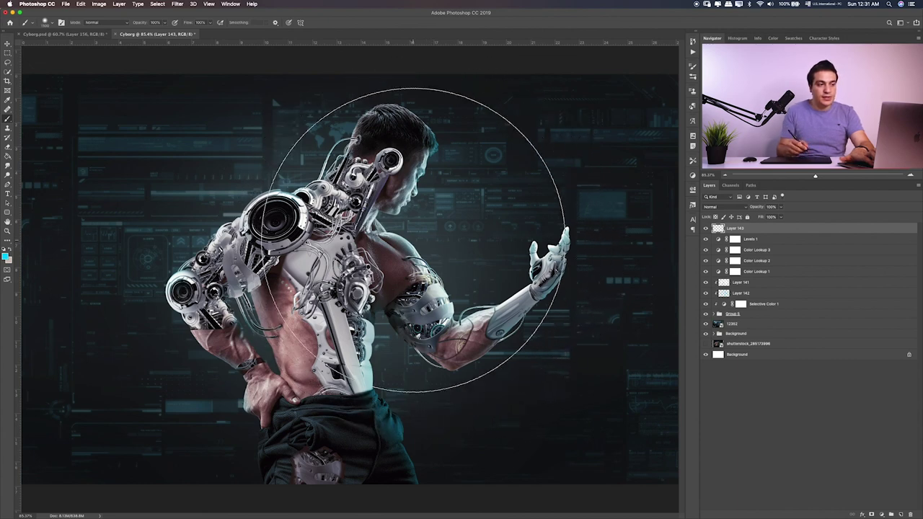
key("bracketleft")
key("bracketleft")
key("bracketleft")
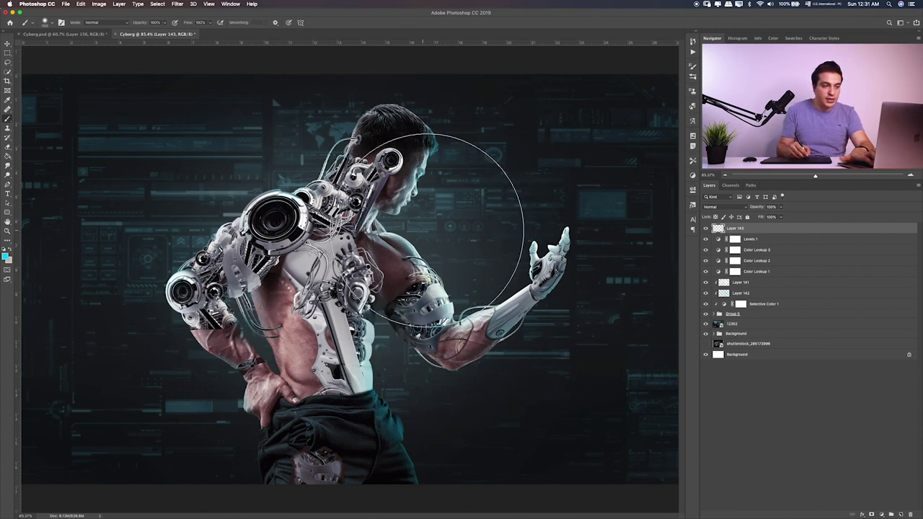
key("bracketleft")
key("bracketleft")
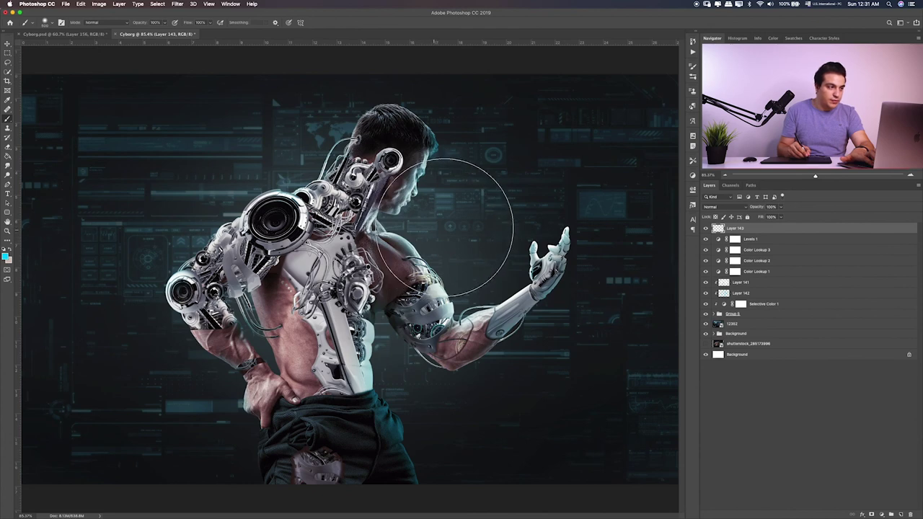
left_click(438, 214)
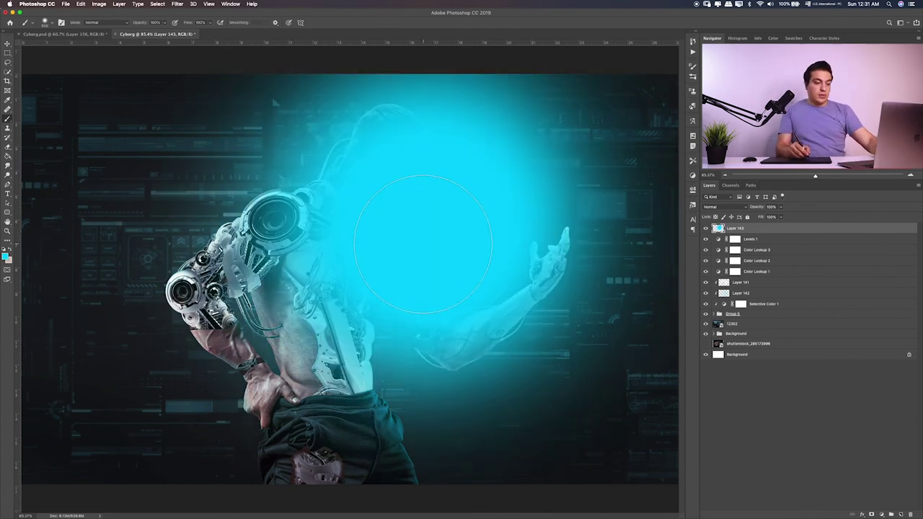
Step: Shrink the cyan glow toward its centre and set its blend mode to Overlay
key("ctrl+t")
mouse_move(677, 482)
left_mouse_down()
mouse_move(618, 422)
mouse_move(556, 381)
left_mouse_up()
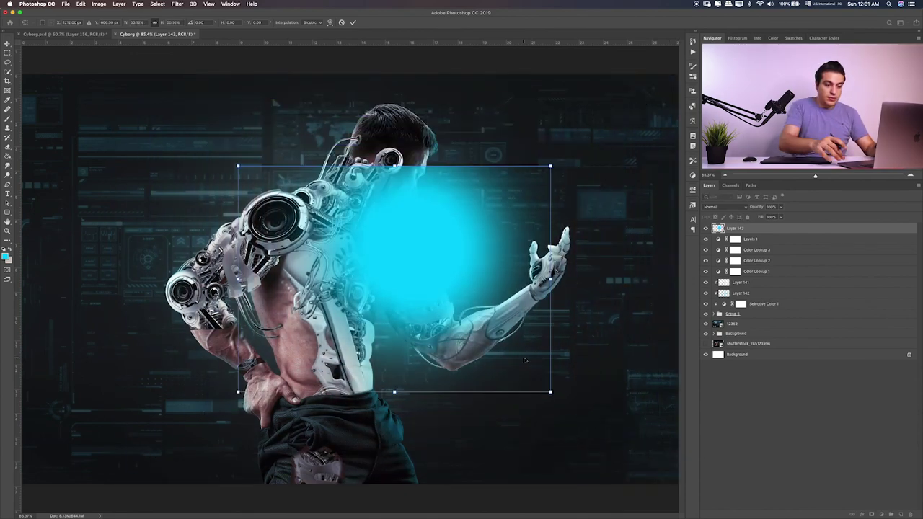
key("Return")
key("shift+alt+a")
key("shift+alt+s")
key("shift+alt+f")
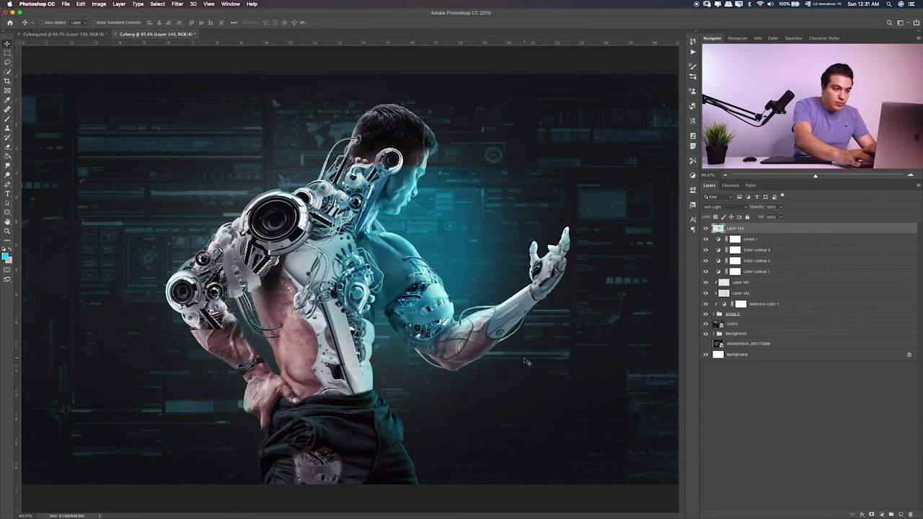
key("shift+alt+o")
Step: Stretch the cyan glow down to the raised hand, widen it rightward, and add Layer 144
key("ctrl+t")
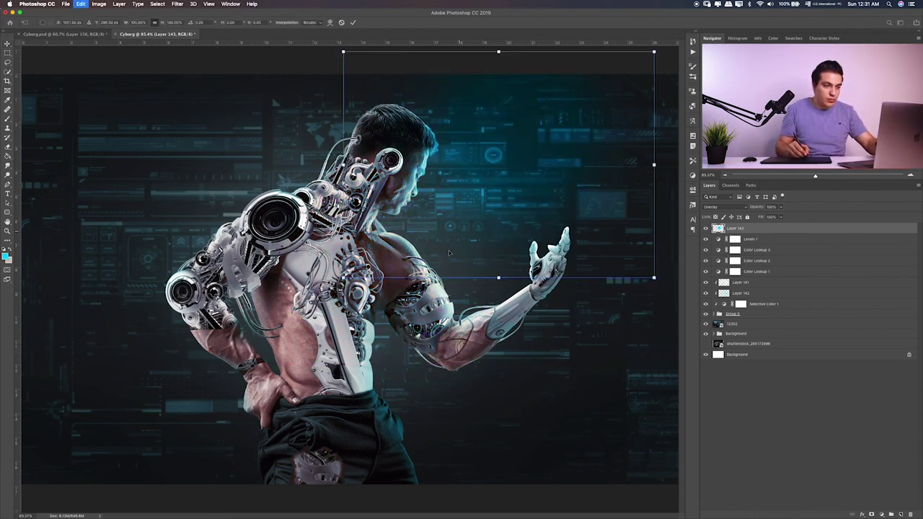
left_click_drag(529, 272, 529, 423)
left_click_drag(654, 234, 711, 229)
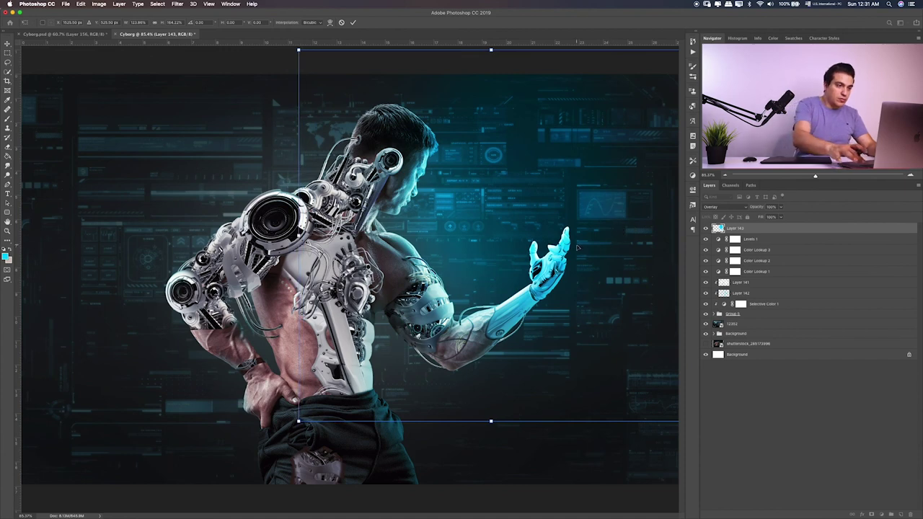
key("Return")
key("b")
key("bracketright")
key("bracketright")
key("bracketright")
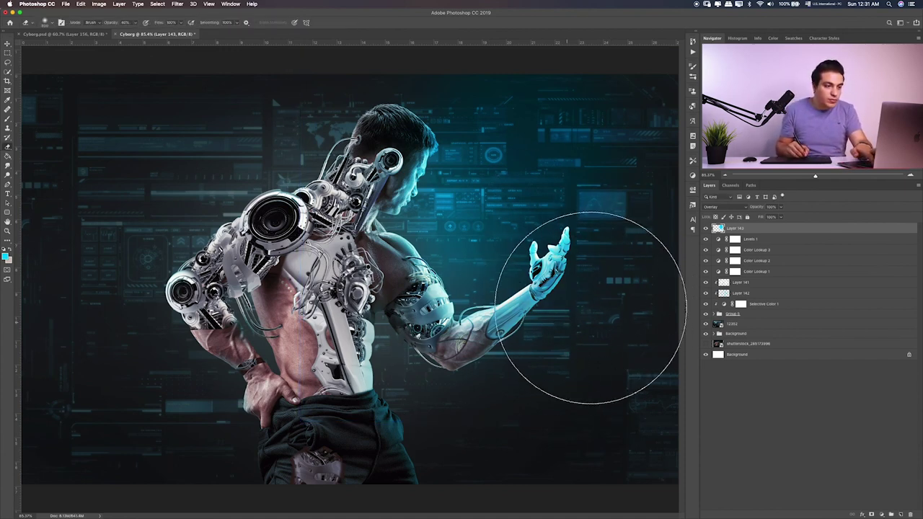
key("bracketright")
key("bracketright")
key("bracketleft")
key("bracketleft")
key("bracketleft")
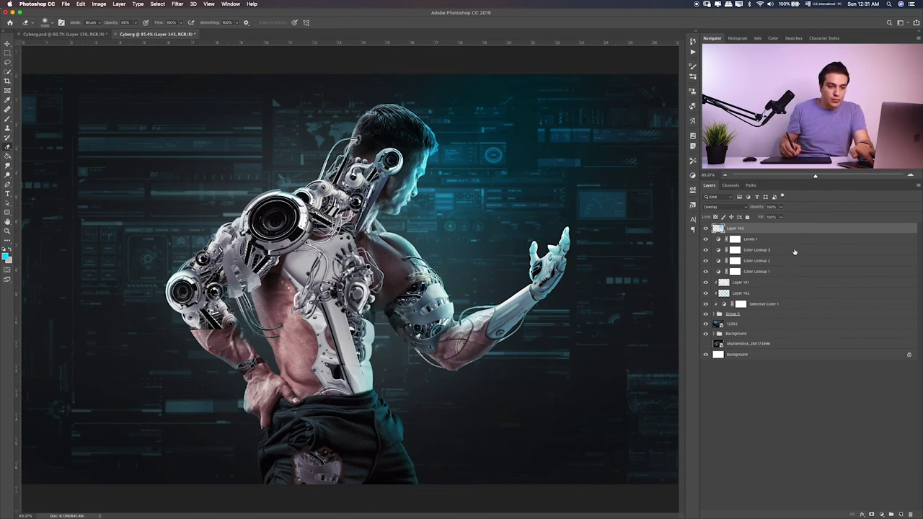
left_click(901, 514)
key("b")
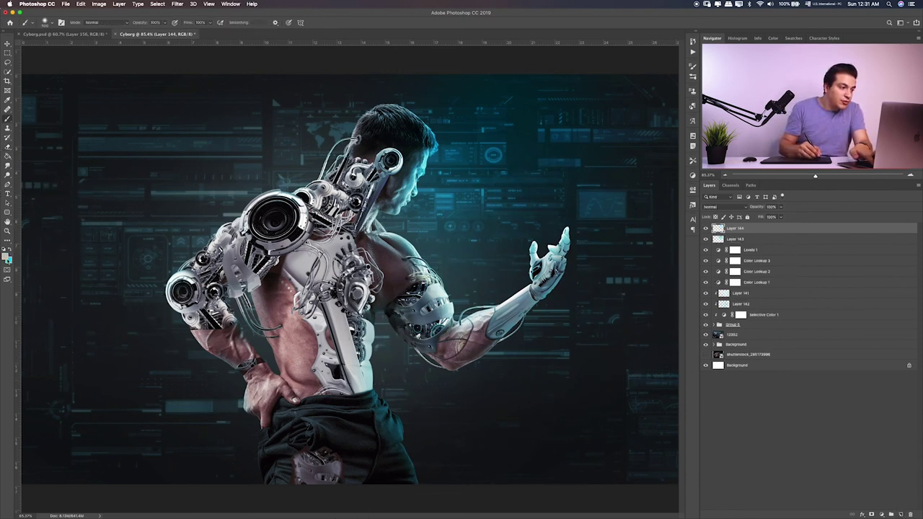
Step: Paint a large soft orange dab on the left side and blend it as Overlay
left_click(6, 257)
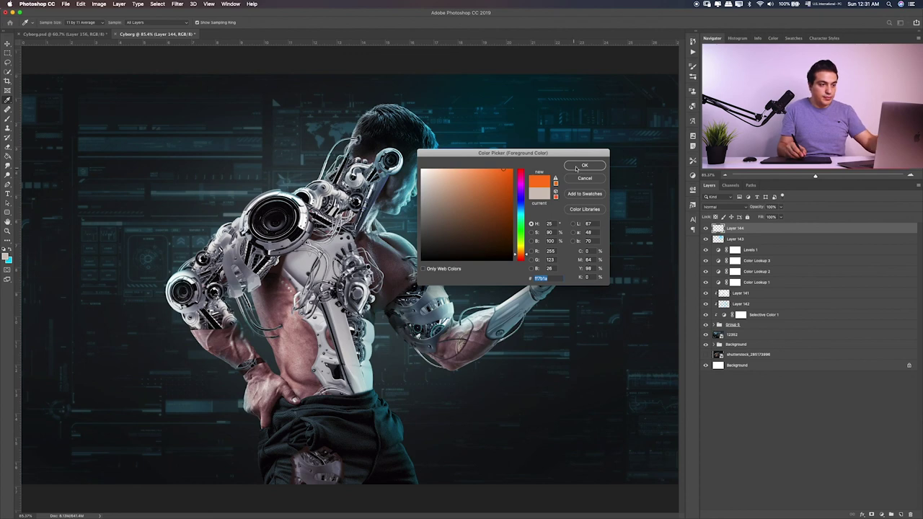
left_click(583, 165)
key("bracketright")
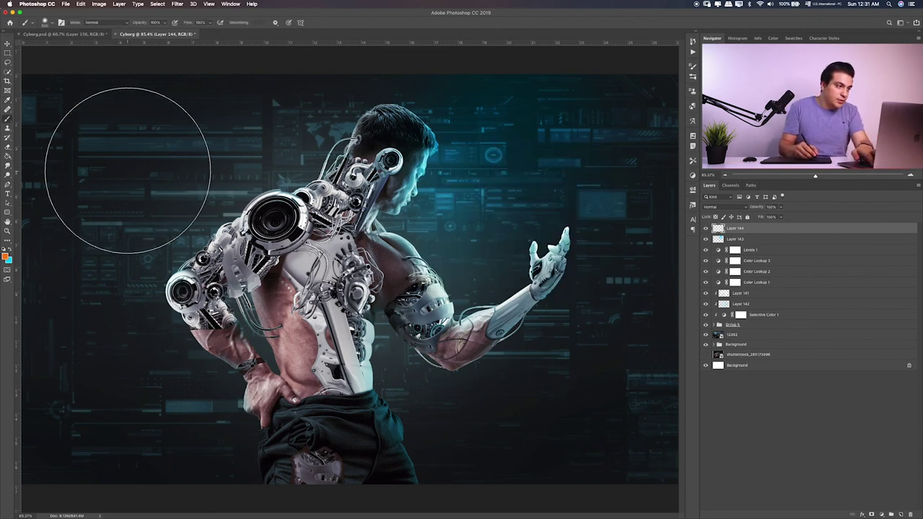
key("bracketright")
key("bracketright")
key("bracketright")
key("bracketright")
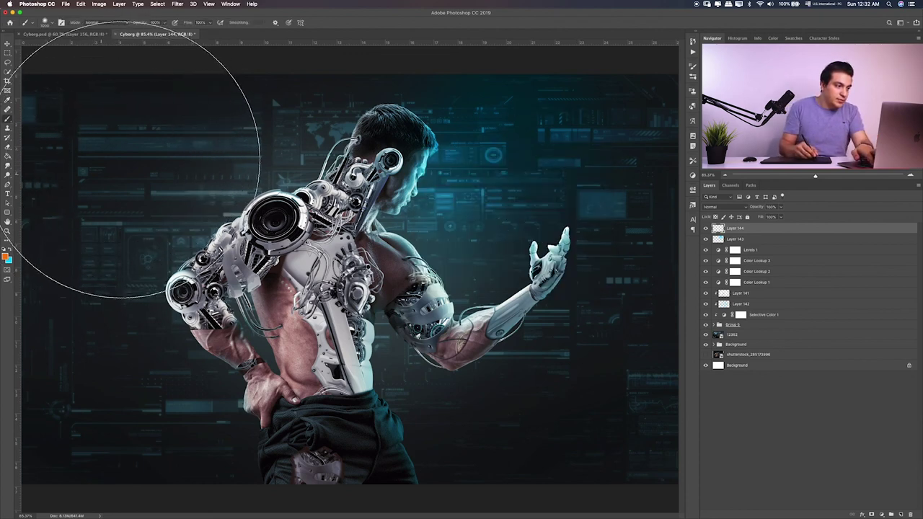
left_click(136, 157)
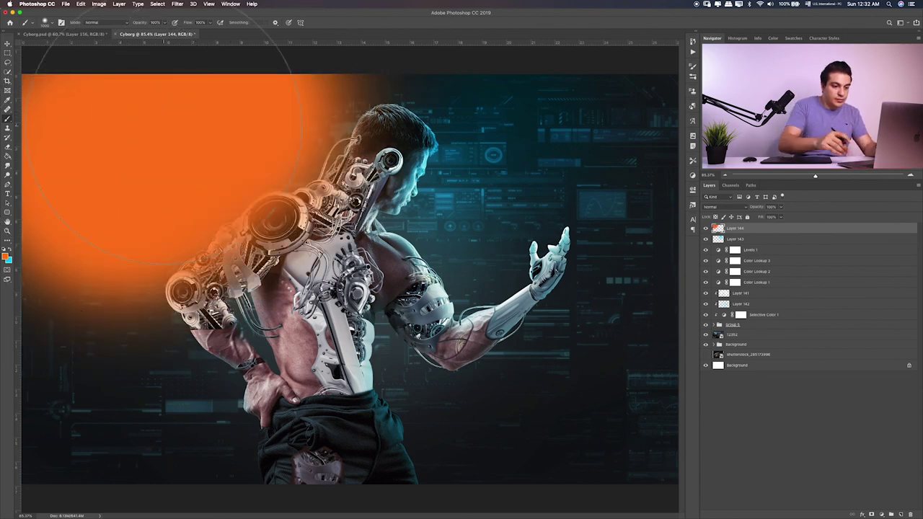
key("v")
key("alt+shift+k")
key("shift+plus")
key("shift+plus")
key("shift+plus")
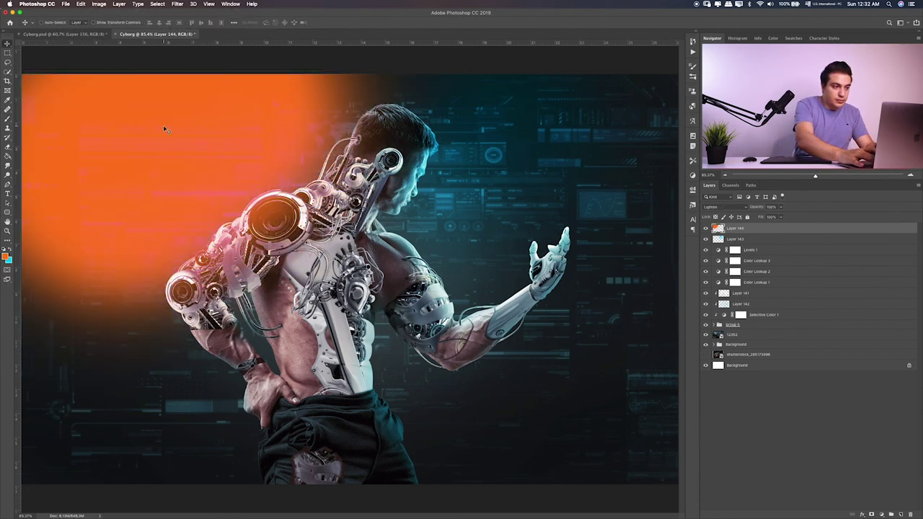
key("shift+plus")
key("shift+plus")
key("shift+plus")
key("shift+plus")
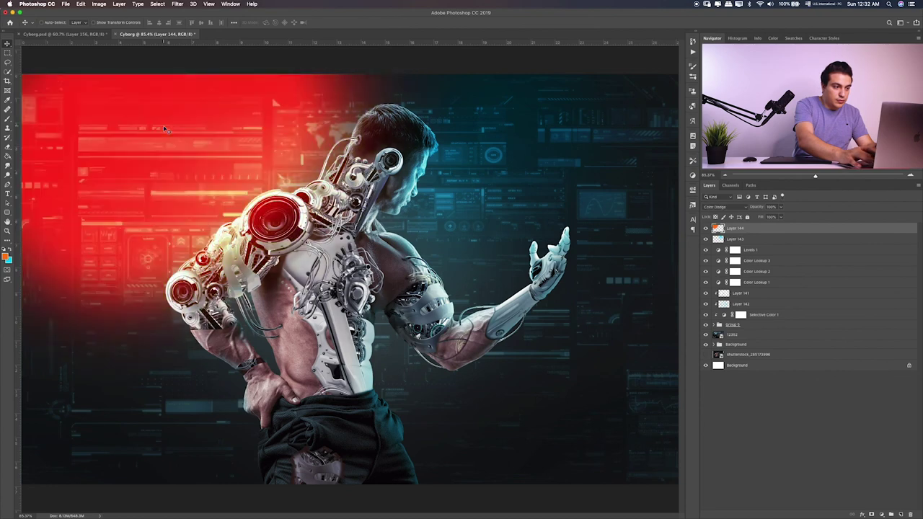
key("shift+plus")
key("shift+plus")
key("shift+plus")
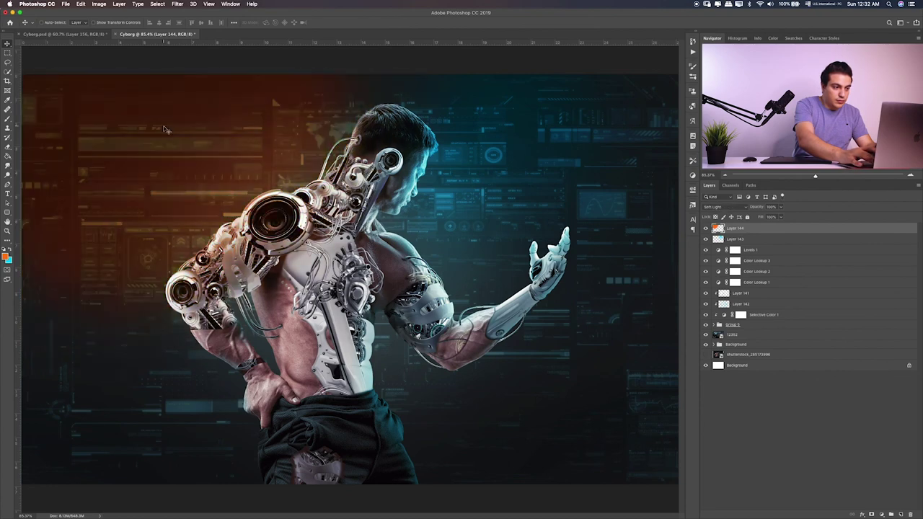
key("shift+plus")
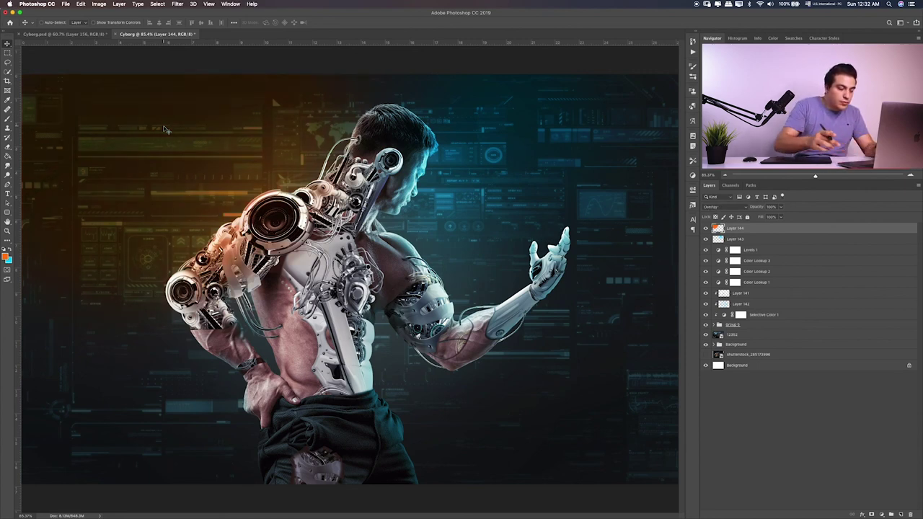
Step: Erase the orange glow off the robotic shoulder and compare it toggled on and off
key("e")
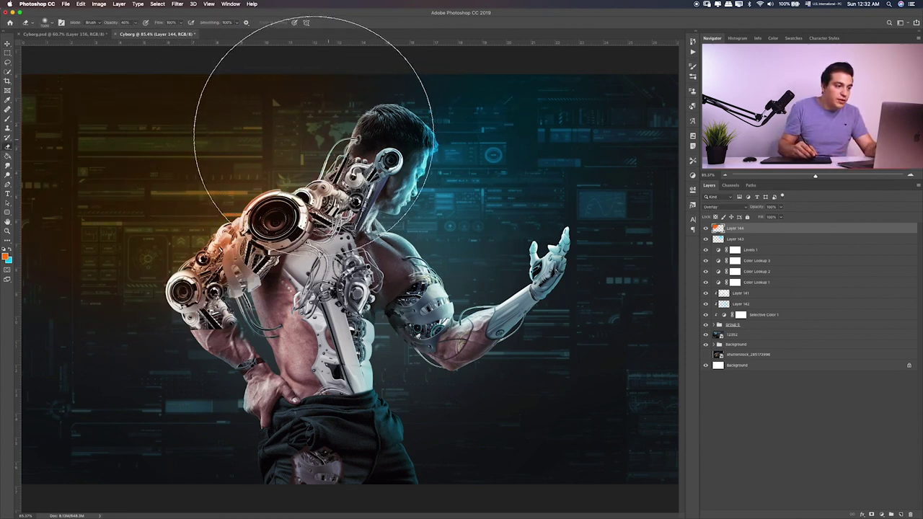
left_click_drag(277, 296, 167, 289)
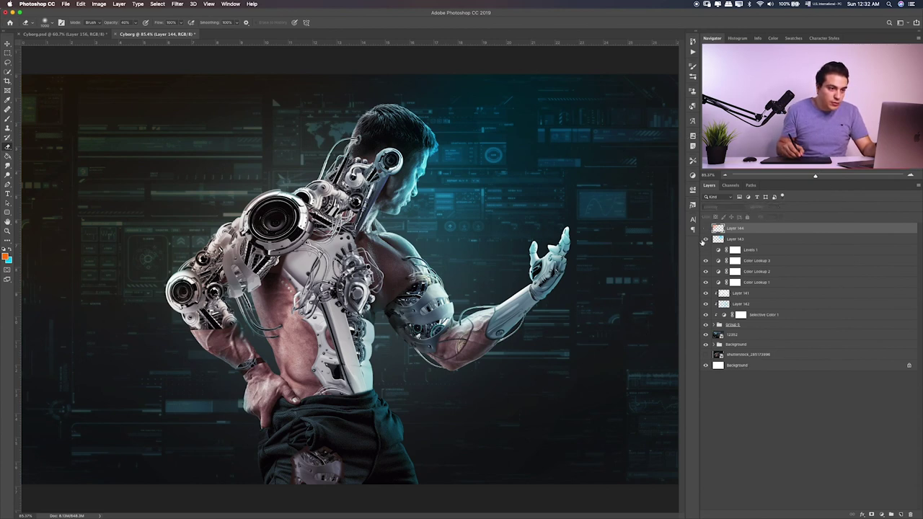
left_click(705, 229)
left_click(706, 229)
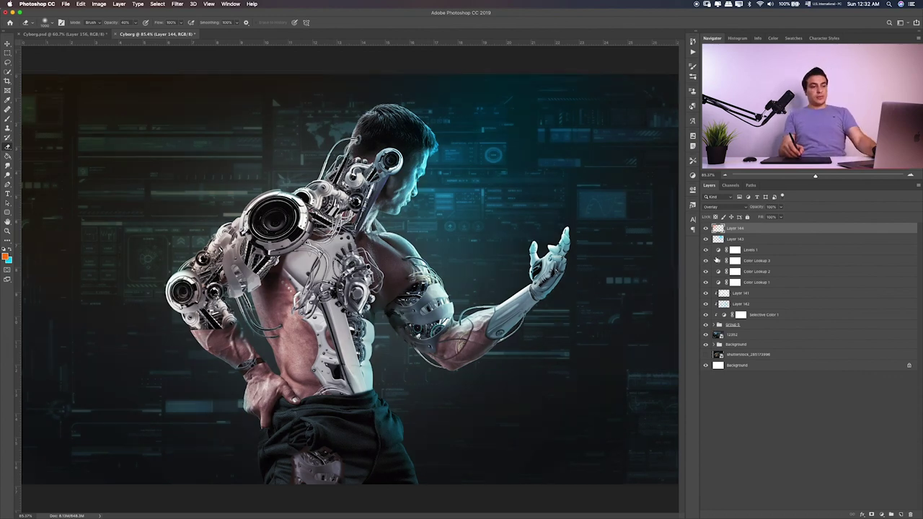
left_click(706, 259)
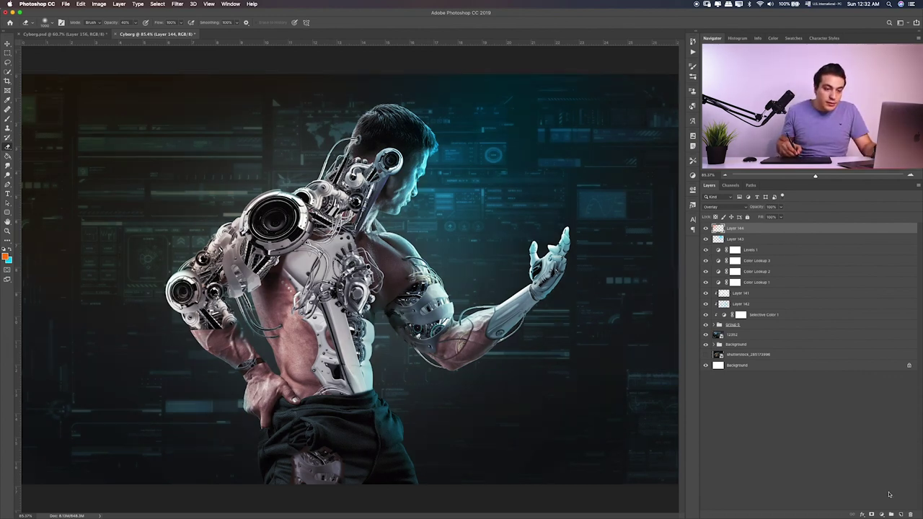
left_click(881, 514)
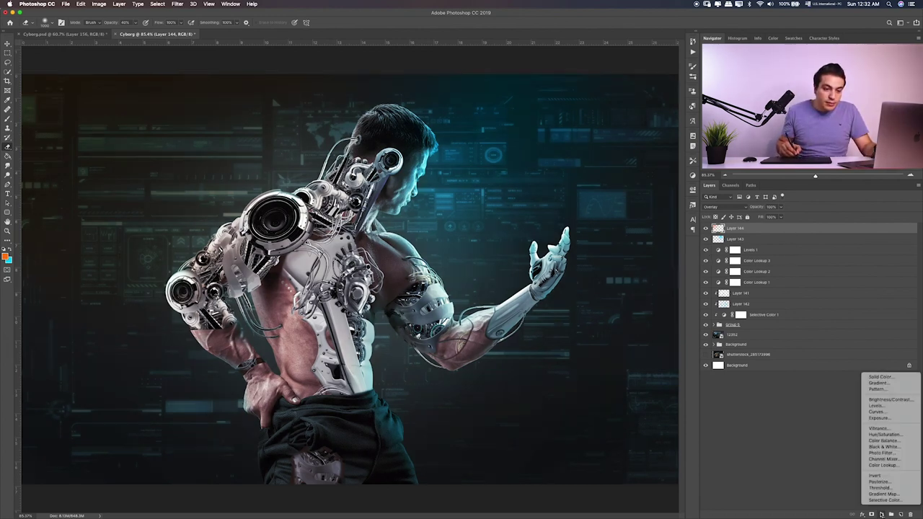
Step: Add a Vibrance adjustment and a Curves adjustment with an S-shaped curve
left_click(894, 430)
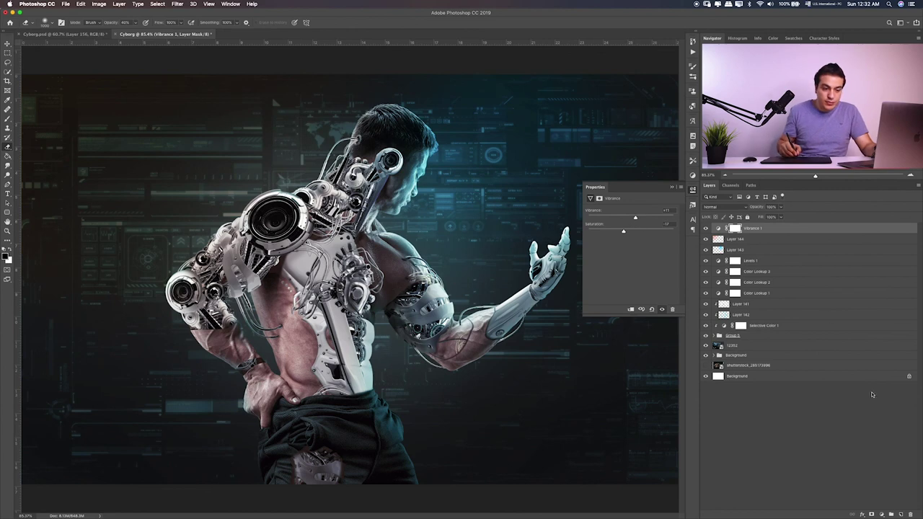
left_click(881, 514)
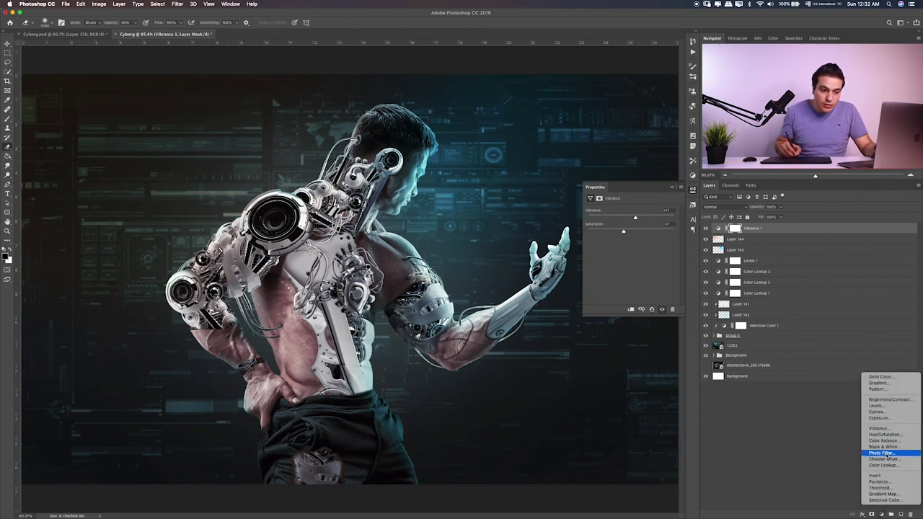
left_click(891, 411)
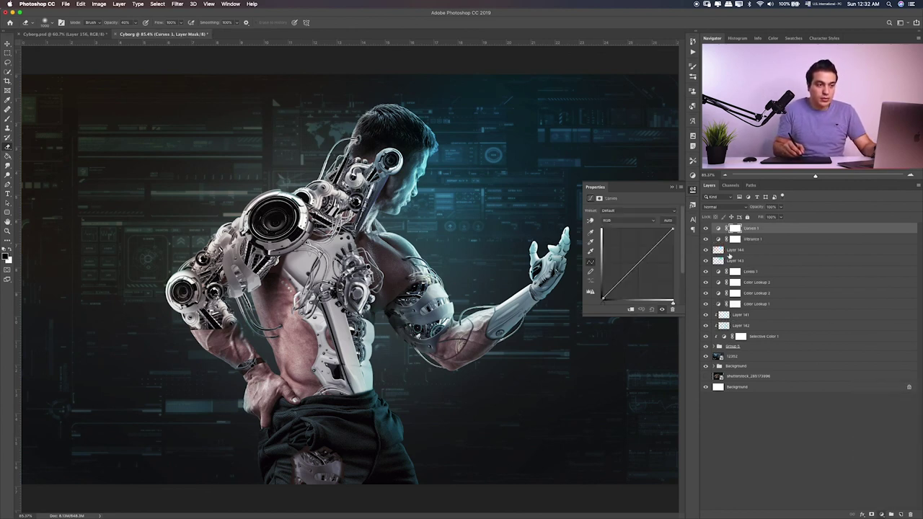
left_click_drag(641, 257, 640, 256)
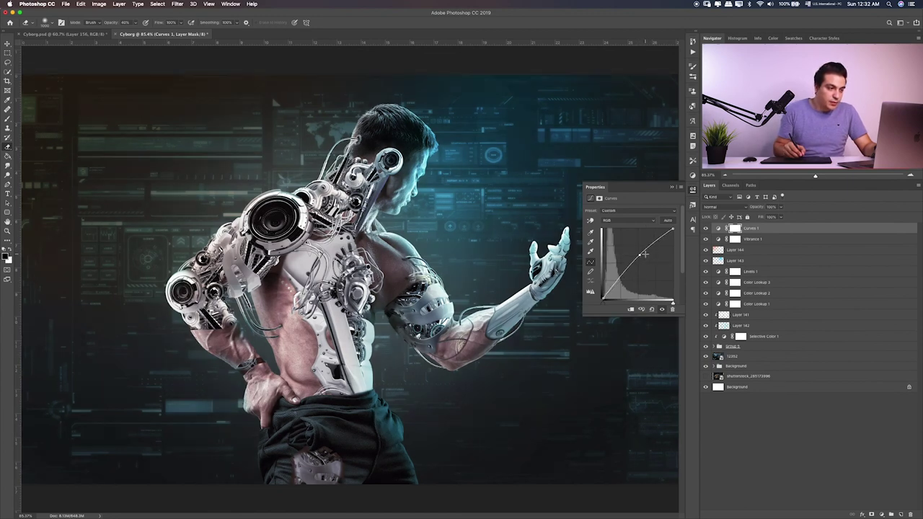
left_click_drag(628, 271, 640, 254)
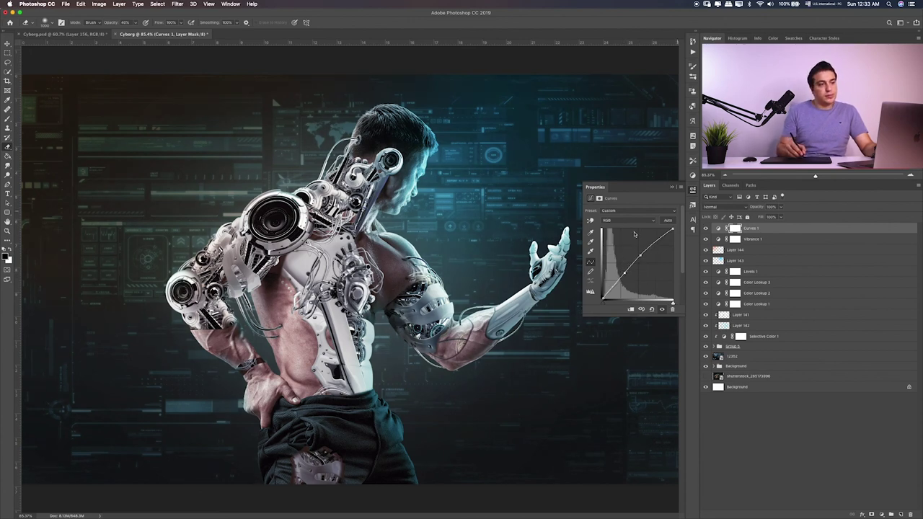
Step: Lower the cyan glow Layer 143 to 48% opacity
left_click(749, 260)
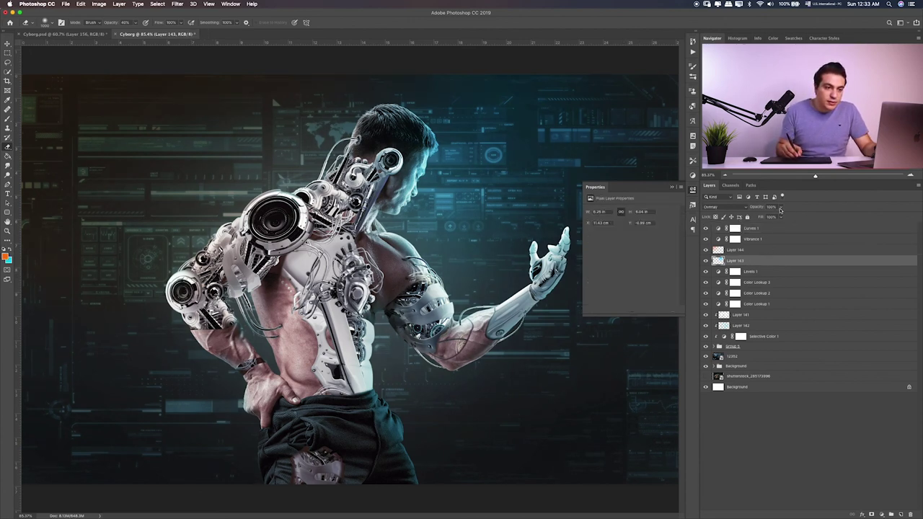
left_click(780, 207)
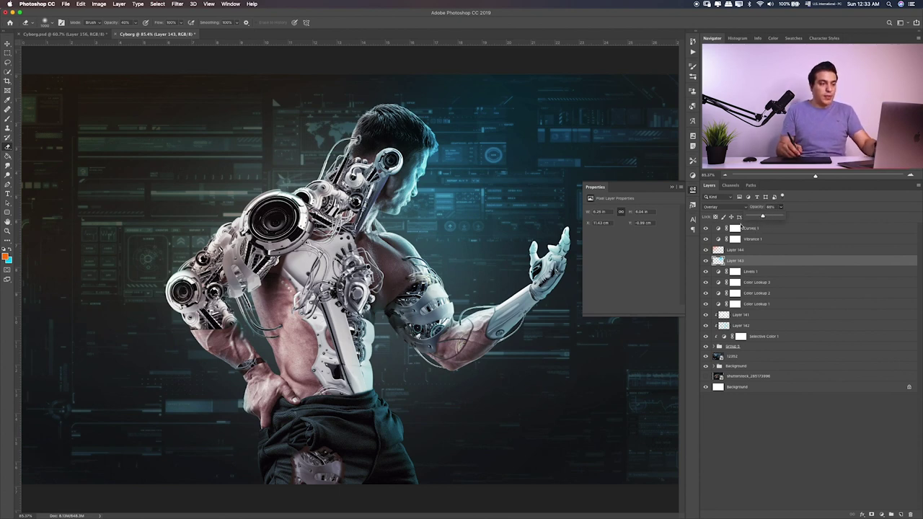
left_click(769, 272)
left_click(778, 228)
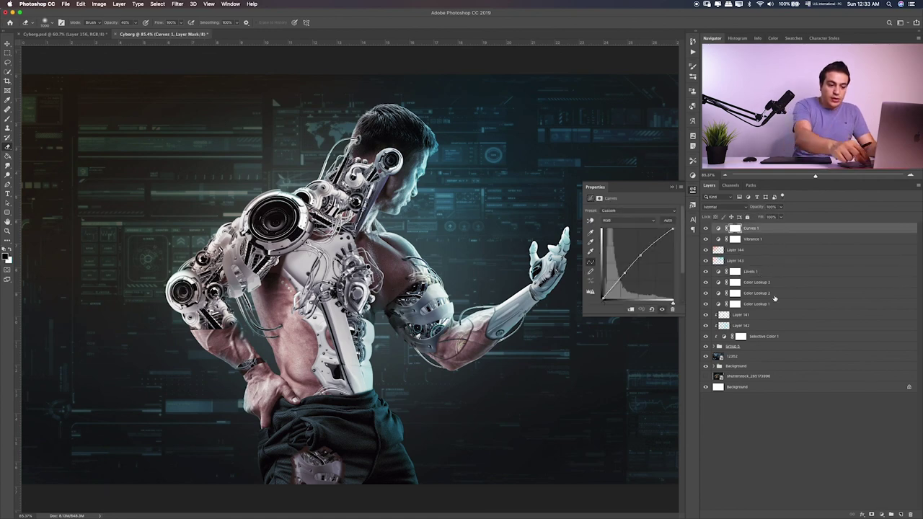
Step: Fill new Layer 145 with 50% gray in Linear Light, undoing a stray fill on the curves mask
key("shift+BackSpace")
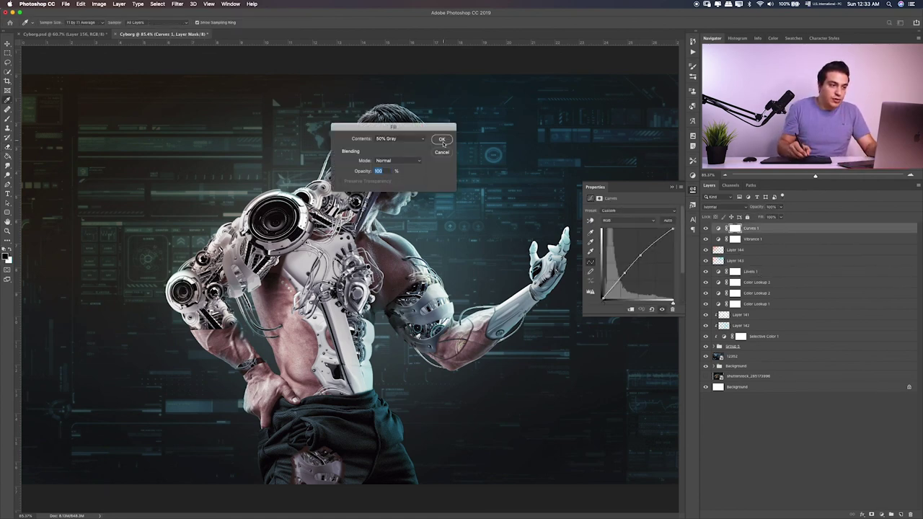
left_click(442, 140)
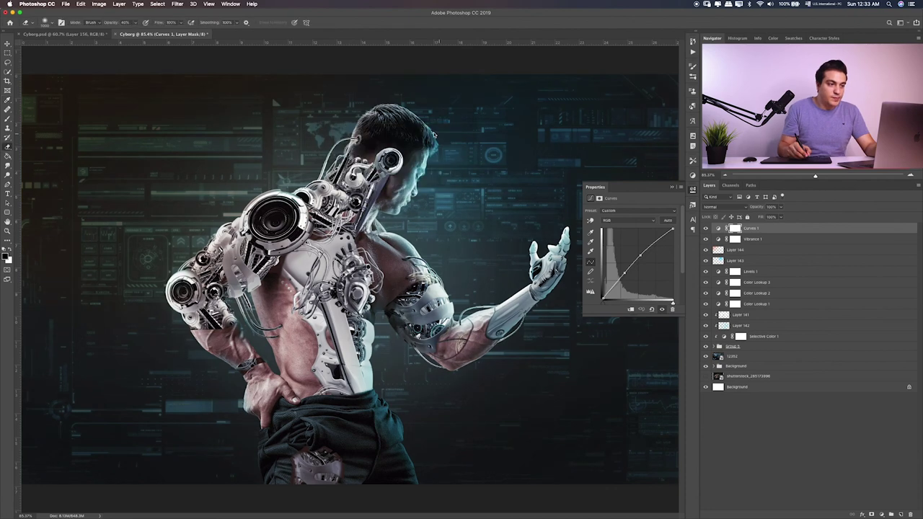
key("b")
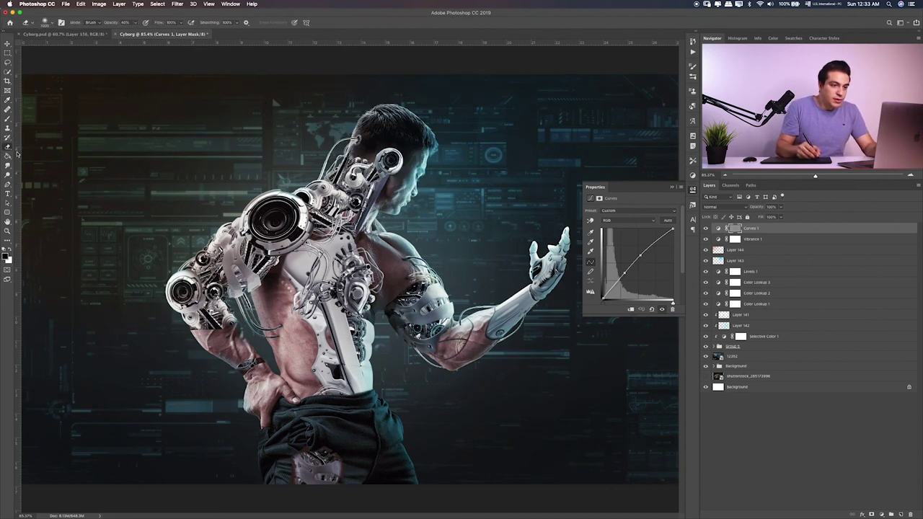
key("ctrl+z")
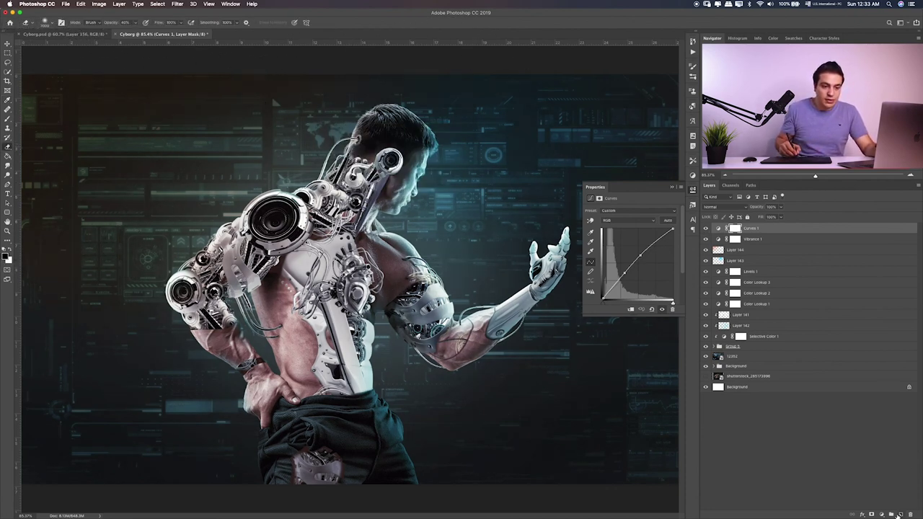
left_click(898, 515)
key("shift+BackSpace")
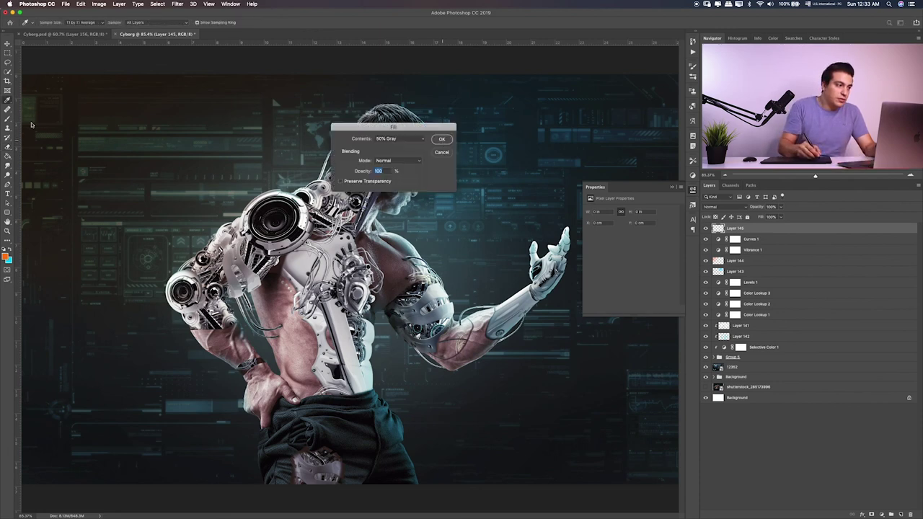
key("Return")
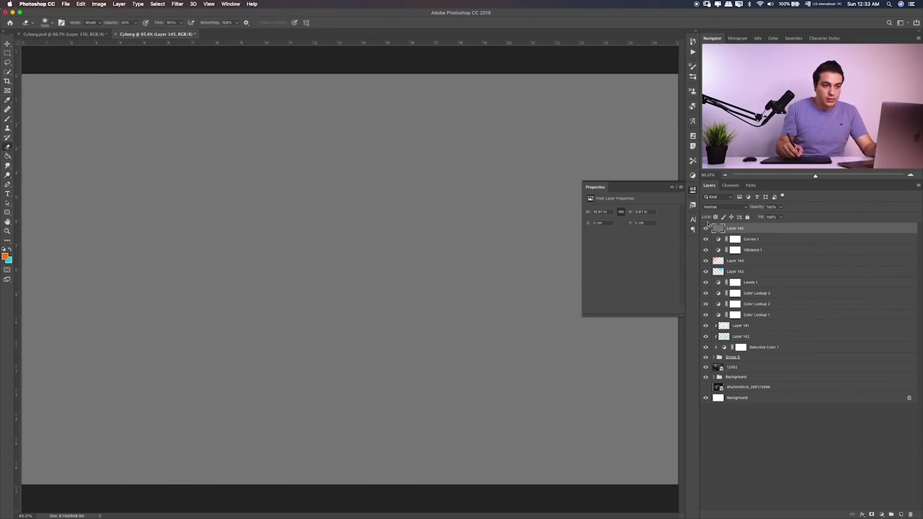
left_click(724, 207)
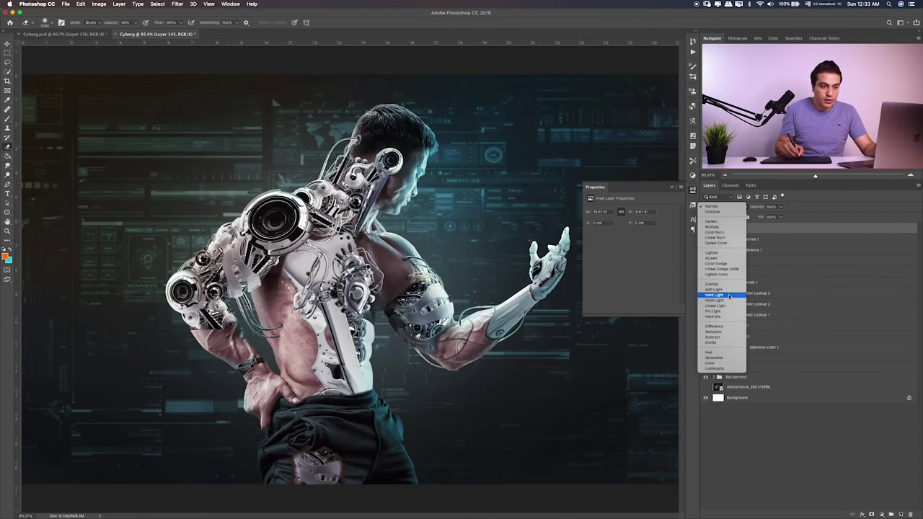
left_click(727, 308)
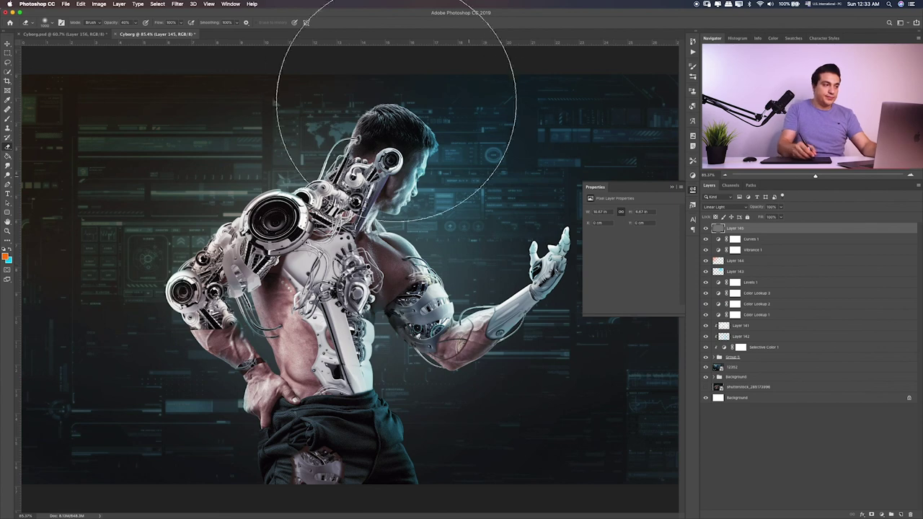
left_click(7, 53)
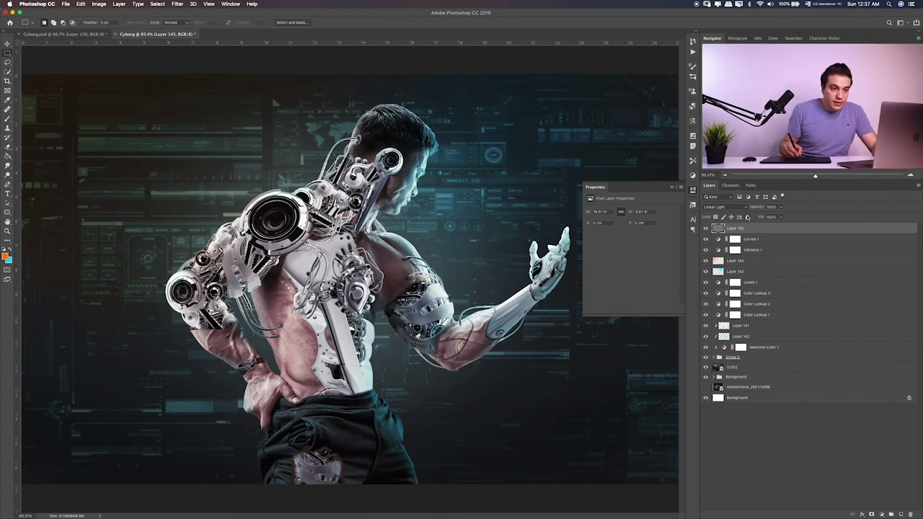
Step: Dodge the shoulder skin at 20% exposure on the gray layer
left_click(8, 174)
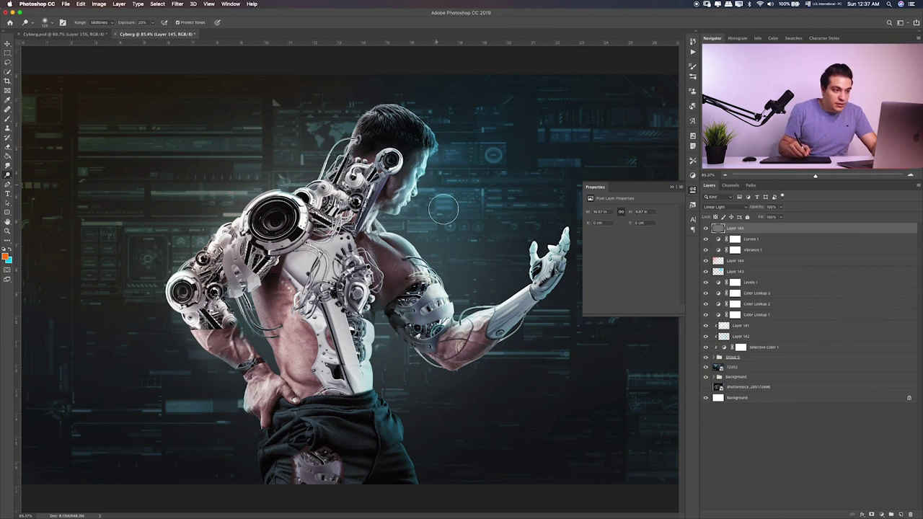
left_click_drag(393, 231, 416, 252)
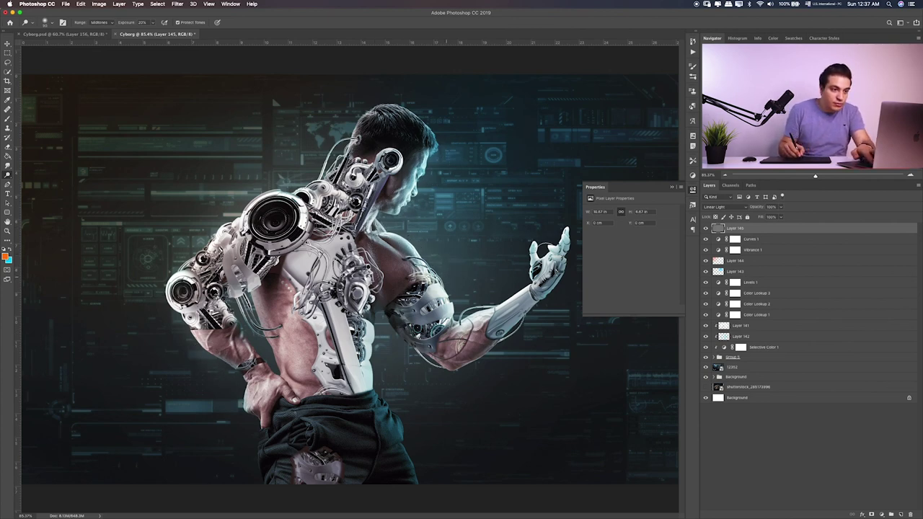
left_click(670, 187)
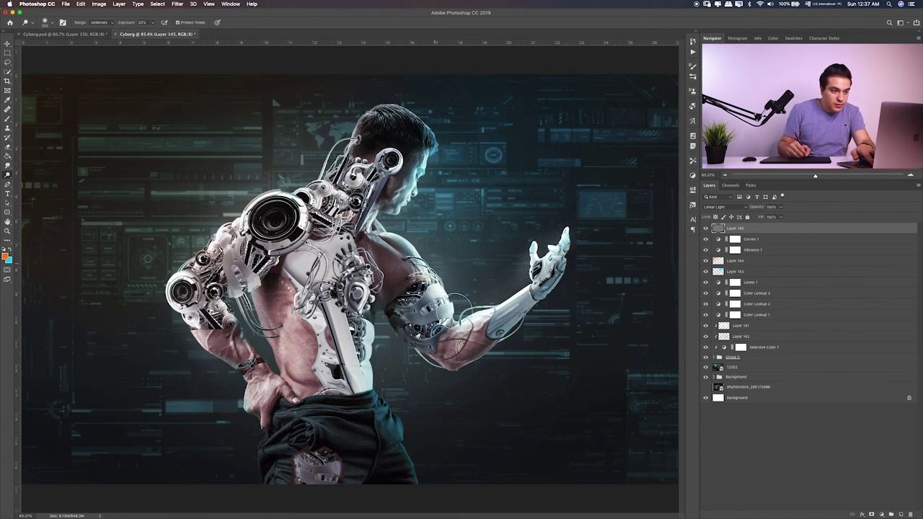
key("bracketright")
key("bracketright")
key("bracketright")
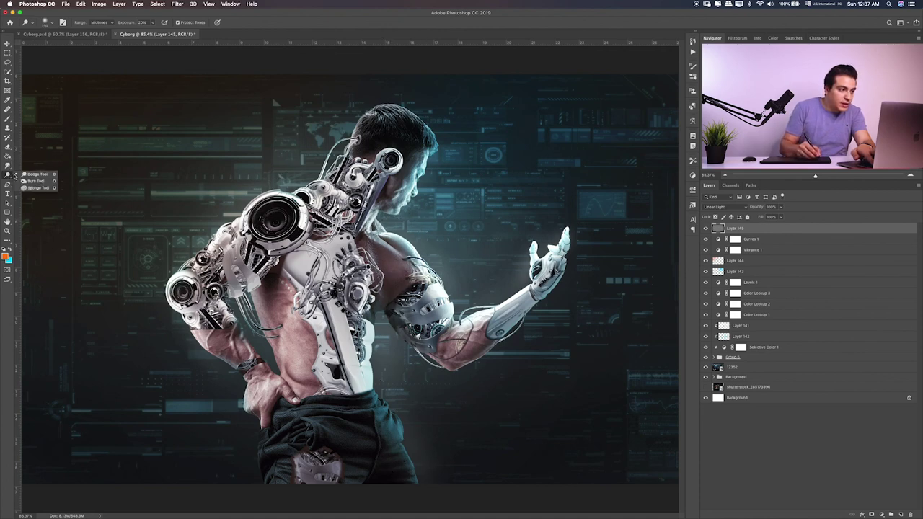
Step: Burn the middle of the back, the right arm and the lower-left back
left_click_drag(8, 175, 29, 182)
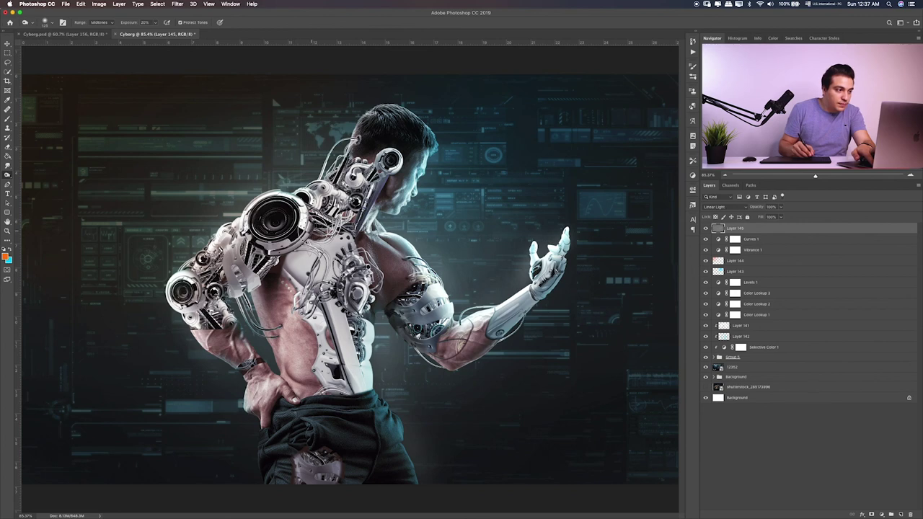
mouse_move(296, 239)
left_mouse_down()
mouse_move(271, 263)
mouse_move(295, 237)
mouse_move(306, 238)
mouse_move(245, 287)
mouse_move(241, 324)
left_mouse_up()
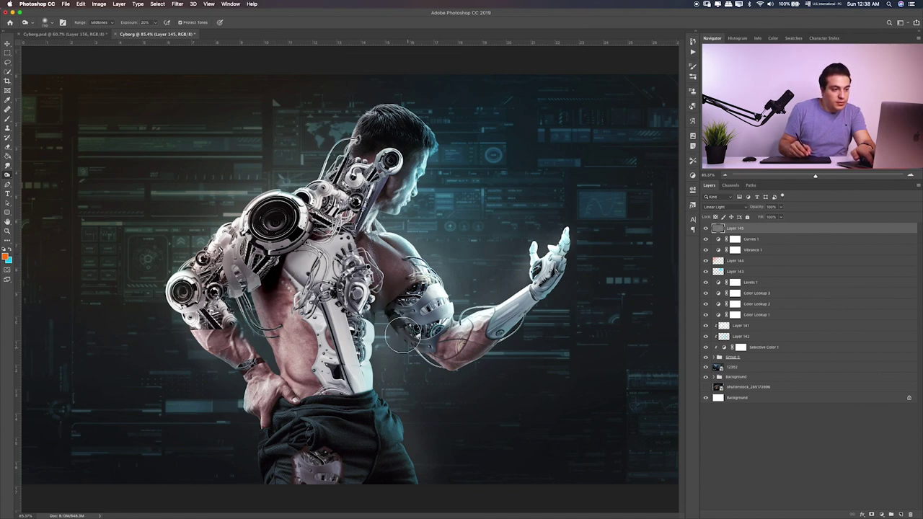
mouse_move(389, 296)
left_mouse_down()
mouse_move(418, 354)
mouse_move(462, 376)
left_mouse_up()
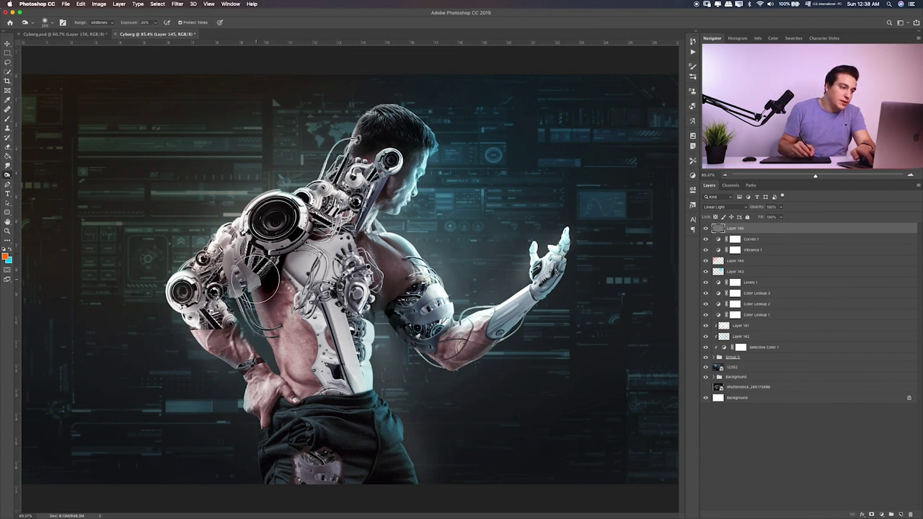
left_click_drag(268, 281, 249, 375)
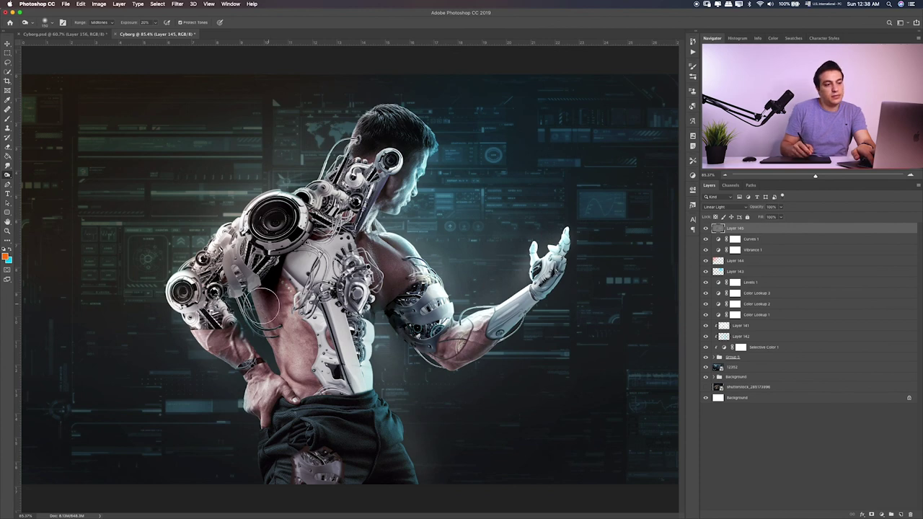
left_click_drag(267, 269, 278, 382)
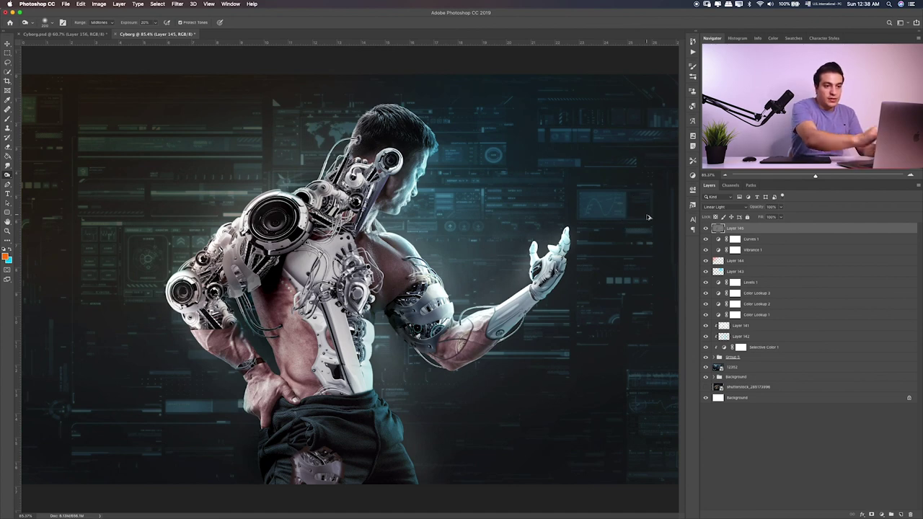
Step: Stamp visible layers into Layer 146, then in Camera Raw set Exposure +0.15, lower Whites, Blacks +27
key("super+alt+shift+e")
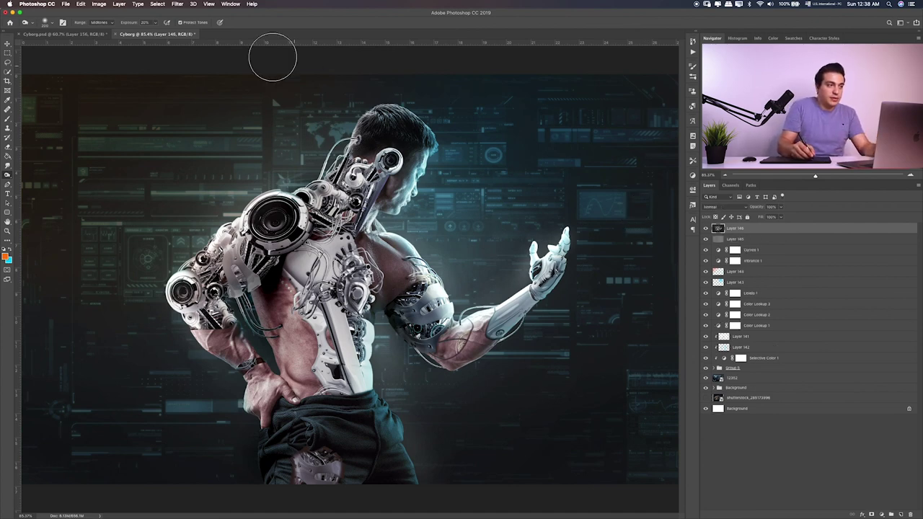
left_click(180, 4)
left_click(197, 48)
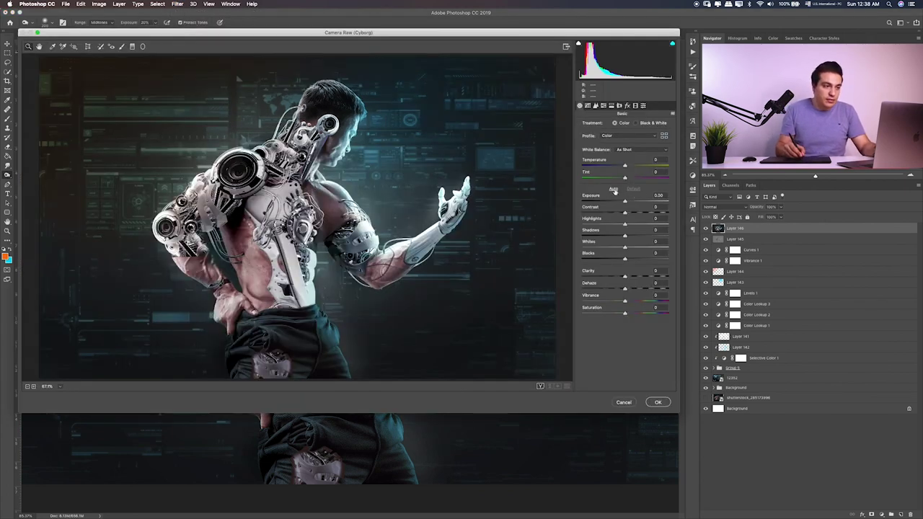
left_click(612, 189)
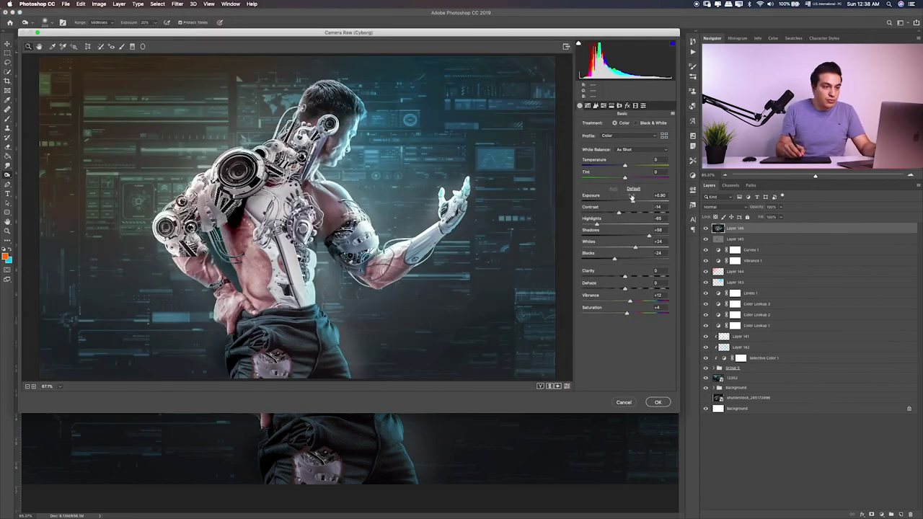
left_click(633, 189)
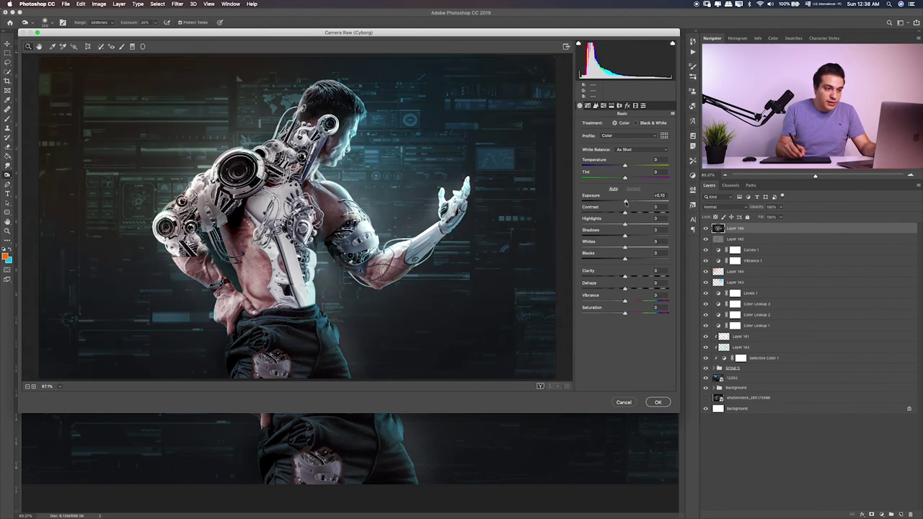
mouse_move(625, 203)
left_mouse_down()
mouse_move(621, 227)
mouse_move(641, 236)
left_mouse_up()
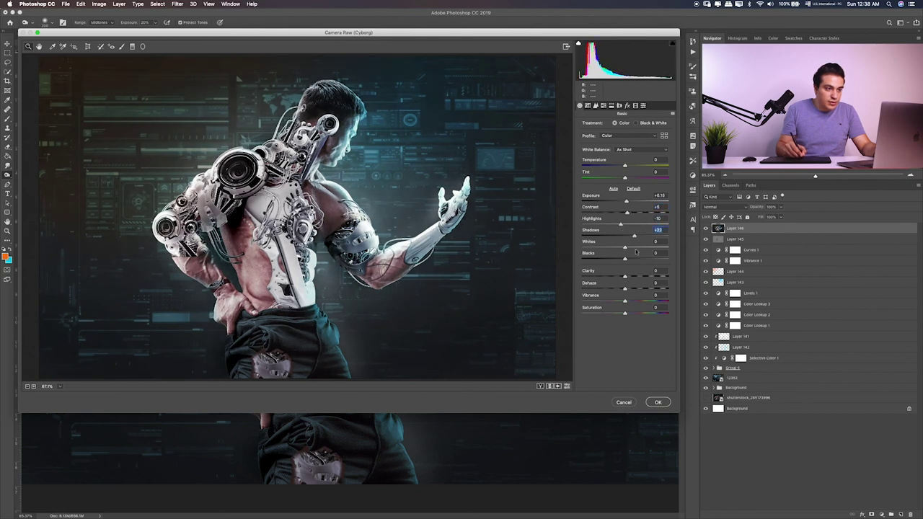
left_click(620, 248)
left_click_drag(632, 259, 637, 259)
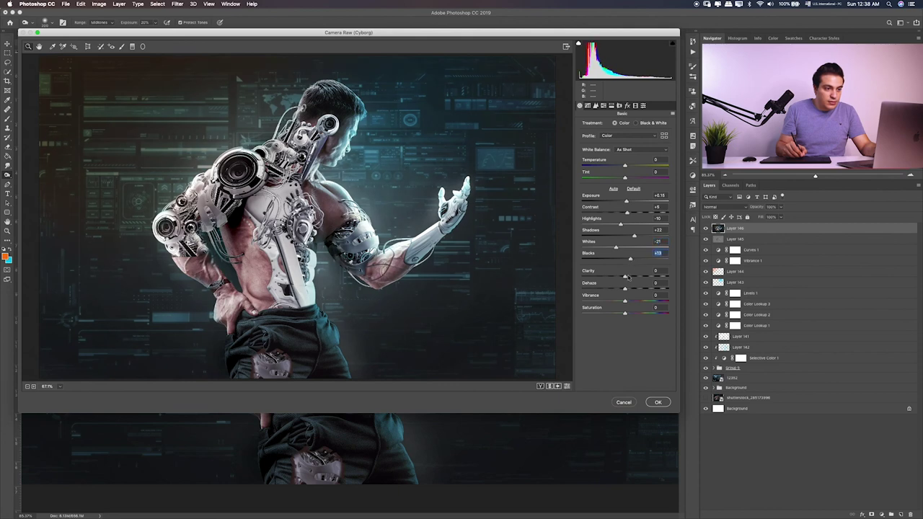
Step: Lower tone-curve Lights to -16, shift the Blues hue and raise Blues saturation to +38
left_click(595, 106)
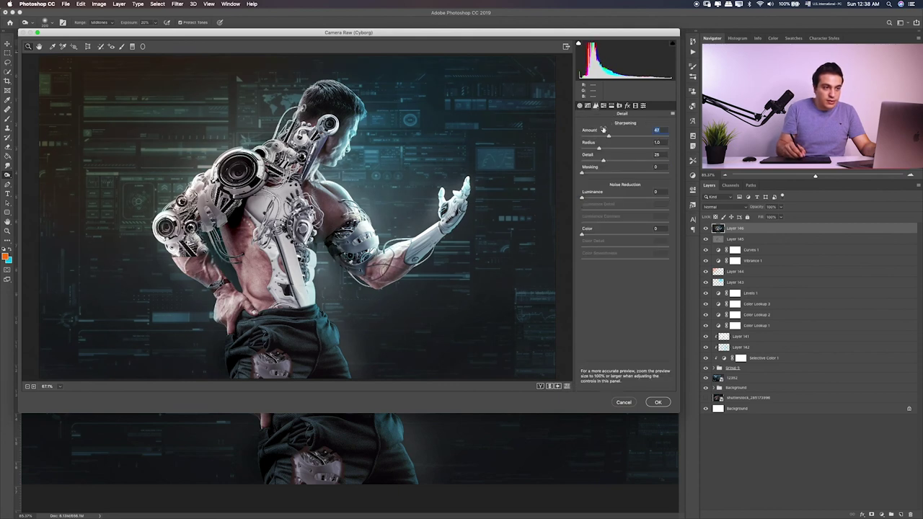
key("super+alt+2")
left_click_drag(620, 255, 636, 266)
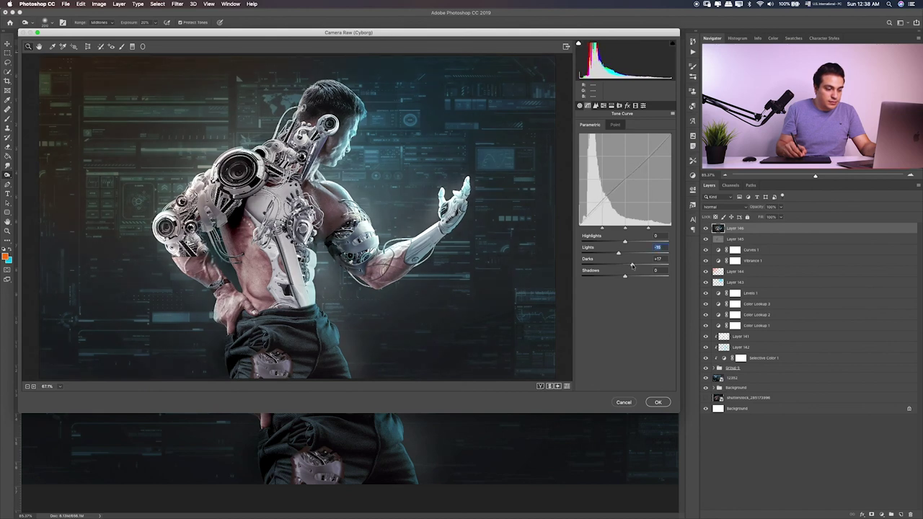
left_click(603, 106)
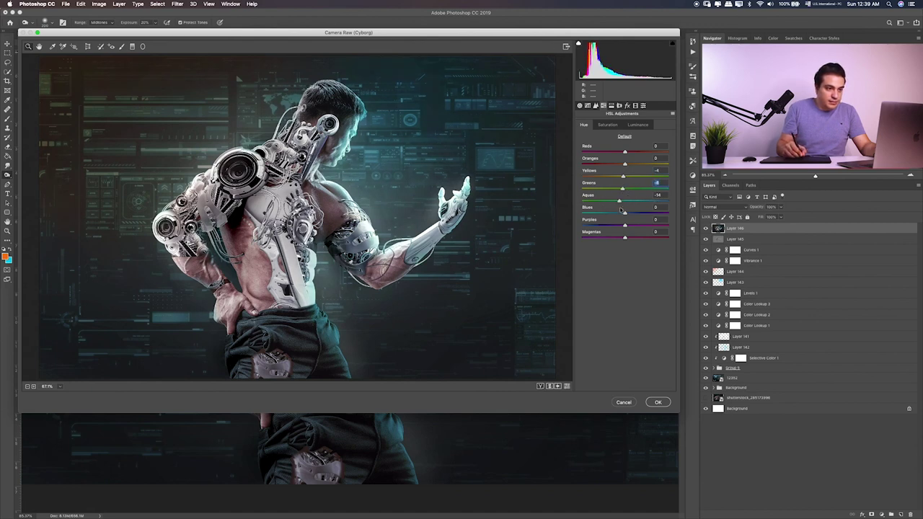
left_click_drag(583, 214, 613, 214)
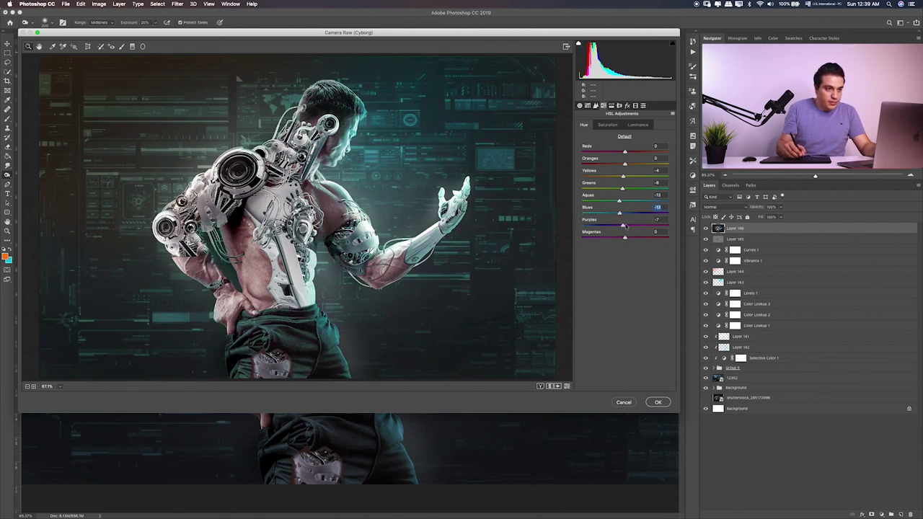
left_click(615, 126)
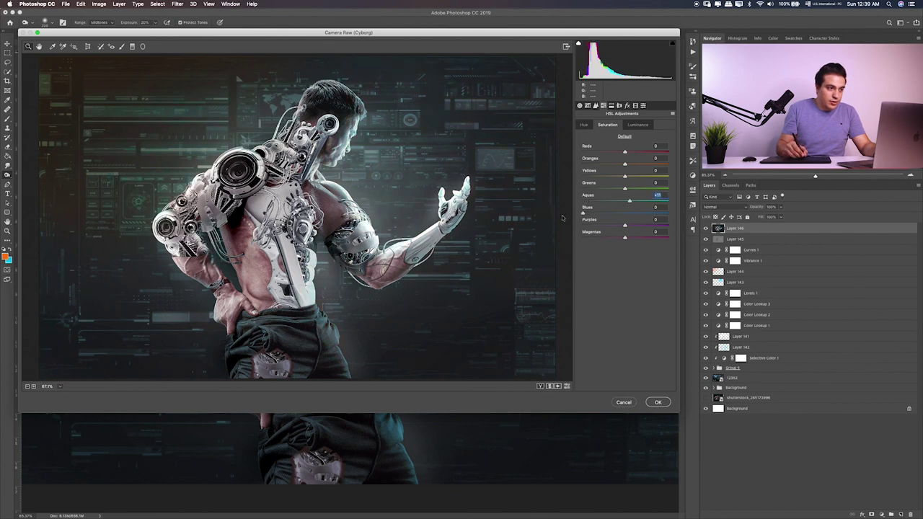
mouse_move(582, 213)
left_mouse_down()
mouse_move(642, 214)
mouse_move(634, 201)
mouse_move(664, 213)
mouse_move(604, 224)
left_mouse_up()
left_click(638, 124)
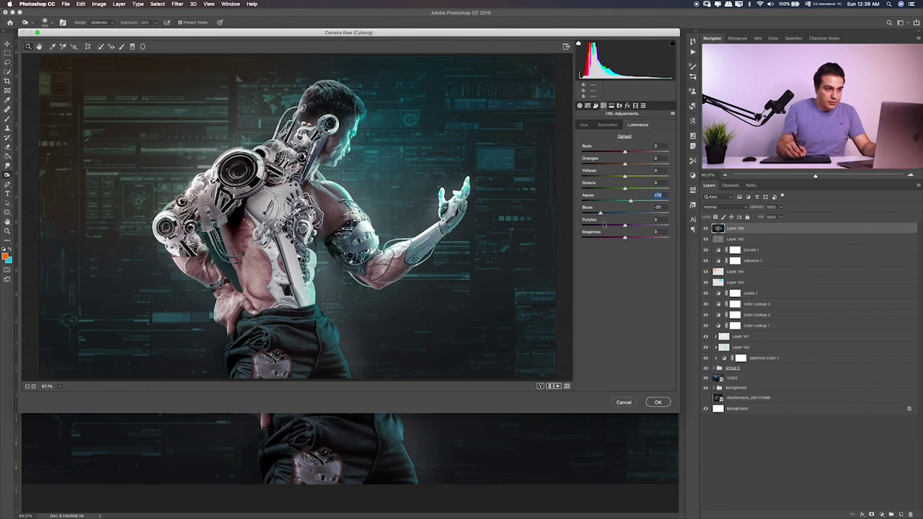
Step: Darken the image edges with a negative post-crop vignette
left_click(618, 106)
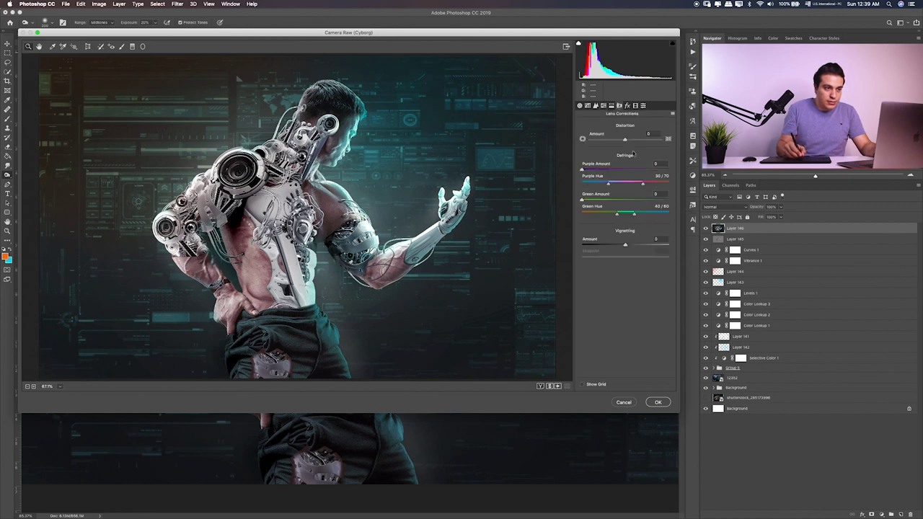
left_click(627, 106)
left_click_drag(624, 200, 620, 203)
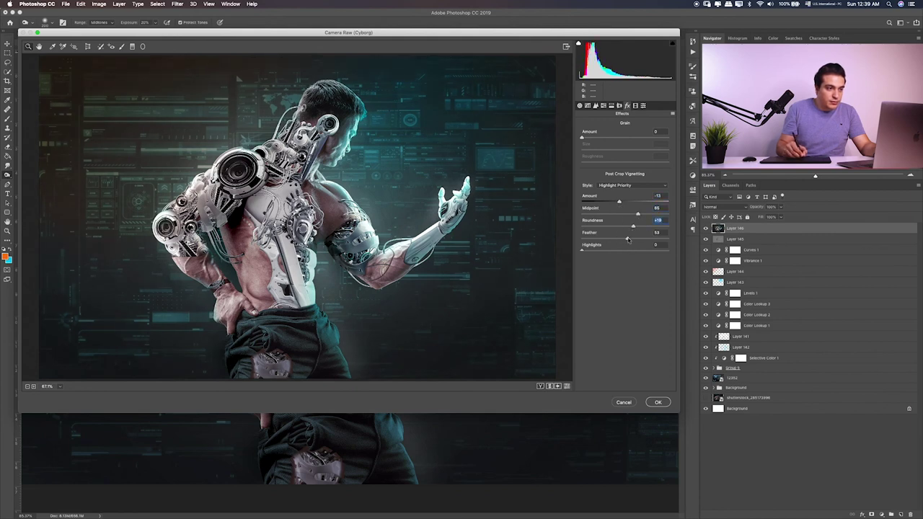
left_click(634, 106)
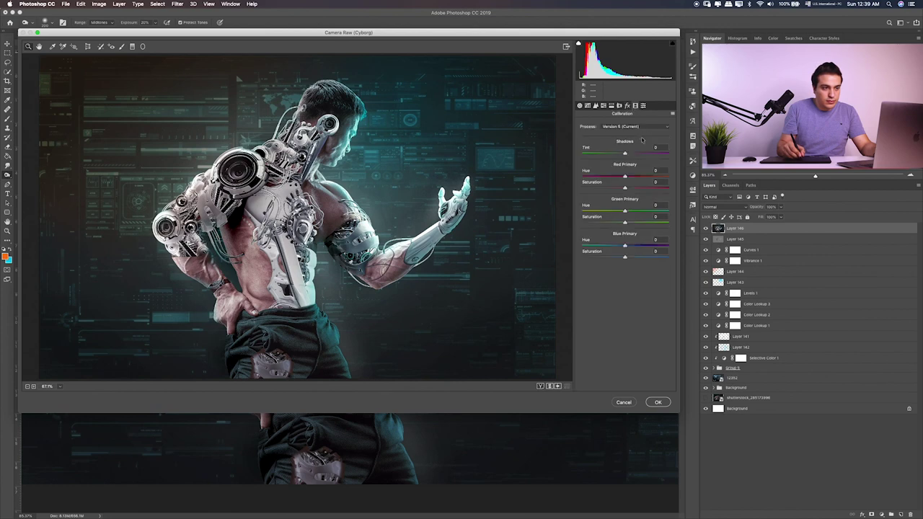
left_click(642, 106)
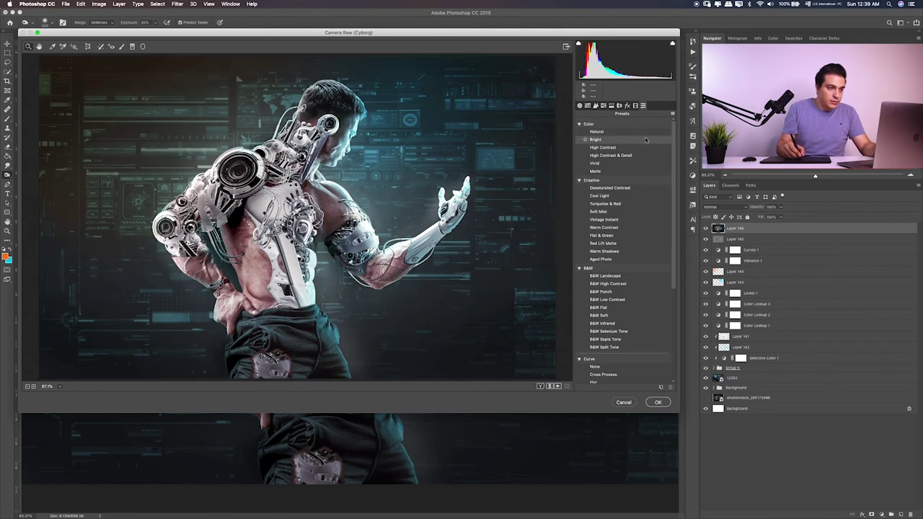
Step: Apply the Camera Raw grade, compare it, and duplicate Layer 146
left_click(657, 402)
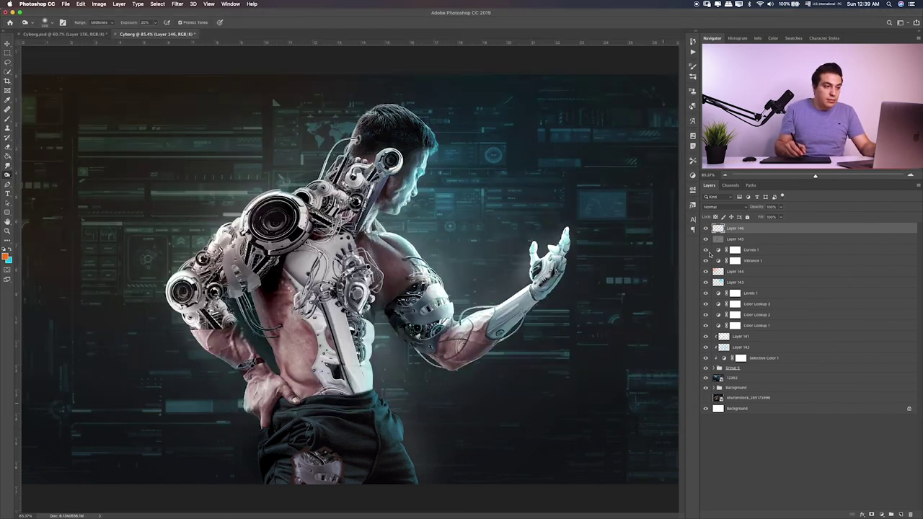
left_click(706, 227)
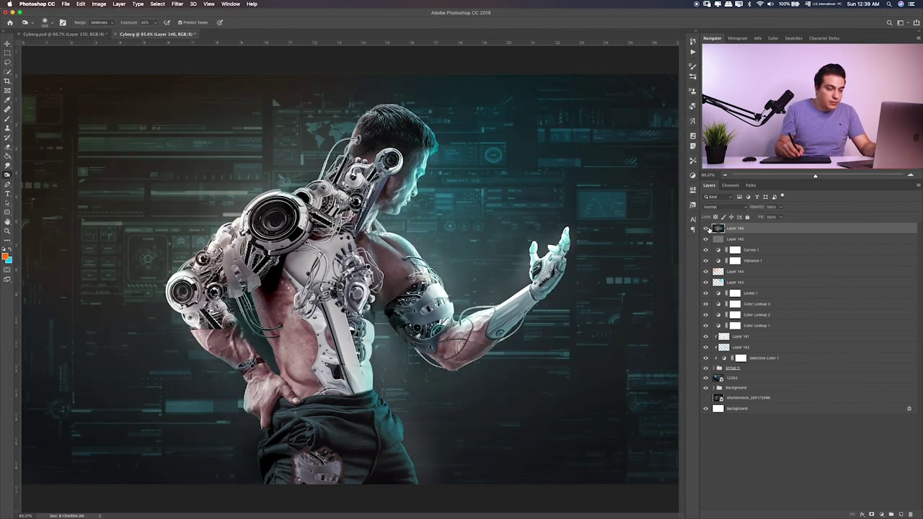
key("ctrl+j")
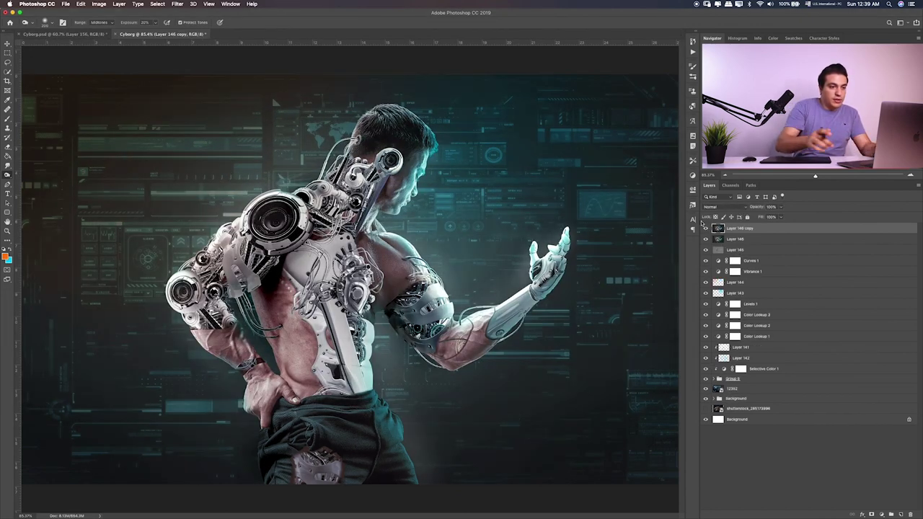
Step: Grade the Layer 146 copy in Camera Raw from Default with Contrast +14 and deeper blacks
left_click(177, 4)
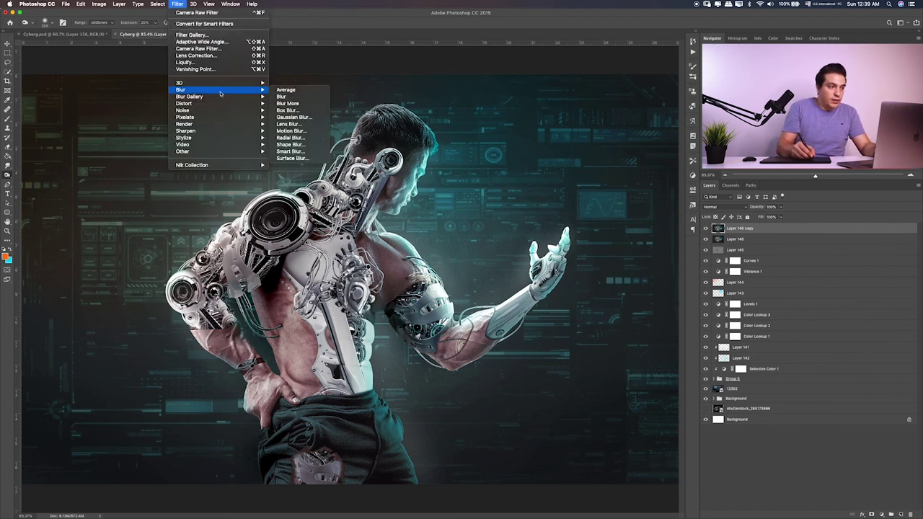
left_click(224, 49)
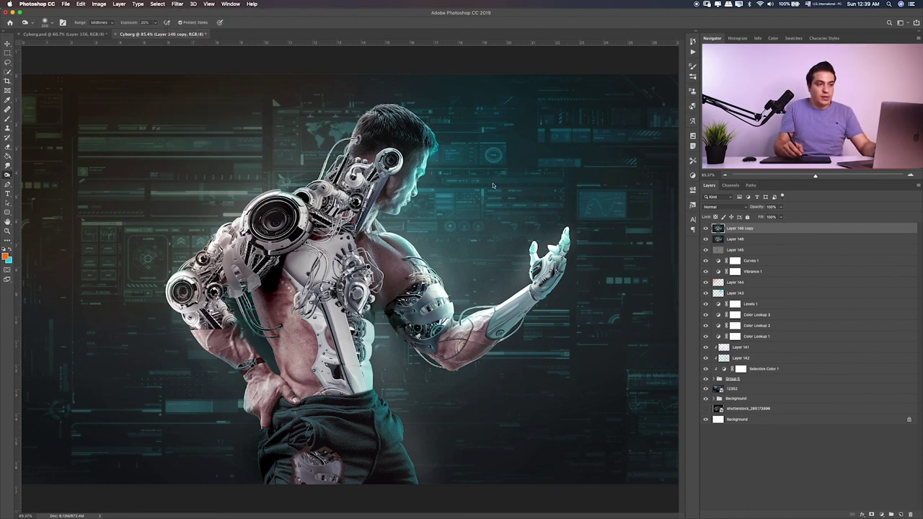
left_click(612, 189)
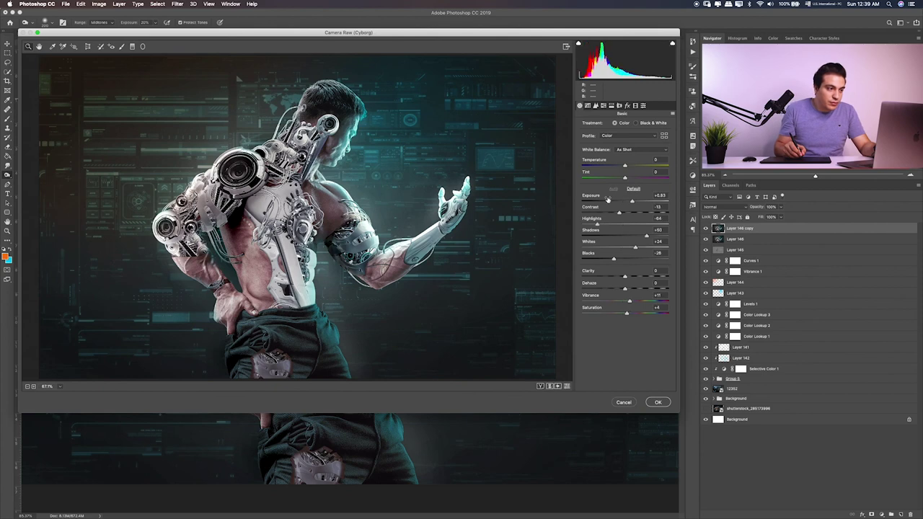
left_click(633, 189)
left_click_drag(629, 213, 631, 214)
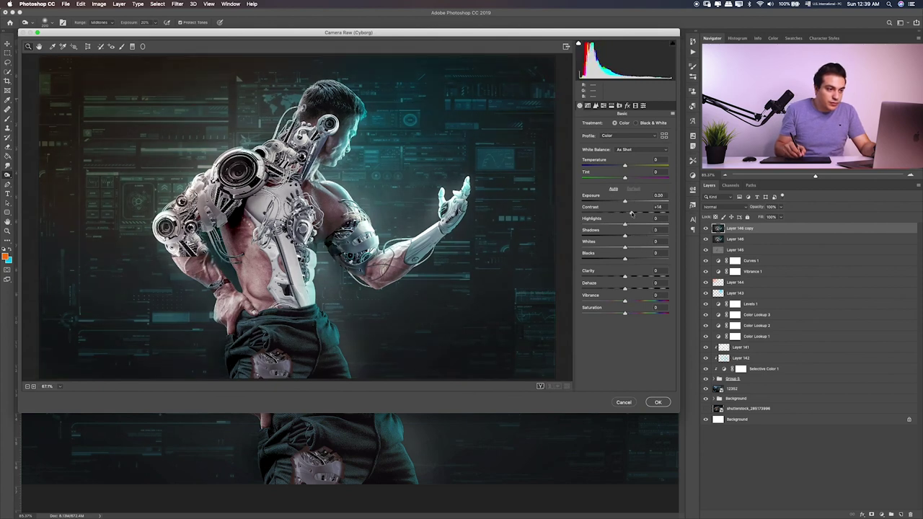
left_click_drag(625, 261, 620, 261)
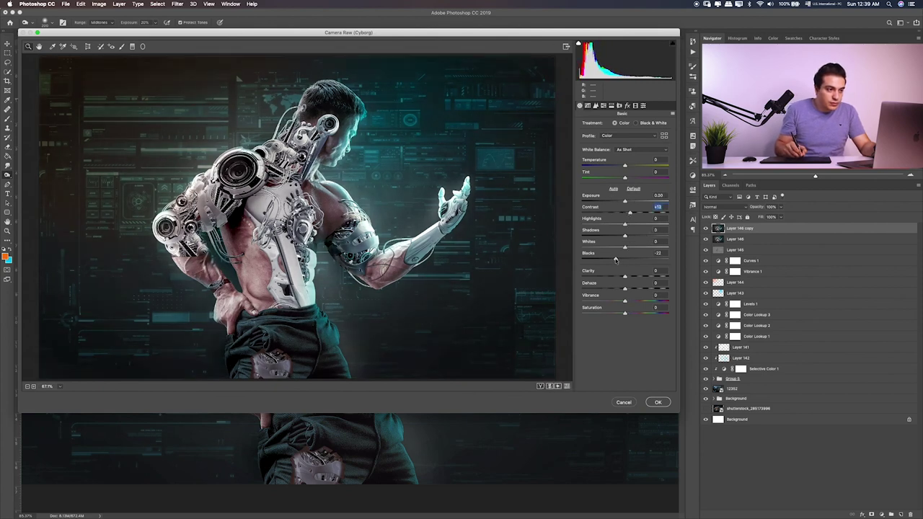
left_click(643, 106)
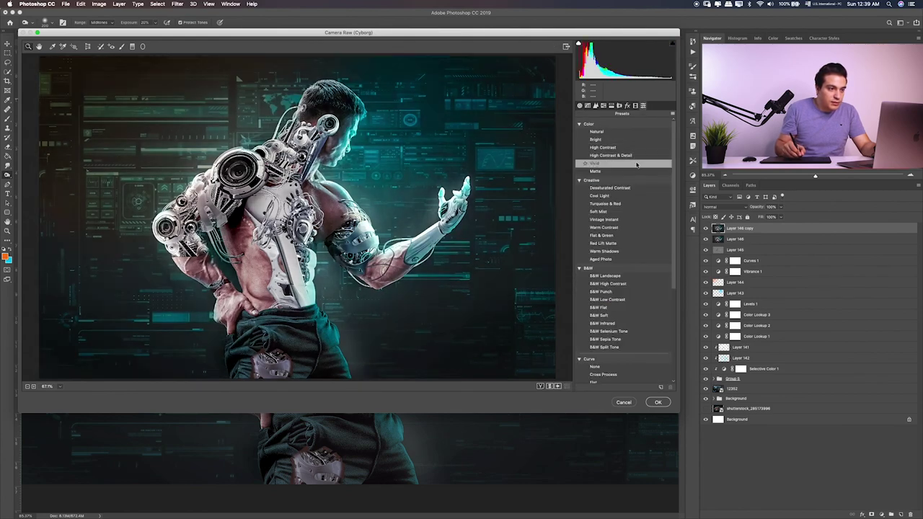
left_click(658, 402)
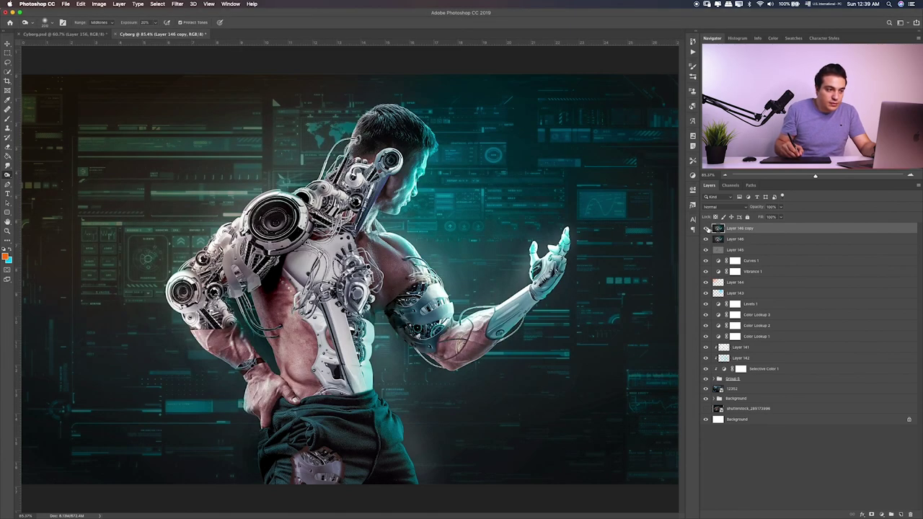
Step: Compare the 40% Layer 146 copy on and off, then add and undo an empty layer
left_click(706, 227)
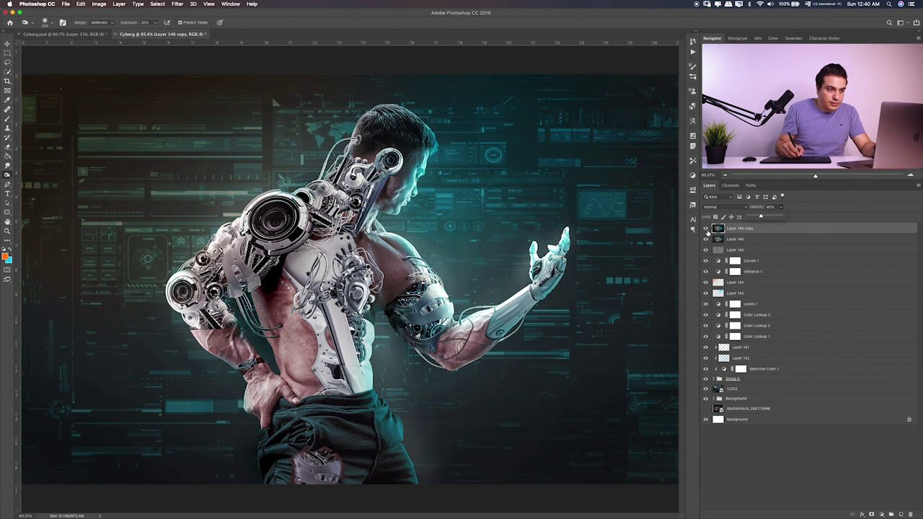
left_click(705, 229)
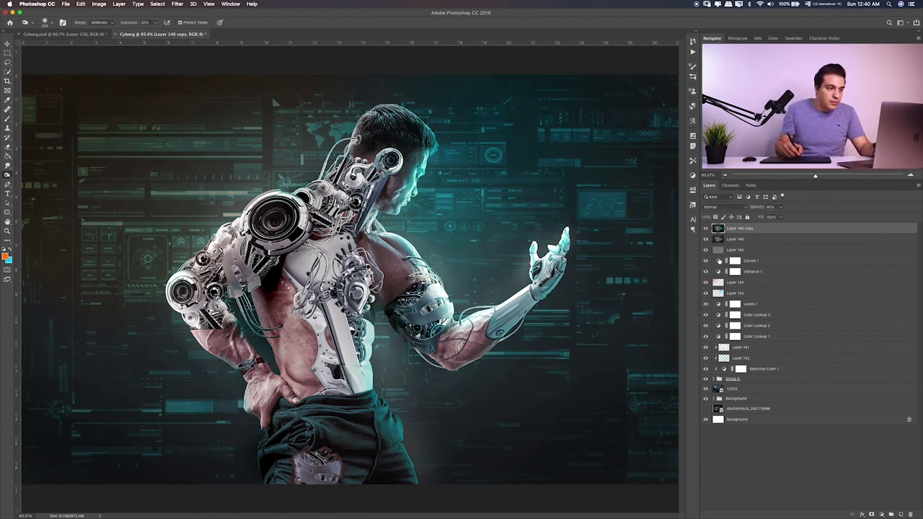
left_click(764, 239)
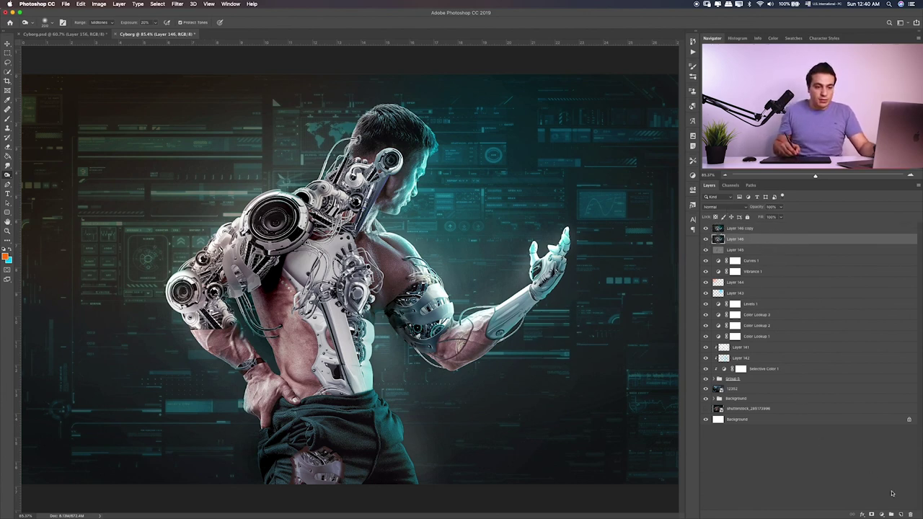
left_click(900, 514)
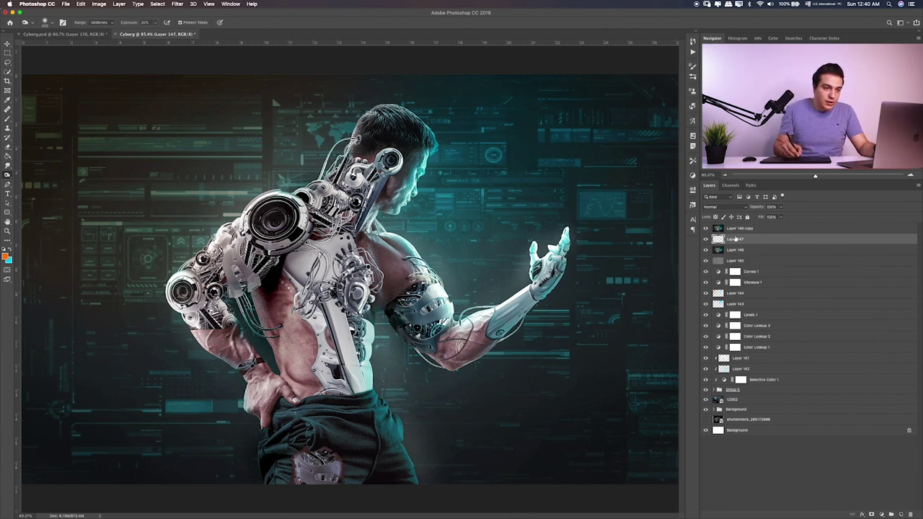
key("ctrl+z")
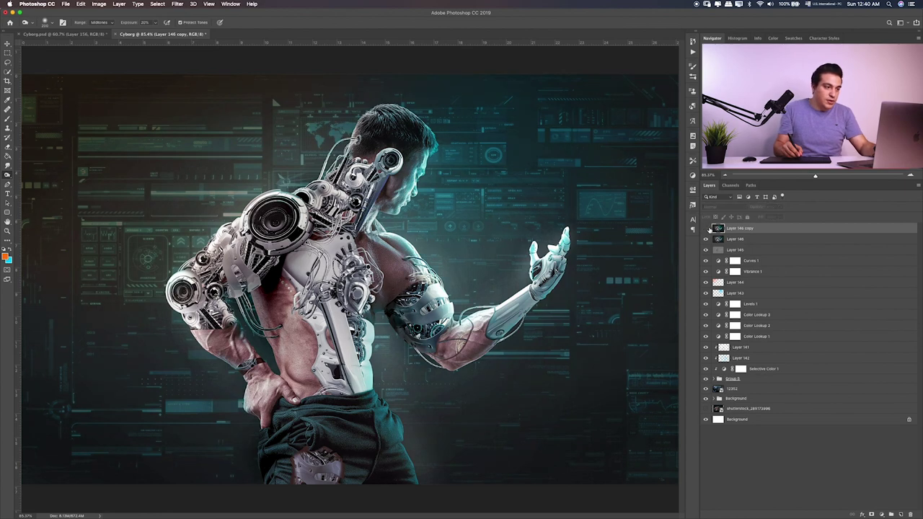
left_click(7, 53)
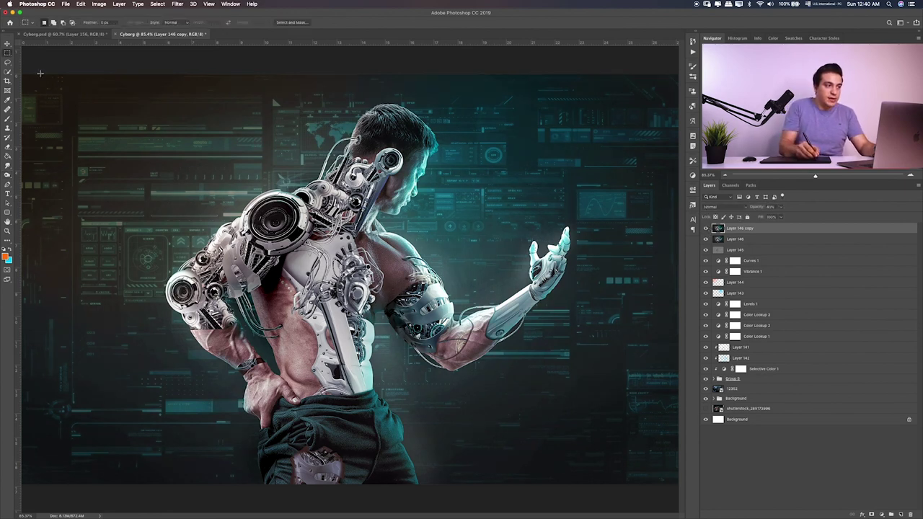